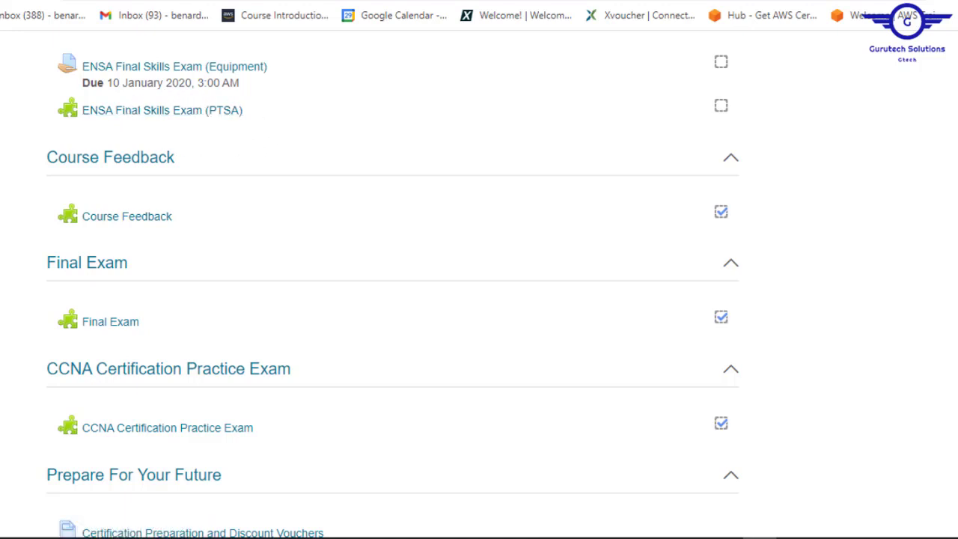
- Open the ENSA Final Skills Exam (PTSA) page and choose Take Assessment
scroll(392, 285, up, 1)
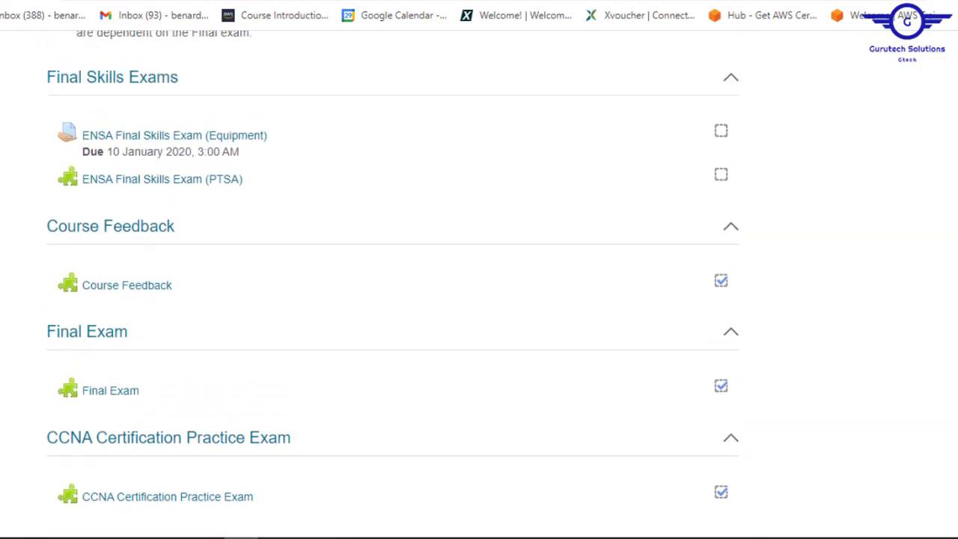
click(187, 185)
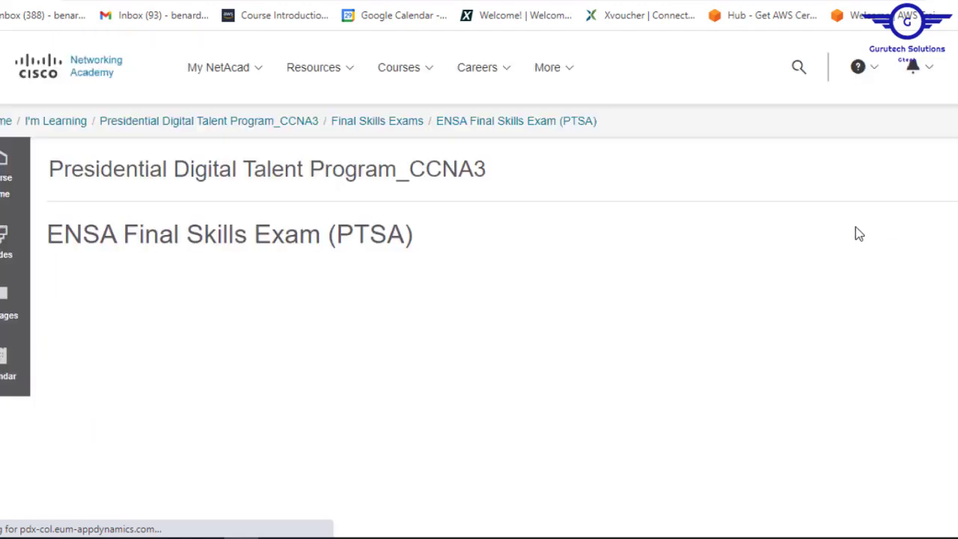
scroll(770, 193, down, 2)
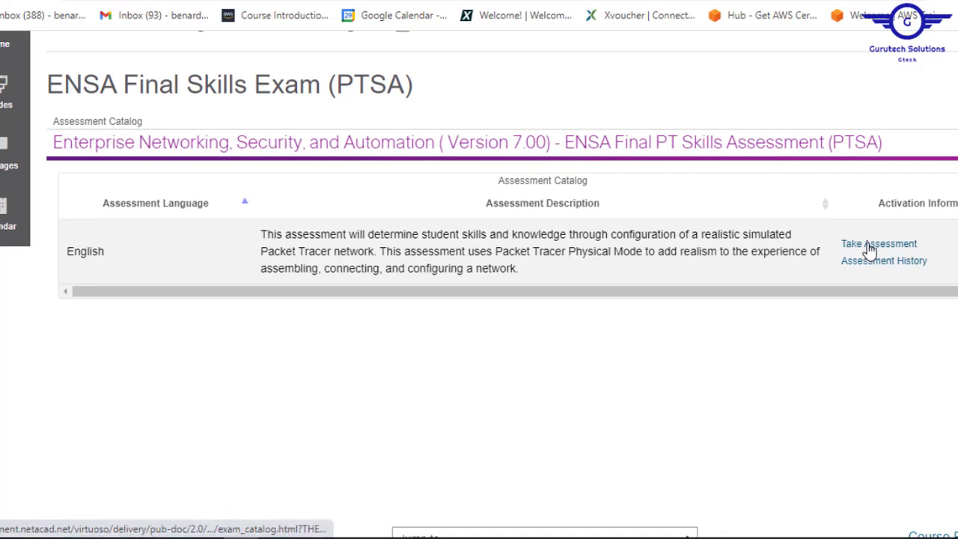
click(869, 249)
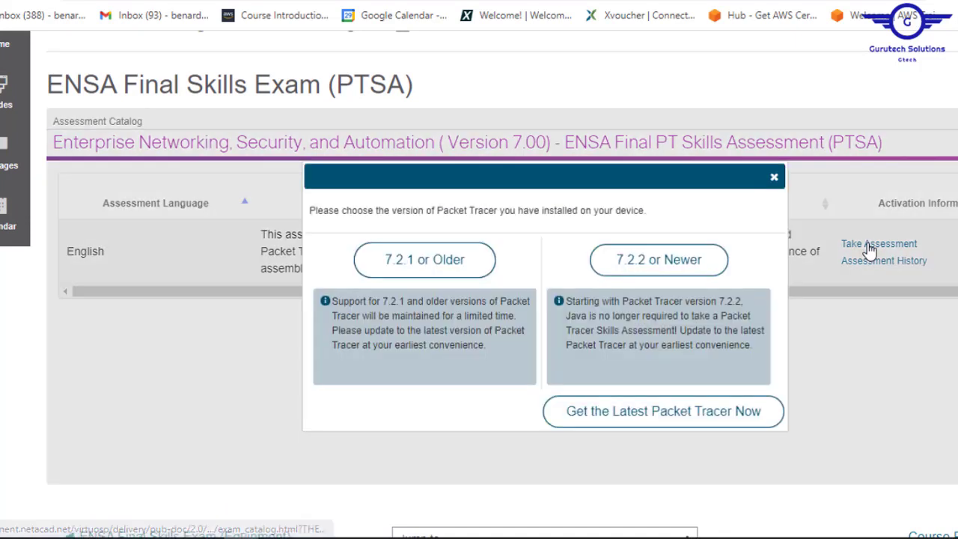
- Pick Packet Tracer 7.2.2 or newer, launch the executable, start the assessment and switch to Packet Tracer
click(662, 262)
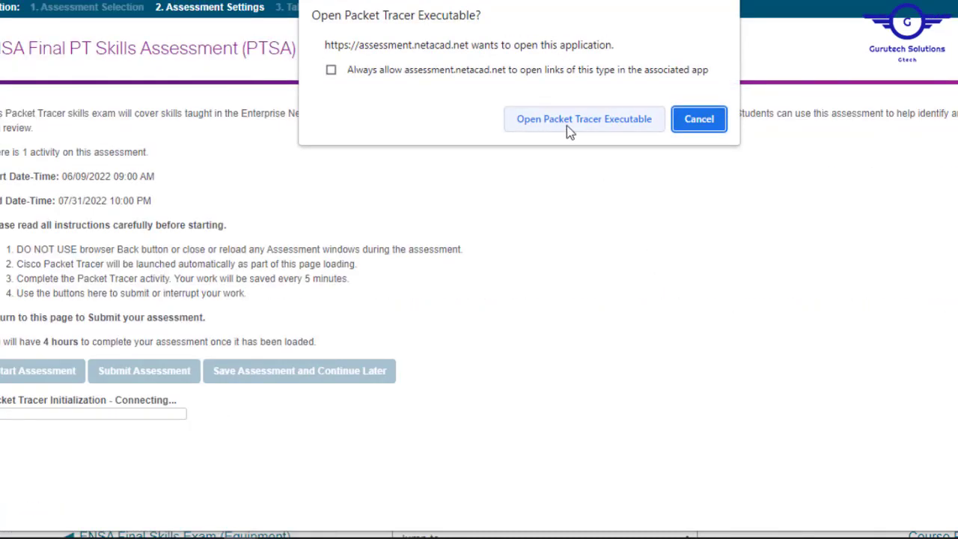
click(585, 120)
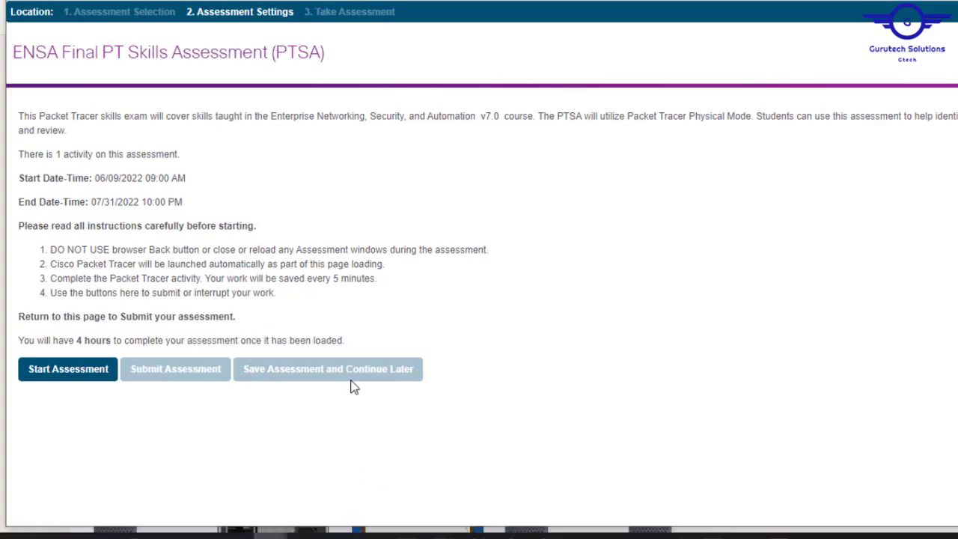
click(86, 372)
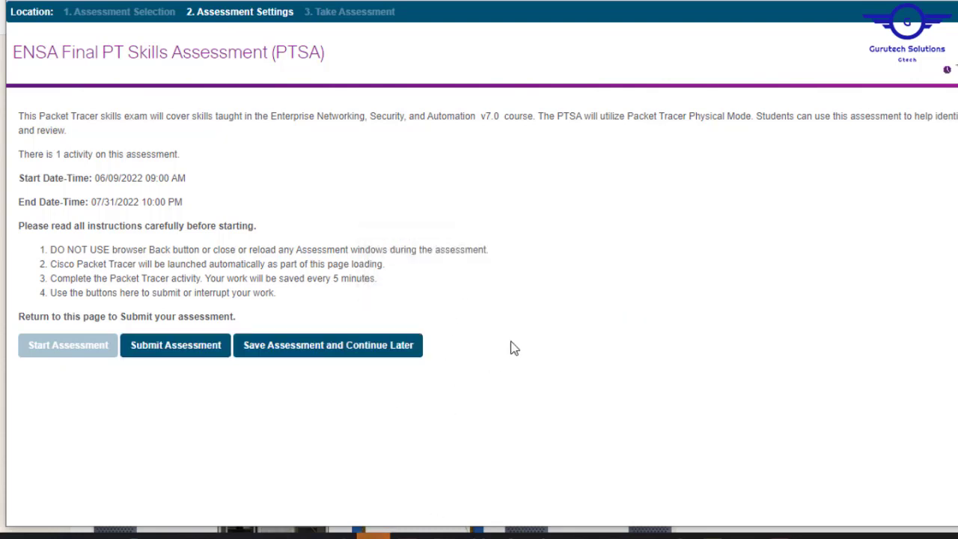
click(374, 536)
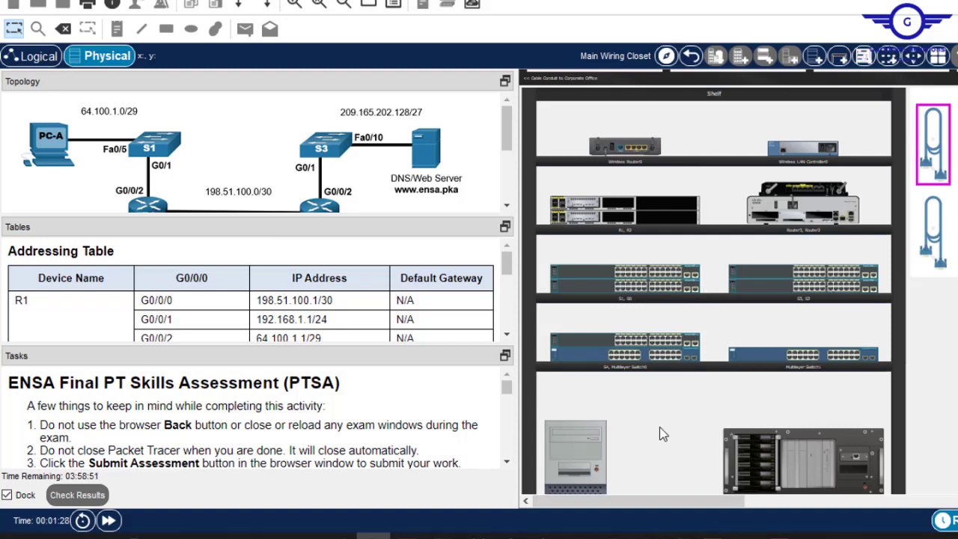
- Drag the Topology/Tables and Tables/Tasks splitters upward so the Tasks pane becomes taller
drag(688, 495, 605, 497)
mouse_move(506, 123)
mouse_down()
mouse_move(506, 168)
mouse_move(504, 127)
mouse_up()
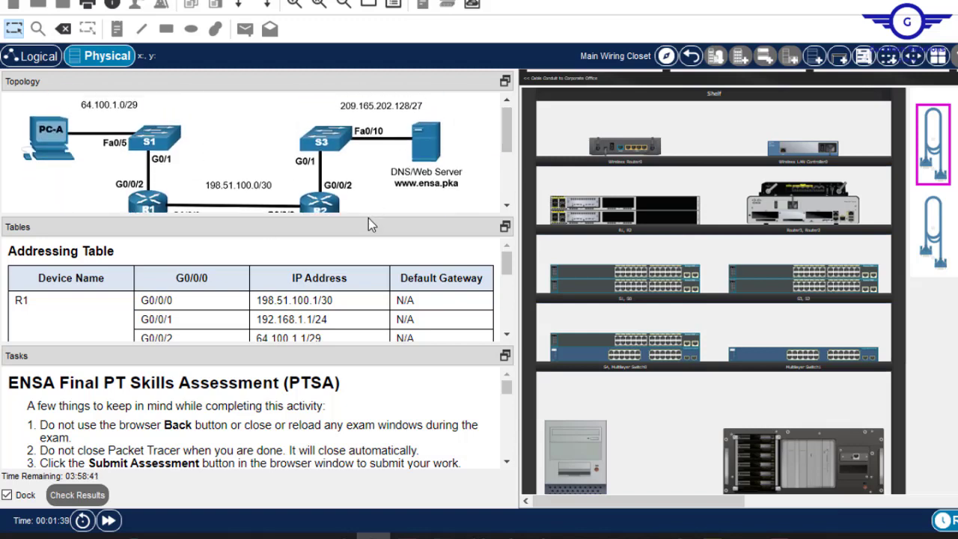
drag(324, 217, 322, 135)
drag(502, 190, 505, 290)
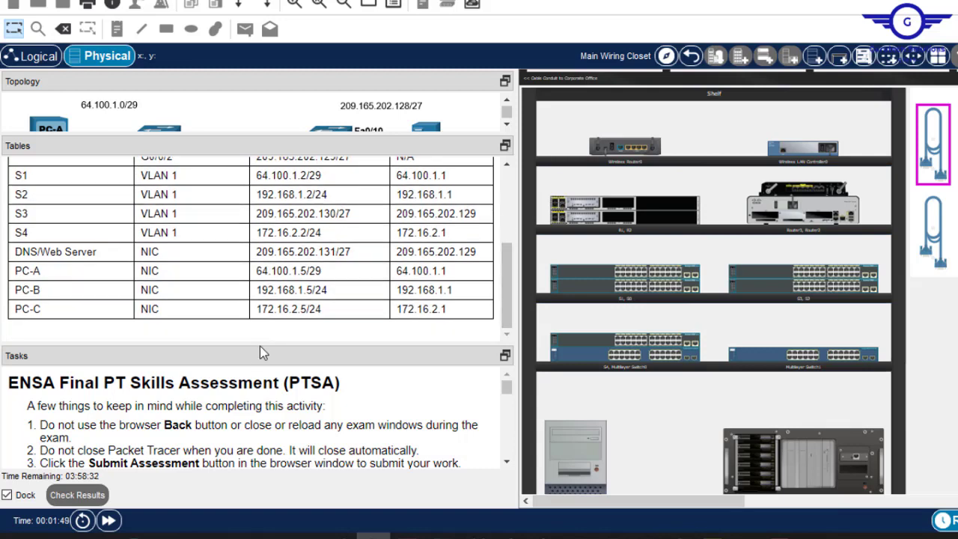
drag(259, 345, 258, 195)
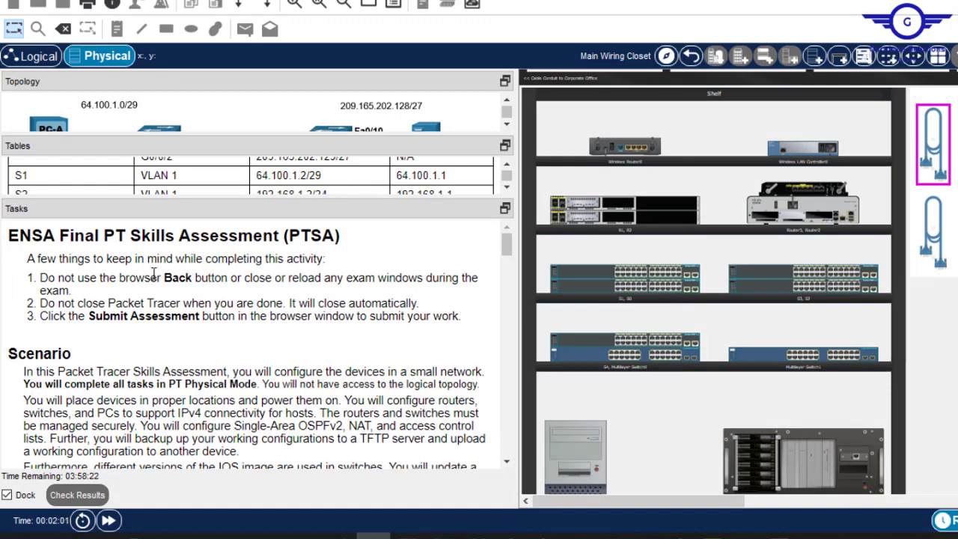
click(507, 462)
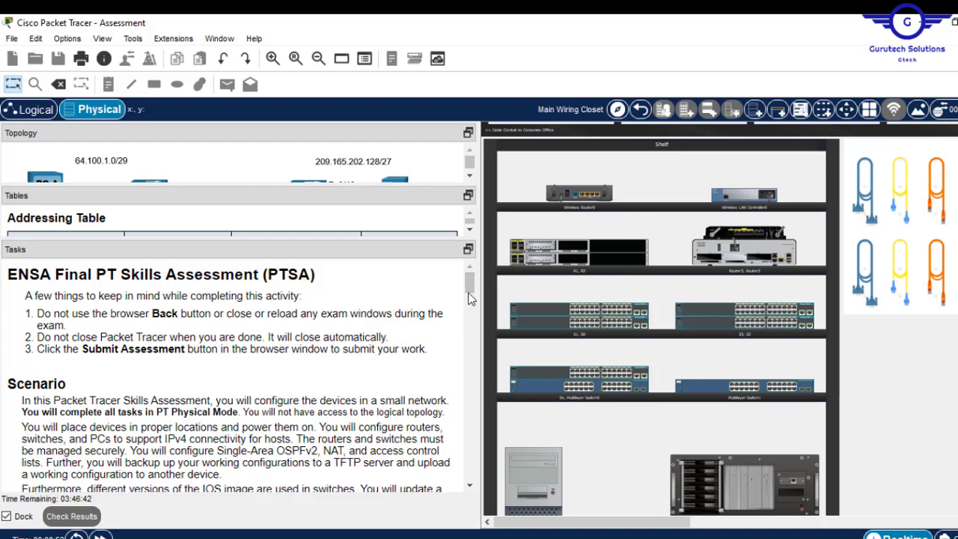
- Scroll the Tasks pane to Part 1, Step 1: Place devices in proper Locations
scroll(472, 302, down, 2)
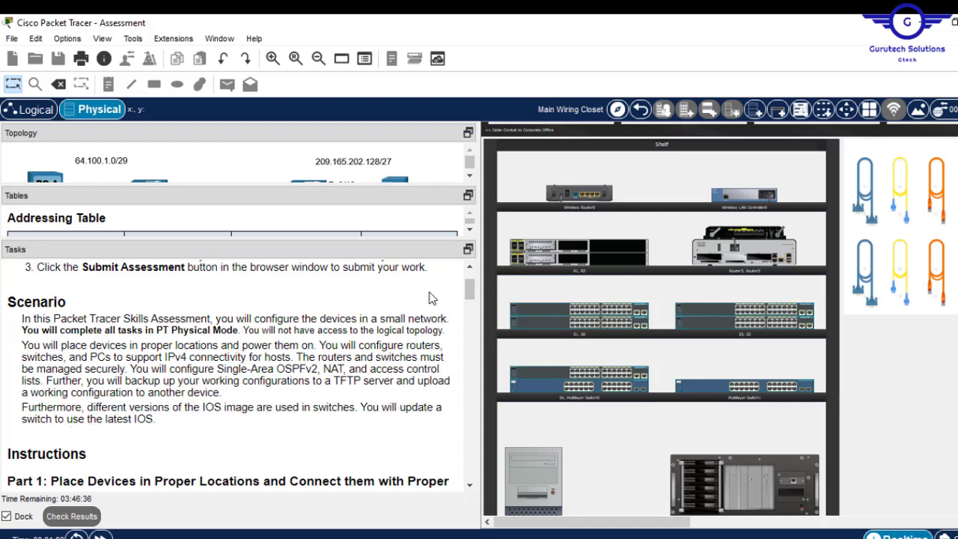
drag(470, 296, 472, 312)
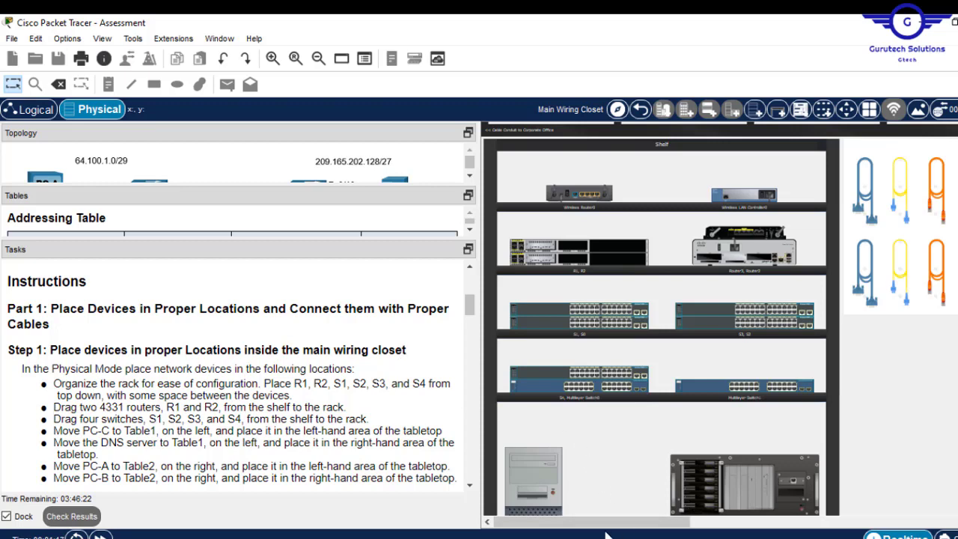
drag(606, 524, 500, 530)
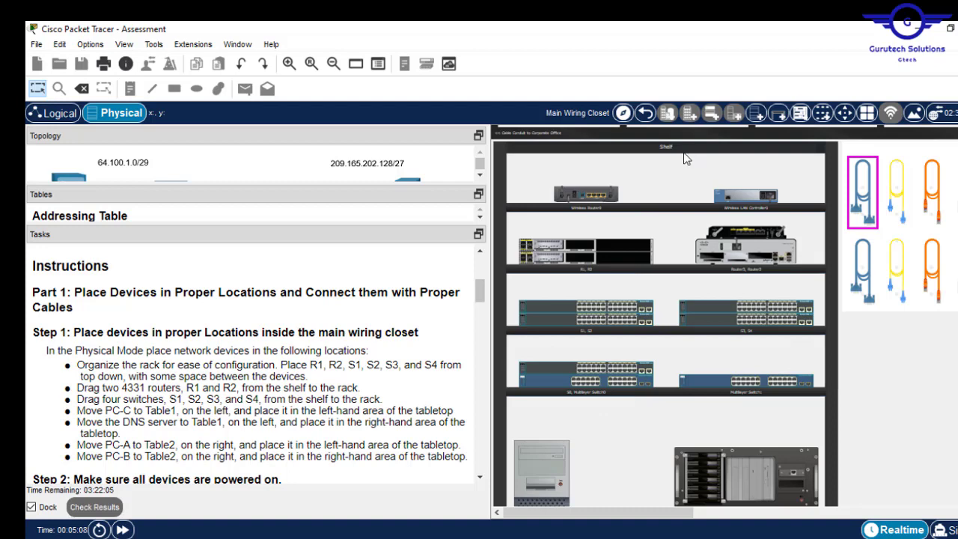
- Zoom out and pan until the device shelf, pegboards, rack and both tables all show
drag(648, 515, 788, 515)
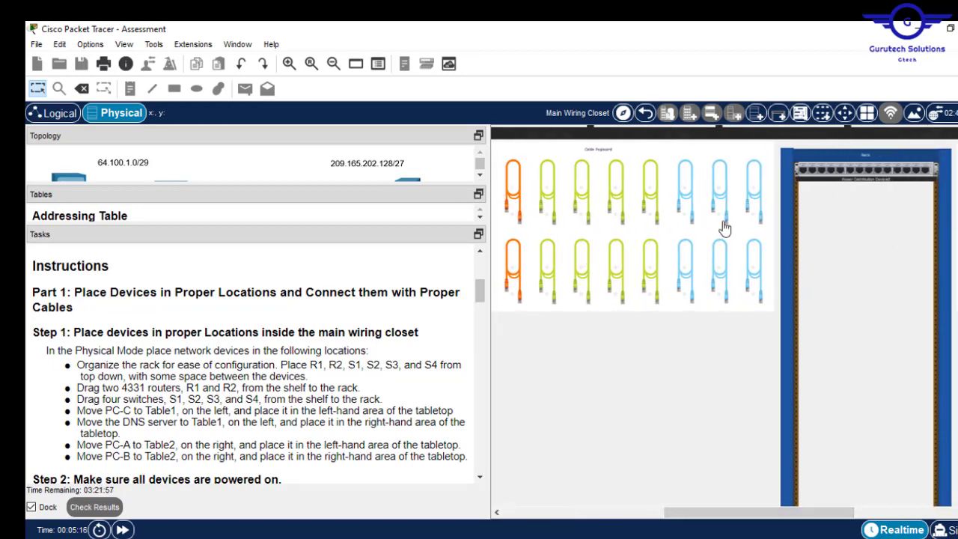
scroll(956, 462, down, 3)
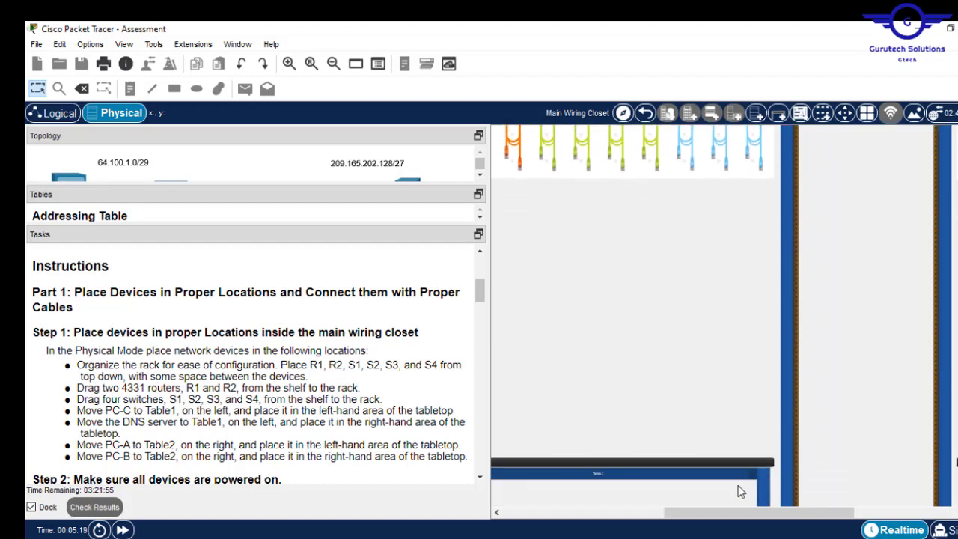
scroll(739, 490, down, 2)
drag(712, 517, 829, 518)
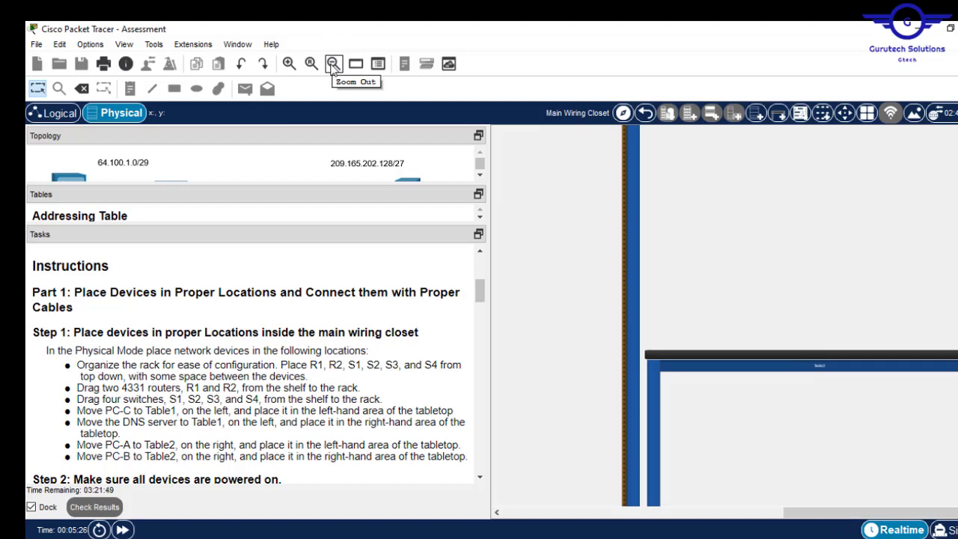
click(334, 65)
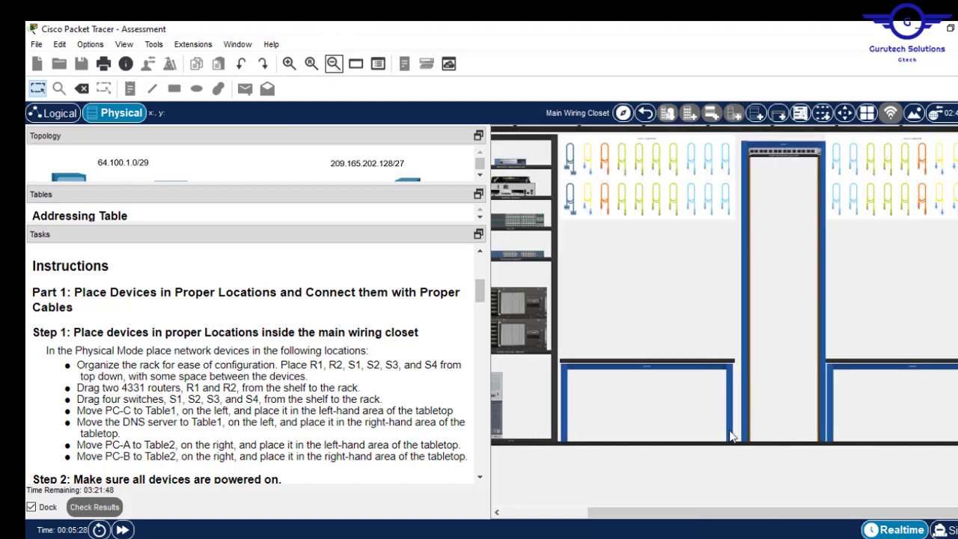
drag(682, 522, 598, 522)
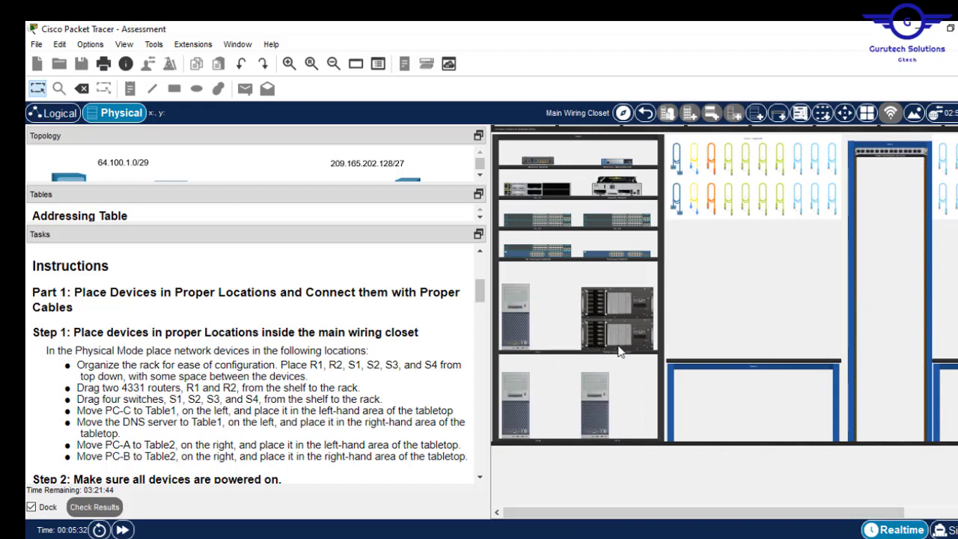
drag(633, 518, 693, 518)
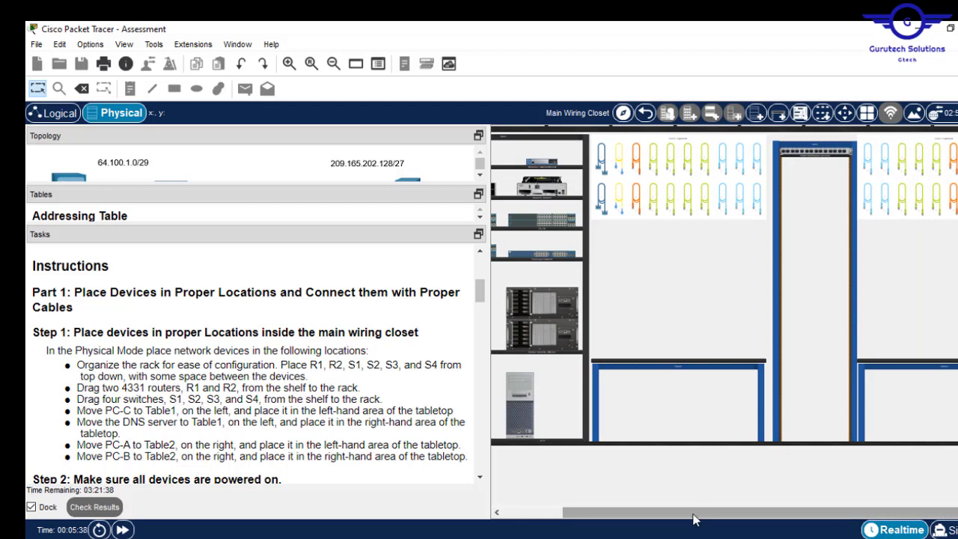
drag(693, 518, 748, 522)
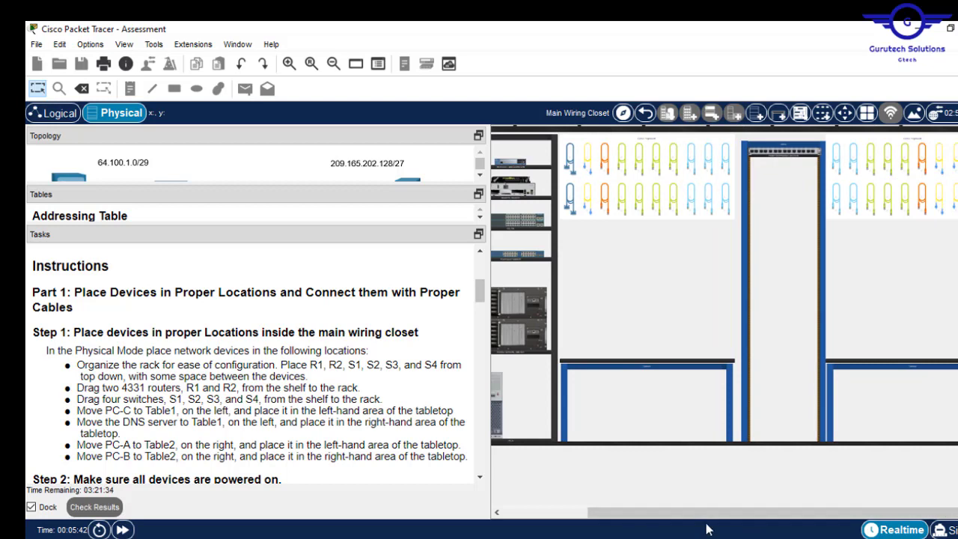
drag(684, 520, 615, 517)
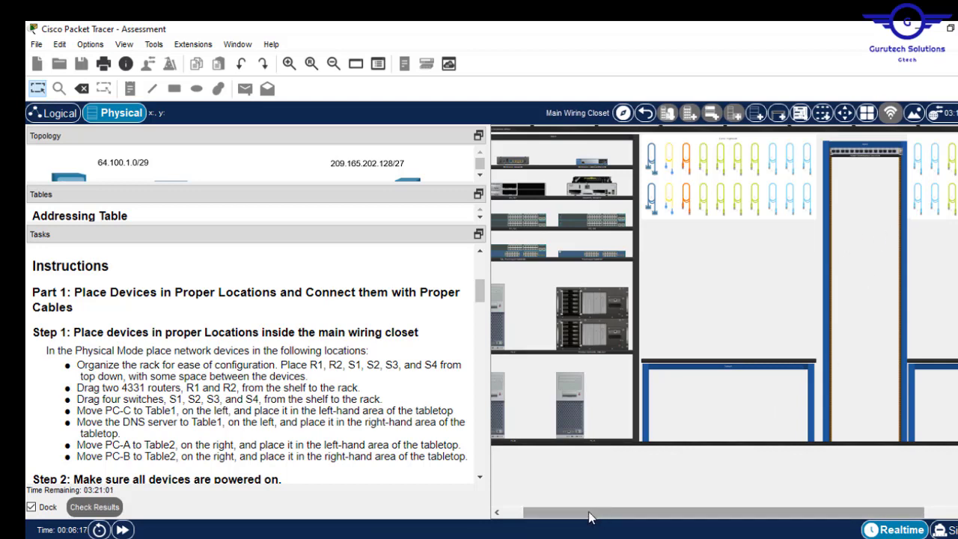
drag(591, 515, 526, 508)
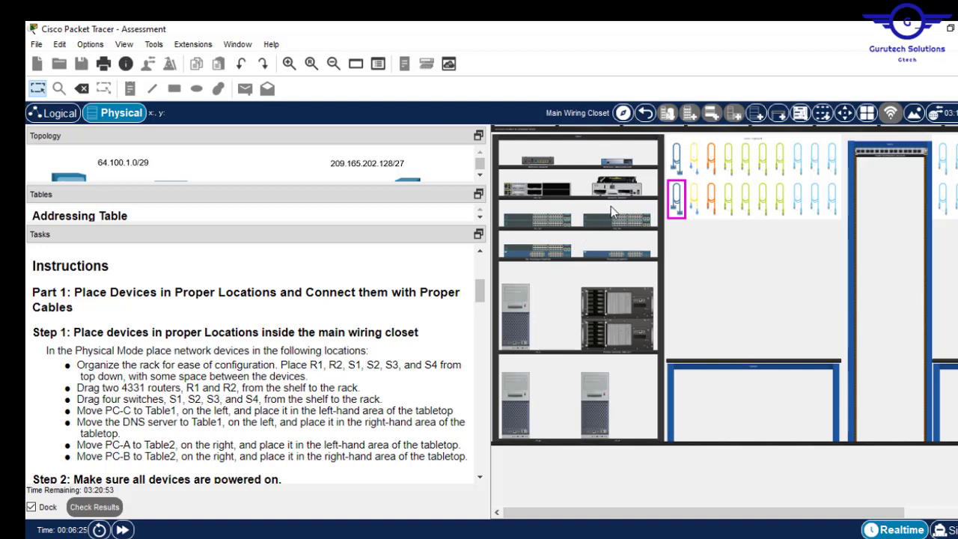
click(289, 64)
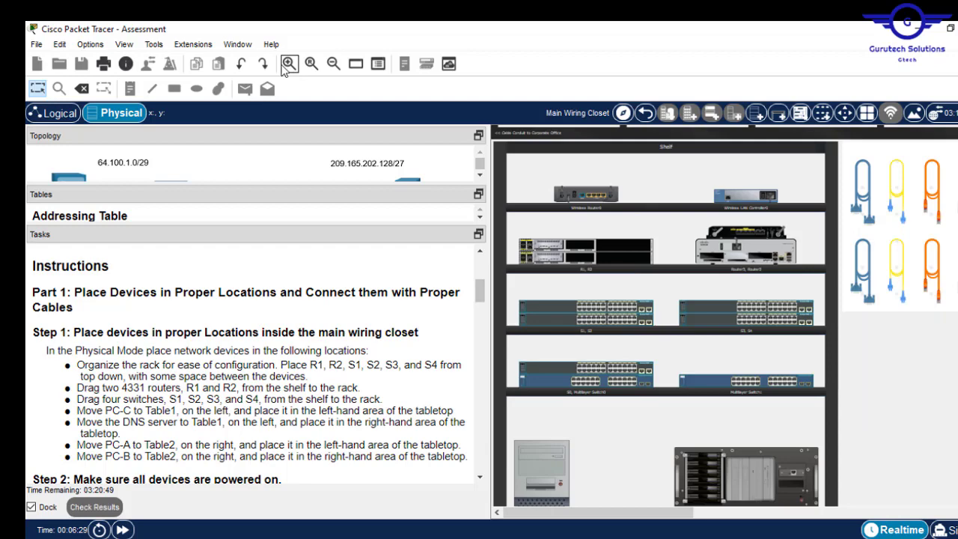
click(289, 64)
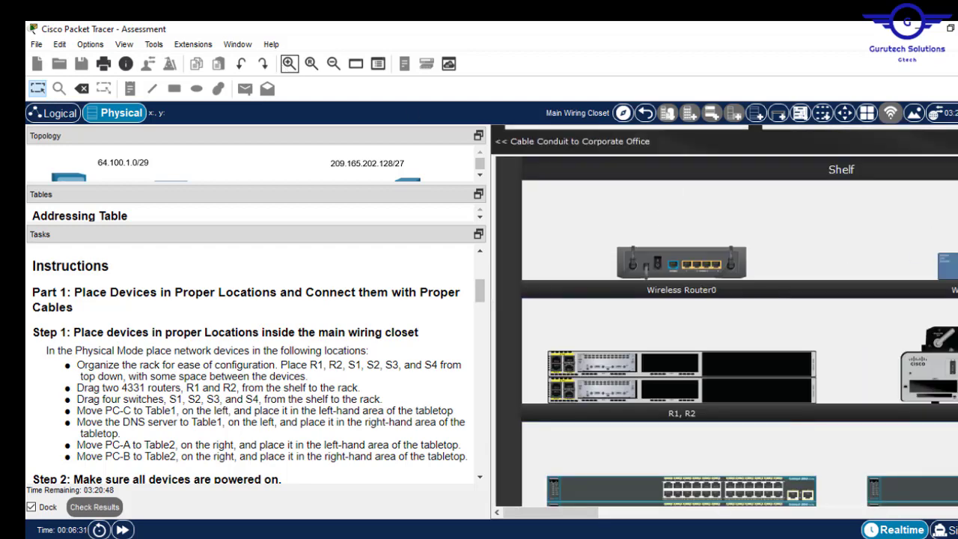
drag(943, 159, 943, 212)
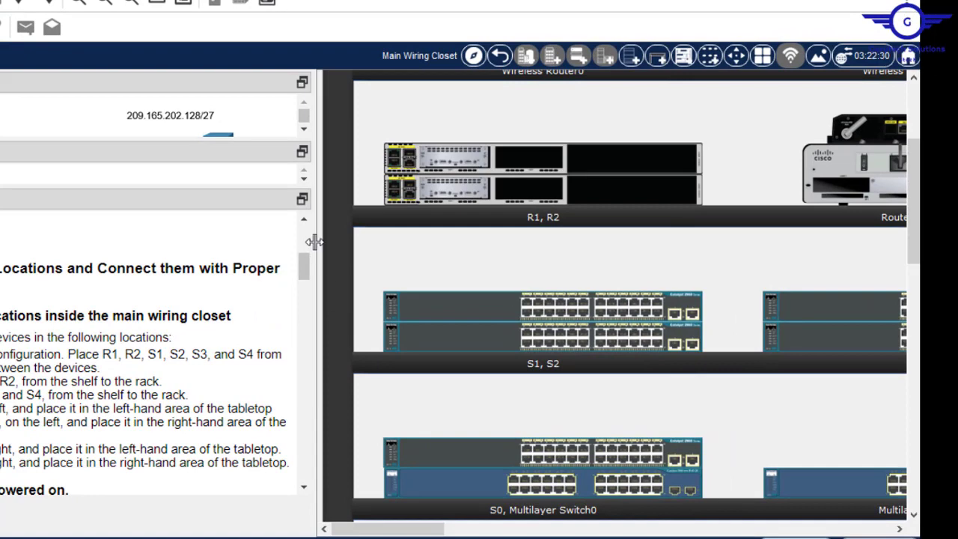
drag(315, 242, 7, 238)
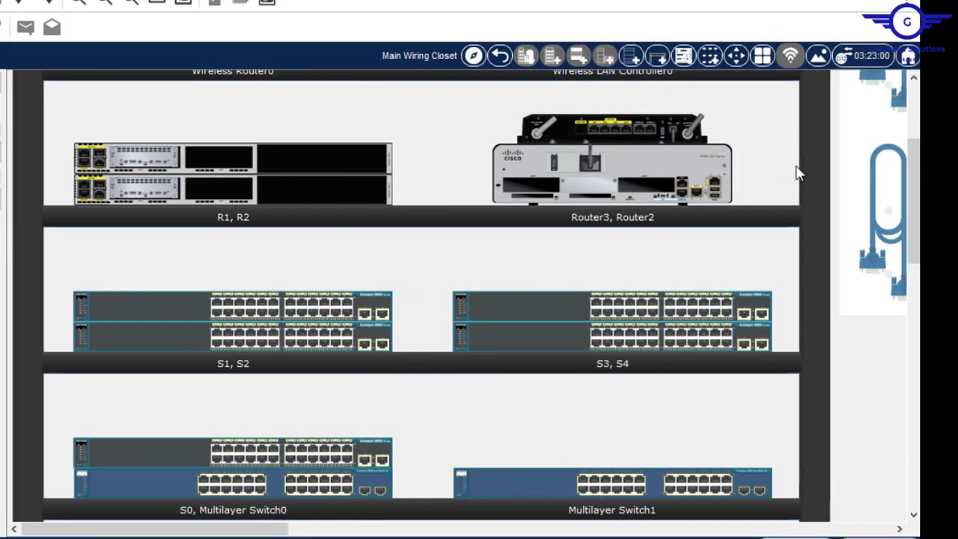
mouse_move(912, 201)
mouse_down()
mouse_move(914, 244)
mouse_move(906, 213)
mouse_up()
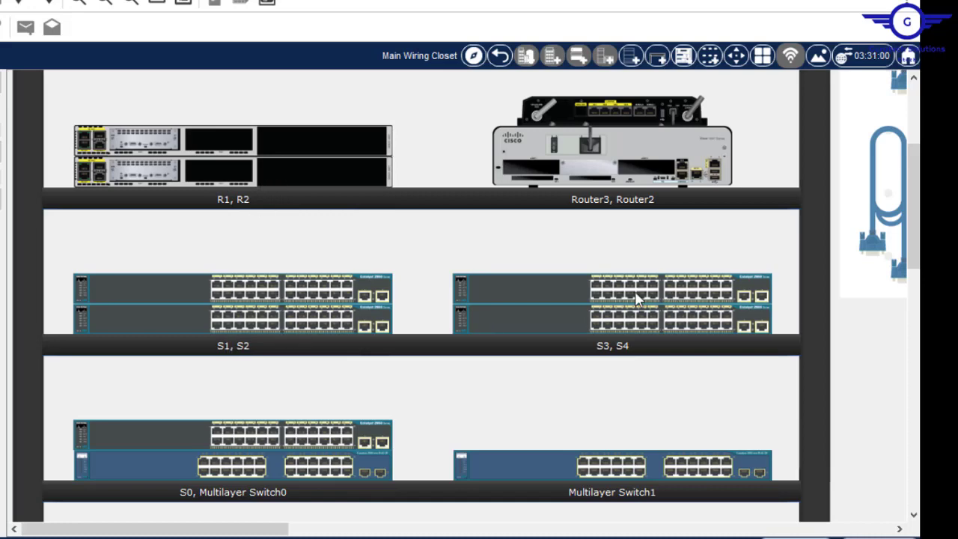
click(871, 217)
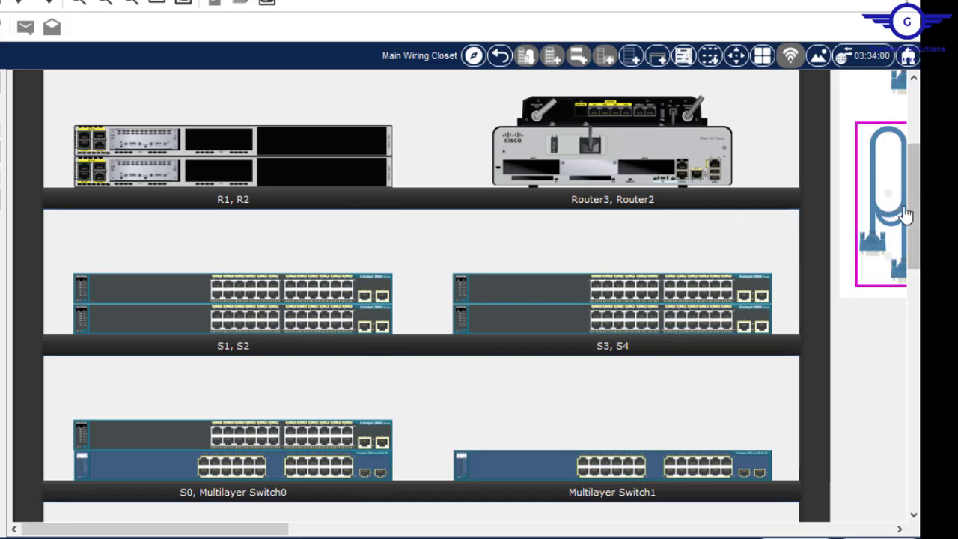
scroll(481, 285, down, 1)
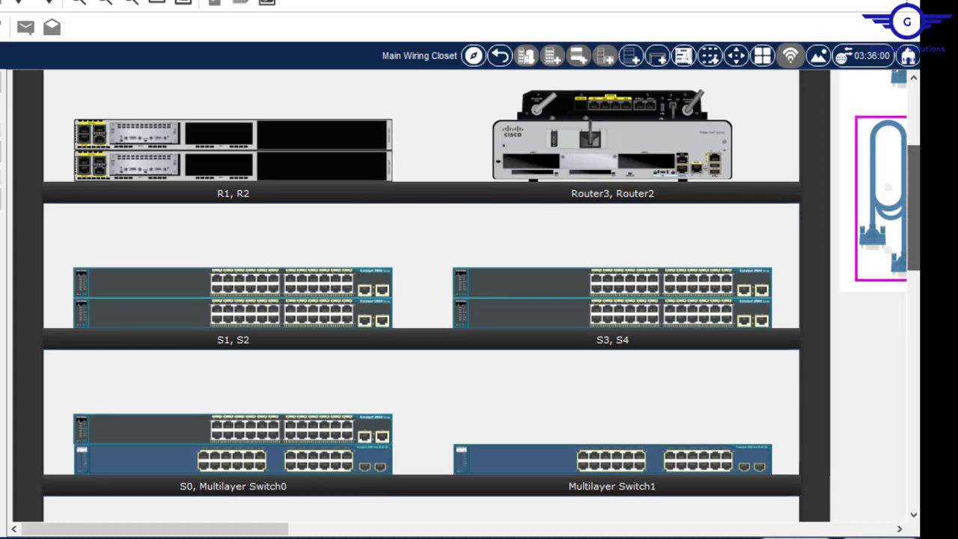
drag(917, 201, 919, 253)
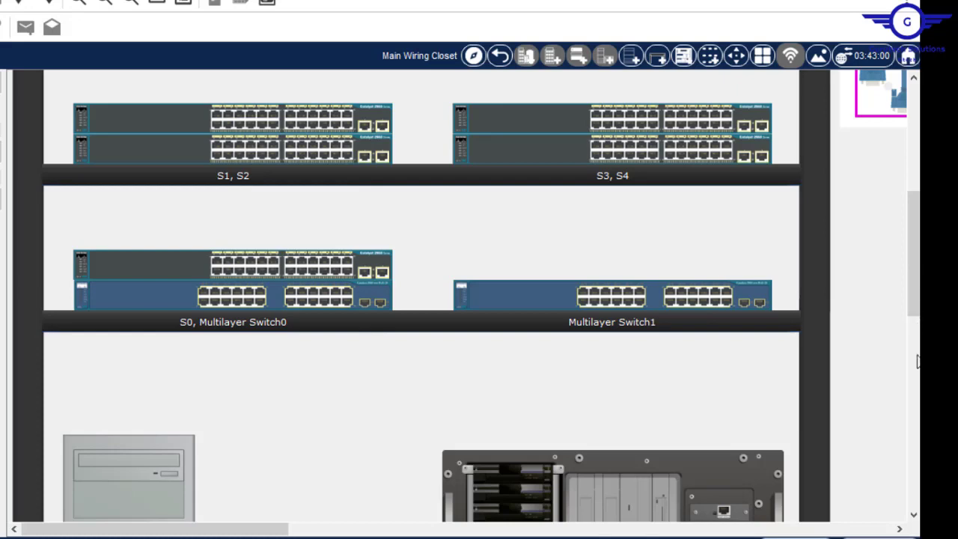
drag(914, 300, 916, 382)
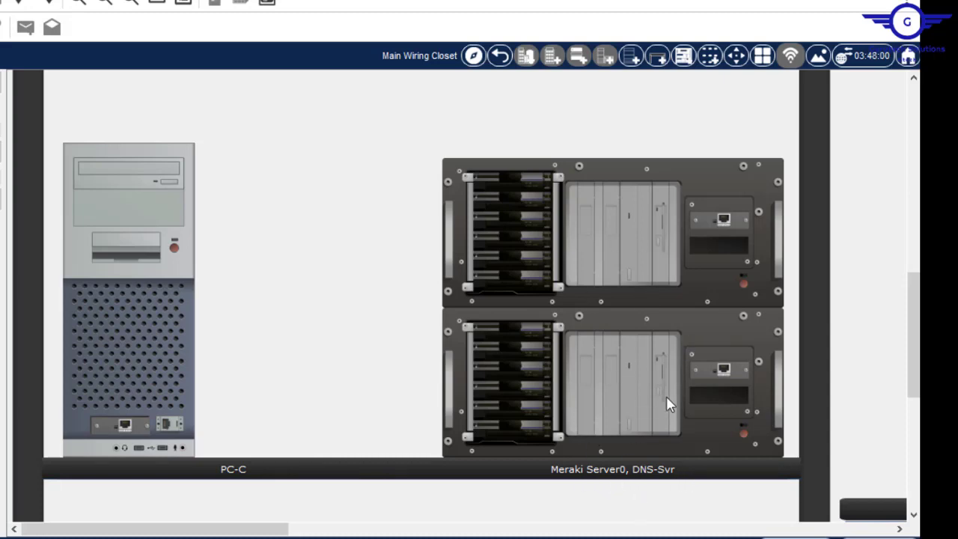
drag(915, 327, 915, 436)
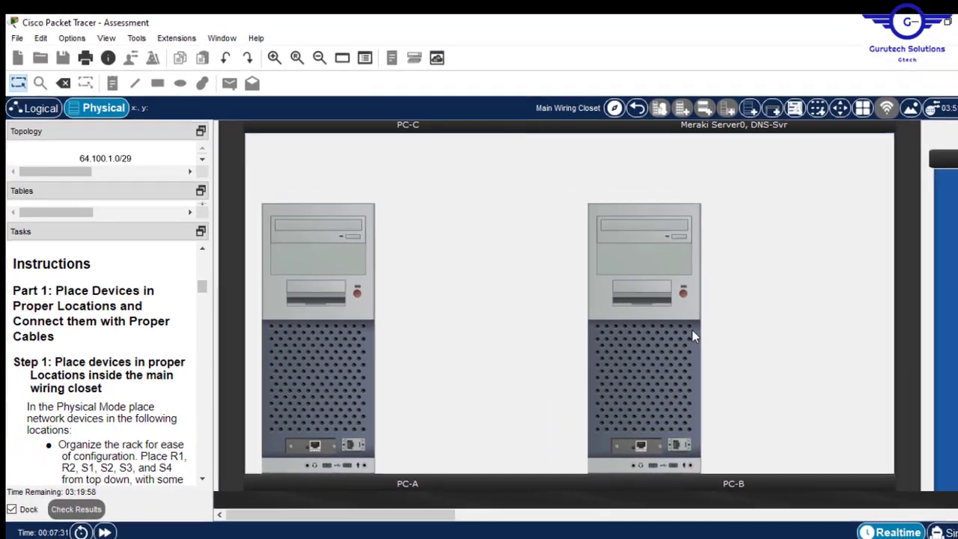
- Zoom out twice and widen the Tasks pane beside the wiring closet
click(330, 63)
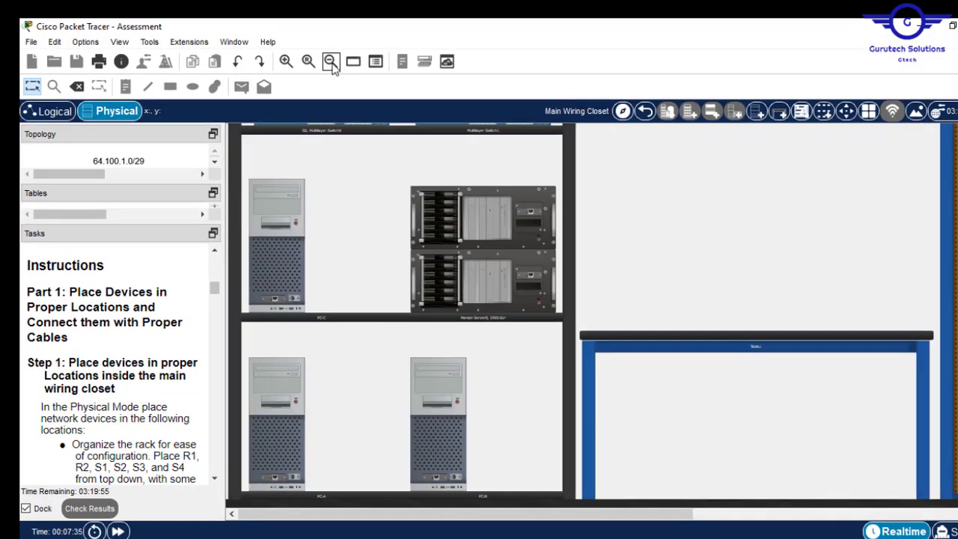
click(331, 62)
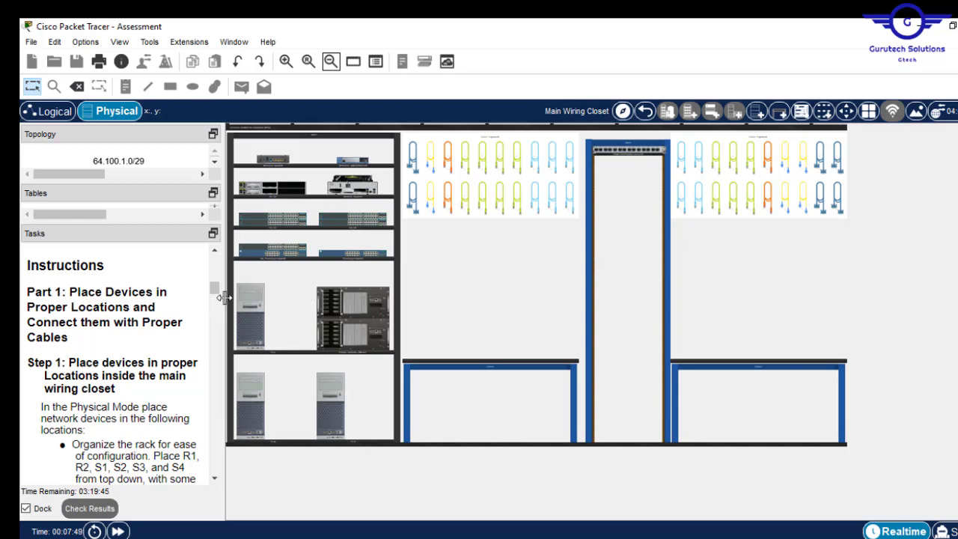
drag(223, 297, 299, 293)
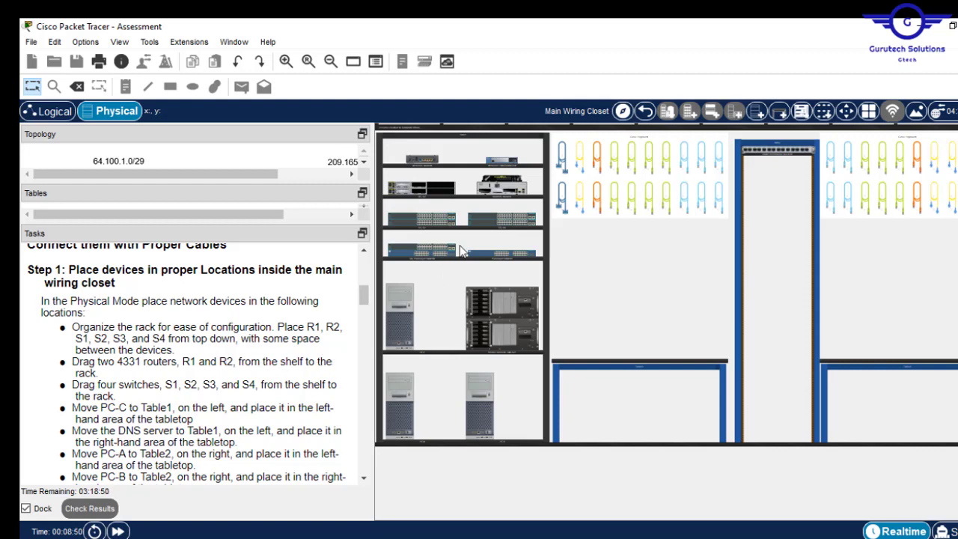
- Drag 4331 routers R1, then R2, from the shelf into the rack below the power distribution unit
click(286, 62)
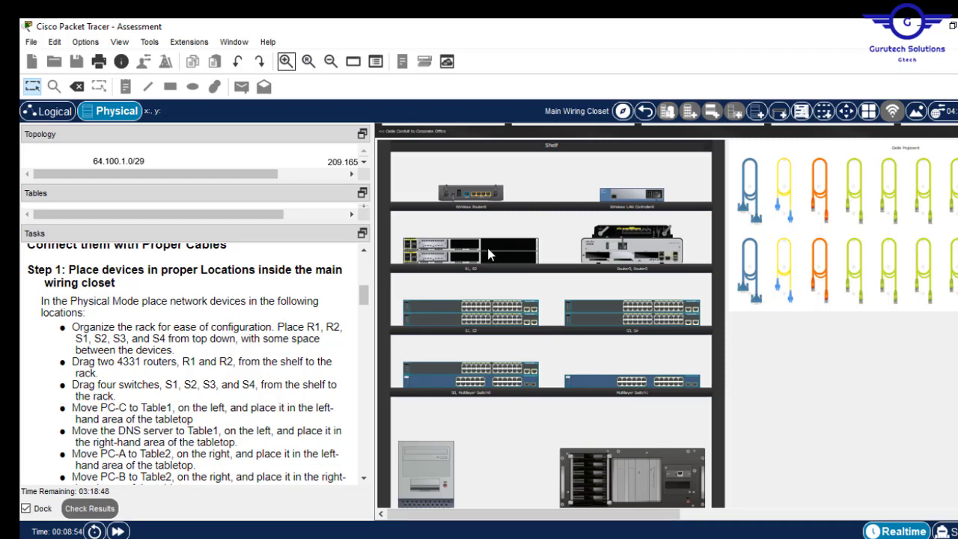
click(330, 61)
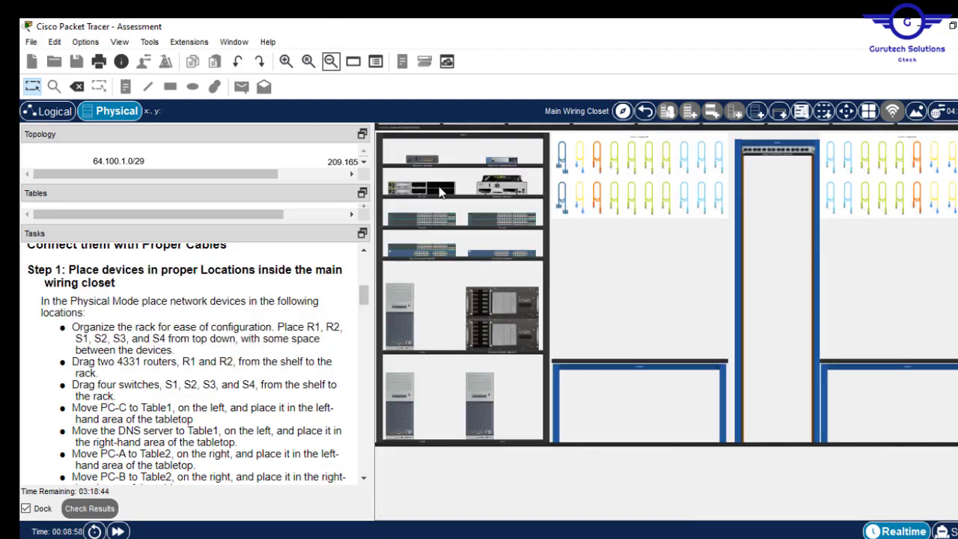
drag(430, 190, 793, 195)
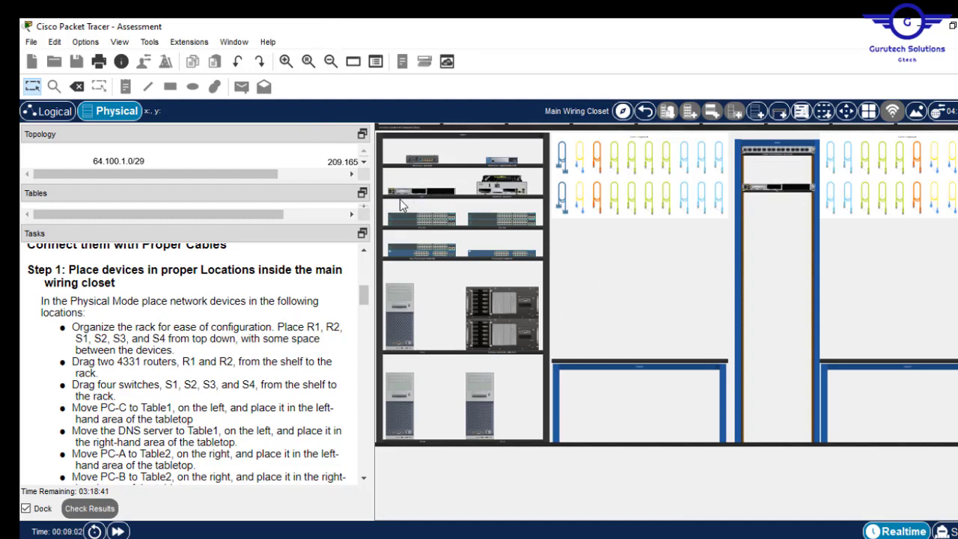
drag(402, 199, 758, 204)
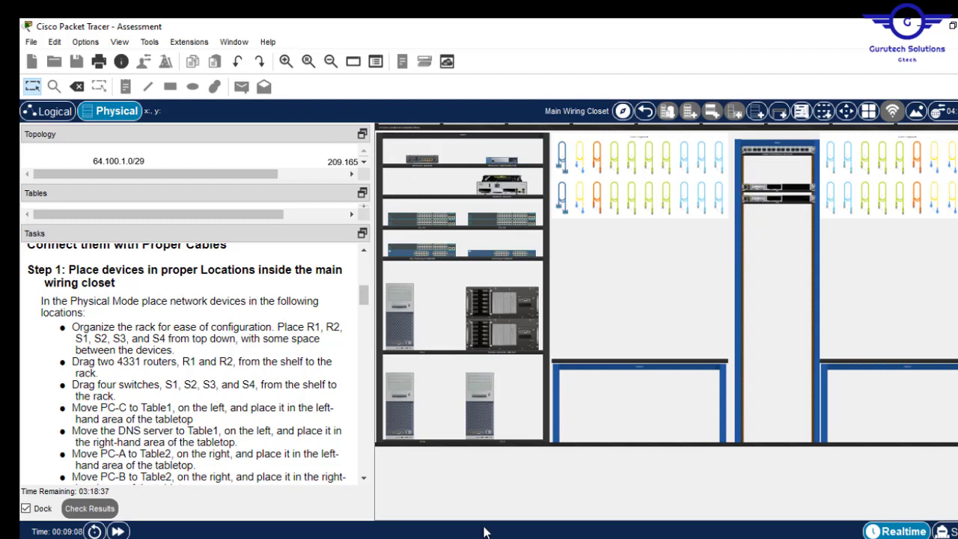
click(307, 61)
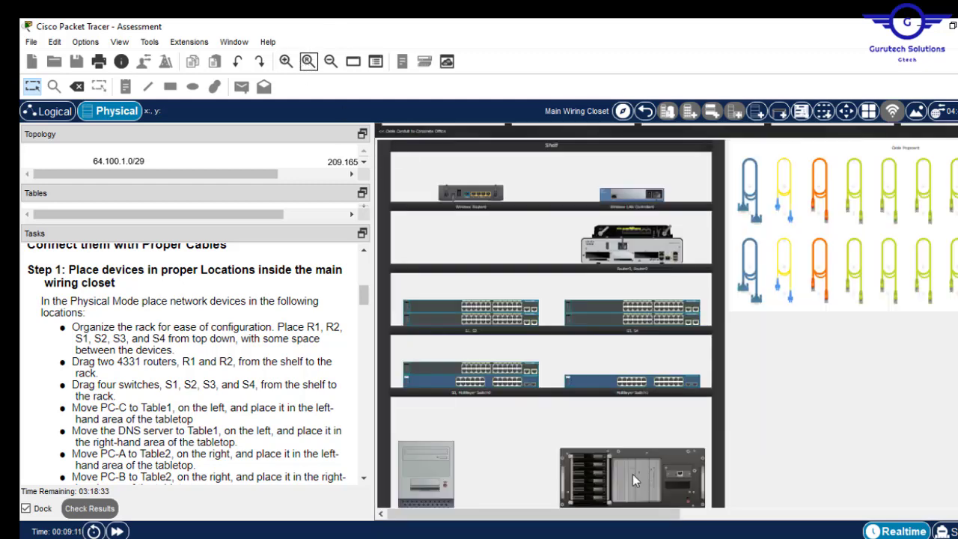
drag(618, 519, 825, 518)
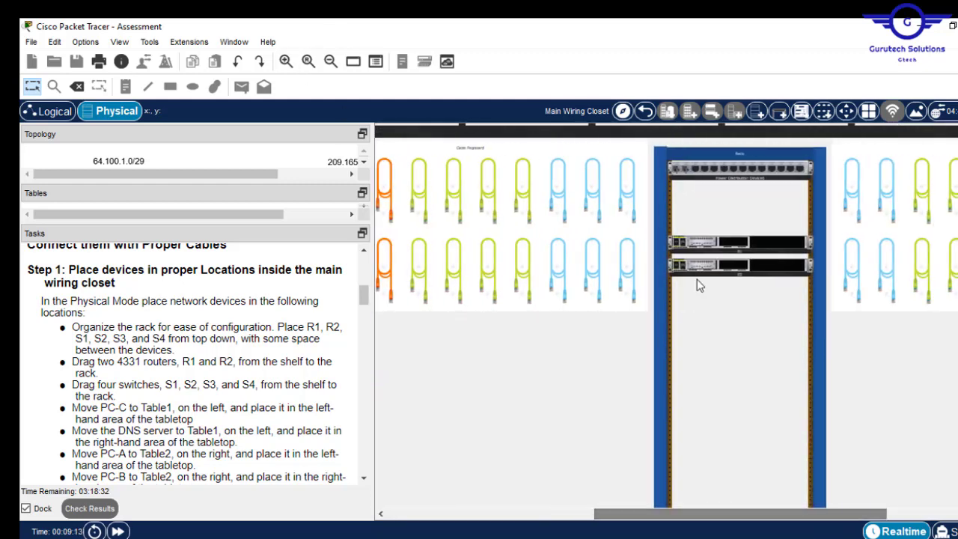
click(287, 62)
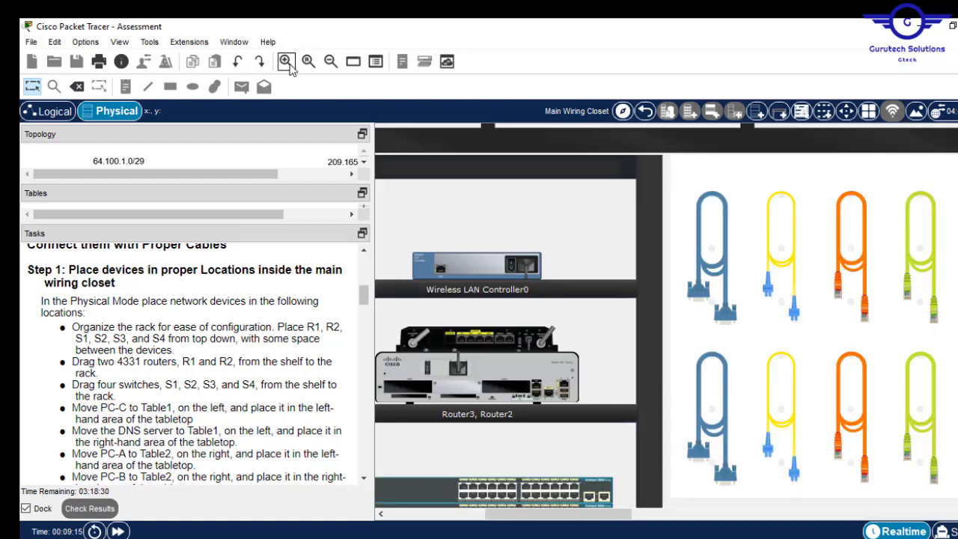
drag(622, 514, 814, 514)
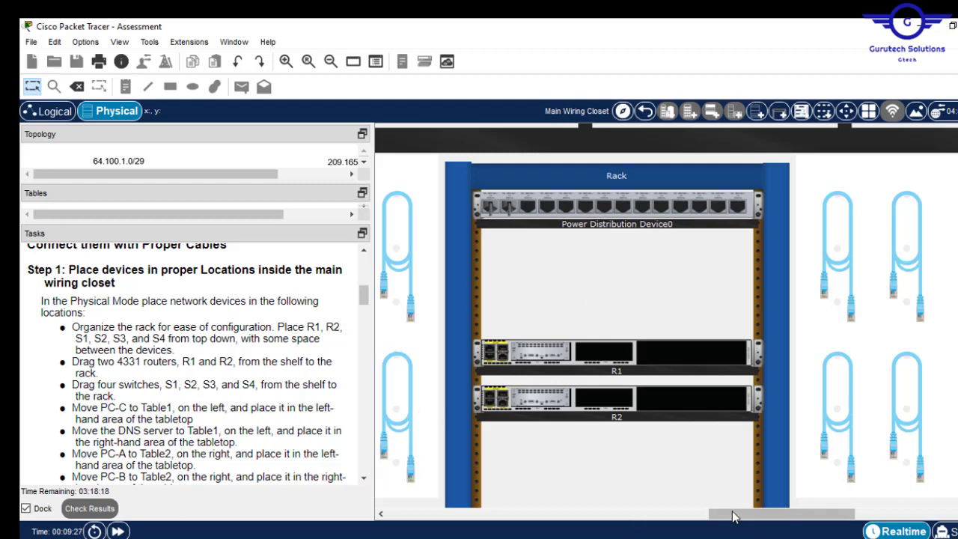
drag(723, 513, 664, 512)
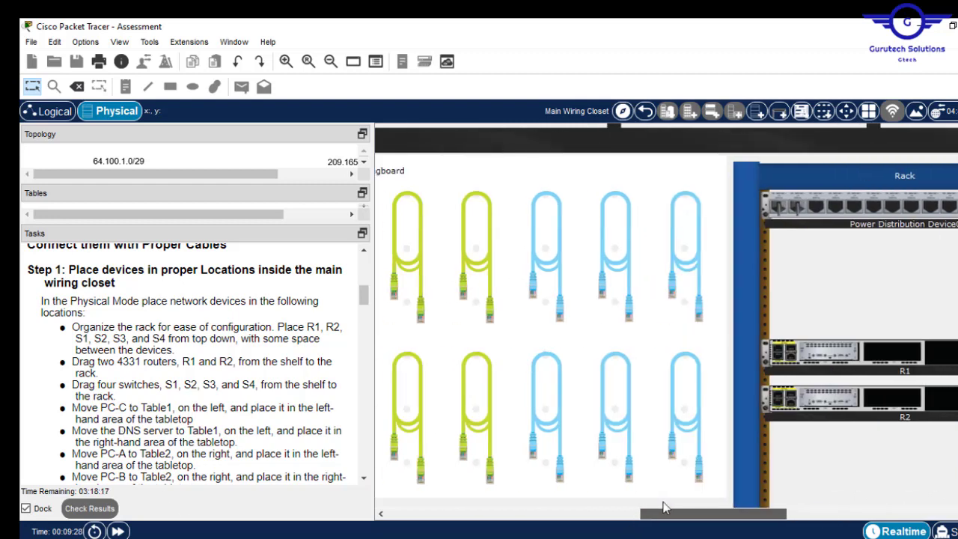
- Find switches S1–S4 on the shelf and stack all four in the rack below R2
click(329, 61)
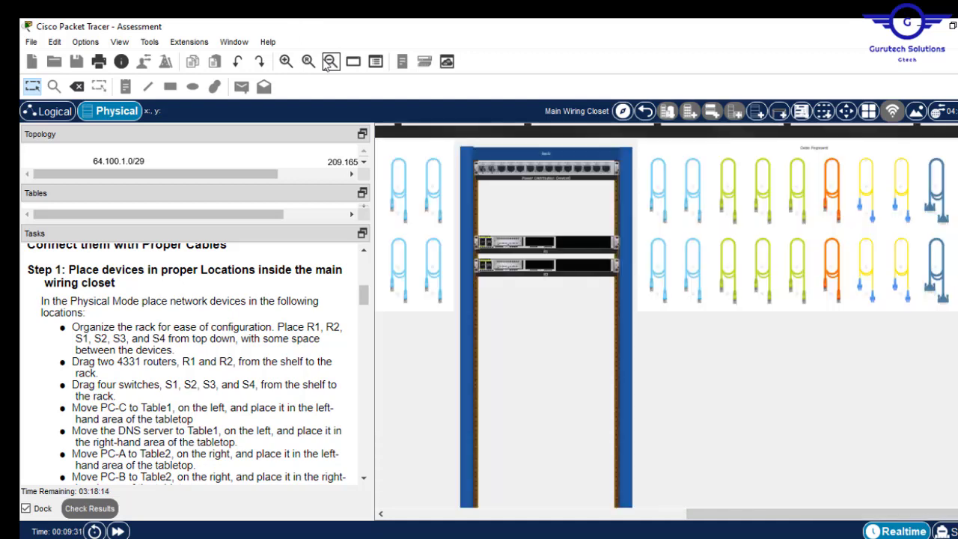
click(330, 61)
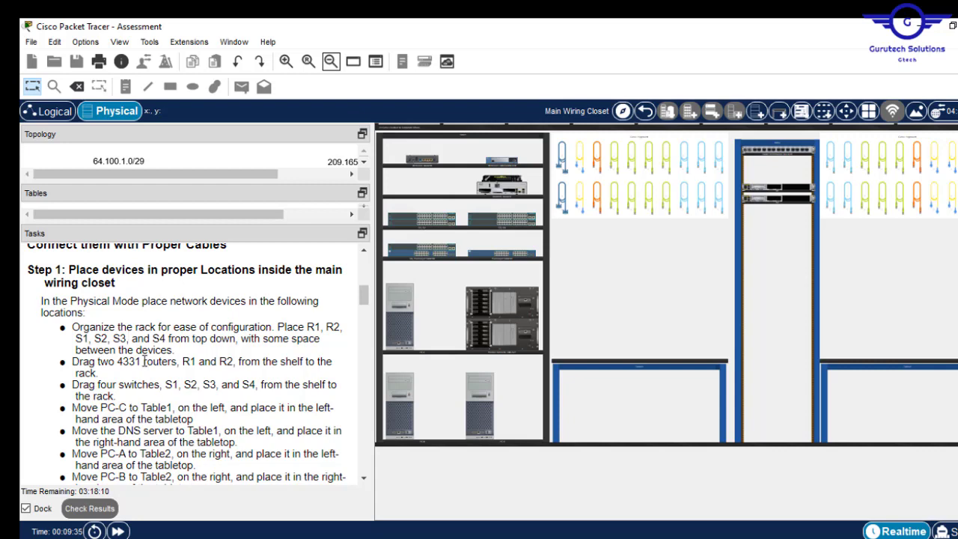
click(286, 62)
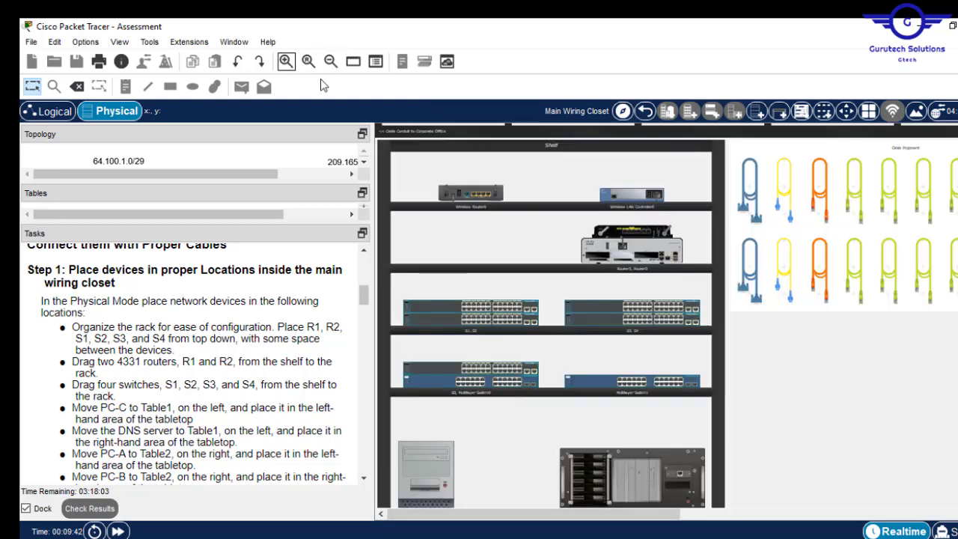
click(287, 62)
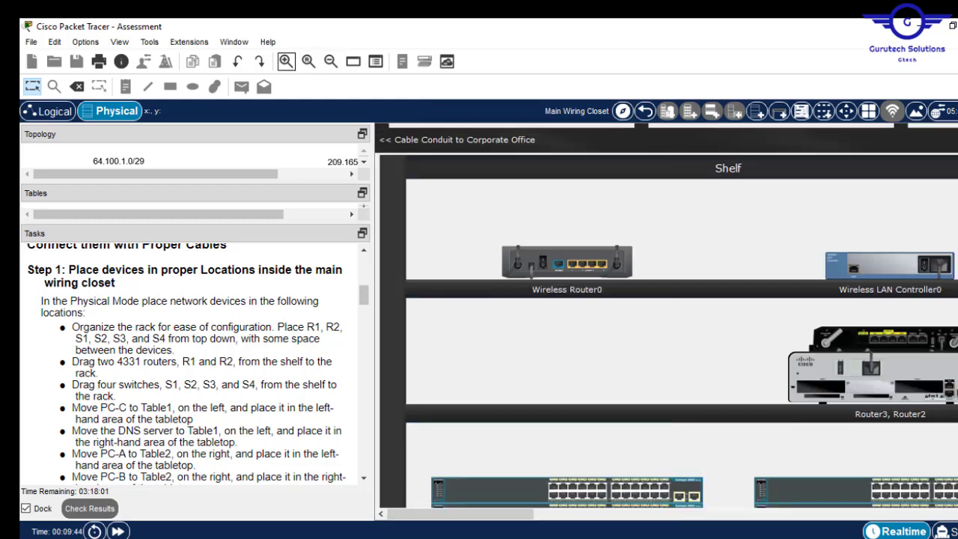
scroll(673, 315, down, 3)
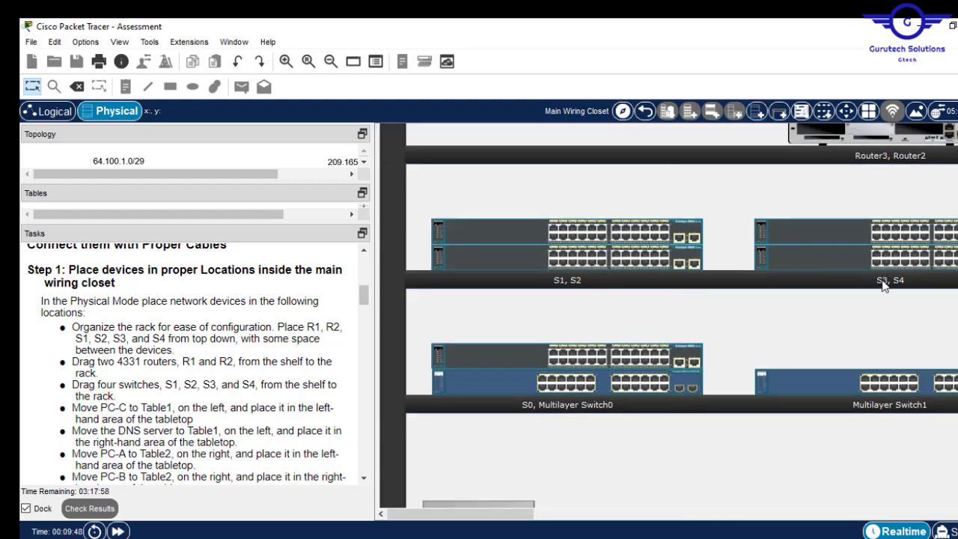
click(332, 62)
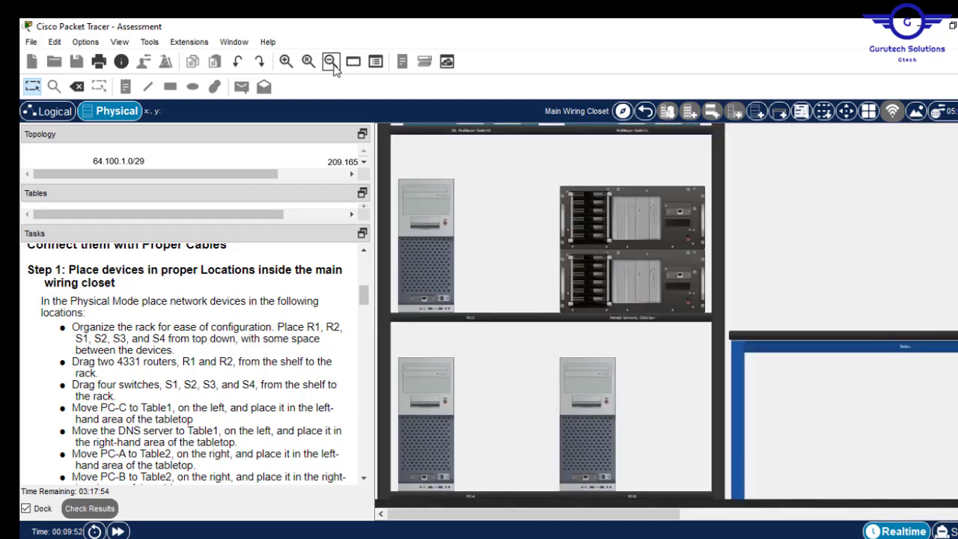
click(332, 62)
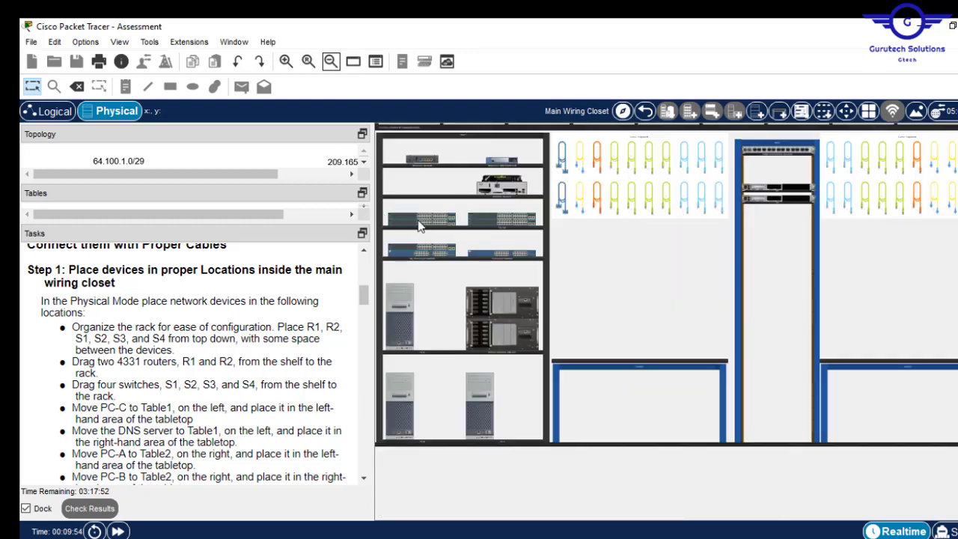
drag(420, 226, 778, 240)
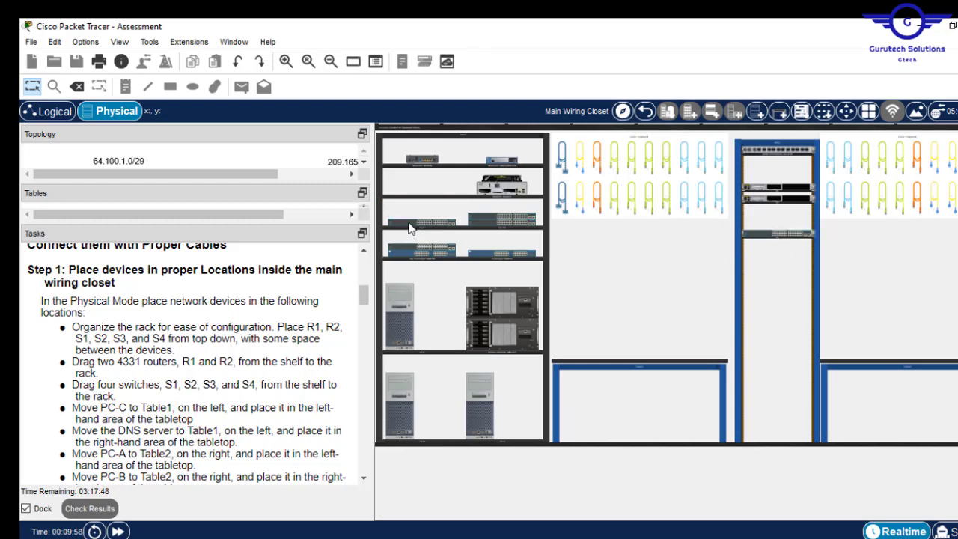
drag(410, 223, 765, 262)
drag(502, 217, 779, 275)
drag(507, 222, 781, 299)
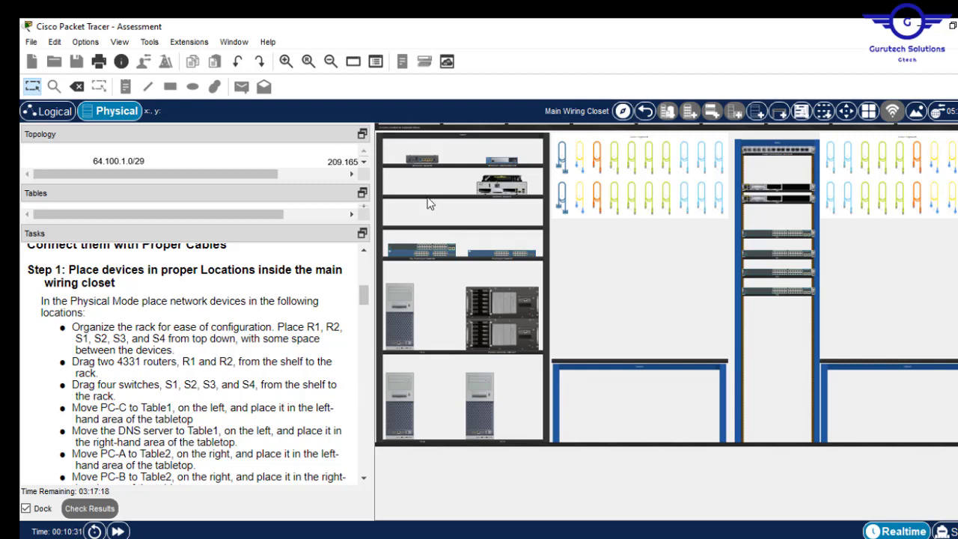
- Drag PC-C from the shelf onto the left-hand area of Table1's tabletop
click(284, 62)
scroll(666, 314, down, 2)
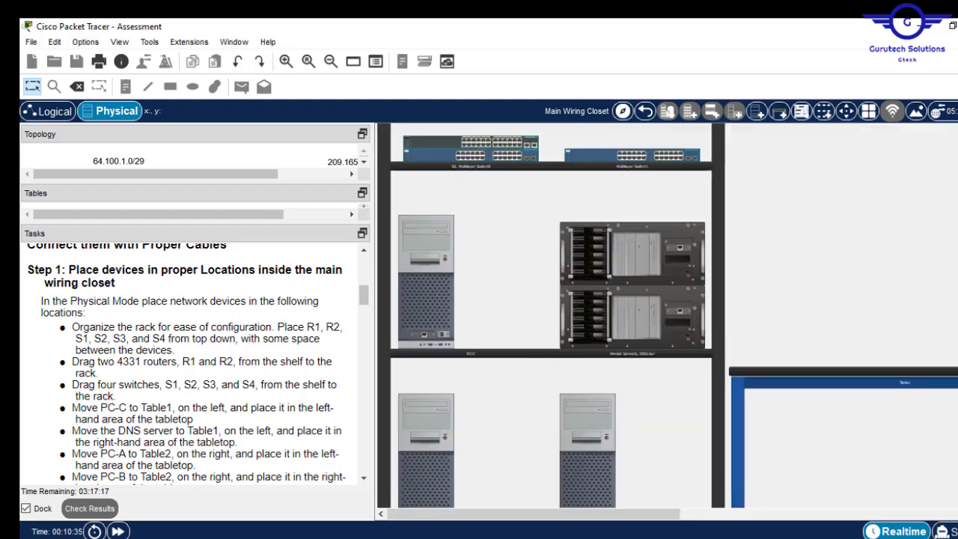
scroll(449, 282, down, 1)
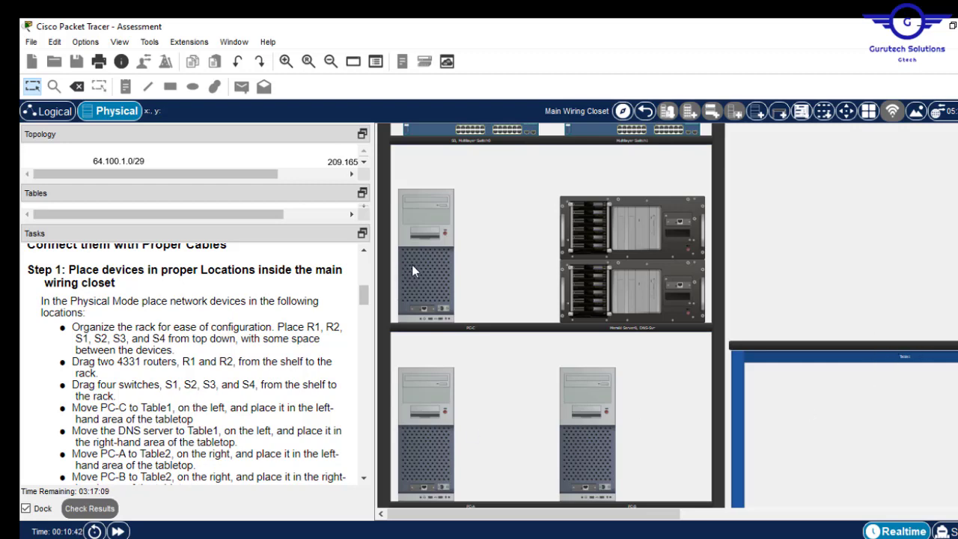
drag(411, 271, 784, 283)
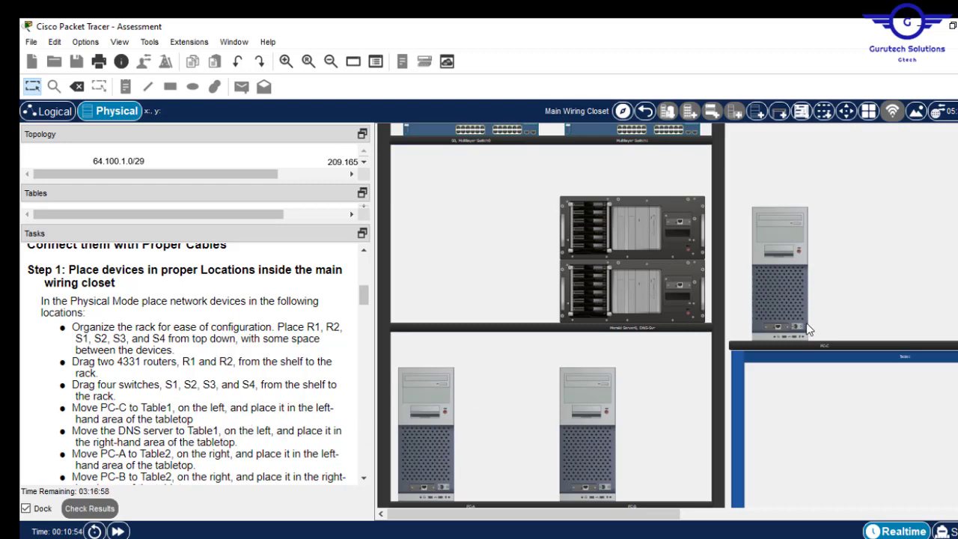
drag(636, 517, 652, 521)
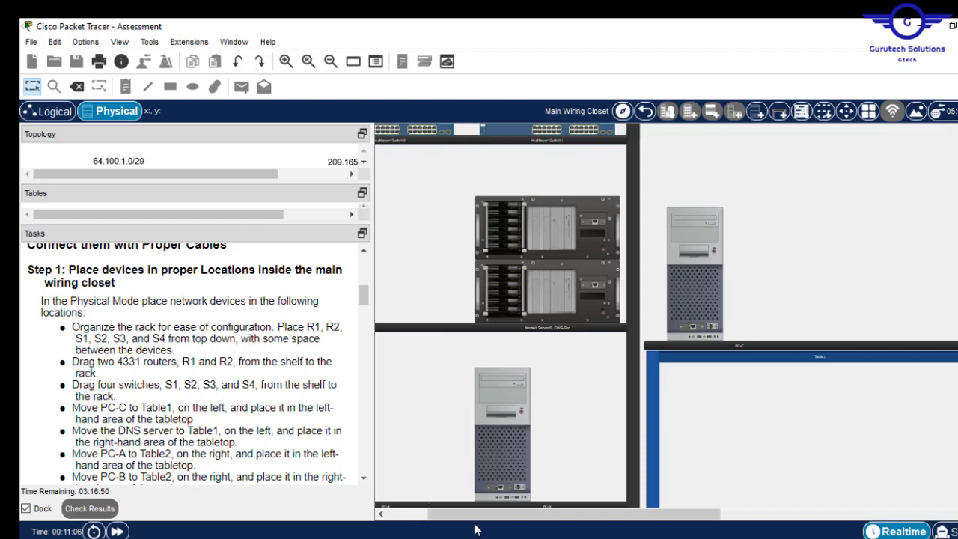
drag(476, 515, 517, 515)
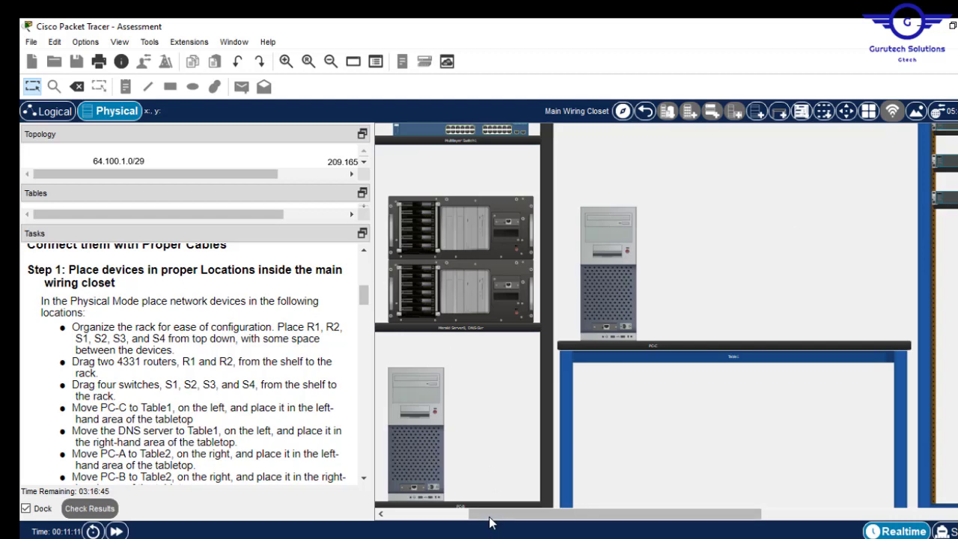
drag(488, 514, 430, 515)
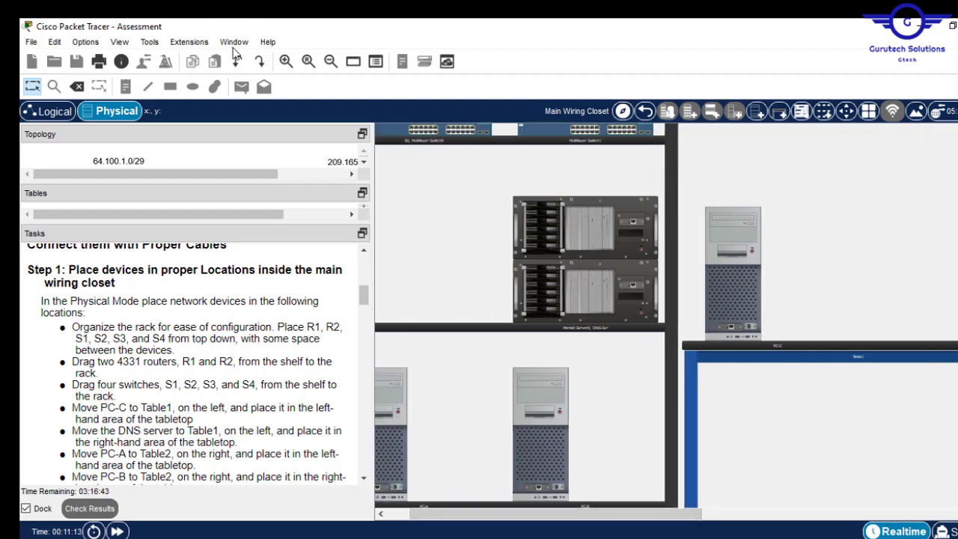
- Drag DNS-Svr from the shelf onto Table1's right side, next to PC-C
click(286, 63)
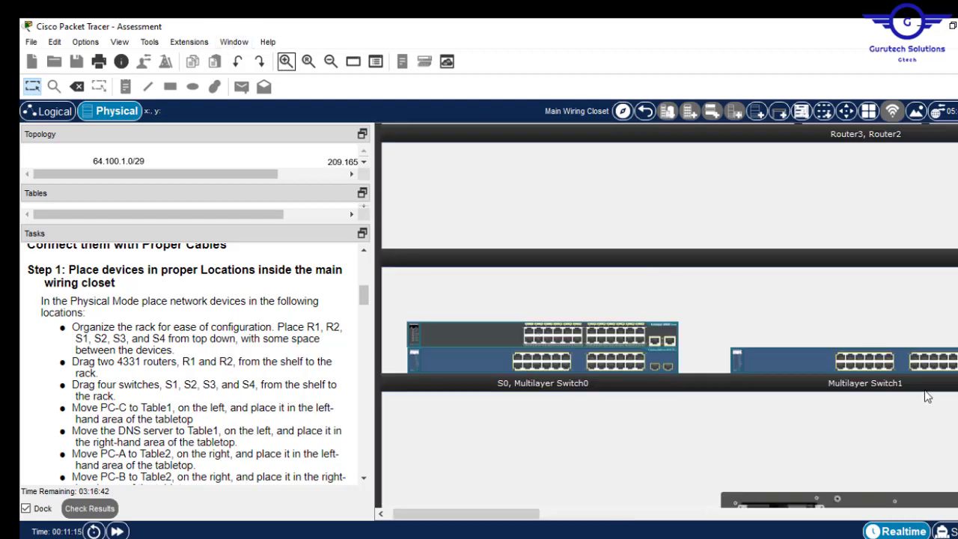
scroll(669, 314, down, 5)
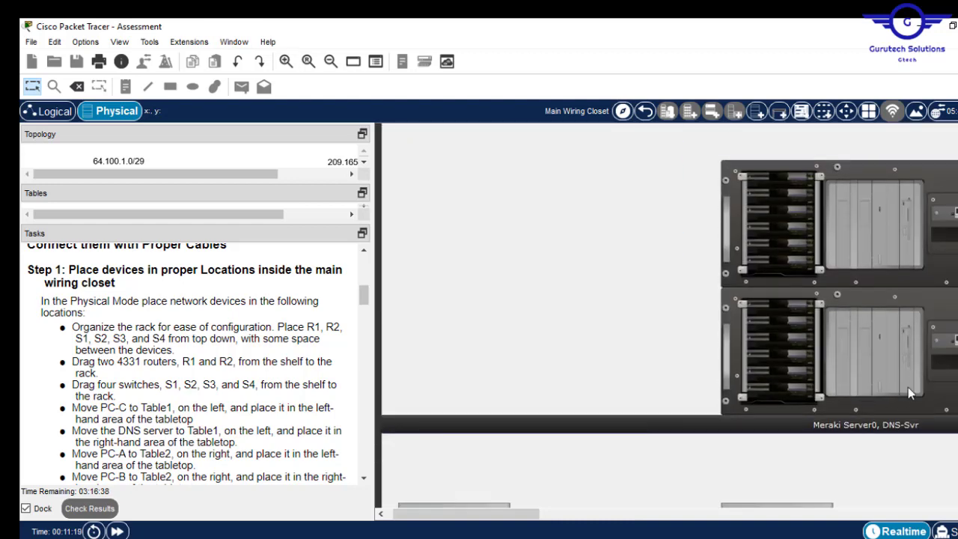
drag(868, 226, 541, 345)
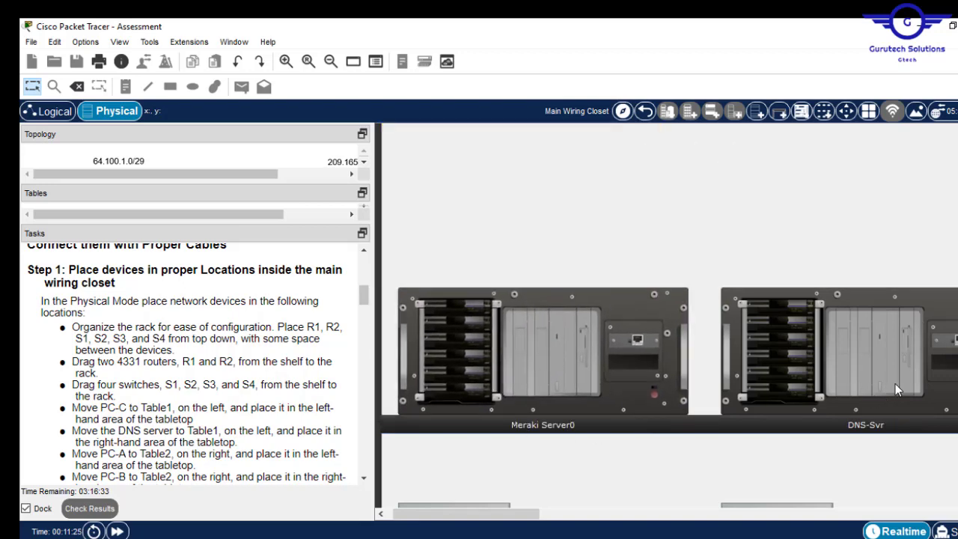
click(330, 62)
click(331, 63)
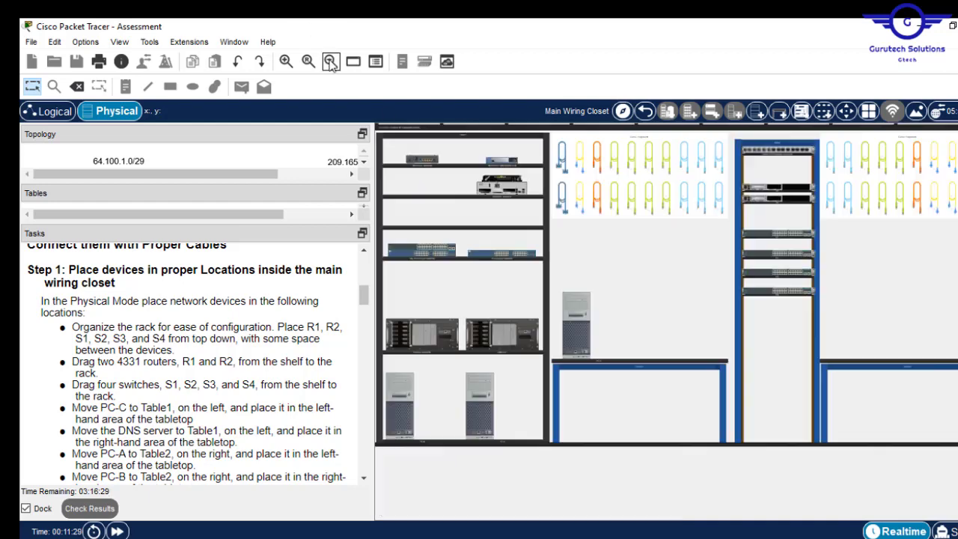
drag(491, 332, 675, 336)
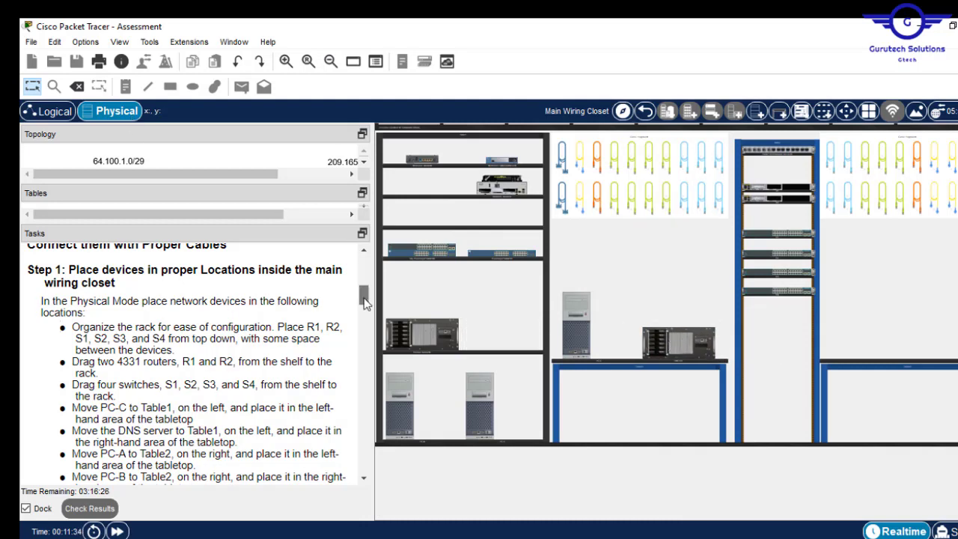
drag(365, 298, 366, 311)
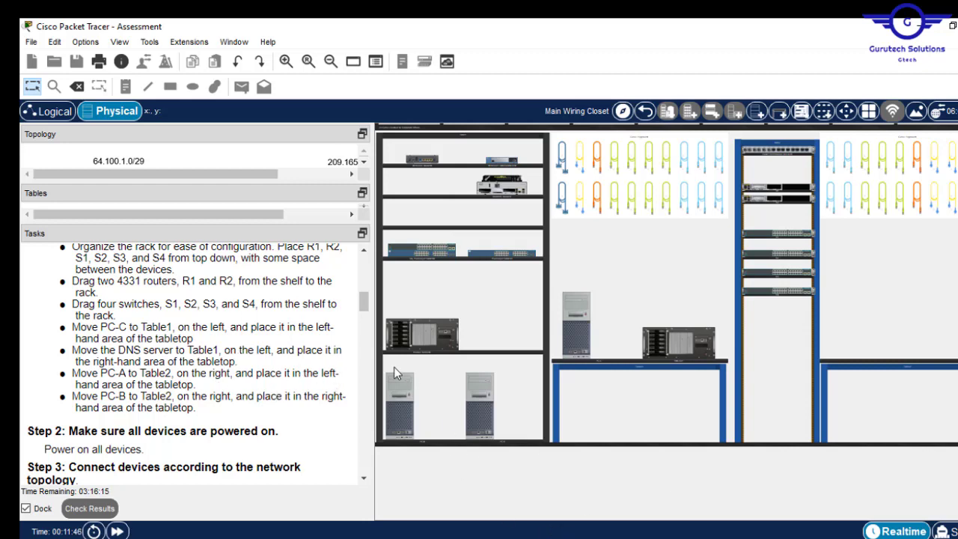
- Zoom in on the shelf devices, then zoom out until the racks and both tables show
click(286, 61)
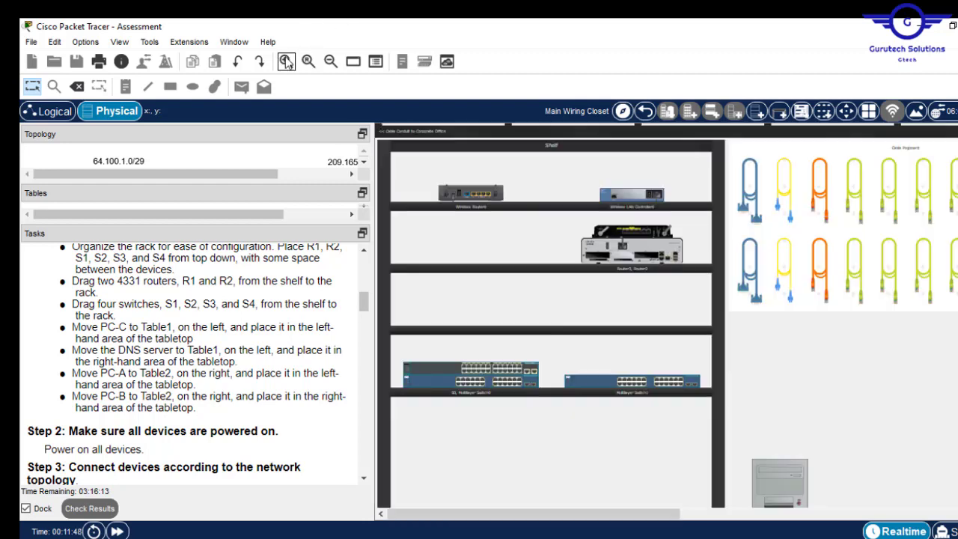
click(286, 61)
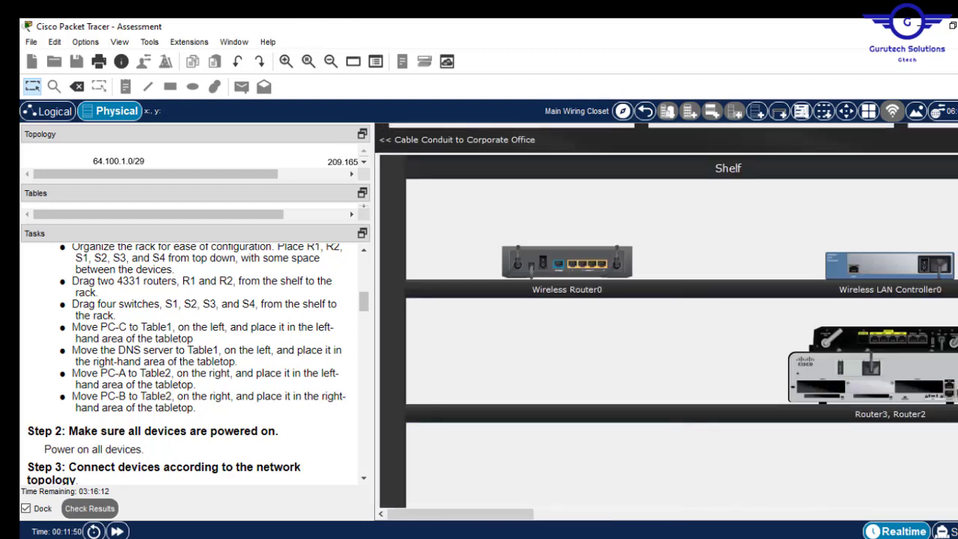
click(331, 61)
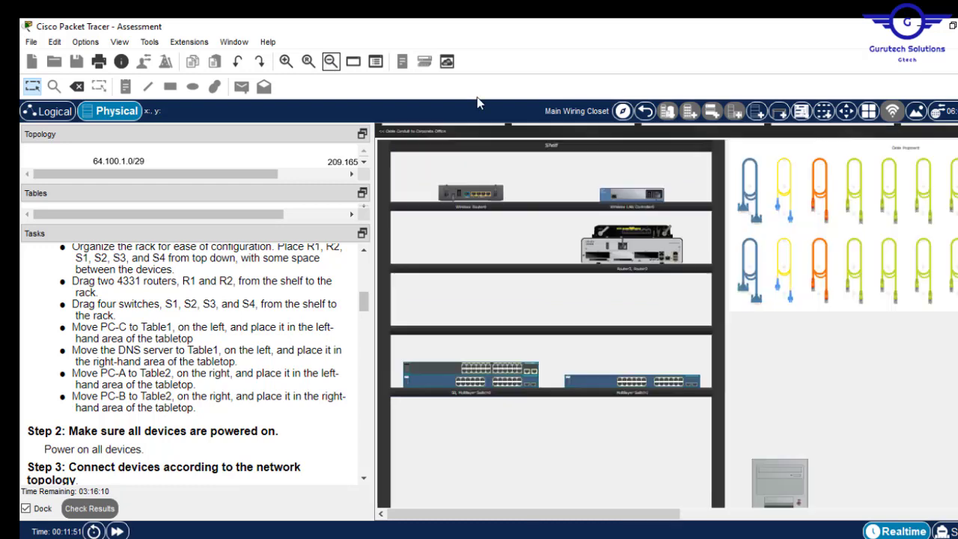
scroll(666, 314, down, 3)
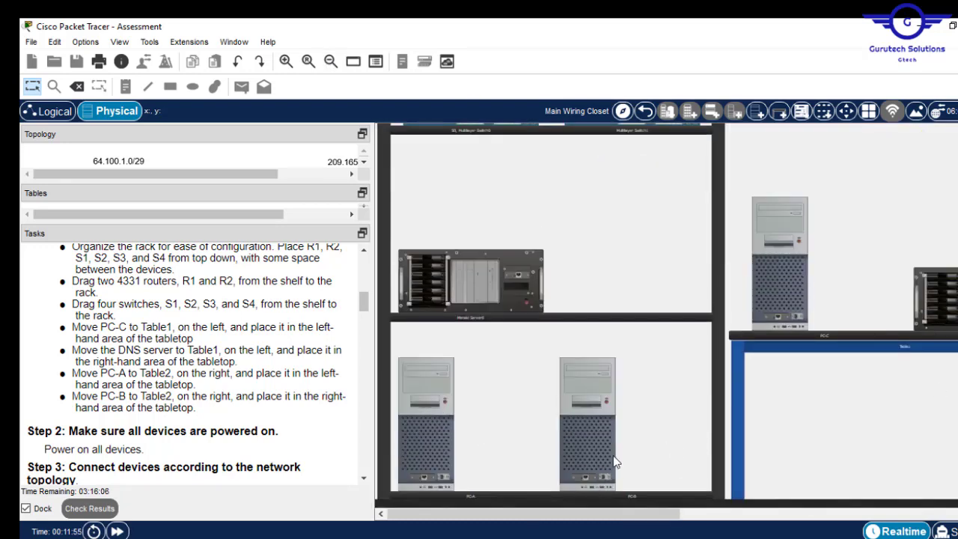
click(330, 61)
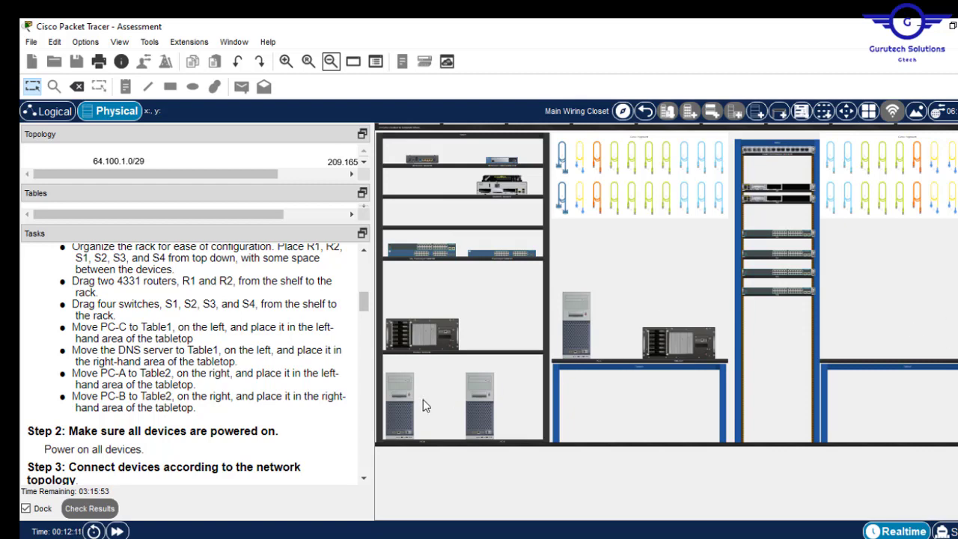
- Drag PC-A onto Table2's left side and PC-B onto its right side
drag(404, 410, 859, 329)
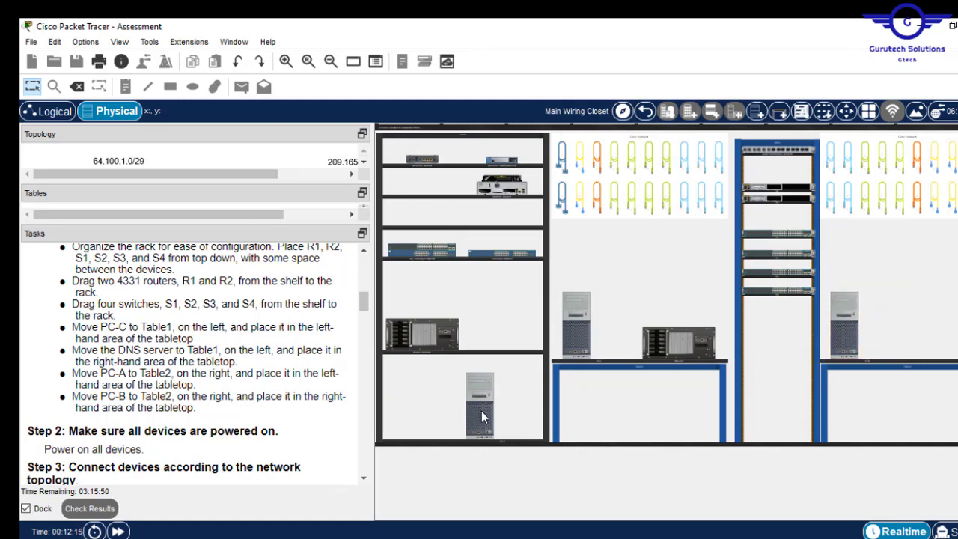
drag(481, 411, 931, 325)
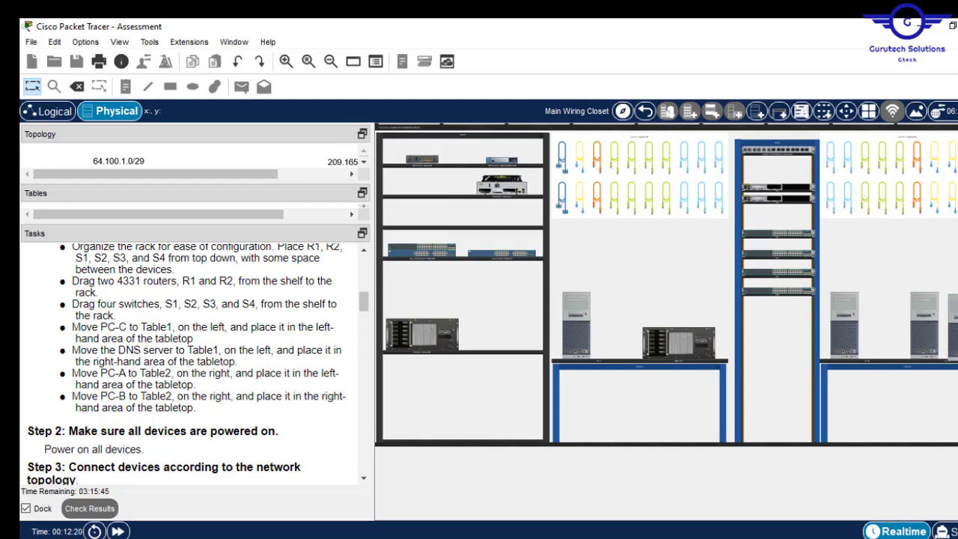
click(291, 64)
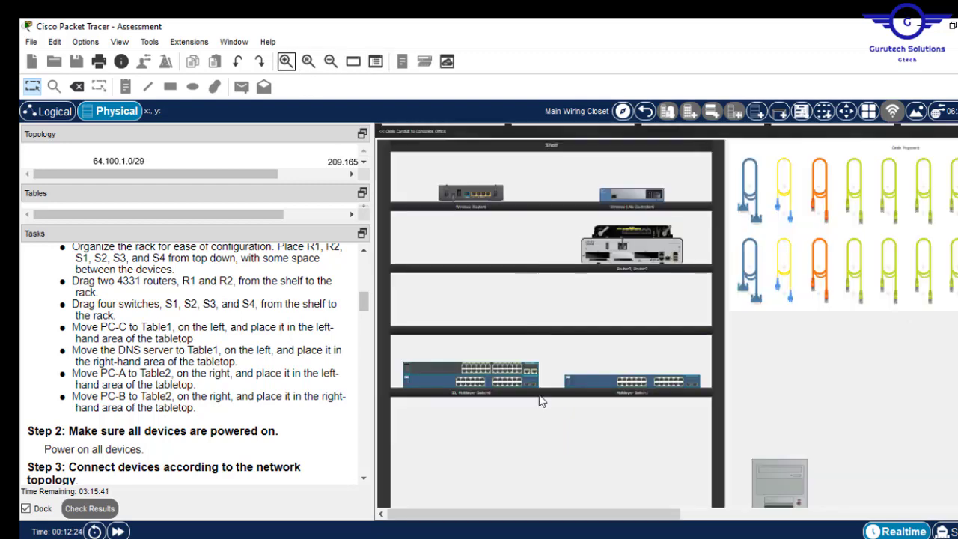
drag(617, 520, 751, 520)
scroll(665, 314, down, 2)
scroll(599, 461, down, 1)
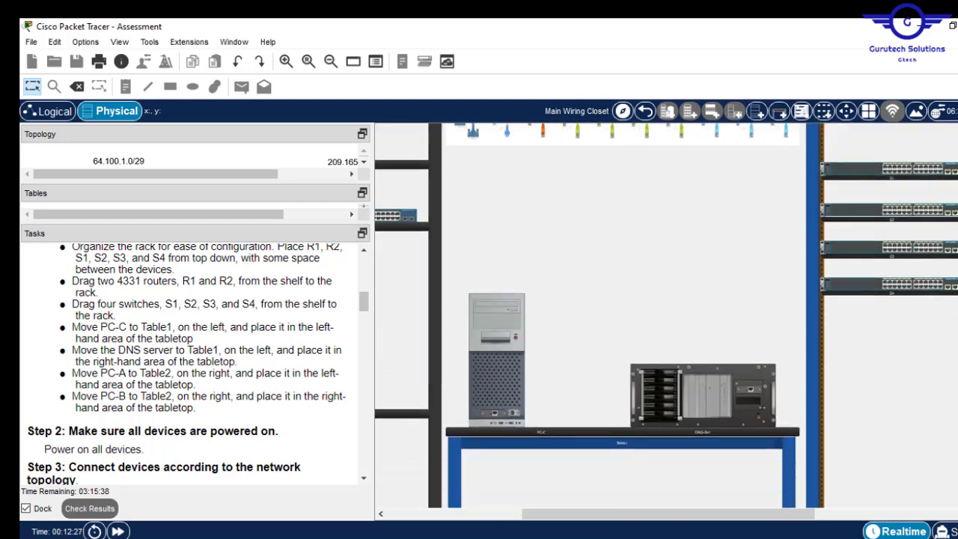
scroll(598, 461, up, 3)
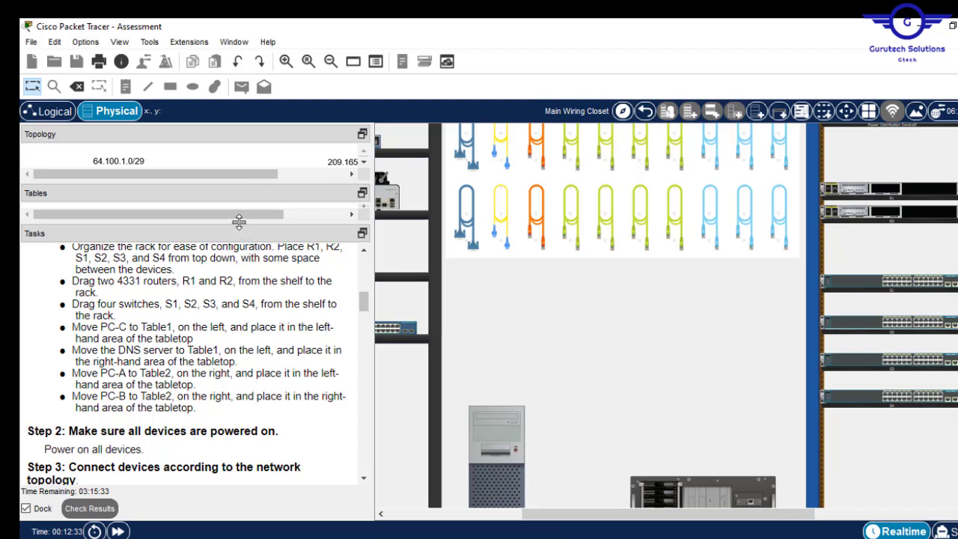
- Enlarge the Topology and Tables panes and widen the instructions so the R1–R2 198.51.100.0/30 diagram and addressing table show
drag(240, 217, 258, 372)
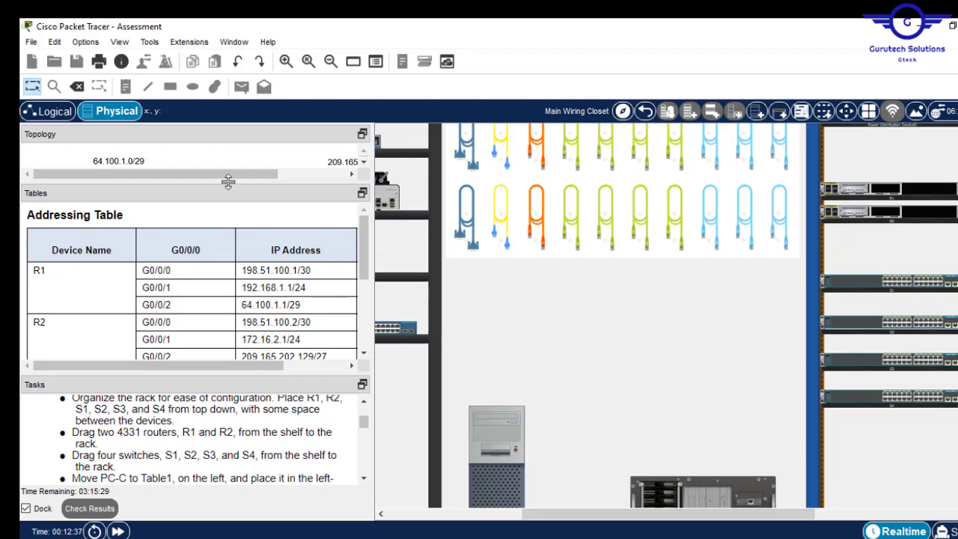
drag(228, 184, 253, 327)
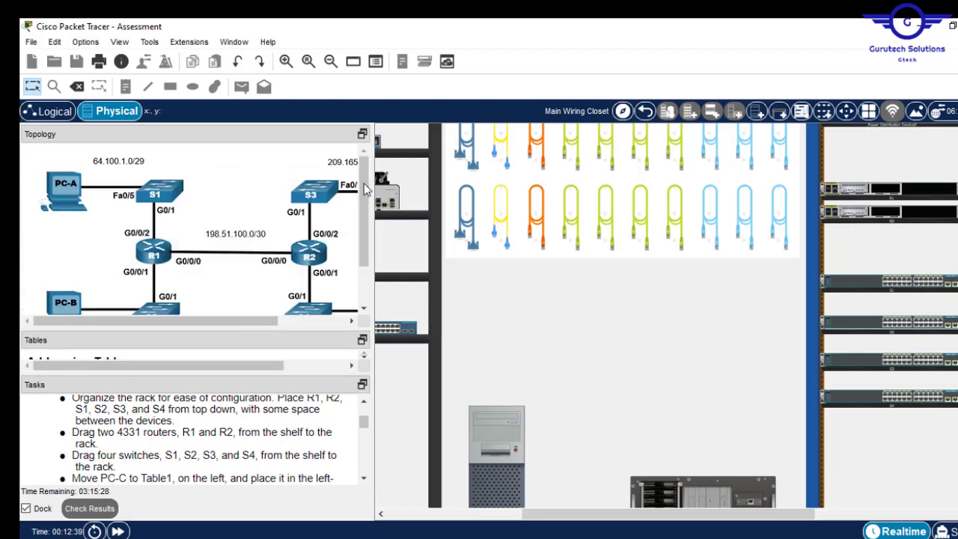
scroll(368, 238, down, 3)
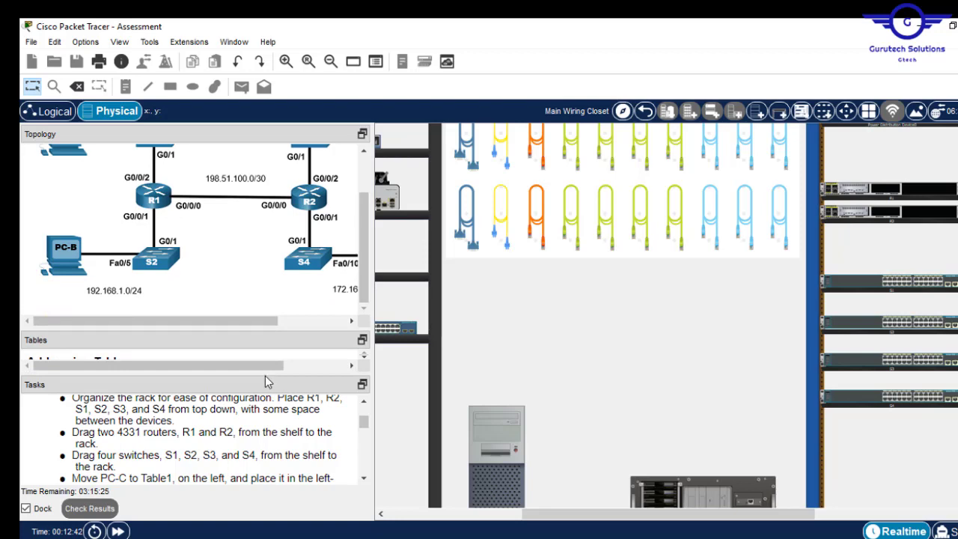
drag(265, 371, 265, 422)
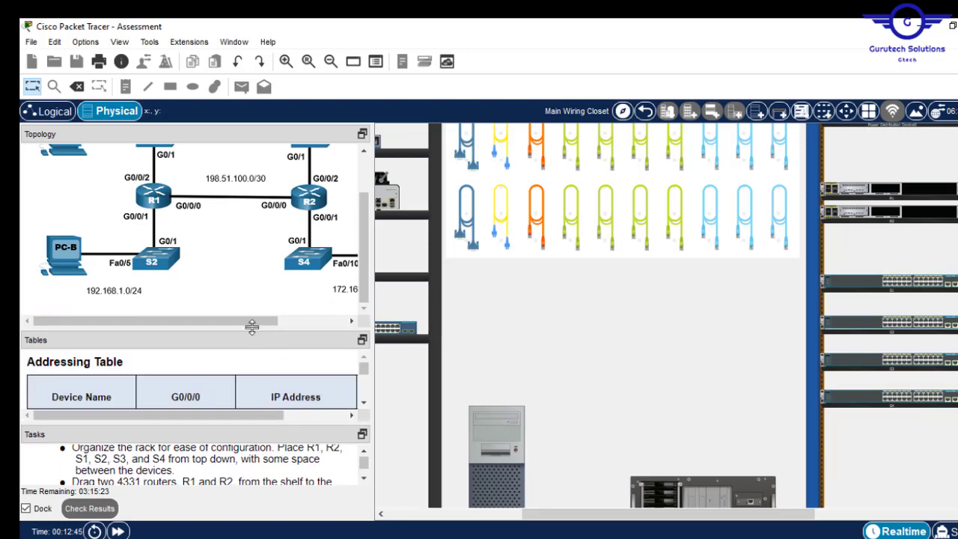
drag(248, 332, 251, 362)
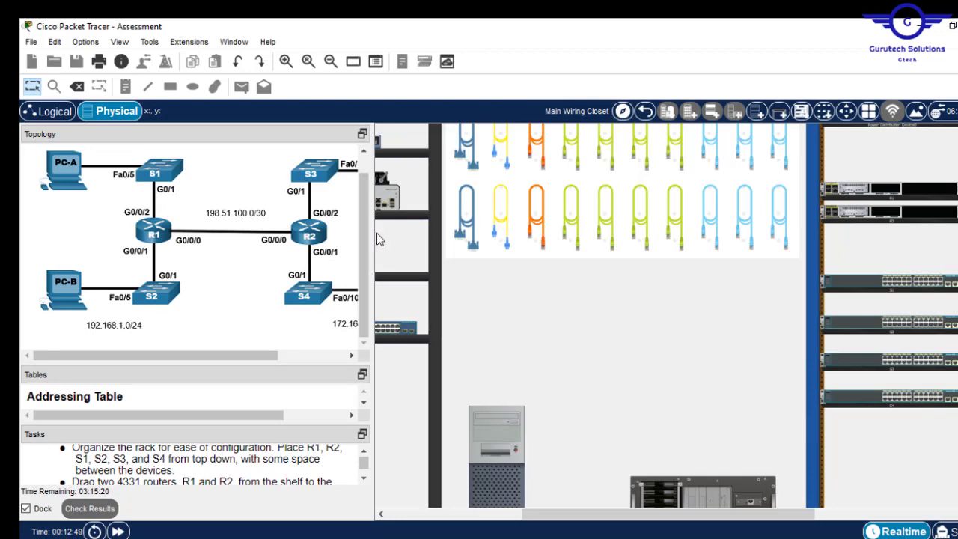
drag(376, 233, 523, 234)
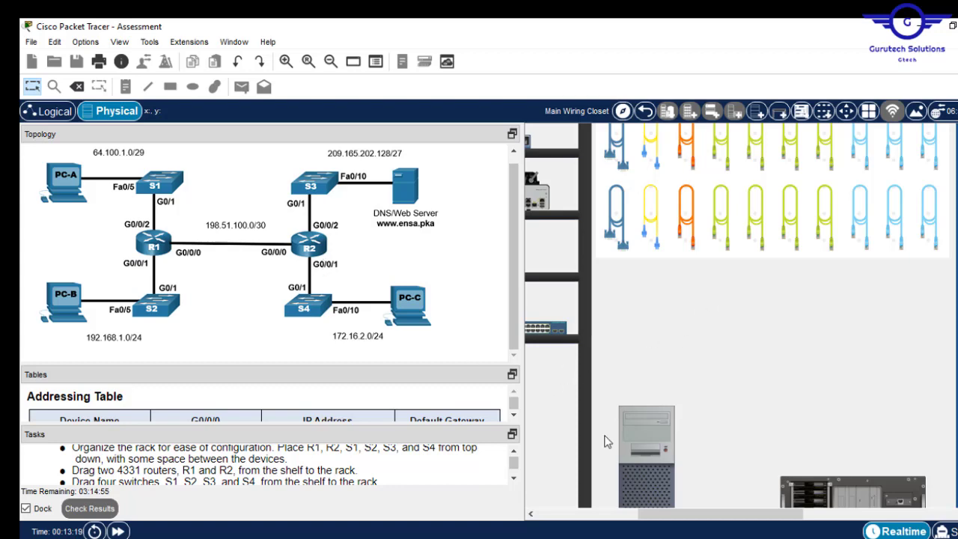
- Pick up the Copper Cross-Over cable from the shelf and bring routers R1 and R2 into view
drag(649, 516, 829, 521)
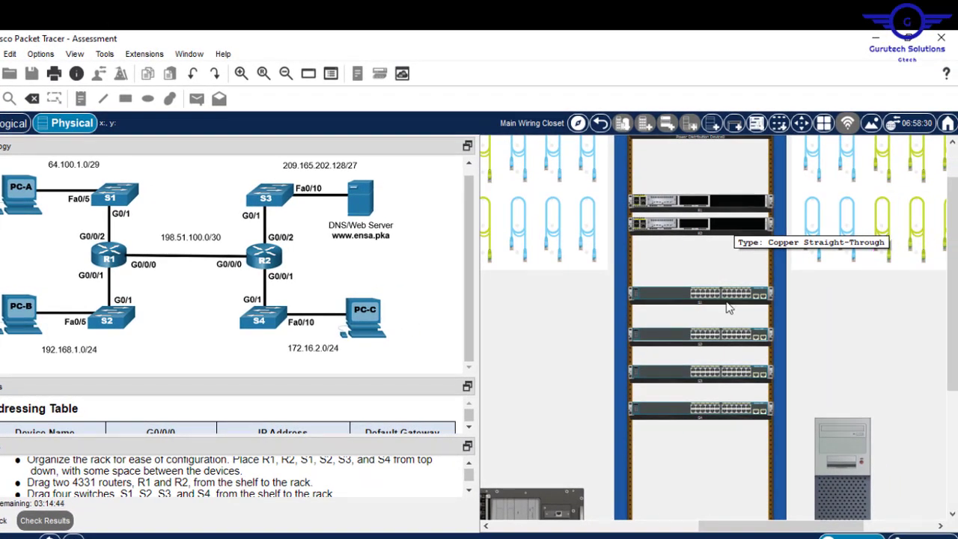
click(287, 75)
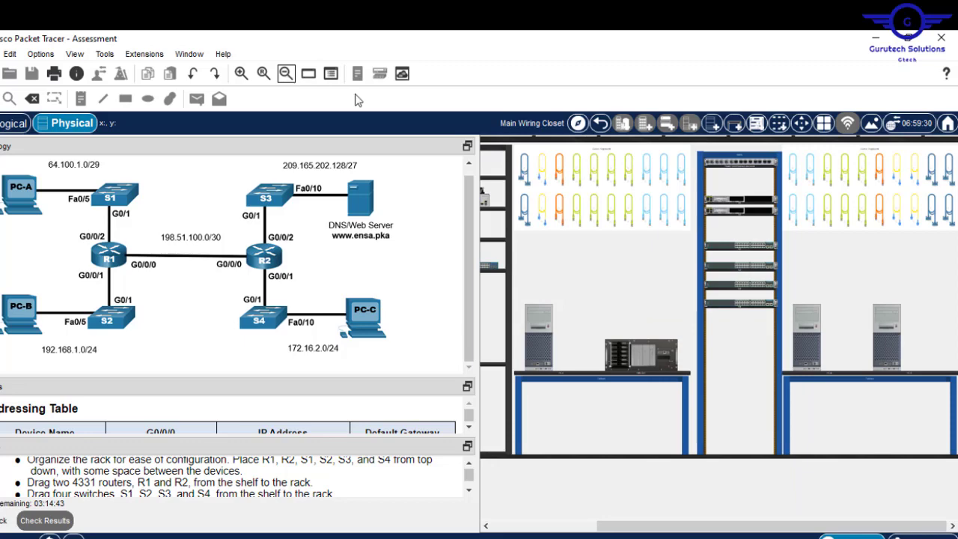
click(880, 172)
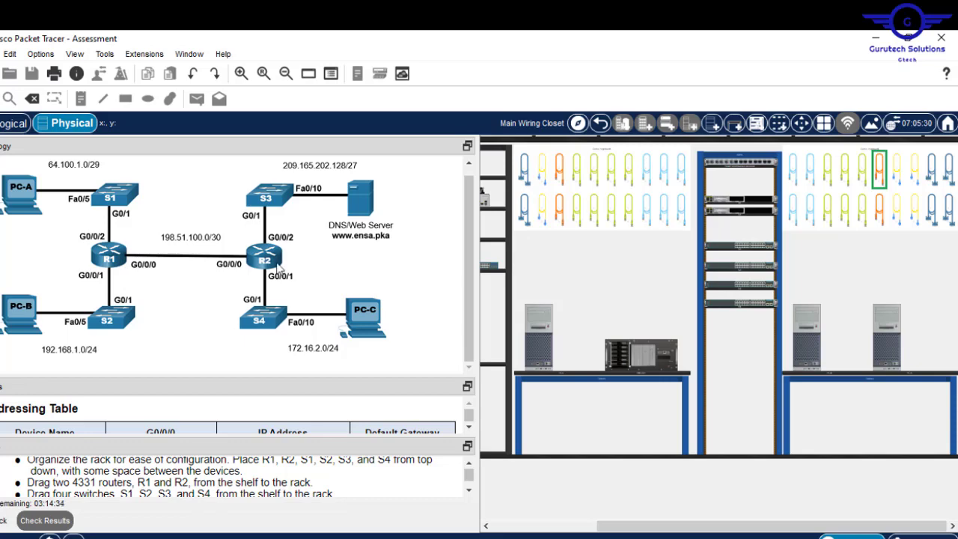
click(240, 73)
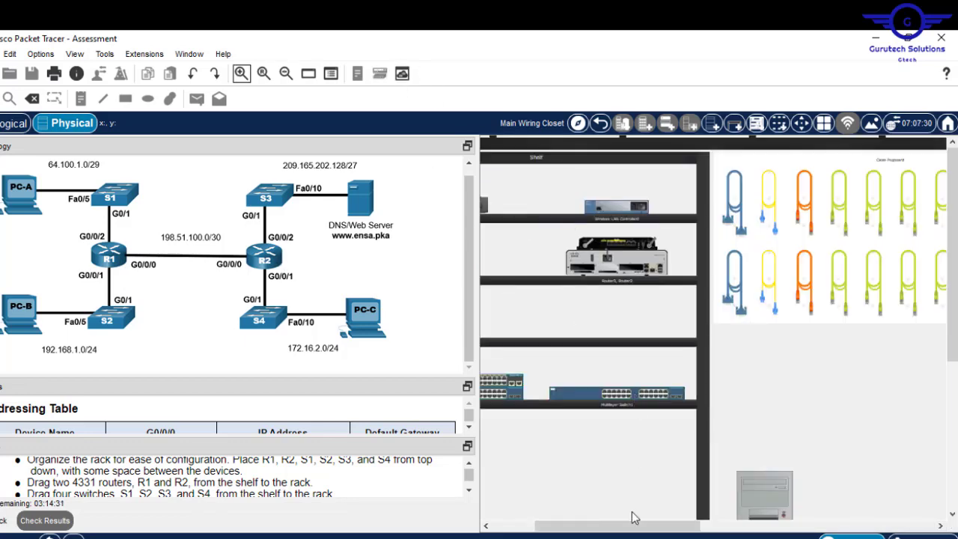
drag(648, 529, 818, 529)
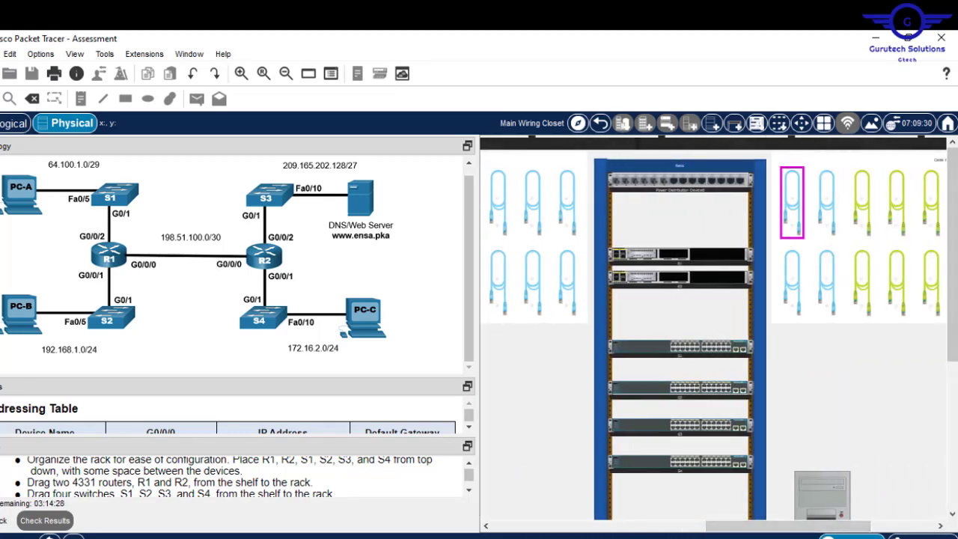
click(243, 75)
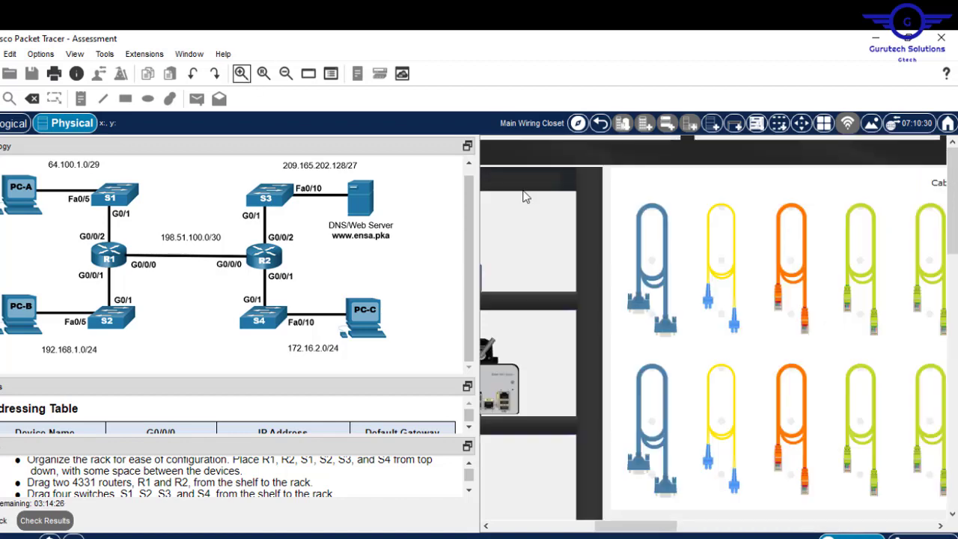
click(757, 526)
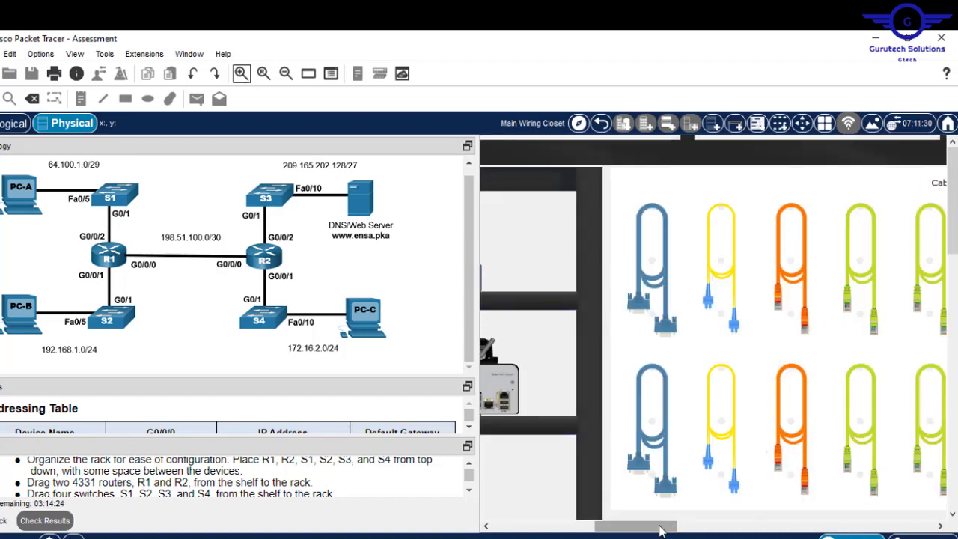
mouse_move(757, 526)
mouse_down()
mouse_move(798, 526)
mouse_move(741, 526)
mouse_move(754, 526)
mouse_up()
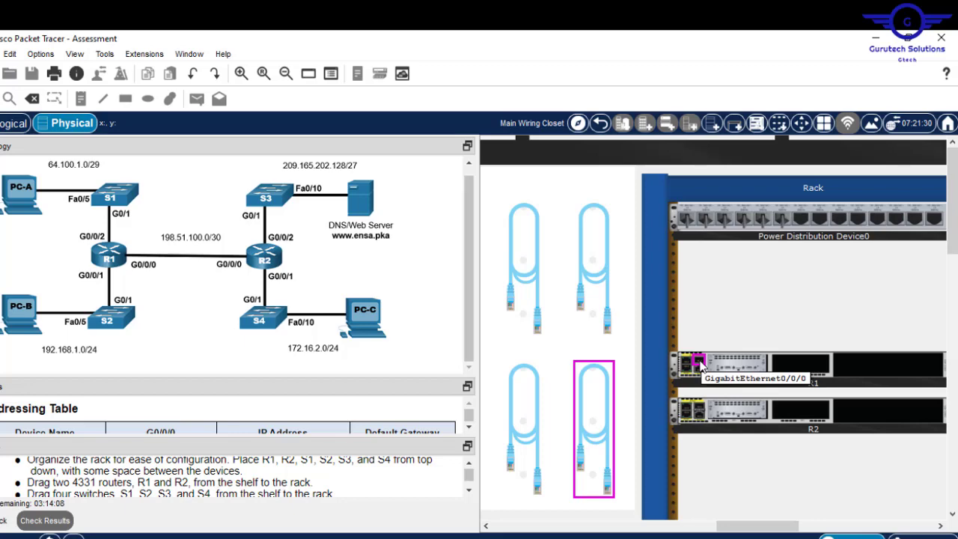
click(701, 364)
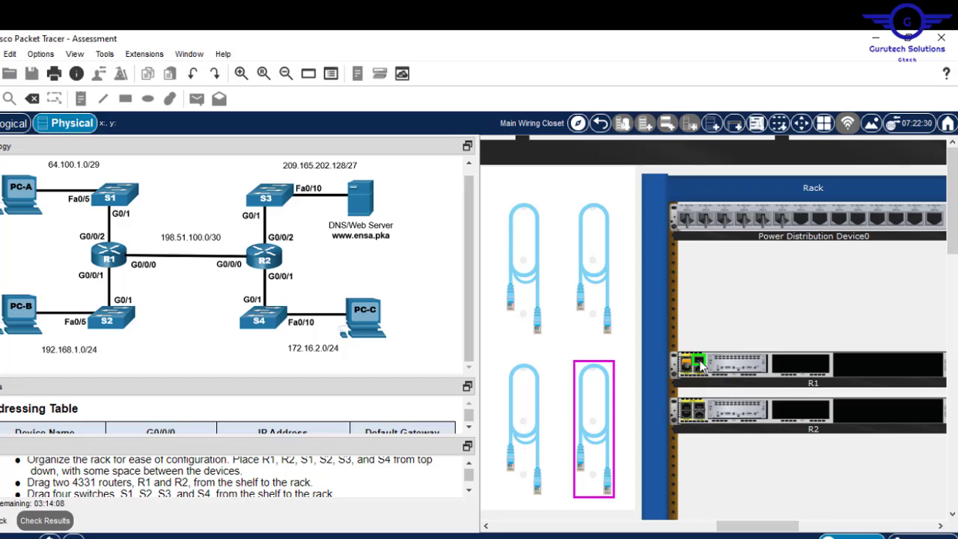
click(701, 409)
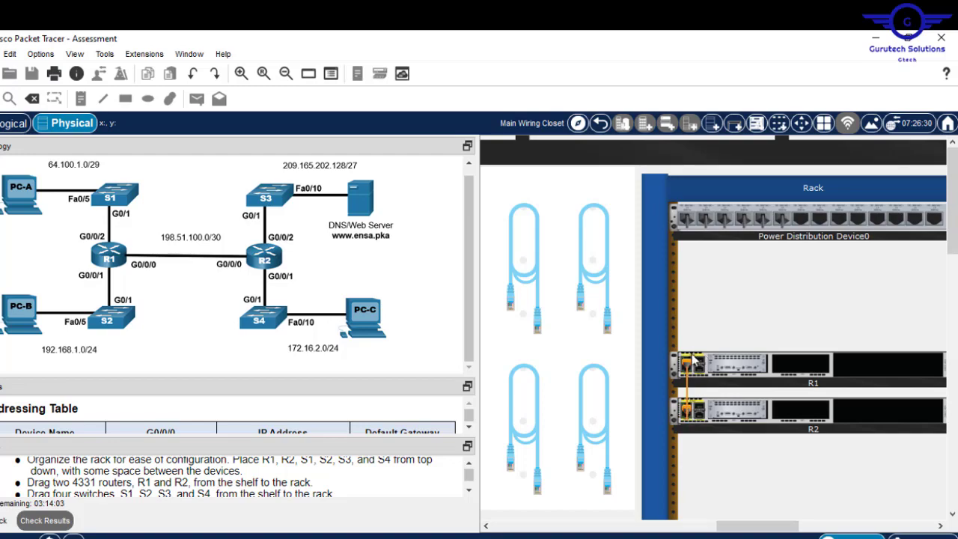
mouse_move(687, 383)
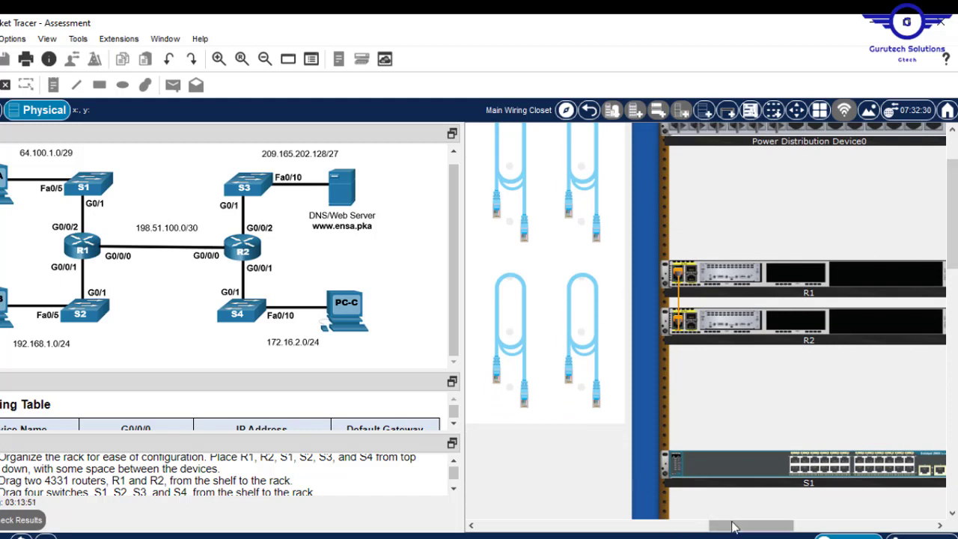
- Take a green copper cable and plug it into R1's GigabitEthernet0/0/2 to run to S1's G0/1
drag(736, 526, 744, 527)
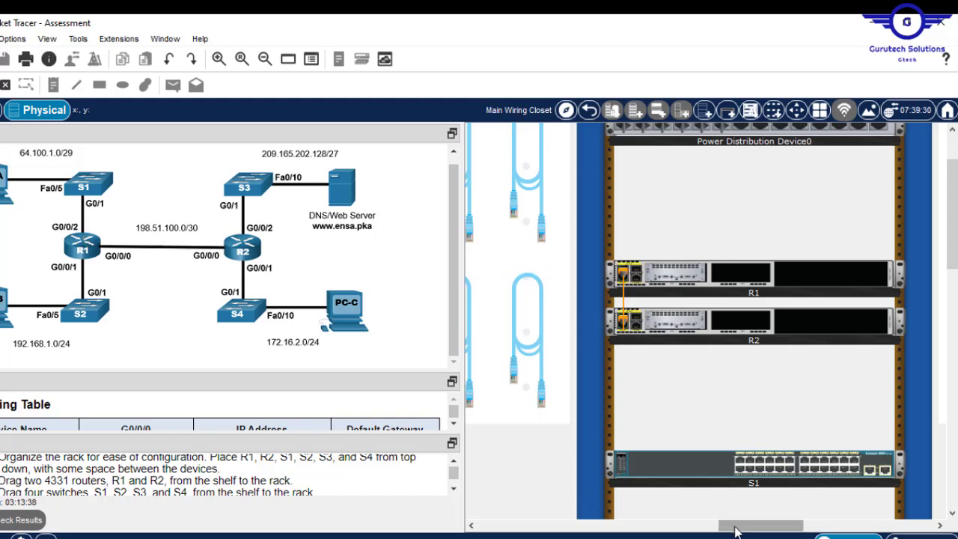
drag(727, 526, 697, 528)
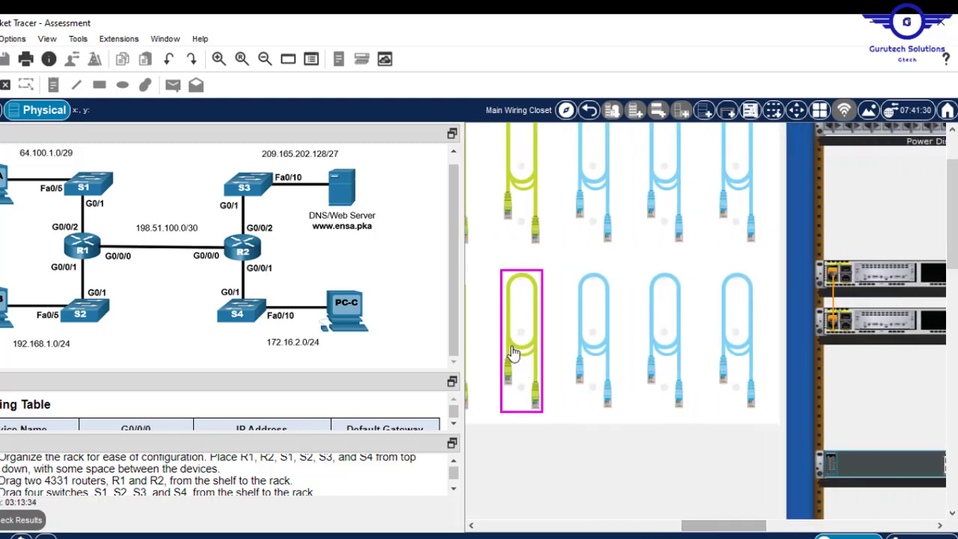
click(514, 309)
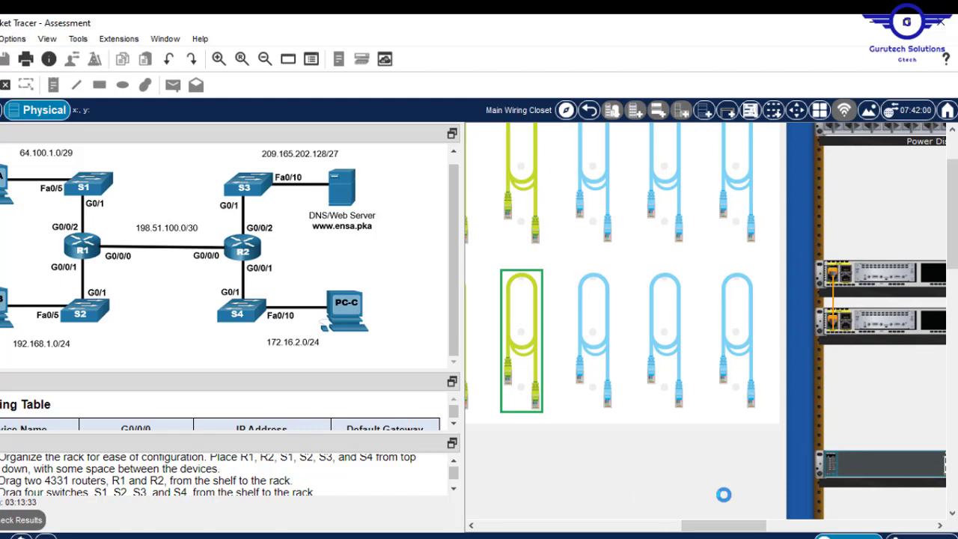
drag(721, 530, 757, 537)
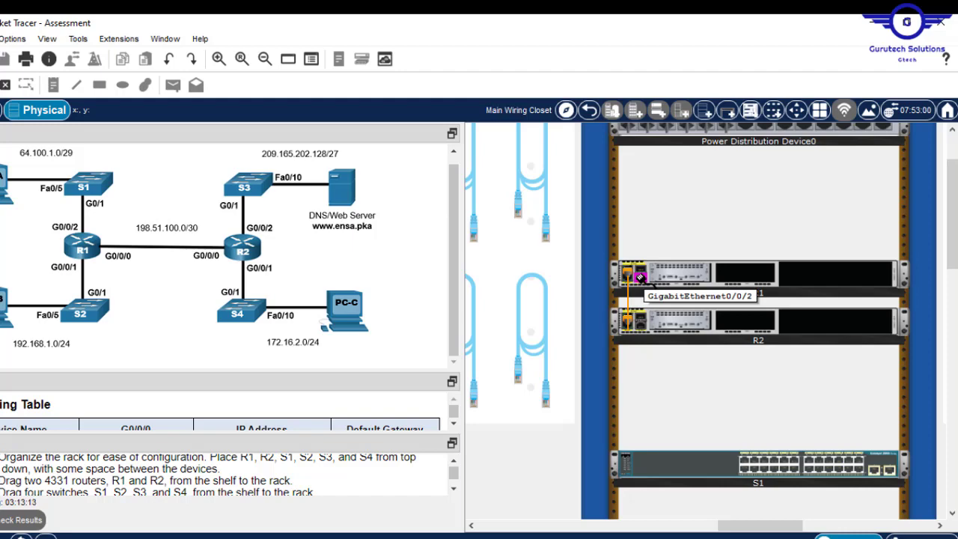
click(640, 277)
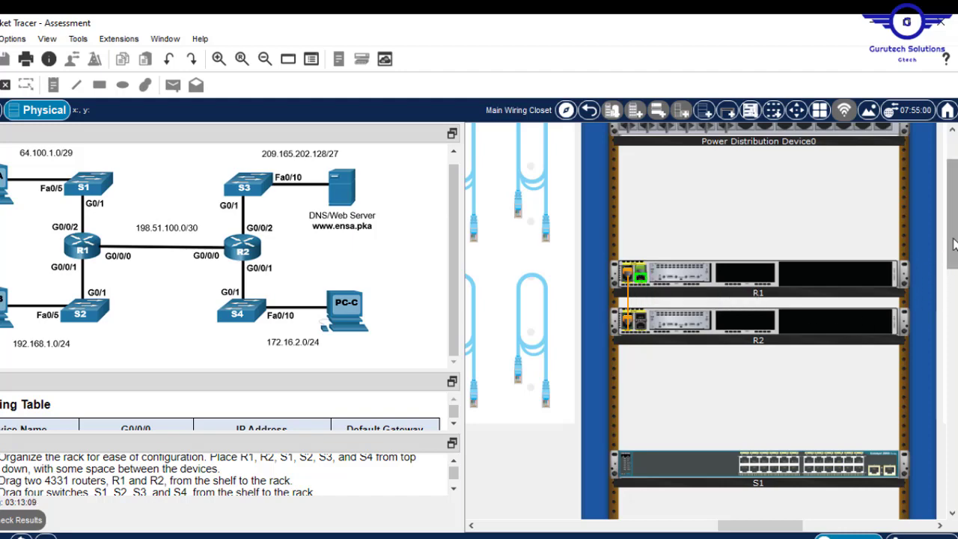
scroll(838, 325, down, 5)
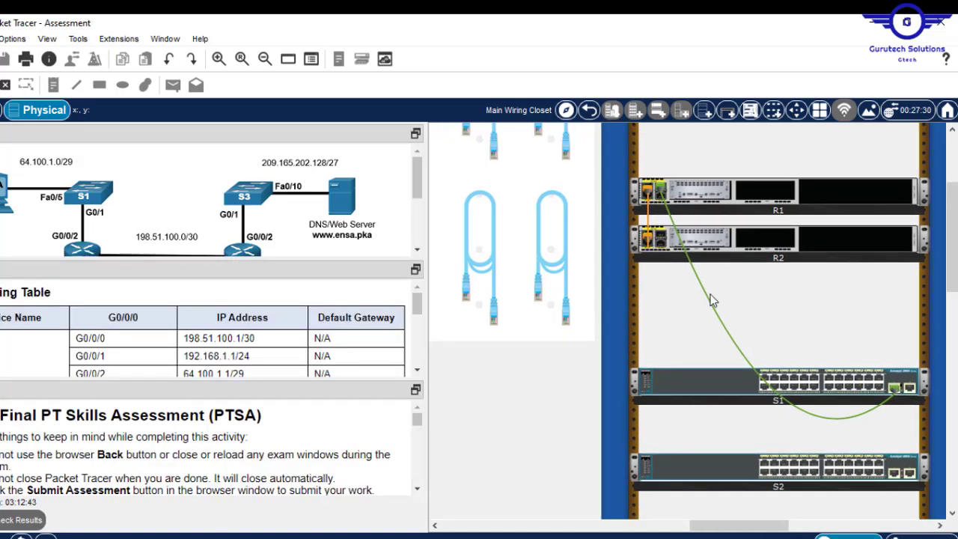
- Resize the instruction panes to show the full topology, S2/S4 subnet labels and the addressing table header
mouse_move(710, 300)
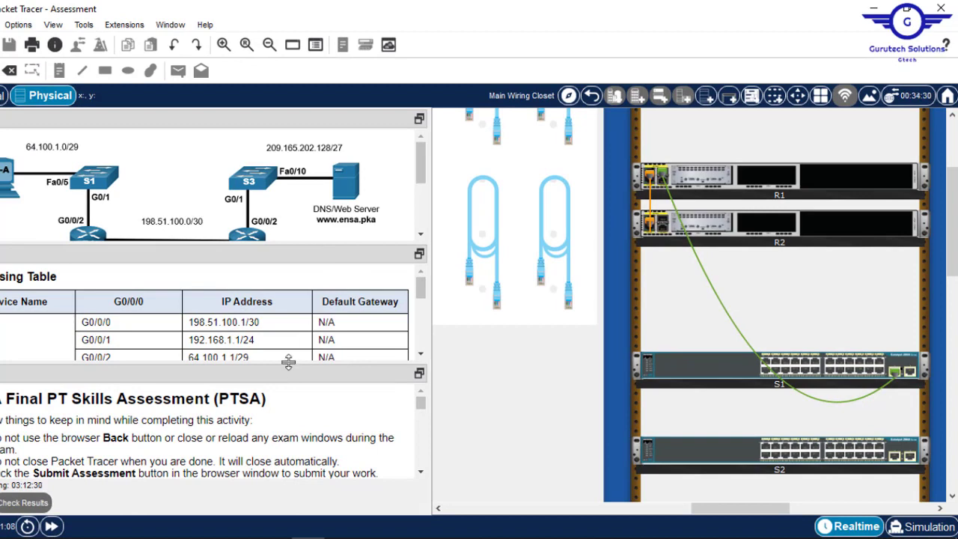
drag(288, 362, 289, 383)
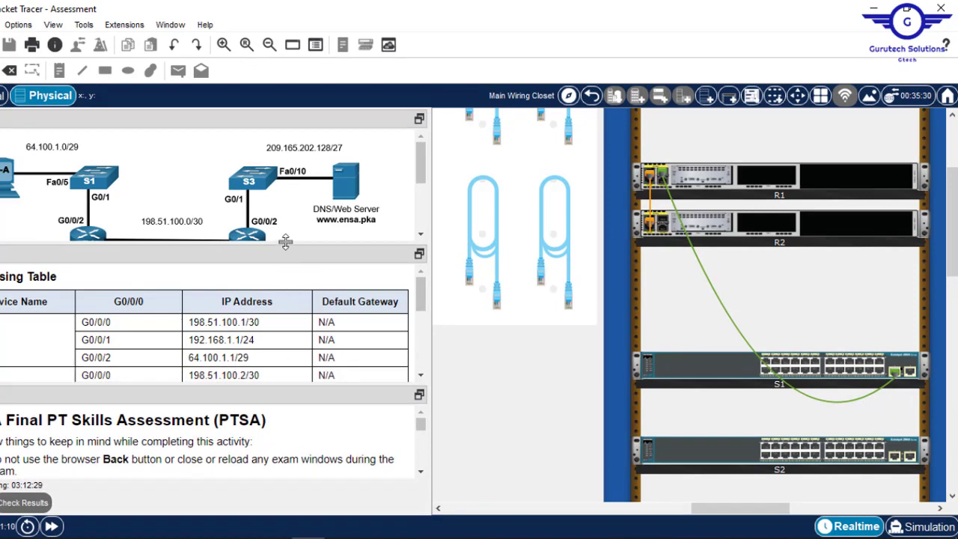
drag(285, 241, 286, 333)
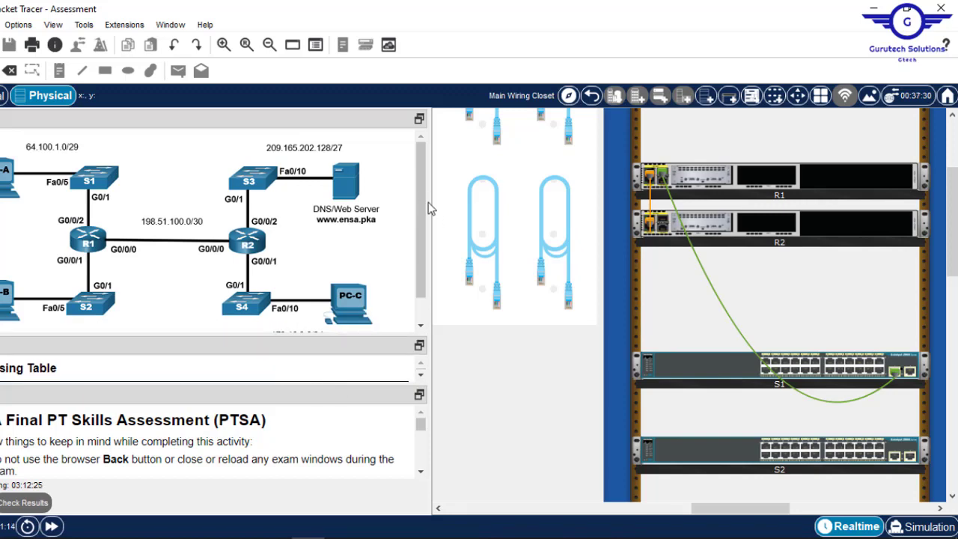
drag(429, 201, 447, 200)
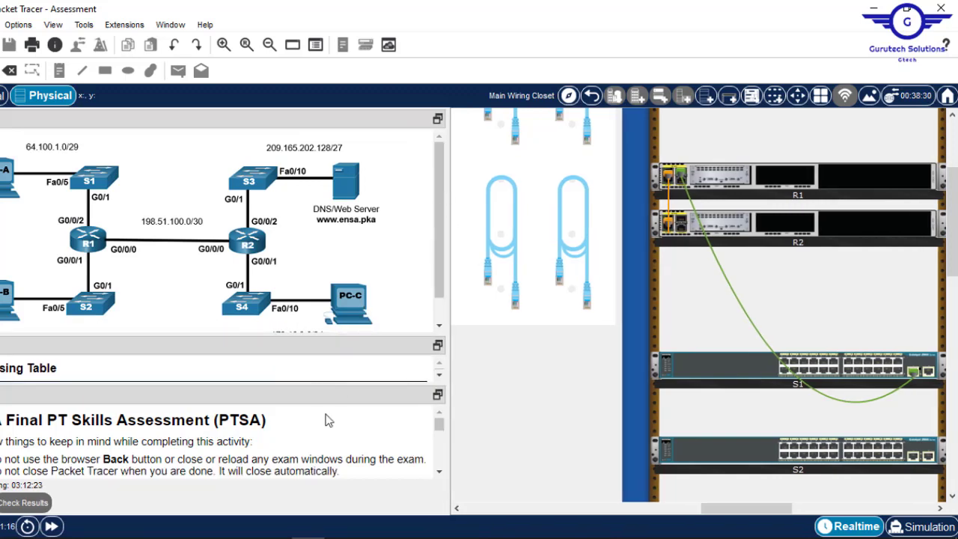
drag(304, 382, 304, 412)
drag(306, 333, 299, 361)
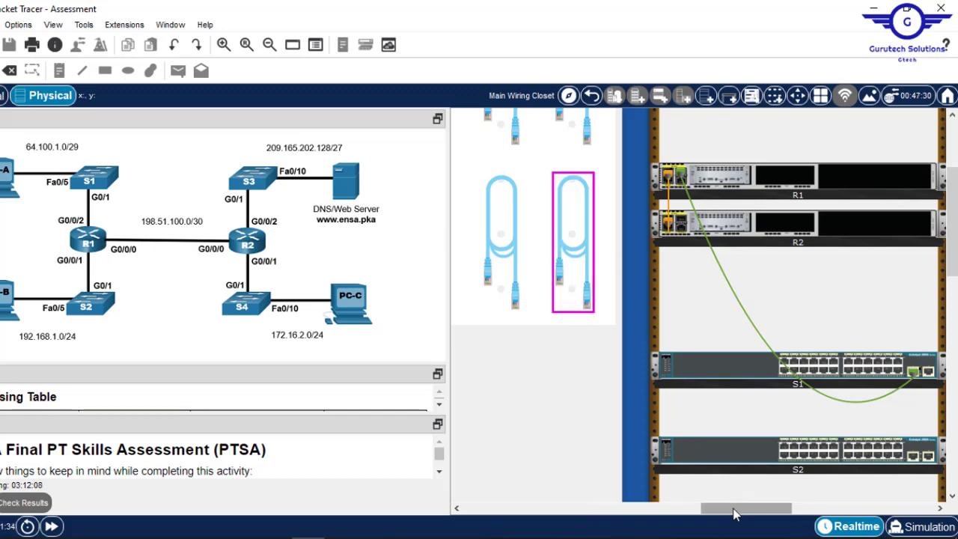
- Take another copper cable and connect R1's GigabitEthernet0/0/1 to S2's GigabitEthernet0/1
drag(725, 512, 674, 510)
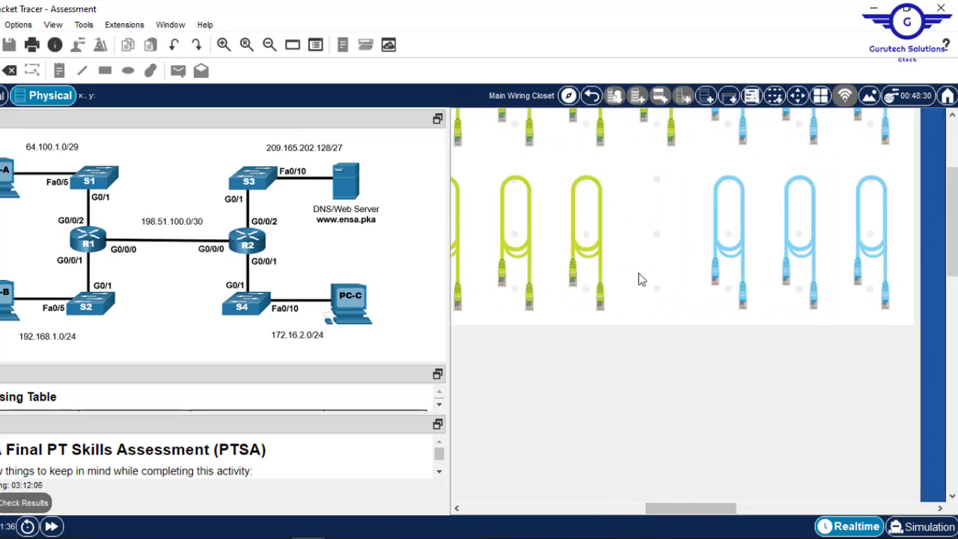
click(594, 256)
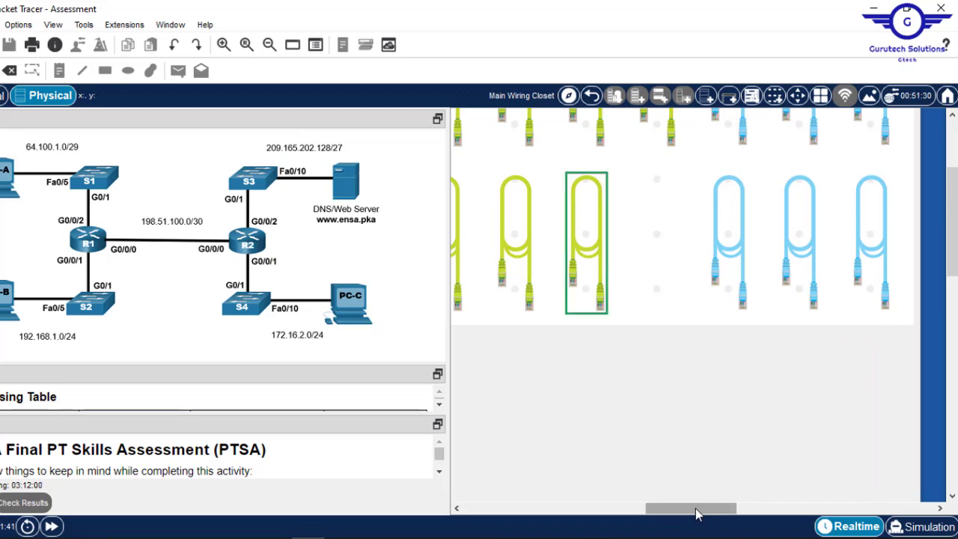
drag(696, 513, 754, 501)
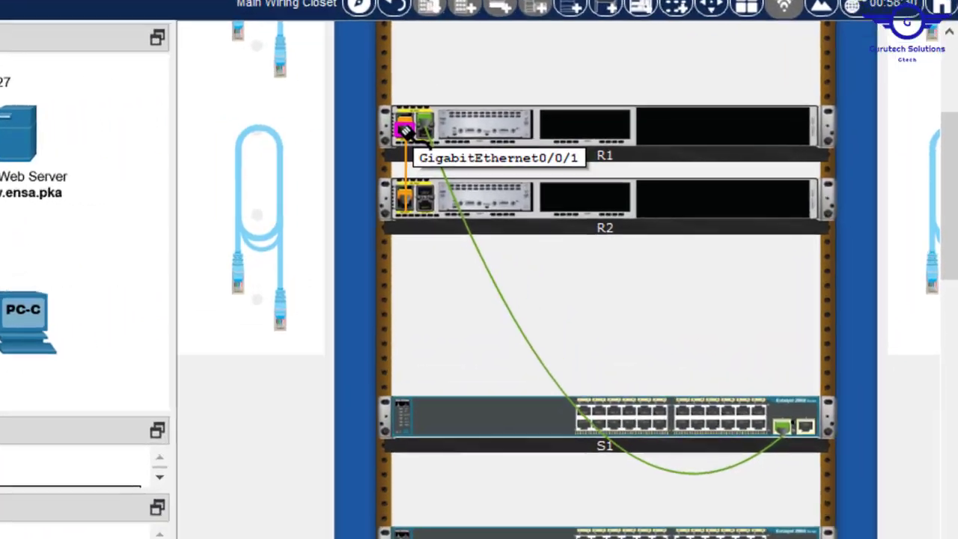
click(401, 131)
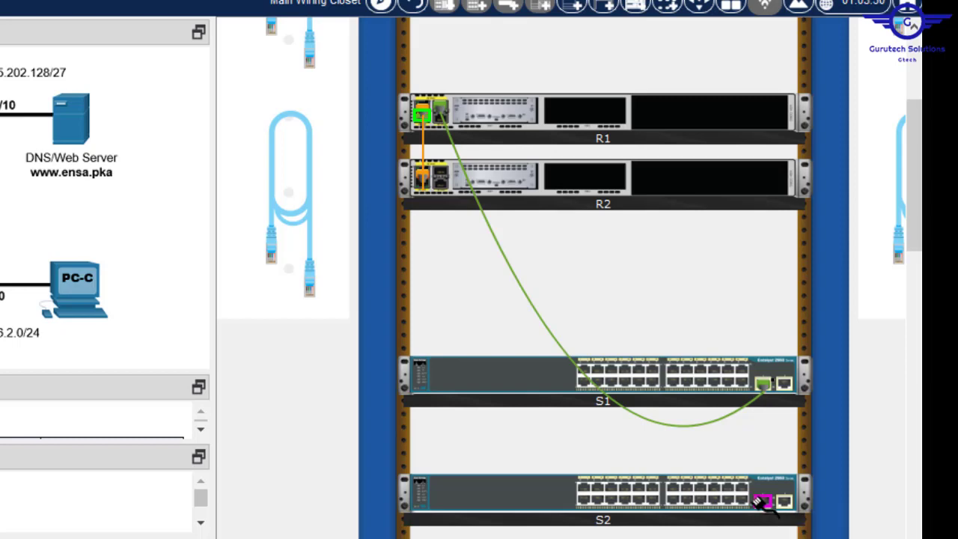
click(759, 500)
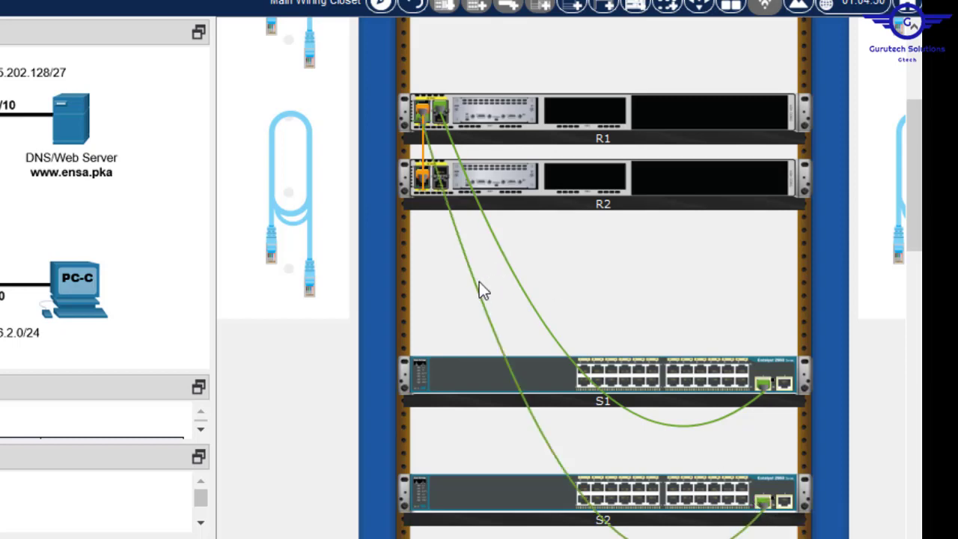
mouse_move(481, 291)
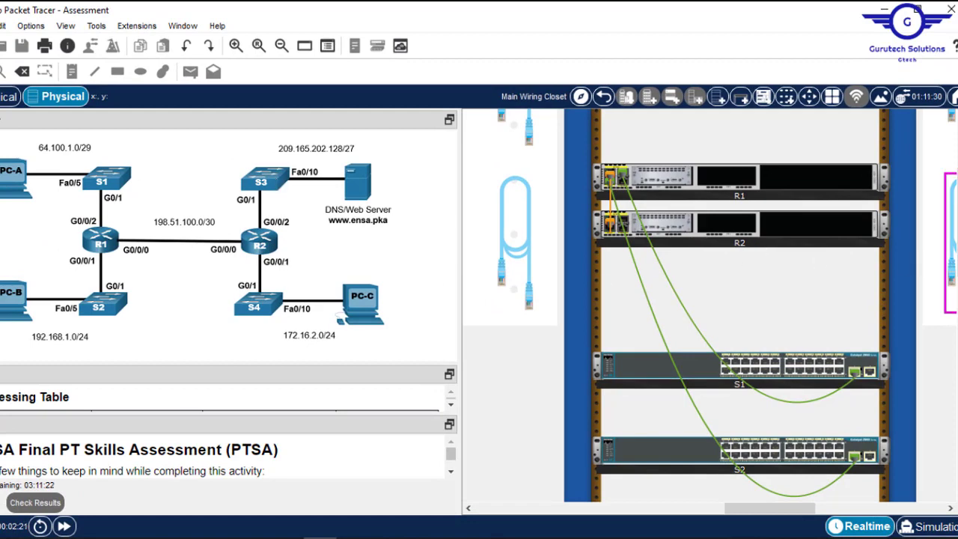
- Take a third copper cable from the shelf and plug it into switch S3's GigabitEthernet0/1
scroll(948, 225, down, 1)
scroll(948, 239, up, 1)
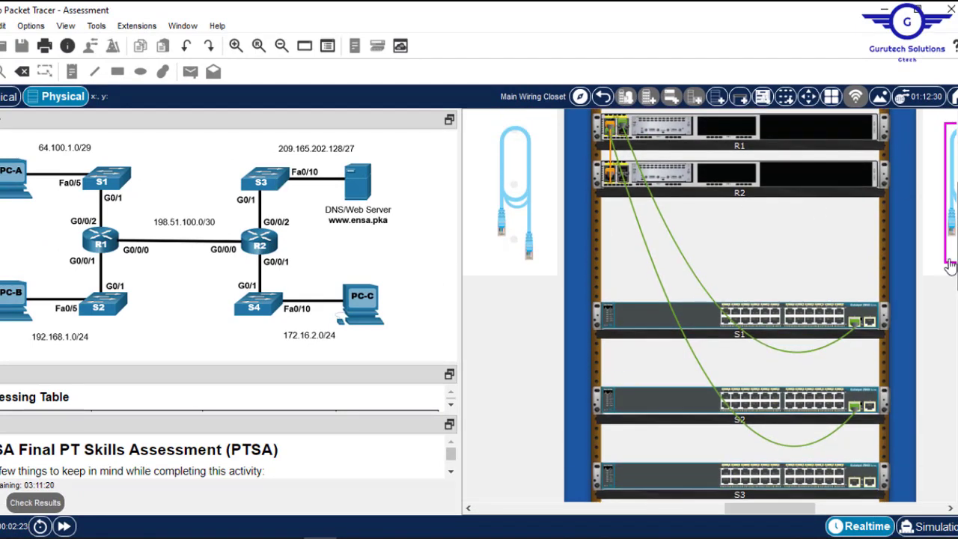
mouse_move(758, 514)
mouse_down()
mouse_move(739, 515)
mouse_move(747, 515)
mouse_up()
scroll(949, 292, up, 3)
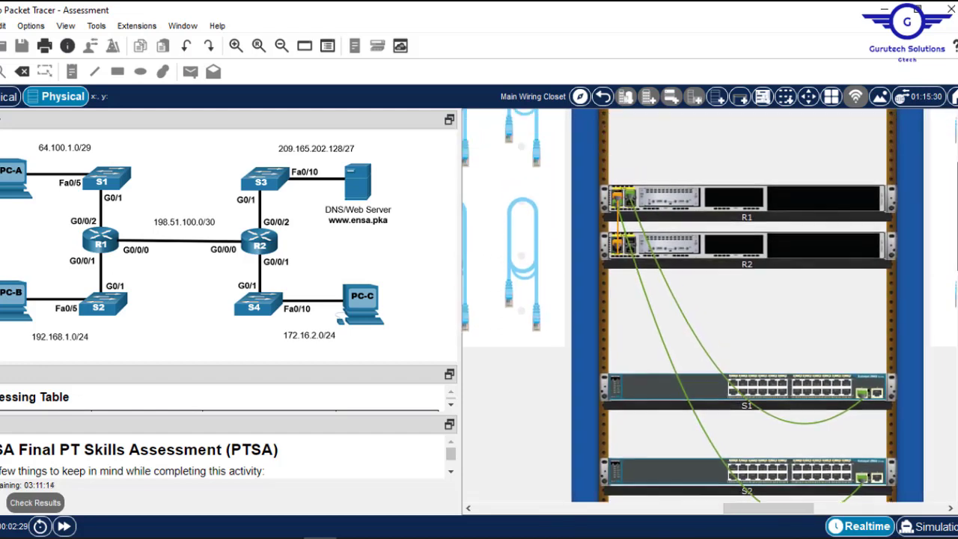
scroll(870, 416, down, 3)
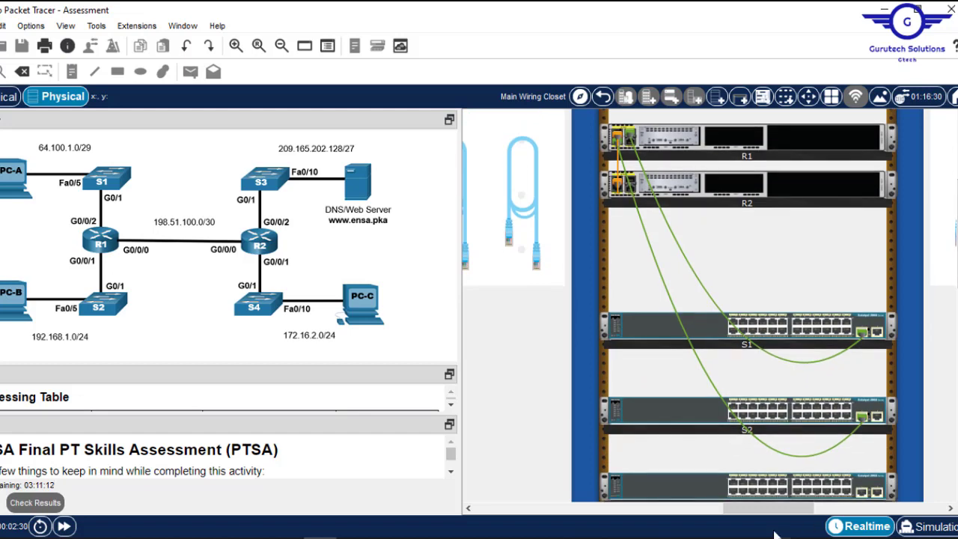
drag(761, 510, 817, 508)
click(619, 224)
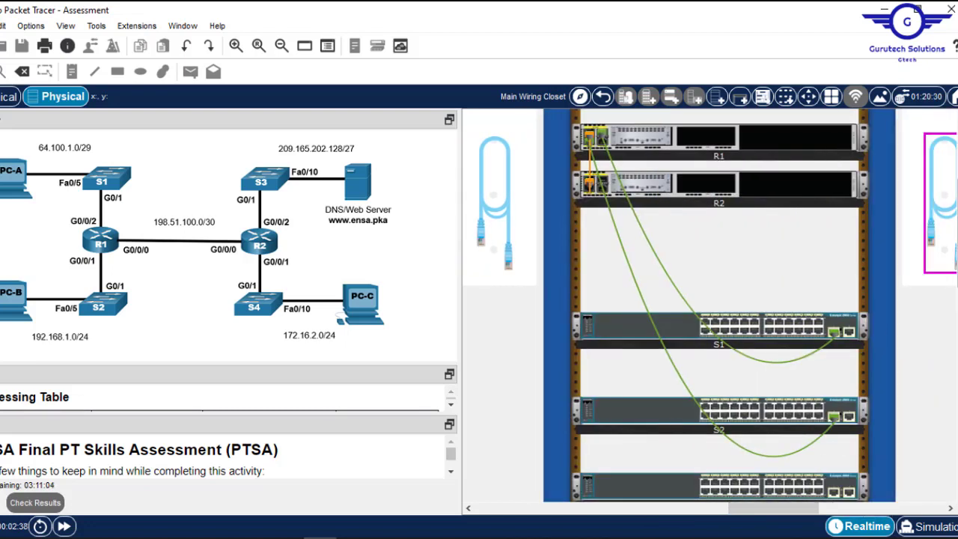
scroll(718, 307, up, 2)
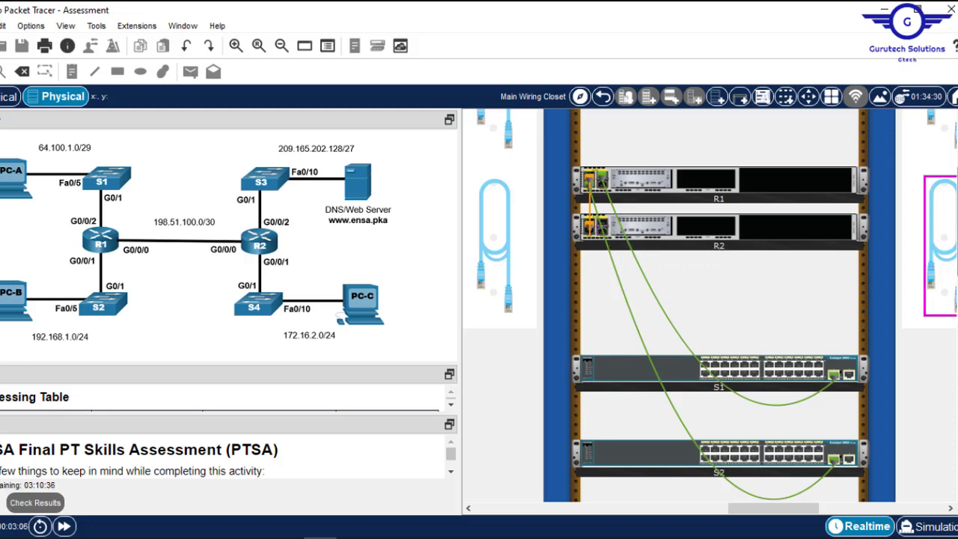
scroll(719, 305, down, 3)
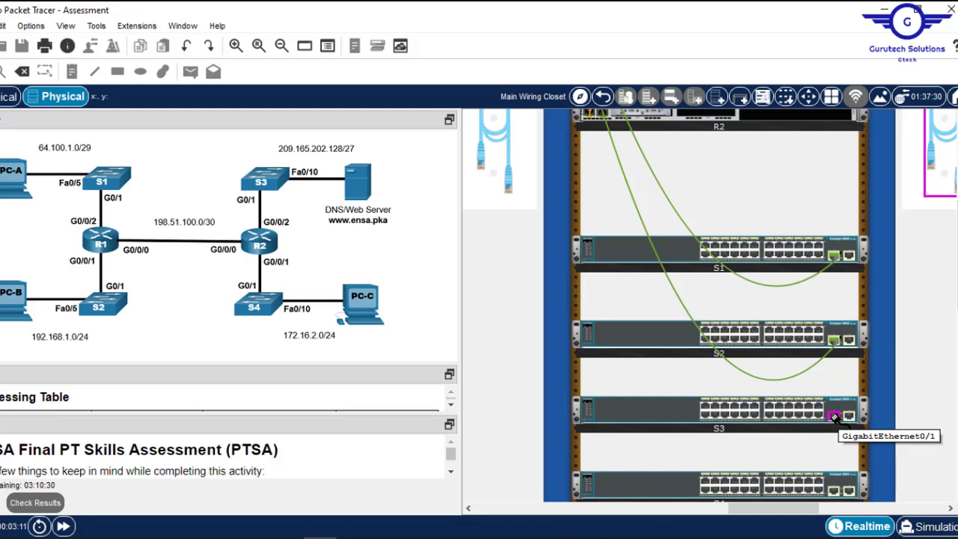
click(832, 416)
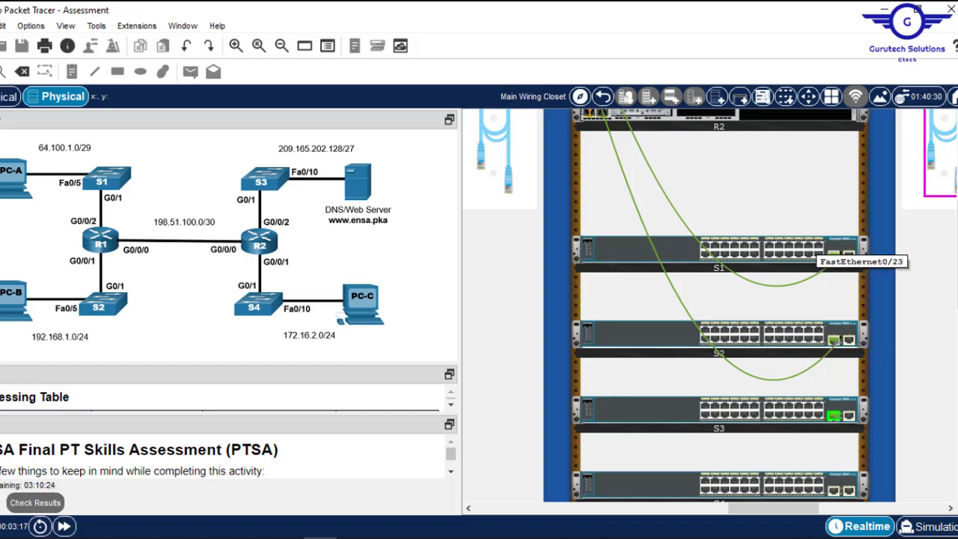
scroll(823, 258, up, 2)
scroll(748, 299, up, 1)
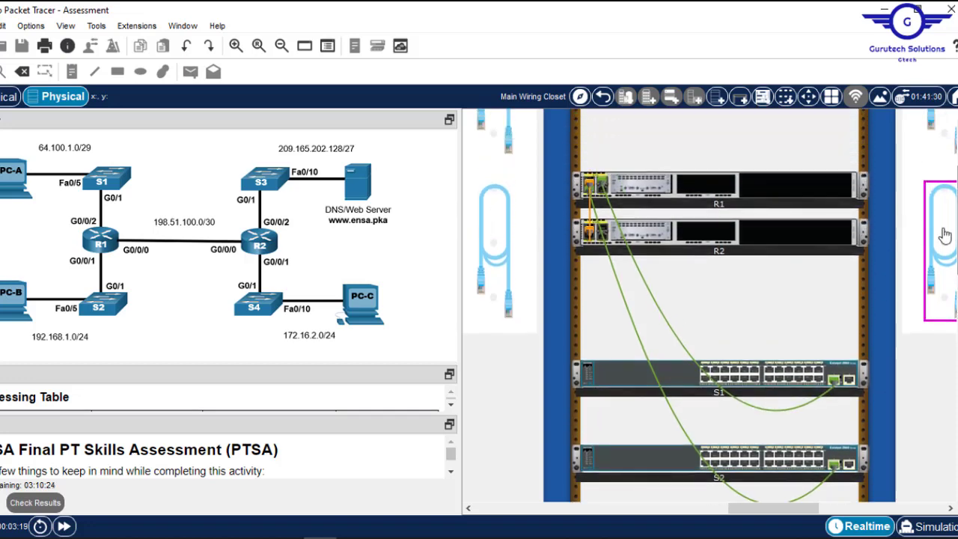
- Plug the S3 cable's free end into R2's GigabitEthernet0/0/2 and dismiss the Interface Locked message
click(602, 230)
click(603, 233)
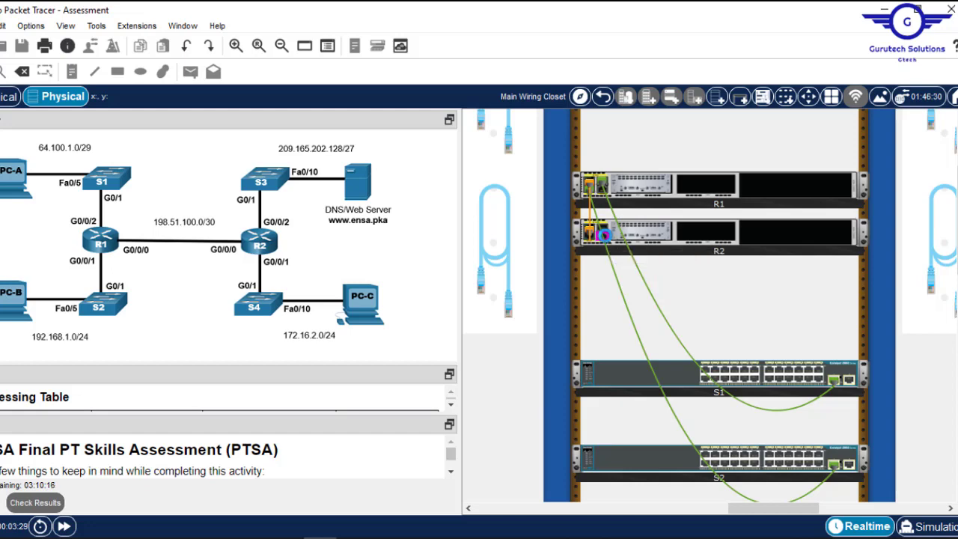
click(603, 234)
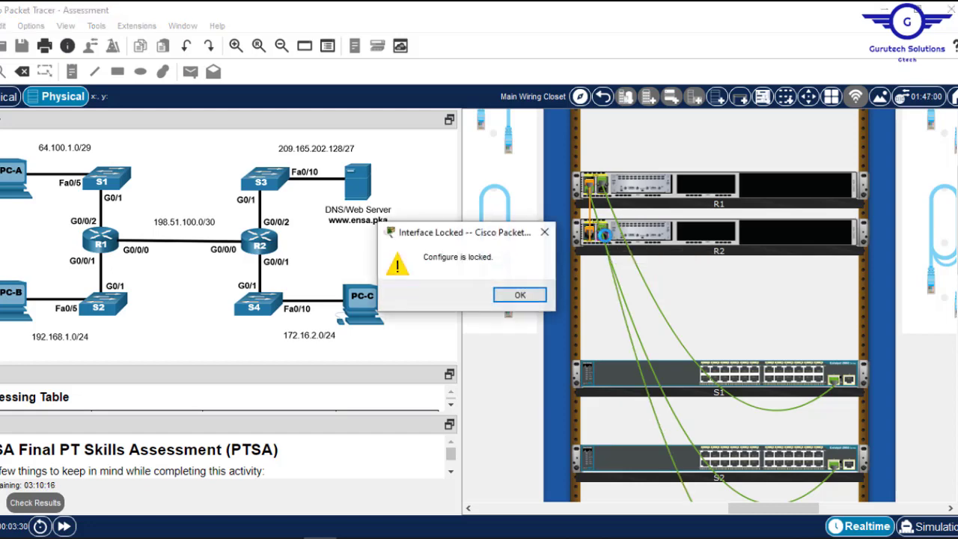
click(535, 296)
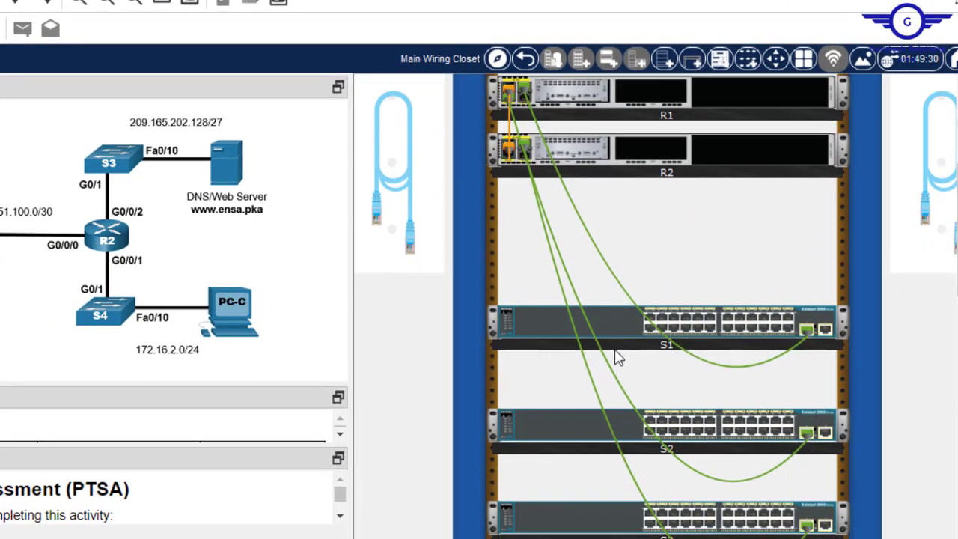
mouse_move(592, 378)
- Take a copper straight-through cable and plug it into R2's GigabitEthernet0/0/1
mouse_move(695, 318)
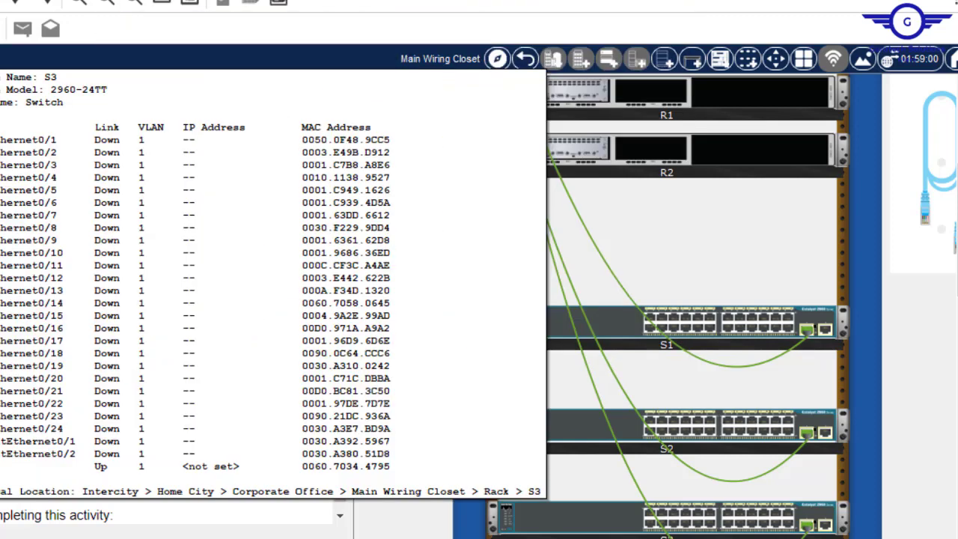
scroll(655, 306, left, 10)
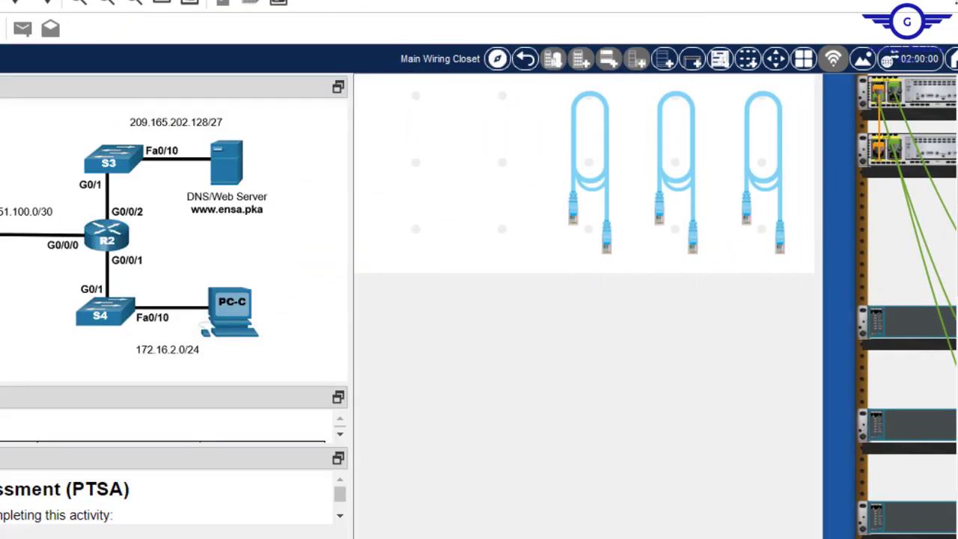
click(633, 171)
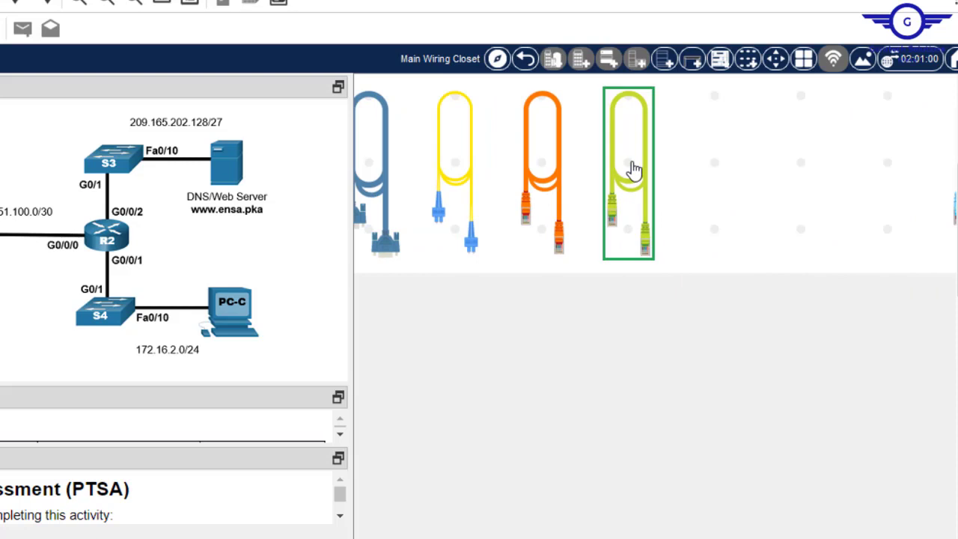
scroll(727, 158, right, 10)
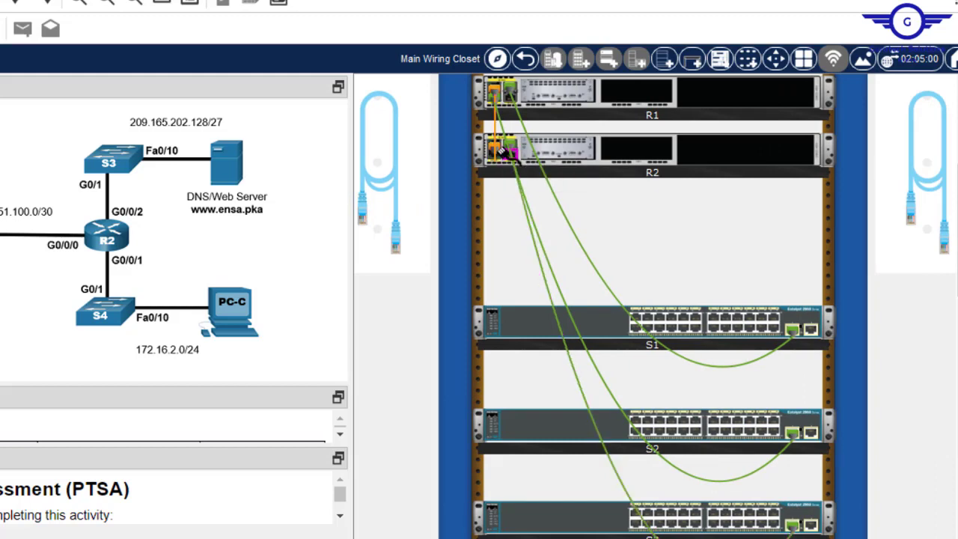
click(496, 148)
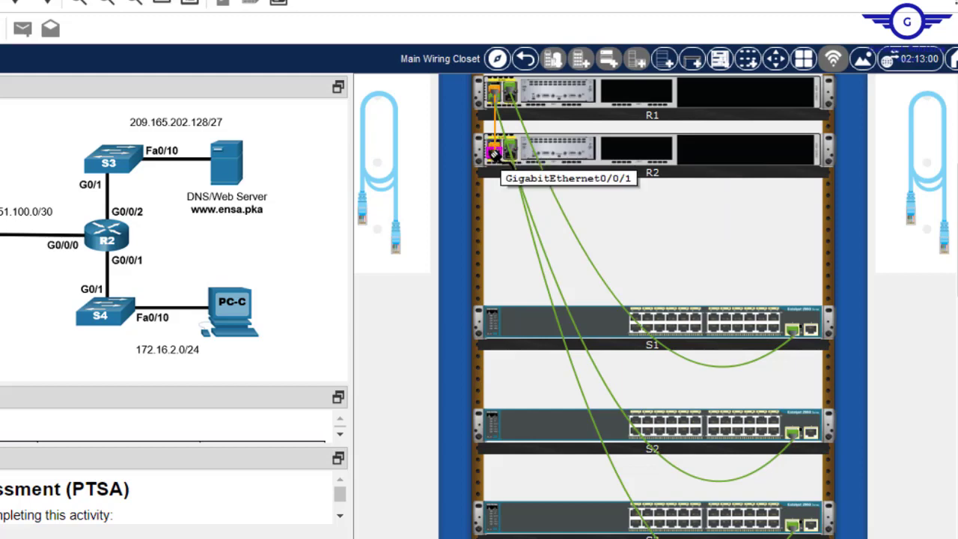
click(494, 154)
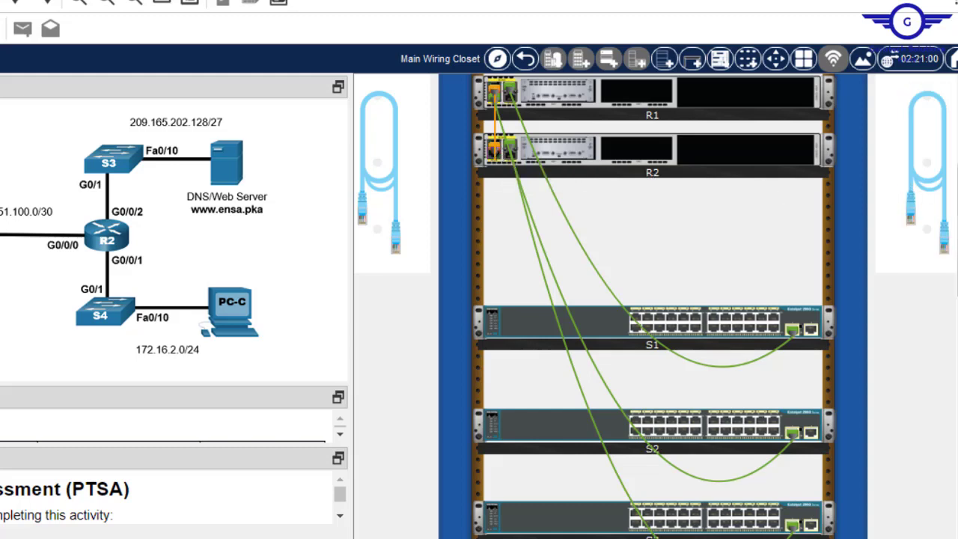
- Plug the straight-through cable's other end into switch S4's GigabitEthernet0/1
scroll(917, 187, down, 3)
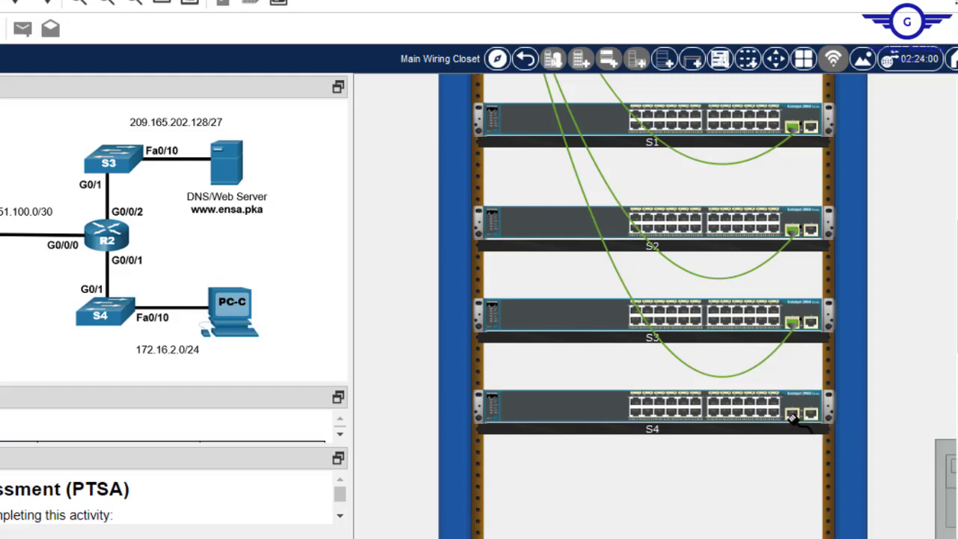
click(792, 414)
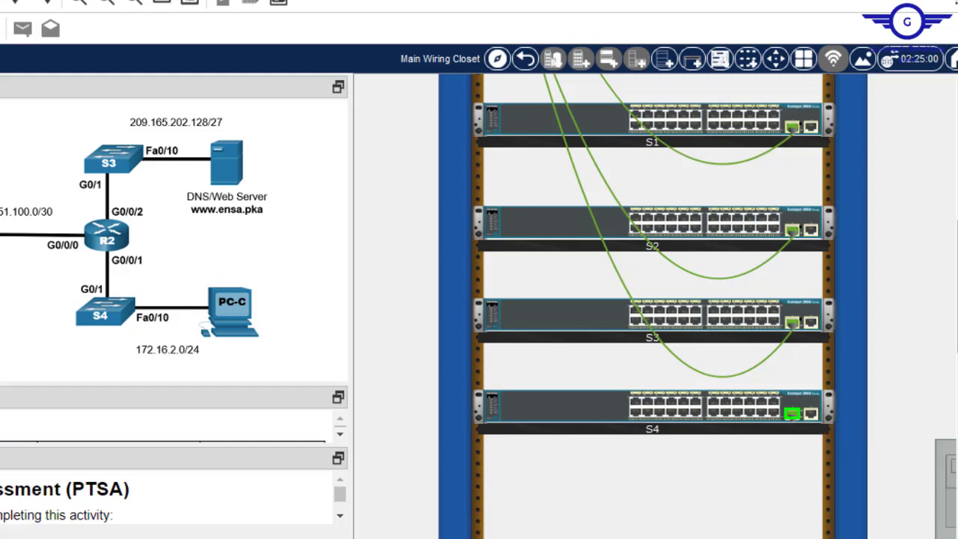
scroll(651, 299, up, 5)
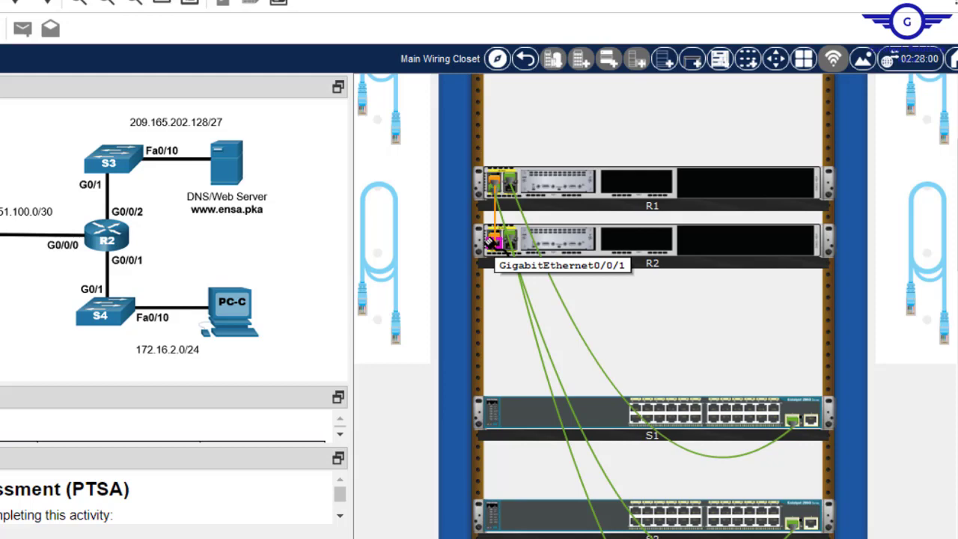
click(494, 241)
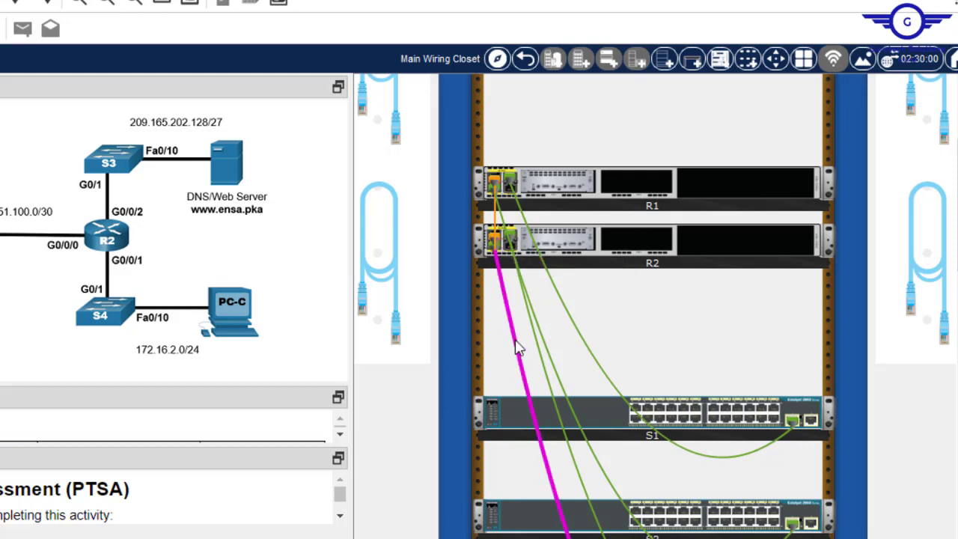
mouse_move(518, 348)
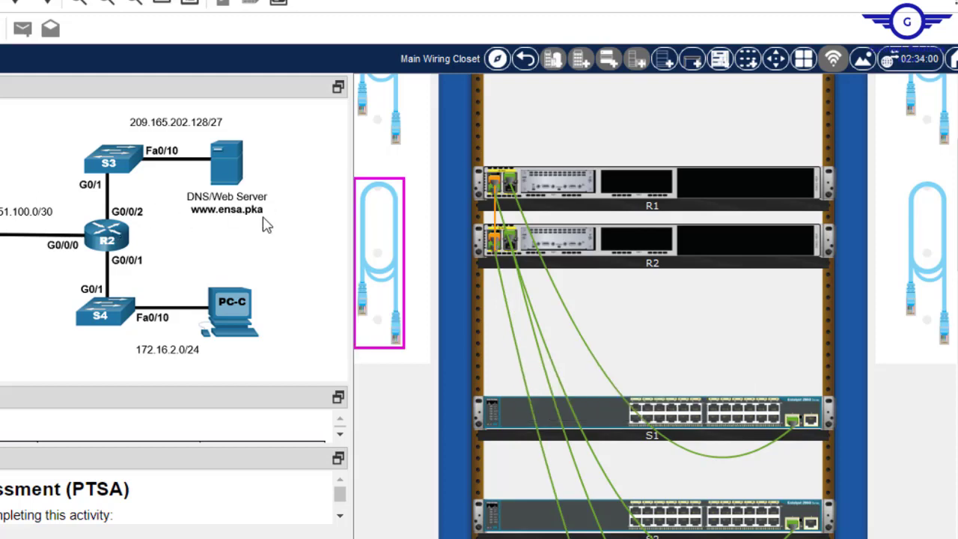
scroll(928, 299, down, 3)
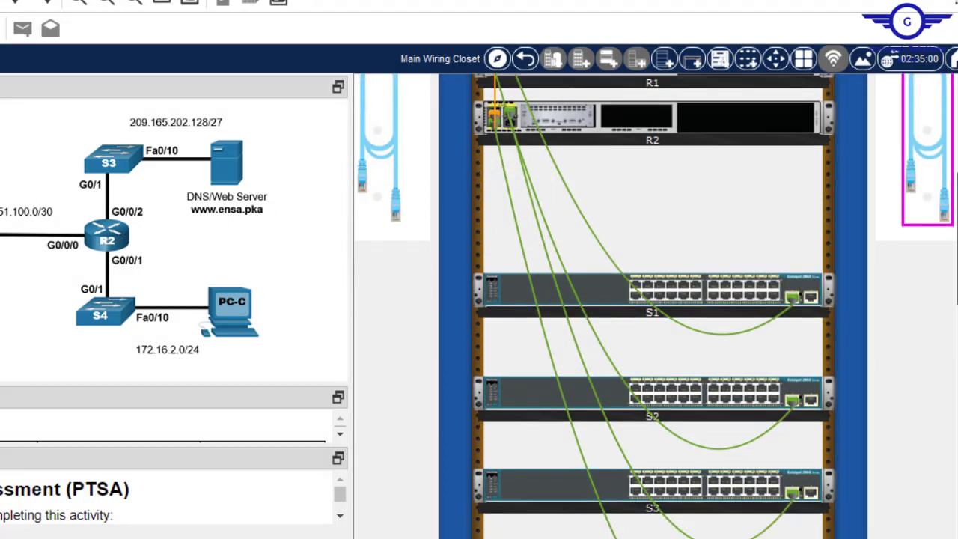
scroll(651, 299, down, 5)
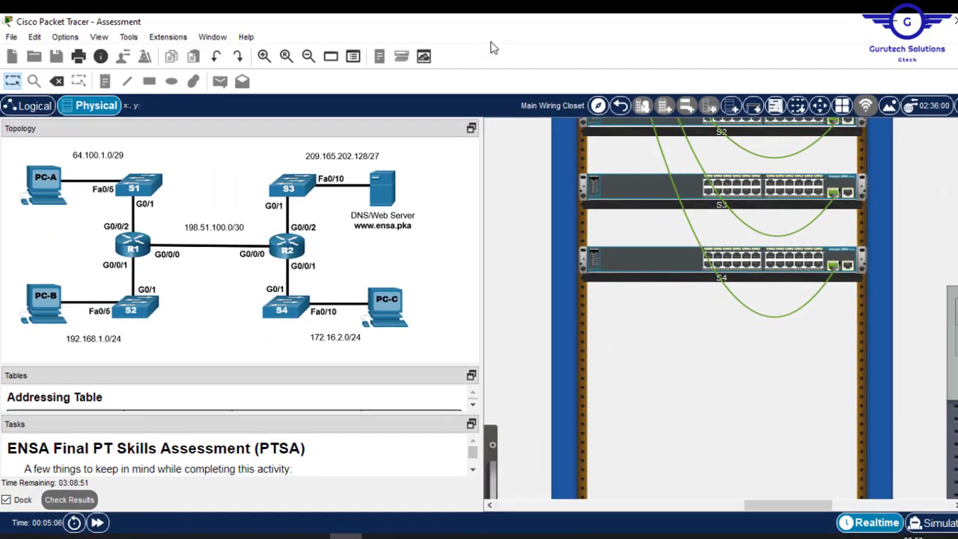
- Zoom out to the PC table and run a straight-through cable from PC-A's FastEthernet0 to S1's FastEthernet0/5
click(308, 57)
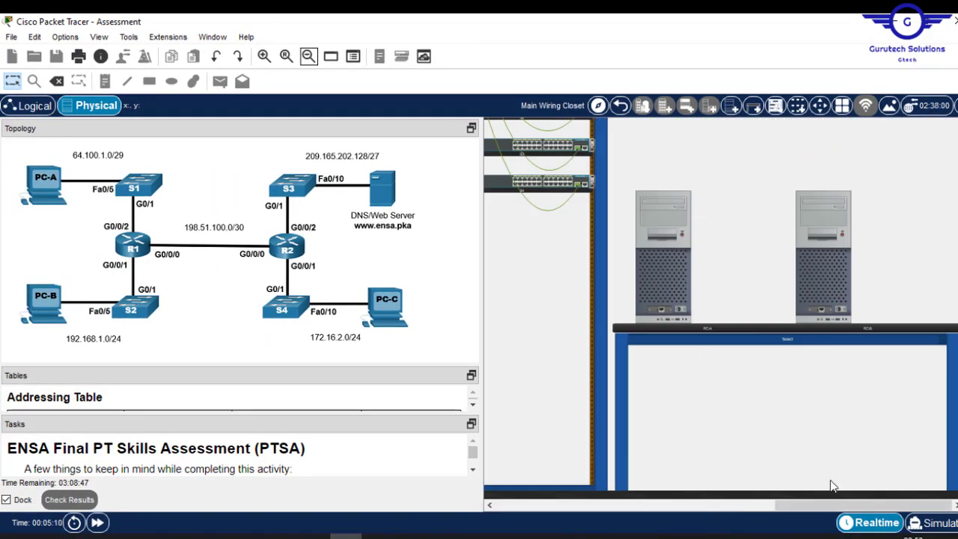
scroll(833, 487, up, 3)
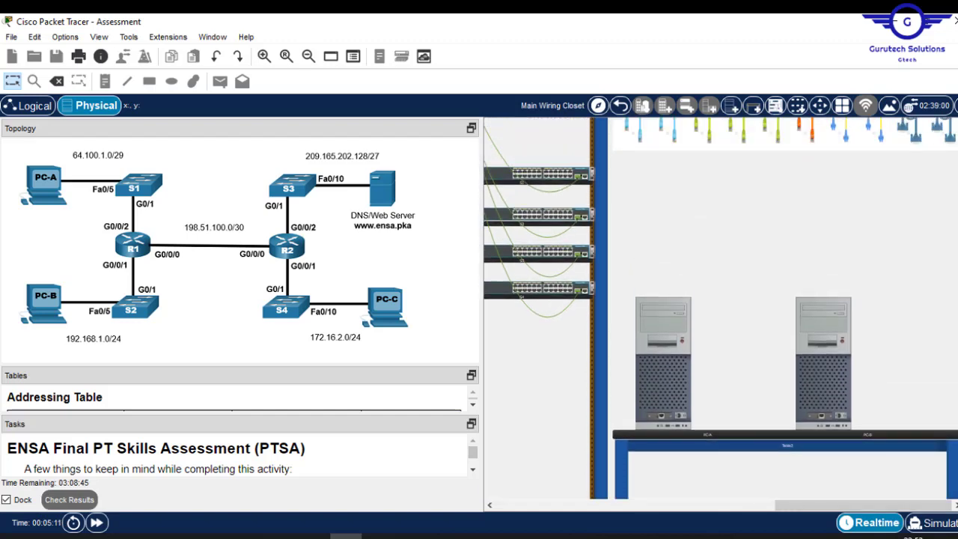
scroll(833, 486, up, 1)
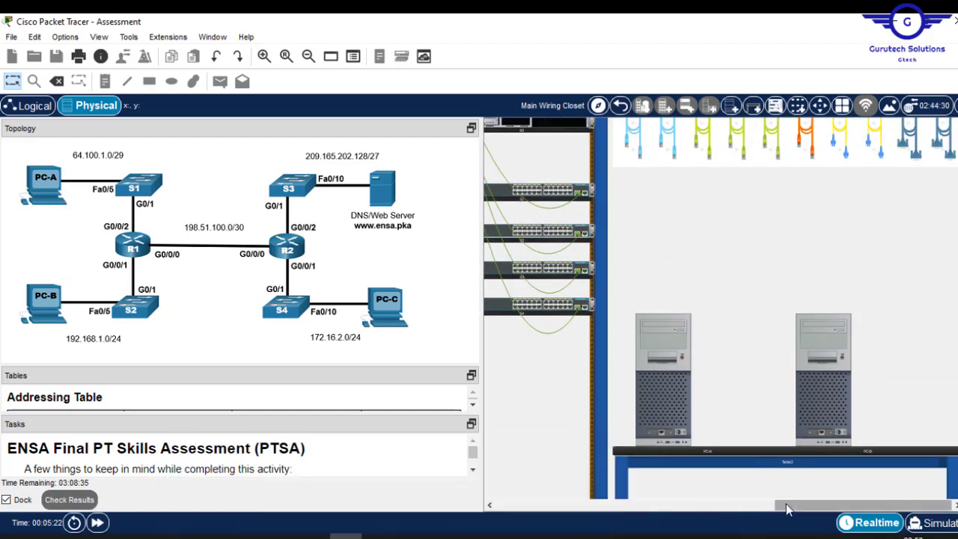
drag(785, 509, 624, 524)
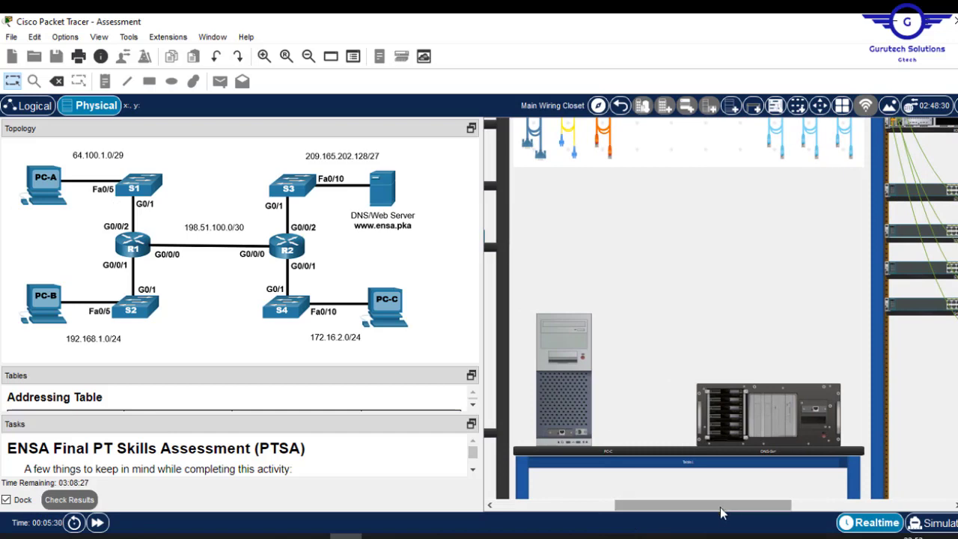
drag(716, 517, 876, 516)
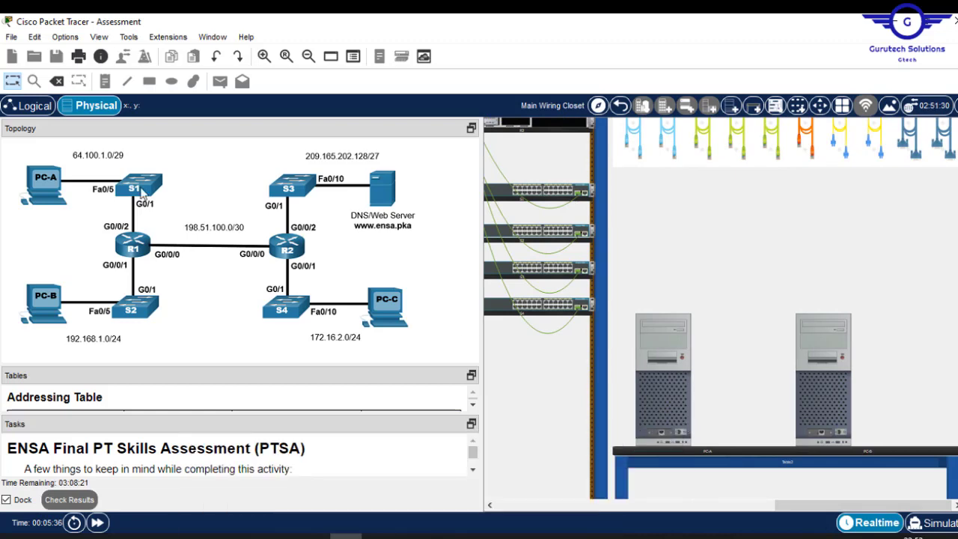
click(711, 139)
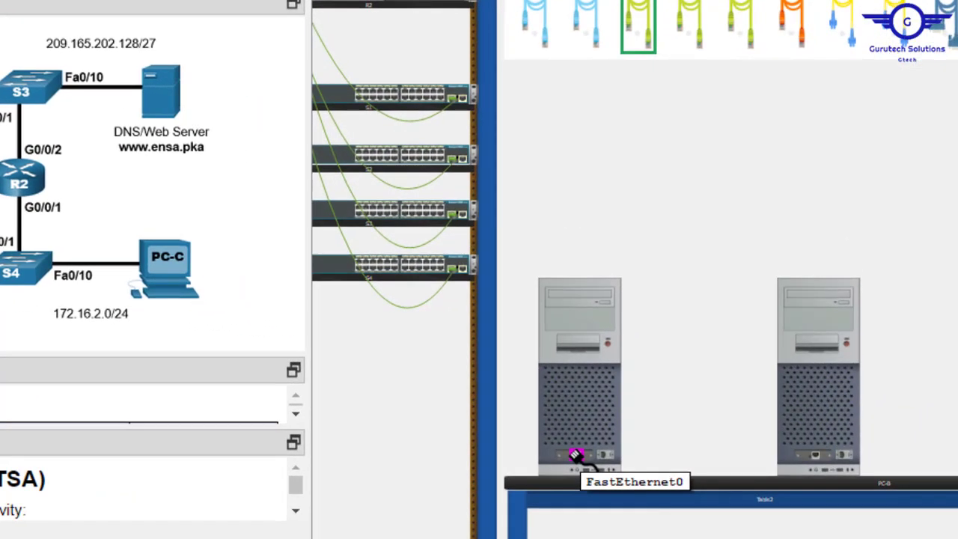
click(574, 455)
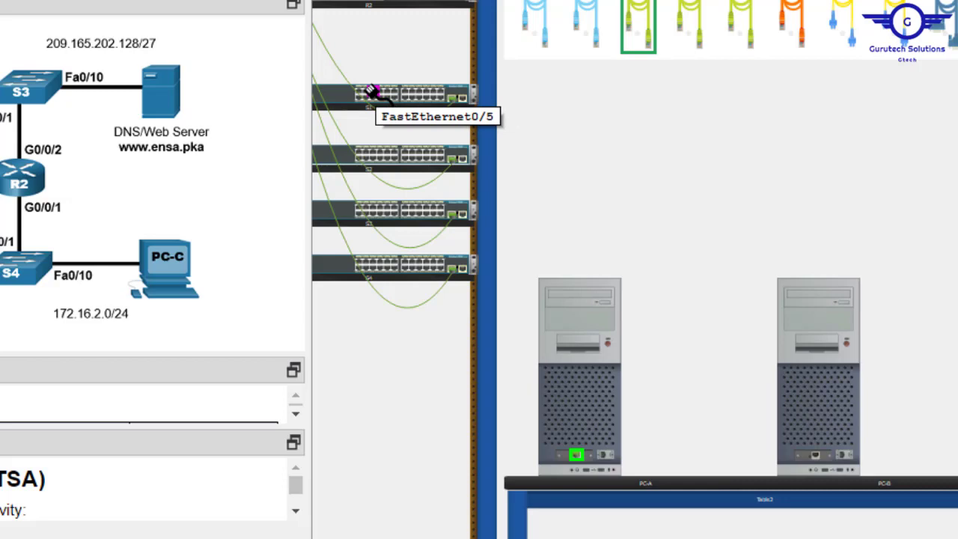
click(372, 92)
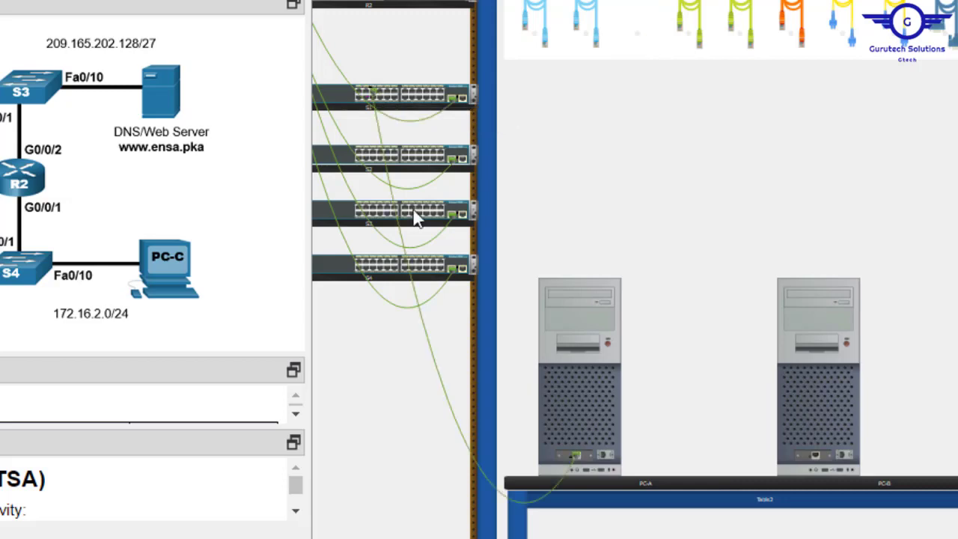
mouse_move(453, 413)
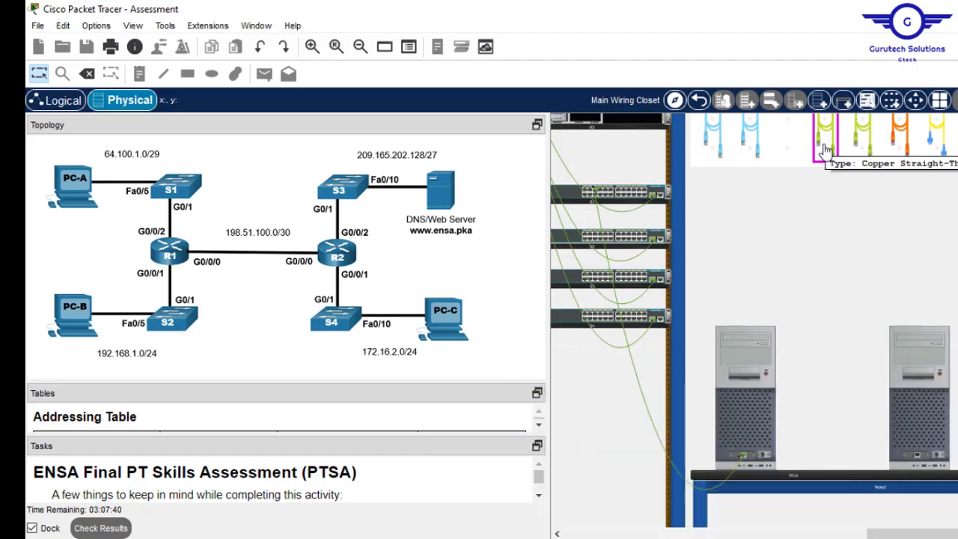
- Connect PC-B's FastEthernet0 to S2's FastEthernet0/5 with a copper straight-through cable
click(825, 150)
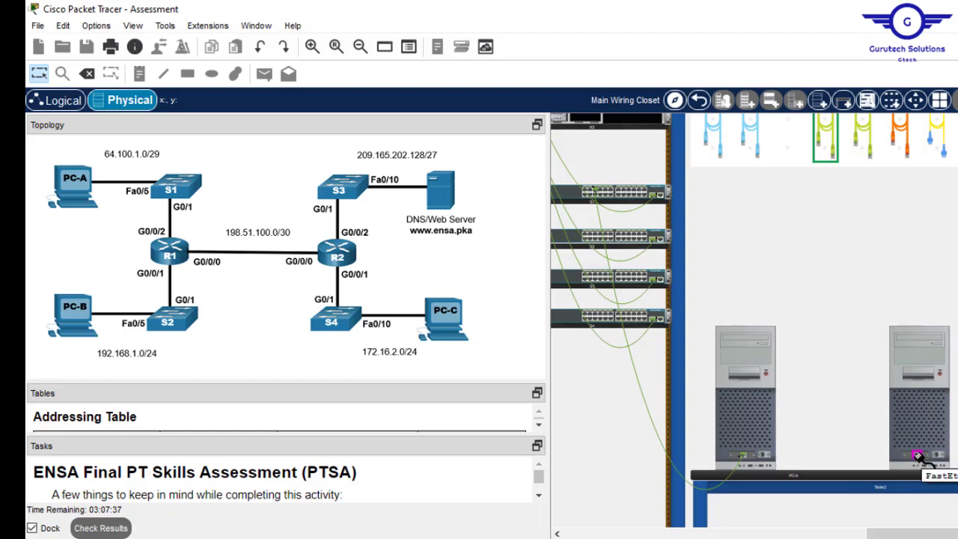
click(917, 454)
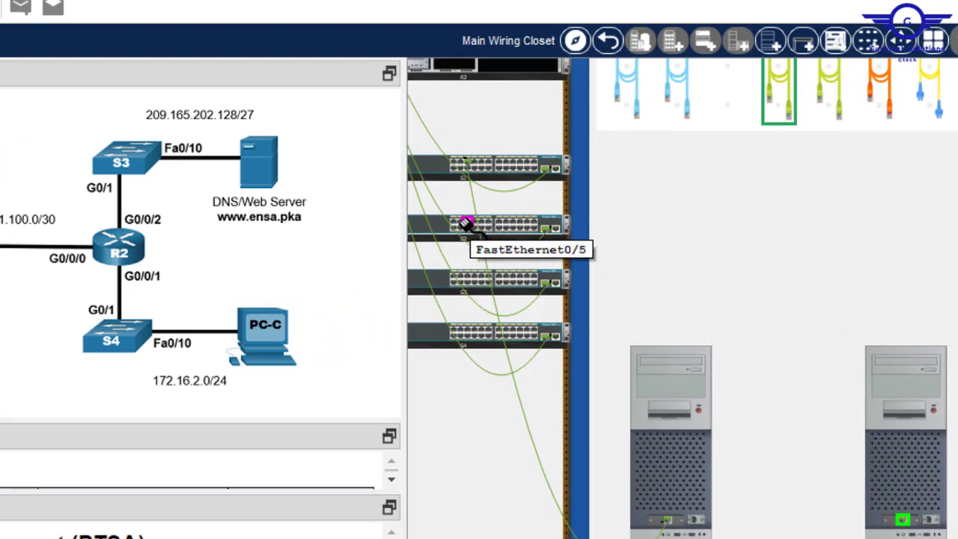
click(466, 223)
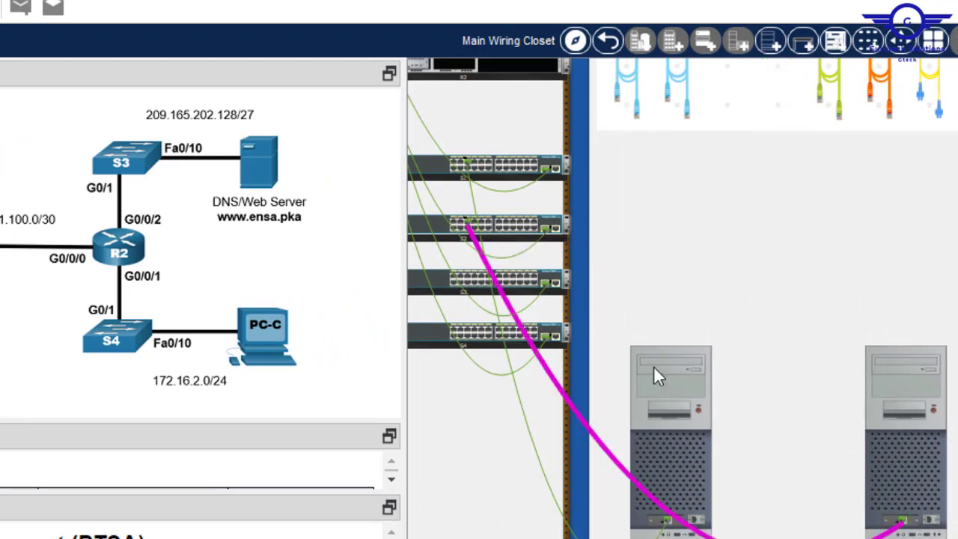
mouse_move(612, 465)
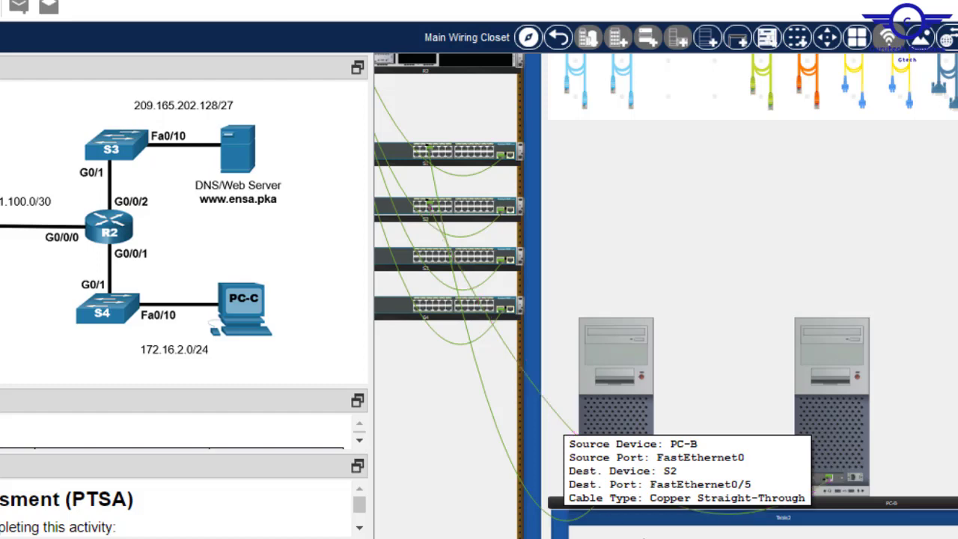
scroll(666, 296, left, 6)
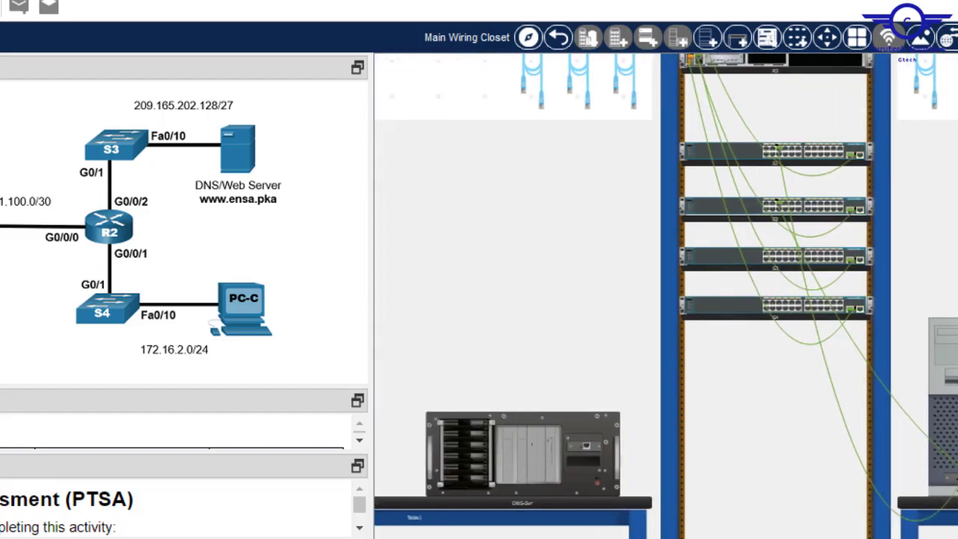
mouse_move(673, 537)
mouse_down()
mouse_move(652, 537)
mouse_move(661, 537)
mouse_up()
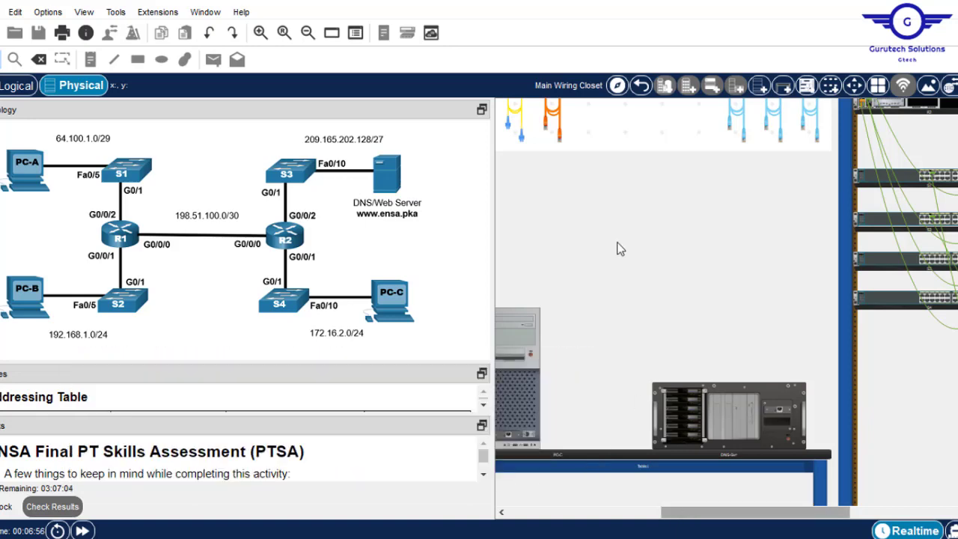
- Cable the DNS server's FastEthernet0 to S3's FastEthernet0/10 using a copper straight-through cable
scroll(662, 299, up, 5)
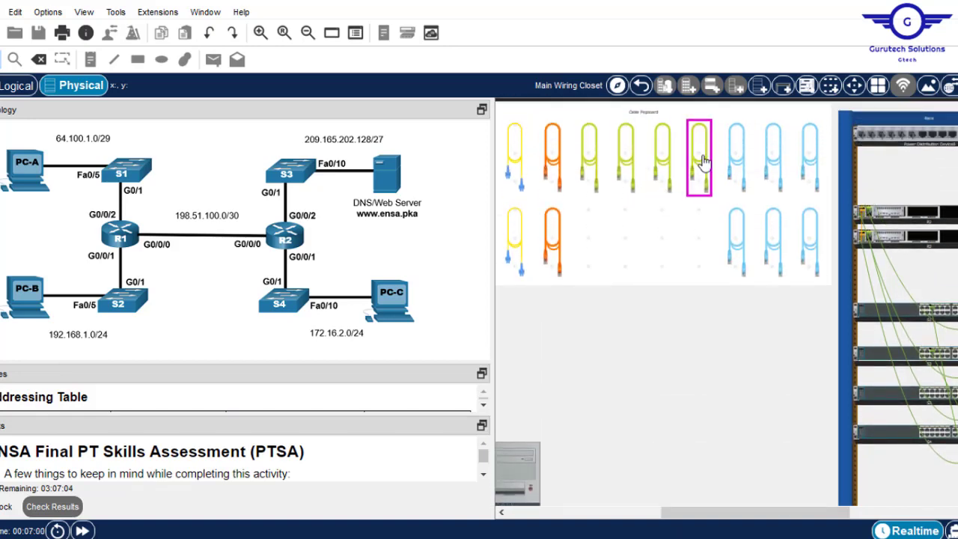
click(702, 160)
scroll(758, 421, down, 5)
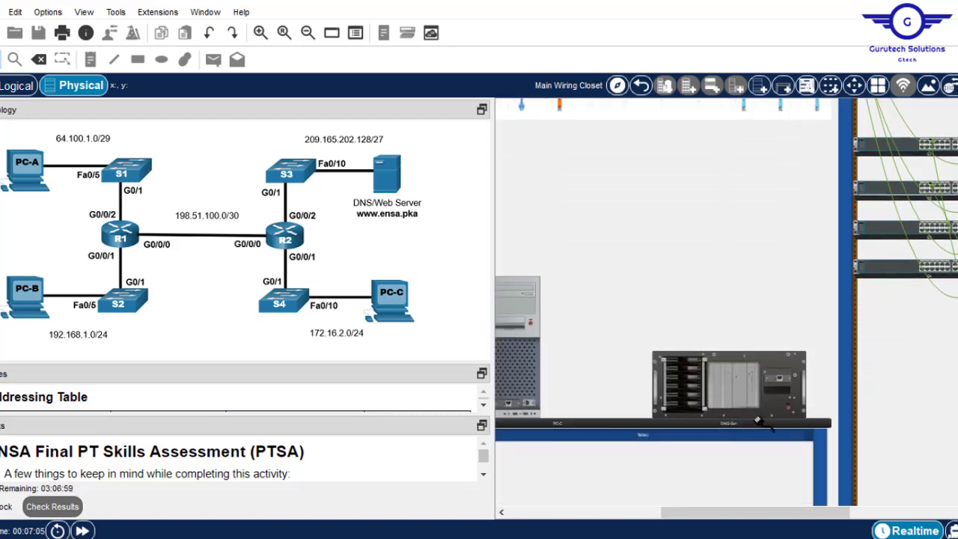
click(780, 379)
drag(774, 516, 829, 517)
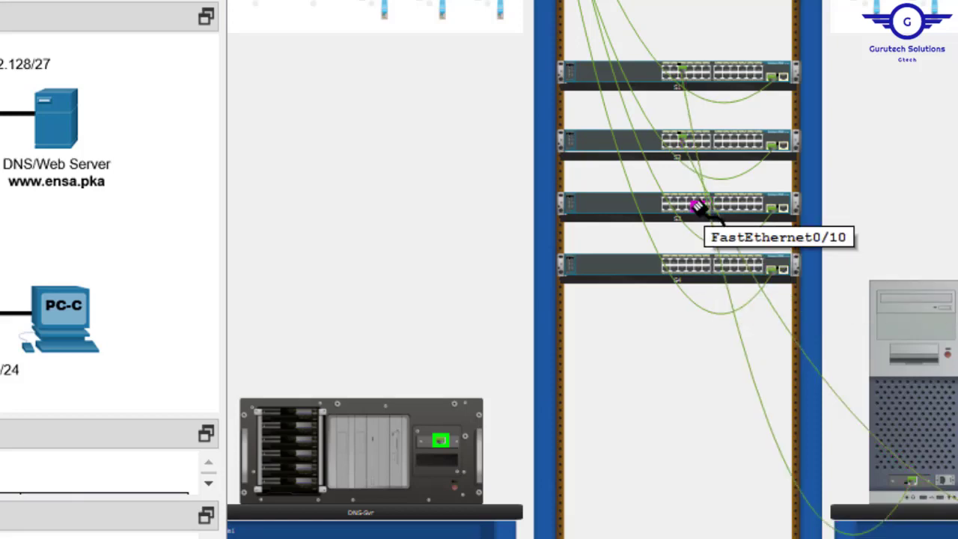
click(696, 206)
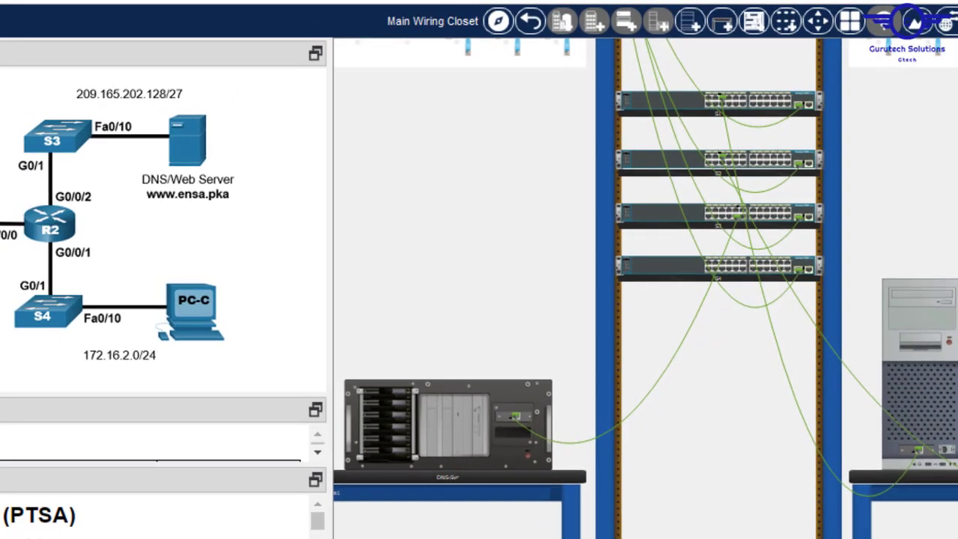
scroll(645, 288, left, 5)
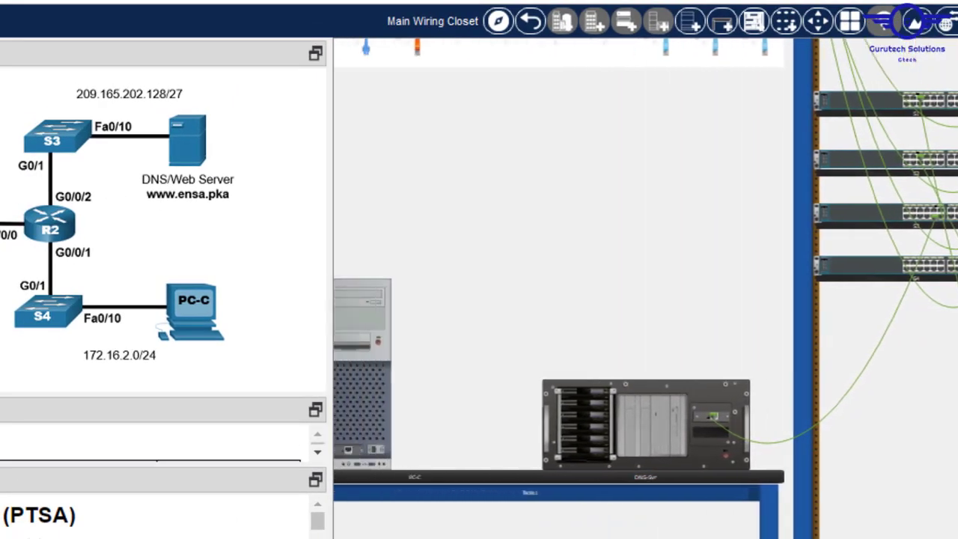
scroll(645, 288, right, 1)
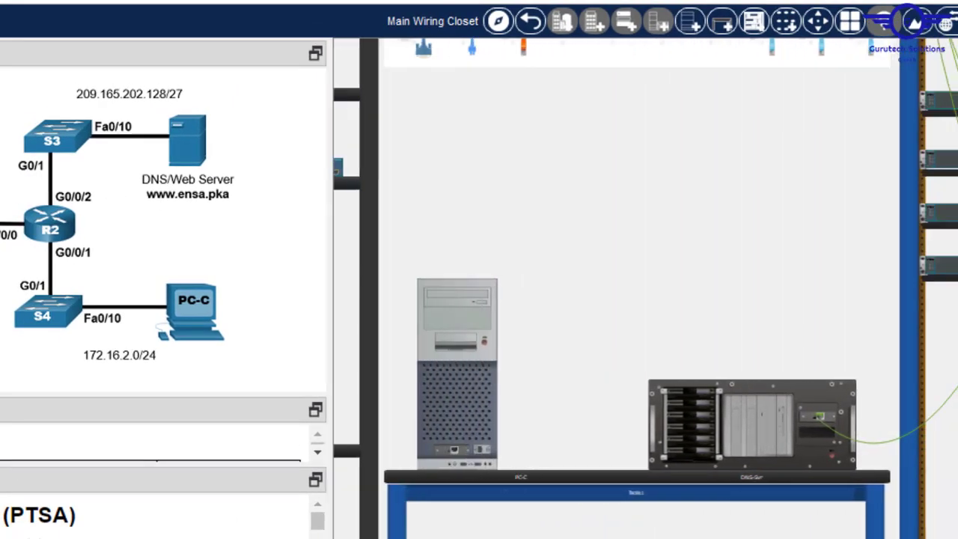
scroll(644, 288, right, 1)
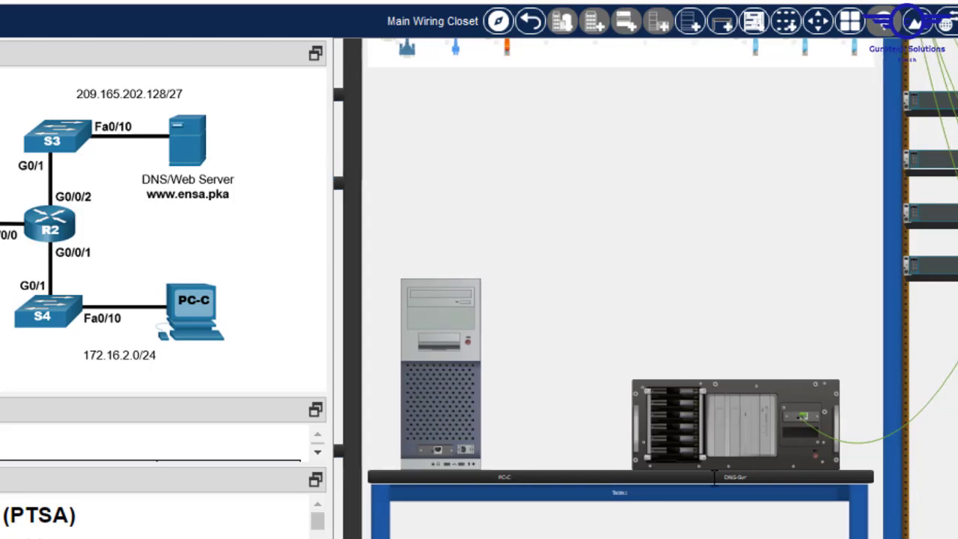
scroll(713, 479, up, 5)
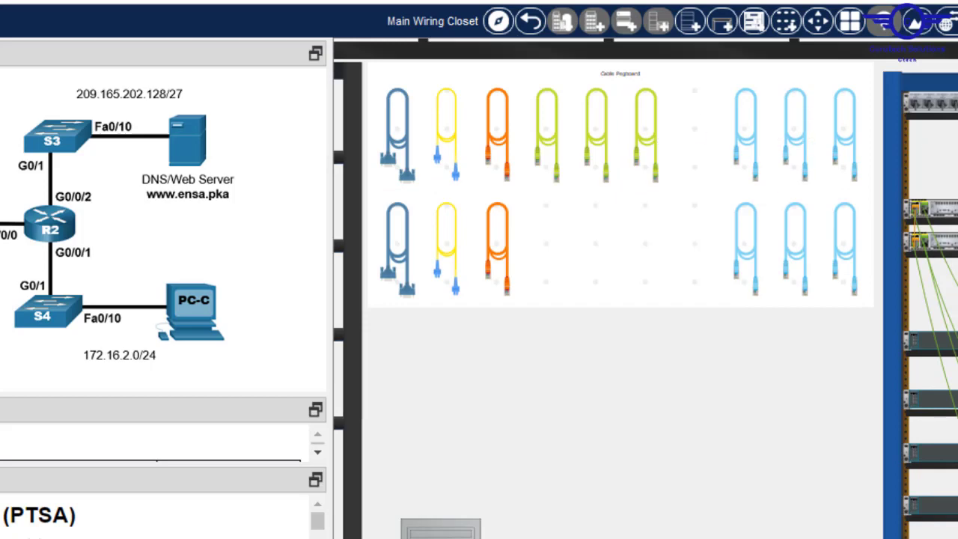
- Run a copper straight-through cable from PC-C's FastEthernet0 to S4's FastEthernet0/10
click(646, 125)
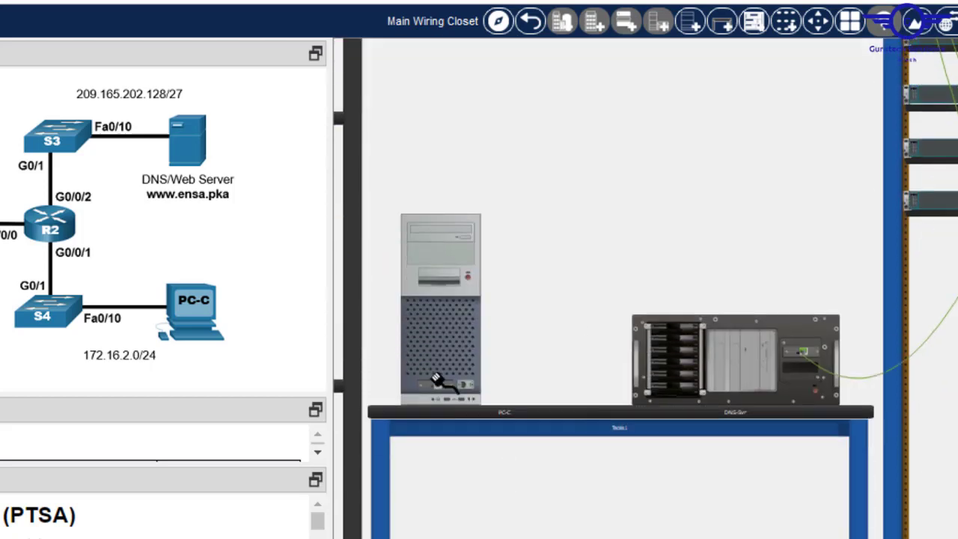
click(438, 386)
click(438, 384)
scroll(644, 289, right, 3)
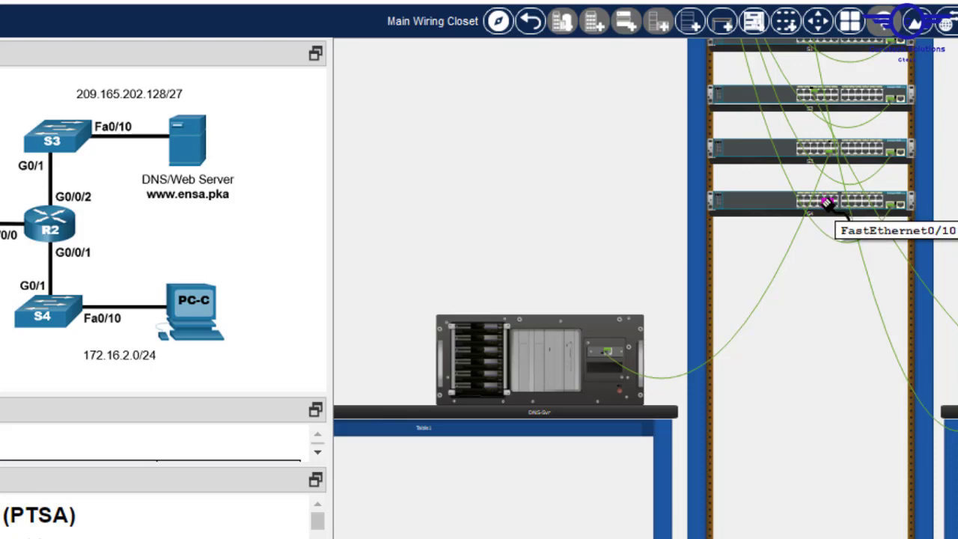
click(826, 204)
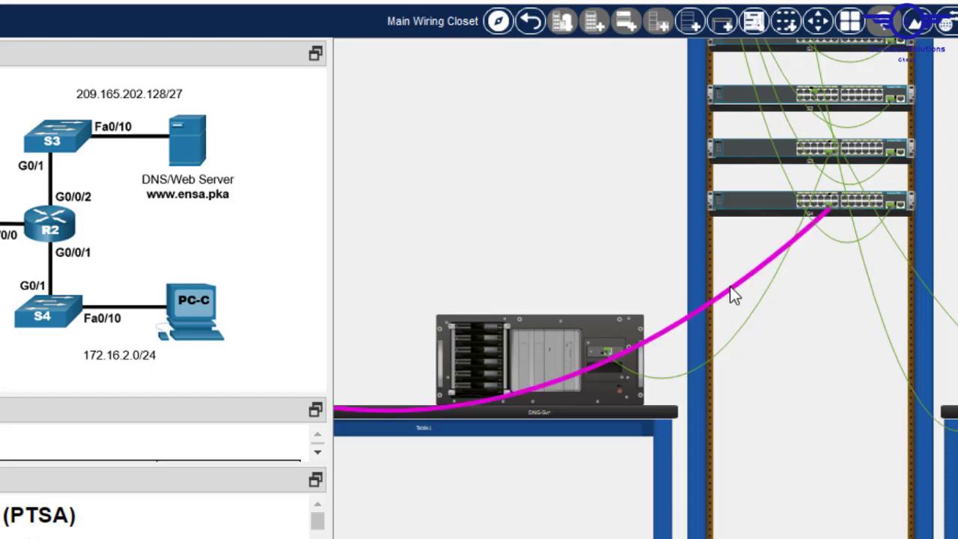
mouse_move(729, 286)
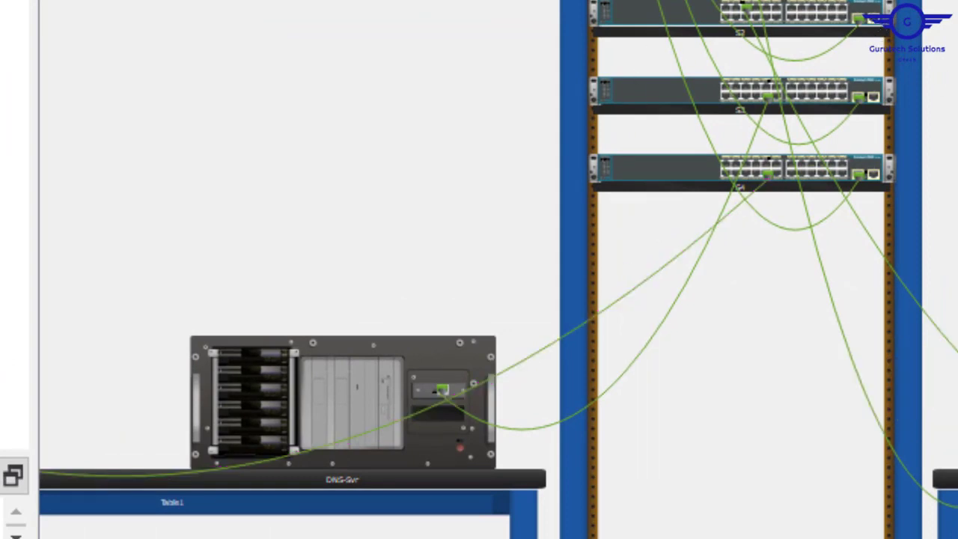
scroll(490, 379, down, 3)
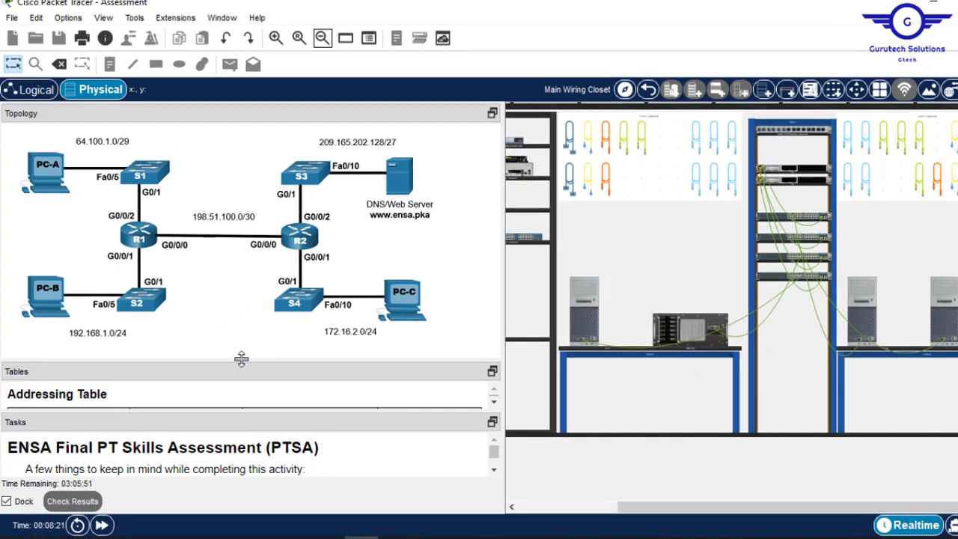
- Enlarge the Addressing Table and Tasks panes, then try opening a PC, triggering a power-state error
drag(18, 389, 61, 185)
drag(276, 206, 277, 148)
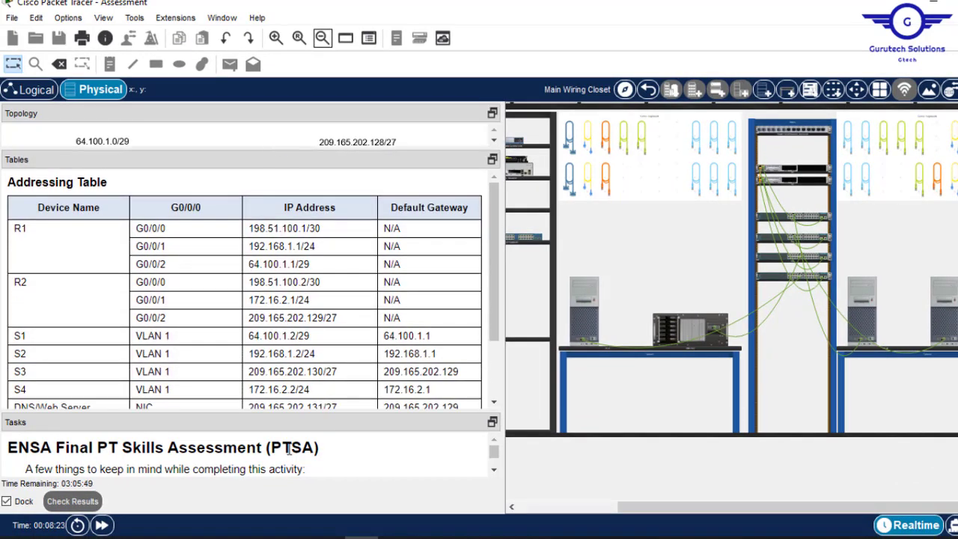
drag(268, 413, 282, 189)
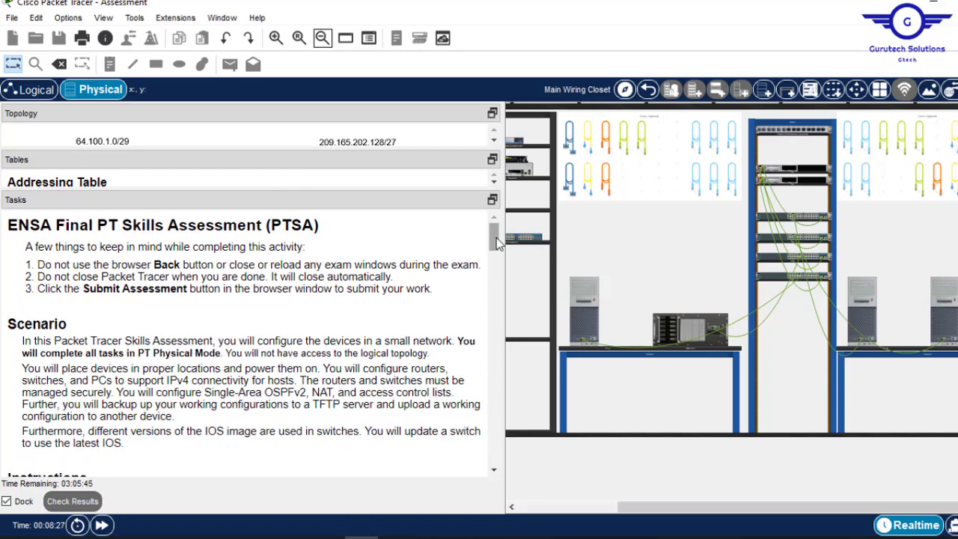
scroll(494, 244, down, 1)
drag(493, 244, 499, 271)
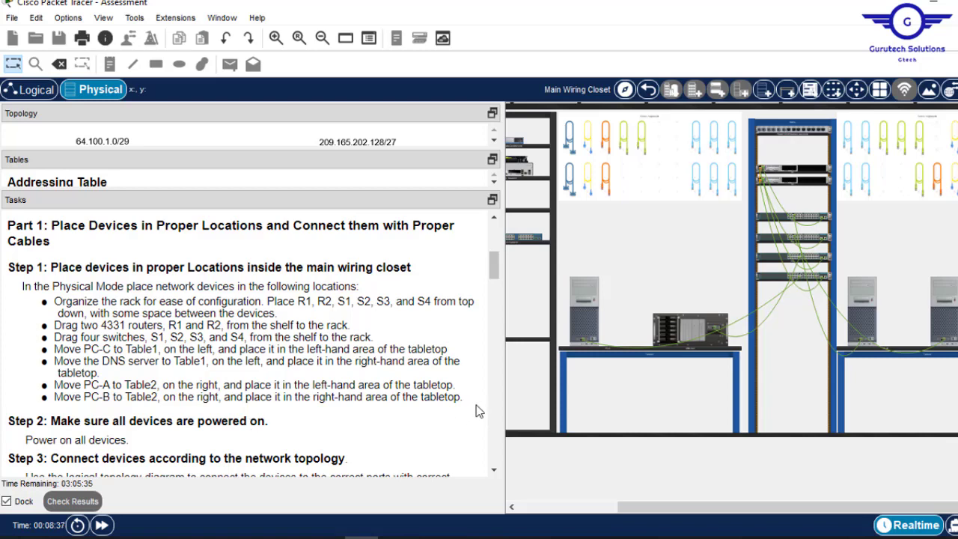
click(588, 305)
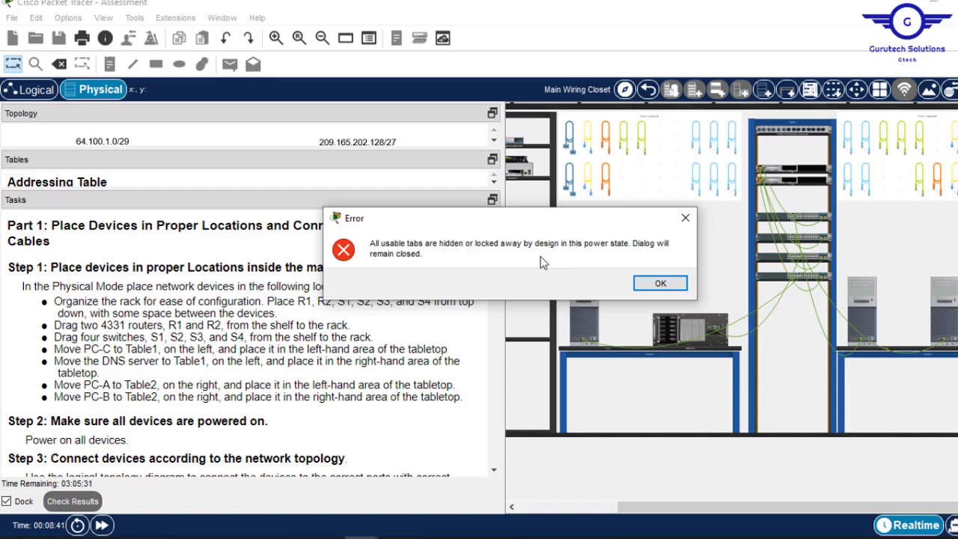
- Dismiss the power-state error, zoom in twice and scroll down to Meraki Server0's shelf
click(660, 284)
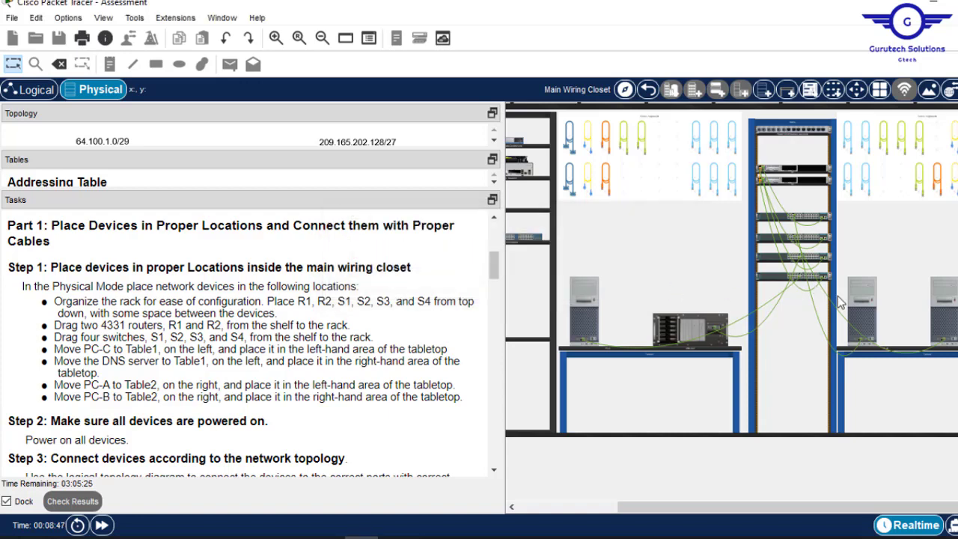
click(276, 39)
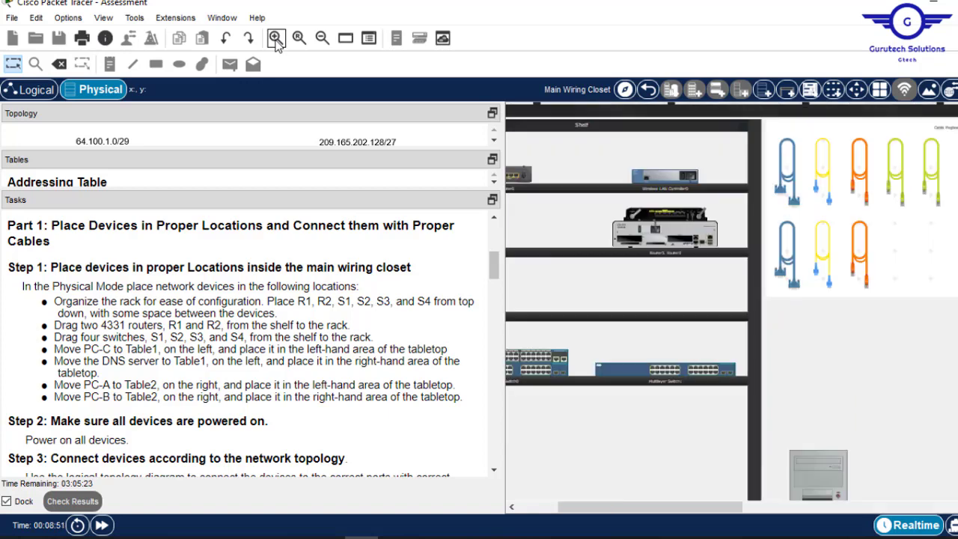
scroll(874, 236, down, 3)
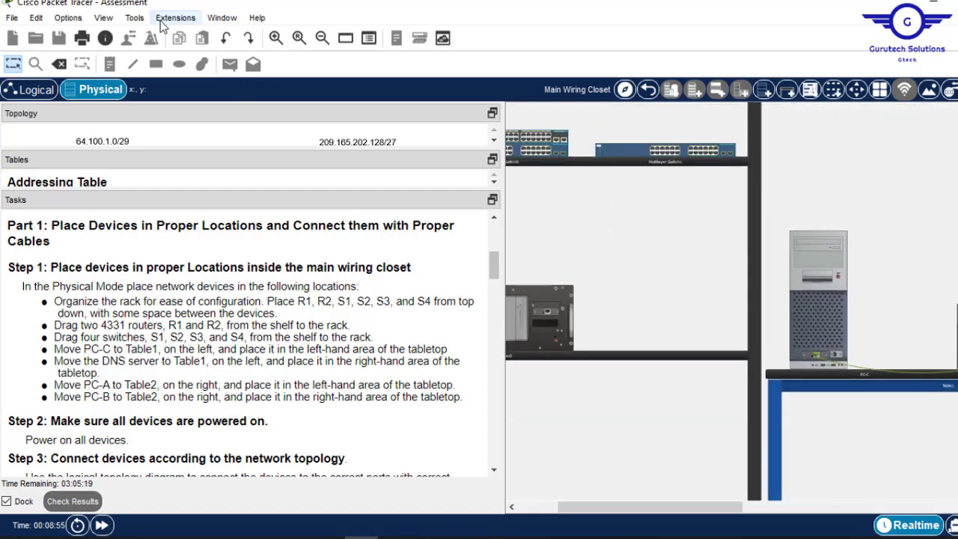
click(275, 39)
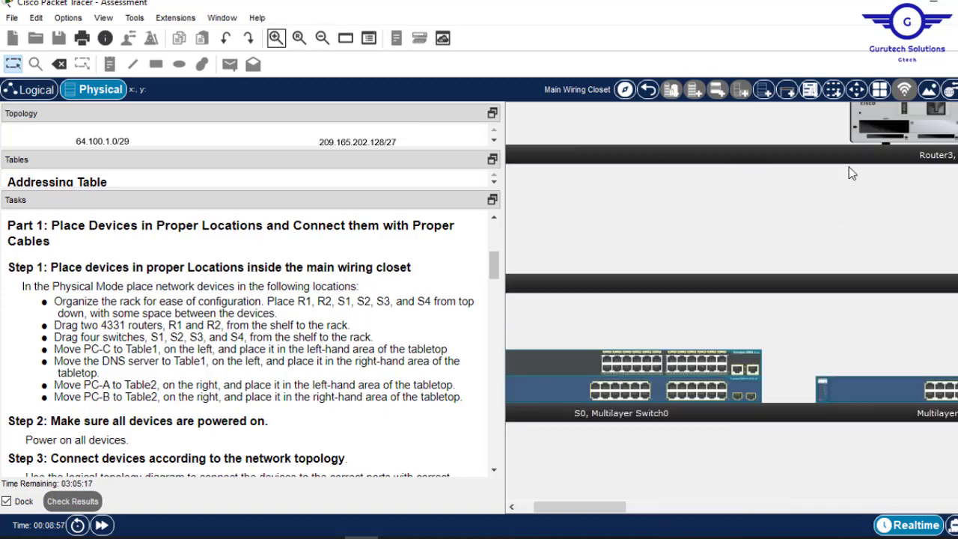
scroll(731, 300, down, 5)
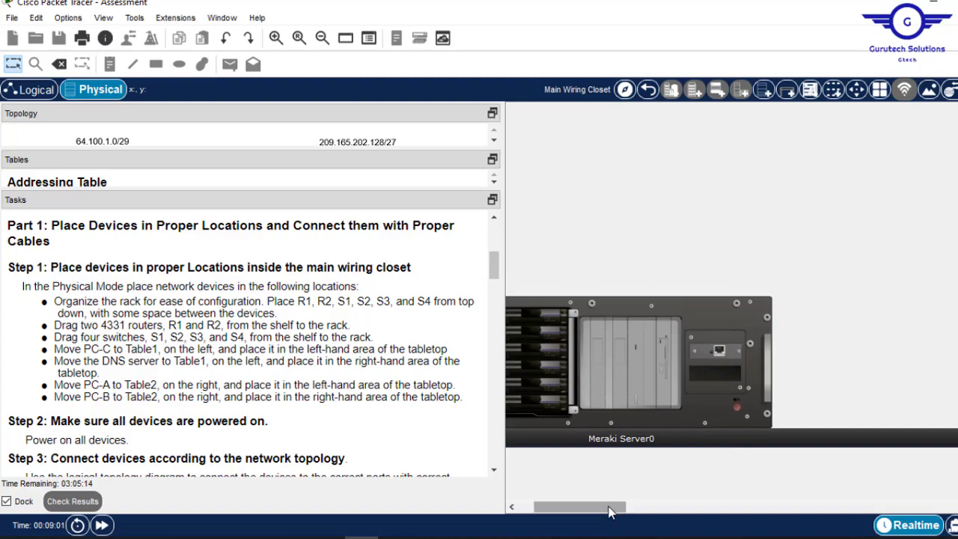
drag(611, 513, 539, 511)
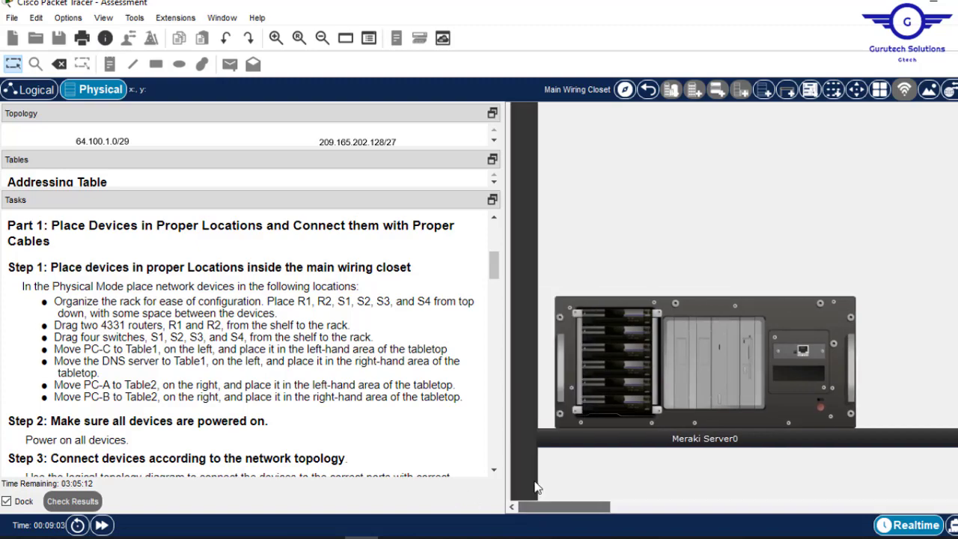
- Scroll past PC-C, the DNS server, PC-A, PC-B and the switch rack to routers R1 and R2
drag(566, 513, 691, 514)
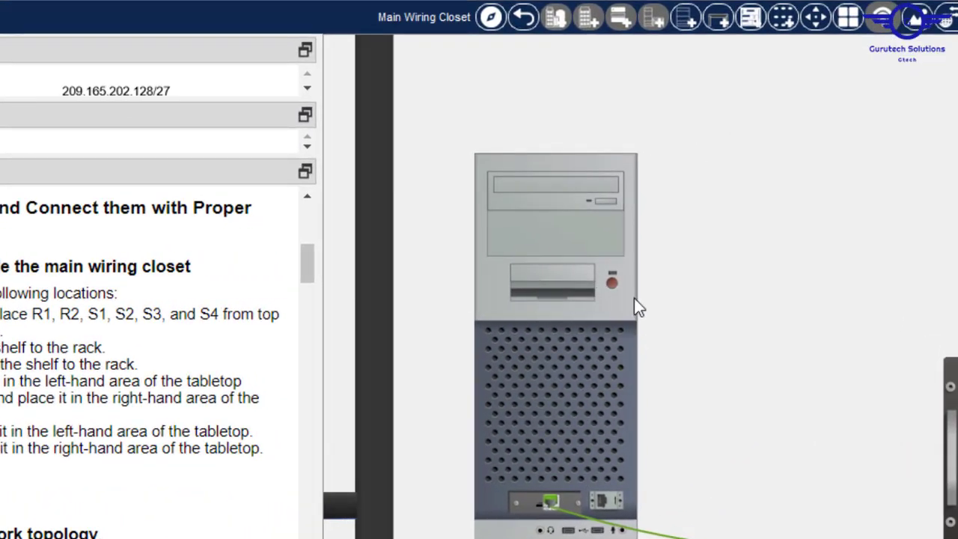
mouse_move(633, 298)
scroll(640, 286, right, 7)
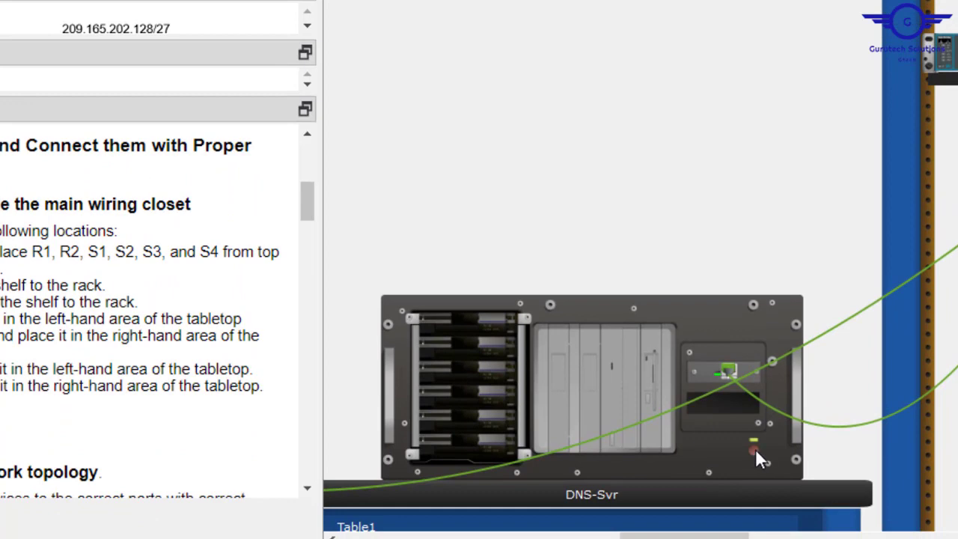
drag(729, 536, 891, 536)
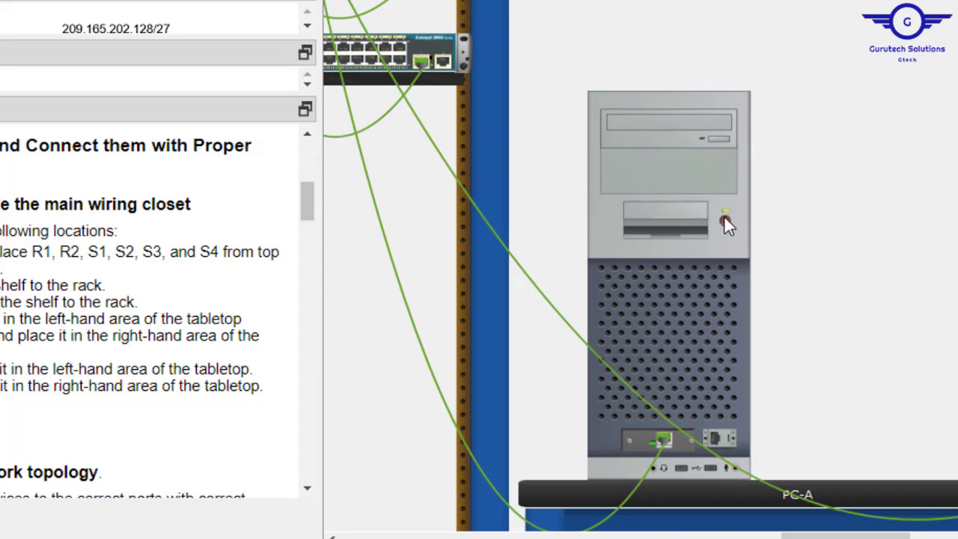
drag(796, 536, 863, 536)
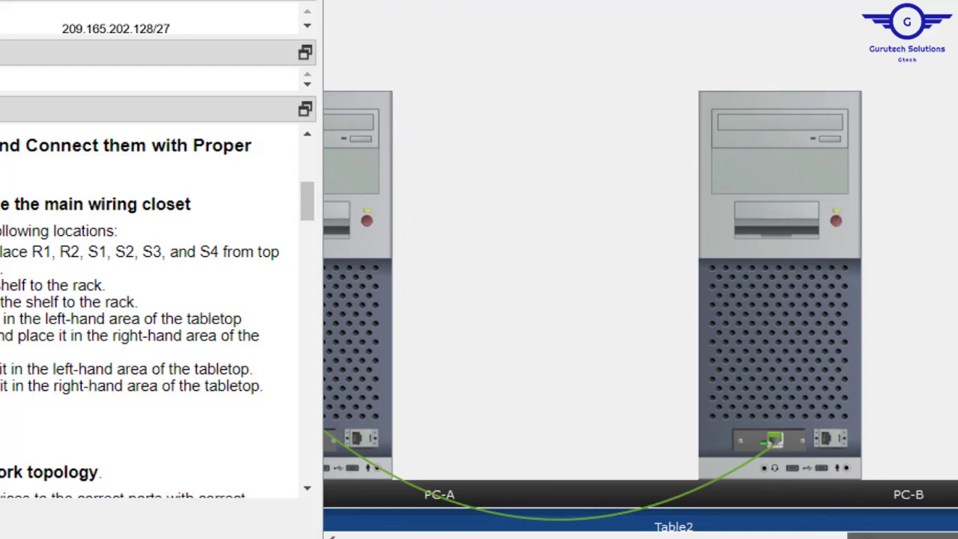
drag(865, 536, 736, 536)
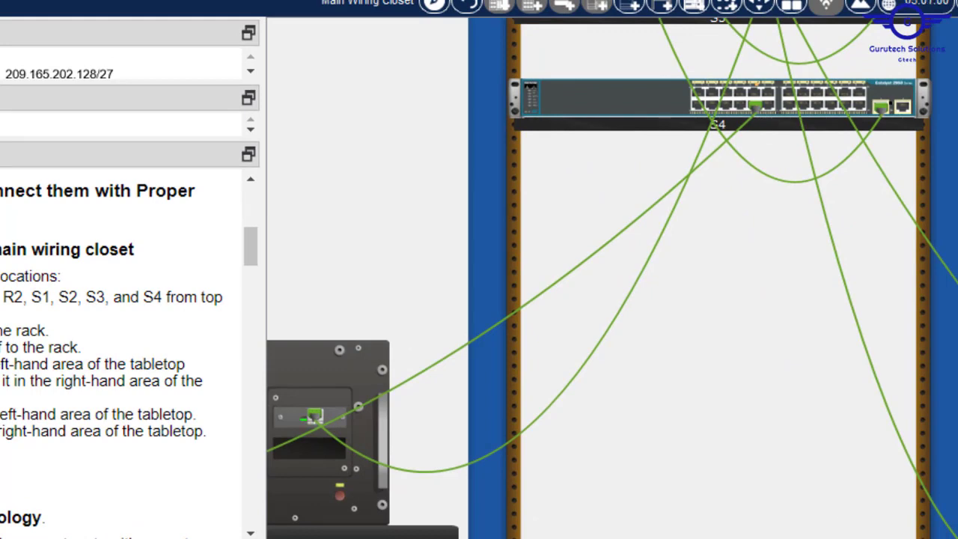
scroll(718, 300, up, 10)
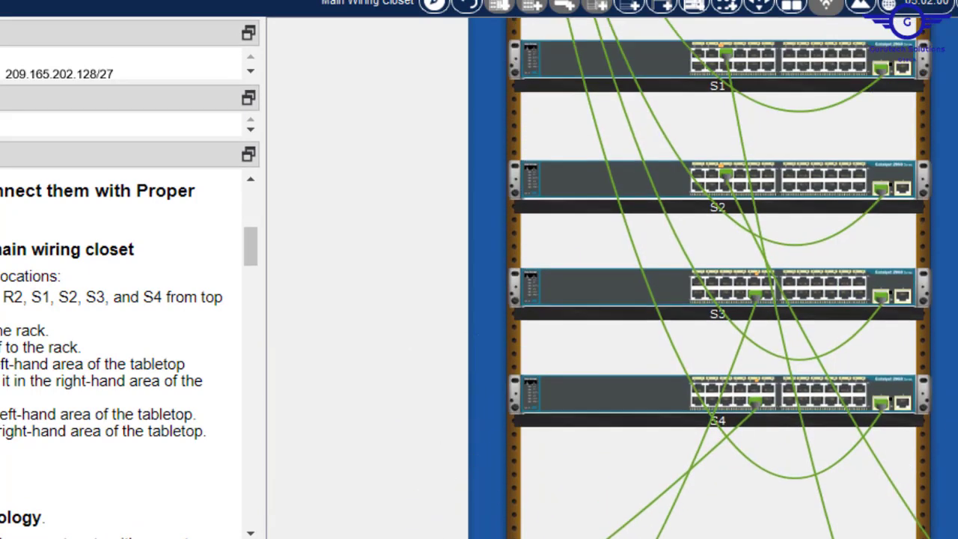
scroll(718, 299, up, 5)
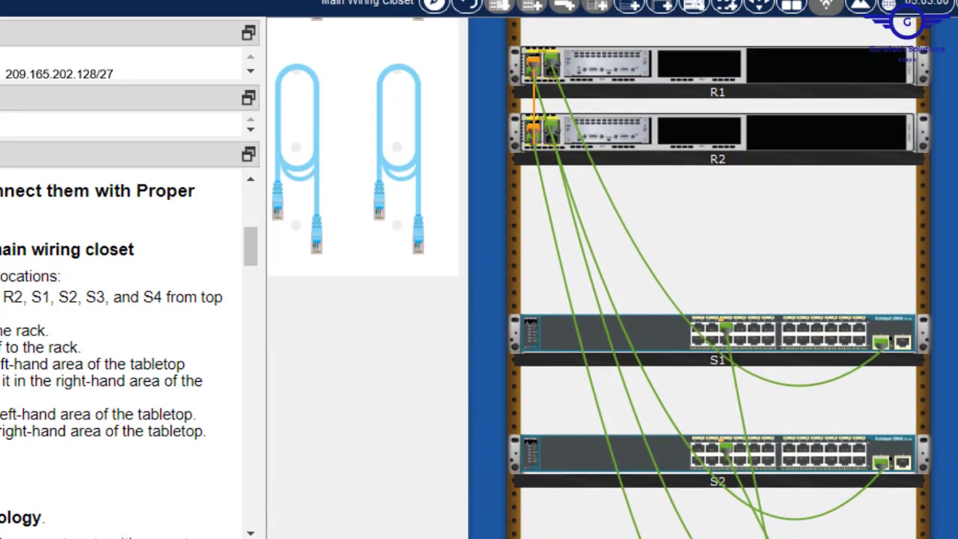
- Zoom in on R1 and R2 to show their orange cross-over link and green switch cables
scroll(718, 299, up, 2)
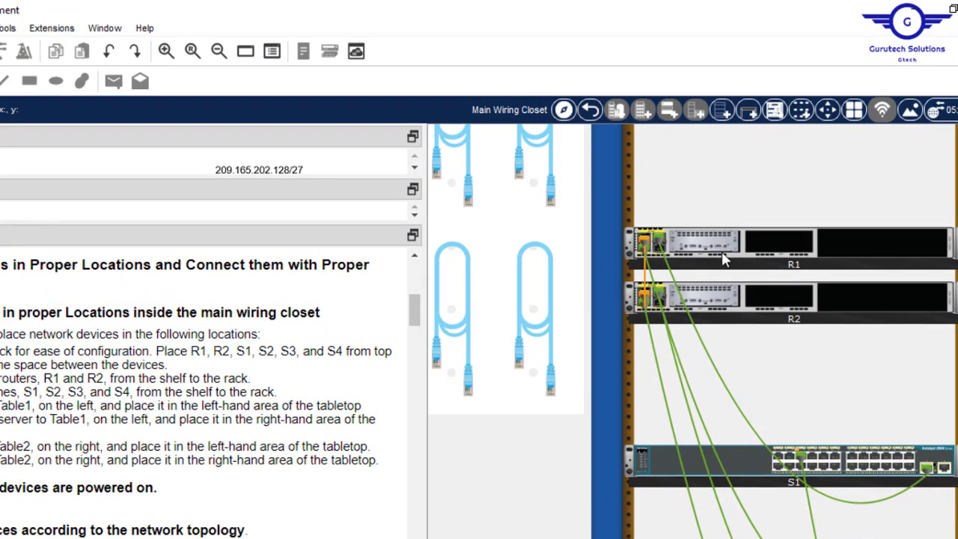
click(166, 50)
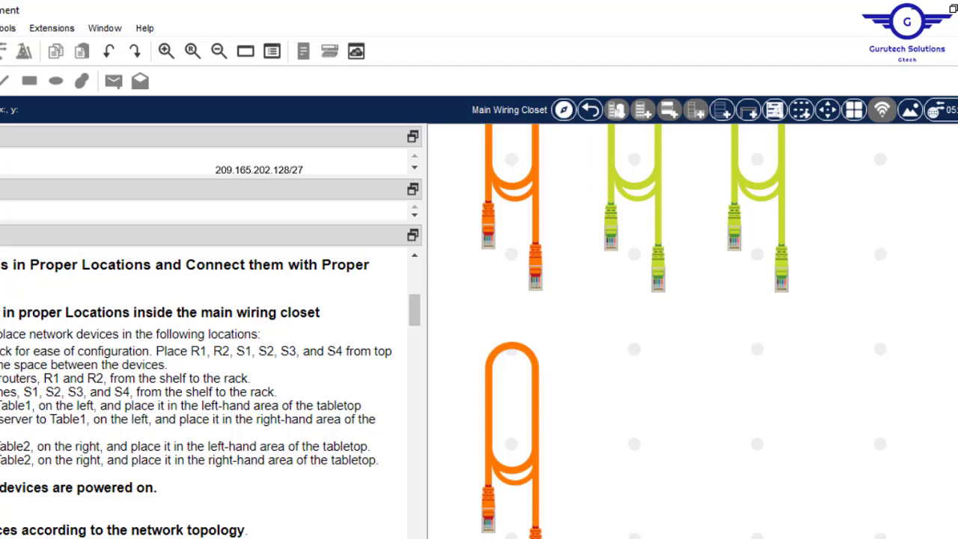
scroll(692, 330, down, 8)
scroll(692, 331, up, 10)
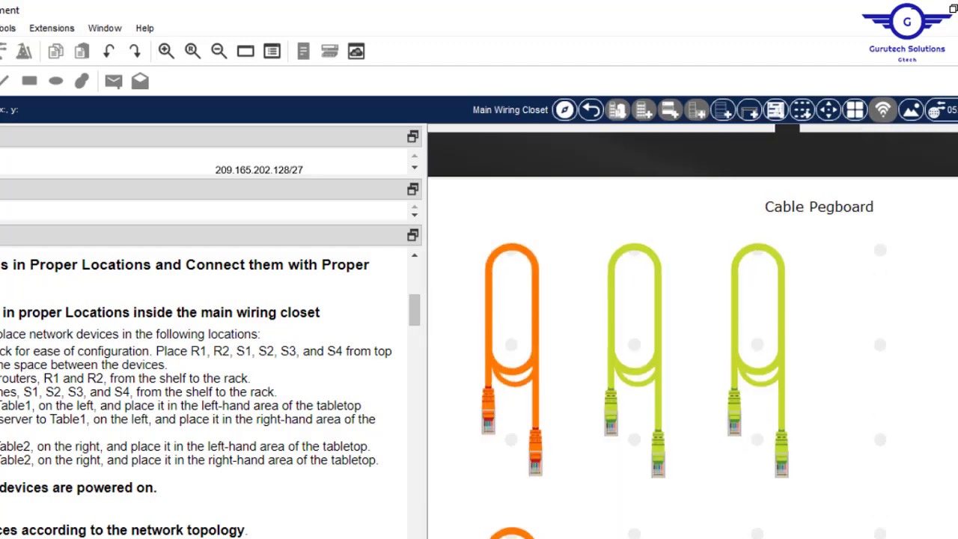
scroll(692, 330, down, 8)
scroll(692, 331, down, 6)
scroll(692, 331, up, 5)
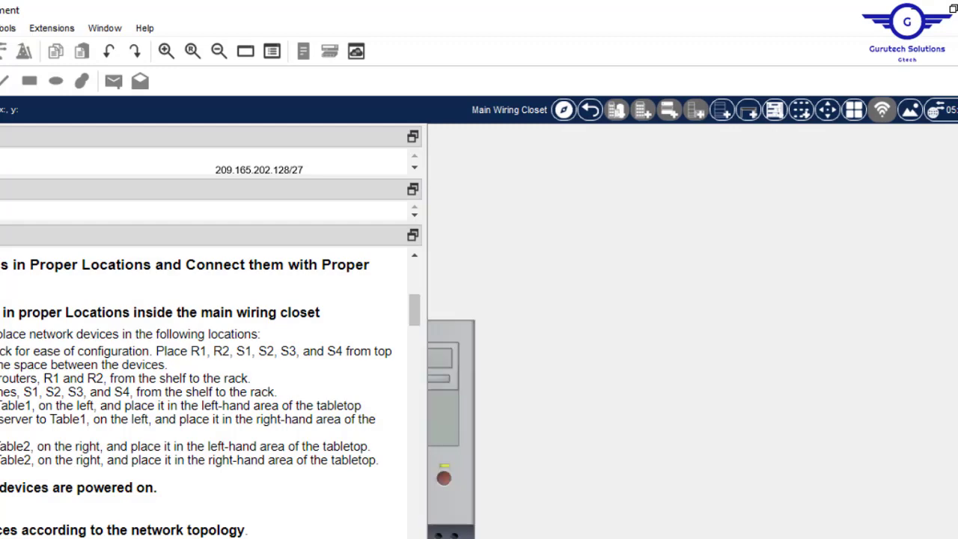
scroll(692, 331, up, 4)
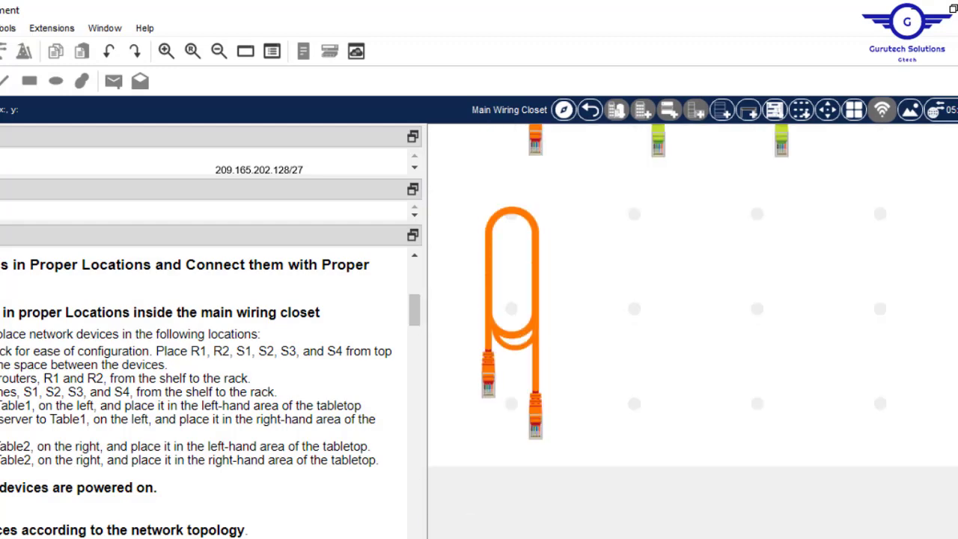
scroll(692, 331, down, 5)
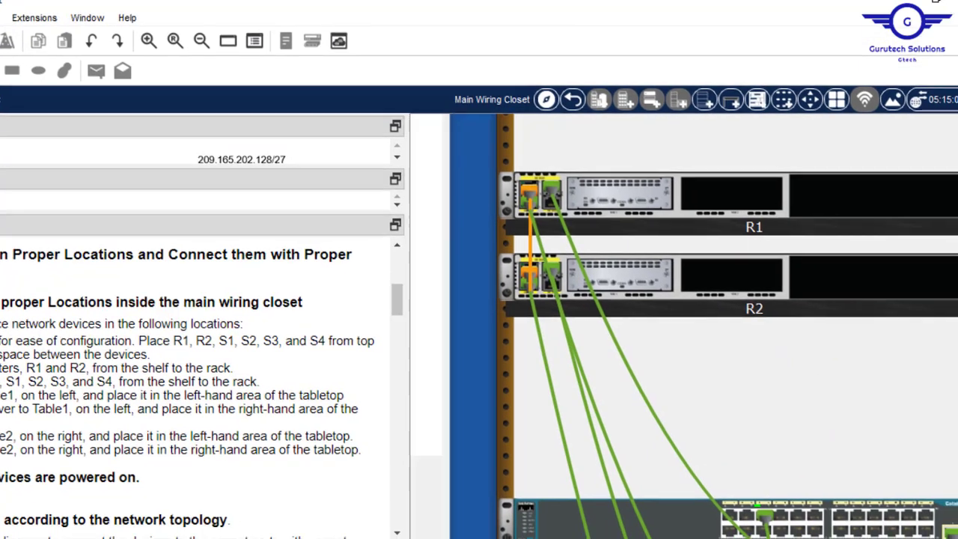
drag(950, 244, 950, 226)
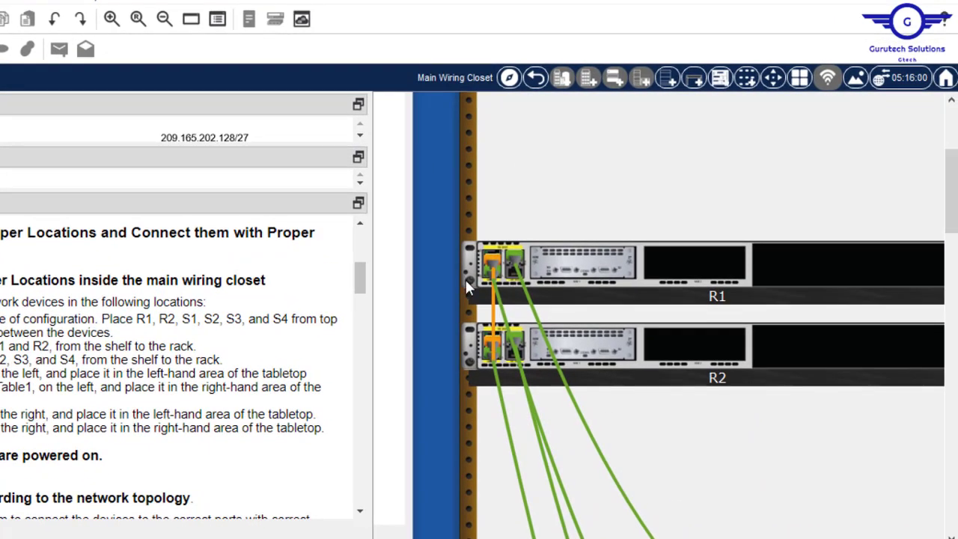
- Open R1's device options, zoom out twice, and try R1's configuration, dismissing the locked warning
right_click(604, 258)
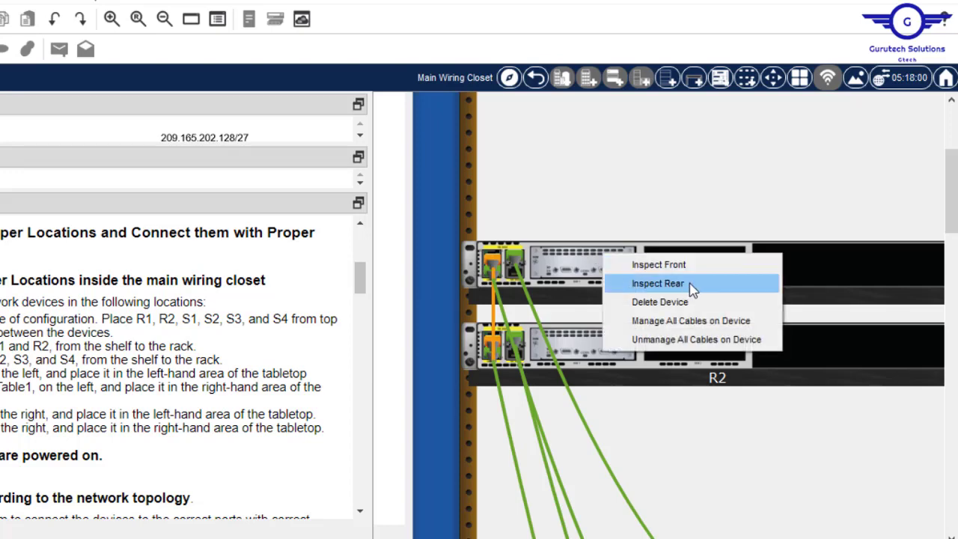
click(657, 282)
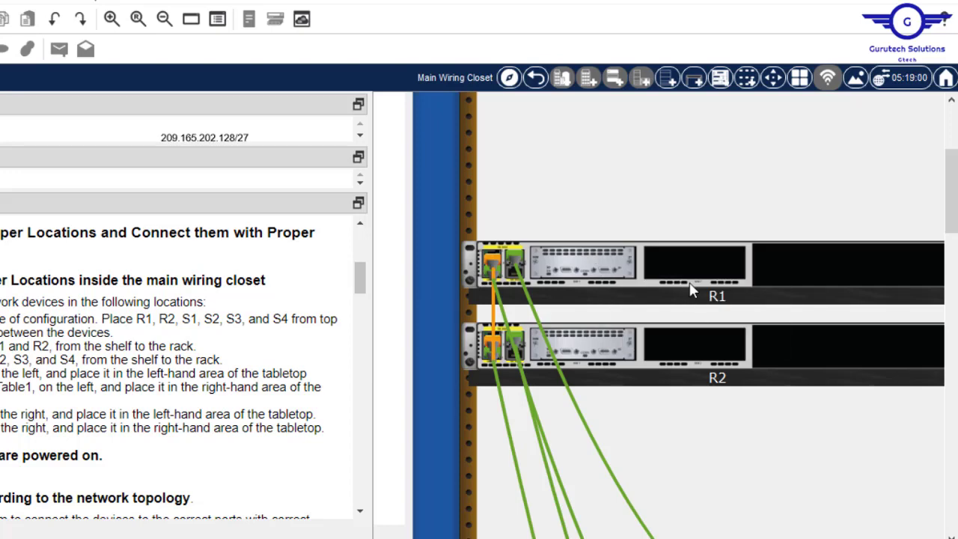
click(164, 22)
click(163, 22)
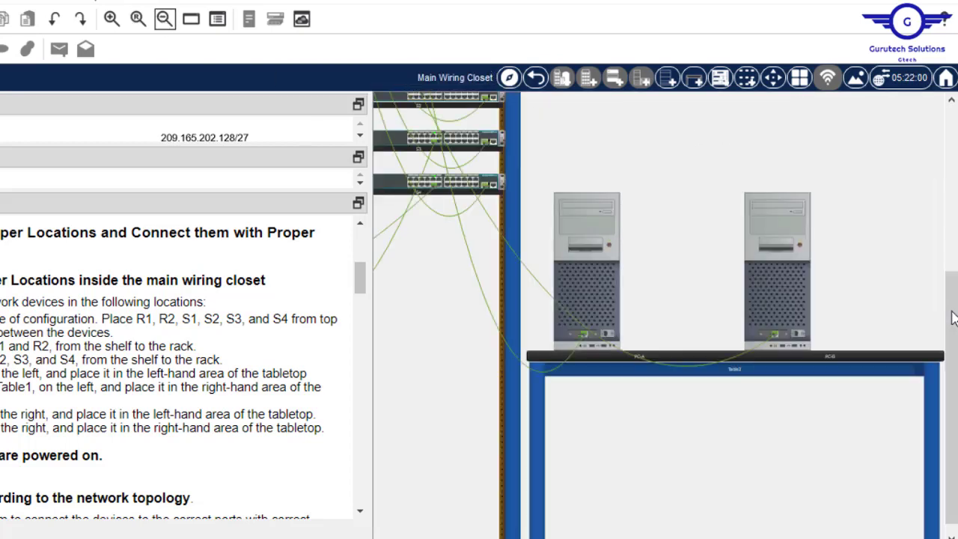
drag(952, 329, 950, 172)
drag(688, 538, 566, 538)
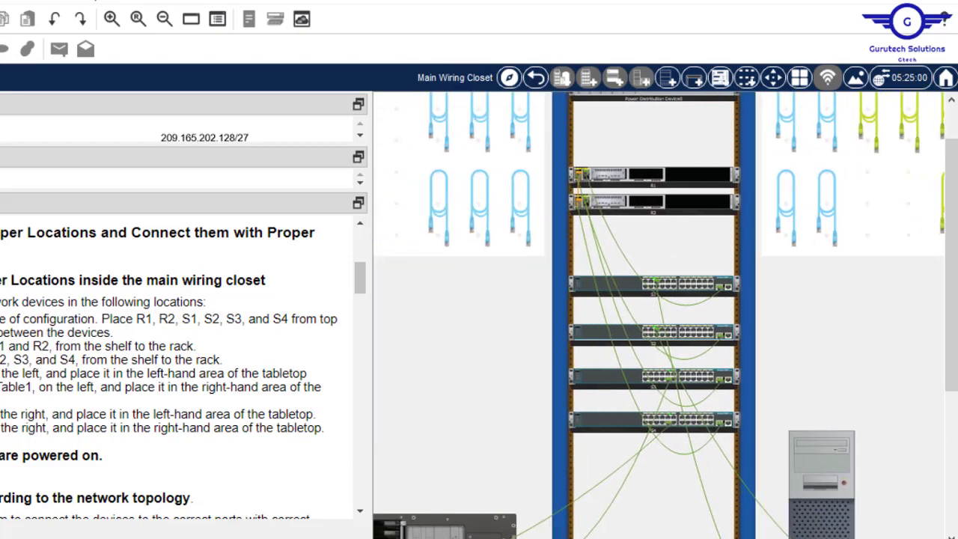
click(696, 189)
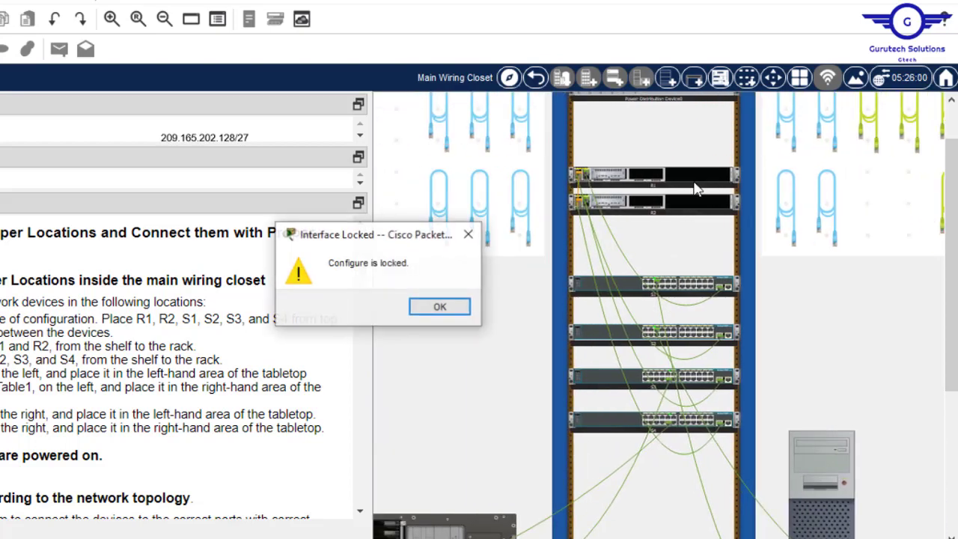
click(440, 308)
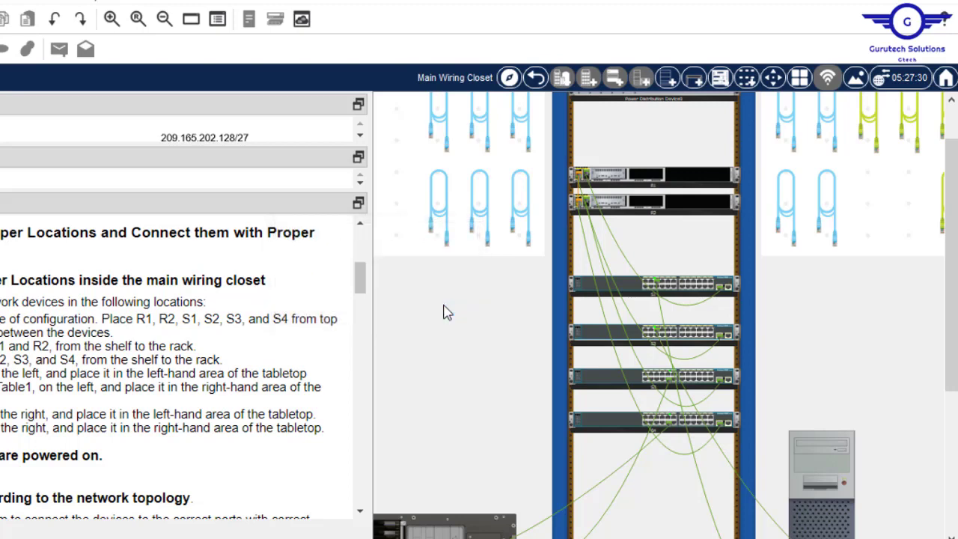
- Show R1's rear panel, zoom in, and narrow the instructions panel to enlarge the workspace
right_click(628, 186)
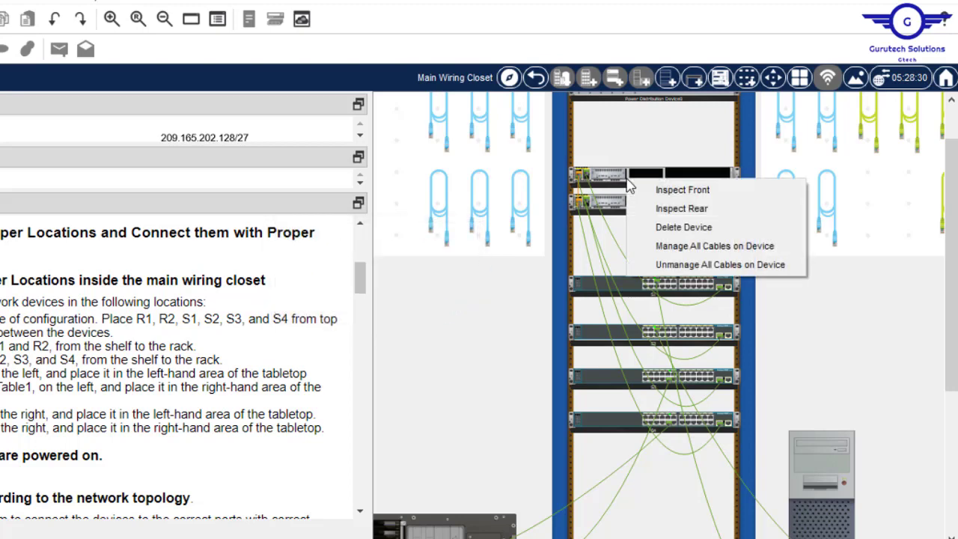
click(713, 212)
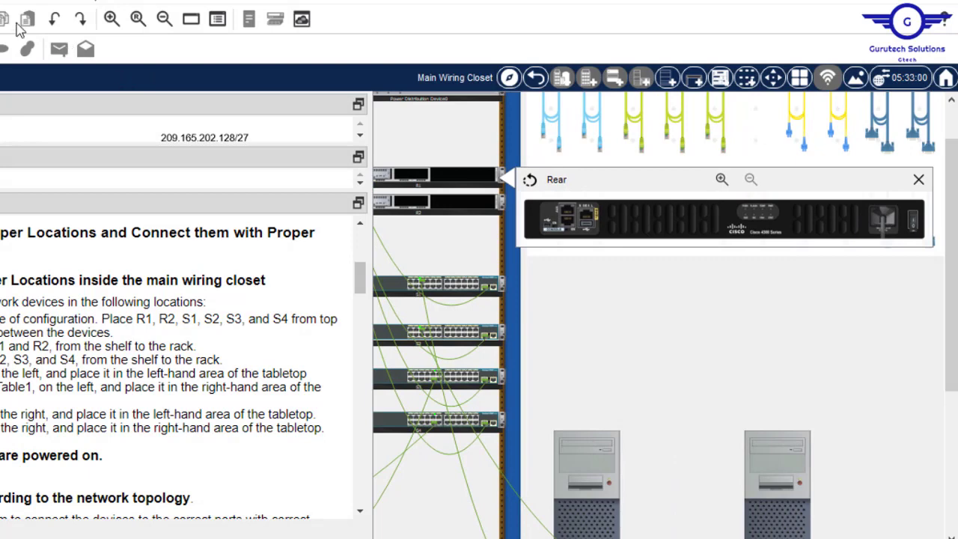
click(110, 19)
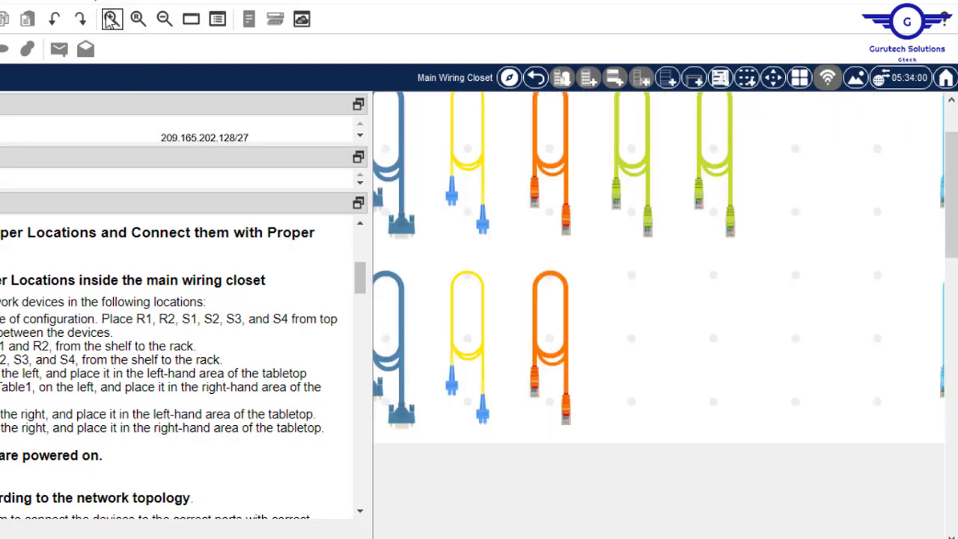
drag(557, 537, 782, 536)
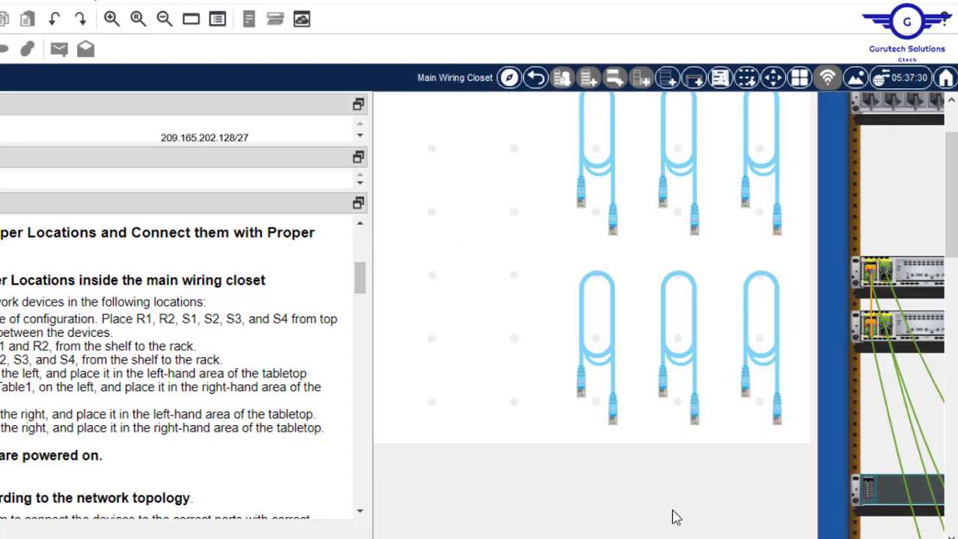
drag(673, 517, 722, 528)
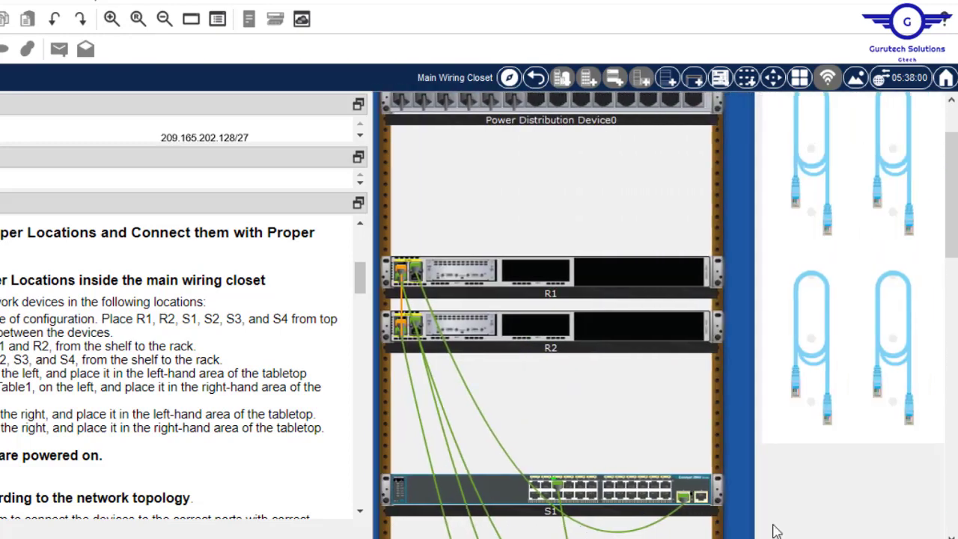
drag(774, 528, 776, 531)
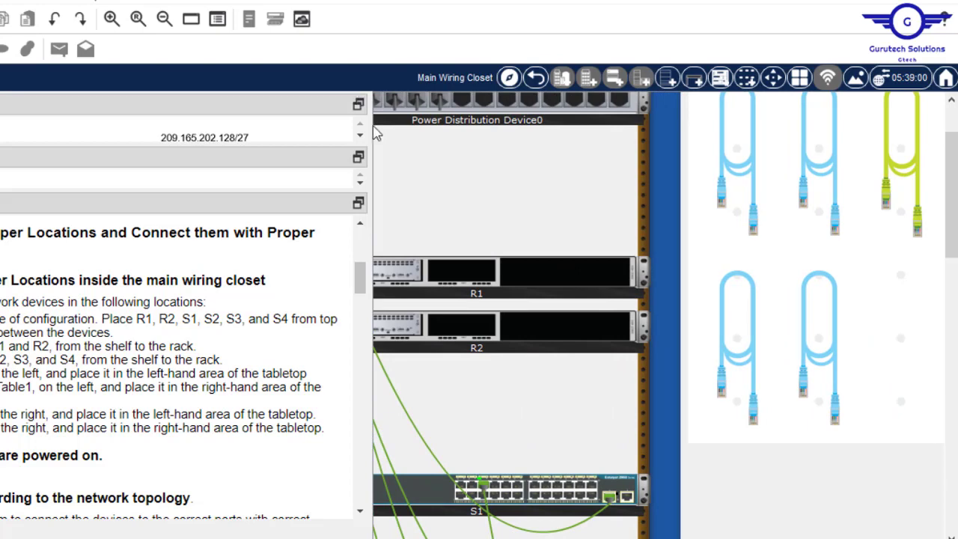
drag(372, 128, 64, 138)
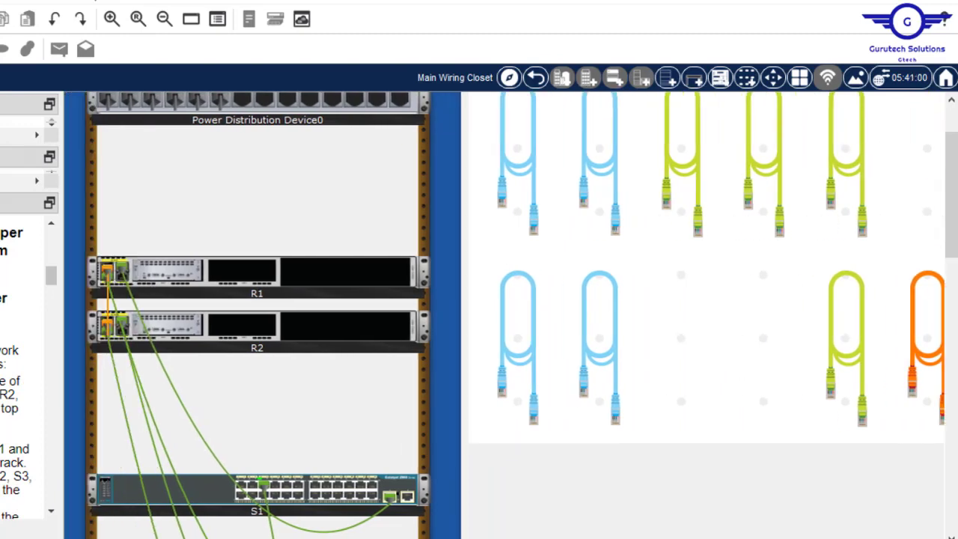
- Flip R1's rear power switch on, then inspect and close R2's rear panel
right_click(334, 284)
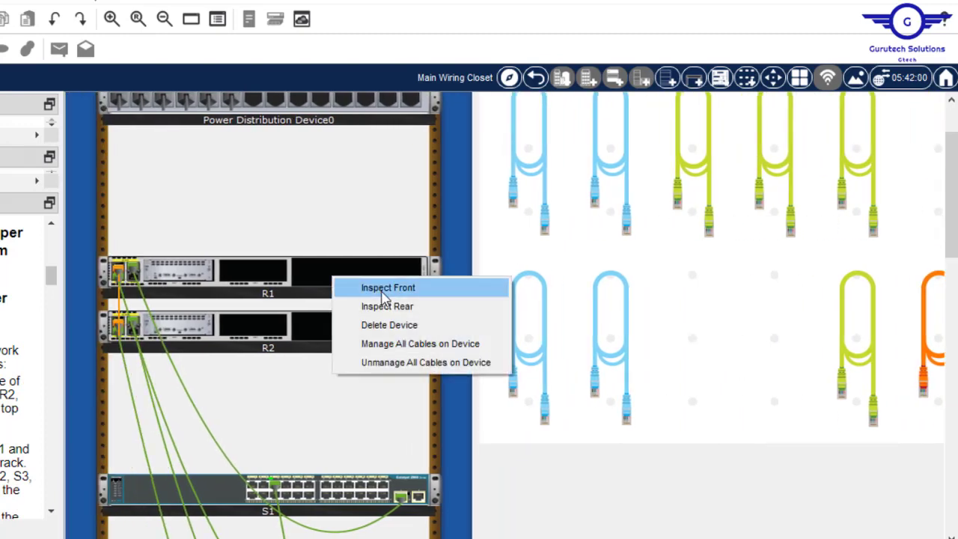
click(402, 306)
click(874, 351)
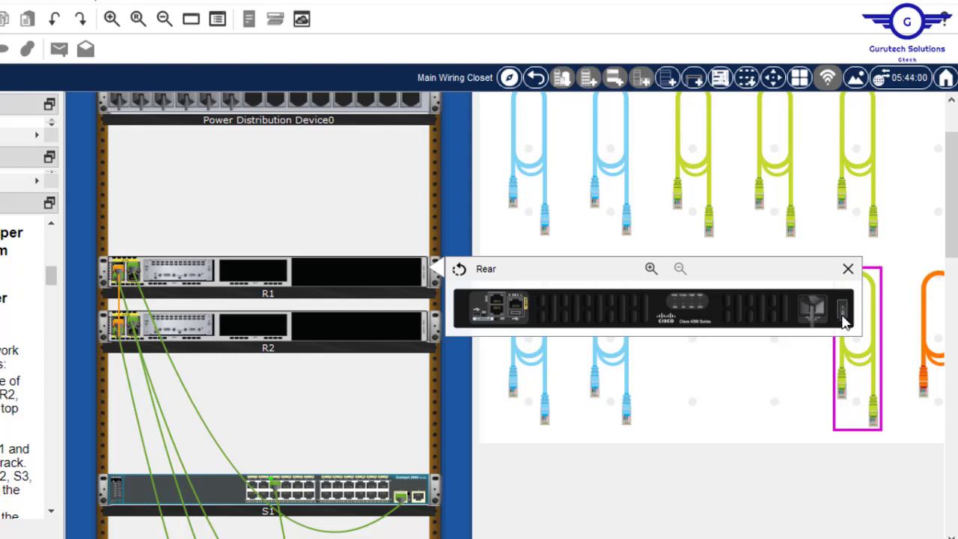
click(848, 269)
right_click(349, 342)
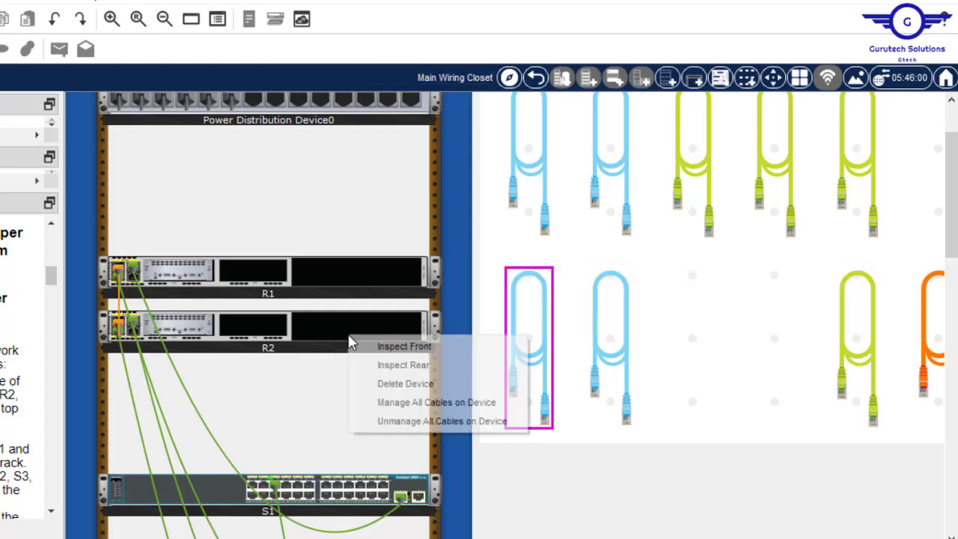
click(424, 367)
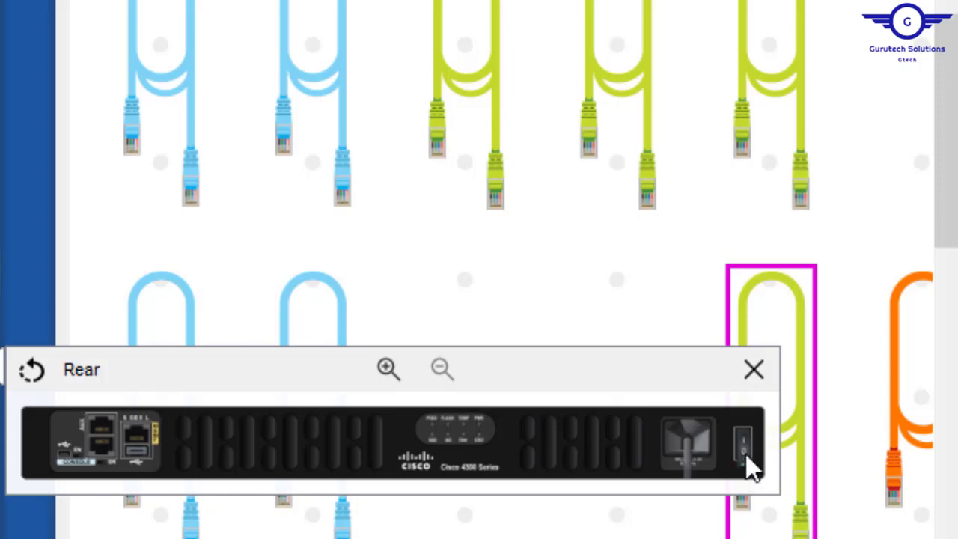
click(759, 368)
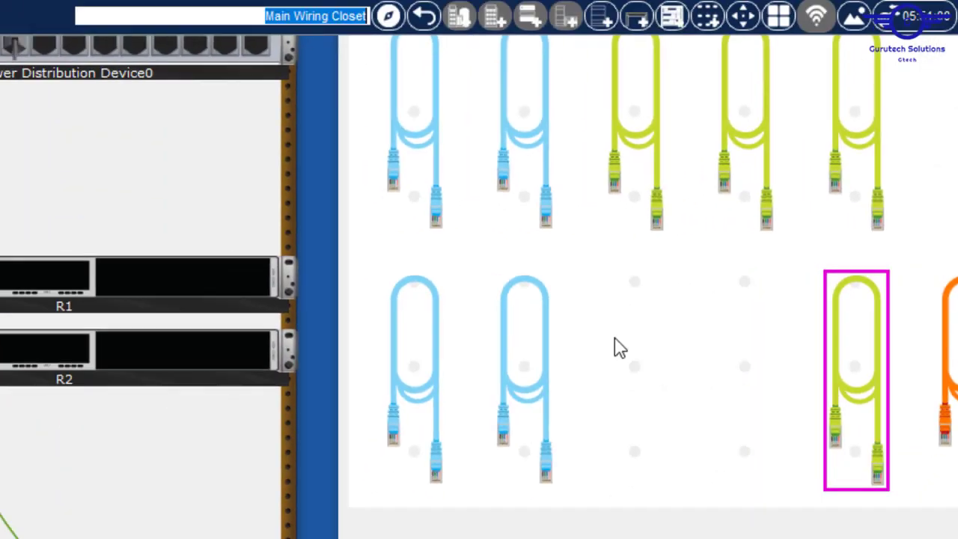
- Try configuring R2 and the third switch, dismissing each configure-locked warning, while zooming out
click(68, 352)
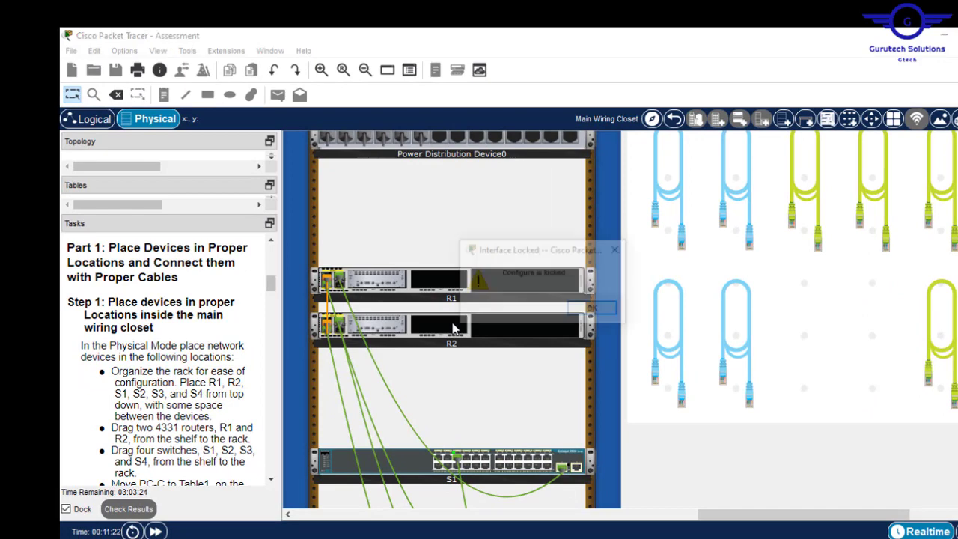
click(594, 310)
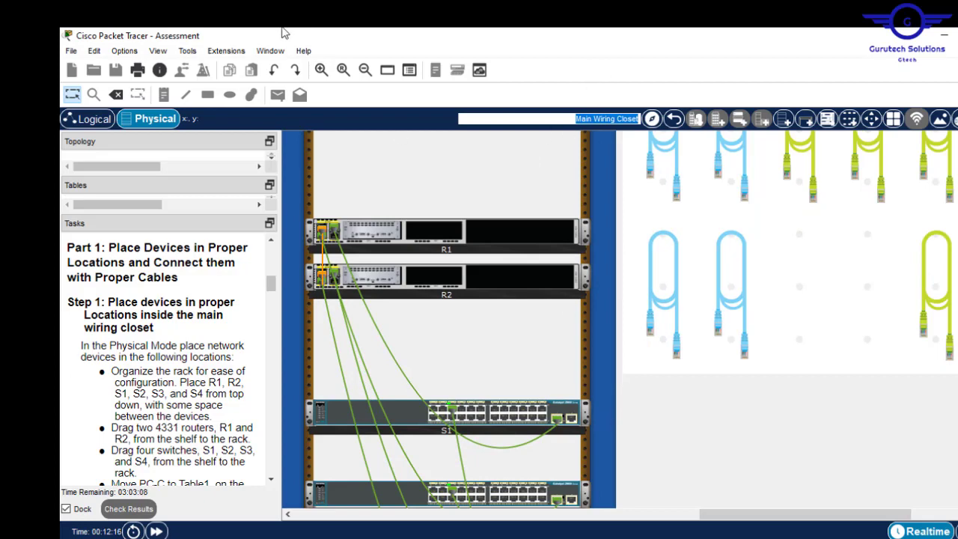
click(365, 73)
click(365, 72)
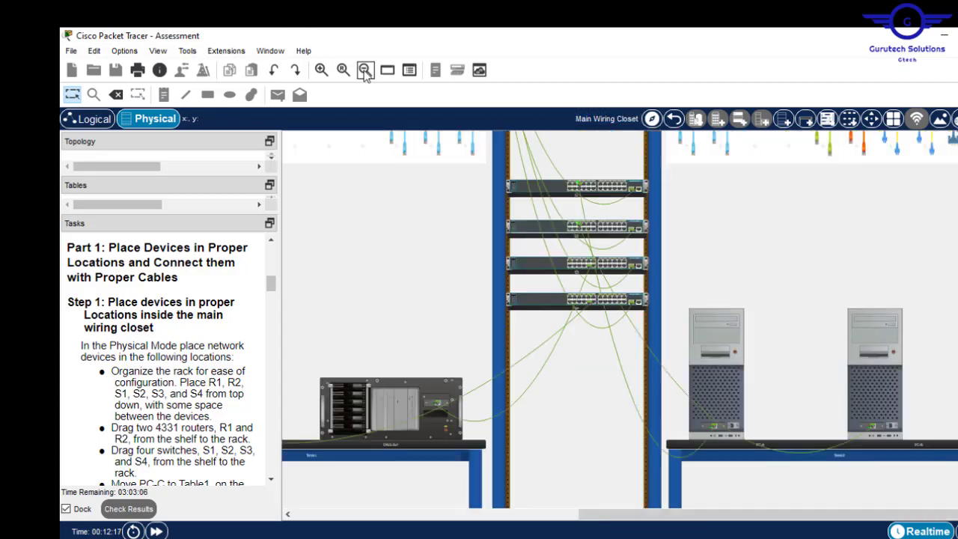
click(617, 269)
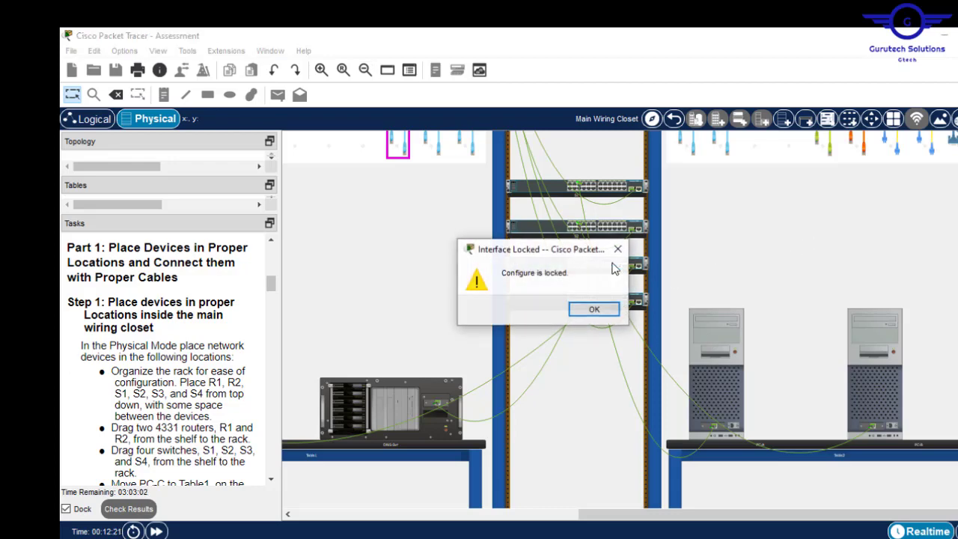
click(595, 310)
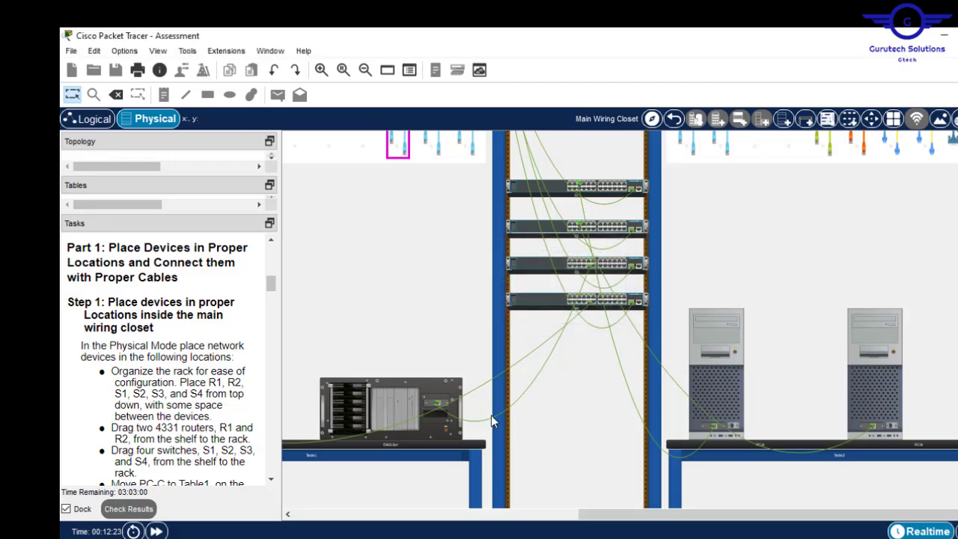
- Zoom out to the entire wiring closet and widen the Tasks panel to show Part 2's steps
drag(598, 520, 442, 526)
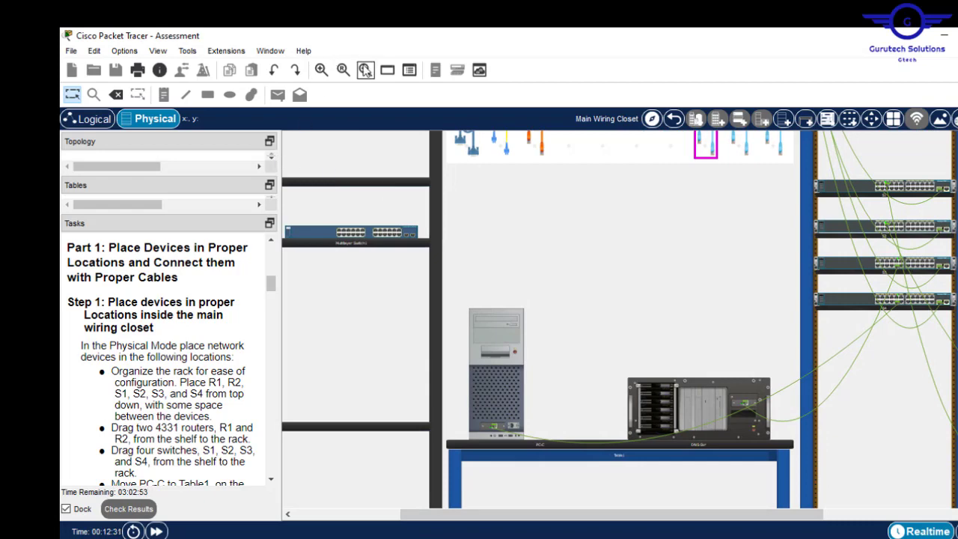
click(365, 70)
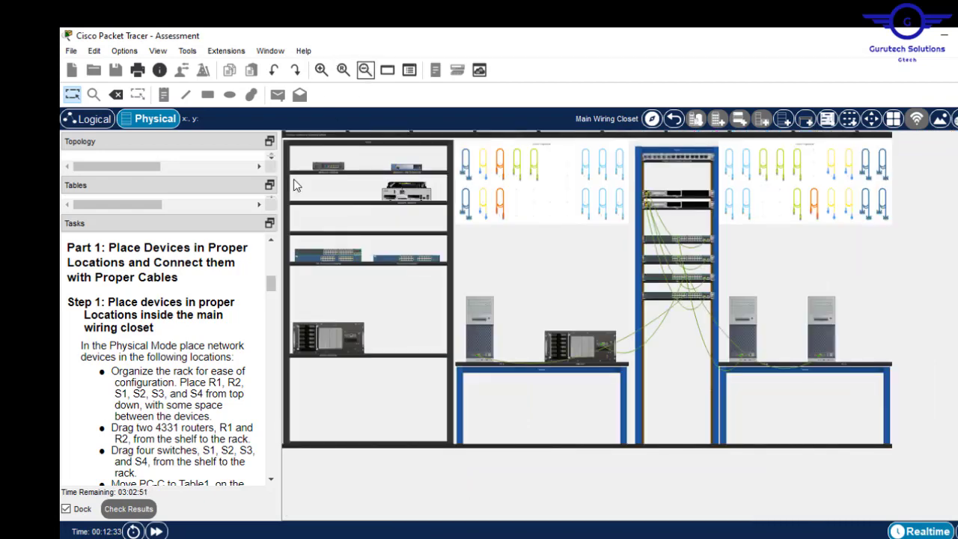
drag(284, 183, 606, 212)
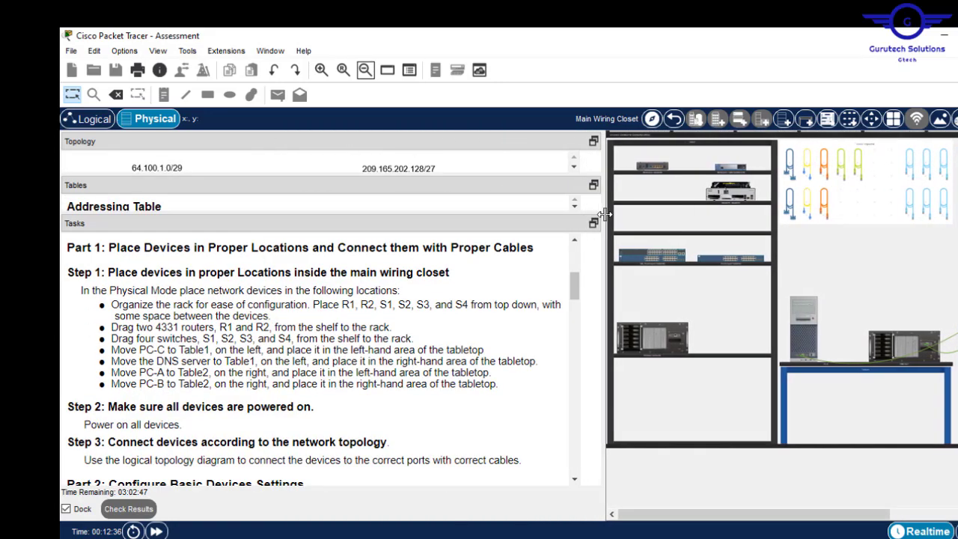
drag(597, 288, 599, 302)
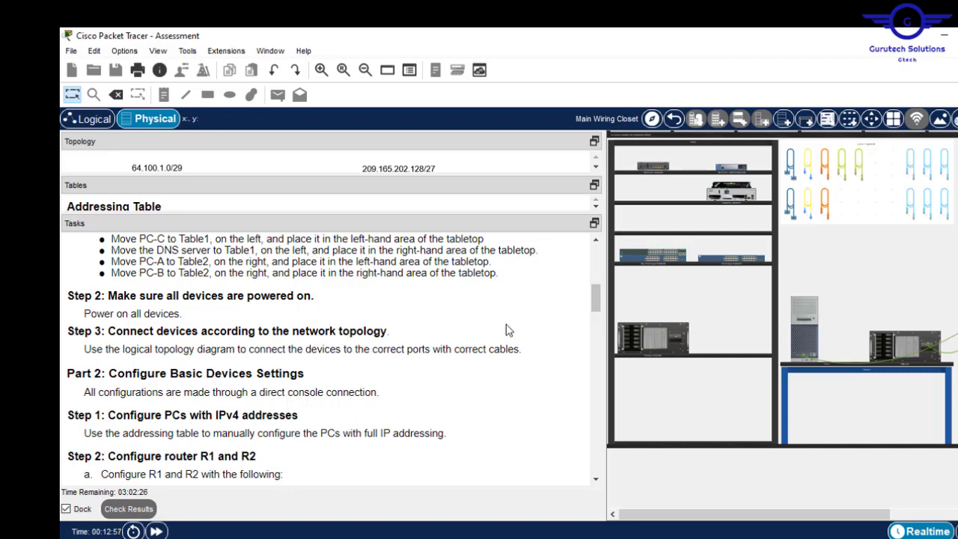
- Resize the panes to show the Addressing Table's R2–PC-C rows, then open PC-C
drag(594, 300, 595, 309)
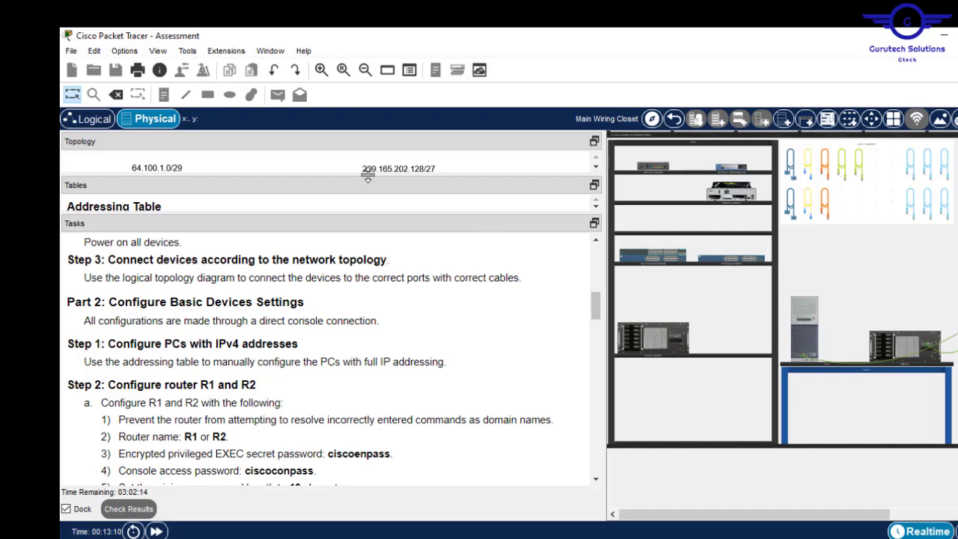
drag(367, 175, 406, 387)
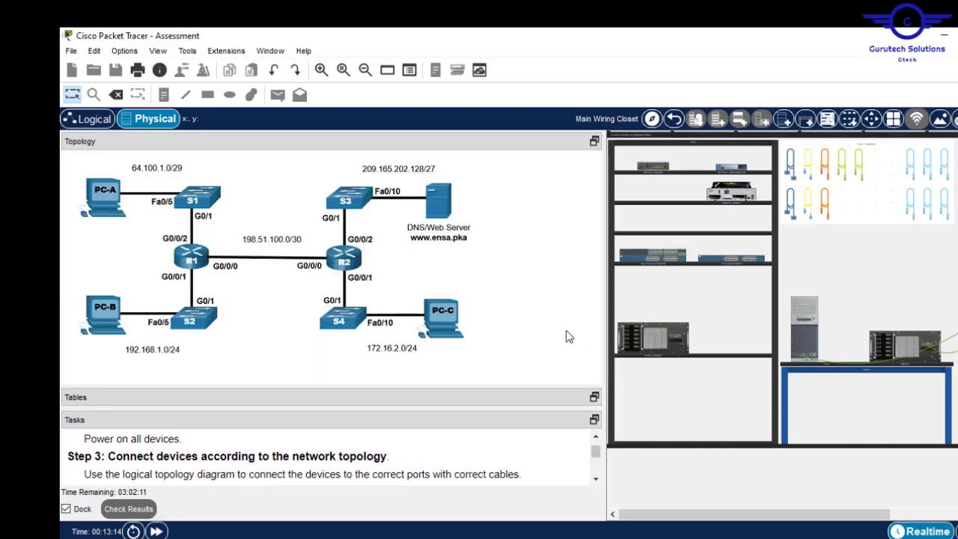
drag(469, 387, 476, 189)
drag(592, 258, 595, 307)
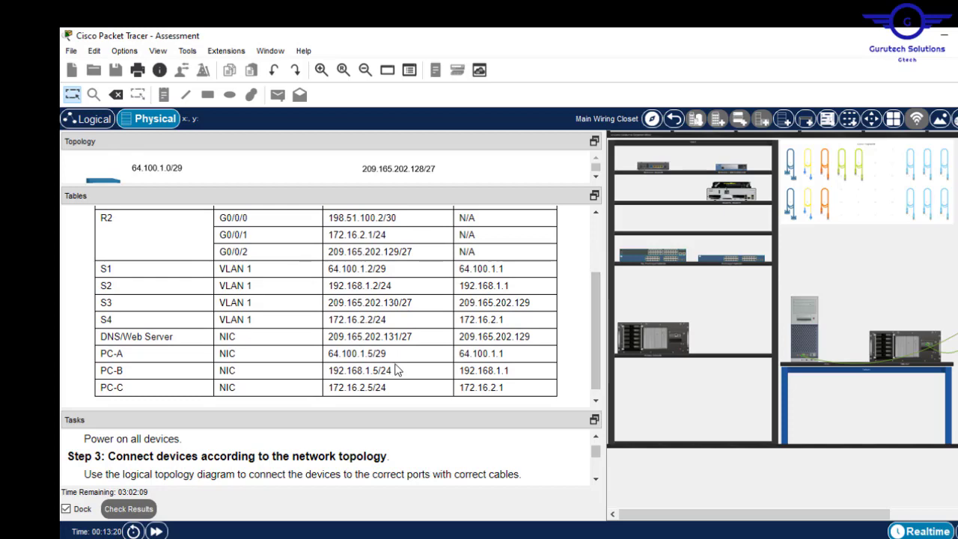
click(807, 318)
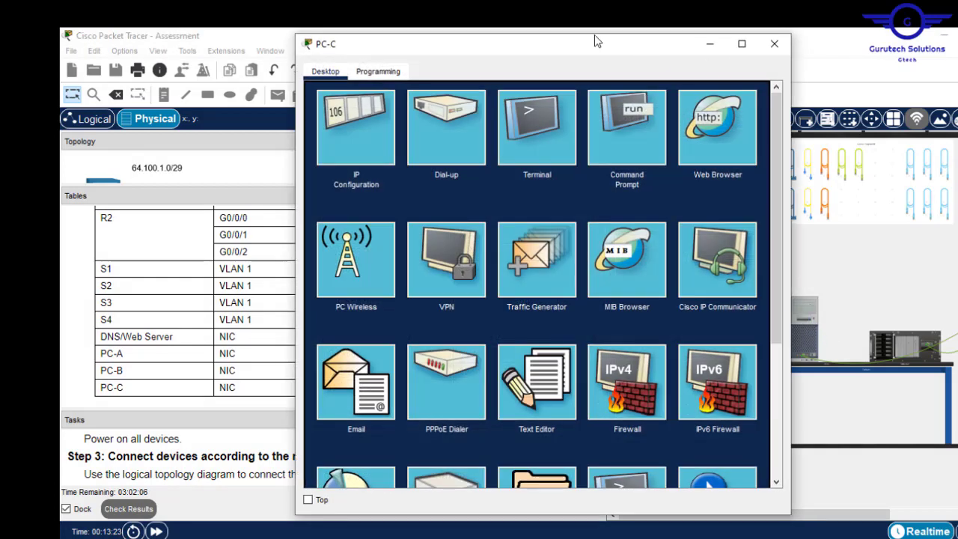
- Give PC-C static IPv4 address 172.16.2.5 with mask 255.255.255.0
drag(476, 50, 634, 96)
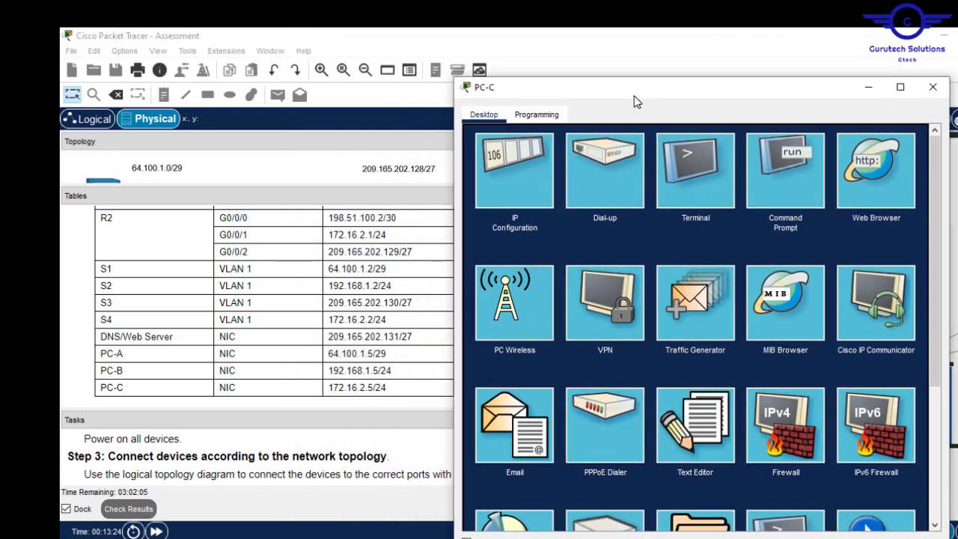
click(533, 180)
click(654, 212)
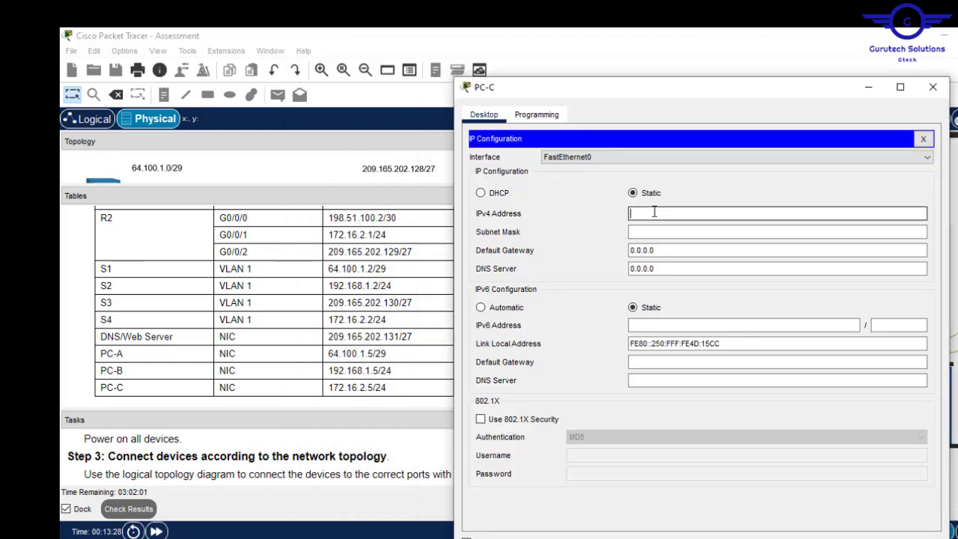
drag(659, 97, 776, 117)
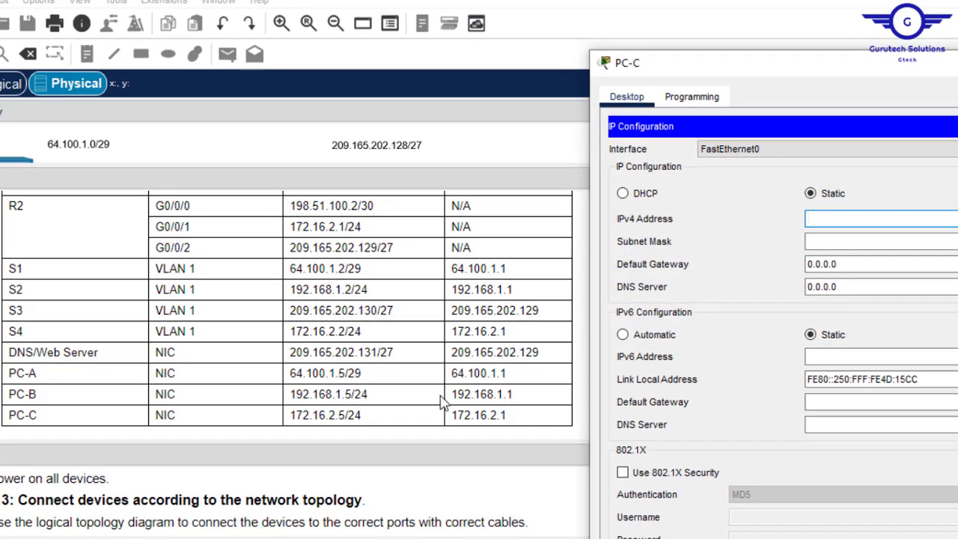
click(533, 422)
scroll(608, 307, up, 5)
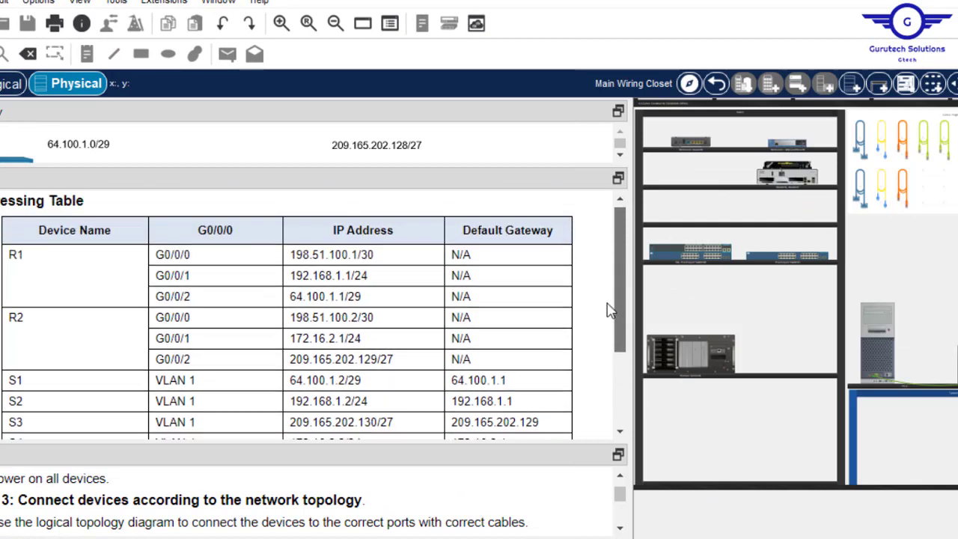
scroll(604, 374, down, 3)
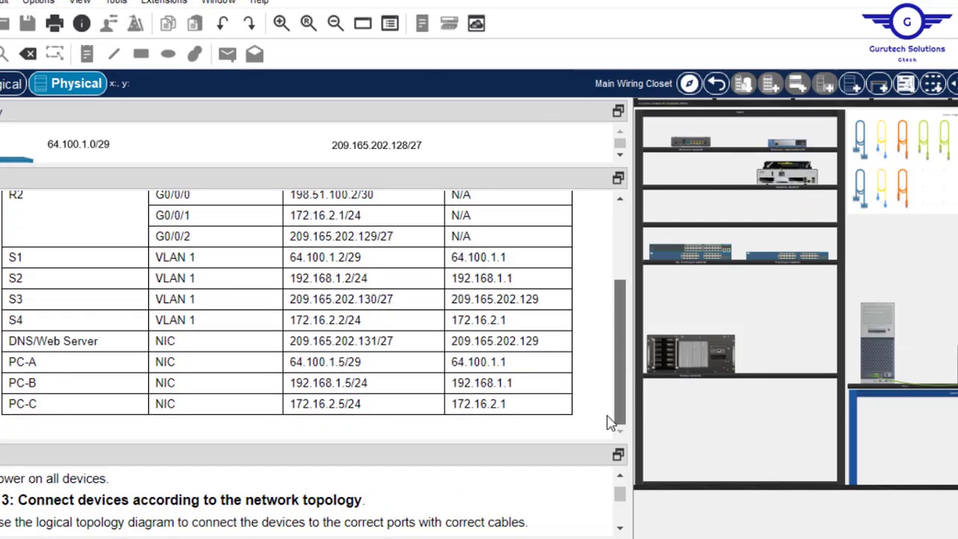
click(877, 324)
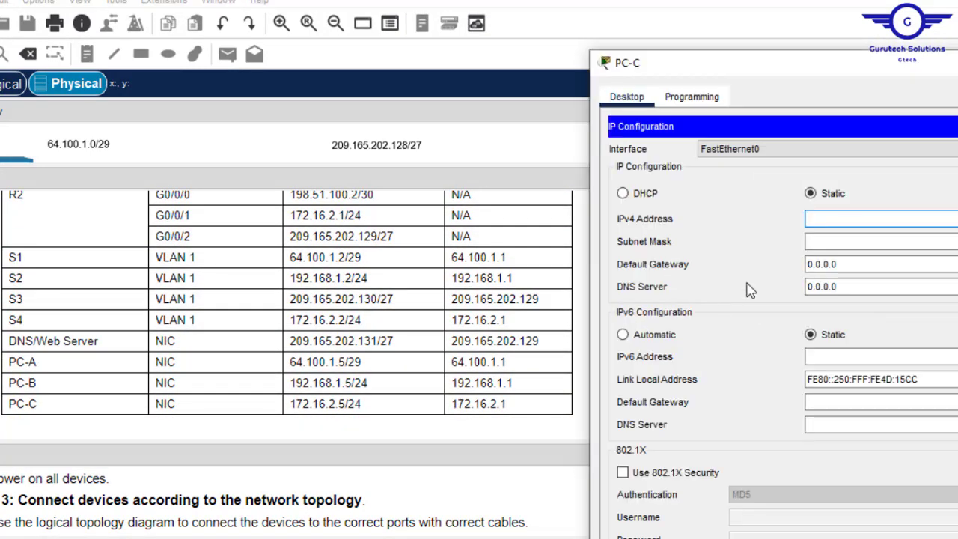
click(842, 221)
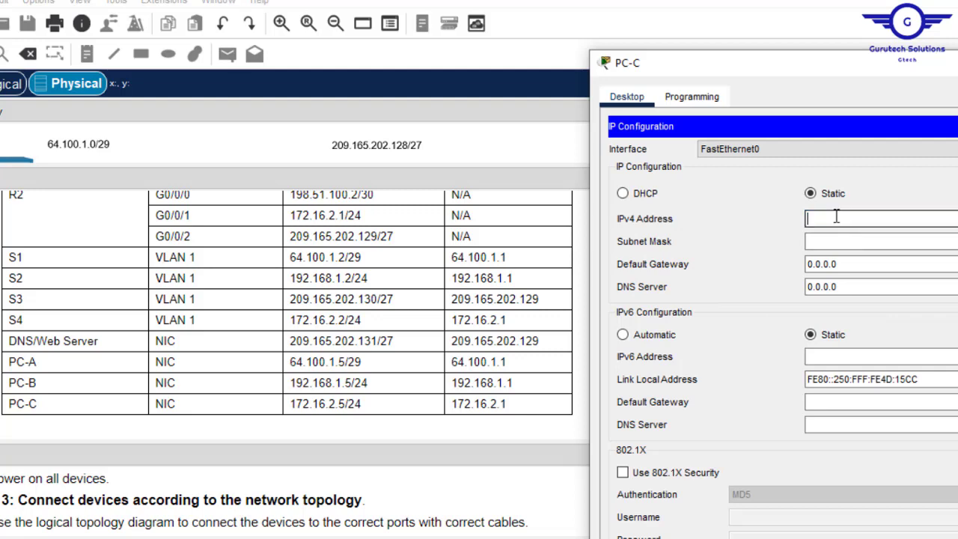
text(172.16.2.5)
click(849, 239)
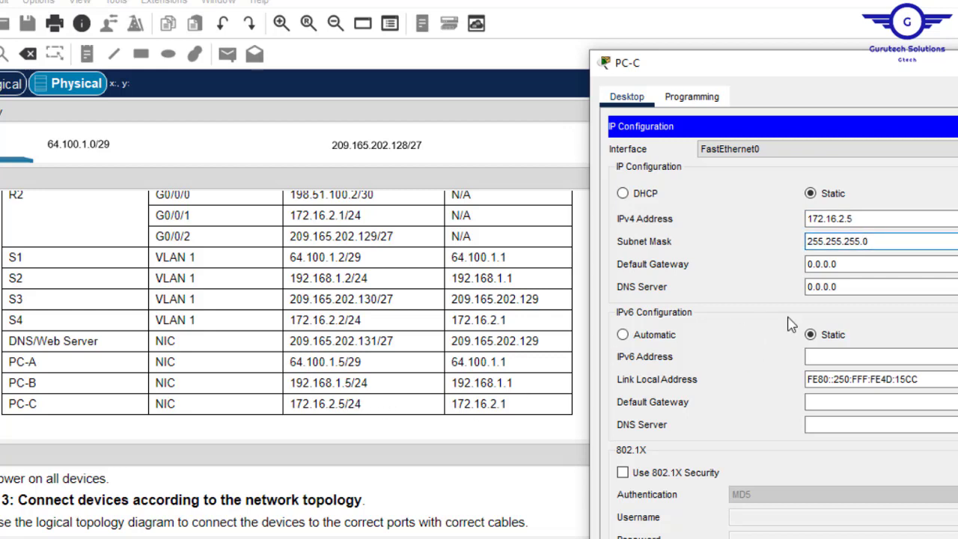
- Set PC-C's gateway to 172.16.2.1 and copy DNS 209.165.202.131 from the table
click(865, 264)
drag(838, 263, 709, 264)
text(172)
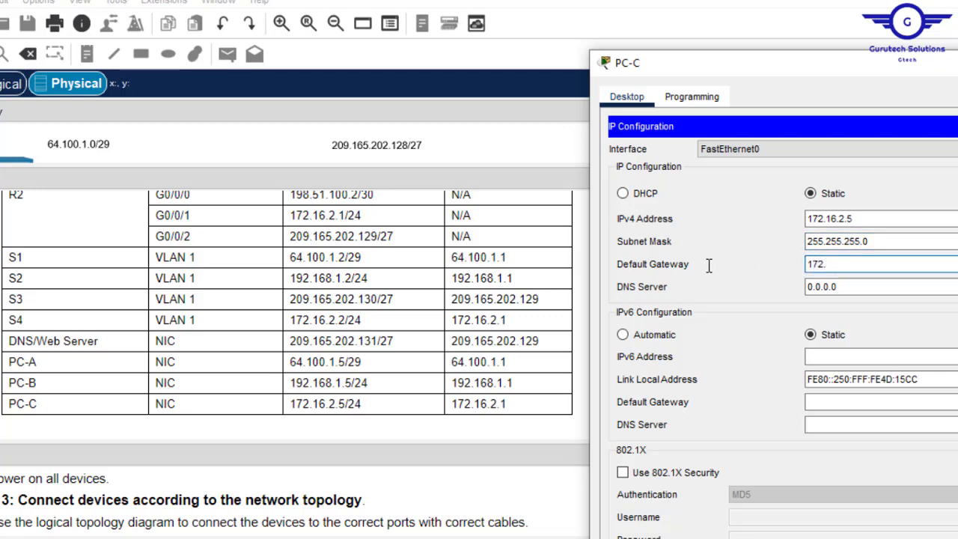
text(.16.2.1)
click(544, 351)
drag(538, 348, 445, 349)
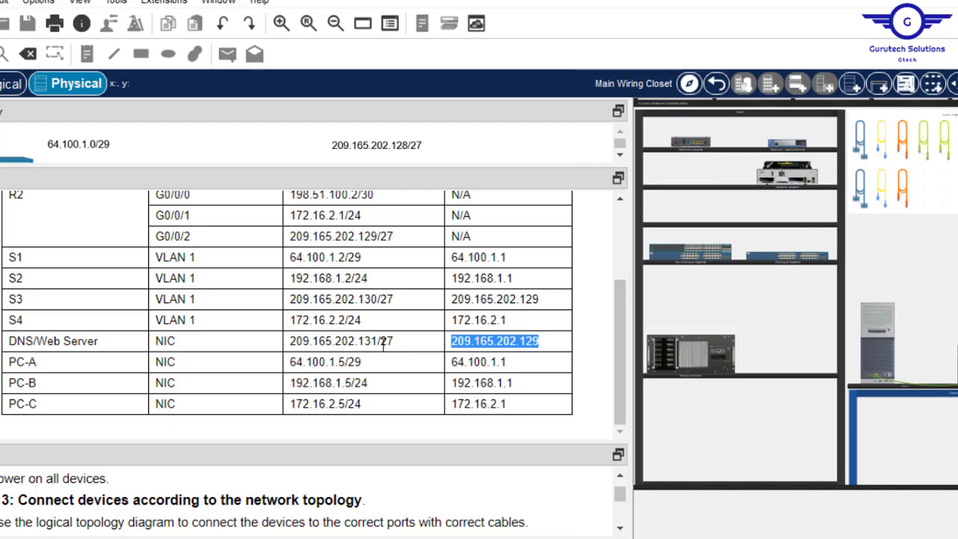
click(381, 343)
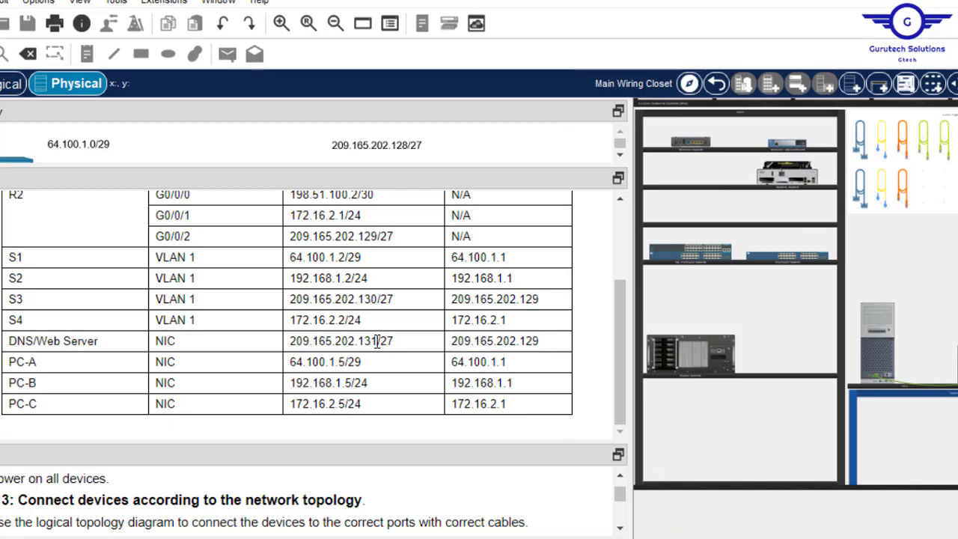
drag(377, 341, 290, 346)
key(ctrl+c)
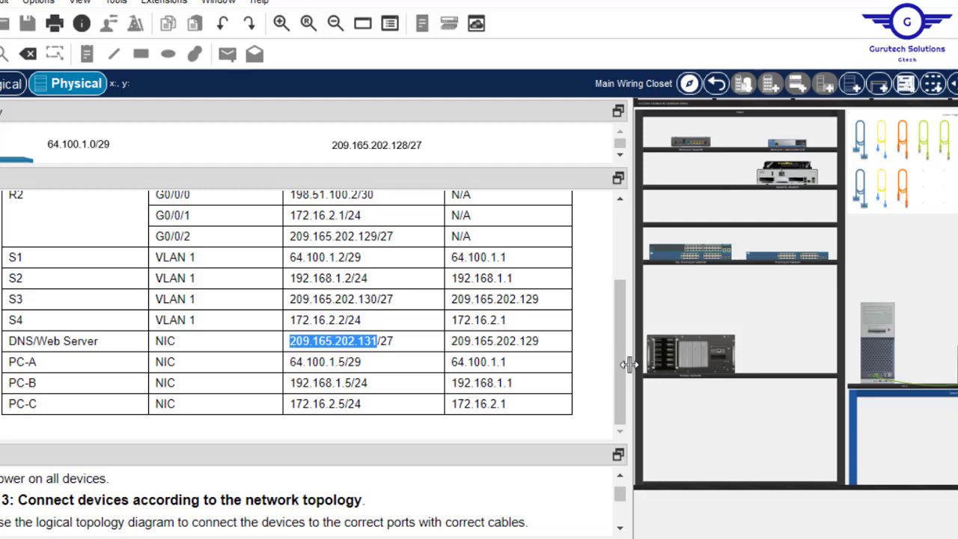
drag(623, 366, 627, 402)
- Paste 209.165.202.131 as PC-C's DNS server and close its settings
click(869, 352)
key(Tab)
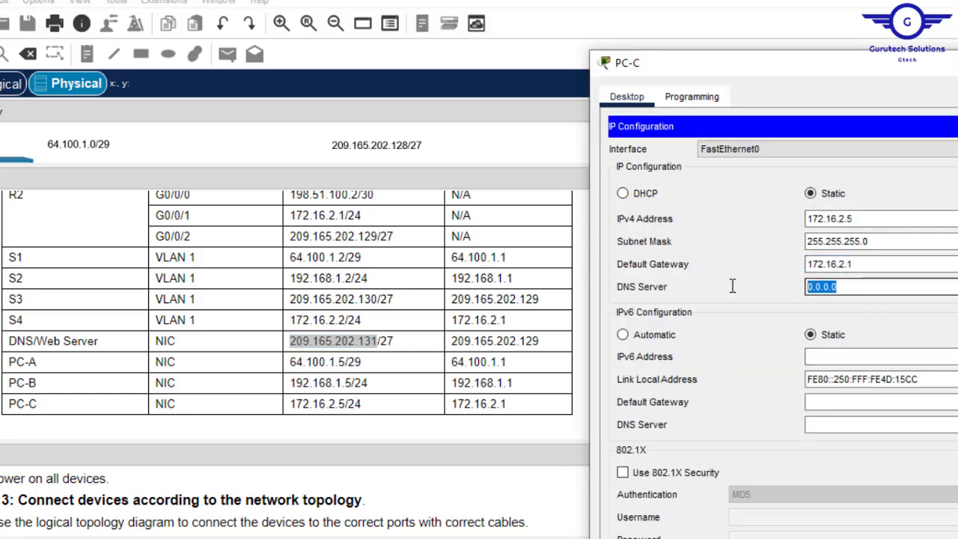
key(ctrl+v)
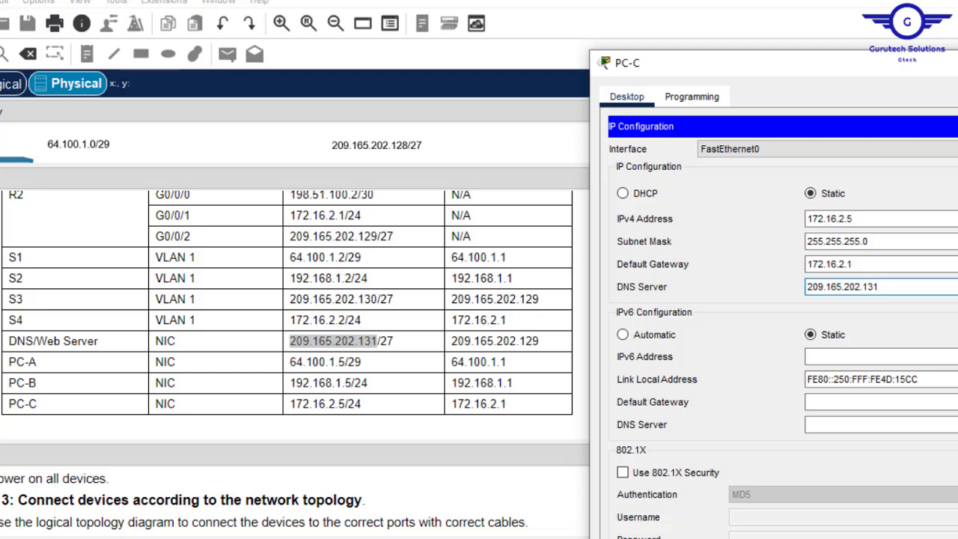
drag(956, 72, 923, 74)
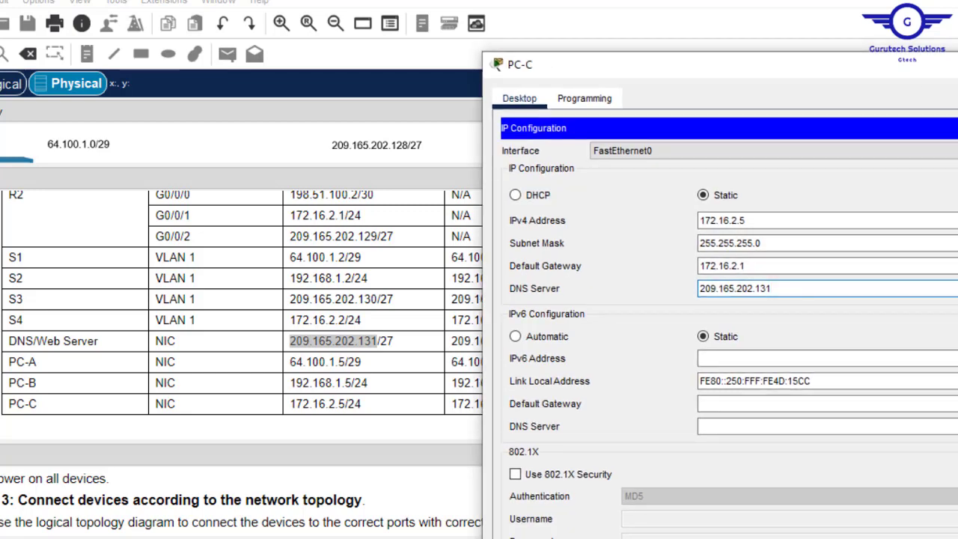
click(957, 64)
drag(703, 514, 830, 514)
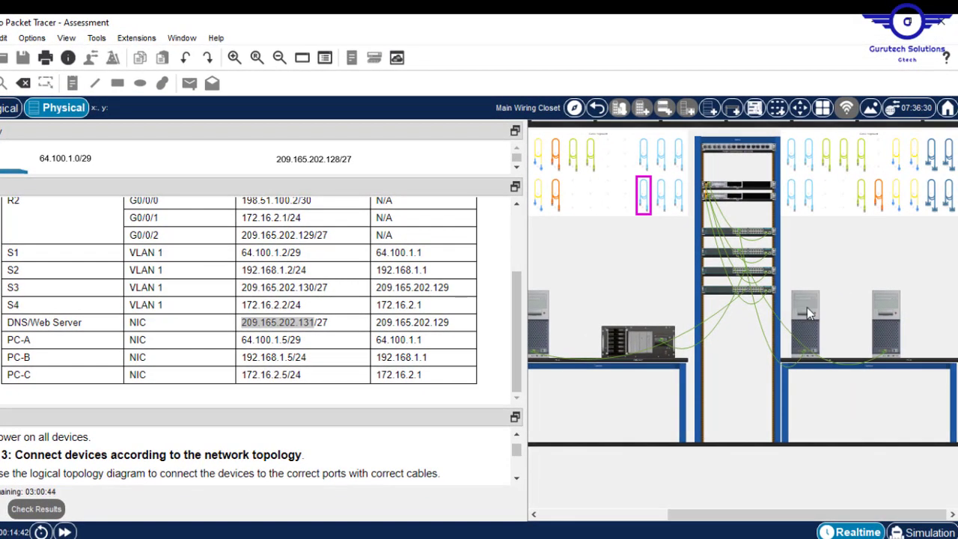
- Set PC-A's DNS server to 209.165.202.131
click(797, 313)
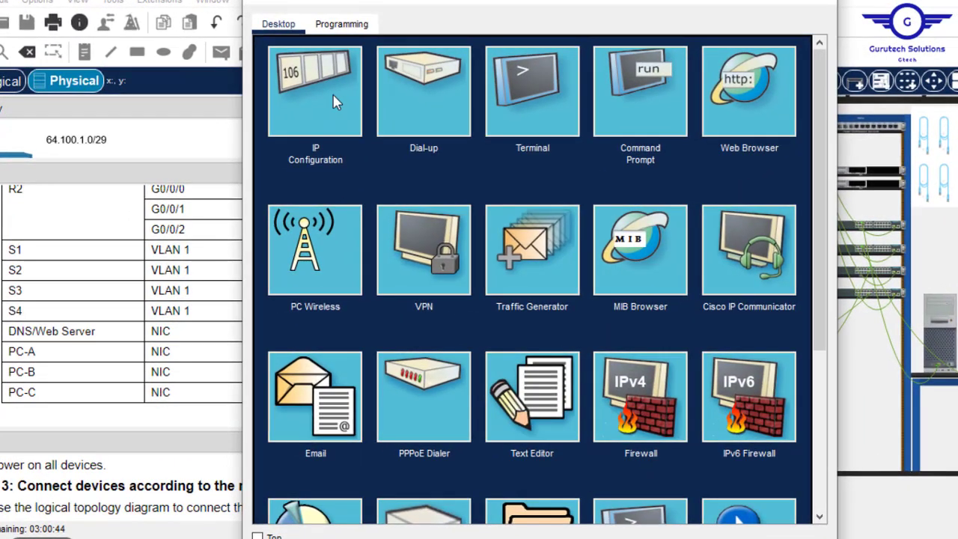
click(334, 102)
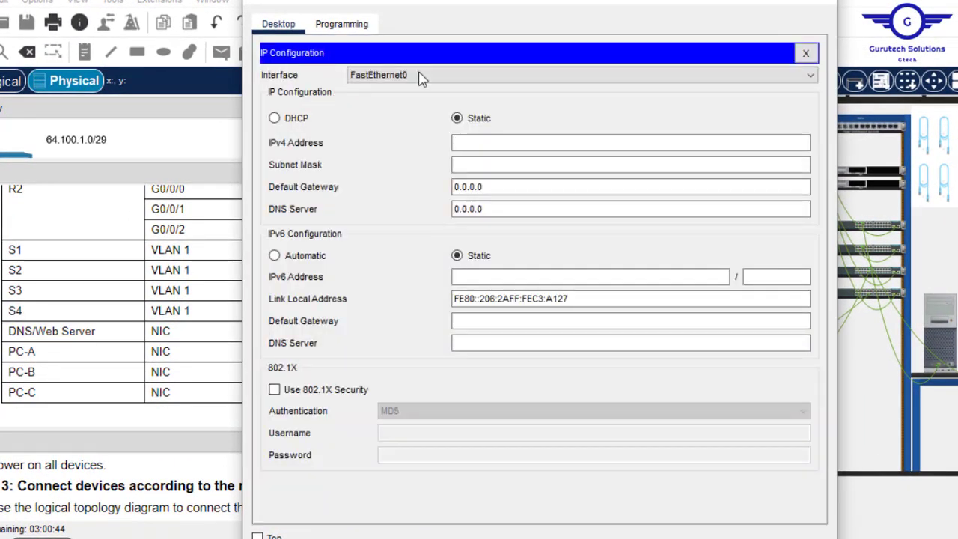
drag(494, 208, 401, 215)
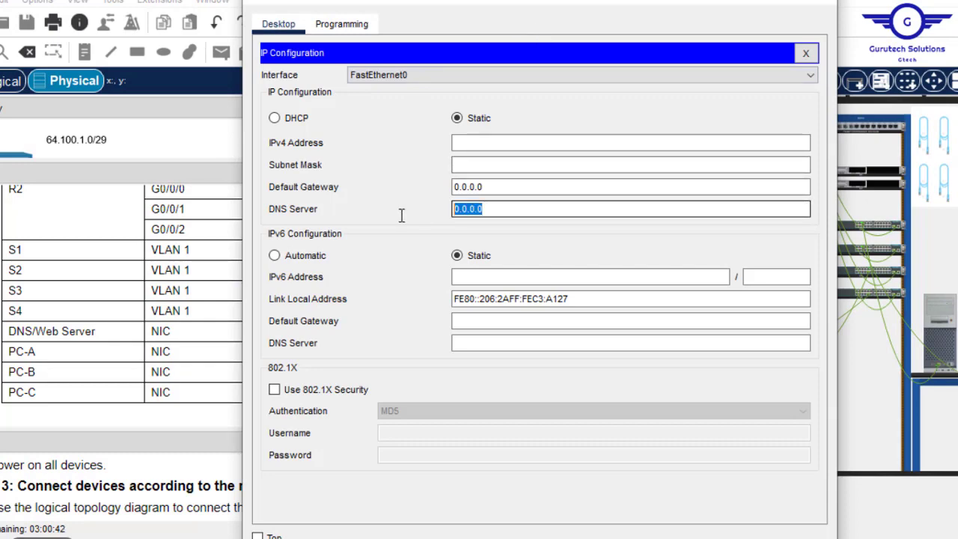
text(209.165.202.131)
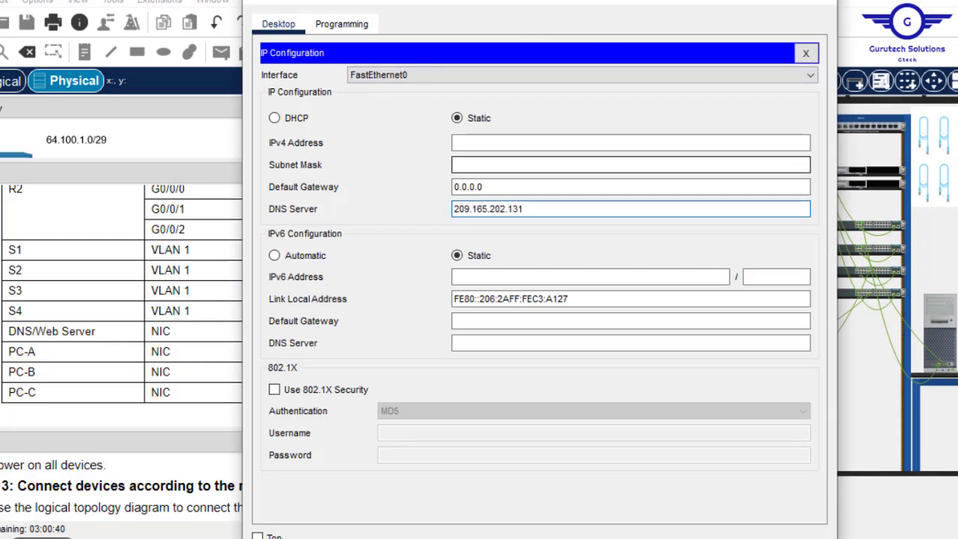
- Give PC-A address 64.100.1.5 with subnet mask 255.255.255.248
drag(612, 5, 833, 66)
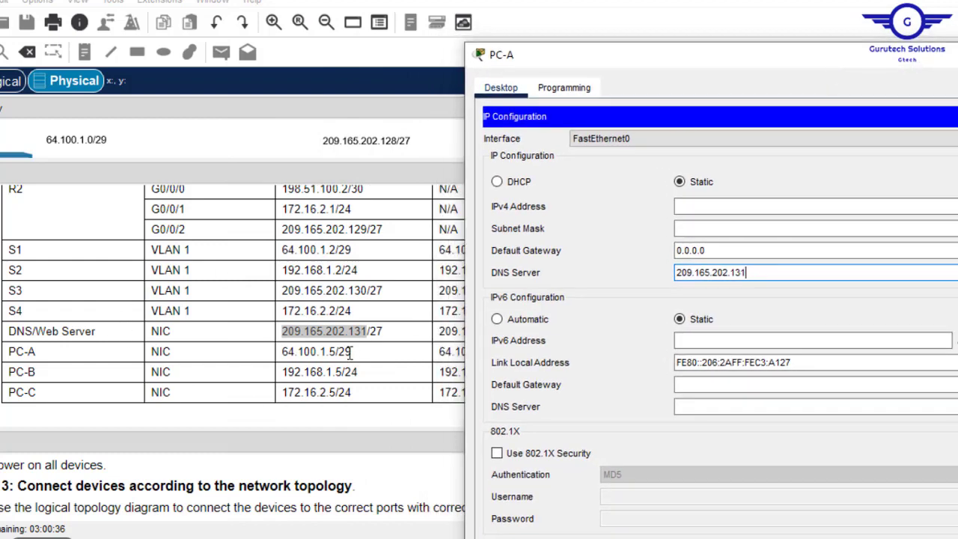
drag(336, 352, 269, 352)
key(ctrl+c)
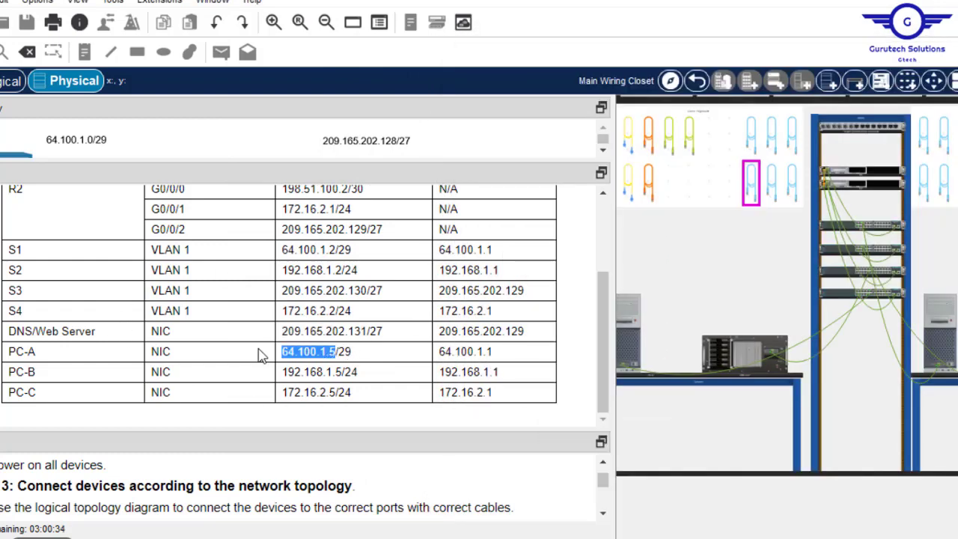
click(947, 330)
click(737, 209)
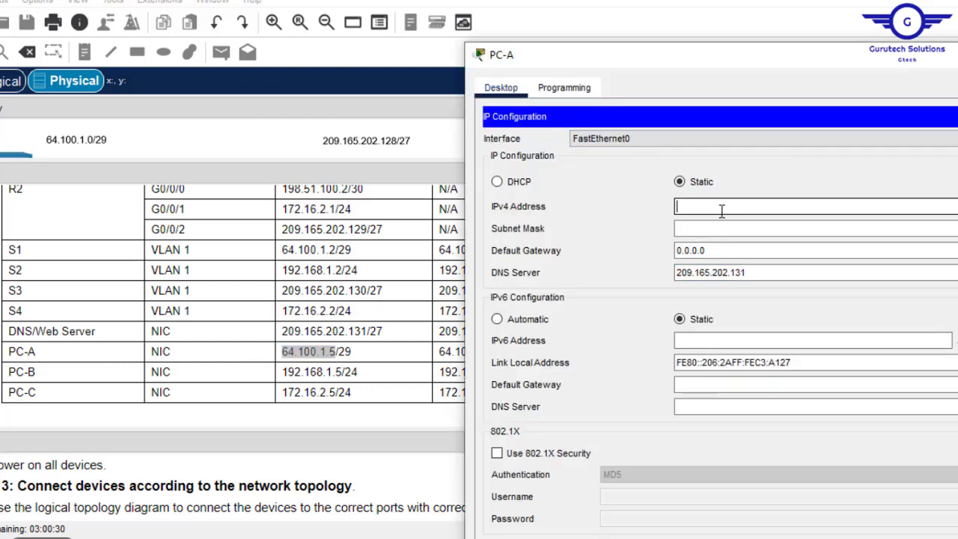
key(ctrl+v)
click(748, 209)
key(BackSpace)
key(BackSpace)
key(BackSpace)
key(BackSpace)
key(BackSpace)
key(BackSpace)
key(BackSpace)
key(BackSpace)
click(702, 228)
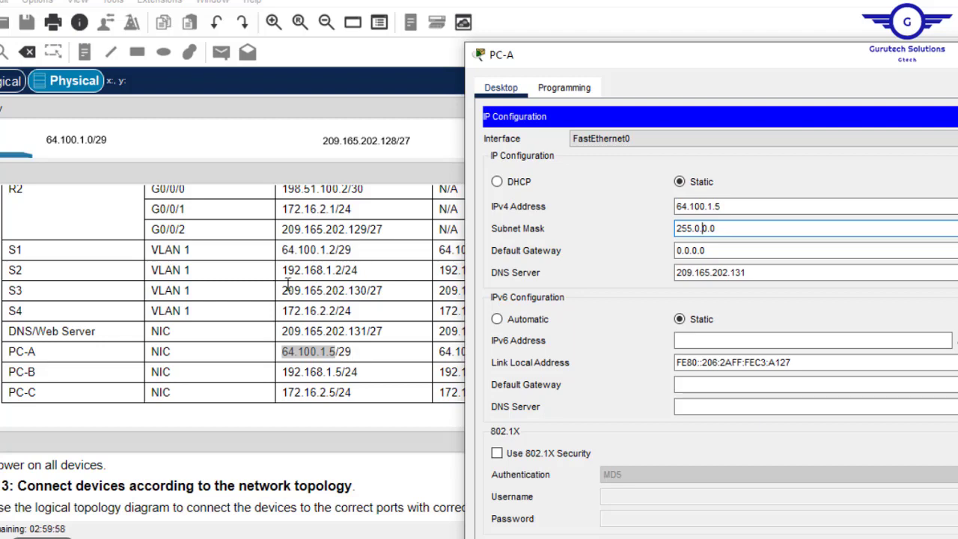
key(BackSpace)
key(BackSpace)
text(255.255.248)
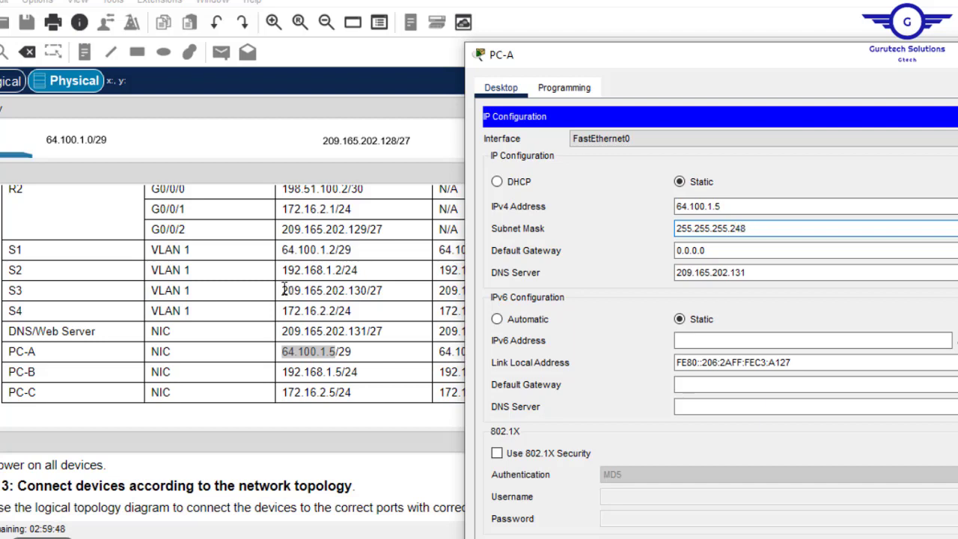
- Paste gateway 64.100.1.1 into PC-A, close its settings and open PC-B
click(421, 360)
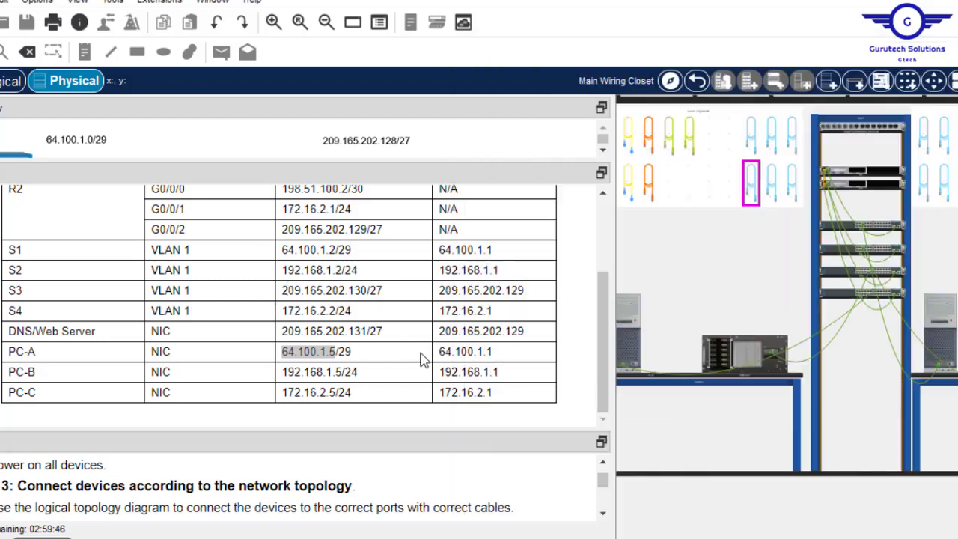
click(493, 349)
drag(498, 350, 443, 351)
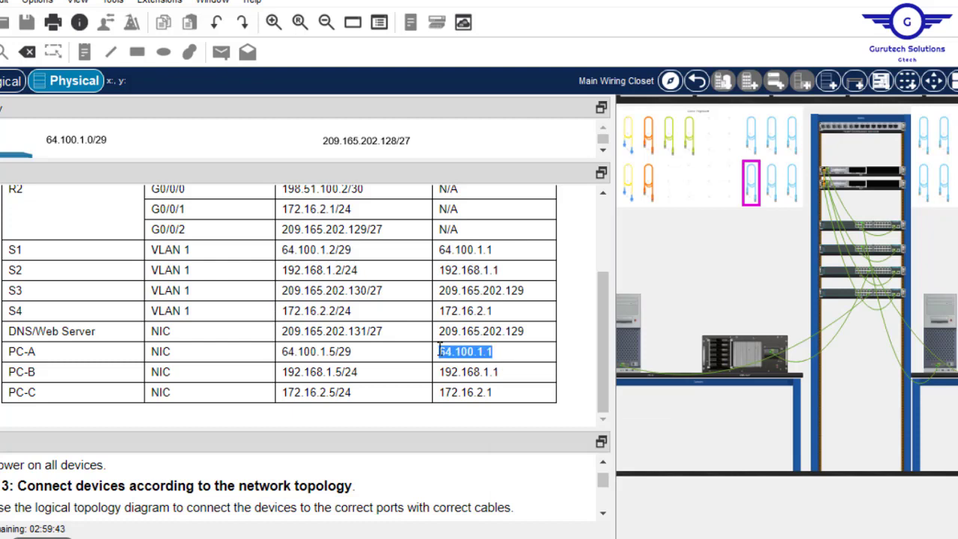
click(952, 340)
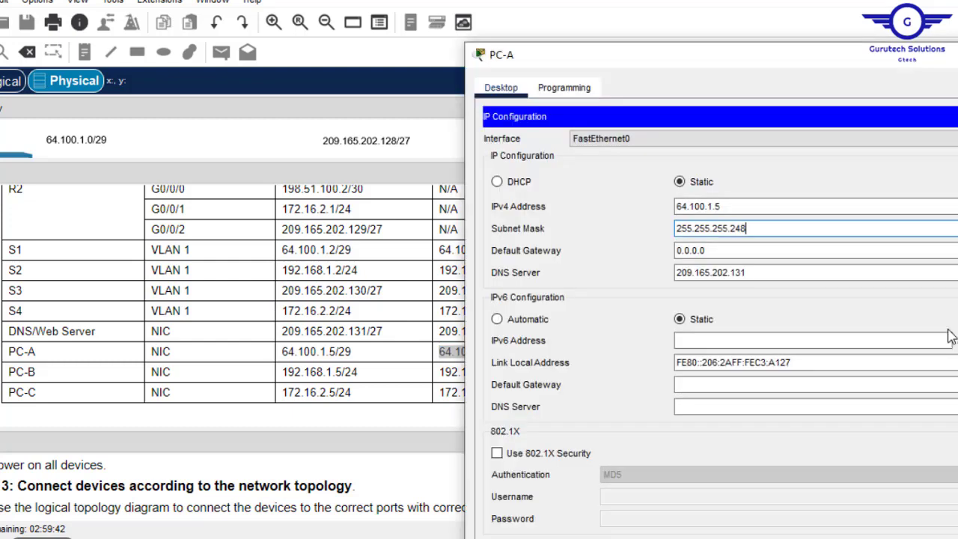
drag(718, 248, 598, 241)
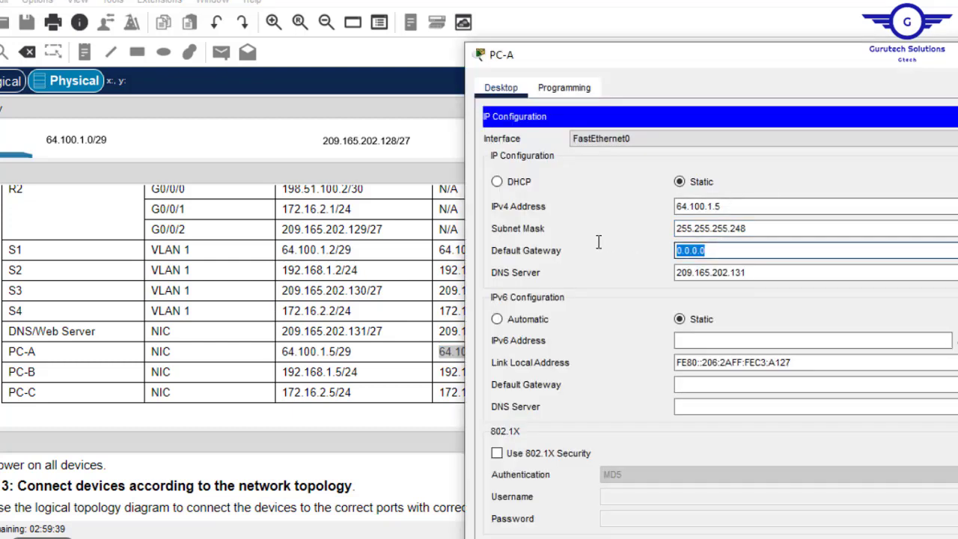
text(64.100.1.1)
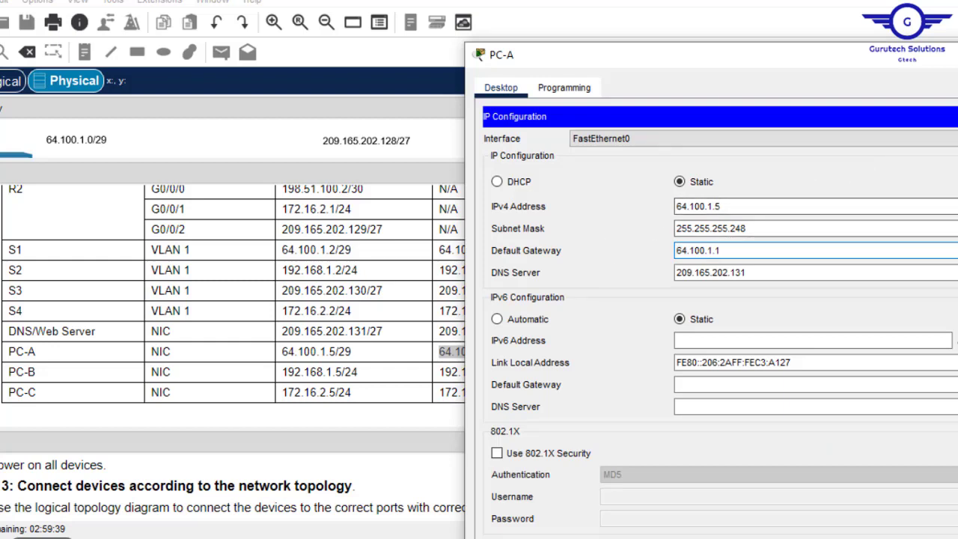
drag(747, 274, 667, 268)
key(ctrl+c)
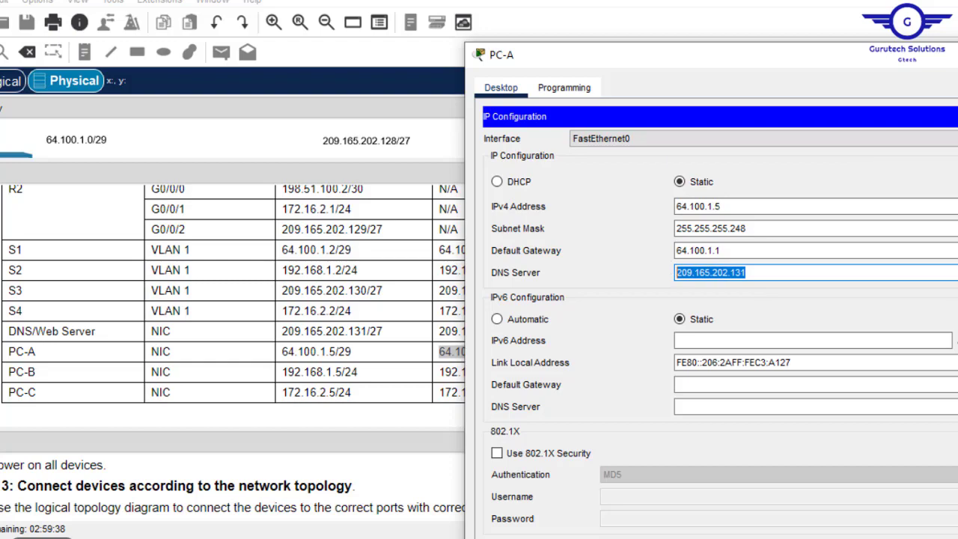
key(alt+F4)
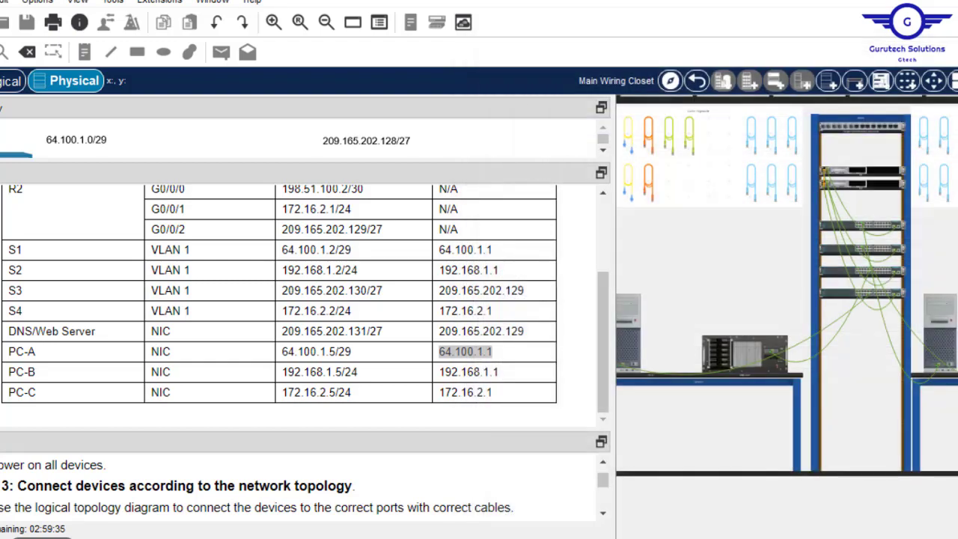
click(939, 333)
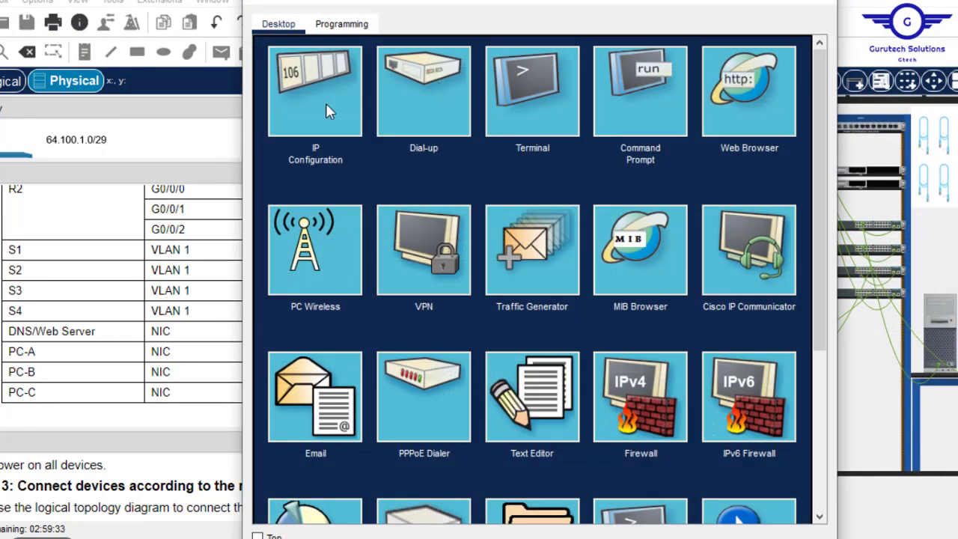
- Set PC-B's DNS to 209.165.202.131 and IPv4 to 192.168.1.5 with auto-filled mask
click(326, 107)
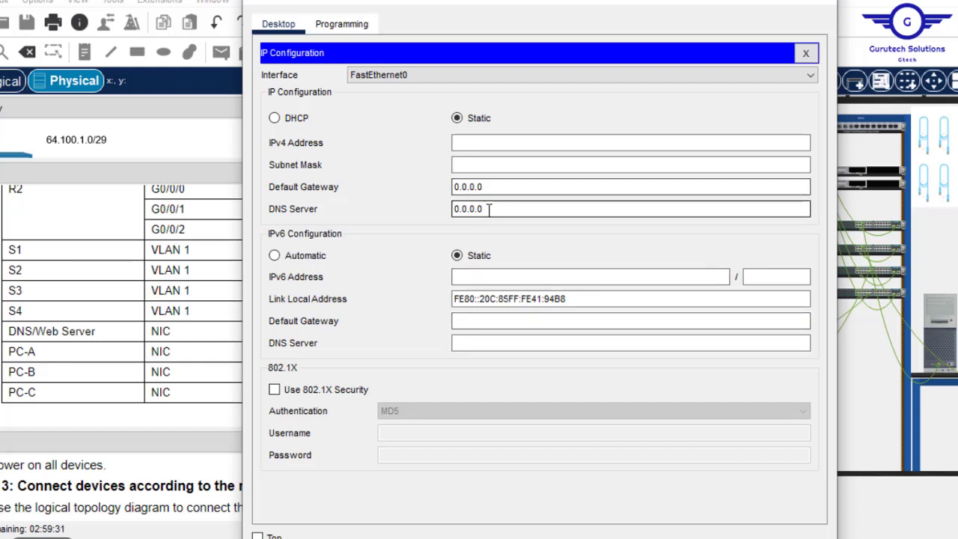
drag(488, 209, 368, 195)
key(ctrl+v)
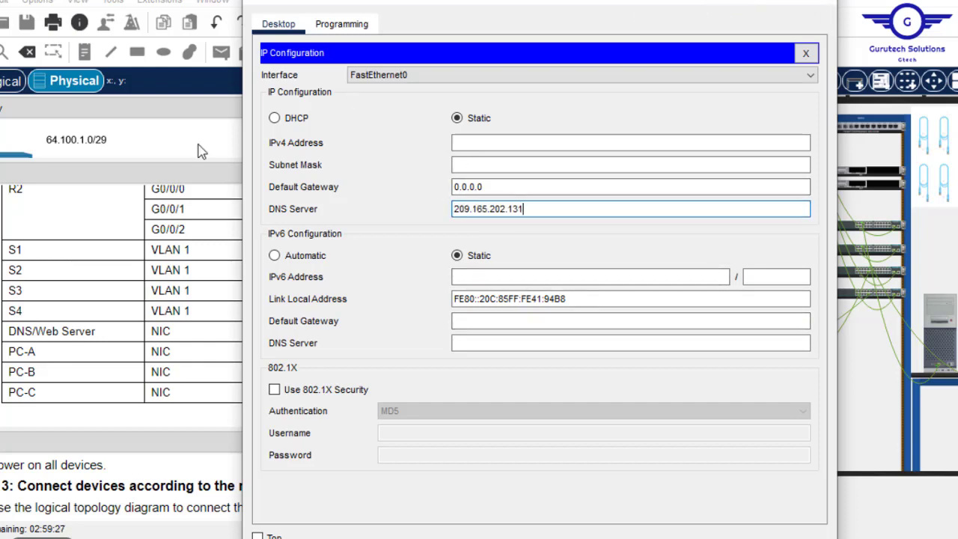
click(208, 181)
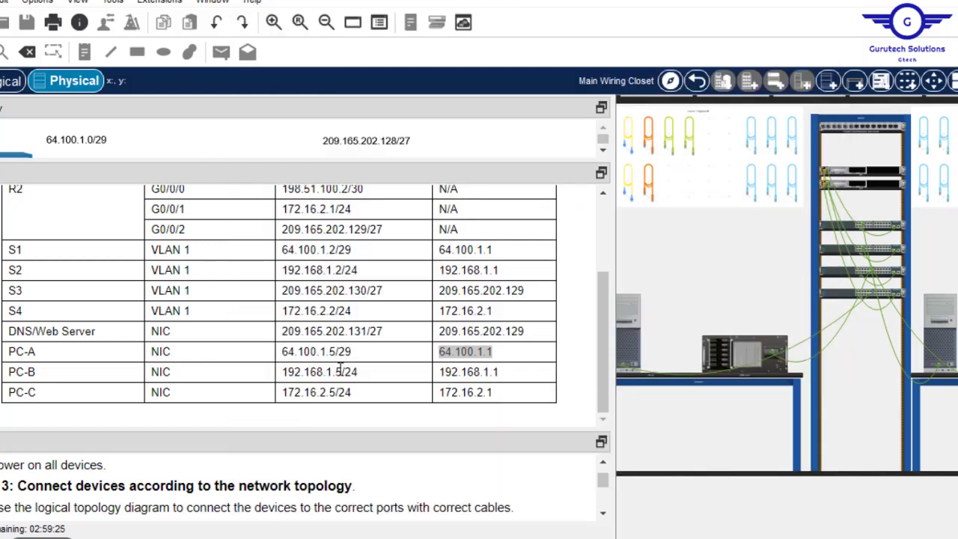
drag(342, 371, 274, 386)
key(ctrl+c)
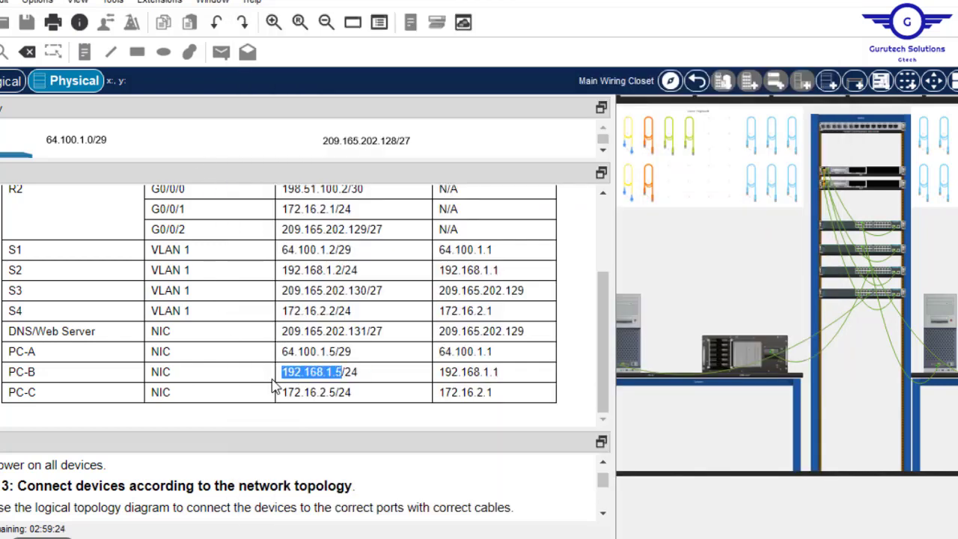
key(alt+Tab)
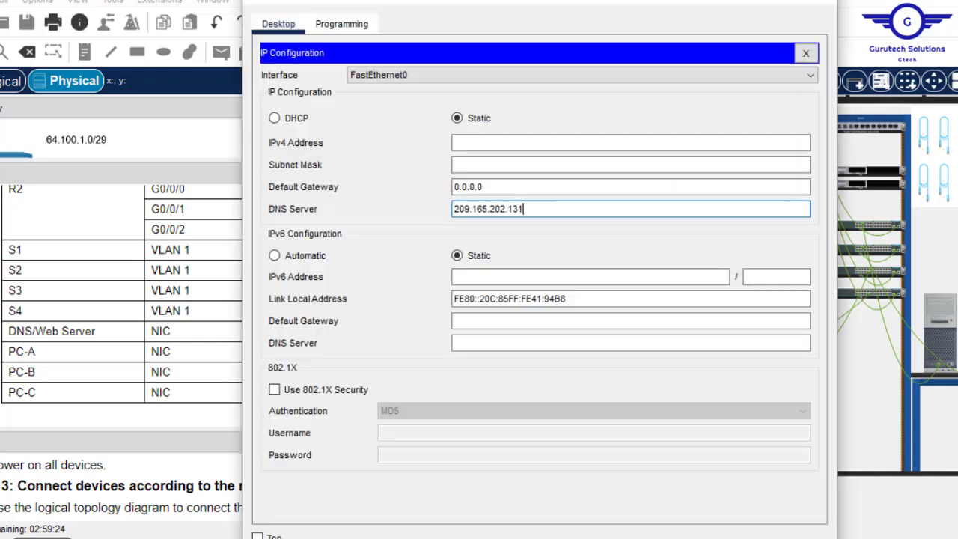
click(470, 146)
key(ctrl+v)
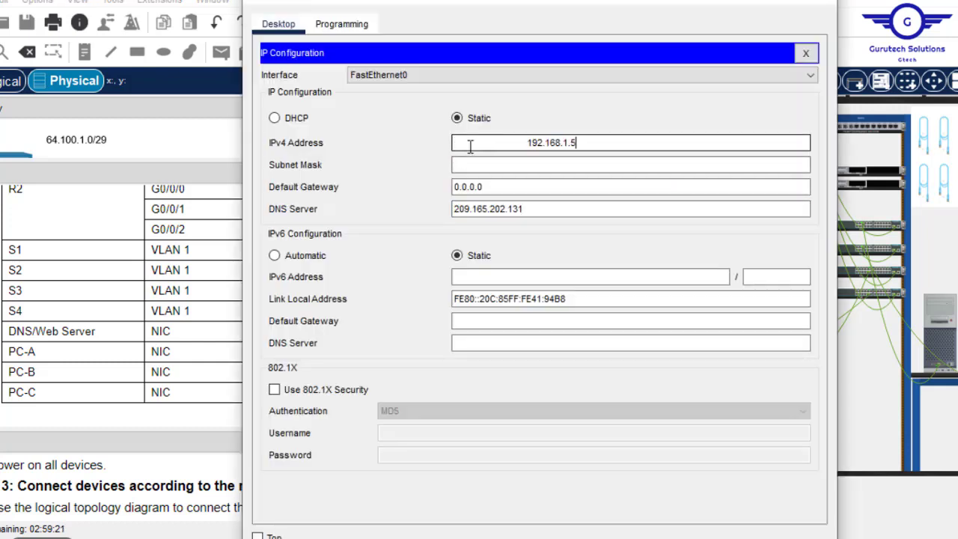
click(529, 143)
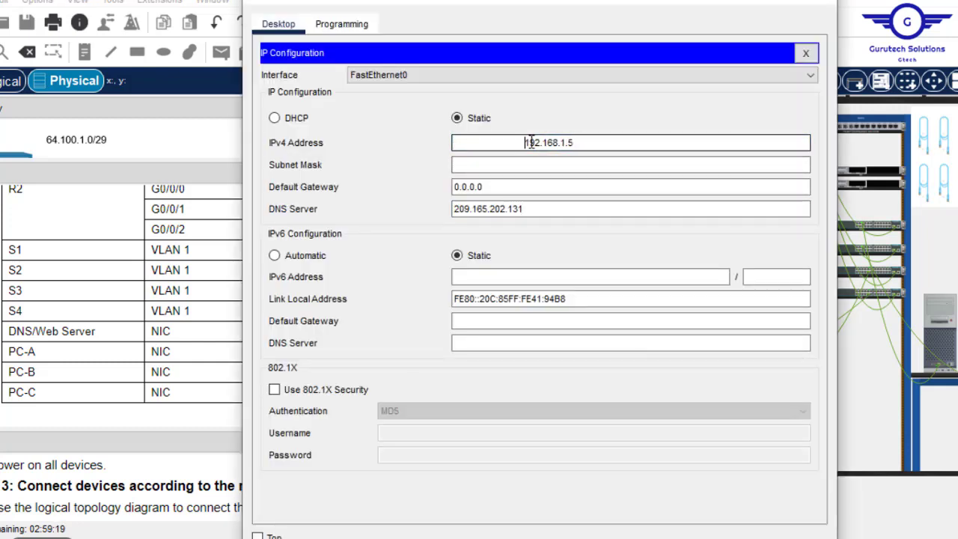
key(BackSpace)
click(503, 165)
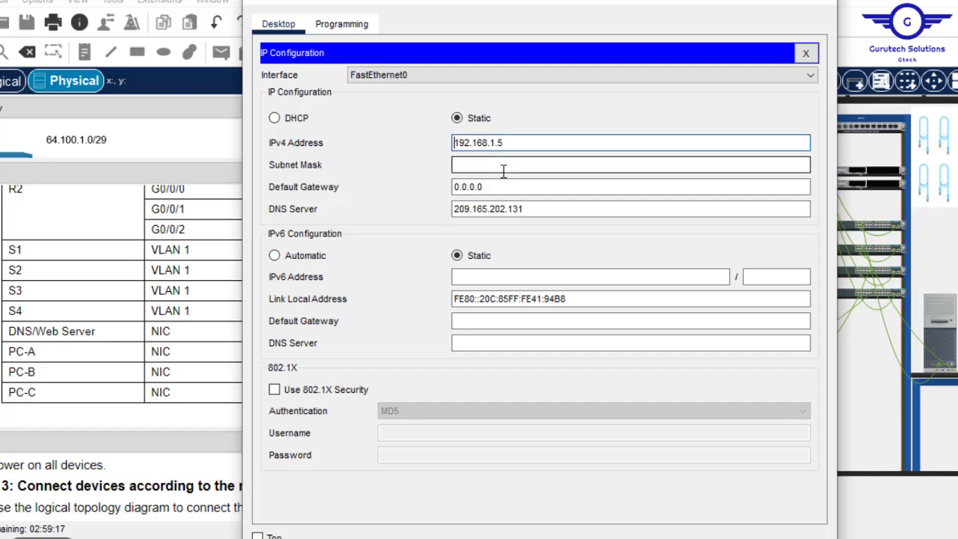
- Copy 192.168.1.1 from the addressing table into PC-B's default gateway
click(733, 2)
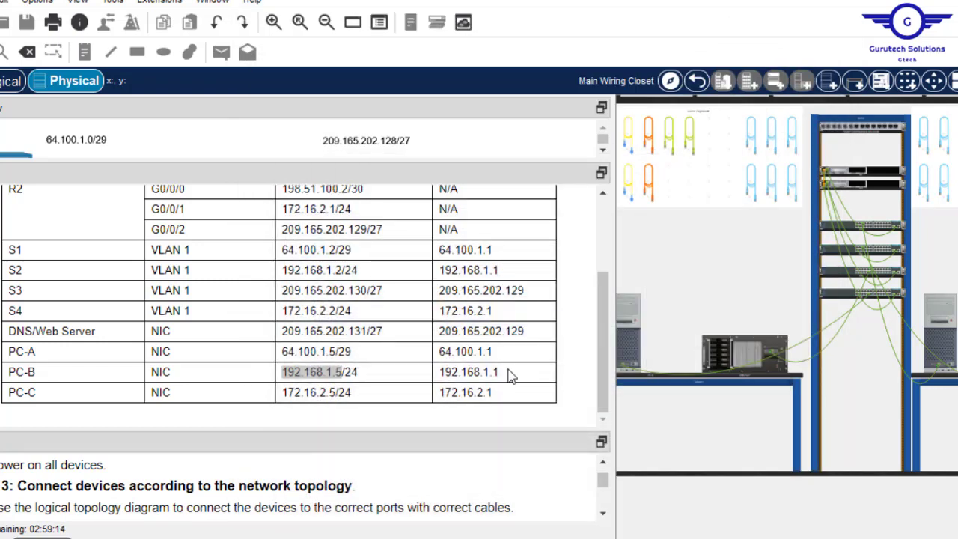
drag(508, 374, 438, 378)
key(ctrl+c)
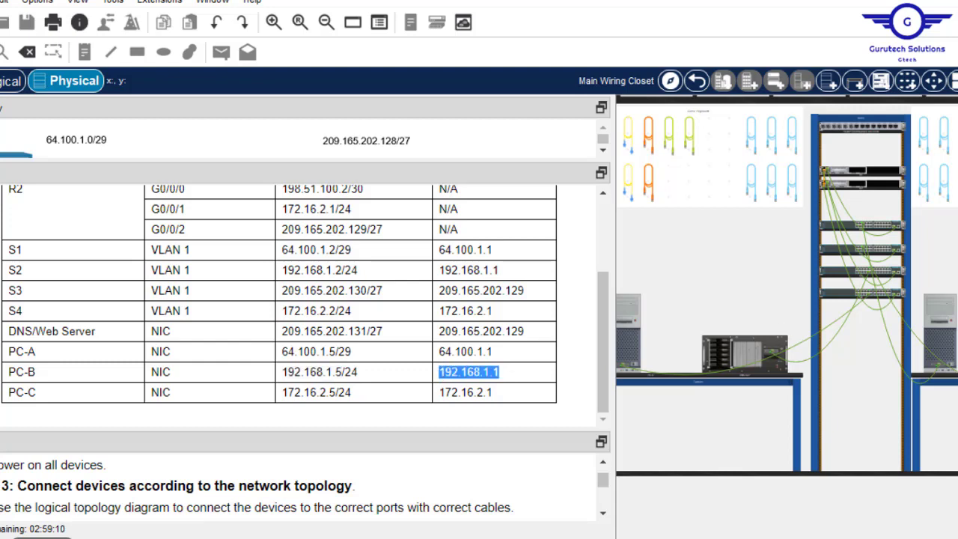
click(613, 537)
drag(491, 187, 400, 187)
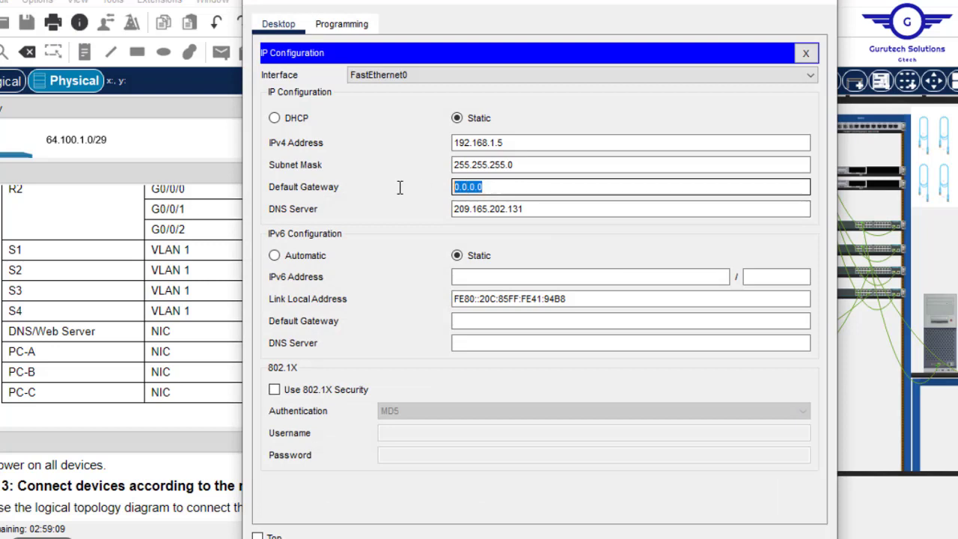
key(ctrl+v)
click(823, 7)
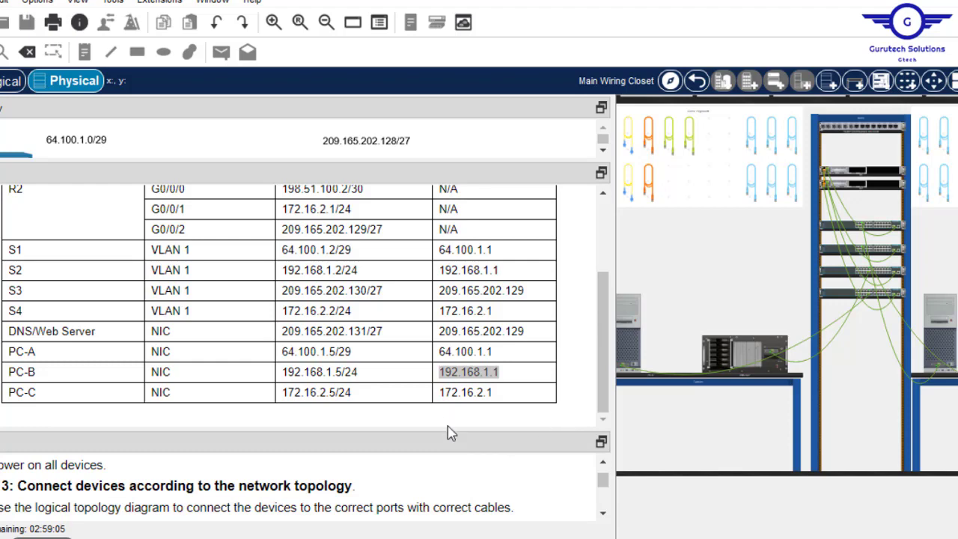
drag(447, 432, 423, 206)
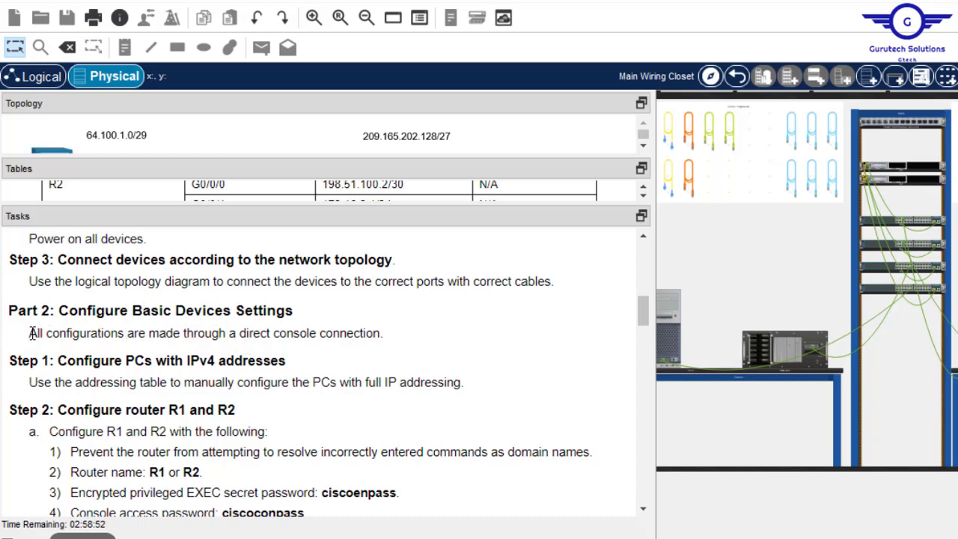
- Read Part 2's console-connection requirement in the enlarged Tasks pane
drag(33, 333, 387, 335)
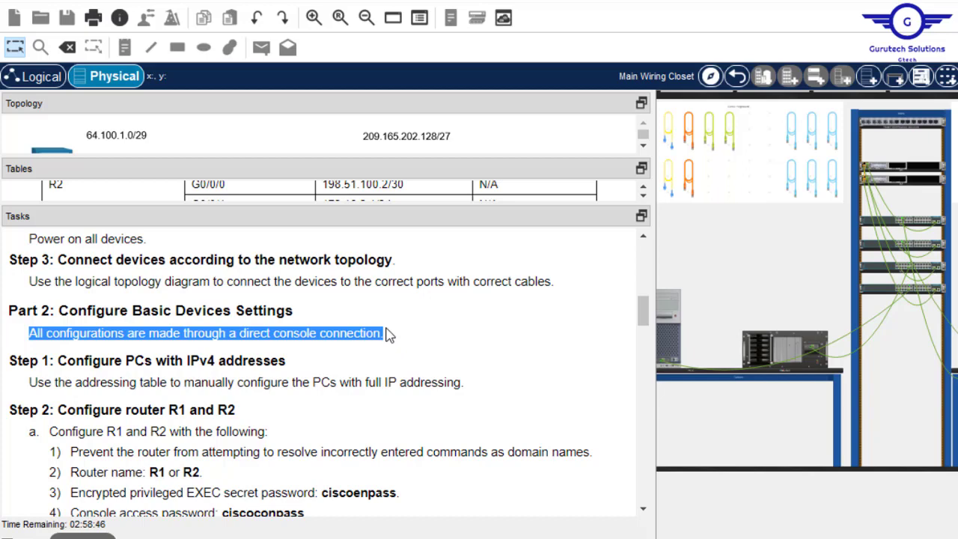
click(388, 335)
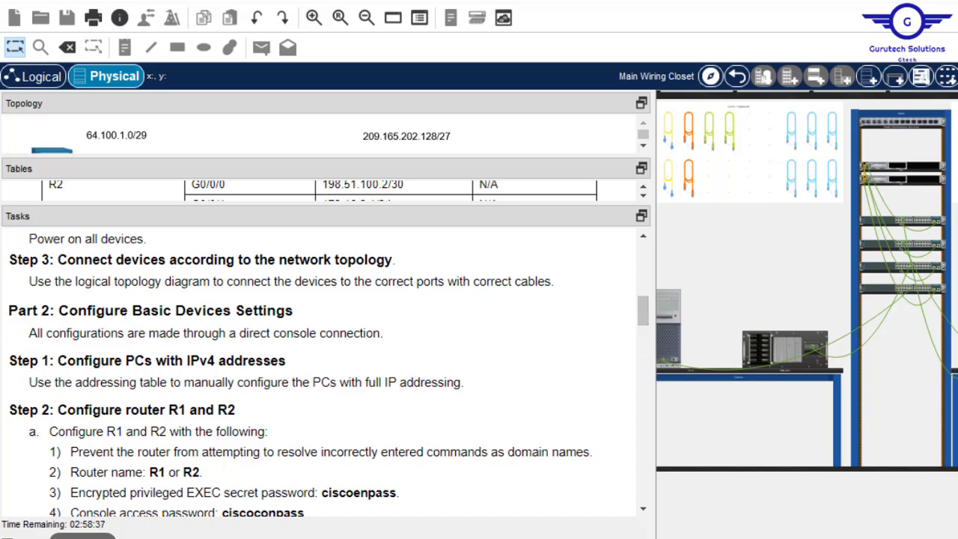
scroll(807, 300, left, 2)
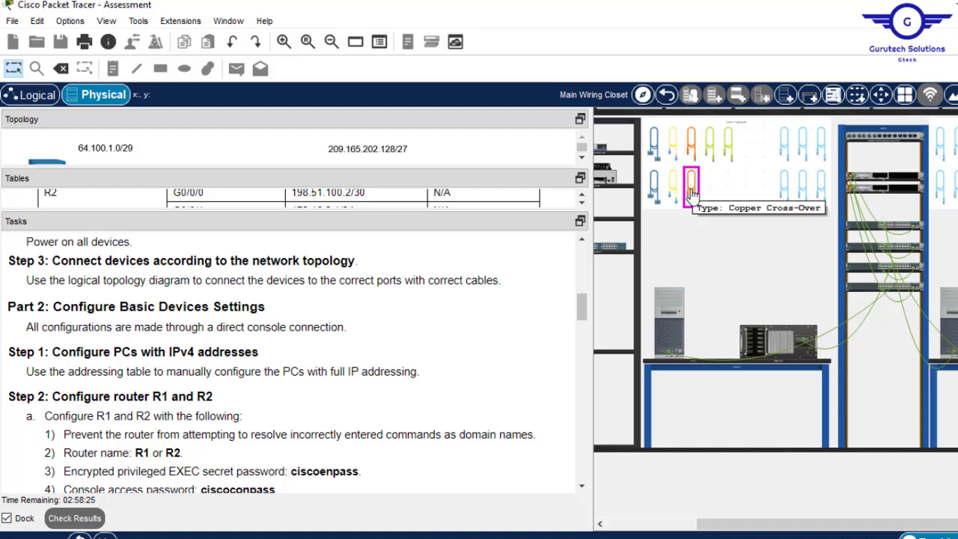
- Take the blue console cable and plug it into PC-C's RS 232 port
click(785, 196)
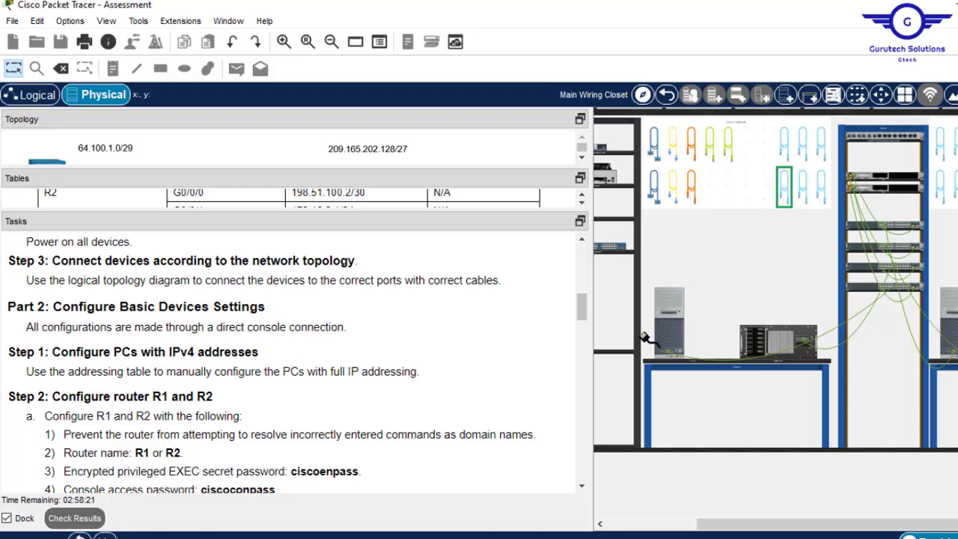
click(283, 43)
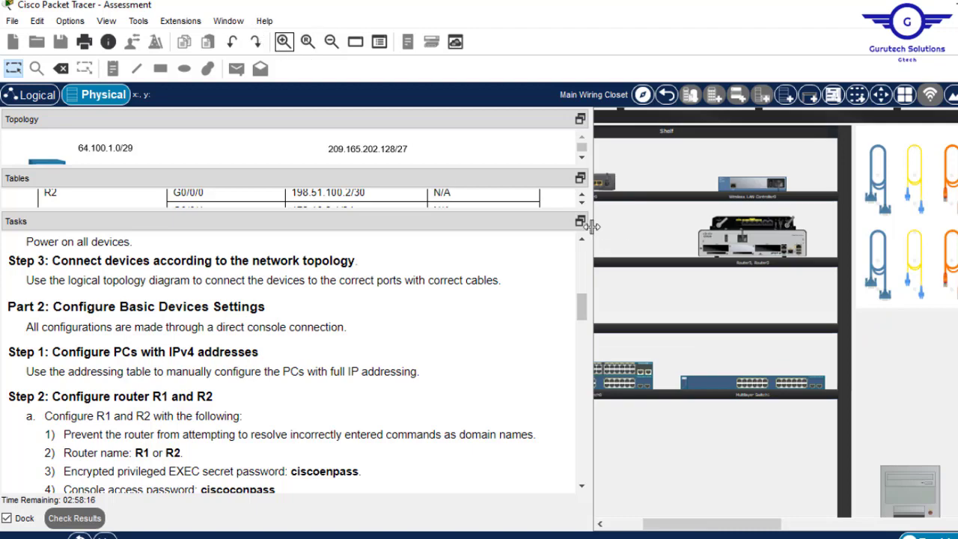
drag(591, 226, 458, 230)
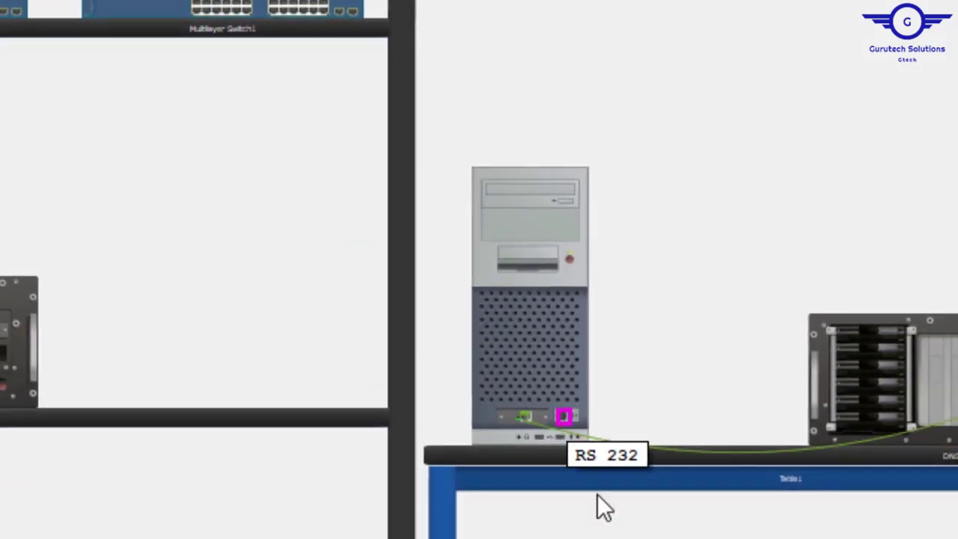
click(565, 414)
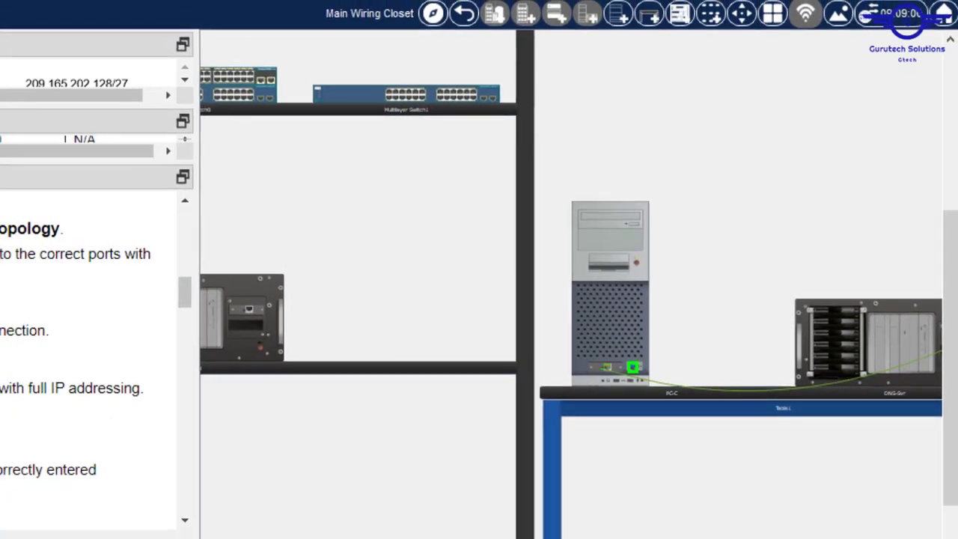
- Connect the cable's other end to the router's rear Console port
scroll(571, 285, right, 6)
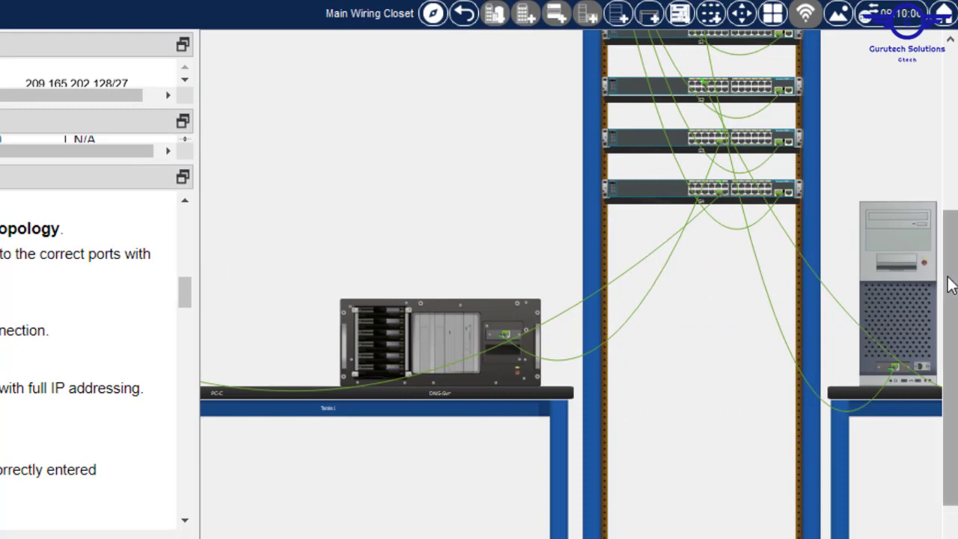
scroll(947, 277, up, 3)
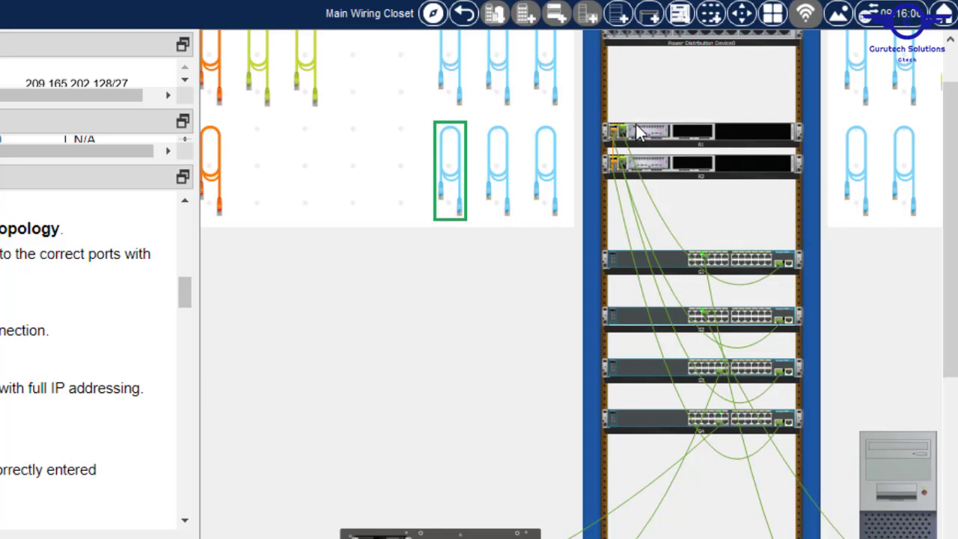
mouse_move(627, 141)
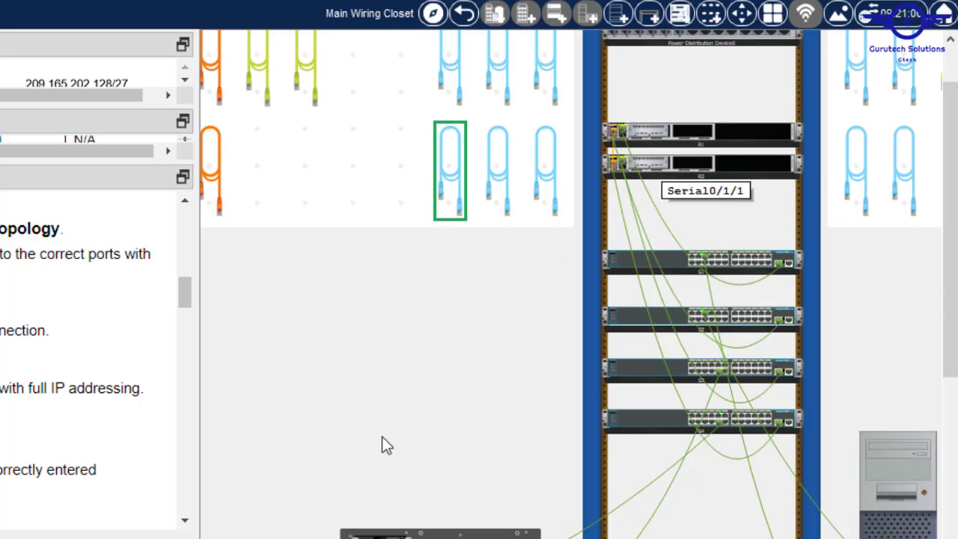
scroll(571, 284, right, 3)
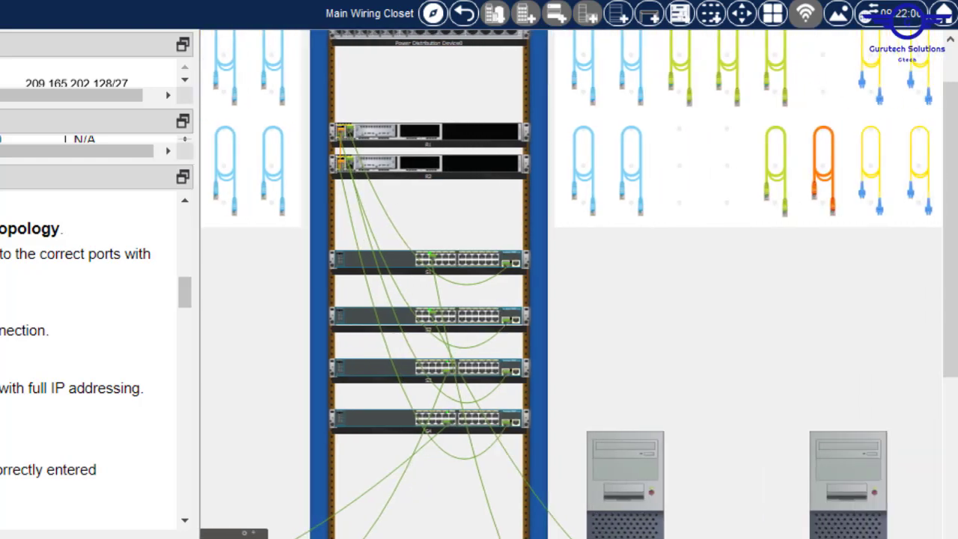
right_click(433, 138)
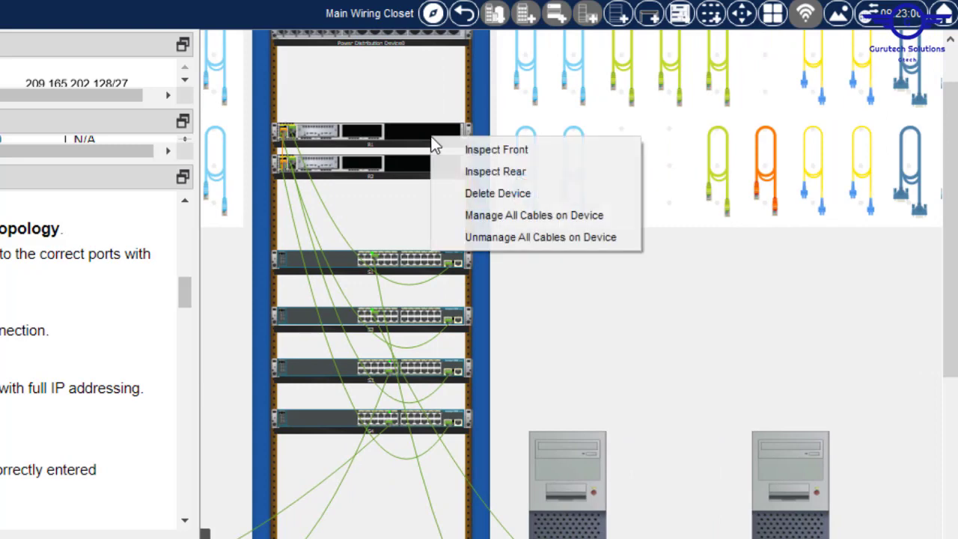
click(483, 166)
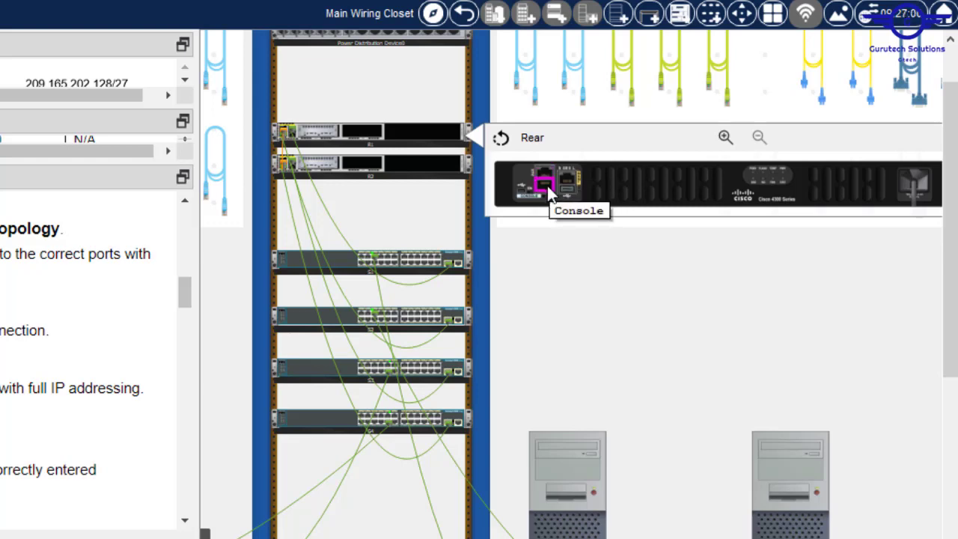
click(546, 184)
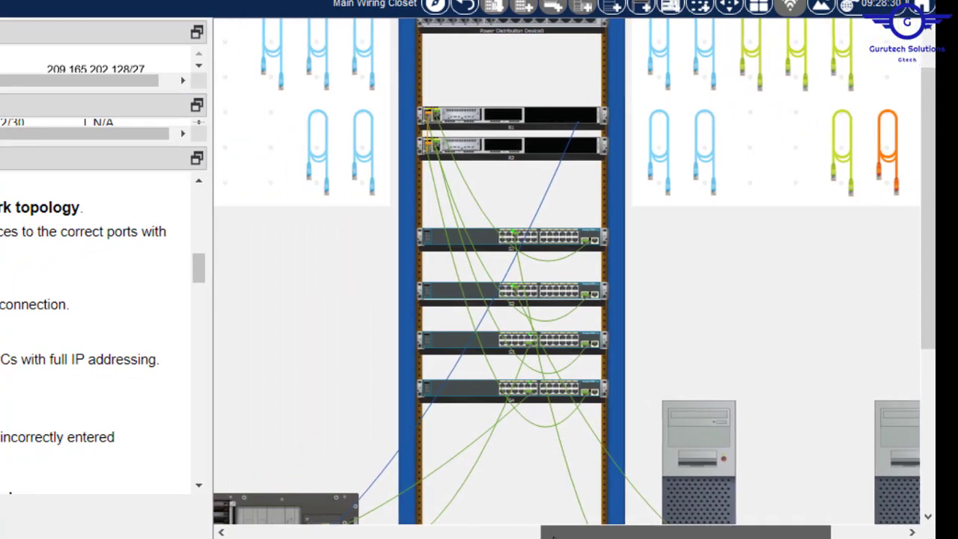
drag(552, 532, 494, 532)
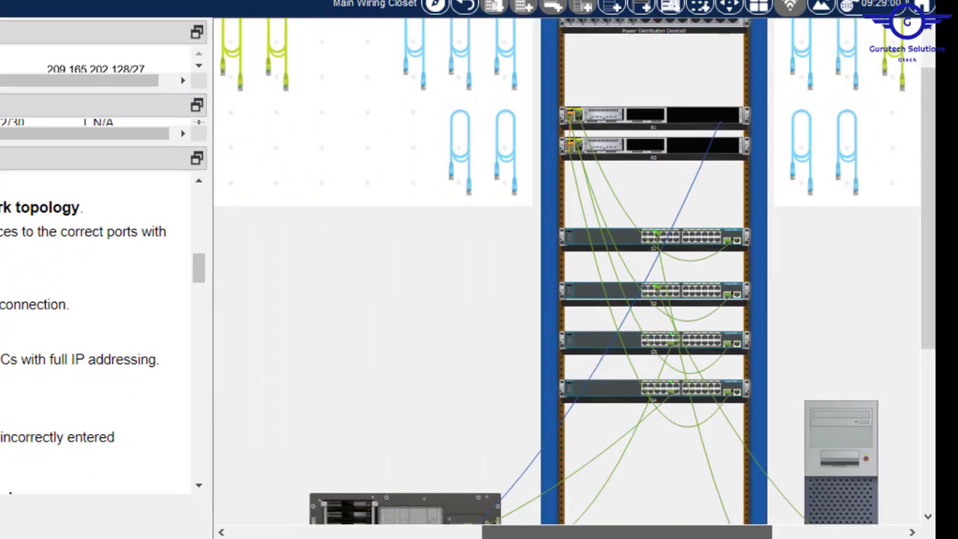
drag(928, 235, 928, 279)
scroll(695, 438, down, 3)
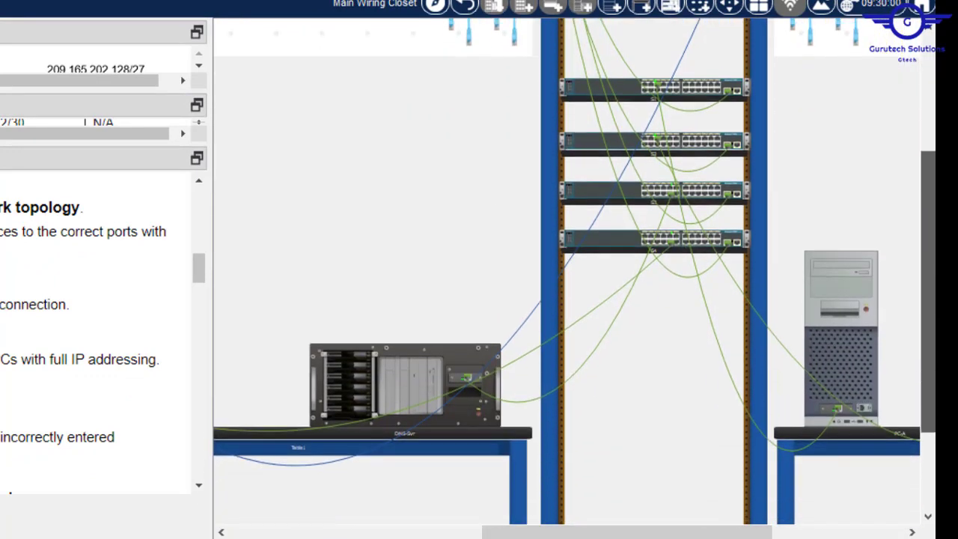
drag(586, 535, 459, 531)
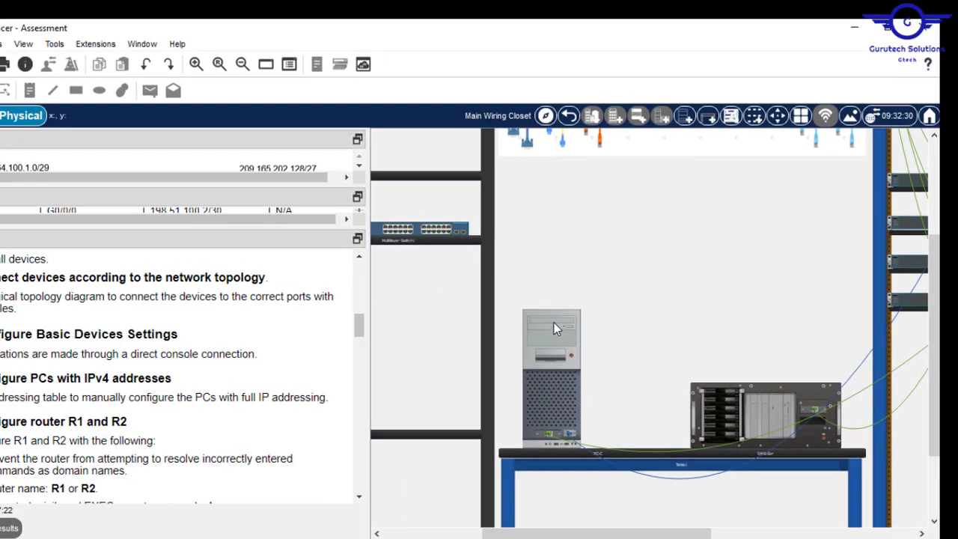
- Connect PC-C's Terminal, answer n to initial setup, and enter en for Router#
click(553, 322)
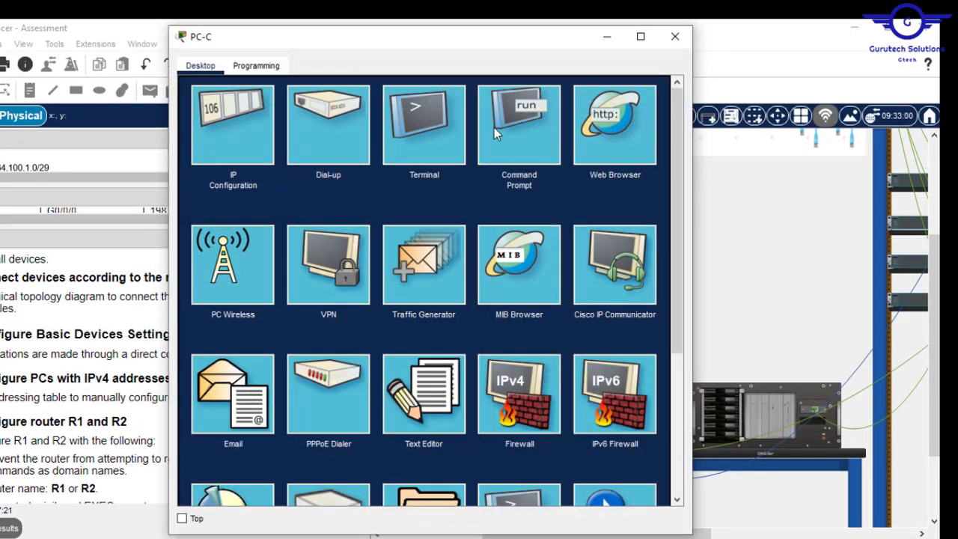
click(410, 132)
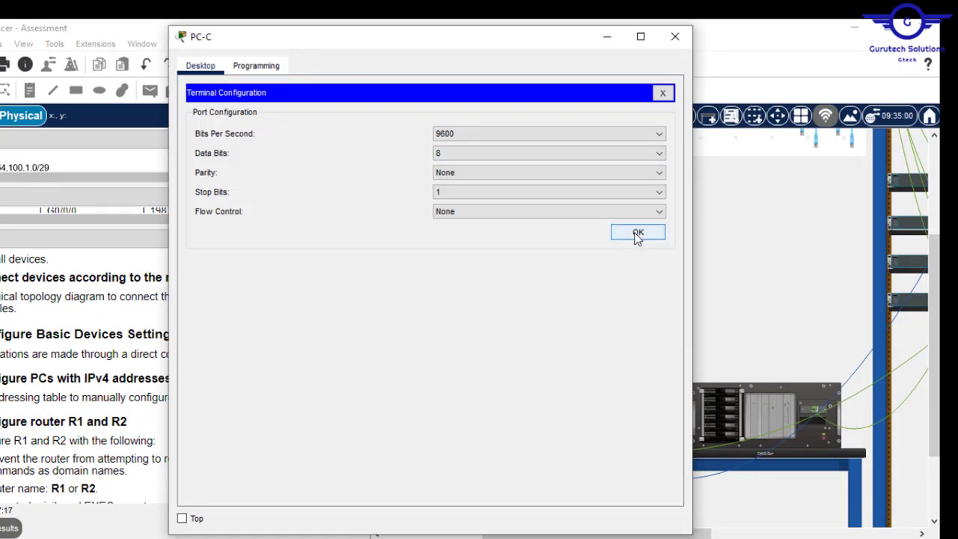
click(637, 234)
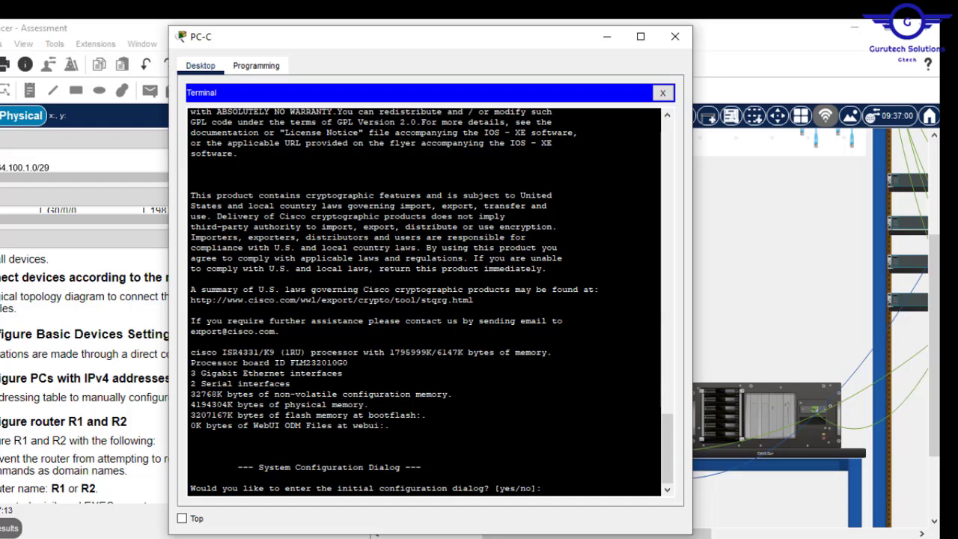
text(n)
key(Return)
key(Return)
key(Return)
text(en)
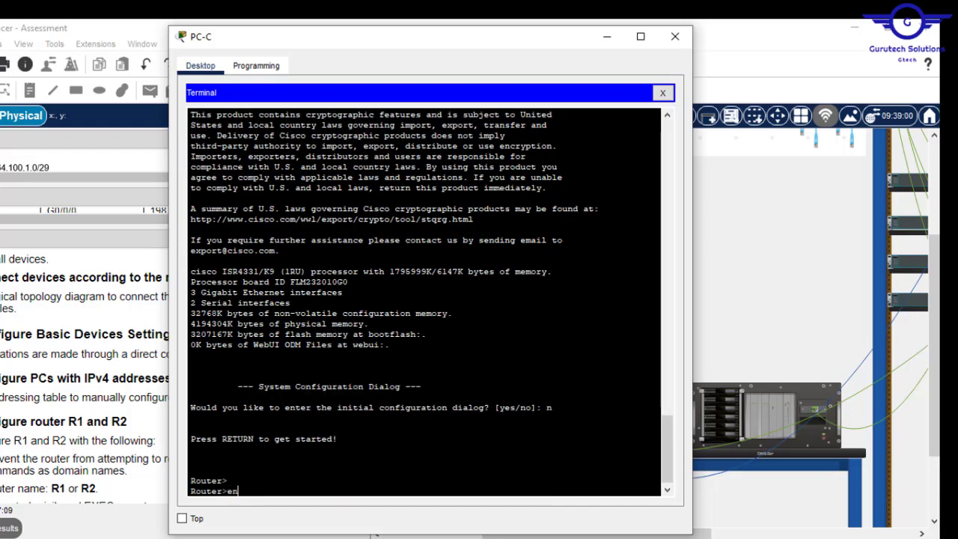
key(Return)
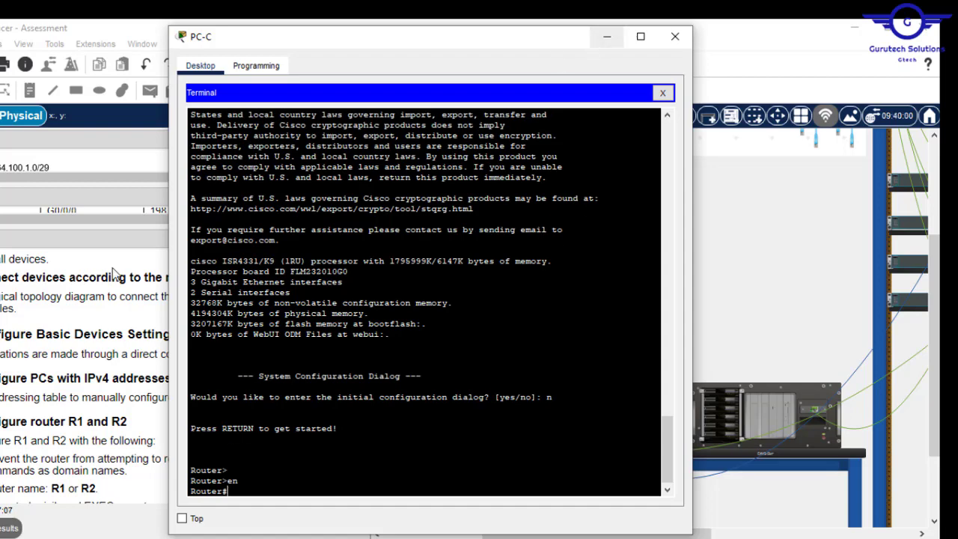
click(77, 402)
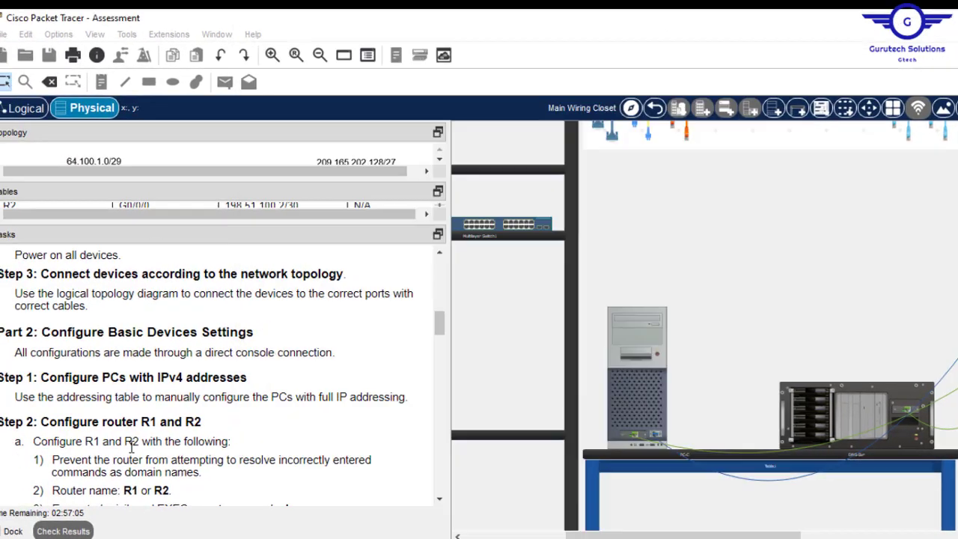
- Scroll the Tasks pane to 'Step 2: Configure router R1 and R2'
drag(451, 325, 451, 340)
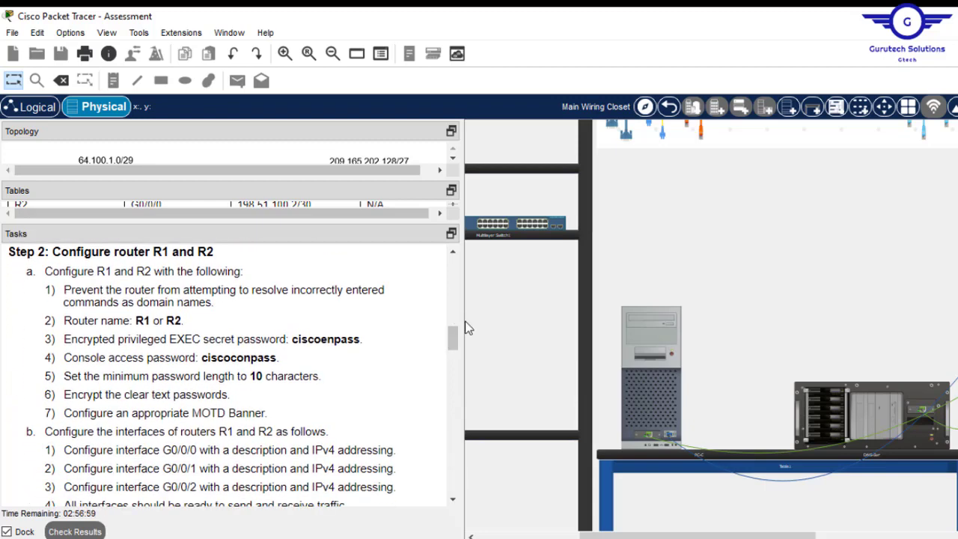
drag(458, 321, 446, 318)
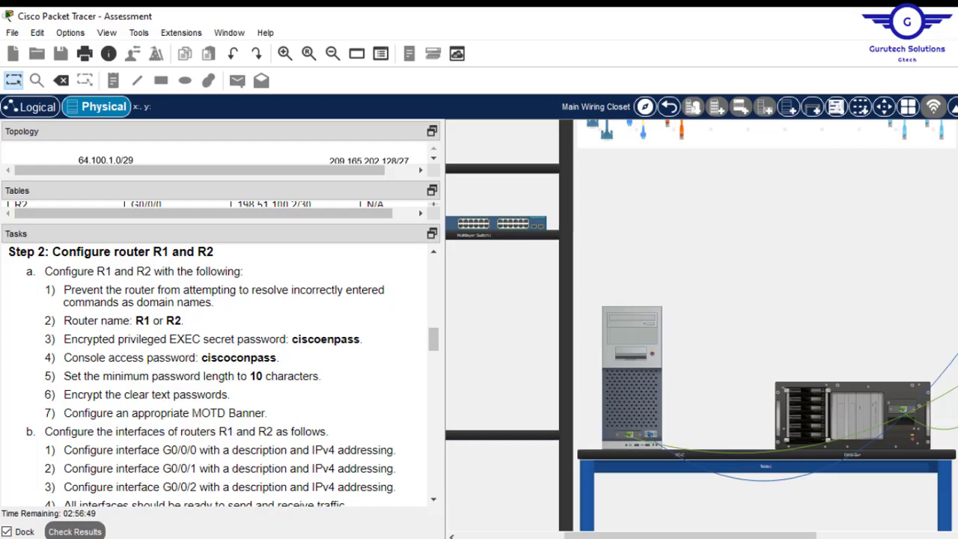
- In global config, run no ip domain-lookup and set hostname R1
click(434, 519)
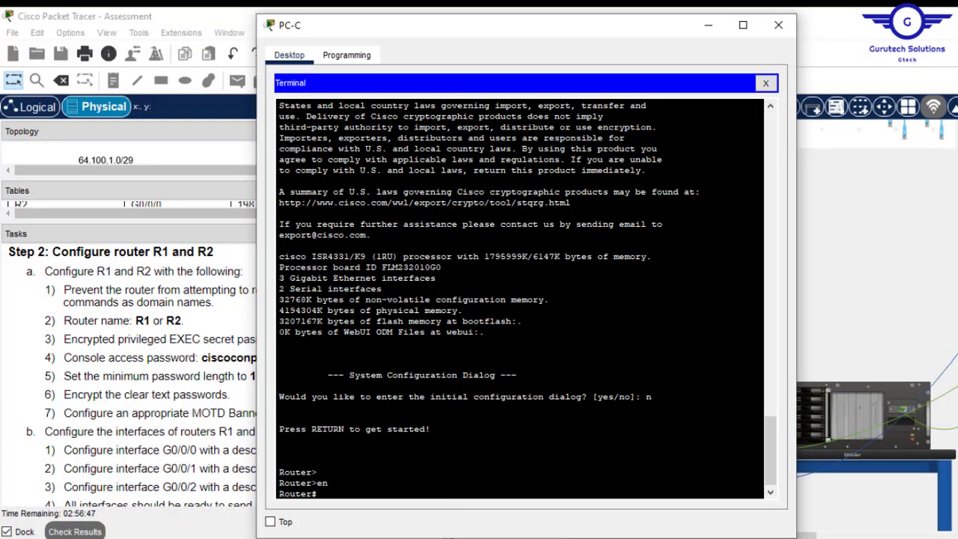
text(conf t)
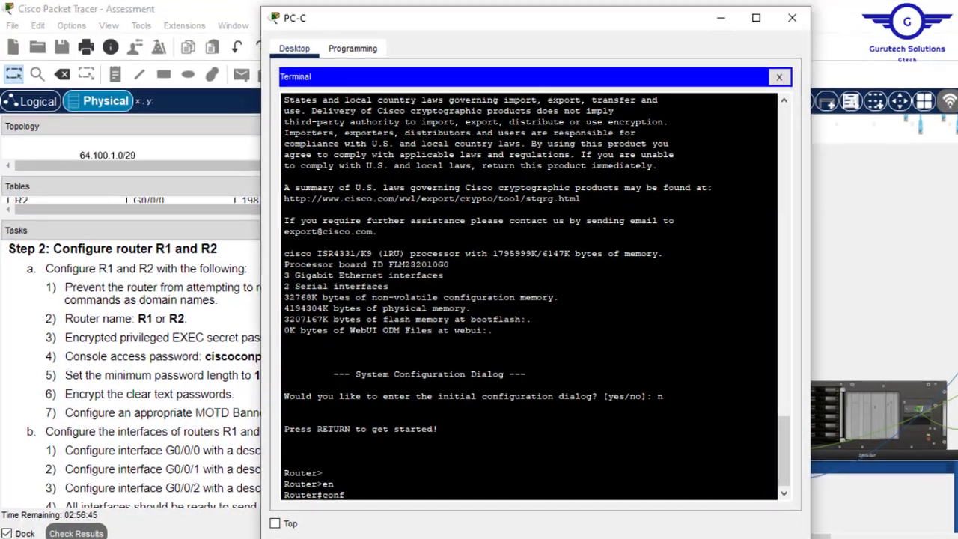
key(Return)
key(Return)
key(Return)
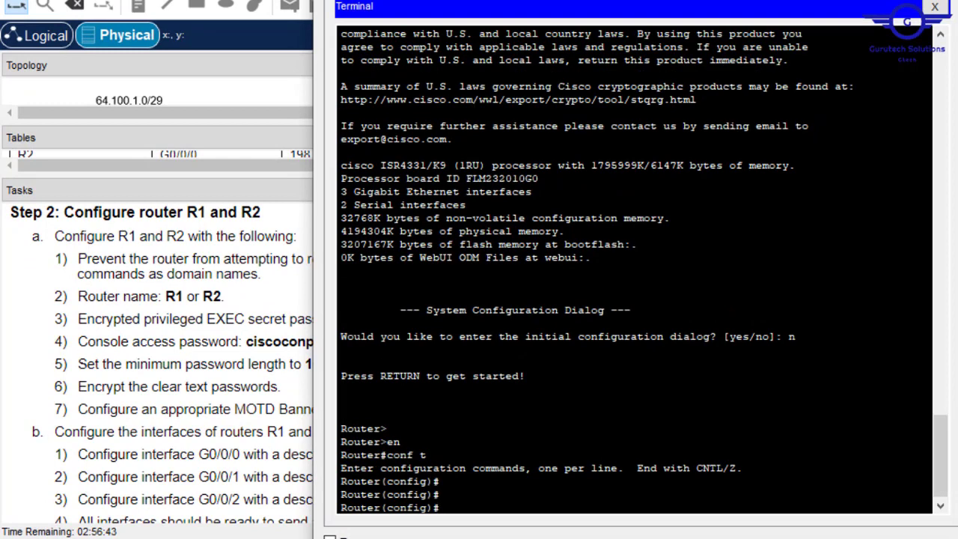
text(no ip domain-looku[p)
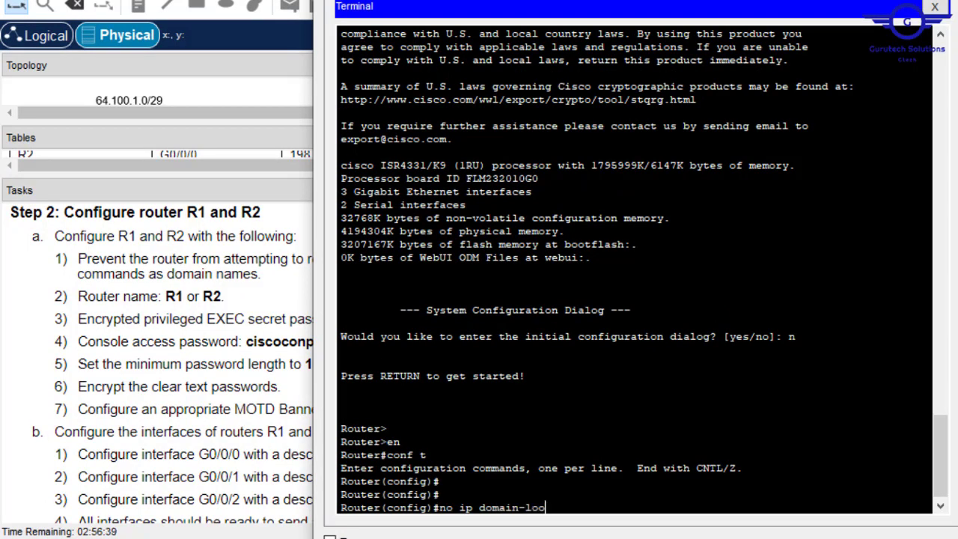
key(BackSpace)
key(BackSpace)
text(p)
key(Return)
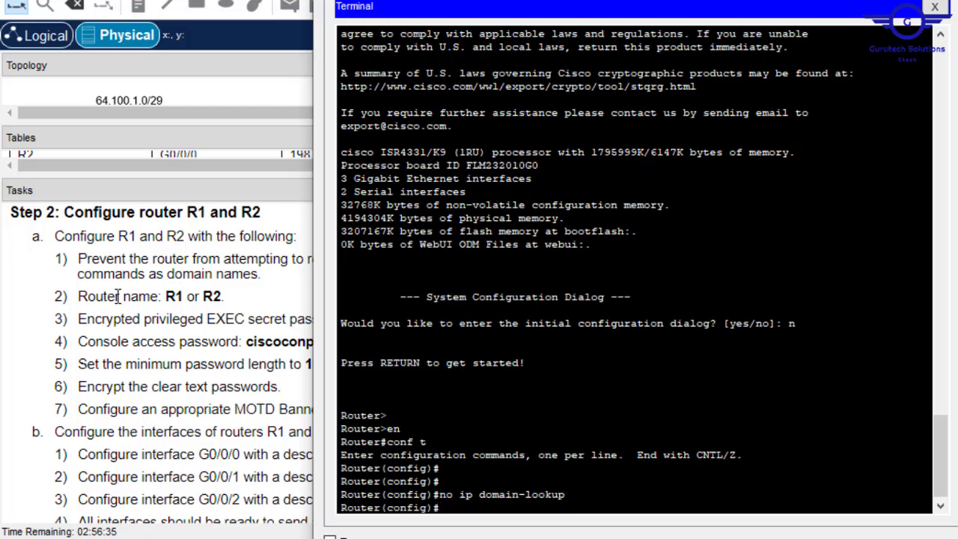
text(hostname R)
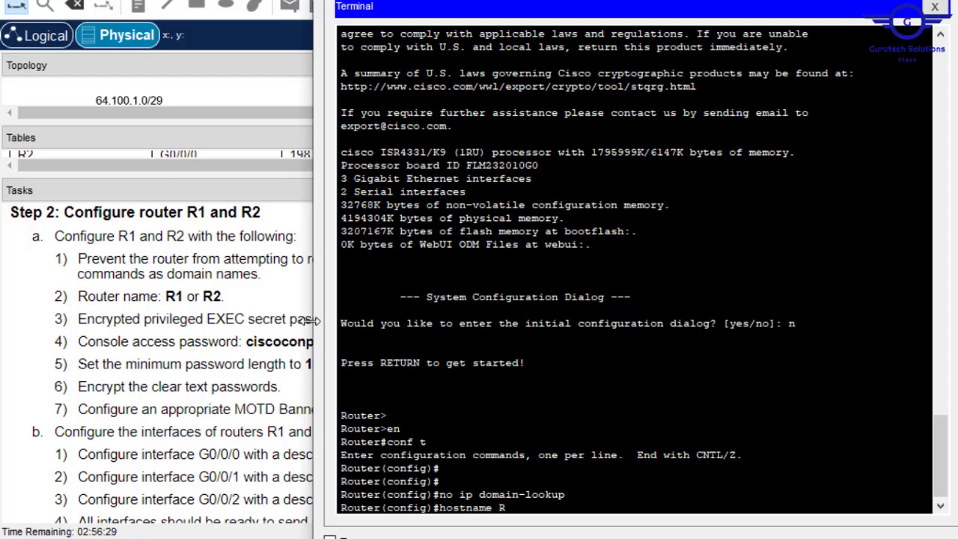
text(1)
key(Return)
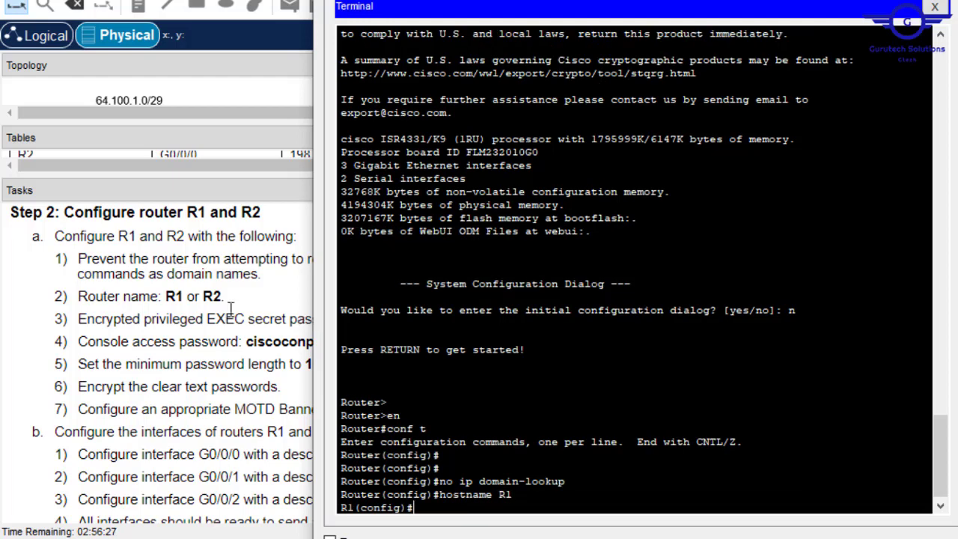
- Copy the required enable secret password from the task instructions
drag(599, 3, 682, 7)
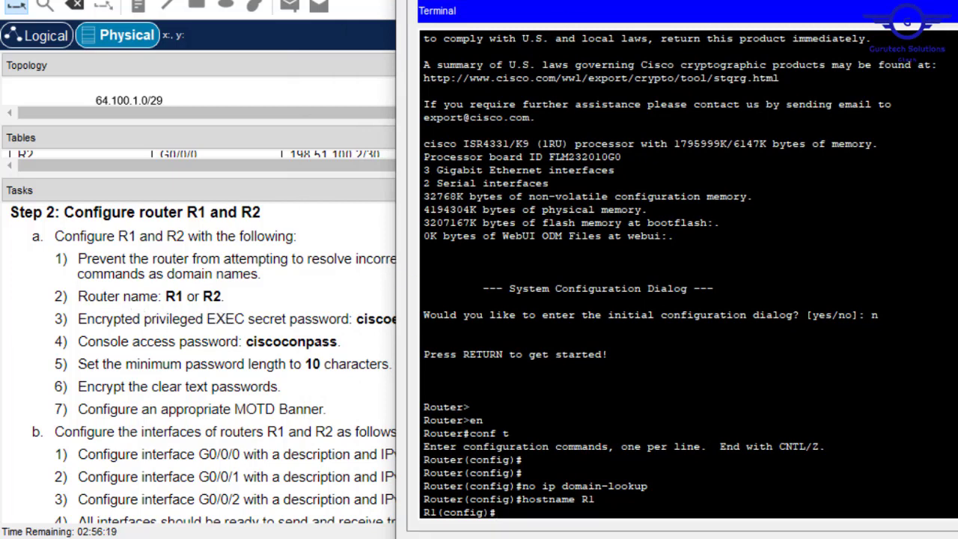
drag(494, 4, 574, 3)
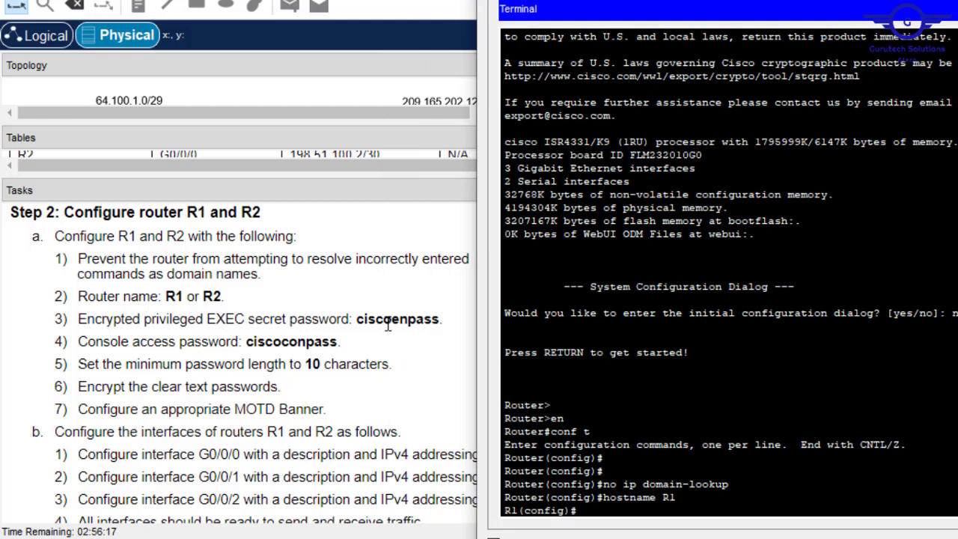
click(388, 324)
drag(354, 319, 440, 318)
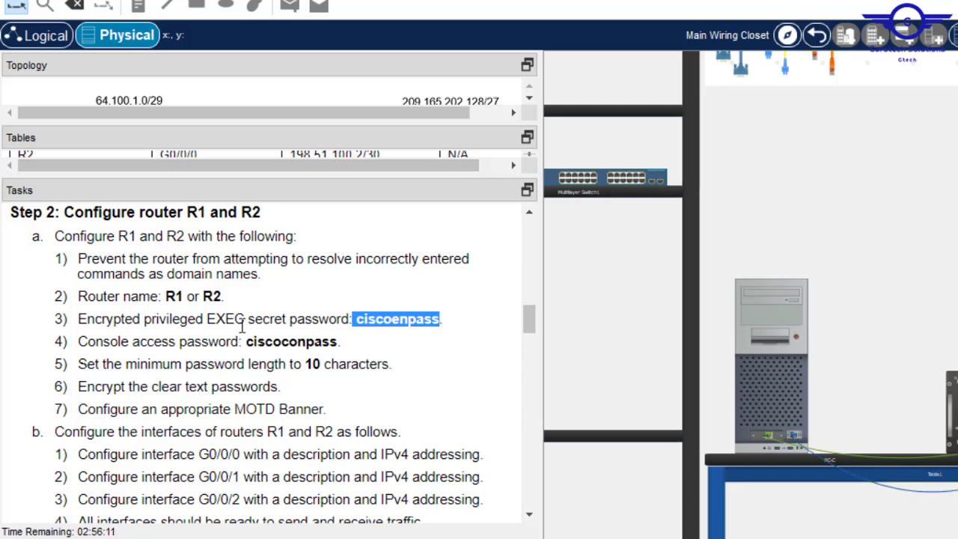
- Set R1's enable secret to the copied password
click(780, 314)
key(Return)
key(Return)
key(Return)
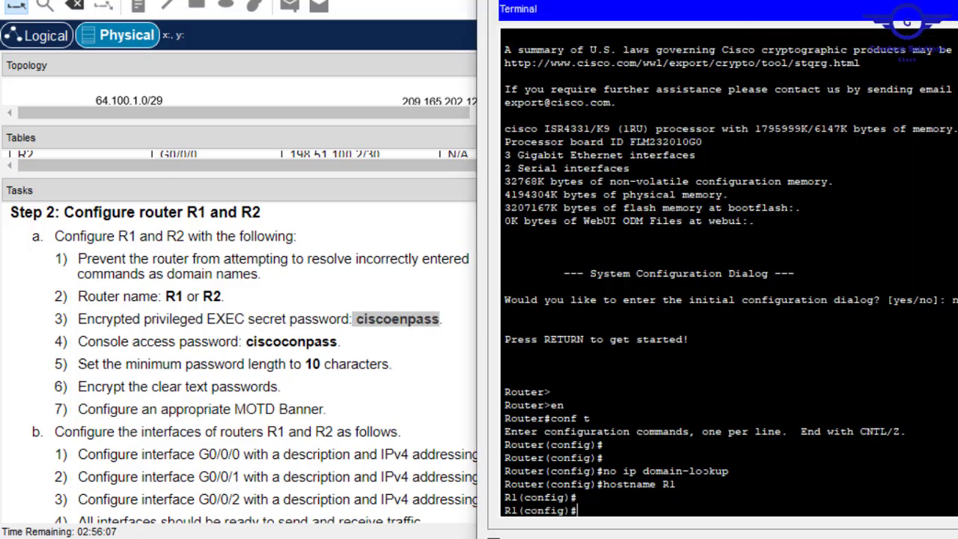
text(secr)
key(Return)
text(enab)
key(Tab)
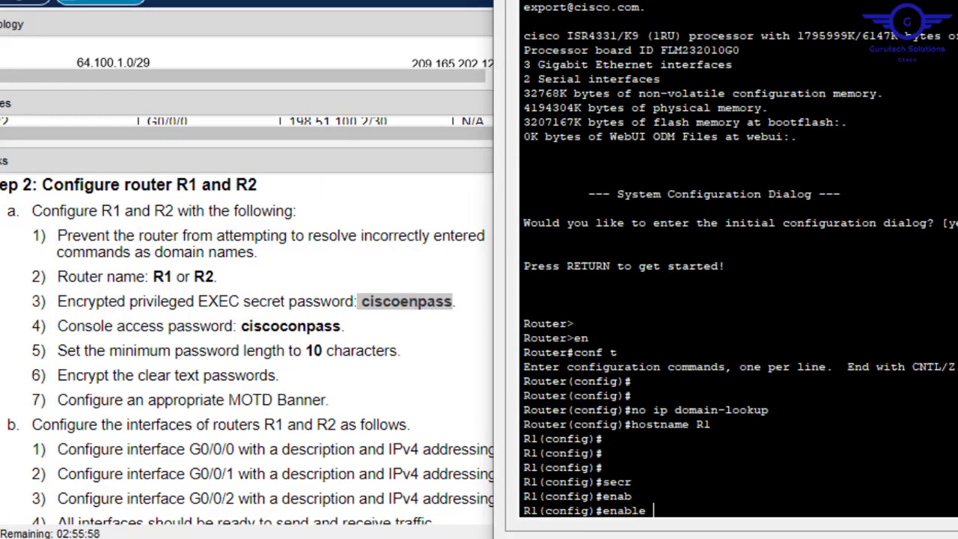
text(sec)
key(Tab)
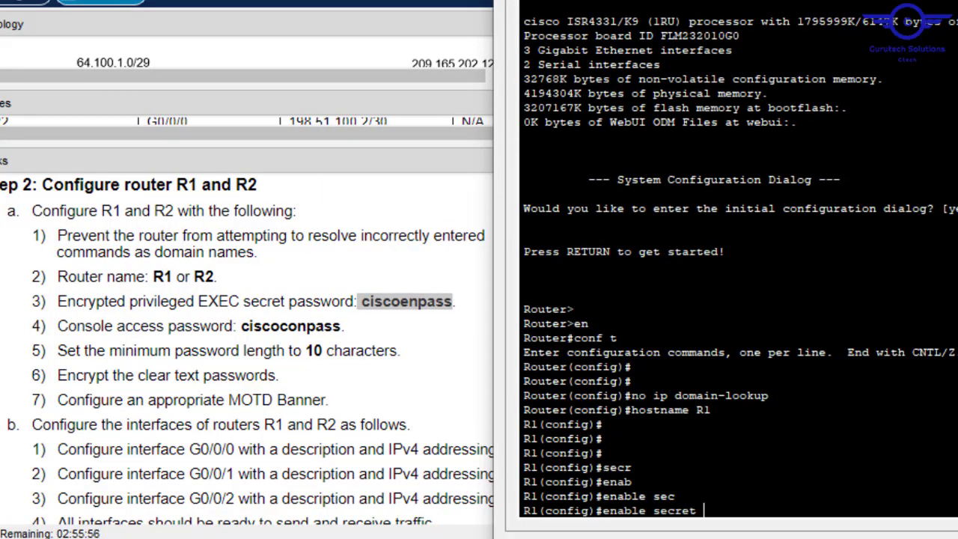
right_click(764, 471)
click(805, 506)
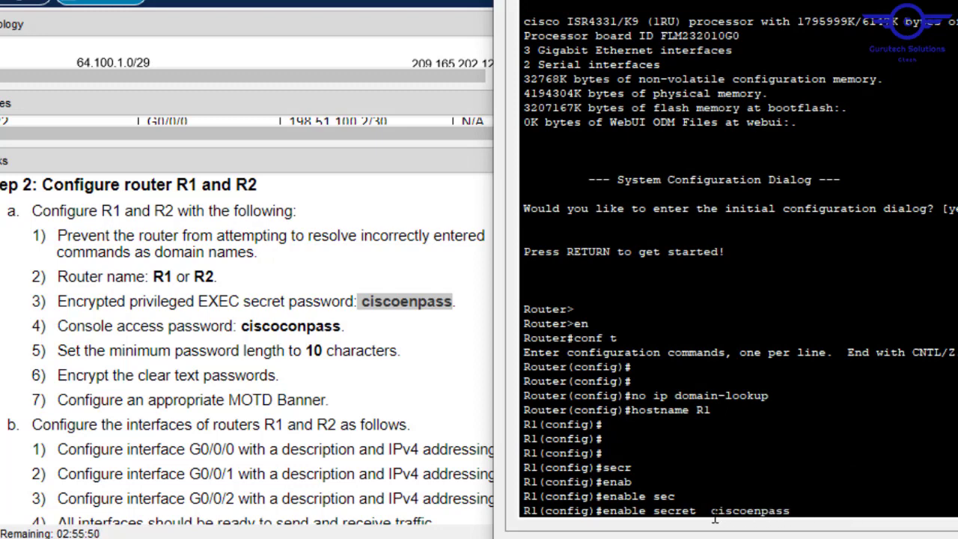
key(Left)
key(Left)
key(Left)
key(Left)
key(Left)
key(Left)
key(Left)
key(Left)
key(BackSpace)
key(BackSpace)
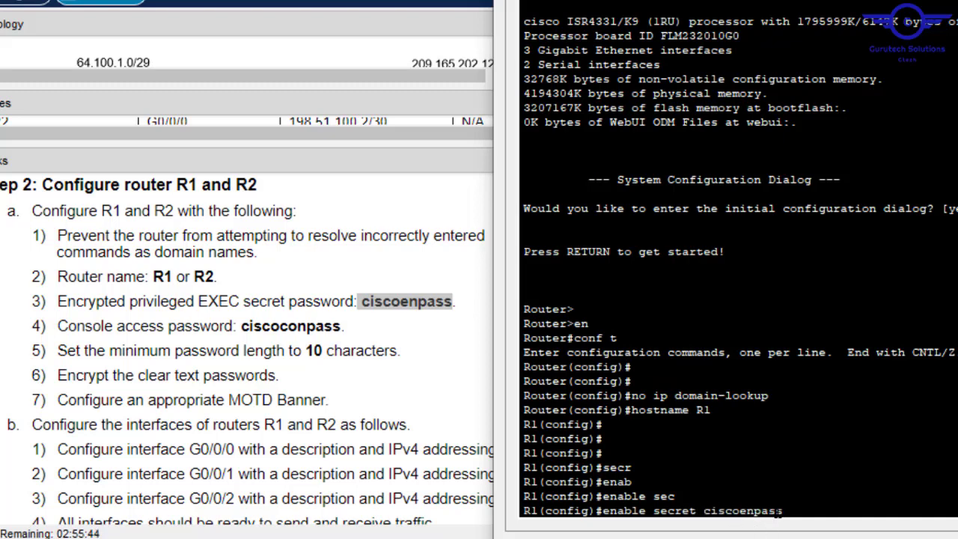
key(Return)
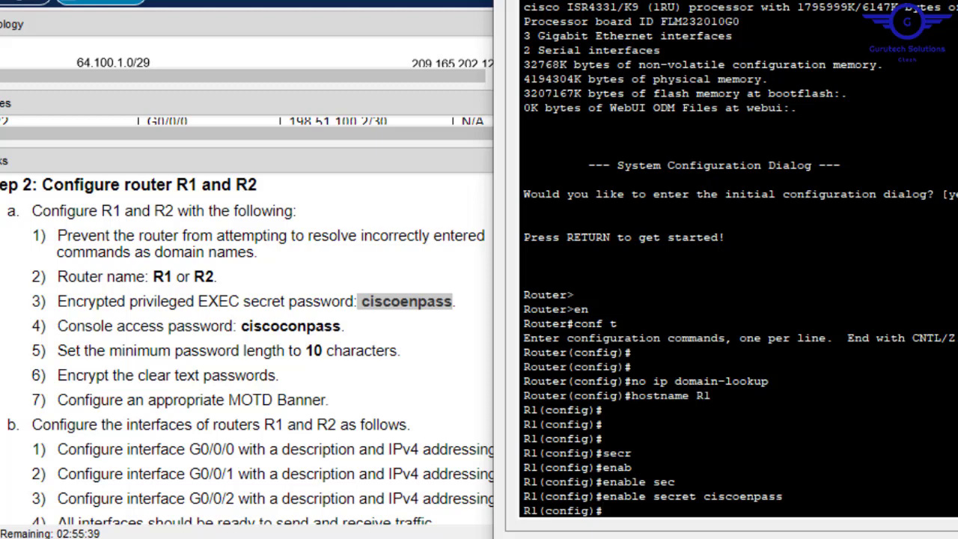
- Give line console 0 the copied password, enable login, and exit
text(line console 0)
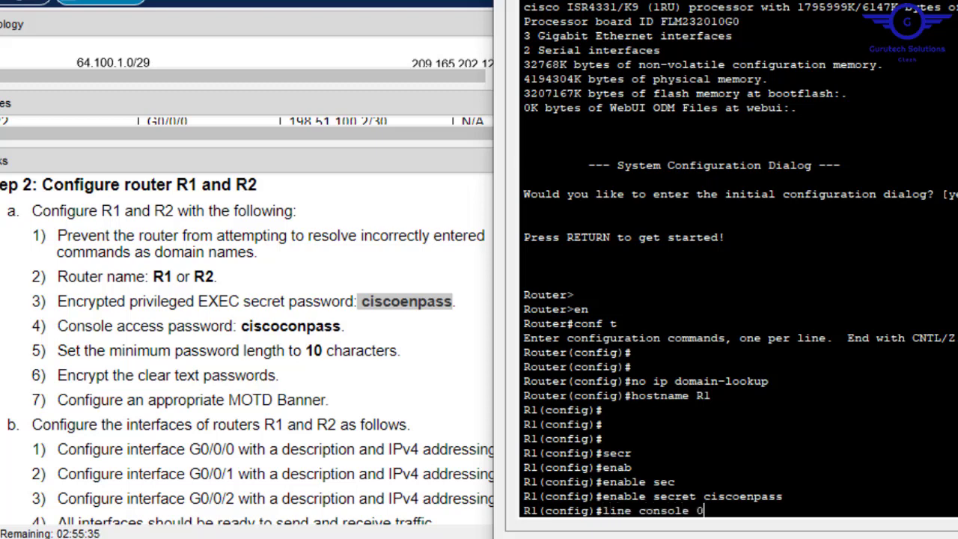
key(Return)
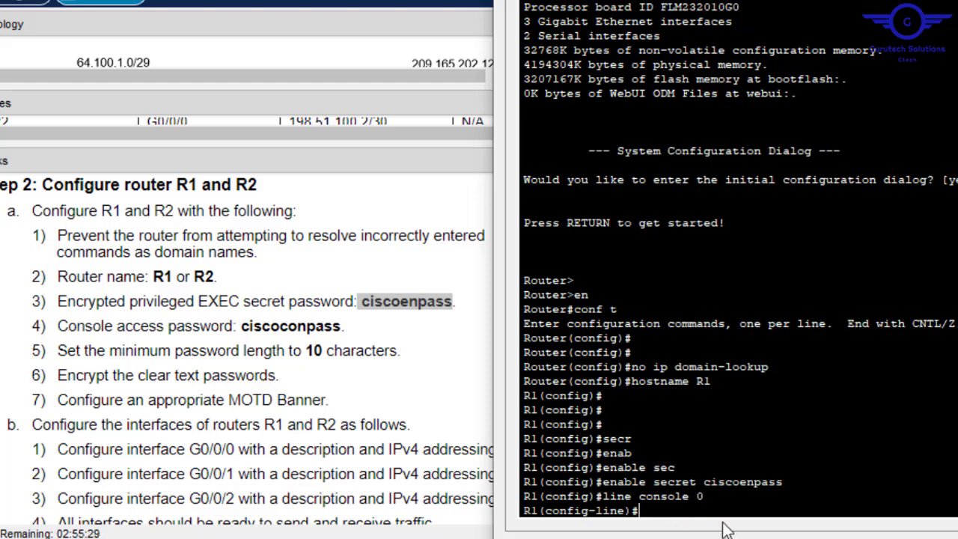
text(pass)
key(Tab)
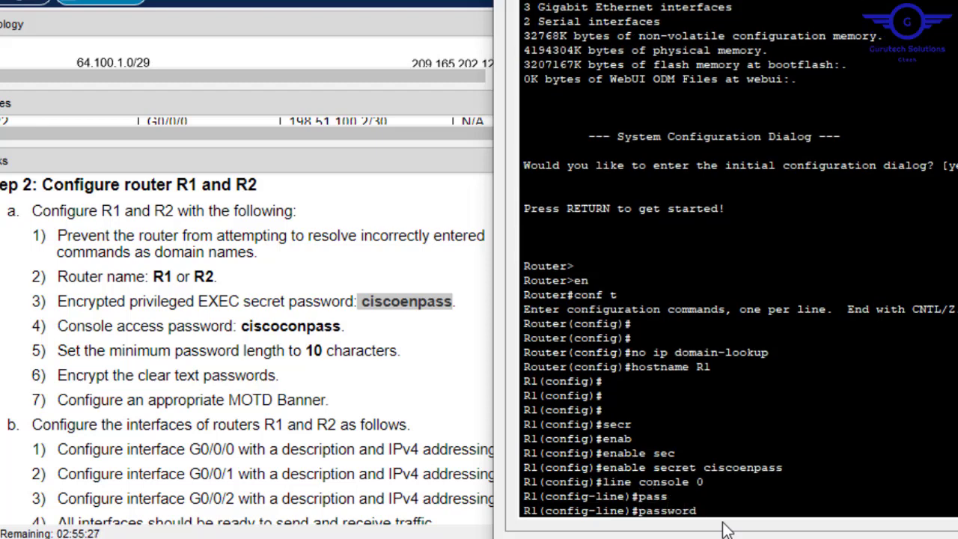
right_click(805, 462)
click(826, 496)
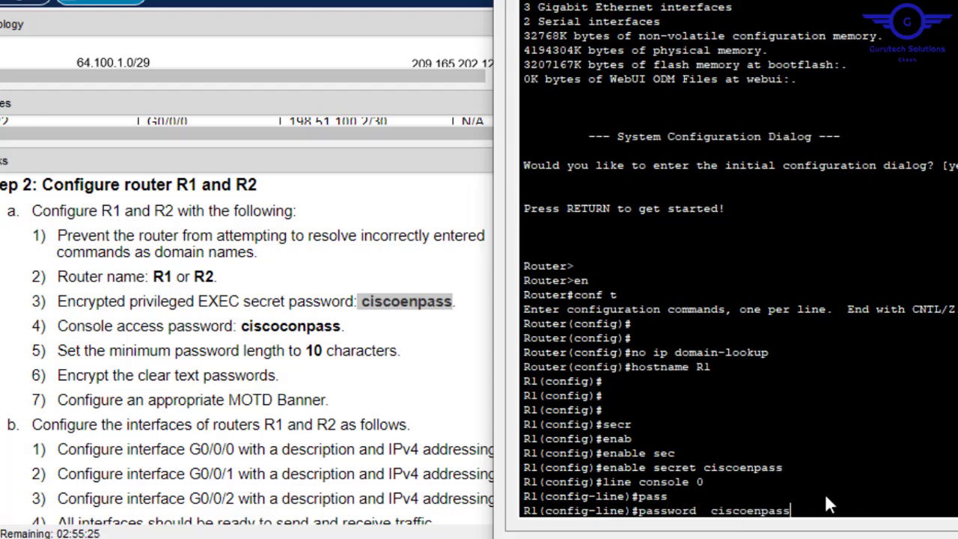
key(Left)
key(Left)
key(Left)
key(Left)
key(Left)
key(Left)
key(Left)
key(BackSpace)
key(BackSpace)
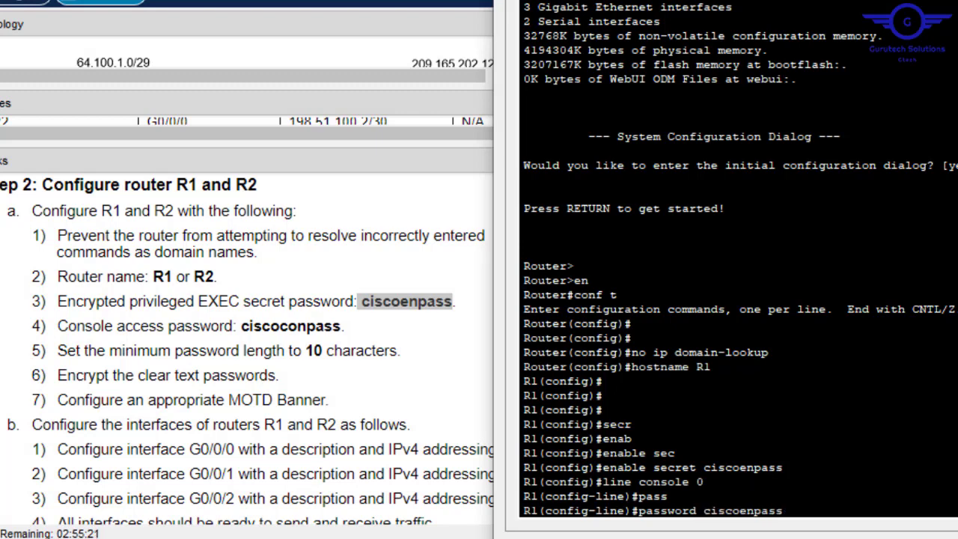
key(Return)
text(login)
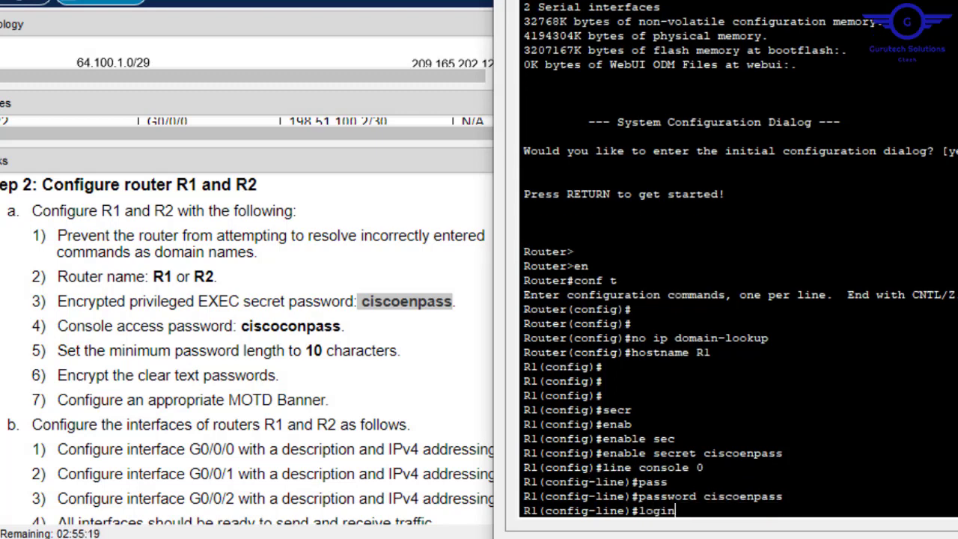
key(Return)
text(exit)
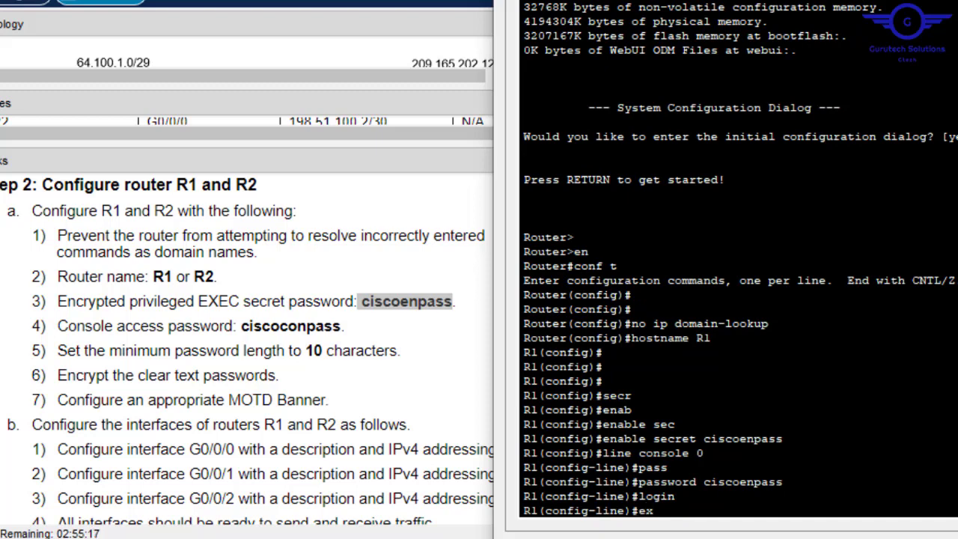
key(Return)
key(Return)
key(Return)
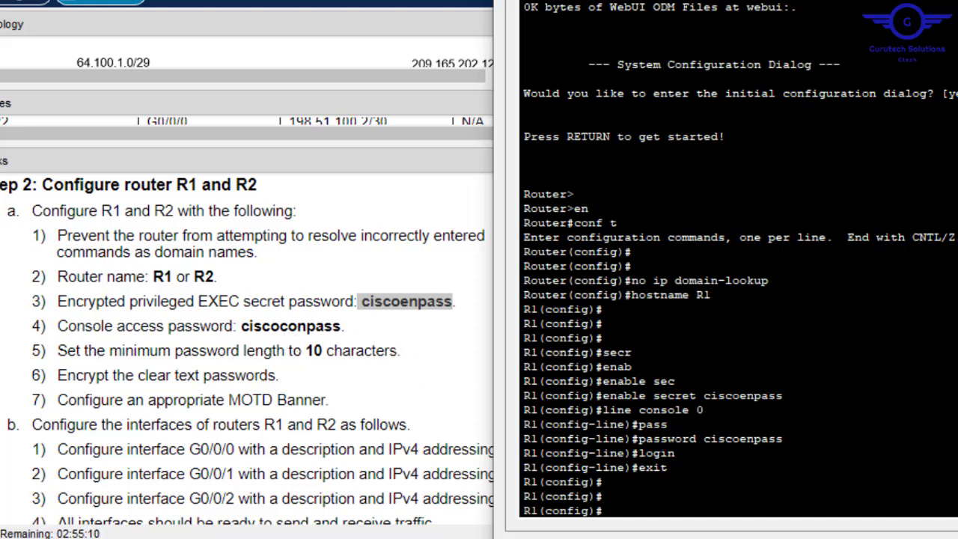
- Require a minimum password length of 10 with security passwords min-length 10
text(security)
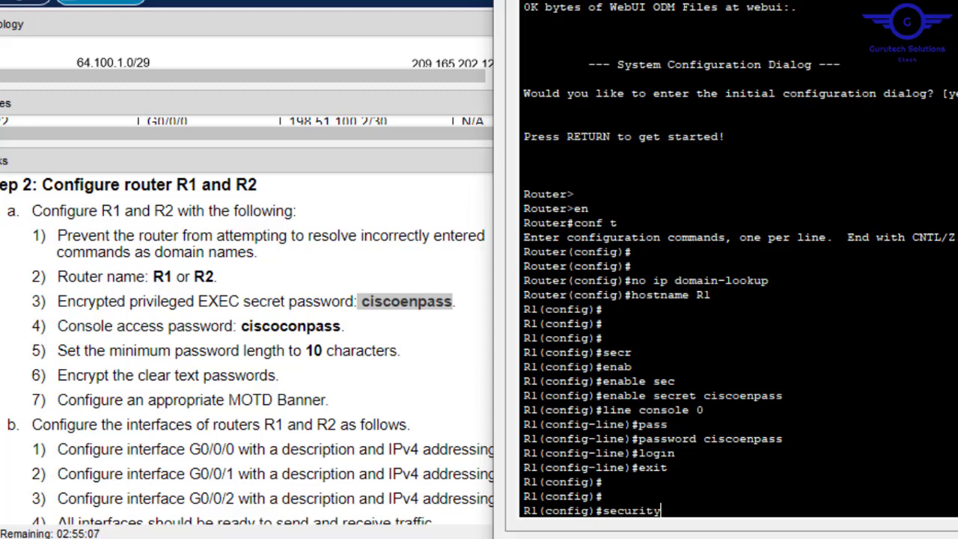
key(Tab)
text(pass)
key(Tab)
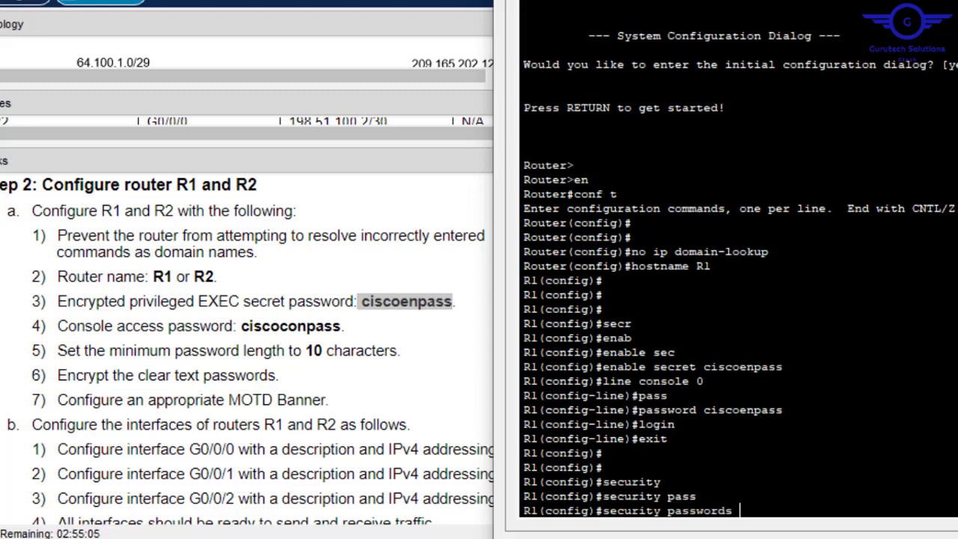
text(min)
key(Tab)
text(10)
key(Return)
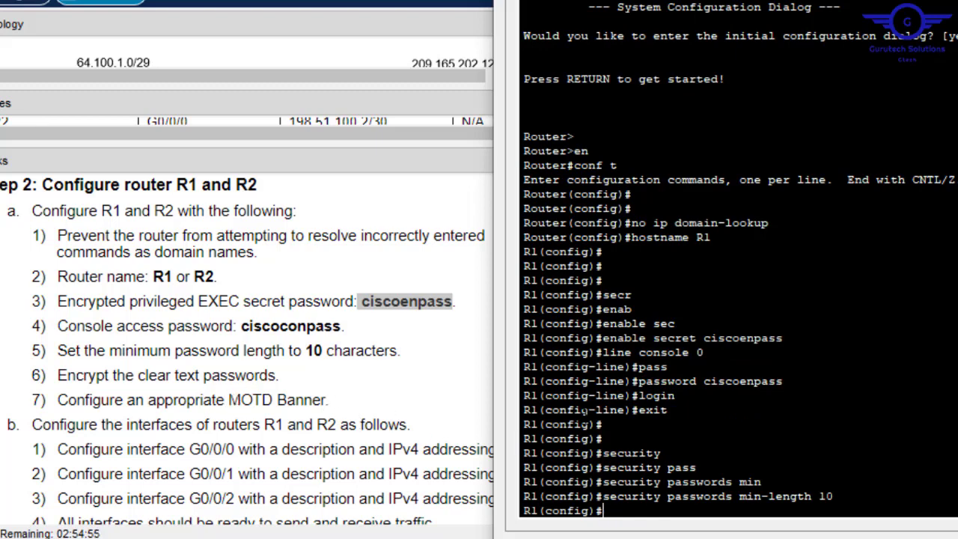
- Enable service password-encryption to encrypt clear-text passwords
text(servic)
key(Tab)
text(p)
key(Tab)
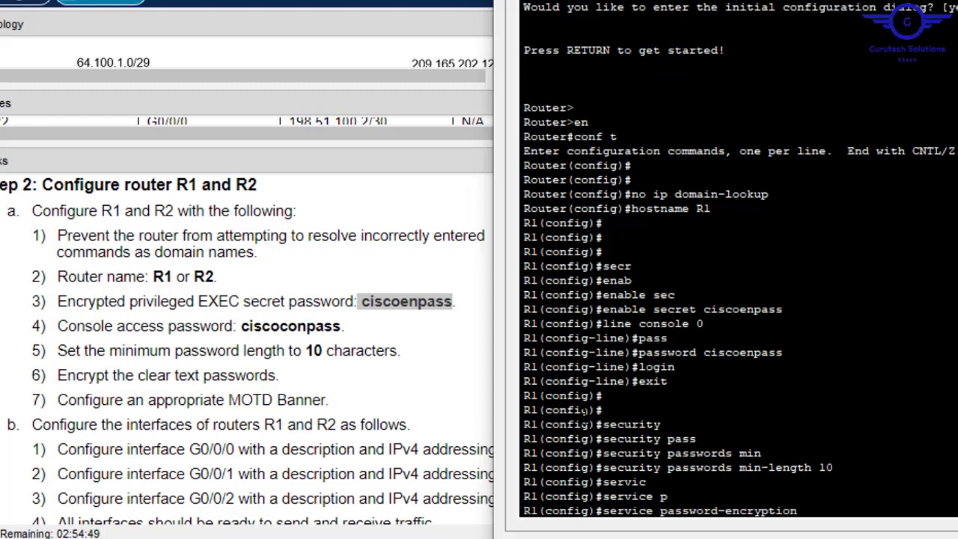
key(Return)
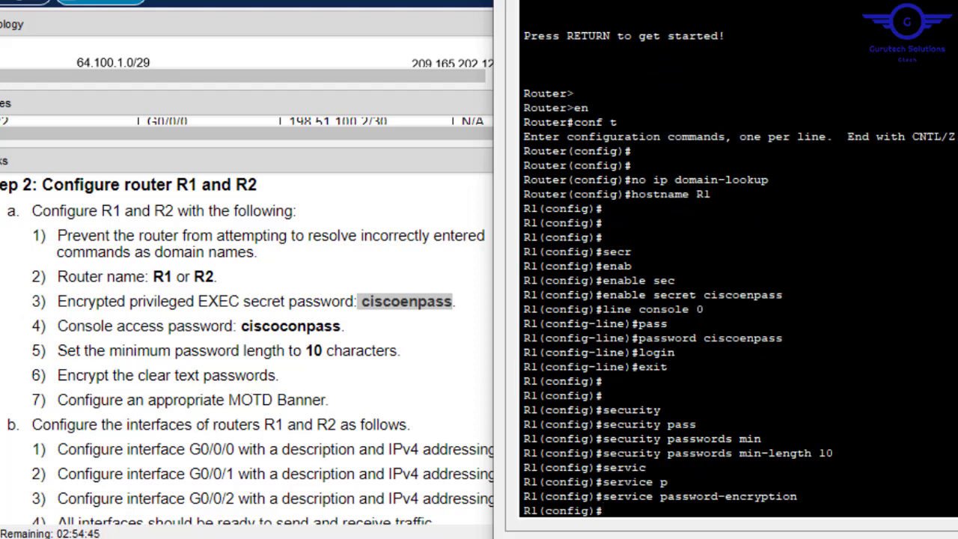
- Set the MOTD banner to 'No Unauthorised Access!!!'
text(banee)
key(BackSpace)
text(ner motd)
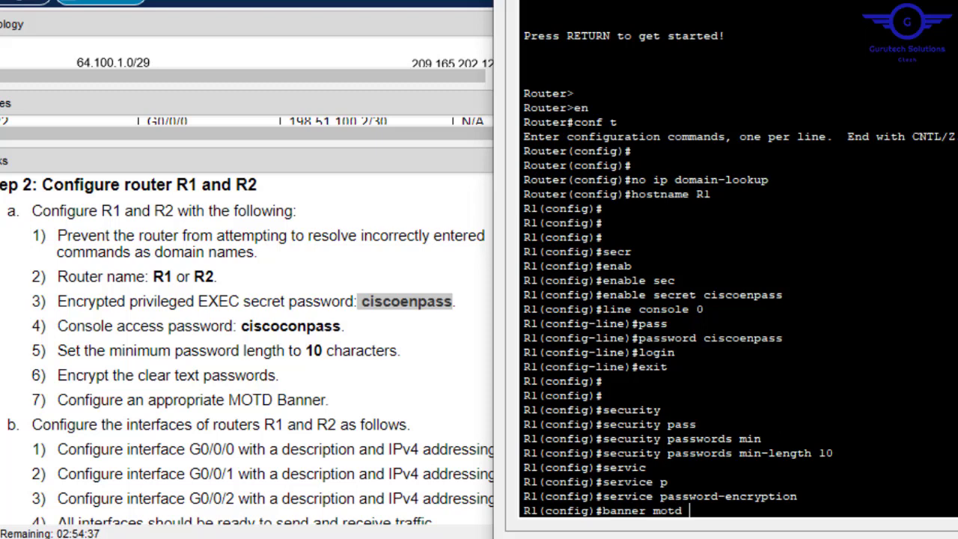
text( ##No Unau)
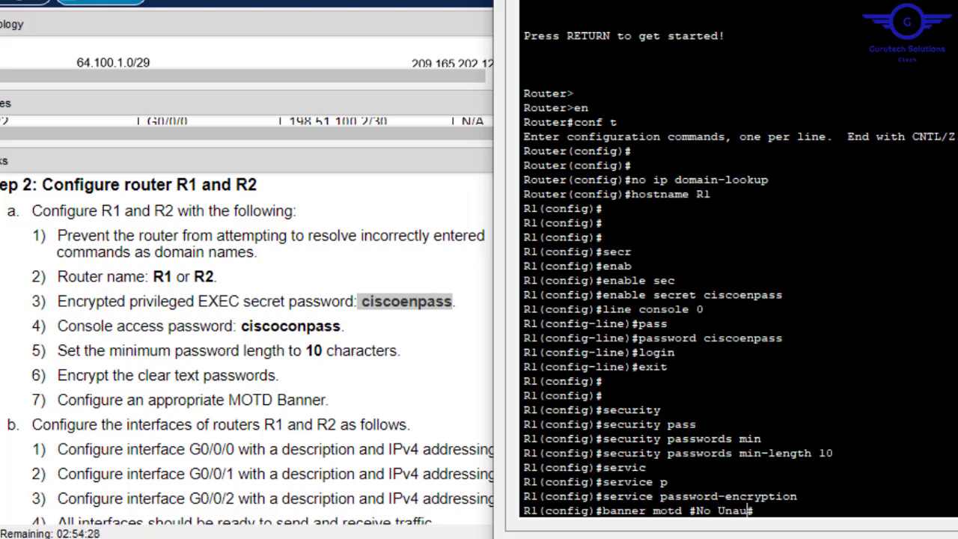
text(thorised )
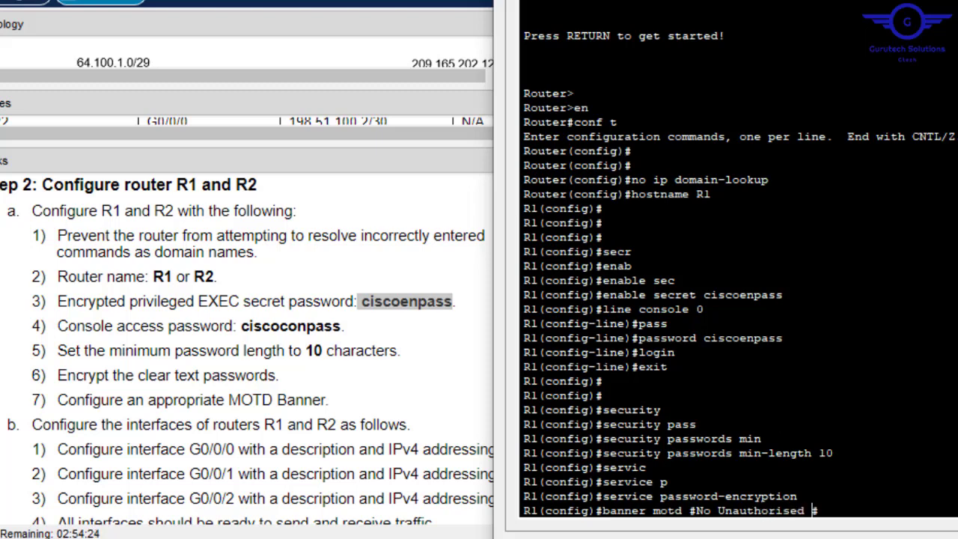
text(Acces)
text(ss)
text(!!!)
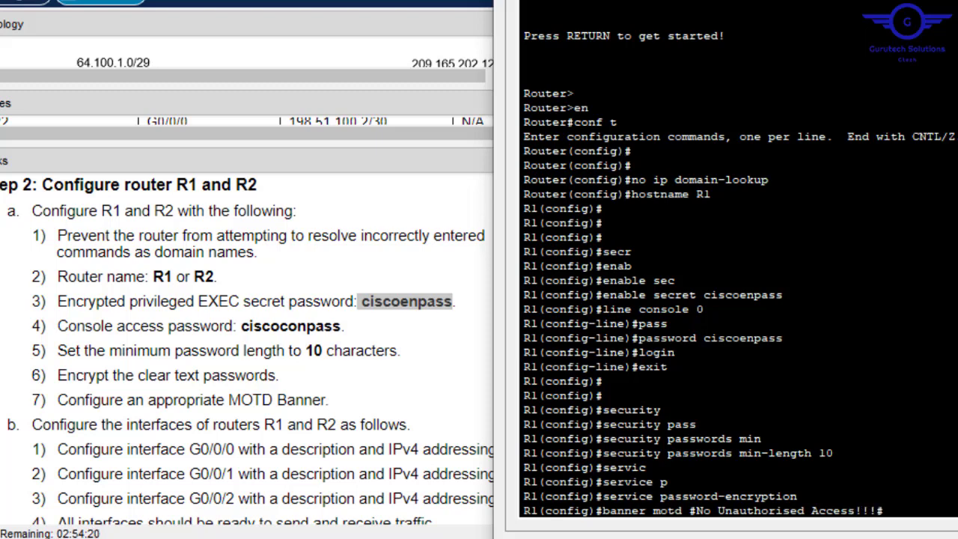
key(Return)
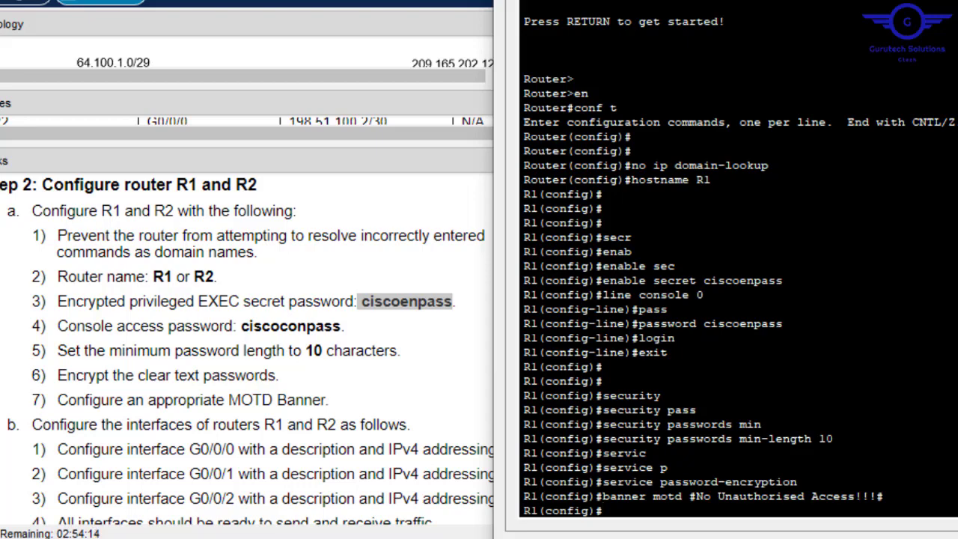
- Close R1's console terminal and scroll the Physical workspace to the wiring closet rack
click(956, 1)
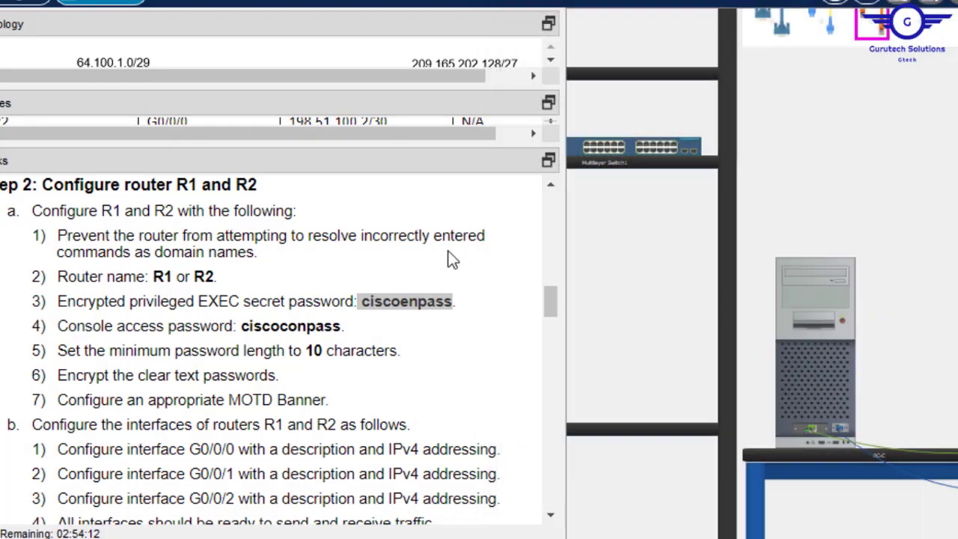
drag(216, 277, 194, 277)
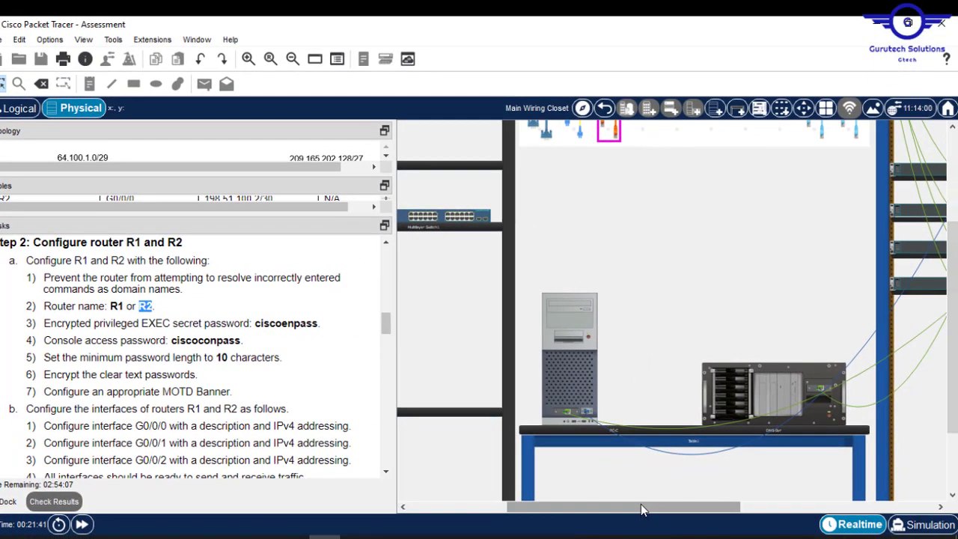
drag(640, 503, 816, 509)
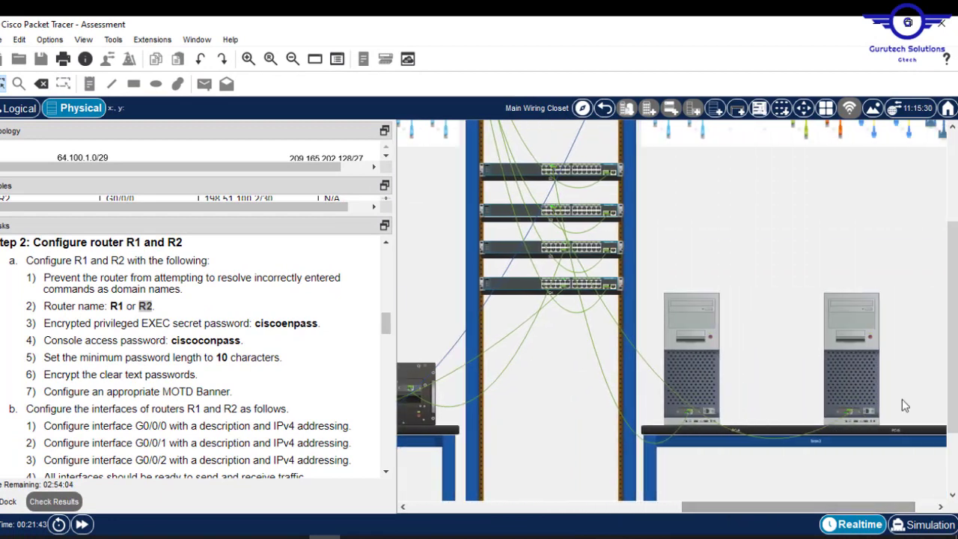
drag(952, 325, 951, 268)
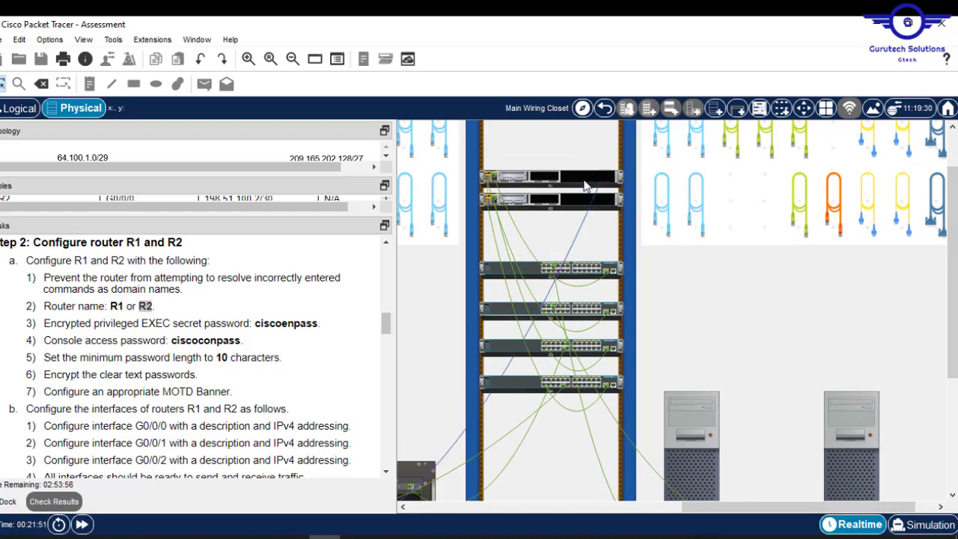
- Inspect the rear panels of routers R1 and R2
mouse_move(586, 184)
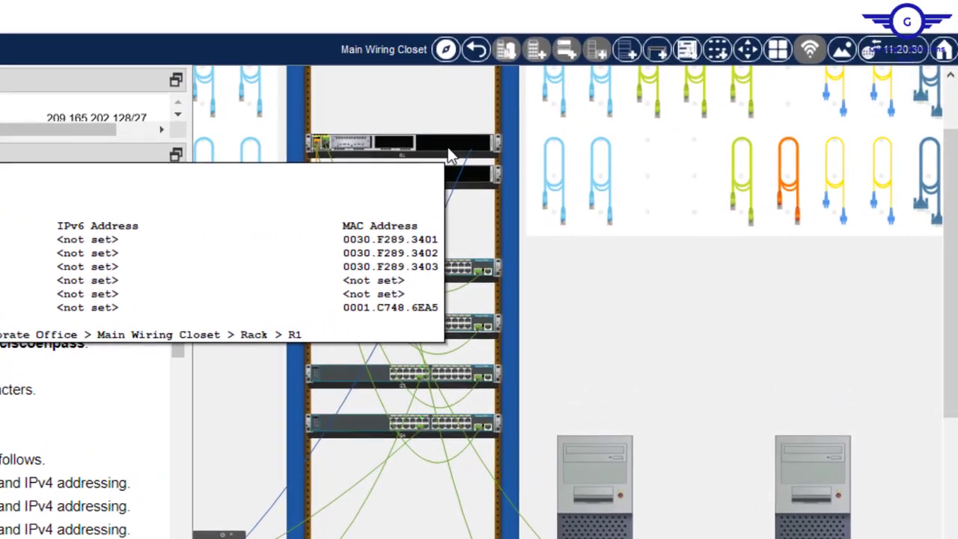
right_click(448, 152)
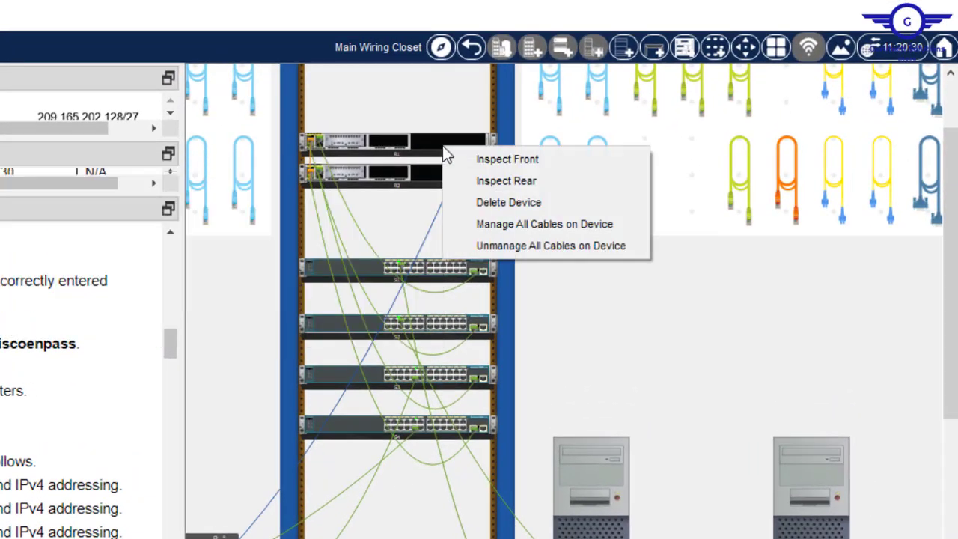
click(499, 182)
mouse_move(415, 269)
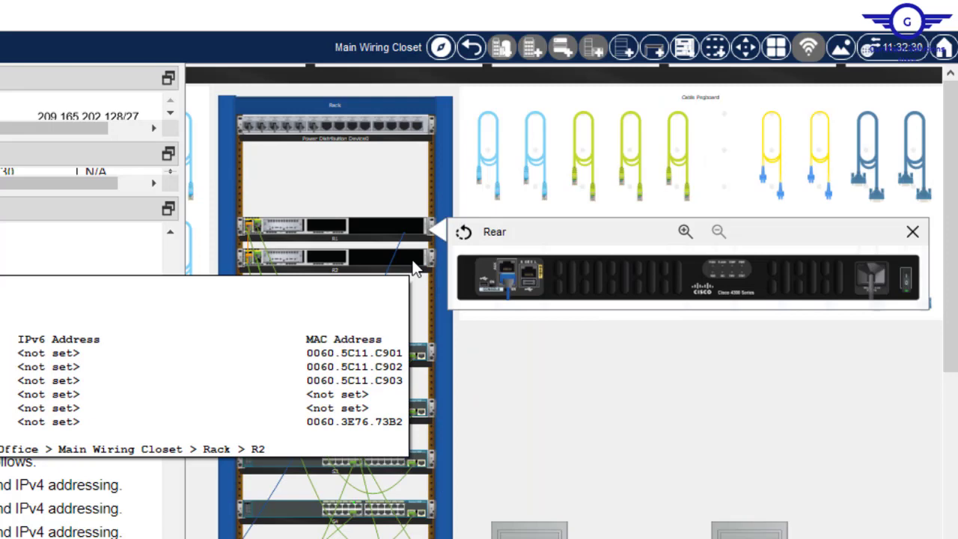
right_click(415, 269)
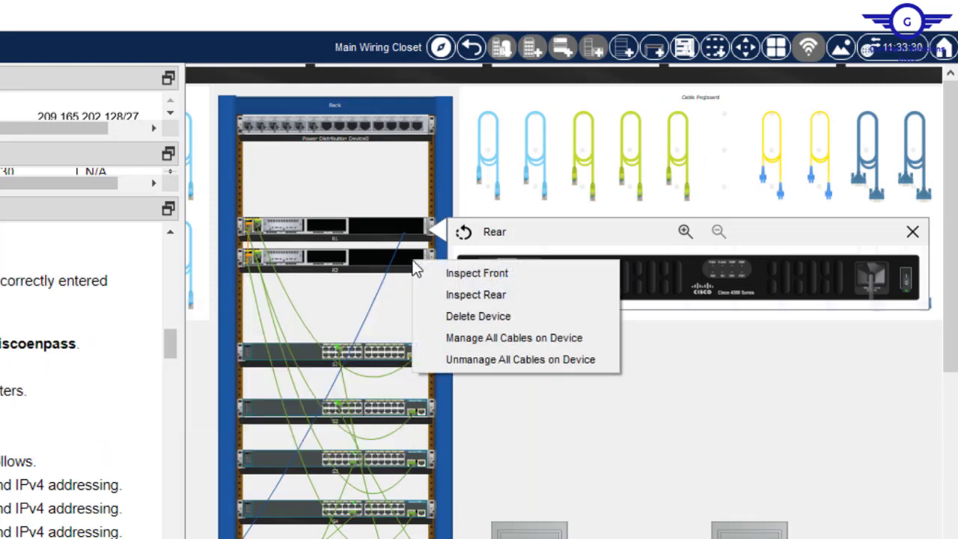
click(483, 298)
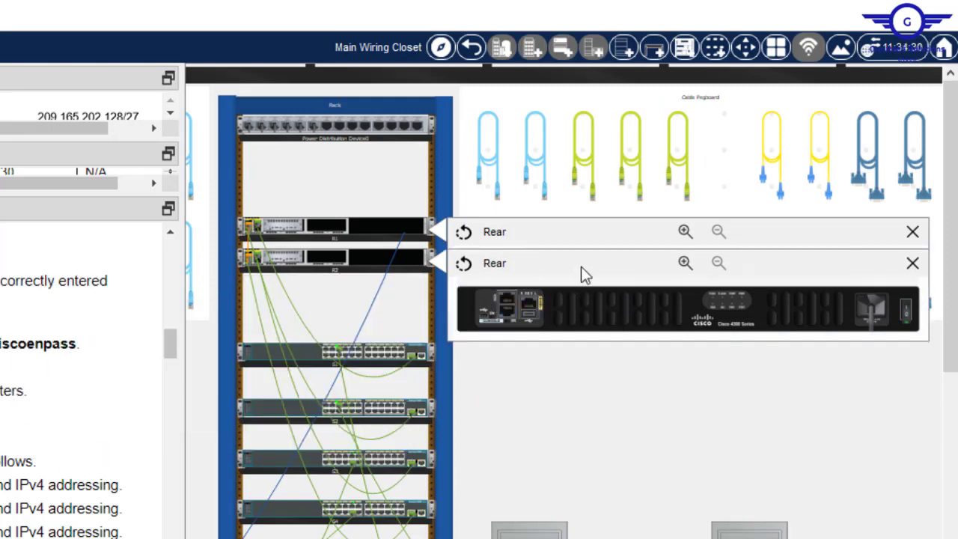
- Unplug the console cable from R1's rear port and move R1 up a rack slot
click(598, 232)
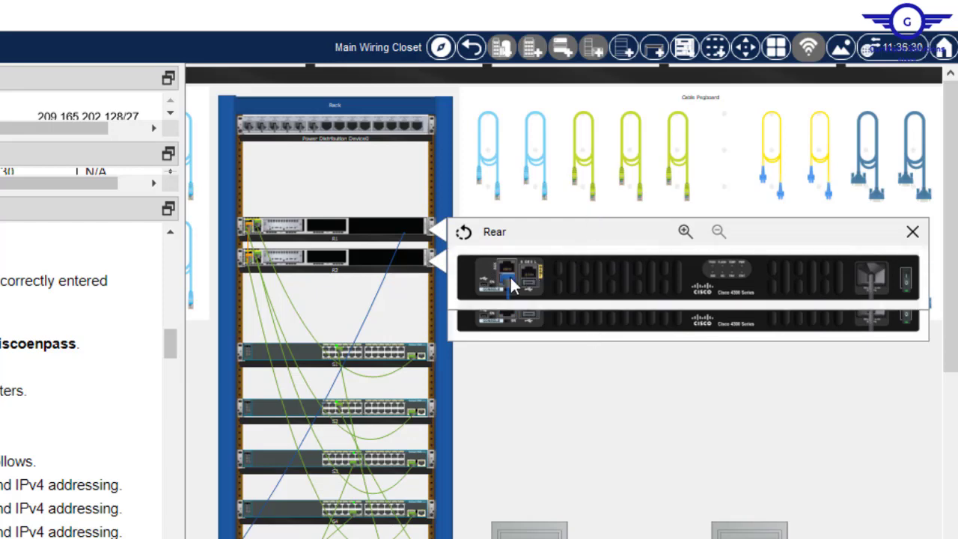
drag(510, 275, 497, 322)
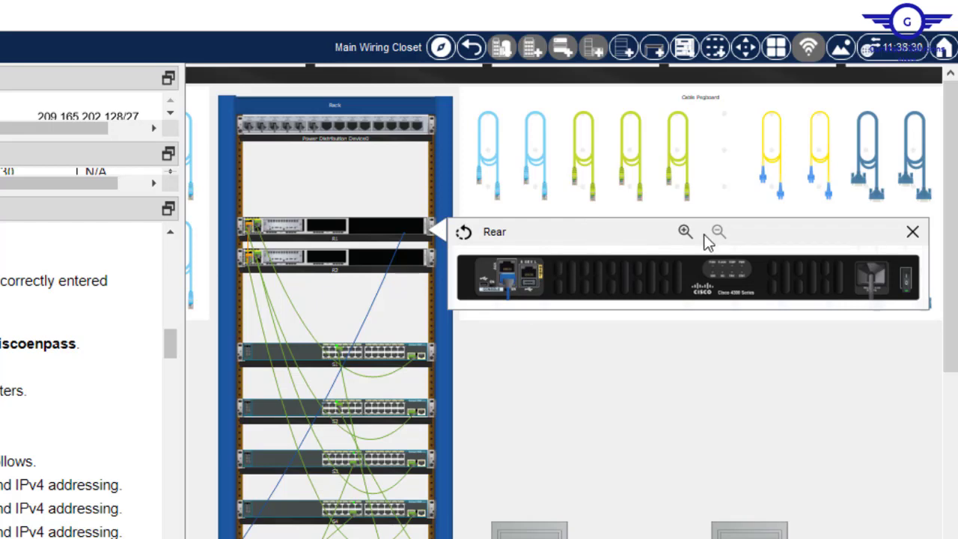
click(913, 232)
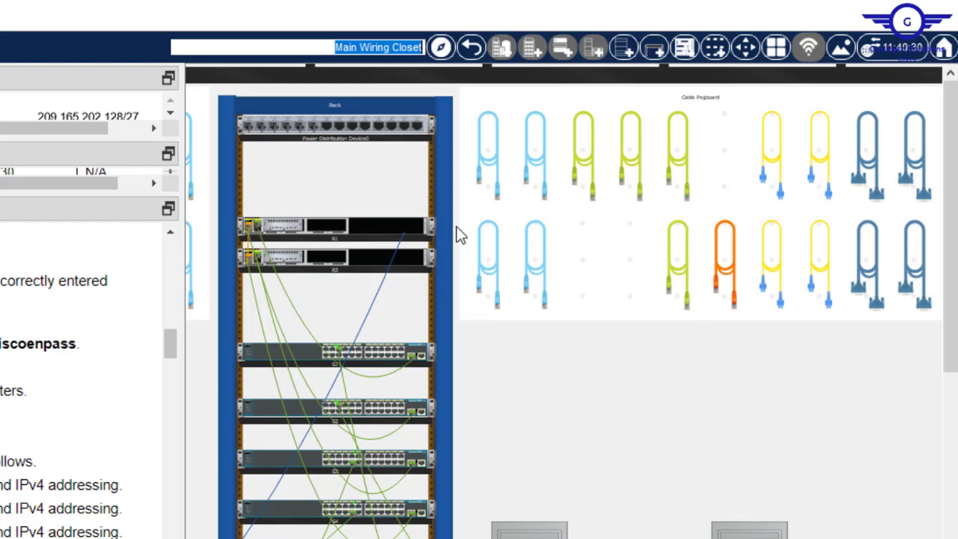
drag(362, 233, 363, 195)
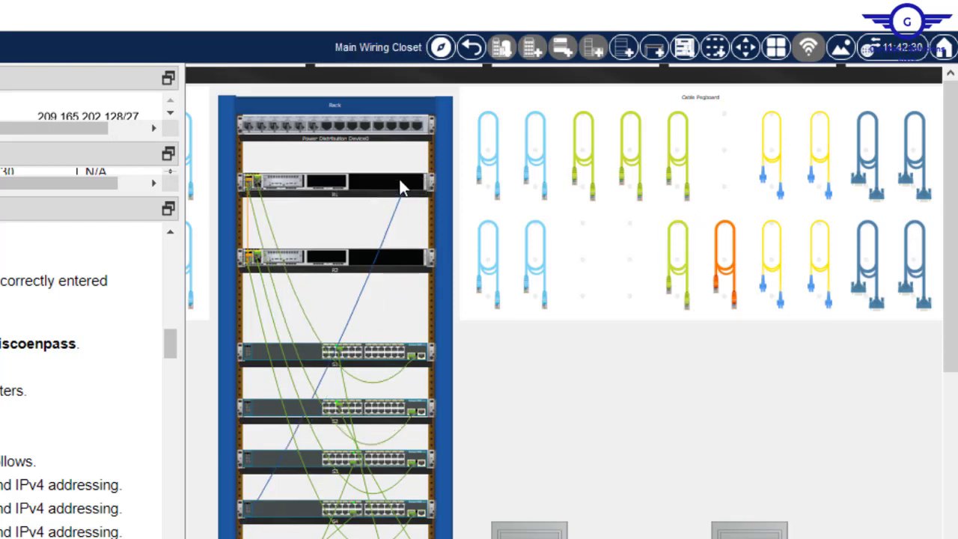
- Inspect the rear panels of routers R1 and R2 again
mouse_move(395, 191)
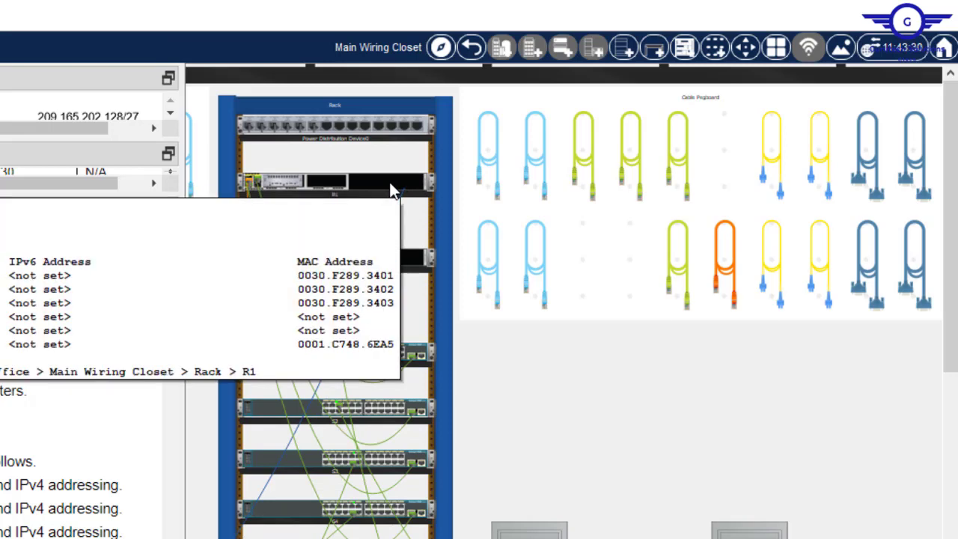
right_click(394, 190)
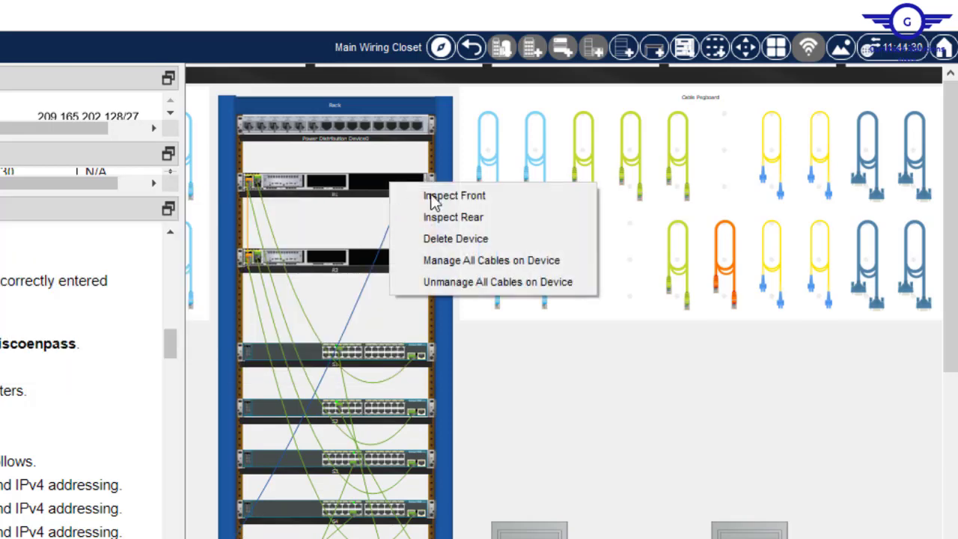
click(483, 214)
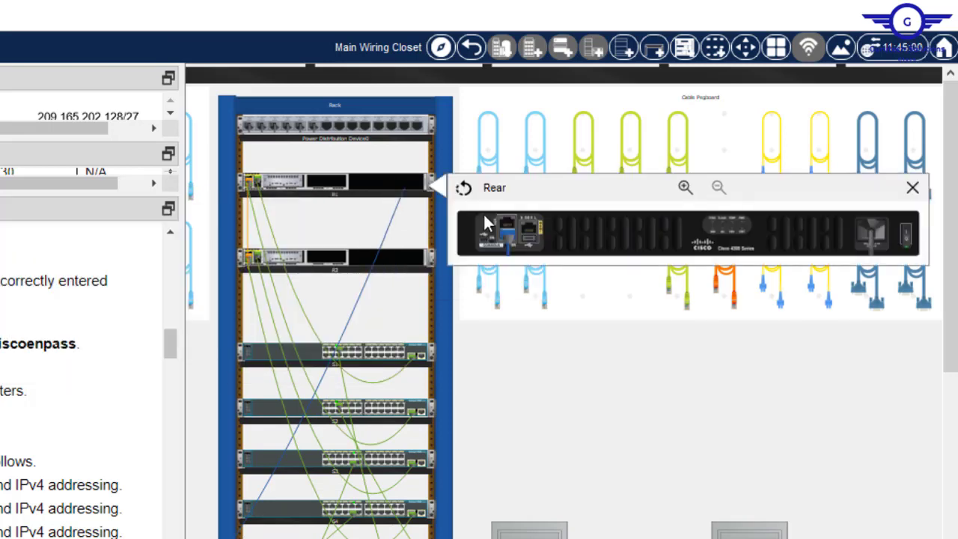
right_click(394, 267)
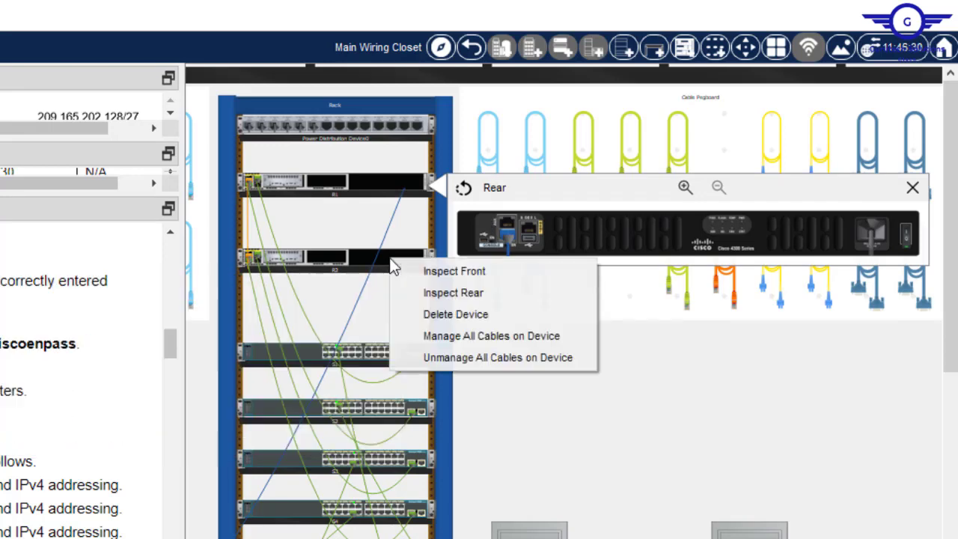
click(459, 291)
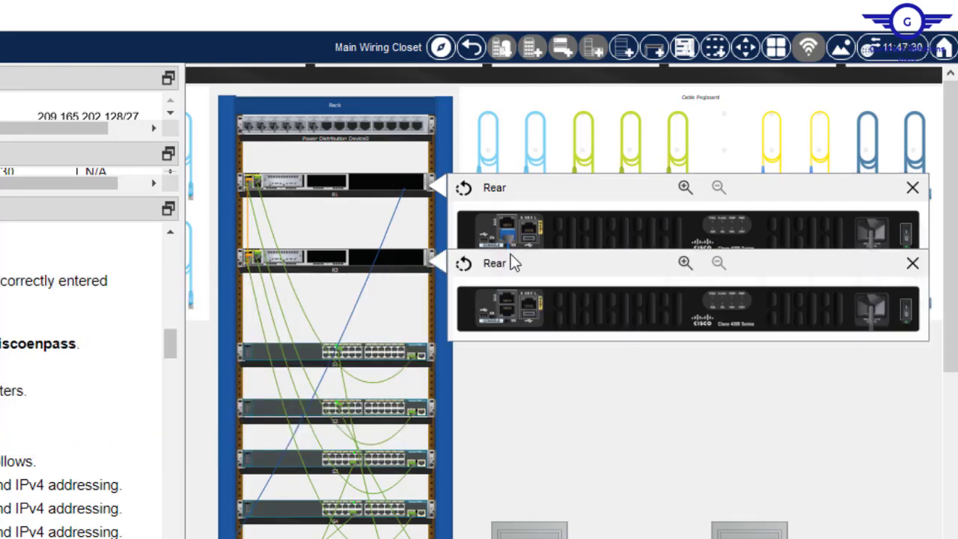
- Connect the console cable to R2 and lower R1 back into its rack position
click(509, 311)
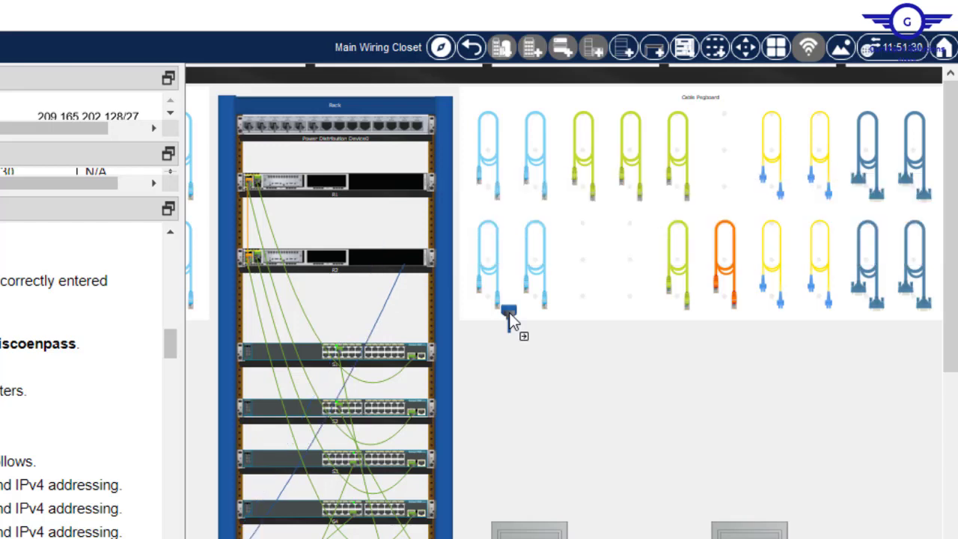
drag(389, 197, 390, 213)
drag(388, 213, 389, 214)
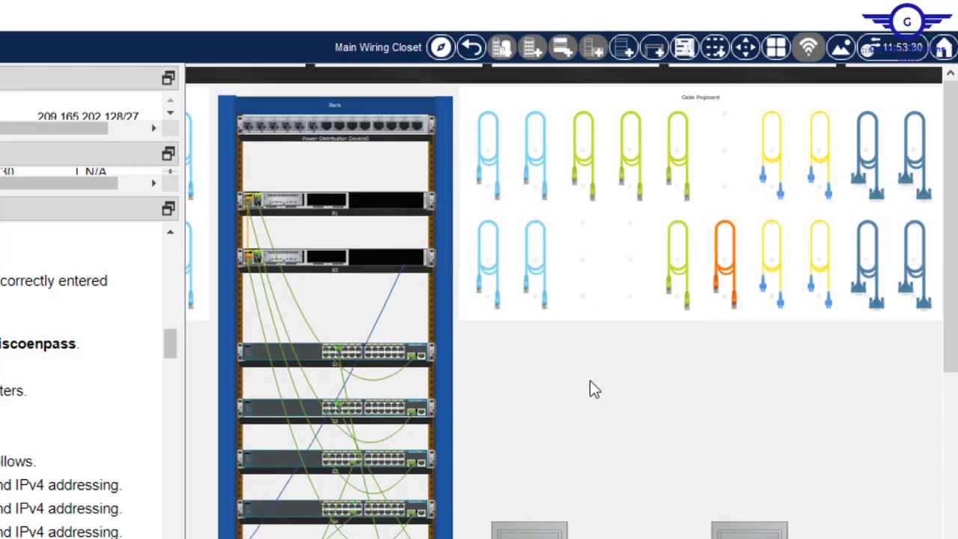
- Scroll the Physical view to the table and open PC-C's desktop applications
mouse_move(392, 302)
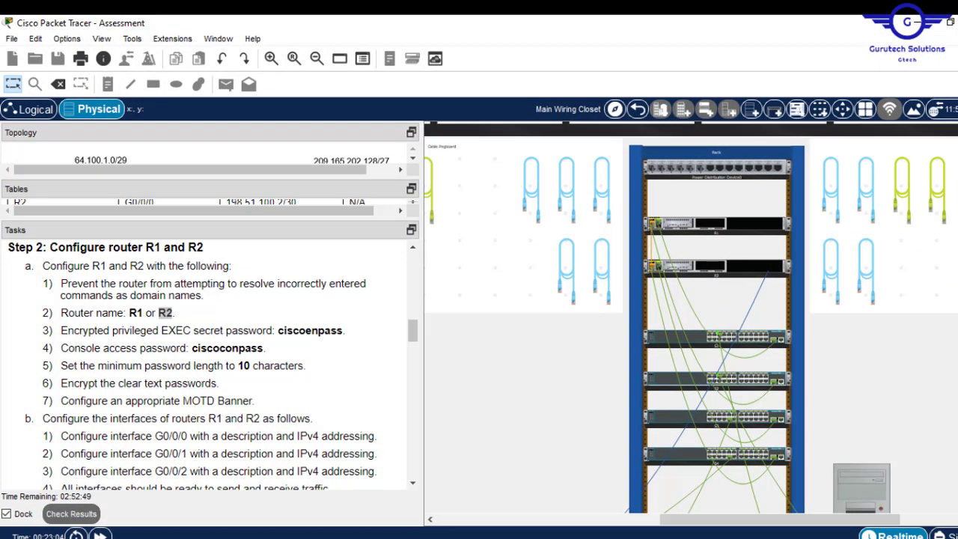
scroll(703, 314, down, 3)
scroll(864, 462, down, 2)
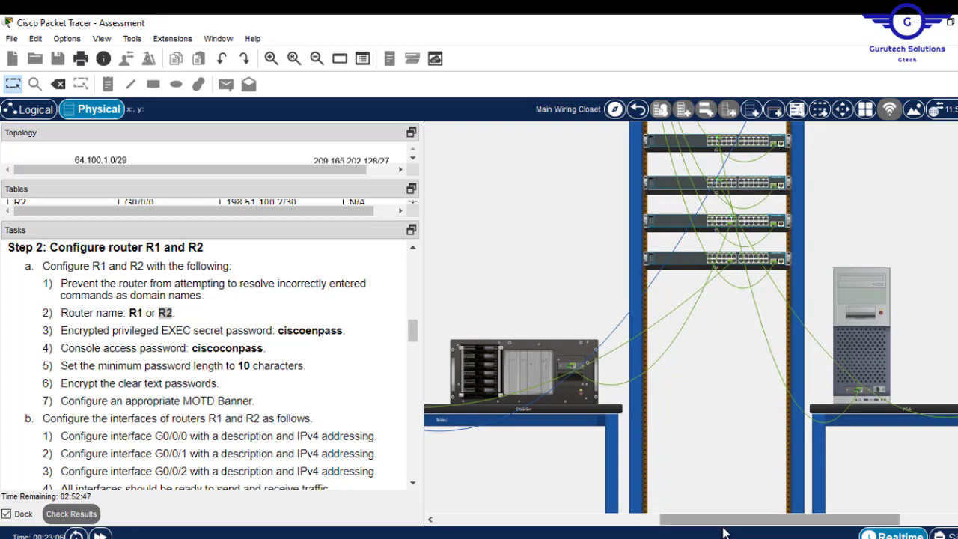
drag(717, 524, 590, 524)
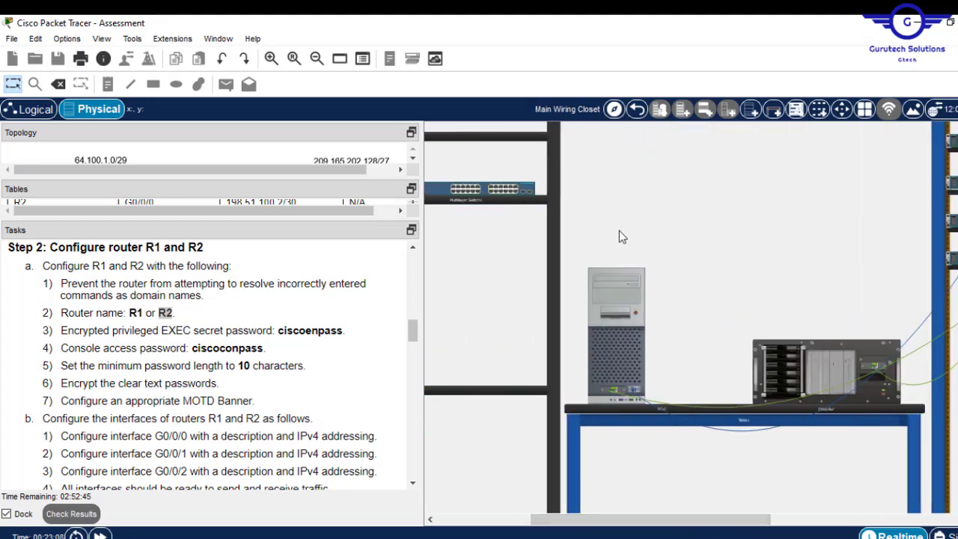
click(615, 295)
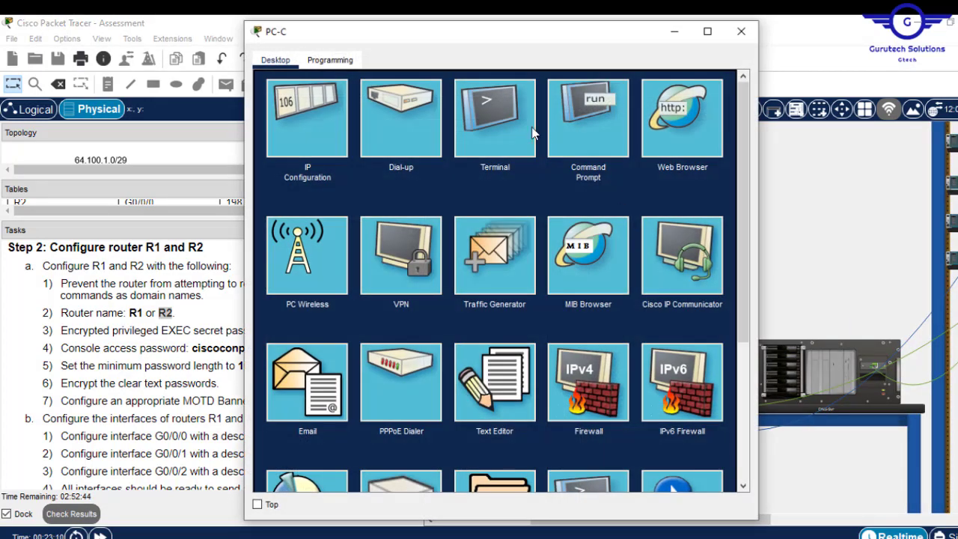
- Open PC-C's Terminal with default settings, decline the initial configuration dialog, and enter enable
click(471, 104)
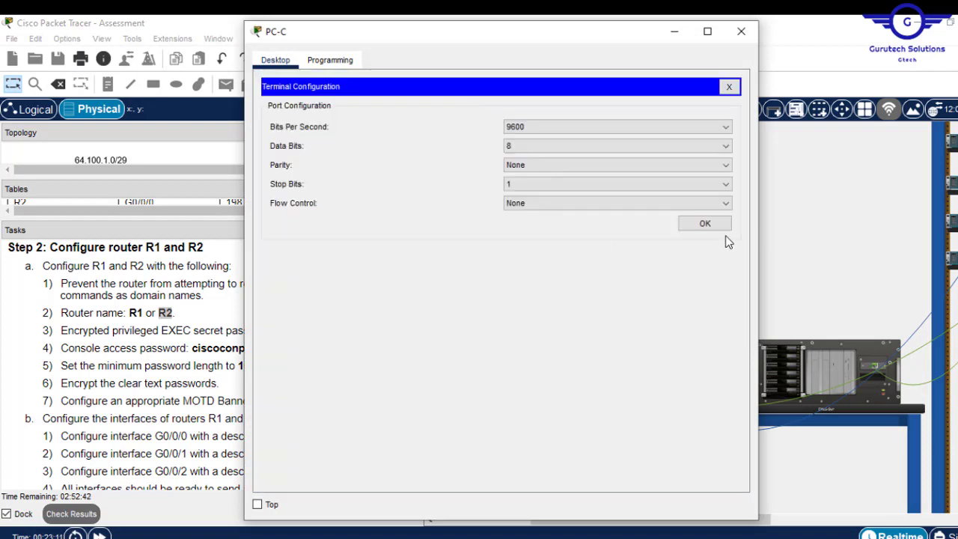
click(705, 225)
key(Return)
key(Return)
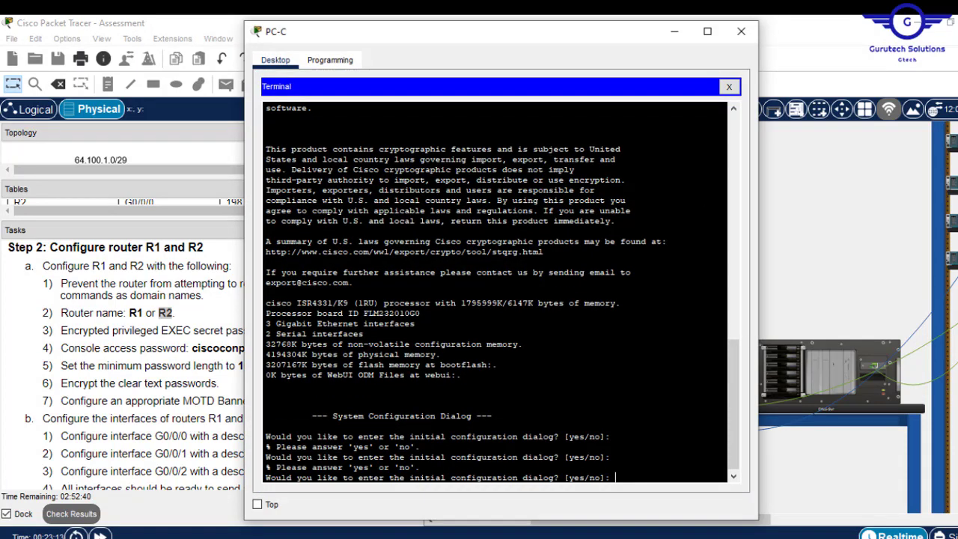
text(n)
key(Return)
key(Return)
key(Return)
key(Return)
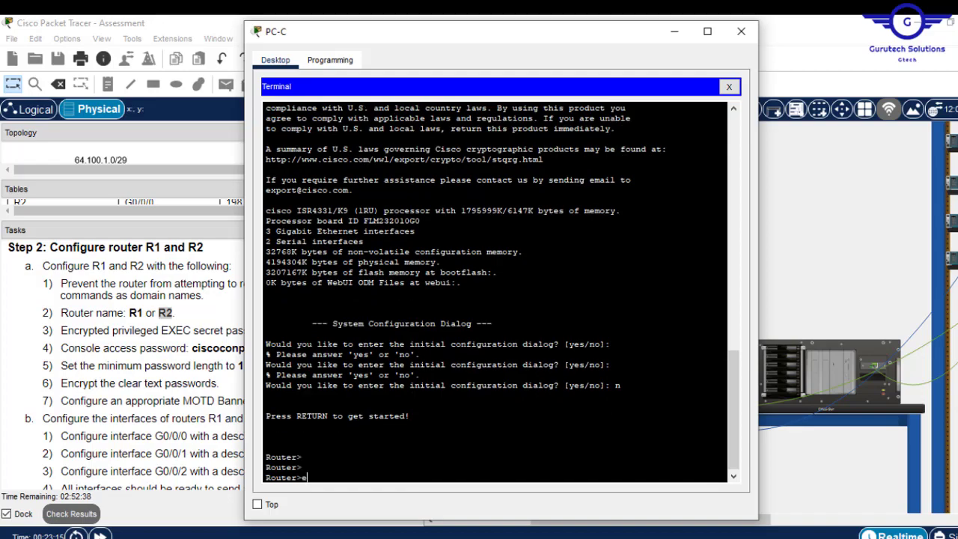
text(en)
key(Return)
- In global configuration, run no ip domain lookup and set hostname R2
text(conf t)
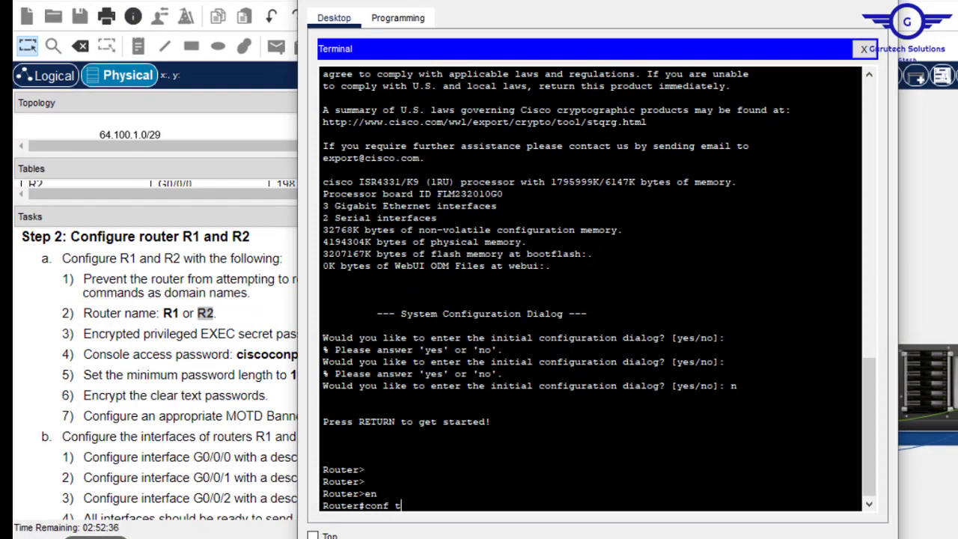
key(Return)
key(Return)
key(Return)
key(Return)
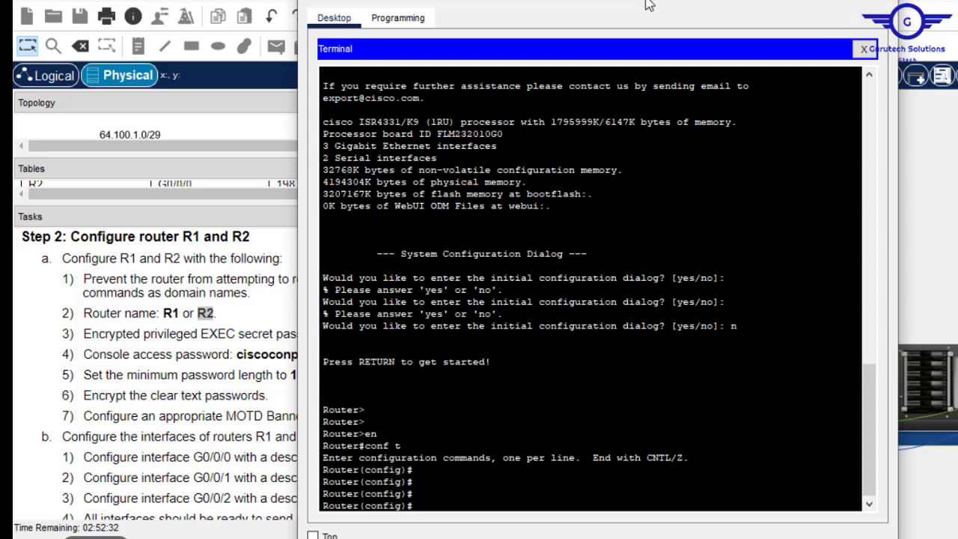
text(no ip domain lookup)
key(Return)
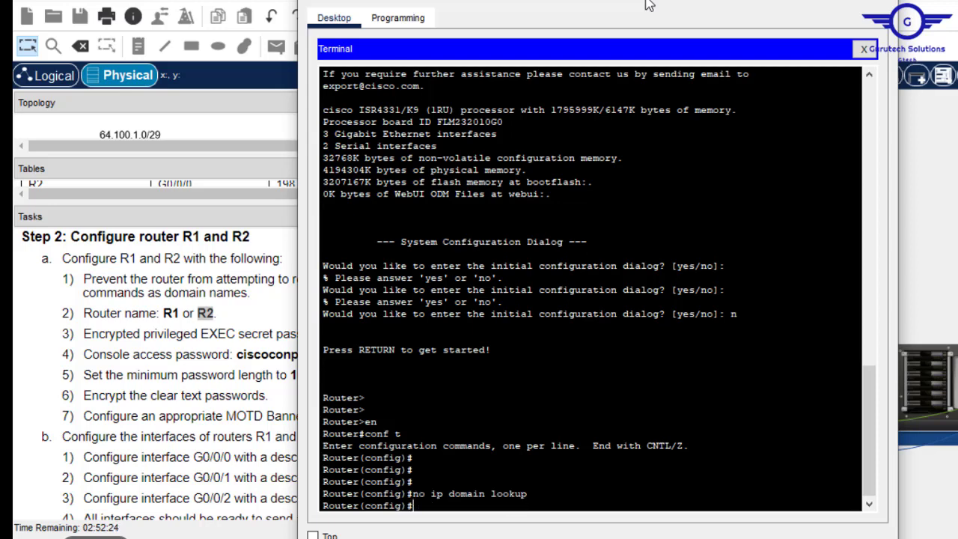
text(hostname)
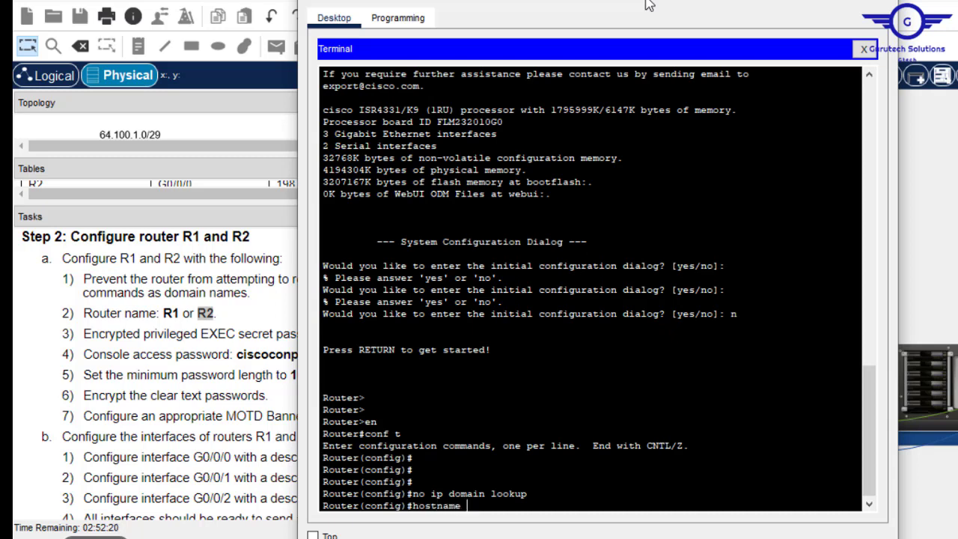
text( R2)
key(Return)
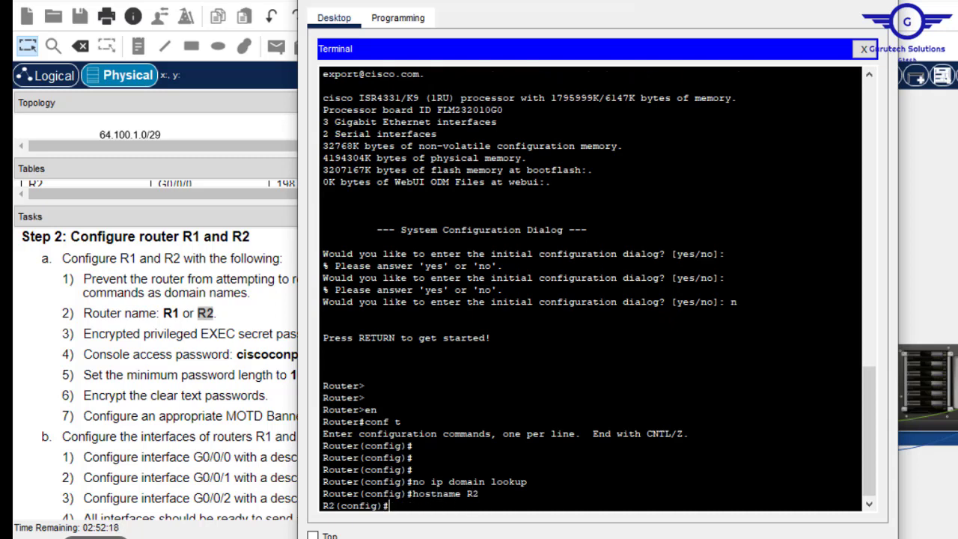
drag(483, 3, 608, 10)
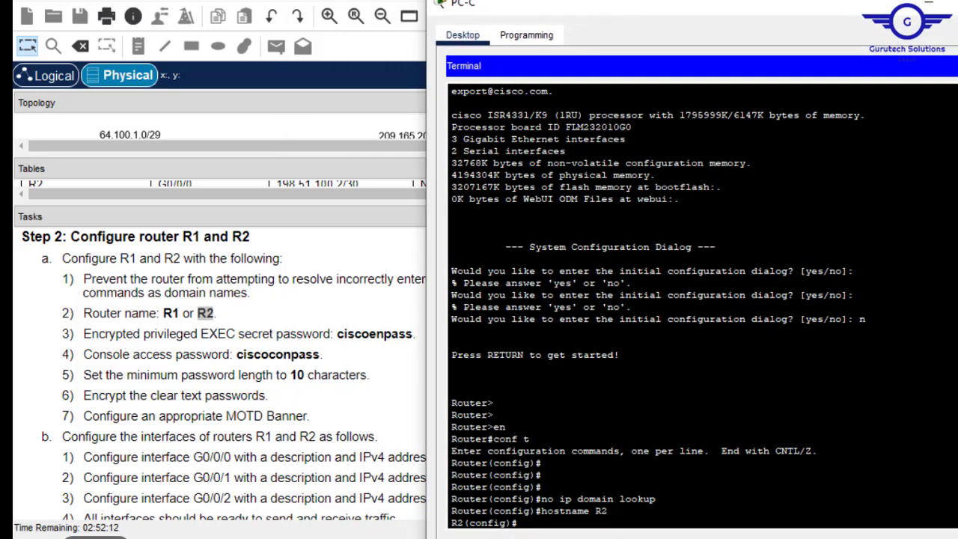
- Set R2's enable secret to the pasted privileged password
text(enav)
key(BackSpace)
key(Tab)
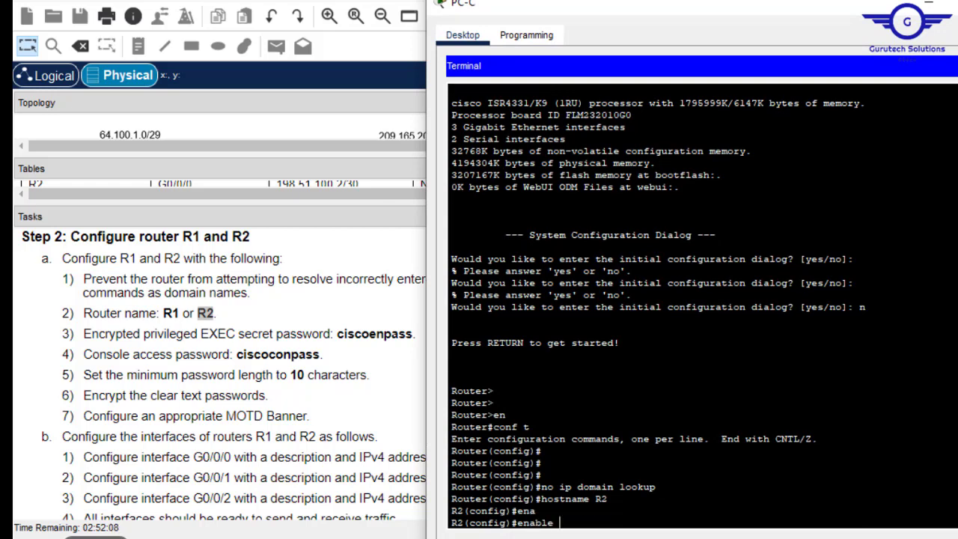
text(sec)
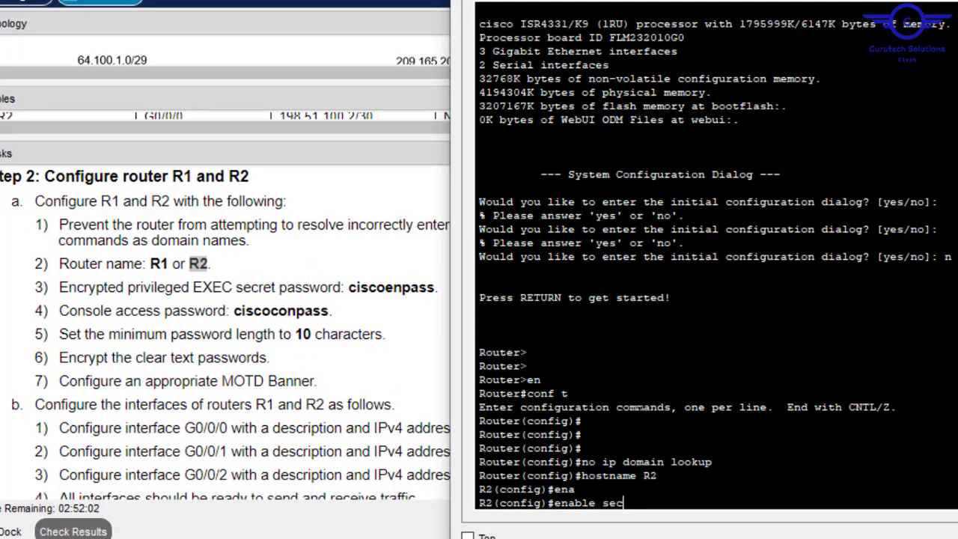
key(Tab)
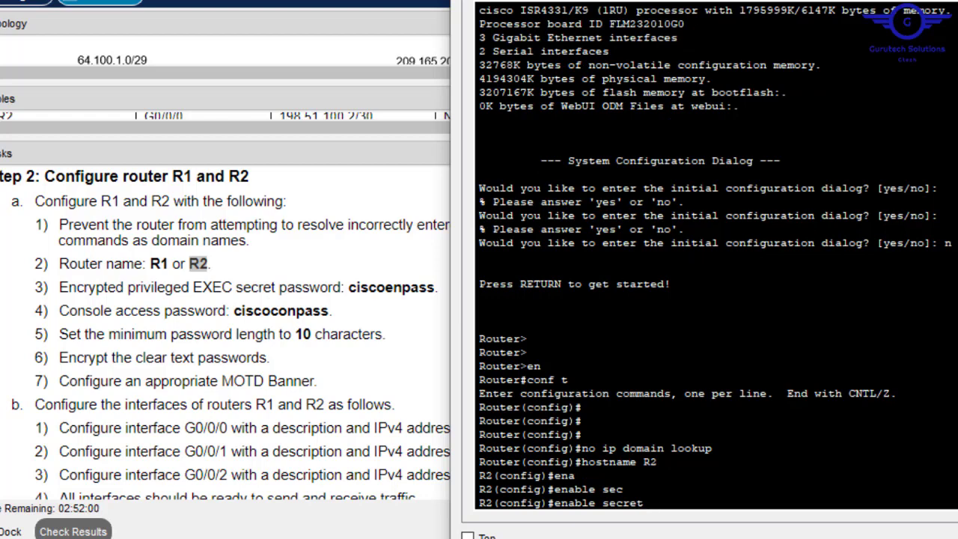
right_click(732, 421)
click(775, 453)
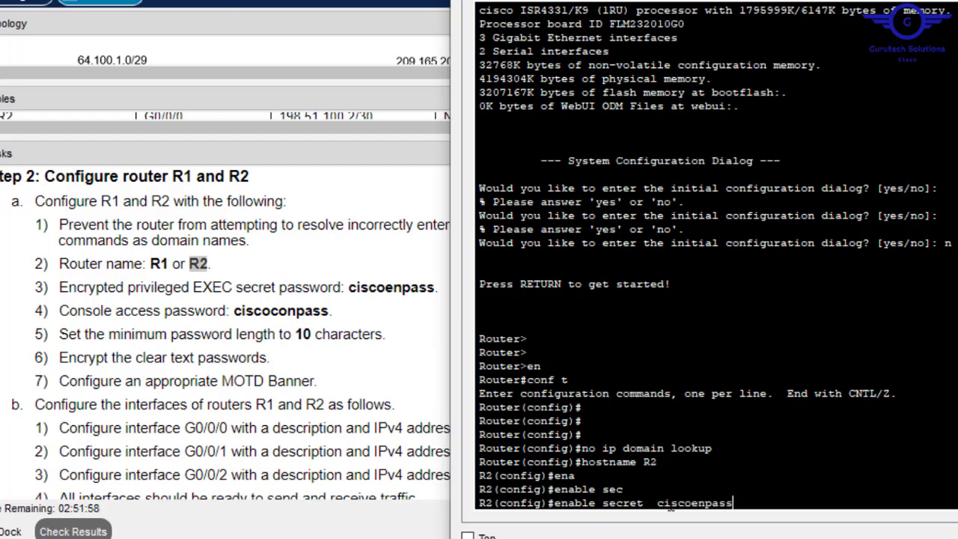
key(Left)
key(Left)
key(Left)
key(Left)
key(Left)
key(Left)
key(Left)
key(Left)
key(Left)
key(Left)
key(Left)
key(Left)
key(BackSpace)
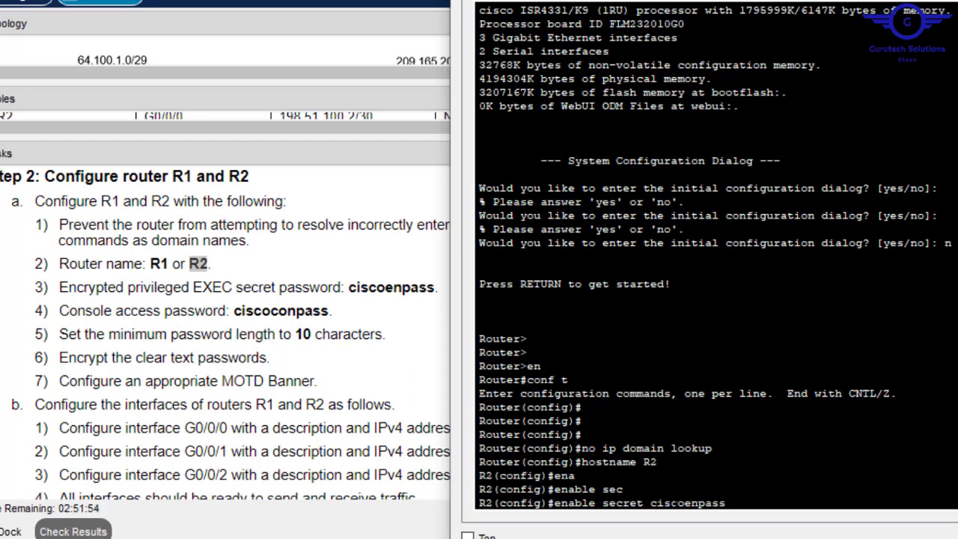
key(BackSpace)
key(Return)
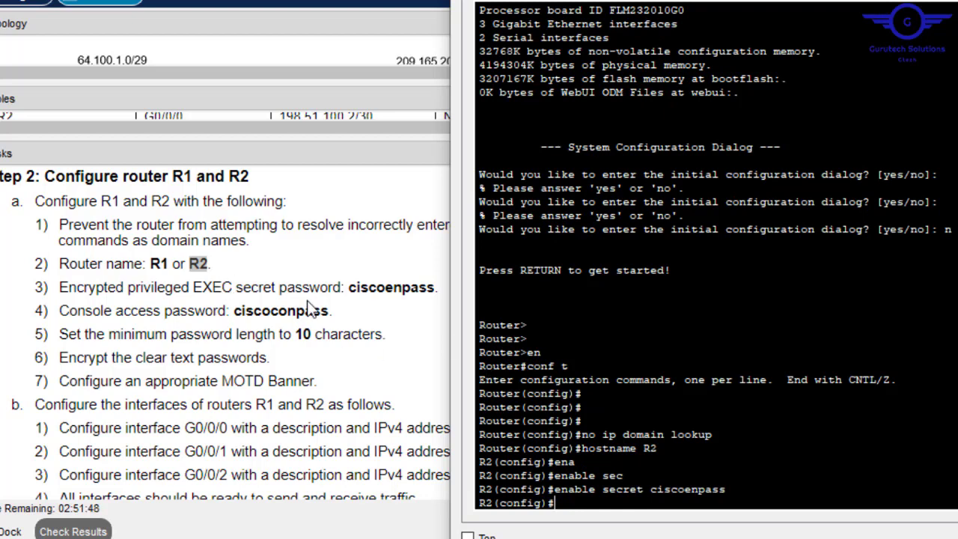
- Under line console 0, set the pasted console password
text(line console 0)
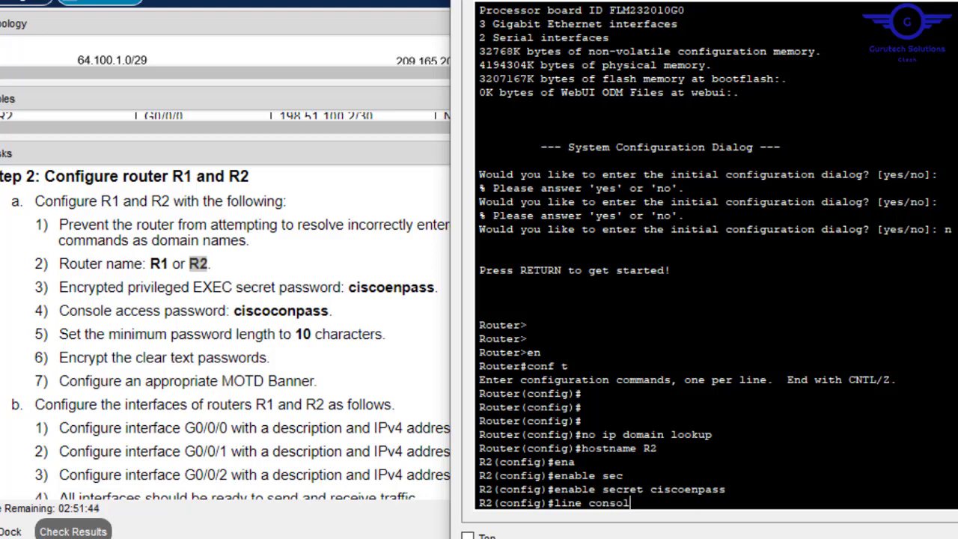
key(Return)
text(pass)
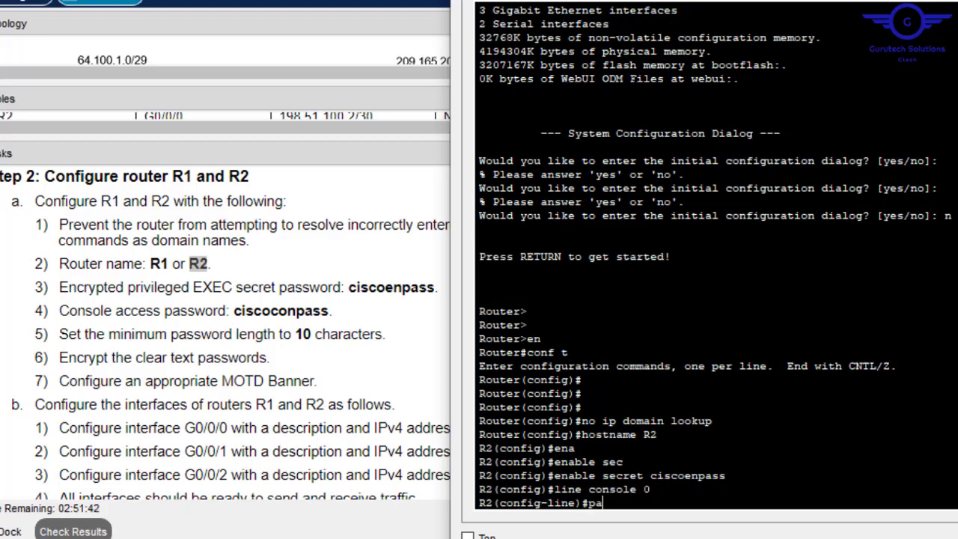
key(Tab)
right_click(735, 428)
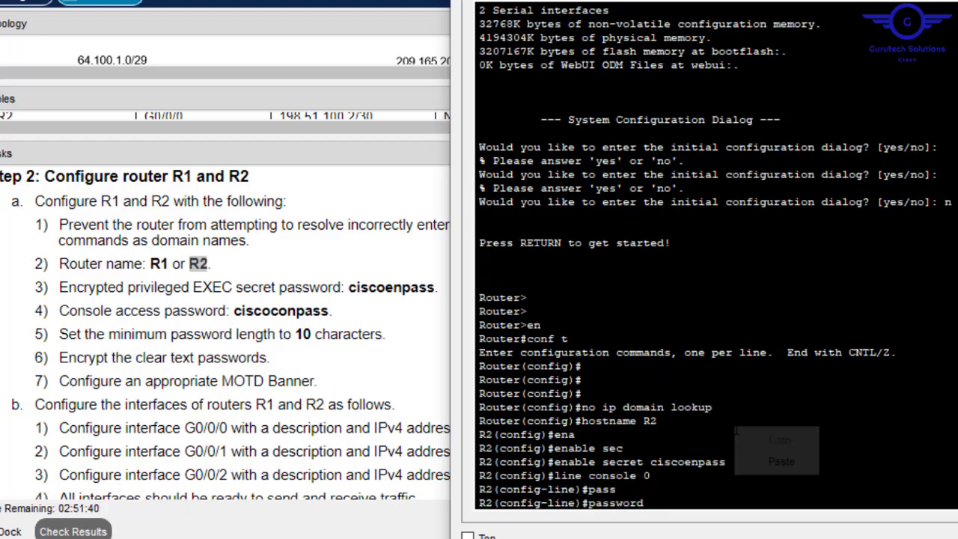
click(781, 462)
key(Return)
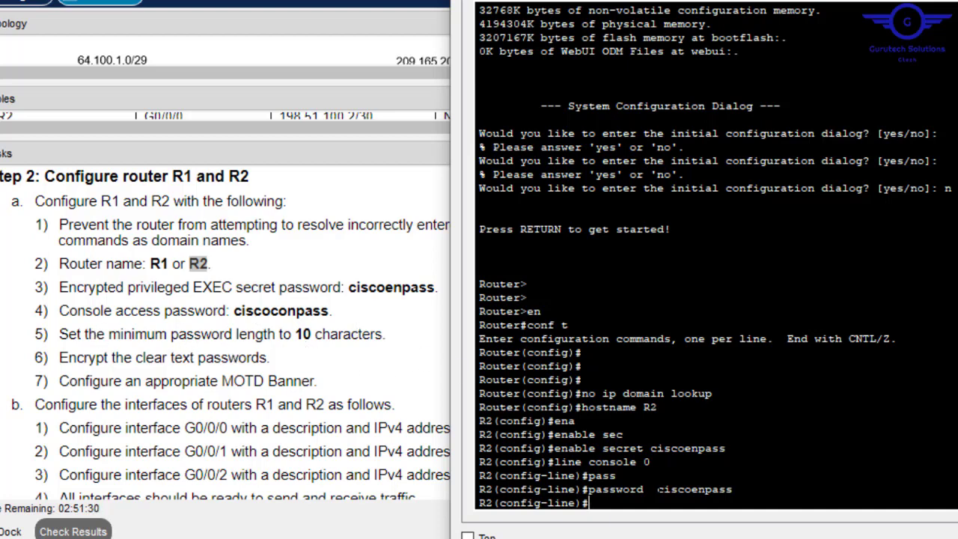
- Require login on the console line and exit to global configuration
text(secu)
key(Tab)
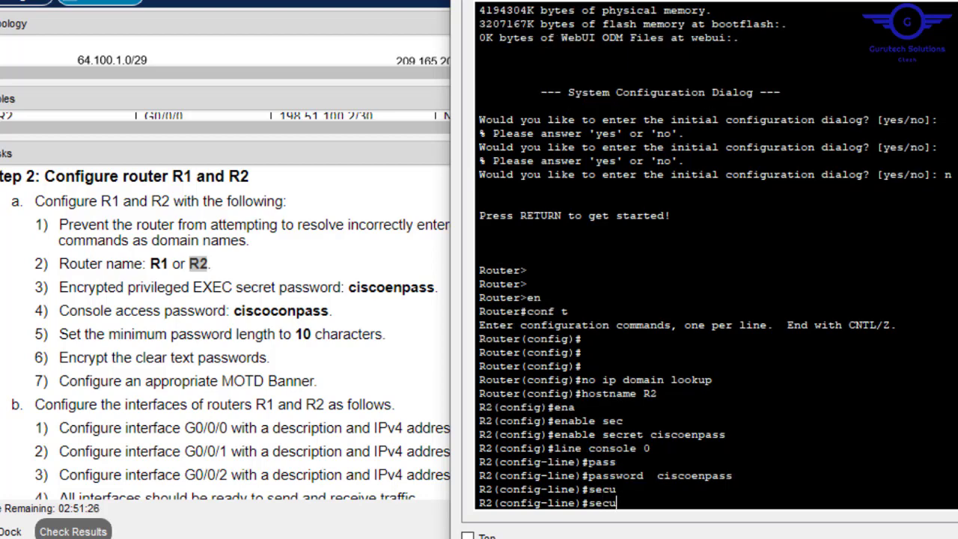
key(BackSpace)
key(BackSpace)
key(BackSpace)
text(login)
key(Return)
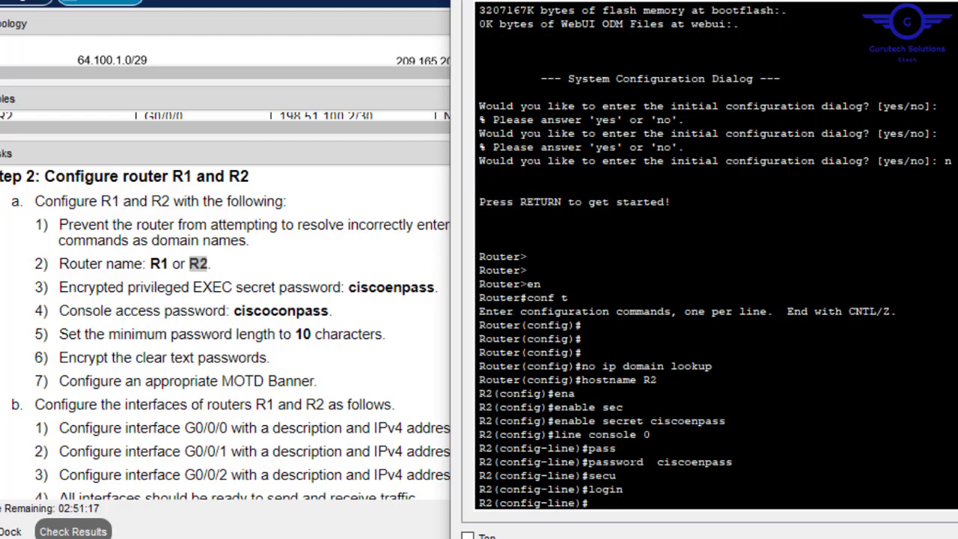
text(exit)
key(Return)
key(Return)
key(Return)
key(Return)
key(Return)
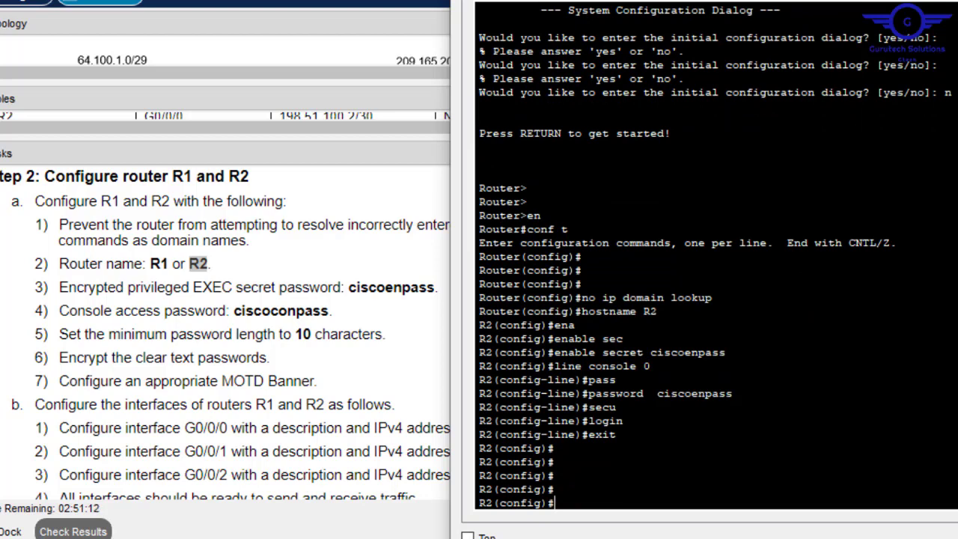
- Require 10-character minimum passwords on R2 with security passwords min-length 10
text(secur)
key(Tab)
text(it)
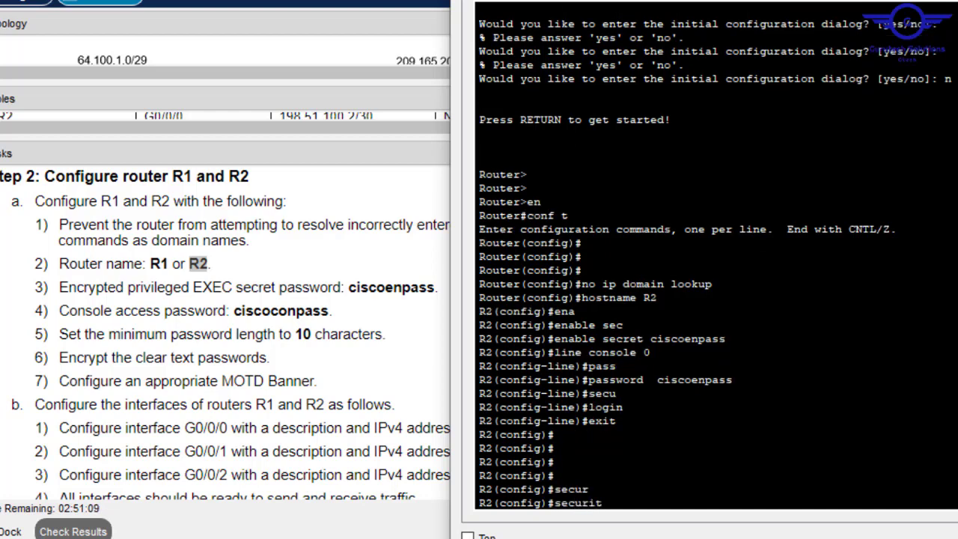
text(y pass)
key(Tab)
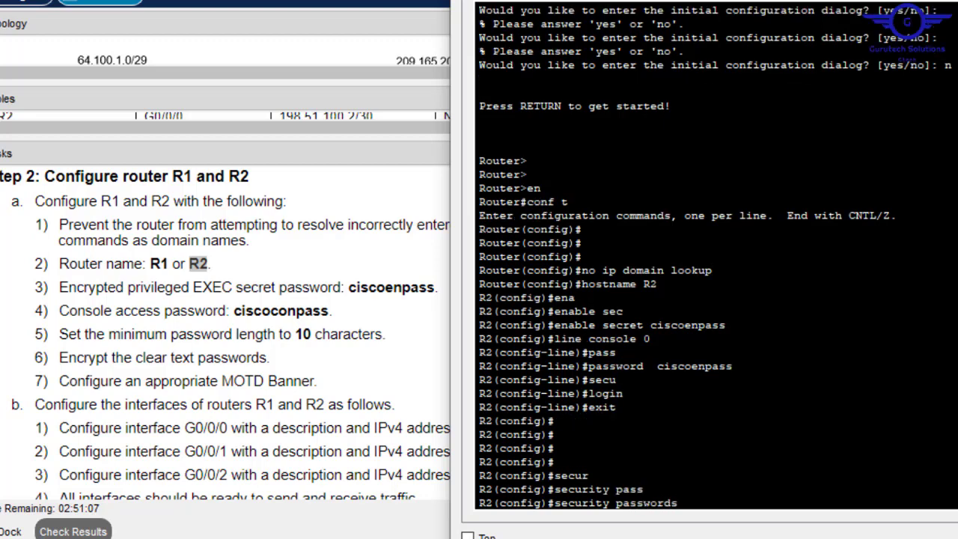
text(mi)
key(Tab)
text(10)
key(Return)
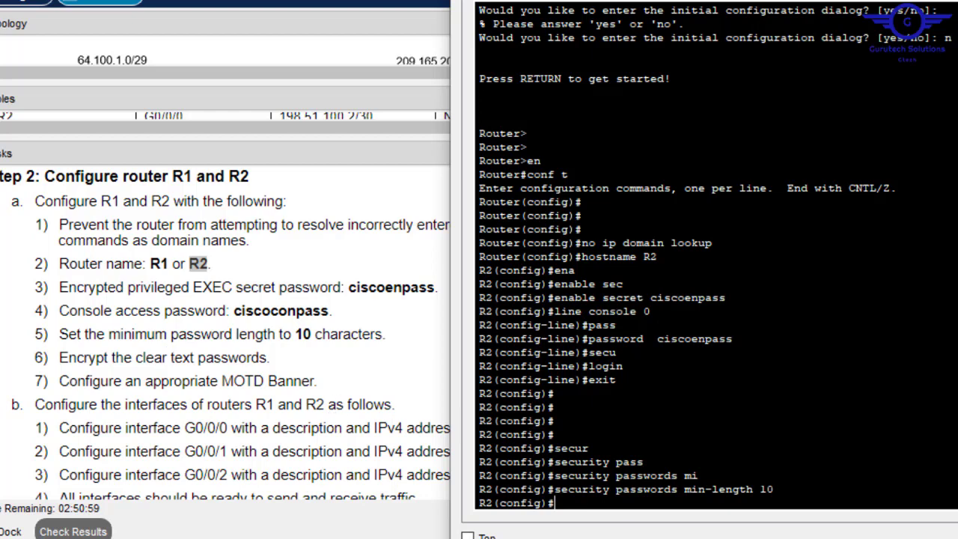
- Enable service password-encryption on R2
key(Return)
text(serv)
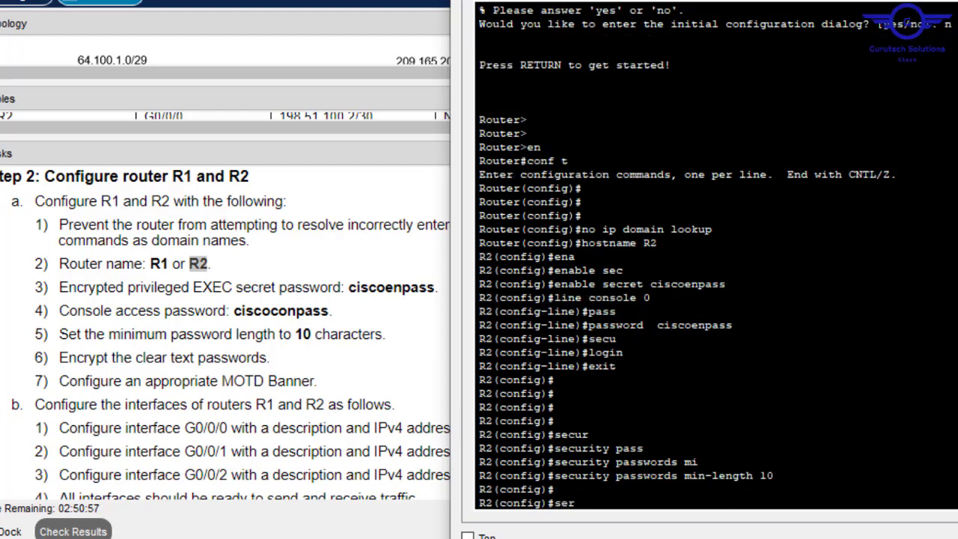
key(Tab)
text(p)
key(Tab)
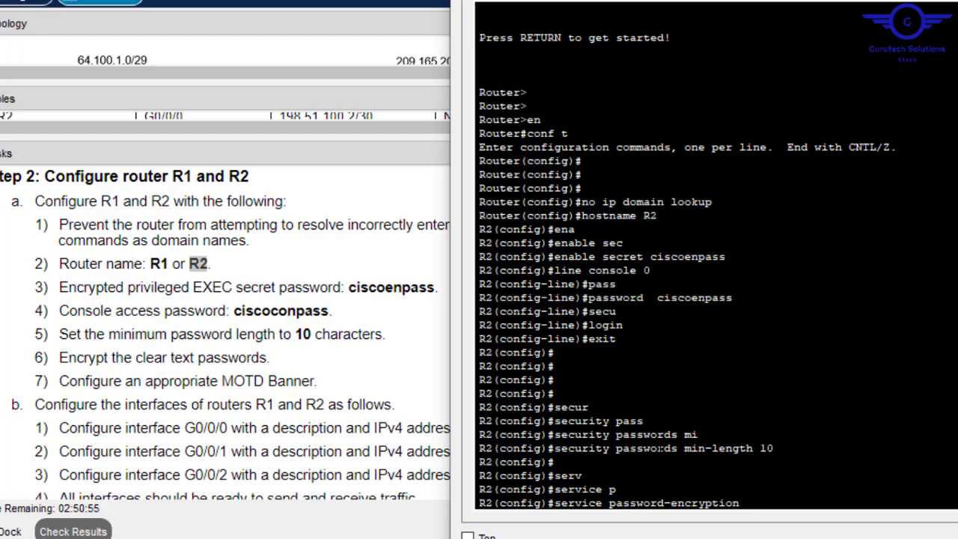
key(Return)
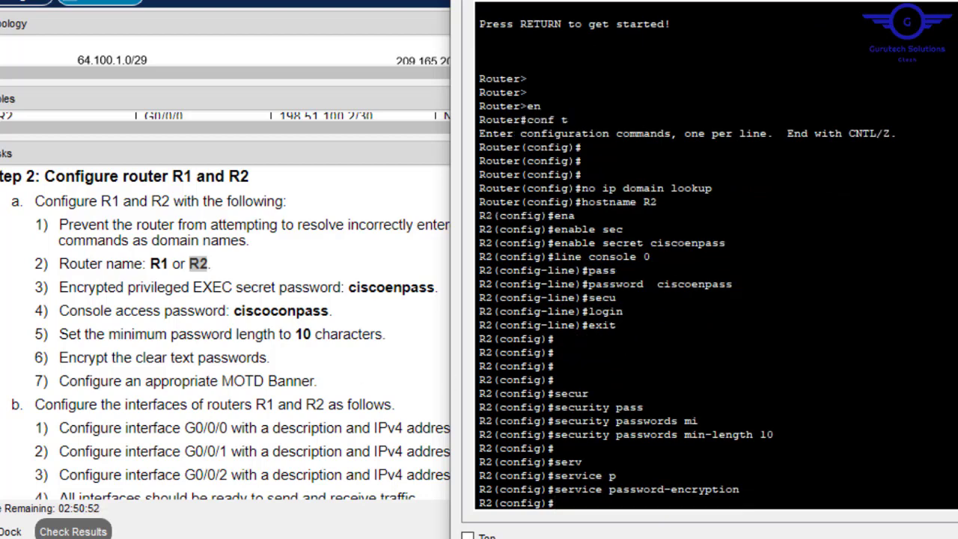
- Set the MOTD banner to 'No Unauthorised Access!!!' and close the terminal
text(banner motd)
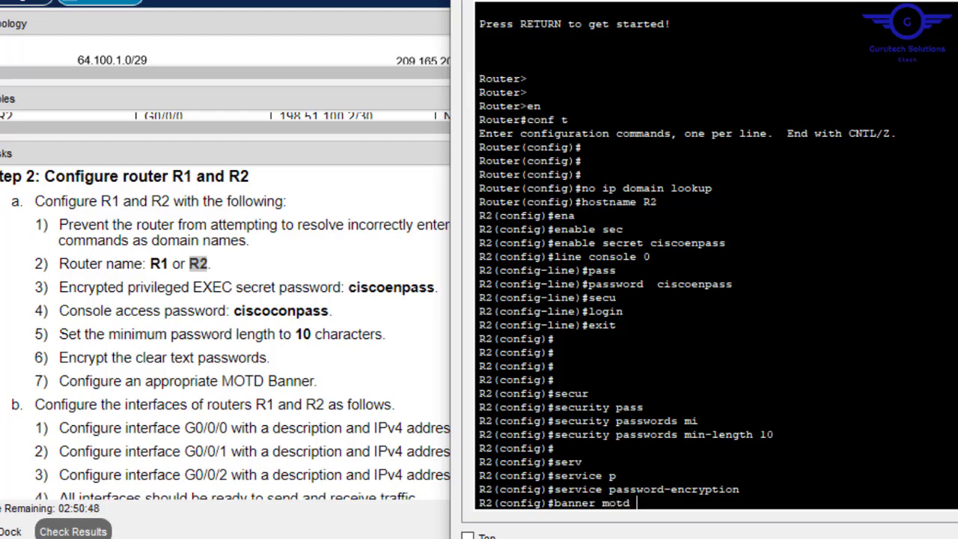
text( ##)
key(Left)
text(No Unautho)
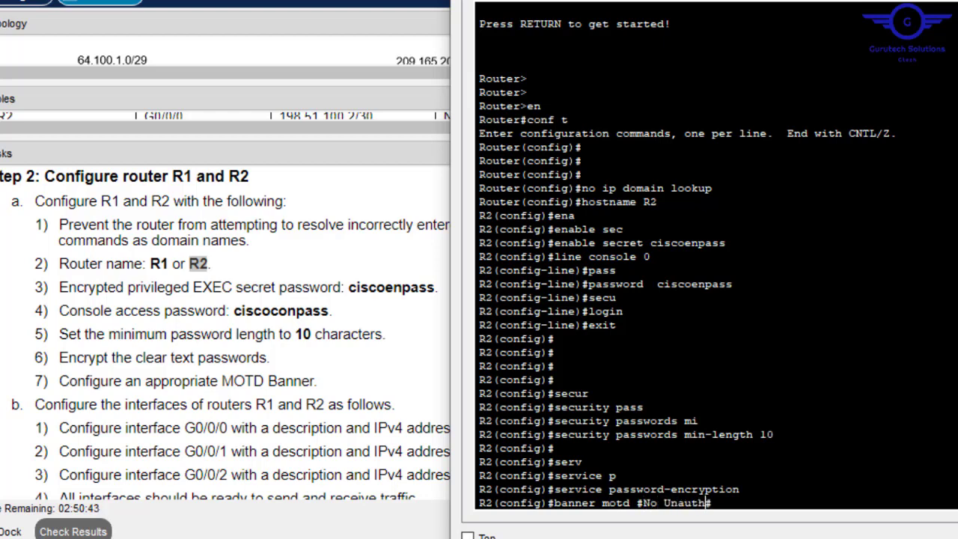
text(rised Access)
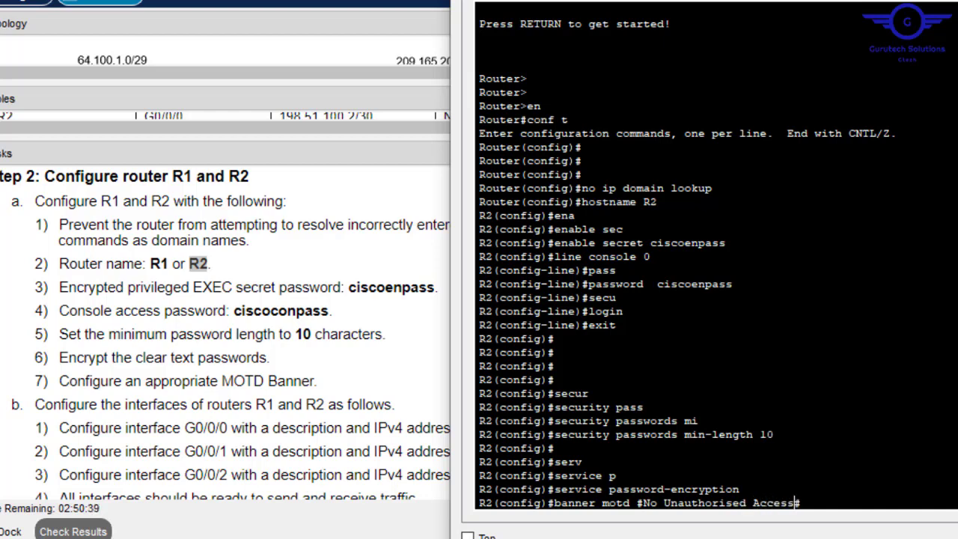
text(!!!)
key(Return)
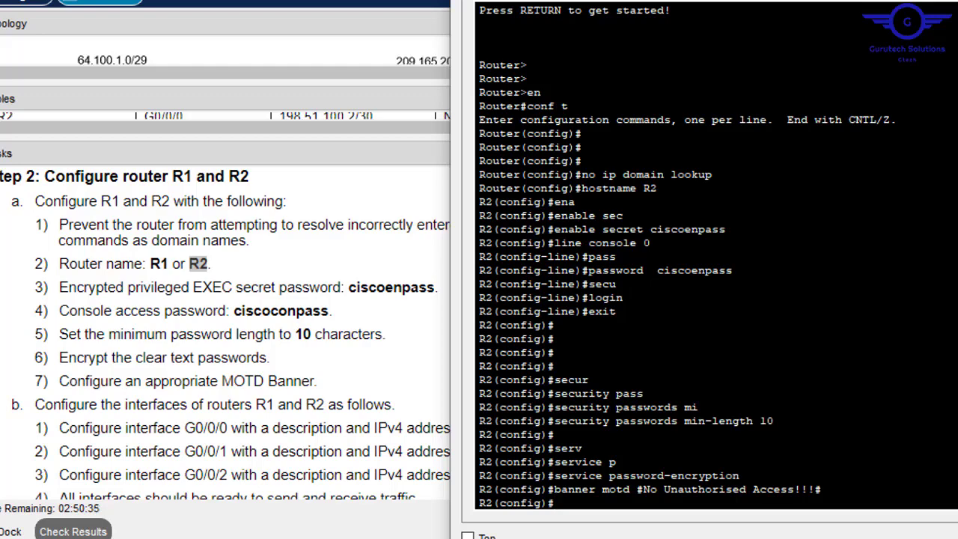
key(alt+F4)
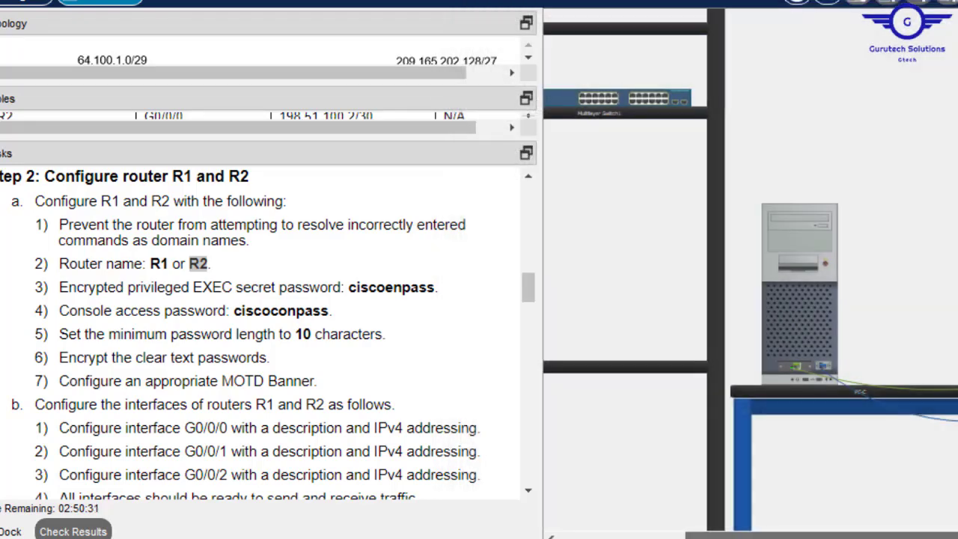
- Enlarge the addressing table panel to show more rows
drag(801, 536, 923, 535)
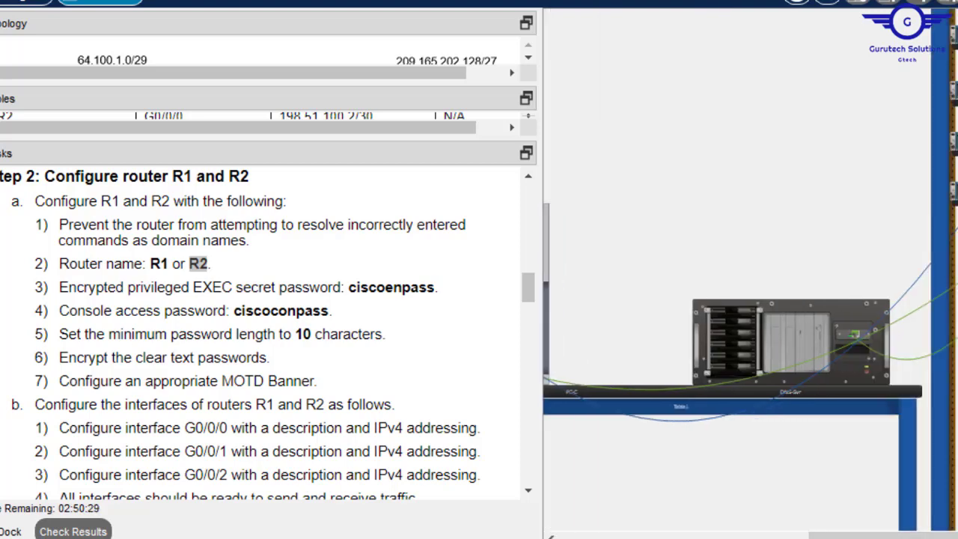
scroll(748, 299, up, 2)
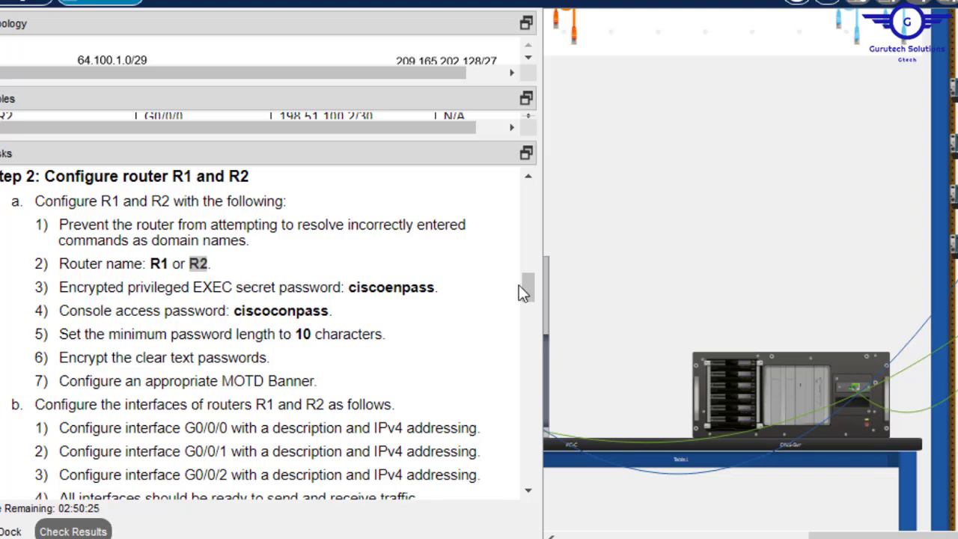
drag(527, 289, 528, 293)
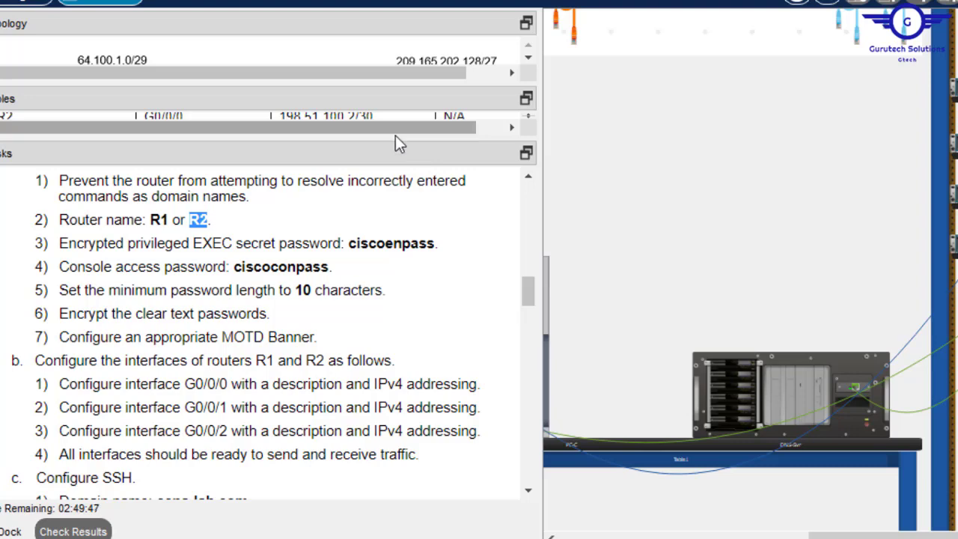
drag(396, 137, 409, 334)
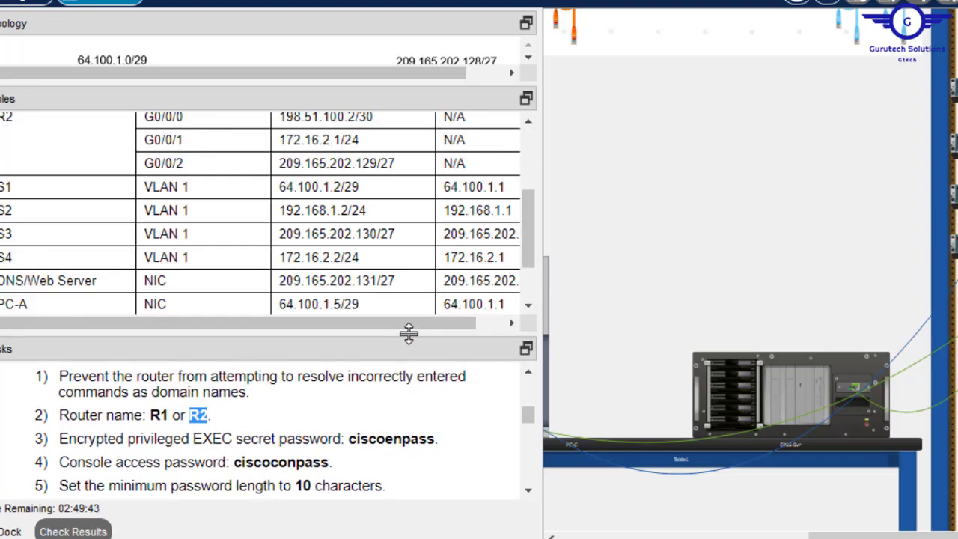
- Scroll to R2's interface rows and bring PC-C into view in the Physical workspace
drag(875, 535, 789, 535)
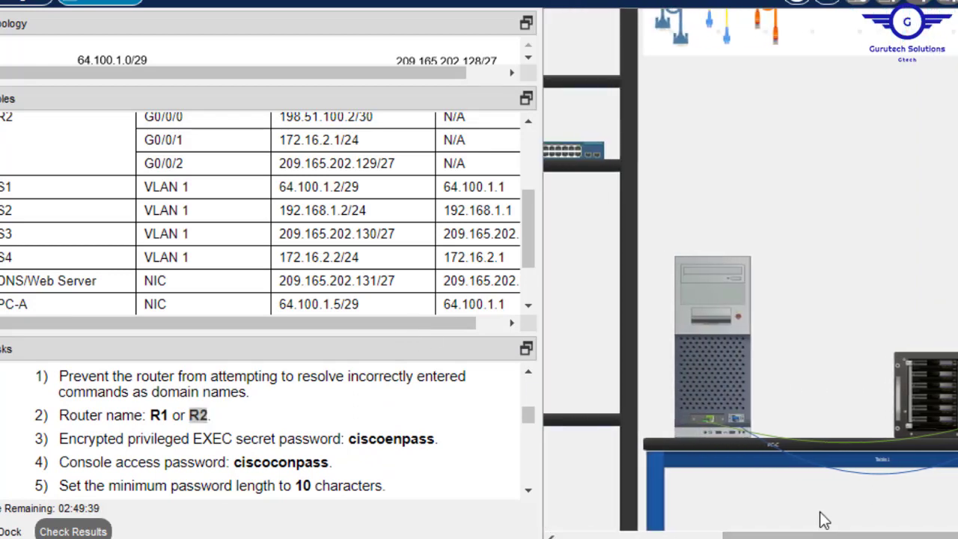
mouse_move(857, 472)
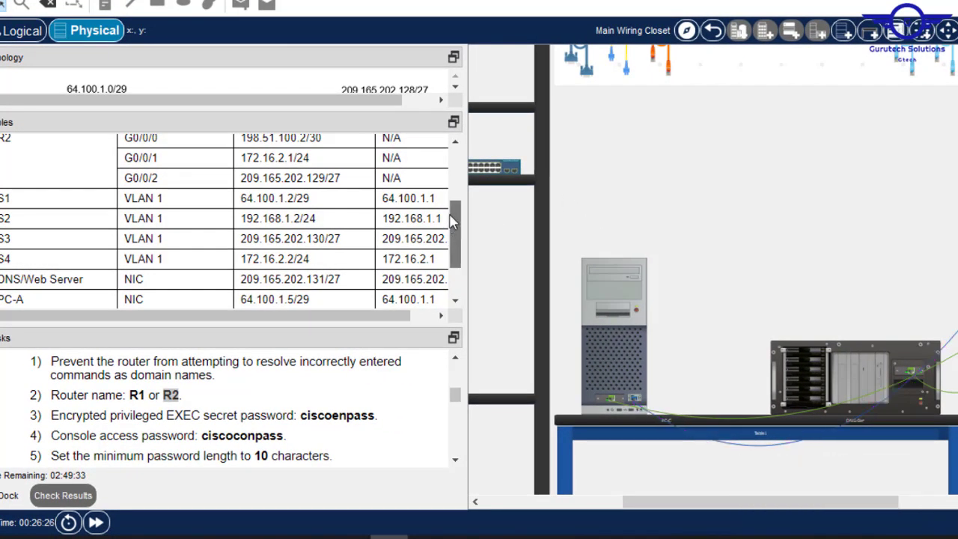
scroll(453, 221, up, 2)
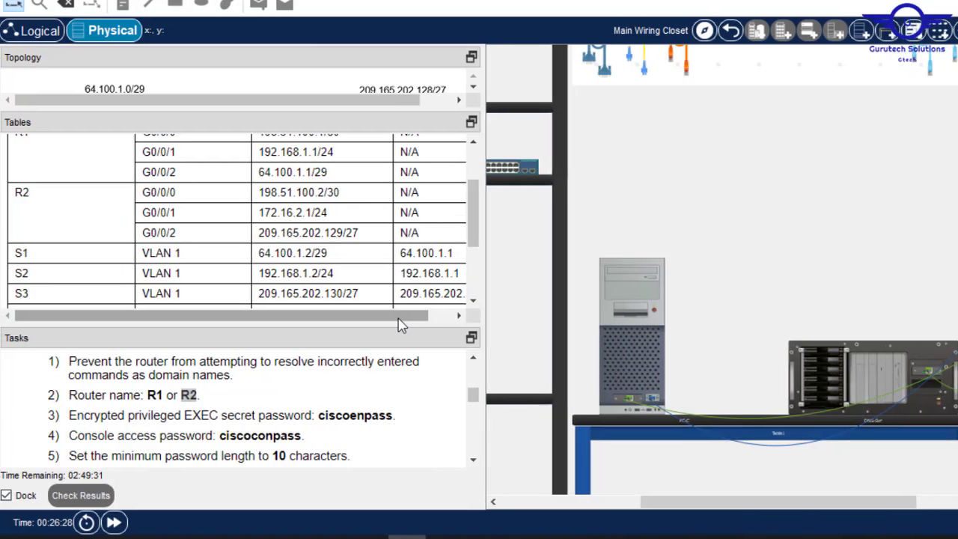
drag(400, 320, 428, 321)
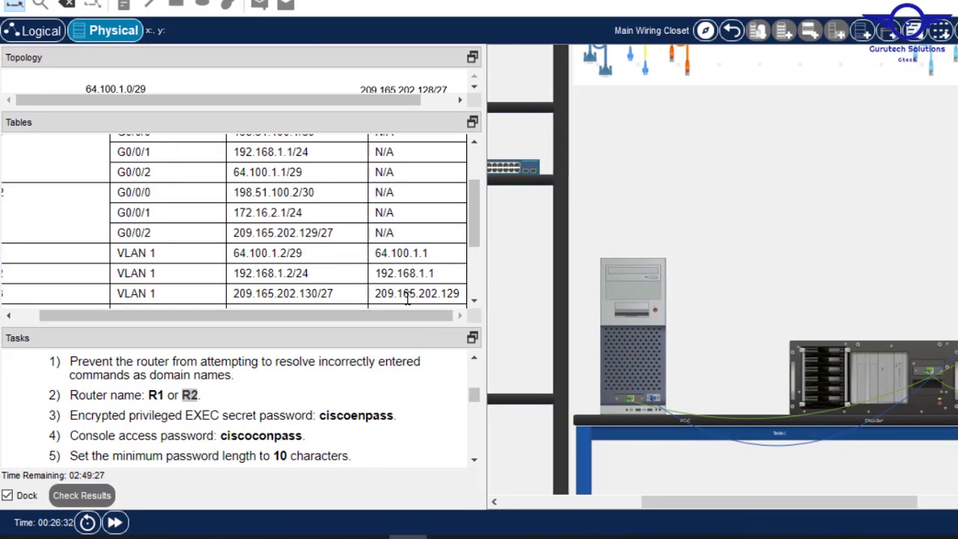
drag(412, 321, 395, 320)
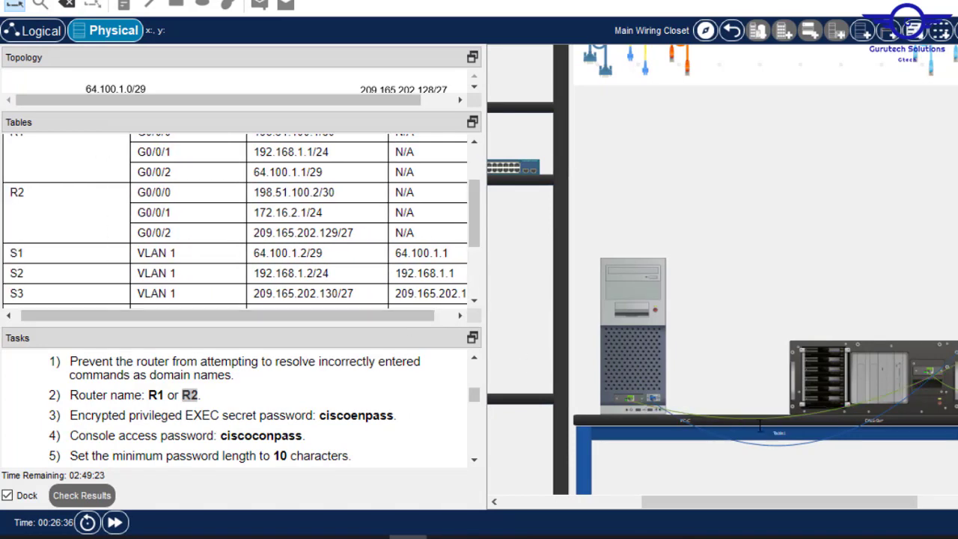
- Reopen R2's console from PC-C's Terminal and start configuring interface gig0/0/0
click(638, 352)
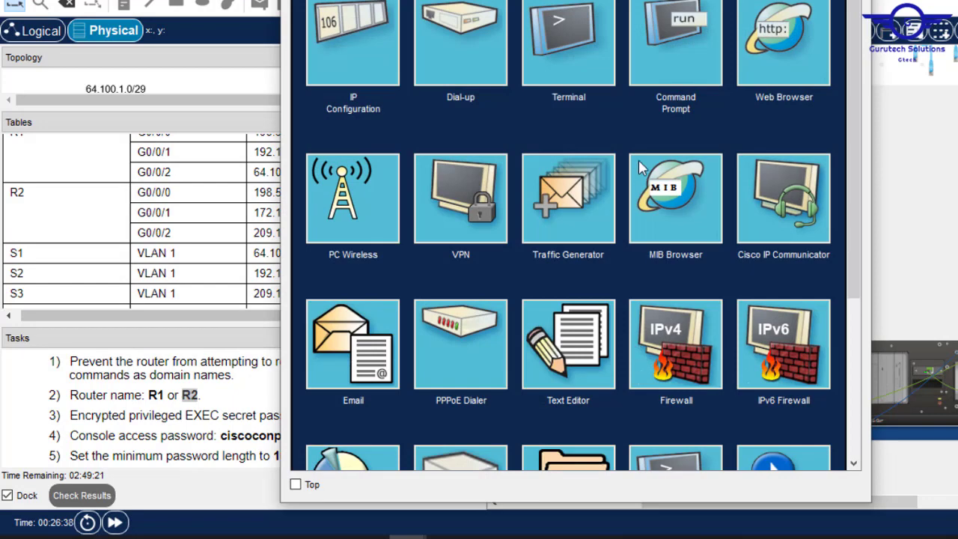
click(660, 43)
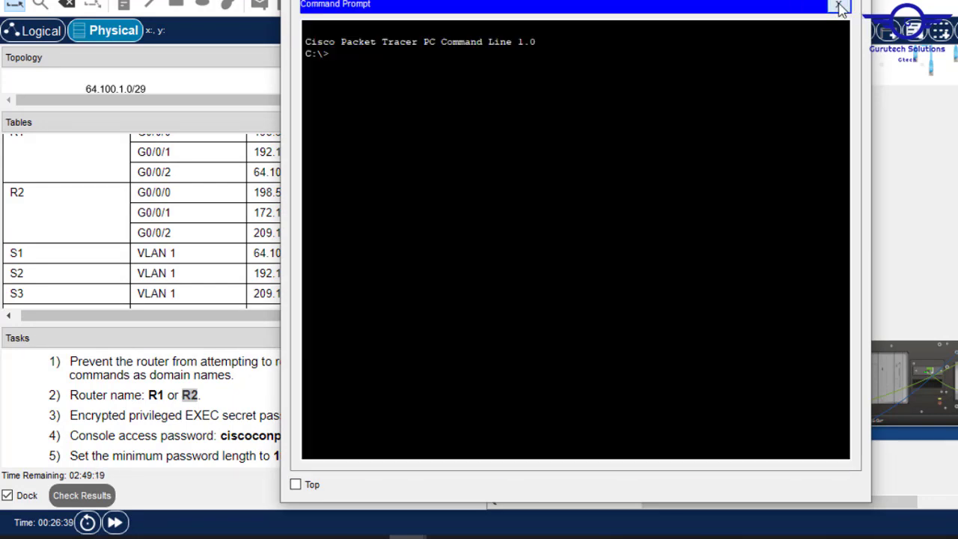
click(839, 5)
click(578, 59)
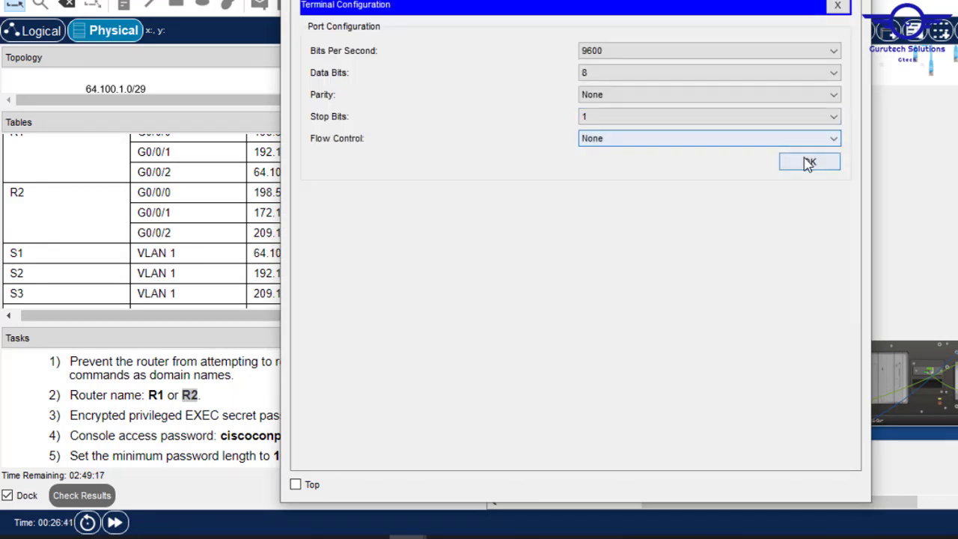
click(808, 163)
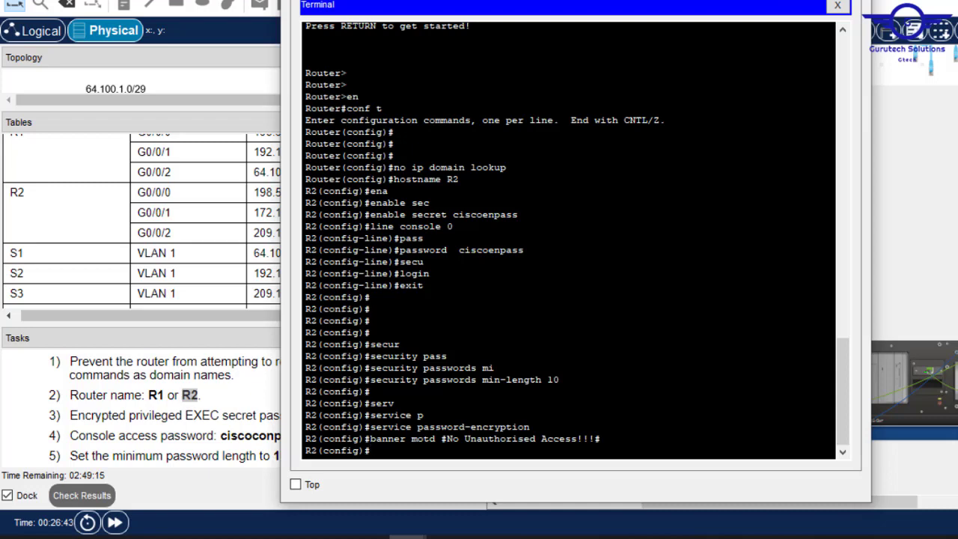
key(Return)
key(Return)
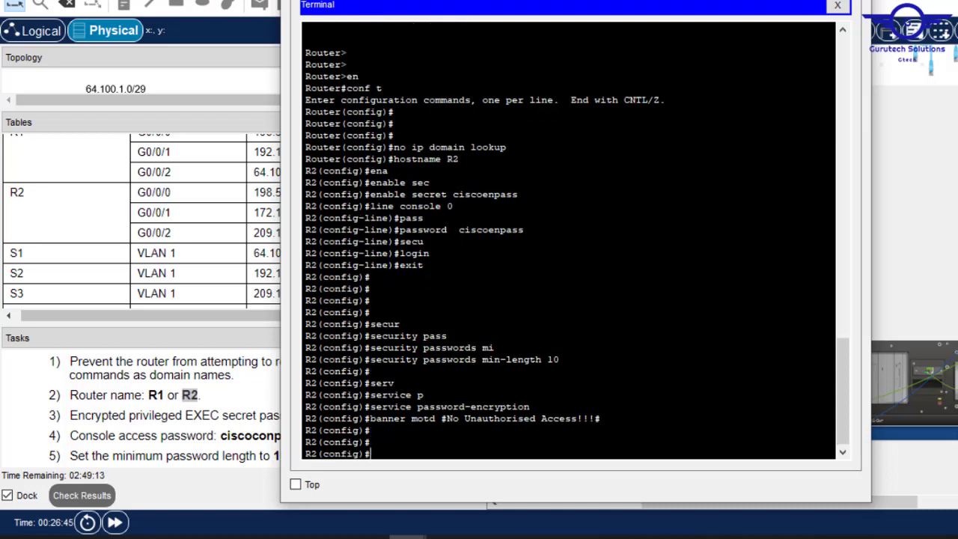
drag(404, 0, 524, 25)
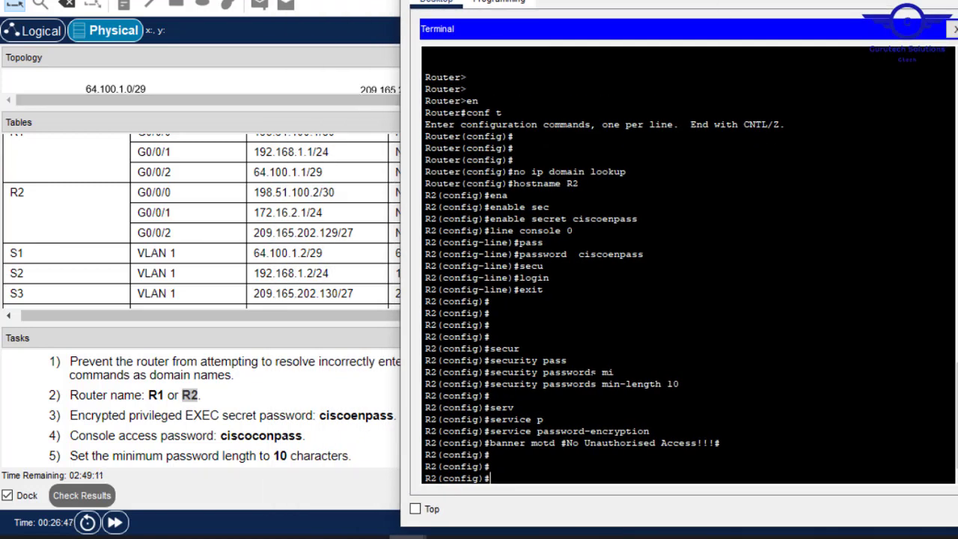
text(int gig0/0)
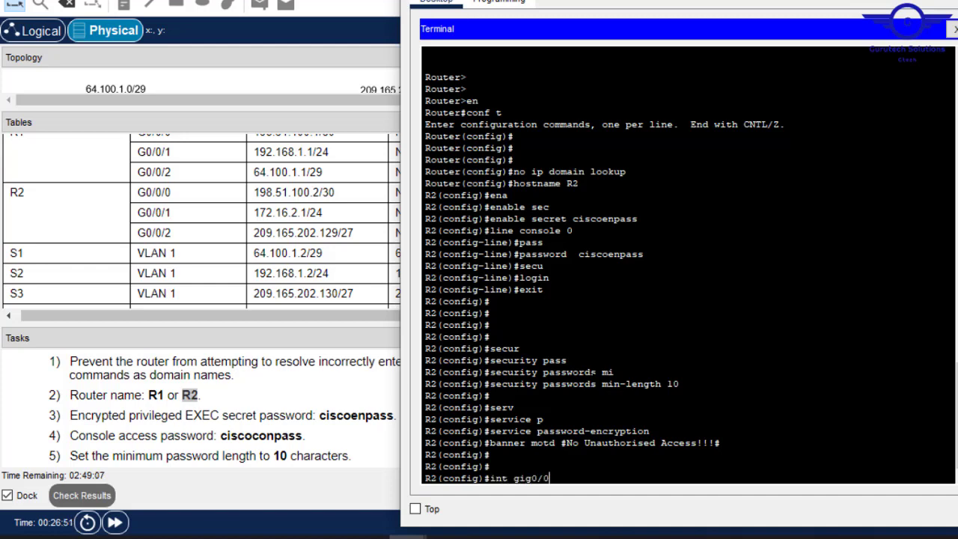
text(/0)
- Enter G0/0/0 and assign it 198.51.100.2 255.255.255.252, pasting the address from the addressing table
key(Return)
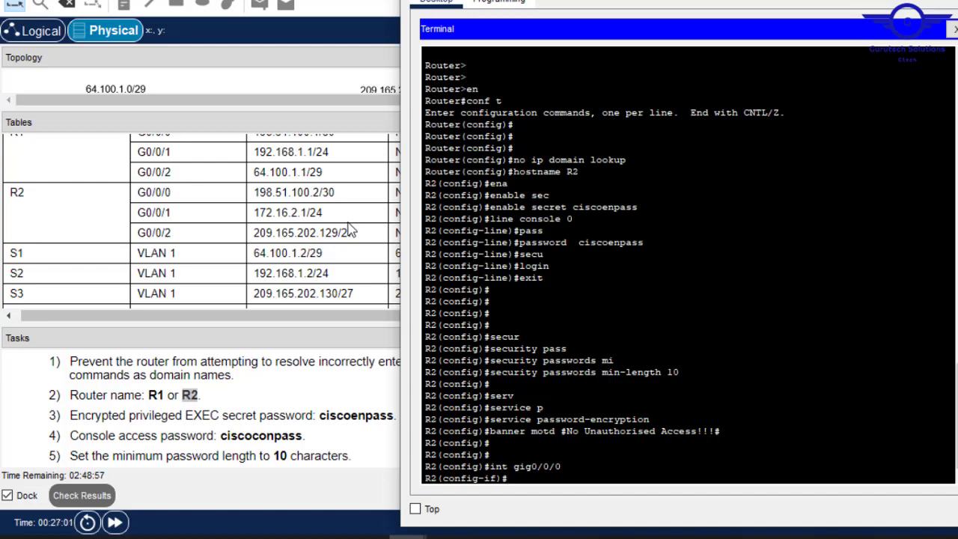
click(319, 195)
drag(320, 193, 255, 192)
key(ctrl+c)
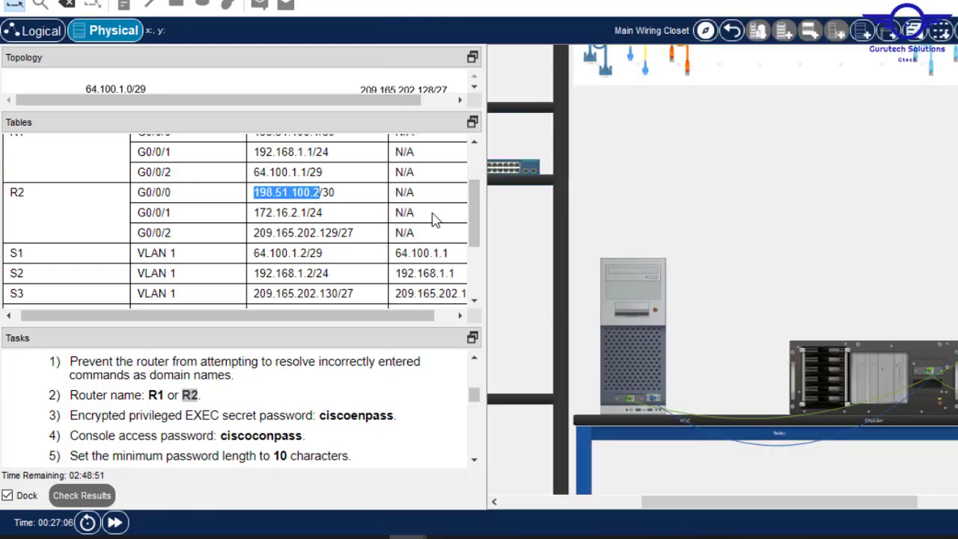
click(652, 290)
right_click(684, 367)
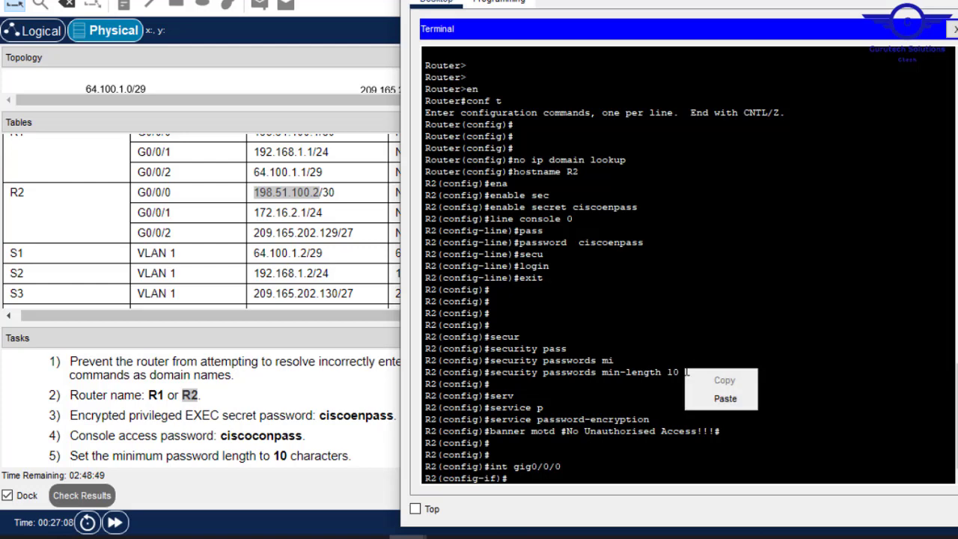
click(566, 348)
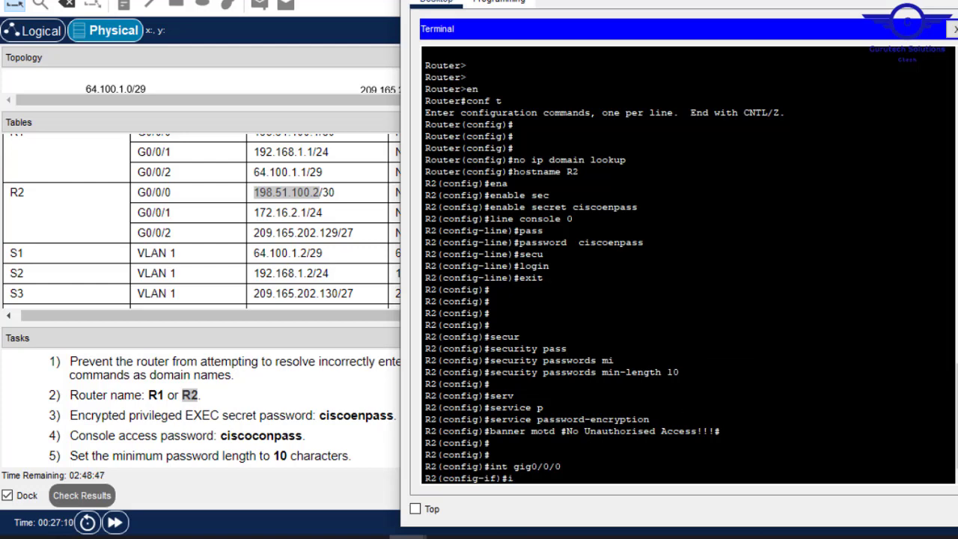
text(p add)
right_click(665, 342)
click(705, 372)
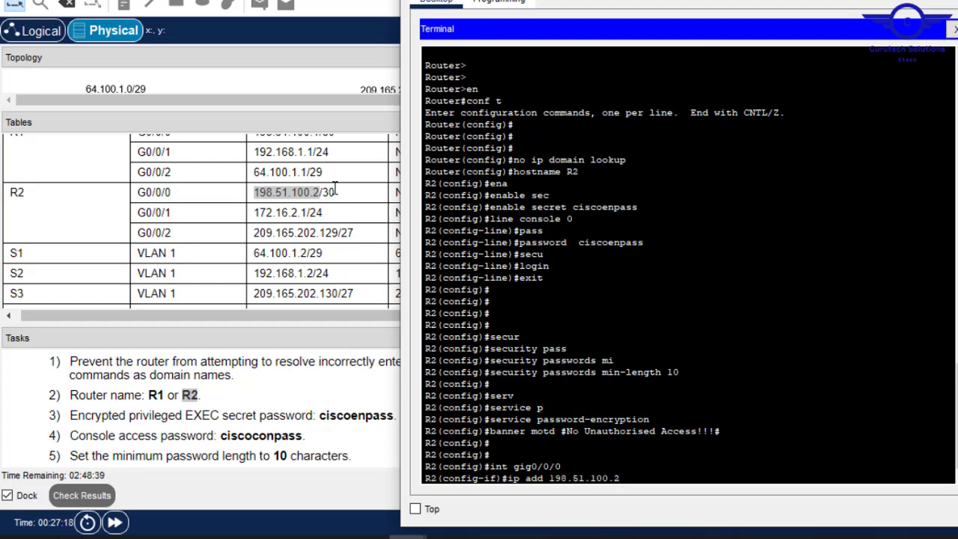
text(255.255.255.252)
key(Return)
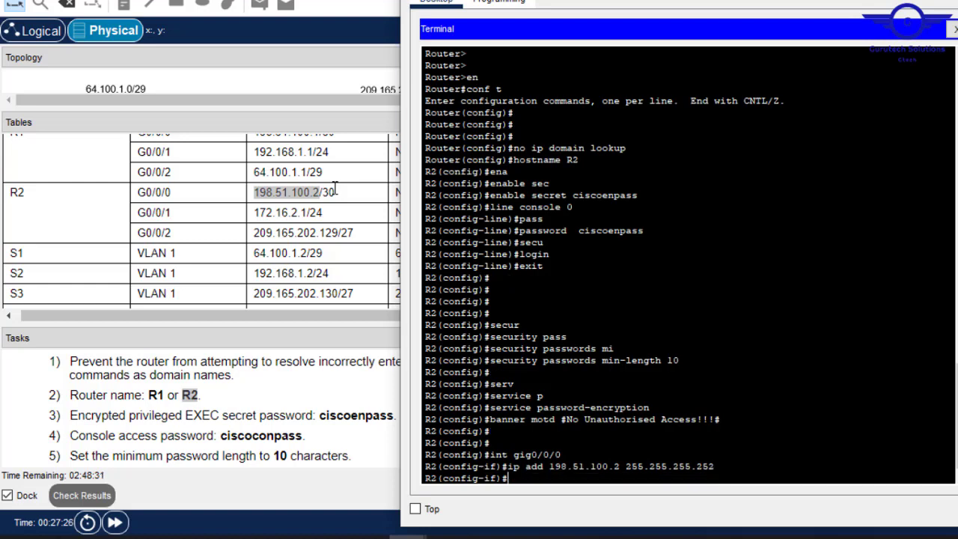
- Enable G0/0/0, describe it as 'This R2 gig0/0/0.', and exit interface configuration
text(no shut)
key(Return)
key(Return)
key(Return)
key(Return)
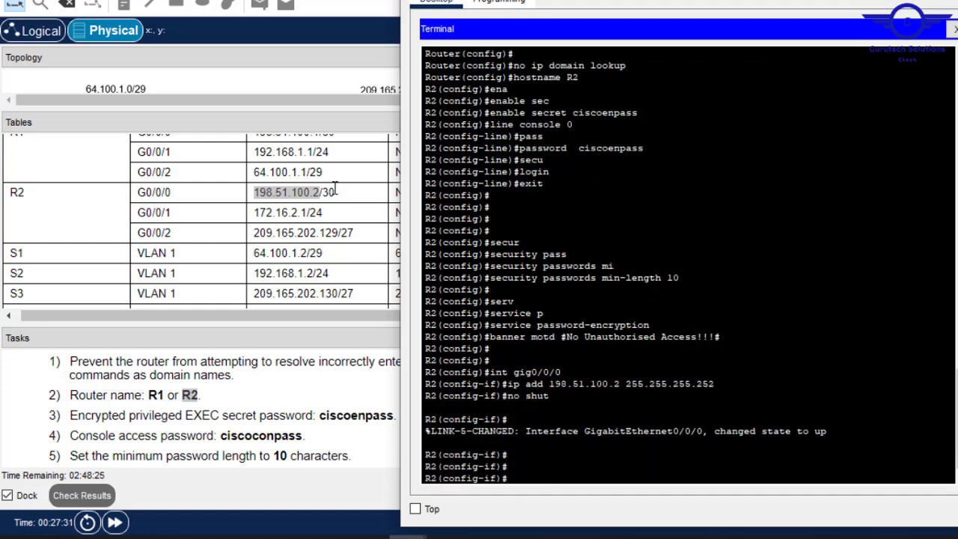
text(descr)
key(Tab)
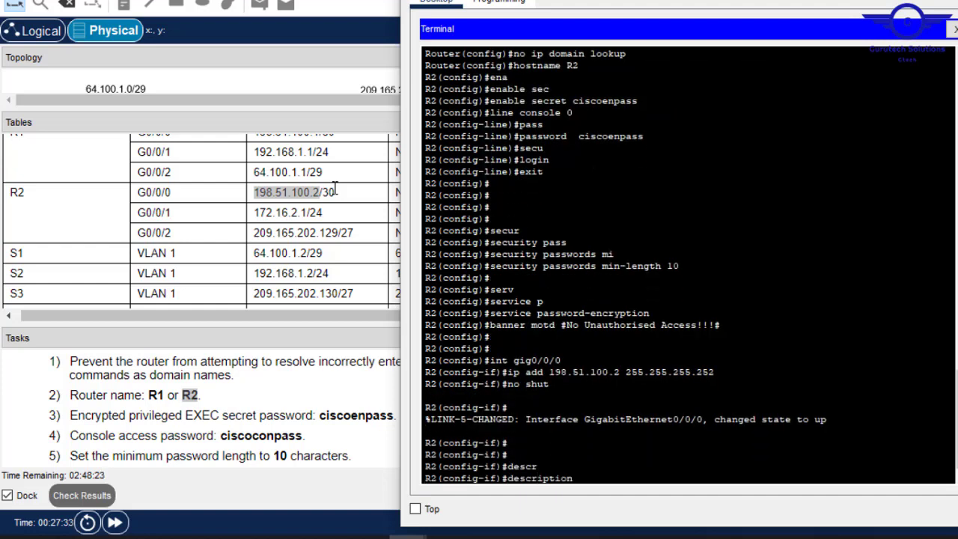
text(This R2 gig0/0/0)
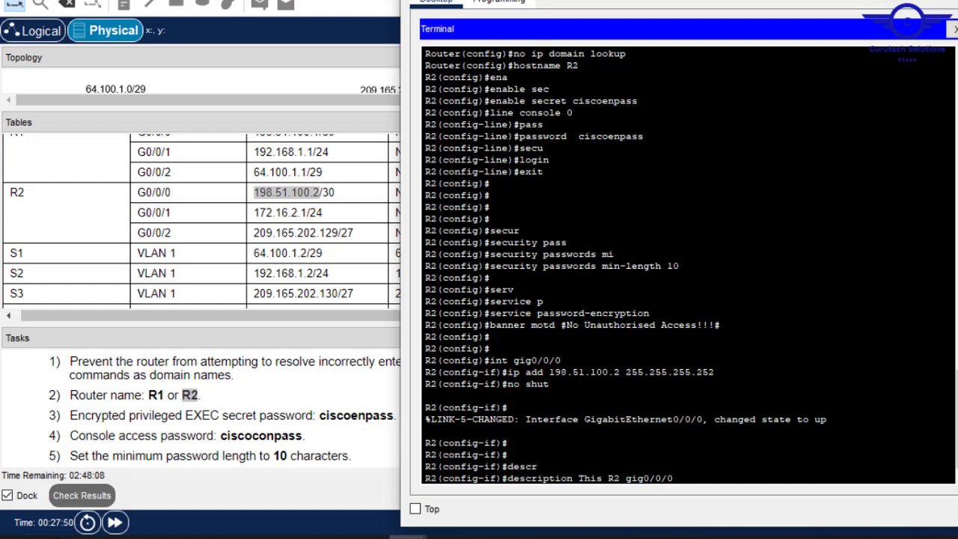
text(.)
key(Return)
text(ex)
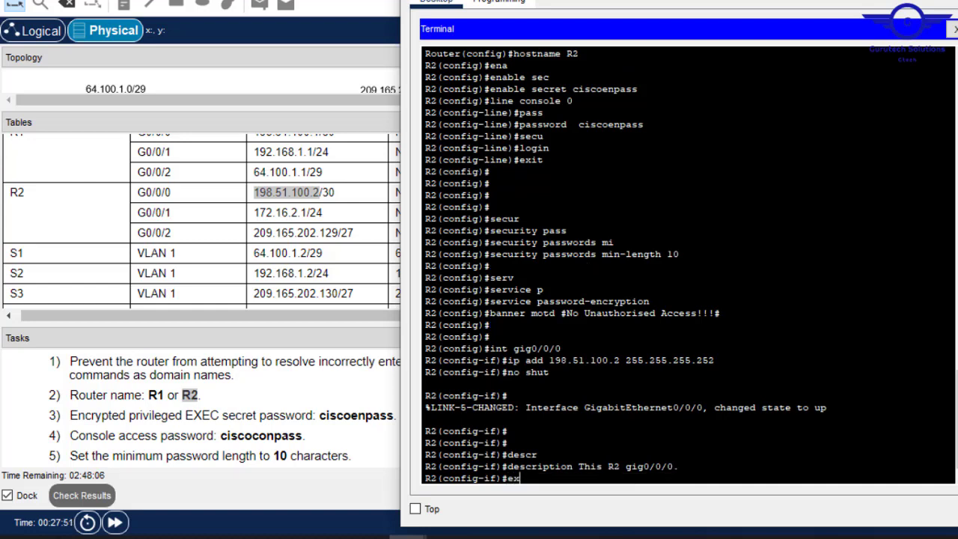
text(it)
key(Return)
key(Return)
key(Return)
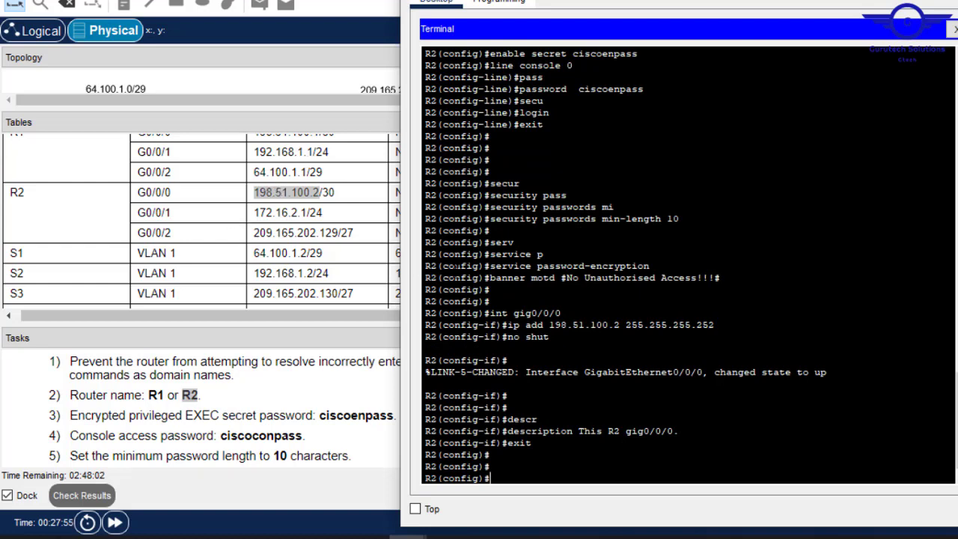
- Enter interface G0/0/1 and describe it as 'This R2 gig0/0/1.' using recalled commands
key(Up)
key(Up)
key(Up)
key(Up)
key(Up)
key(BackSpace)
text(1)
key(Return)
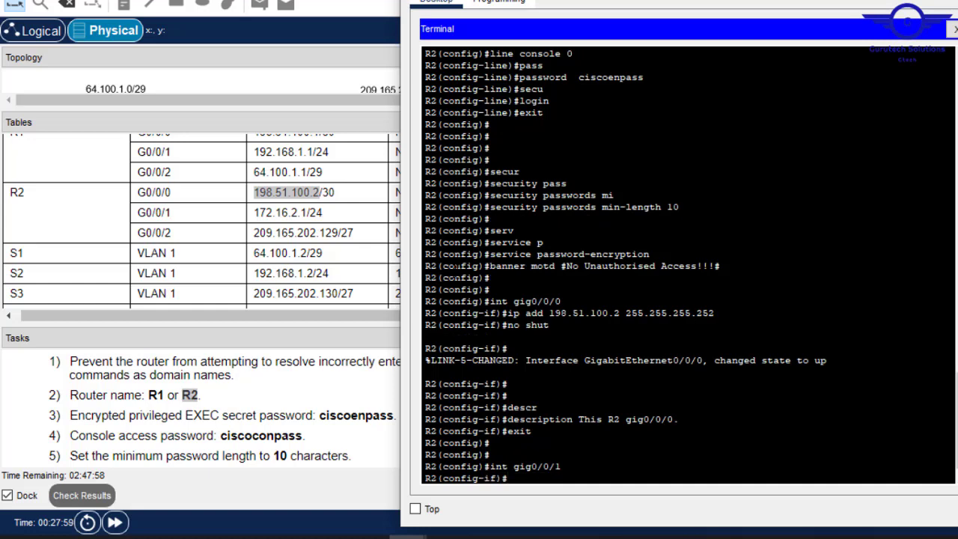
key(Up)
key(Up)
key(Up)
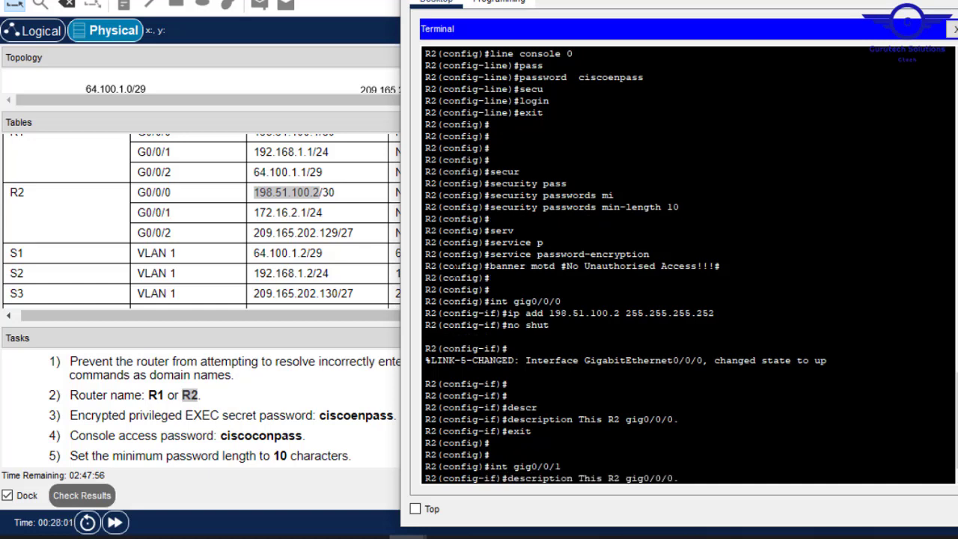
key(BackSpace)
text(1.)
key(Return)
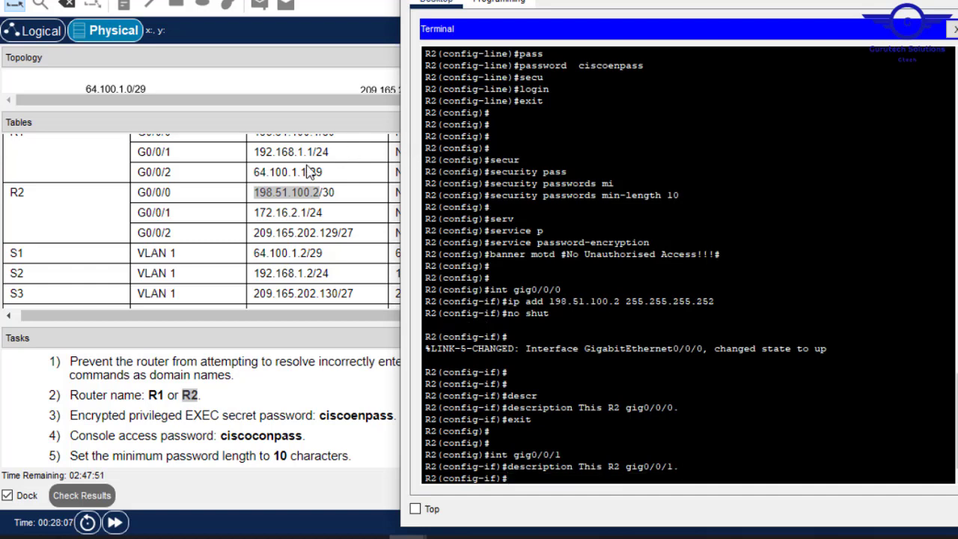
- Assign G0/0/1 the address 172.16.2.1 255.255.255.0, enable it, and exit
drag(306, 213, 258, 212)
key(ctrl+c)
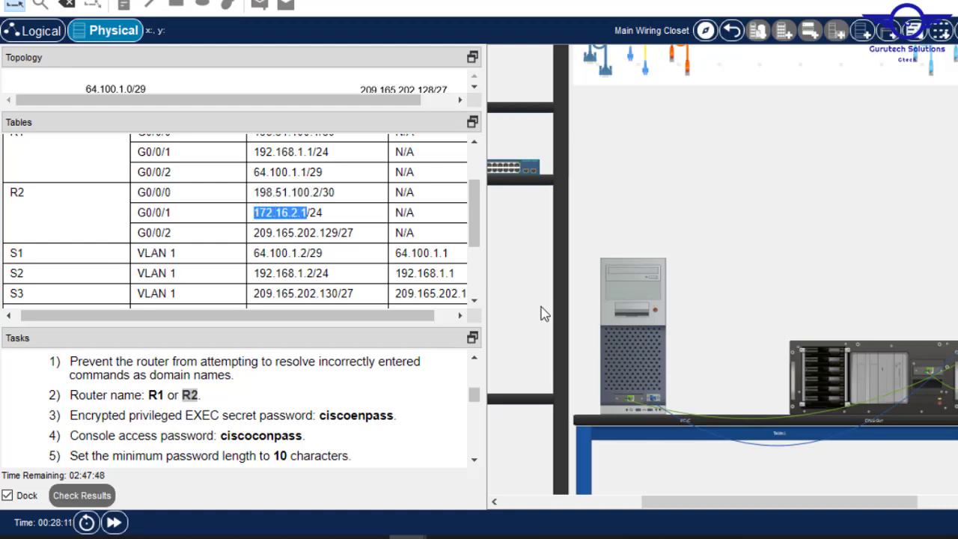
key(alt+Tab)
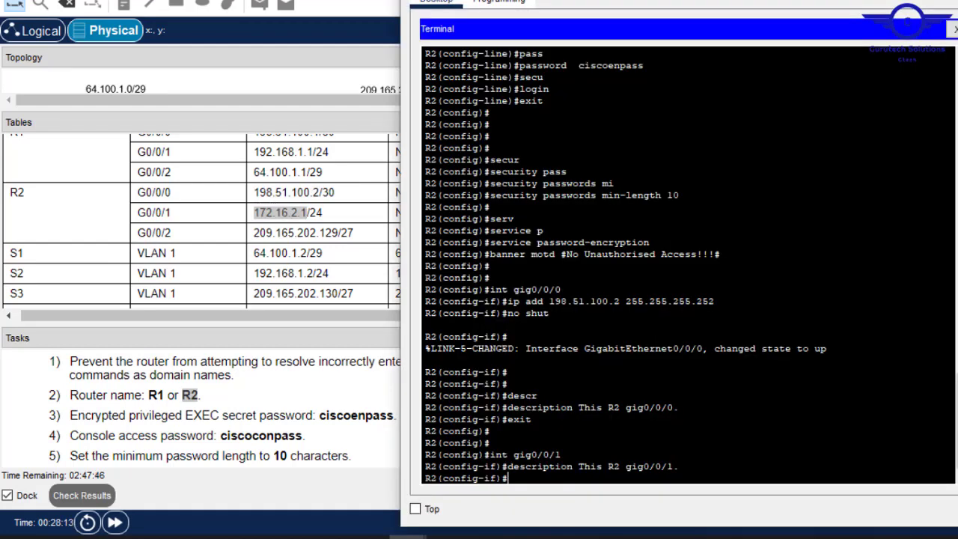
text(ip add)
right_click(634, 441)
click(673, 473)
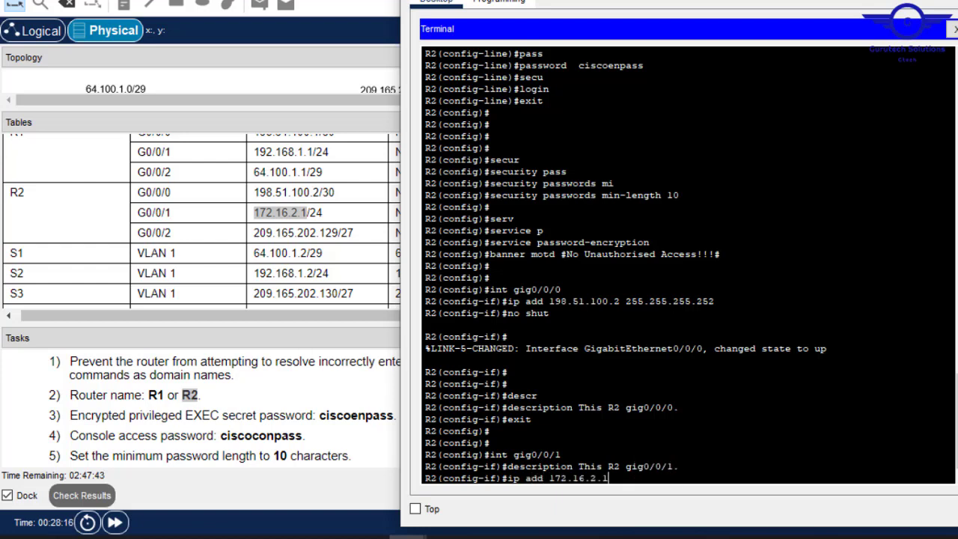
text(255.255.255.0)
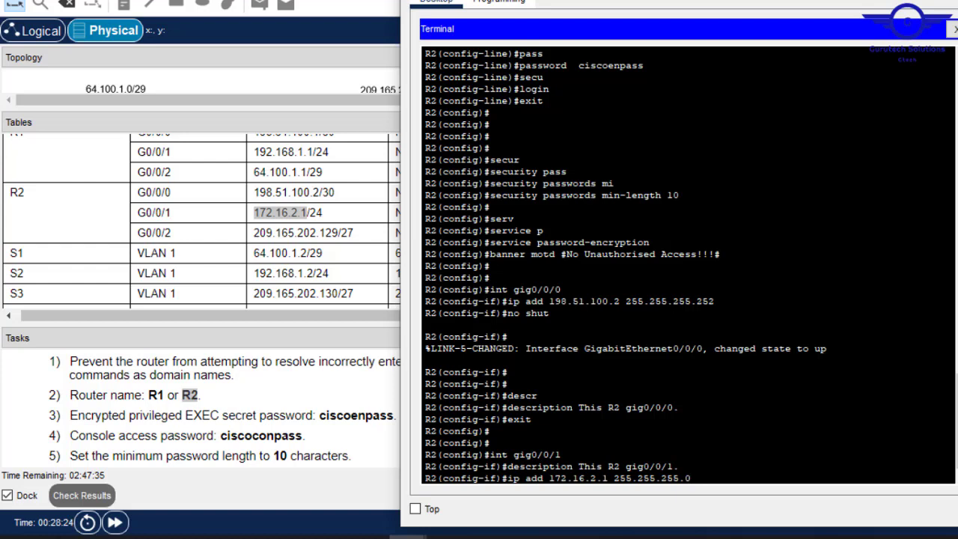
key(Return)
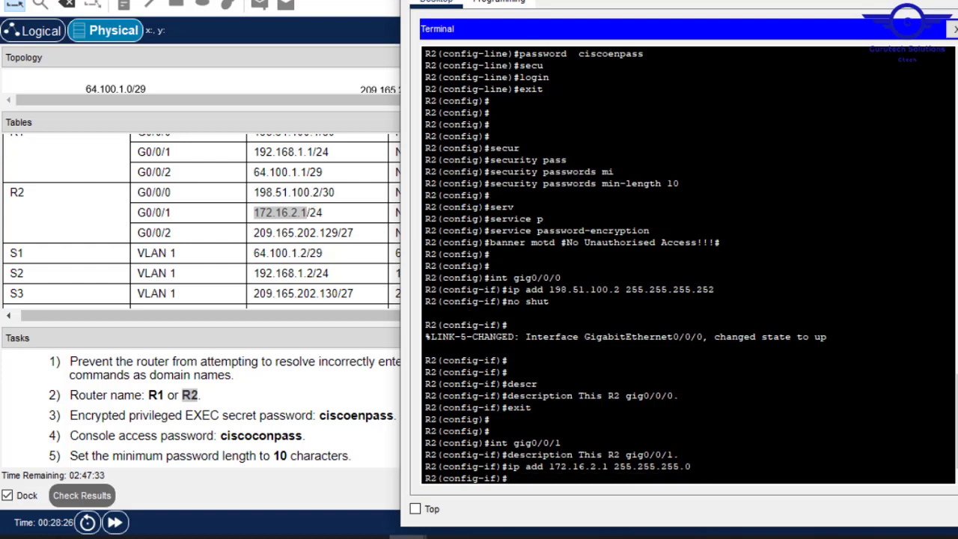
text(no shut)
key(Return)
key(Return)
key(Return)
text(e)
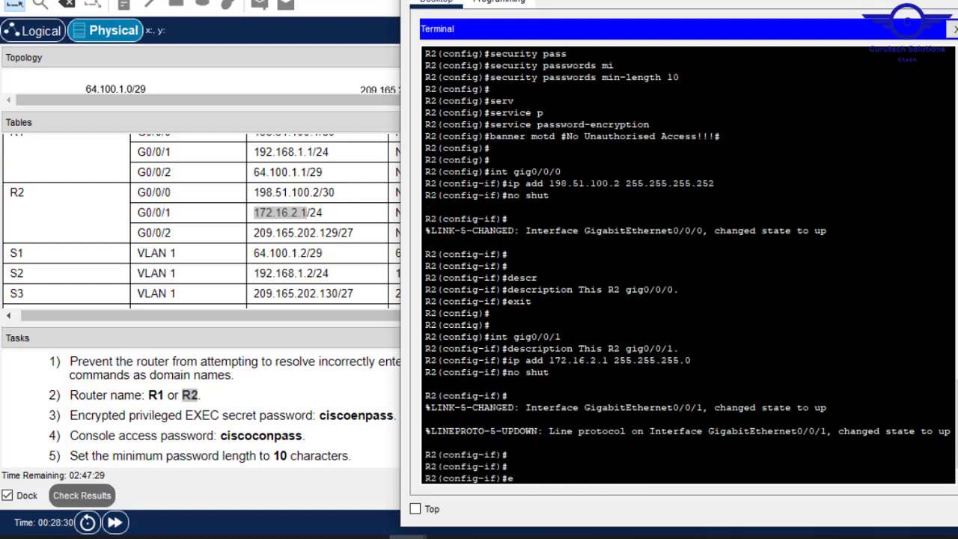
text(xit)
key(Return)
key(Return)
key(Return)
key(Return)
key(Return)
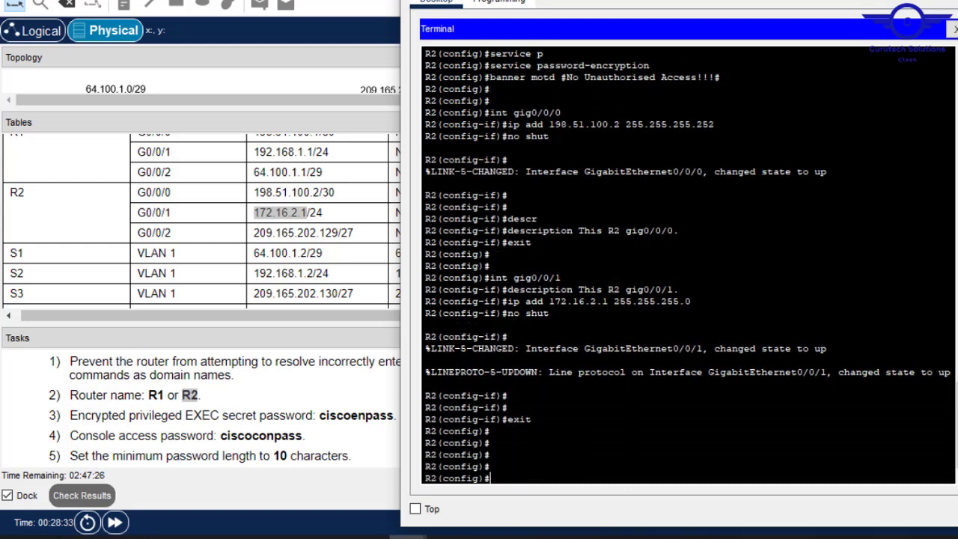
- Enter interface G0/0/2 and describe it as 'This R2 gig0/0/2.' using recalled commands
key(Up)
key(Up)
key(Up)
key(Up)
key(Up)
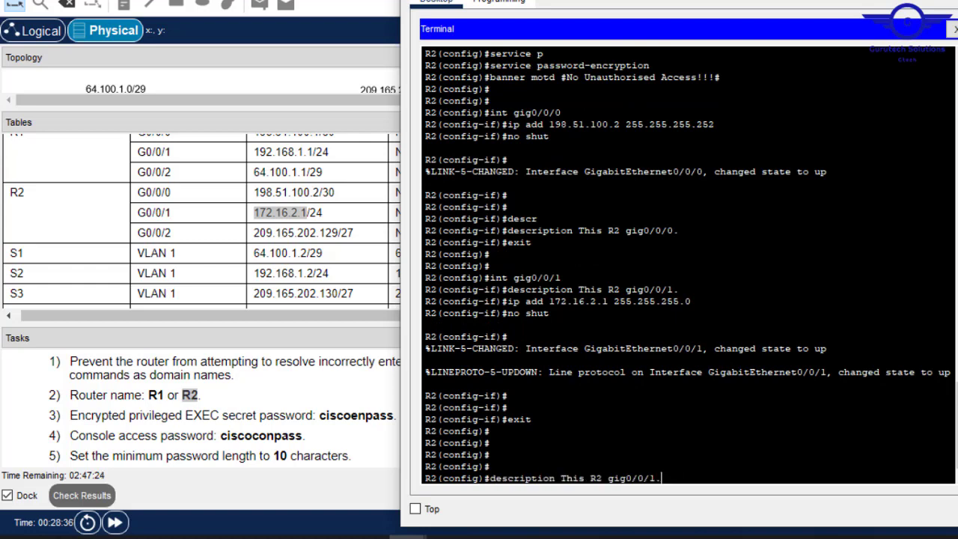
key(BackSpace)
text(2)
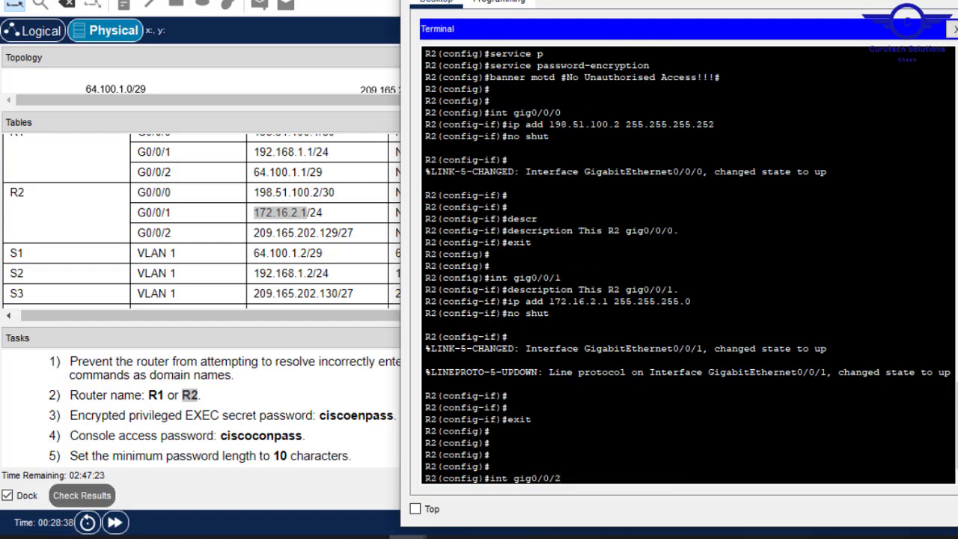
key(Return)
key(Up)
key(Up)
key(Up)
key(Up)
key(Up)
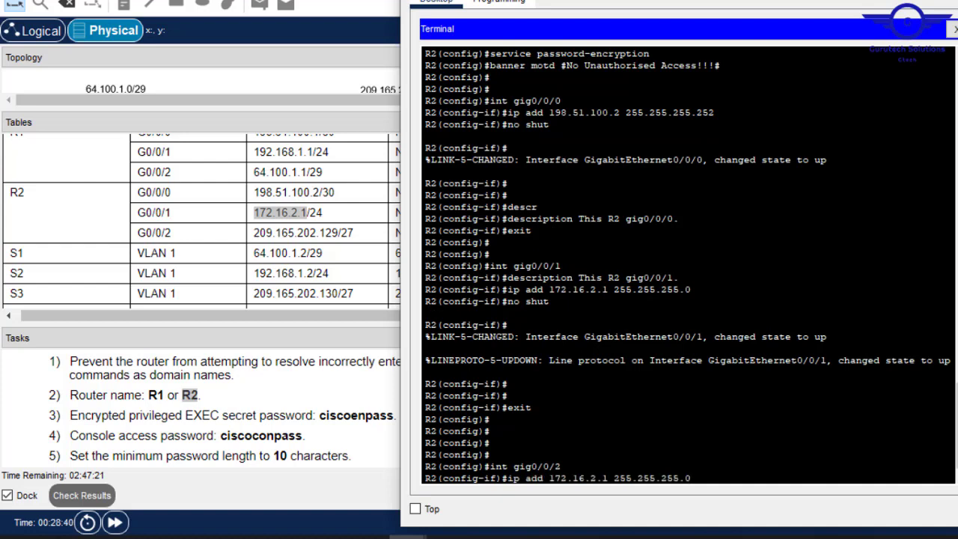
key(BackSpace)
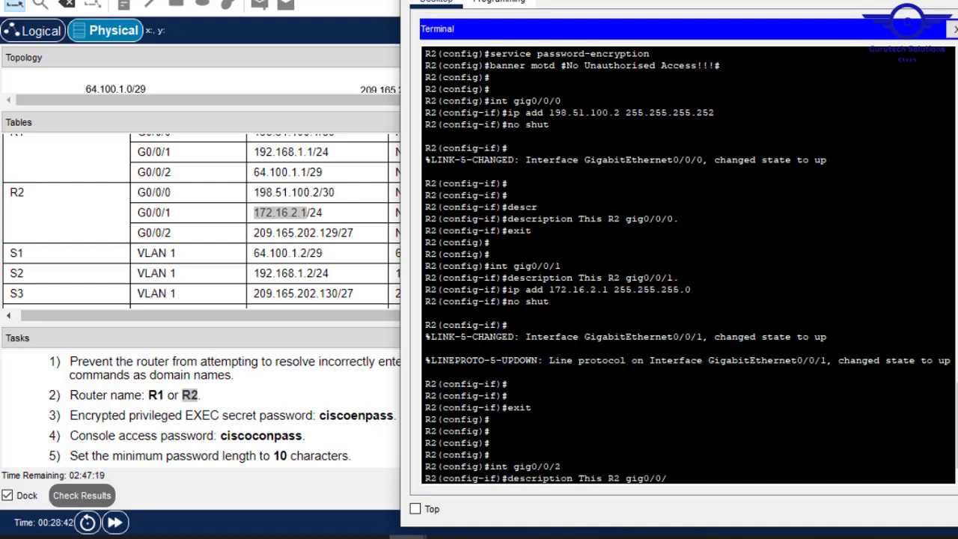
text(.)
key(Return)
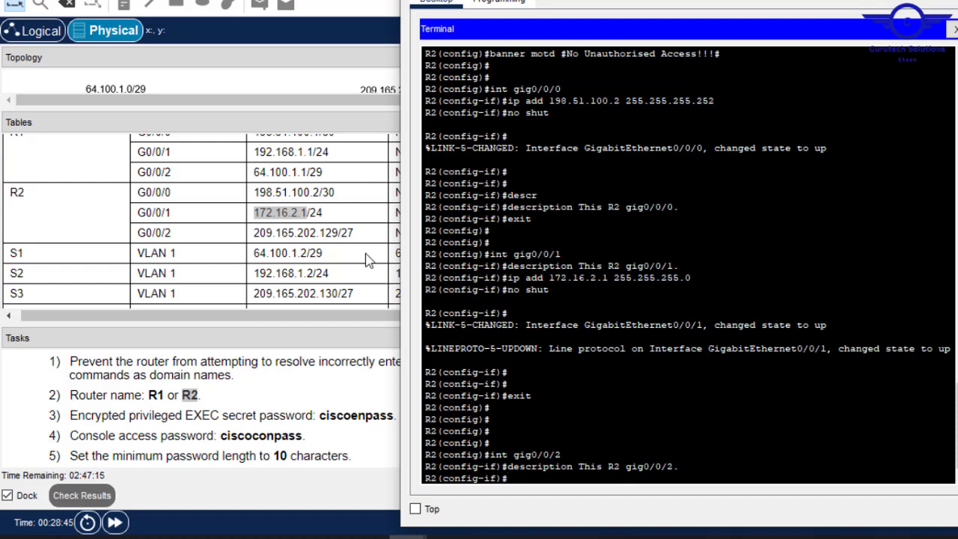
- Assign G0/0/2 the address 209.165.202.129 255.255.255.224, pasted from the addressing table
drag(338, 232, 255, 233)
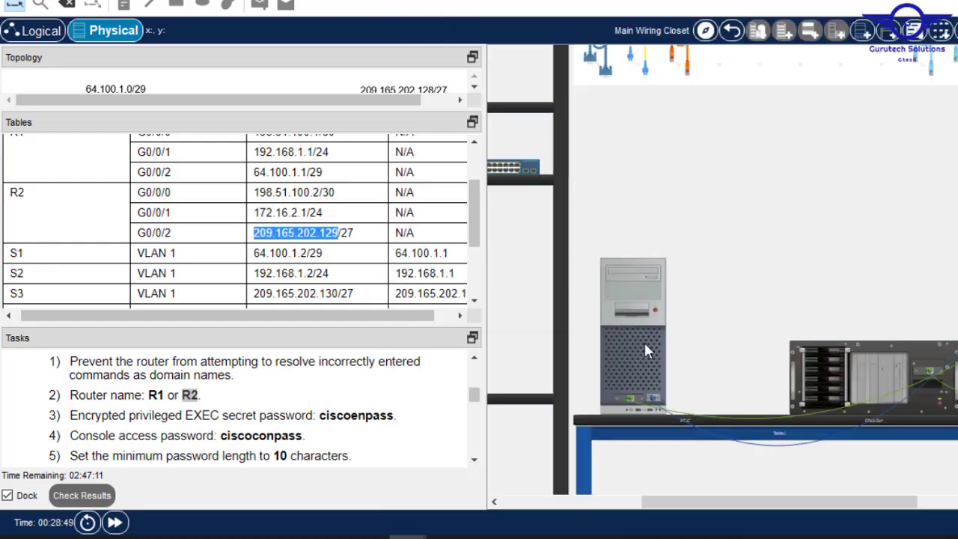
key(alt+Tab)
text(ip add)
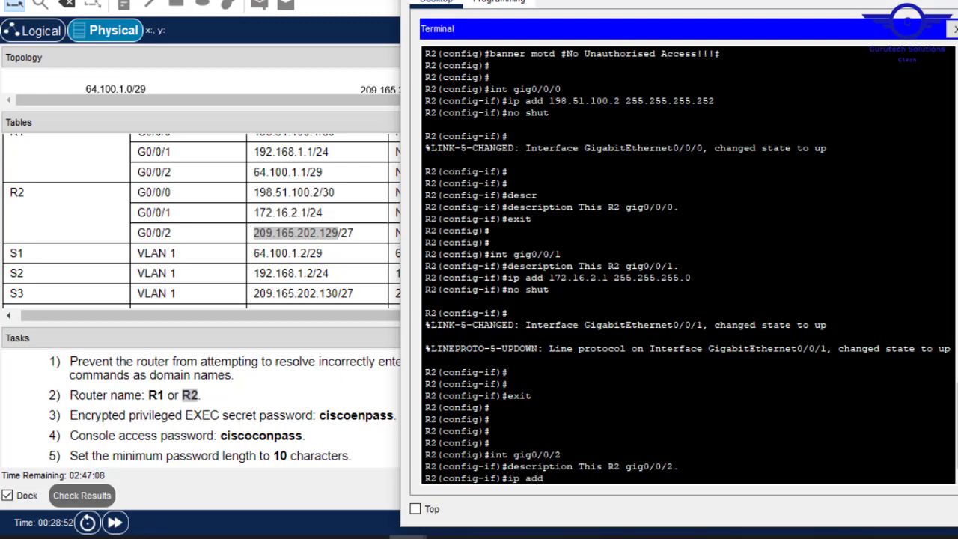
right_click(687, 437)
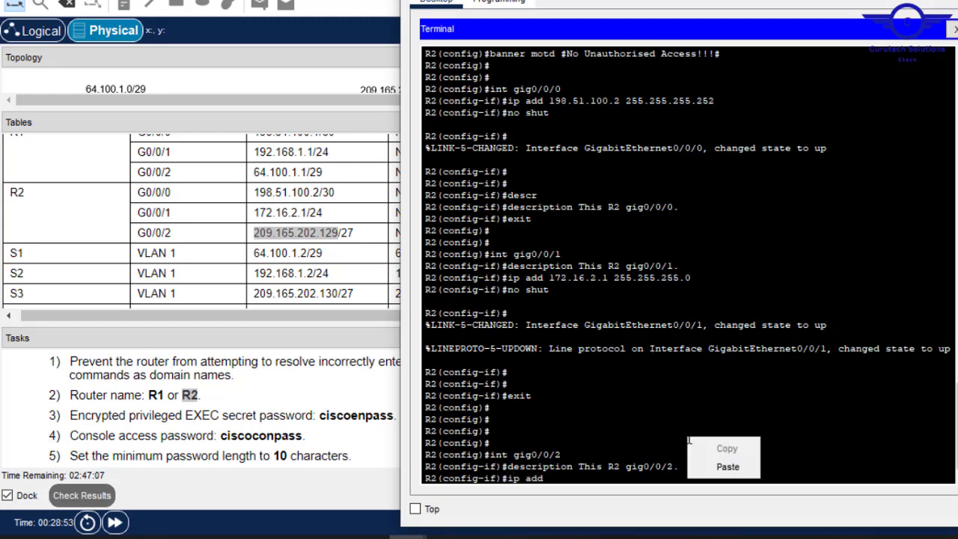
click(723, 466)
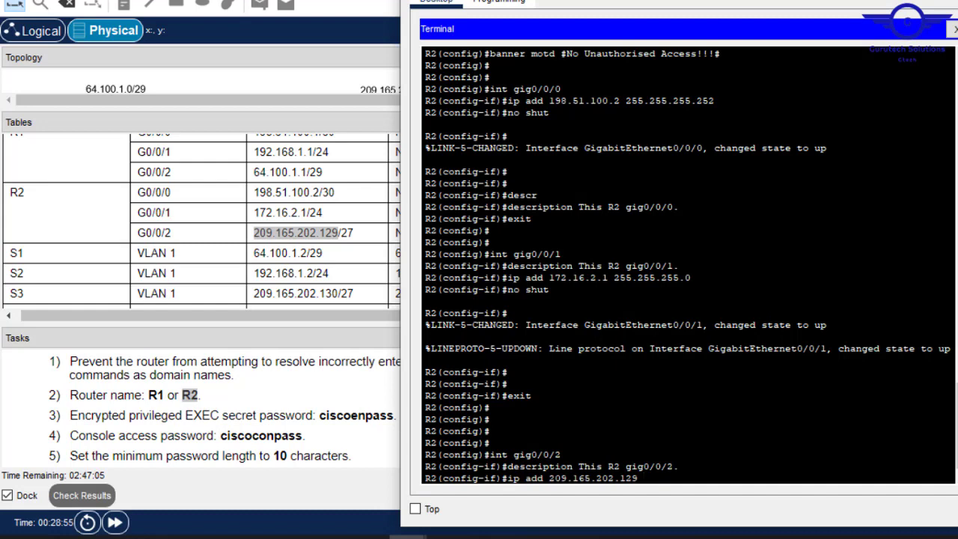
text(255.255.255.22)
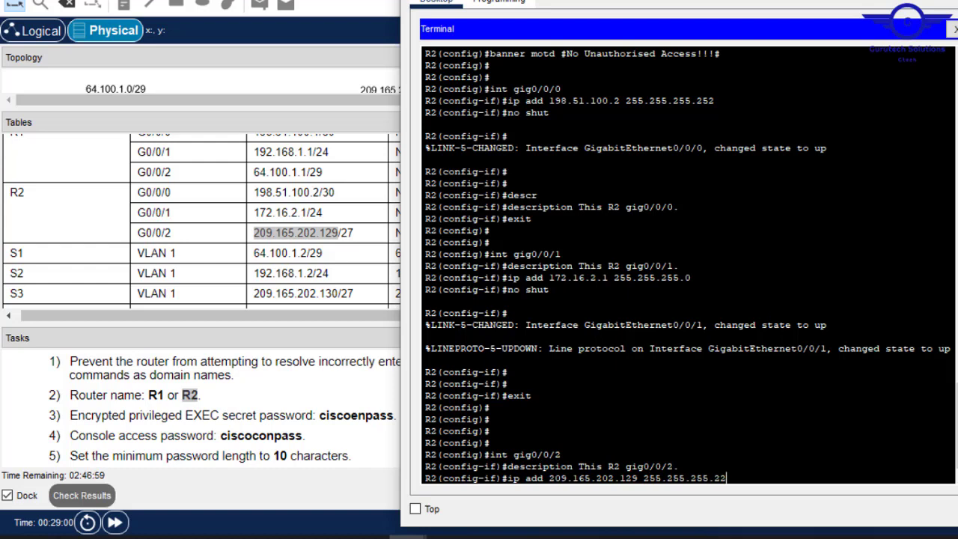
text(4)
key(Return)
- Enable G0/0/2, exit the interface, and return to the main workspace
text(no s)
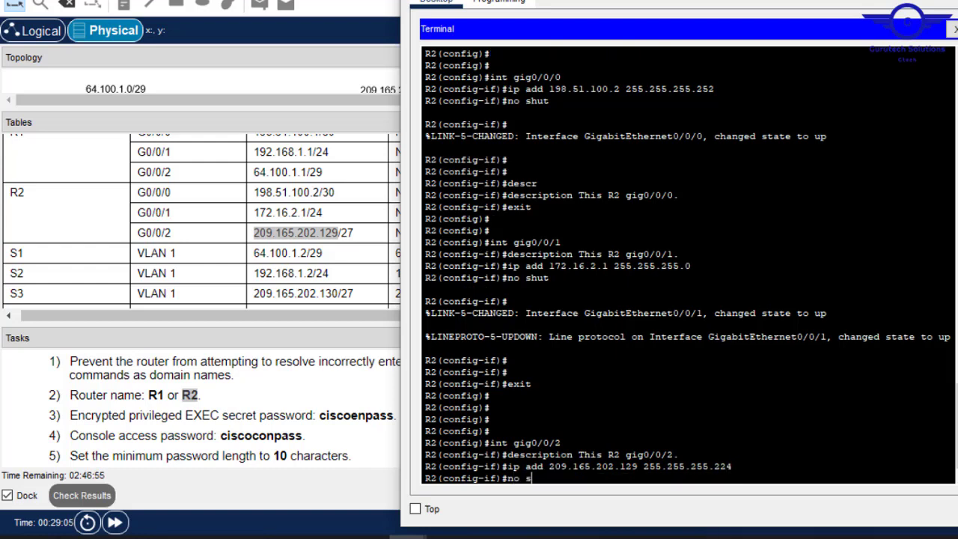
text(hut)
key(Return)
key(Return)
key(Return)
key(Return)
key(Return)
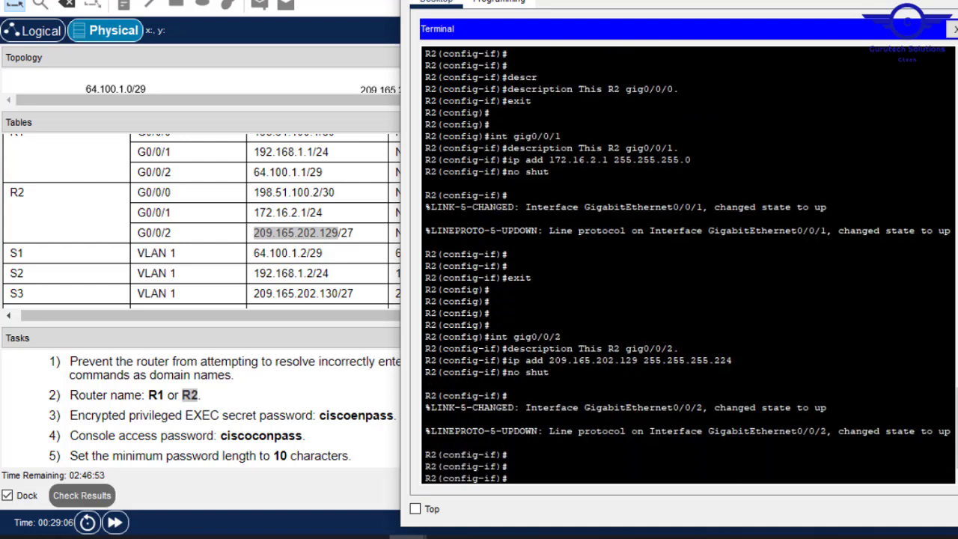
text(ex)
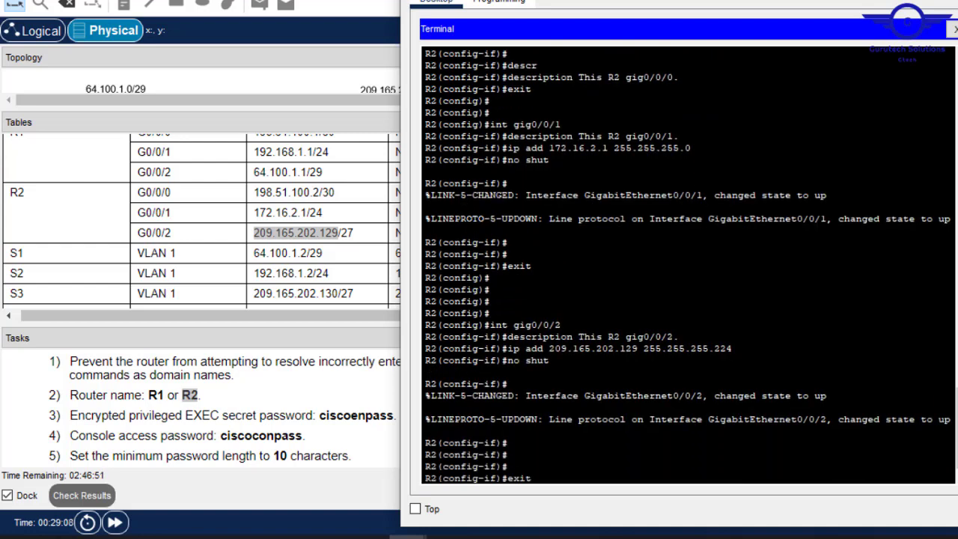
text(it)
key(Return)
key(Return)
key(Return)
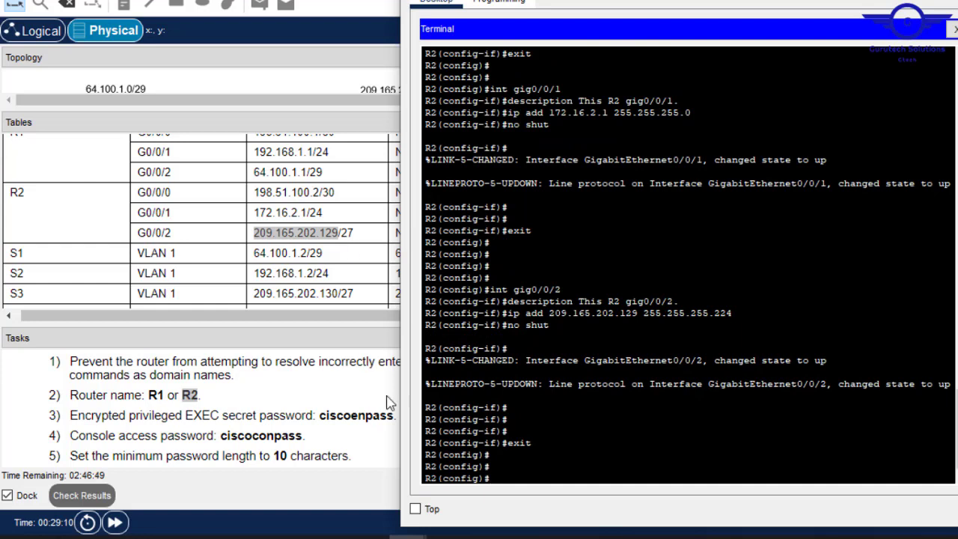
click(338, 395)
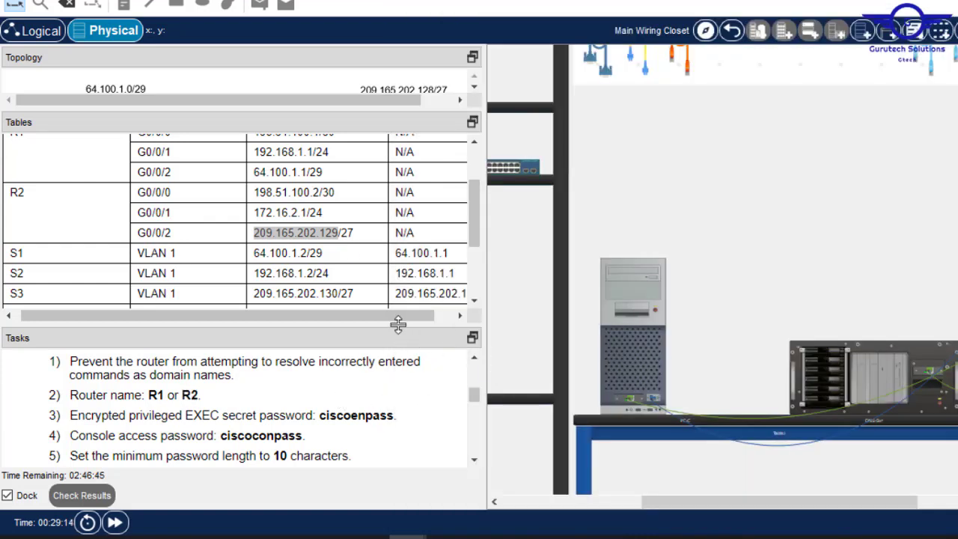
- Enlarge the Tasks pane and scroll to the Configure SSH requirements
drag(397, 323, 386, 154)
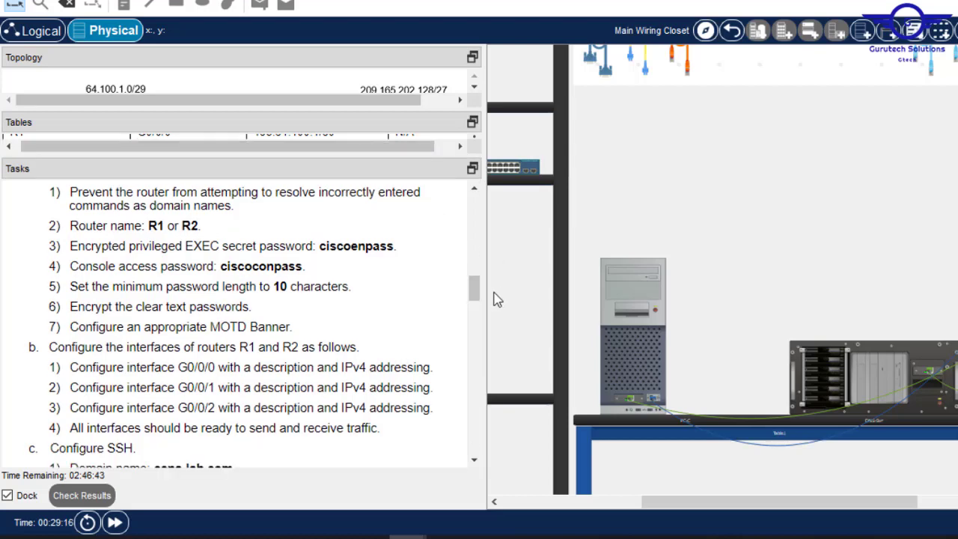
drag(479, 291, 476, 309)
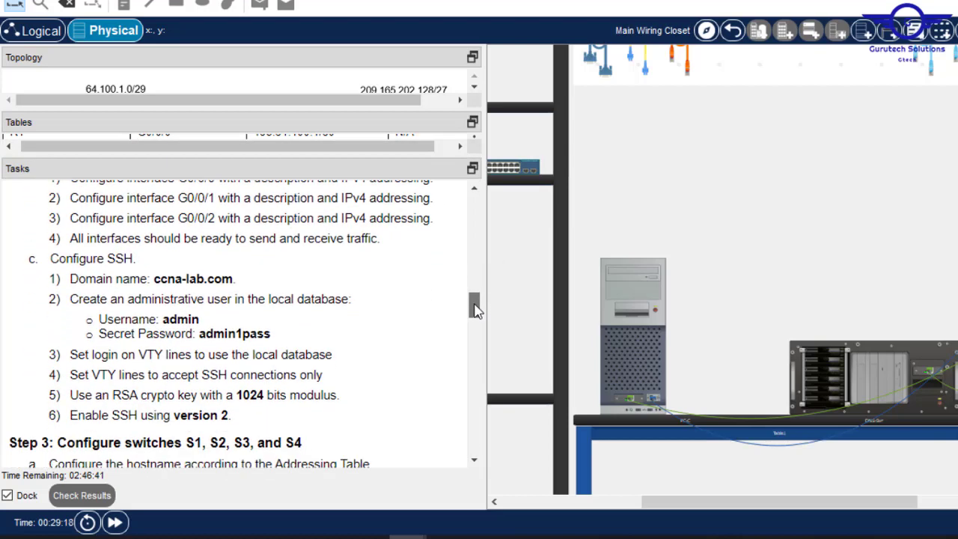
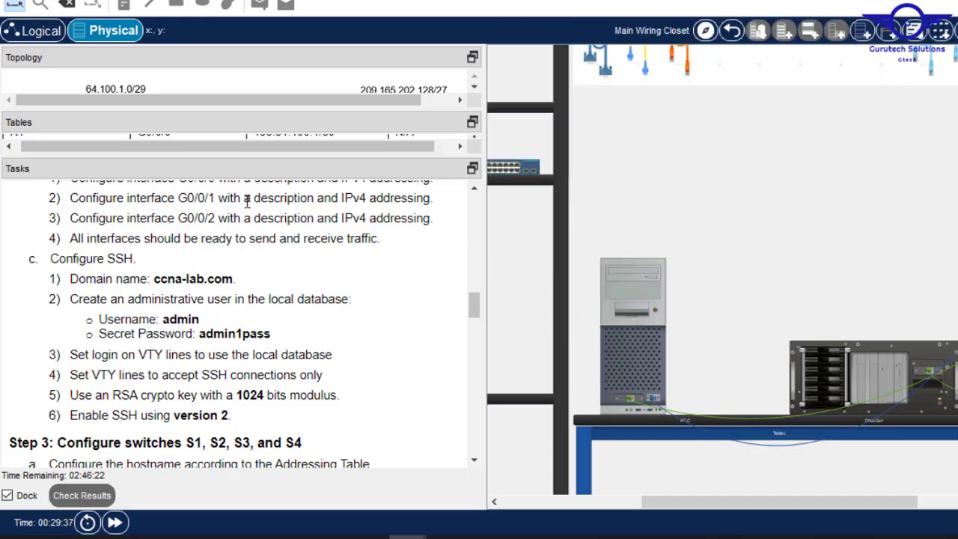
- Open R2's console terminal, copy ccna-lab.com from the Tasks, and begin the ip domain-name command
click(630, 280)
key(Return)
key(Return)
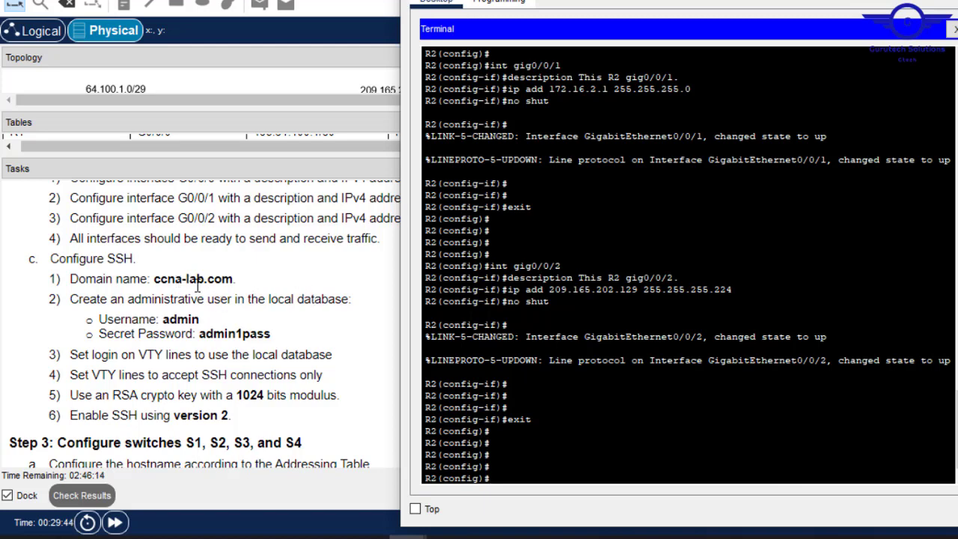
double_click(229, 279)
drag(181, 278, 158, 282)
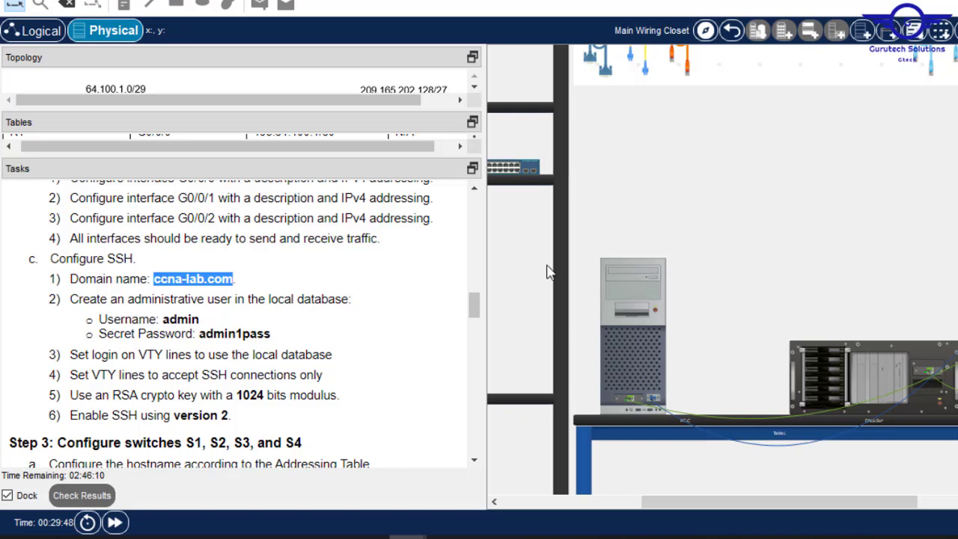
click(623, 307)
text(ig)#i)
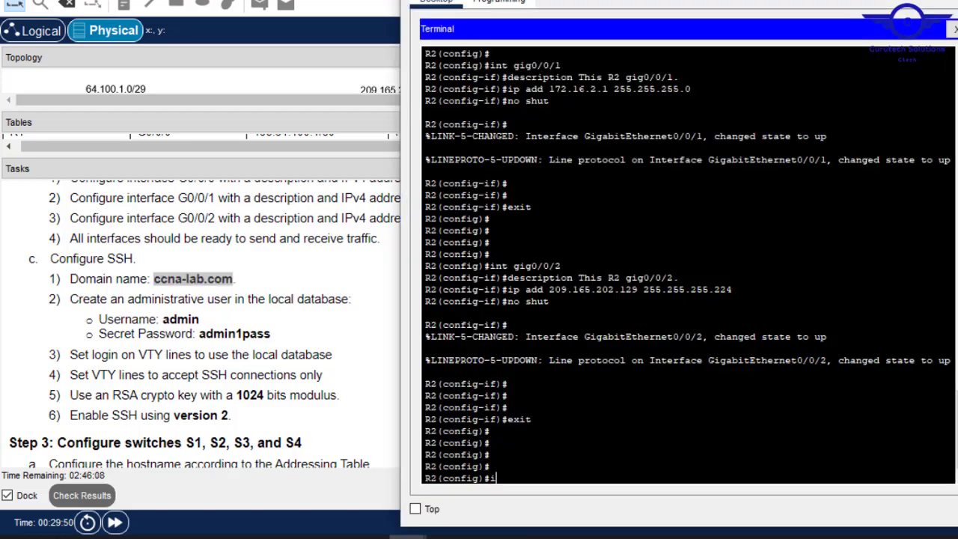
text(p domain-name)
- Set R2's domain name to the pasted ccna-lab.com
right_click(583, 441)
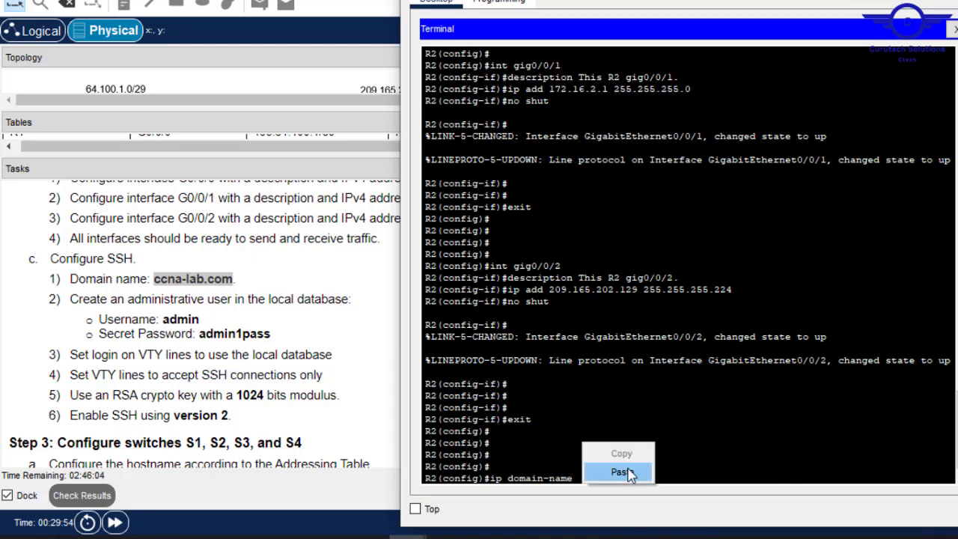
click(625, 469)
key(Return)
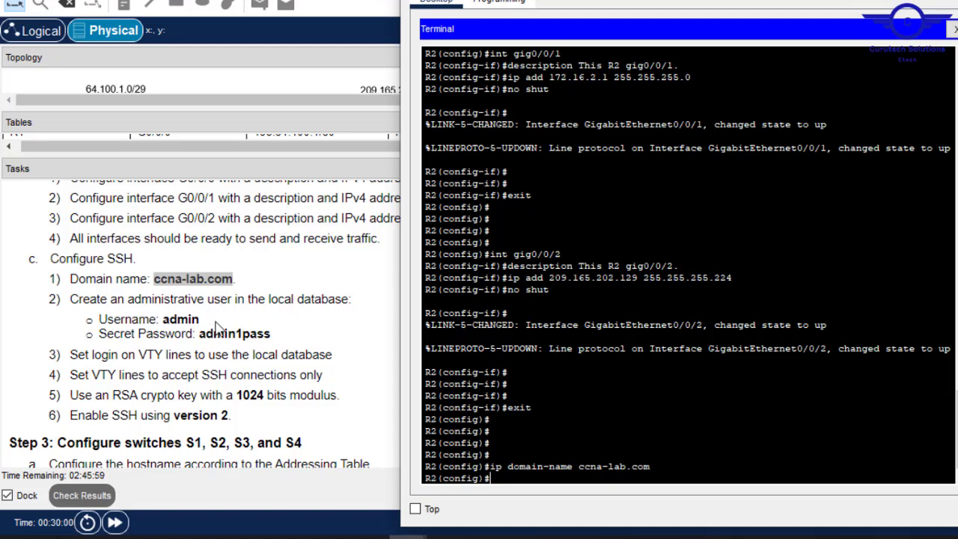
- Create local user admin with a secret password and enter line vty 0 15 configuration
text(username adm)
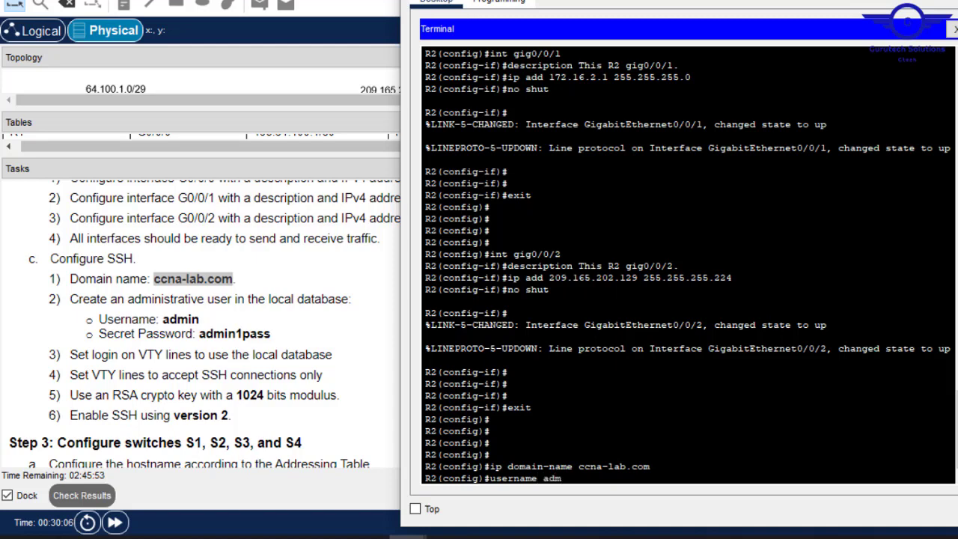
text(inpa)
key(BackSpace)
key(BackSpace)
key(BackSpace)
key(BackSpace)
key(BackSpace)
key(BackSpace)
text(admin secret admin)
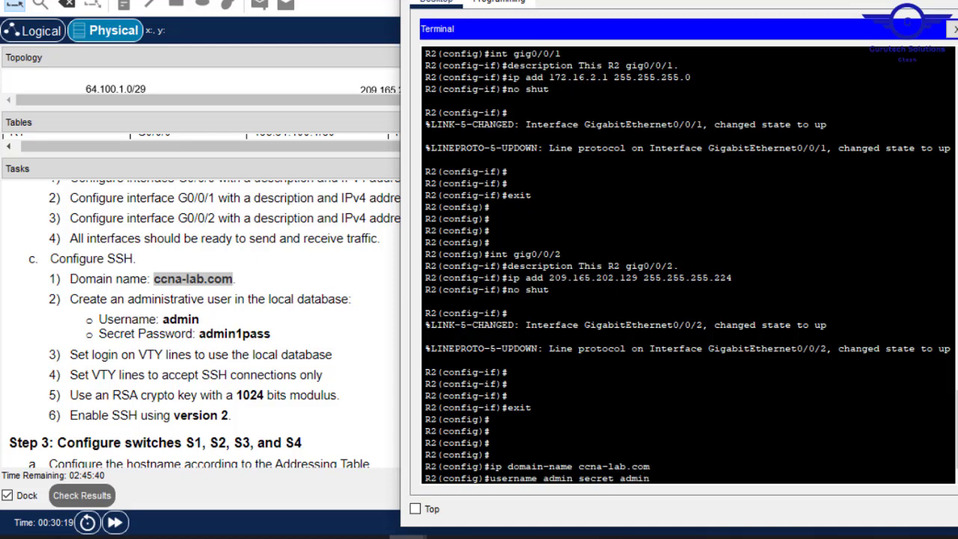
text(1pass)
key(Return)
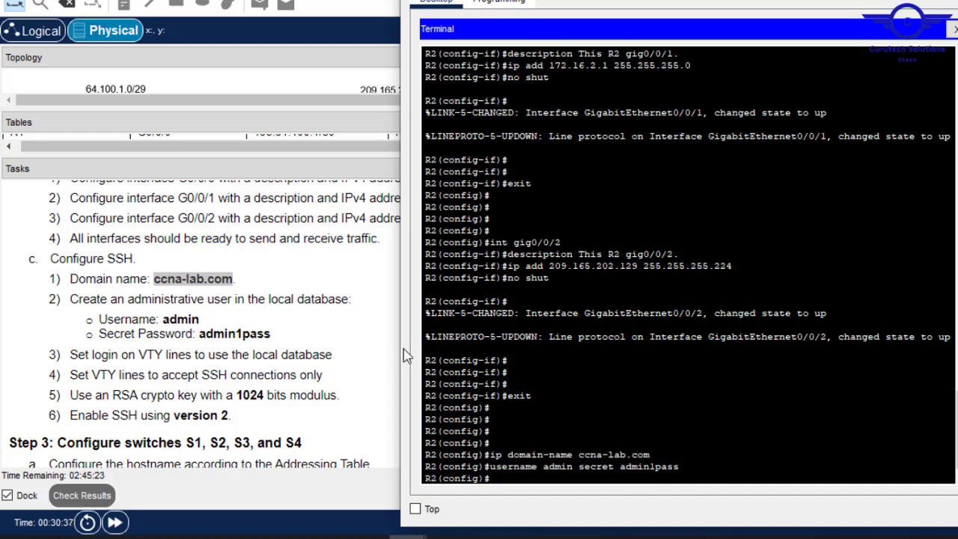
text(line )
text(vty)
text( 0 16)
text(5)
key(Return)
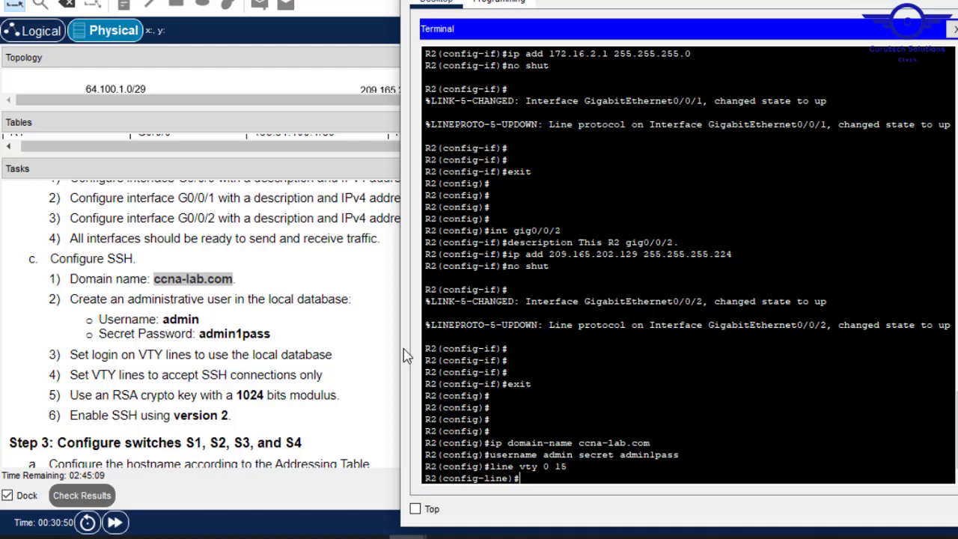
- Make the VTY lines use login local authentication
text(login loca)
key(Tab)
key(Return)
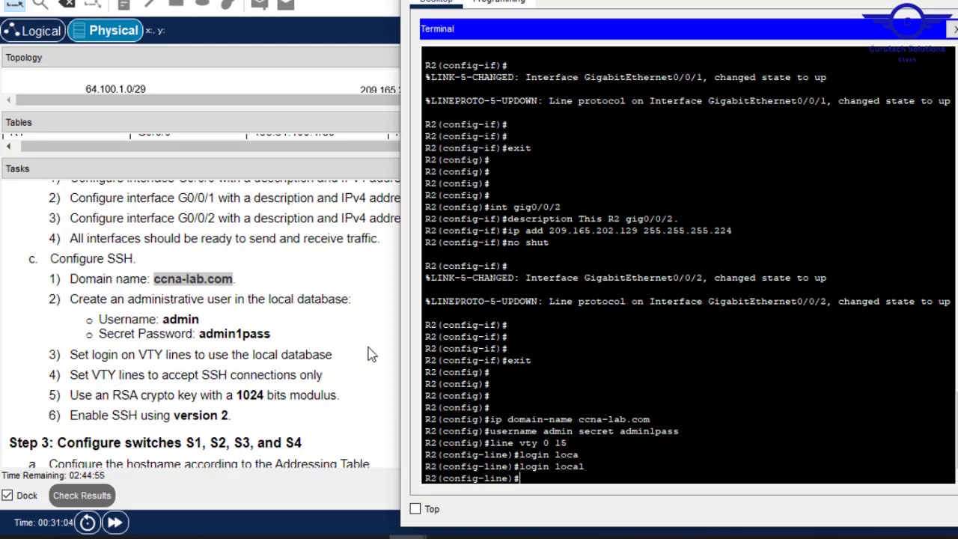
- Restrict the VTY lines to transport input ssh and exit to global configuration
text(tranp)
key(Tab)
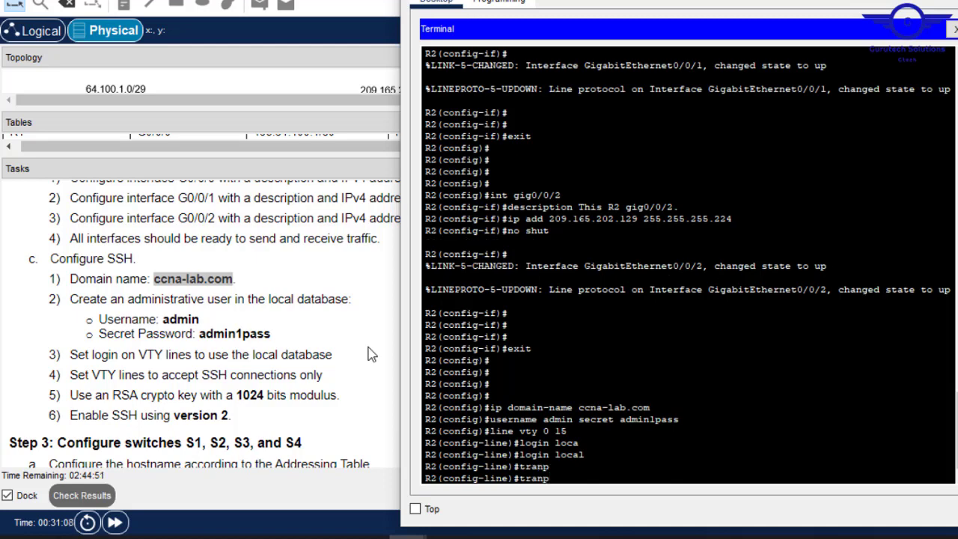
key(BackSpace)
text(spo)
key(Tab)
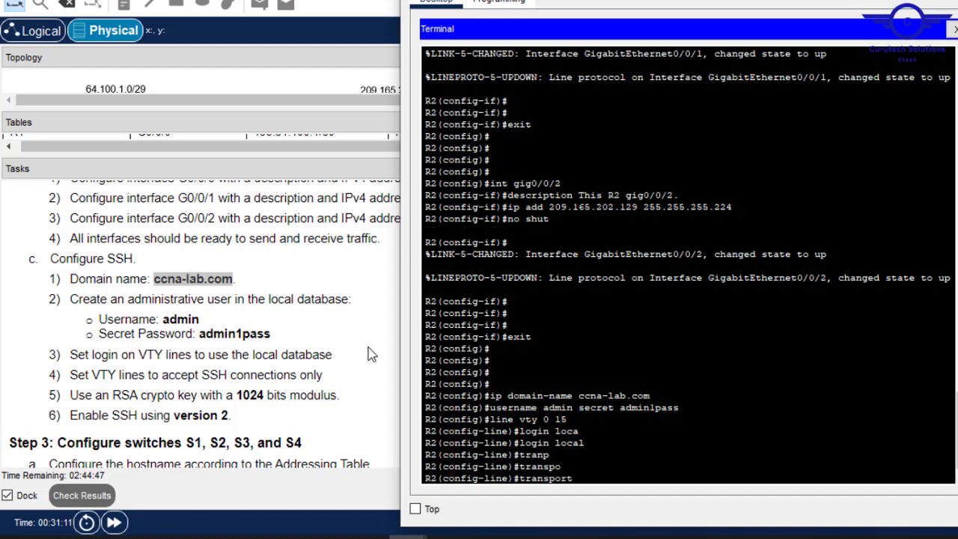
text(in)
key(Tab)
text(ss)
key(Tab)
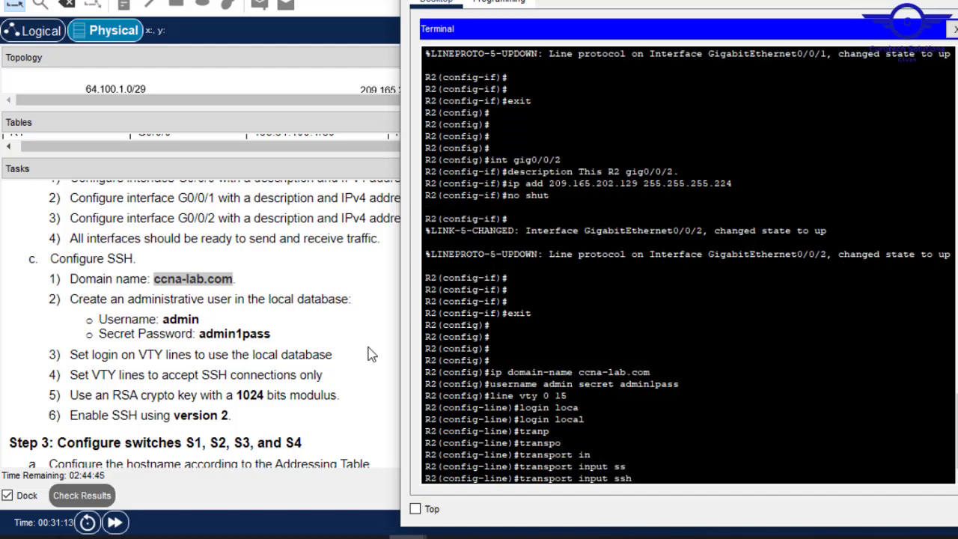
key(Return)
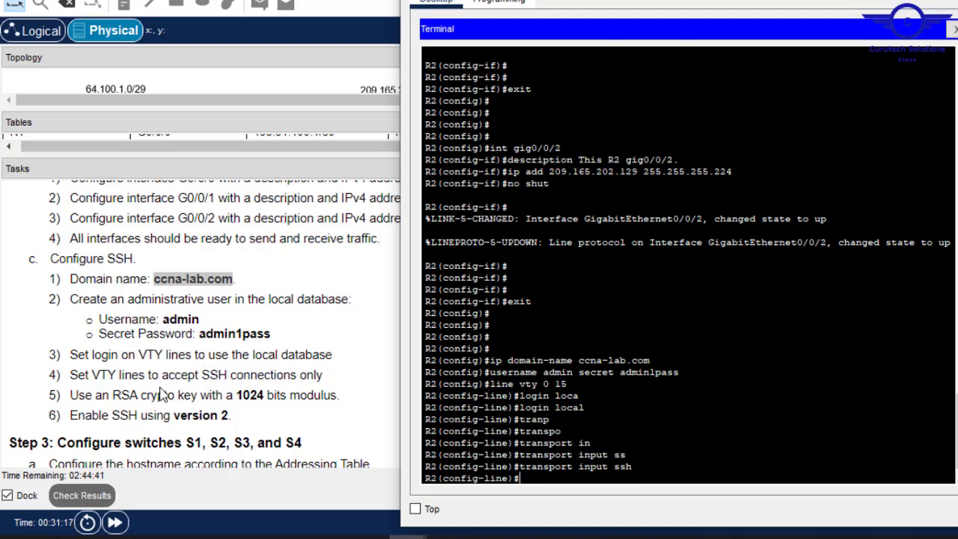
text(exit)
key(Return)
key(Return)
key(Return)
key(Return)
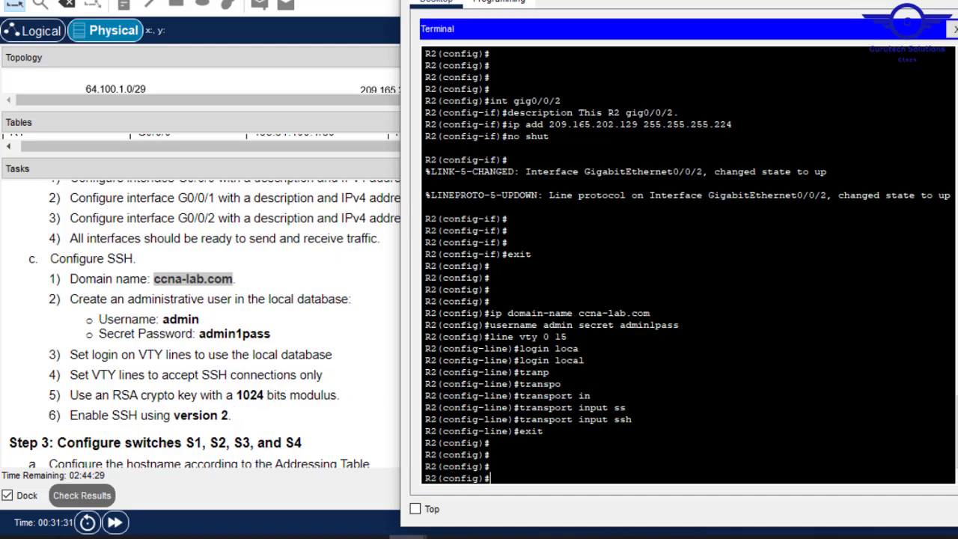
- Generate RSA keys on R2 with crypto key generate rsa using a 1024-bit modulus
text(ryp)
key(Tab)
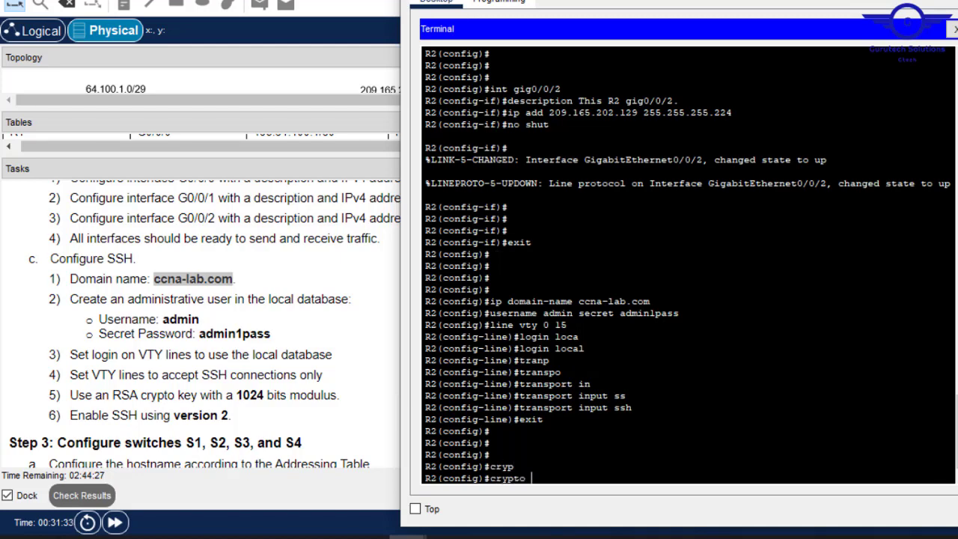
text(k)
key(Tab)
text(m)
key(Tab)
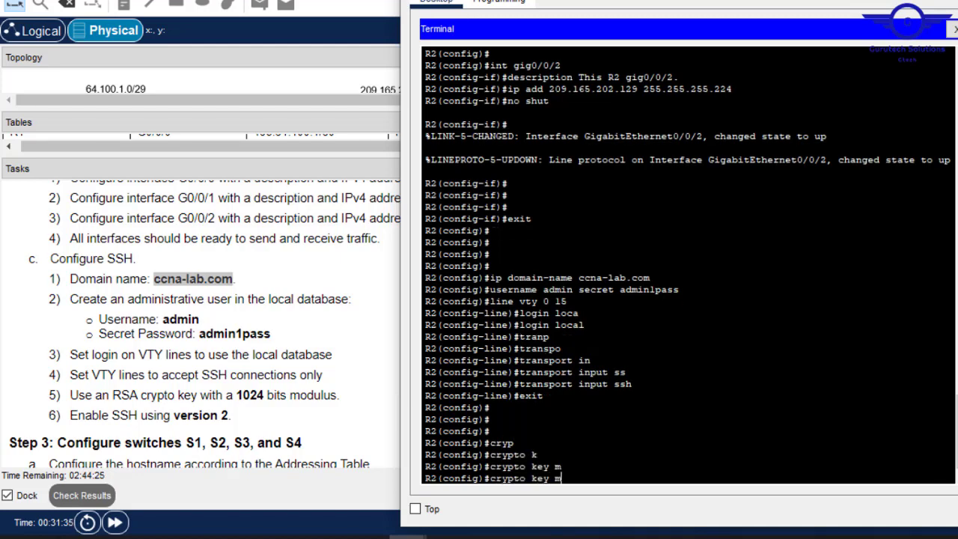
key(BackSpace)
text(g)
key(Tab)
text(r)
key(Tab)
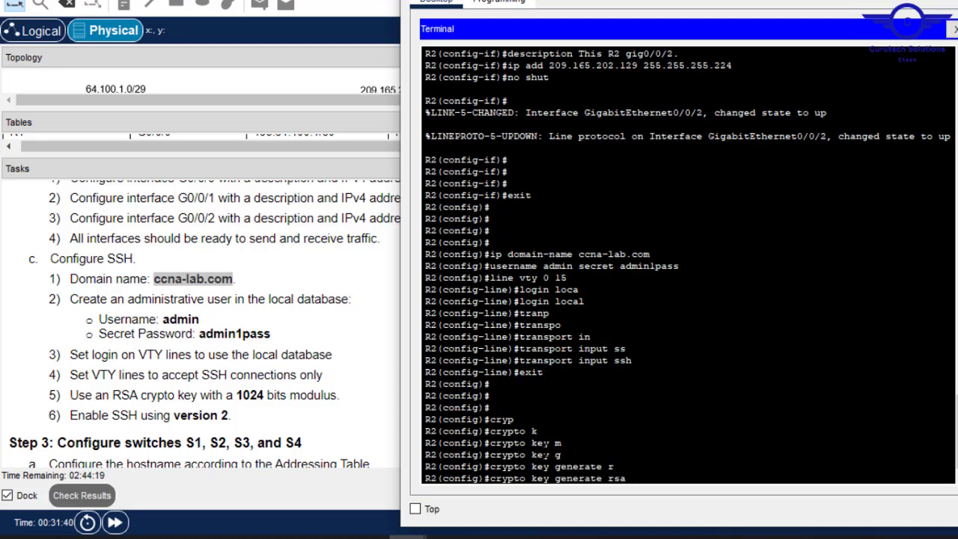
key(Return)
text(1024)
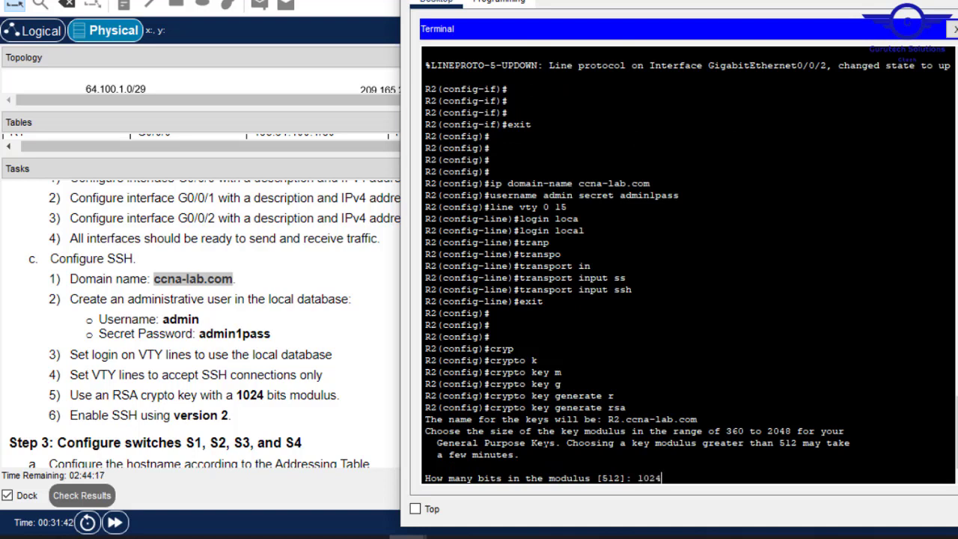
key(Return)
key(Return)
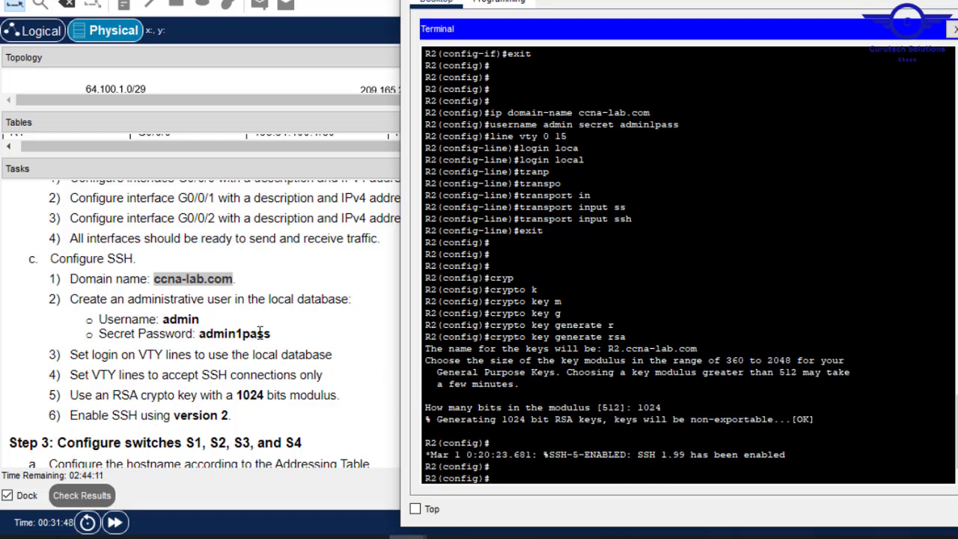
- Enable ip ssh version 2 on R2 and close its terminal
text(ip ssh v)
key(Tab)
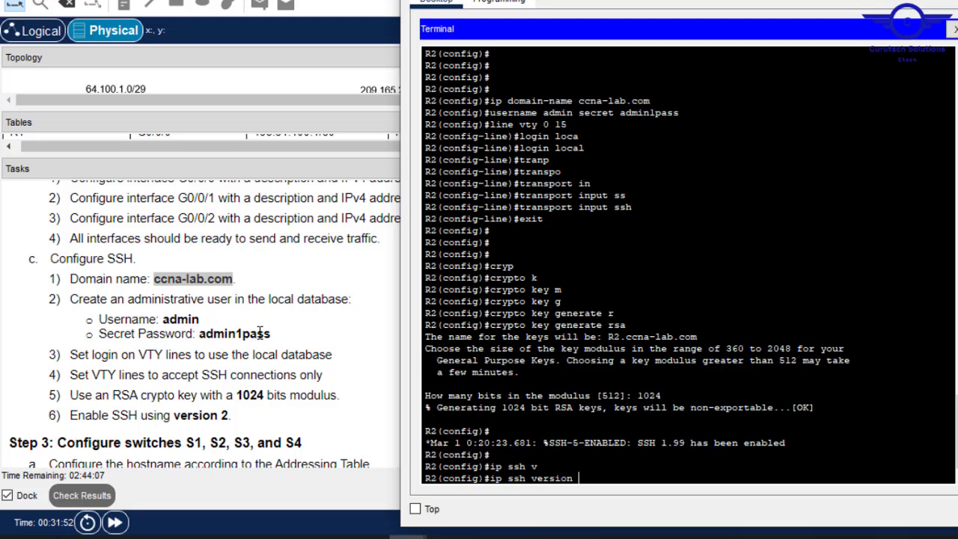
text(2)
key(Return)
key(Return)
key(Return)
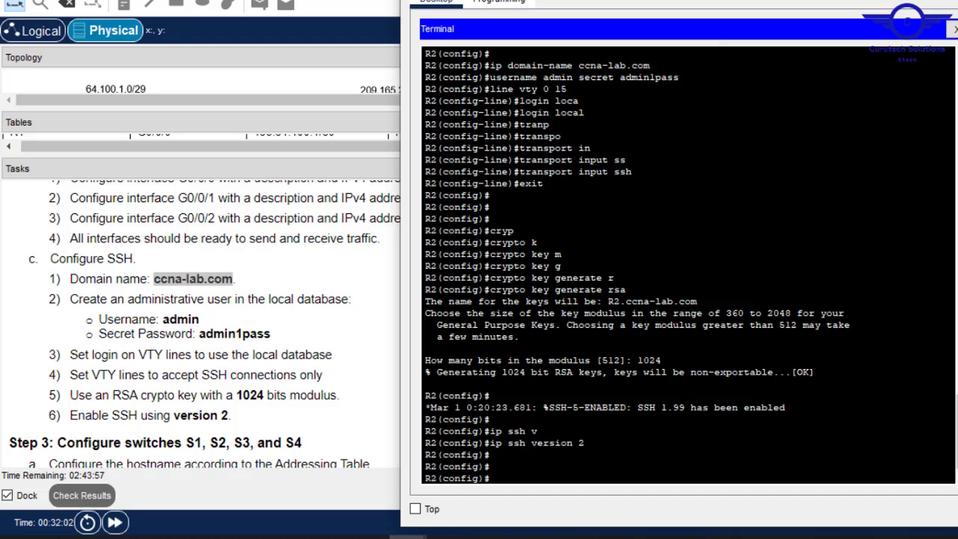
click(882, 1)
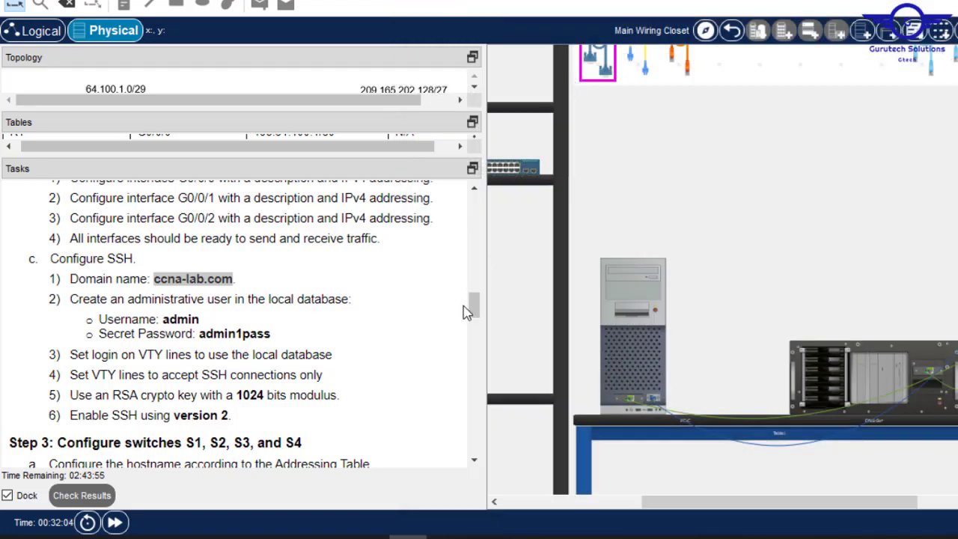
- Expand the Addressing Table and scroll the physical view over to the switch rack
drag(476, 312, 476, 200)
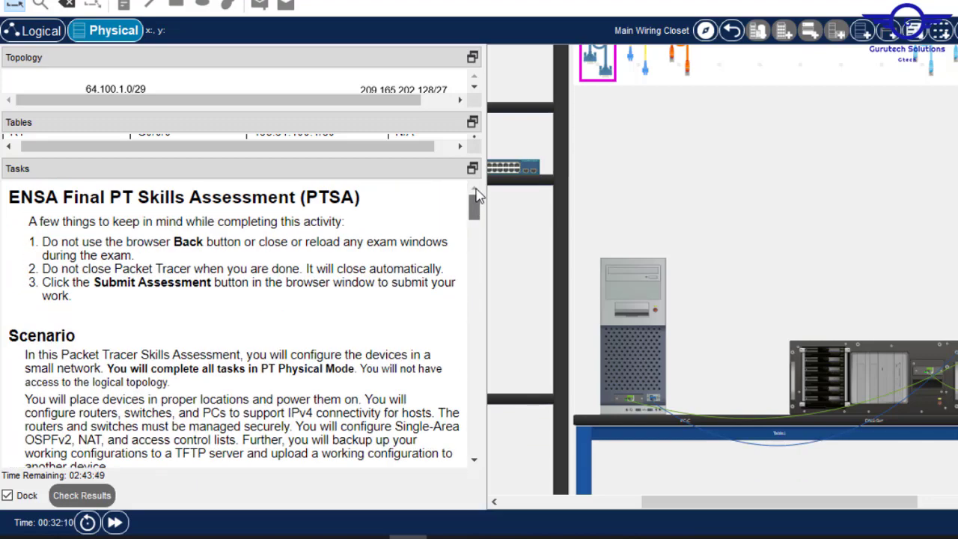
drag(380, 156, 380, 360)
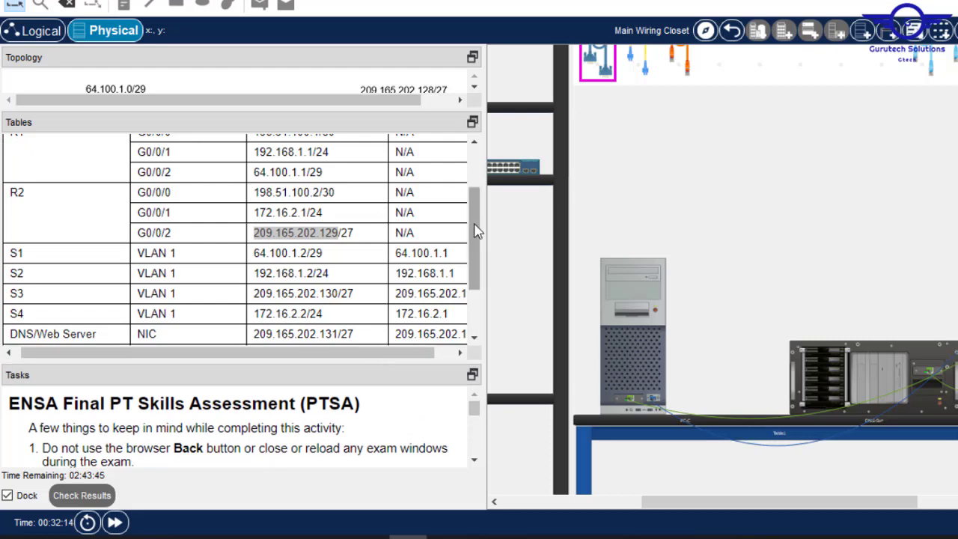
drag(474, 231, 470, 175)
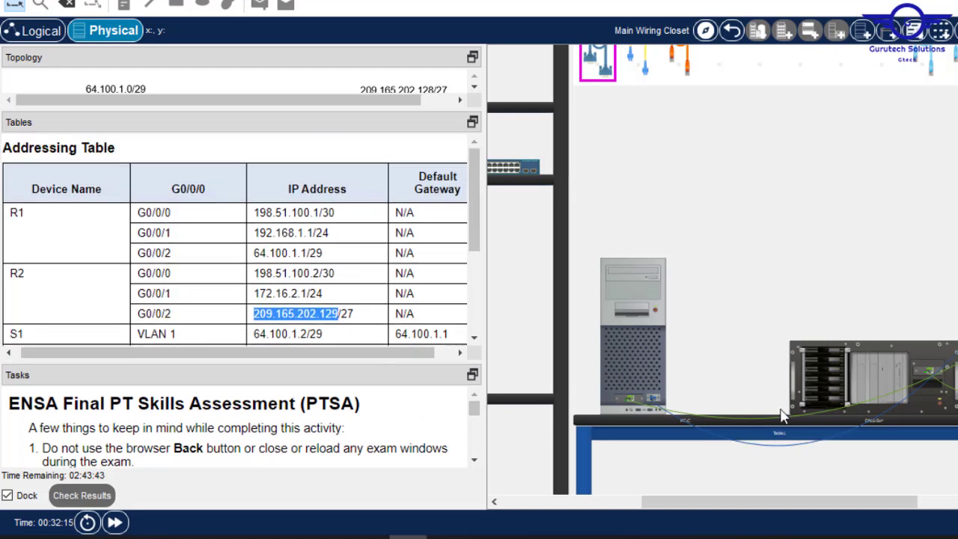
drag(771, 512, 943, 505)
scroll(722, 270, up, 3)
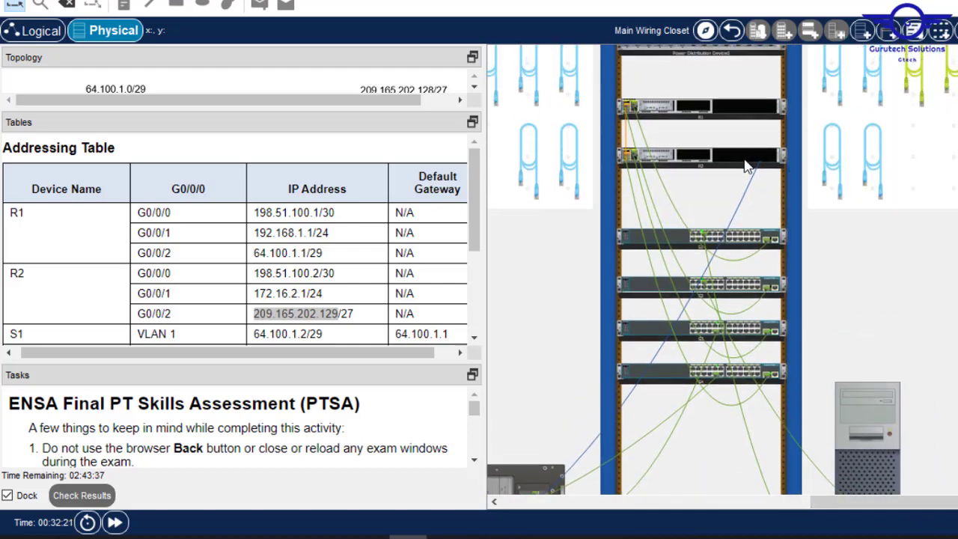
- Show the rear panels of routers R2 and R1
right_click(746, 166)
click(799, 188)
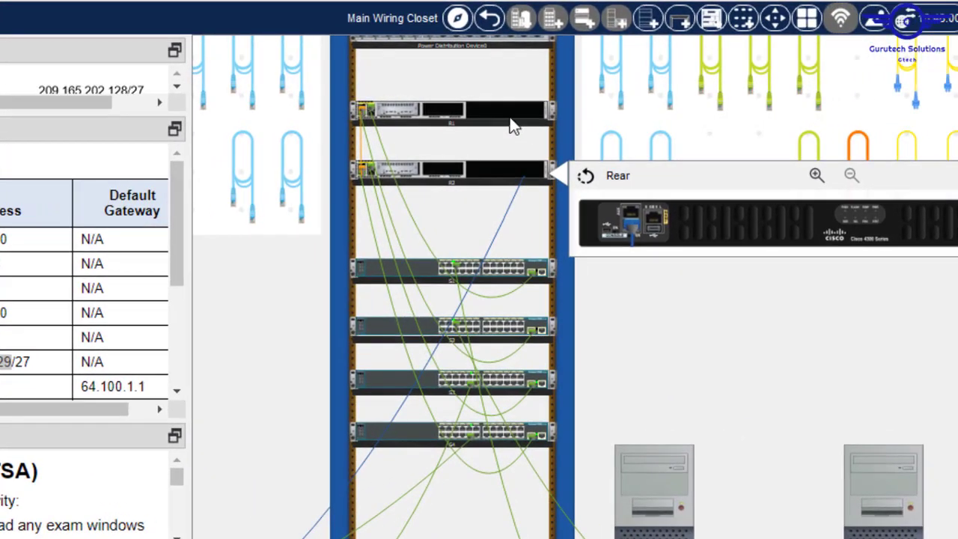
right_click(759, 117)
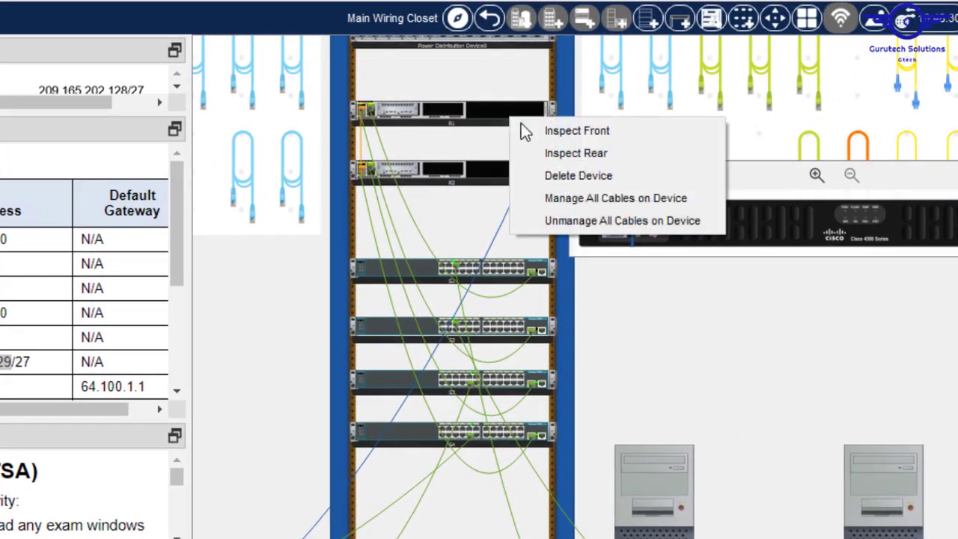
click(590, 153)
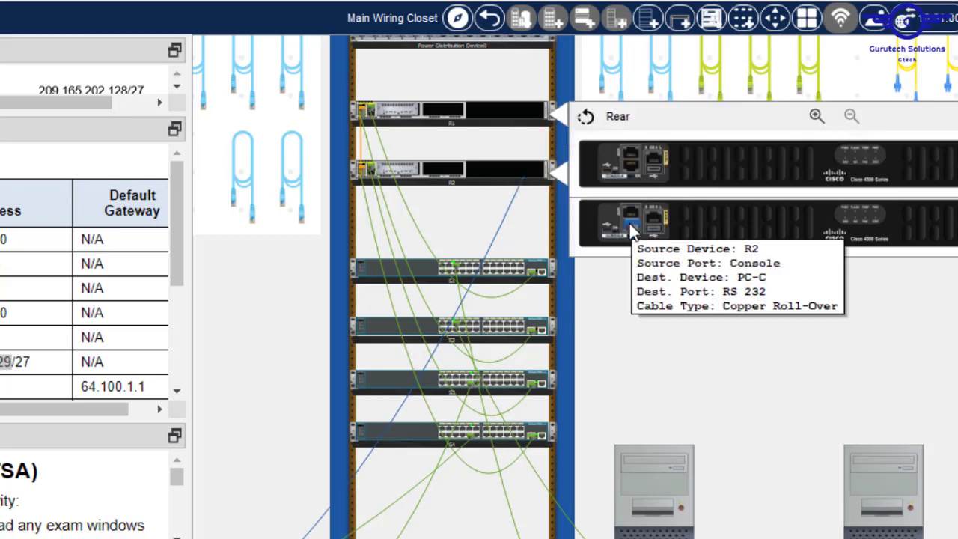
- Unplug the roll-over console cable from R2 and attach it to R1's Console port
drag(629, 221, 636, 169)
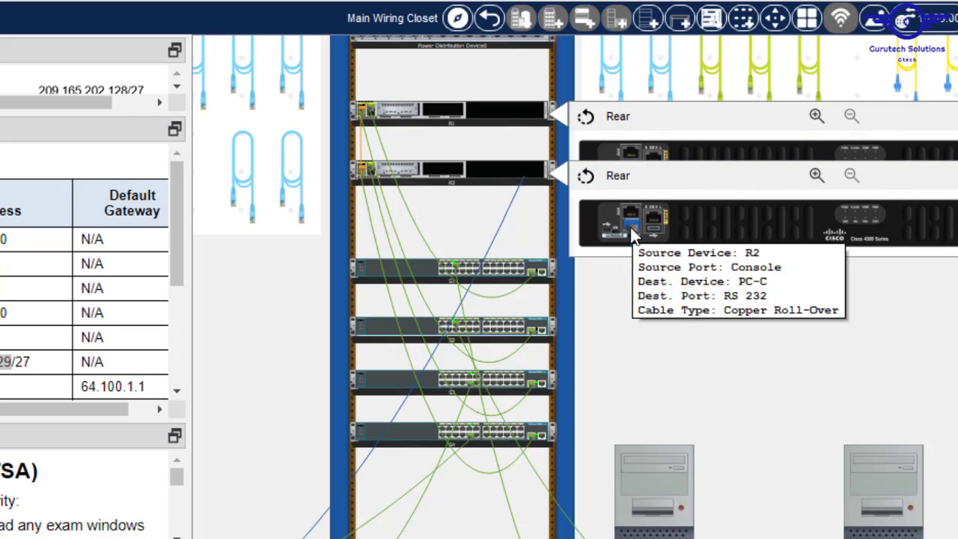
drag(630, 226, 539, 124)
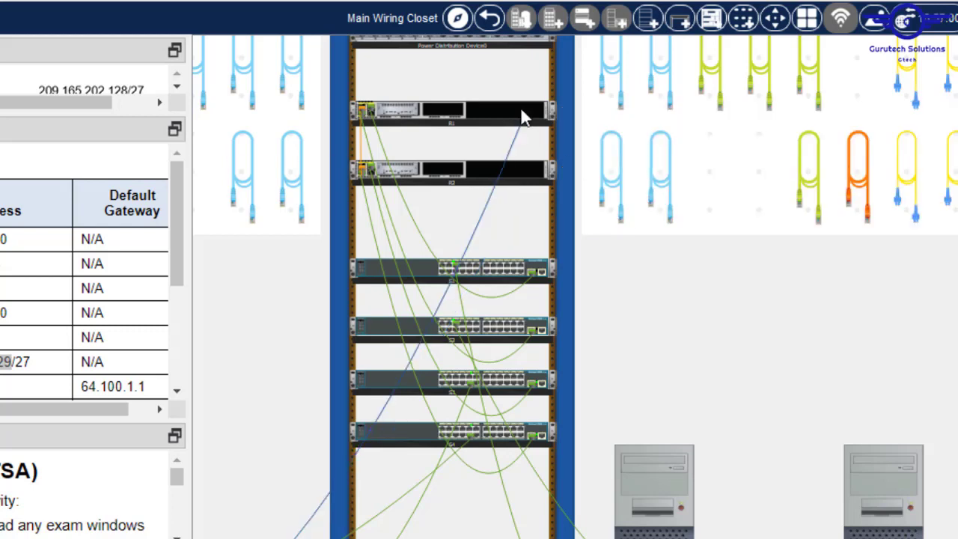
click(550, 123)
click(593, 147)
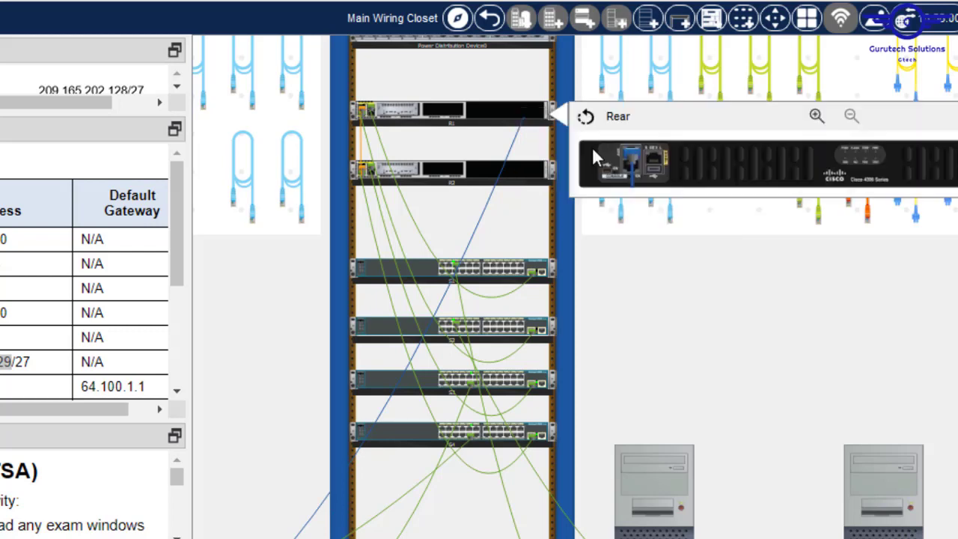
click(628, 167)
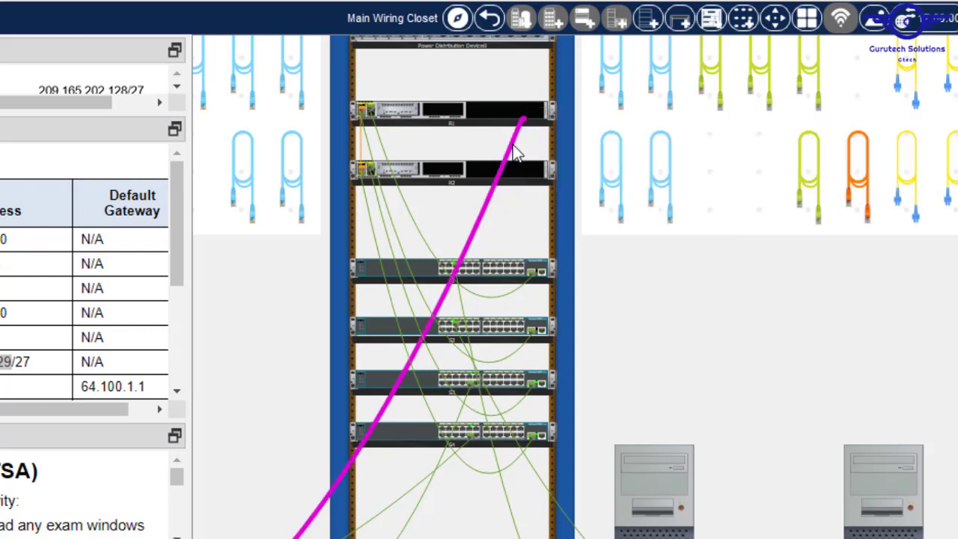
mouse_move(516, 150)
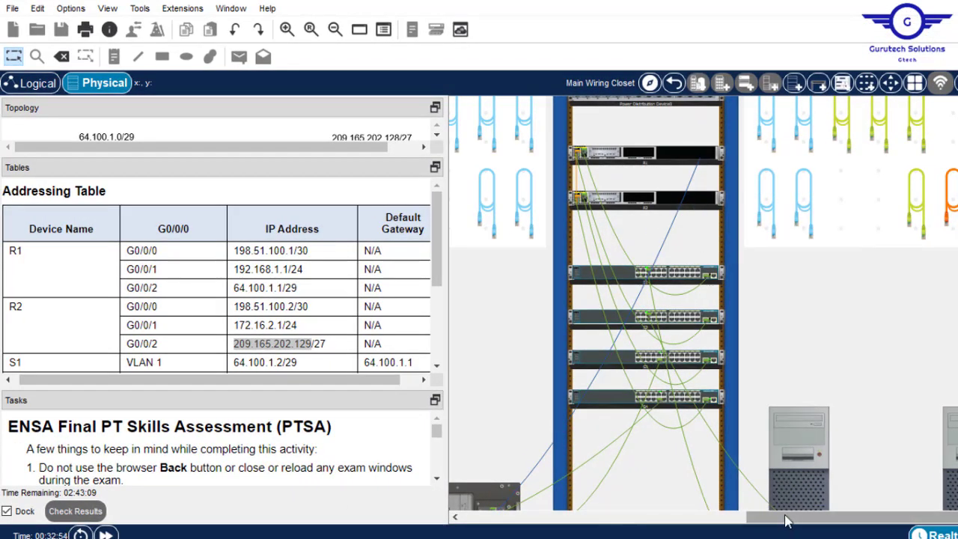
- Open PC-C's Desktop Terminal with default settings and connect to R1's console
drag(788, 521, 615, 492)
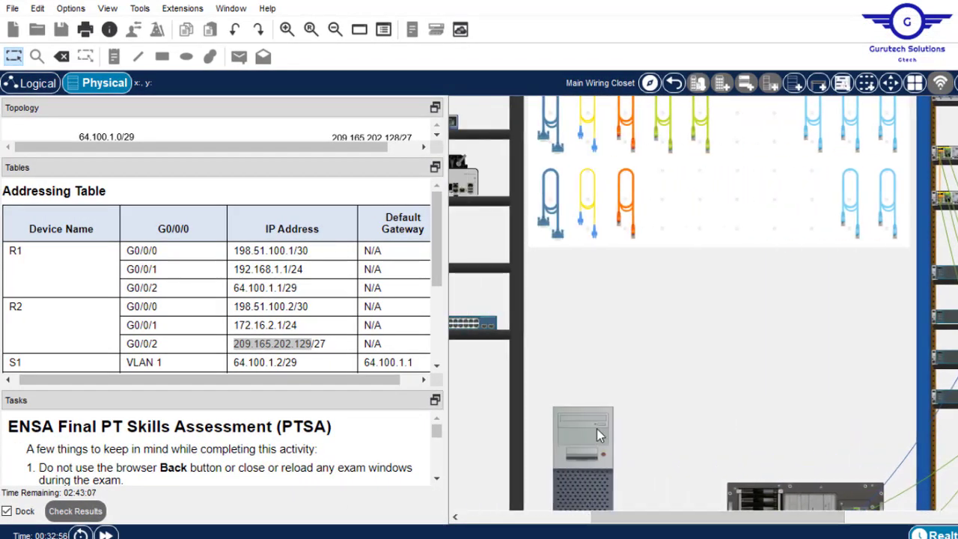
click(596, 428)
click(529, 99)
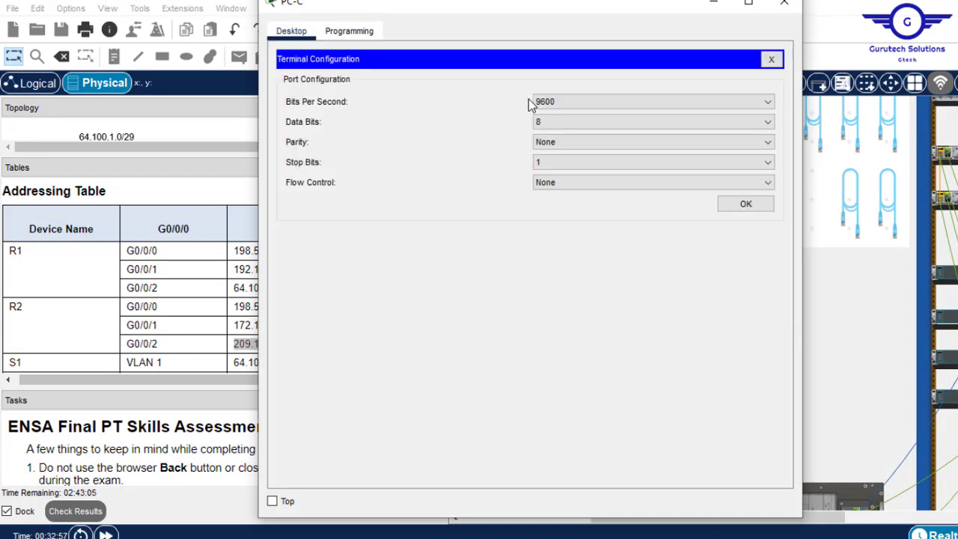
click(744, 203)
key(Return)
key(Return)
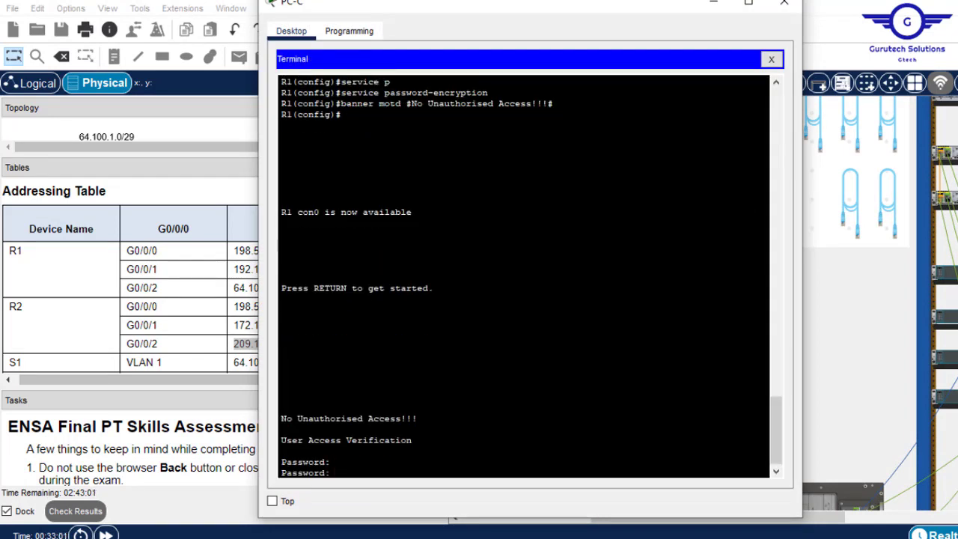
- Scroll the Tasks to the router password requirements and paste the console password at login
click(204, 483)
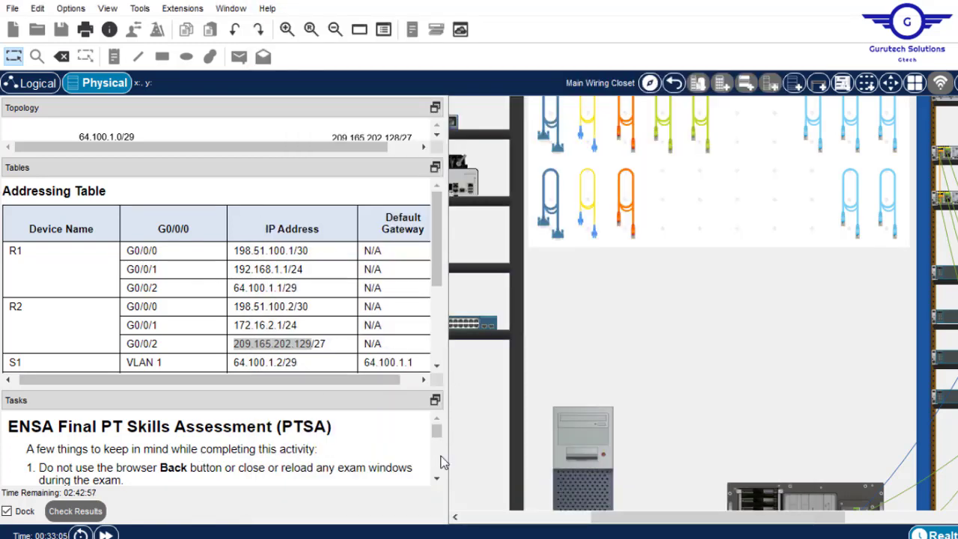
click(437, 479)
click(437, 479)
click(437, 479)
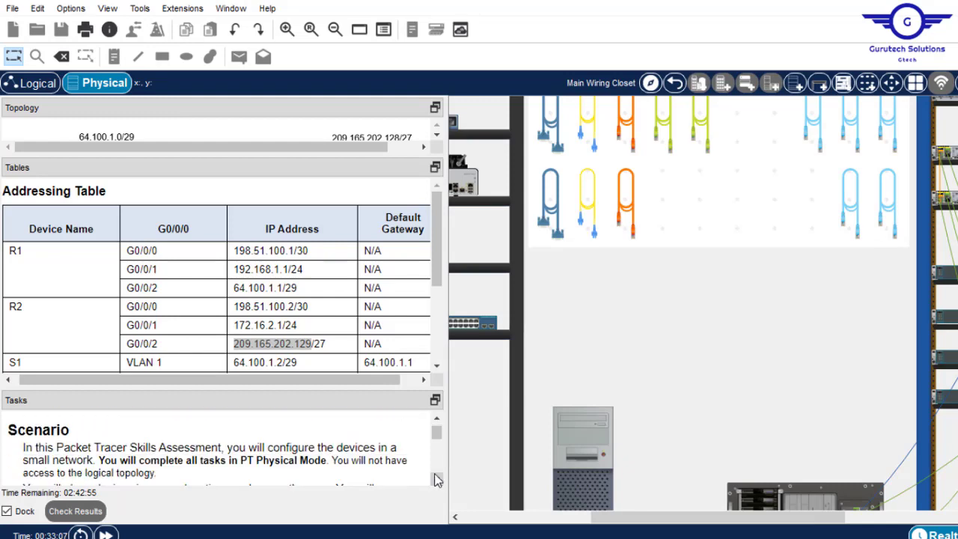
click(437, 478)
click(437, 479)
click(437, 479)
click(437, 479)
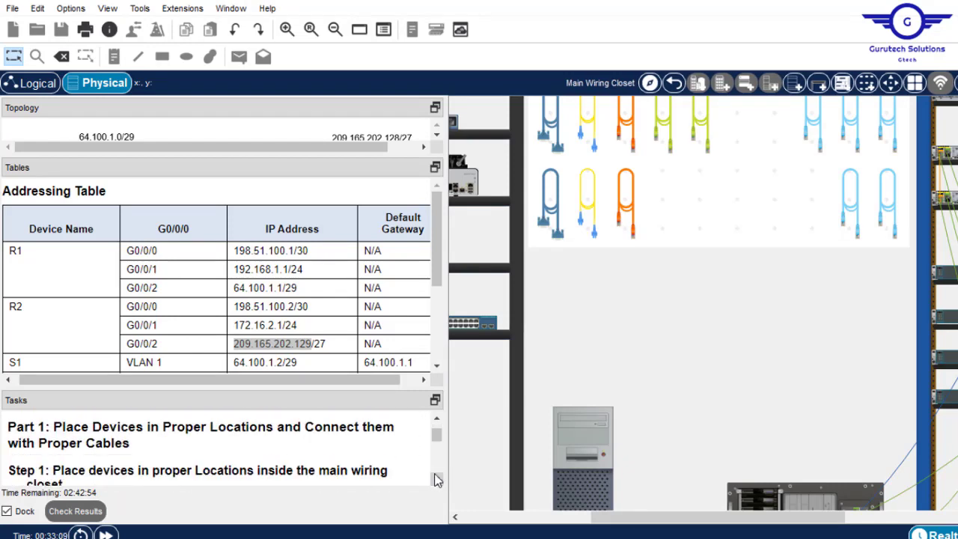
click(437, 479)
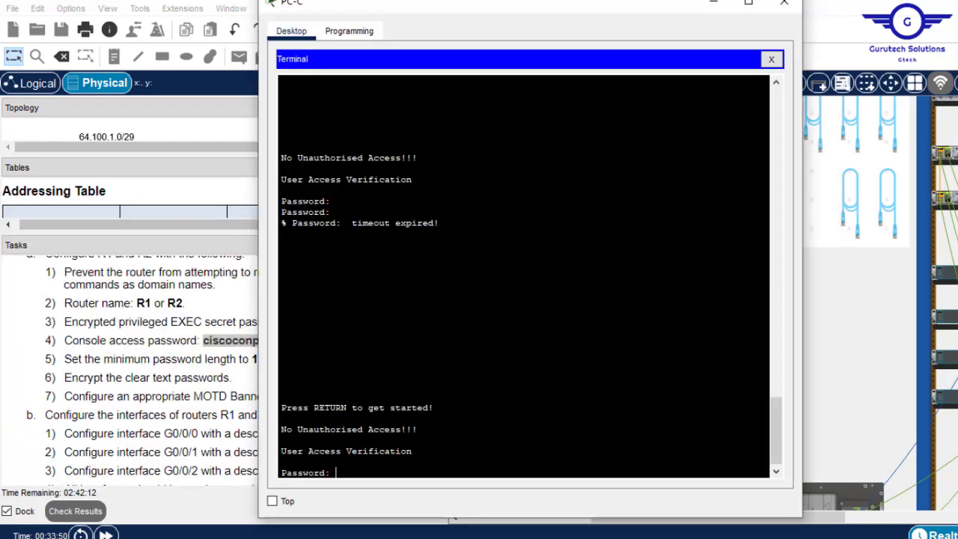
right_click(529, 319)
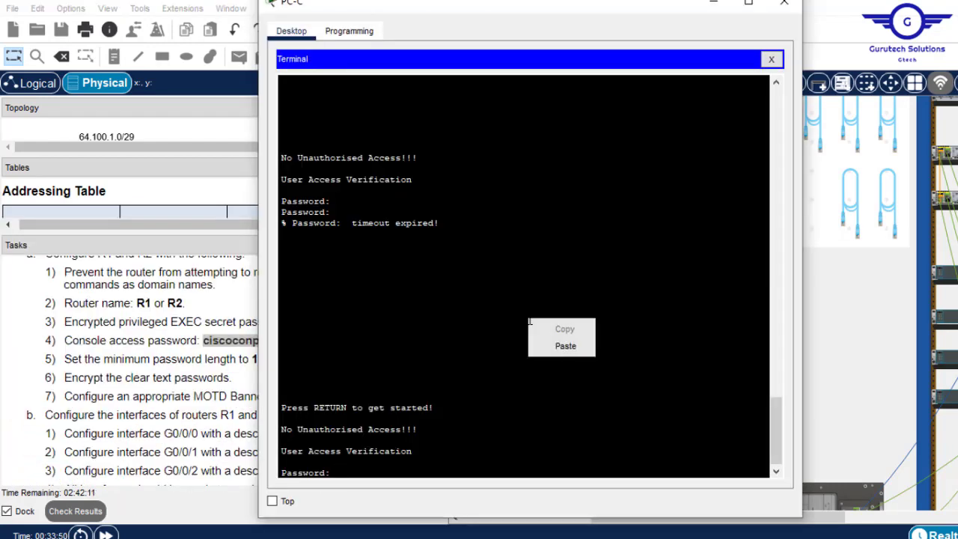
click(566, 342)
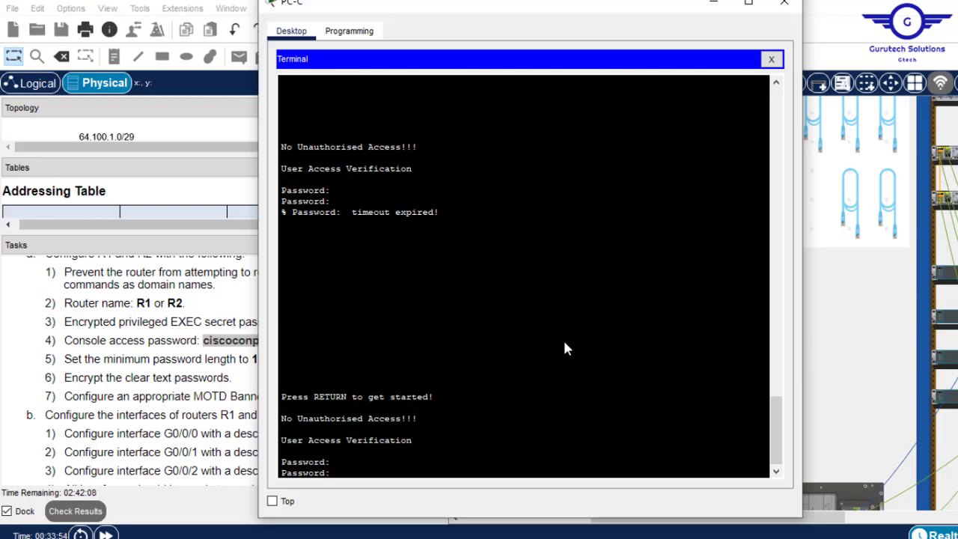
key(Return)
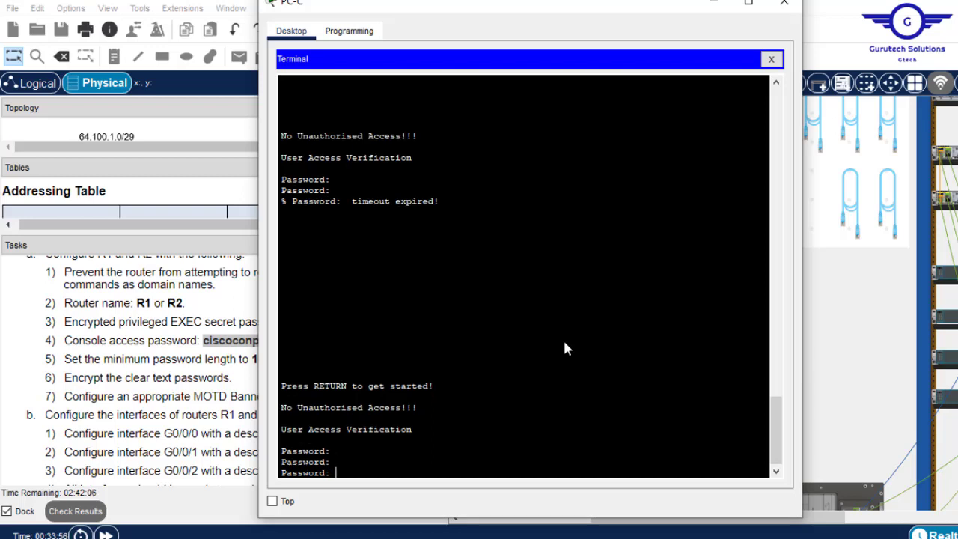
- Copy the enable secret from task 3 and submit it at R1's password prompt
click(243, 360)
click(267, 345)
drag(279, 341, 207, 343)
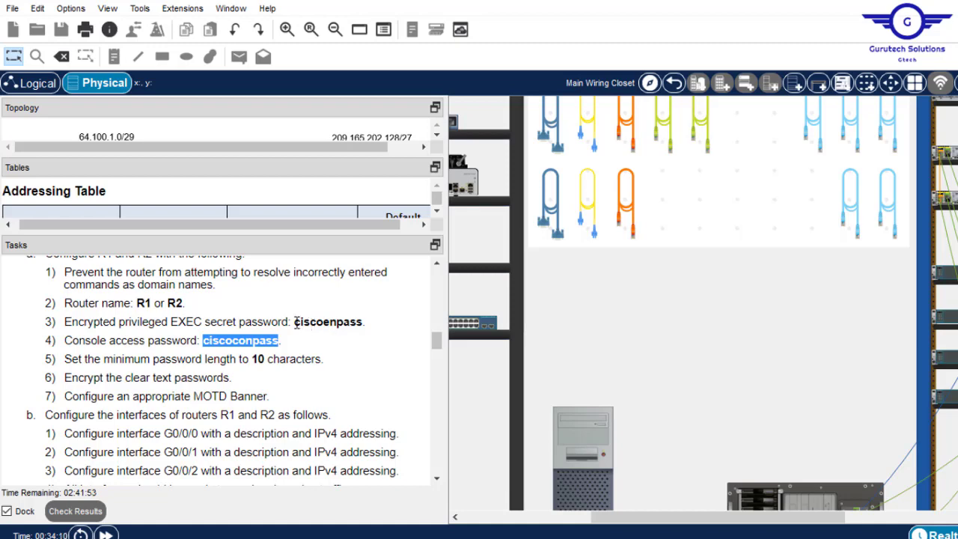
drag(296, 322, 365, 323)
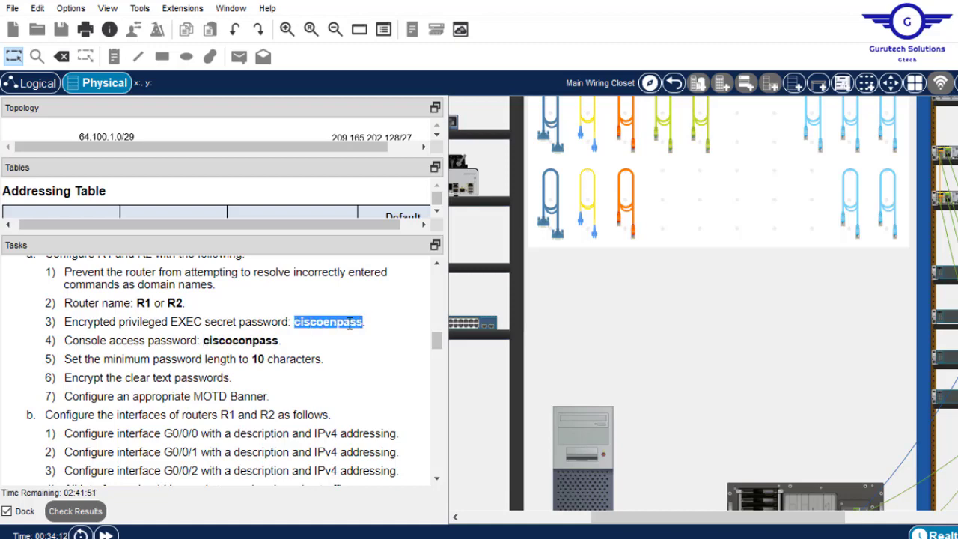
right_click(349, 323)
click(374, 334)
click(583, 428)
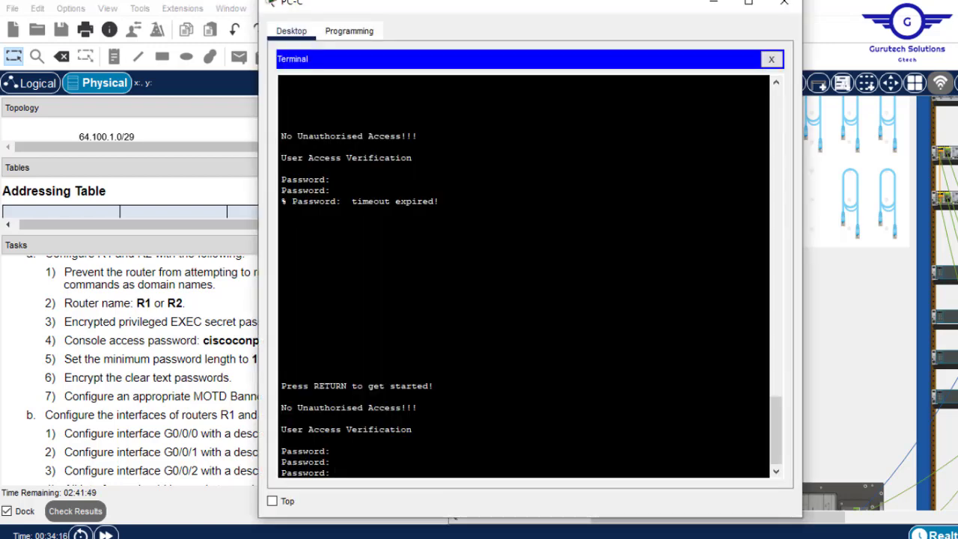
right_click(465, 420)
click(498, 446)
key(Return)
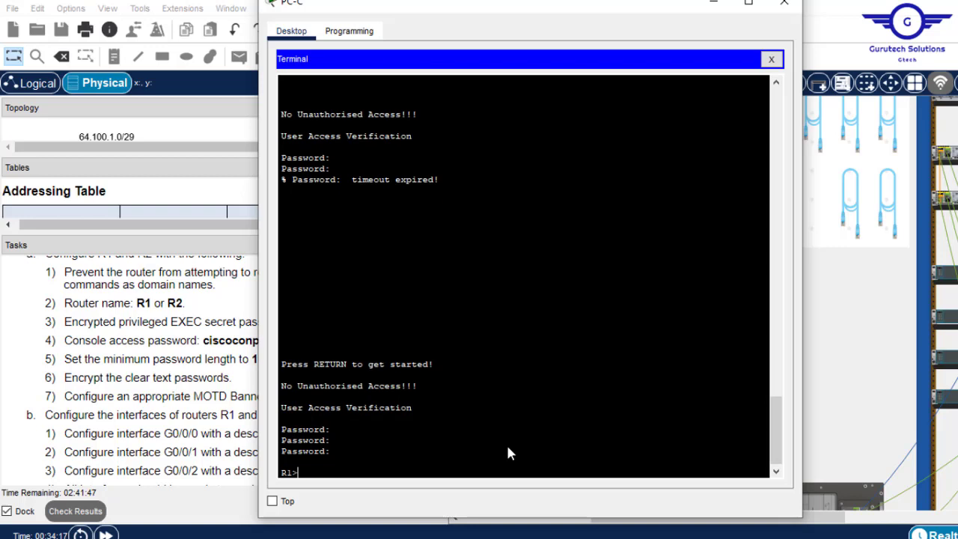
- Run enable and paste the enable secret to reach the R1# prompt
text(en)
key(Return)
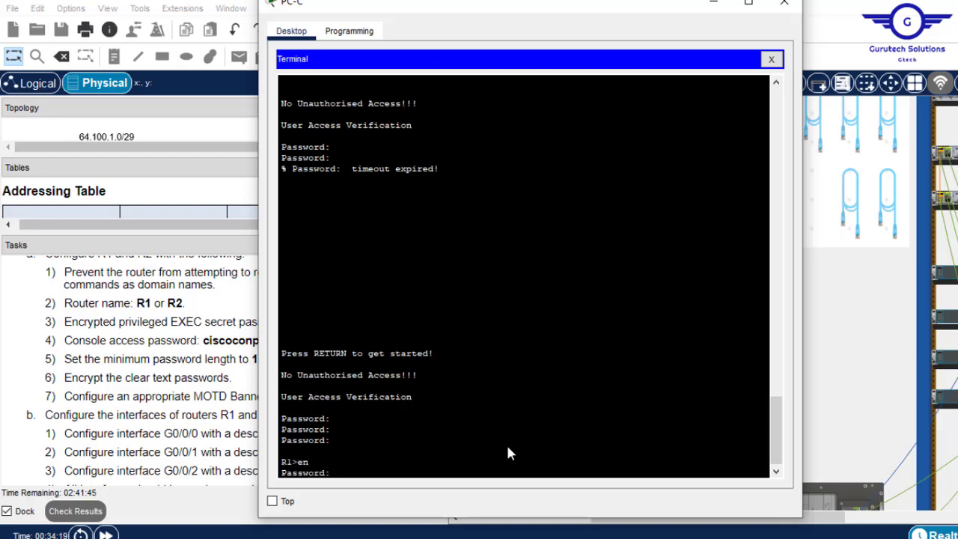
right_click(508, 447)
click(544, 474)
key(Return)
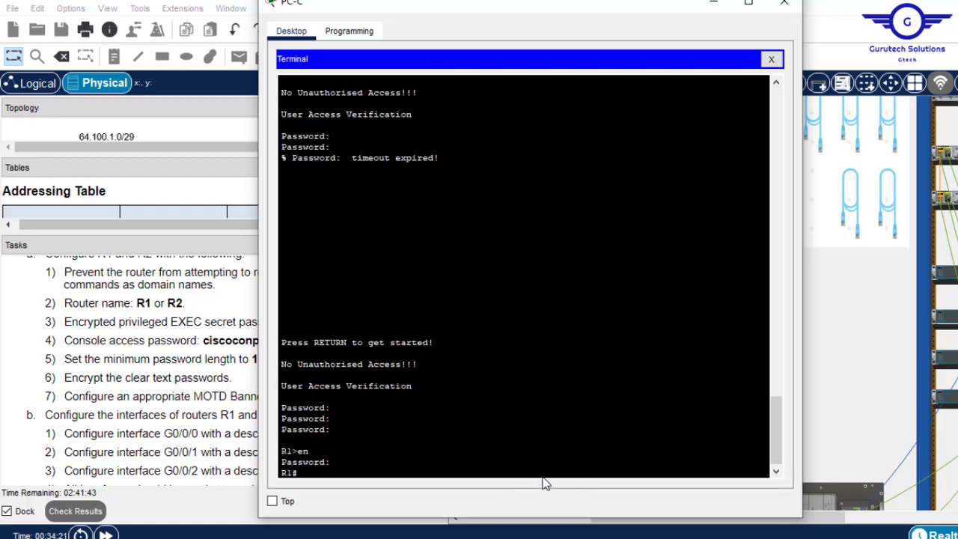
key(Return)
key(Return)
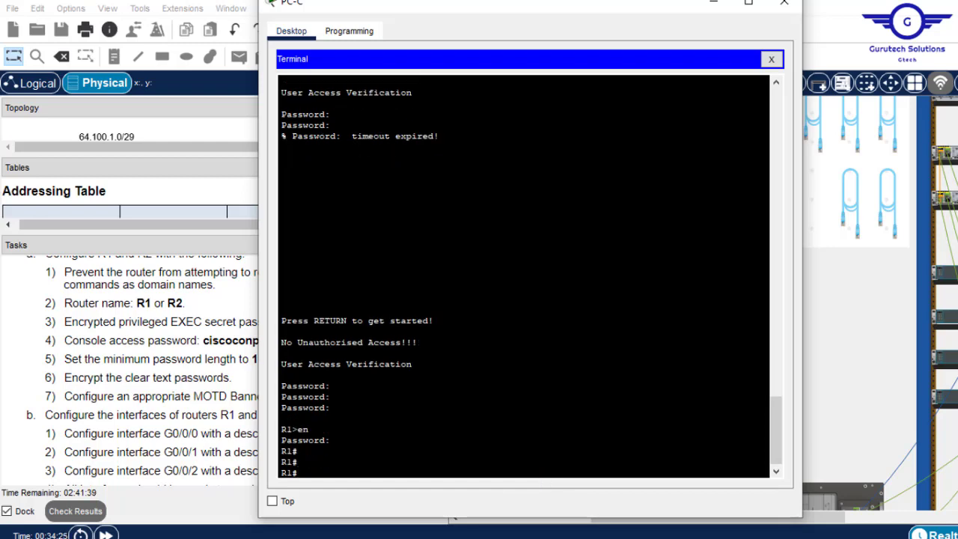
click(169, 341)
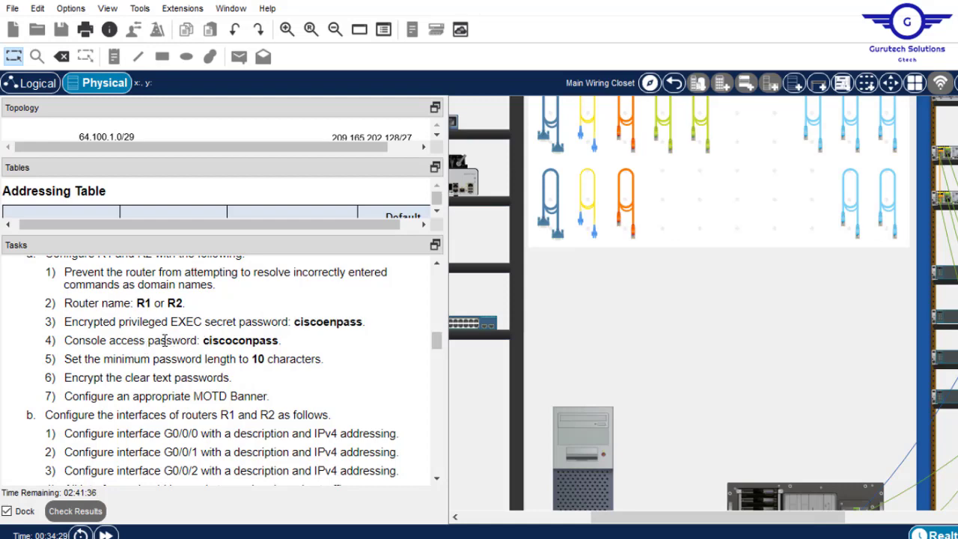
- Enter global configuration on R1 and open line console 0 configuration
double_click(344, 321)
click(242, 341)
click(583, 433)
key(Return)
key(Return)
key(Return)
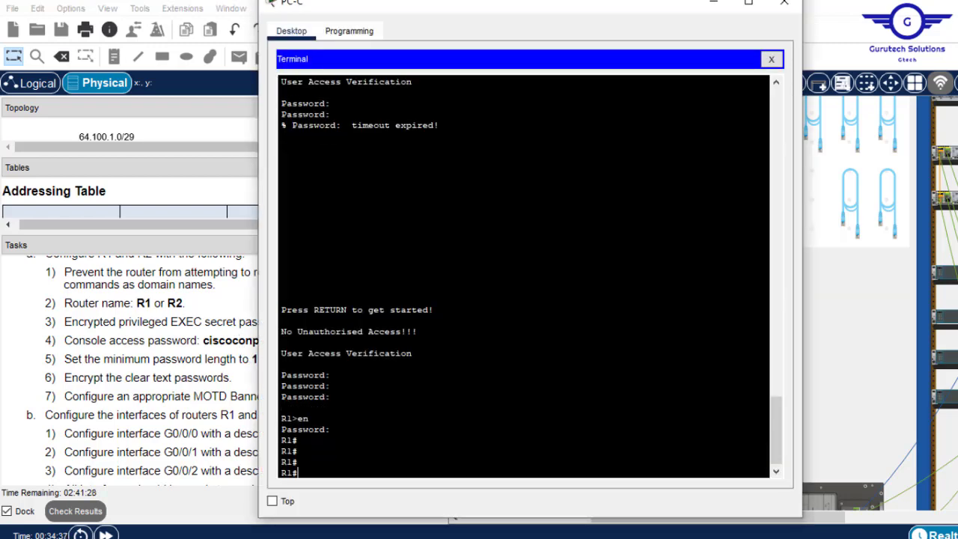
text(conf t)
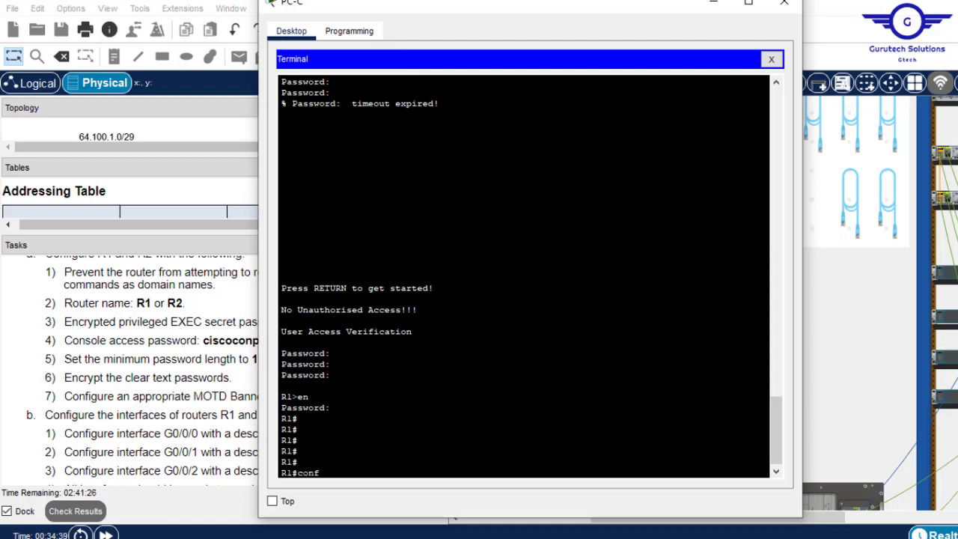
key(Return)
key(Return)
key(Return)
key(Return)
text(li)
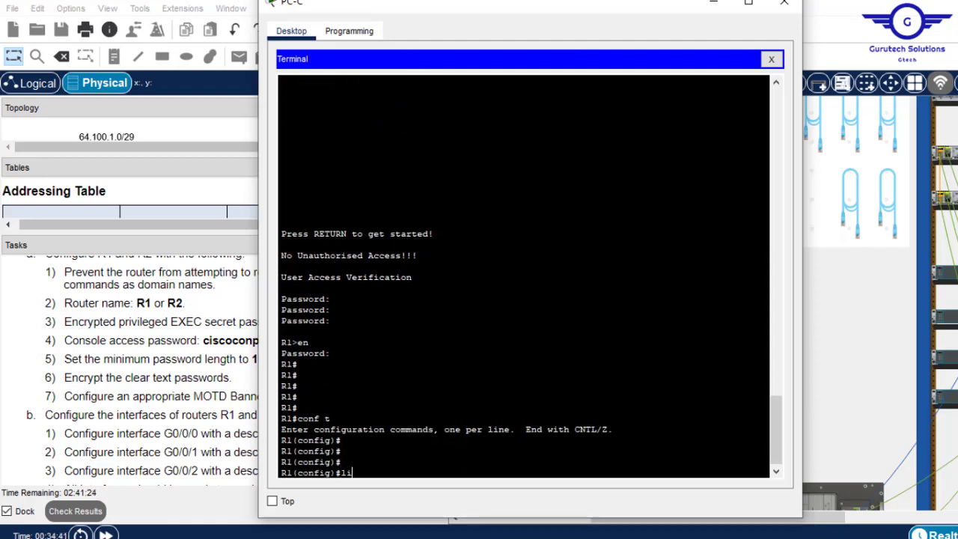
text(ne console 0)
key(Return)
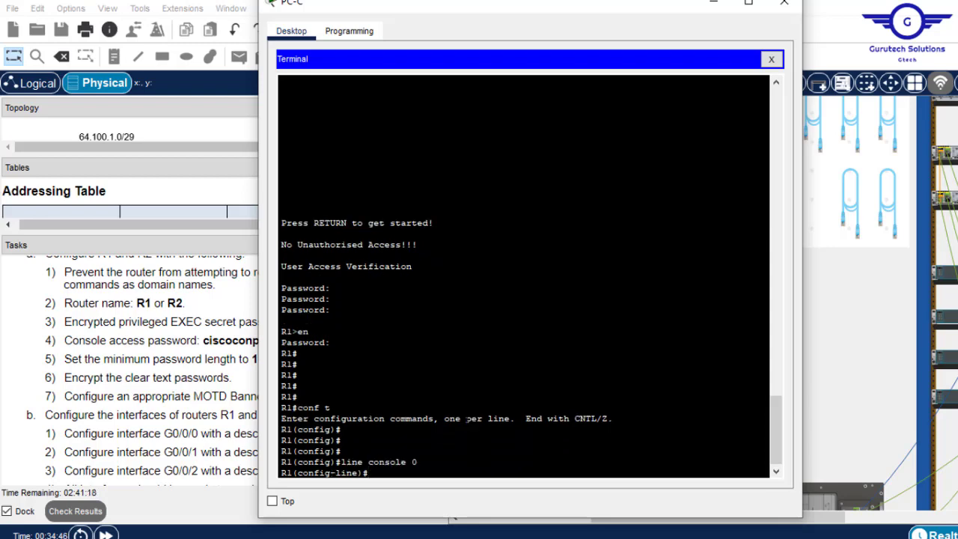
- Set the console password pasted from task 4, enable login, and exit the line
text(pass)
key(Tab)
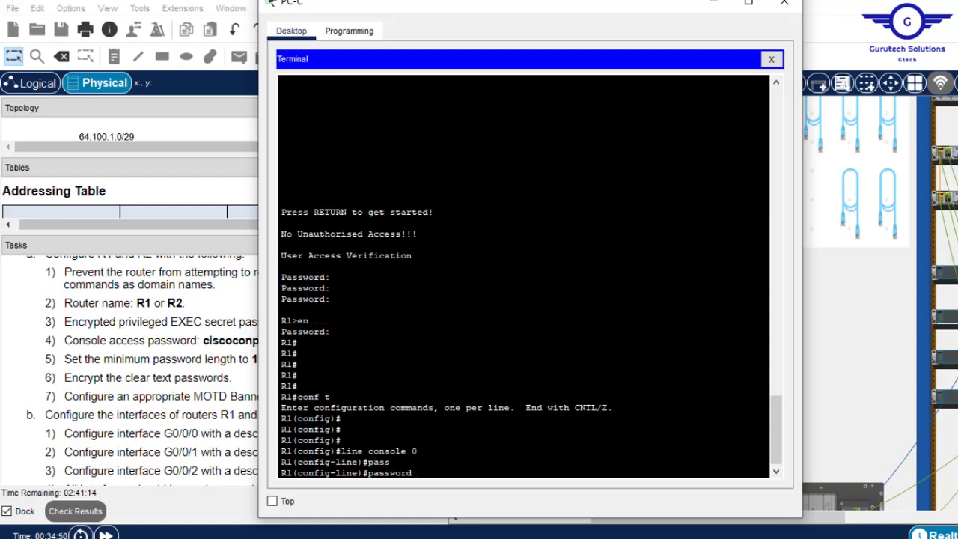
click(204, 342)
drag(204, 342, 281, 342)
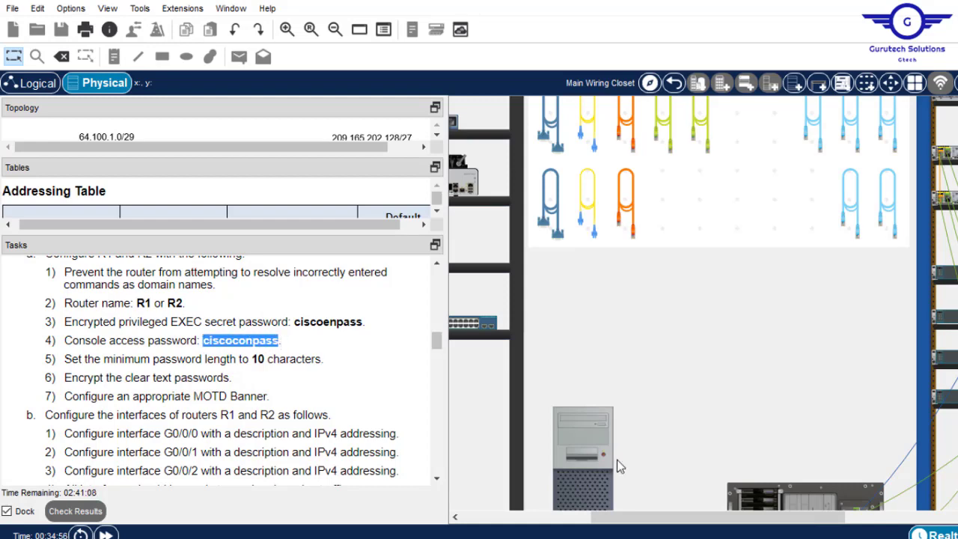
click(585, 431)
right_click(500, 417)
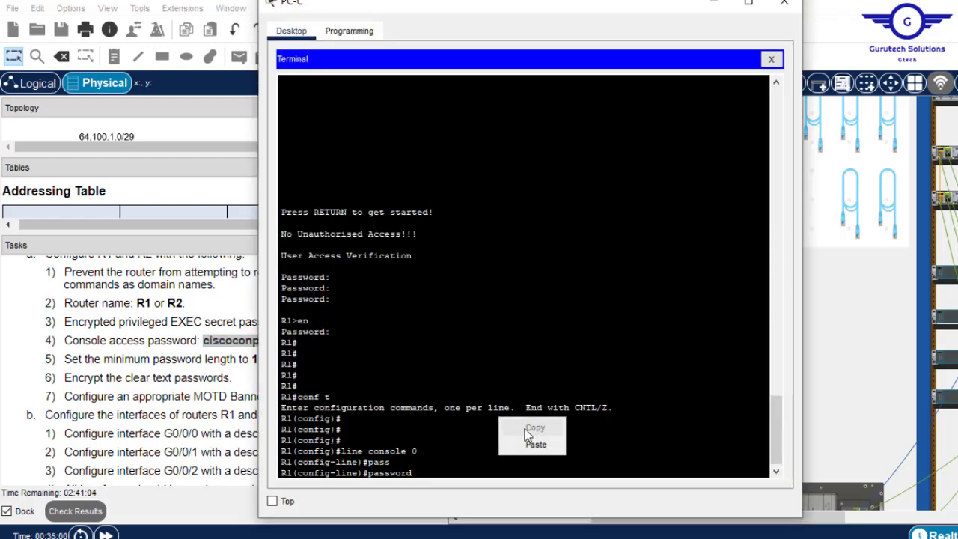
click(534, 444)
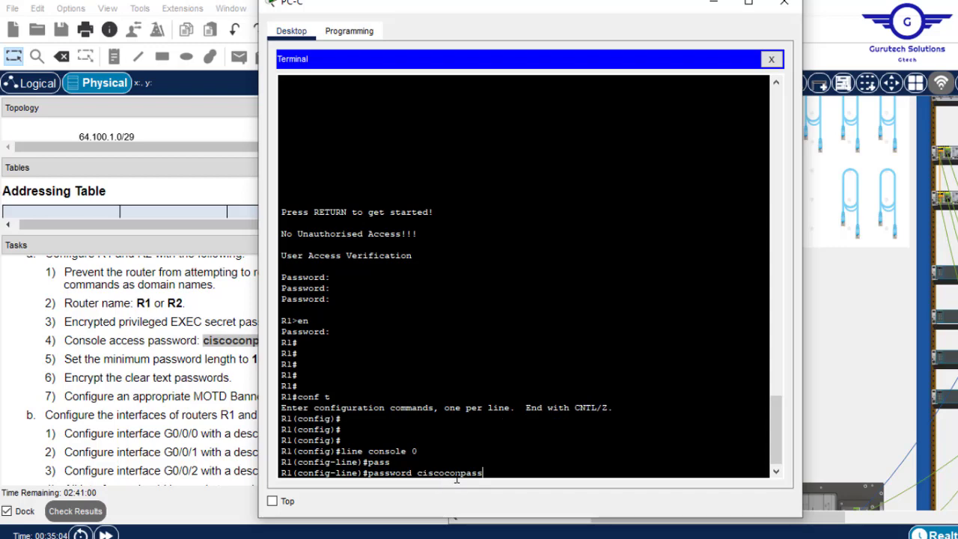
key(Return)
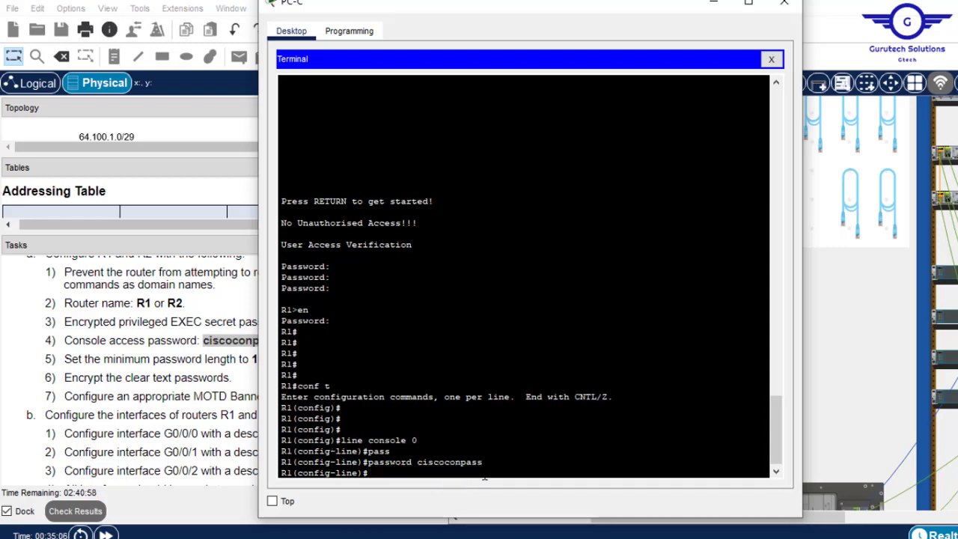
text(login)
key(Return)
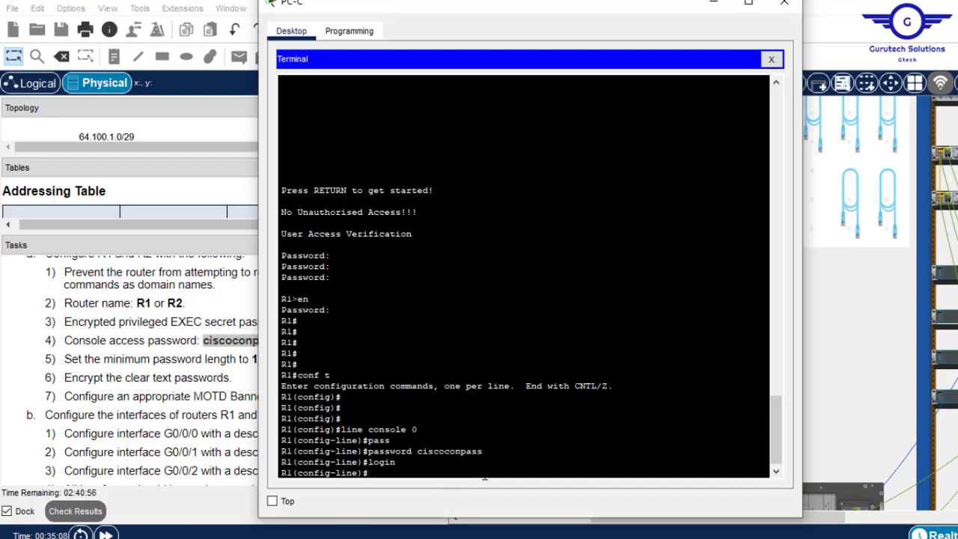
text(exit)
key(Return)
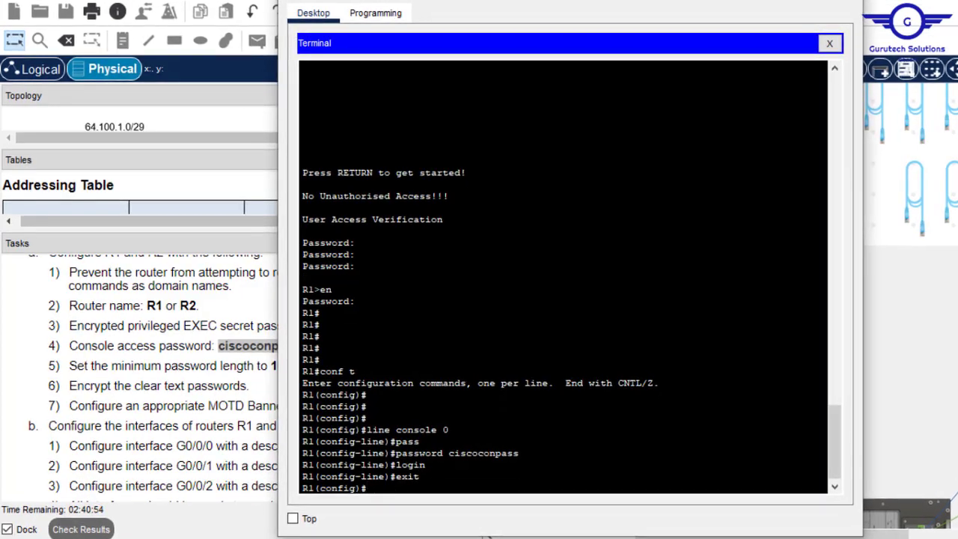
- Expand the Addressing Table and reopen PC-C's terminal to R1 positioned beside it
click(846, 1)
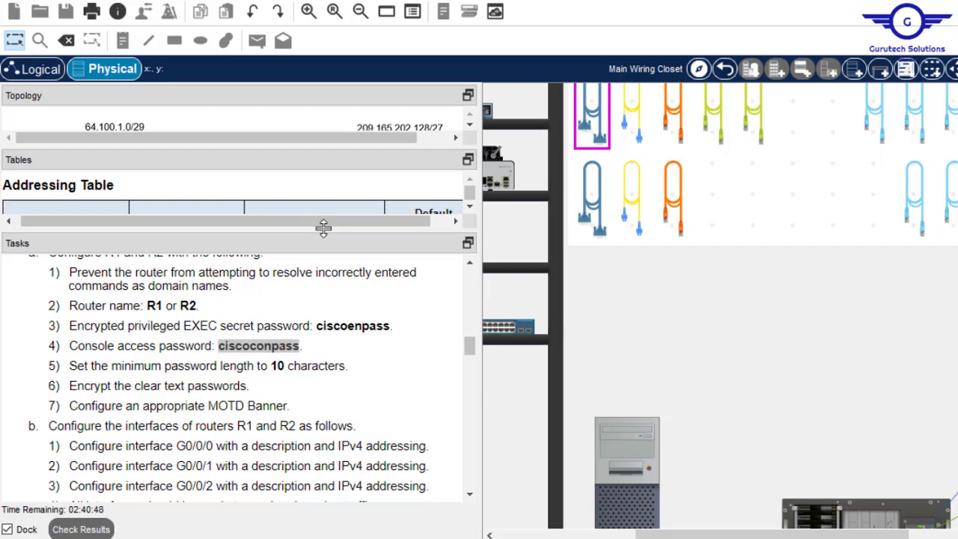
drag(324, 228, 280, 424)
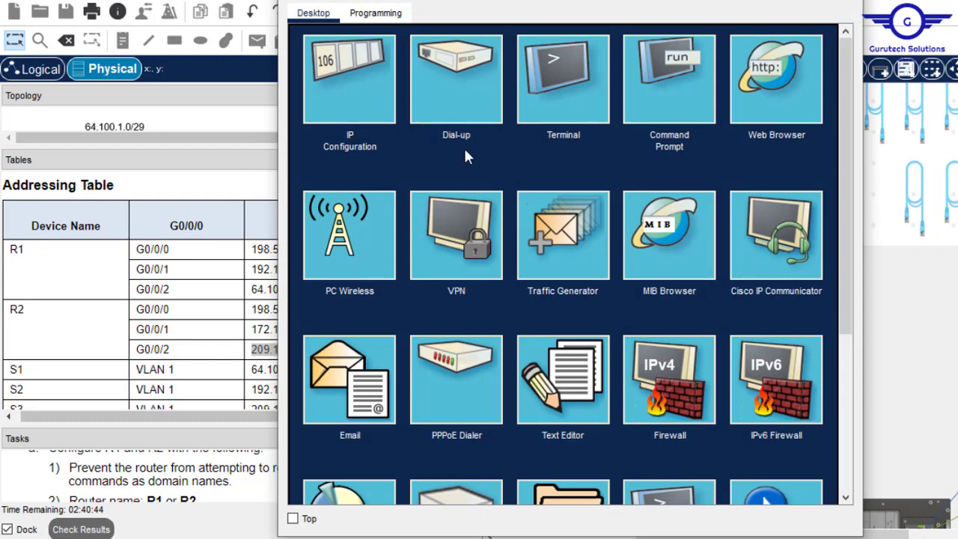
click(371, 111)
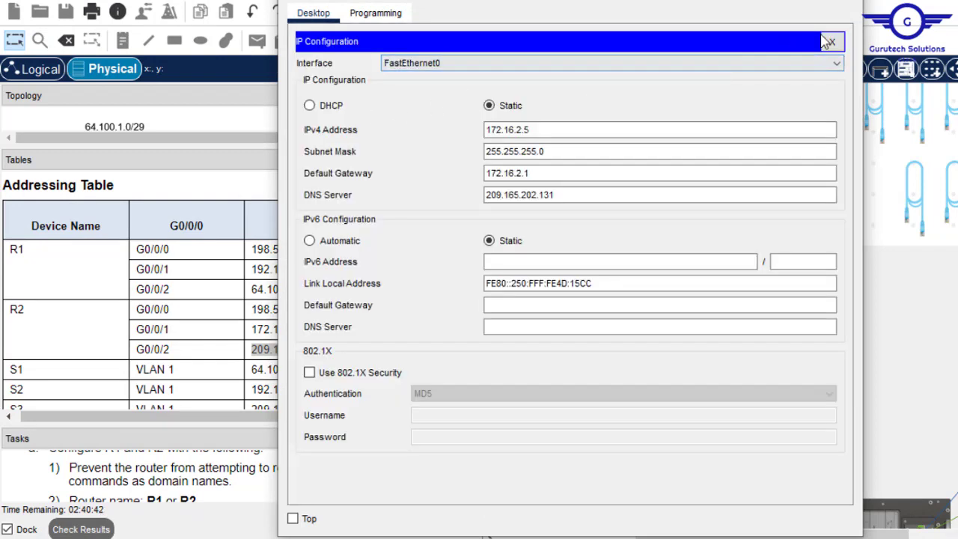
click(828, 41)
click(563, 74)
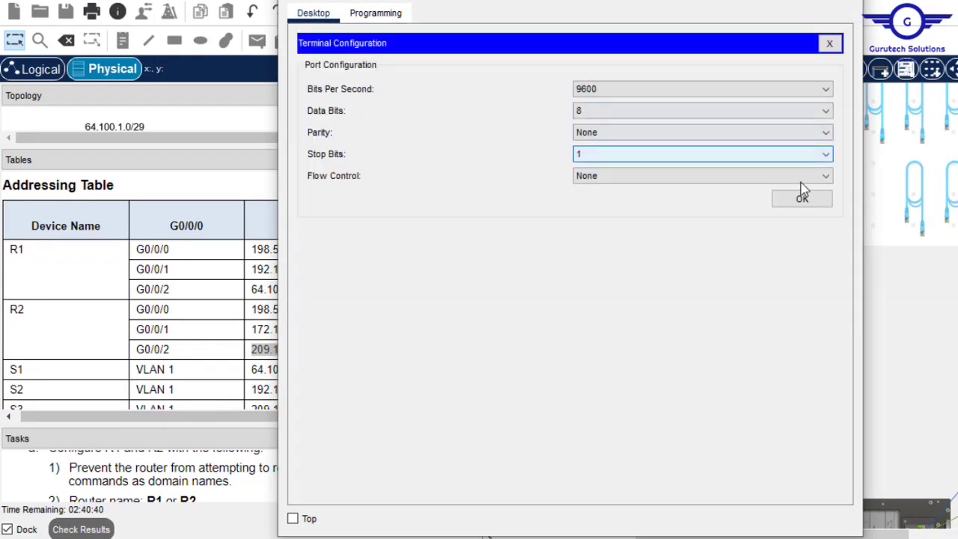
click(813, 196)
drag(561, 0, 714, 14)
key(Return)
key(Return)
key(Return)
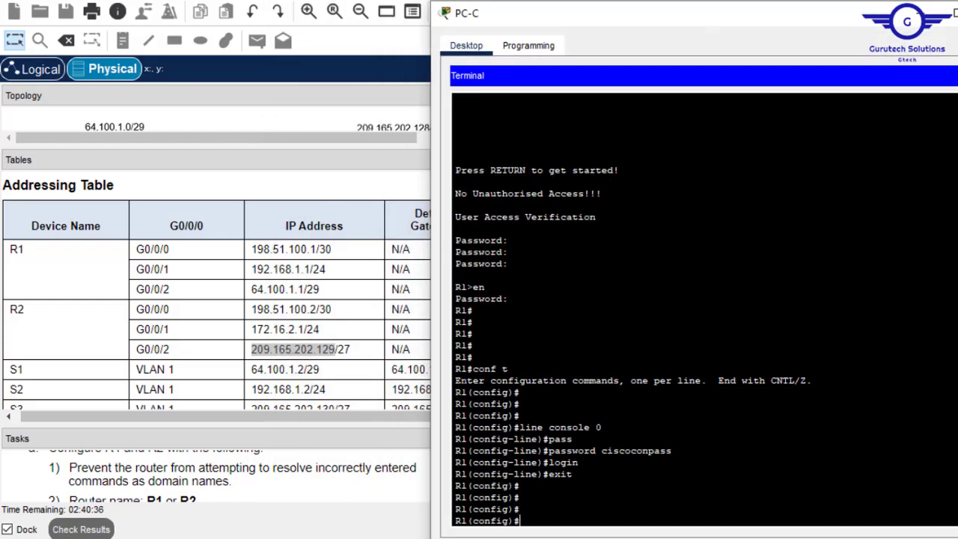
- Enter interface G0/0/0 and set its description to 'This is R1 gig0/0/0.'
text(intb)
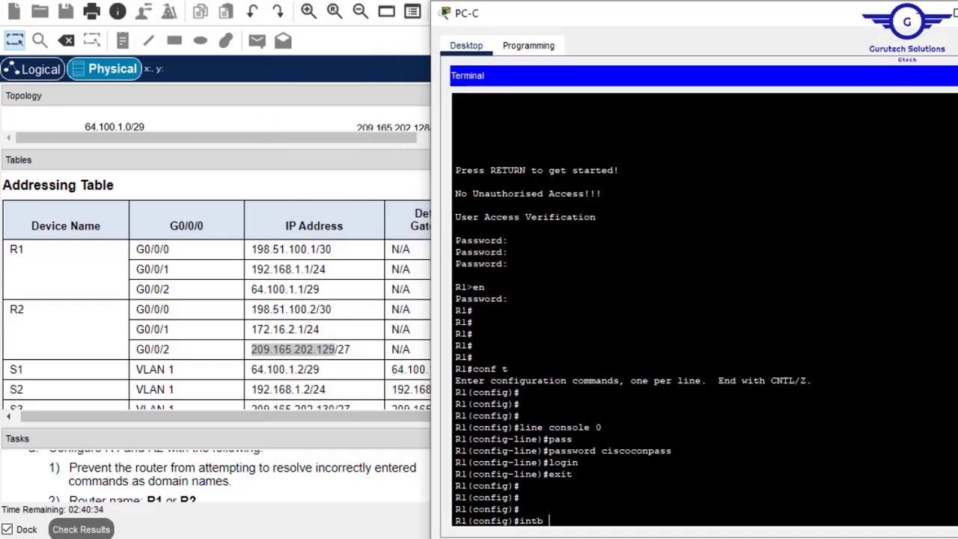
key(BackSpace)
text(gig)
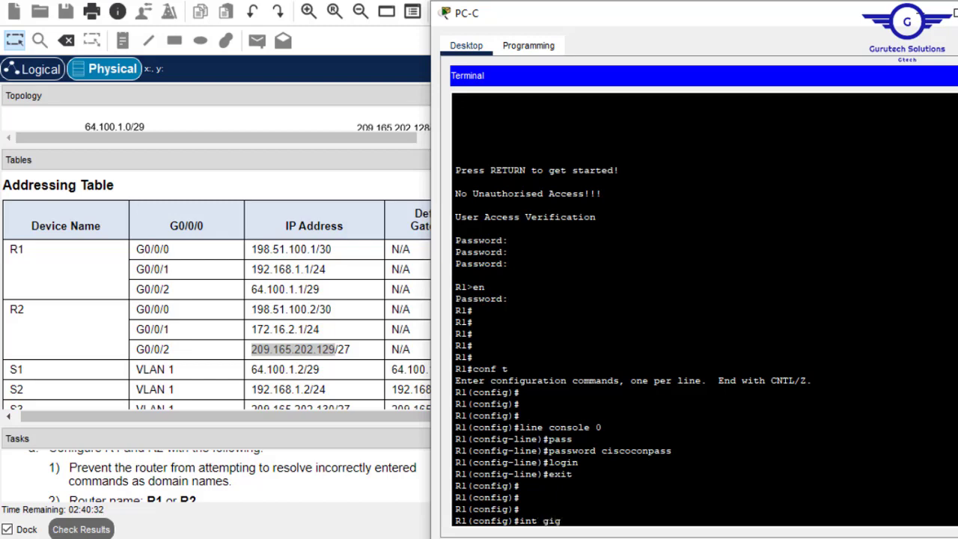
text(0/0/0)
key(Return)
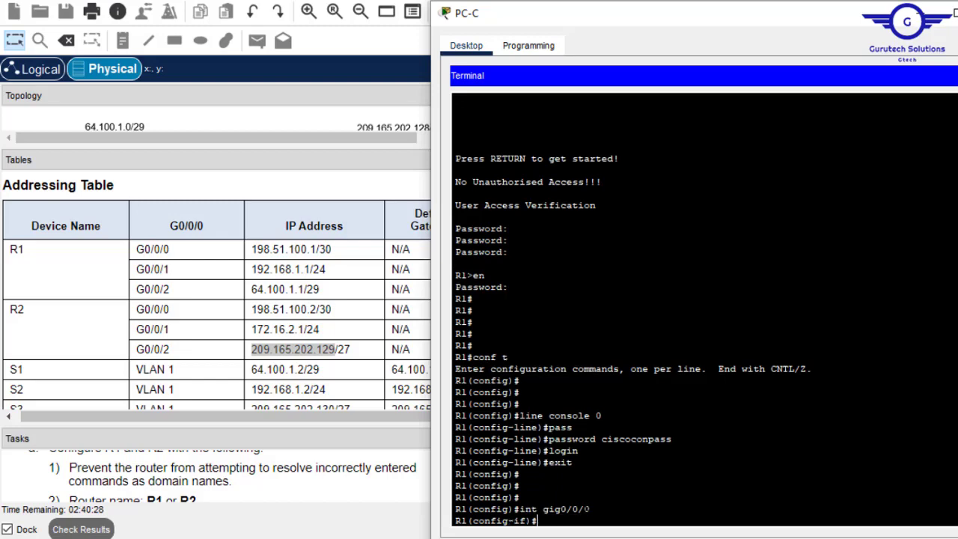
text(descr)
key(Tab)
text(This )
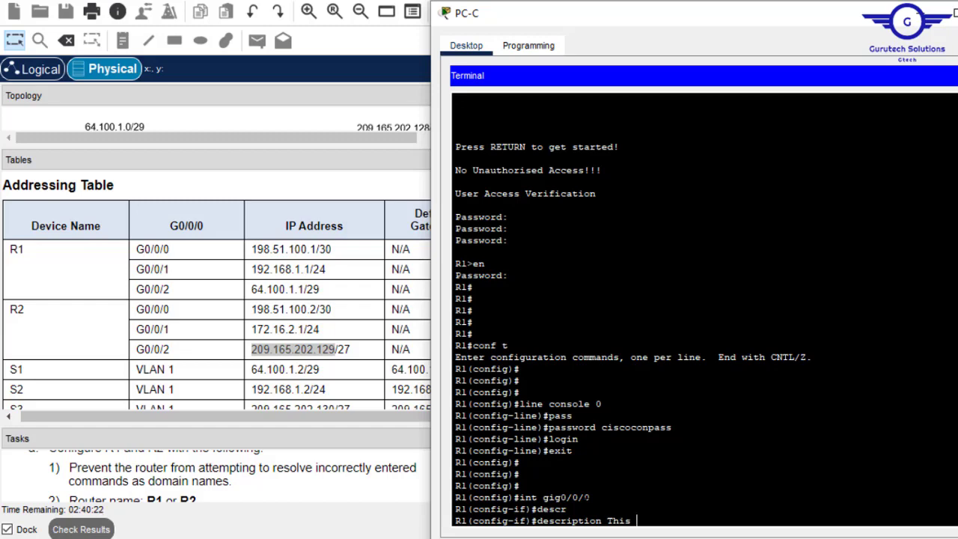
text(is R1 gig0/0/0.)
key(Return)
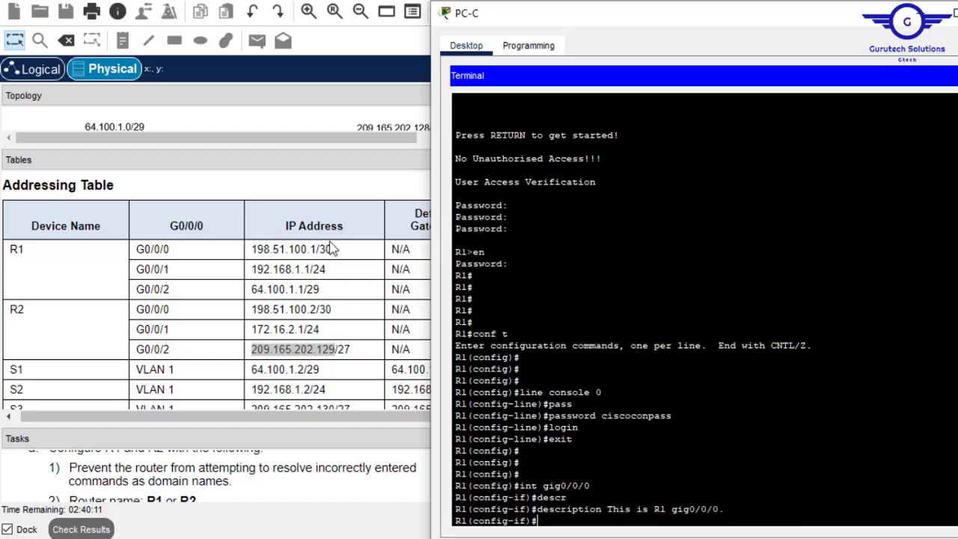
- Assign G0/0/0 the address 198.51.100.1 255.255.255.252 and bring it up with no shut
click(321, 248)
drag(318, 249, 251, 254)
key(ctrl+c)
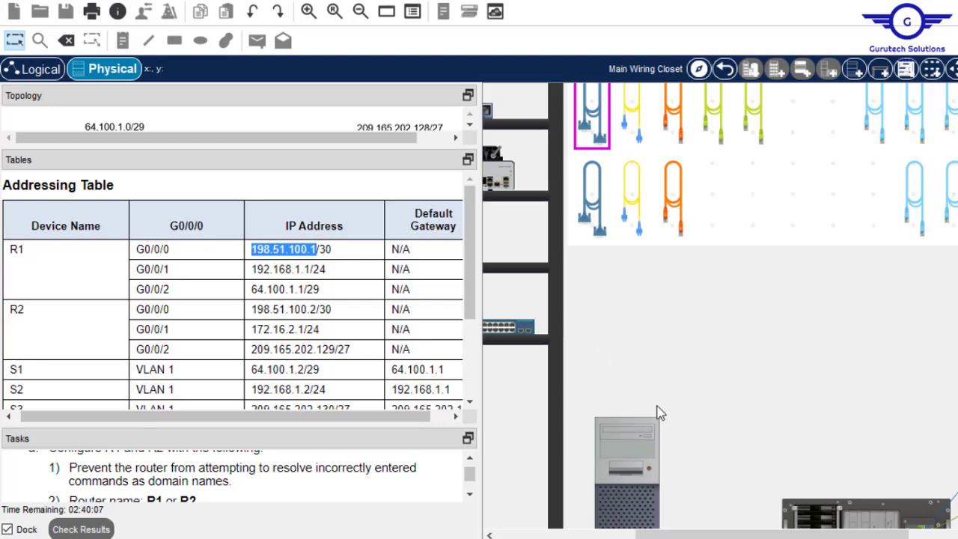
click(635, 438)
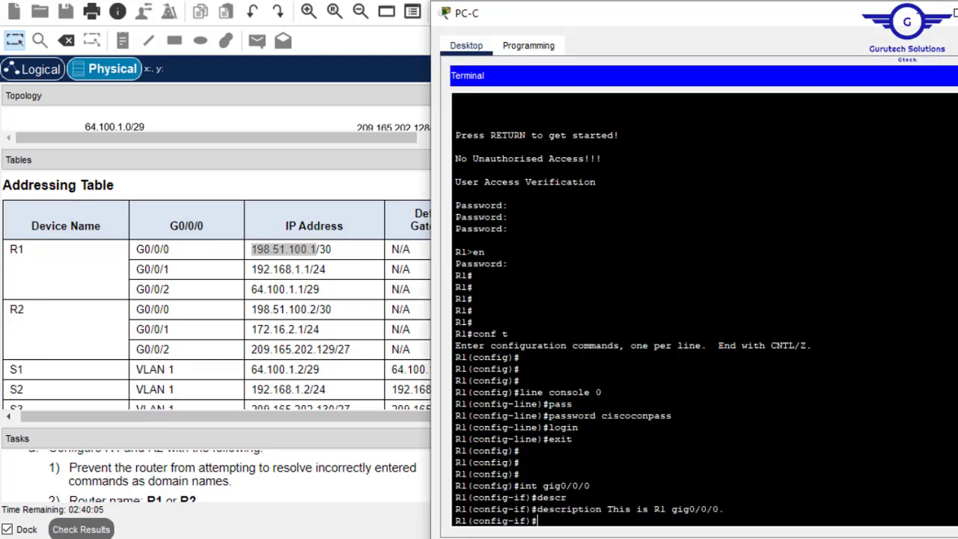
text(ip add)
right_click(673, 457)
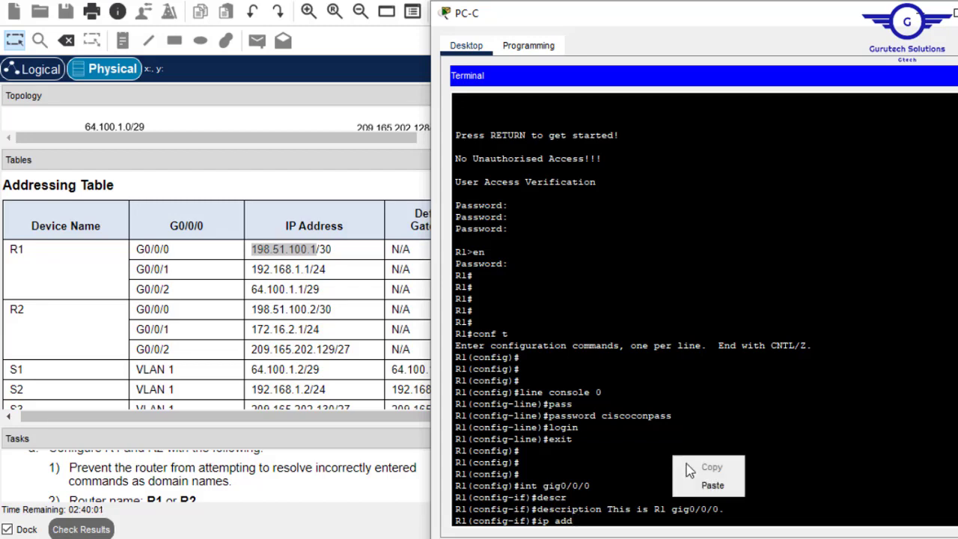
click(717, 485)
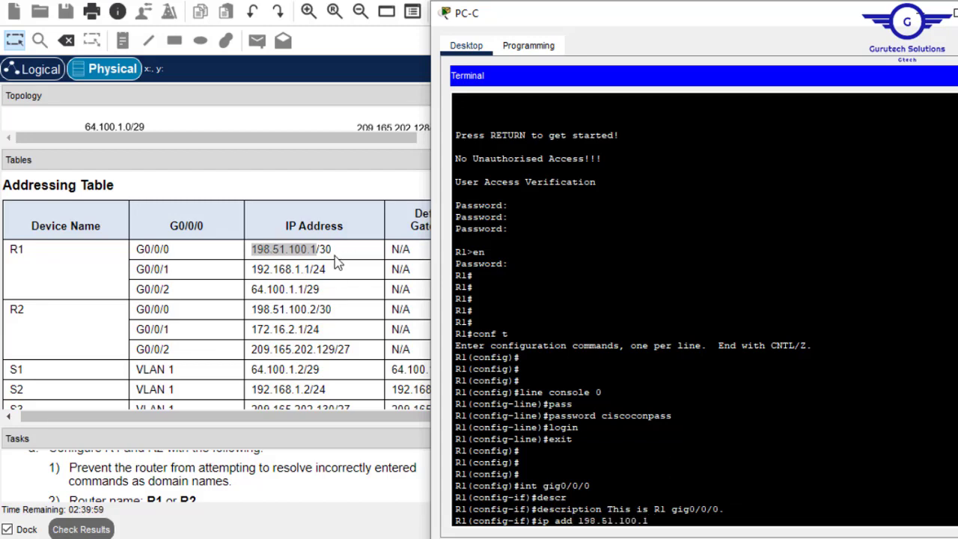
text(255.255.255.252)
key(Return)
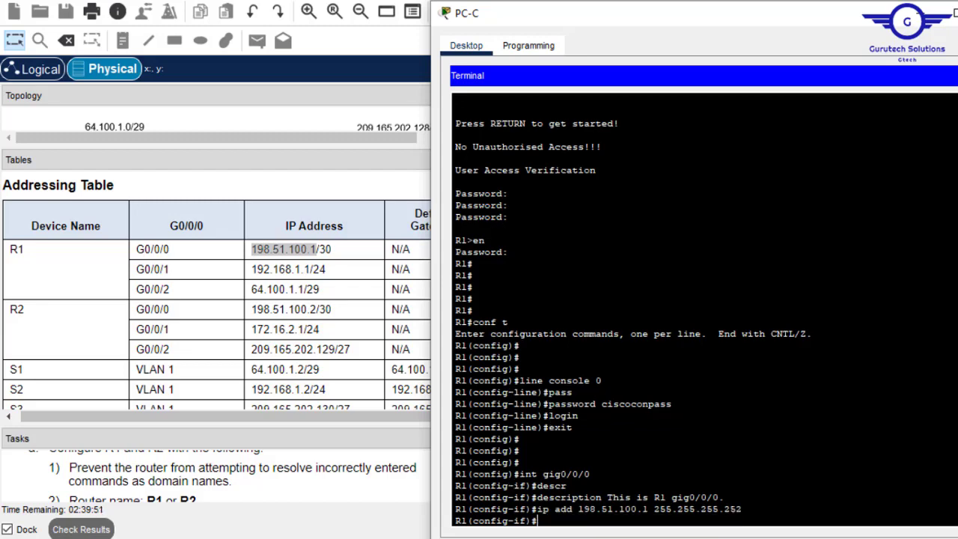
text(no shut)
key(Return)
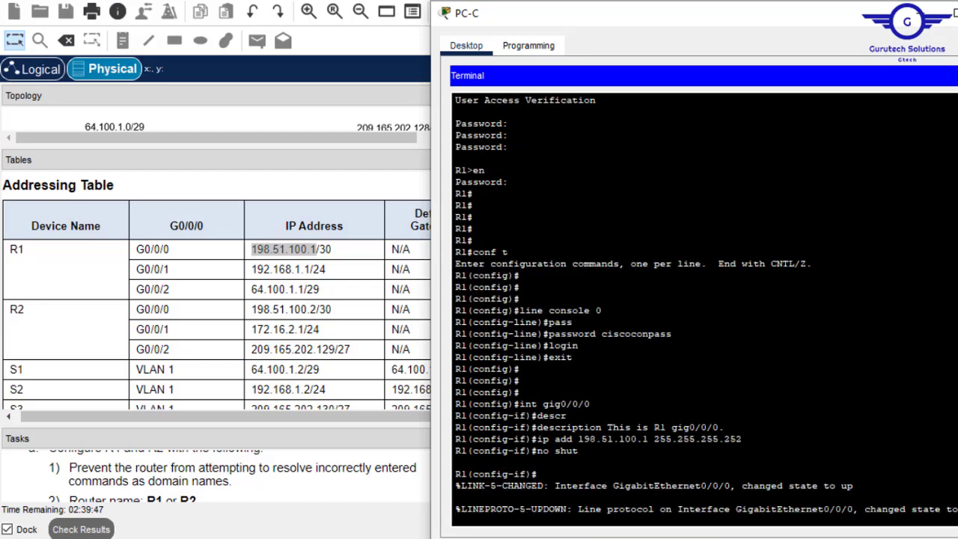
key(Return)
key(Return)
key(Return)
- Leave G0/0/0 and enter interface G0/0/1 configuration by editing the recalled command
text(ex)
key(Return)
key(Return)
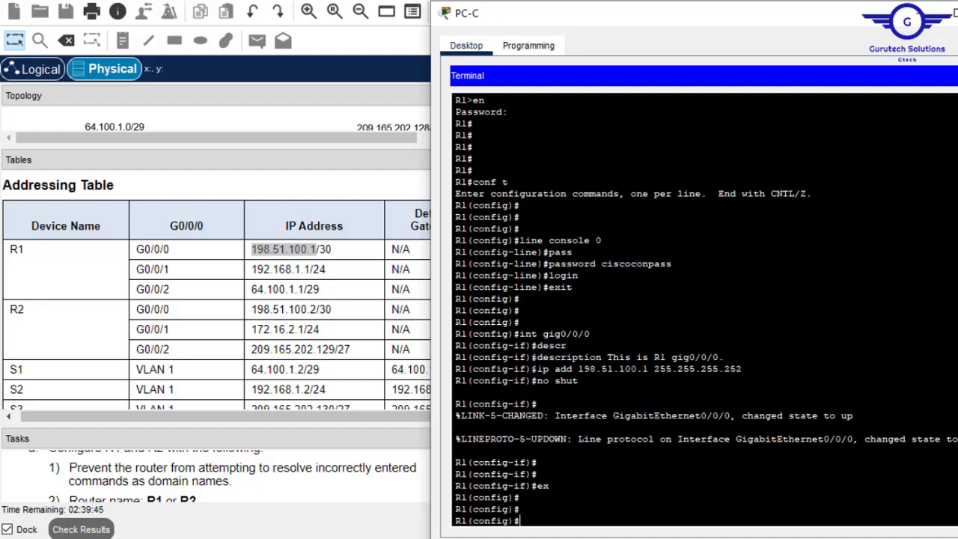
key(Up)
key(Up)
key(Up)
key(Up)
key(Up)
key(Up)
key(BackSpace)
text(1)
key(Return)
key(Up)
key(Up)
key(Up)
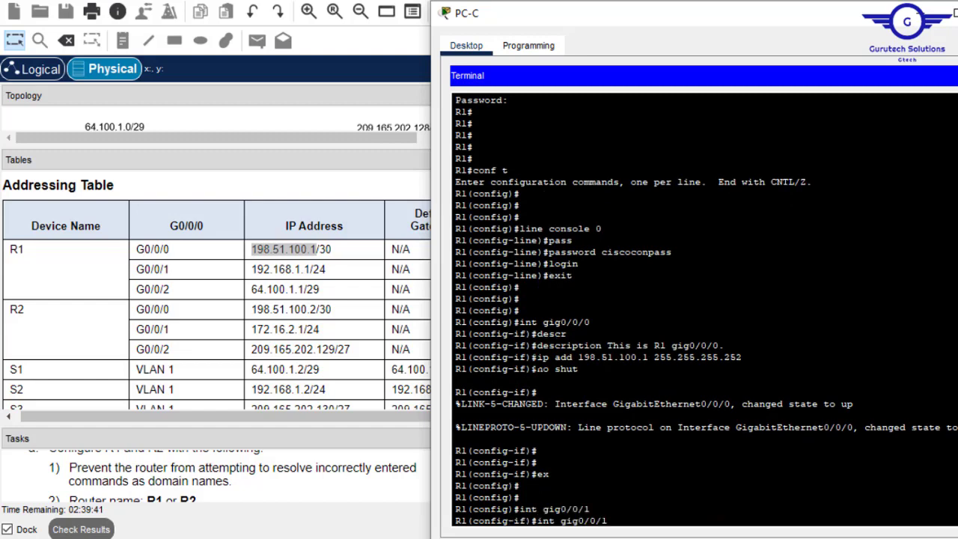
key(Up)
key(Up)
key(Up)
- Set G0/0/1's description to 'This is R1 gig0/0/1.' by editing the recalled command
key(Down)
key(BackSpace)
key(BackSpace)
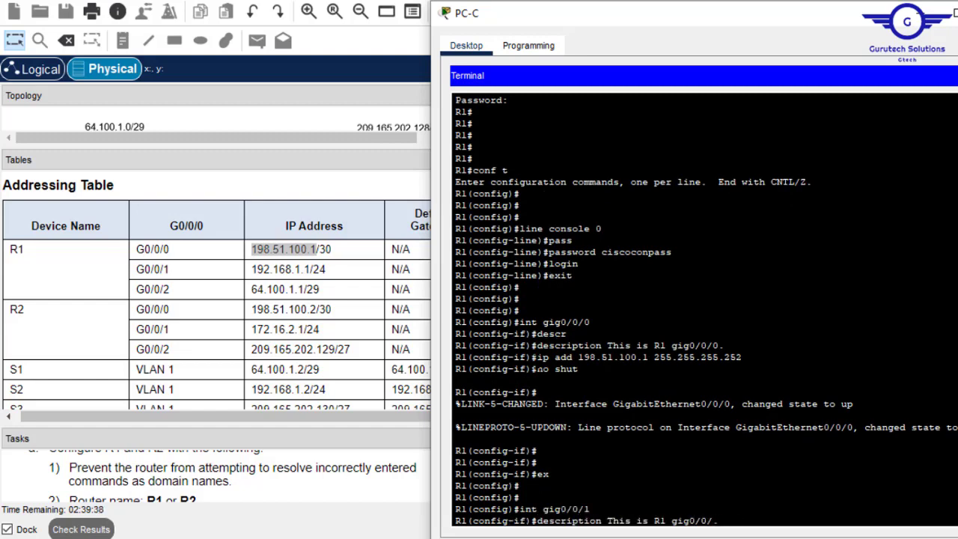
text(1.)
key(Return)
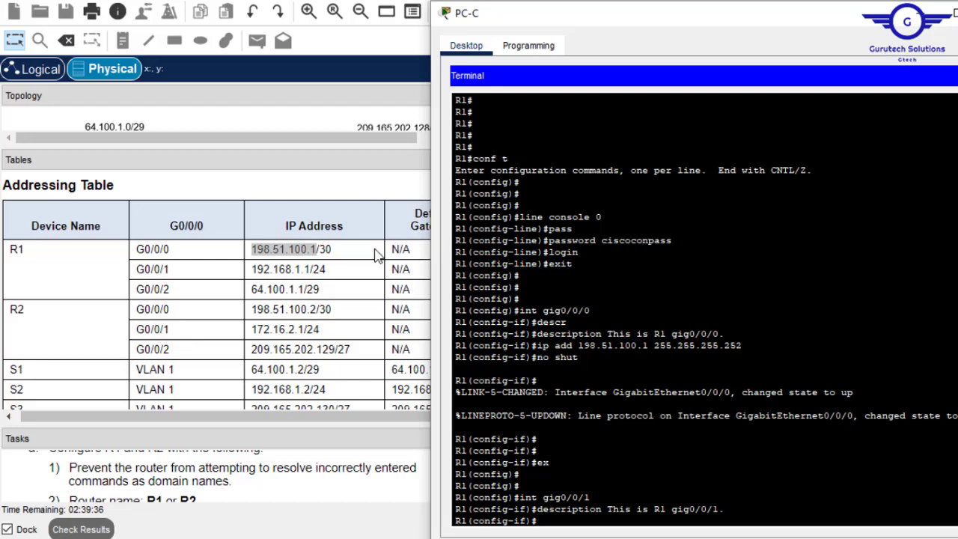
- Assign G0/0/1 the address 192.168.1.1 255.255.255.0 and enable the interface
double_click(307, 269)
drag(273, 273, 252, 269)
key(ctrl+c)
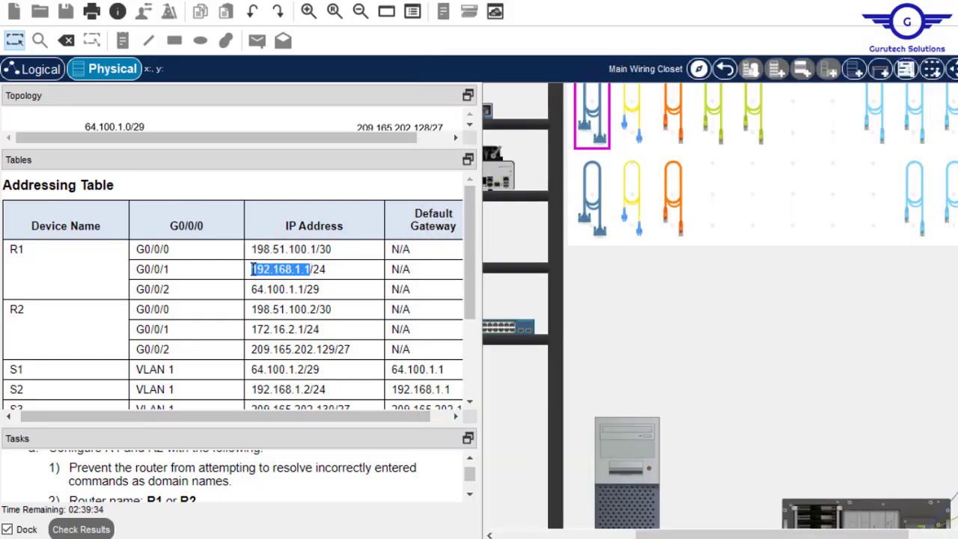
click(619, 430)
text(ip ad)
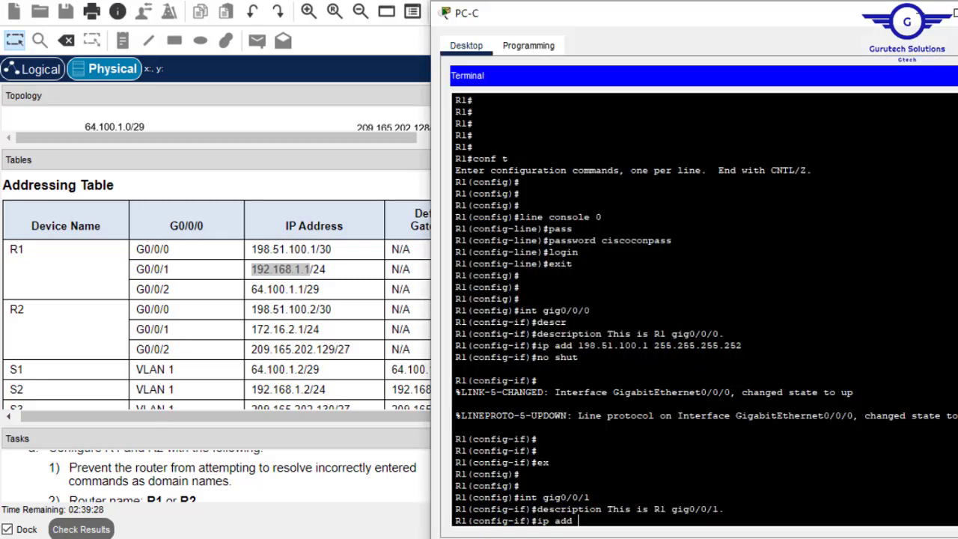
text(d)
right_click(684, 516)
click(717, 516)
text(255)
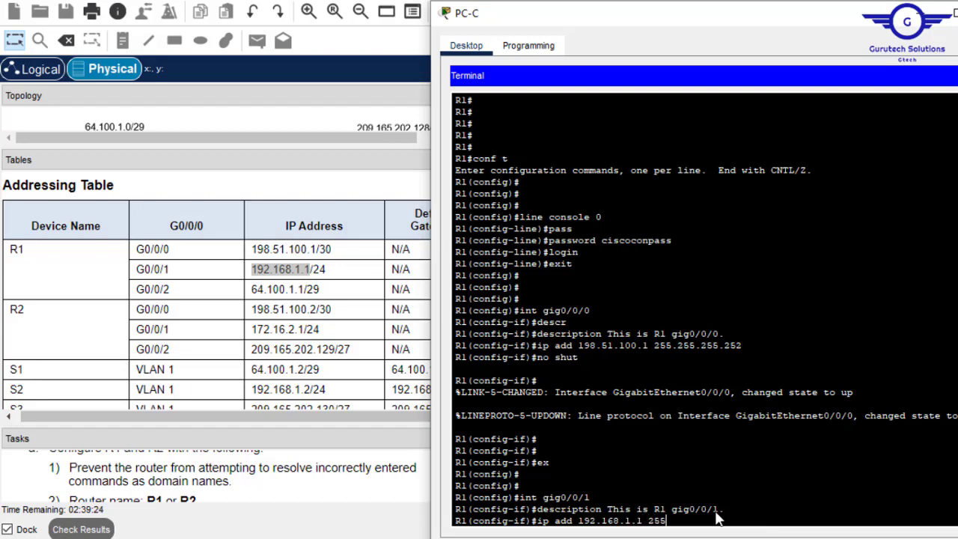
text(.255.255.0)
key(Return)
text(n)
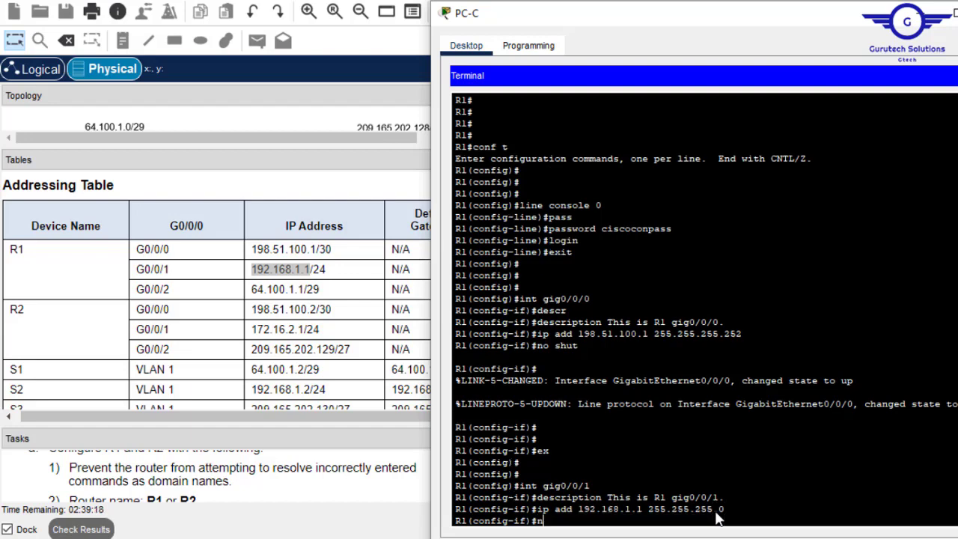
text(o sh)
key(Return)
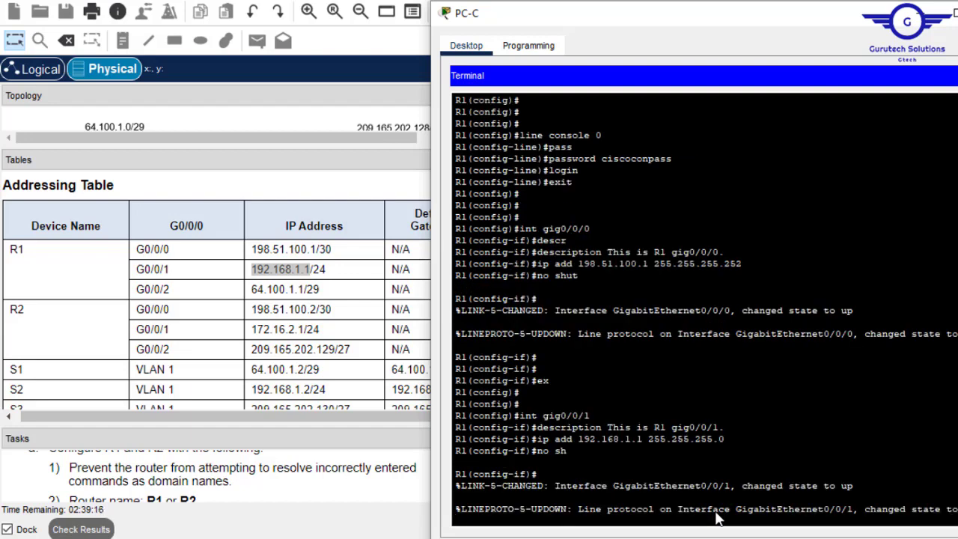
key(Return)
- Exit G0/0/1 interface configuration and recall the earlier interface command
text(ex)
key(Return)
key(Return)
key(Return)
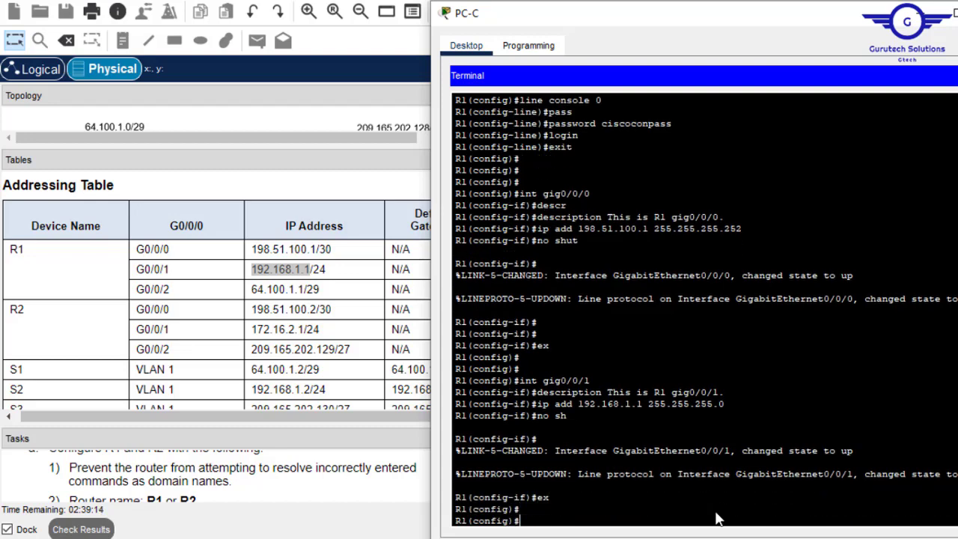
text(ex)
key(Up)
key(Up)
key(Up)
key(Up)
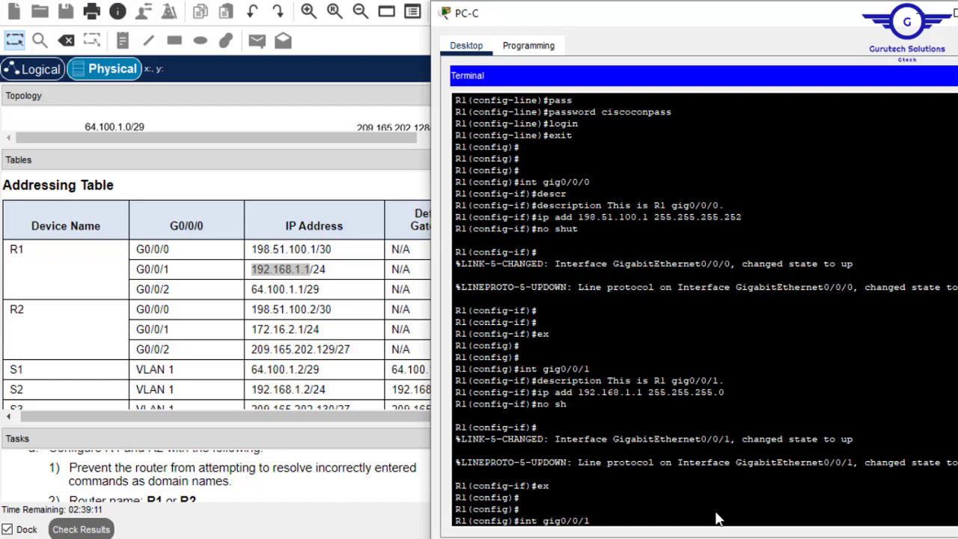
- Enter interface G0/0/2 and set its description to 'This is R1 gig0/0/2.'
text(2)
key(Return)
key(Up)
key(Up)
key(Up)
key(Up)
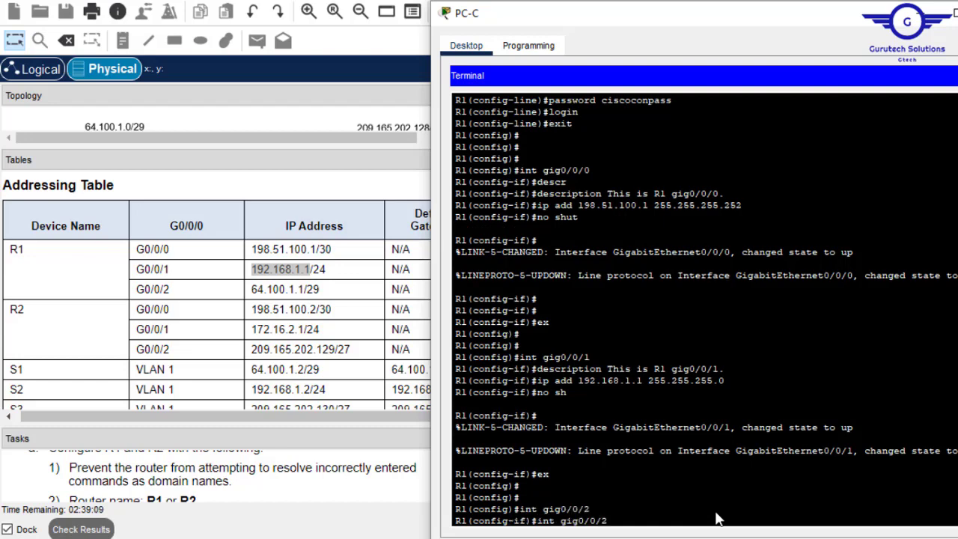
key(Up)
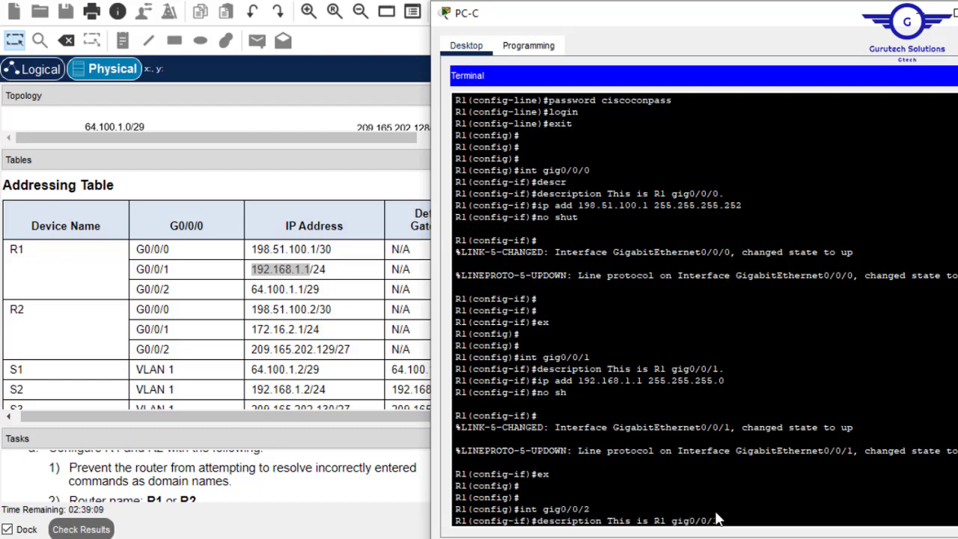
text(2.)
key(Return)
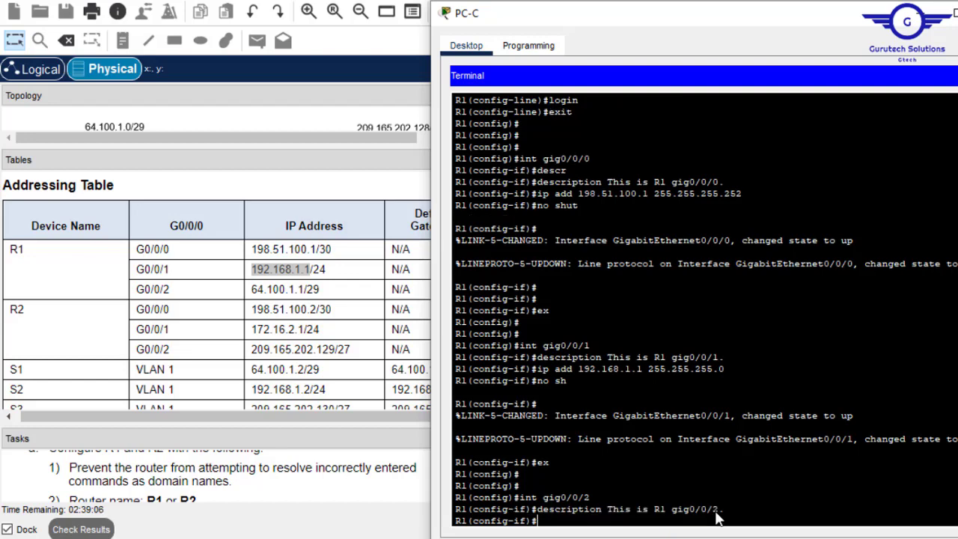
- Assign G0/0/2 the address 64.100.1.1 255.255.255.248, pasted from the addressing table
text(ip add)
click(310, 289)
drag(307, 289, 248, 293)
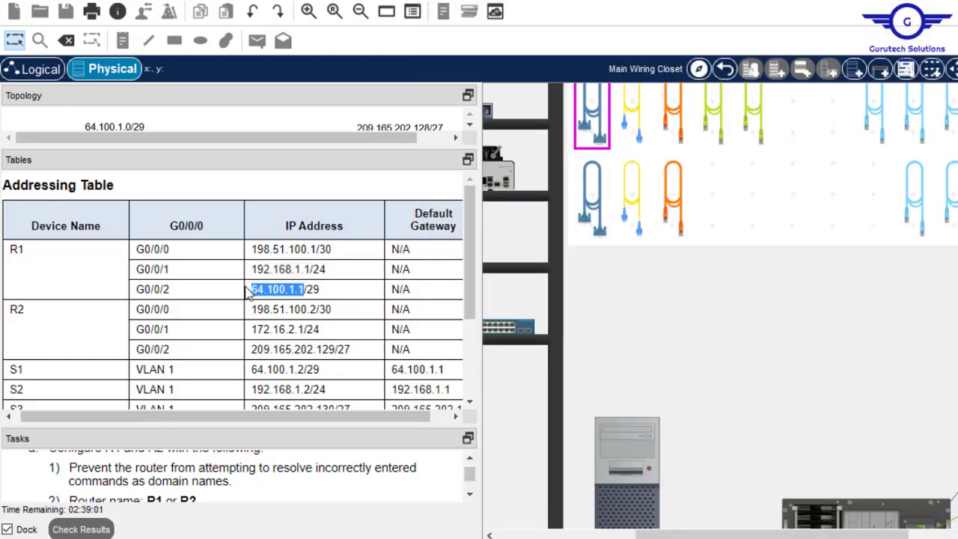
click(636, 452)
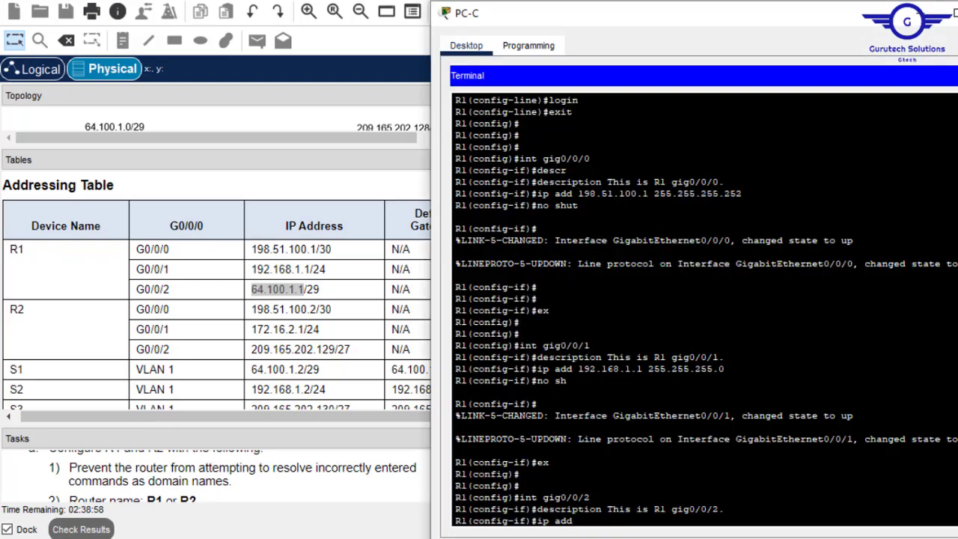
right_click(678, 490)
click(712, 522)
text(255.255.)
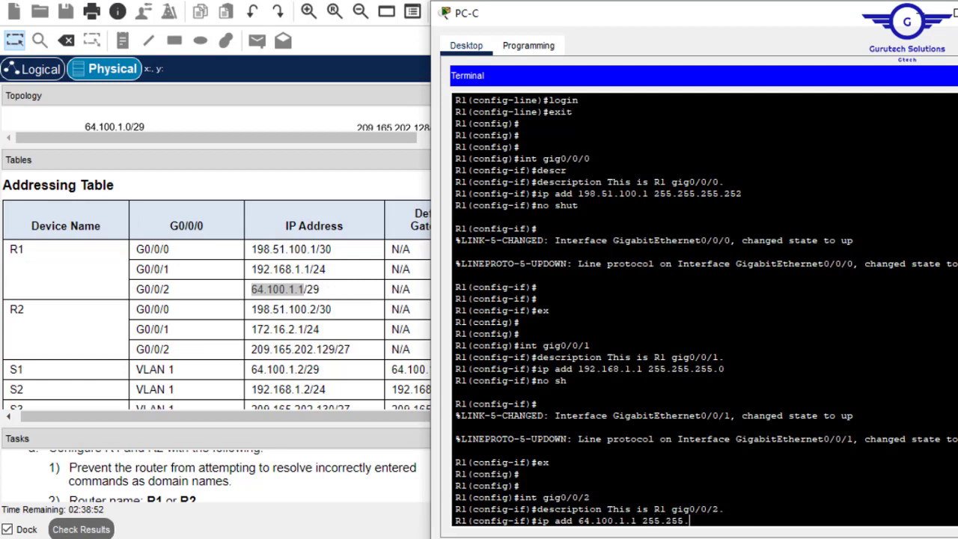
text(255.248)
key(Return)
- Enable G0/0/2 with no sh and exit to global configuration
text(nfig-if)#n)
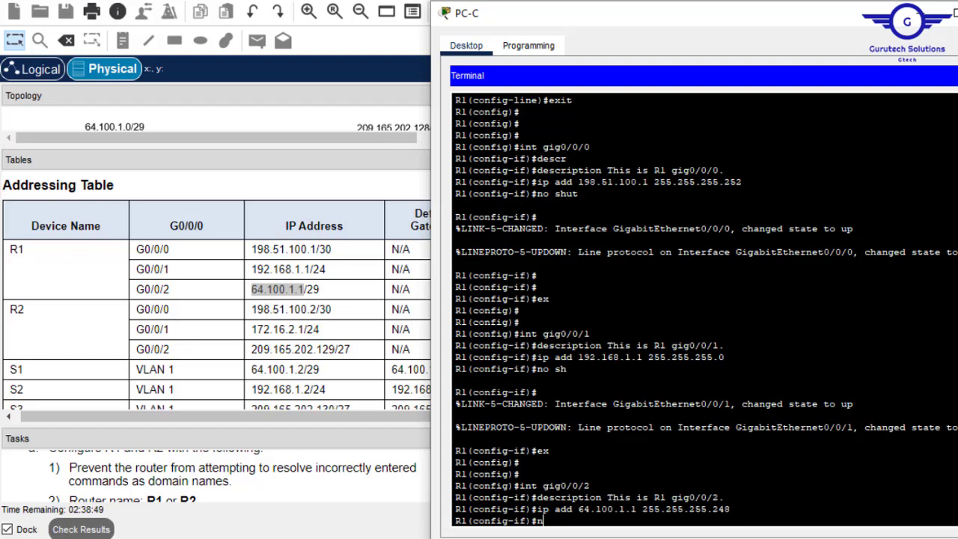
text(o sh)
key(Return)
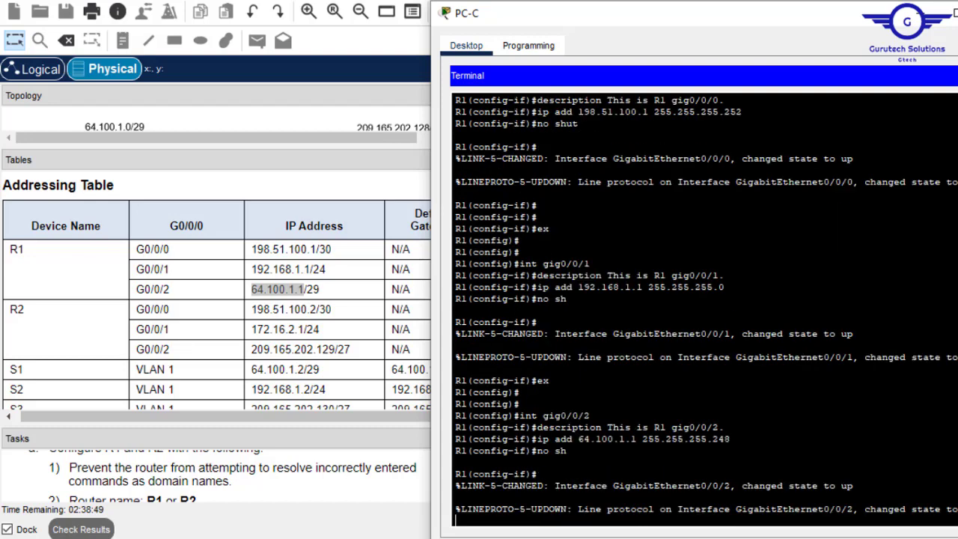
key(Return)
key(Return)
key(Return)
text(ex)
key(Return)
key(Return)
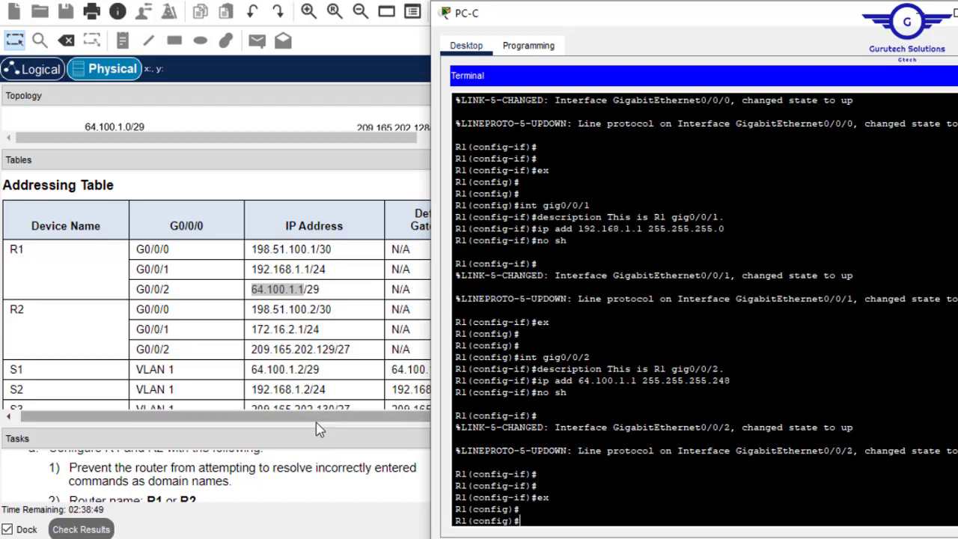
- Enlarge the task instructions pane and scroll to the SSH configuration tasks
drag(308, 434, 342, 227)
mouse_move(469, 342)
mouse_down()
mouse_move(470, 363)
mouse_move(476, 345)
mouse_up()
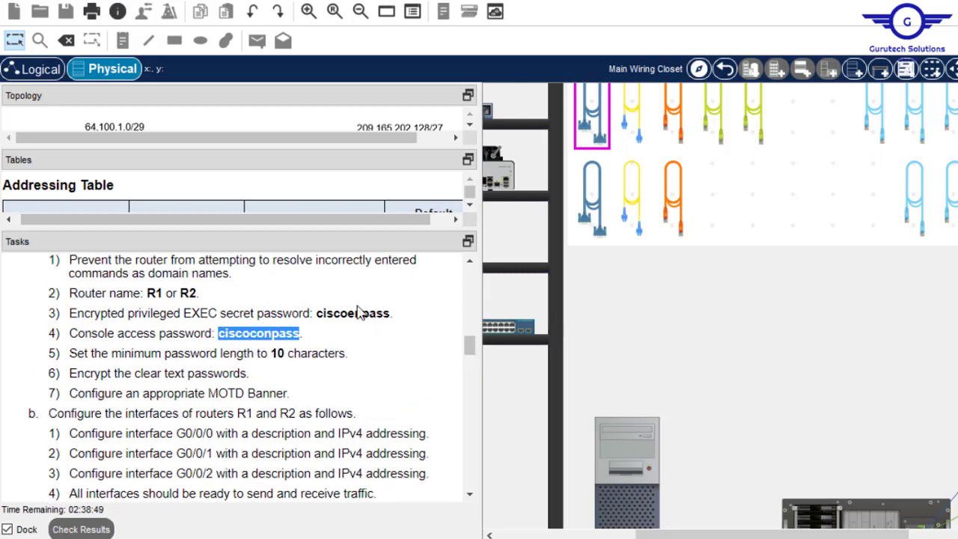
drag(314, 313, 392, 312)
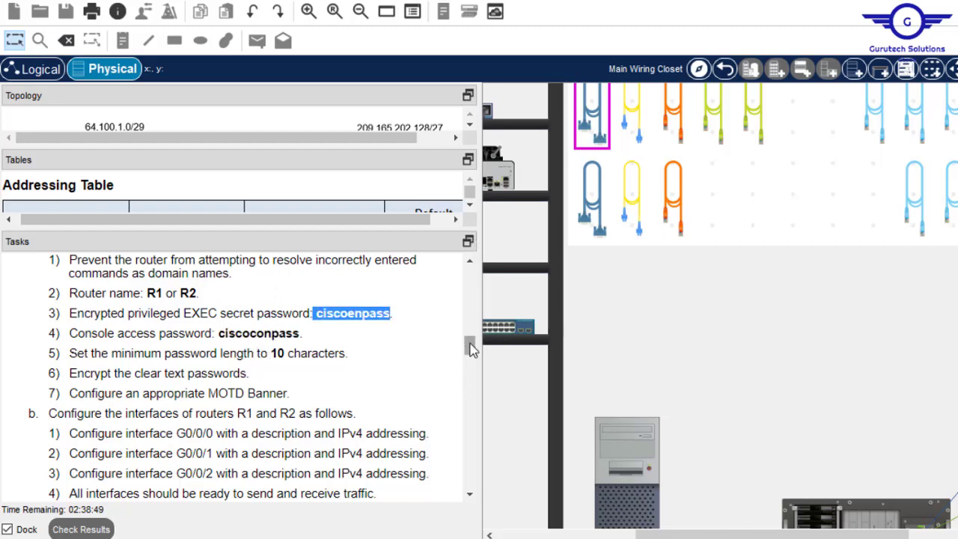
drag(469, 346, 471, 370)
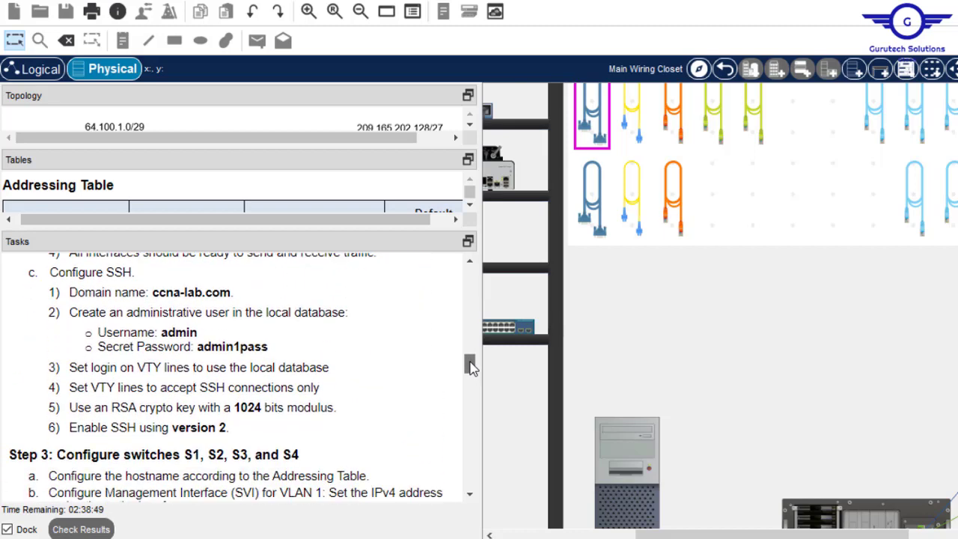
- Type 'ip domain name' on R1 and copy ccna-lab.com from the task list
click(627, 466)
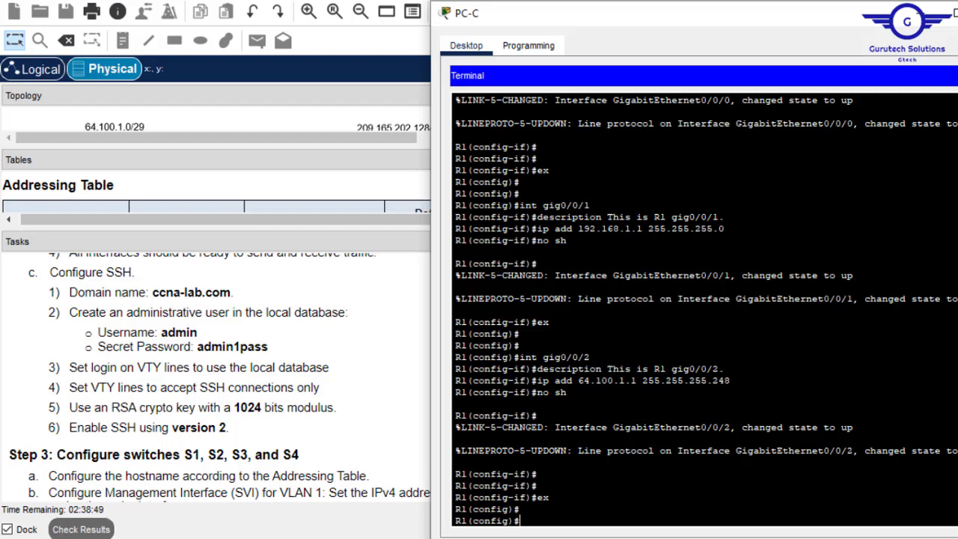
text(ip domain name)
drag(231, 292, 153, 293)
key(ctrl+c)
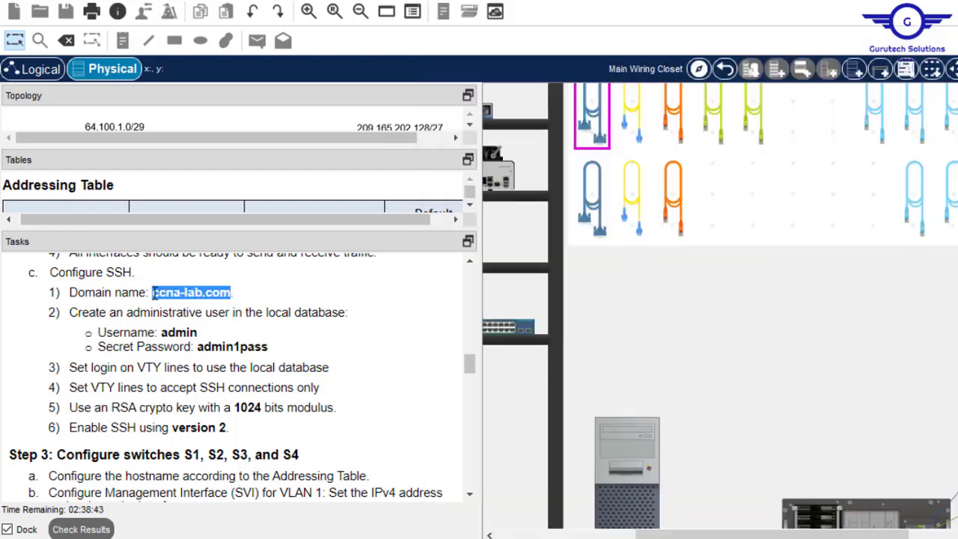
- Paste ccna-lab.com to set R1's IP domain name
click(640, 457)
right_click(696, 452)
click(730, 479)
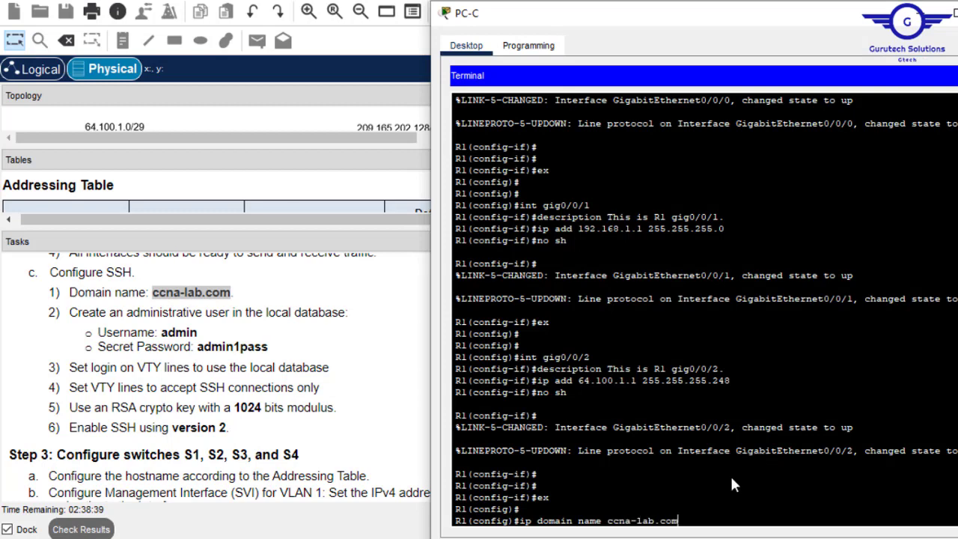
key(Return)
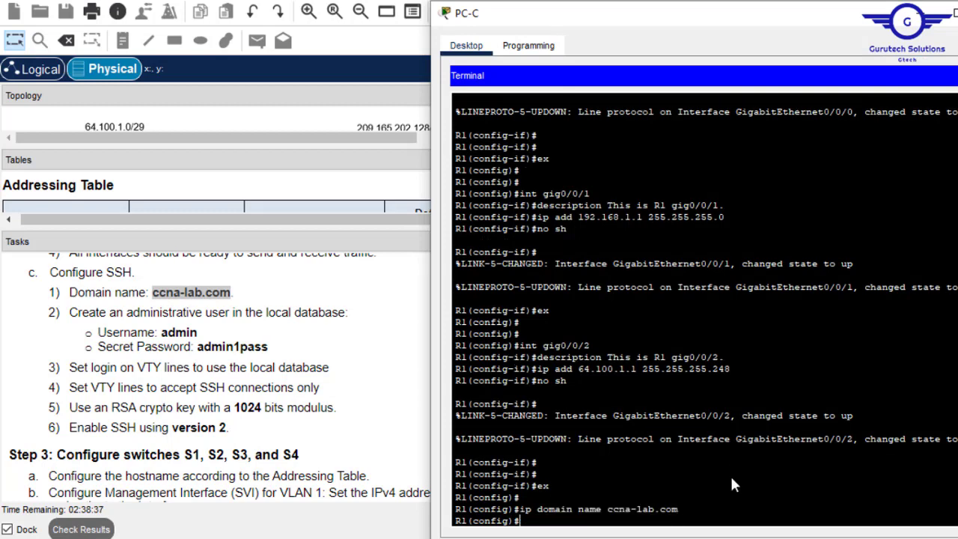
- Create local user admin with its secret password
text(userbn)
key(BackSpace)
key(Tab)
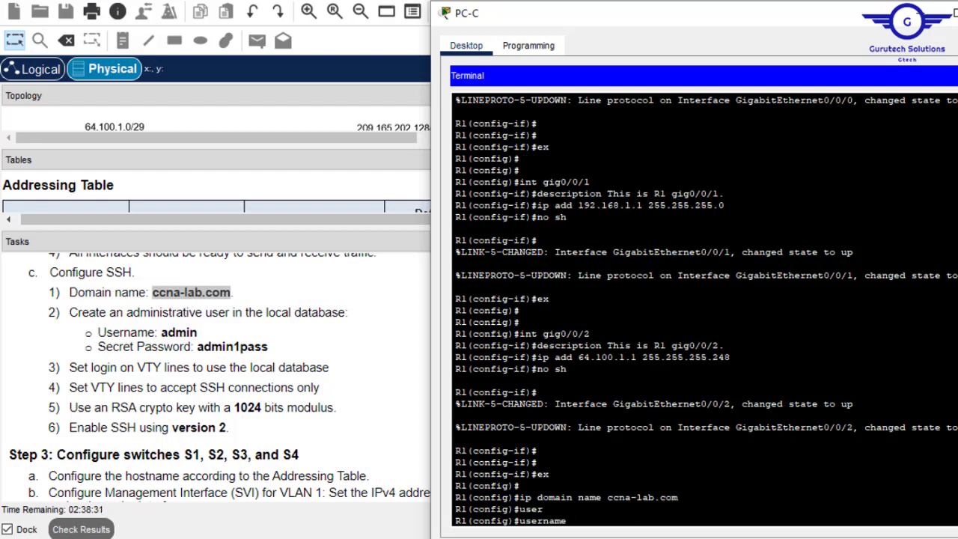
text(admin sec)
key(Tab)
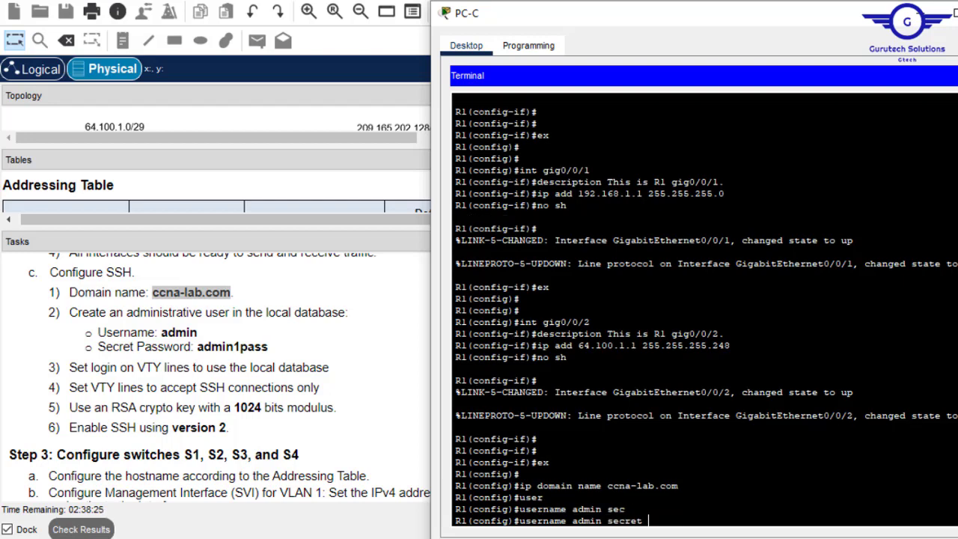
text(admin1pass)
key(Return)
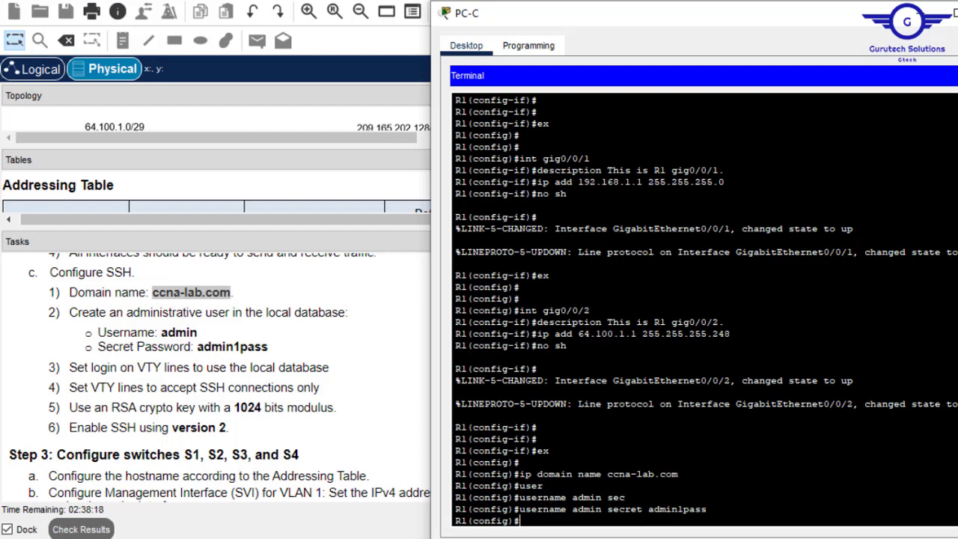
- Enter configuration for VTY lines 0 to 15
text(line vty 0 1)
text(5)
key(Return)
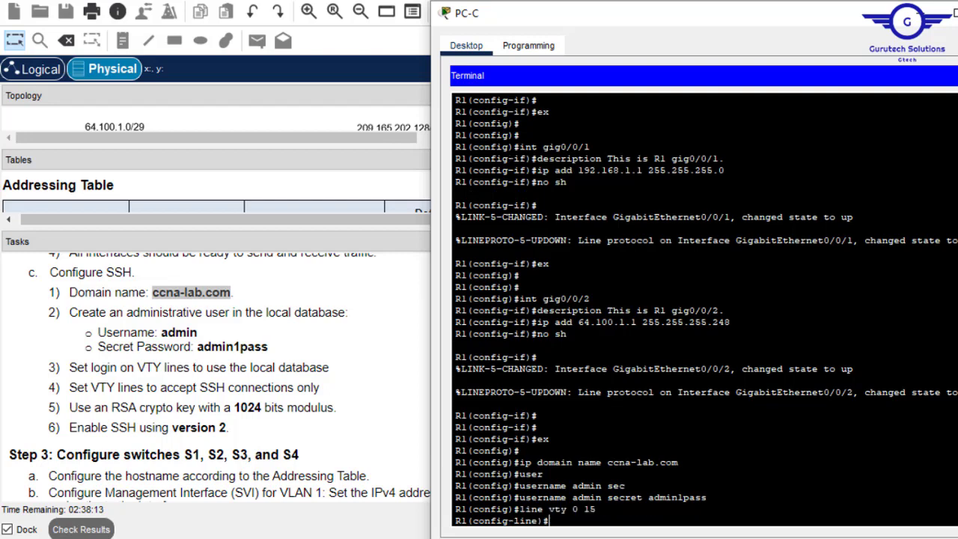
- Set the VTY lines to login local and transport input ssh
text(login loc)
key(Tab)
key(Return)
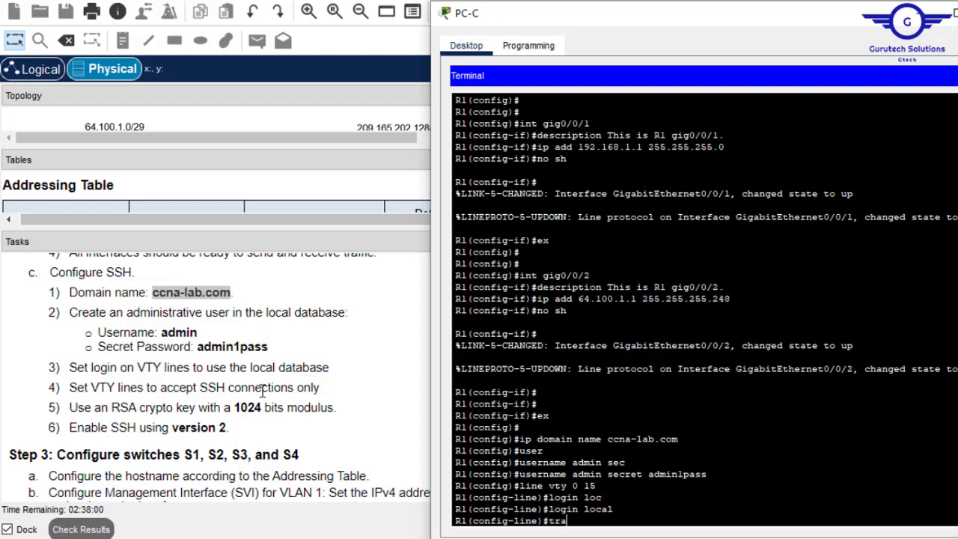
text(po)
key(Tab)
text(i)
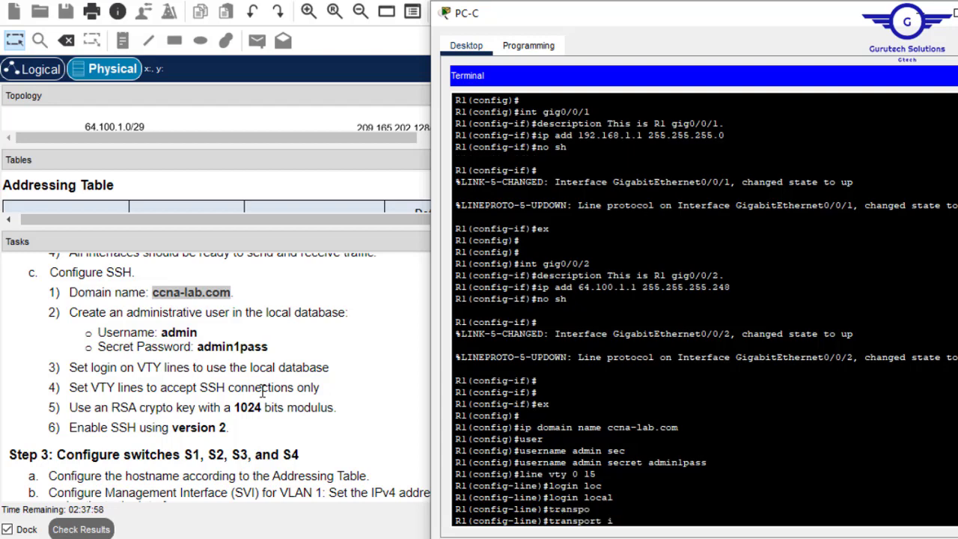
text(n)
key(Tab)
text(s)
key(Tab)
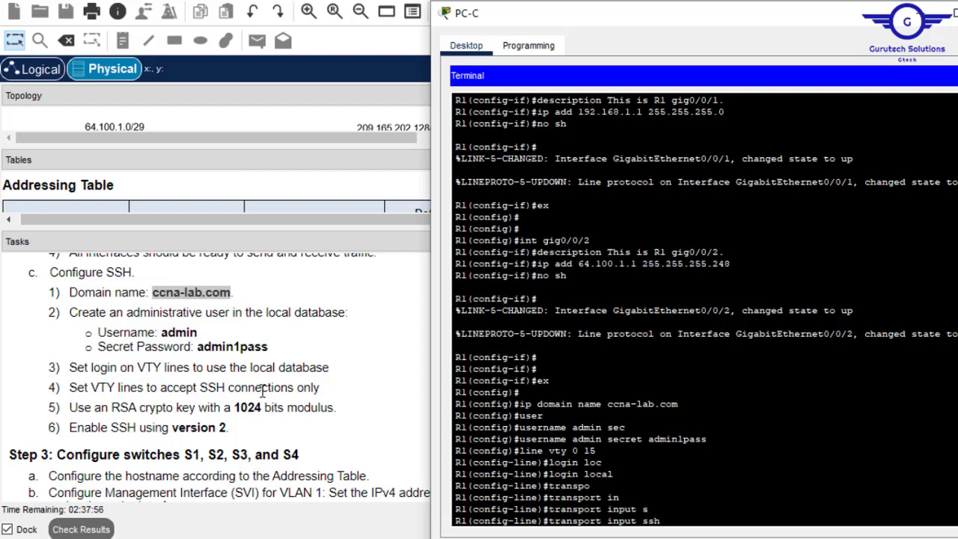
key(Return)
- Exit line configuration back to global configuration mode
text(ex)
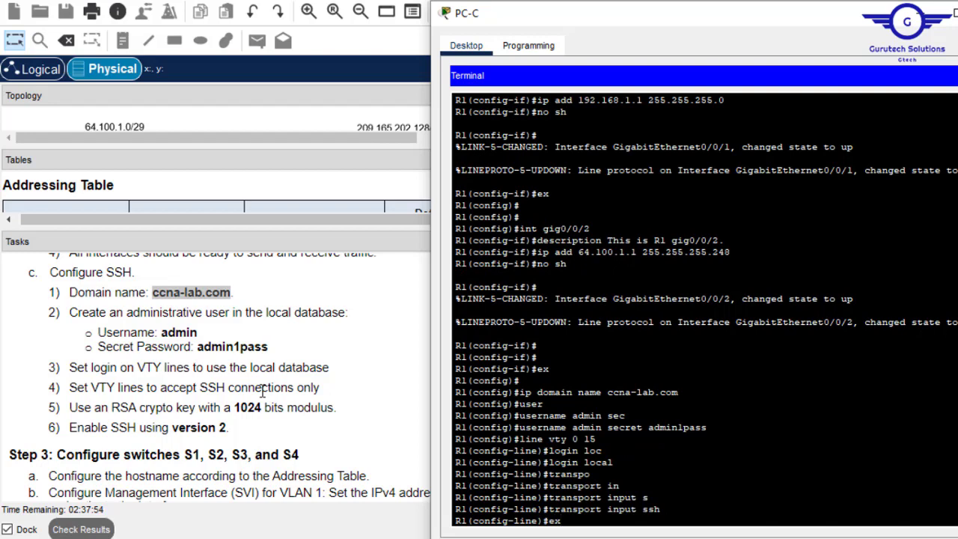
key(Return)
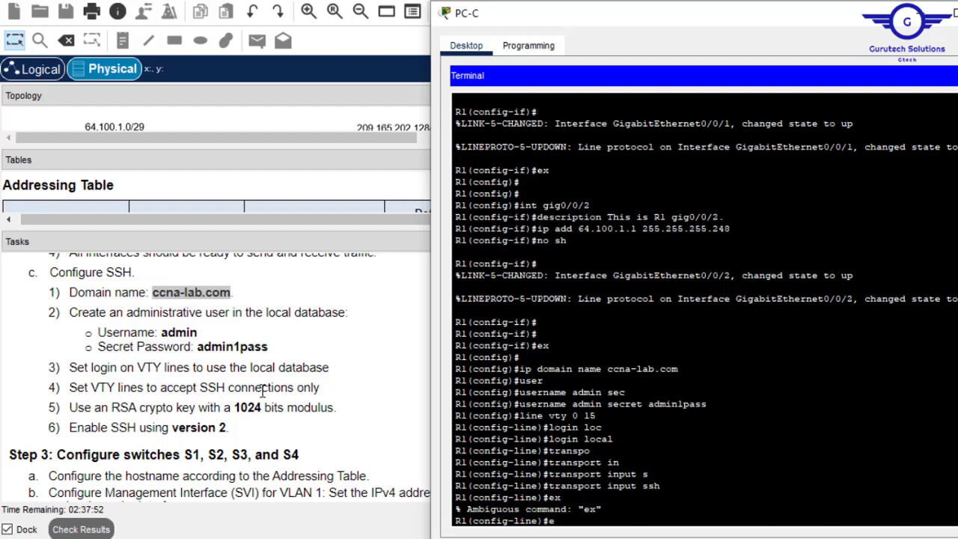
text(exit)
key(Return)
key(Return)
key(Return)
key(Return)
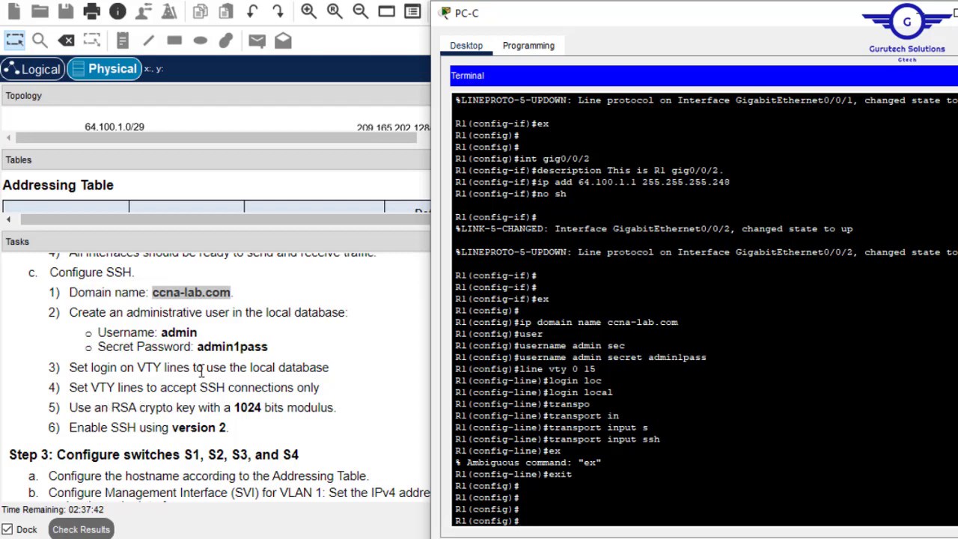
- Generate RSA keys on R1 with a 1024-bit modulus using crypto key generate rsa
text(ypt)
key(Tab)
text(k)
key(Tab)
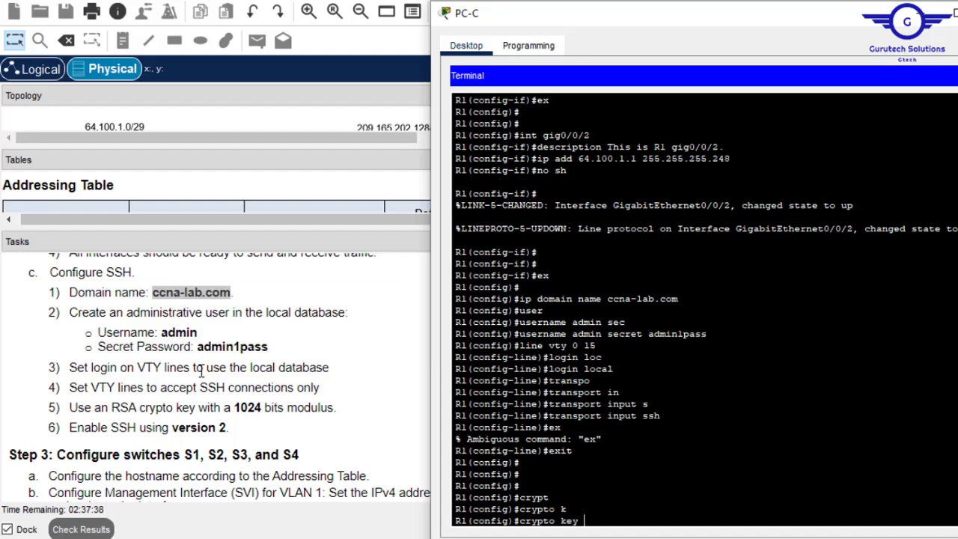
text(g)
key(Tab)
text(r)
key(Tab)
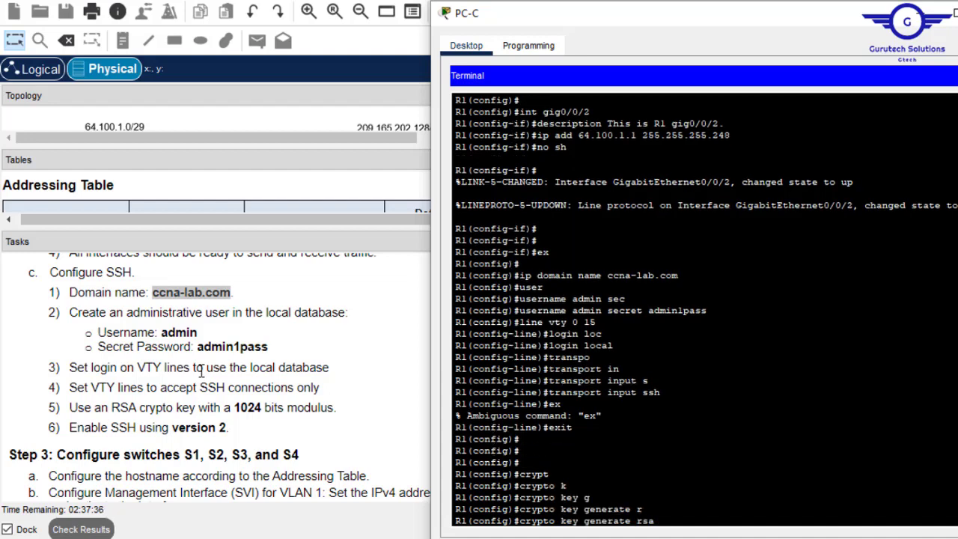
key(Return)
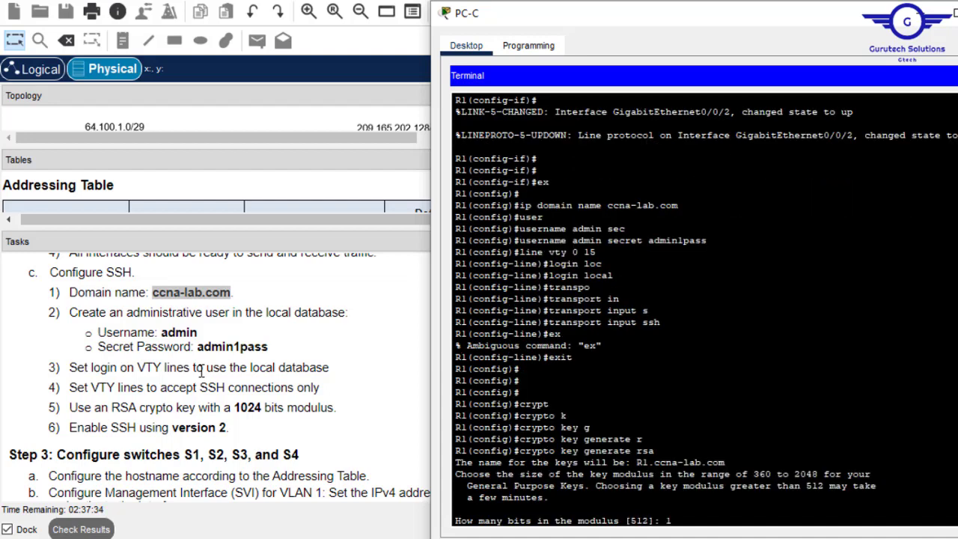
text(1024)
key(Return)
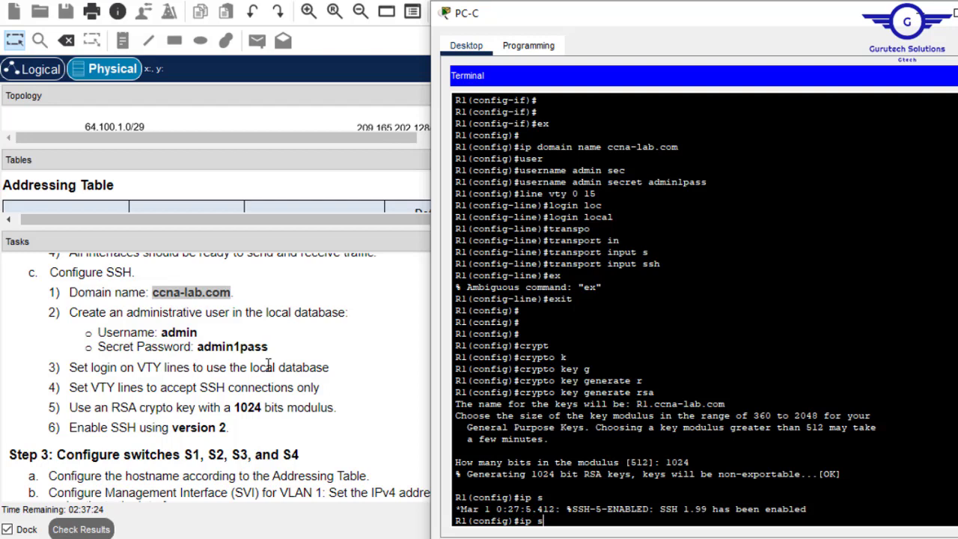
- Enable ip ssh version 2 on R1 and minimize PC-C's window
key(Tab)
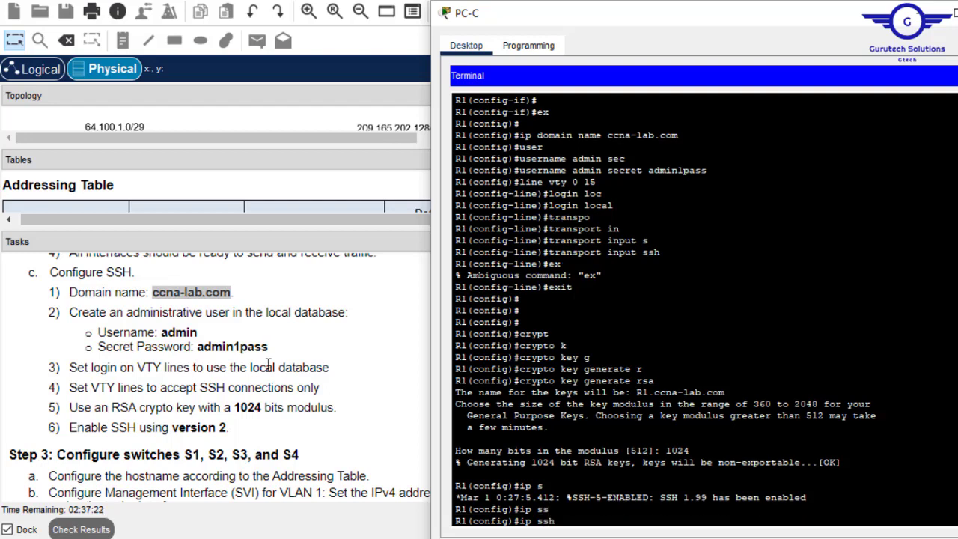
text(v)
key(Tab)
text(2)
key(Return)
key(Return)
key(Return)
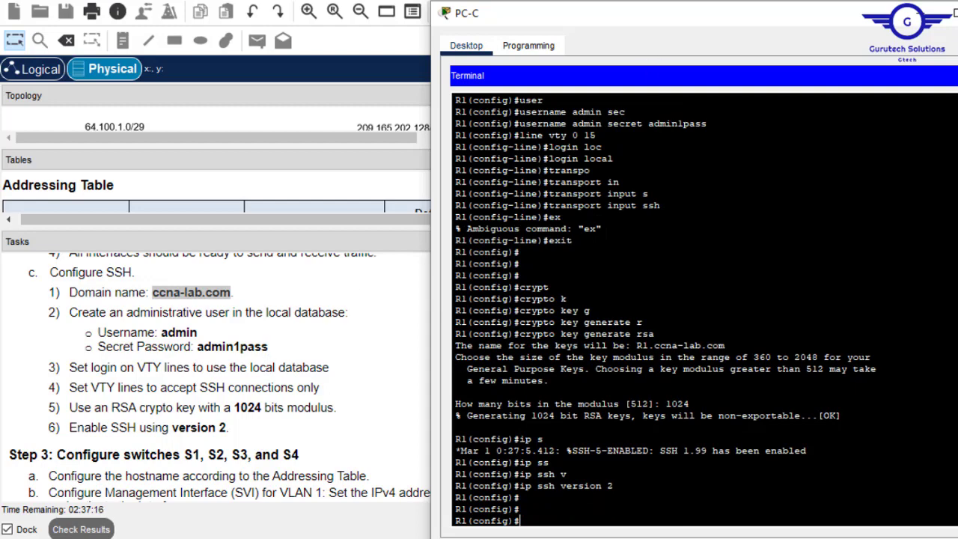
click(921, 13)
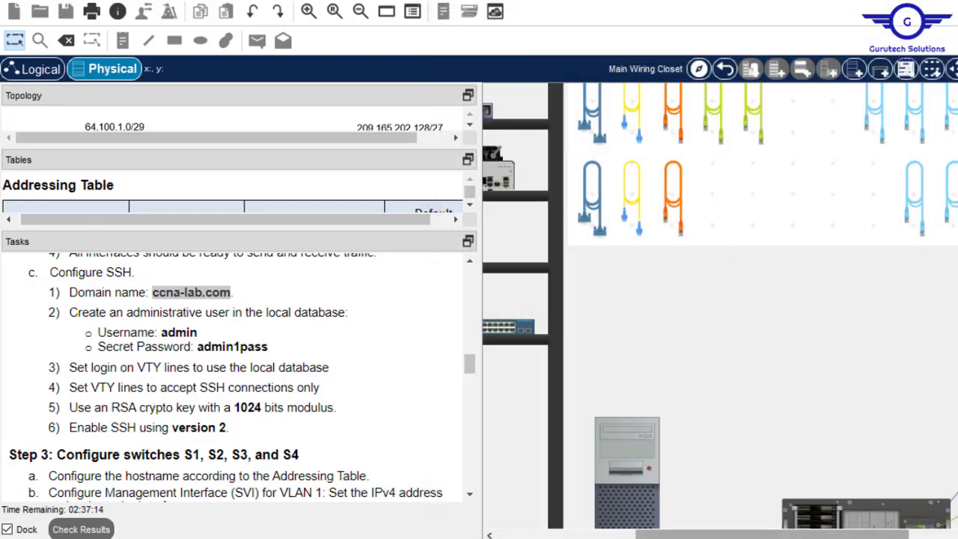
- Using the routers' rear views, move the console cable from R1's console port to R2's
drag(774, 536, 902, 536)
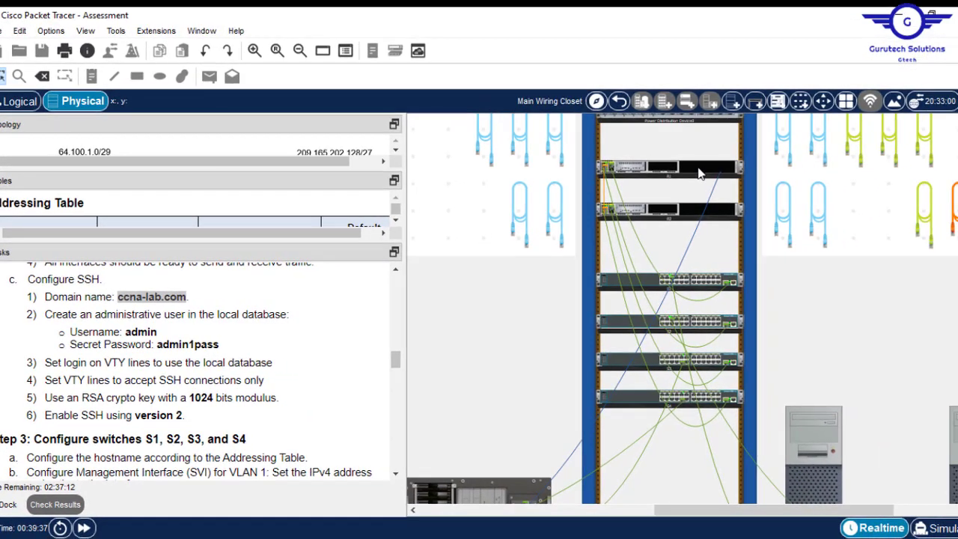
right_click(698, 173)
click(729, 193)
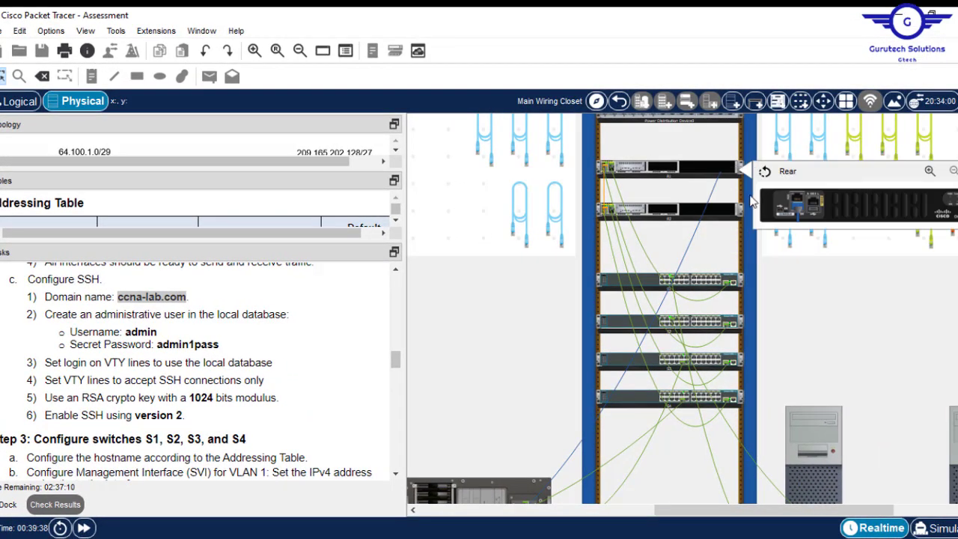
right_click(708, 212)
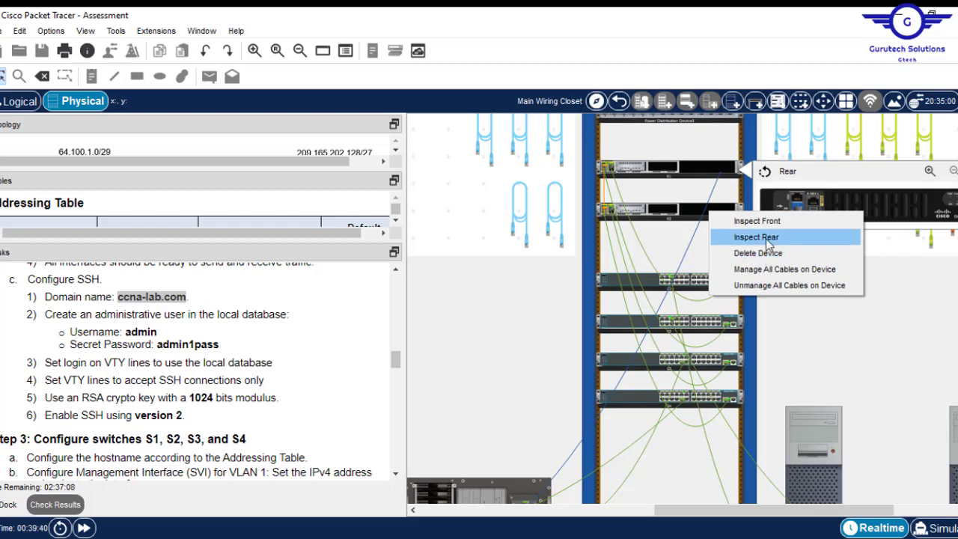
click(763, 237)
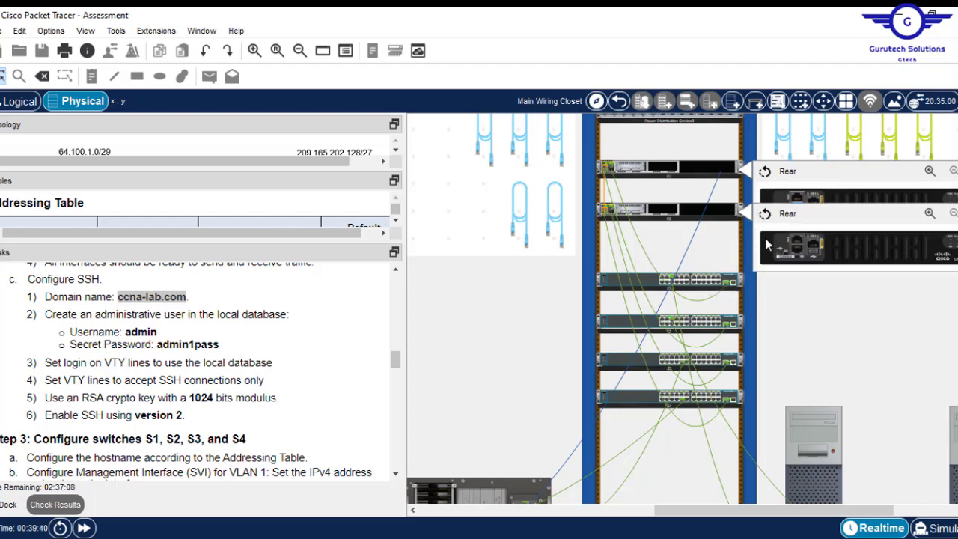
click(814, 204)
mouse_move(815, 206)
mouse_down()
mouse_move(804, 217)
mouse_move(802, 259)
mouse_move(800, 208)
mouse_up()
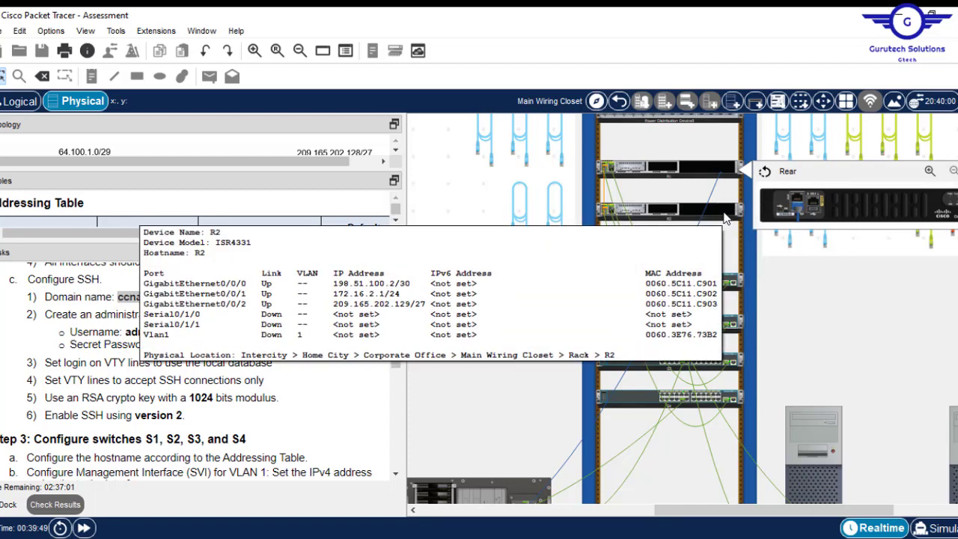
right_click(724, 213)
click(785, 246)
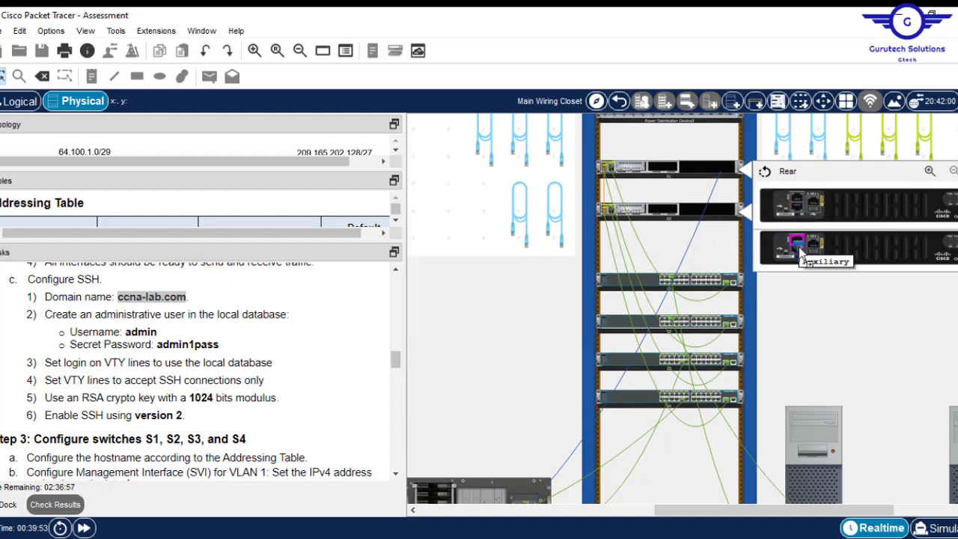
drag(798, 246, 717, 227)
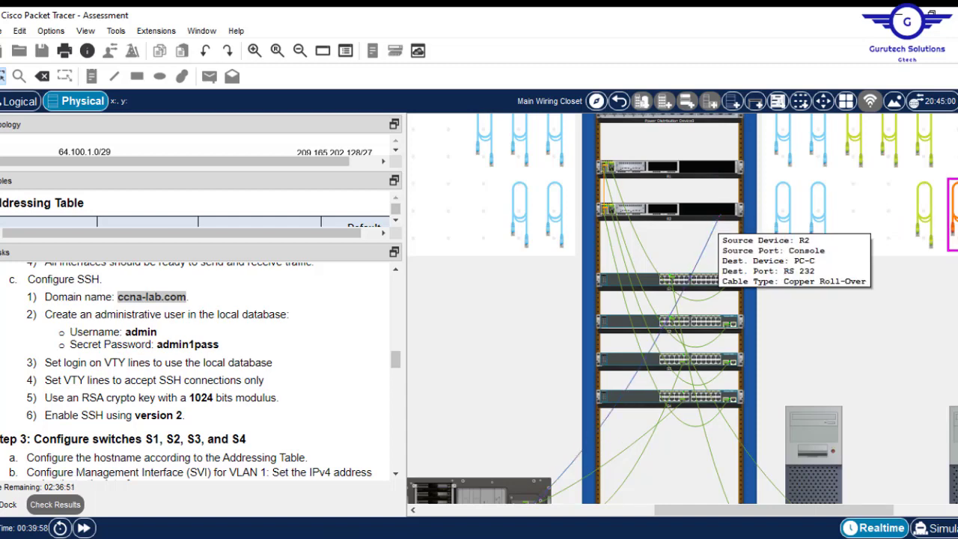
- Open PC-C's Terminal and connect with the default 9600 baud settings
scroll(460, 355, down, 5)
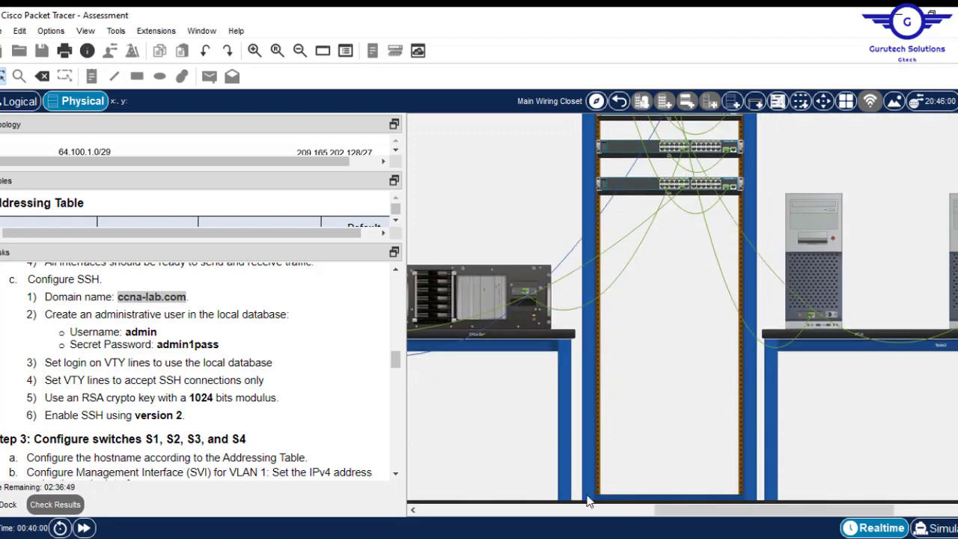
drag(677, 511, 550, 511)
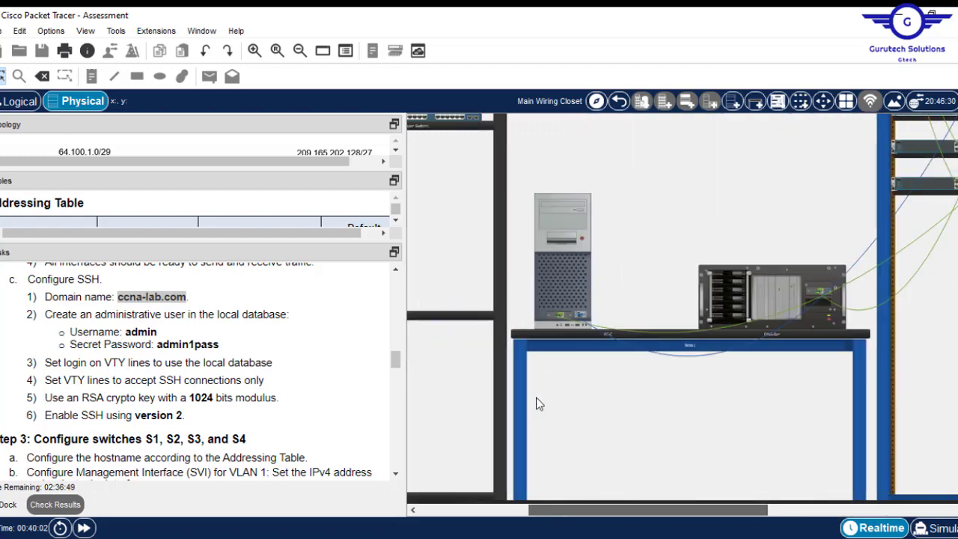
click(565, 218)
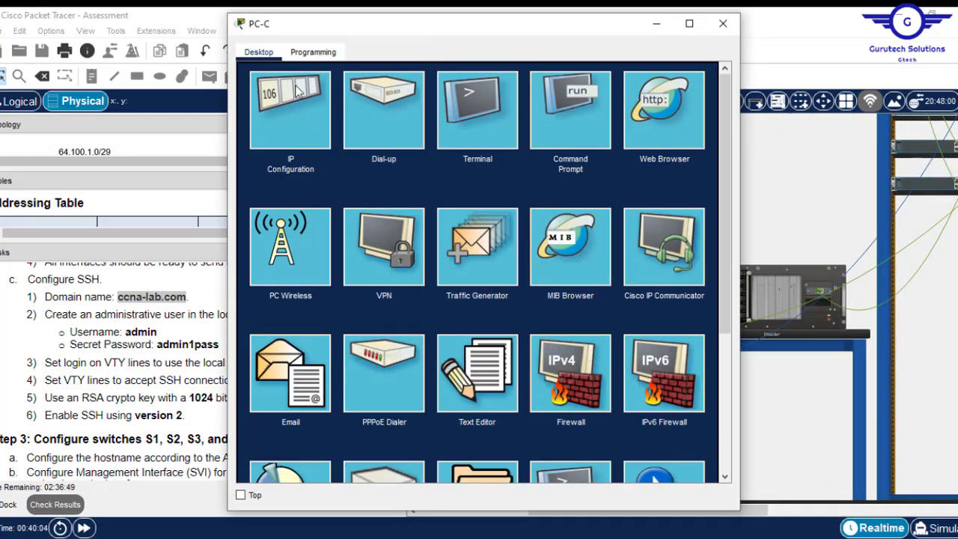
click(504, 131)
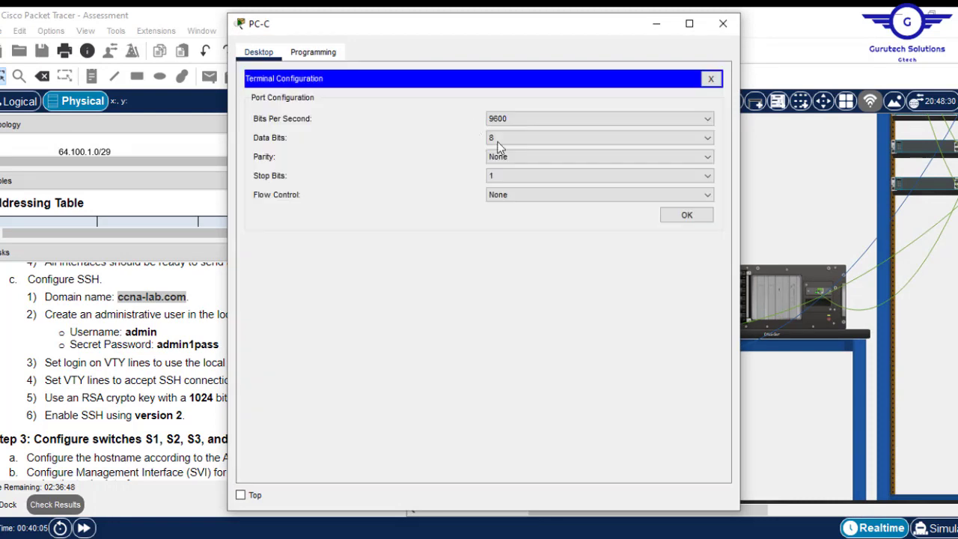
click(690, 224)
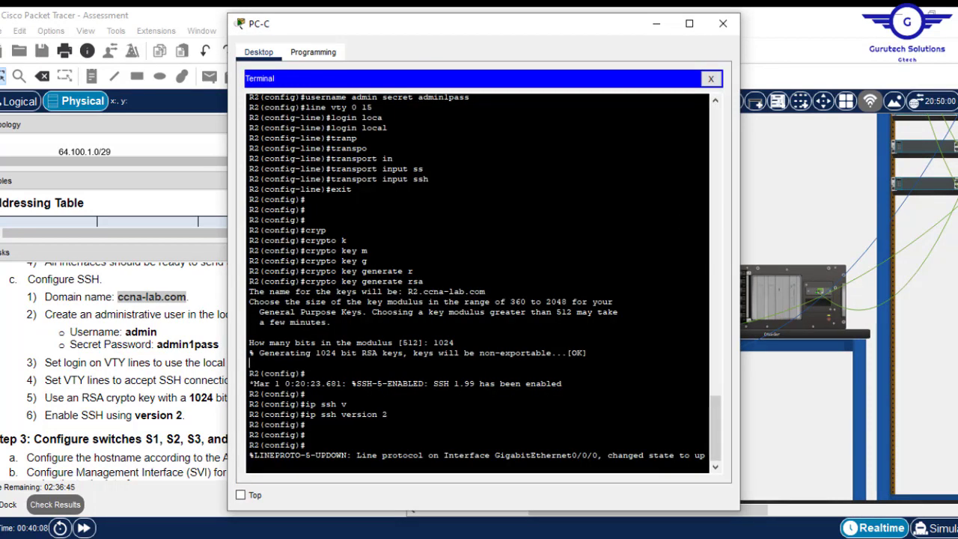
- Refresh R2's prompt and select the earlier password commands in the terminal
key(Return)
key(Return)
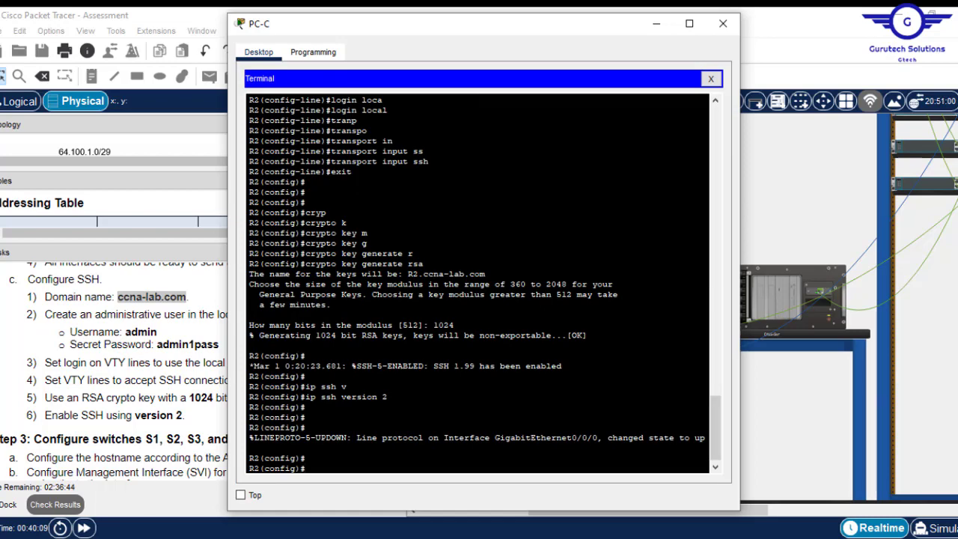
key(Return)
key(Return)
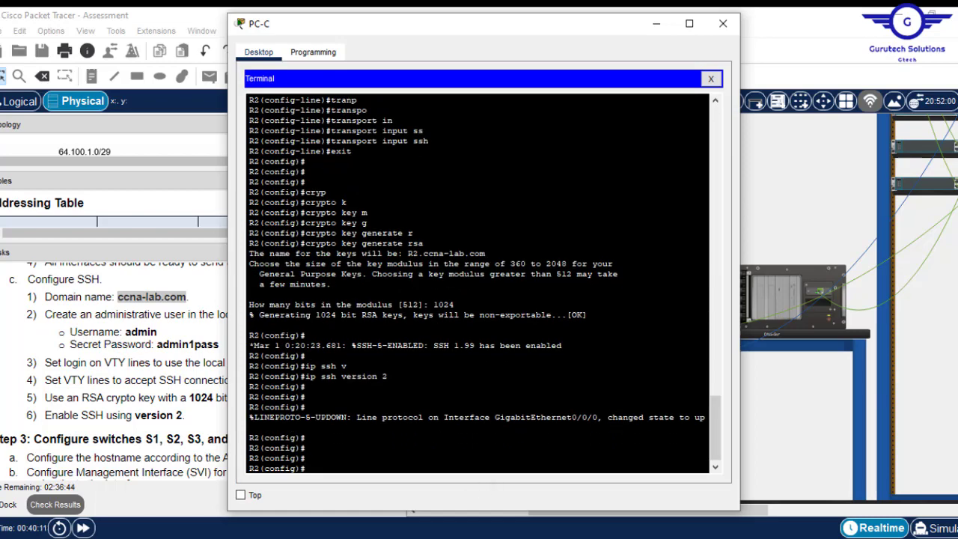
drag(713, 408, 703, 239)
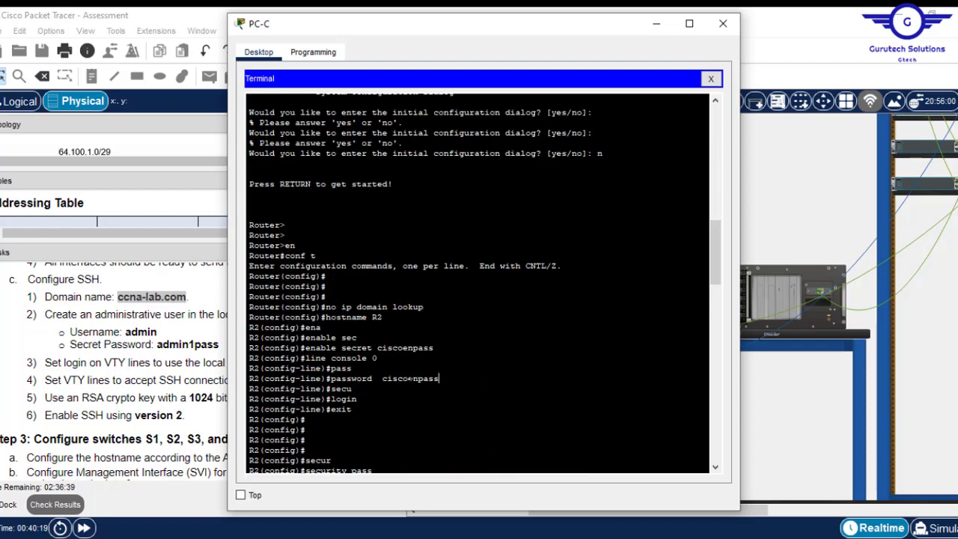
drag(440, 378, 326, 350)
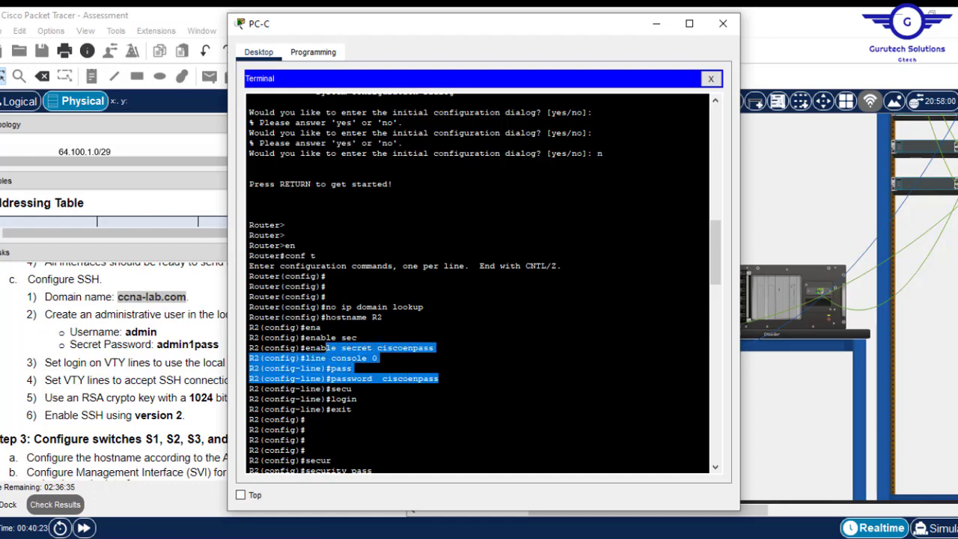
drag(711, 253, 703, 474)
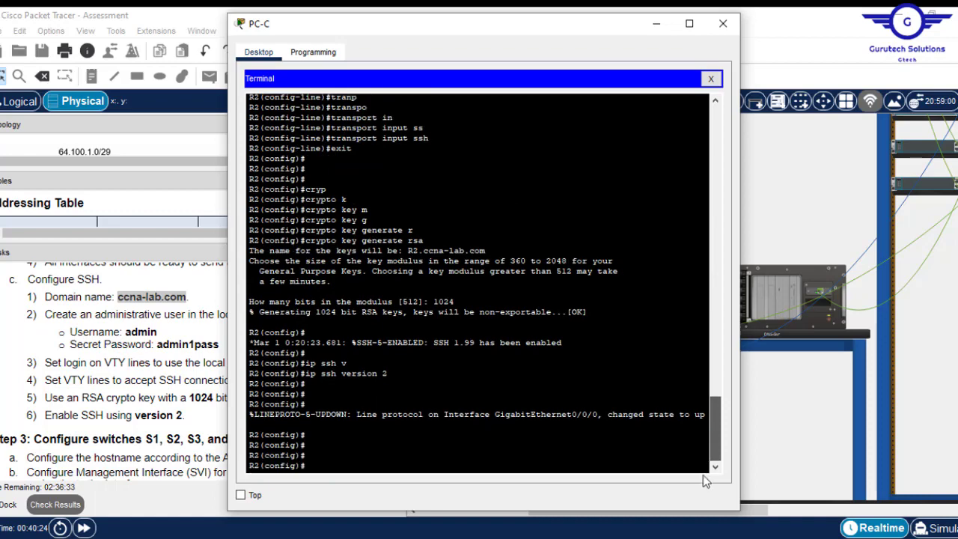
drag(633, 483, 685, 463)
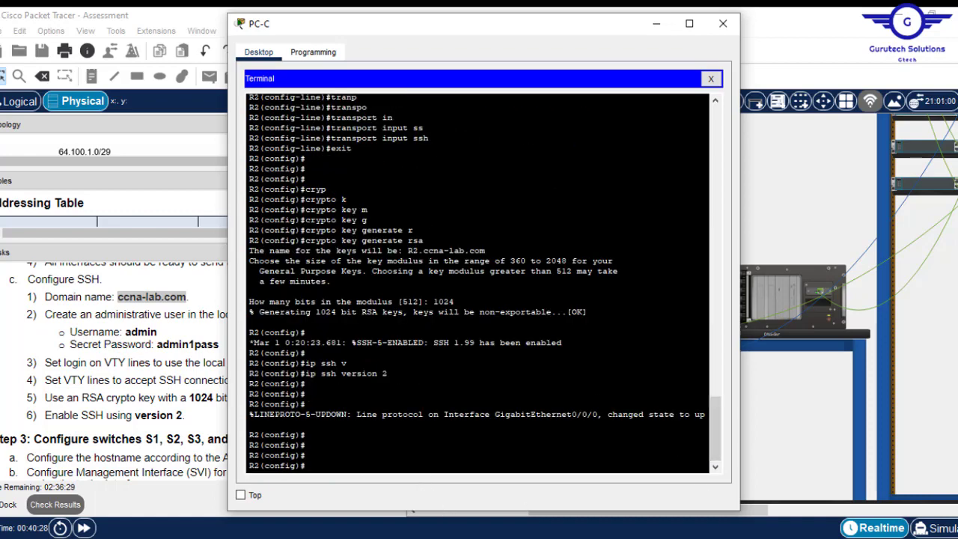
- Set R2's console line 0 password to the pasted console access password
text(console 0)
key(Return)
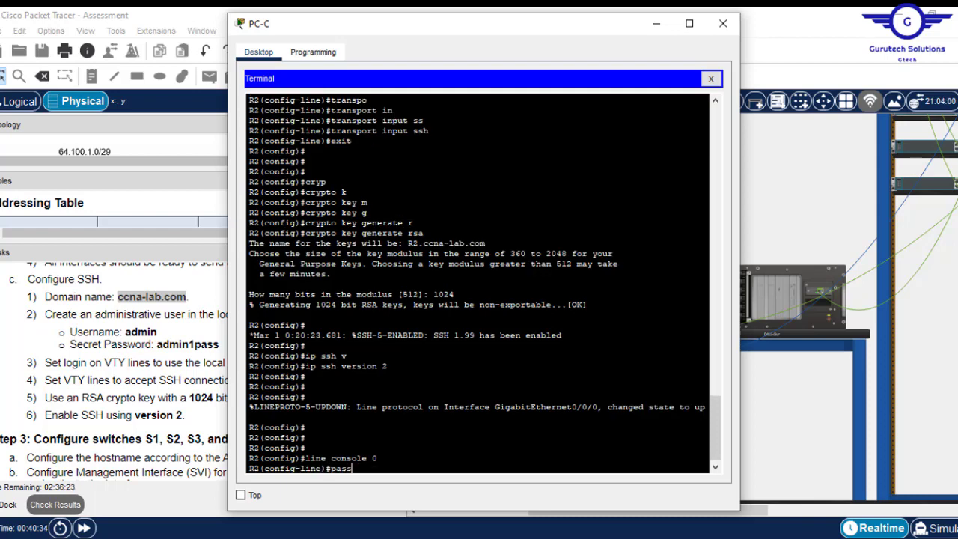
text(pass)
key(Tab)
click(199, 339)
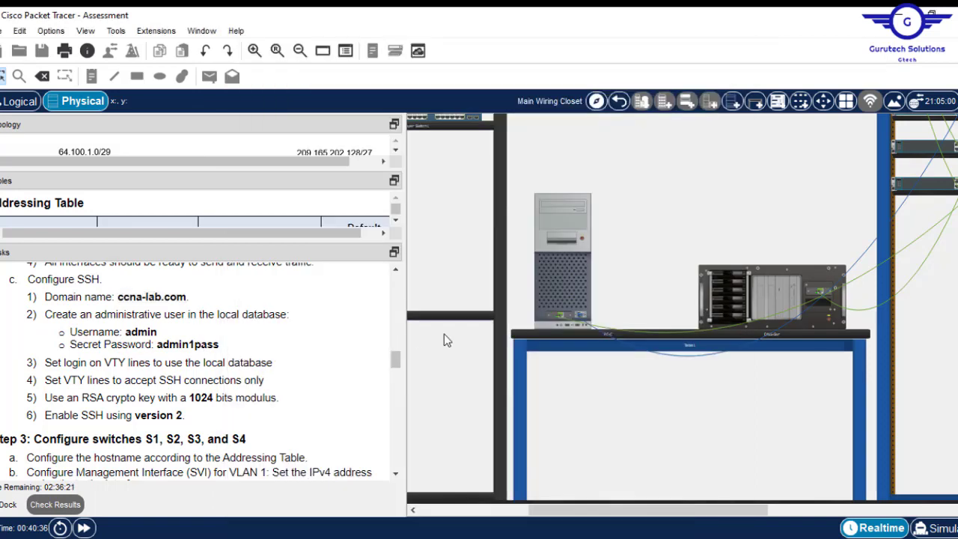
drag(393, 363, 390, 343)
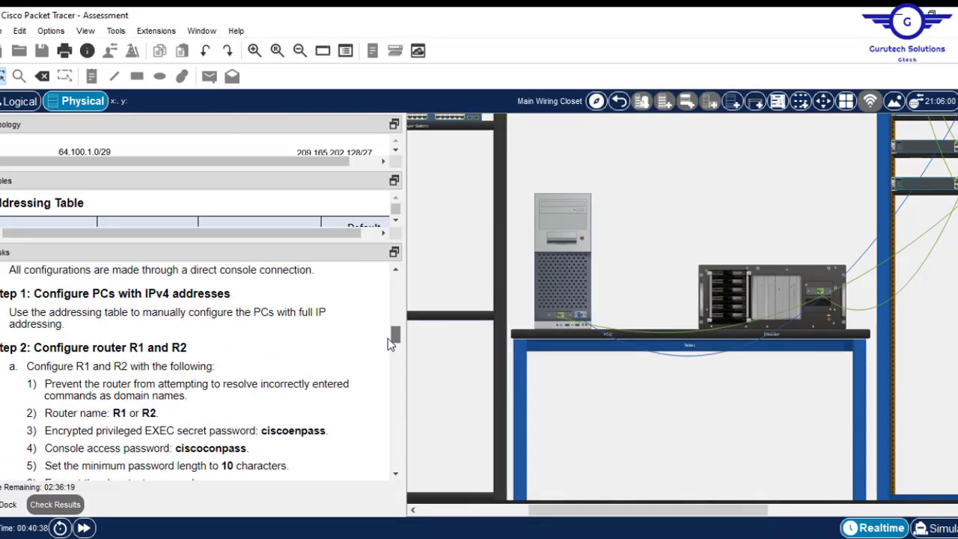
drag(246, 449, 178, 450)
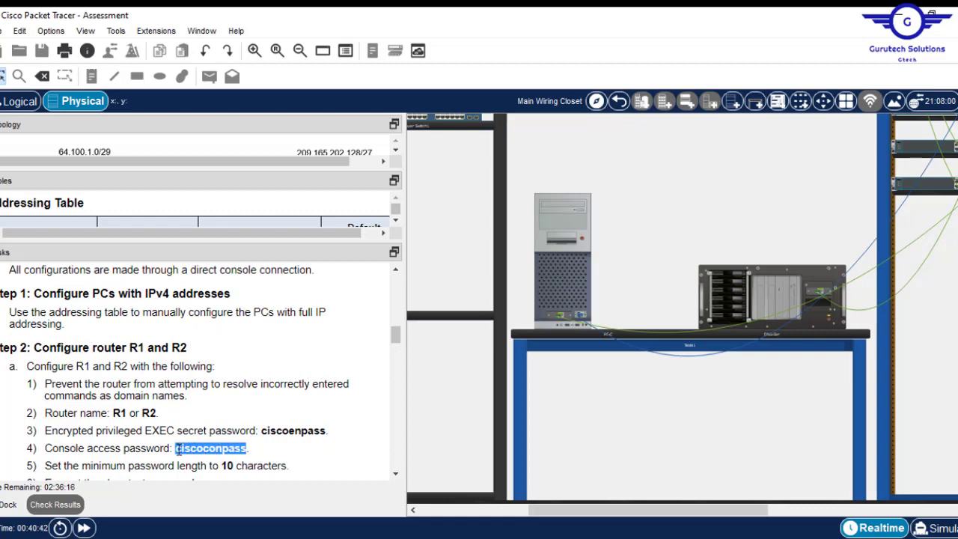
click(562, 255)
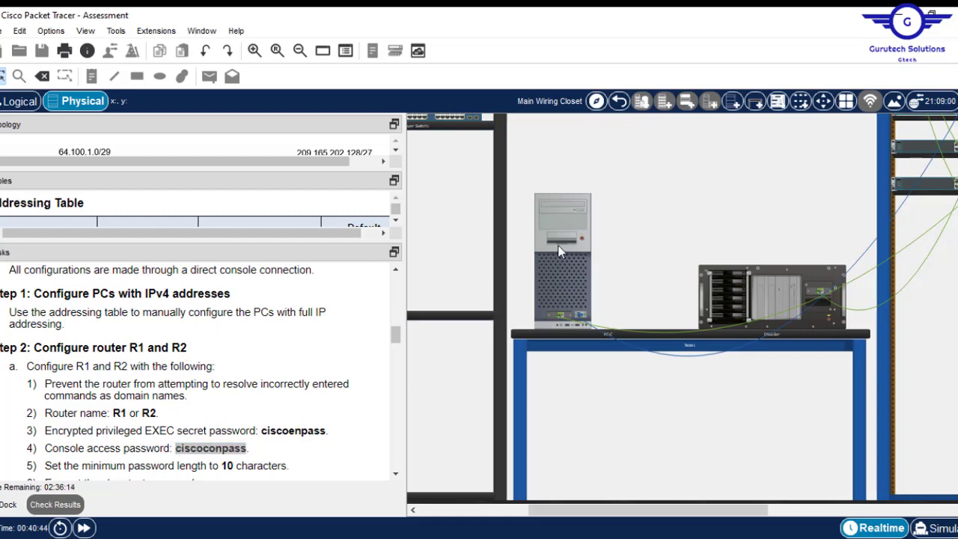
right_click(503, 409)
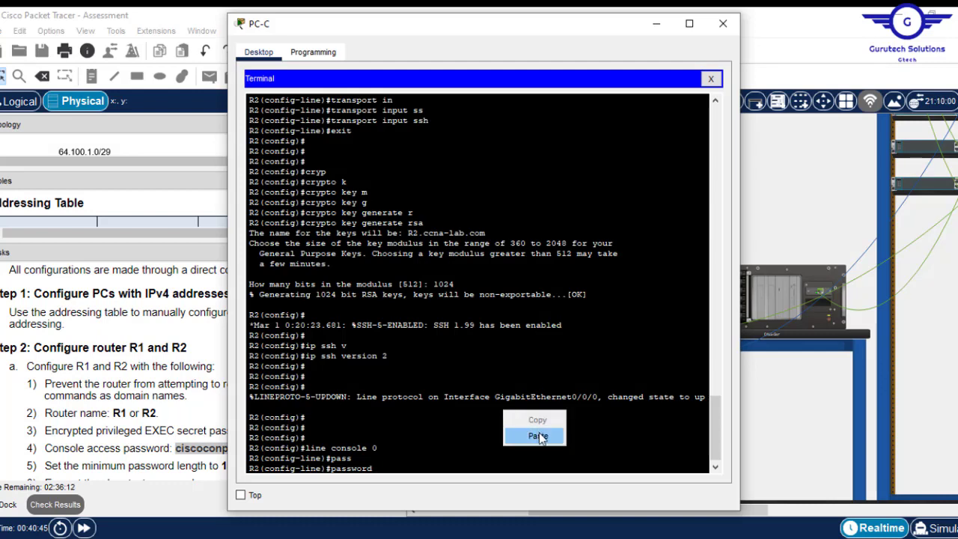
click(539, 437)
key(Return)
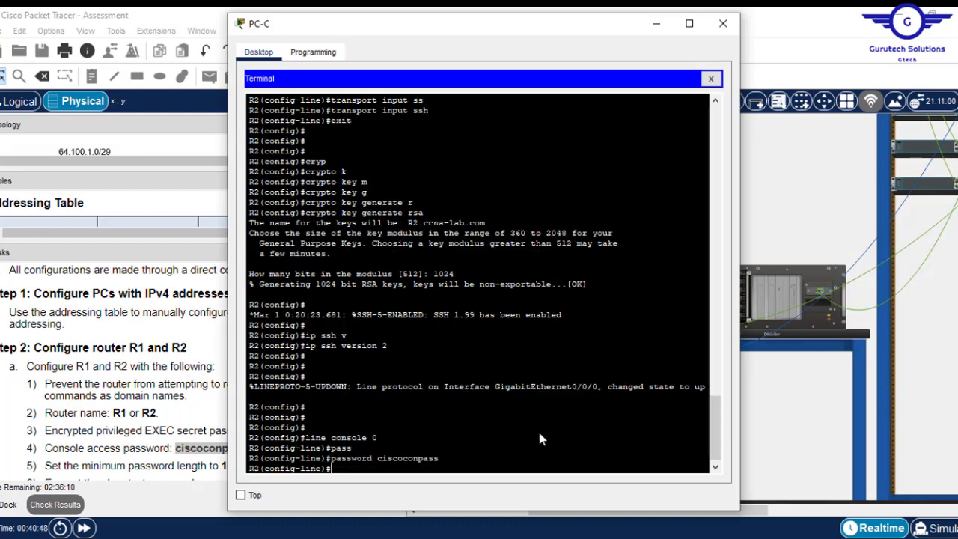
- Enable login on R2's console line, exit line mode, and close the PC-C terminal
text(logi)
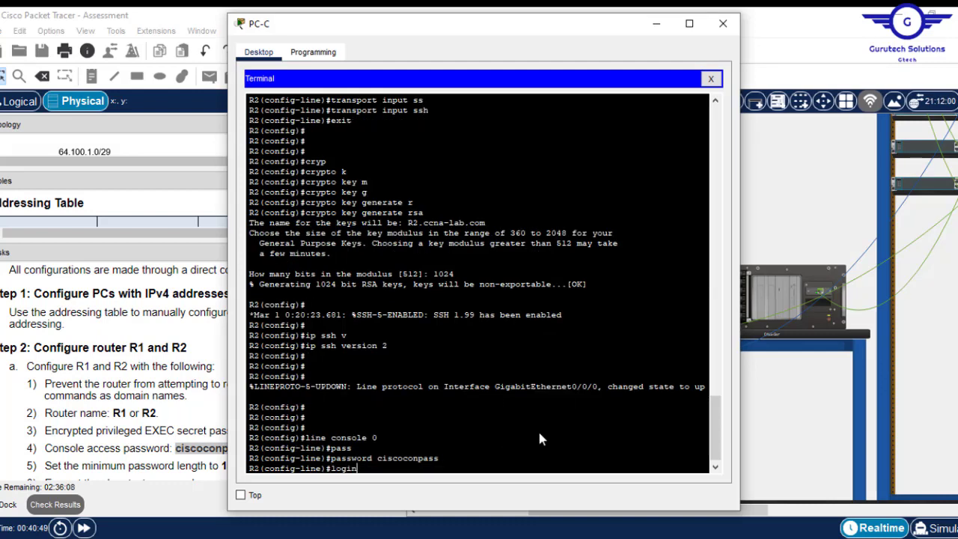
text(n)
key(Return)
text(exit)
key(Return)
key(Return)
key(Return)
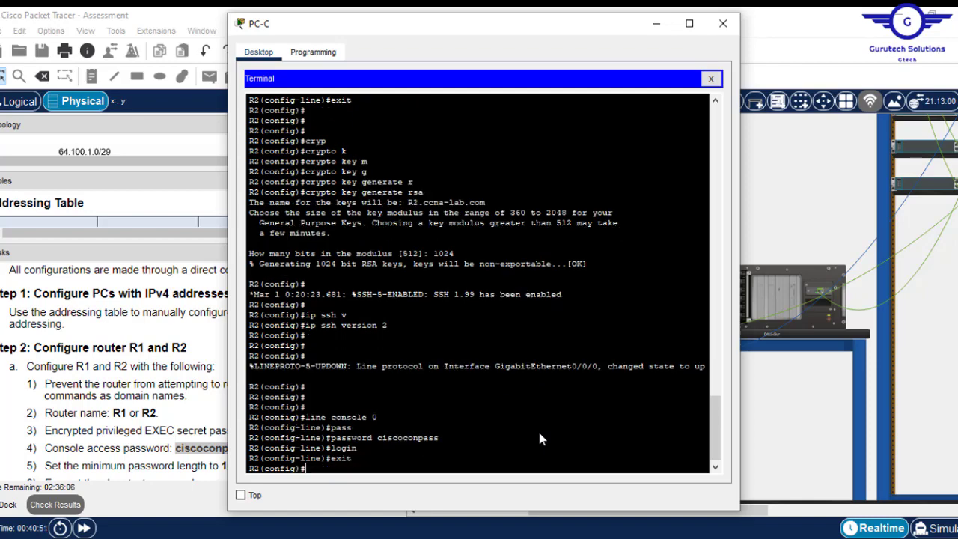
click(723, 24)
- Inspect R2's and S1's rear panels and move PC-C's console plug from R2 to S1
drag(397, 335, 399, 371)
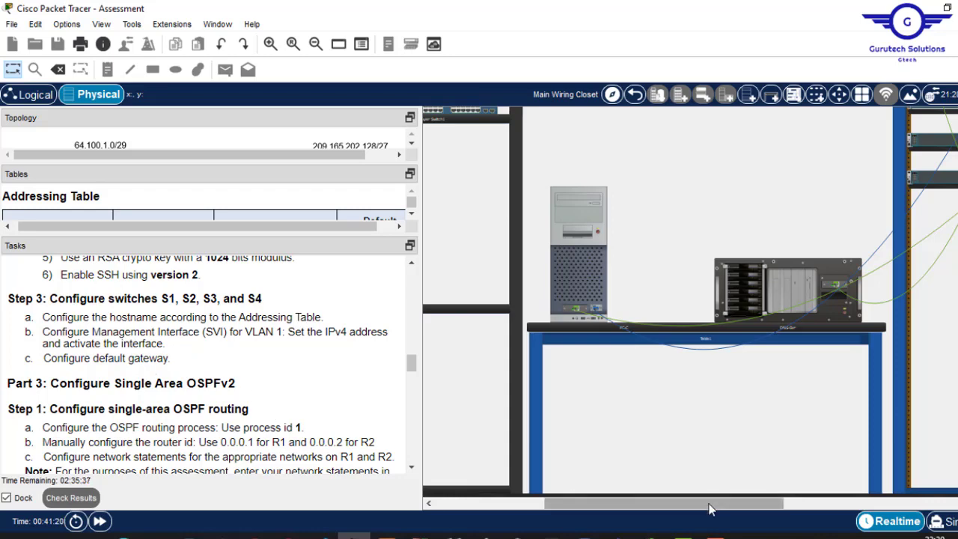
drag(725, 502, 912, 503)
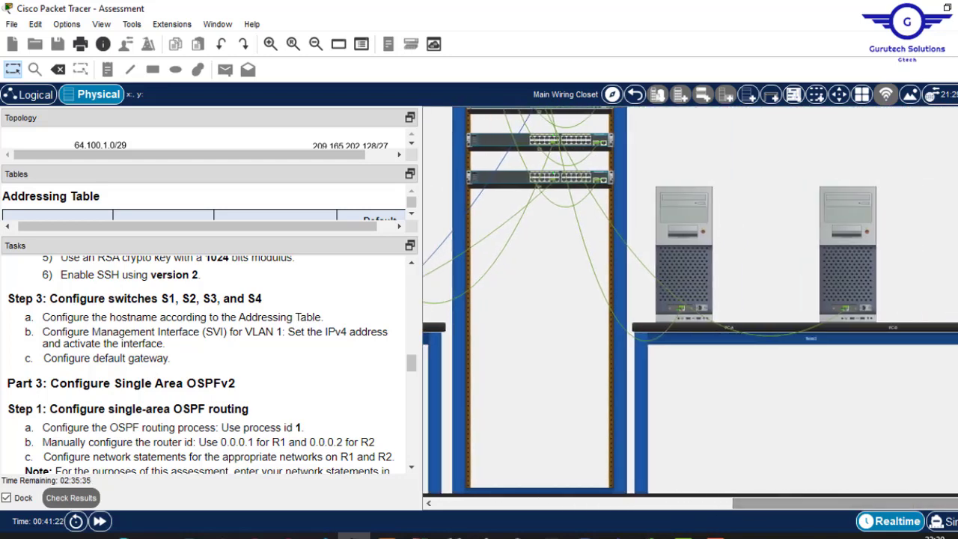
scroll(511, 175, up, 5)
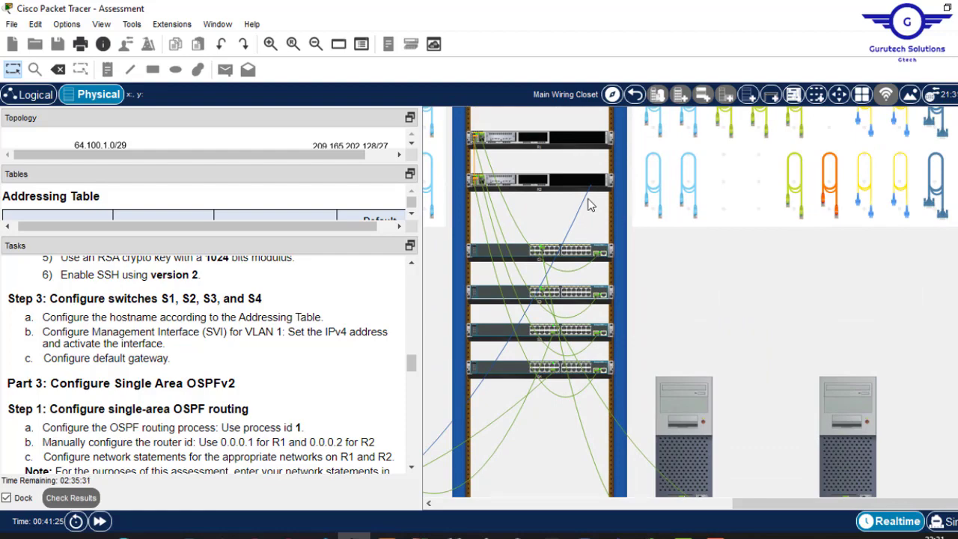
right_click(598, 185)
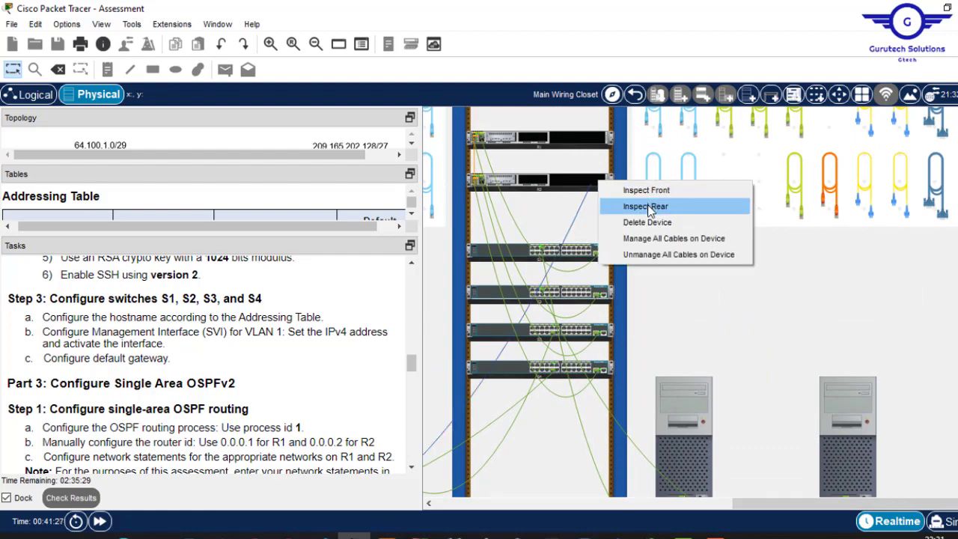
click(608, 206)
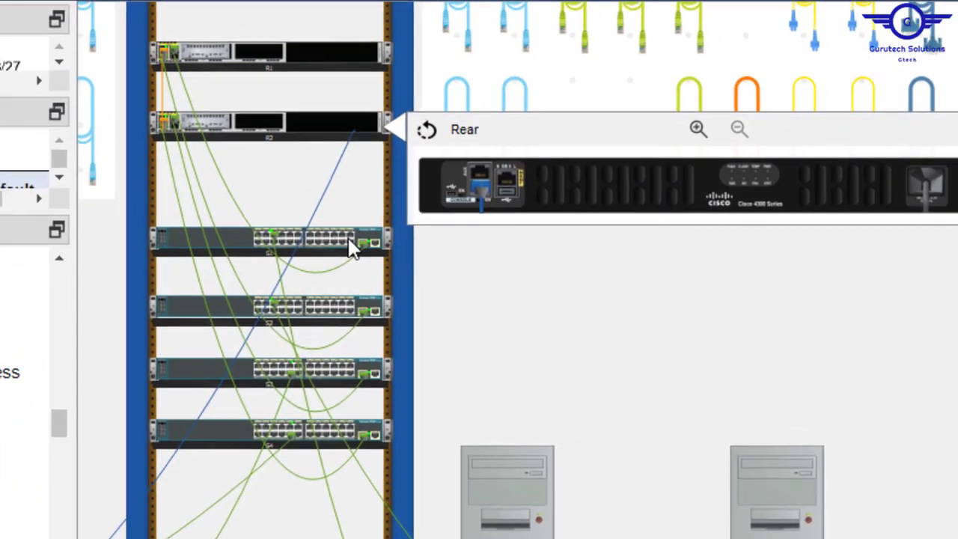
right_click(347, 245)
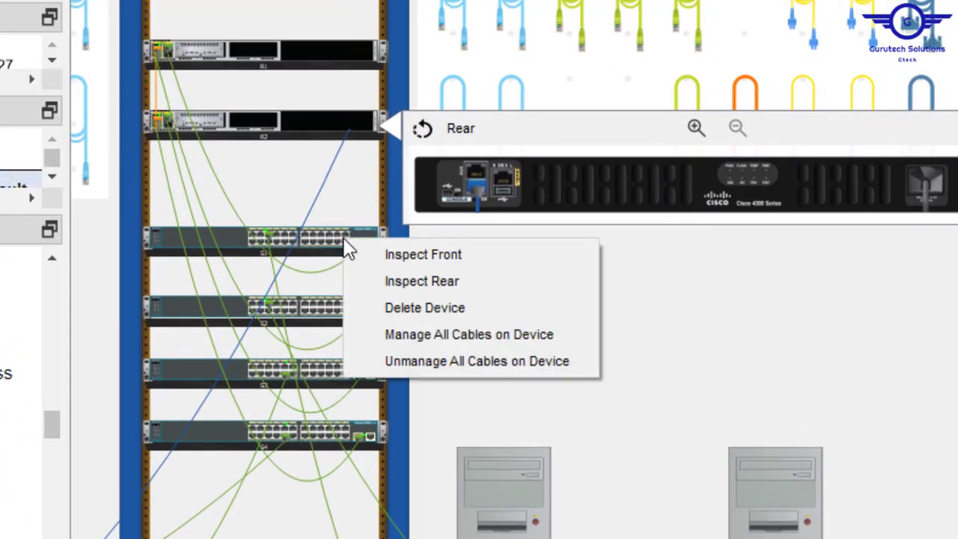
click(438, 287)
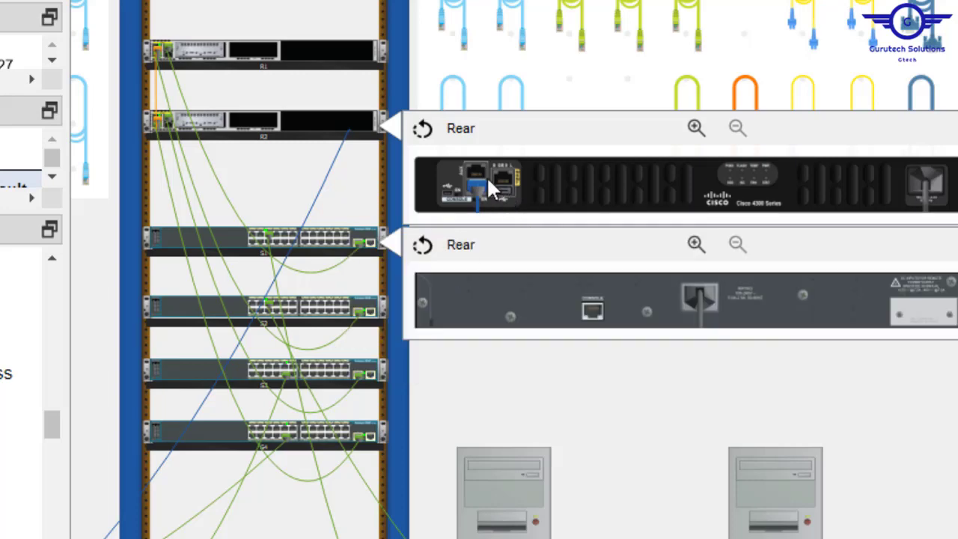
mouse_move(478, 186)
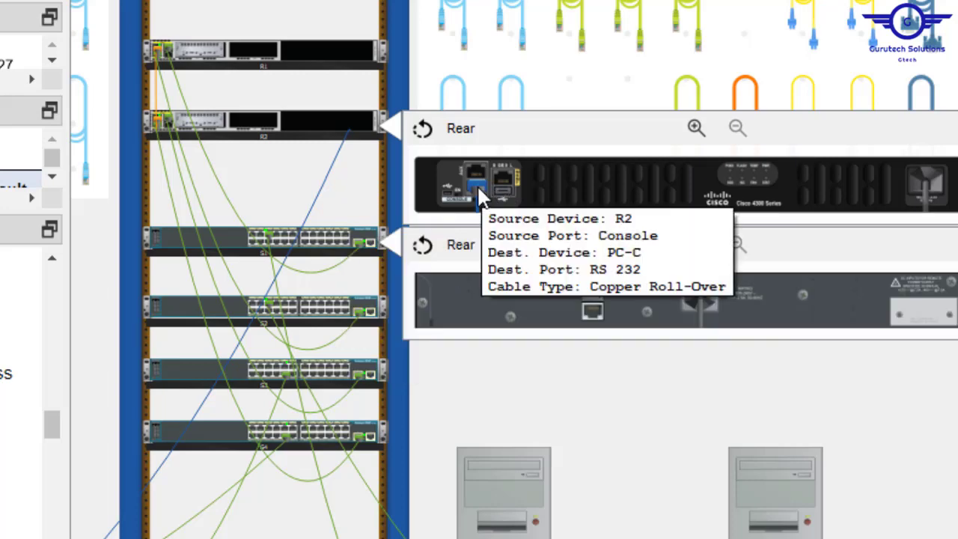
drag(477, 184, 595, 311)
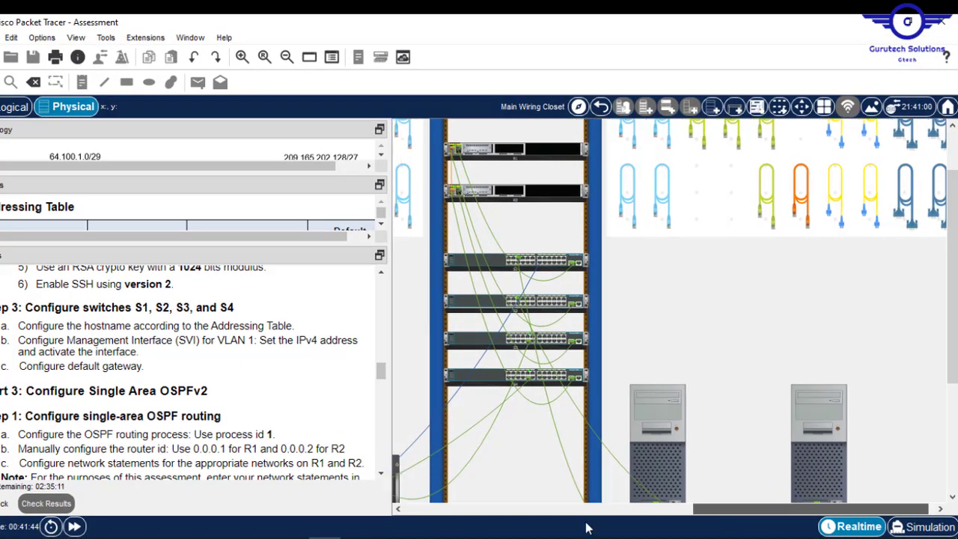
- Connect PC-C's terminal to the switch and enter en and conf t for global configuration
click(586, 508)
click(568, 428)
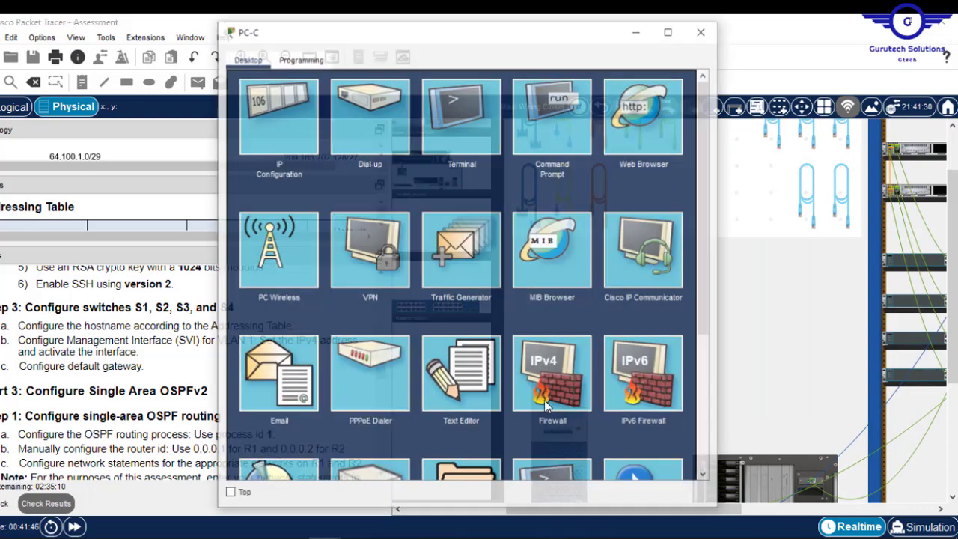
click(467, 130)
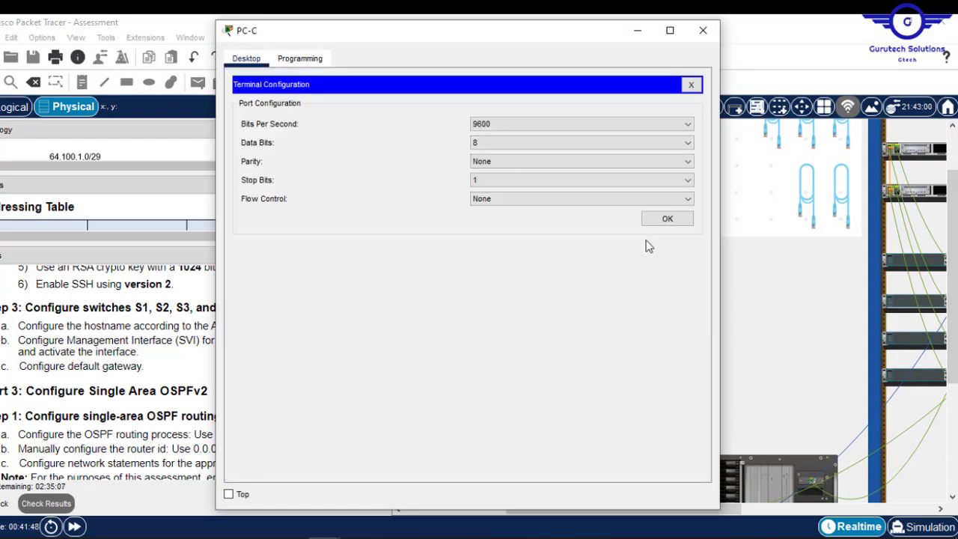
click(677, 220)
key(Return)
key(Return)
key(Return)
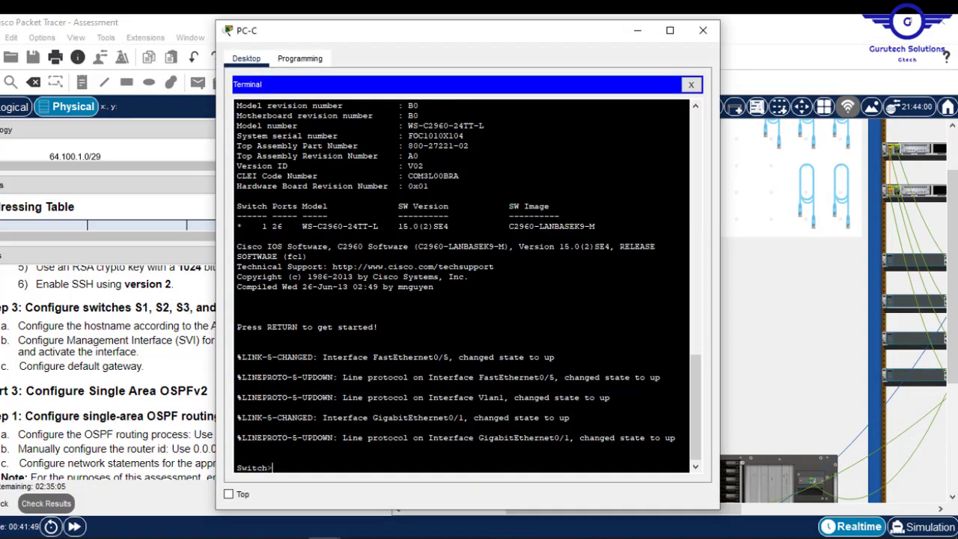
text(en)
key(Return)
text(co)
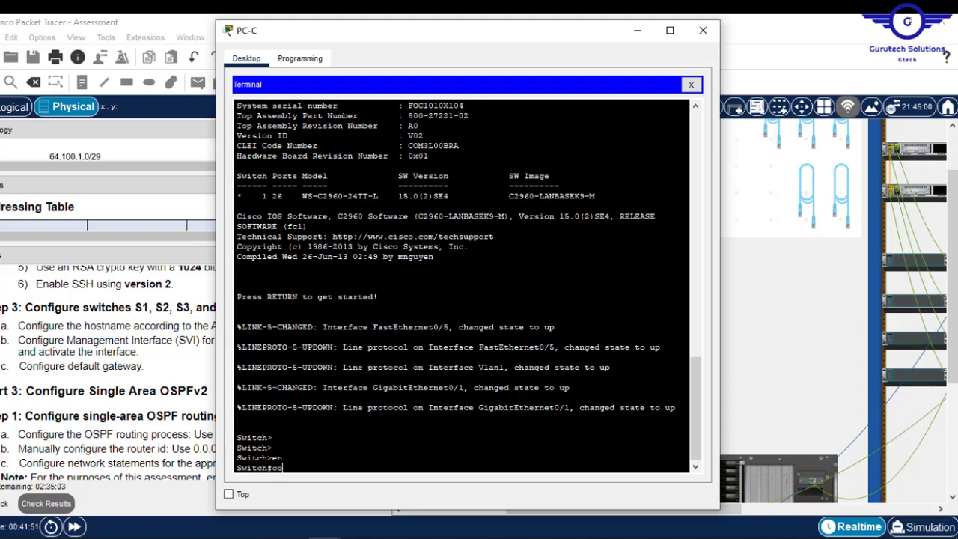
text(nf t)
key(Return)
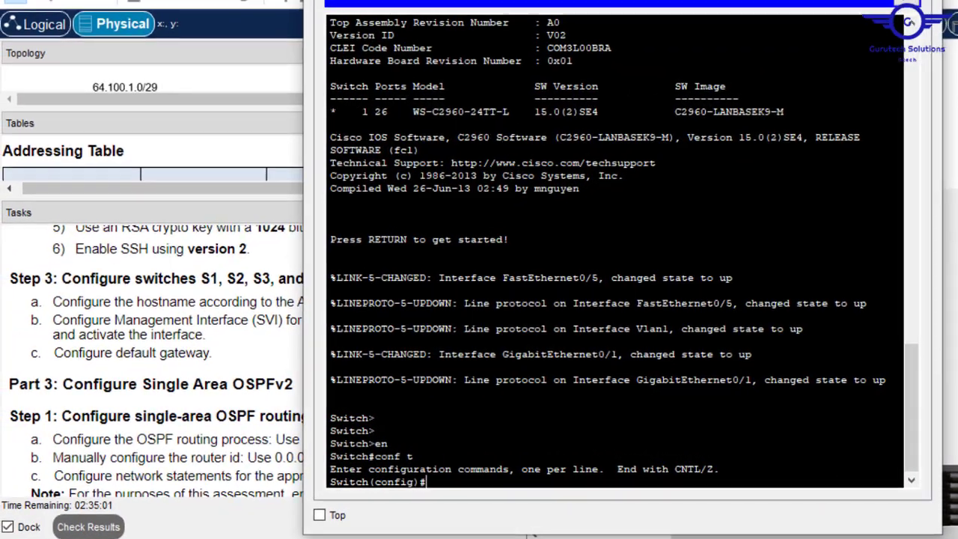
key(alt+Tab)
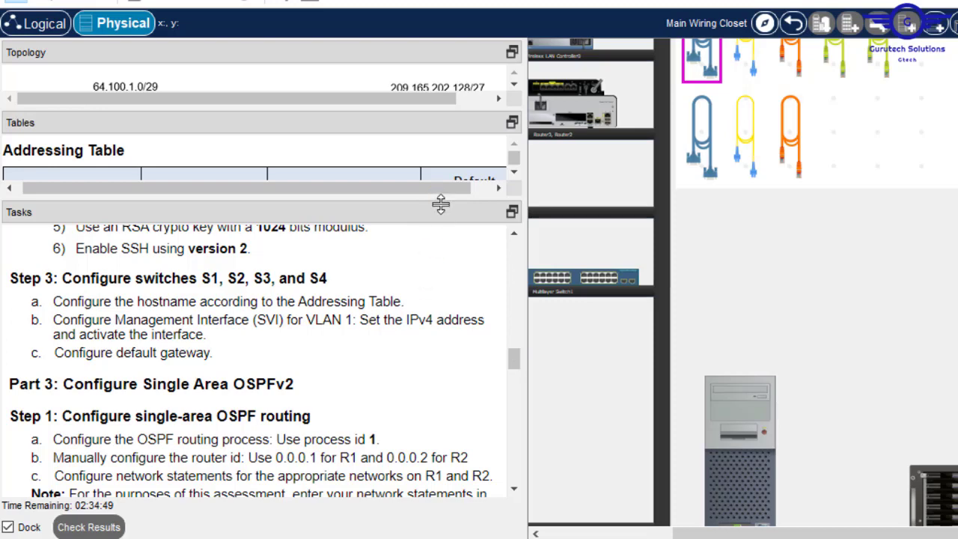
- Enlarge the Addressing Table and arrange the switch terminal beside it
drag(439, 196, 419, 421)
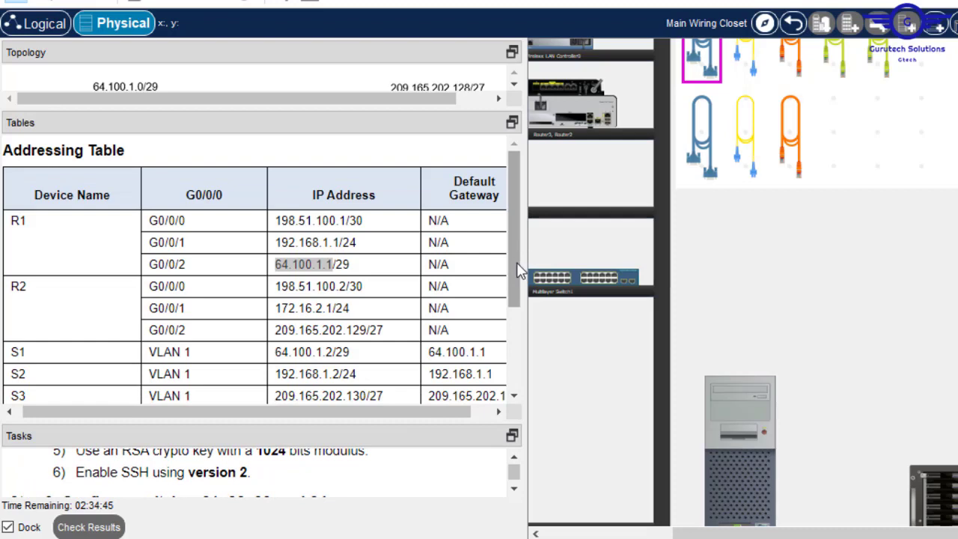
drag(517, 269, 522, 307)
mouse_move(381, 412)
mouse_down()
mouse_move(396, 422)
mouse_move(455, 421)
mouse_move(388, 420)
mouse_up()
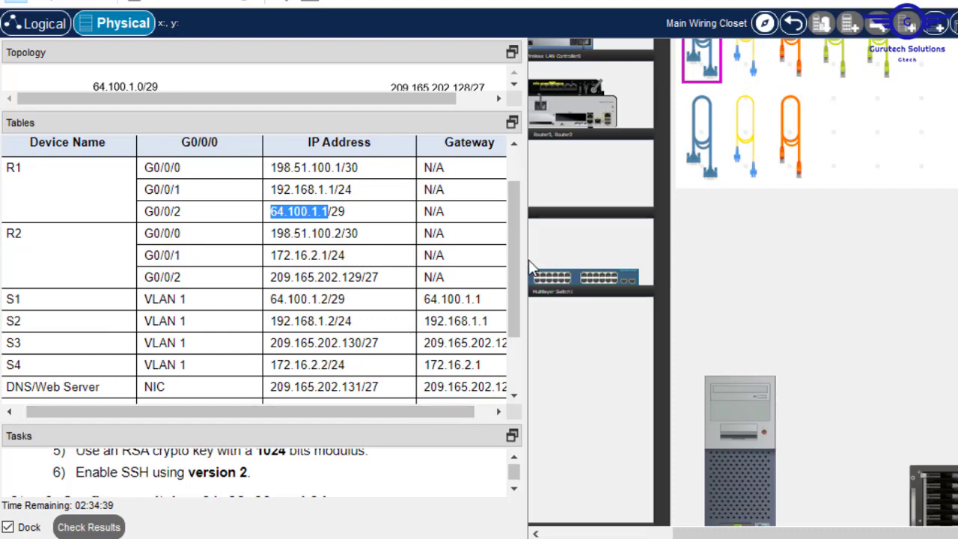
drag(525, 258, 606, 243)
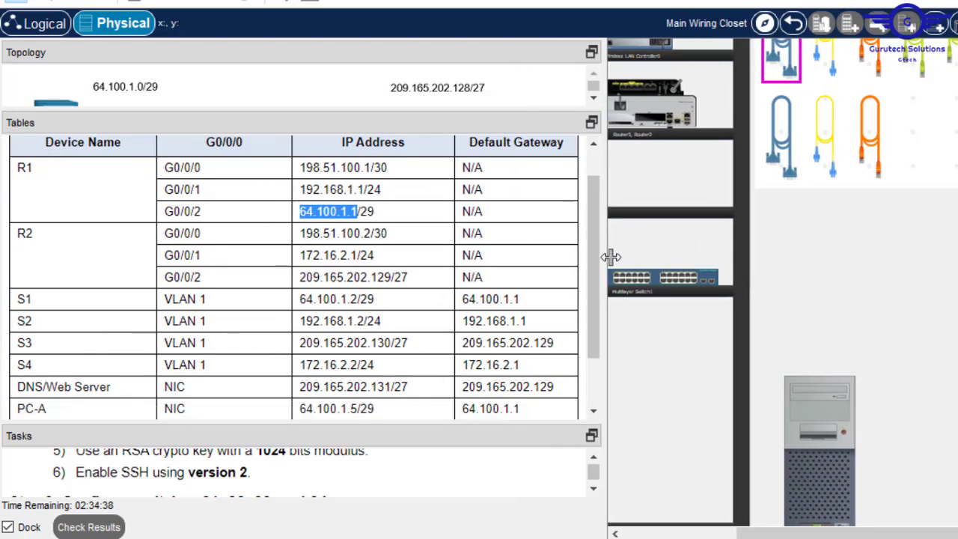
click(812, 429)
drag(624, 0, 757, 0)
- Set the switch hostname to S1
key(Return)
key(Return)
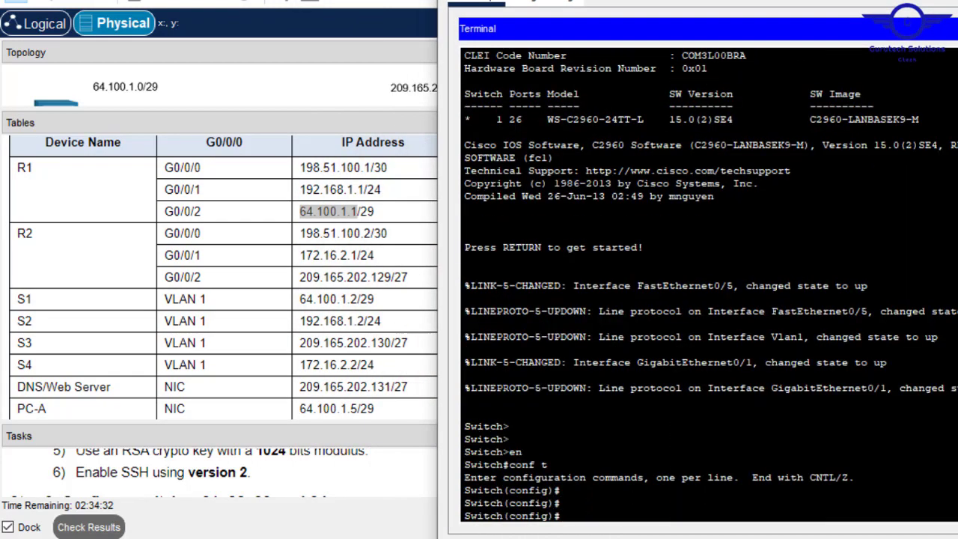
text(host)
key(Tab)
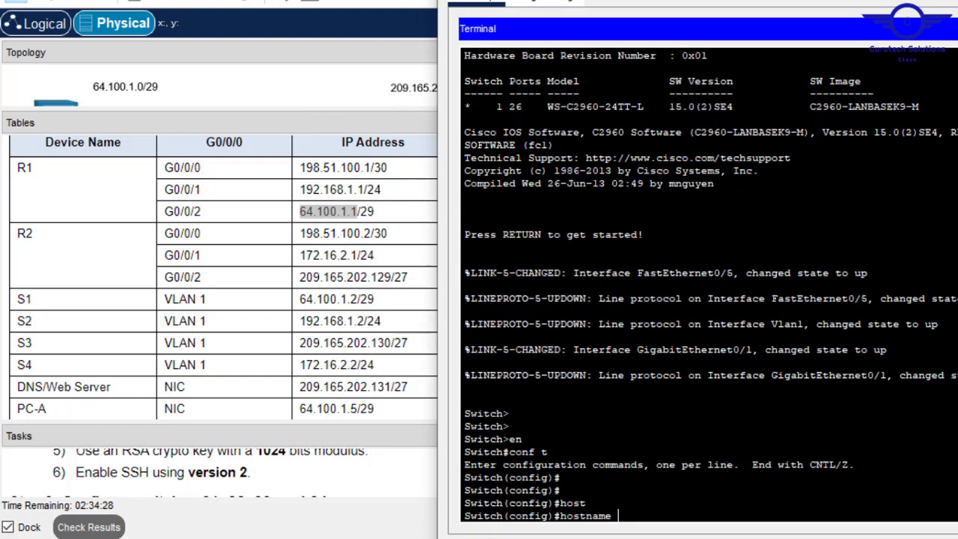
text(S1)
key(Return)
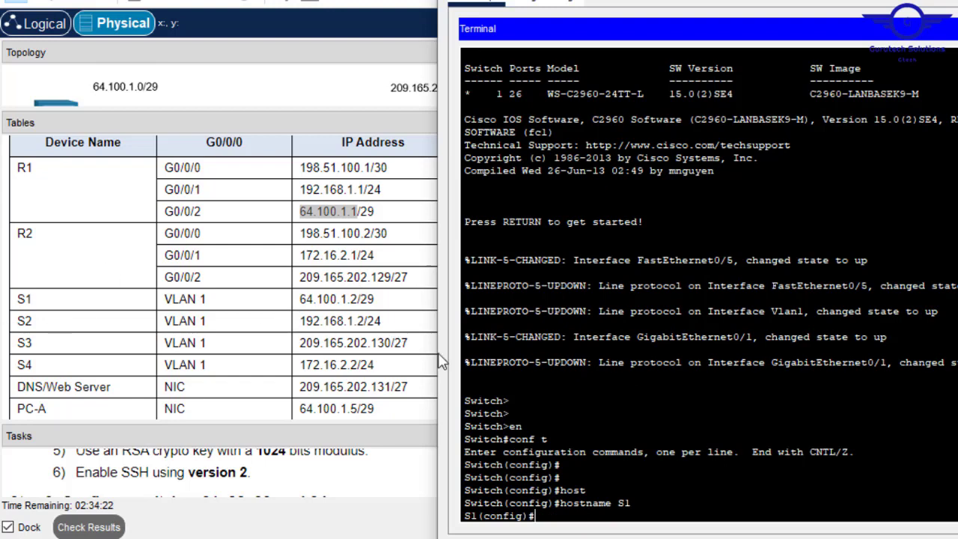
- Enter interface VLAN 1 and copy S1's address 64.100.1.2 from the Addressing Table
text(int vla)
key(Tab)
text(1)
key(Return)
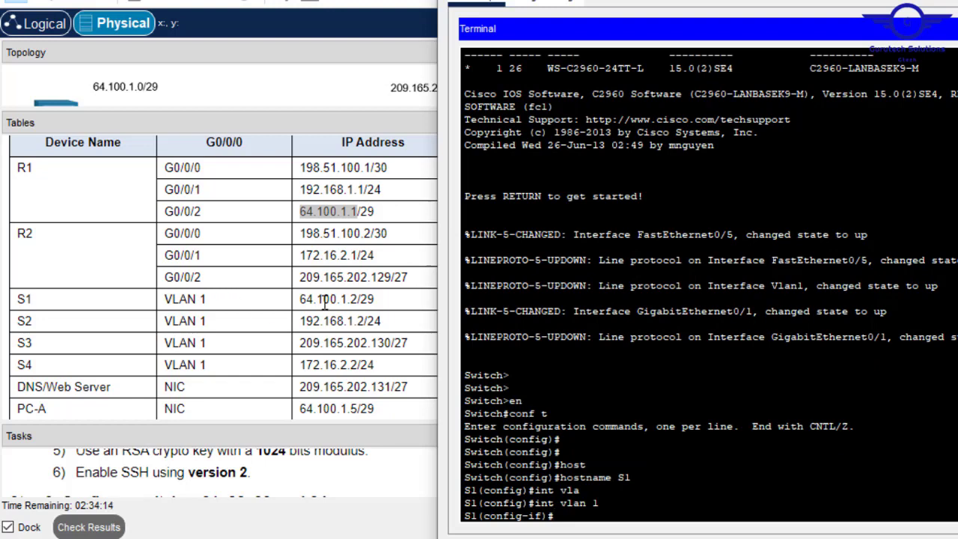
drag(359, 298, 303, 301)
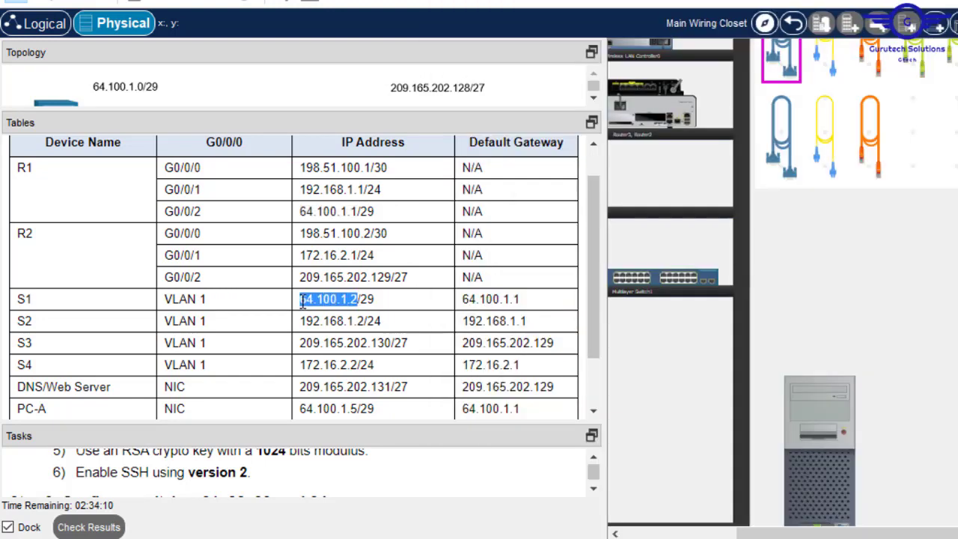
mouse_move(443, 537)
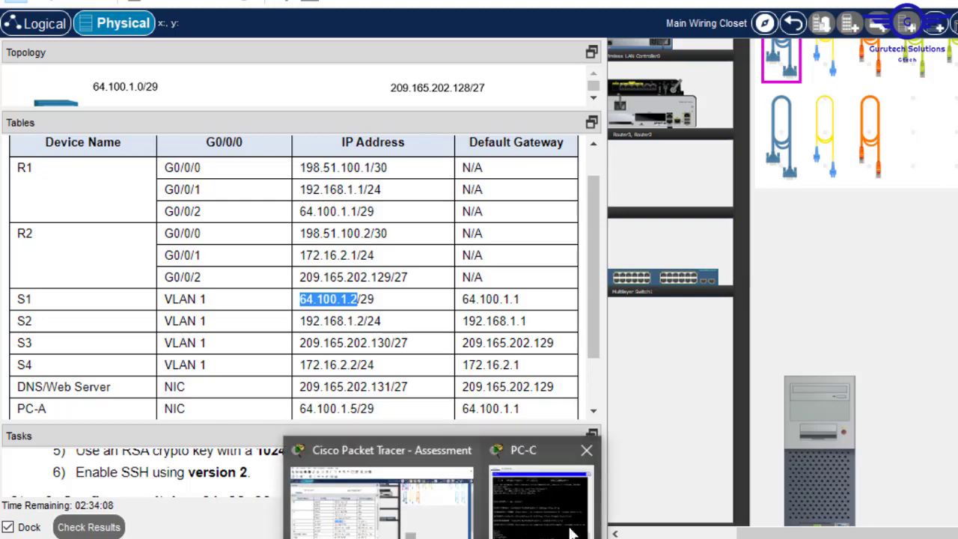
click(573, 530)
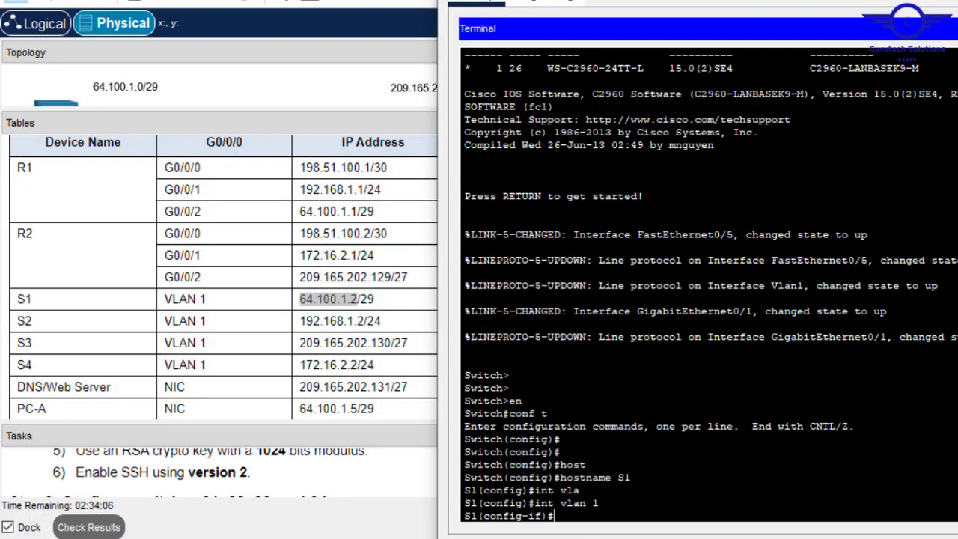
- Give VLAN 1 the address 64.100.1.2 255.255.255.248 and bring it up with no shut
text(add)
right_click(648, 487)
click(674, 521)
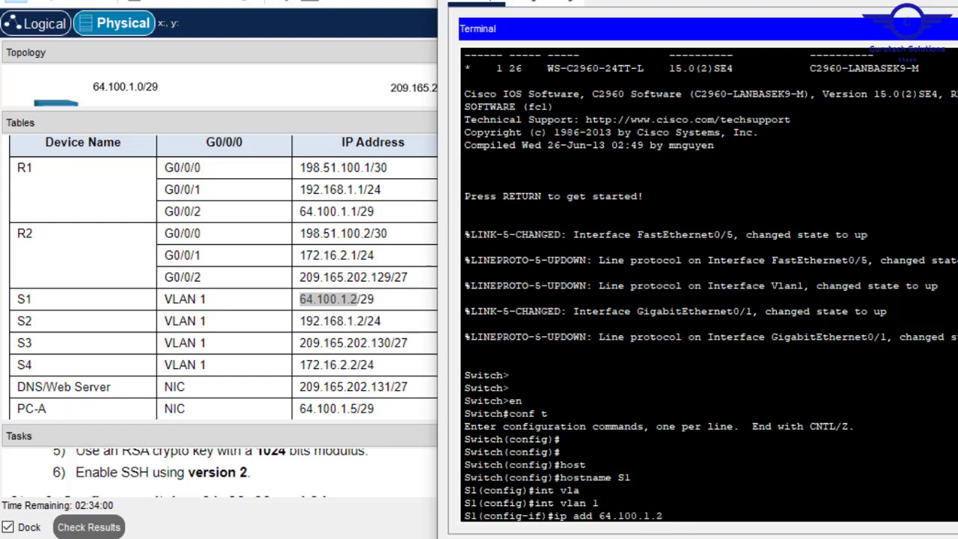
text(255.255.255.2)
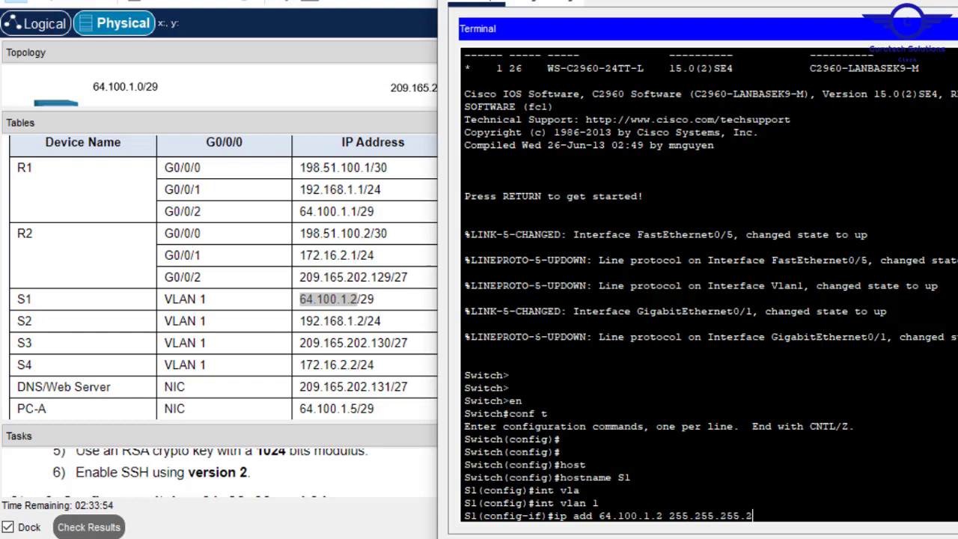
text(48)
key(Return)
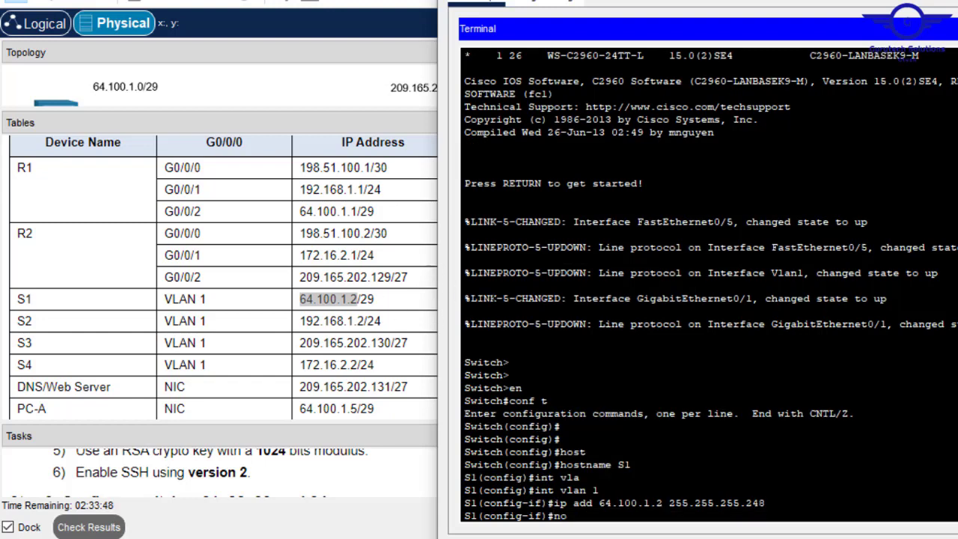
text(no shut)
key(Return)
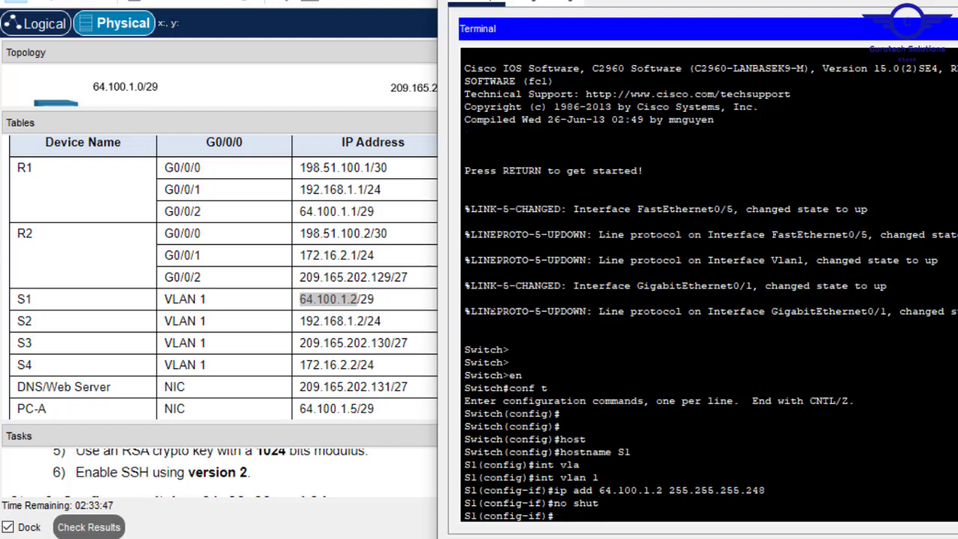
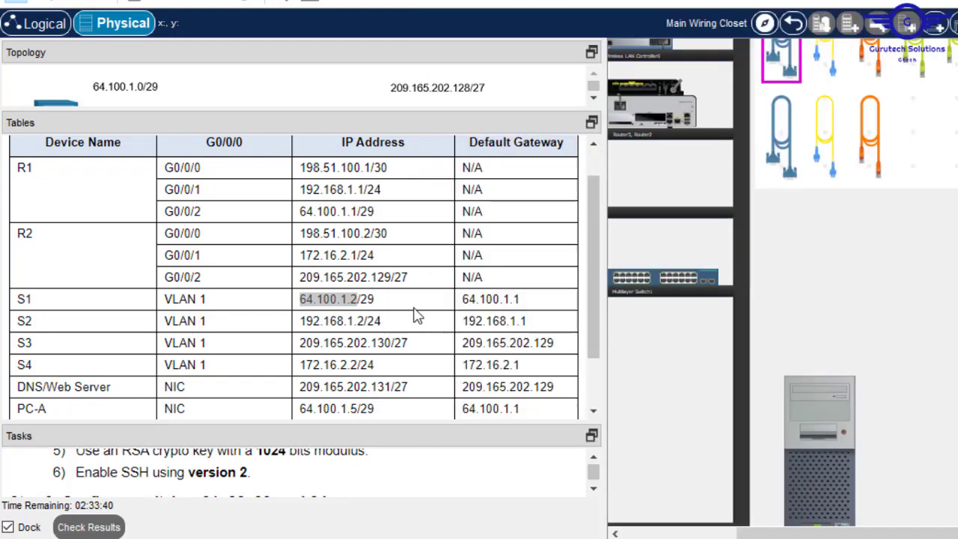
- Copy S1's default gateway 64.100.1.1 from the Addressing Table
click(416, 308)
drag(524, 304, 460, 300)
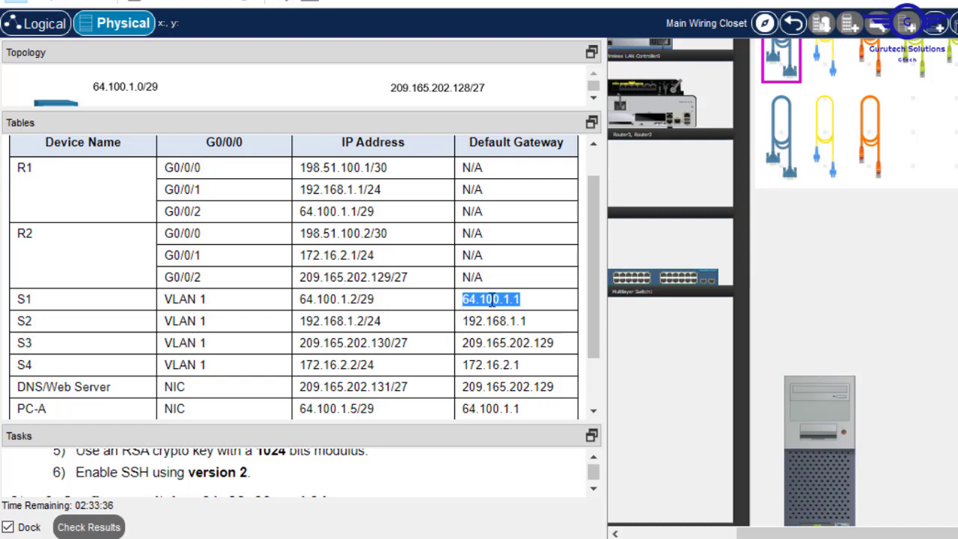
right_click(492, 300)
click(554, 318)
mouse_move(515, 531)
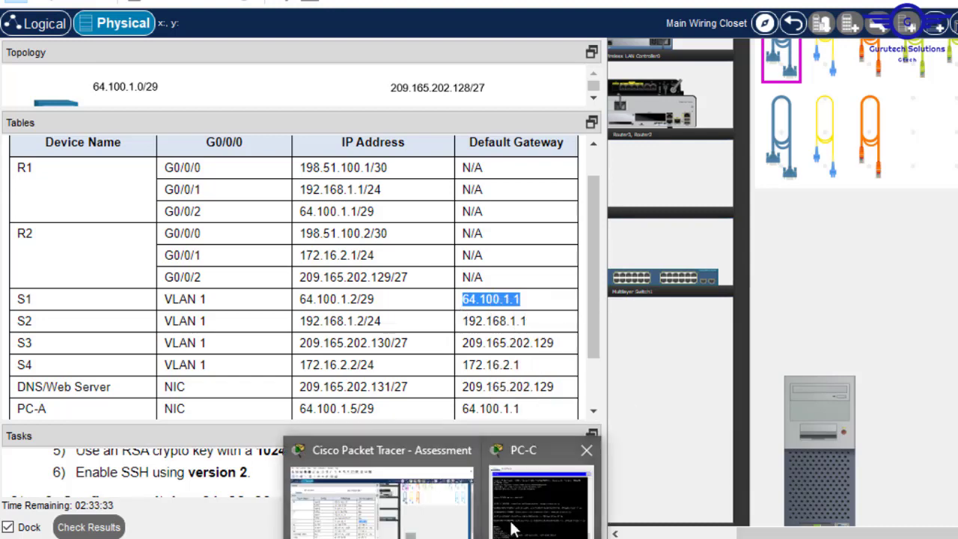
click(553, 490)
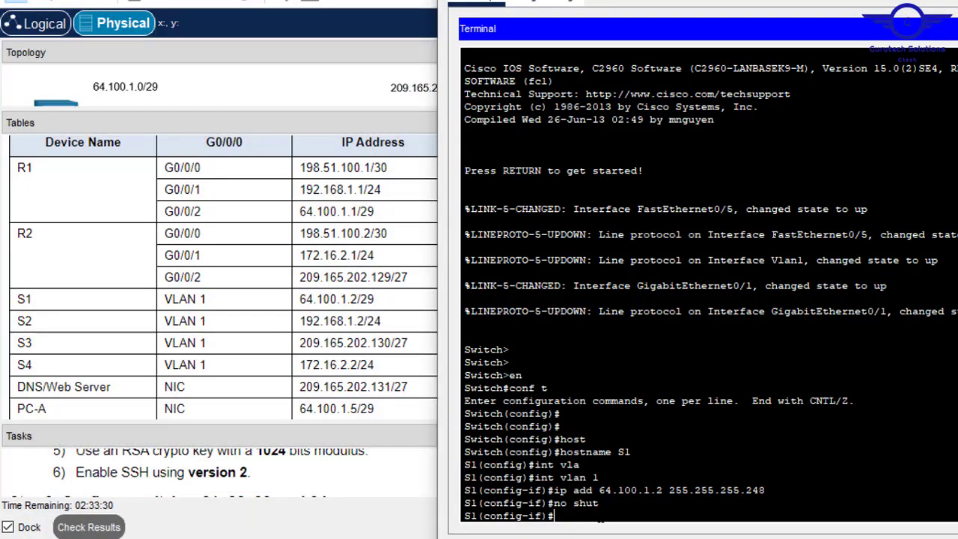
- Set S1's ip default-gateway to 64.100.1.1 and save the configuration
text(exit)
key(Return)
key(Return)
key(Return)
text(ip d)
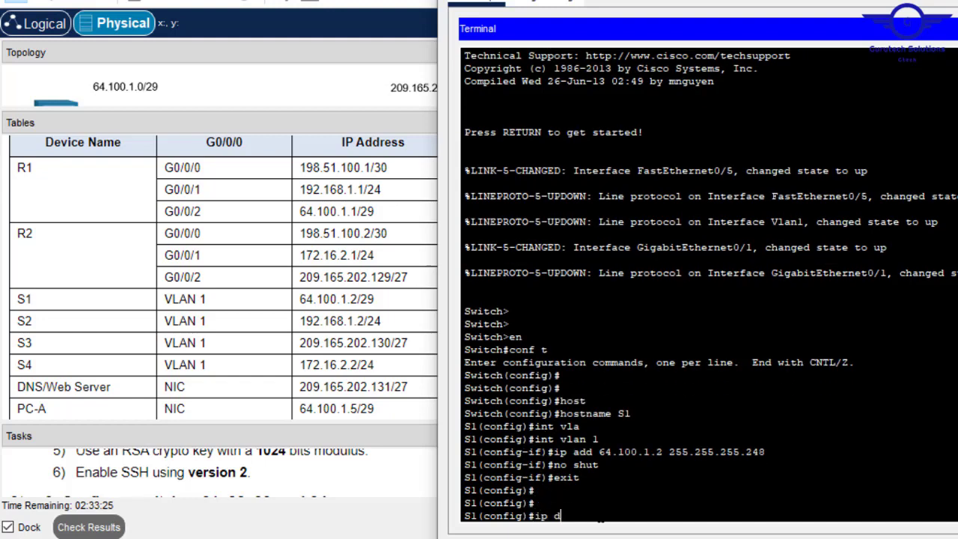
text(ef)
key(Tab)
right_click(706, 487)
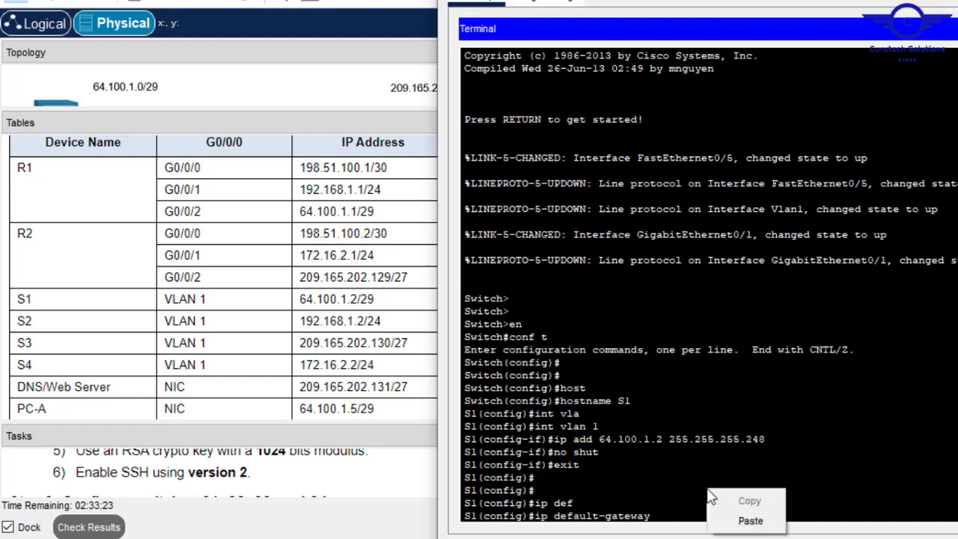
click(749, 521)
key(Return)
key(Return)
key(Return)
key(Return)
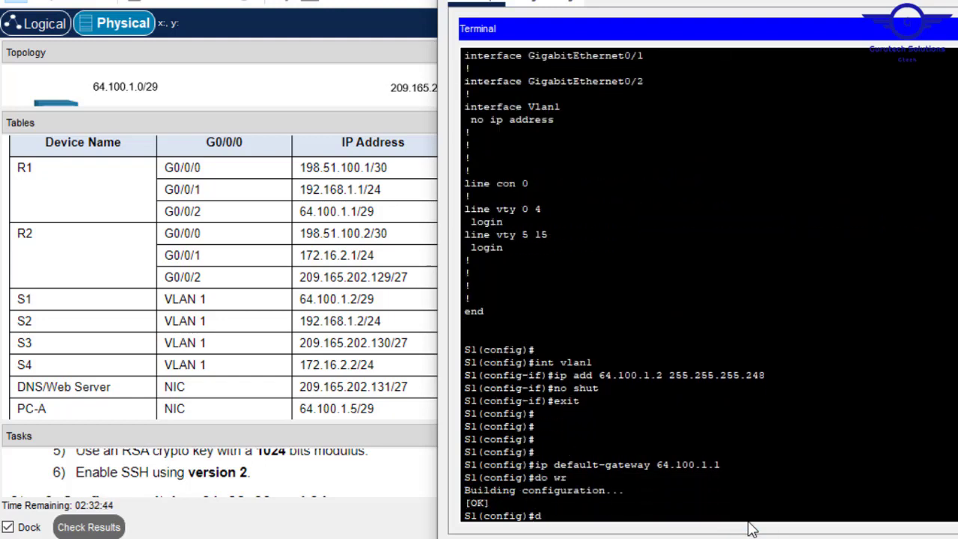
- Review S1's startup configuration with do sh start, then close the terminal
text(o sh start)
key(Return)
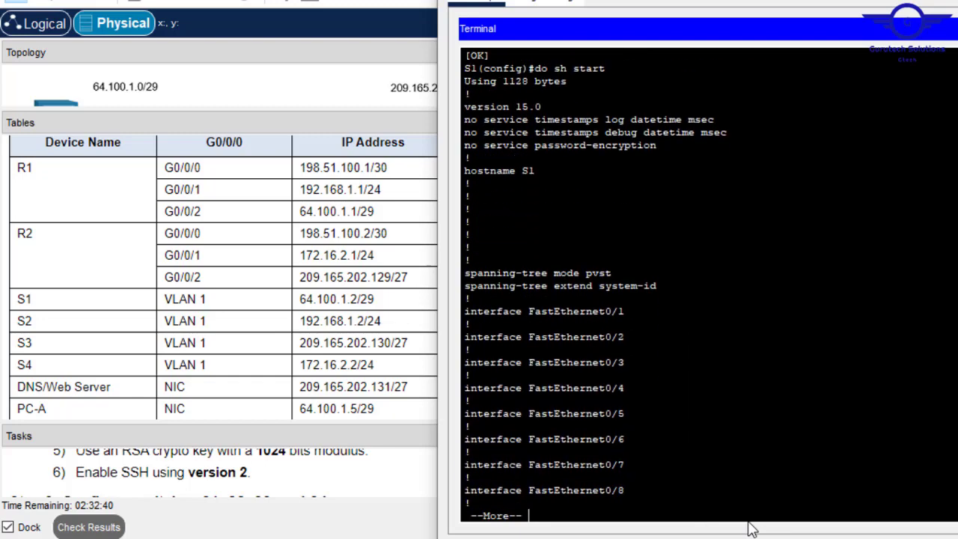
key(space)
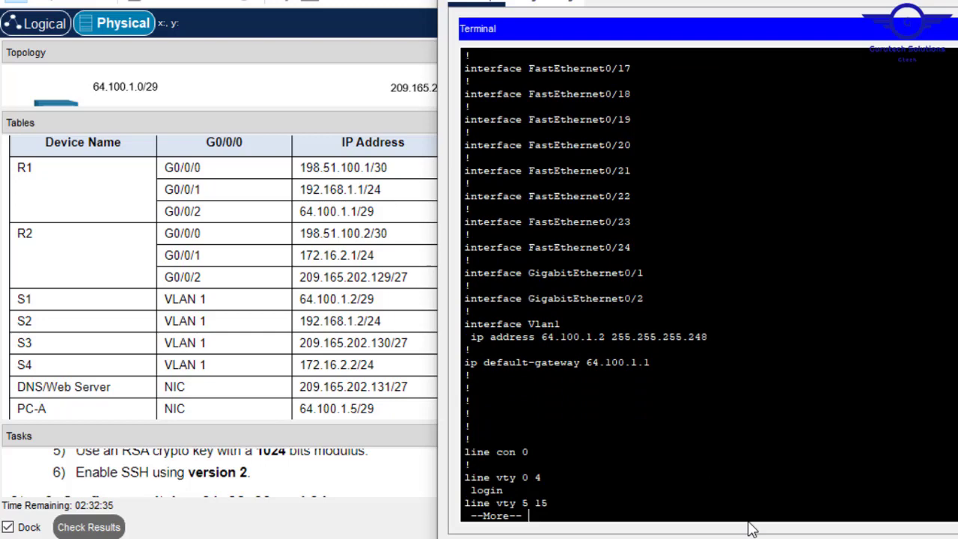
key(Return)
key(Return)
key(Return)
key(Return)
key(Return)
key(Return)
key(Return)
key(Return)
key(Return)
key(Return)
key(Return)
key(Return)
key(Return)
key(Return)
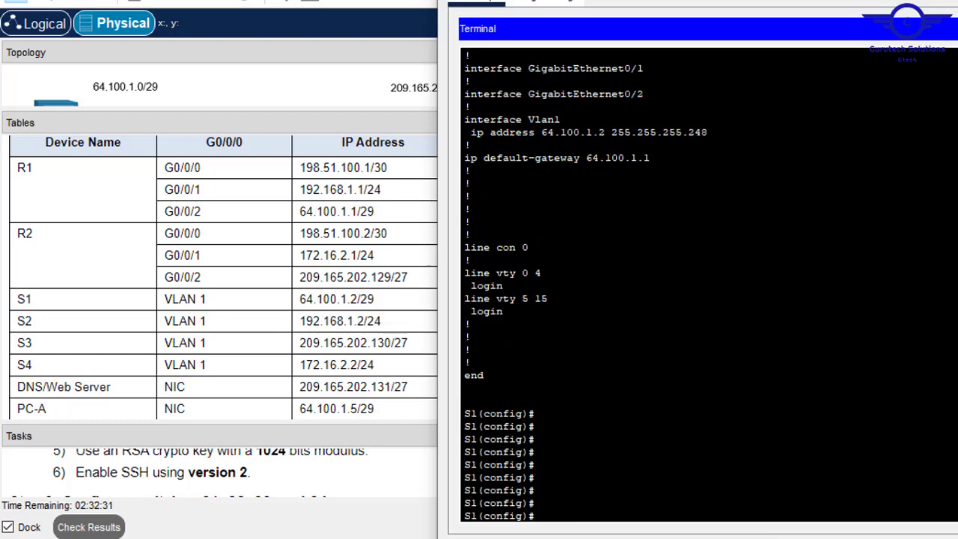
click(956, 1)
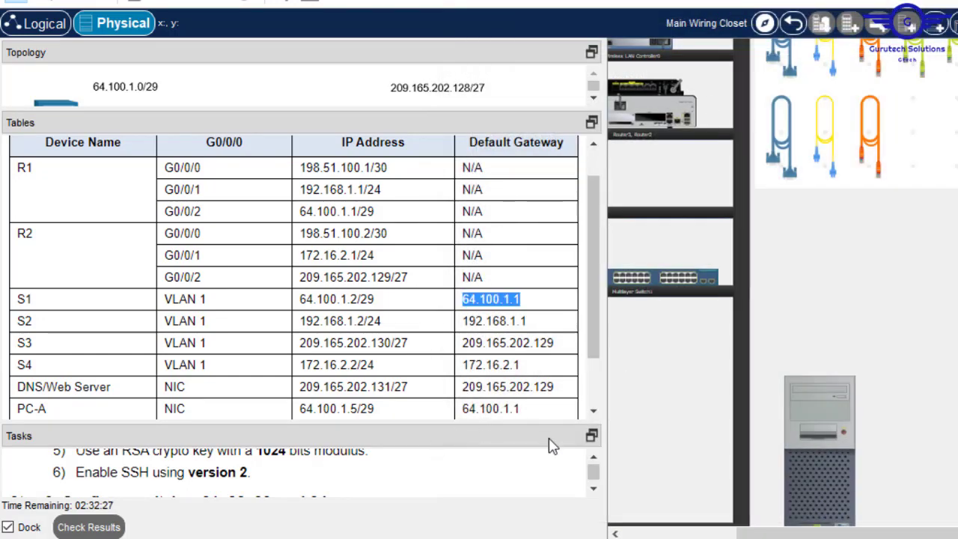
- Dock the Tables panel as a tab beside the Step 3 tasks, show the Addressing Table, and pan to the rack
click(596, 488)
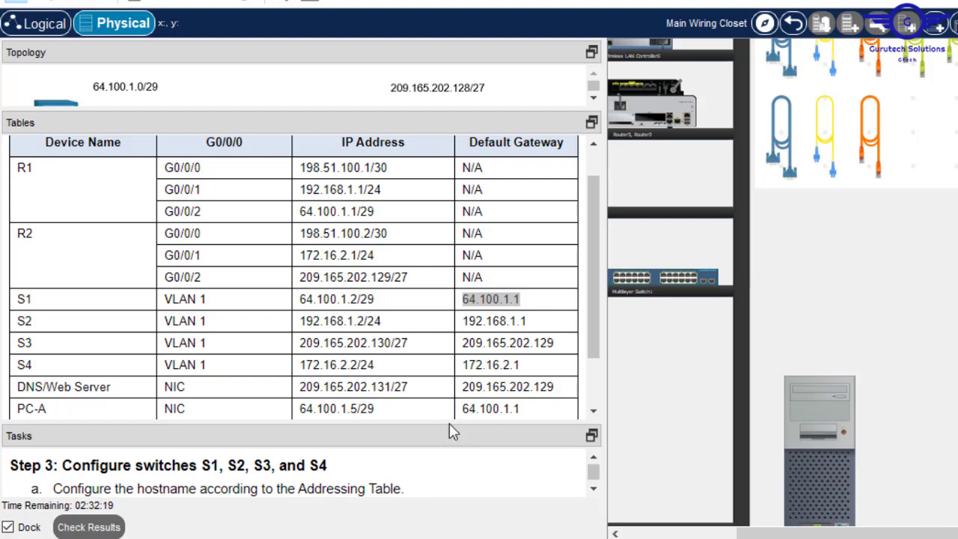
drag(449, 419, 467, 348)
drag(594, 350, 598, 337)
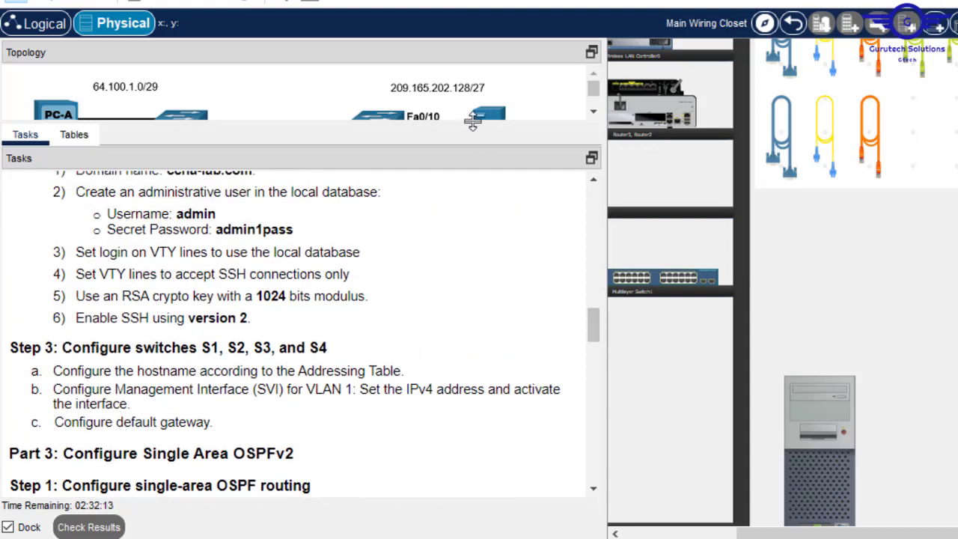
drag(472, 124, 56, 196)
click(73, 185)
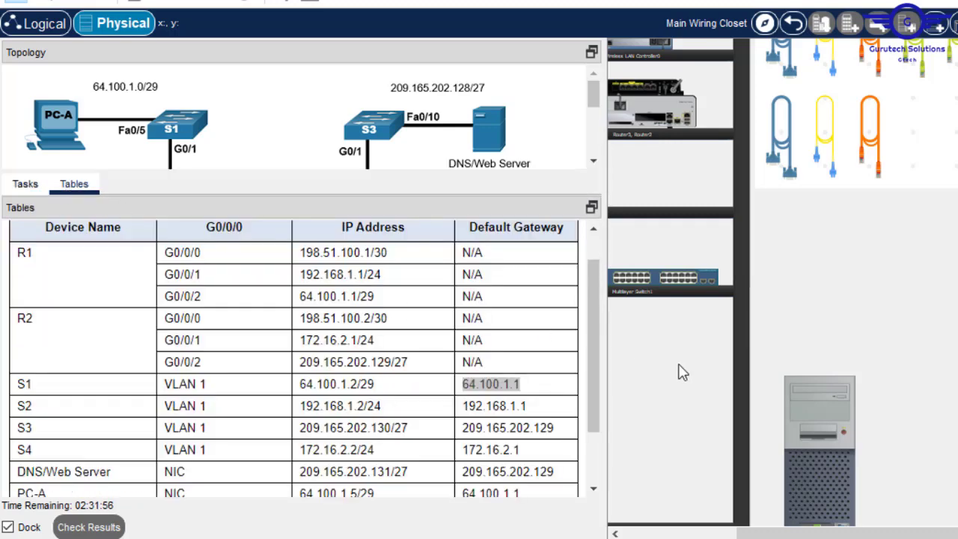
drag(599, 356, 583, 296)
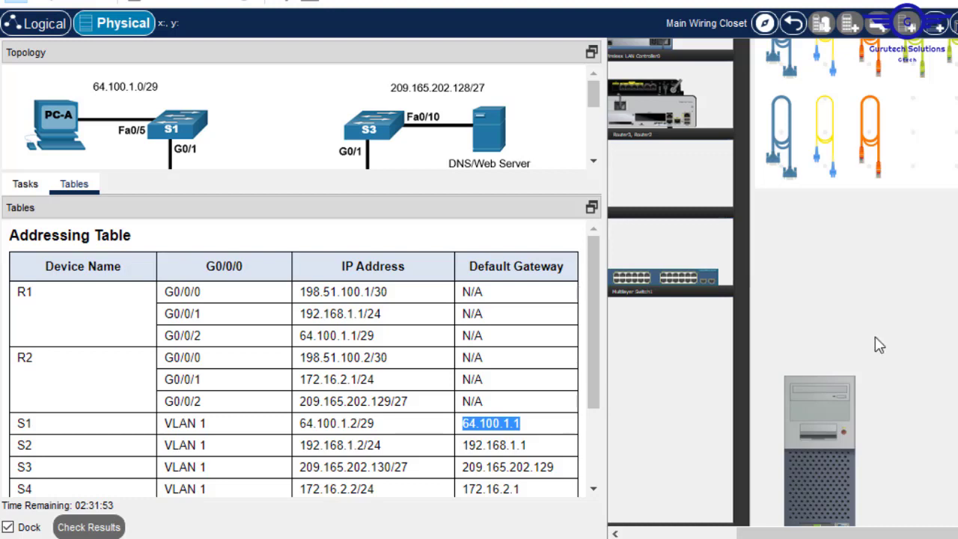
drag(772, 534, 957, 534)
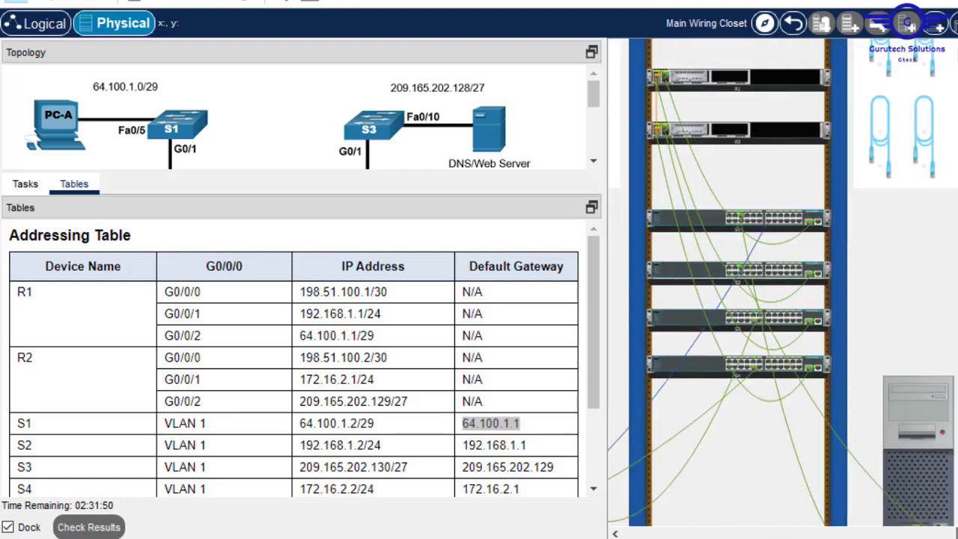
- Inspect the rears of S1 and S2 and move the console cable to S2's console port
right_click(802, 221)
click(864, 246)
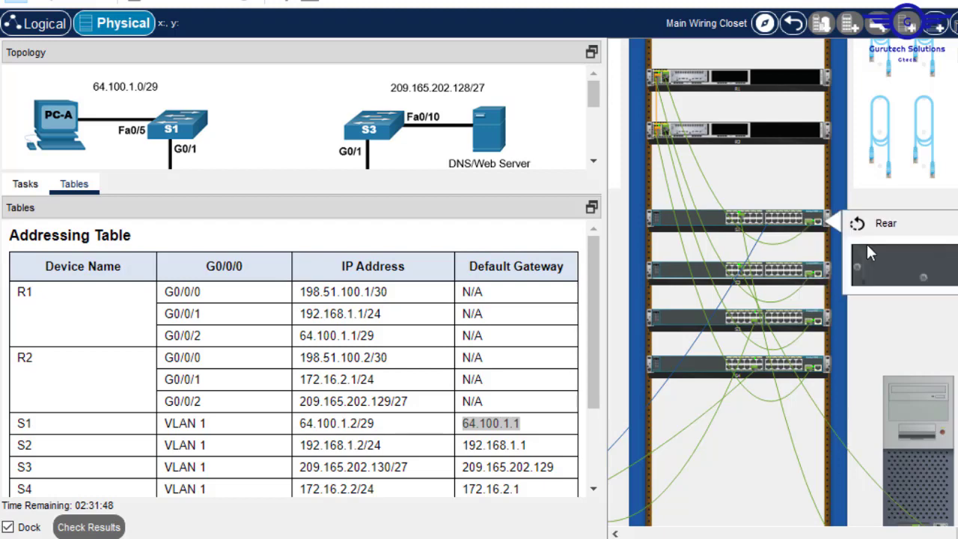
right_click(796, 274)
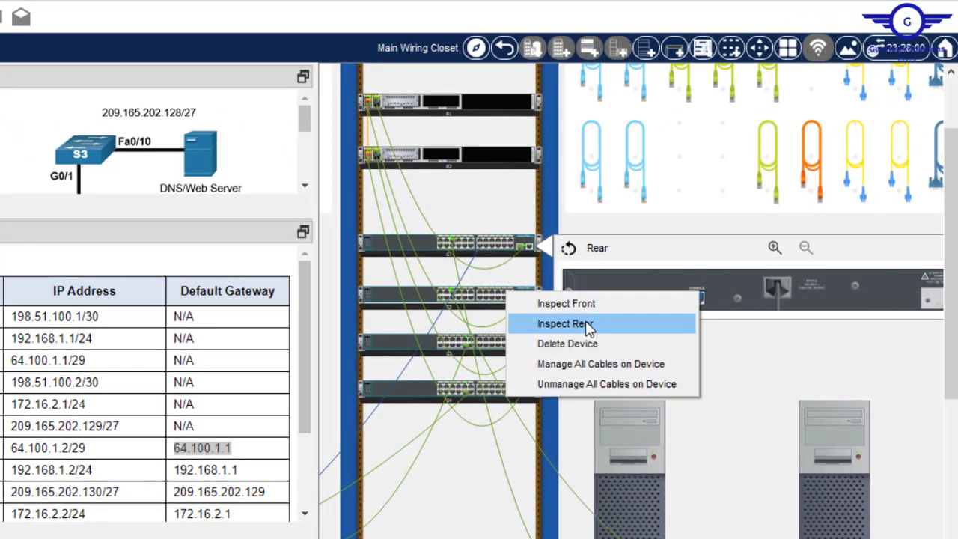
click(872, 298)
click(668, 275)
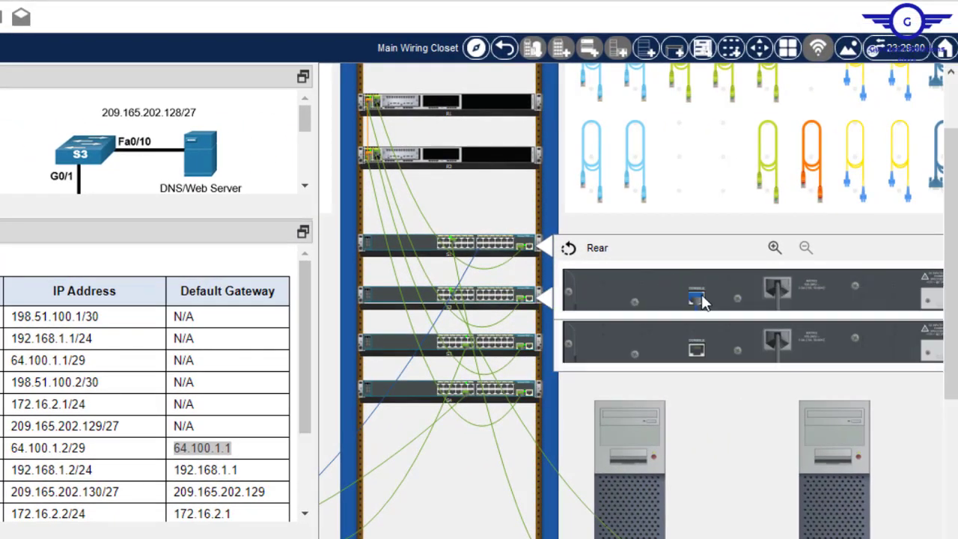
drag(698, 296, 696, 350)
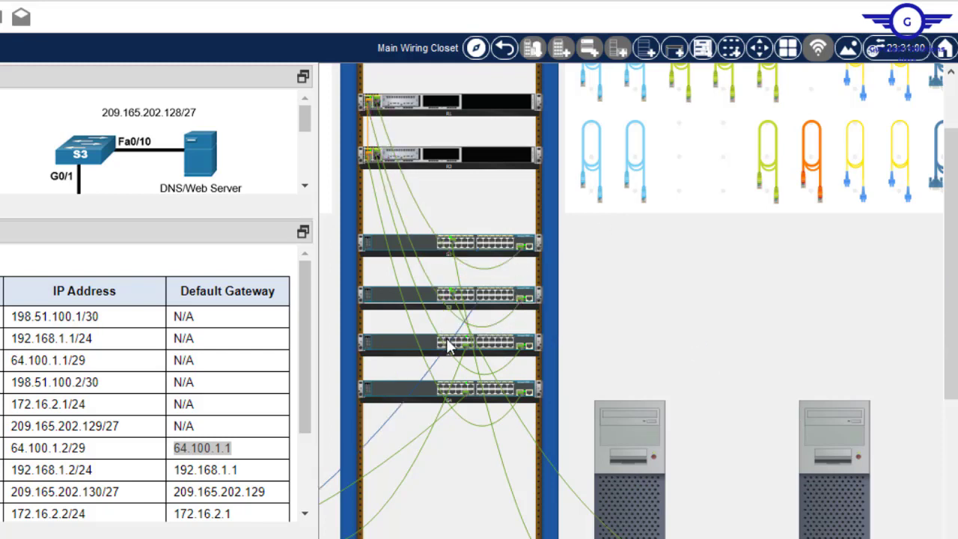
- Open PC-C's desktop
mouse_move(450, 350)
drag(699, 538, 481, 538)
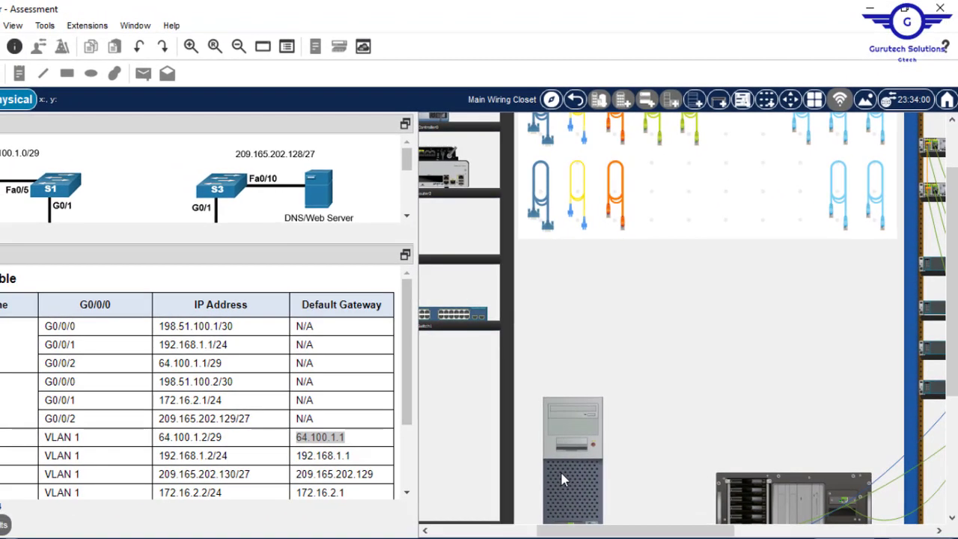
click(533, 484)
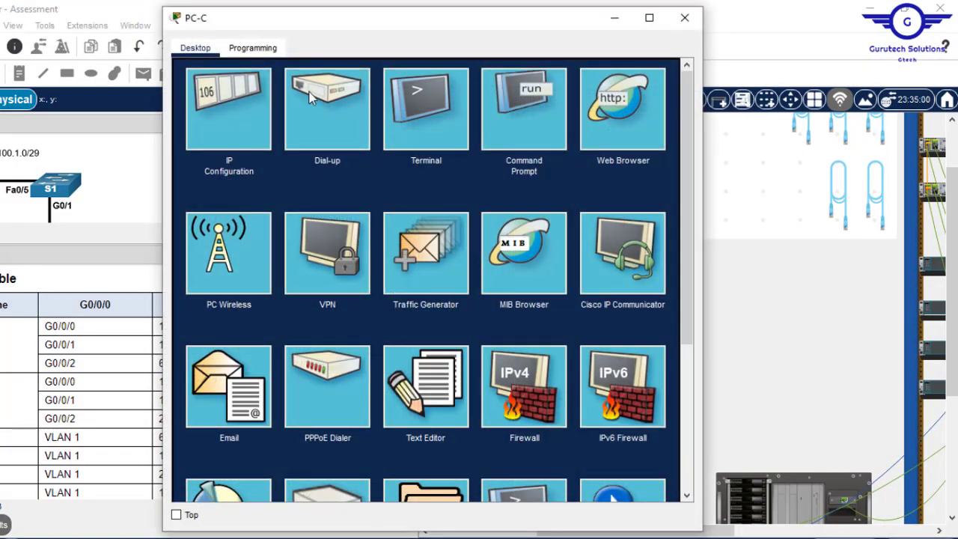
- Connect to the switch from PC-C's Terminal and rename it S2
click(417, 119)
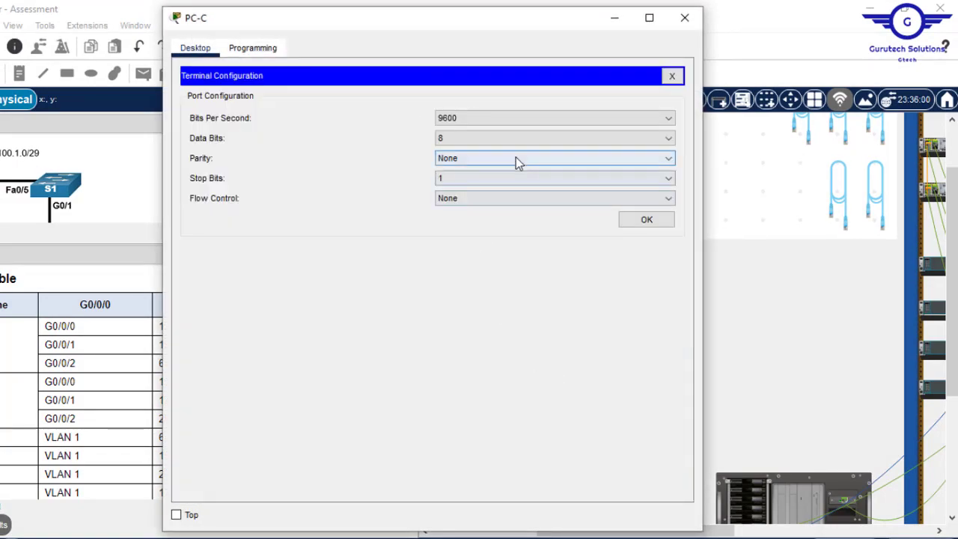
click(646, 220)
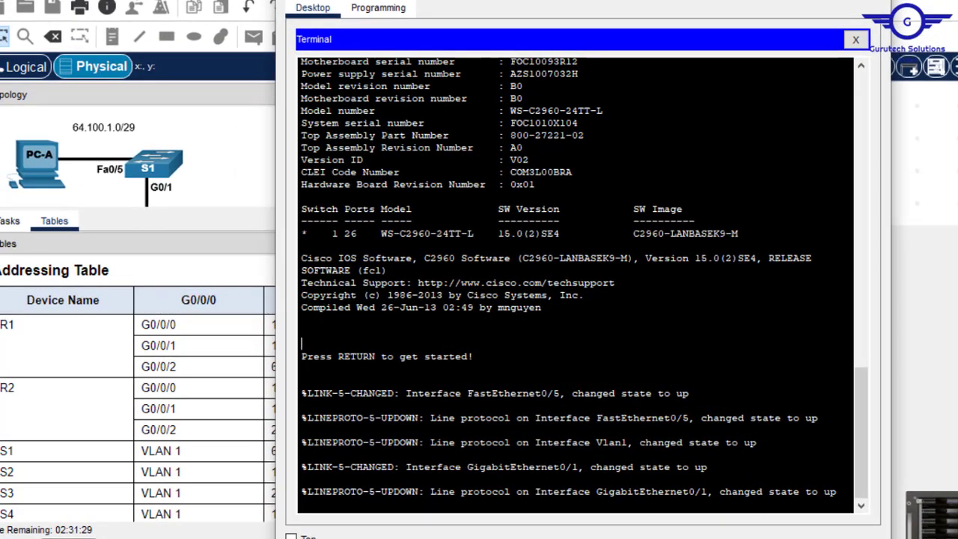
key(Return)
key(Return)
key(Return)
text(en)
key(Return)
text(co)
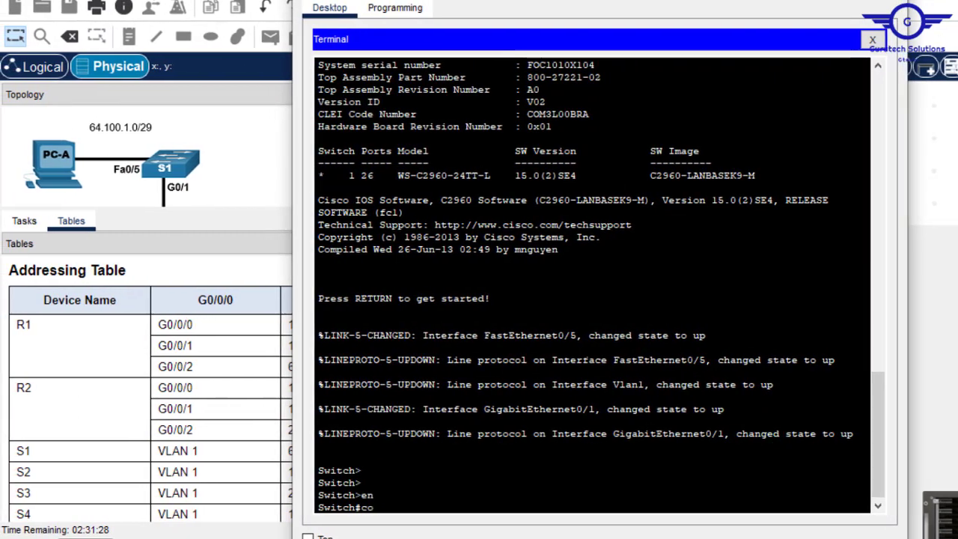
text(nf t)
key(Return)
key(Return)
key(Return)
key(Return)
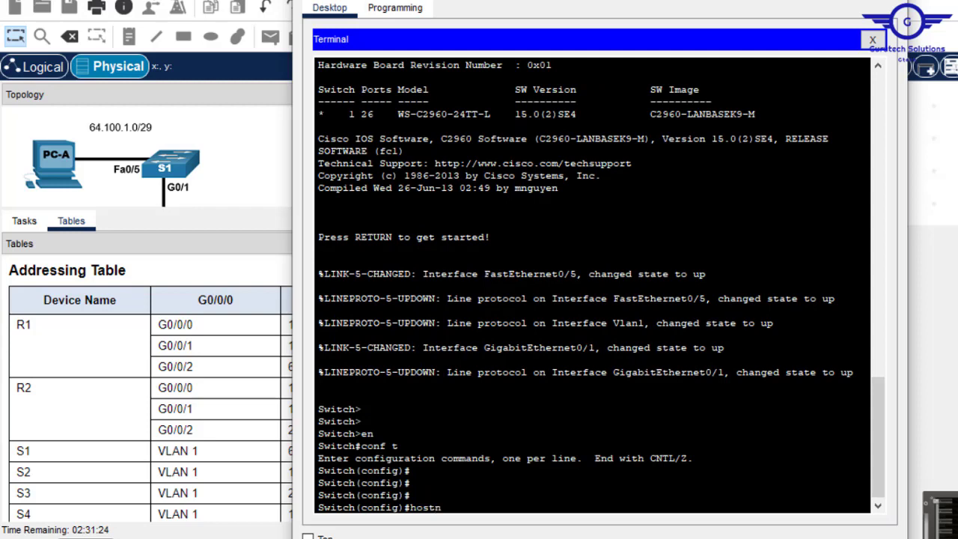
text(hostn)
key(Tab)
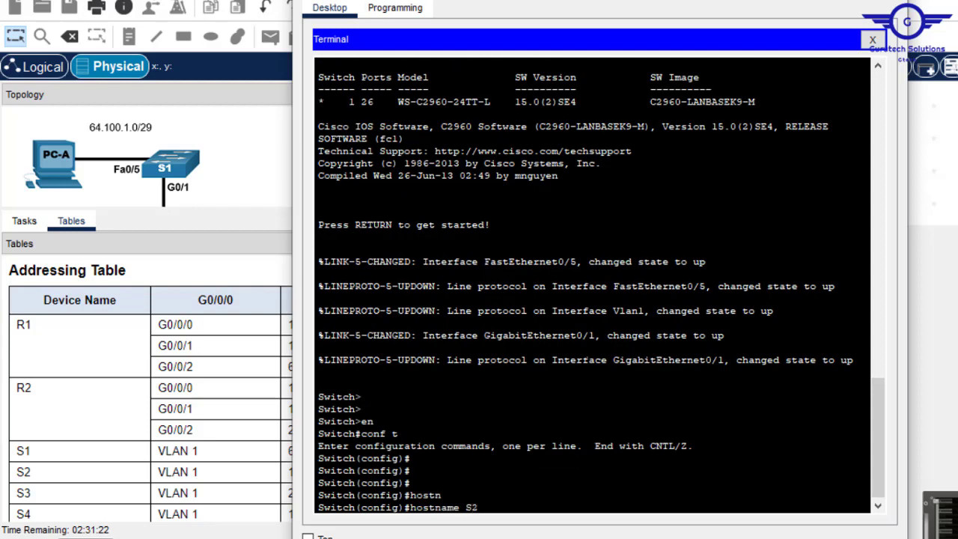
text(S2)
key(Return)
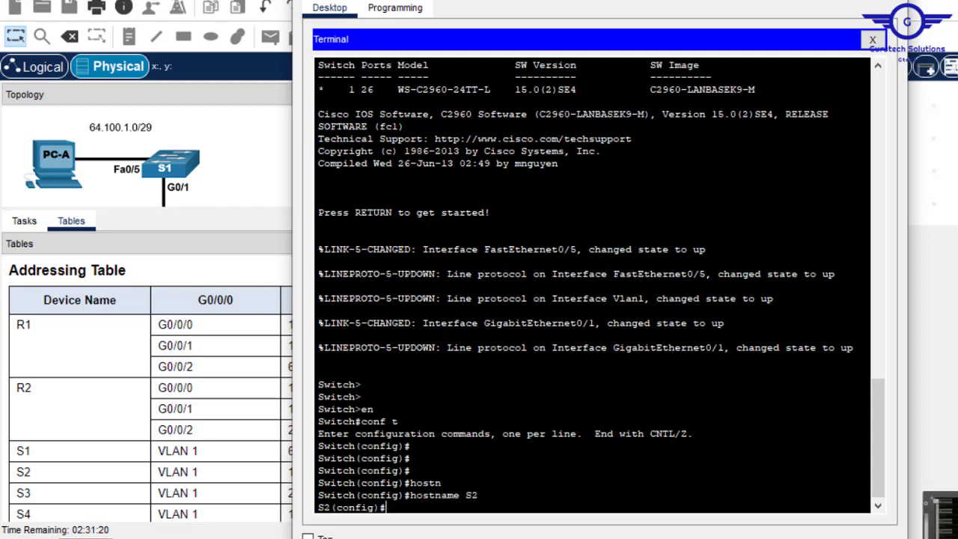
- Give S2's VLAN 1 the address 192.168.1.2 255.255.255.0
text(int vlan1)
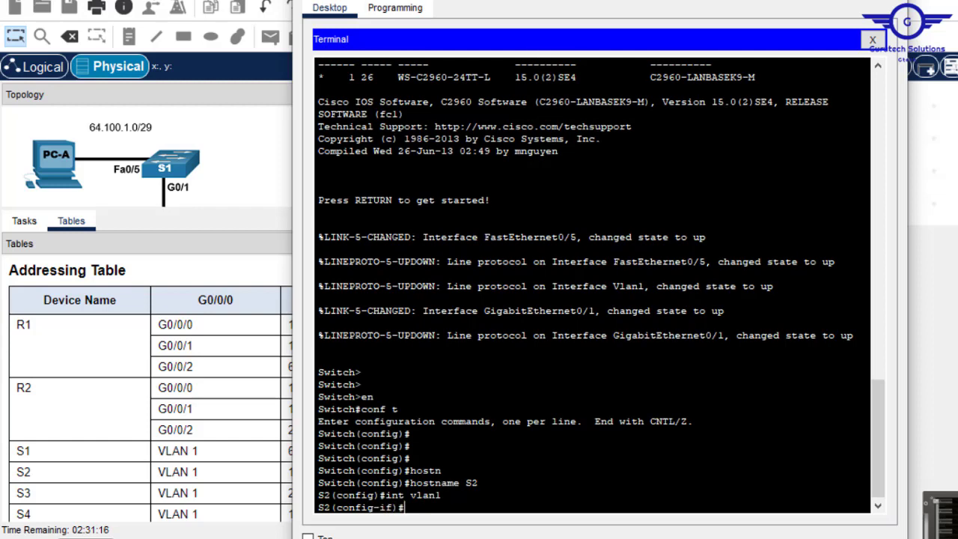
text(p add)
click(241, 481)
drag(349, 472, 289, 473)
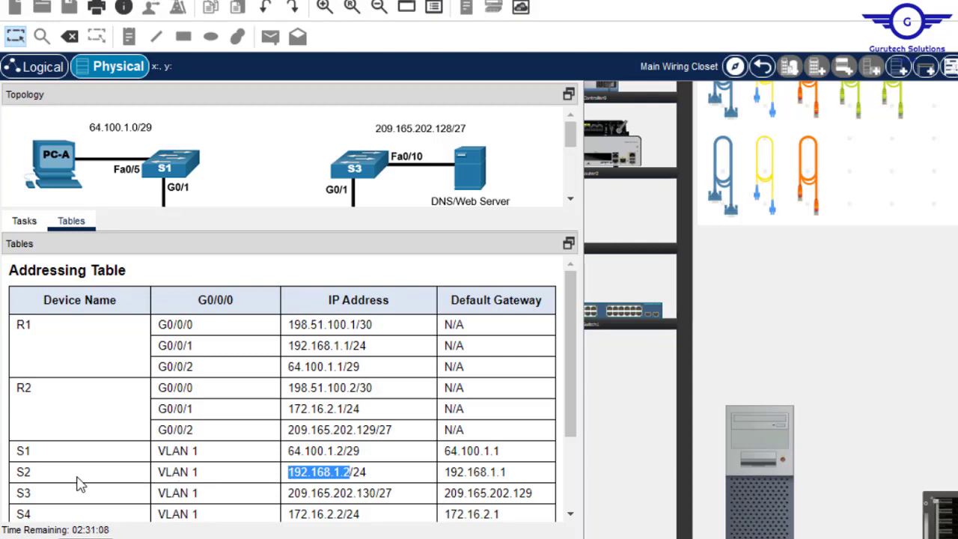
click(786, 428)
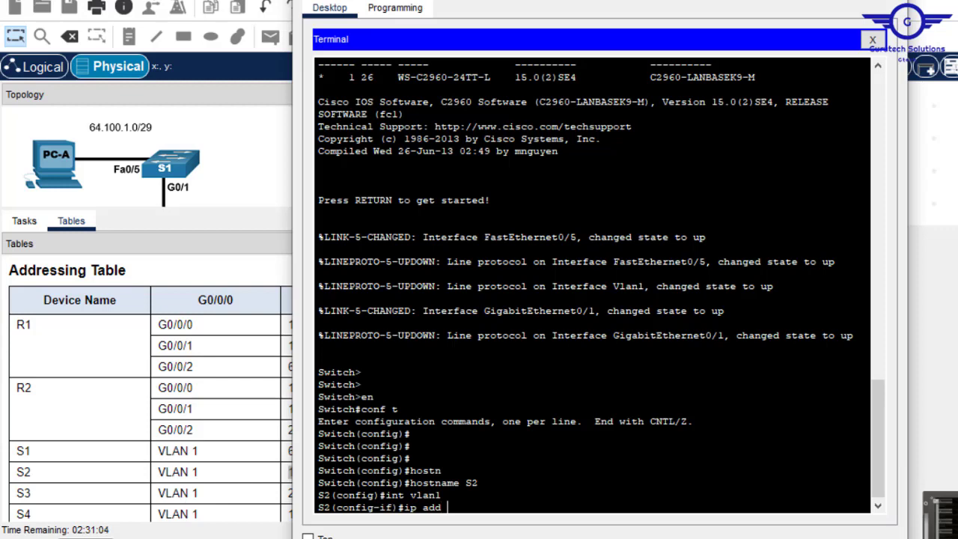
right_click(528, 496)
click(574, 526)
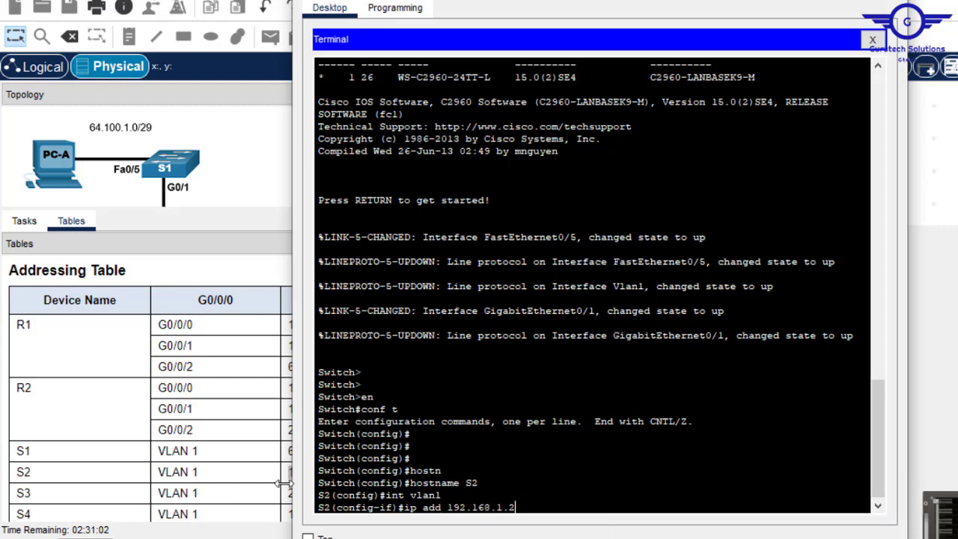
click(276, 496)
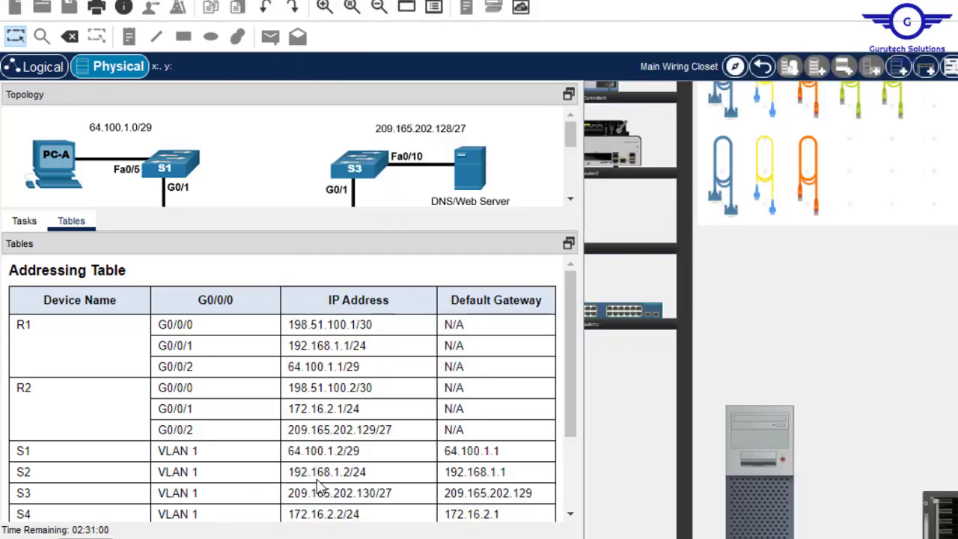
click(756, 438)
text(25)
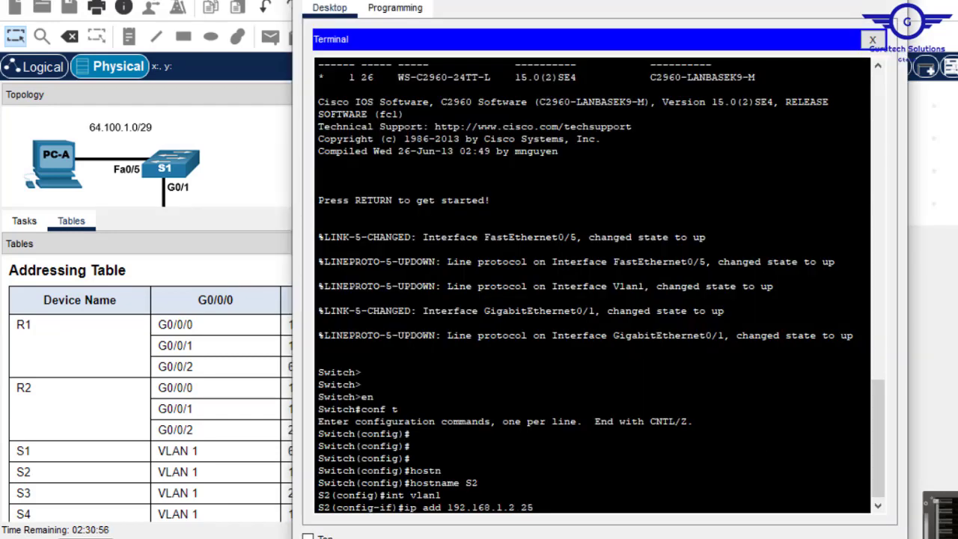
text(5.255.255.0)
key(Return)
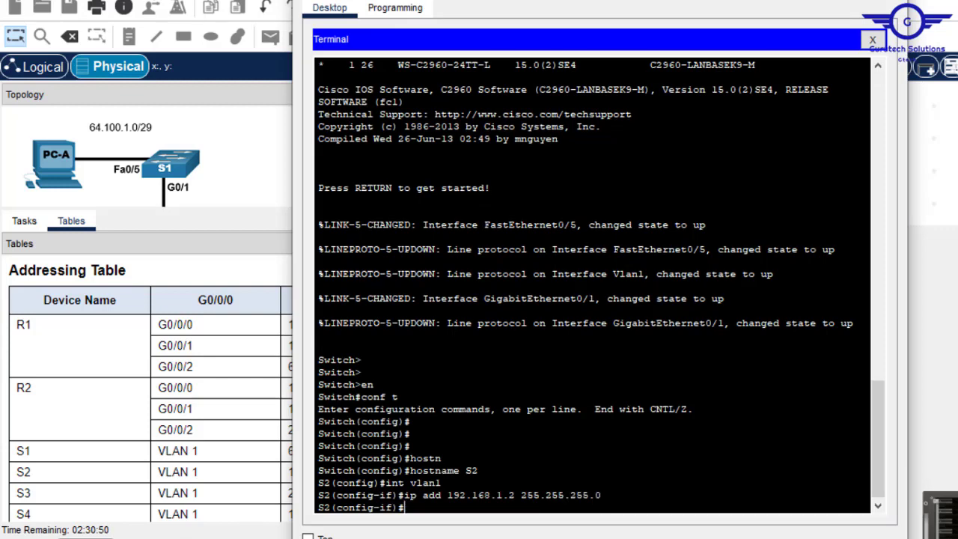
- Bring VLAN 1 up with no shutdown and exit to global configuration
text(no sh)
key(Return)
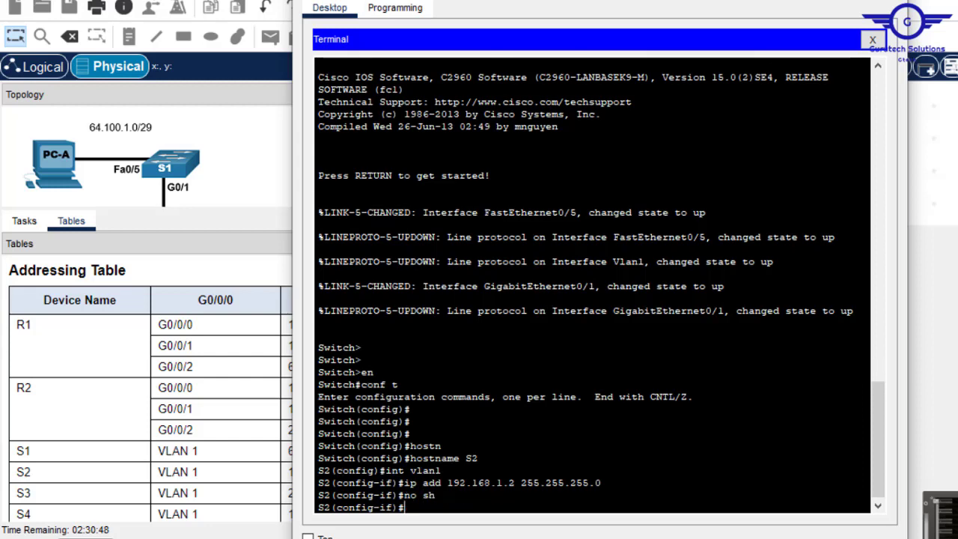
key(Return)
key(Return)
key(Return)
text(exi)
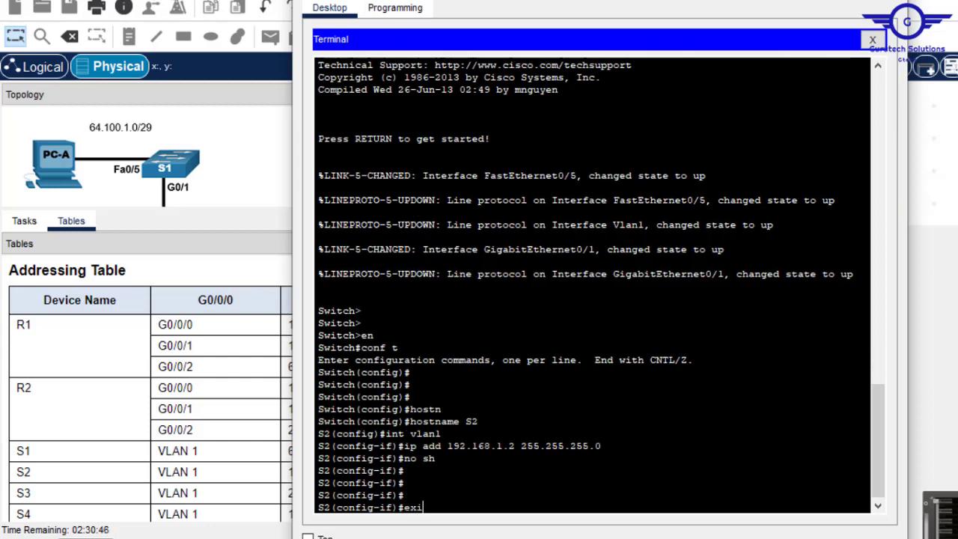
text(t)
key(Return)
key(Return)
key(Return)
key(Return)
- Set S2's ip default-gateway to 192.168.1.1
text(ip)
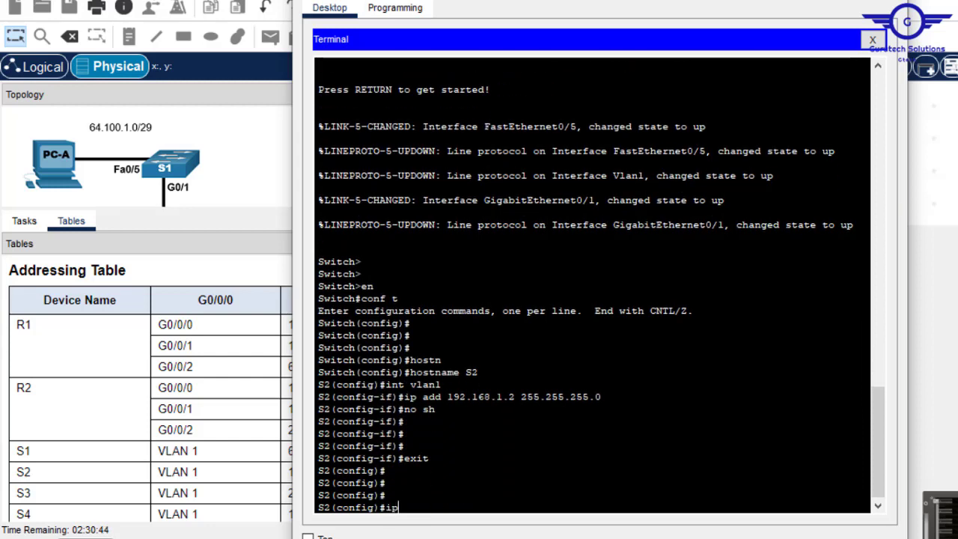
text( defa)
key(Tab)
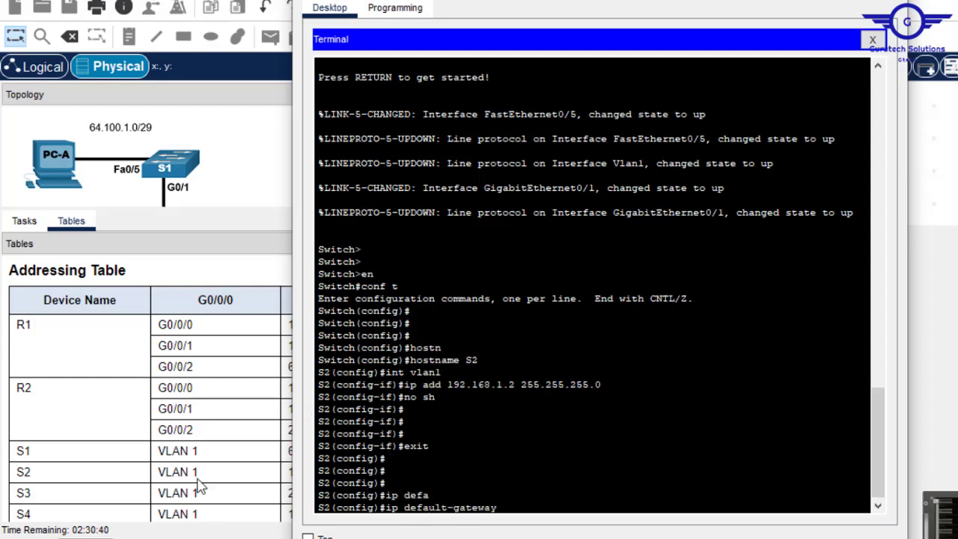
click(268, 480)
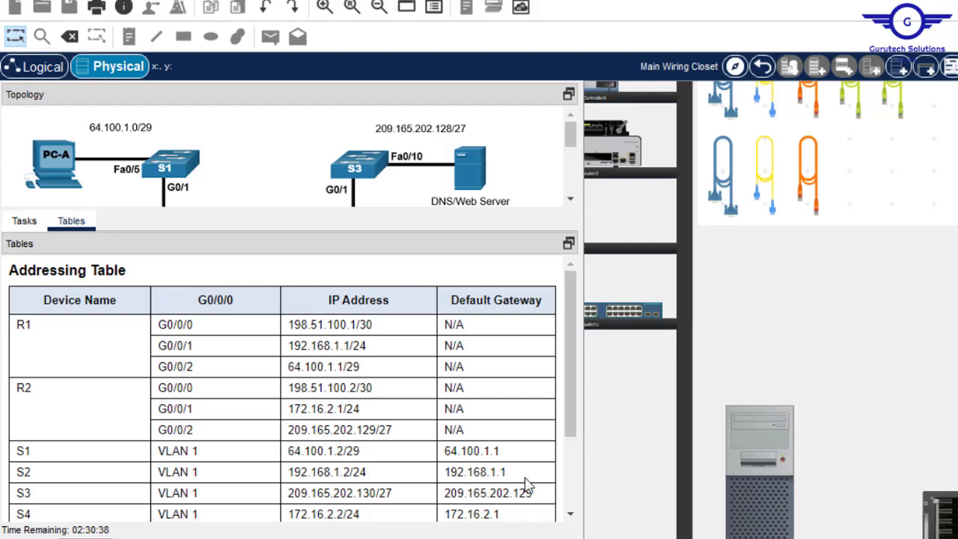
drag(519, 481, 440, 486)
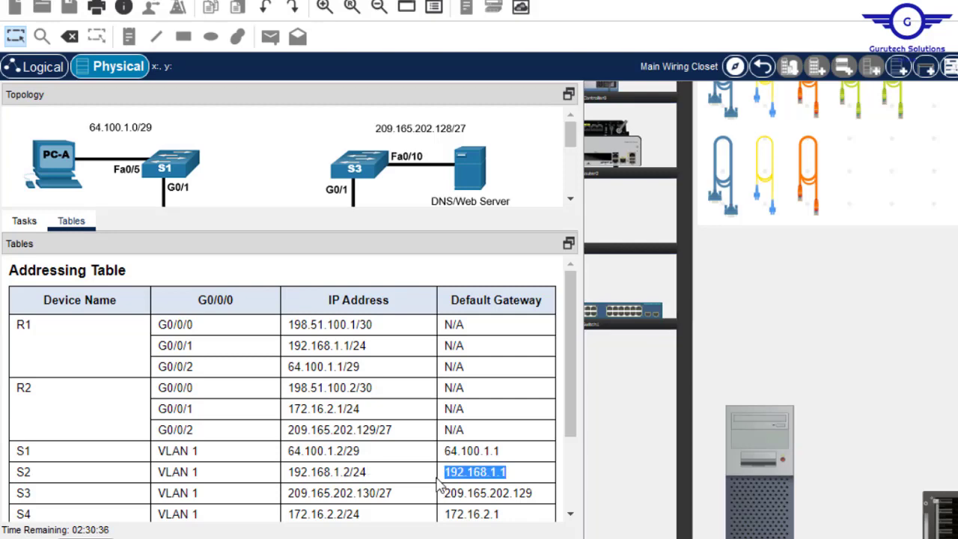
click(746, 457)
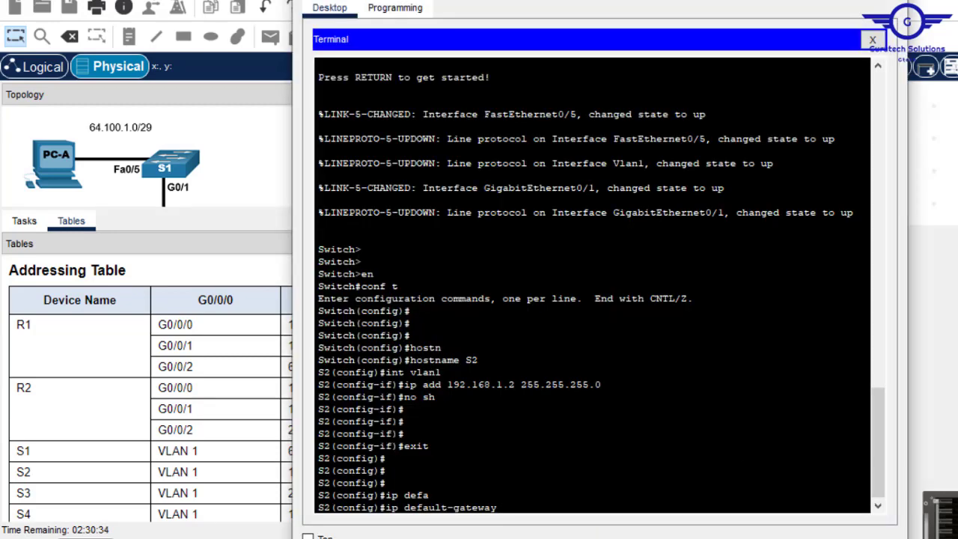
right_click(700, 444)
click(738, 473)
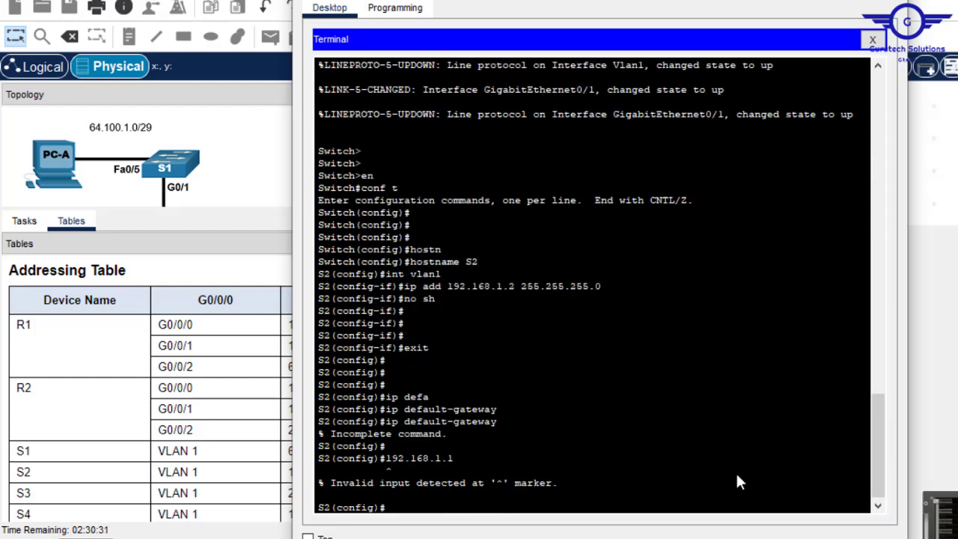
text(ip)
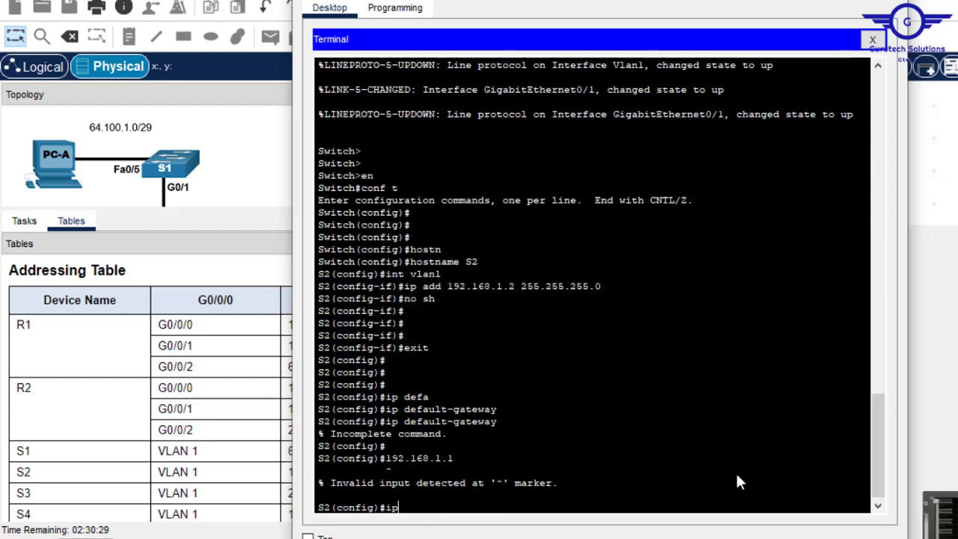
text( defa)
key(Tab)
key(Return)
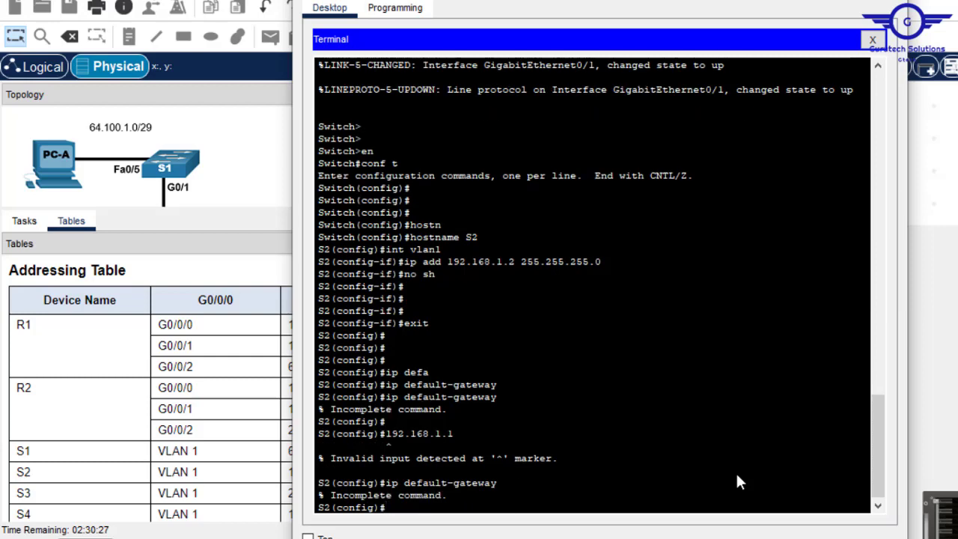
key(Up)
text(192)
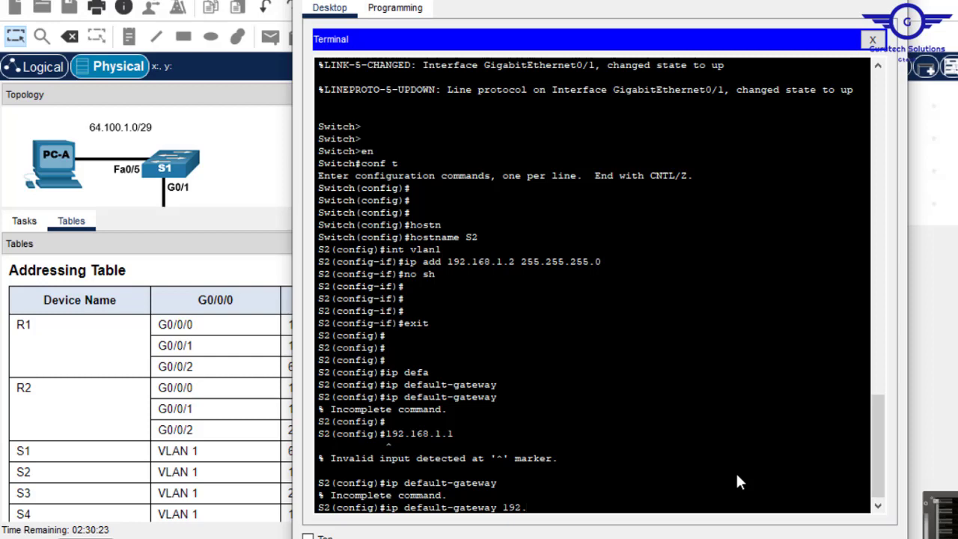
text(.168.1.1)
key(Return)
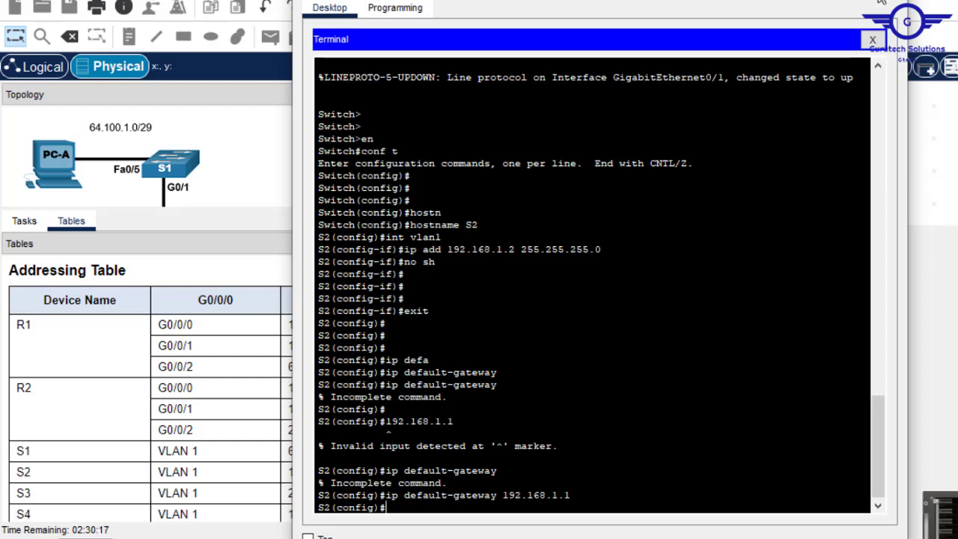
- Verify S2's running configuration with do sh run
text(do s)
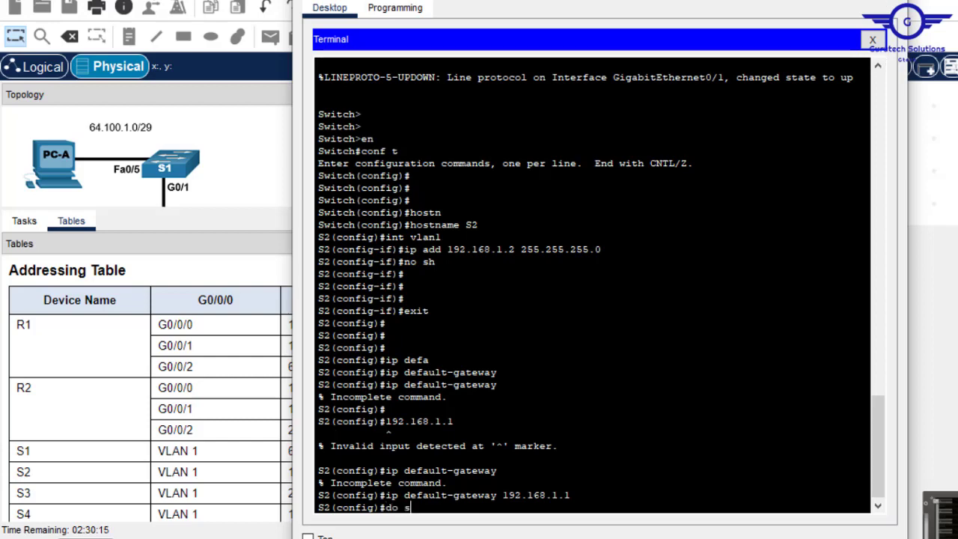
text(h run)
key(Return)
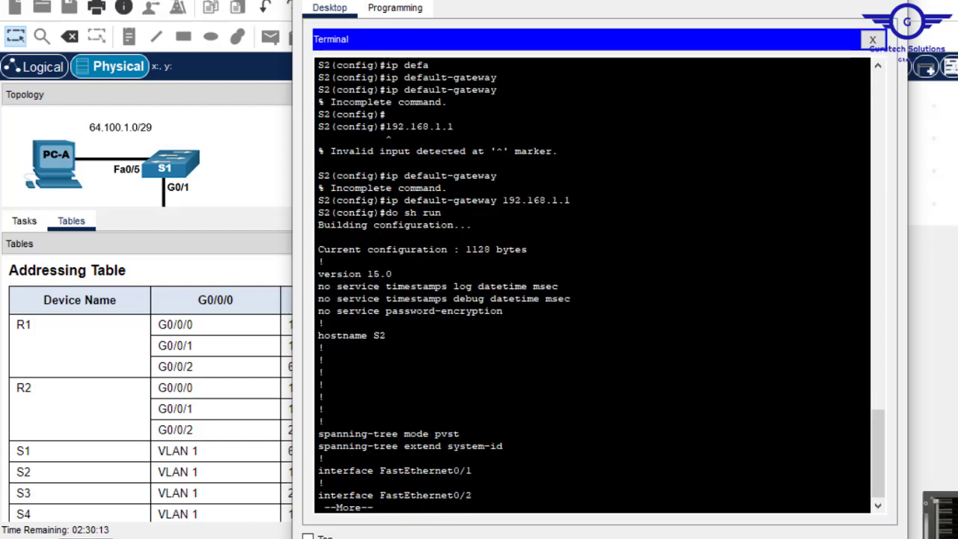
key(Return)
key(Return)
key(Return)
key(Return)
key(Return)
key(Return)
key(Return)
key(Return)
key(Return)
key(Return)
key(Return)
key(Return)
key(Return)
key(Return)
key(Return)
key(Return)
key(Return)
key(Return)
key(Return)
key(Return)
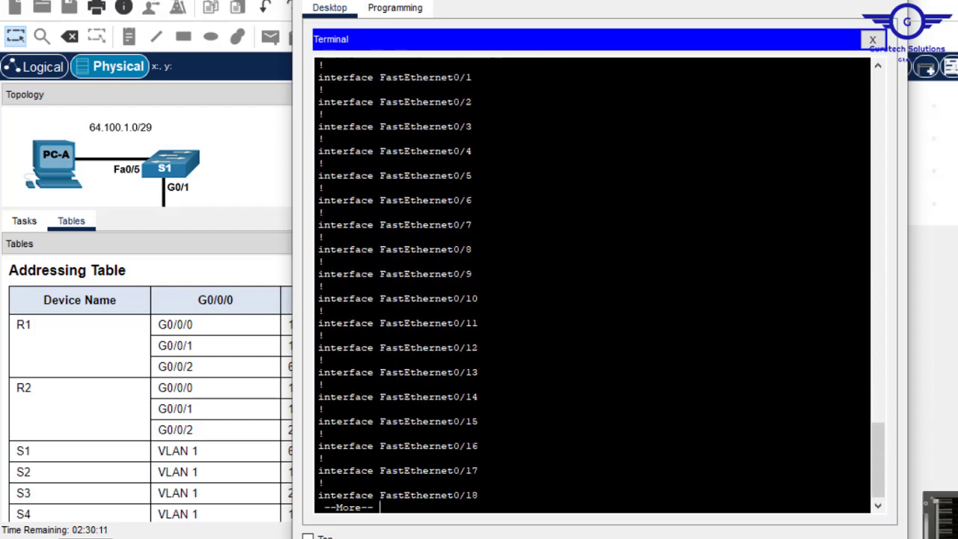
key(Return)
key(Return)
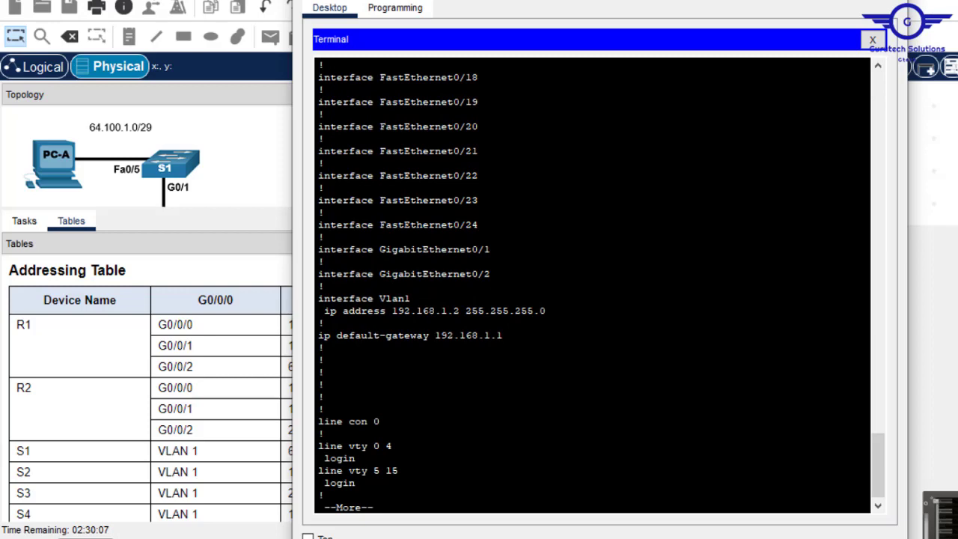
- Close S2's terminal, inspect two rack switches' rears, and route the console cable to S3's console port
click(888, 2)
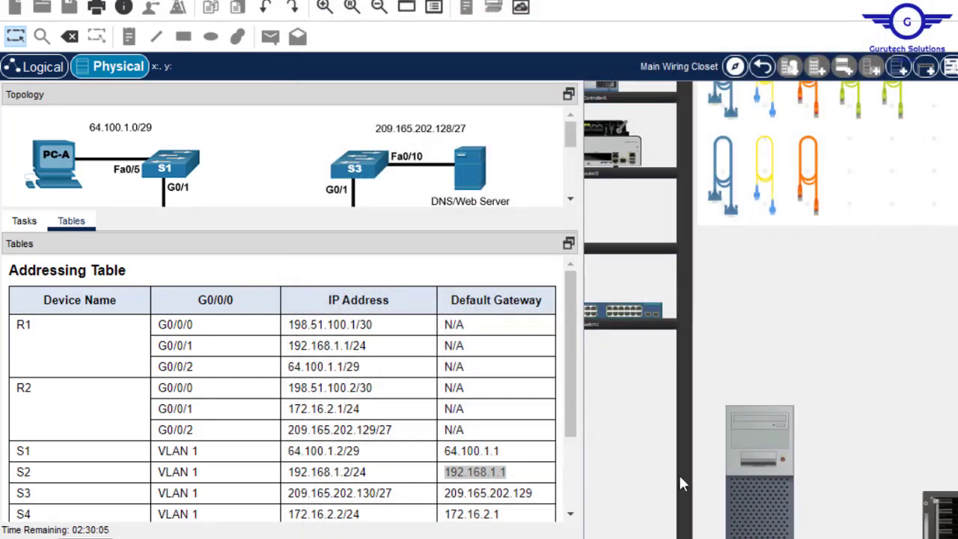
scroll(770, 310, right, 4)
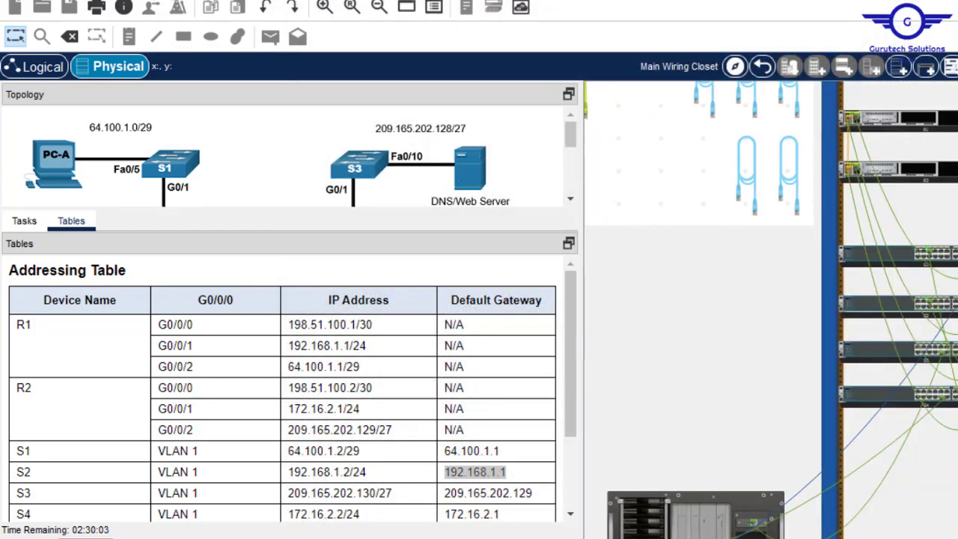
scroll(767, 309, right, 3)
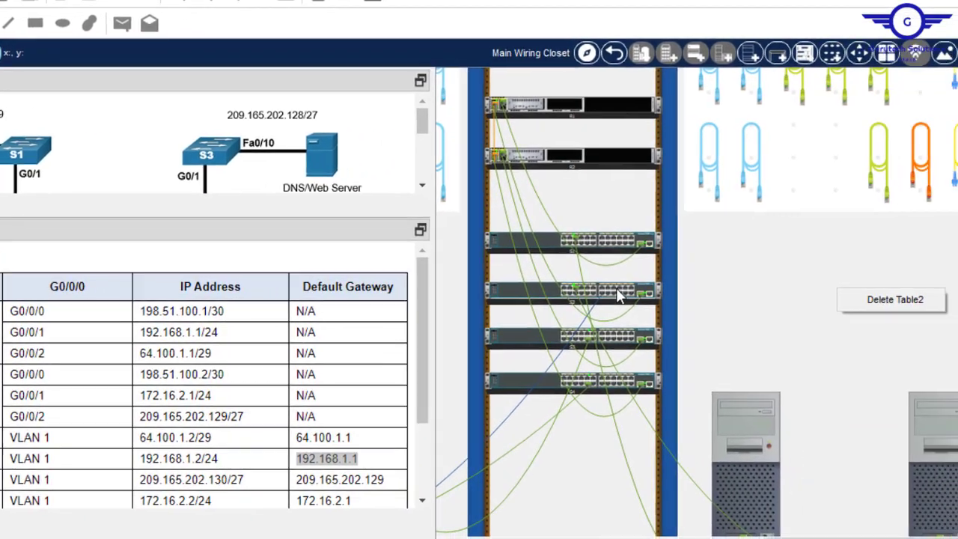
right_click(618, 296)
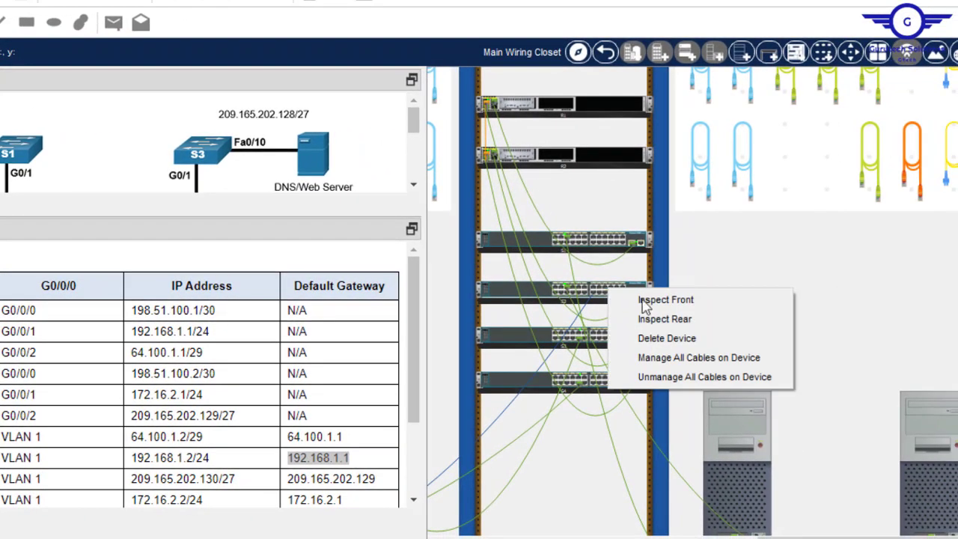
click(688, 318)
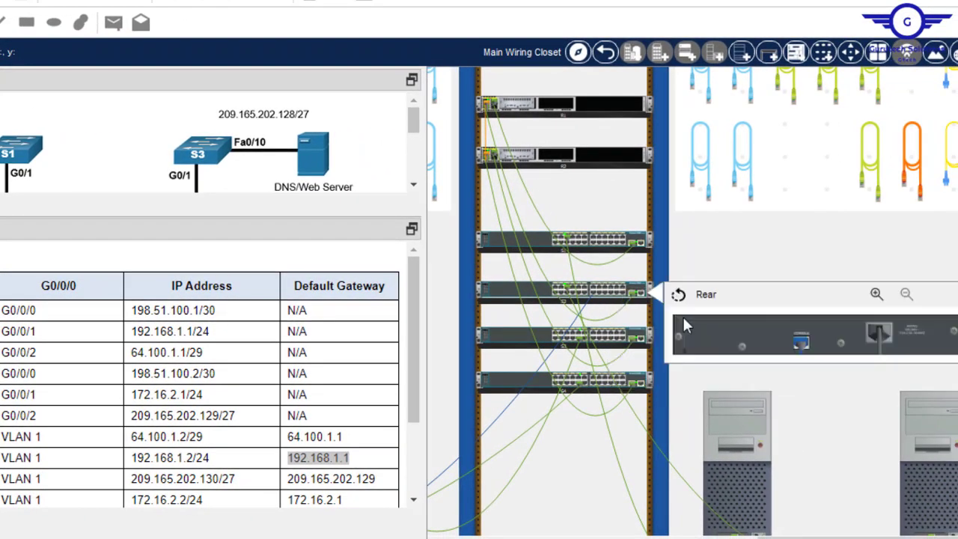
right_click(630, 337)
click(701, 364)
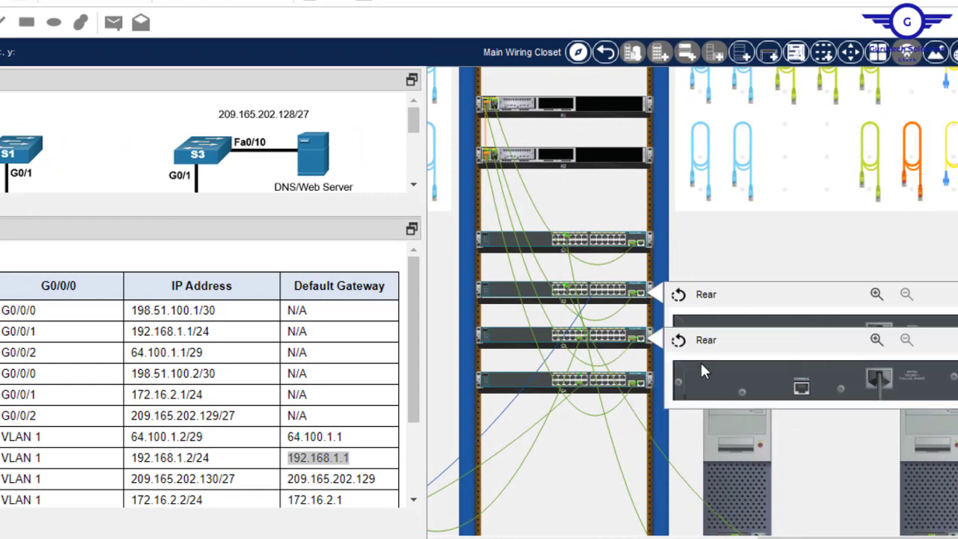
click(782, 318)
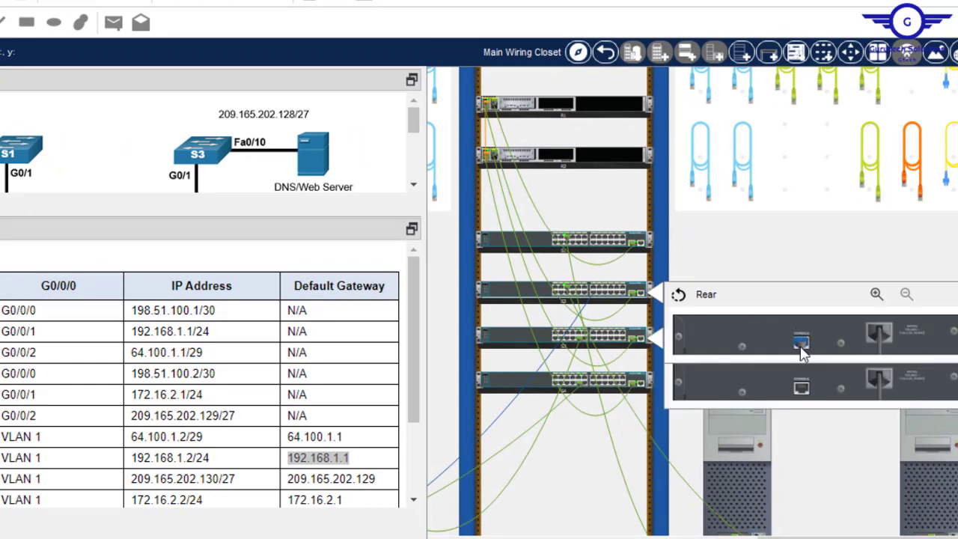
drag(801, 344, 801, 386)
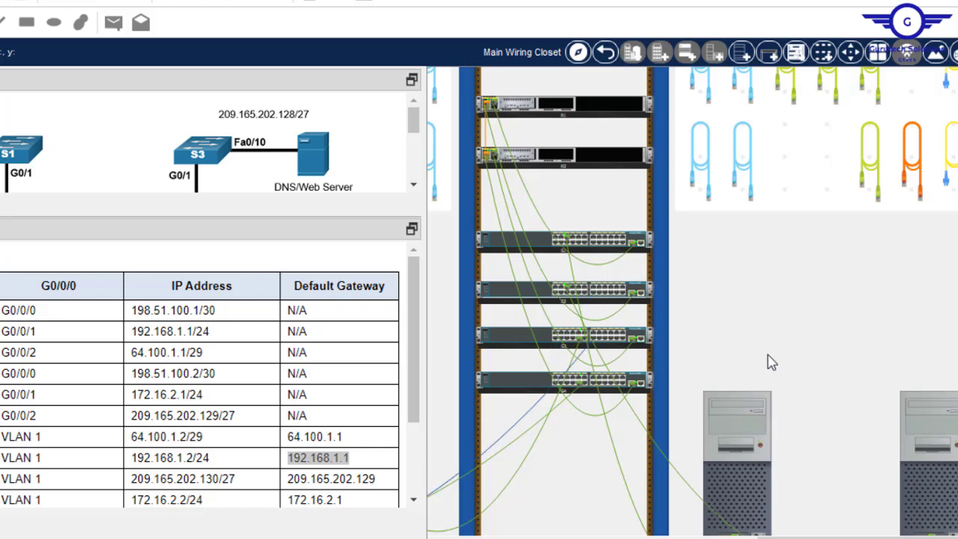
- Open the desktop of PC-C, the console-connected PC
mouse_move(537, 407)
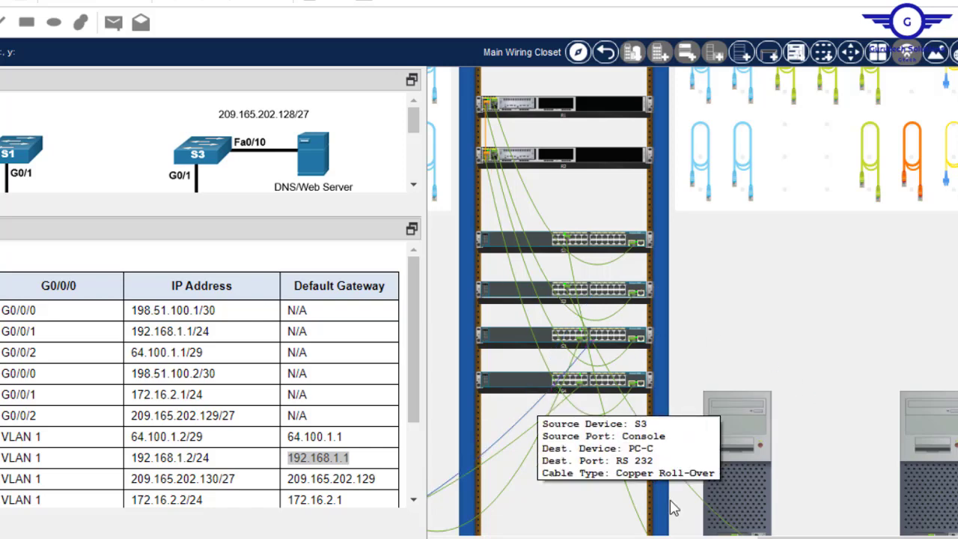
drag(793, 537, 596, 537)
click(626, 397)
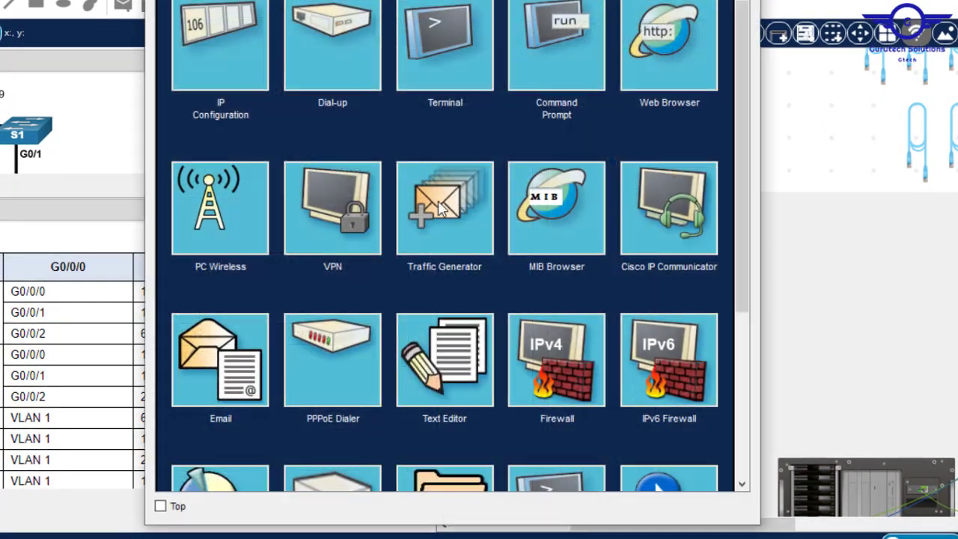
- Connect through PC-C's Terminal and rename the switch S3
click(459, 88)
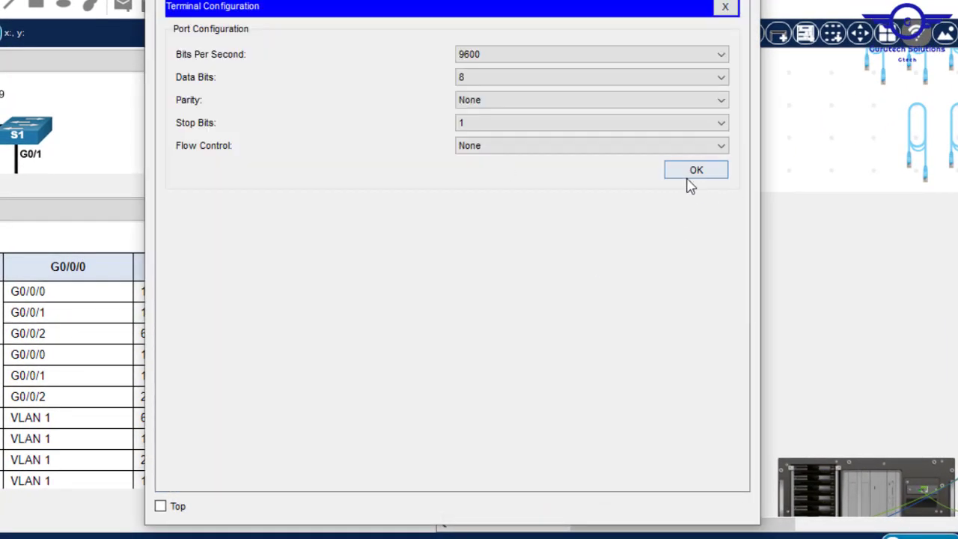
click(688, 170)
key(Return)
key(Return)
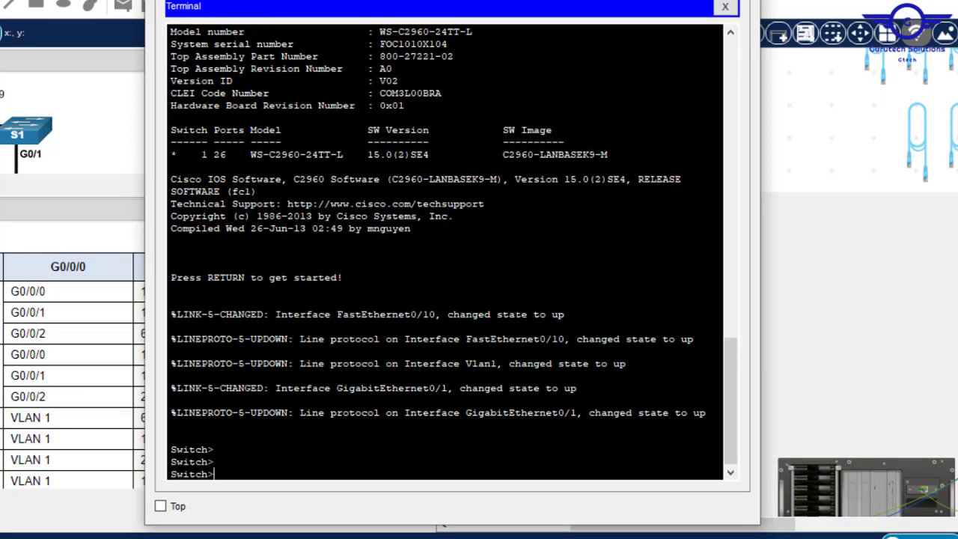
text(en)
key(Return)
text(conf)
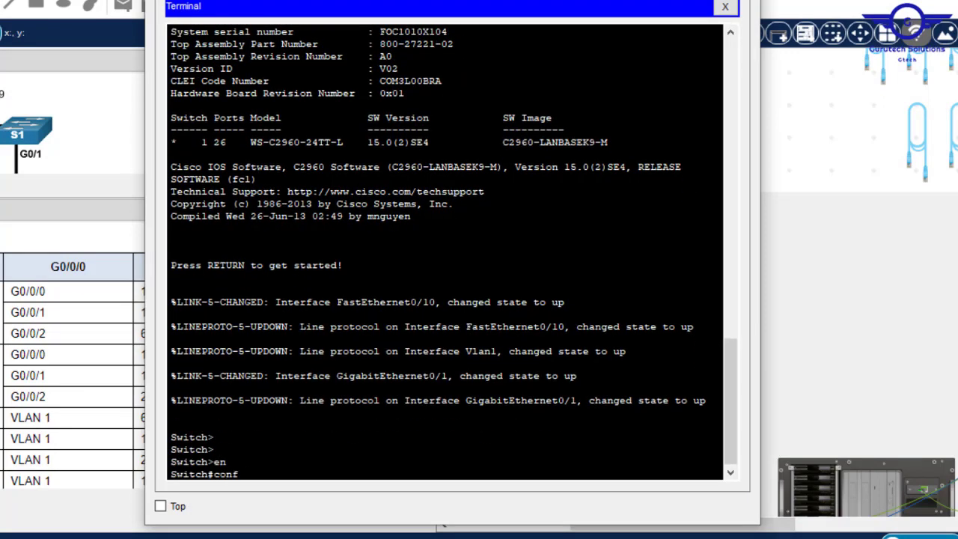
text( t)
key(Return)
key(Return)
key(Return)
text(ho)
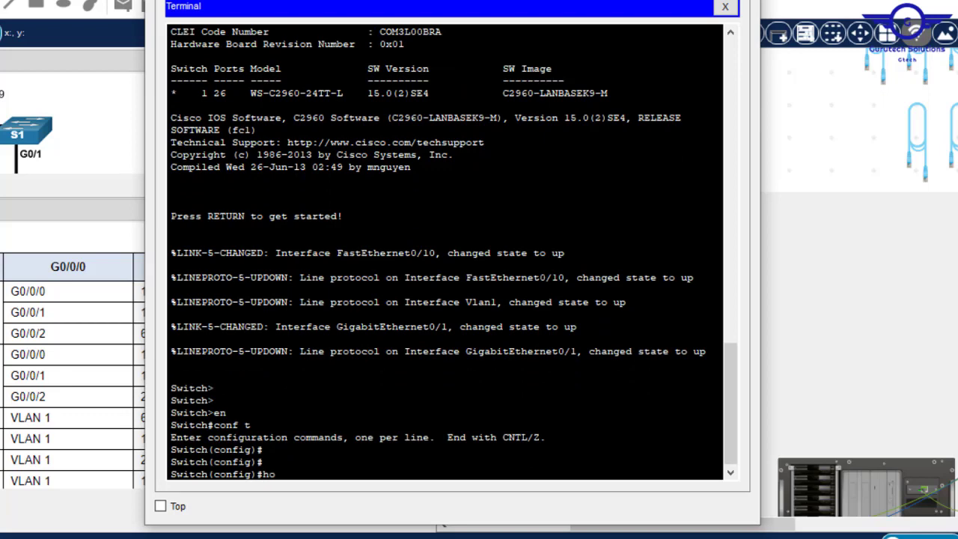
text(st)
key(Tab)
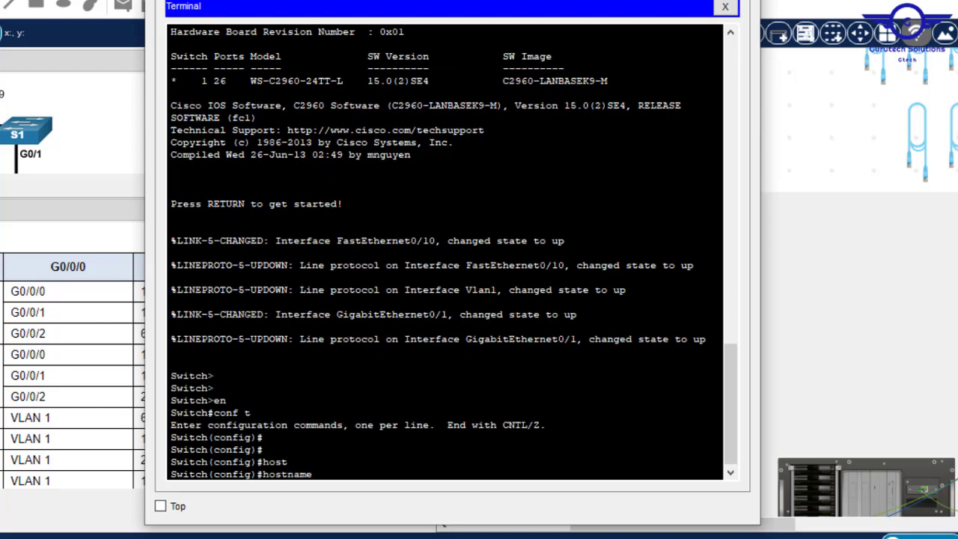
text(S3)
key(Return)
key(Return)
key(Return)
key(Return)
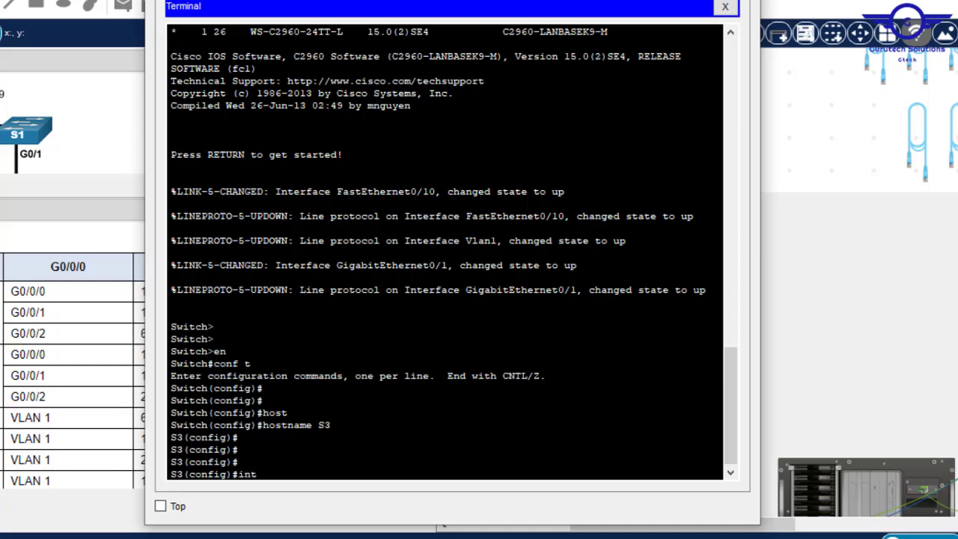
- Enter interface VLAN 1, start the ip address command, and select S3's IP in the Addressing Table
text(int vlan1)
key(Return)
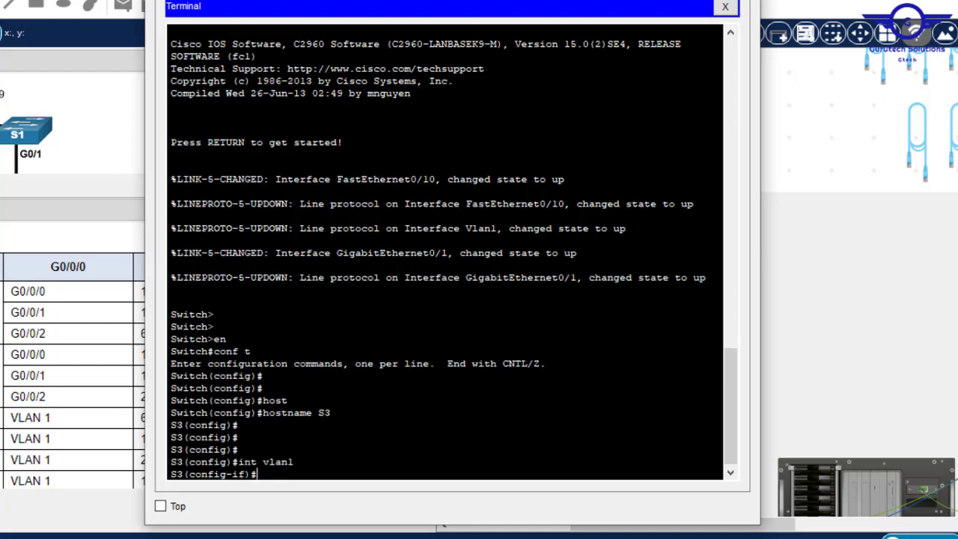
text(ip add)
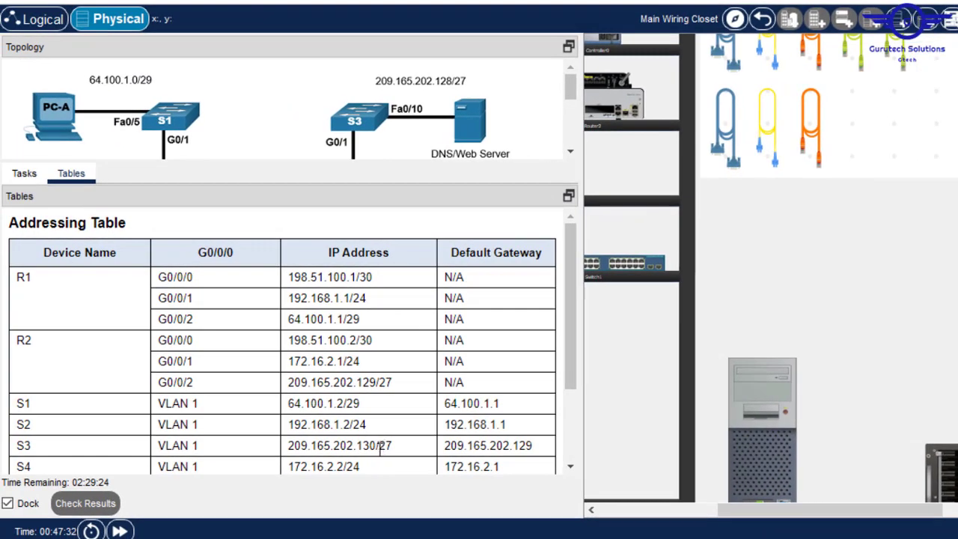
drag(376, 447, 289, 448)
key(ctrl+c)
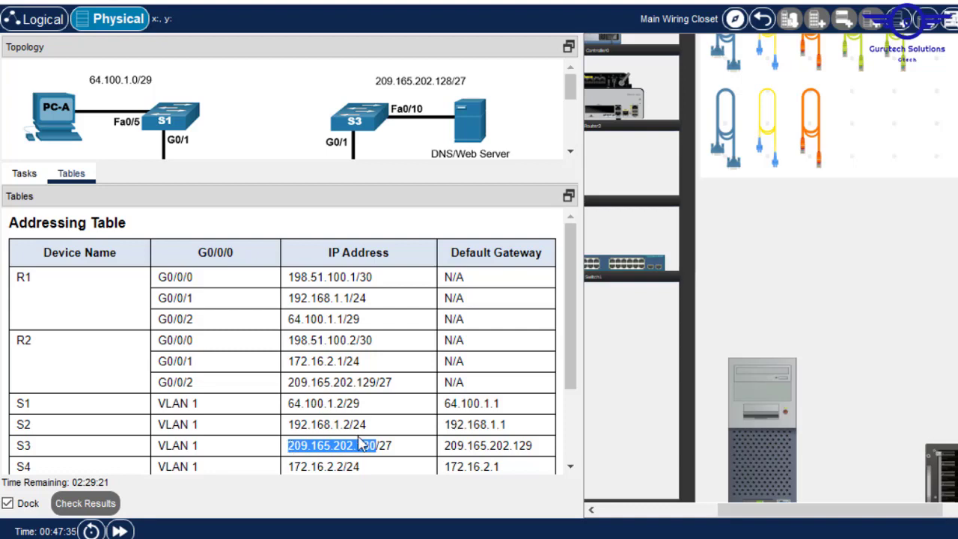
- Assign S3's VLAN 1 the address 209.165.202.130 255.255.255.224 and enable it with no shutdown
key(alt+Tab)
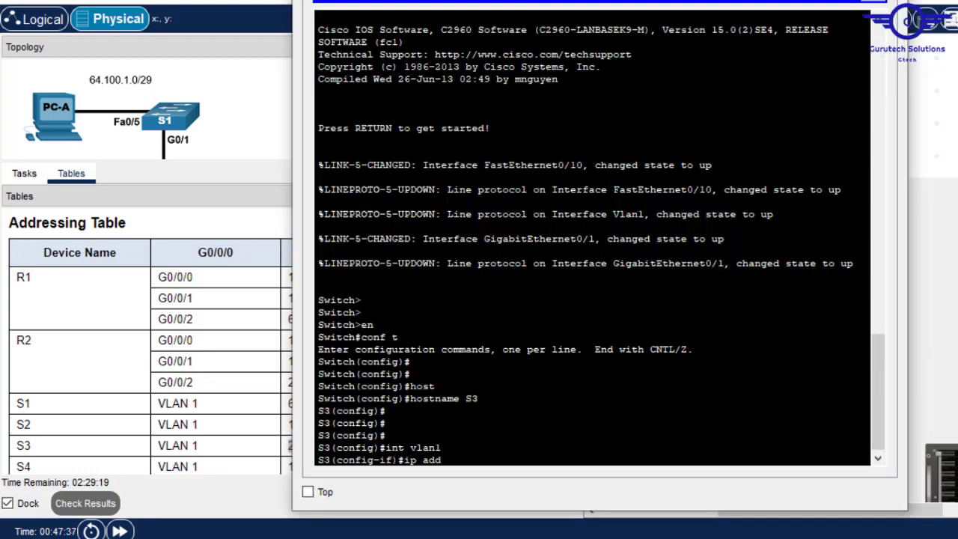
right_click(581, 443)
click(620, 472)
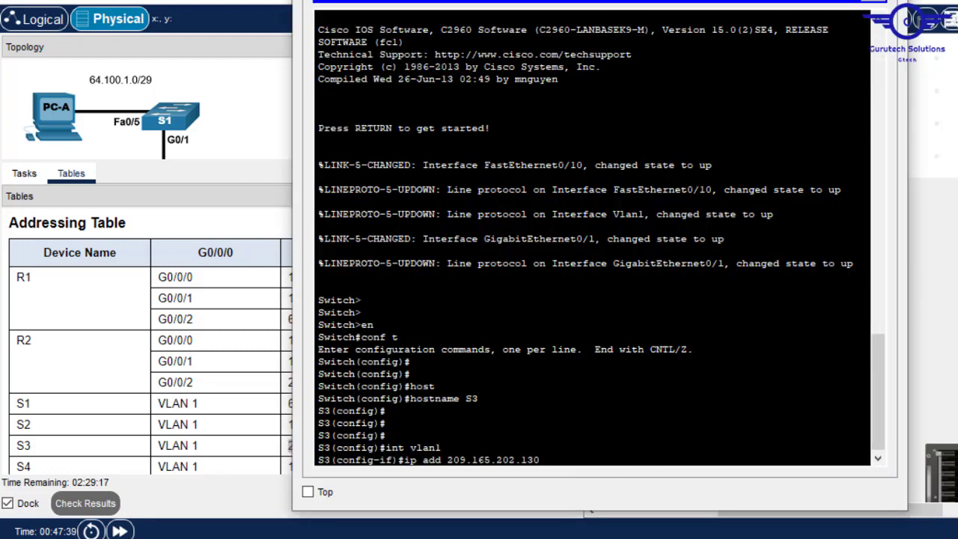
text(255.255.255.224)
key(Return)
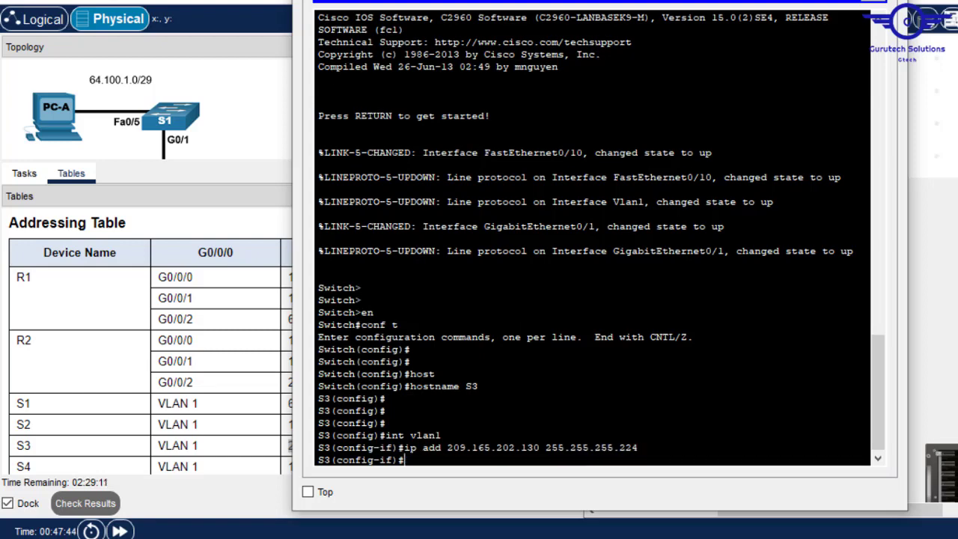
text(no shutdow)
text(n)
key(Return)
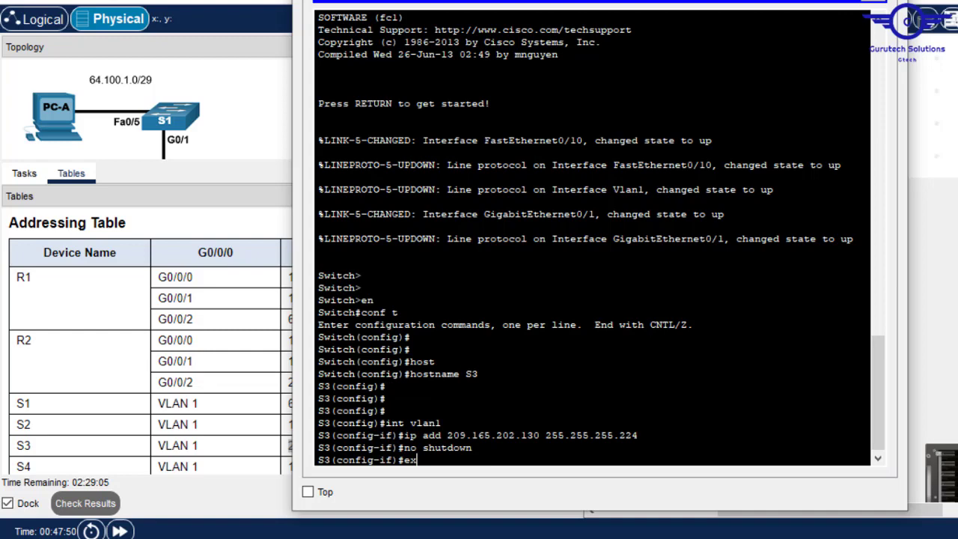
- Re-enter S3's VLAN 1 interface, toggle its shutdown state, and return to global configuration
text(exi)
key(Return)
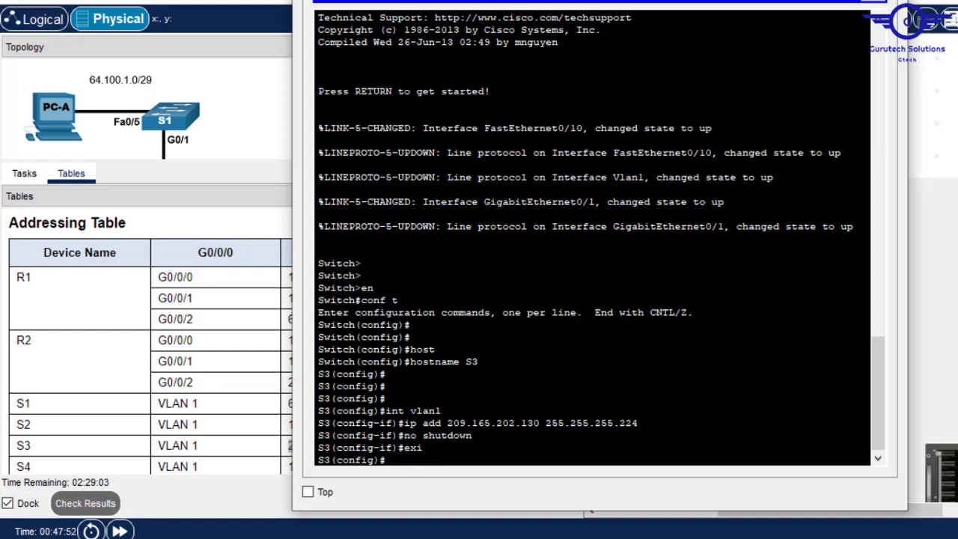
key(Up)
key(Up)
key(Up)
key(Up)
key(Return)
text(sut)
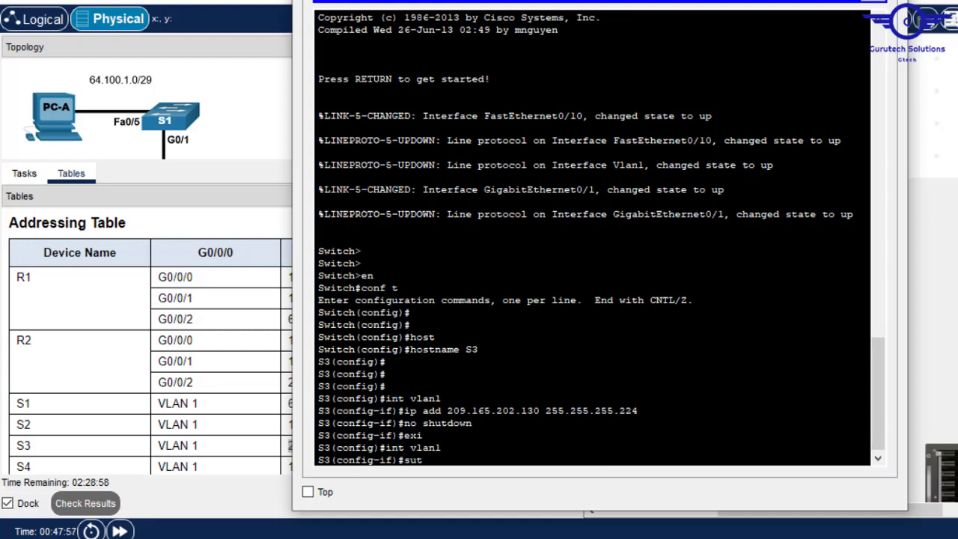
key(Return)
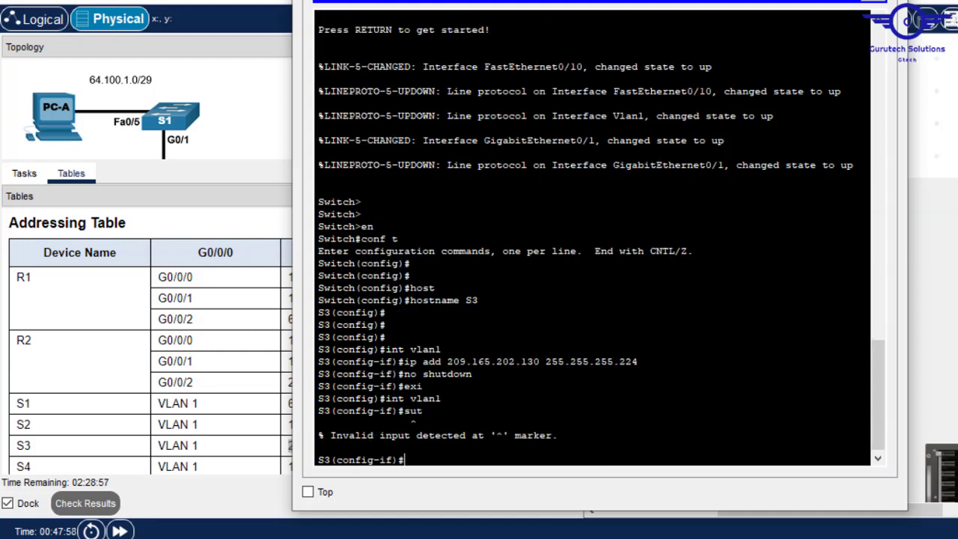
text(shut)
key(Return)
key(Return)
key(Return)
key(Return)
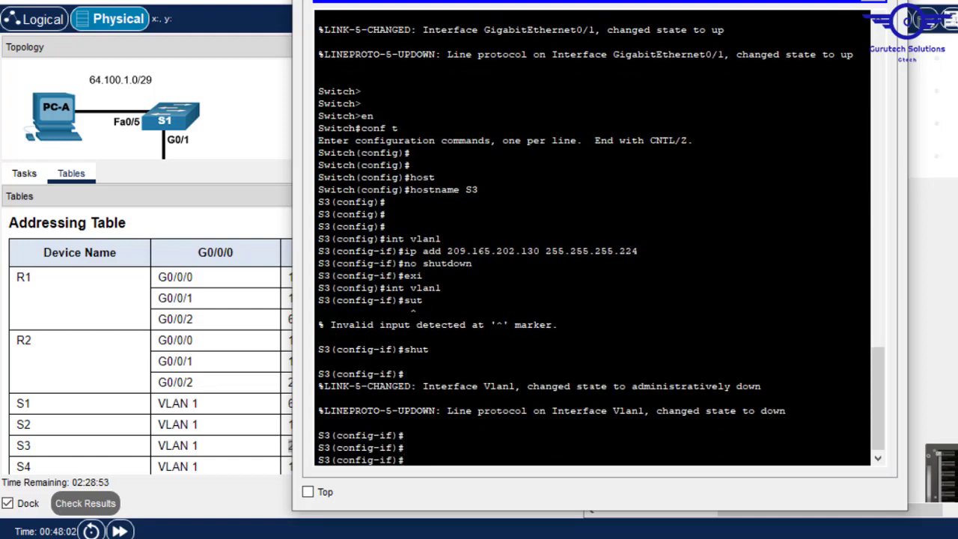
text(shut)
text(no)
key(Return)
key(Return)
key(Return)
key(Return)
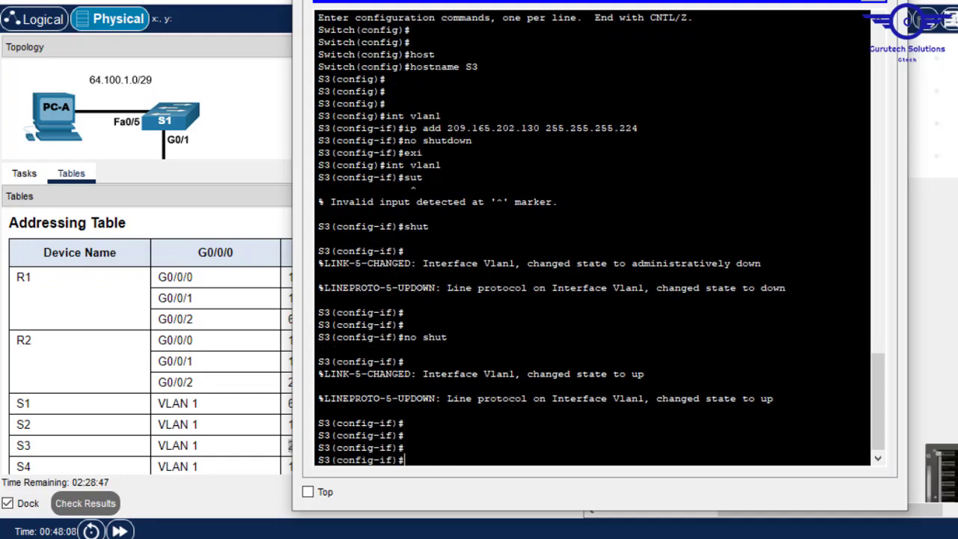
text(i)
key(BackSpace)
text(exit)
key(Return)
key(Return)
key(Return)
- Set S3's default gateway to 209.165.202.129, copied from the addressing table
key(Return)
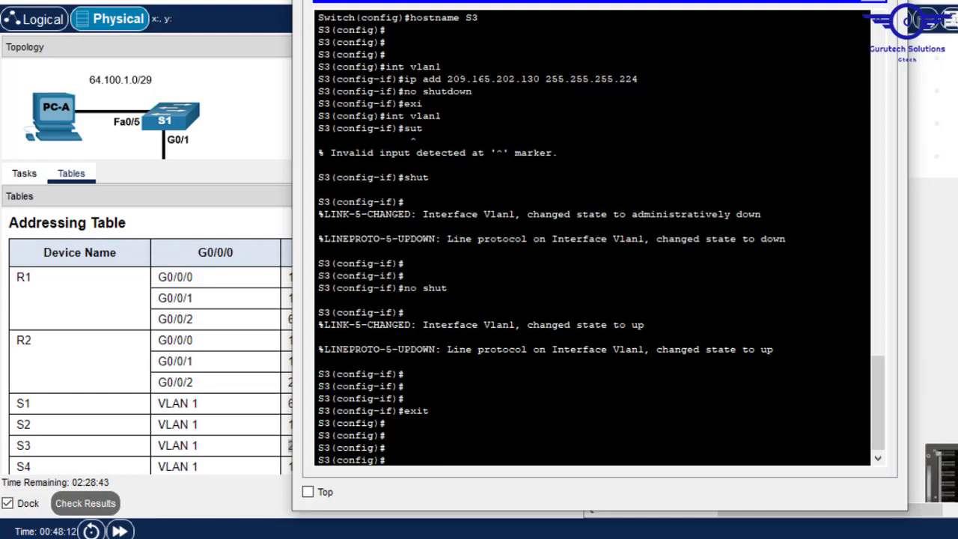
text(ip def)
key(Return)
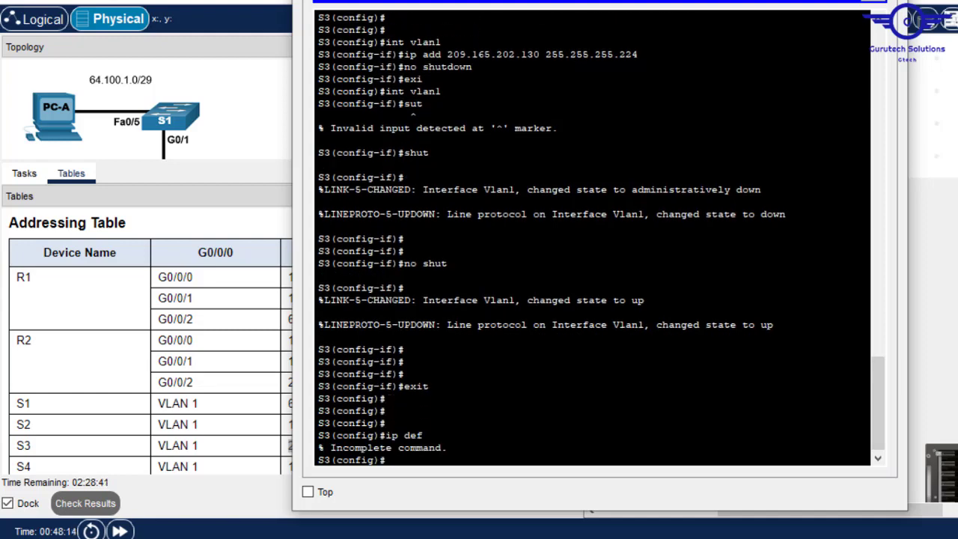
key(Up)
key(Tab)
click(232, 436)
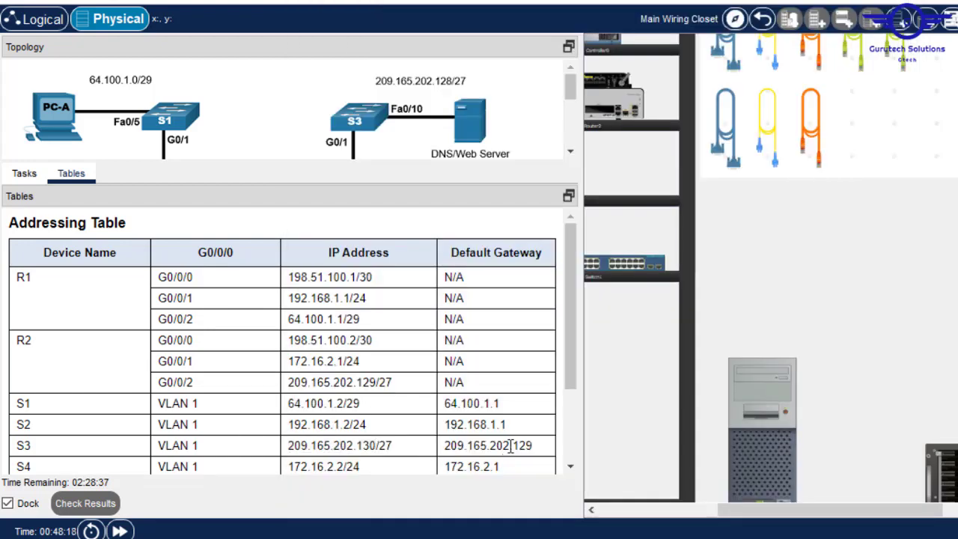
double_click(451, 445)
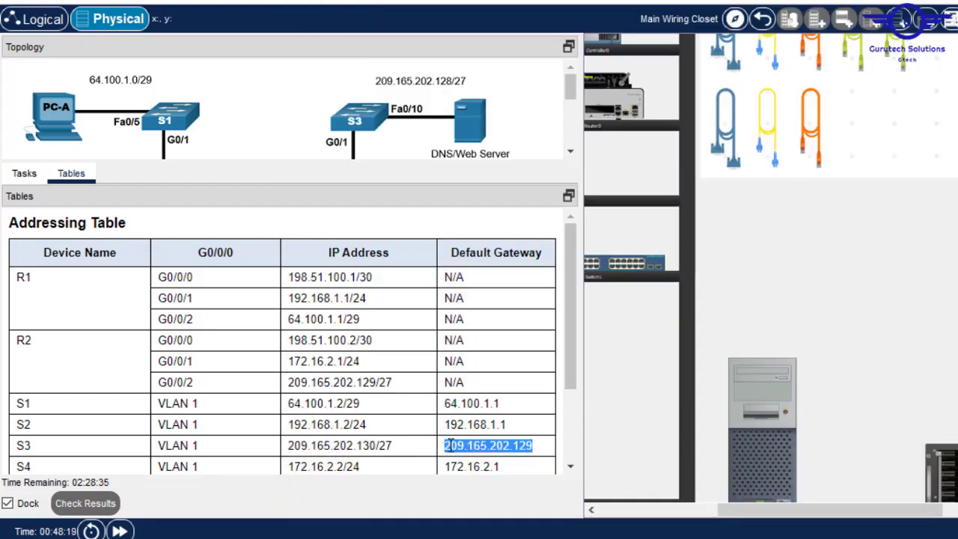
right_click(451, 445)
click(494, 455)
key(alt+Tab)
right_click(629, 405)
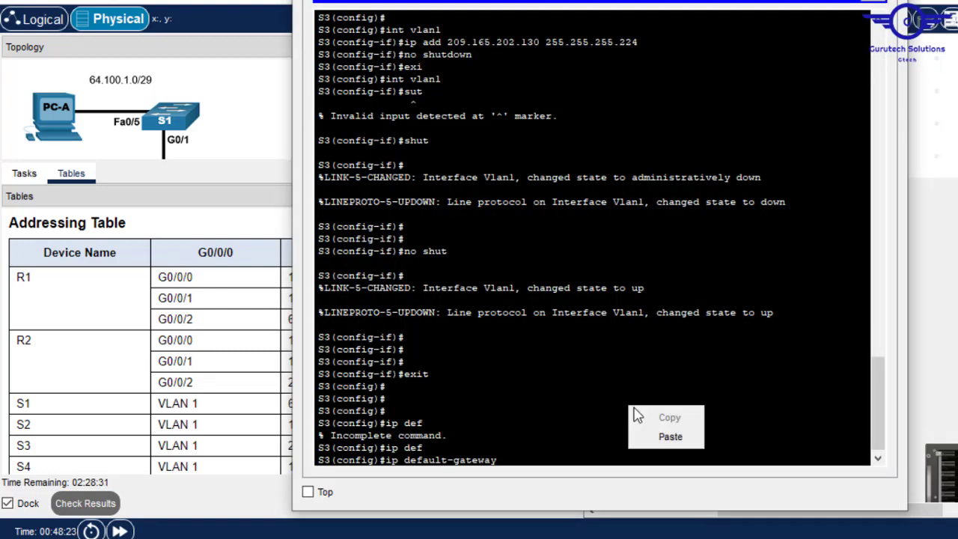
click(679, 436)
key(Return)
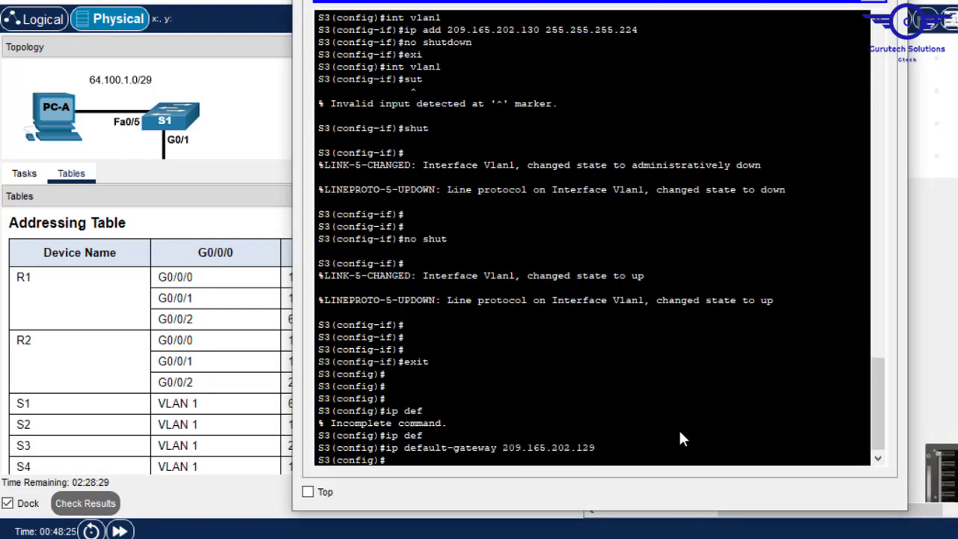
- Review S3's running configuration with do sh run, then close its terminal
text(e)
key(BackSpace)
text(do )
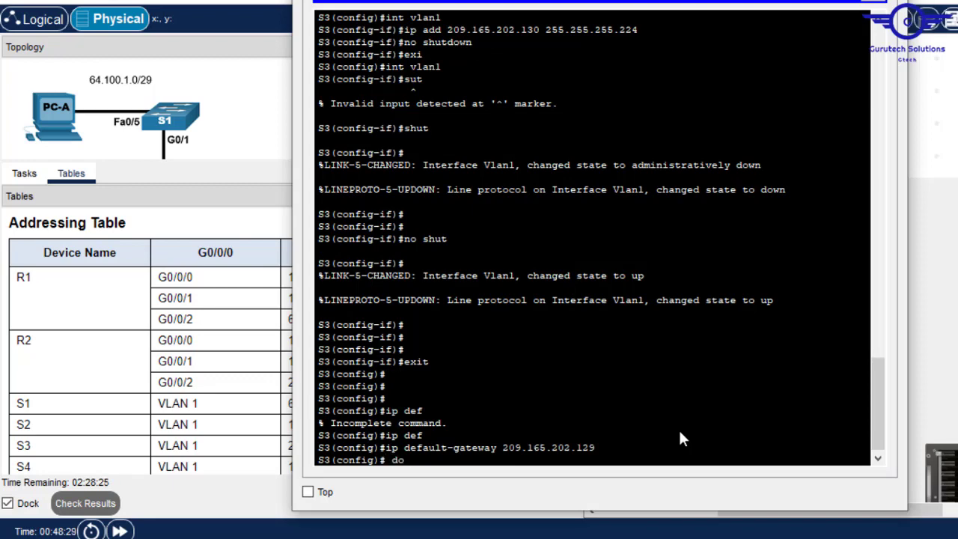
text(sh ru)
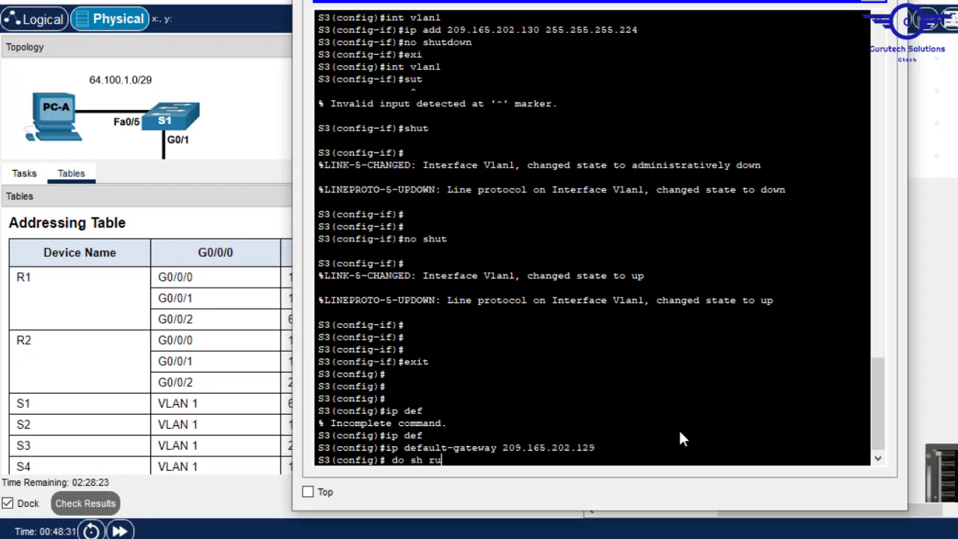
text(n)
key(Return)
key(Return)
key(Return)
key(Return)
key(Return)
key(Return)
key(Return)
key(Return)
key(Return)
key(Return)
key(Return)
key(Return)
key(Return)
key(Return)
key(Return)
key(Return)
key(Return)
key(Return)
key(Return)
key(Return)
key(Return)
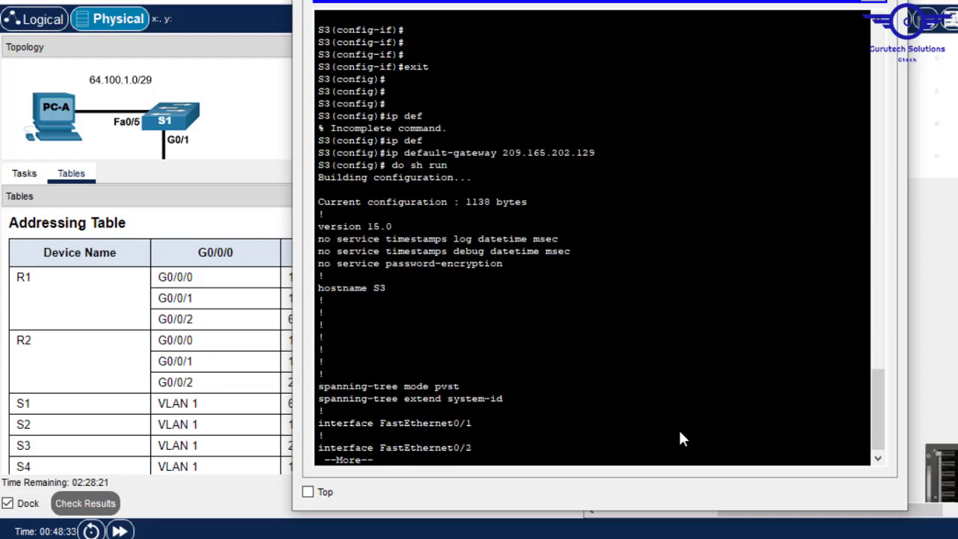
key(Return)
key(Return)
key(Return)
key(Return)
key(Return)
key(Return)
key(Return)
key(Return)
key(Return)
key(Return)
key(Return)
key(Return)
key(Return)
key(Return)
key(Return)
key(Return)
key(Return)
key(Return)
key(Return)
key(Return)
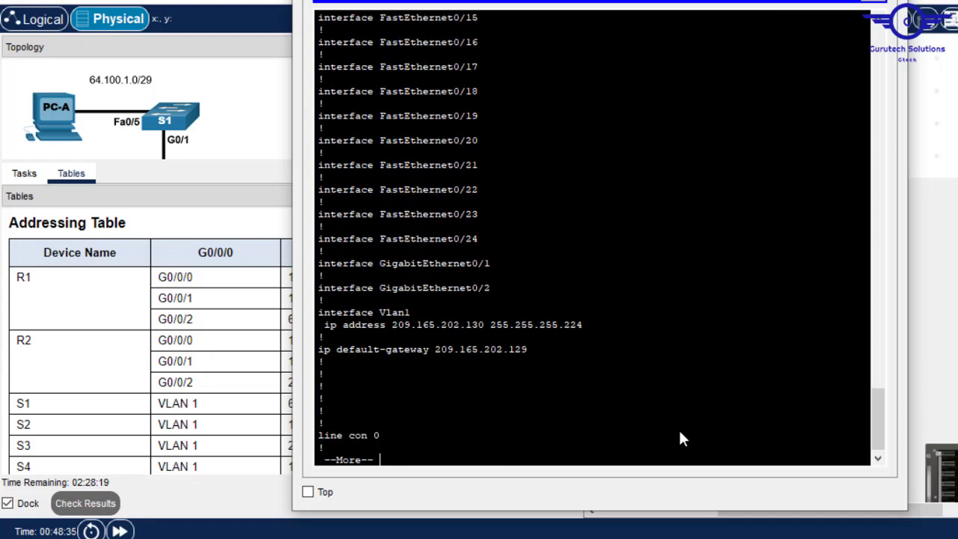
click(891, 1)
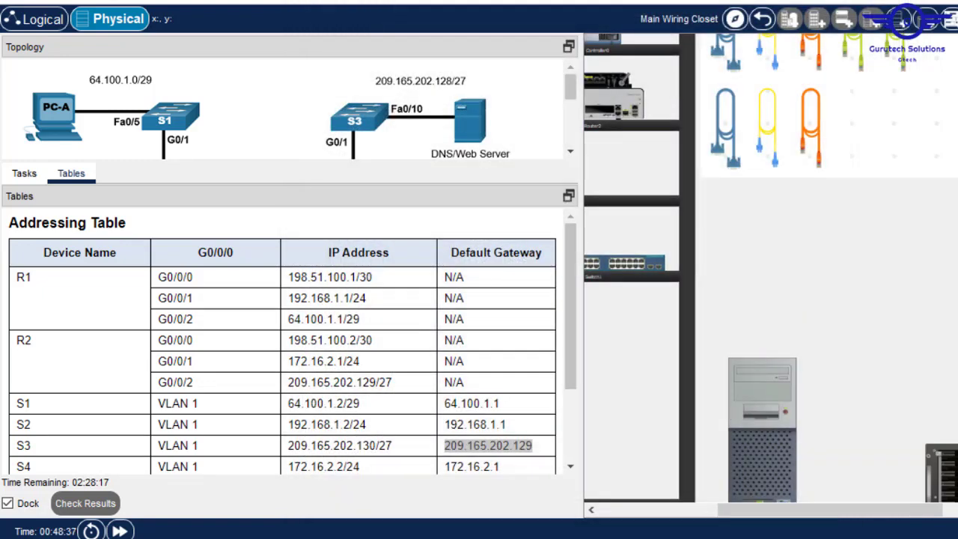
- Inspect the rear of both rack switches and move the console cable onto the bottom switch S4
drag(573, 296, 571, 385)
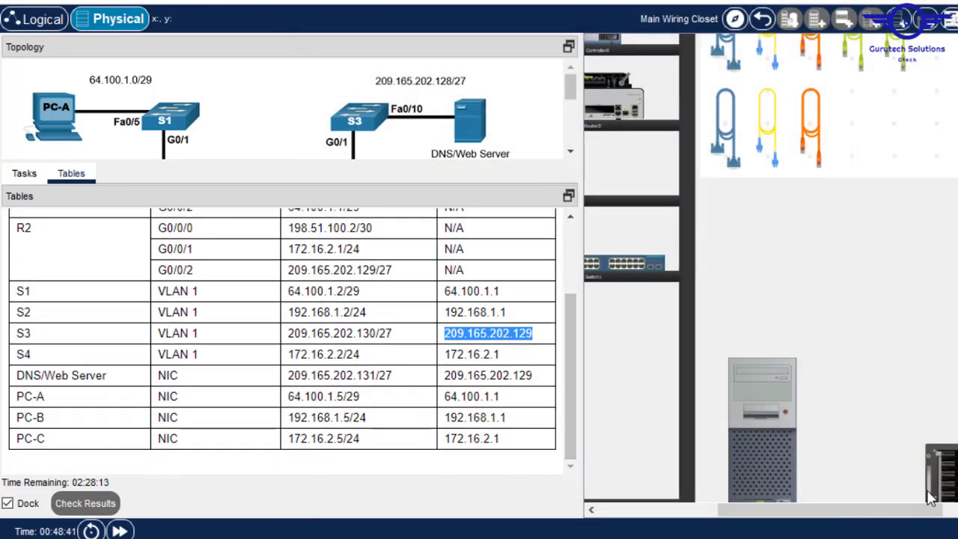
drag(880, 510, 951, 524)
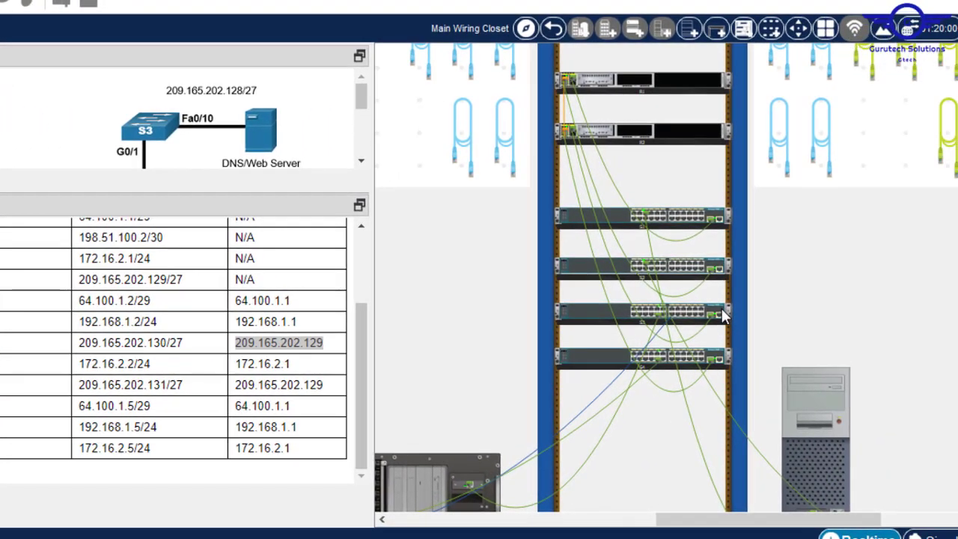
right_click(930, 299)
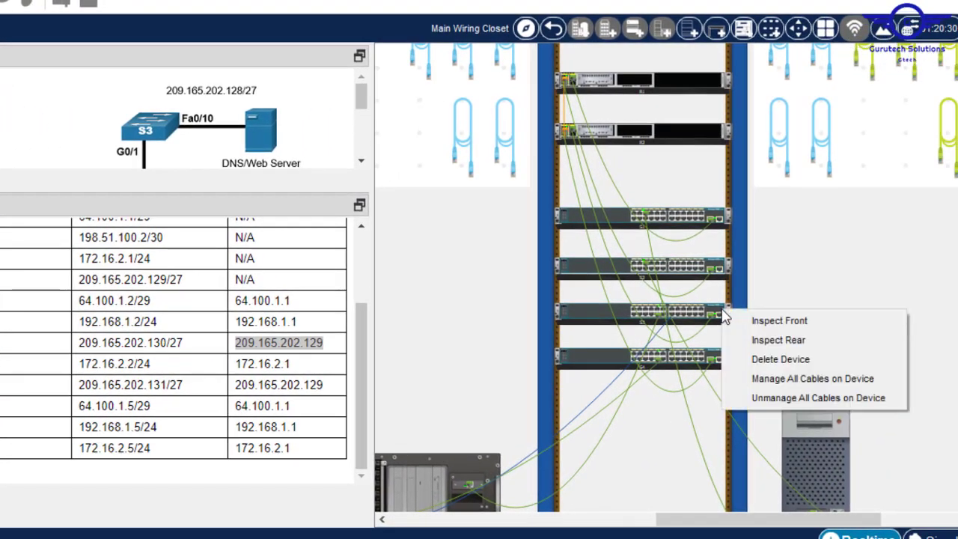
click(790, 339)
right_click(707, 361)
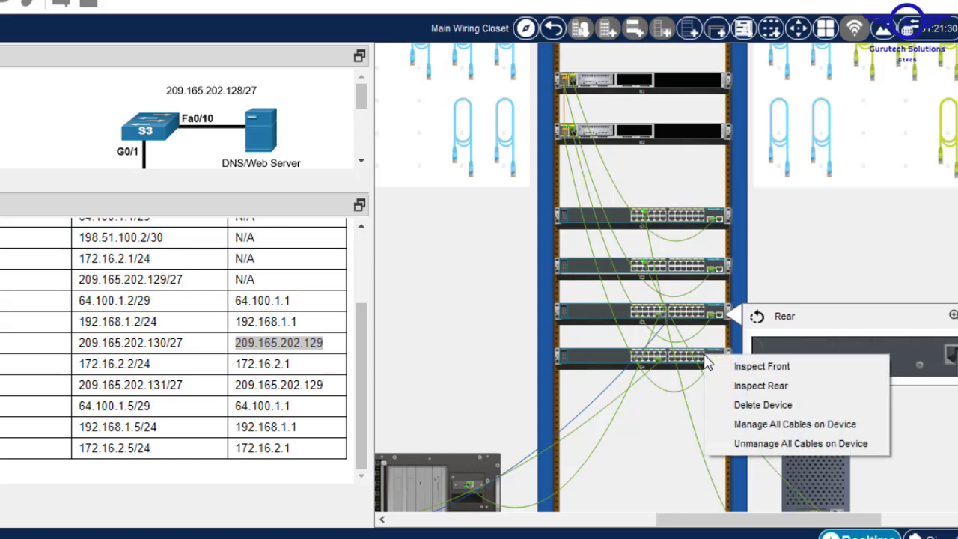
click(764, 385)
click(835, 348)
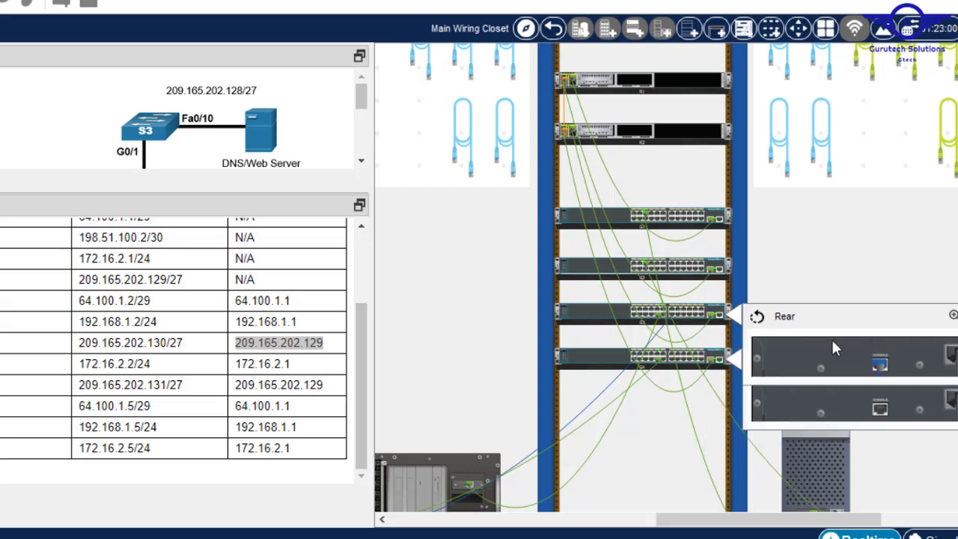
click(880, 363)
drag(879, 364, 883, 404)
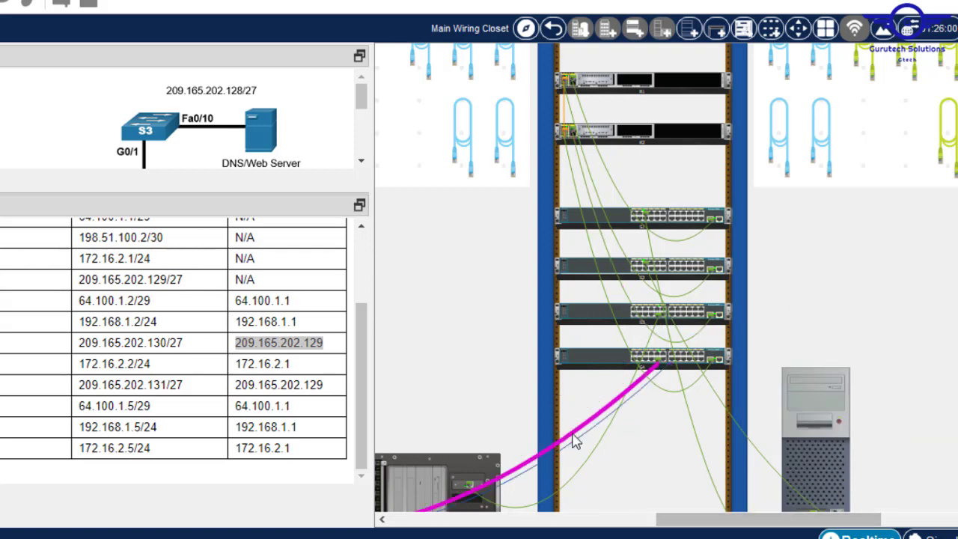
- Open the Terminal application on PC-C's Desktop
mouse_move(583, 443)
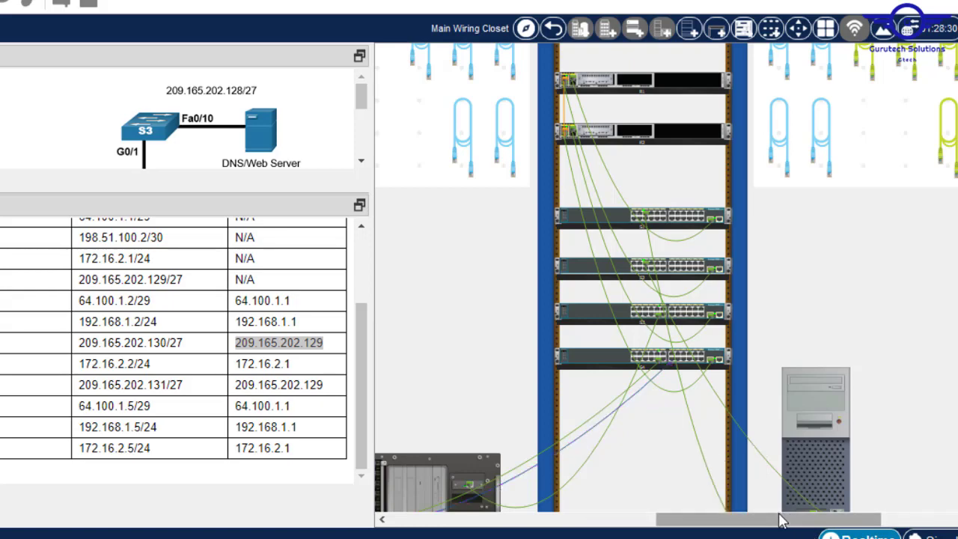
drag(782, 516, 549, 519)
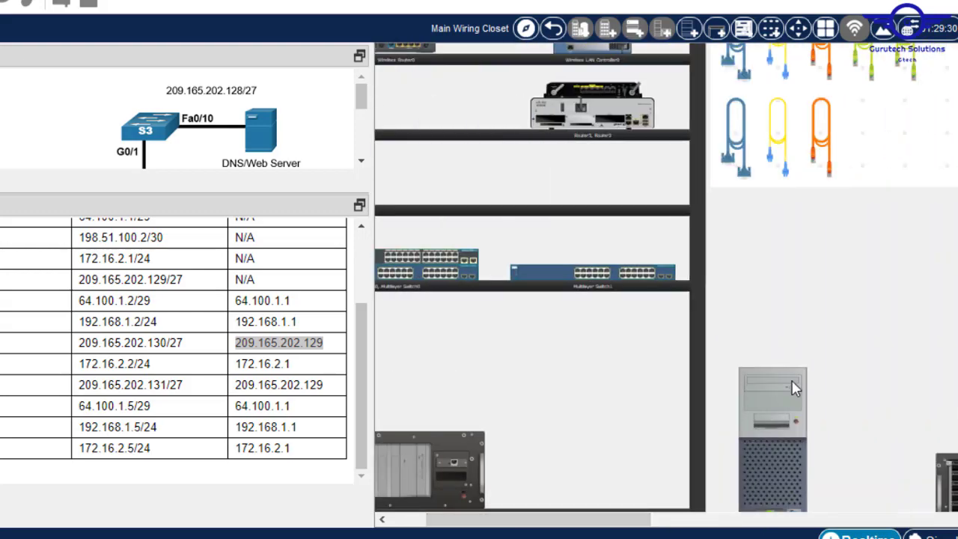
click(794, 386)
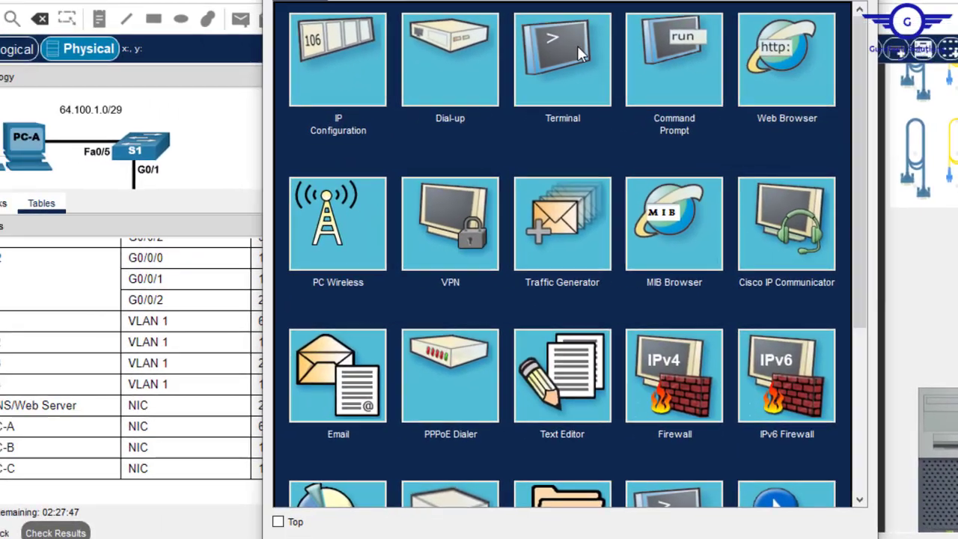
click(395, 37)
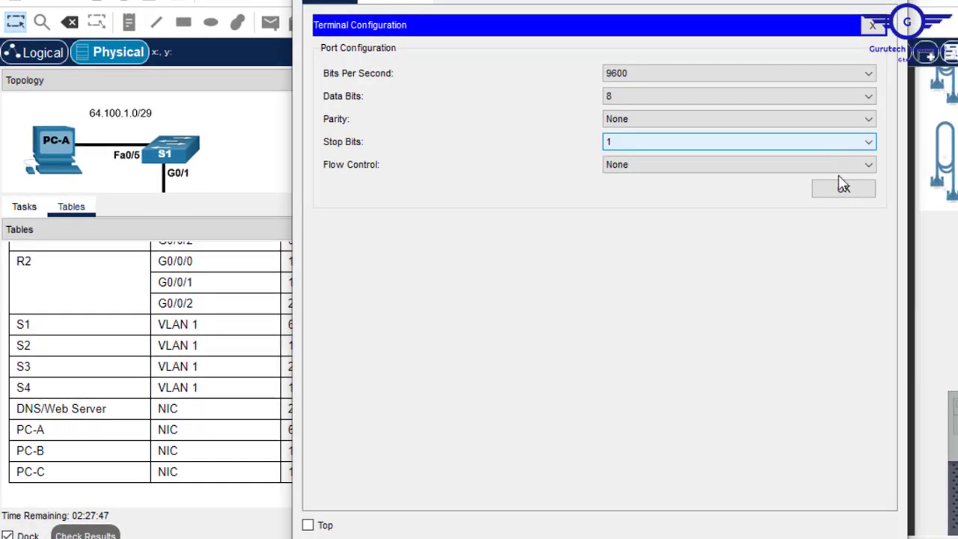
- Connect with default serial settings, enter global configuration, and rename the switch to S4
click(843, 187)
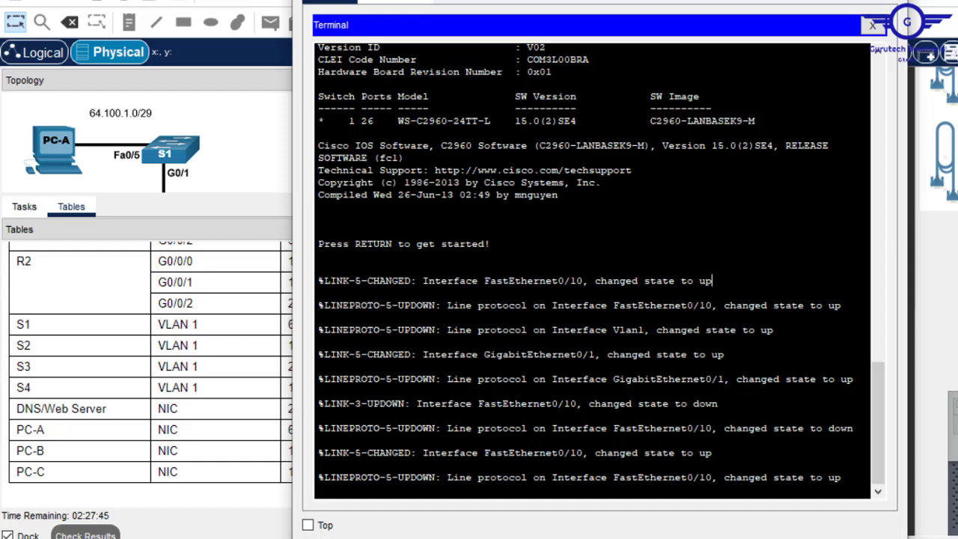
key(Return)
key(Return)
key(Return)
text(en)
key(Return)
text(ch#c)
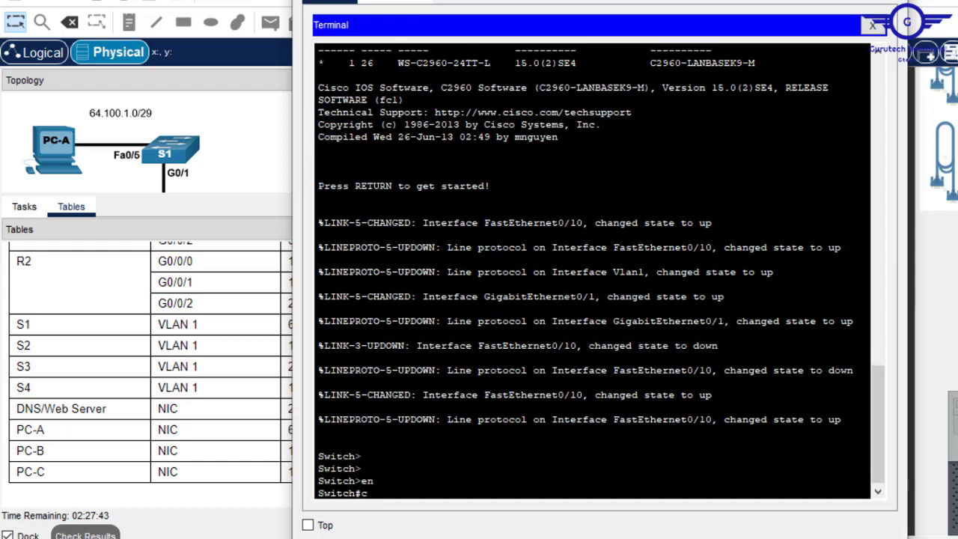
text(onf t)
key(Return)
key(Return)
key(Return)
key(Return)
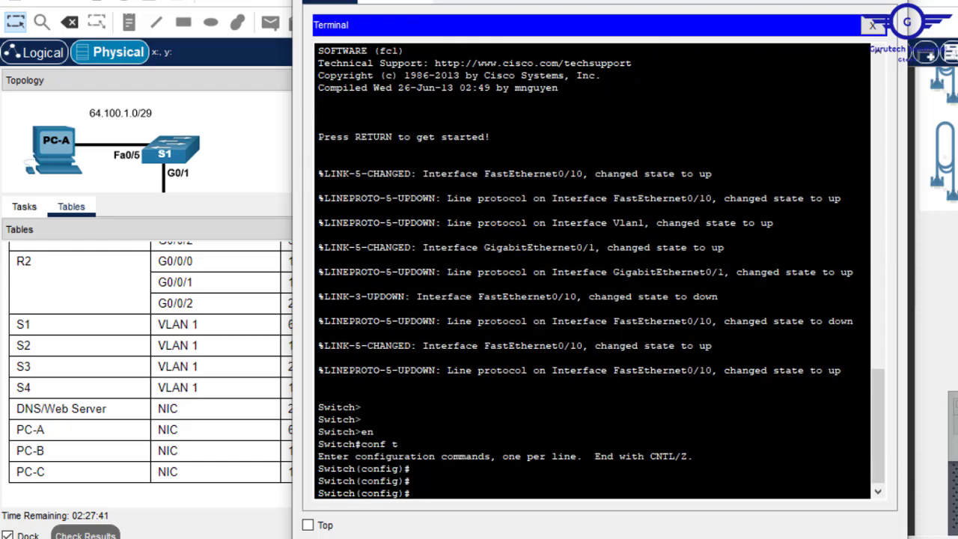
text(ho)
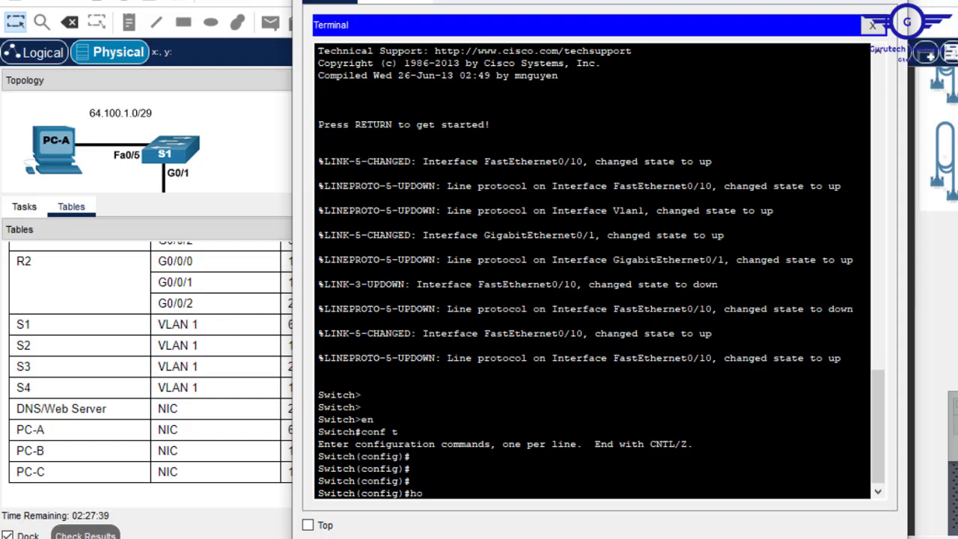
text(st)
key(Tab)
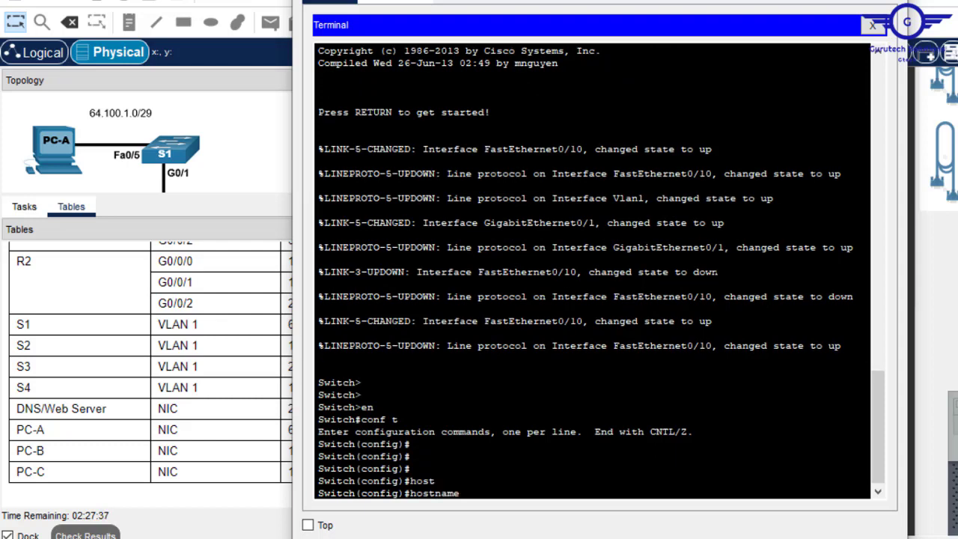
text(S4)
key(Return)
key(Return)
key(Return)
key(Return)
- Give S4's VLAN 1 address 172.16.2.2 255.255.255.0, enable it, and exit interface mode
text(in)
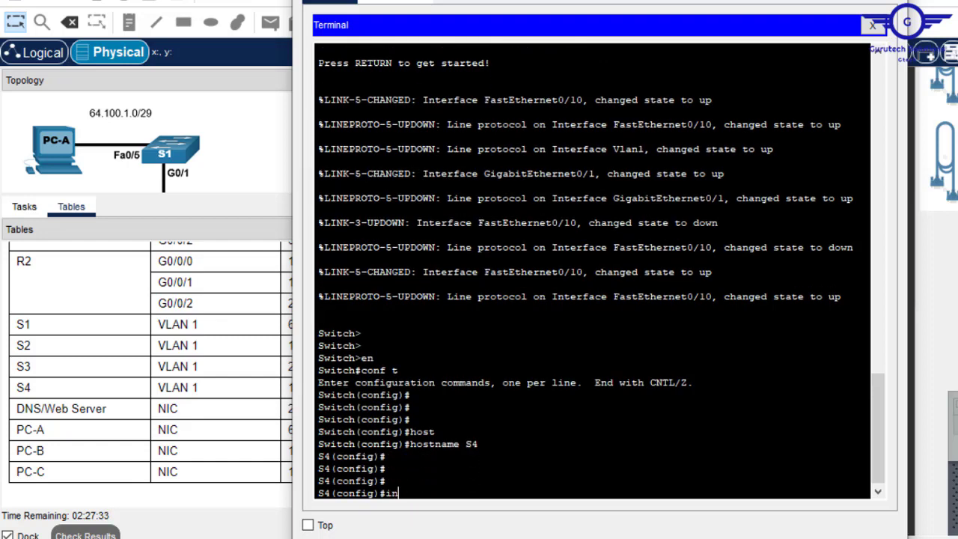
text(t vlan1)
key(Return)
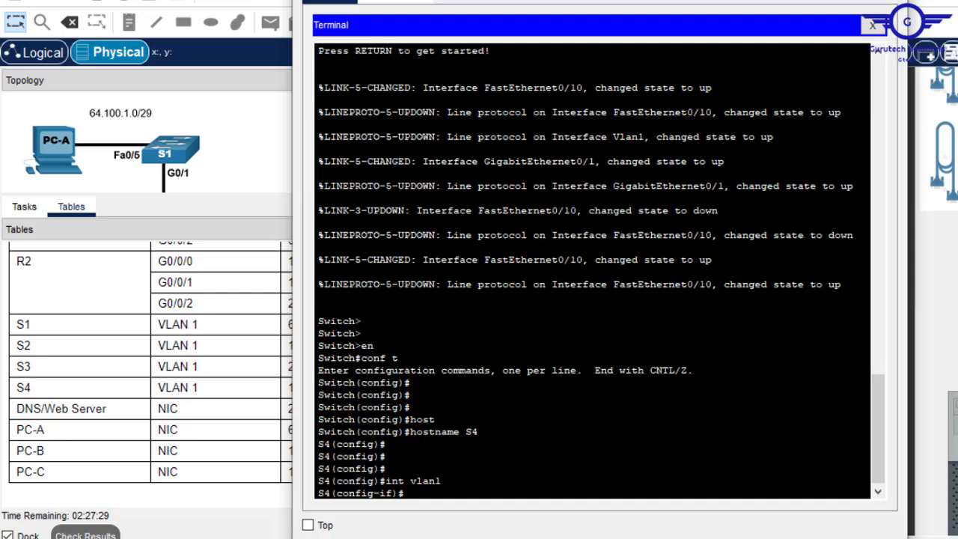
text(ip add)
click(258, 390)
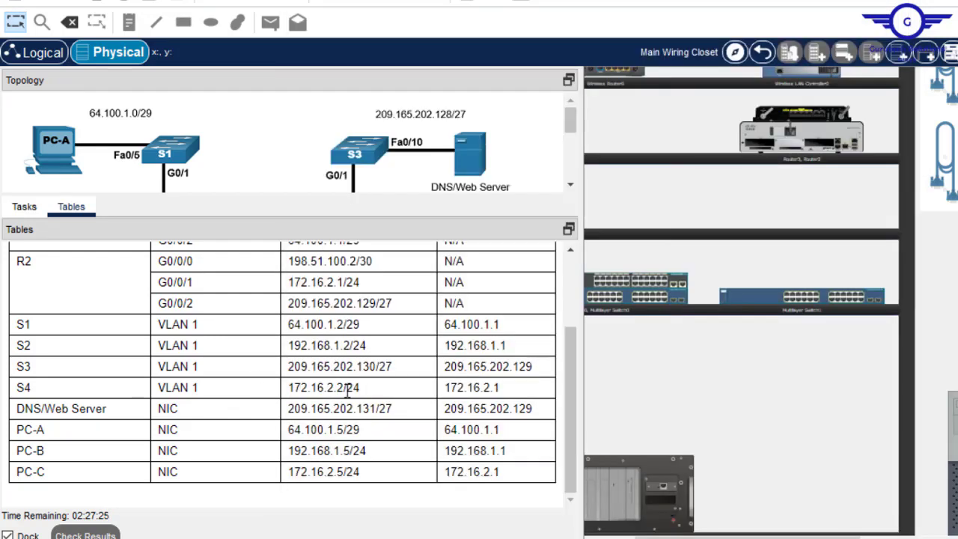
drag(344, 389, 293, 383)
key(ctrl+c)
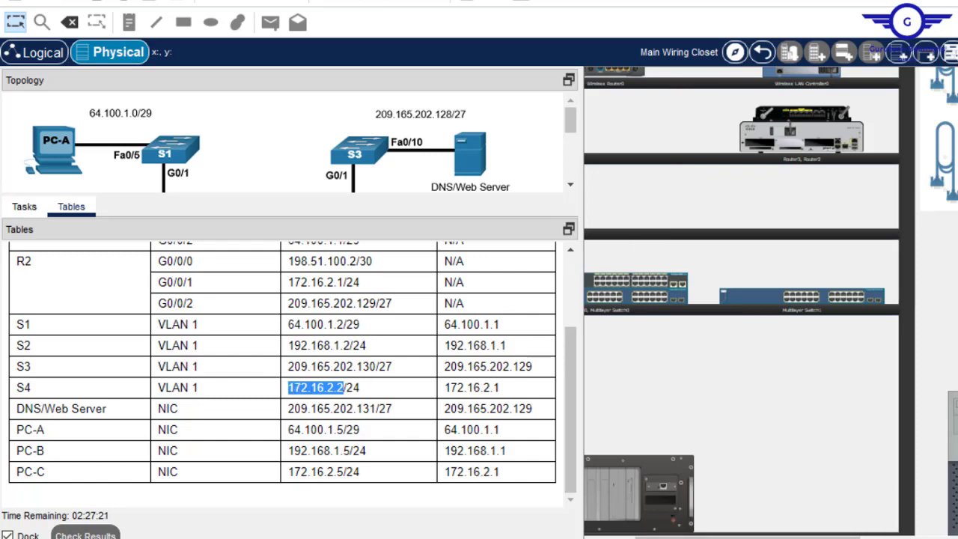
click(860, 538)
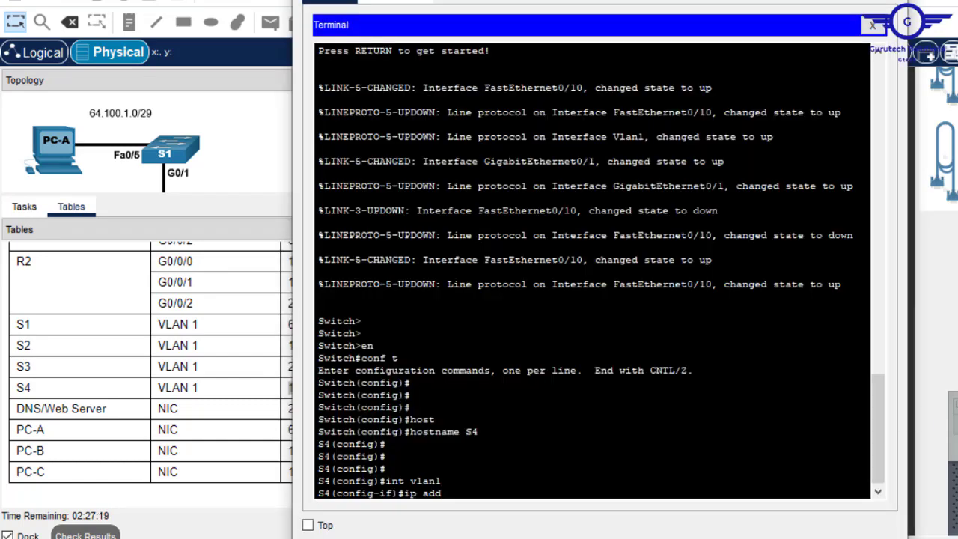
right_click(515, 479)
click(557, 510)
text(255.25)
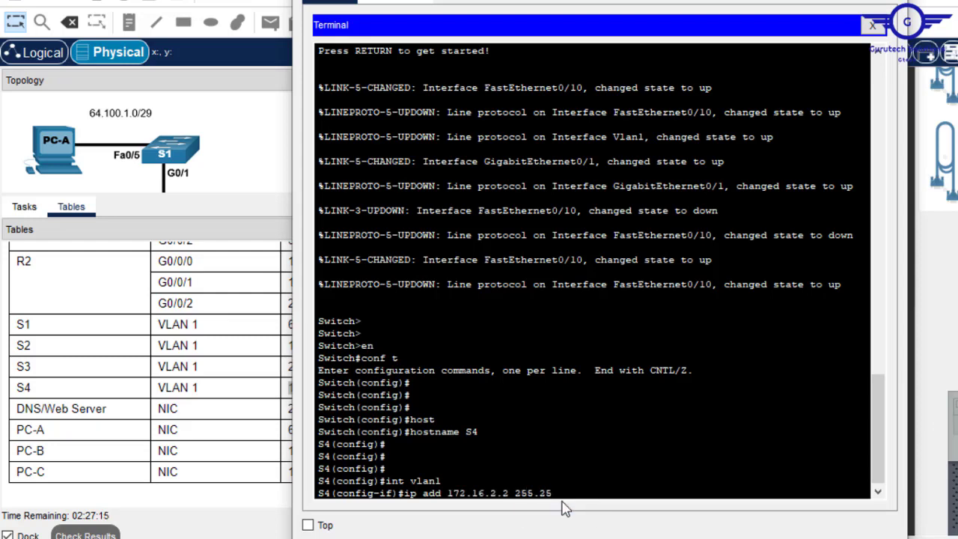
text(5.255.0)
key(Return)
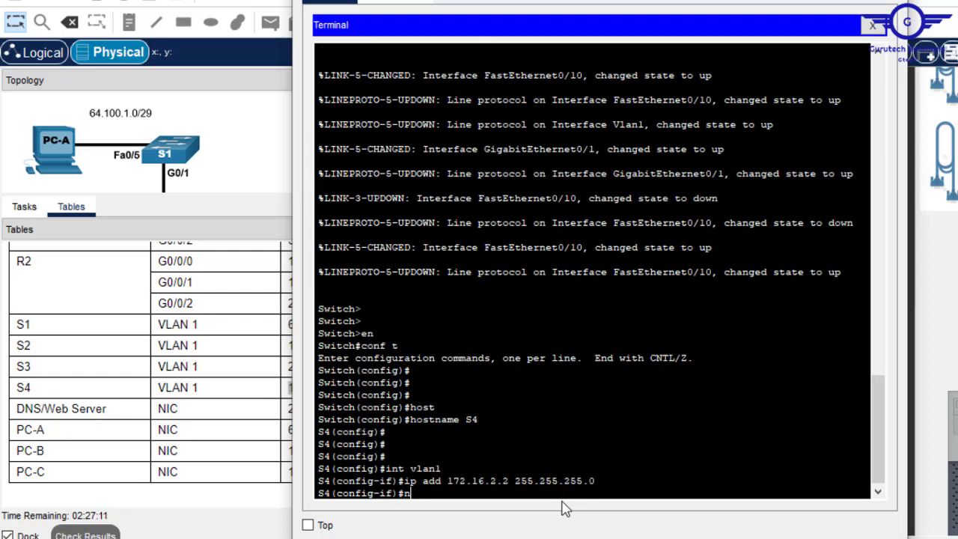
text(no shut)
key(Return)
key(Return)
key(Return)
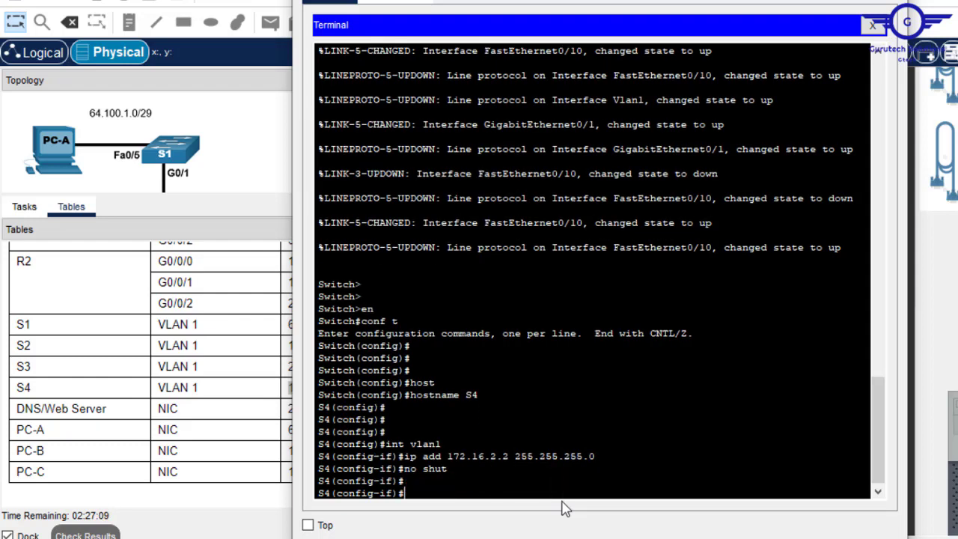
text(ex)
key(Return)
key(Return)
key(Return)
- Set S4's default gateway to 172.16.2.1, save the configuration, and close the terminal
text(ip)
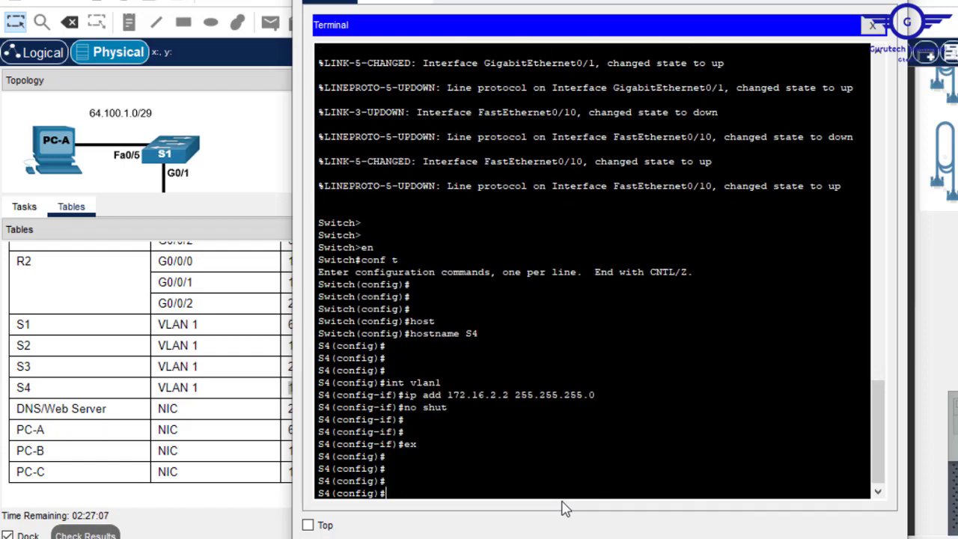
text( defa)
key(Tab)
key(alt+Tab)
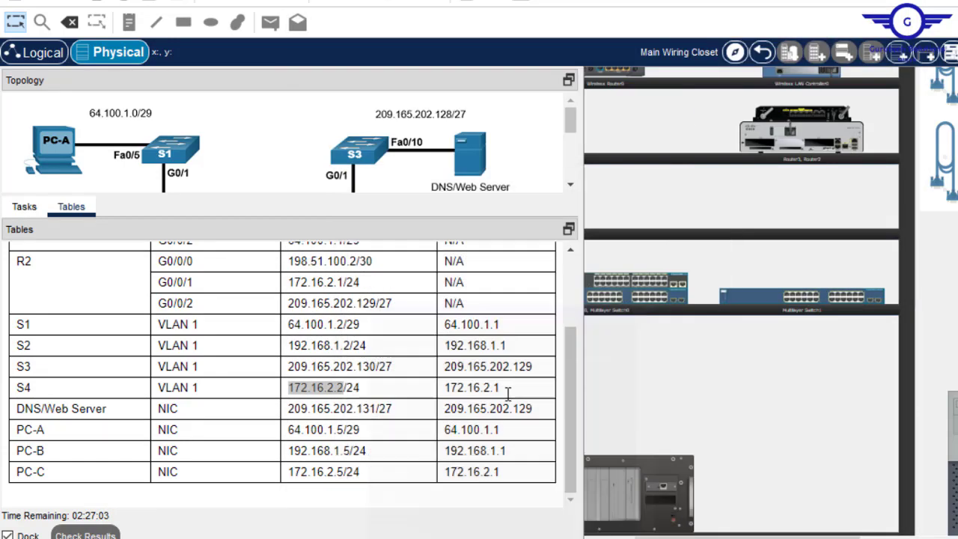
drag(513, 396, 443, 396)
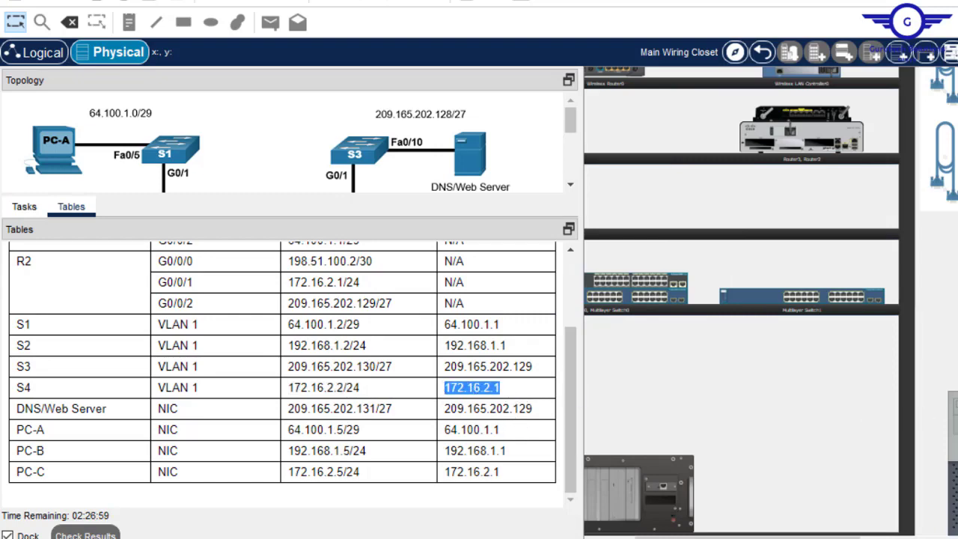
key(alt+Tab)
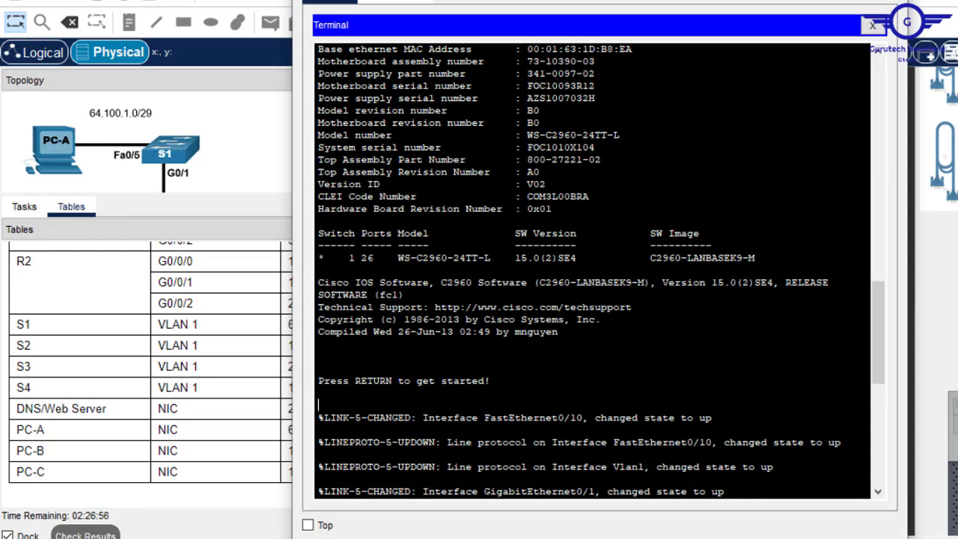
key(Return)
key(Up)
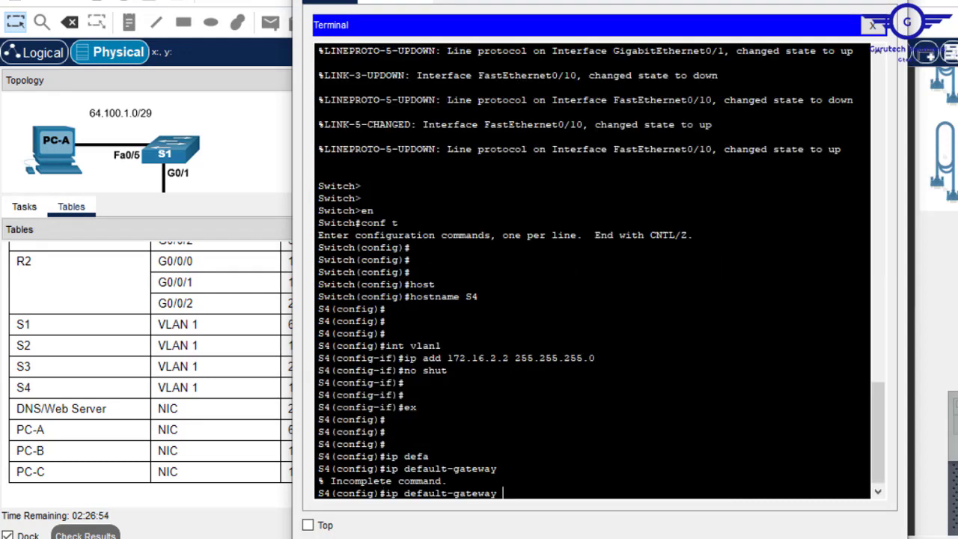
right_click(687, 405)
click(716, 436)
key(Return)
key(Return)
key(Return)
key(Return)
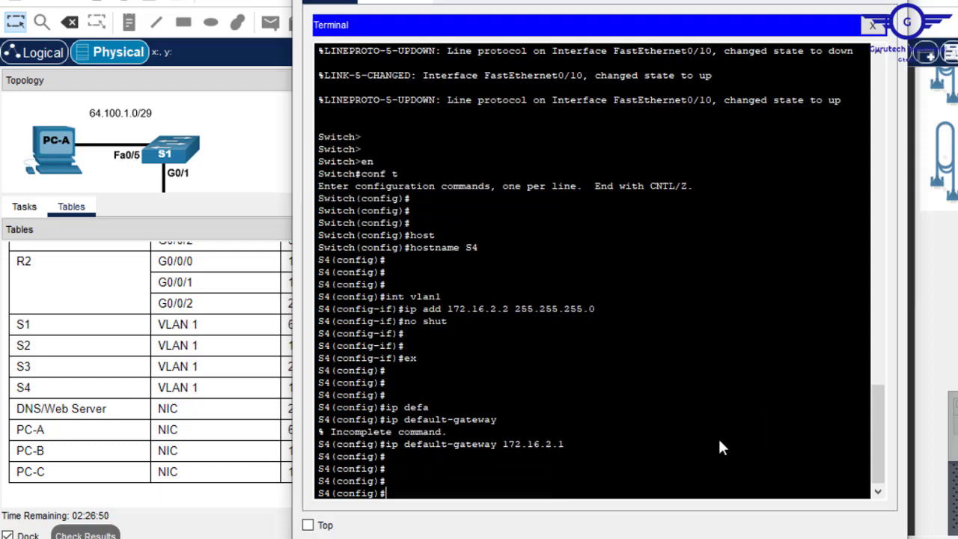
text(do wr)
key(Return)
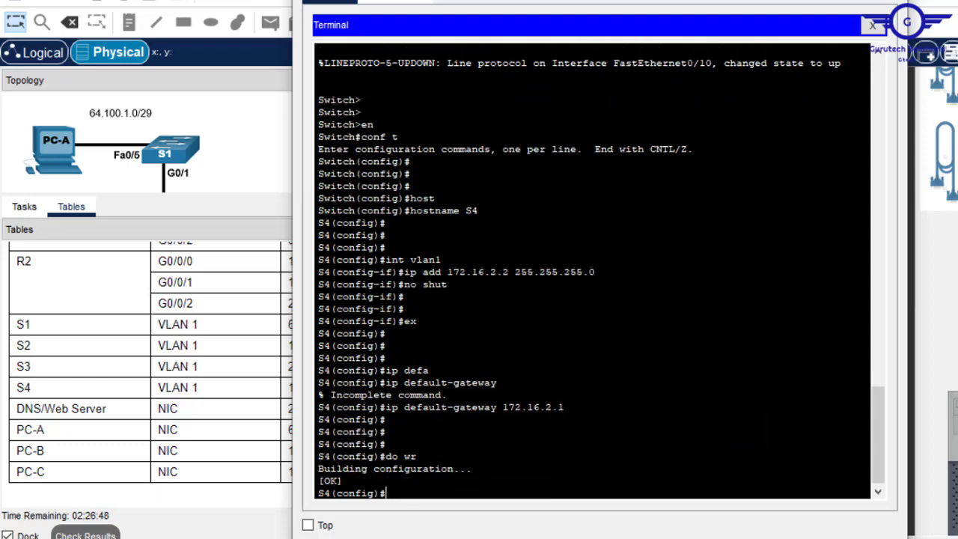
click(891, 2)
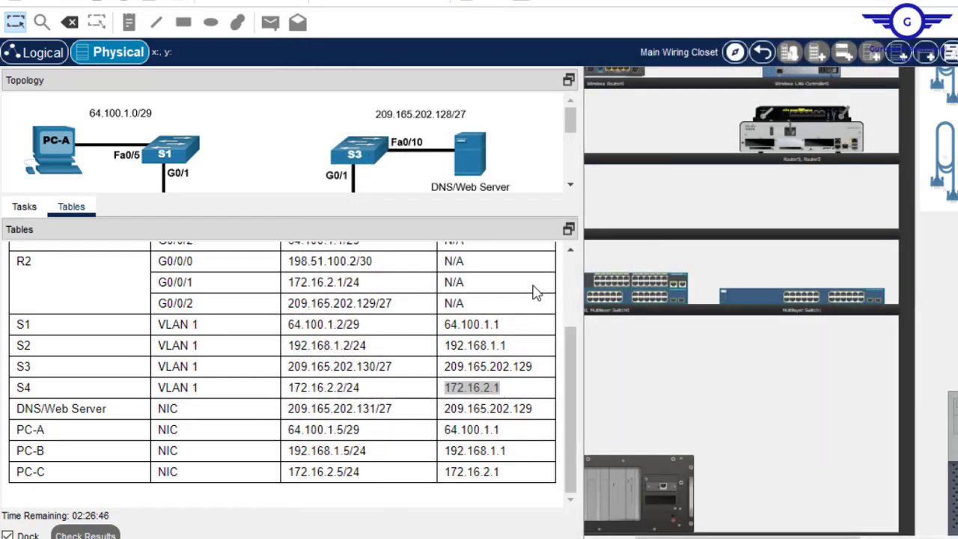
- Show the task instructions and scroll the Physical workspace to the Main Wiring Closet rack with R1 and R2
click(29, 214)
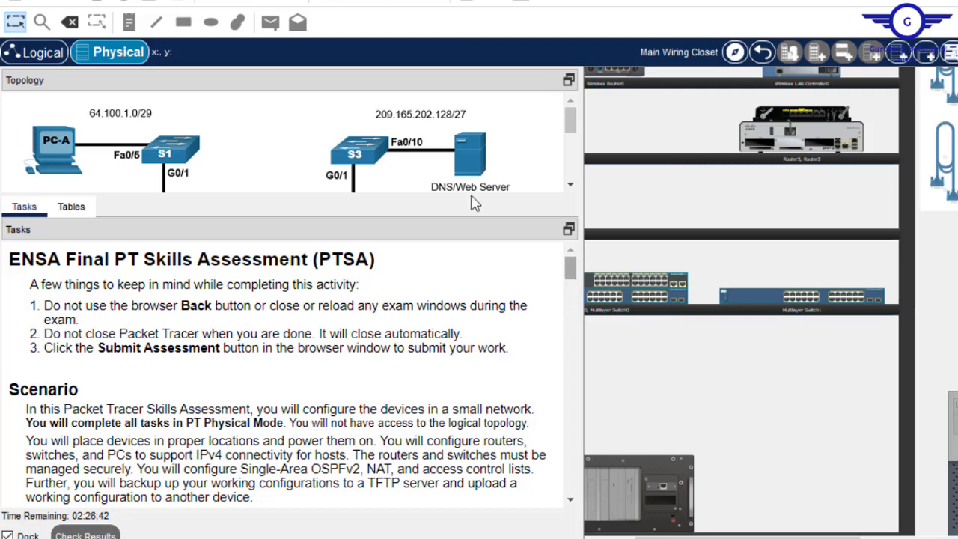
drag(447, 190, 446, 136)
drag(567, 241, 555, 372)
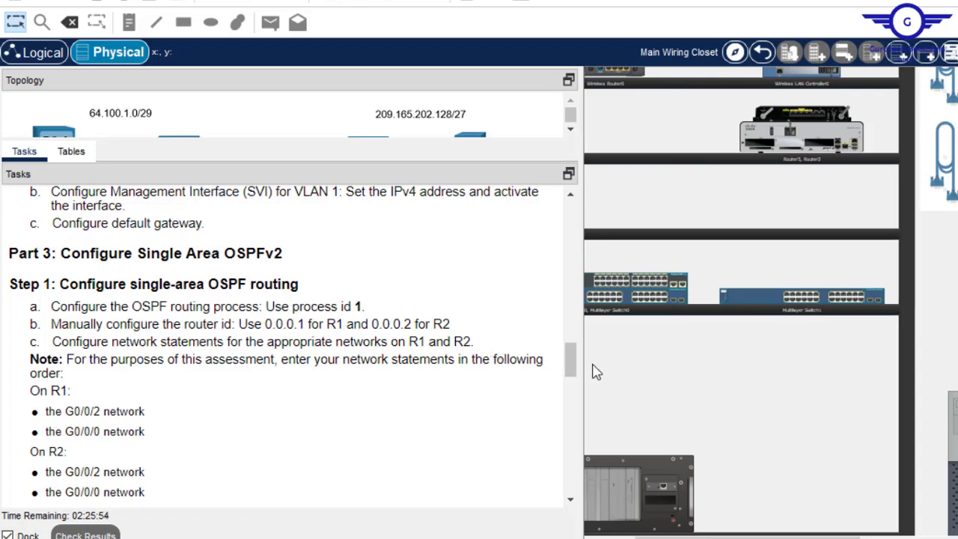
scroll(571, 370, down, 2)
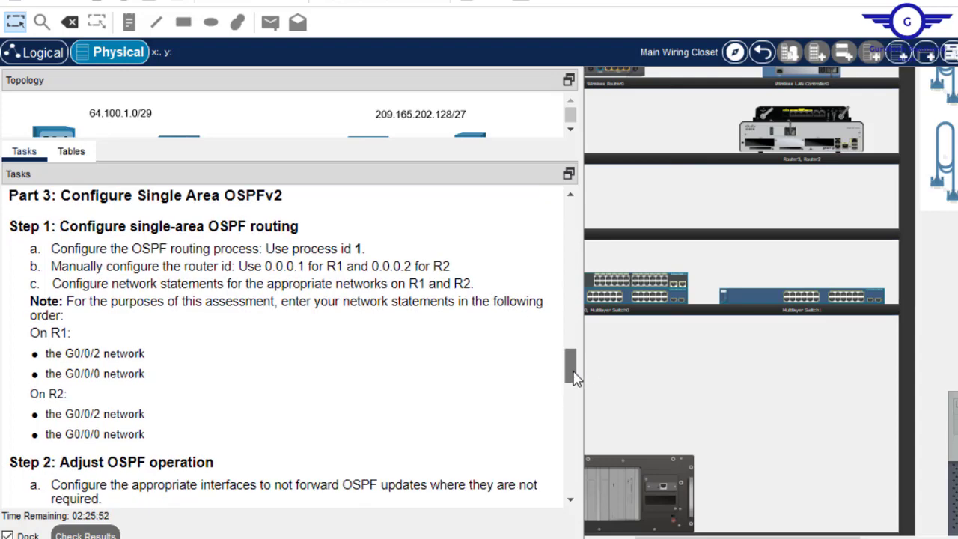
scroll(573, 377, up, 1)
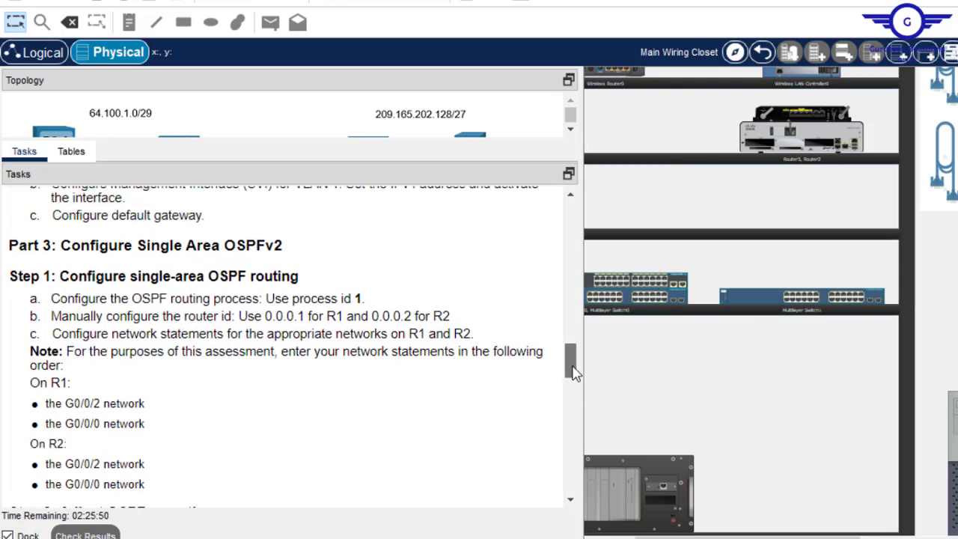
scroll(573, 378, down, 1)
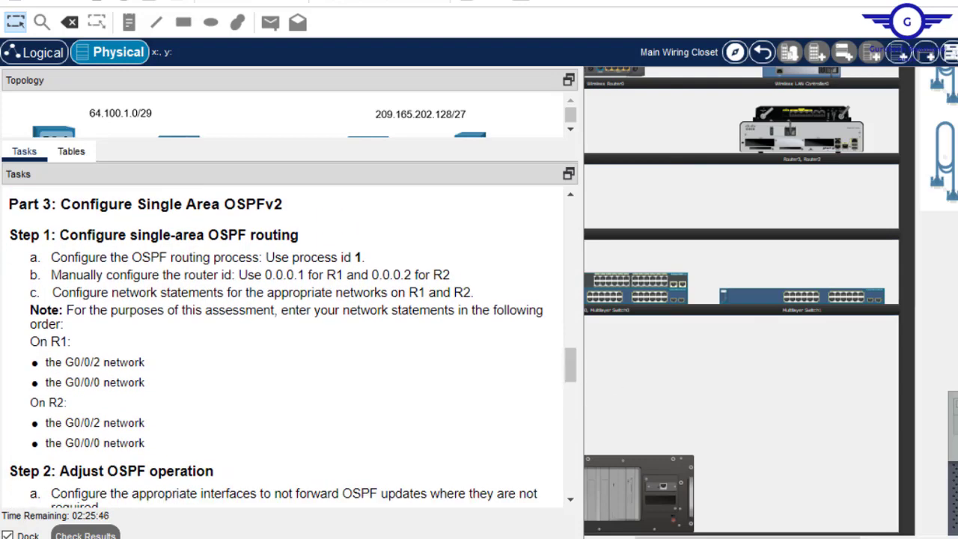
drag(763, 538, 957, 537)
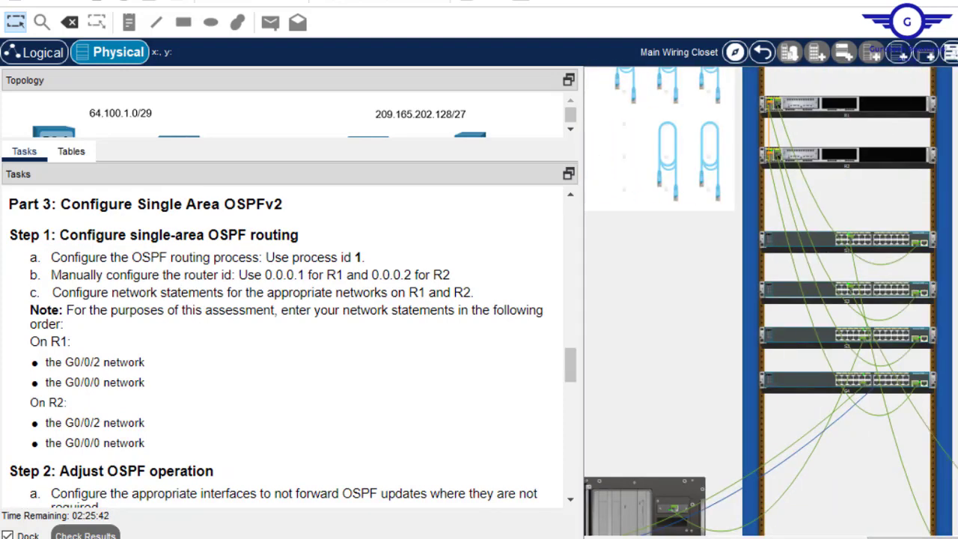
scroll(770, 301, up, 1)
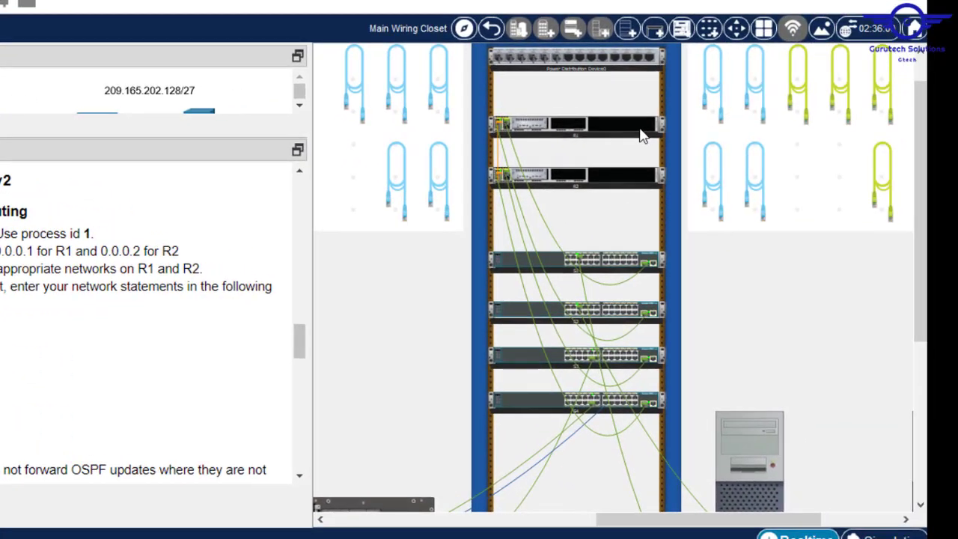
- View the rear panels of R1 and the bottom switch and plug the console cable into R1's Console port
right_click(911, 154)
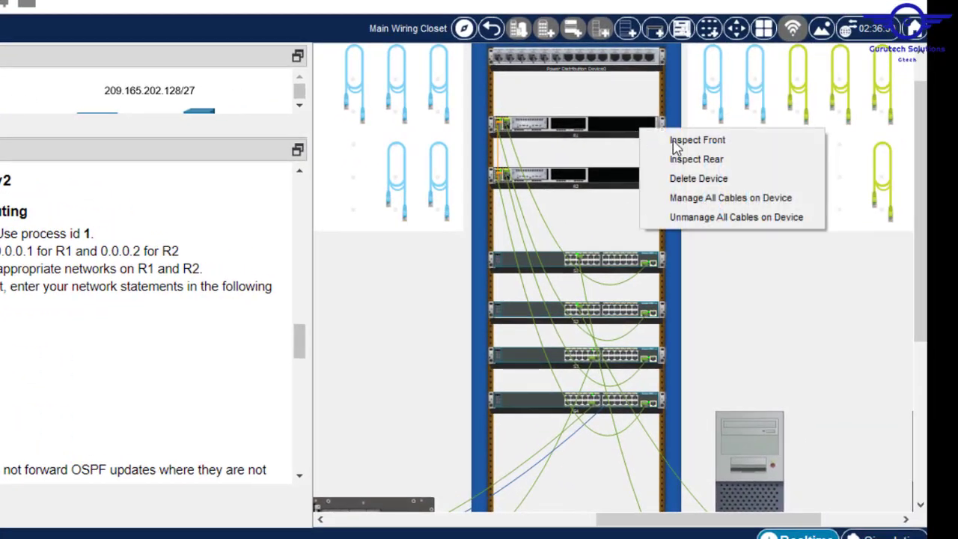
click(705, 158)
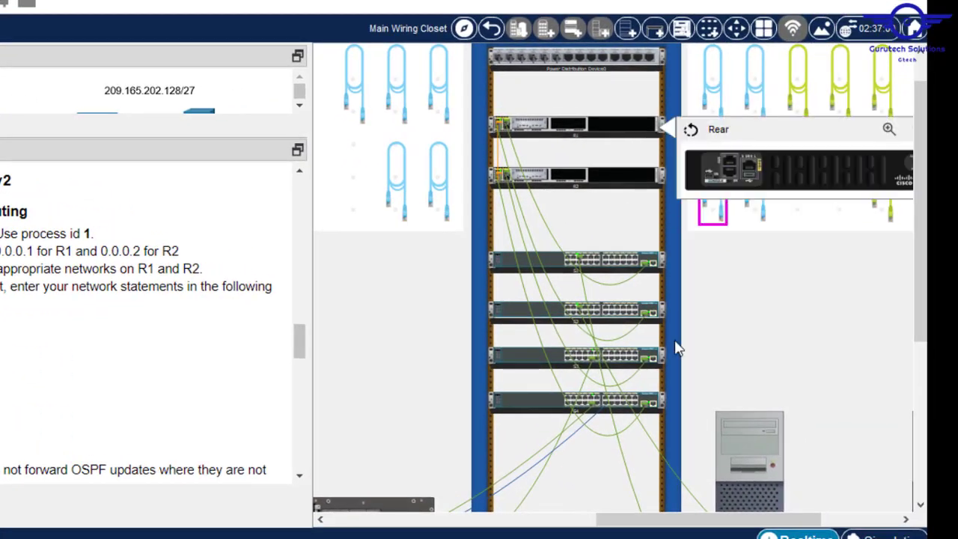
right_click(639, 404)
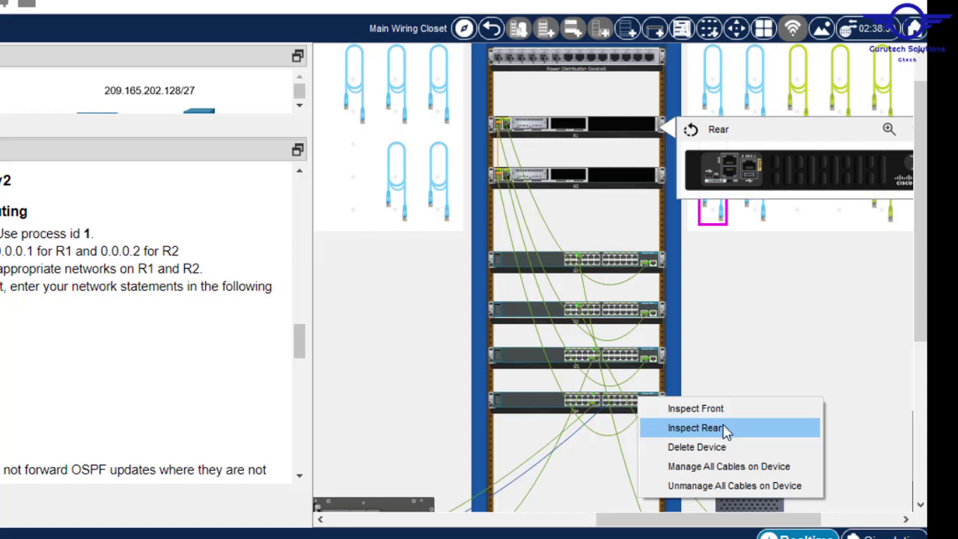
click(696, 428)
drag(816, 456, 737, 183)
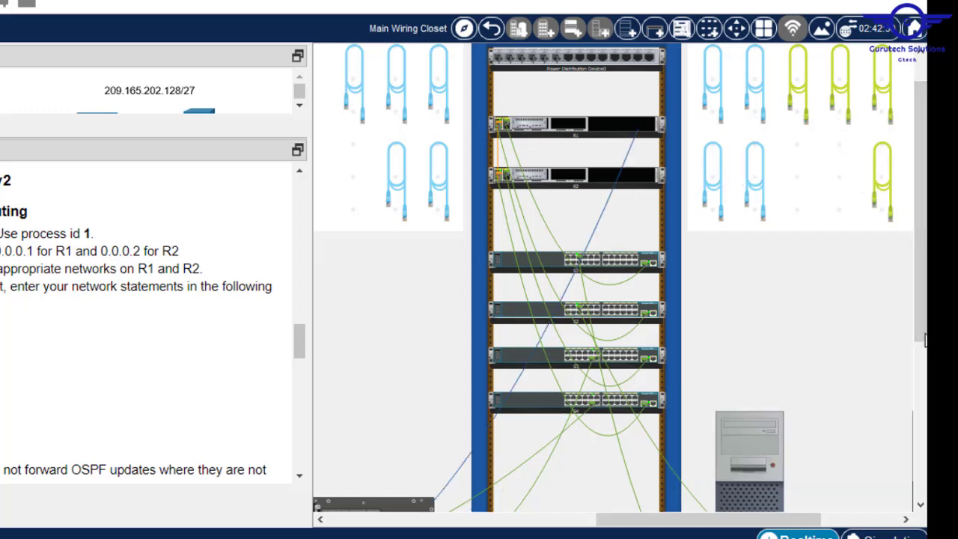
- Start PC-C's Terminal with default serial settings and wake R1's console
scroll(925, 340, down, 3)
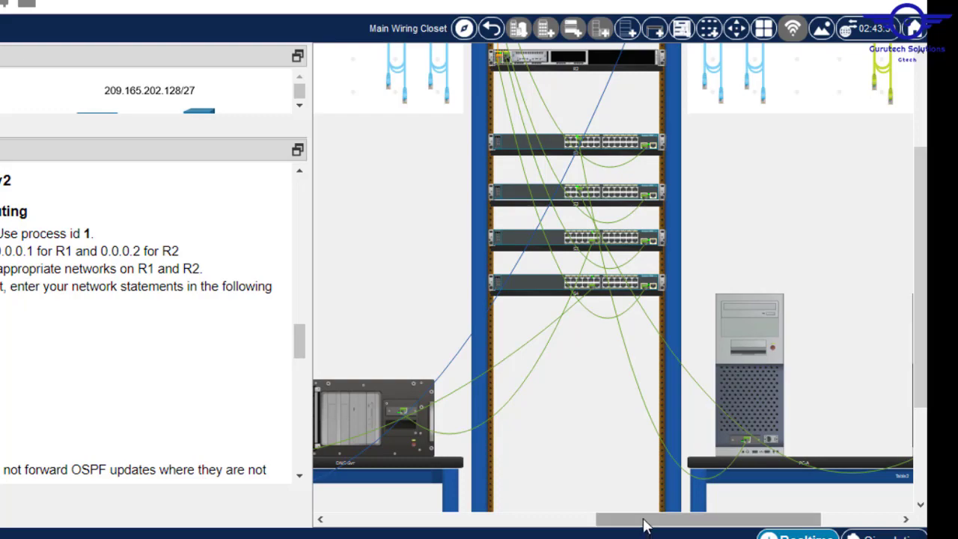
drag(645, 526, 459, 519)
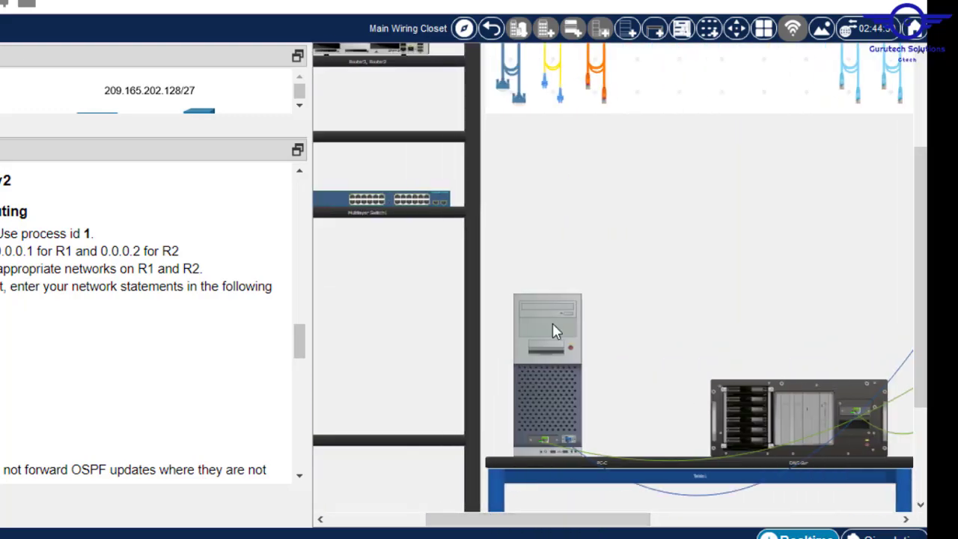
click(552, 326)
click(324, 37)
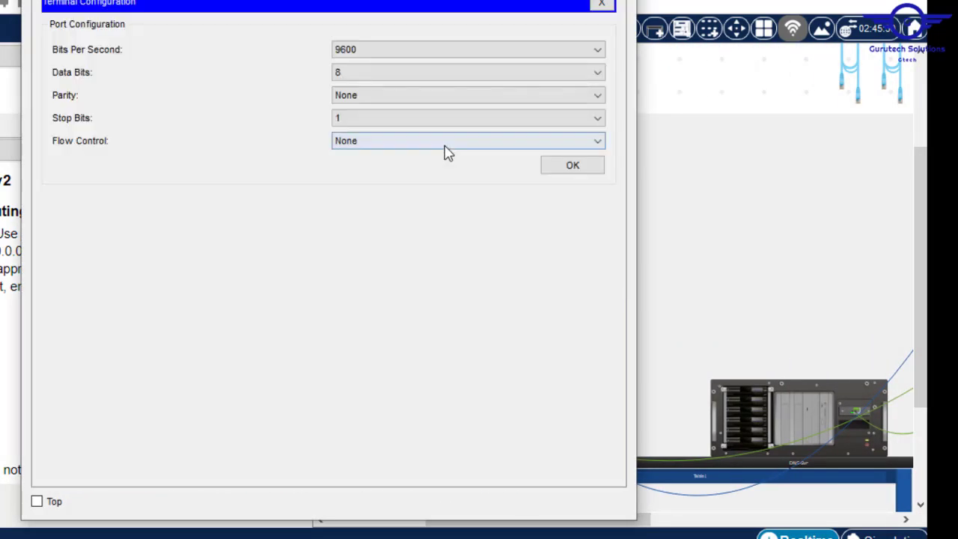
click(571, 165)
key(Return)
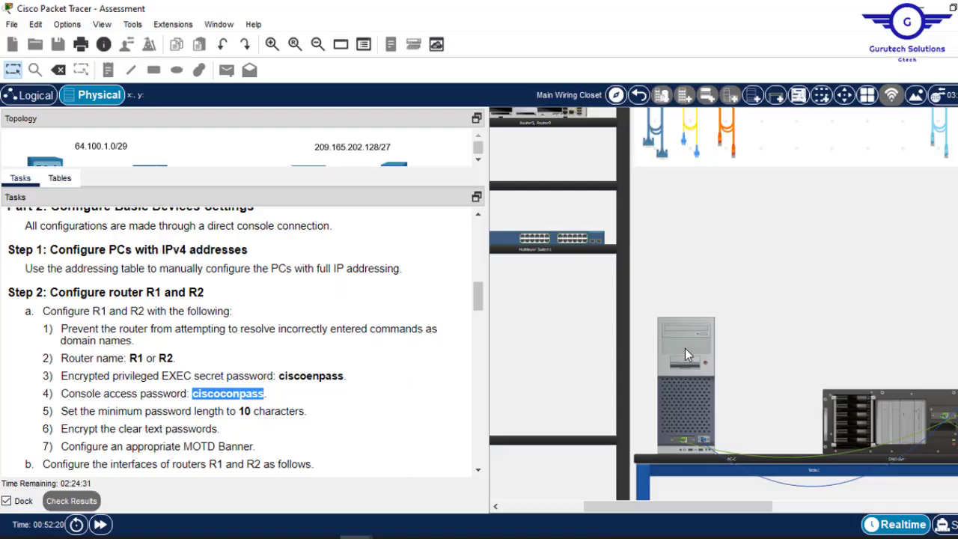
- Log in to R1 with the console password and enter privileged mode with the enable password
click(685, 348)
right_click(482, 406)
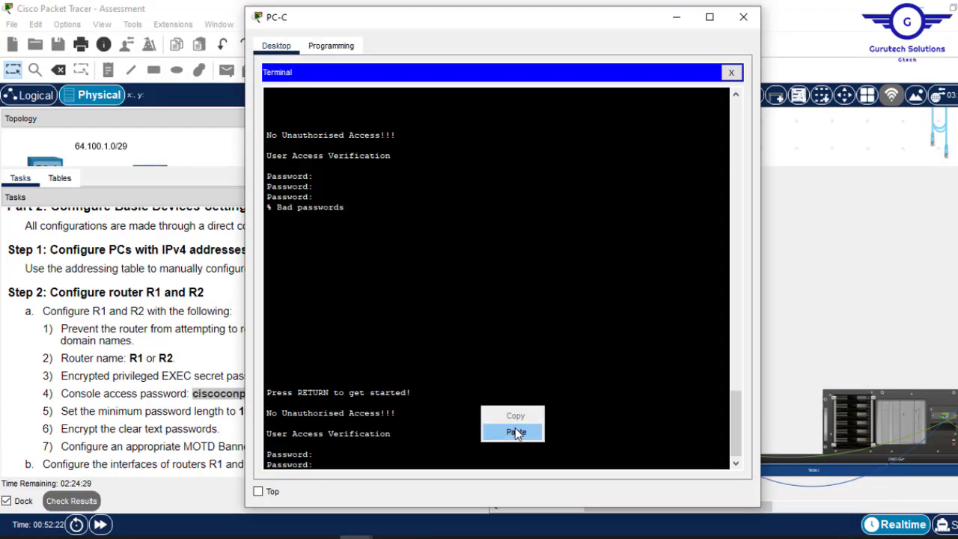
click(515, 427)
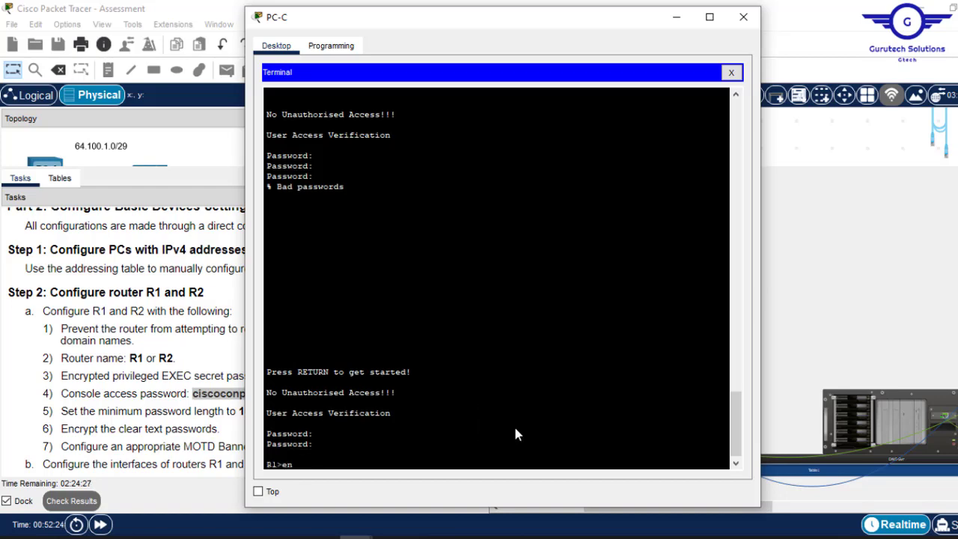
text(en)
key(Return)
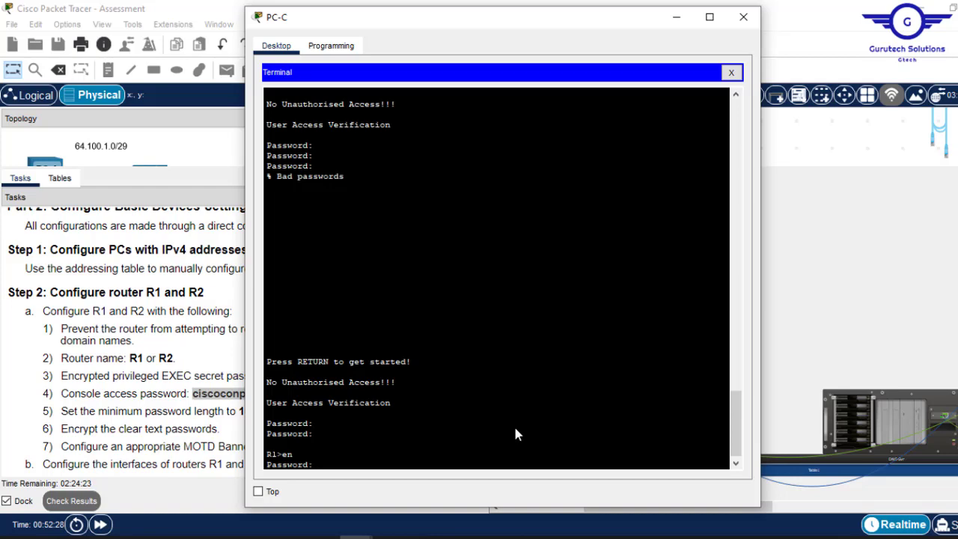
key(Return)
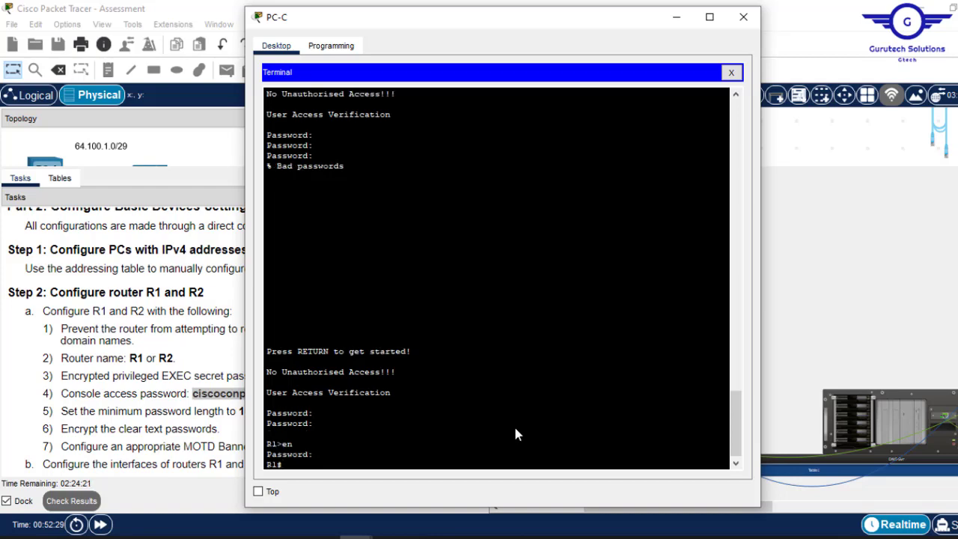
key(Return)
key(Return)
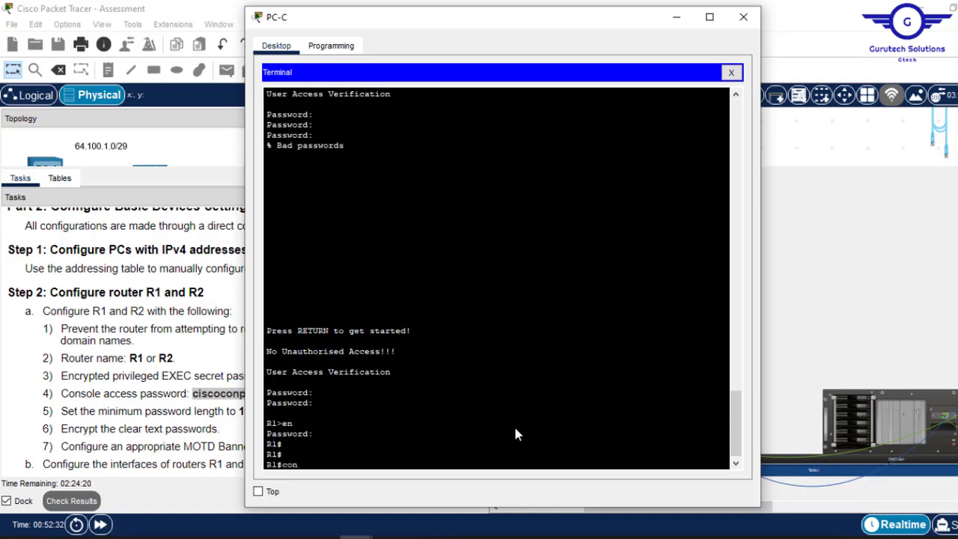
- Enter global configuration mode on R1 and bring the task instructions into view
text(conf t)
key(Return)
key(Return)
key(Return)
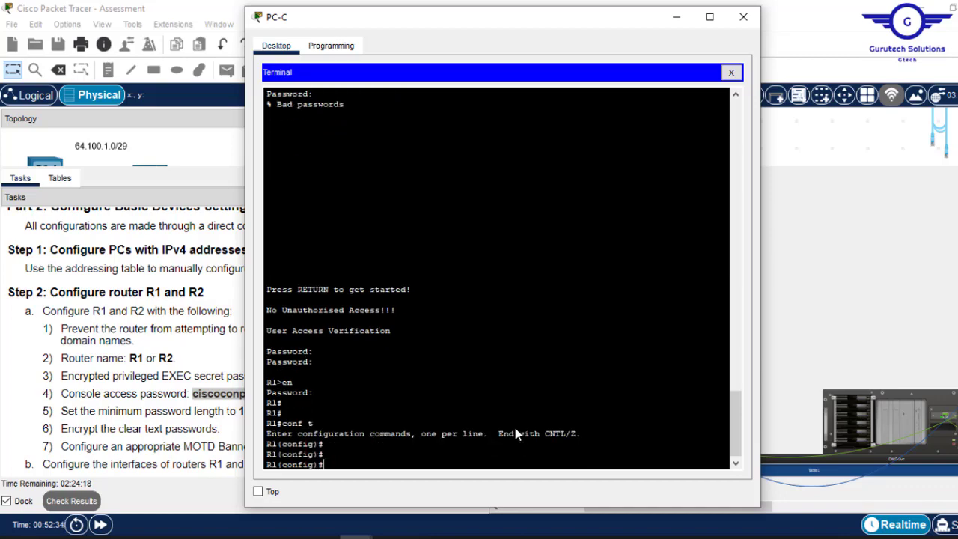
click(207, 343)
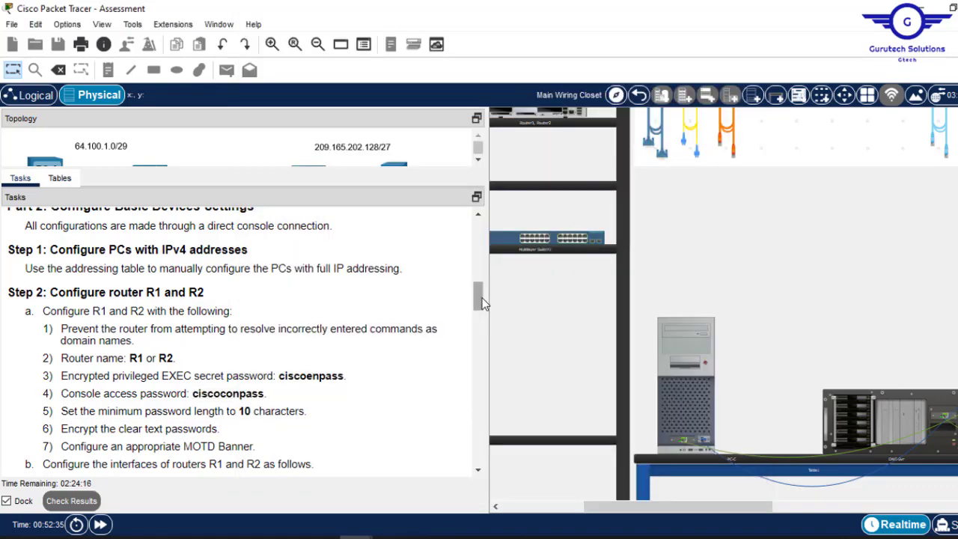
drag(481, 298, 483, 365)
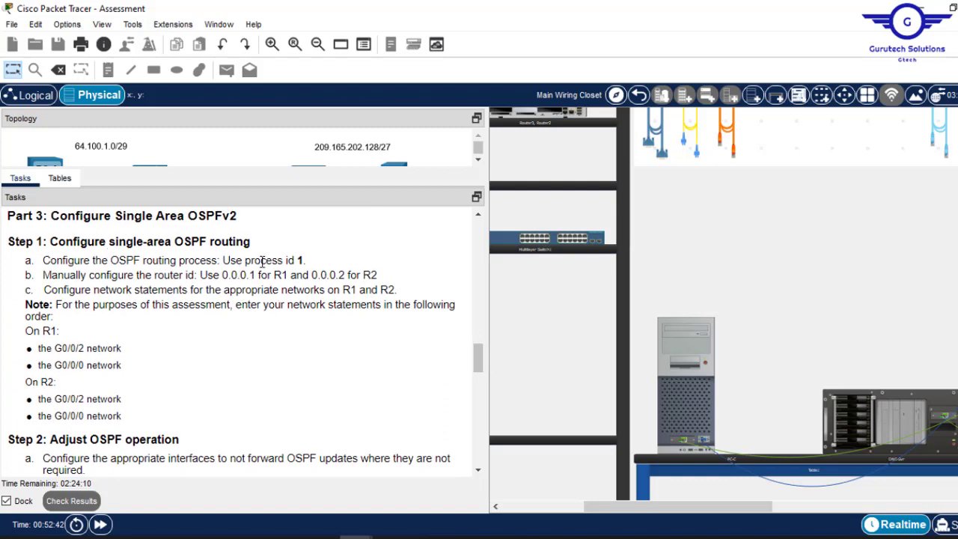
- Start OSPF process 1 on R1 with router ospf 1
click(691, 341)
key(Return)
key(Return)
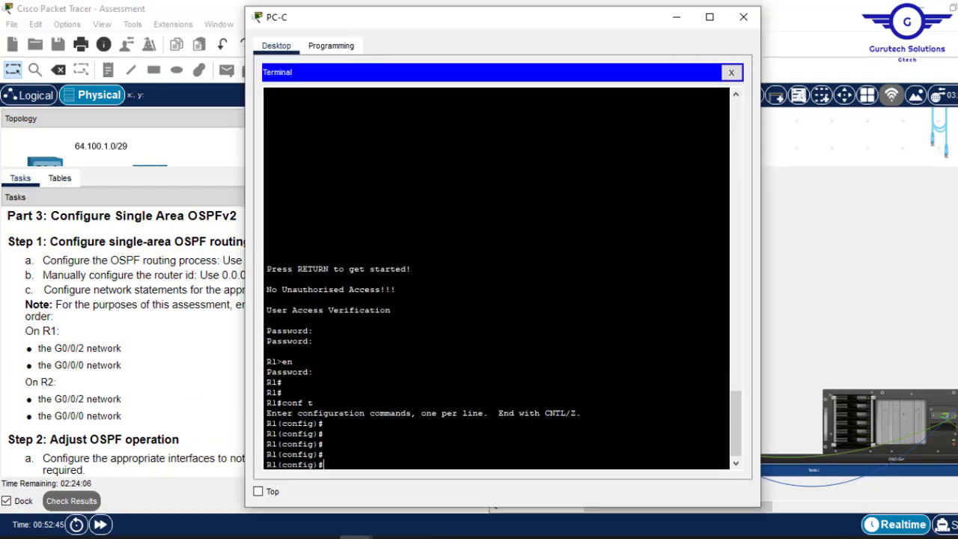
text(rout)
key(Tab)
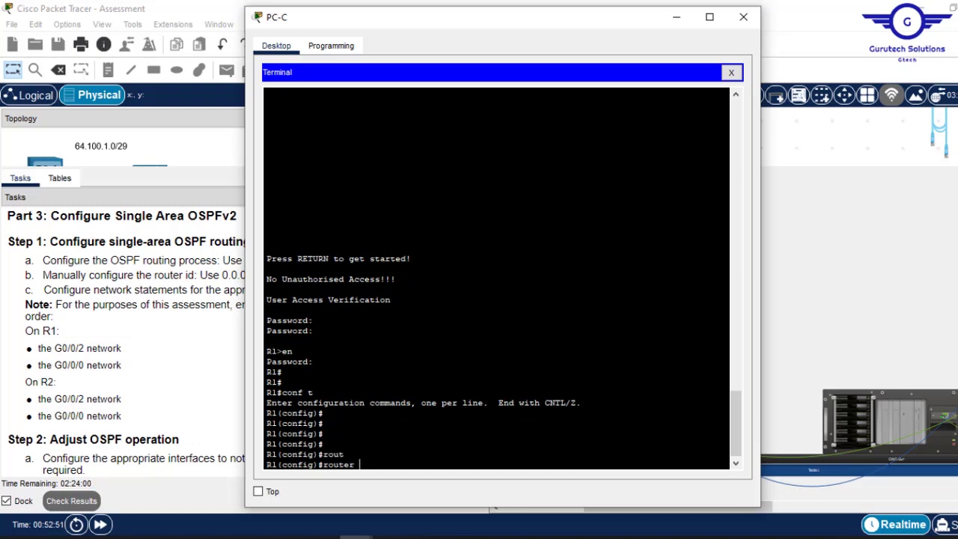
text(os)
key(Tab)
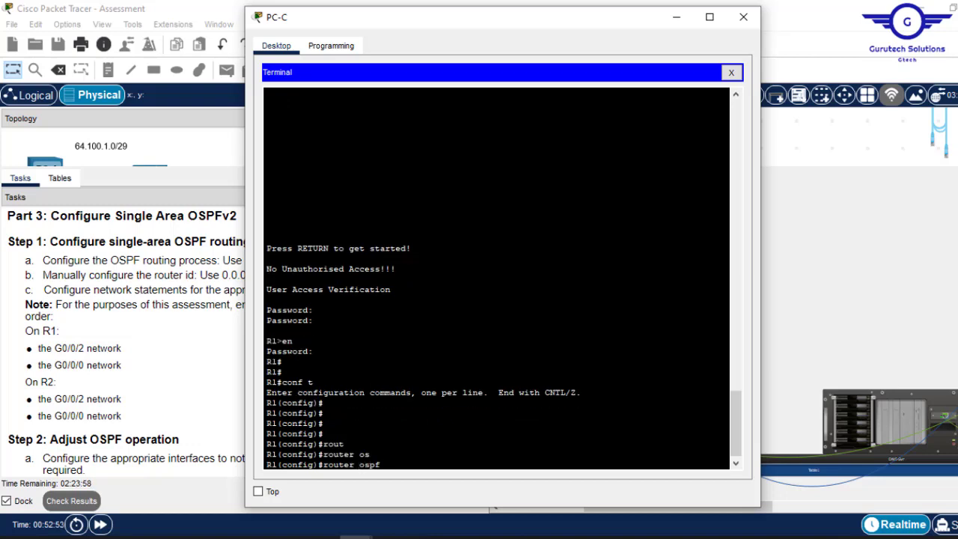
text(1)
key(Return)
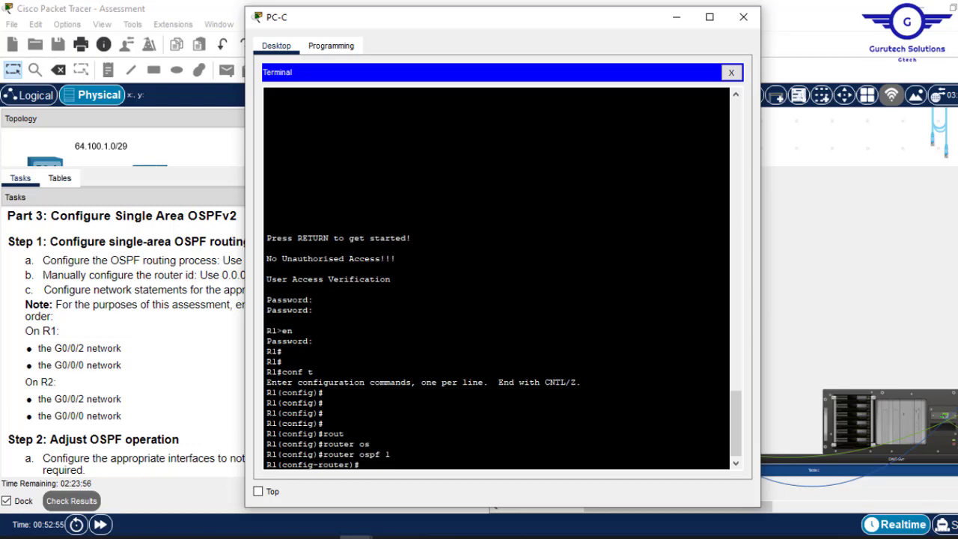
- Set R1's OSPF router ID to 0.0.0.1 and begin a network statement for G0/0/2
text(rour)
text(t)
key(Tab)
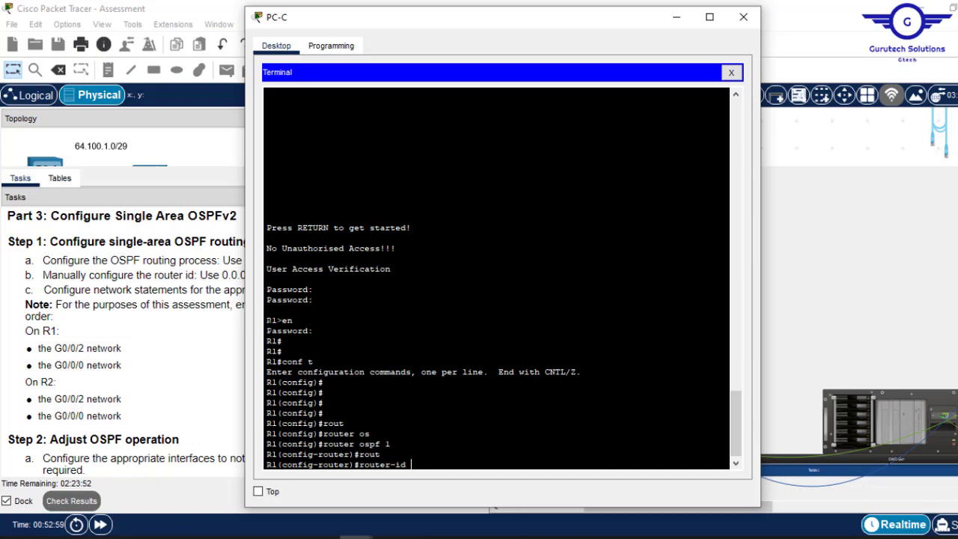
text(0.0.0.1)
drag(447, 20, 562, 20)
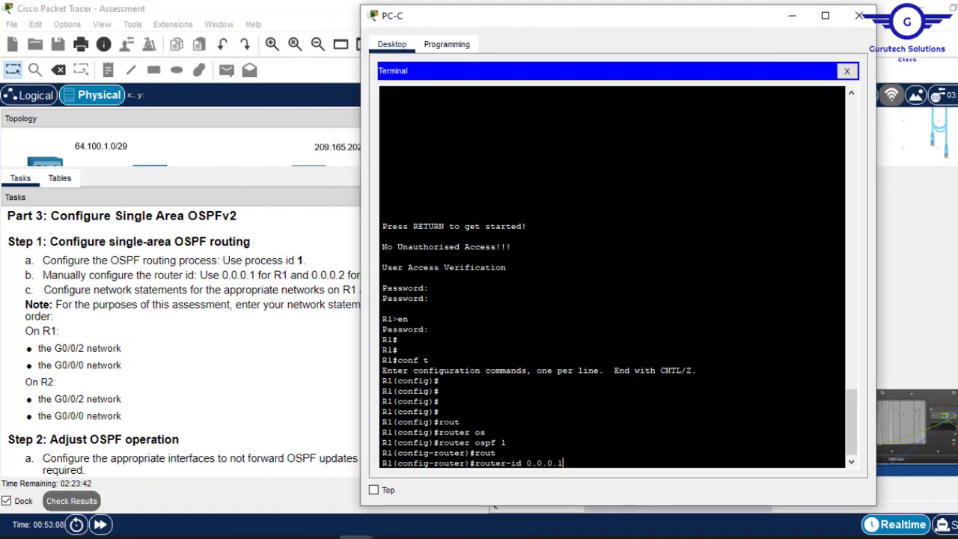
key(Return)
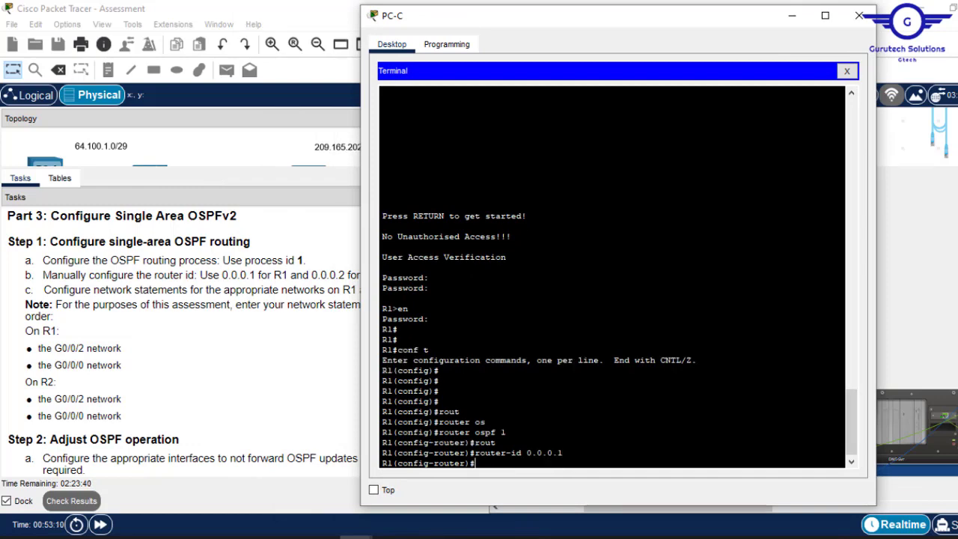
text(netw)
key(Tab)
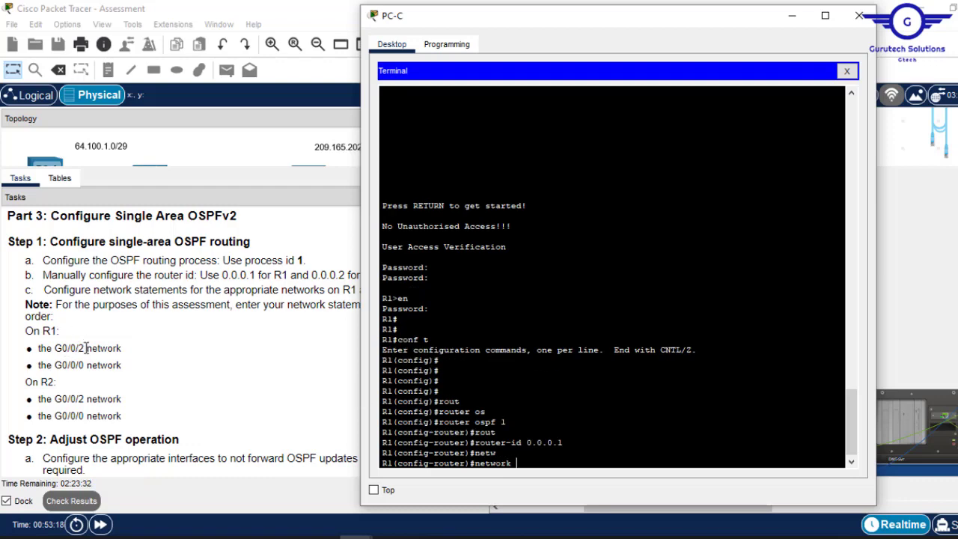
drag(86, 348, 56, 348)
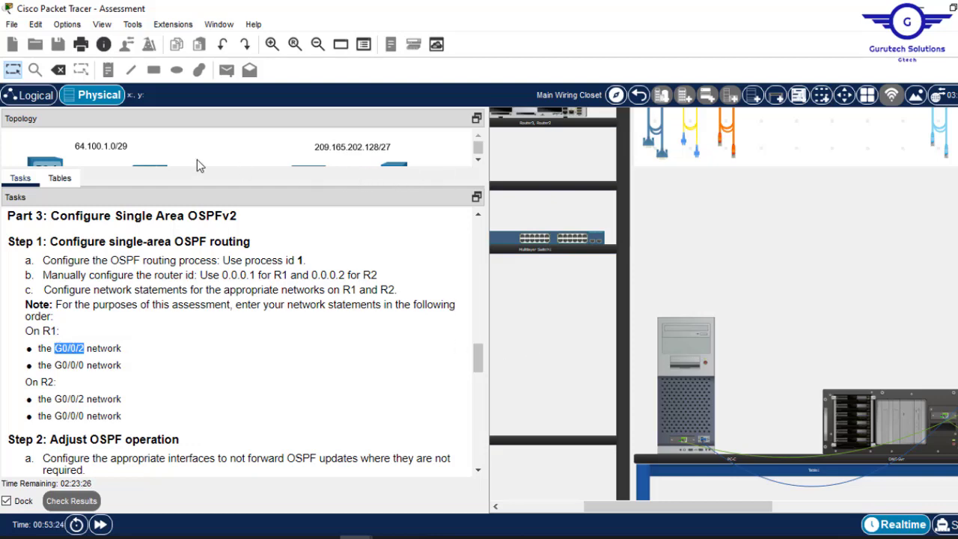
- Copy R1 G0/0/2's address 64.100.1.1 from the addressing table
click(60, 178)
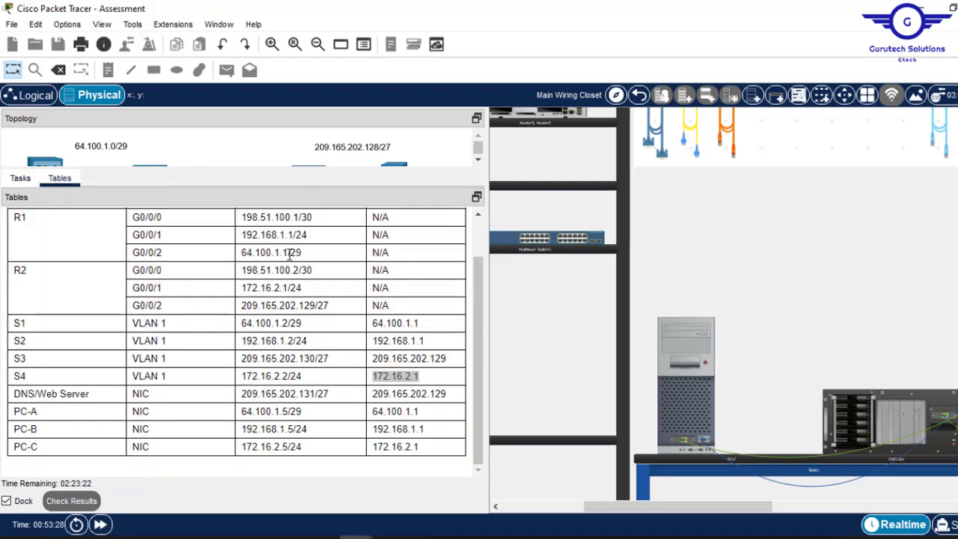
drag(289, 253, 241, 252)
right_click(260, 252)
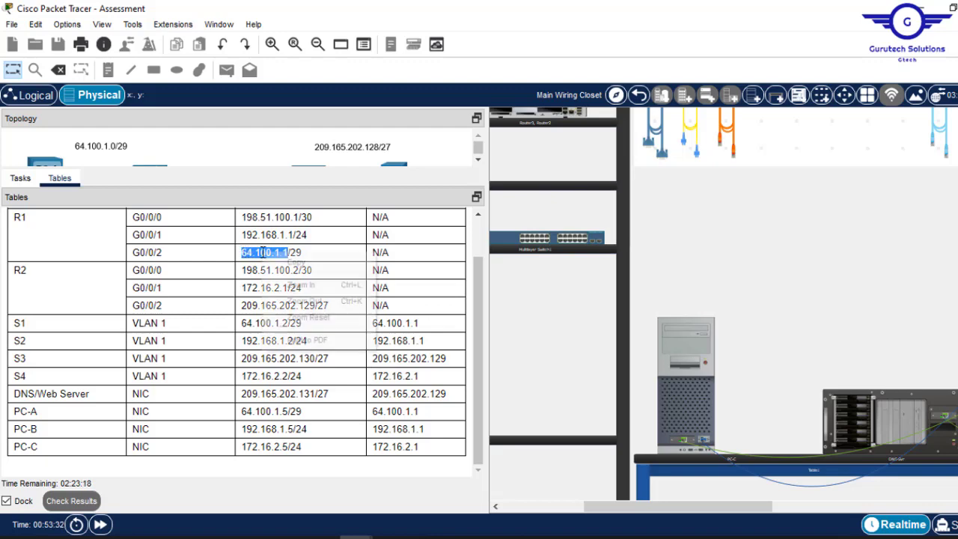
click(256, 254)
click(257, 253)
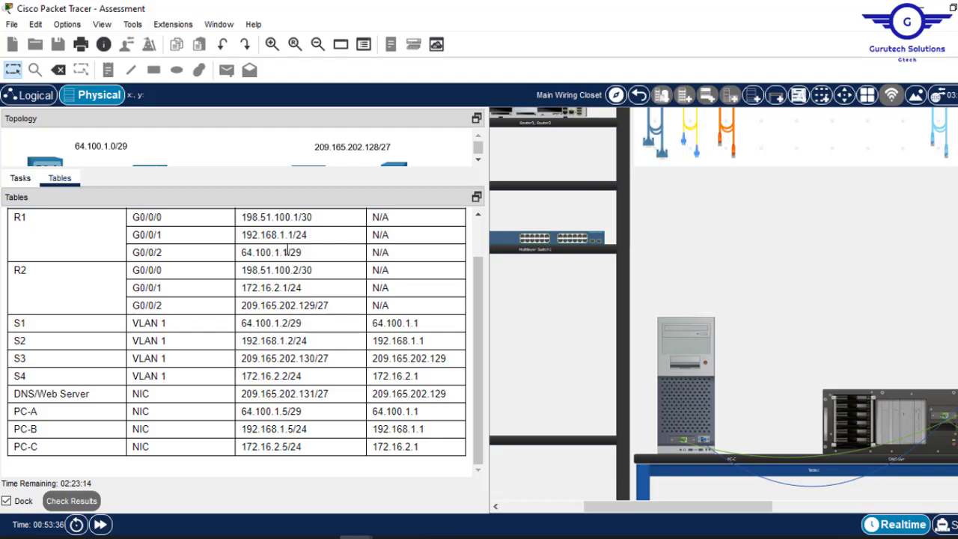
drag(291, 253, 249, 253)
key(ctrl+c)
right_click(249, 252)
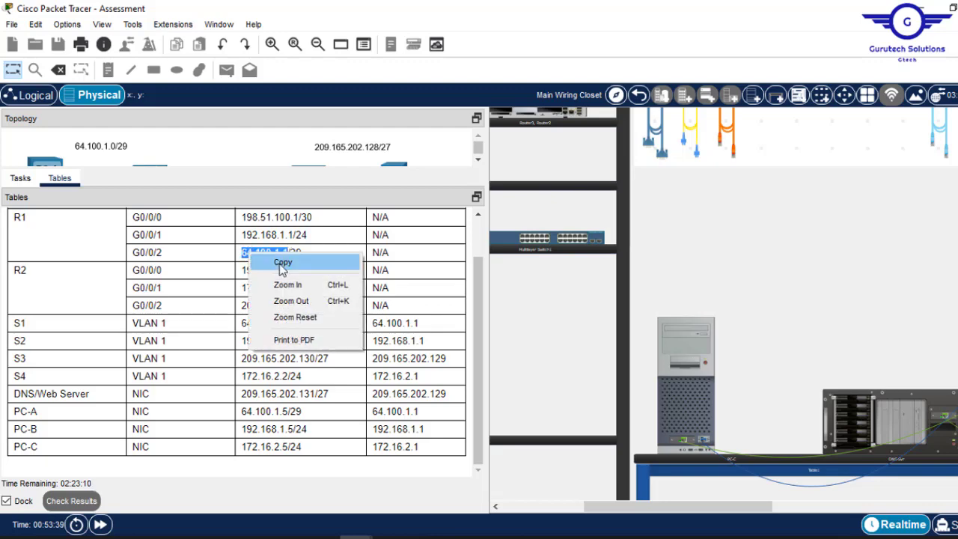
click(258, 260)
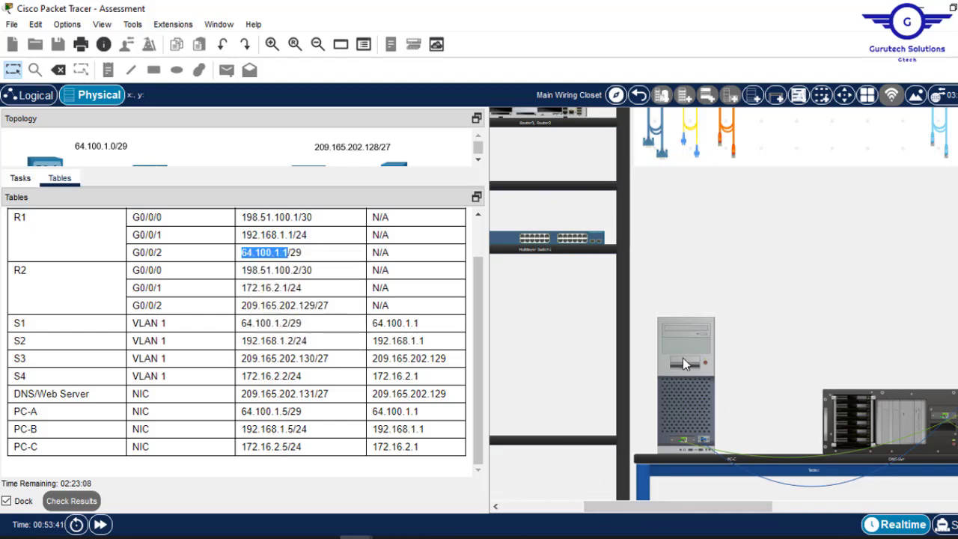
- Paste it into R1's terminal as 'network 64.100.1.0 0.0.0.7' and submit
click(682, 359)
right_click(615, 389)
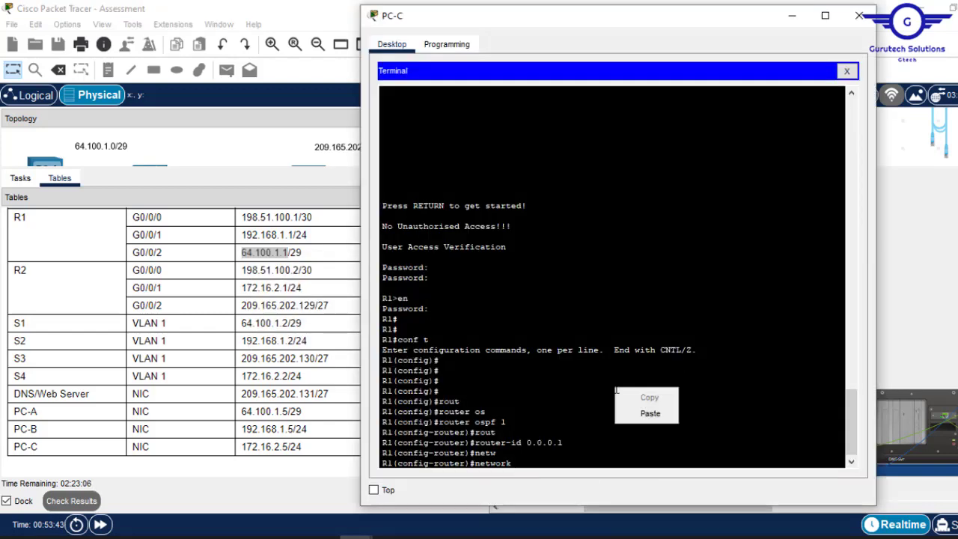
click(648, 412)
key(BackSpace)
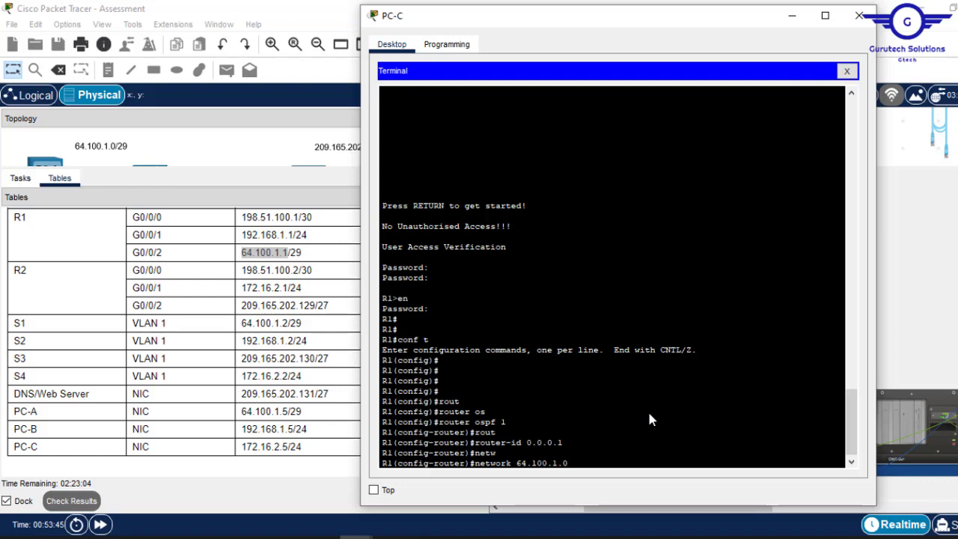
text(0)
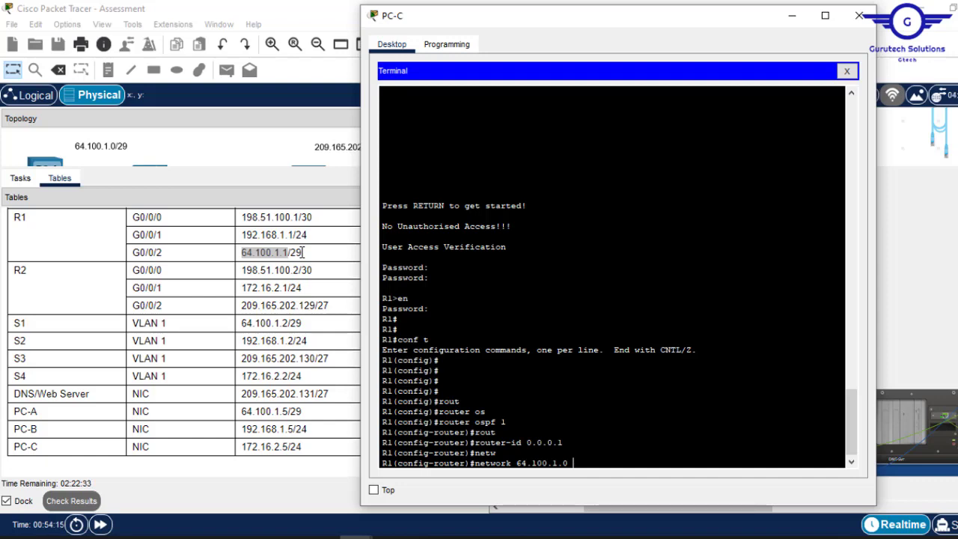
text(0.0.)
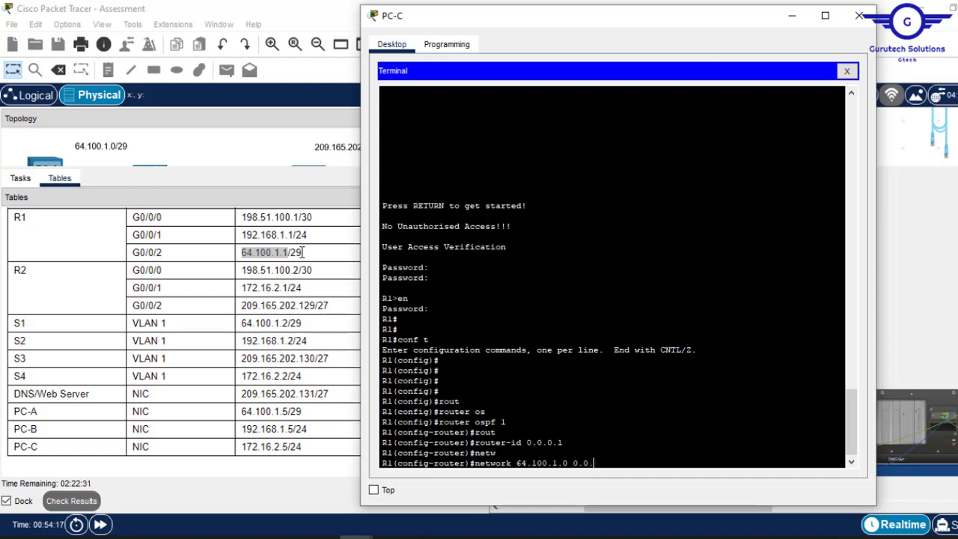
text(0.7)
key(Return)
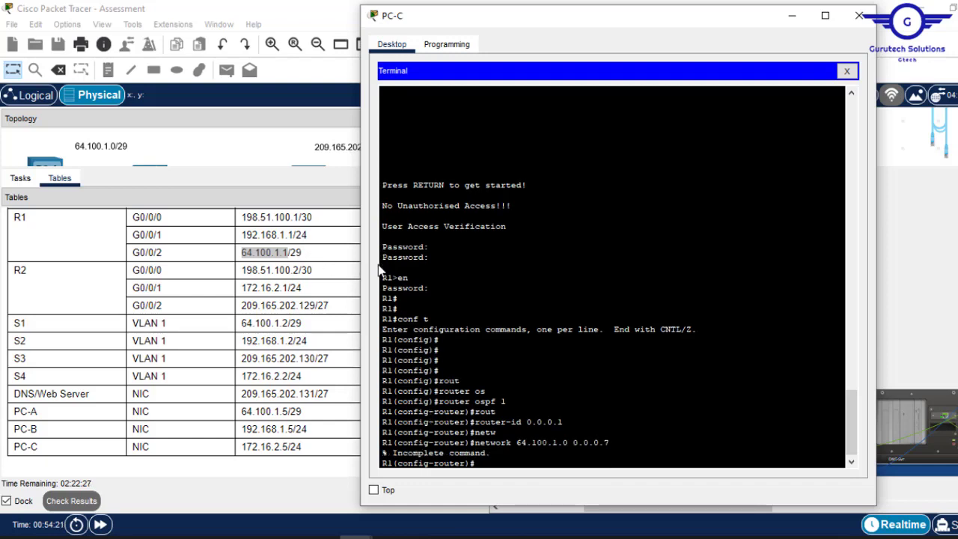
- Recall the network command and append the area keyword
key(Up)
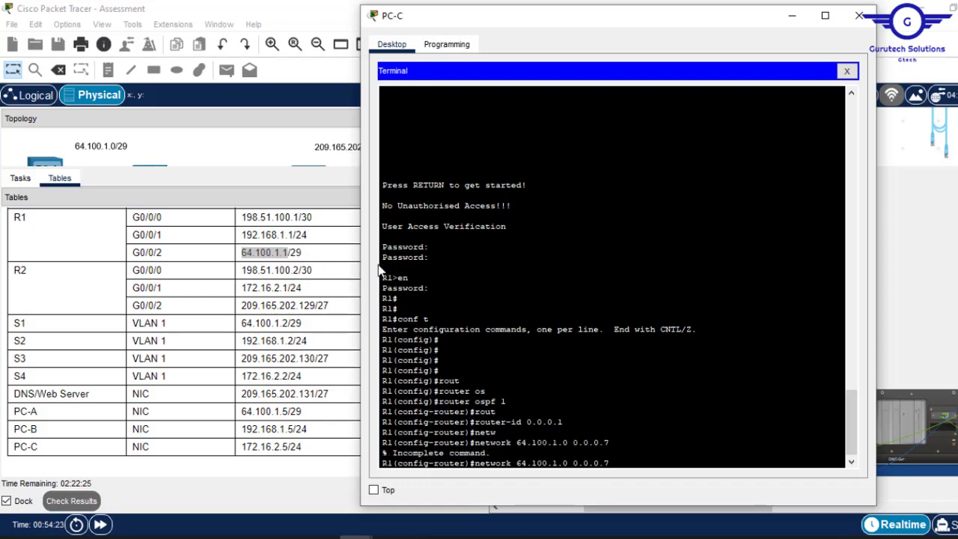
text(are)
key(Tab)
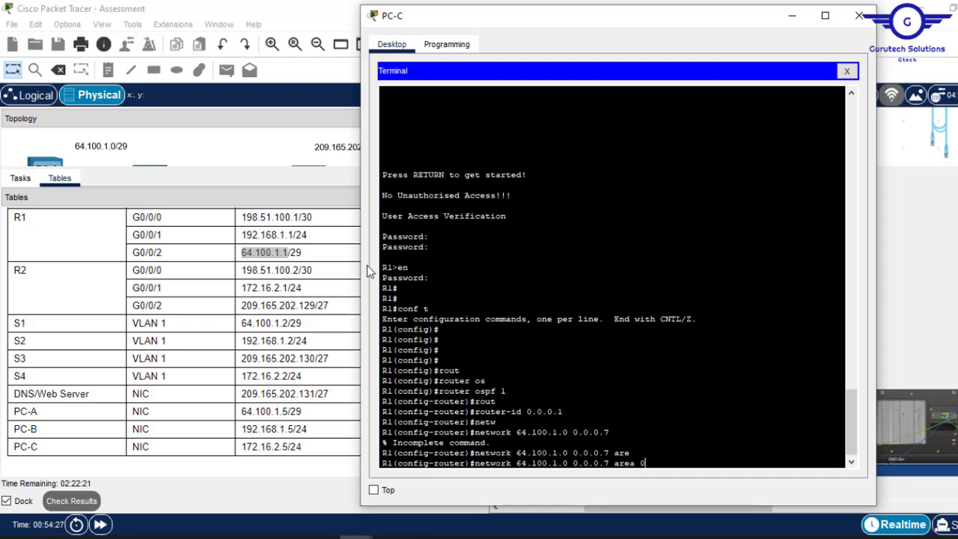
click(260, 271)
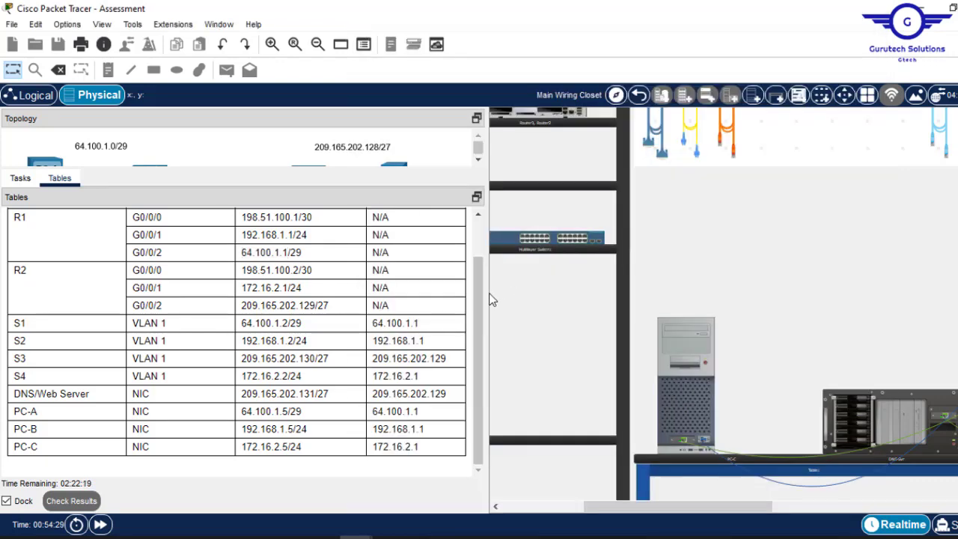
- Check the Part 3 OSPF task, then run network 64.100.1.0 0.0.0.7 area 0 on R1
click(25, 182)
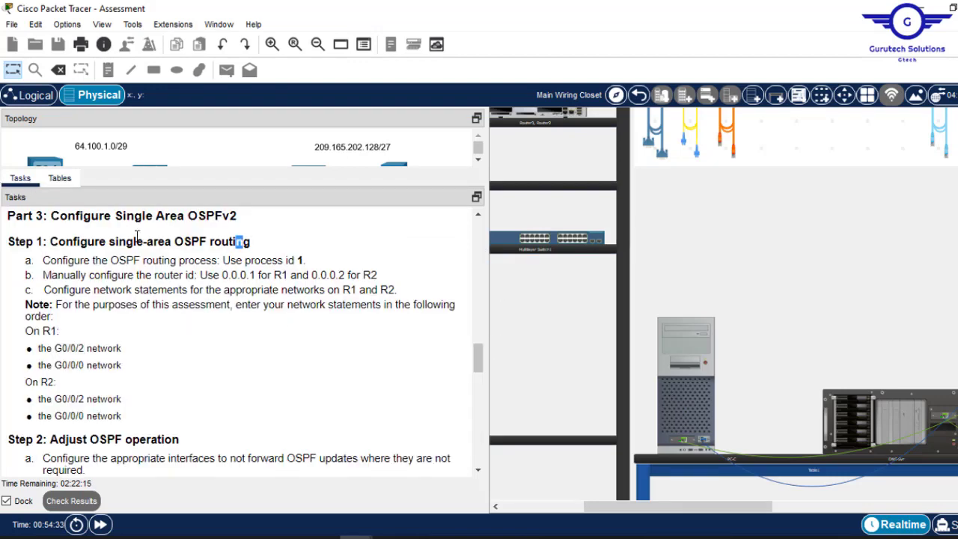
drag(244, 241, 109, 241)
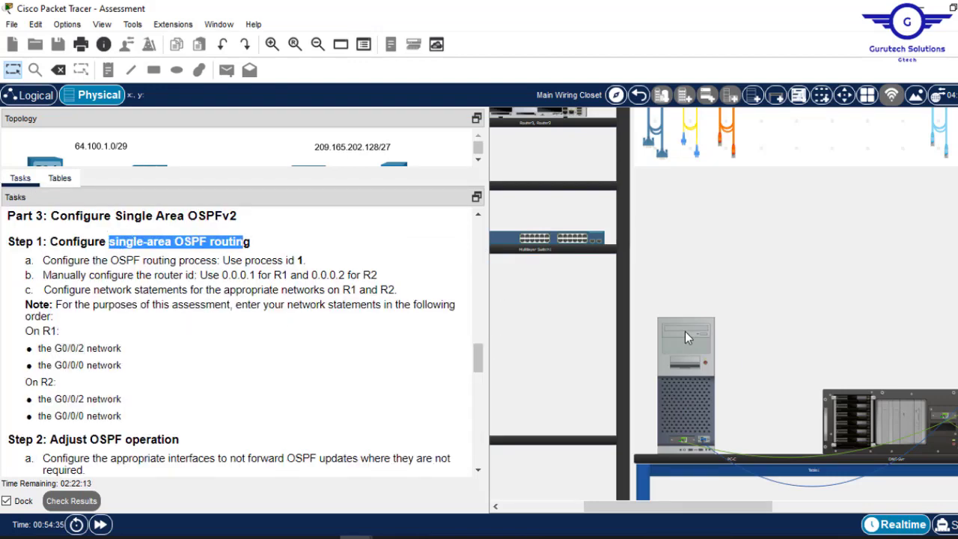
click(684, 330)
key(Return)
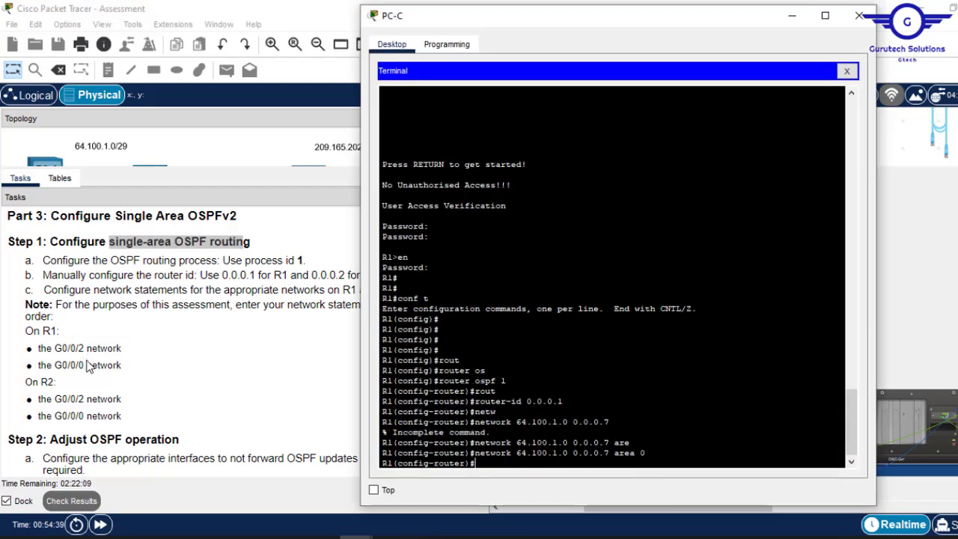
- Copy R1 G0/0/0's address 198.51.100.1 from the addressing table
click(72, 180)
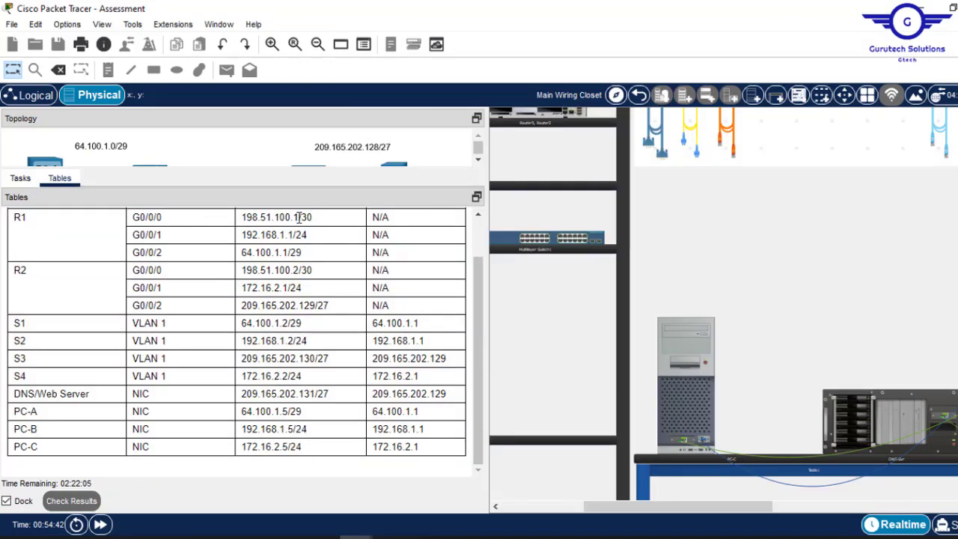
drag(299, 217, 299, 264)
right_click(255, 264)
click(243, 265)
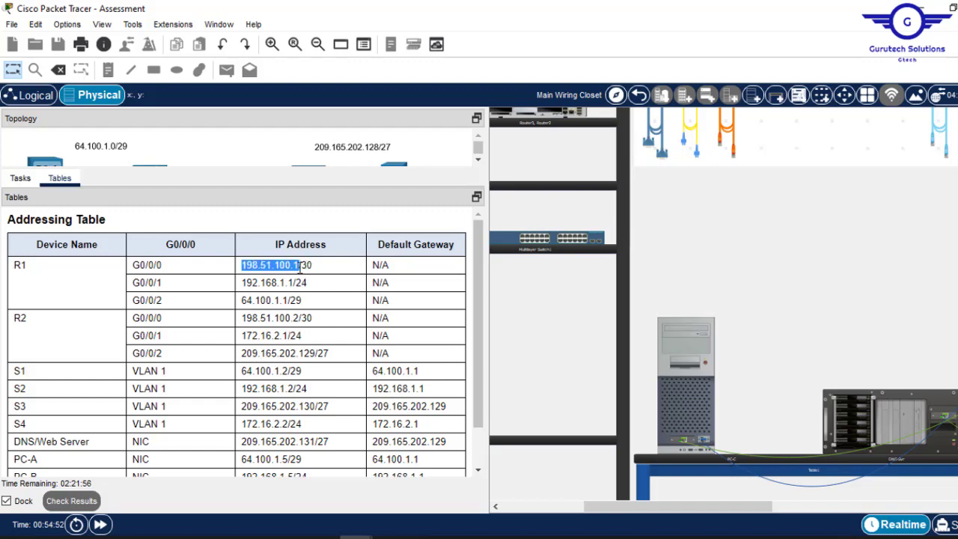
right_click(300, 268)
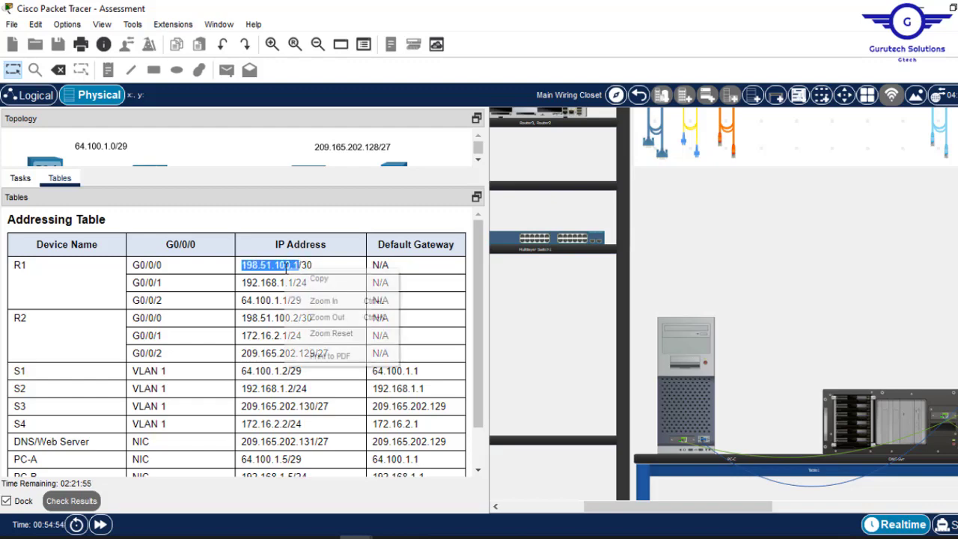
click(325, 282)
click(686, 330)
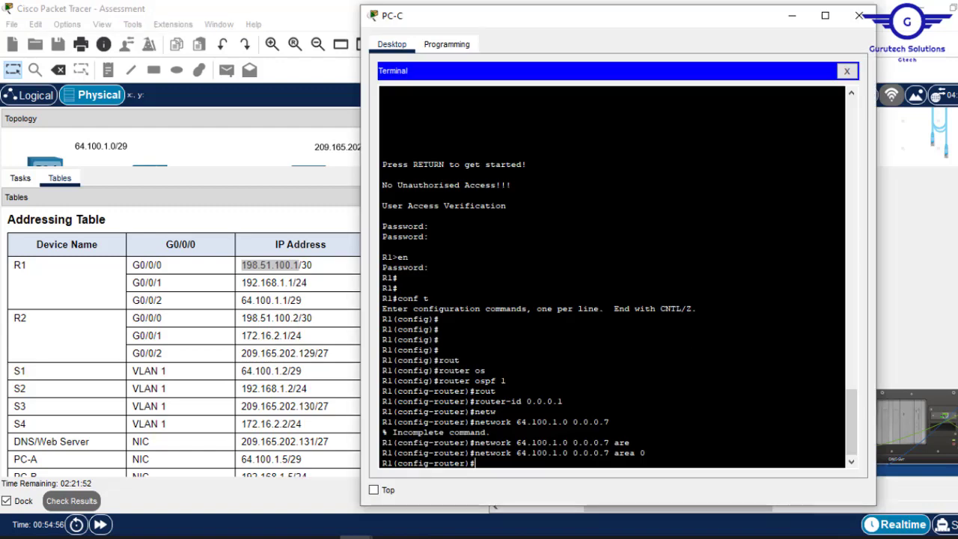
- Enter 'network 198.51.100.0 0.0.0.3 area 0' on R1, then exit router configuration
text(netw)
key(Tab)
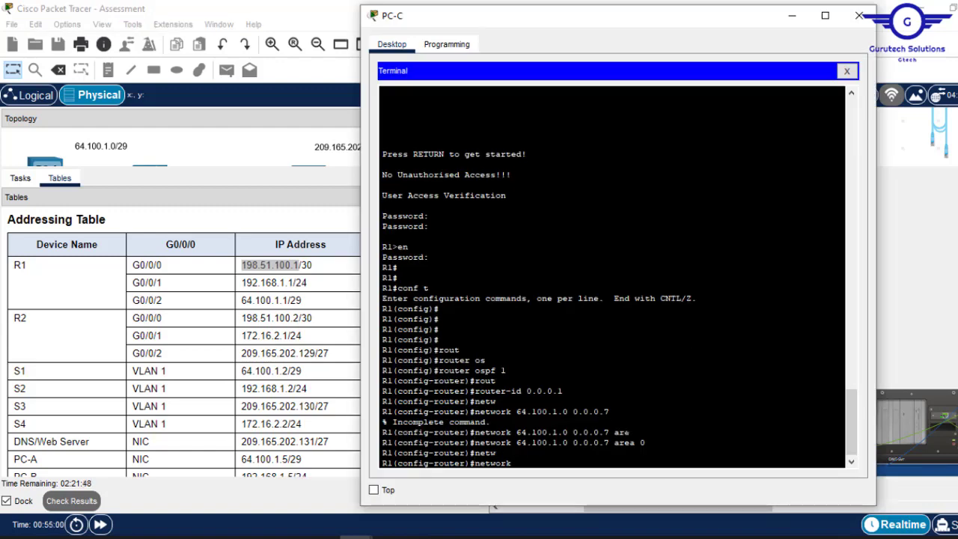
right_click(627, 429)
click(653, 451)
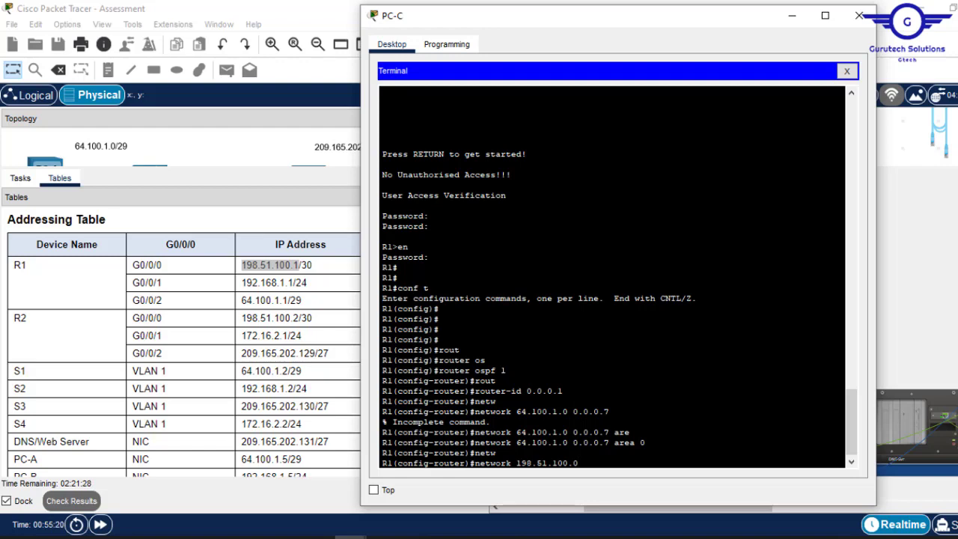
key(BackSpace)
text(0.0.0.3 ar)
key(Tab)
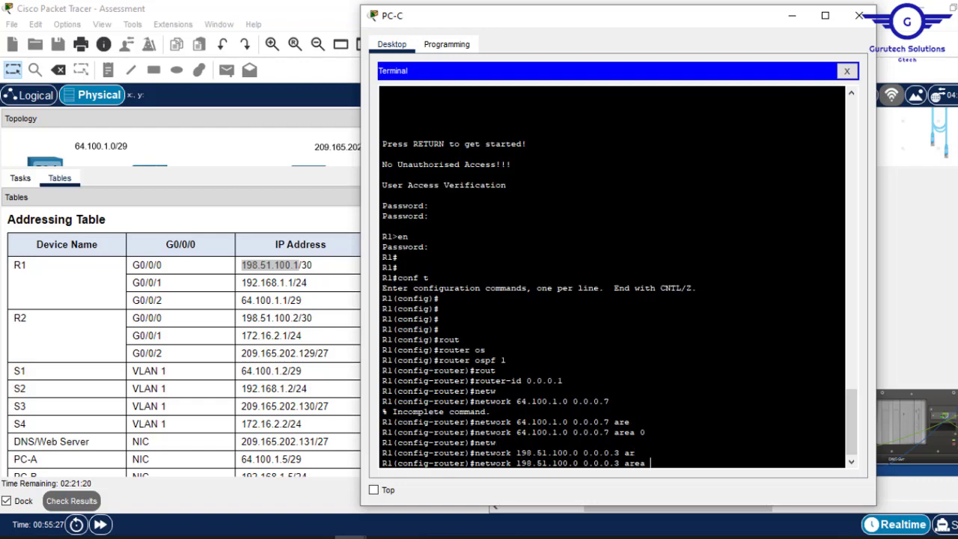
text(0)
key(Return)
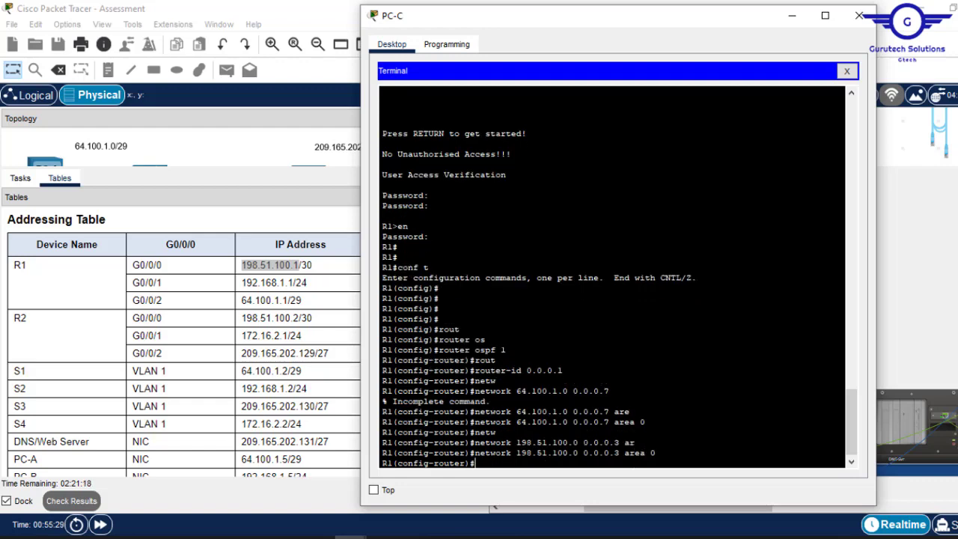
text(exit)
key(Return)
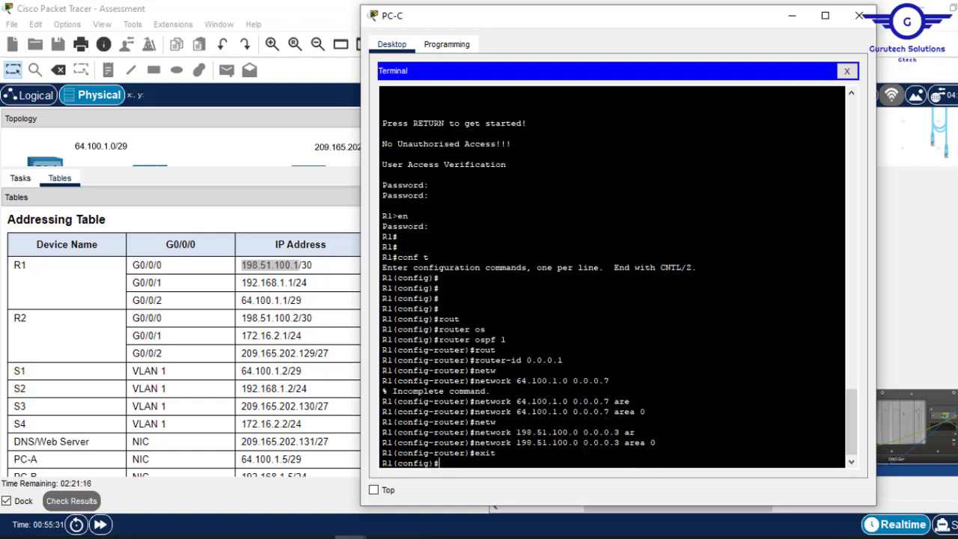
- Scroll the task instructions to Step 2 'Adjust OSPF operation'
click(309, 303)
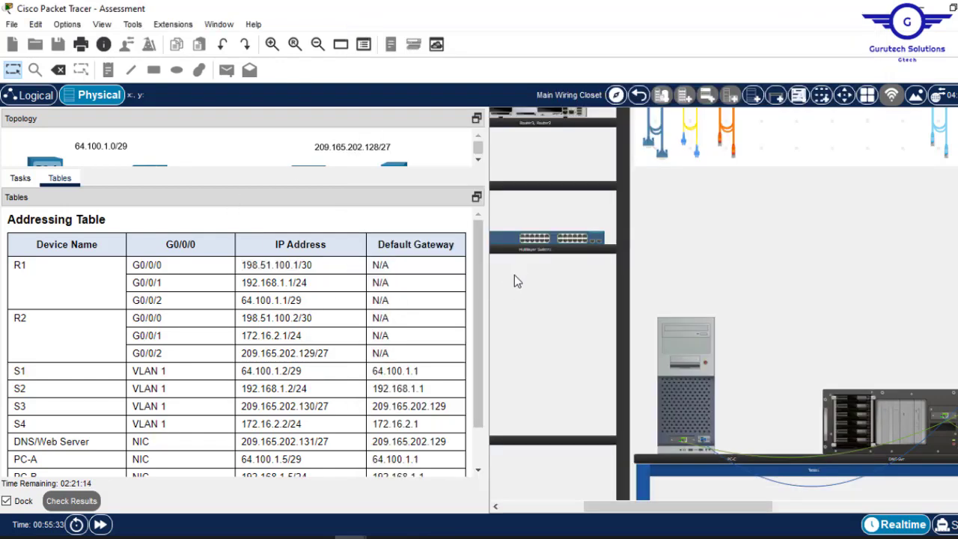
scroll(481, 271, down, 2)
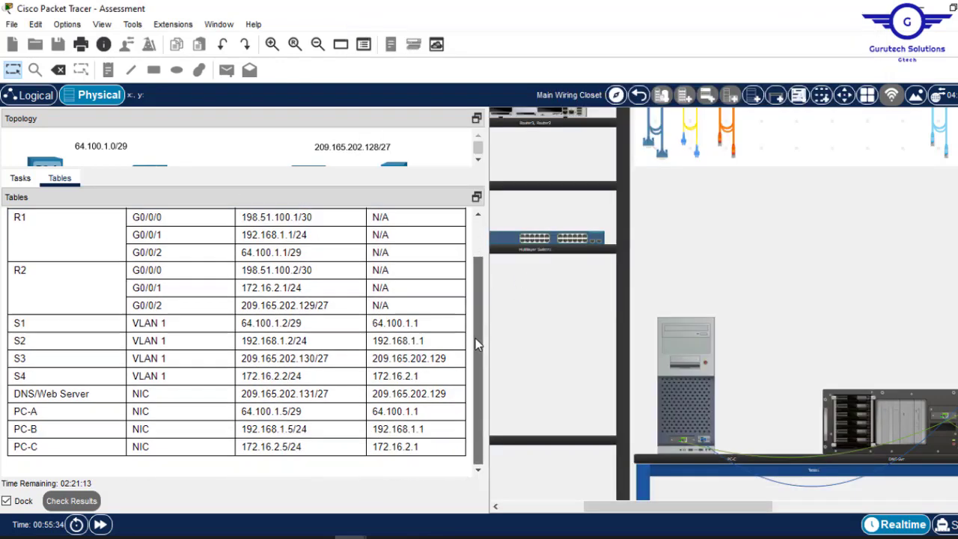
click(21, 184)
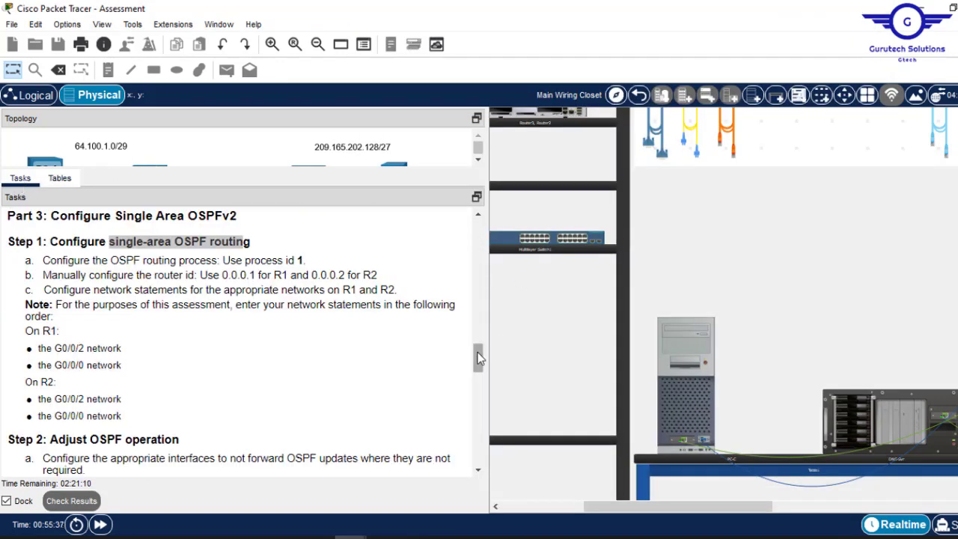
drag(480, 356, 479, 378)
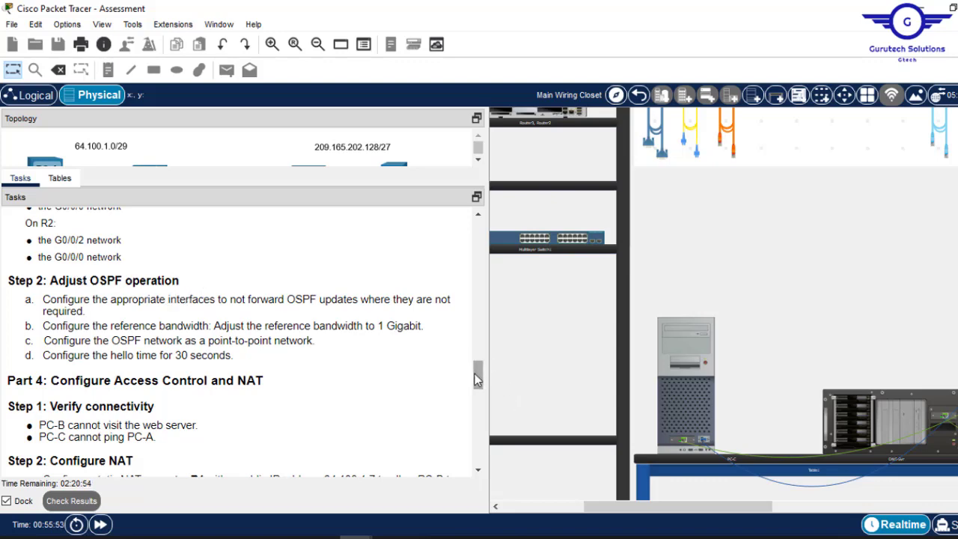
scroll(474, 373, up, 3)
scroll(475, 373, down, 2)
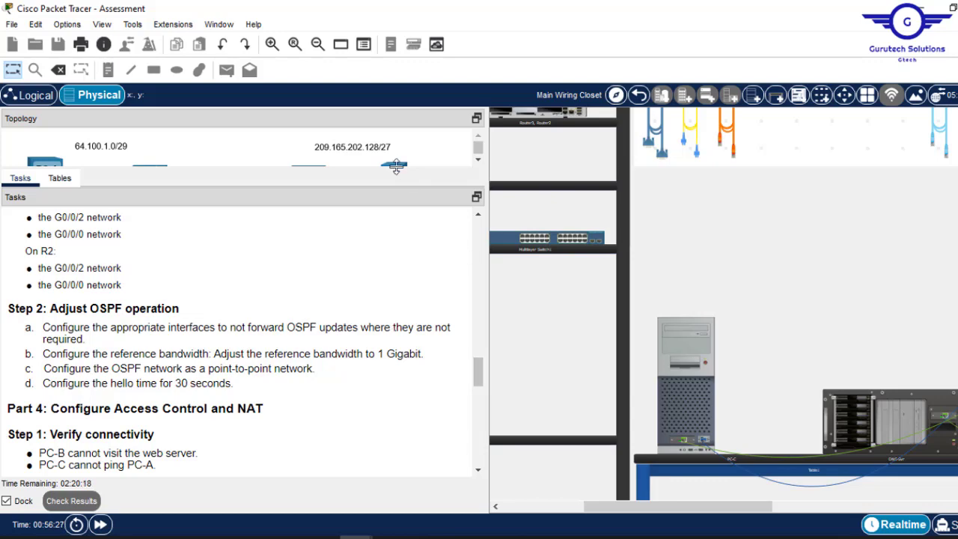
- Resize the topology/task splitter so more task steps are visible
drag(218, 169, 237, 352)
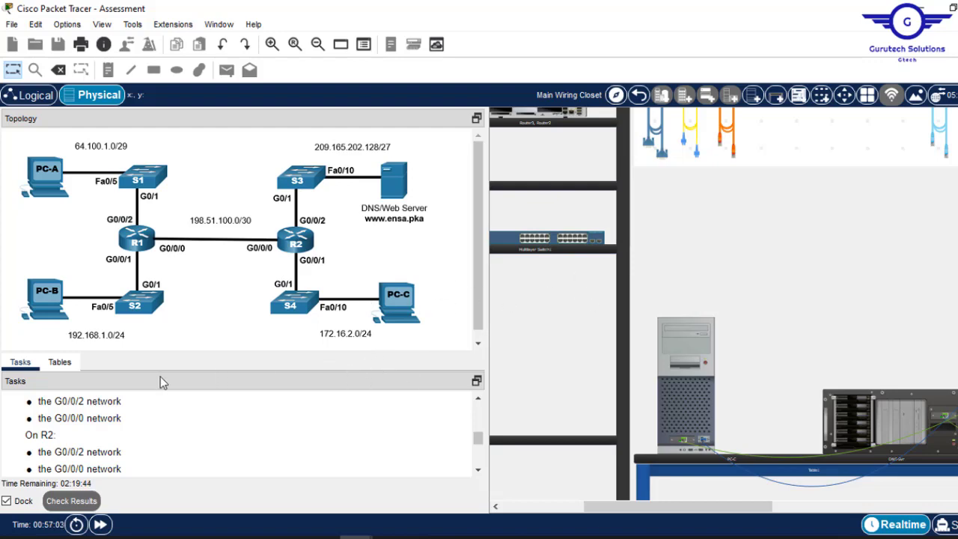
click(57, 364)
drag(166, 350, 182, 189)
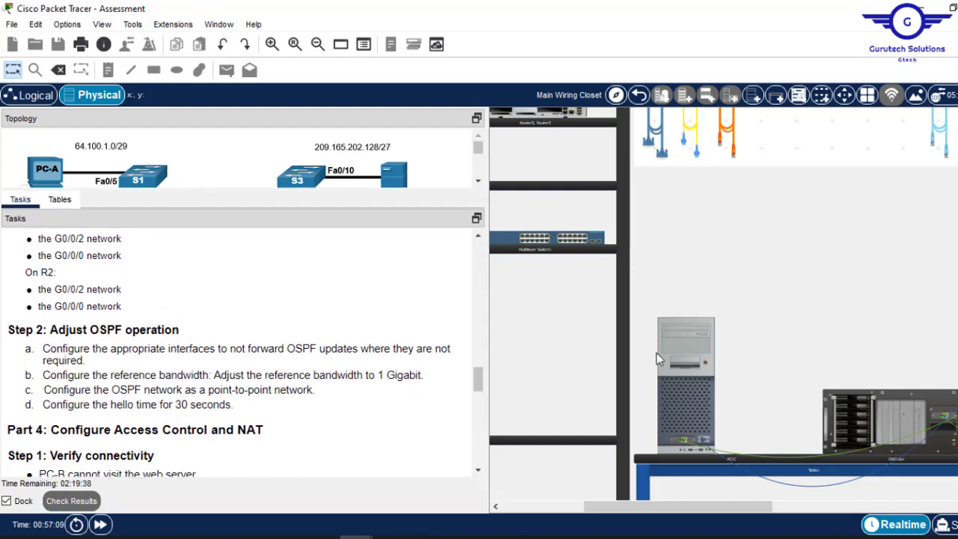
click(686, 344)
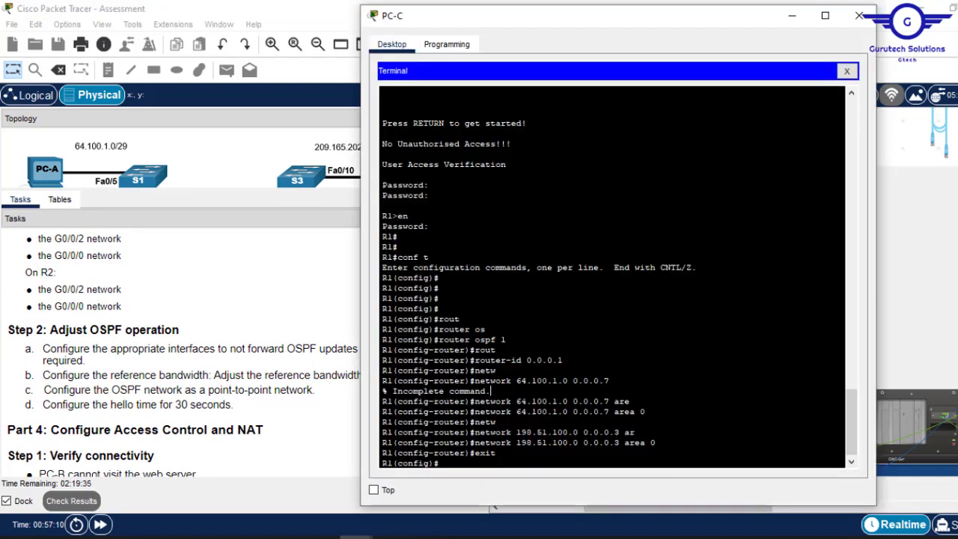
- Enter OSPF process 1 configuration on R1 with 'router ospf 1'
key(Return)
key(Return)
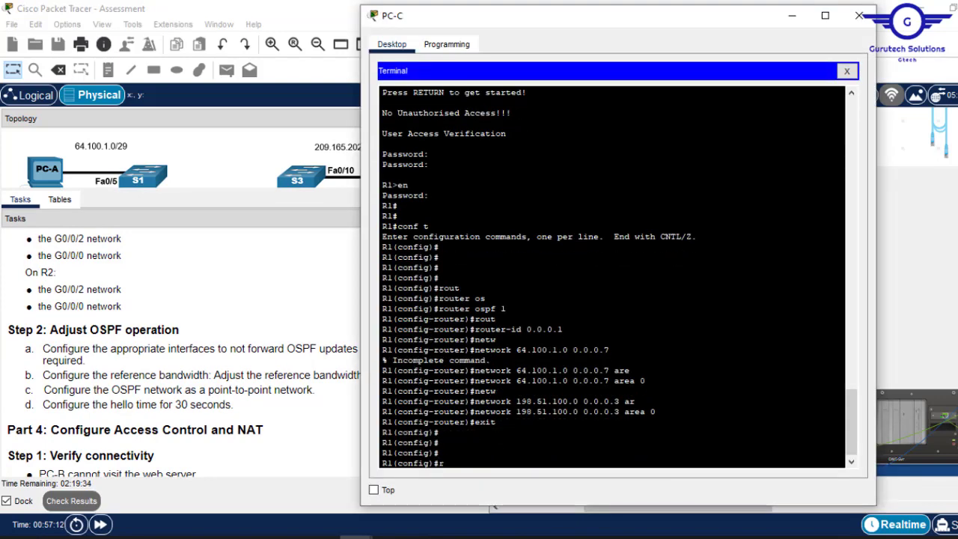
text(rout)
key(Tab)
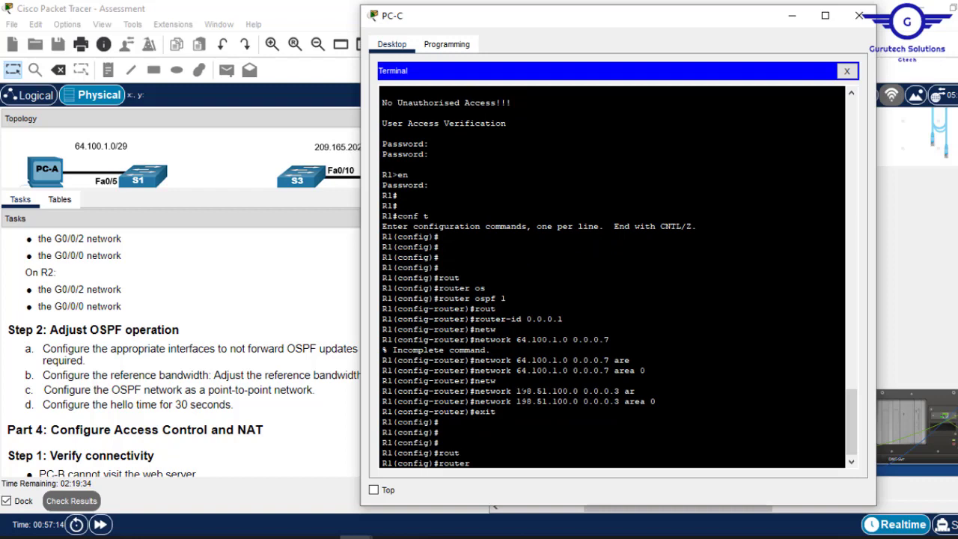
text(o)
key(Tab)
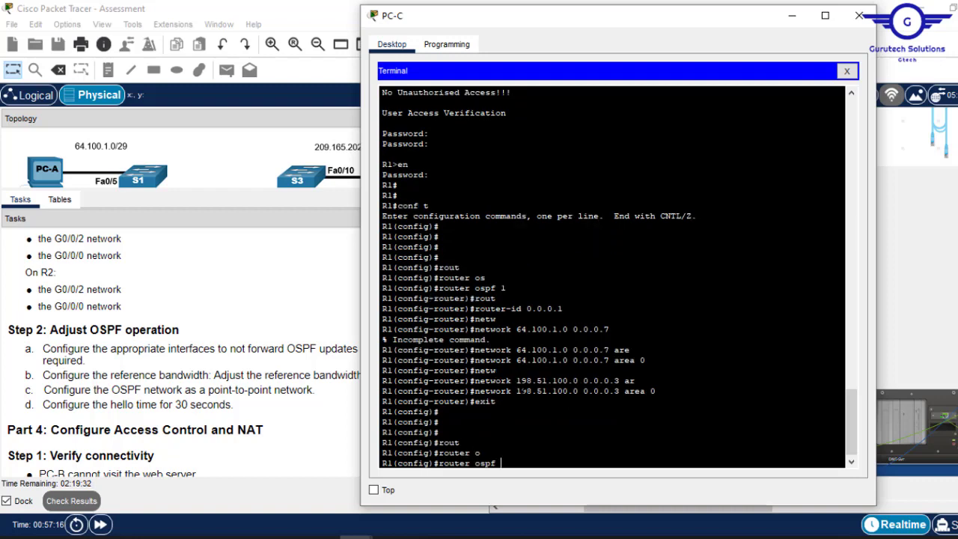
text(1)
key(Return)
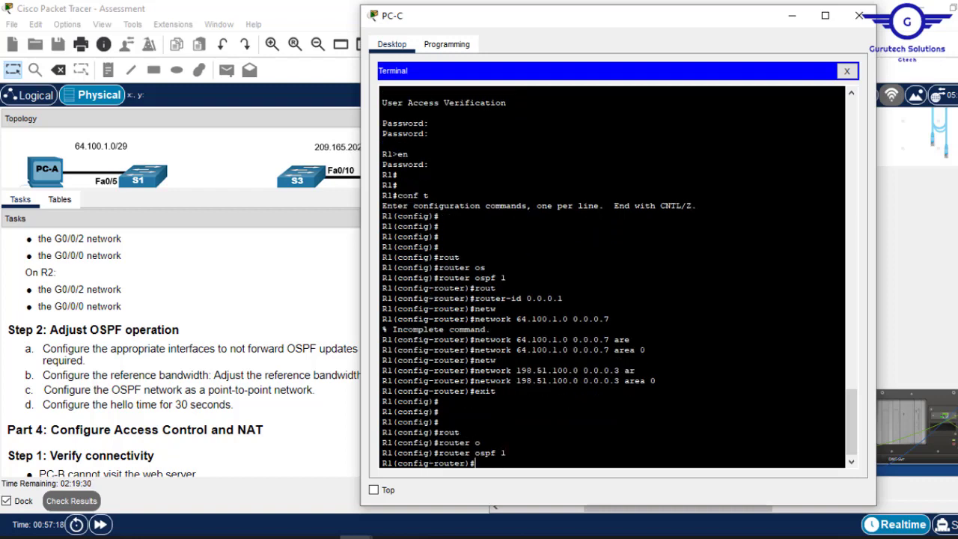
- Make gig0/0/2 and gig0/0/1 passive interfaces
text(pass)
key(Tab)
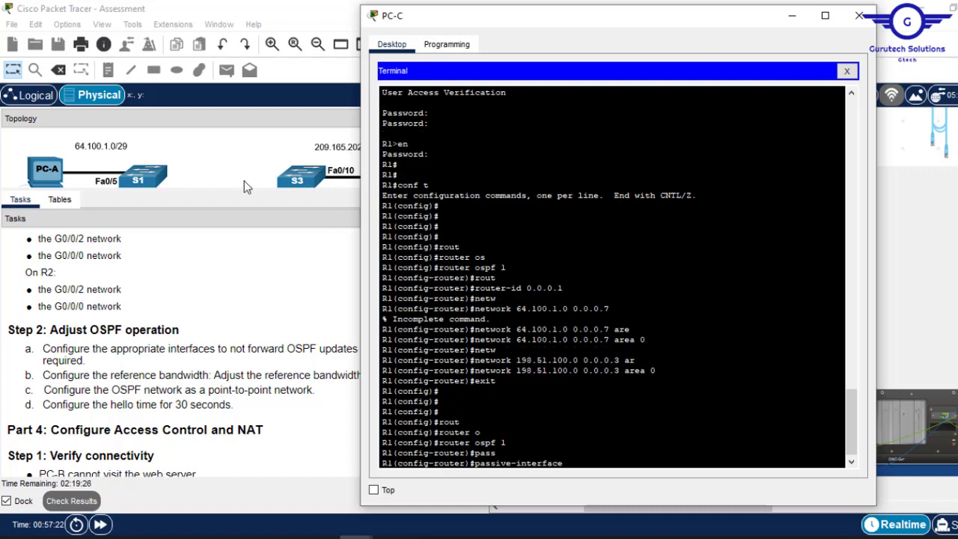
drag(233, 192, 212, 341)
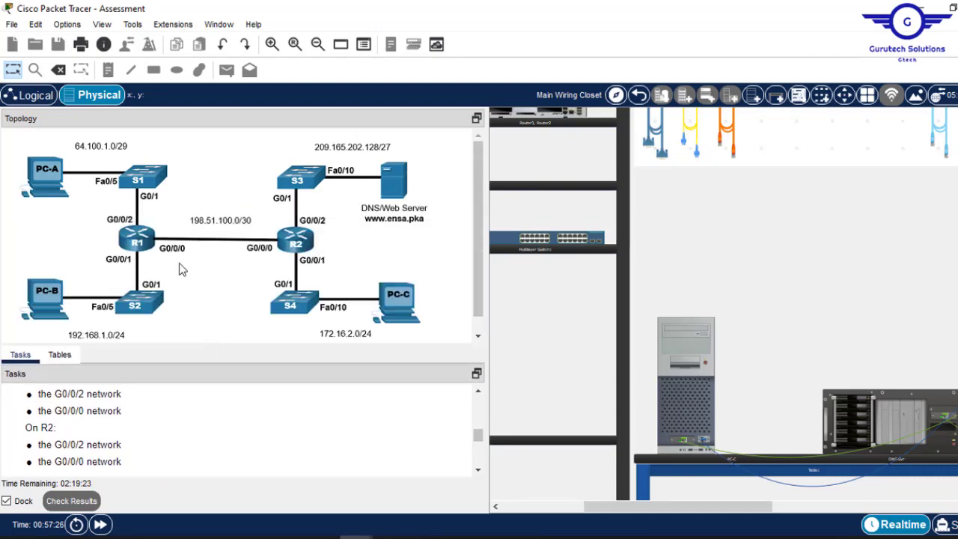
click(686, 343)
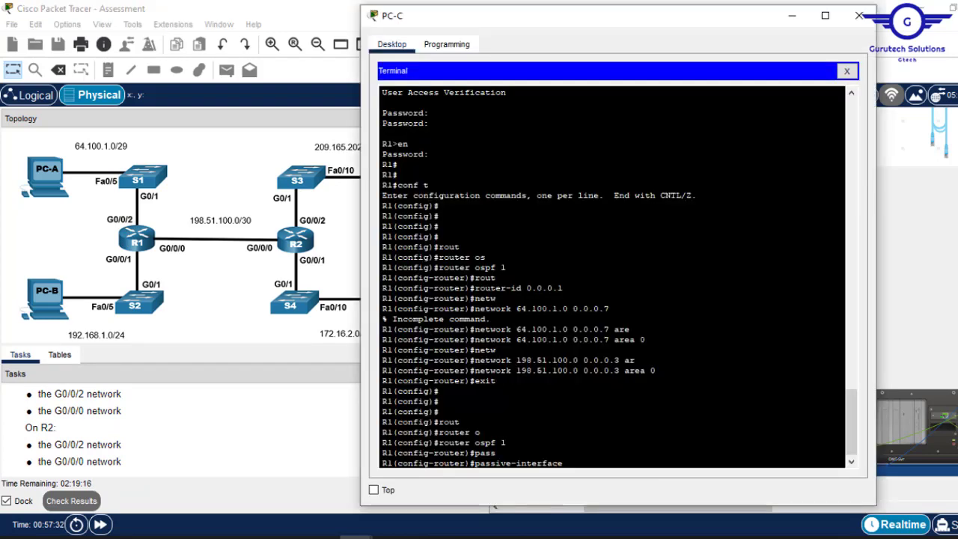
text(0/0/2)
key(Return)
key(Up)
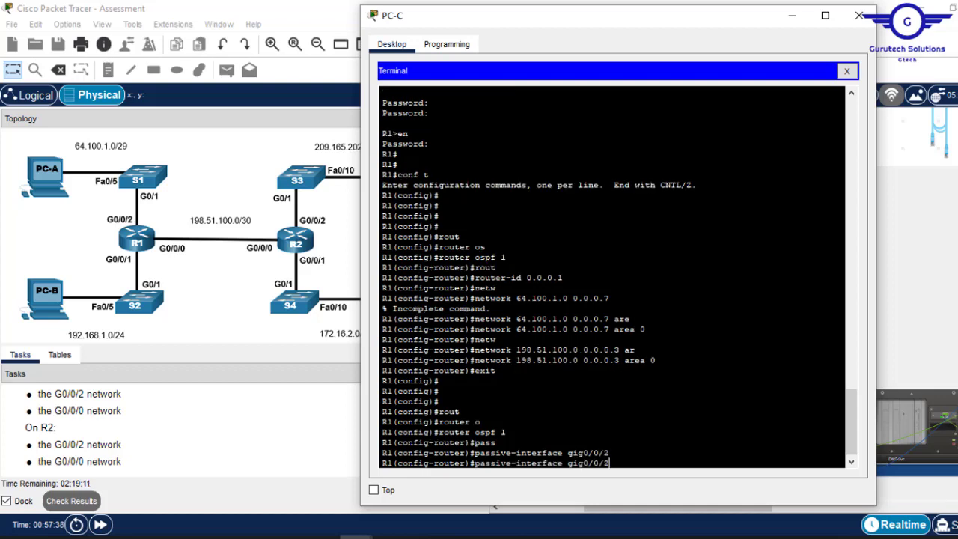
text(1)
key(Return)
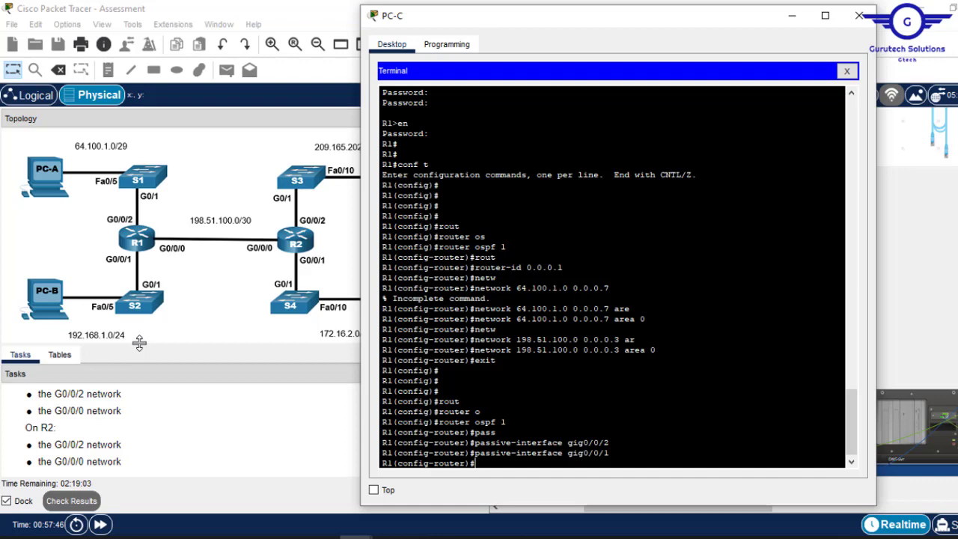
drag(139, 343, 197, 197)
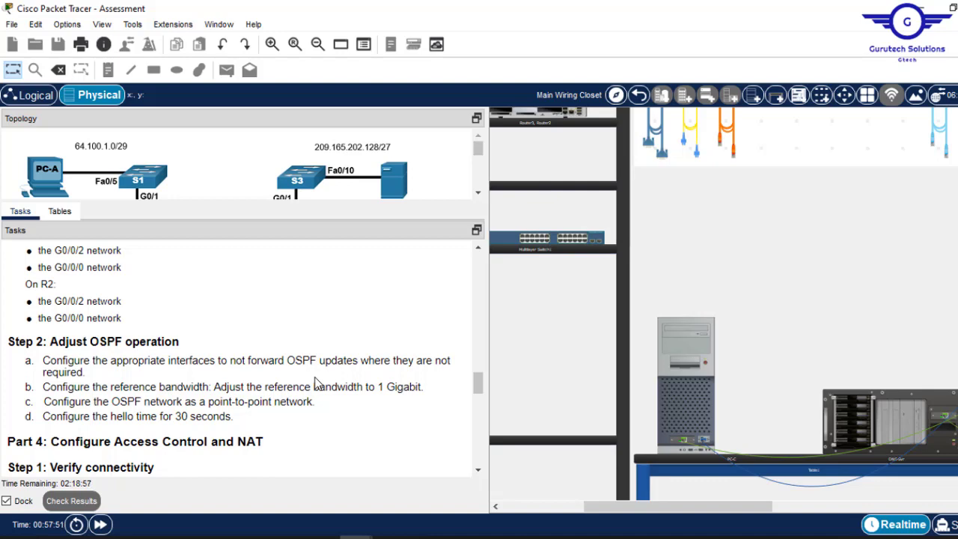
- Search R1's OSPF mode for the reference bandwidth command using 'refe', 'band' and 'reference?'
click(685, 365)
text(router)#ref)
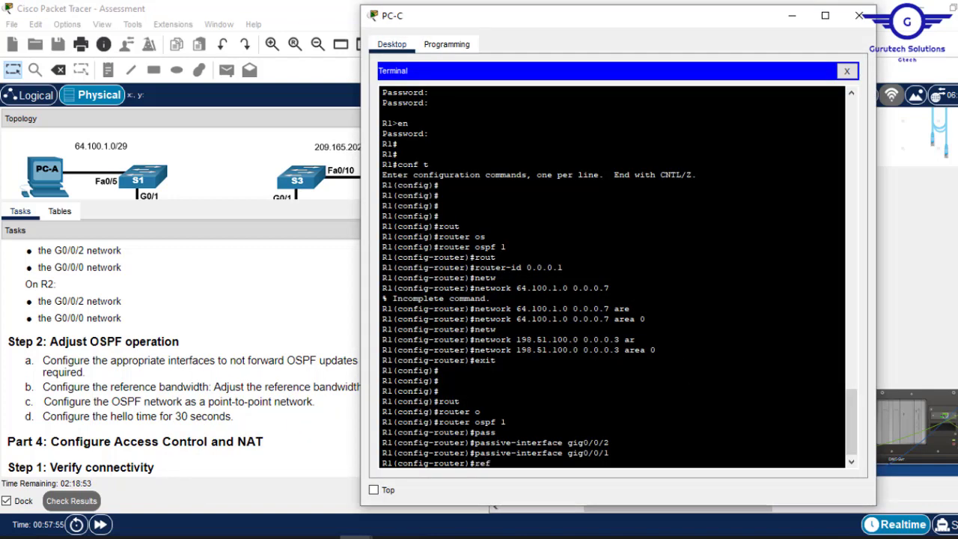
text(e)
key(Tab)
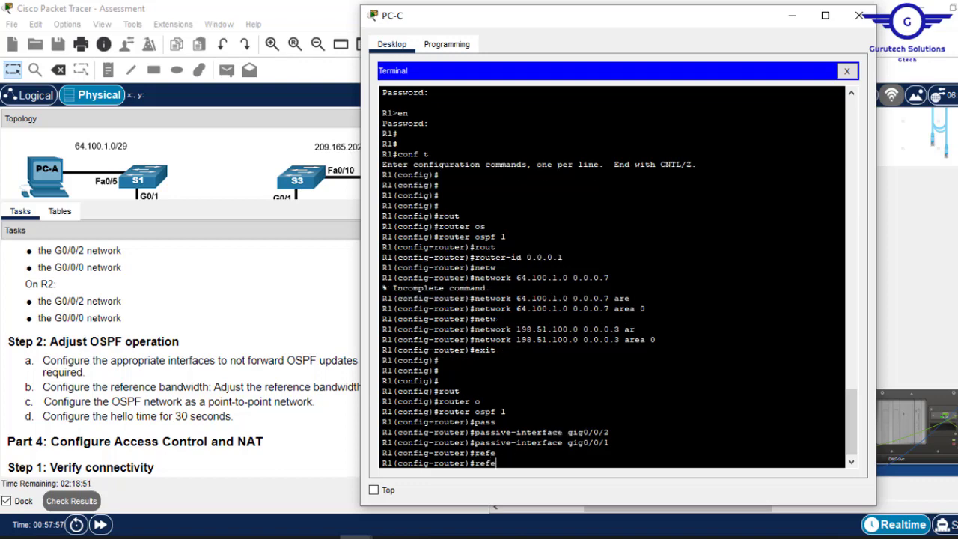
key(BackSpace)
key(BackSpace)
text(band)
key(Tab)
key(BackSpace)
key(BackSpace)
key(BackSpace)
key(BackSpace)
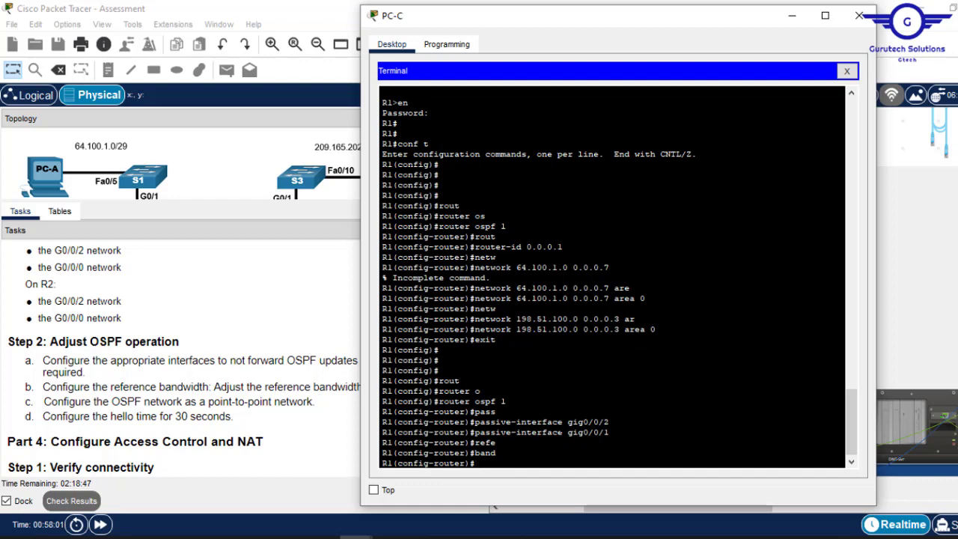
text(reference?)
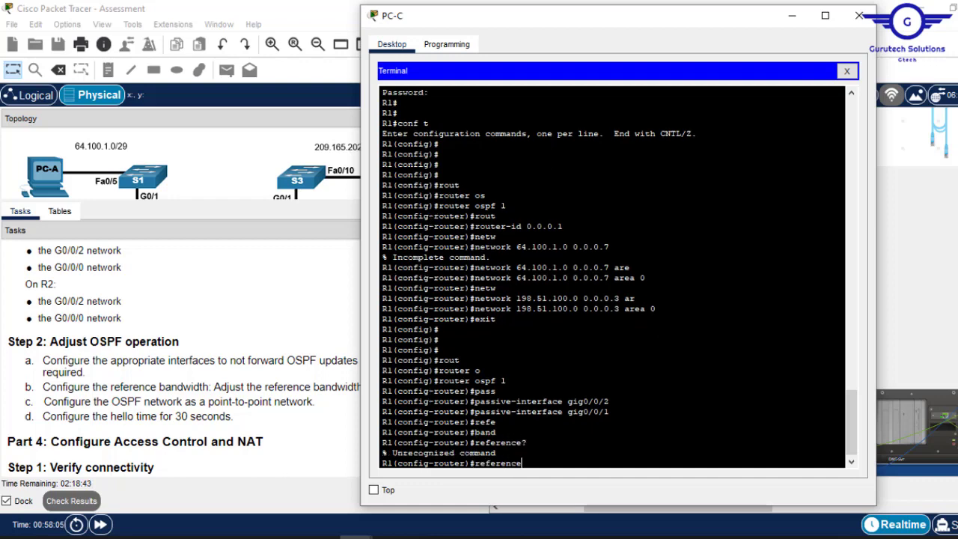
key(BackSpace)
key(BackSpace)
key(BackSpace)
key(BackSpace)
key(BackSpace)
key(BackSpace)
key(BackSpace)
key(BackSpace)
key(BackSpace)
- Set 'auto-cost reference-bandwidth 1000' on R1, checking the task for the value
text(aut)
key(Tab)
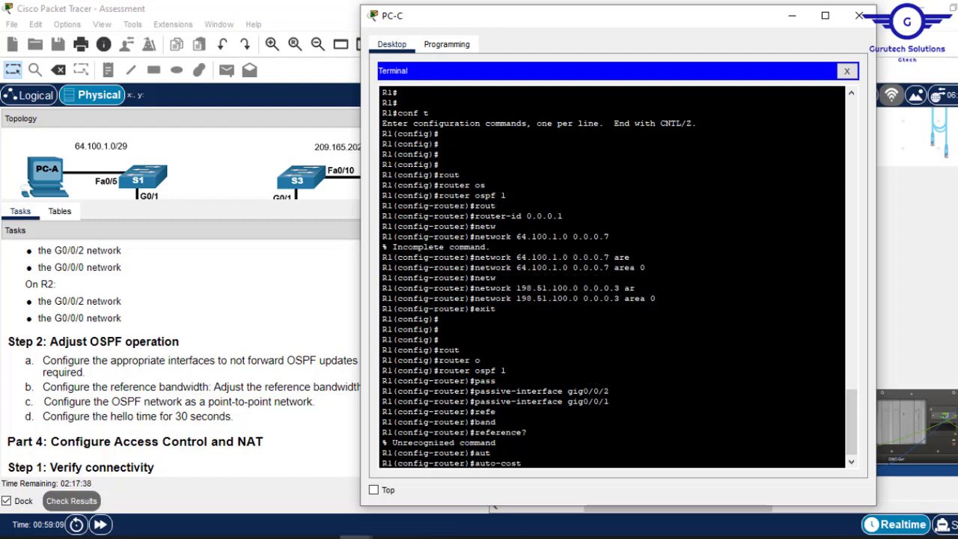
text(ref)
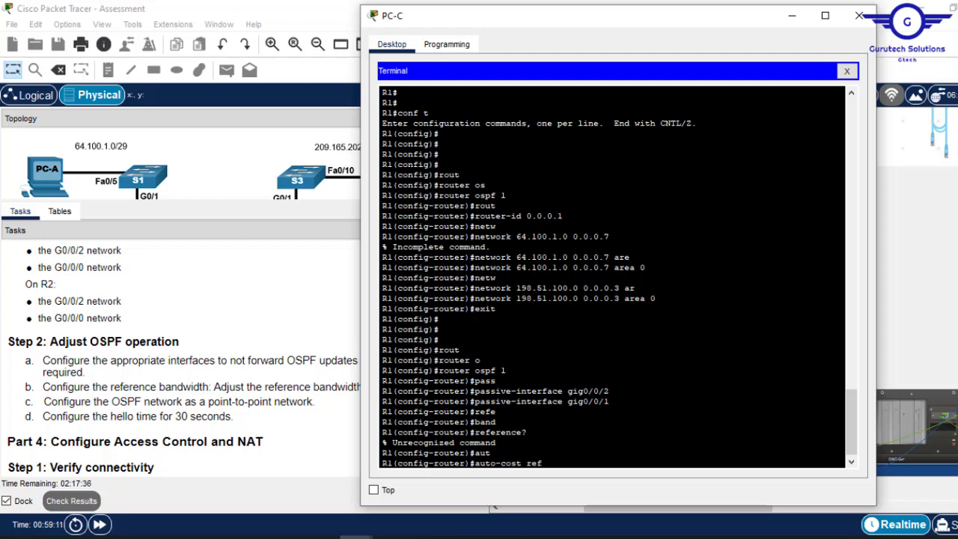
key(Tab)
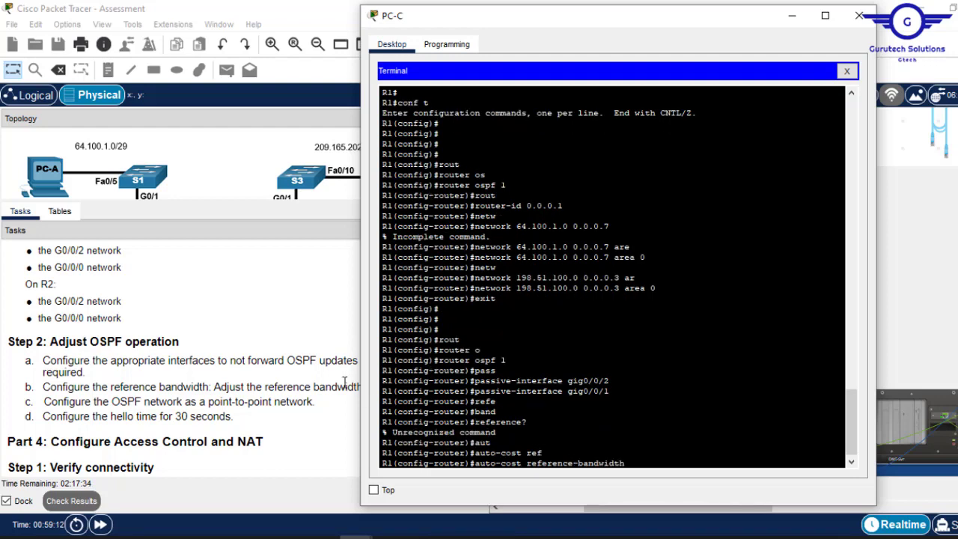
click(345, 382)
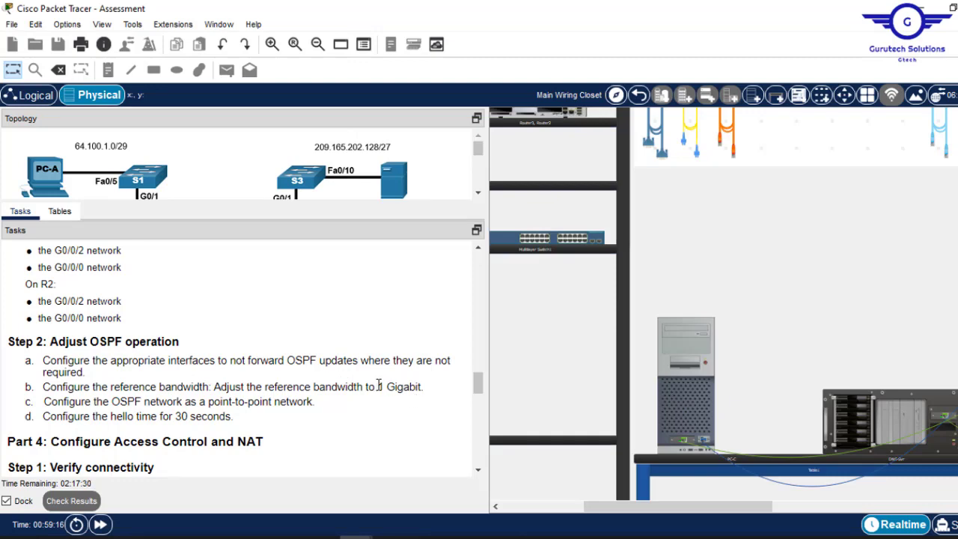
click(686, 323)
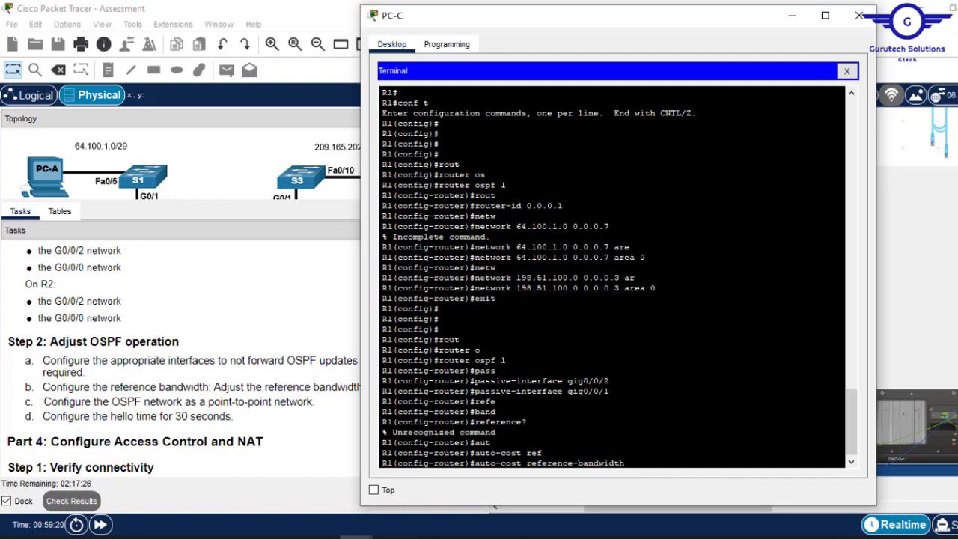
text(000)
click(327, 345)
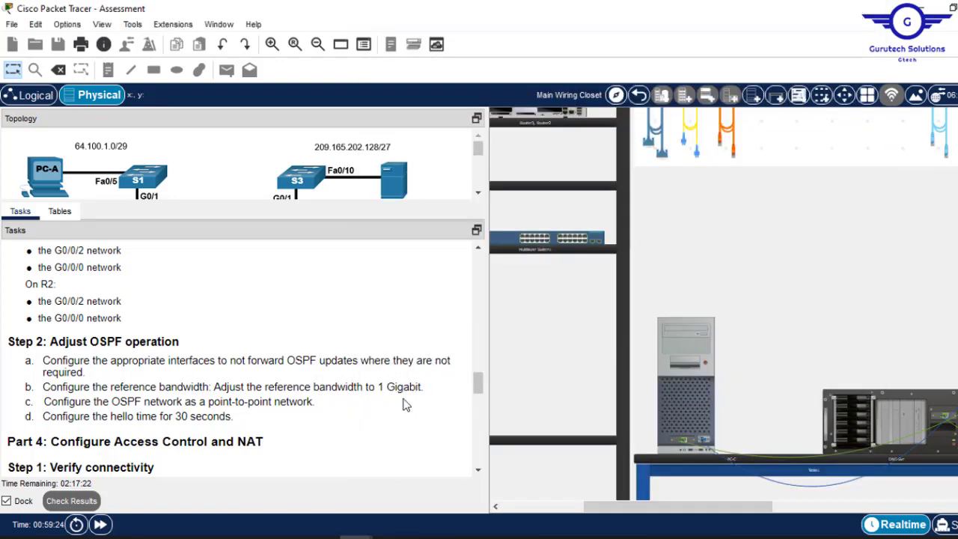
click(684, 336)
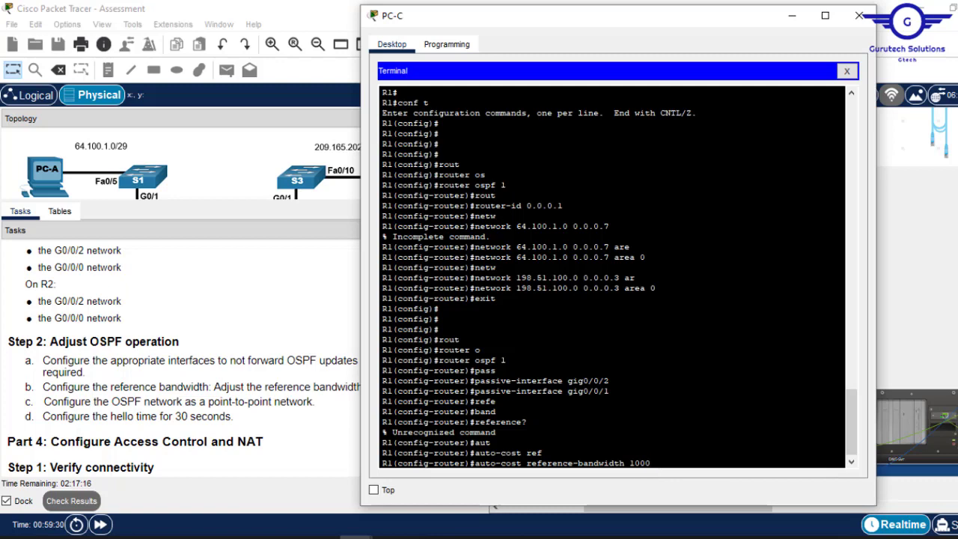
key(Return)
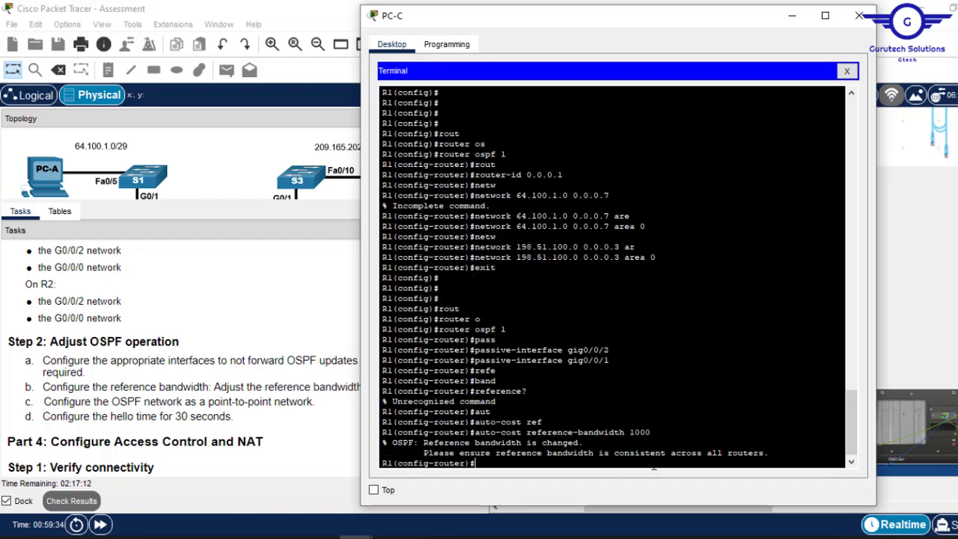
- Exit OSPF router mode and enlarge the topology to show the full network
text(exit)
key(Return)
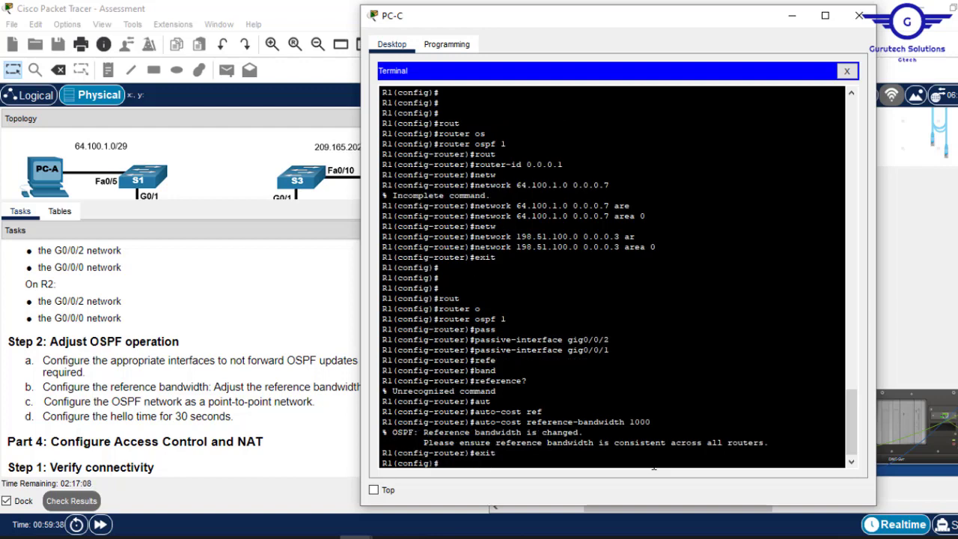
key(Return)
key(Return)
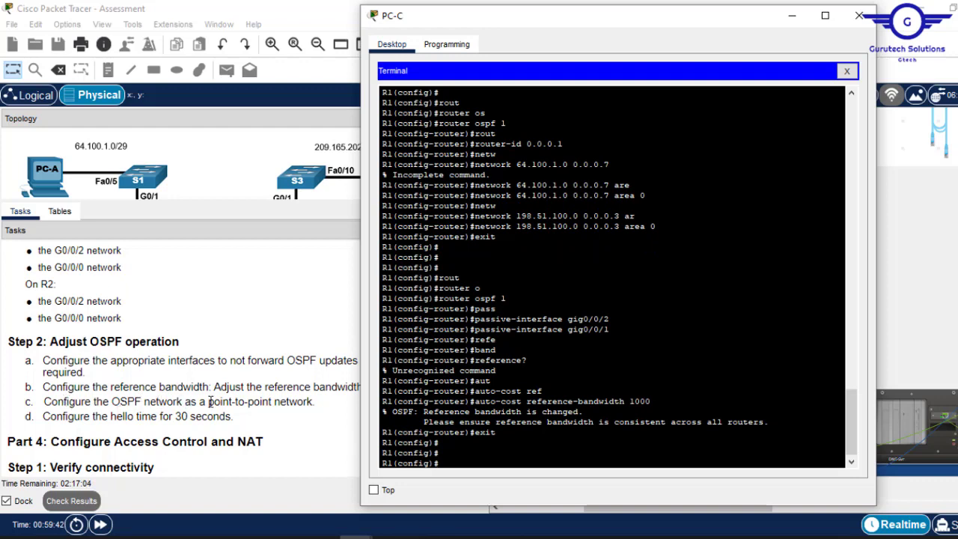
click(289, 356)
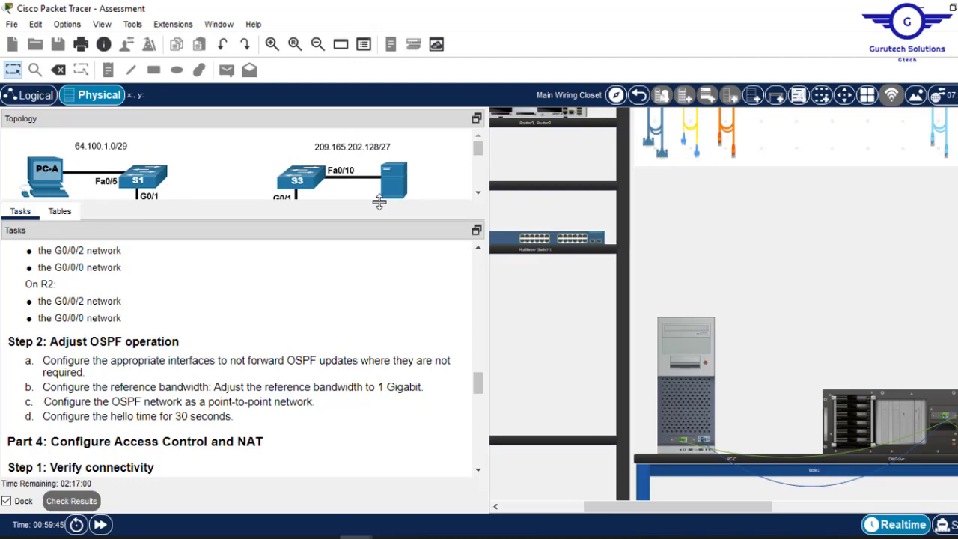
drag(379, 202, 381, 317)
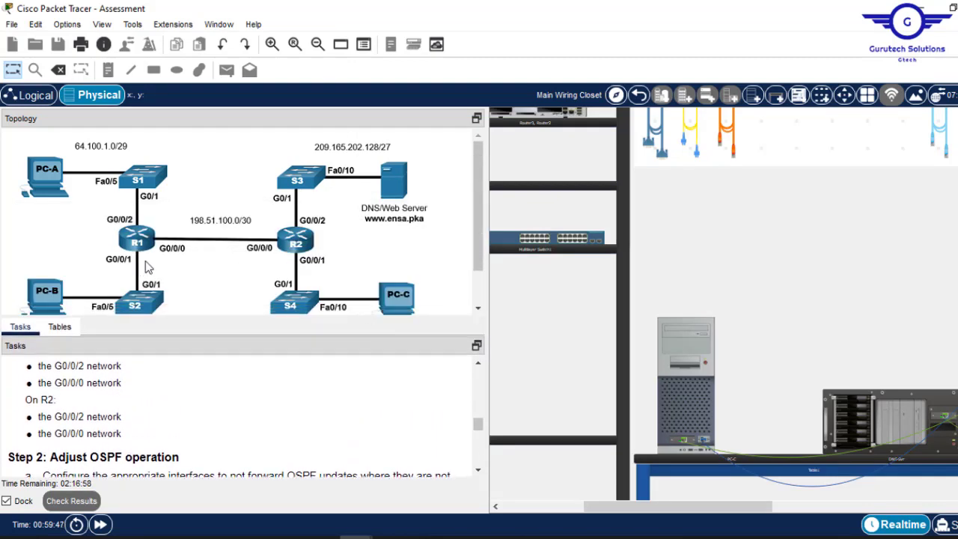
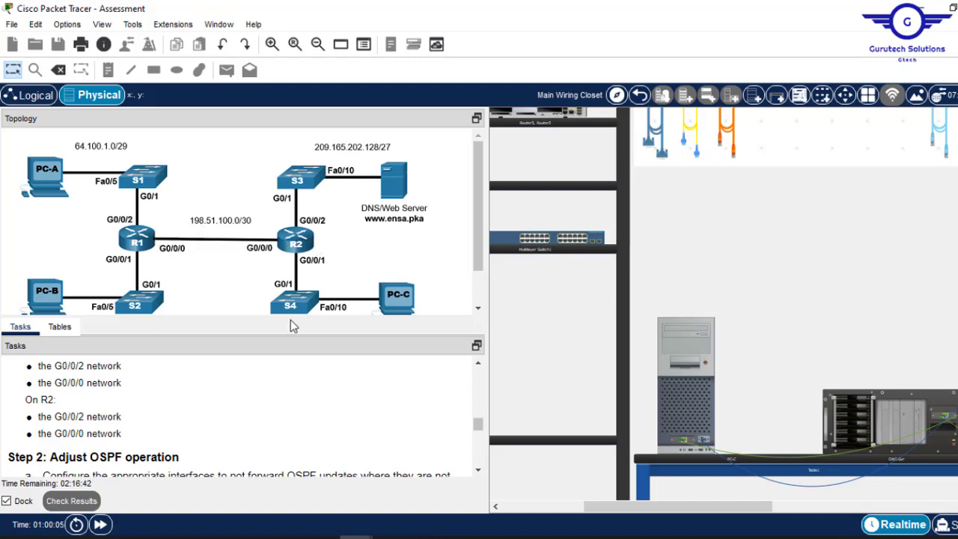
- On R1, set interface G0/0/0 to OSPF network type point-to-point
drag(289, 317, 317, 196)
click(668, 346)
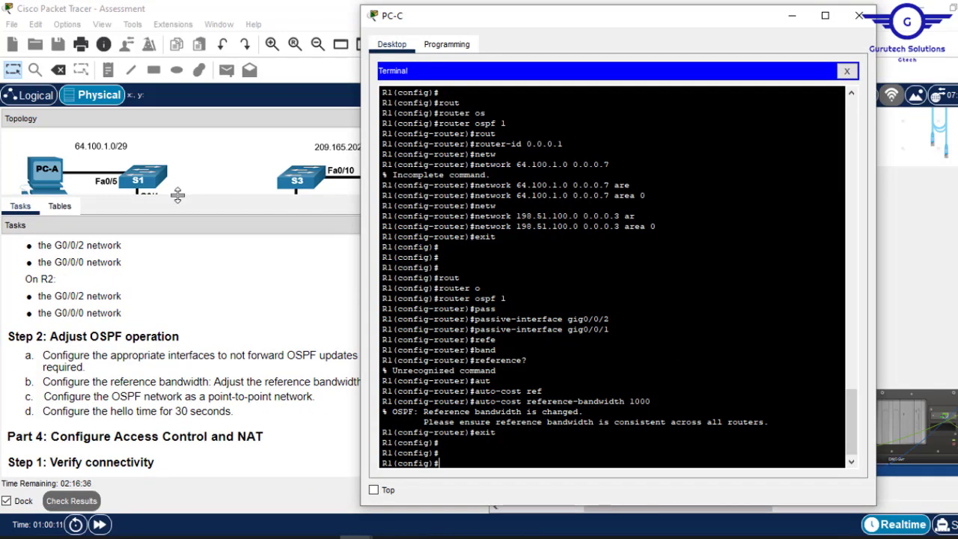
drag(177, 196, 192, 210)
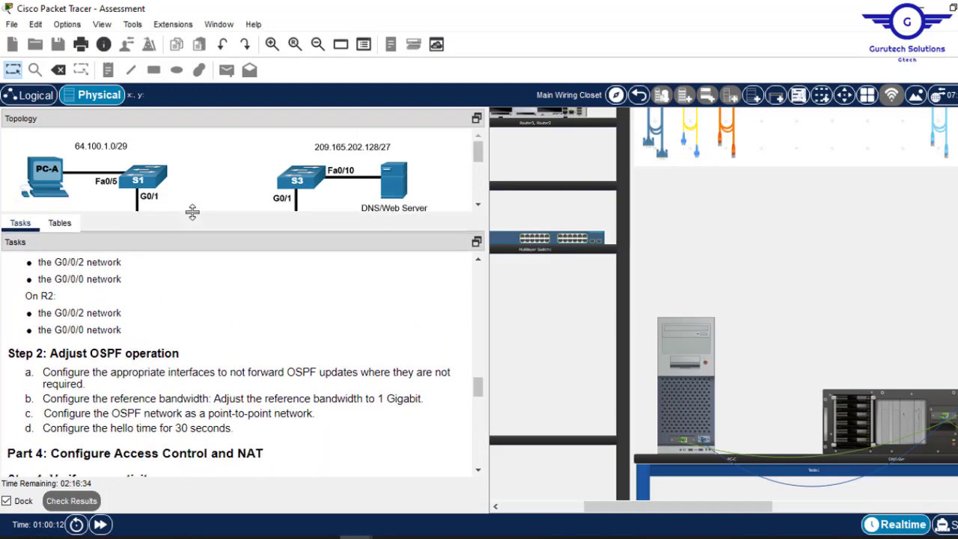
click(694, 348)
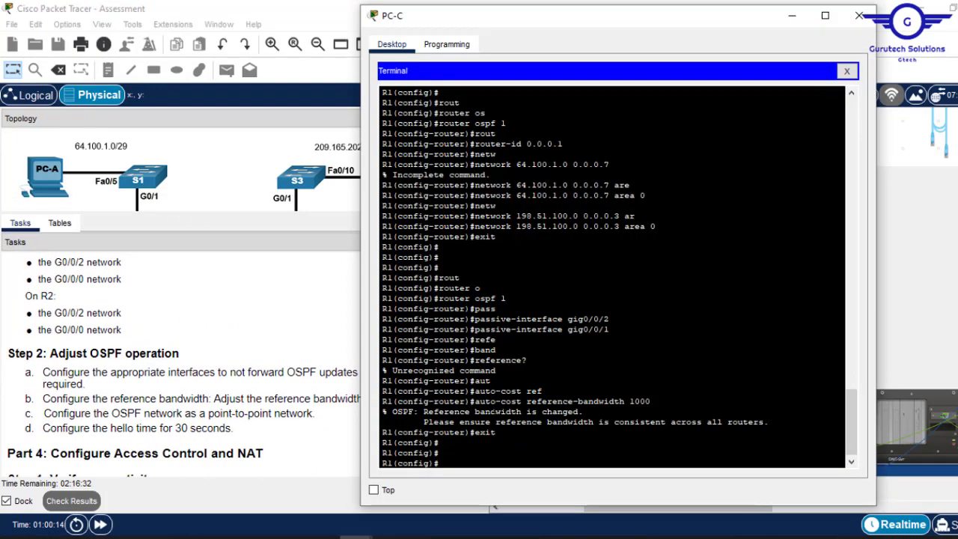
text(int g)
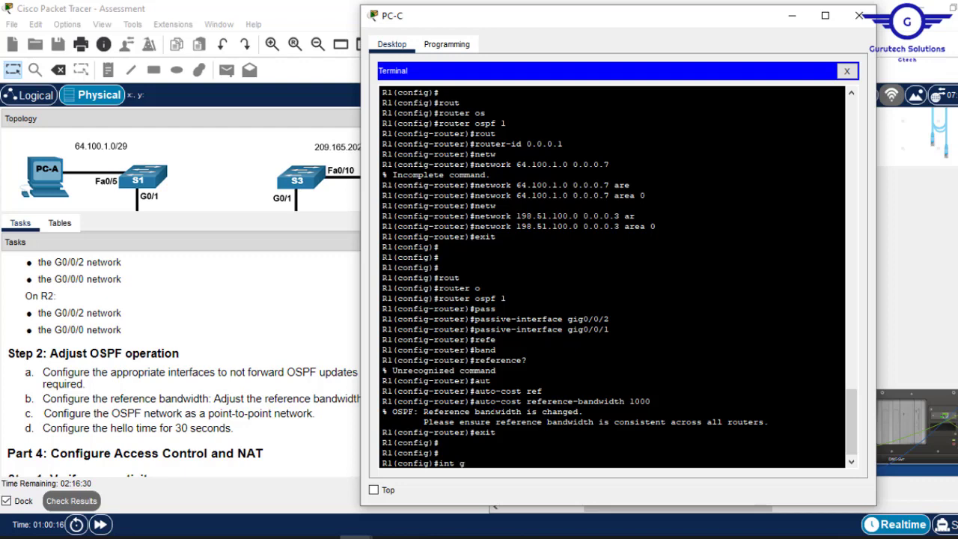
text(ig0/0/0)
key(Return)
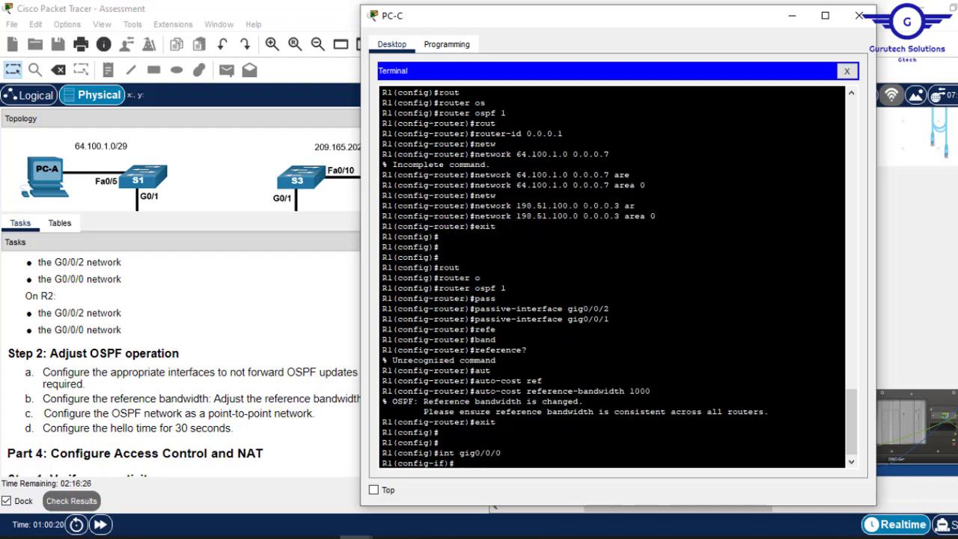
text(ip ospf)
key(Tab)
text(n)
key(Tab)
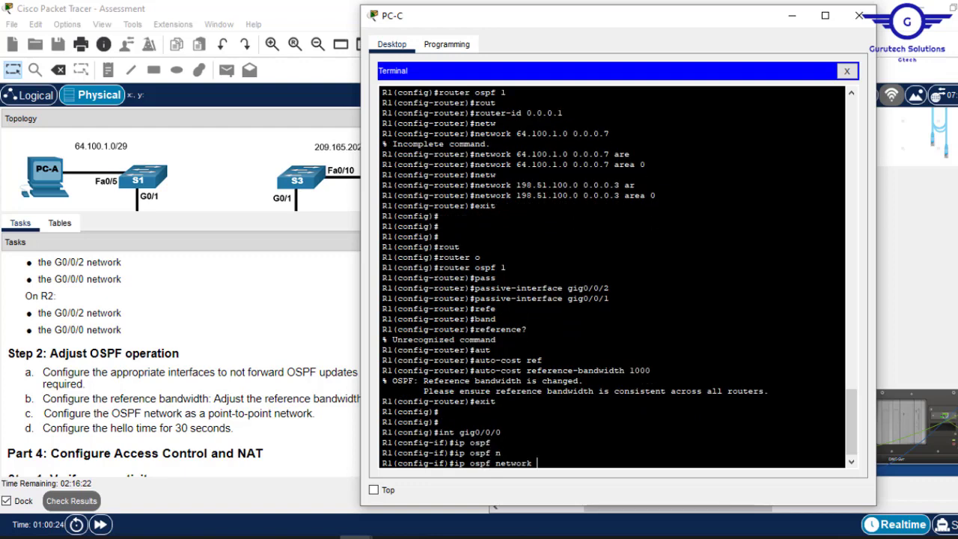
text(po)
key(Tab)
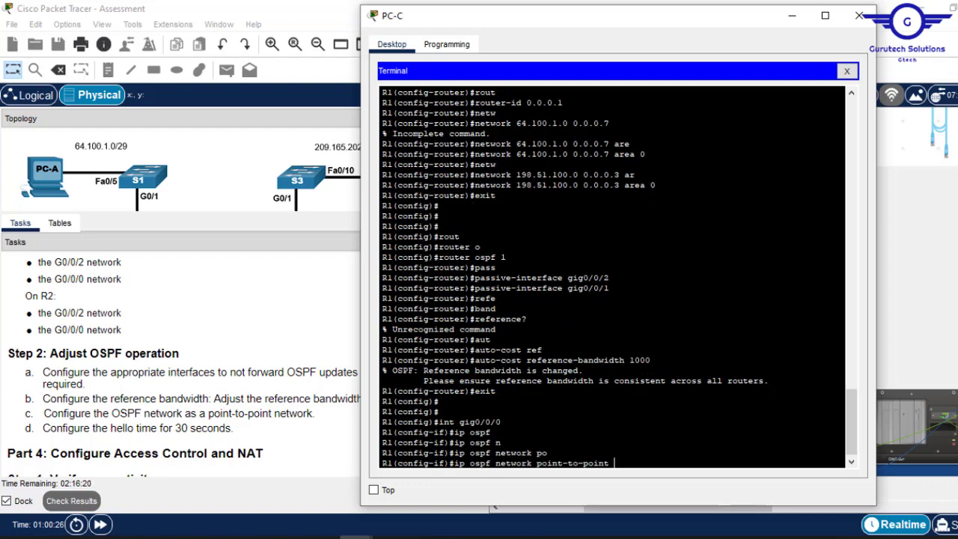
key(Return)
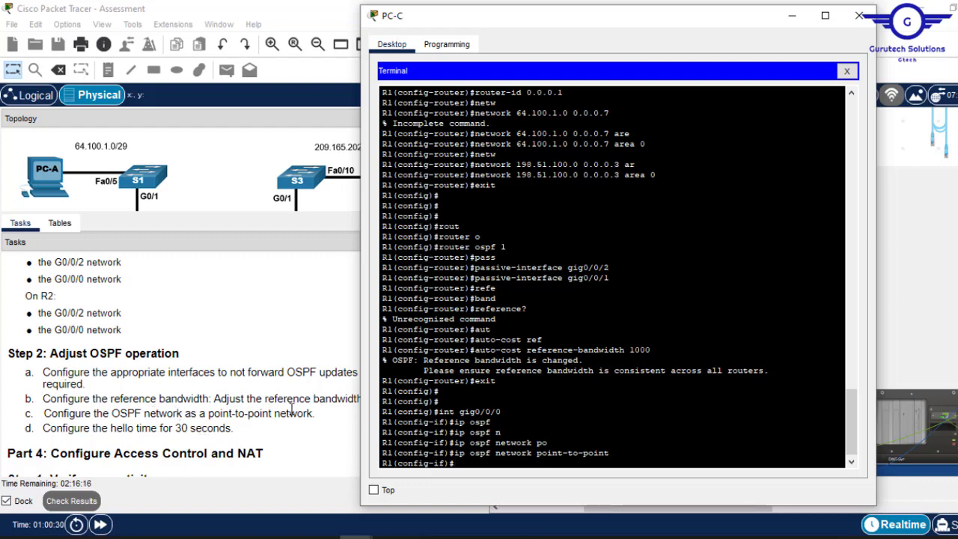
- Set G0/0/0's OSPF hello interval to 30, save with 'do wr', and close PC-C's window
text(ip osp)
key(Tab)
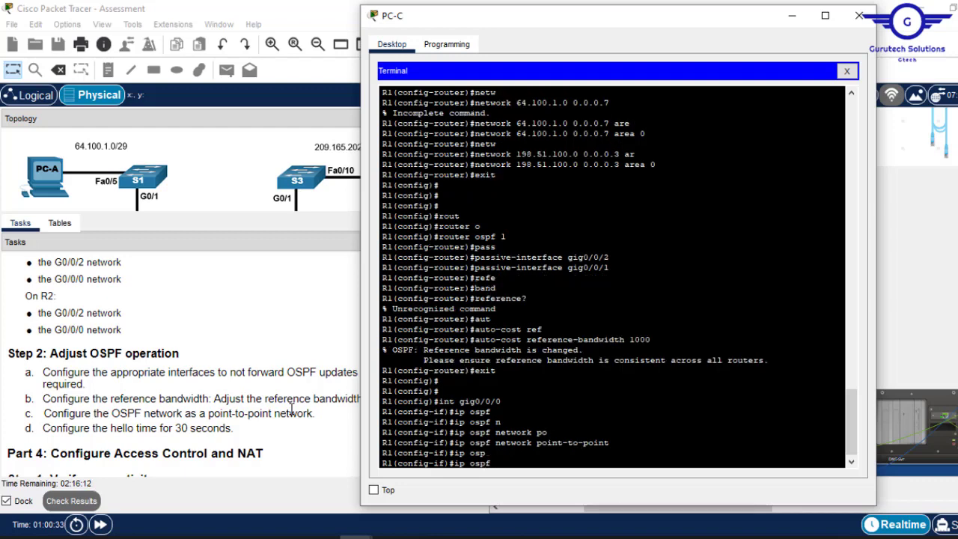
text(h)
key(Tab)
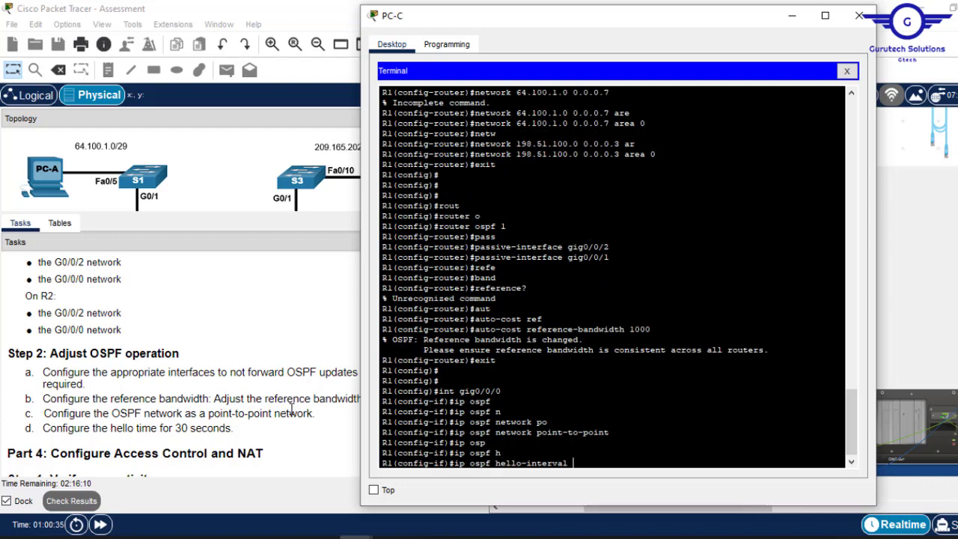
text(30)
key(Return)
text(xit)
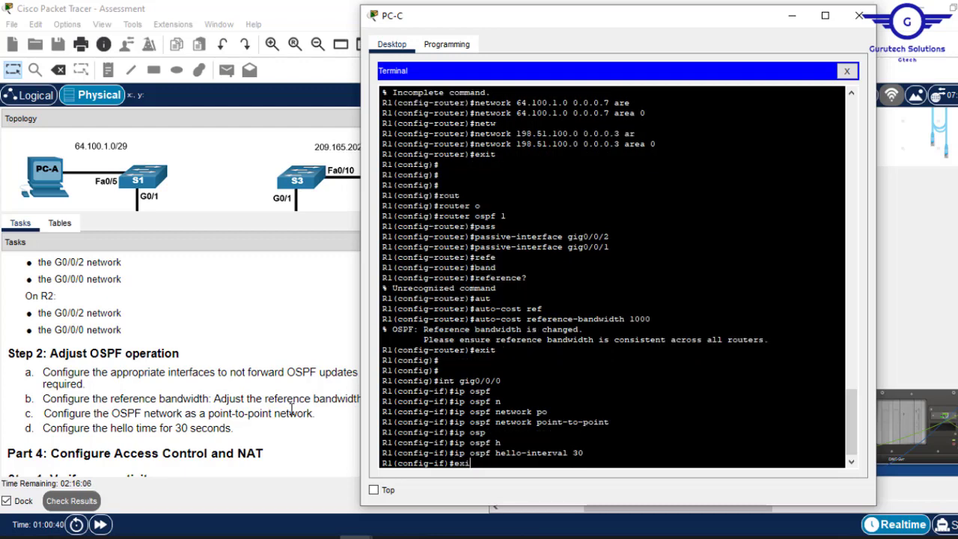
key(Return)
key(Return)
key(Return)
text(do )
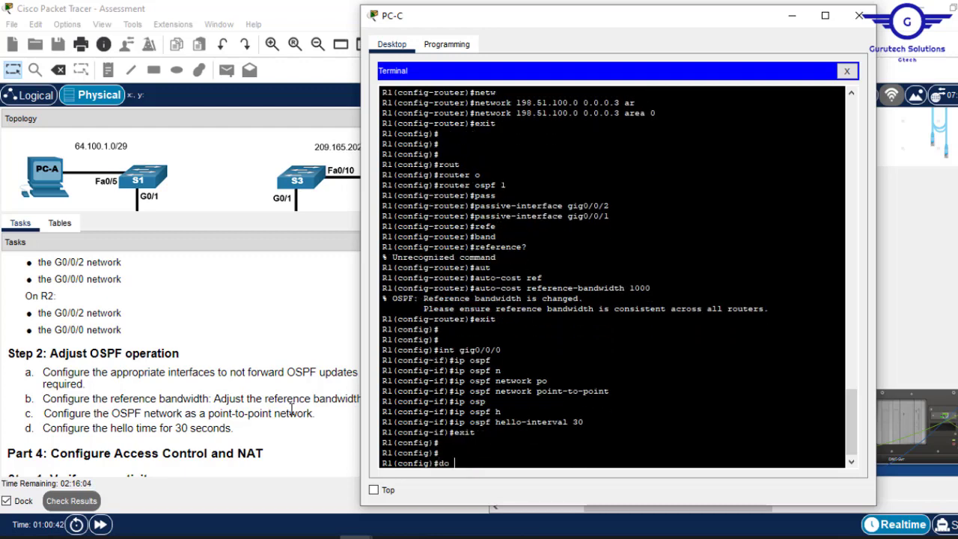
text(wr)
key(Return)
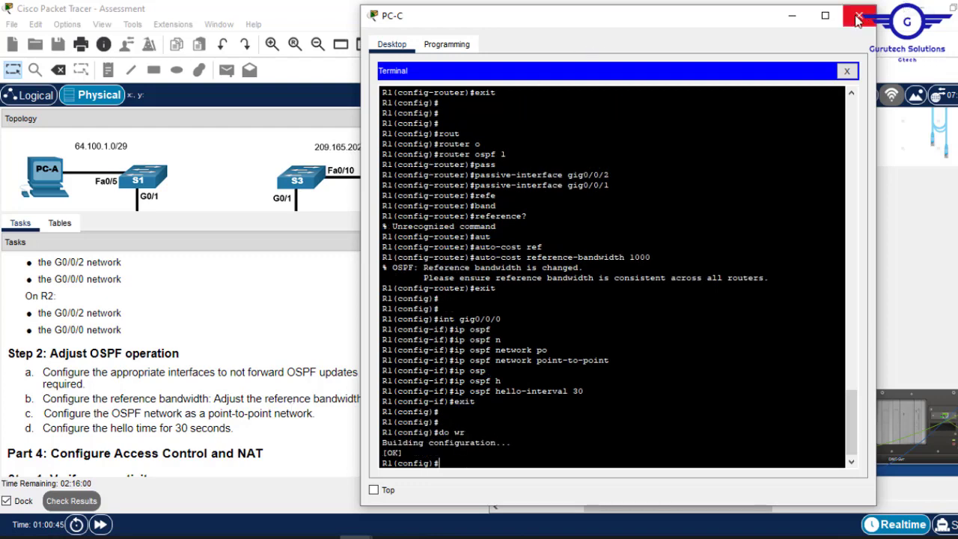
click(859, 18)
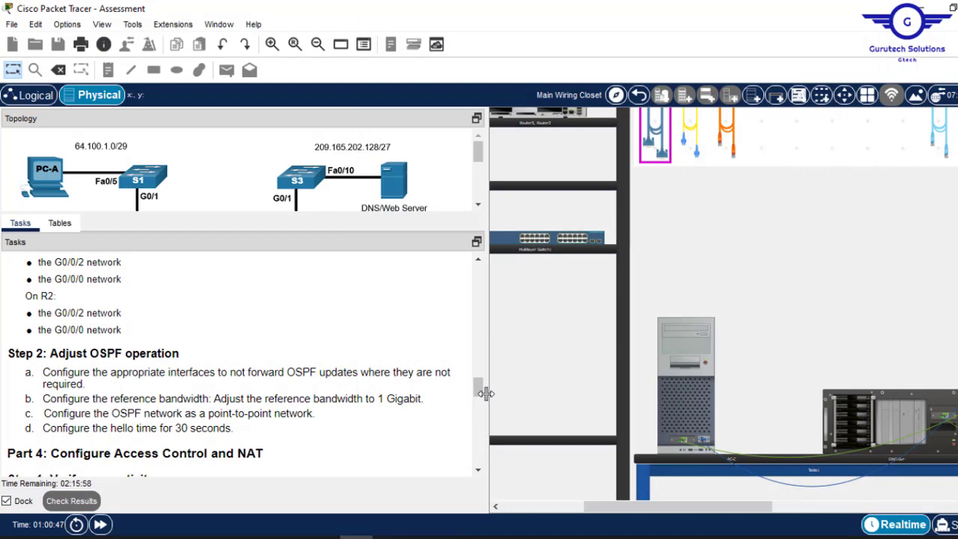
- Inspect both routers' rear panels and move the blue console cable to the second router
mouse_move(478, 391)
mouse_down()
mouse_move(472, 371)
mouse_move(474, 400)
mouse_move(475, 380)
mouse_up()
drag(677, 506, 861, 488)
scroll(651, 175, up, 3)
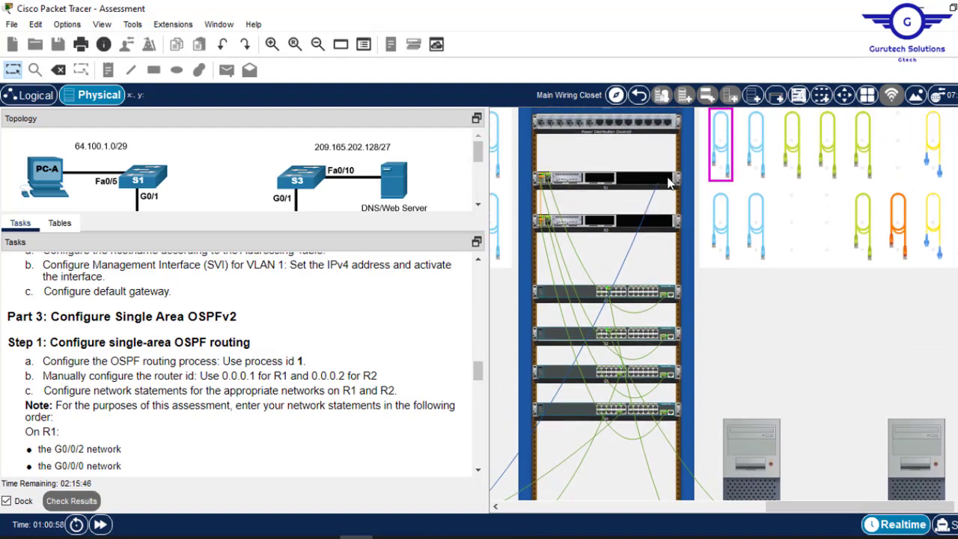
right_click(669, 180)
click(731, 205)
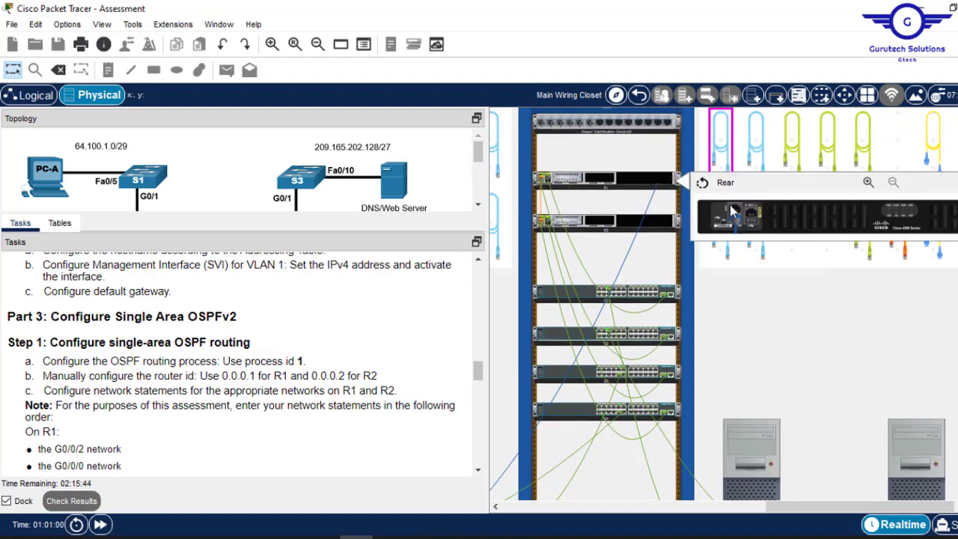
right_click(662, 226)
click(719, 248)
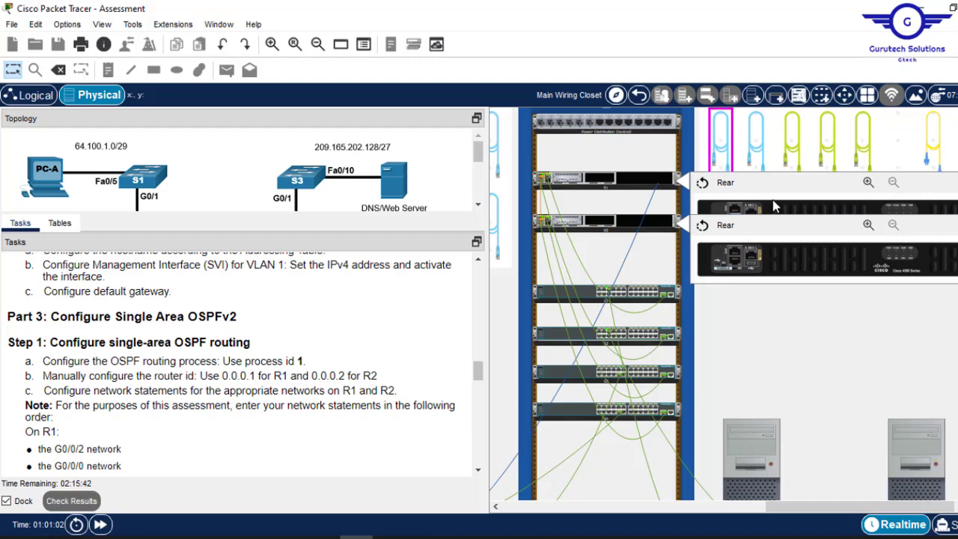
drag(741, 219, 734, 264)
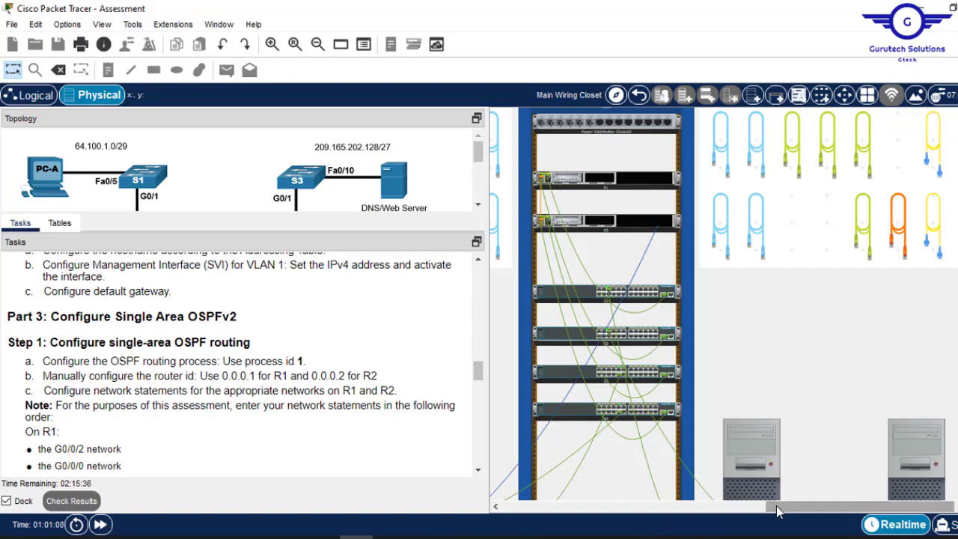
- Open PC-C's Desktop Terminal connection settings (9600 baud, 8 data bits, no parity, 1 stop bit)
drag(776, 505, 611, 512)
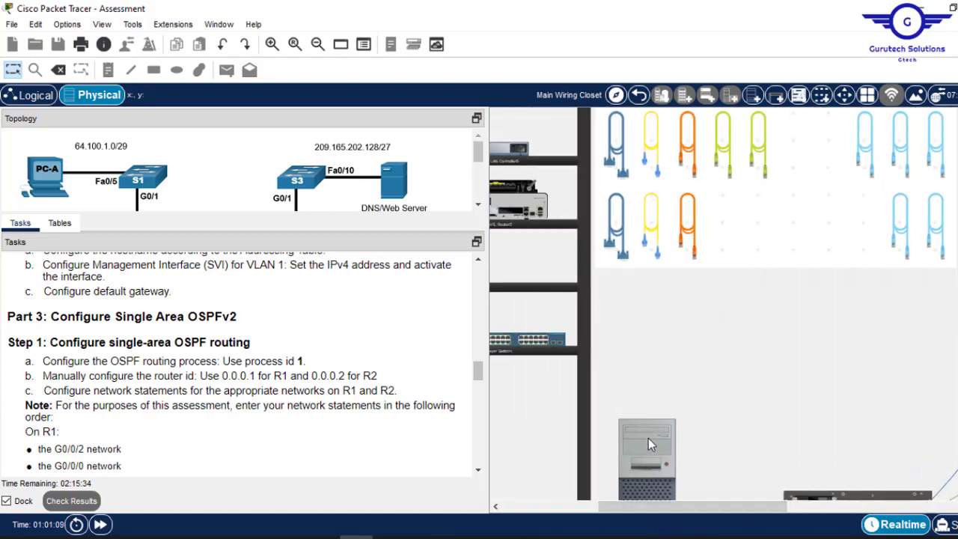
click(648, 438)
click(491, 111)
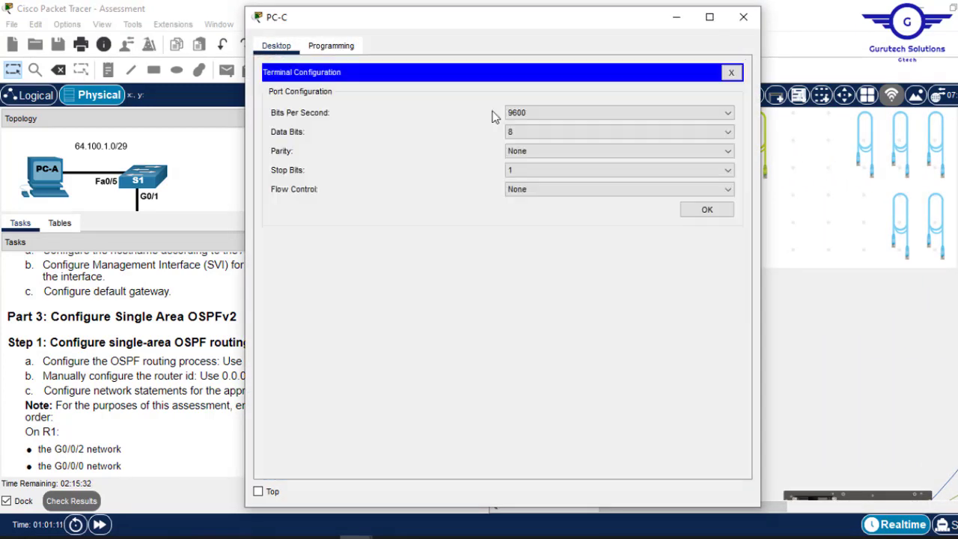
- Connect PC-C's terminal to R2 and log in with the console and enable passwords
click(705, 209)
key(Return)
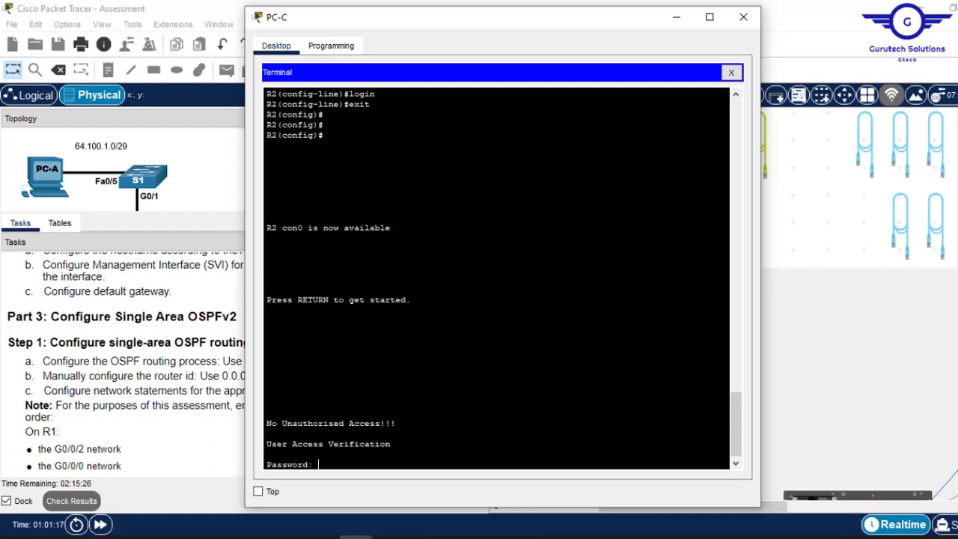
key(Return)
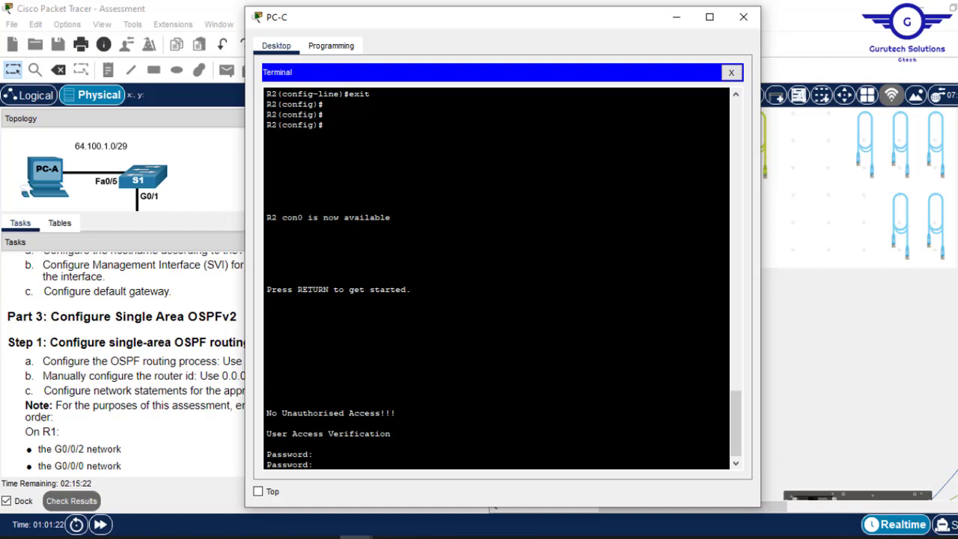
key(Return)
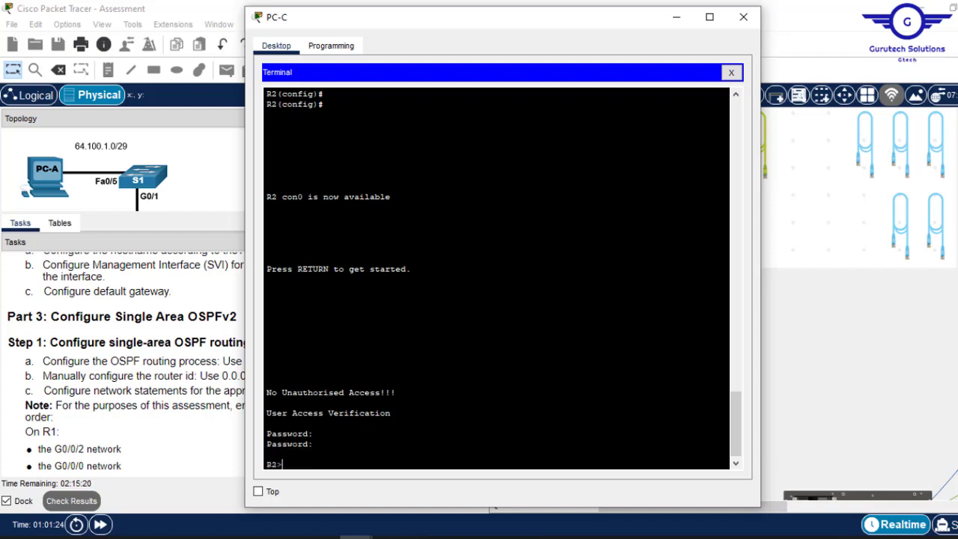
text(en)
key(Return)
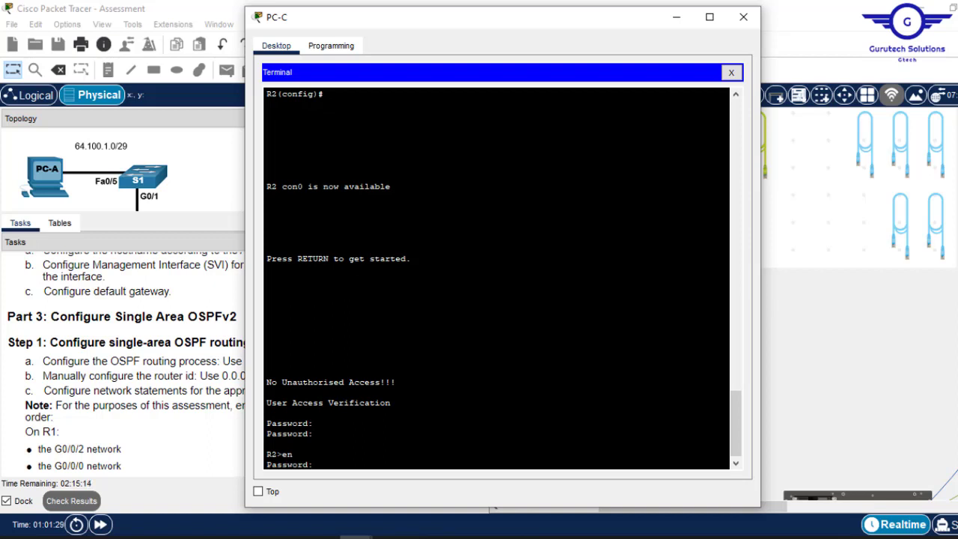
key(Return)
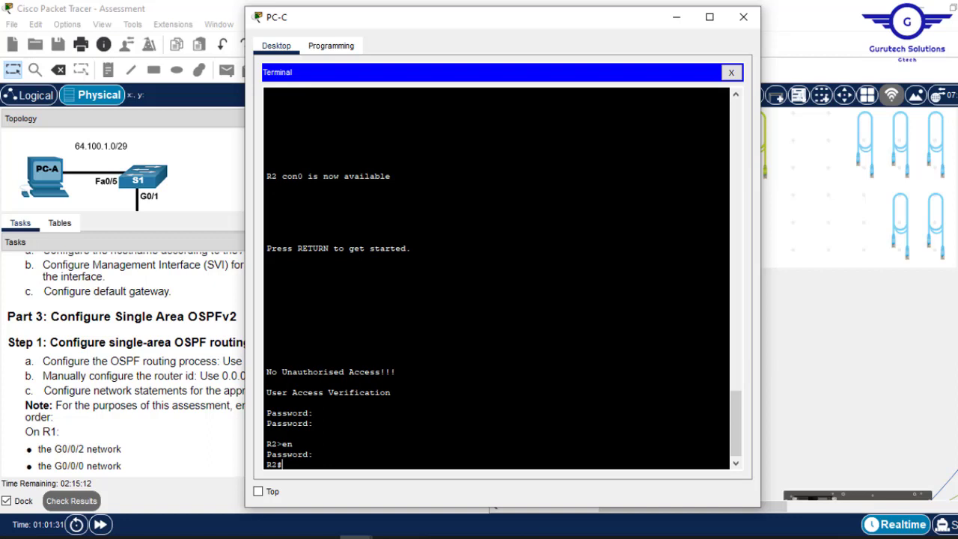
- Enter global configuration mode on R2 with 'conf t' and check the next task
text(conf t)
key(Return)
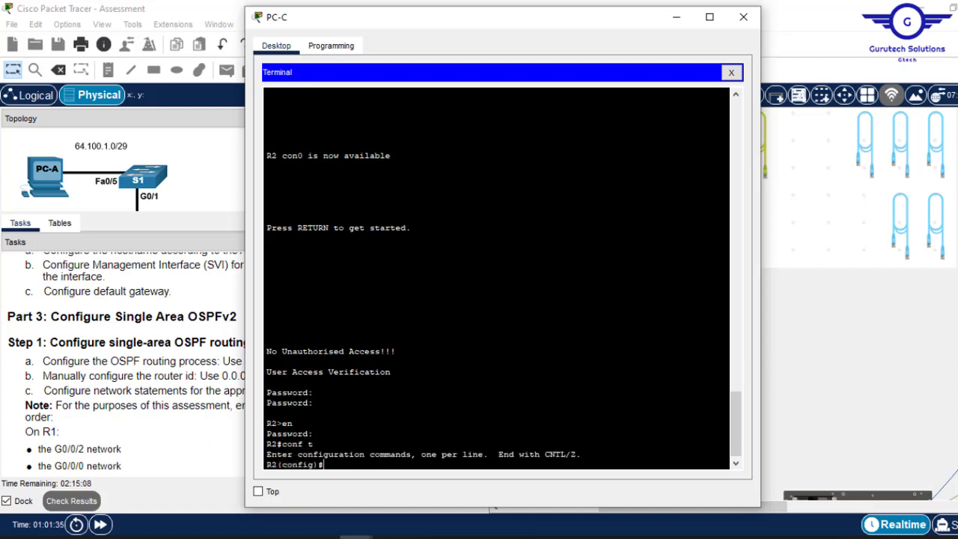
click(175, 328)
drag(478, 372, 479, 378)
scroll(479, 379, down, 1)
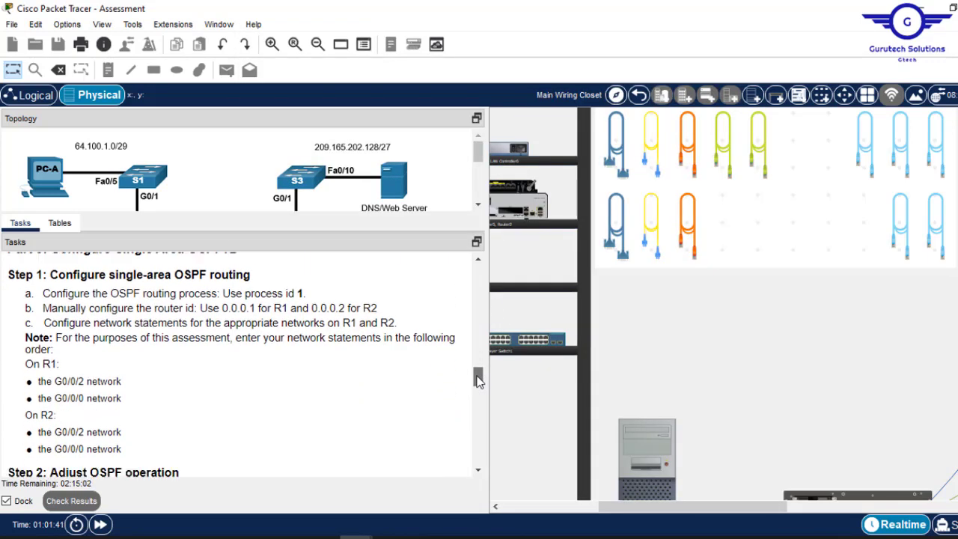
click(641, 444)
key(Return)
key(Return)
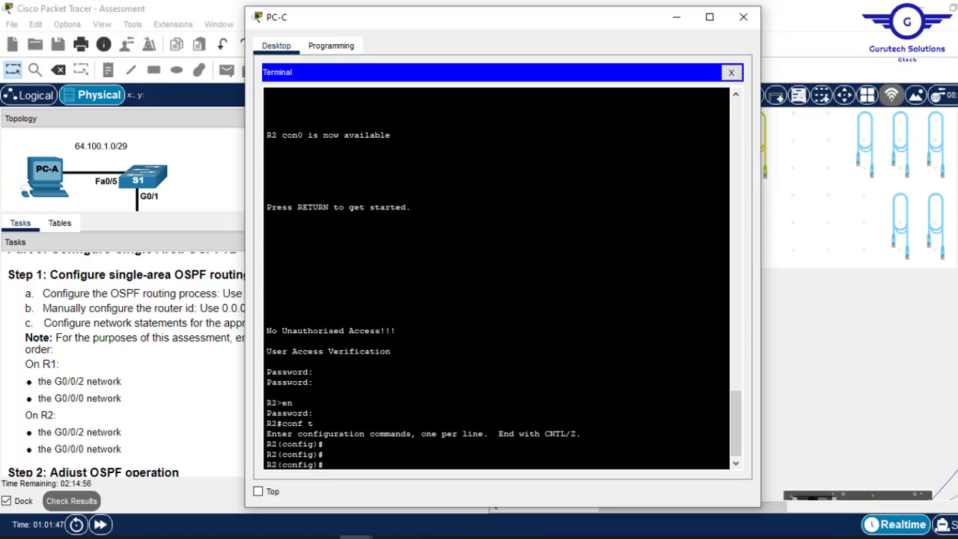
- On R2, enter 'router ospf 1' and set 'router-id 0.0.0.2'
drag(468, 19, 587, 27)
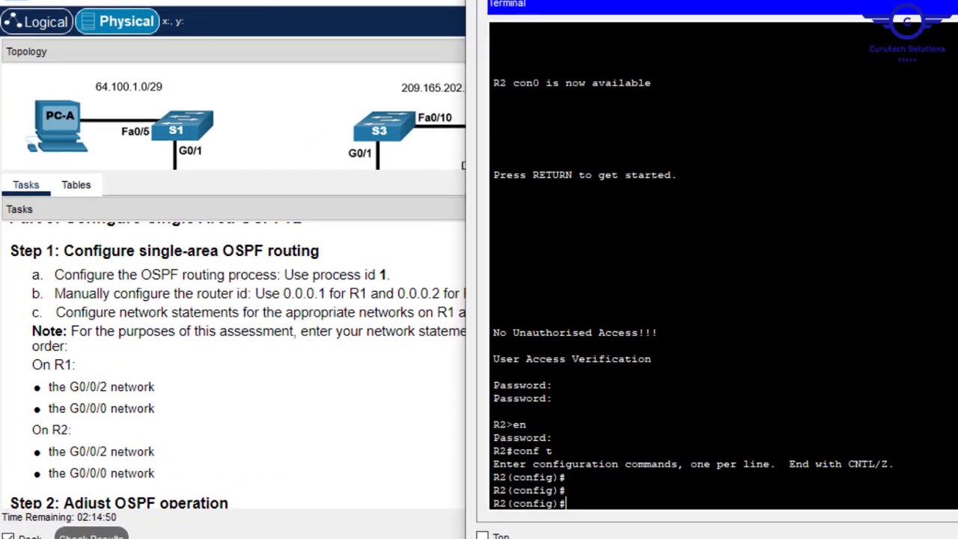
text(rout)
key(Tab)
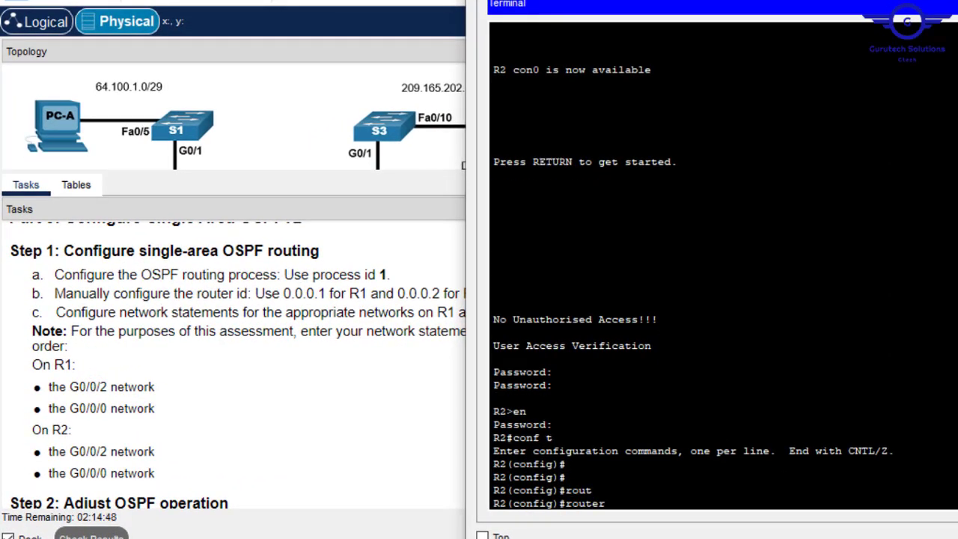
text(o)
key(Tab)
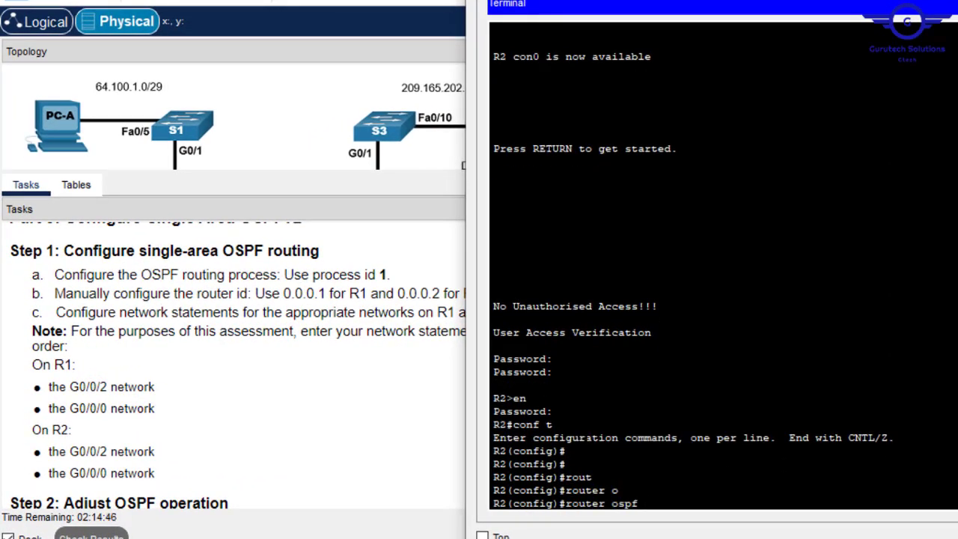
key(Return)
text(router)#r)
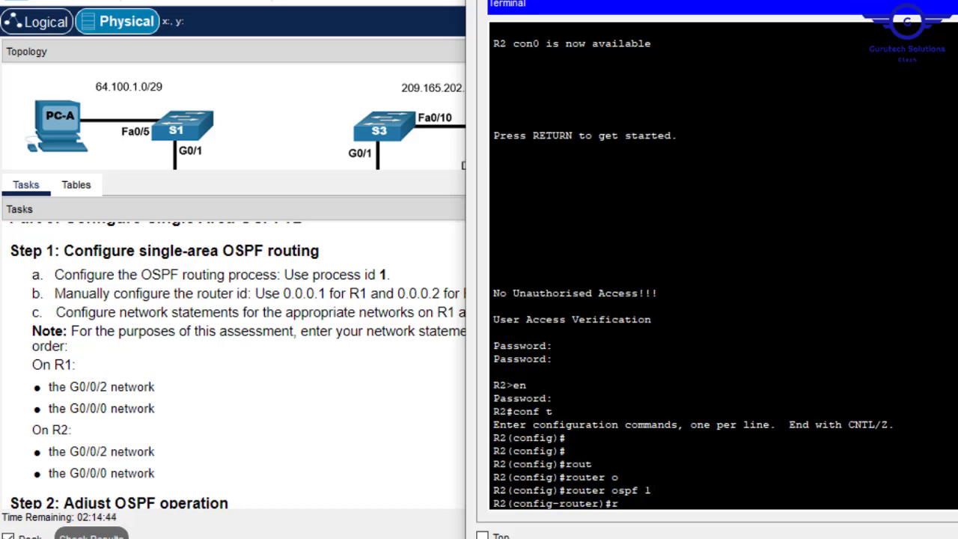
key(Tab)
text(out)
key(Tab)
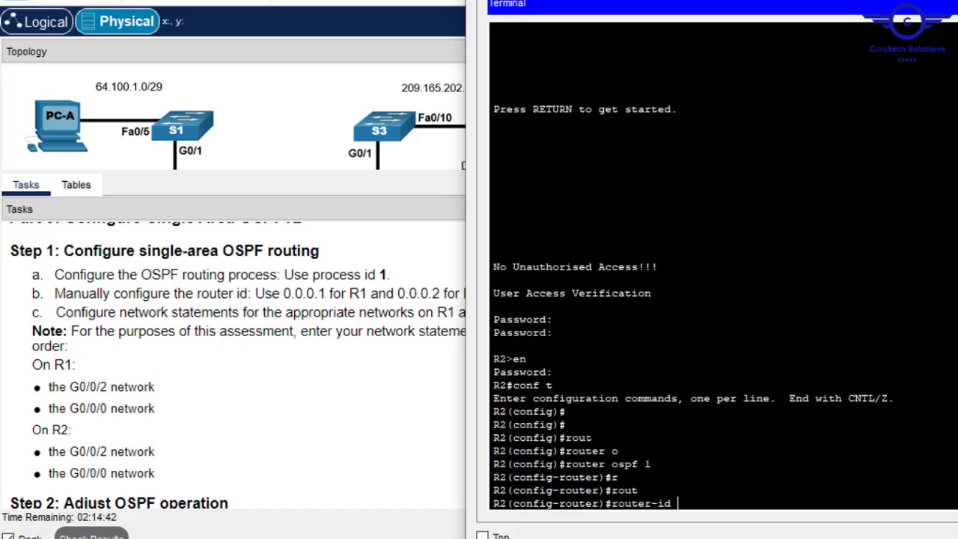
text(0.0.0.2)
key(Return)
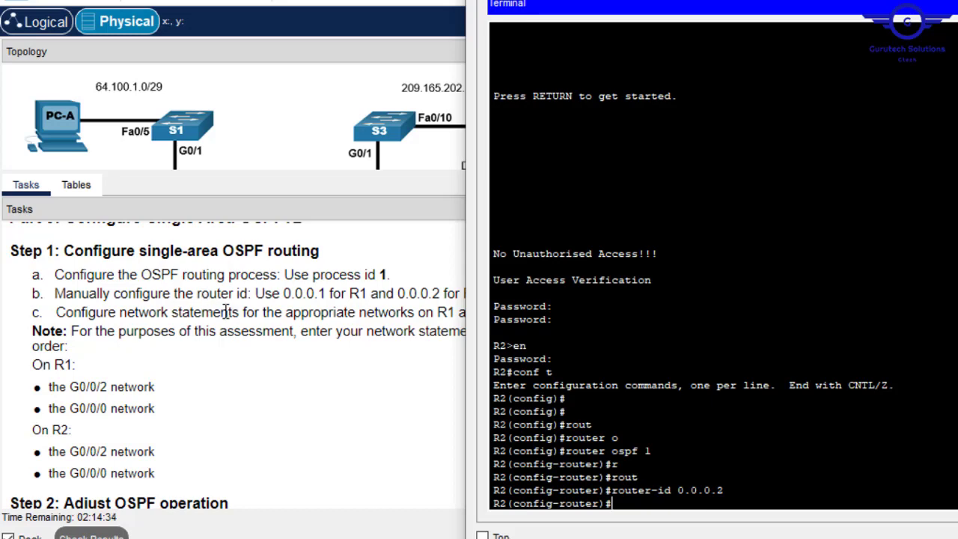
- Paste R2's G0/0/0 address 198.51.100.2 into a network command, then erase it
click(228, 409)
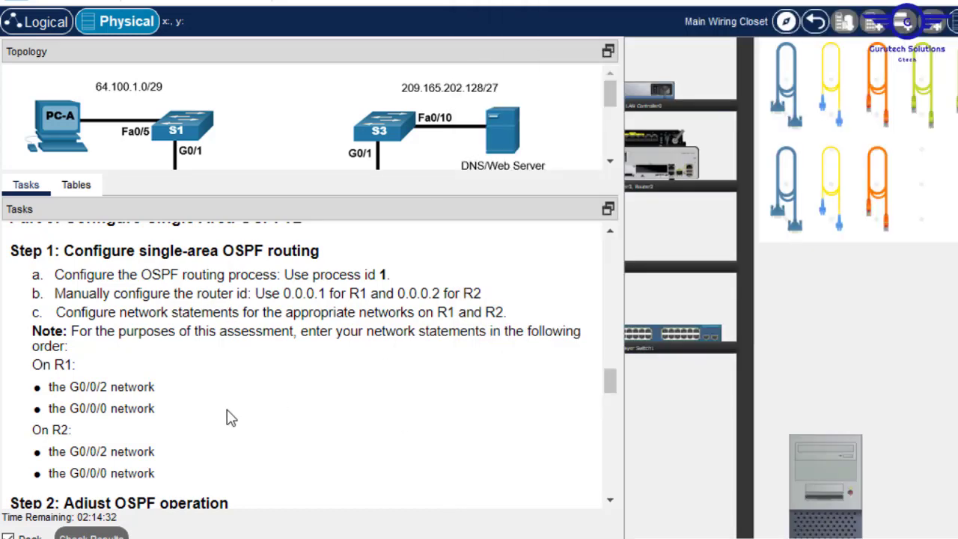
scroll(612, 390, down, 3)
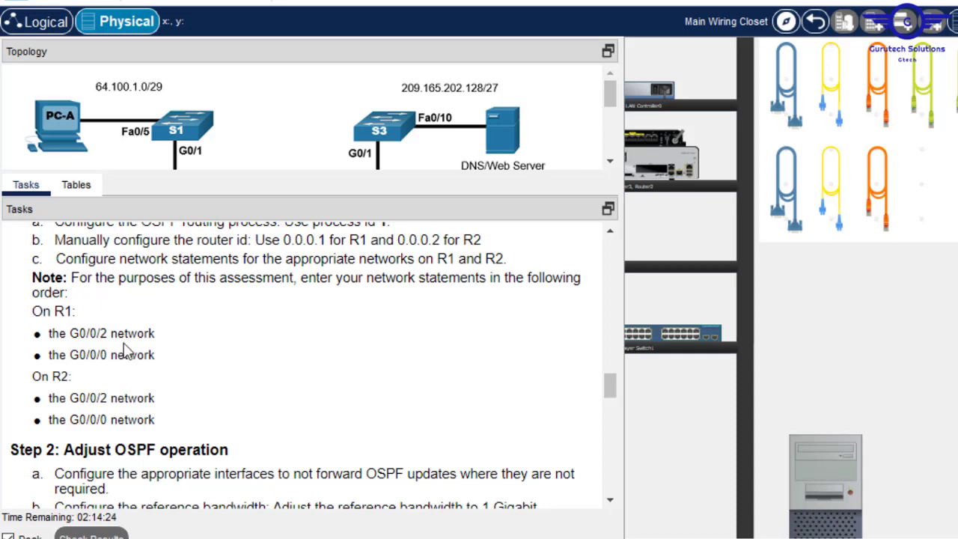
click(74, 185)
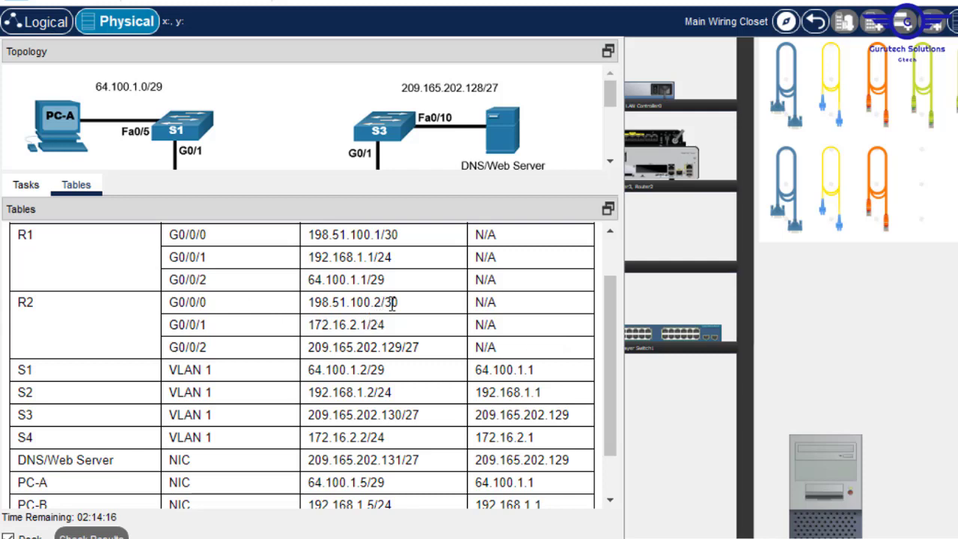
drag(382, 301, 306, 315)
key(ctrl+c)
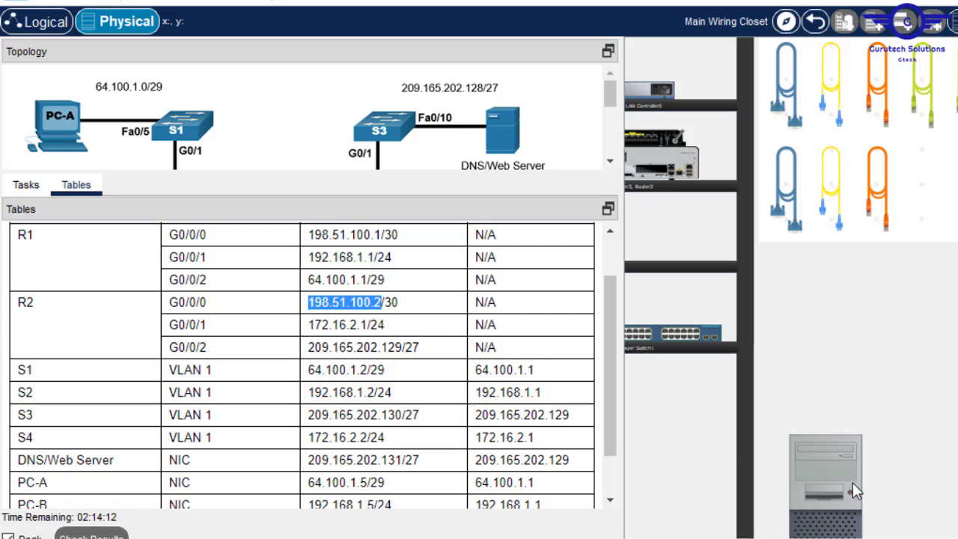
click(828, 464)
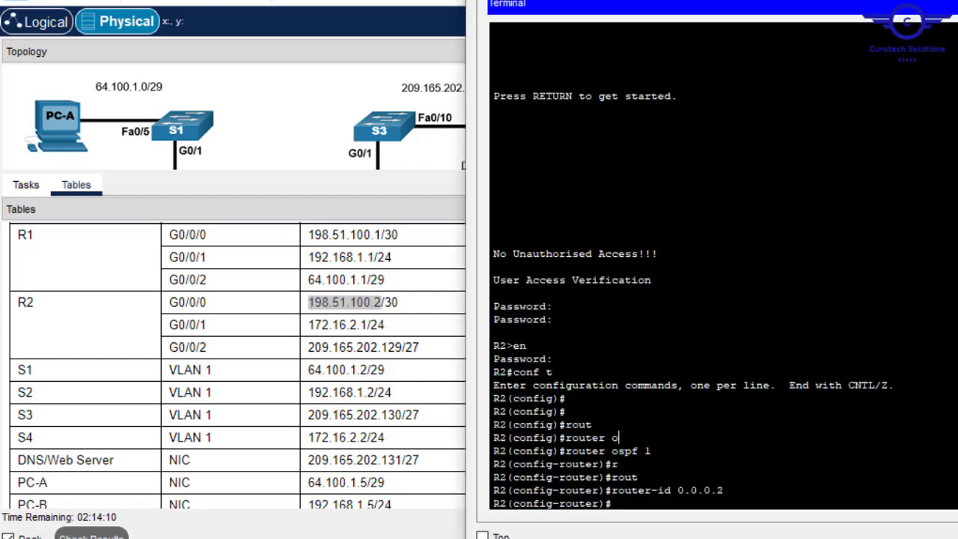
text(netw)
key(Tab)
right_click(743, 439)
click(778, 479)
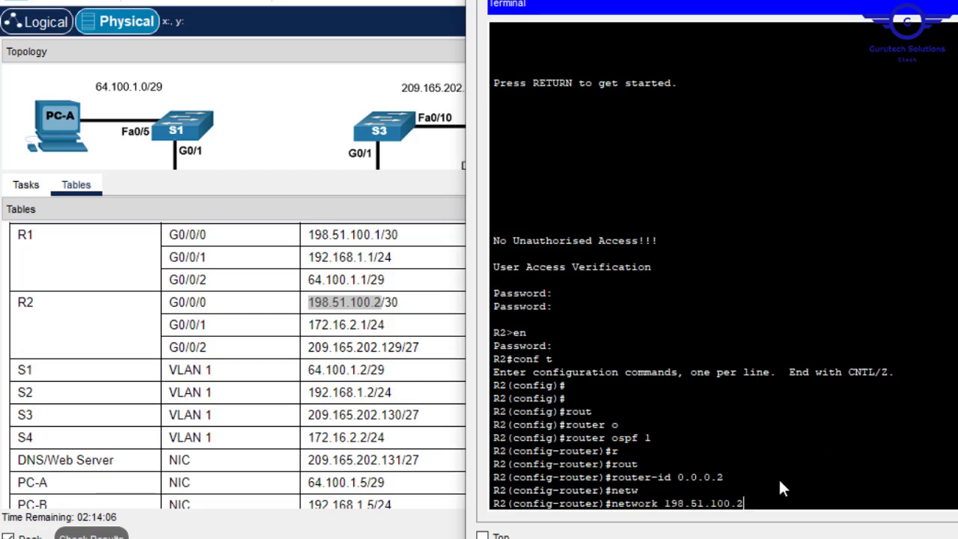
key(BackSpace)
text(0)
key(BackSpace)
key(BackSpace)
key(BackSpace)
key(BackSpace)
key(BackSpace)
key(BackSpace)
key(BackSpace)
key(BackSpace)
key(BackSpace)
key(BackSpace)
key(BackSpace)
key(BackSpace)
- Paste R2's G0/0/2 address and edit it into 'network 209.165.202.128 0.0.0.31'
click(33, 193)
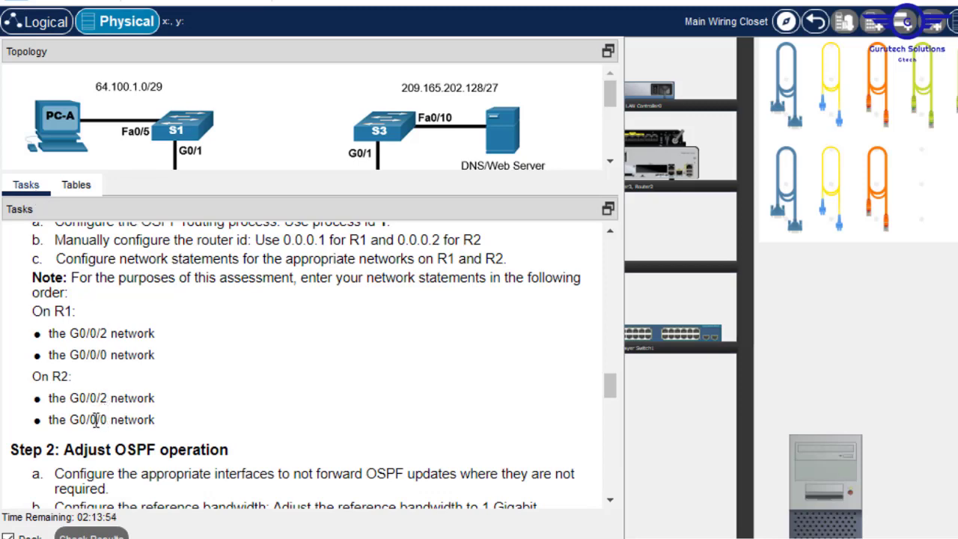
click(76, 186)
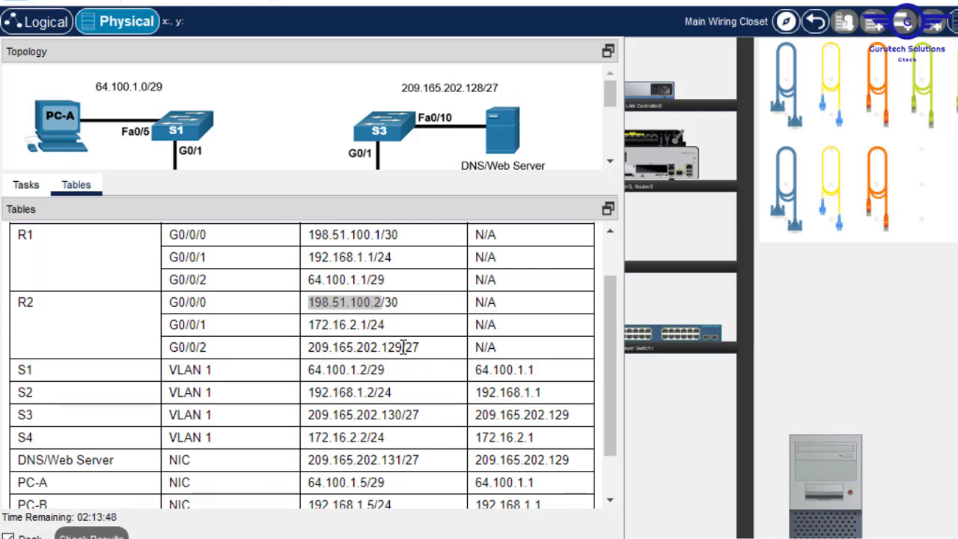
drag(402, 347, 313, 349)
key(ctrl+c)
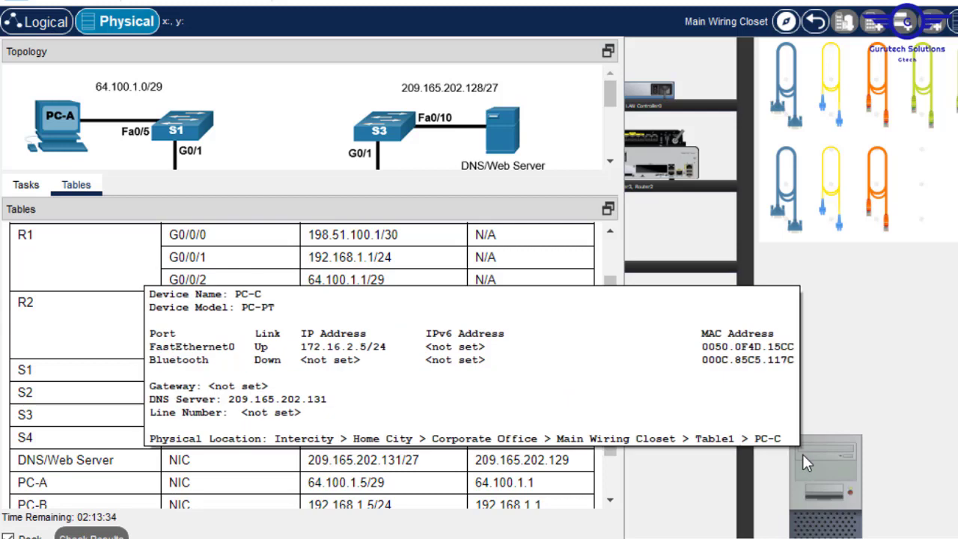
click(802, 454)
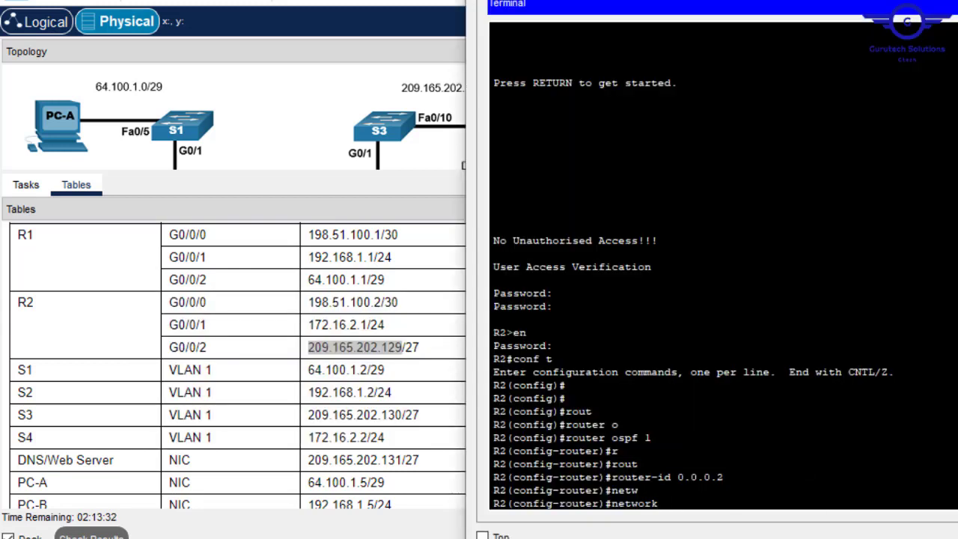
right_click(739, 468)
click(779, 503)
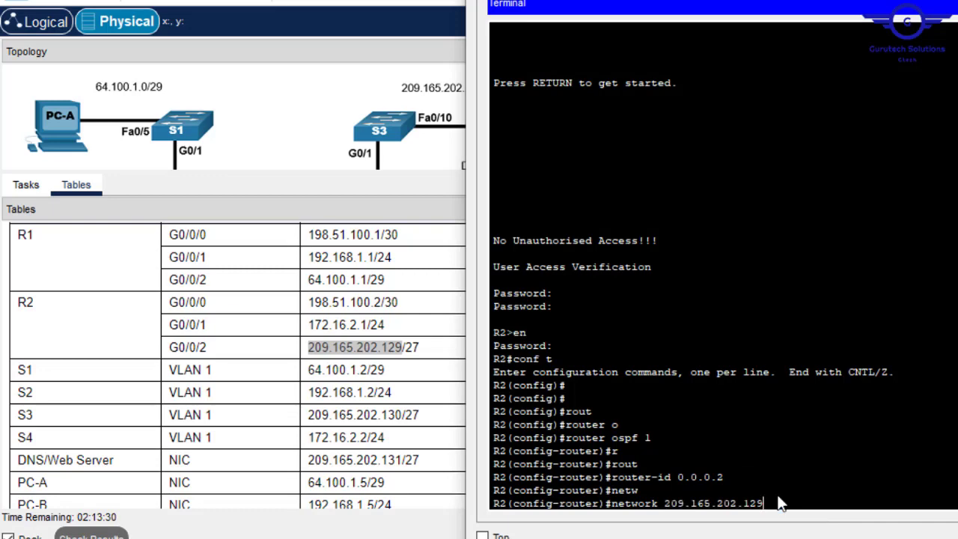
key(BackSpace)
text(8)
text(25)
key(BackSpace)
key(BackSpace)
text(0.0.0.31)
key(Return)
- Re-enter the 209.165.202.128 0.0.0.31 network statement with area 0
key(Up)
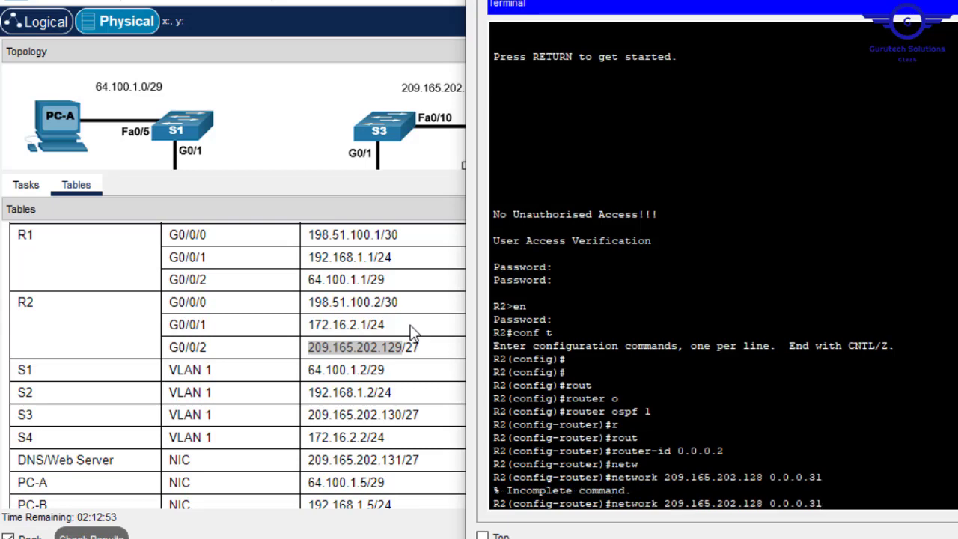
text(are)
key(Tab)
text(0)
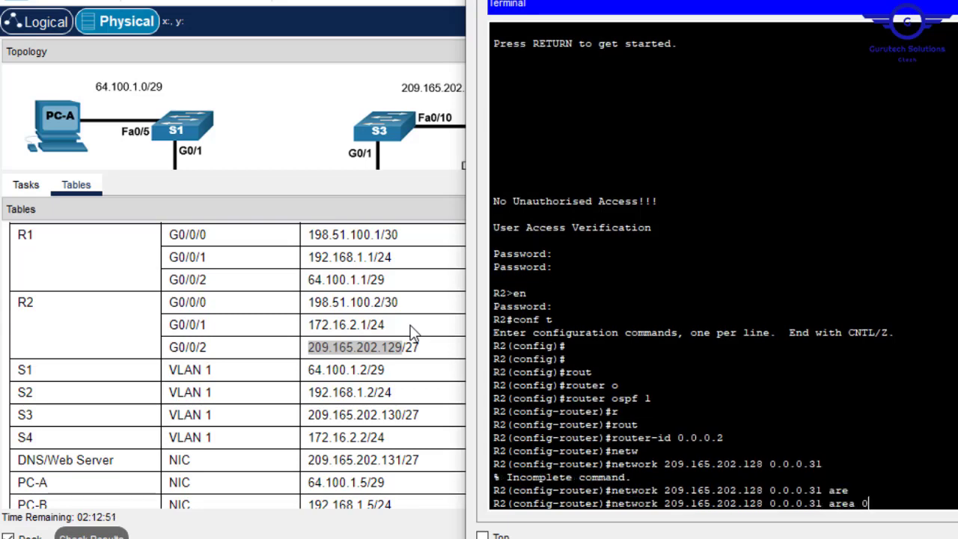
key(Return)
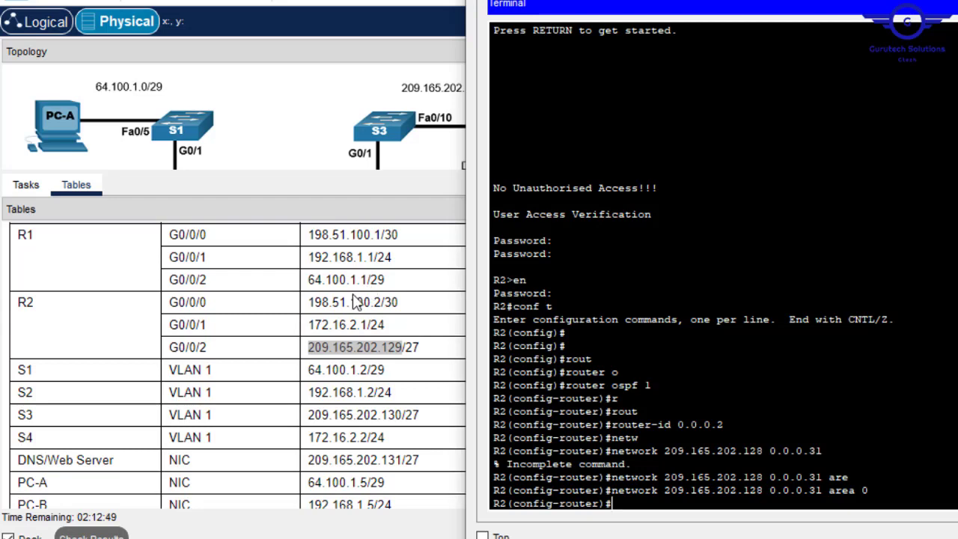
click(371, 301)
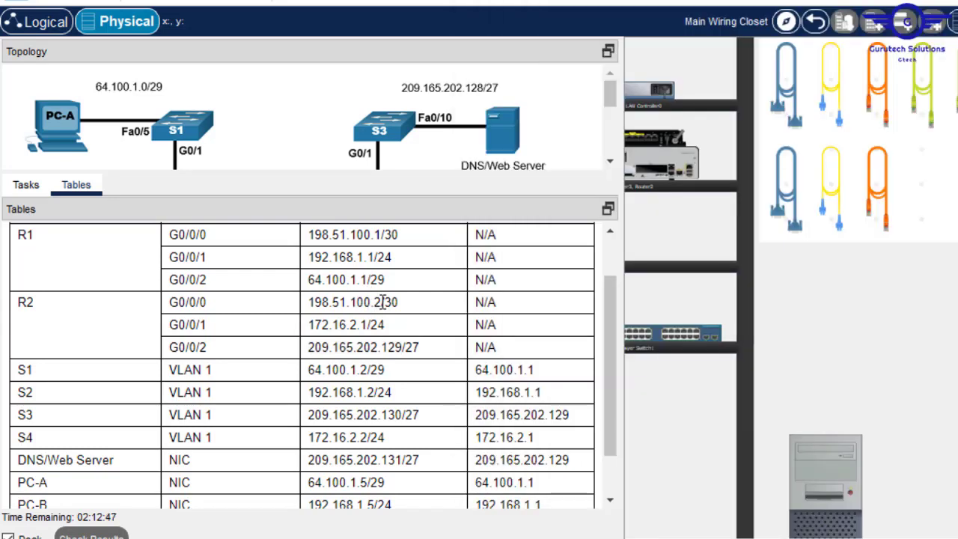
- Paste R2's G0/0/0 address 198.51.100.2 after a network command and run it
drag(382, 302, 298, 307)
key(ctrl+c)
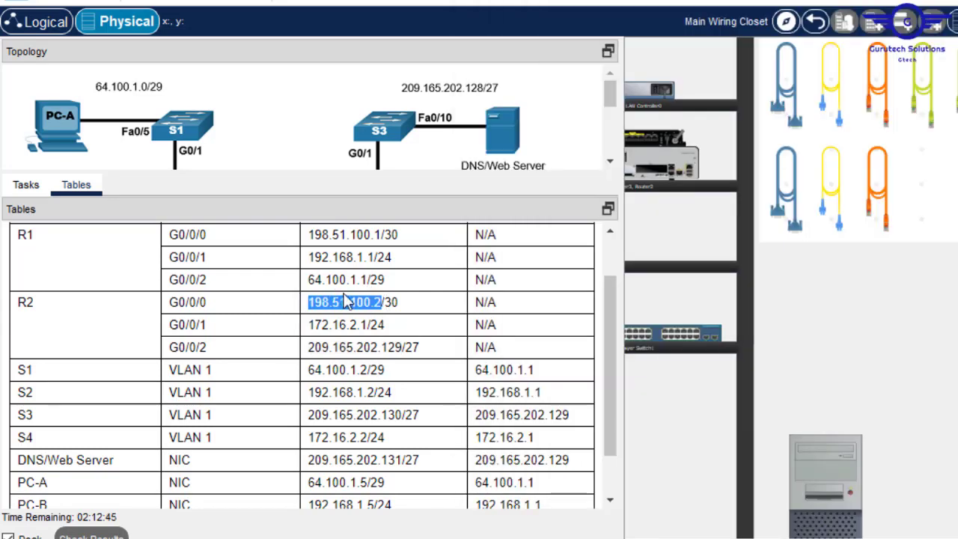
click(826, 457)
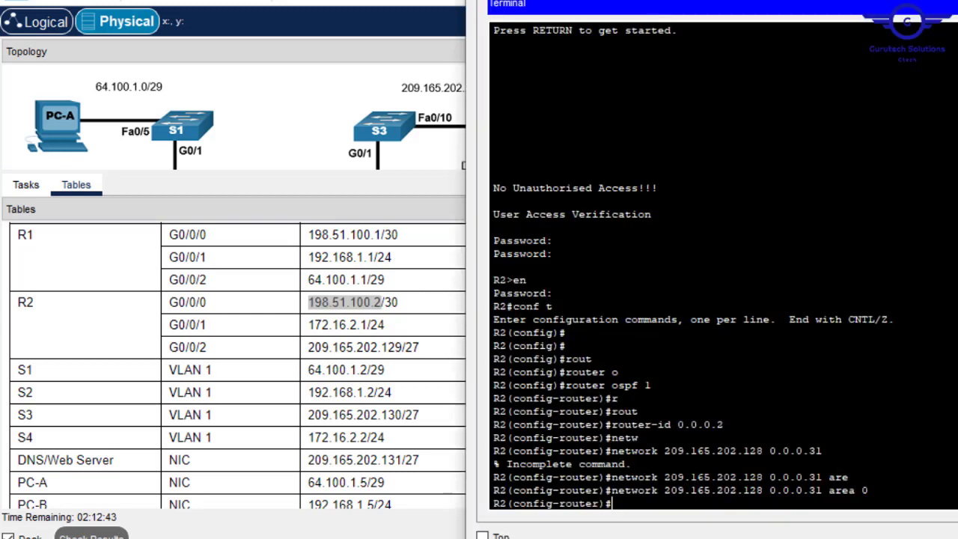
text(net)
key(Tab)
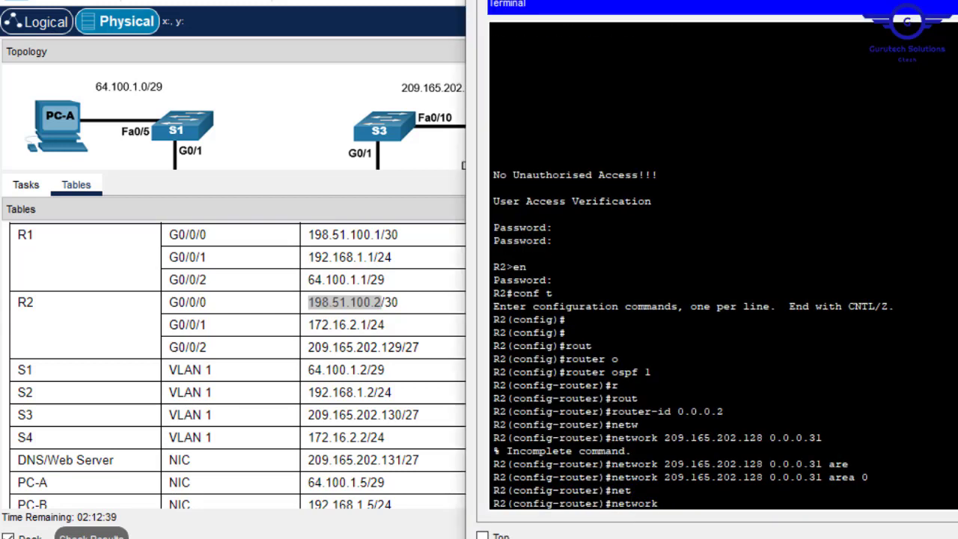
right_click(830, 449)
click(872, 480)
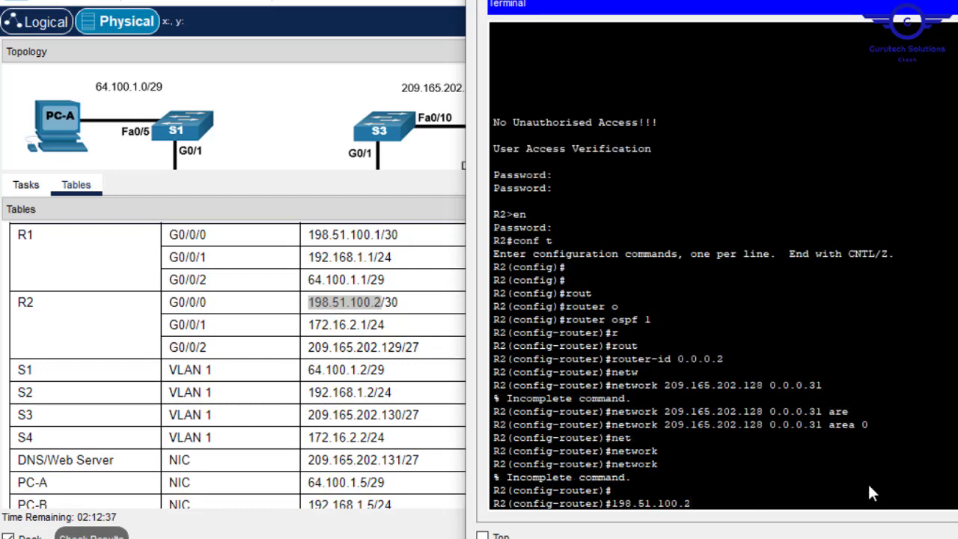
key(Return)
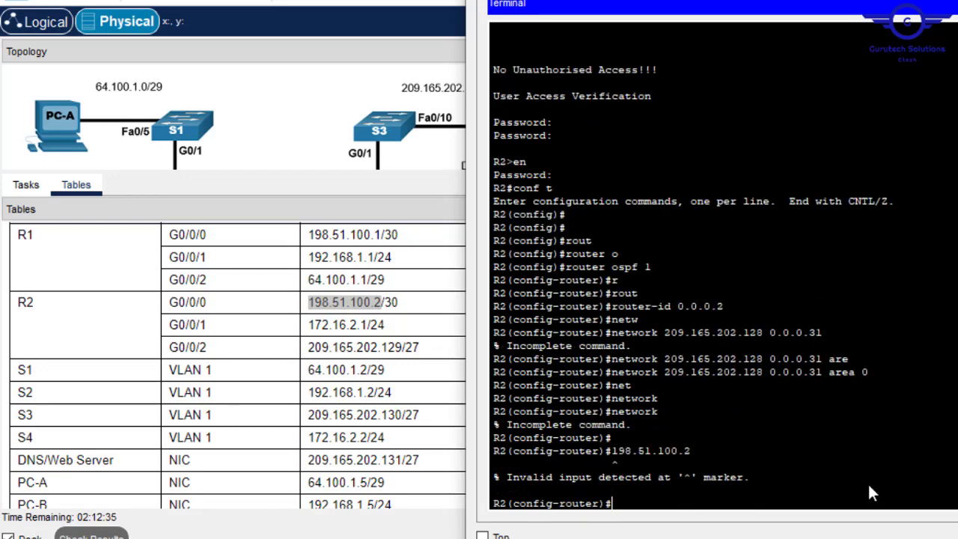
- Enter 'network 198.51.100.0 0.0.0.3 area 0' and exit router configuration
key(Up)
key(Up)
text(198)
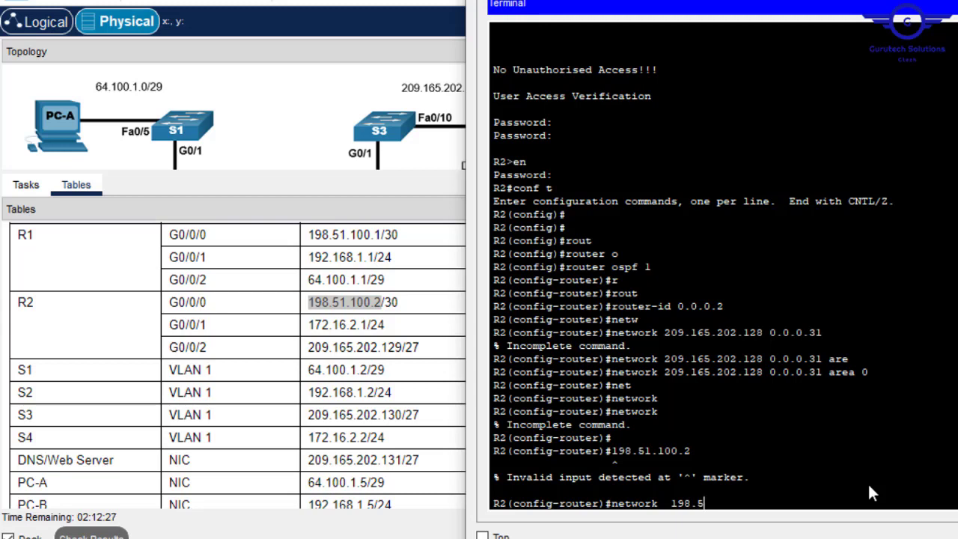
text(.51.100.0 0.0.0.3 ar)
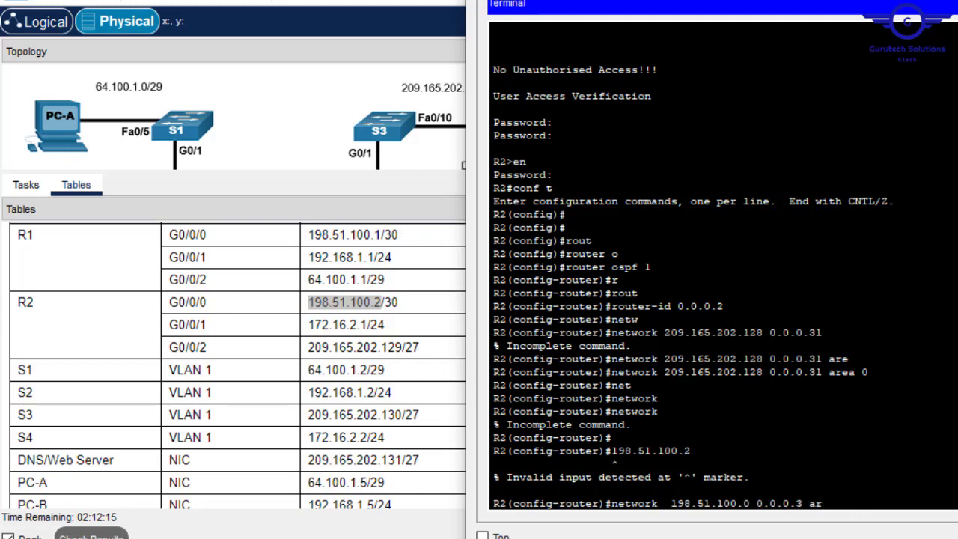
key(Tab)
text(0)
key(Return)
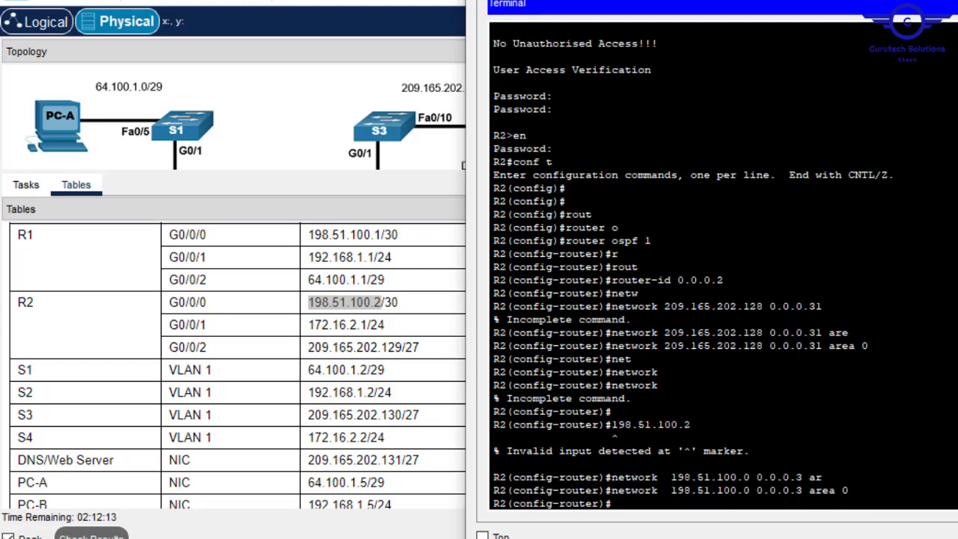
text(ex)
key(Return)
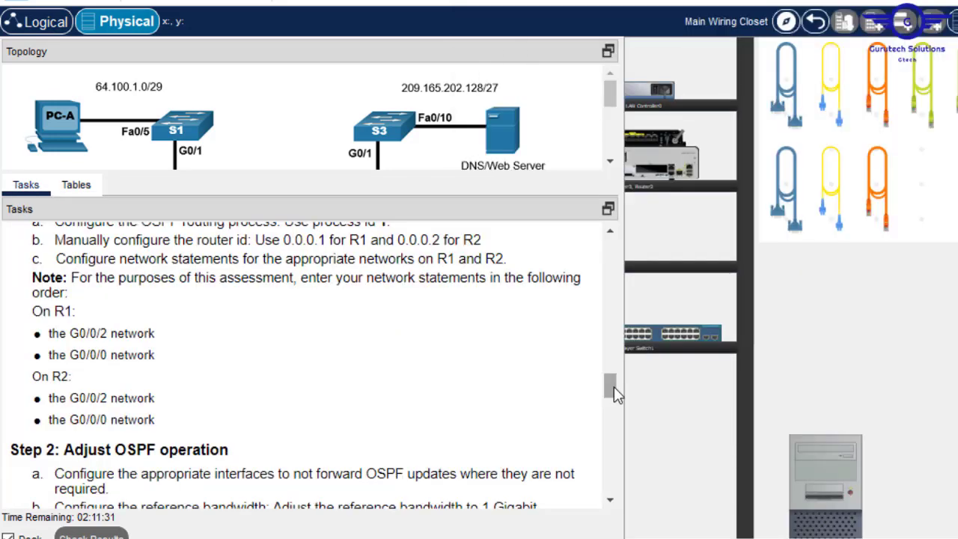
- Move R2's terminal aside and resize the workspace to read Step 2: Adjust OSPF operation
drag(614, 386, 613, 408)
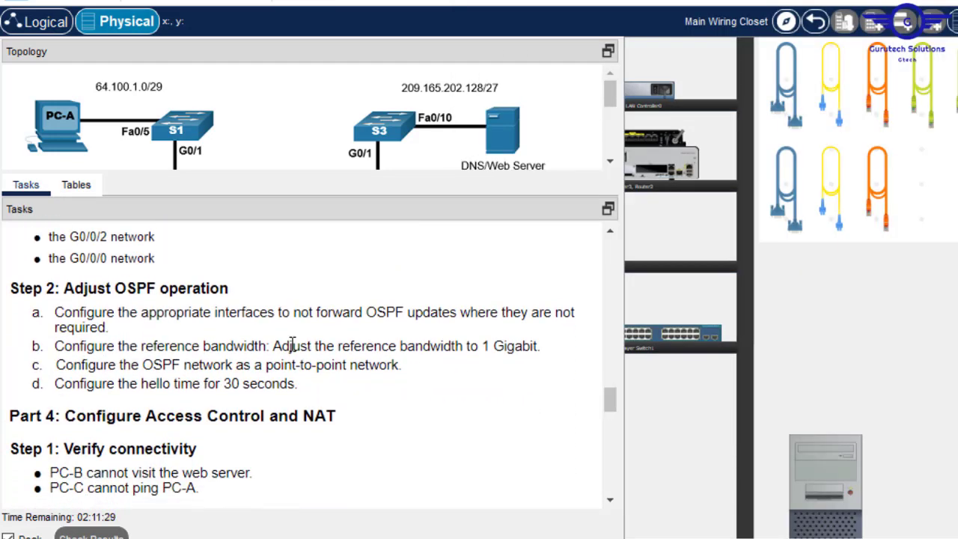
click(826, 473)
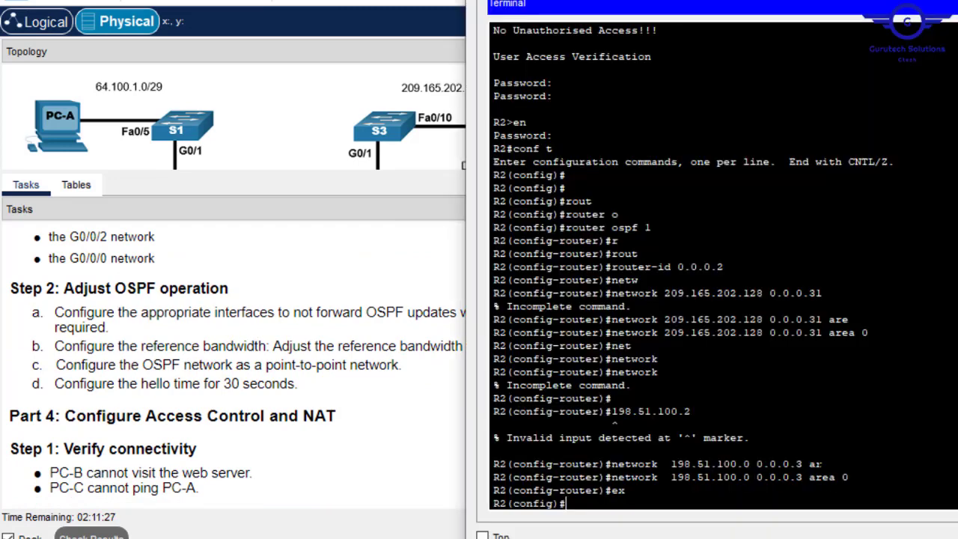
key(Return)
key(Return)
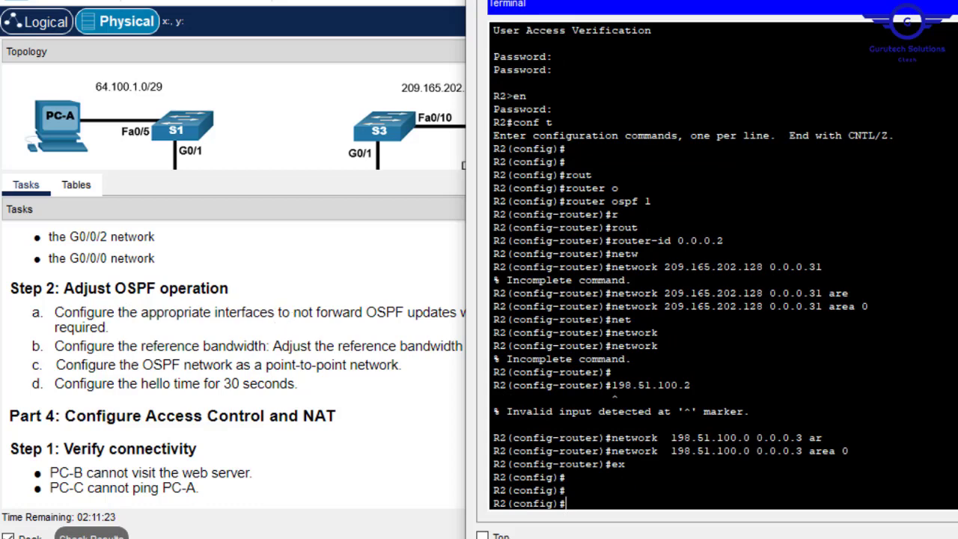
drag(643, 1, 696, 2)
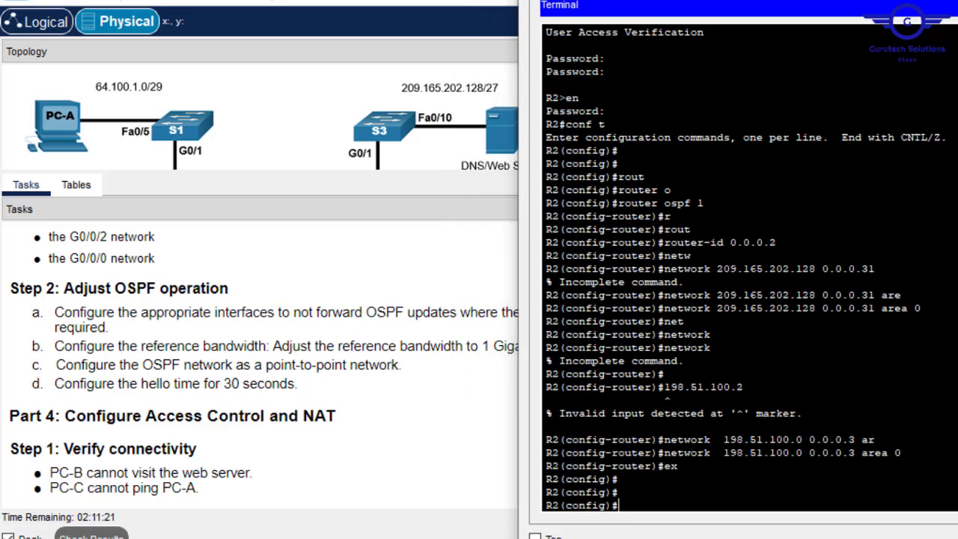
click(346, 316)
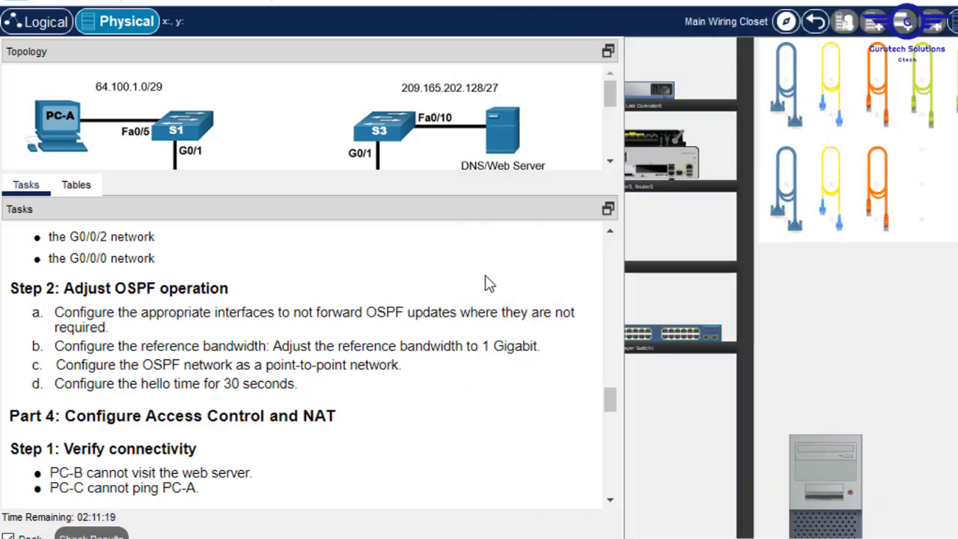
drag(400, 172, 404, 333)
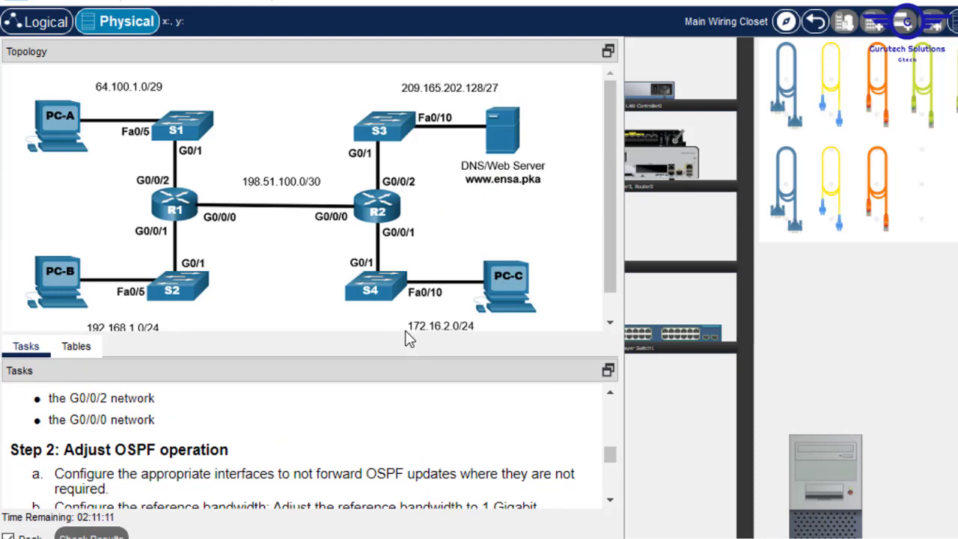
drag(407, 335, 415, 175)
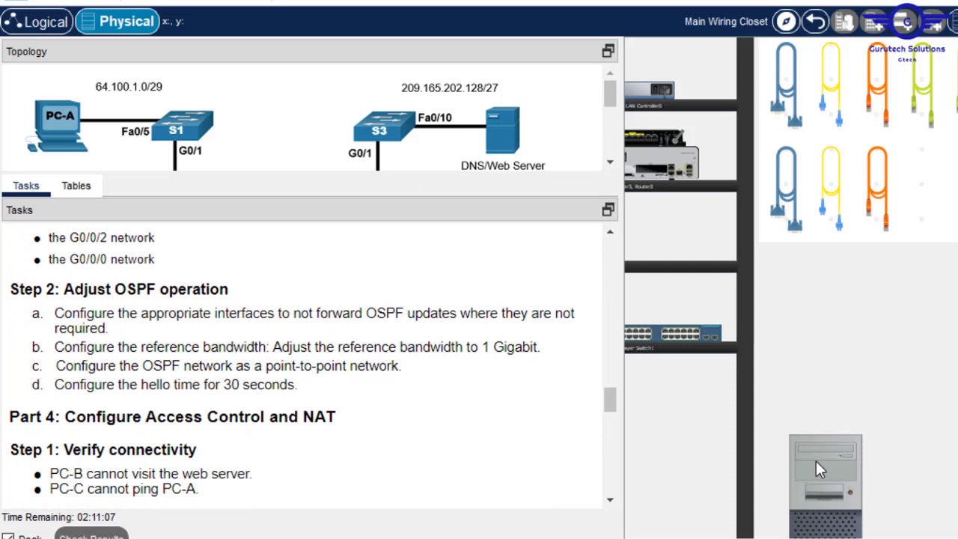
- On R2, enter OSPF process 1 and make G0/0/1 and G0/0/2 passive interfaces
click(816, 460)
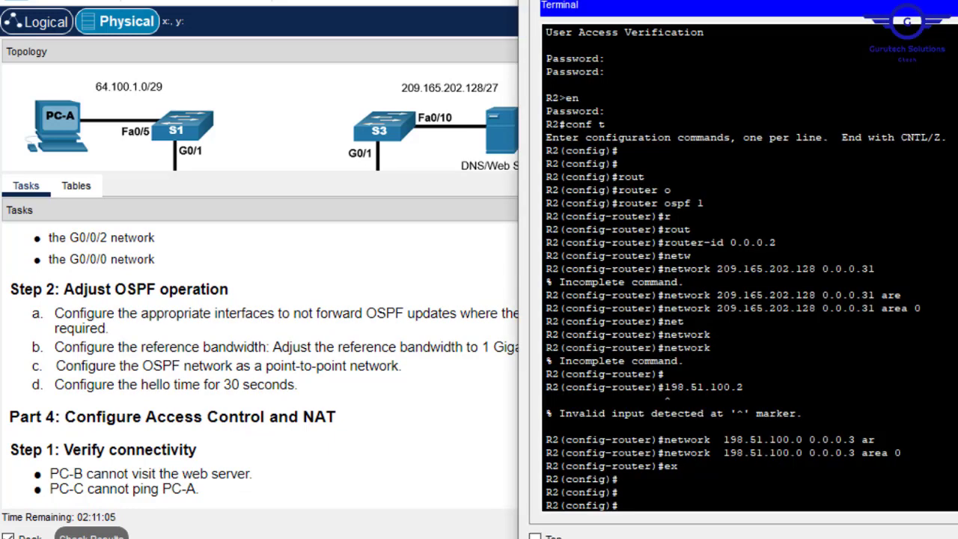
text(rour)
key(Tab)
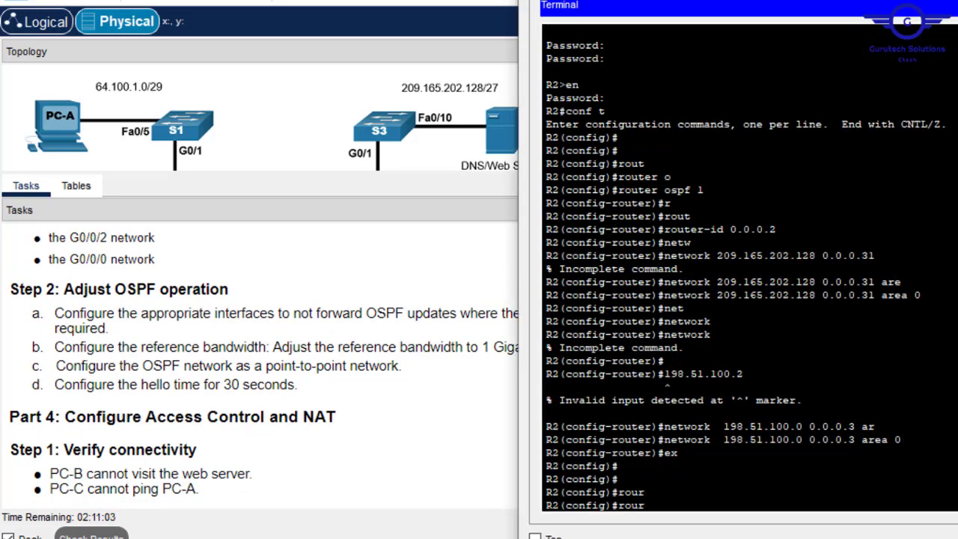
key(BackSpace)
text(t)
key(Tab)
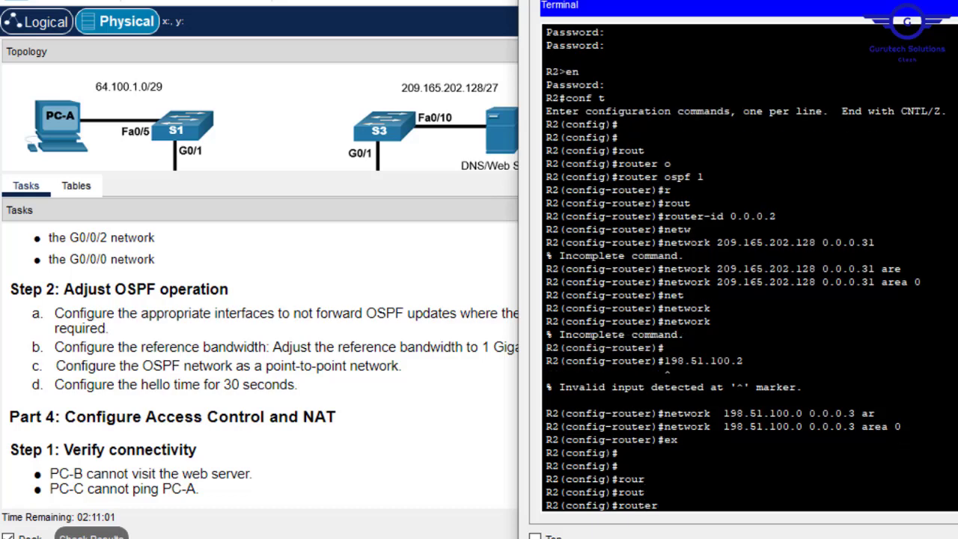
text(o)
key(Tab)
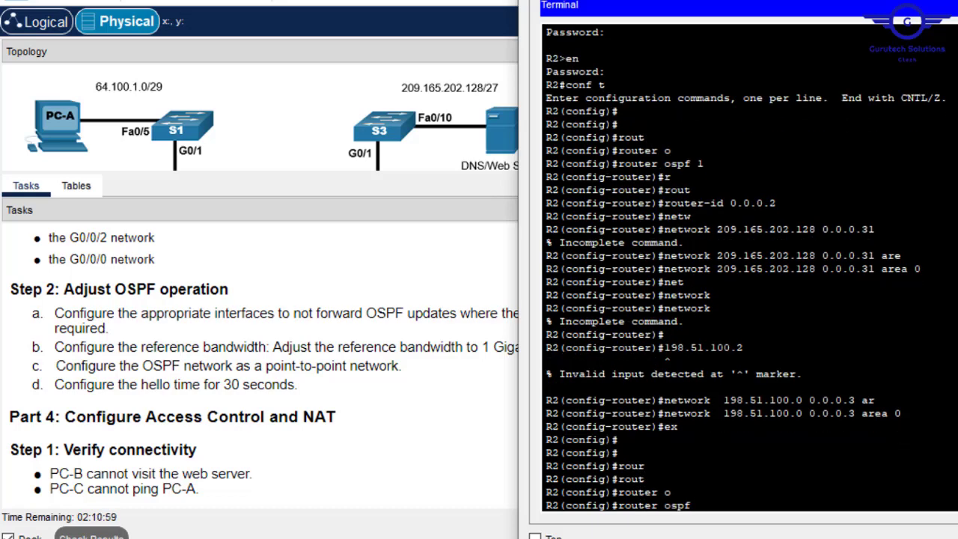
text(1)
key(Return)
text(pas)
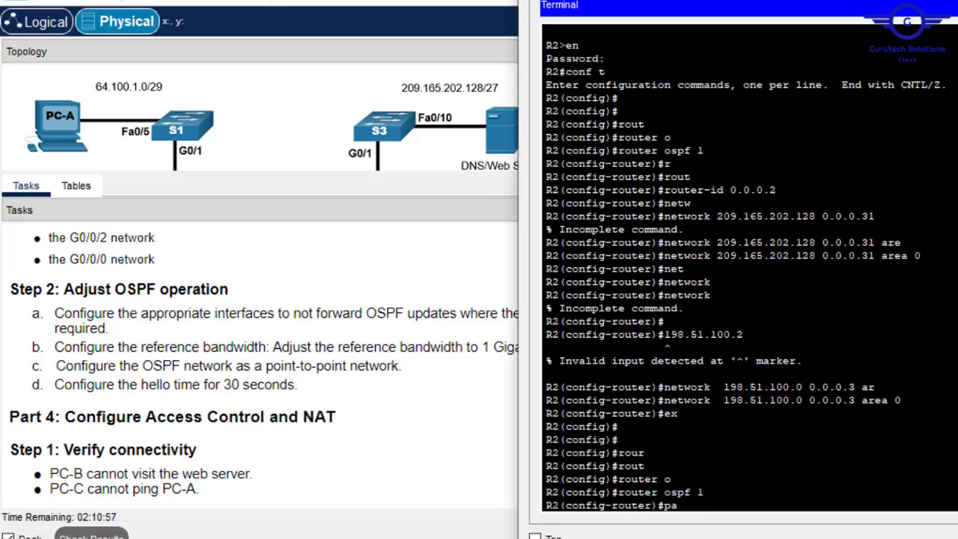
key(Tab)
text(gig)
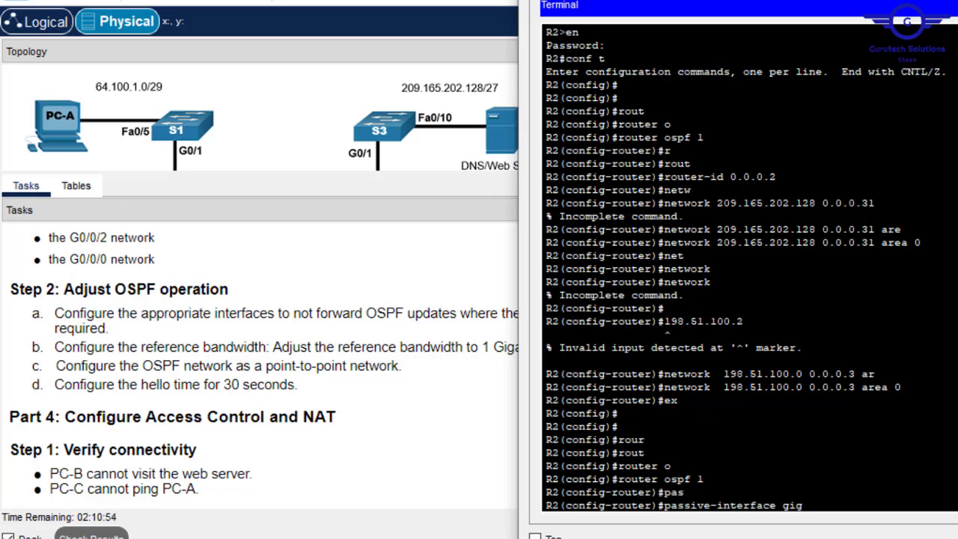
text(0/0/1)
key(Return)
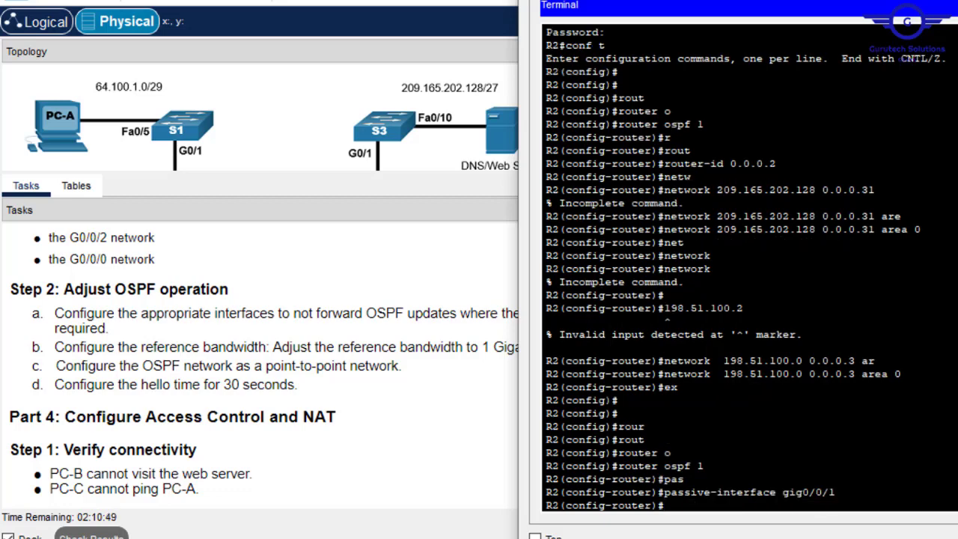
key(Up)
key(BackSpace)
text(2)
key(Return)
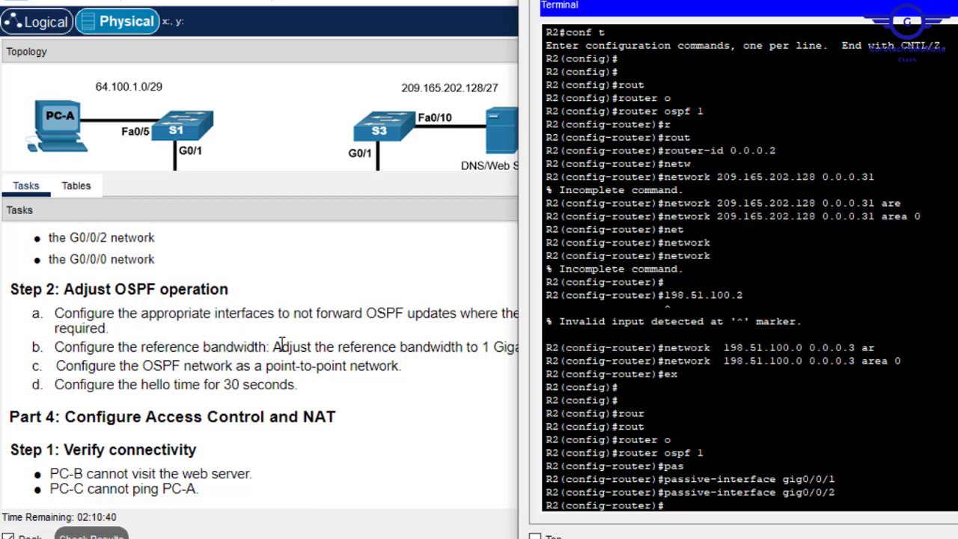
- Set R2's OSPF auto-cost reference bandwidth to 1000 and exit router configuration
click(405, 342)
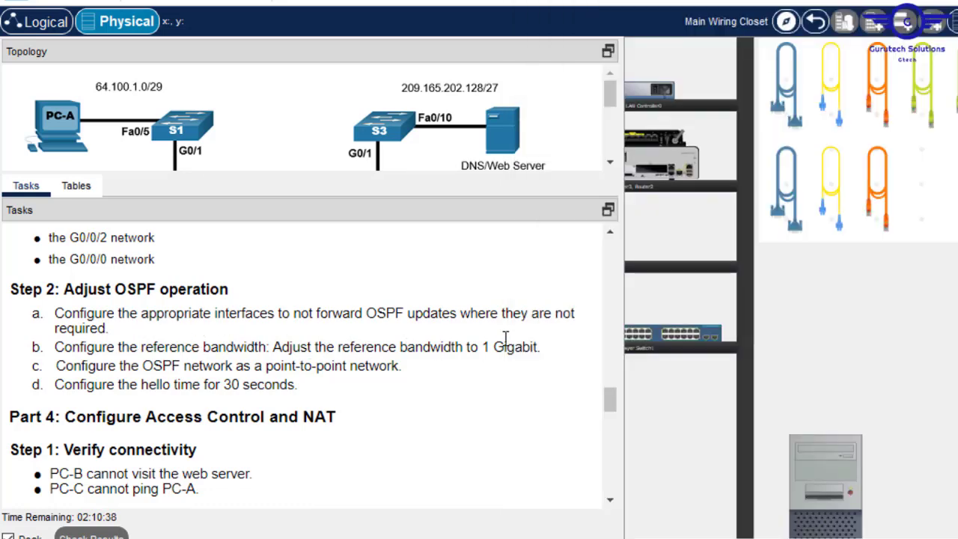
click(836, 454)
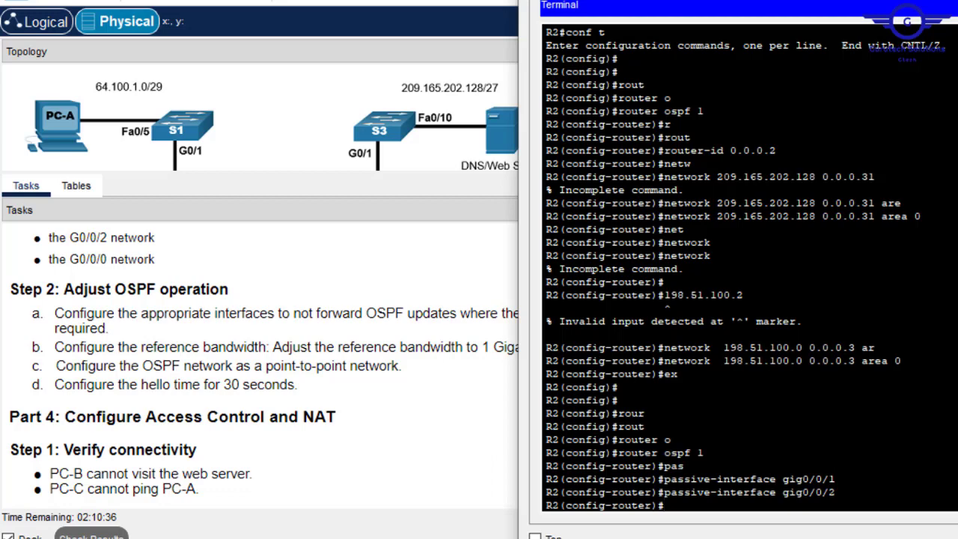
text(aut)
key(Tab)
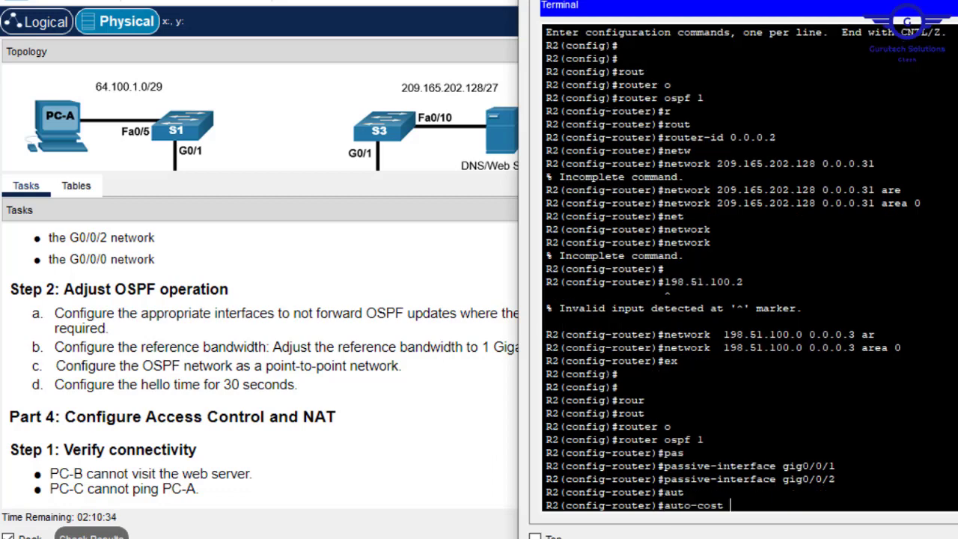
text(r)
key(Tab)
text(e)
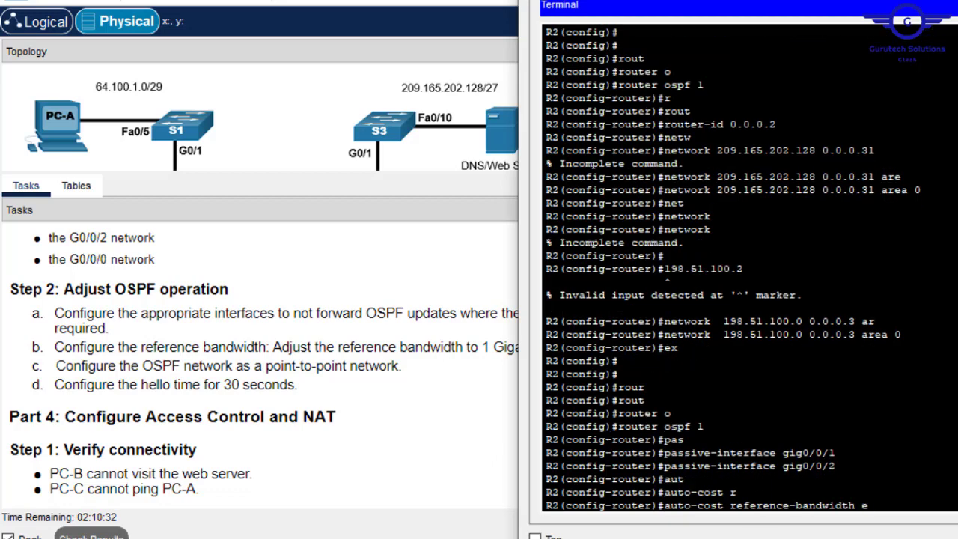
key(BackSpace)
text(1000)
key(Return)
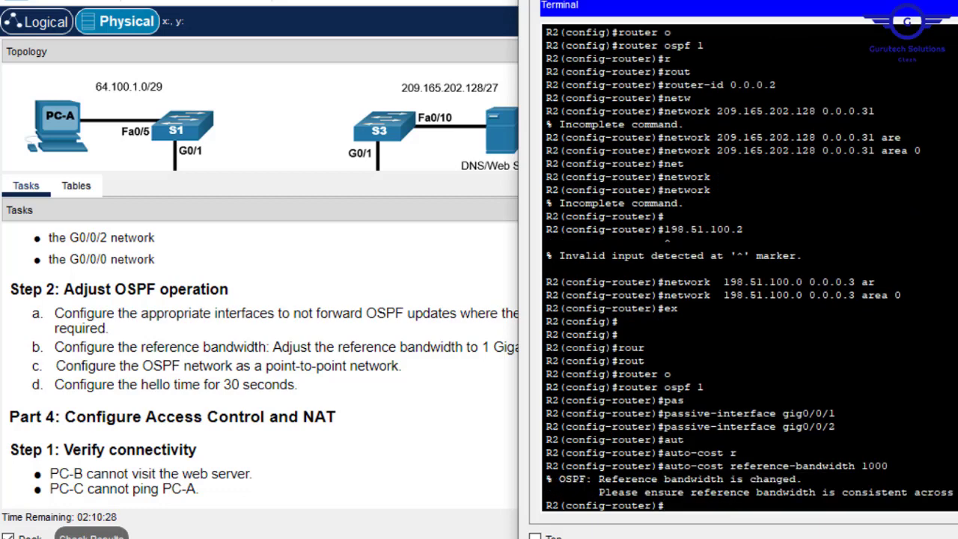
text(exit)
key(Return)
key(Return)
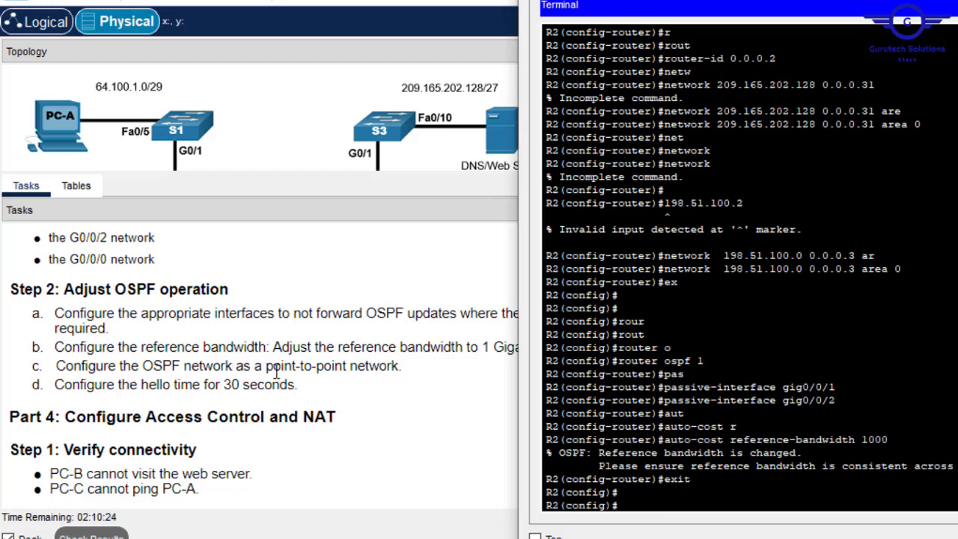
- Make R2's interface G0/0/0 an OSPF point-to-point network
click(311, 316)
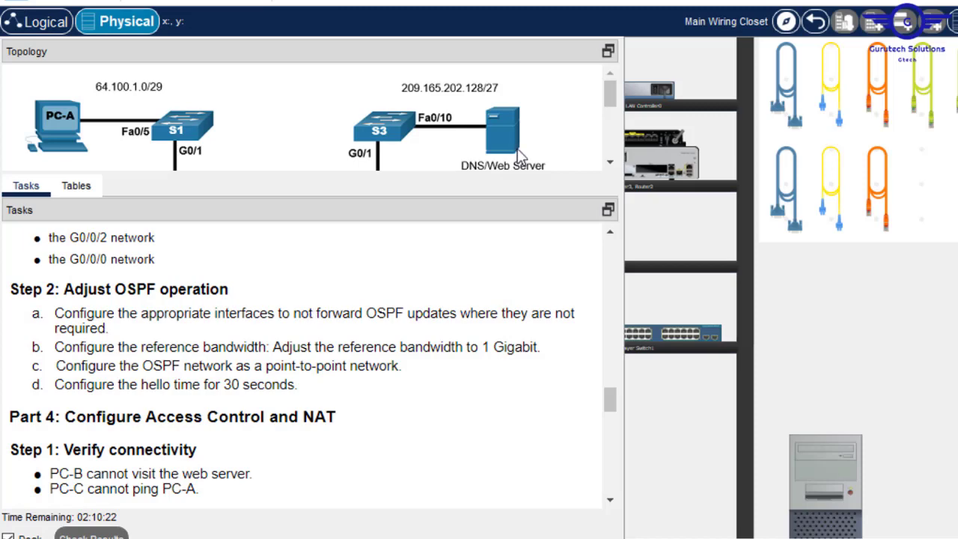
drag(550, 172, 529, 298)
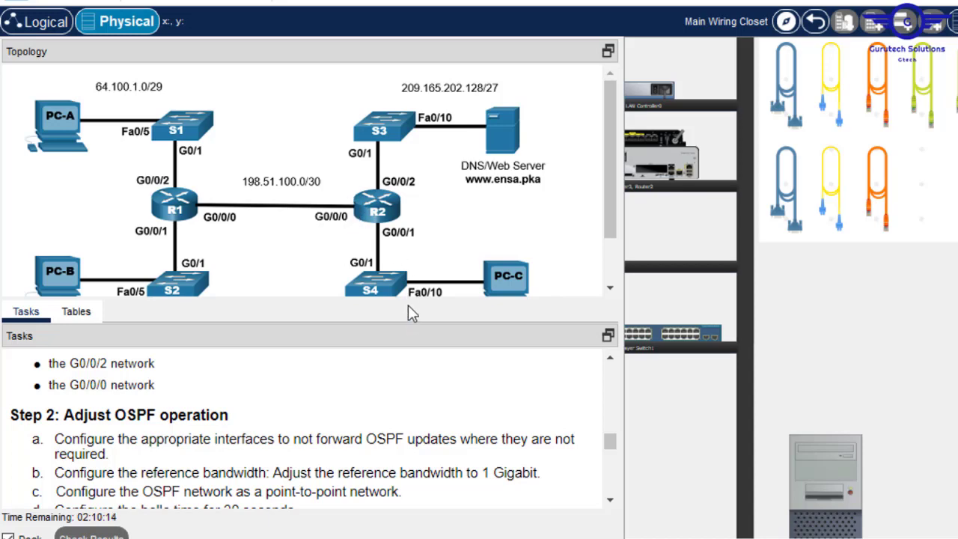
drag(408, 300, 408, 172)
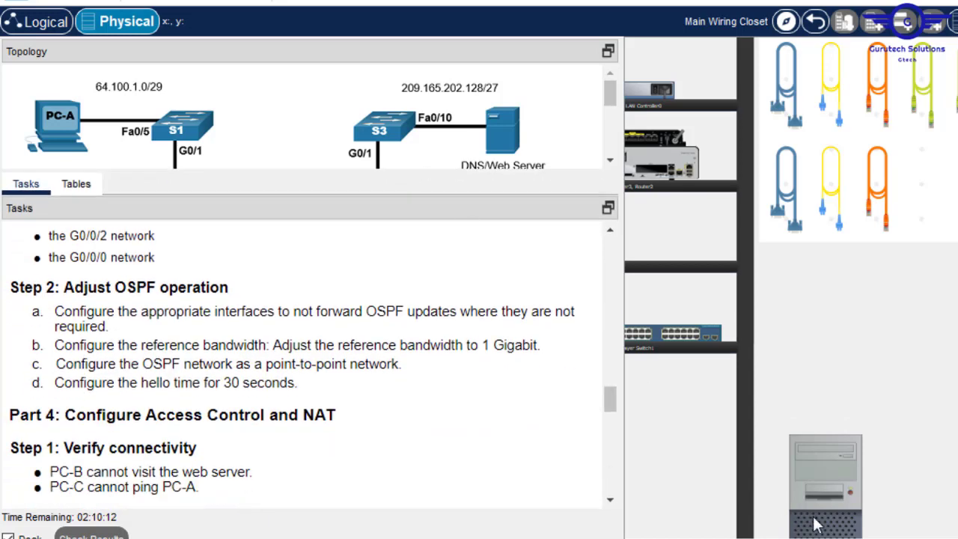
click(810, 477)
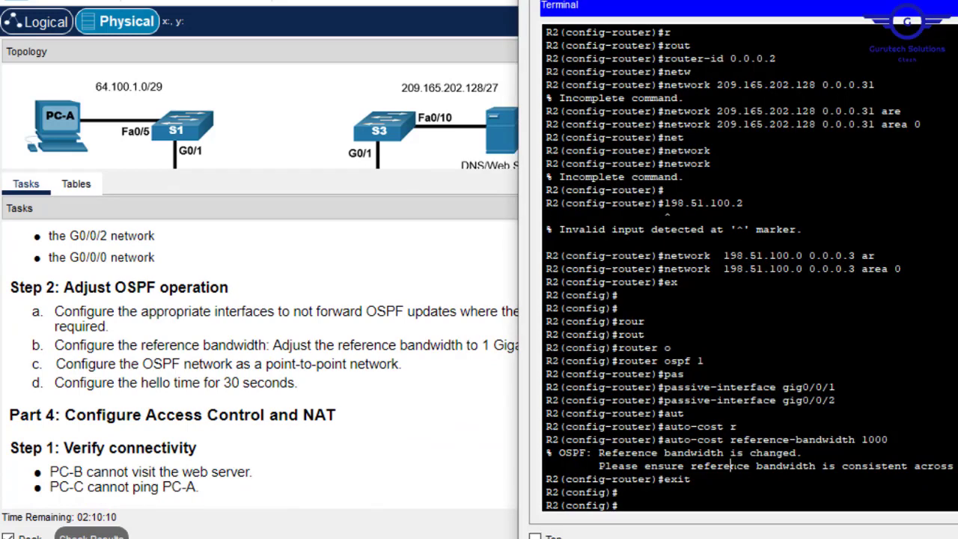
text(int gig0/0/0)
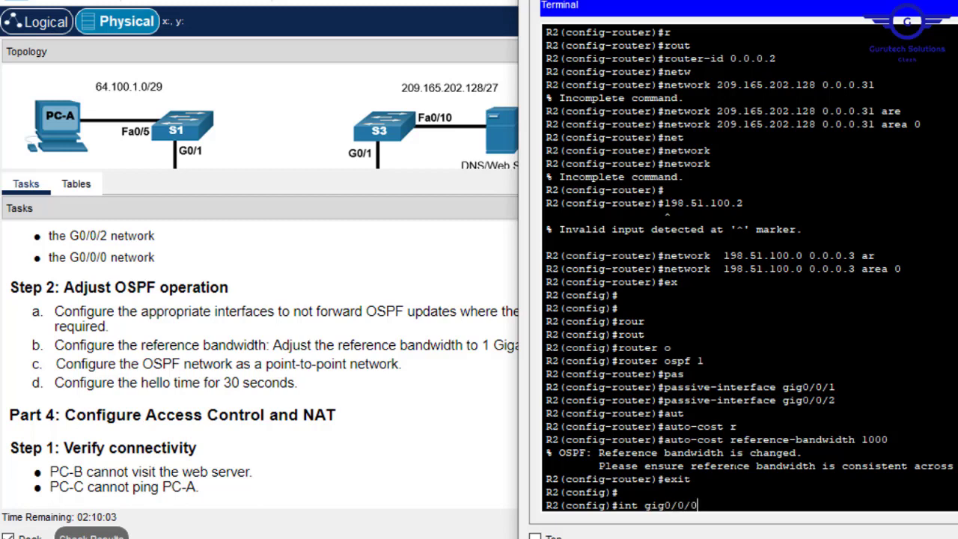
key(Return)
text(i)
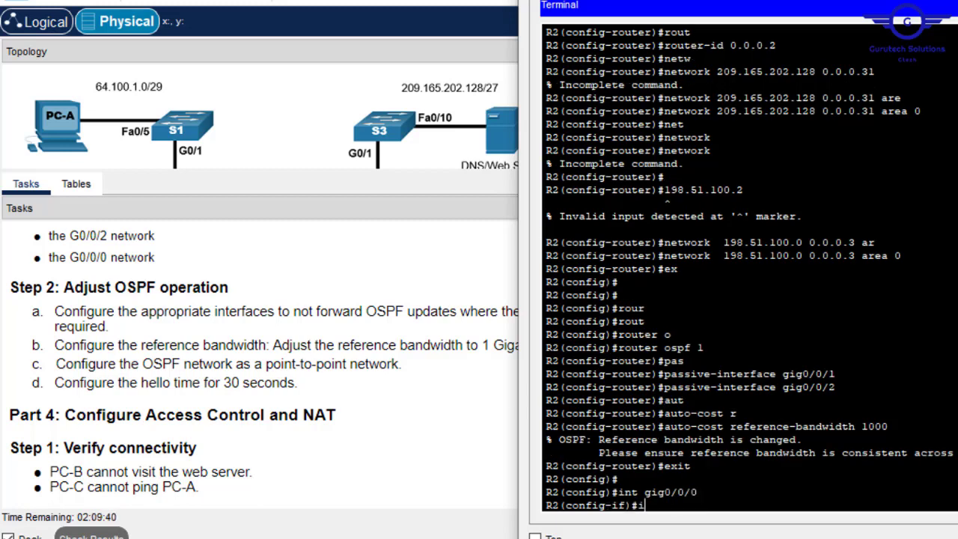
text(p ospf)
key(Tab)
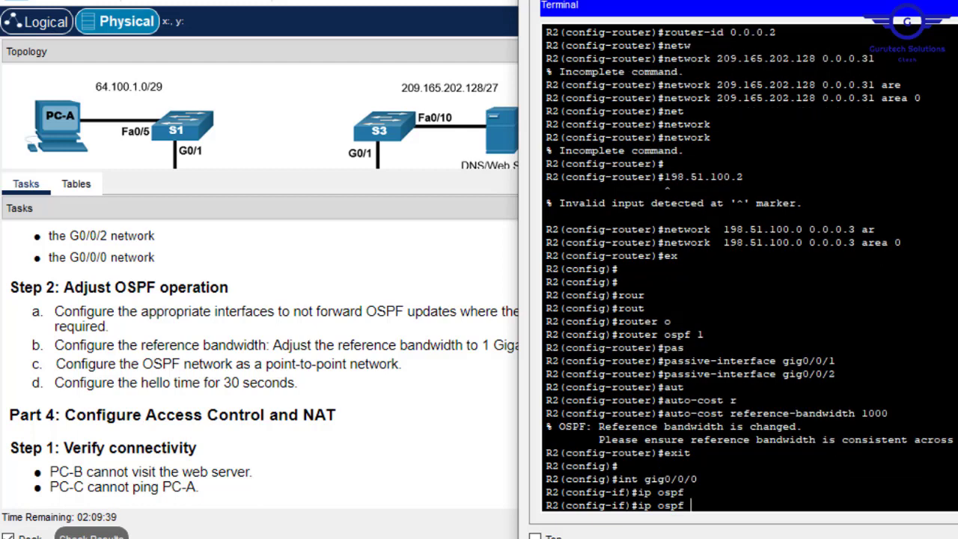
text(n)
key(Tab)
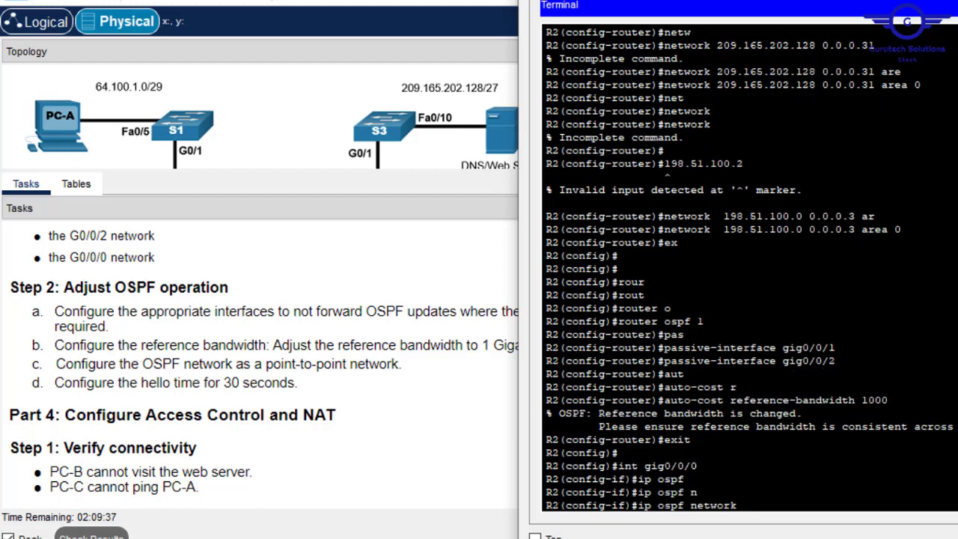
text(poi)
key(Tab)
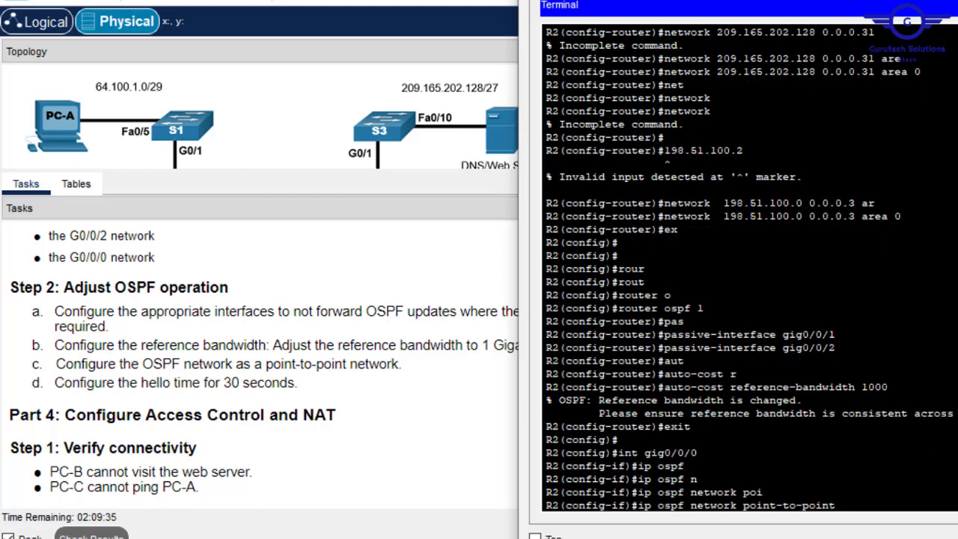
key(Return)
- Set the OSPF hello interval on R2's G0/0/0 to 30 seconds
text(ig-if)#i)
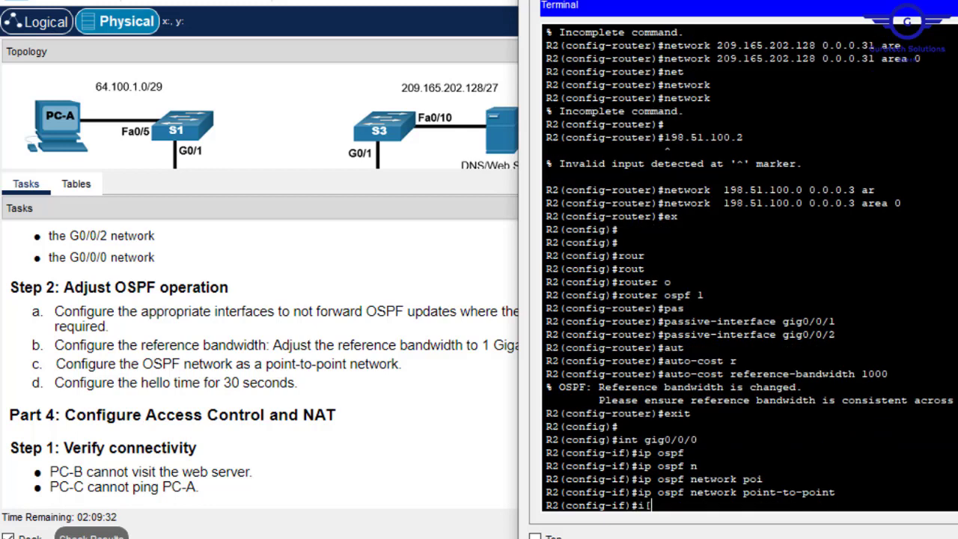
text([ osp)
key(BackSpace)
key(BackSpace)
key(BackSpace)
key(BackSpace)
key(BackSpace)
text(p osp)
key(Tab)
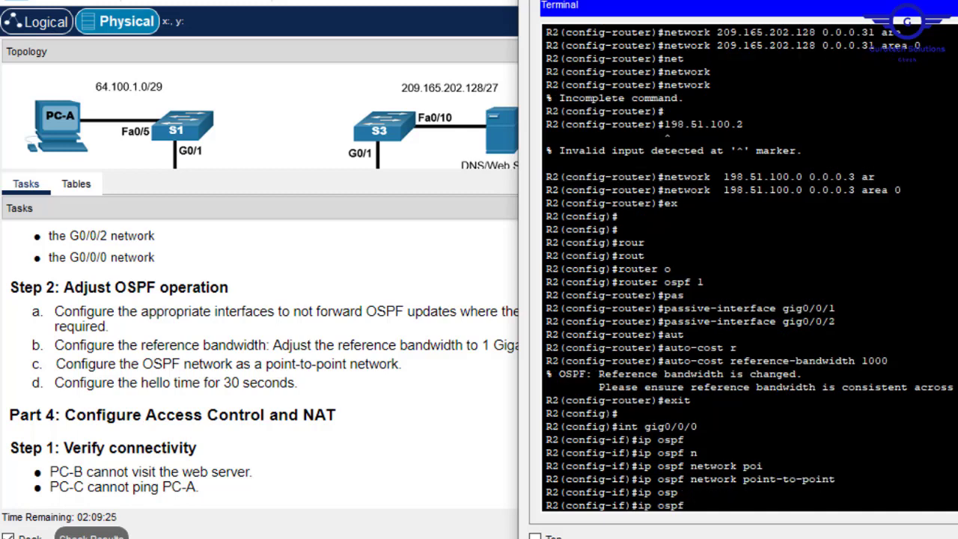
text(h)
key(Tab)
text(30\)
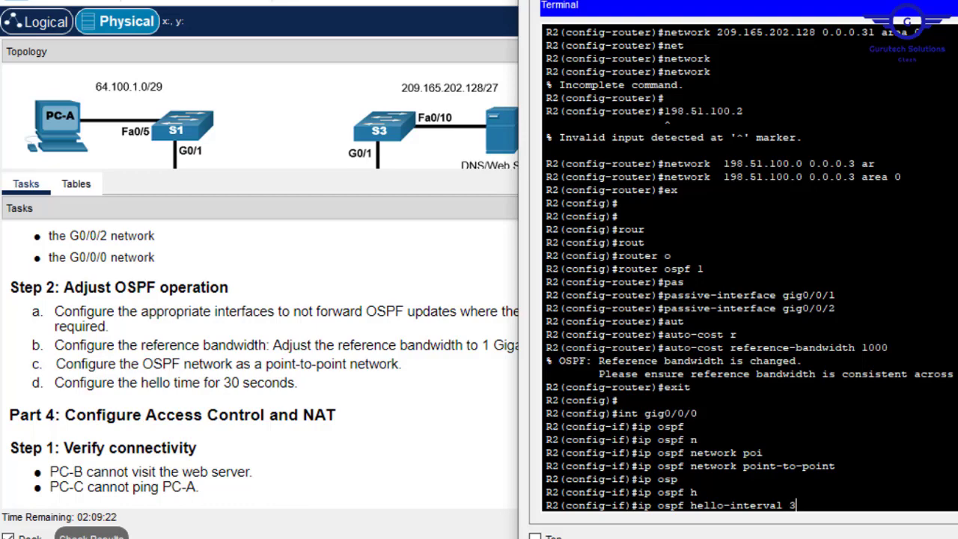
key(BackSpace)
key(Return)
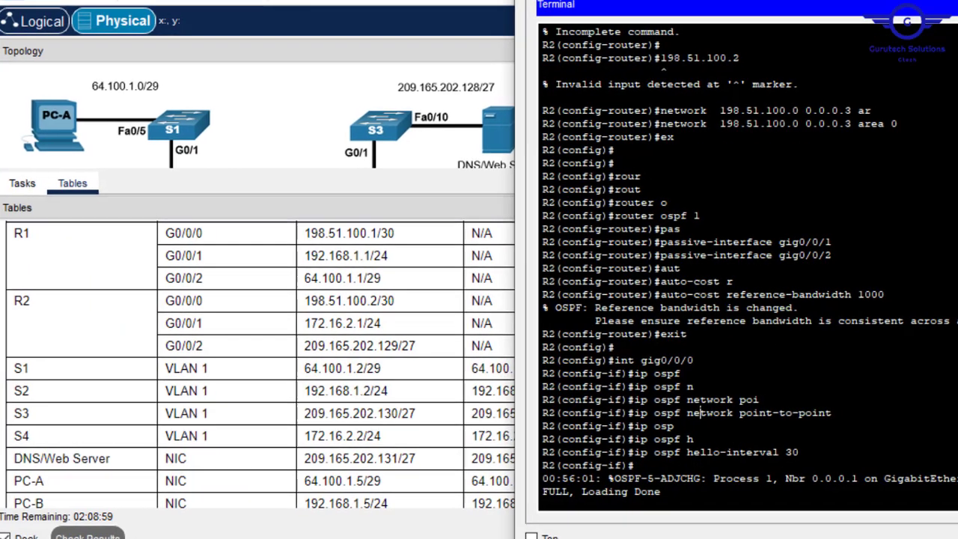
key(Return)
key(Return)
key(Return)
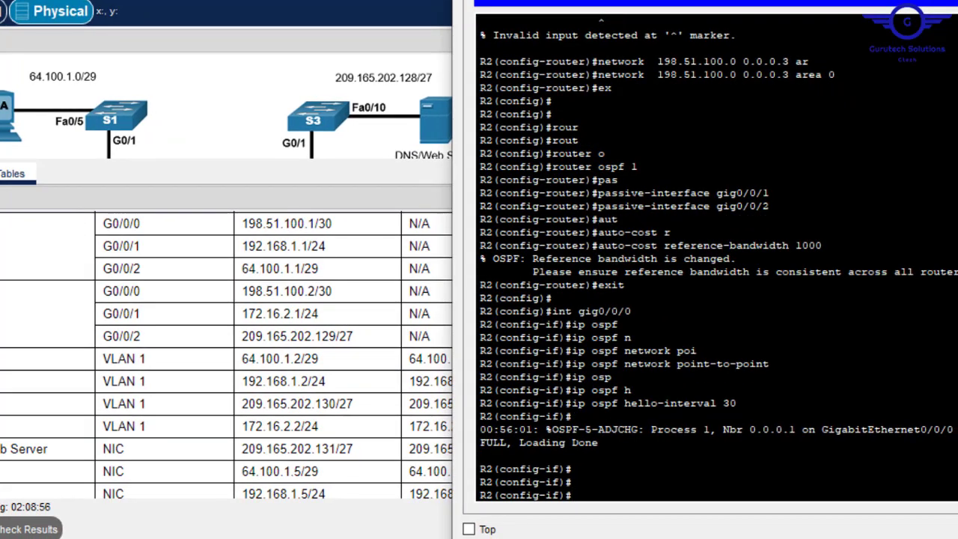
- Leave interface configuration and save R2's running configuration with do wr
drag(558, 429, 598, 442)
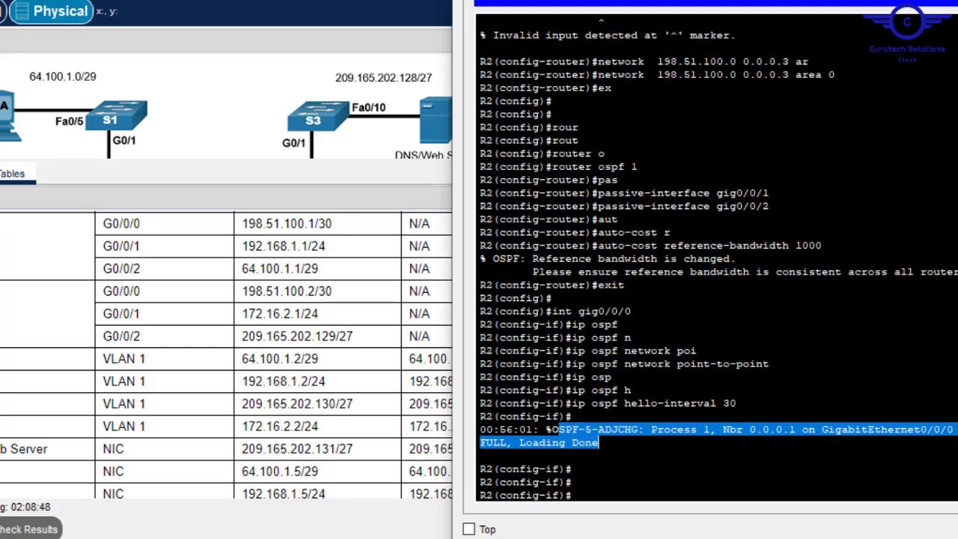
click(599, 442)
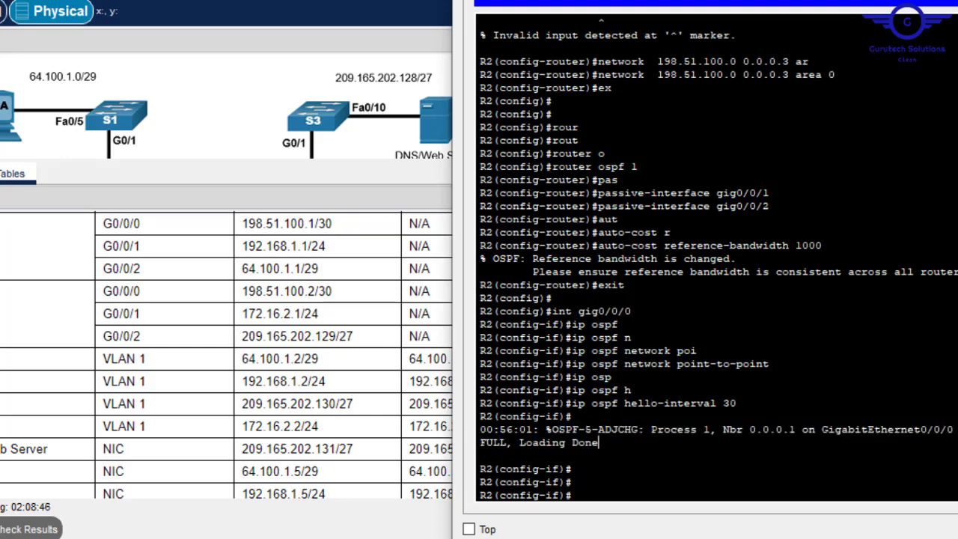
key(Return)
key(Return)
text(ex)
key(Return)
key(Return)
key(Return)
key(Return)
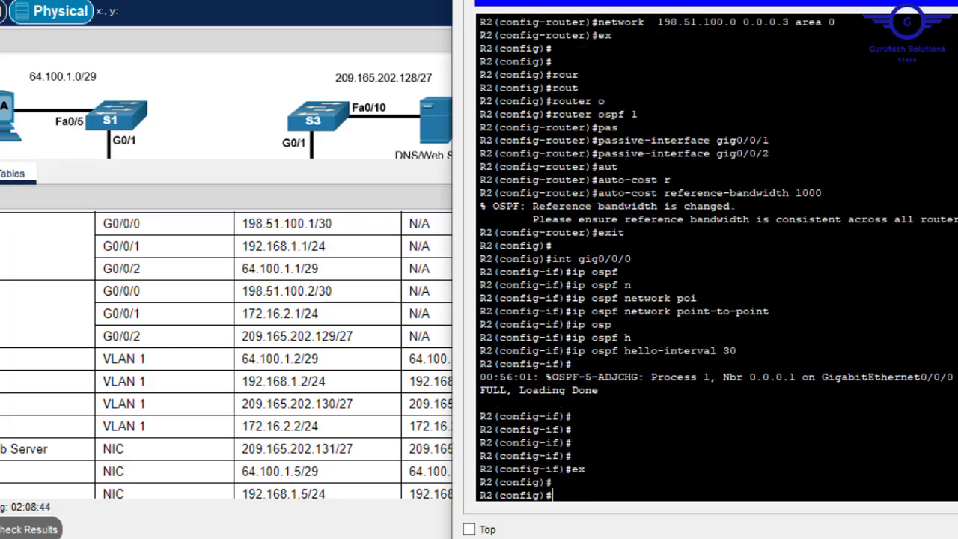
text(do wr)
key(Return)
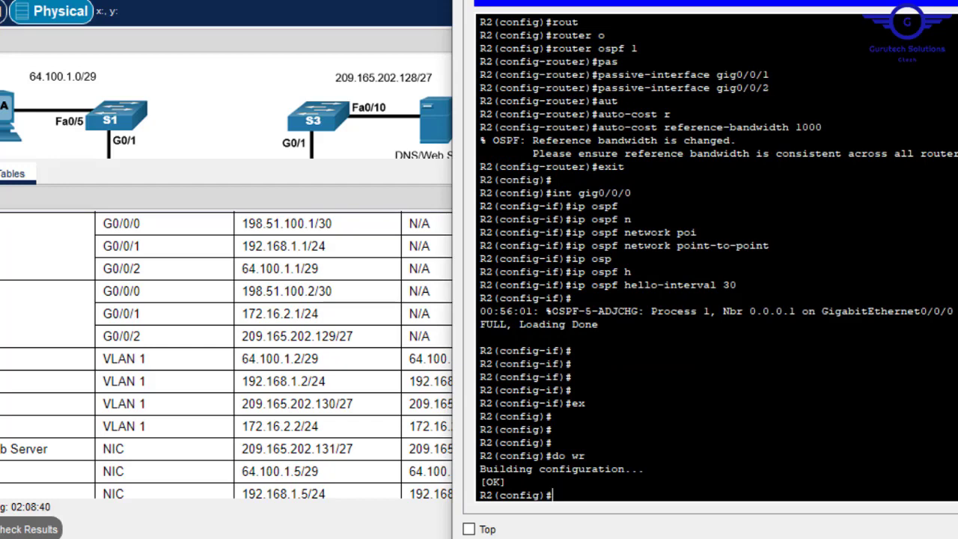
drag(558, 311, 598, 324)
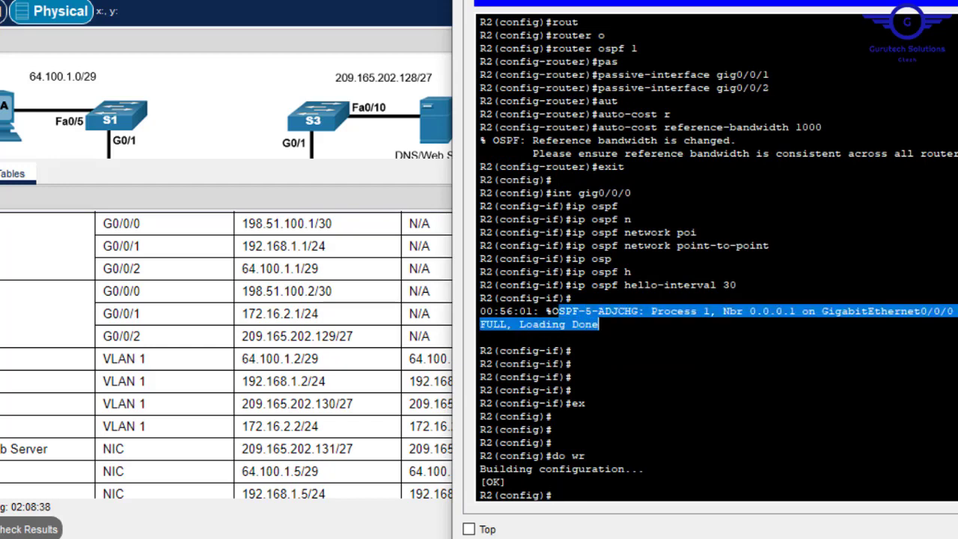
click(599, 324)
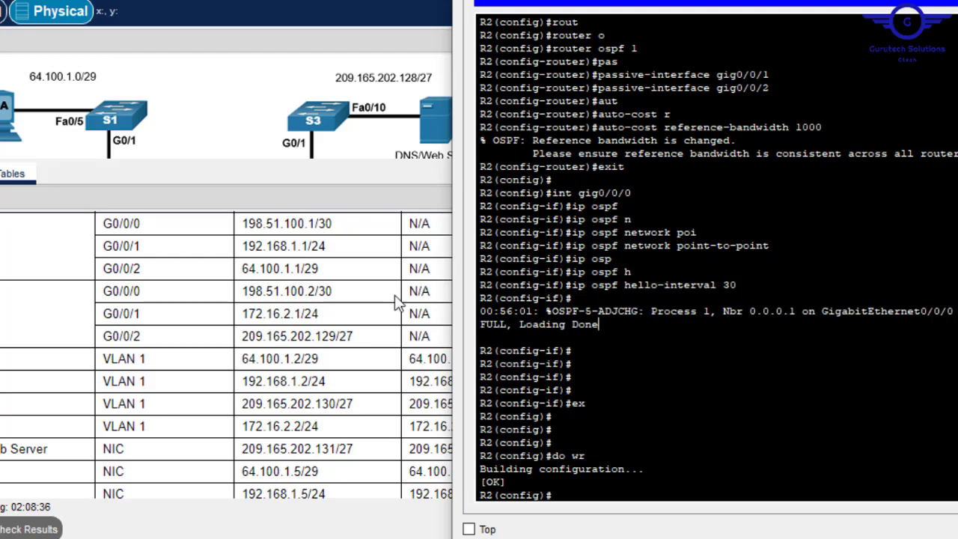
click(396, 296)
- Show the task instructions and scroll down to Part 4: Configure Access Control and NAT
scroll(549, 291, down, 2)
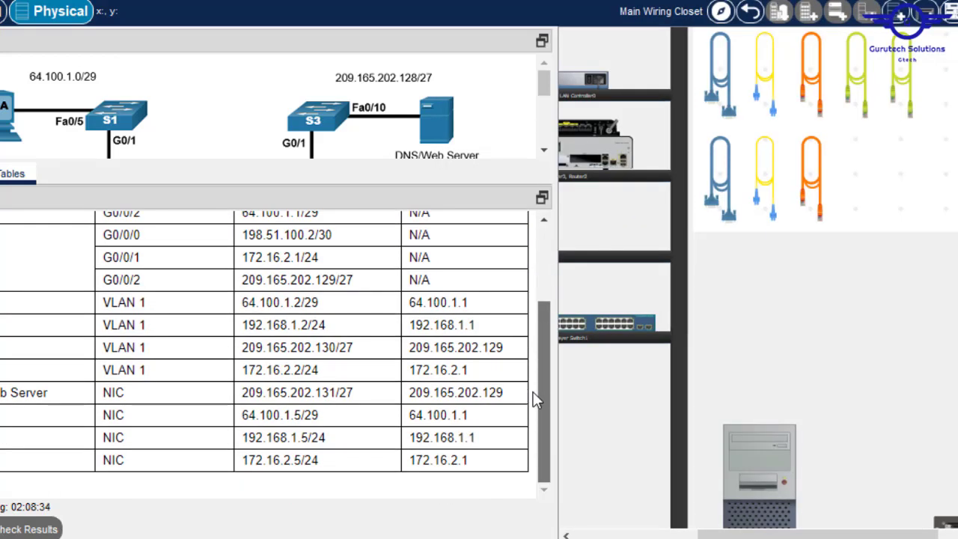
click(24, 180)
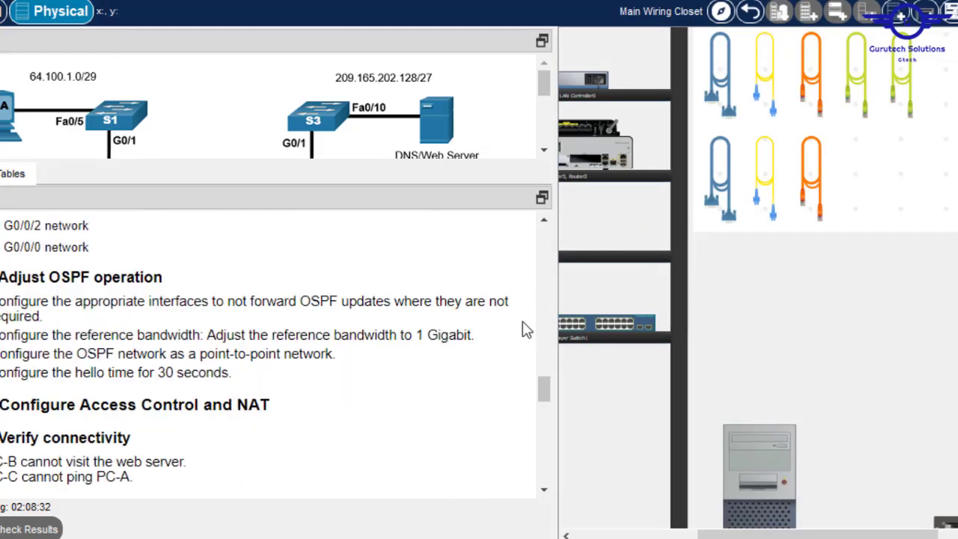
scroll(570, 385, down, 3)
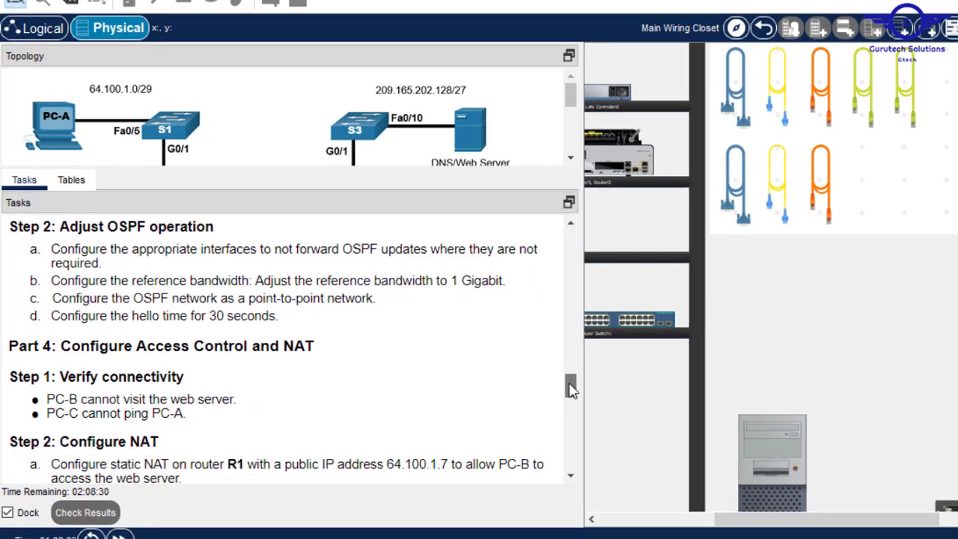
scroll(570, 391, down, 3)
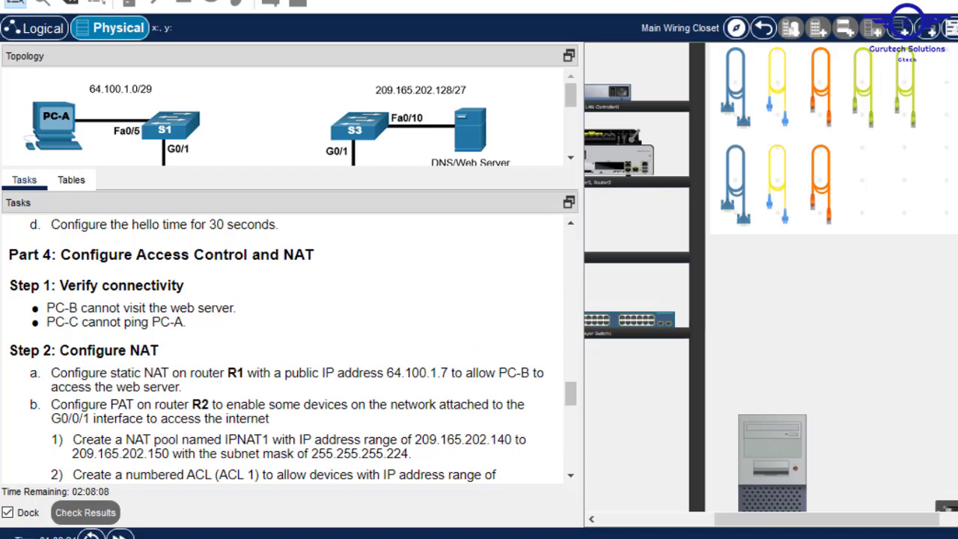
scroll(831, 299, down, 3)
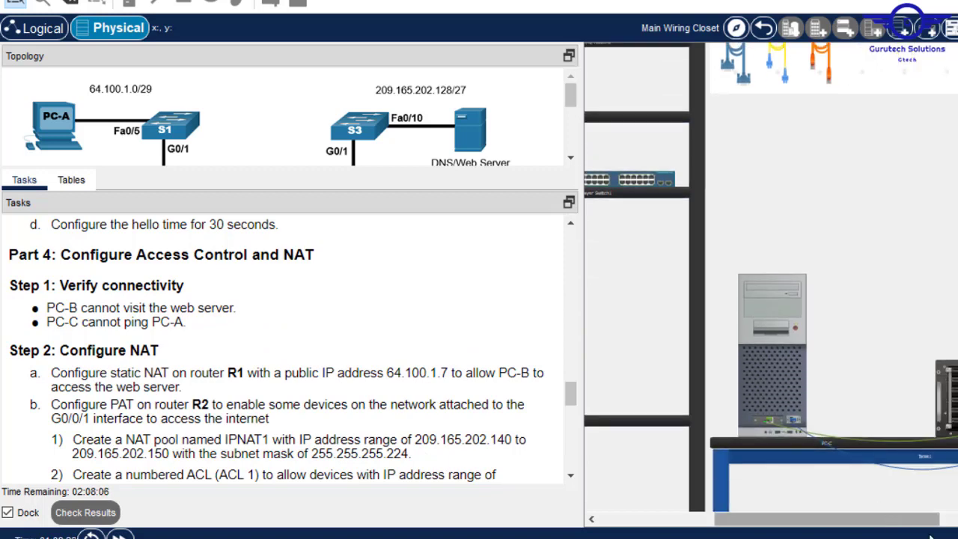
drag(889, 518, 957, 518)
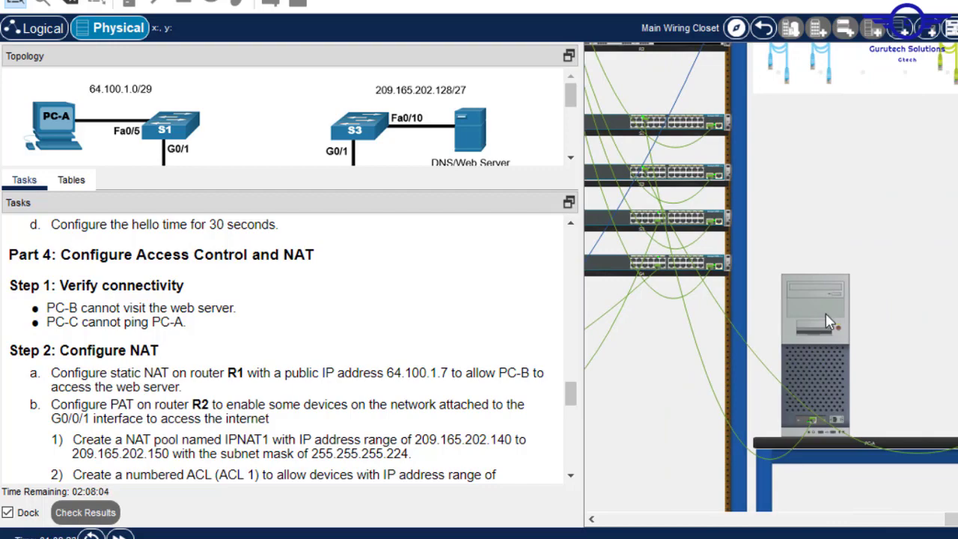
- Copy the PC's IPv4 address 64.100.1.5 from its IP Configuration
click(825, 313)
click(404, 62)
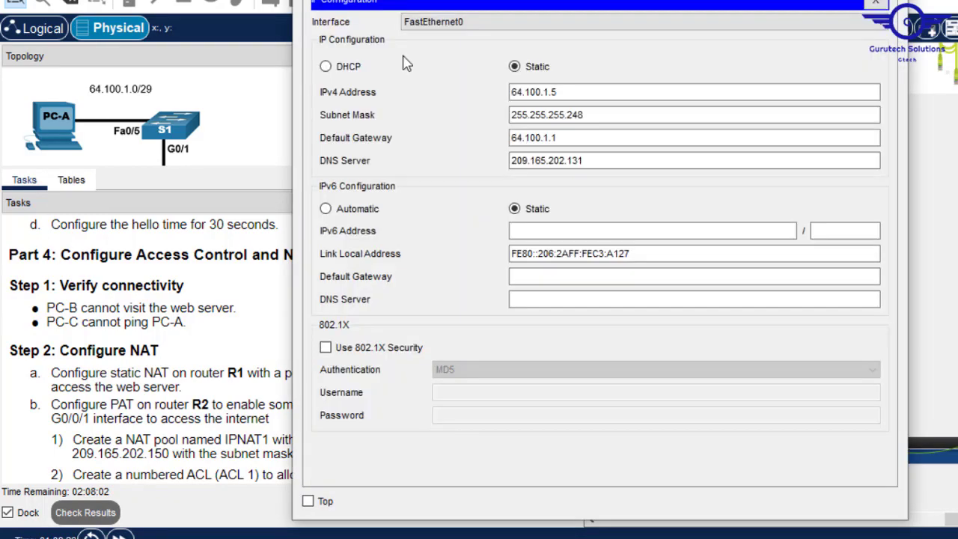
drag(569, 93, 467, 86)
key(ctrl+c)
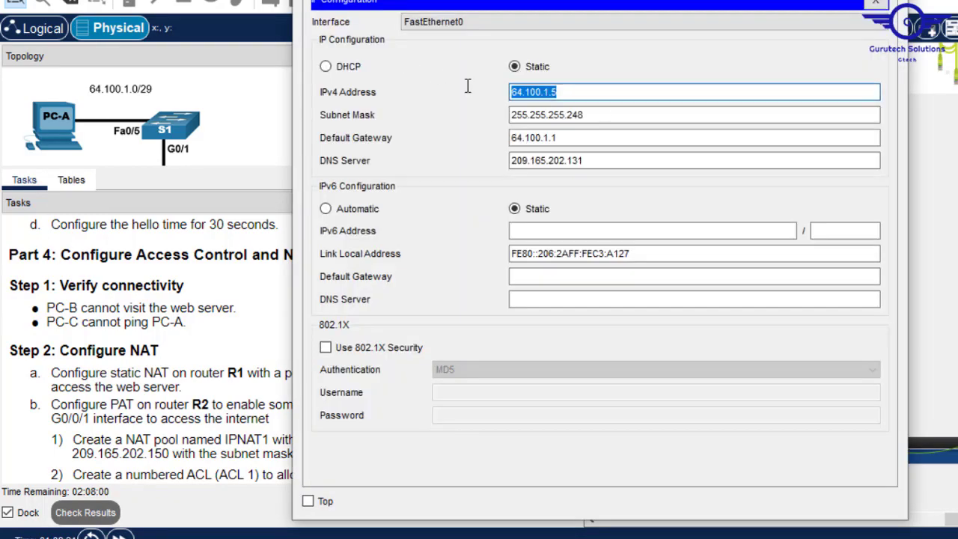
click(892, 0)
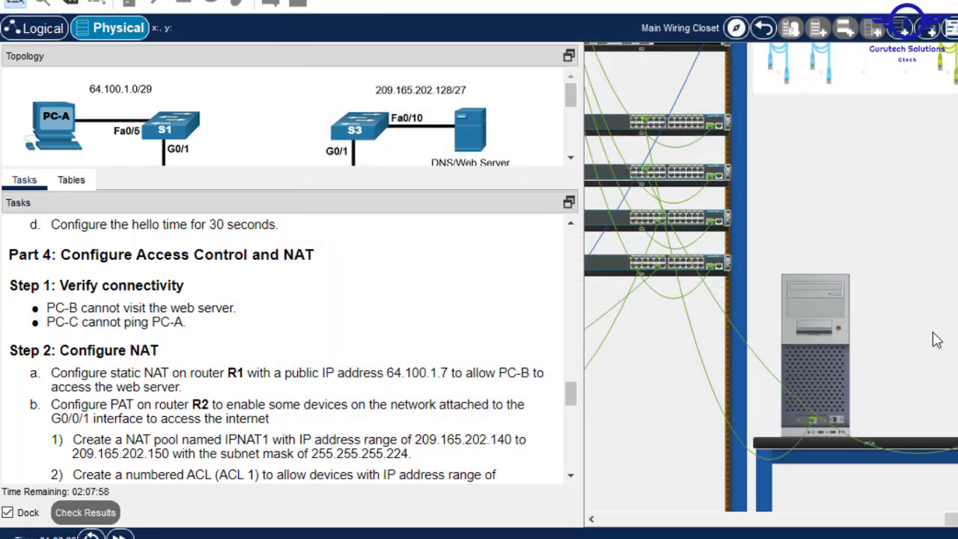
drag(956, 518, 650, 506)
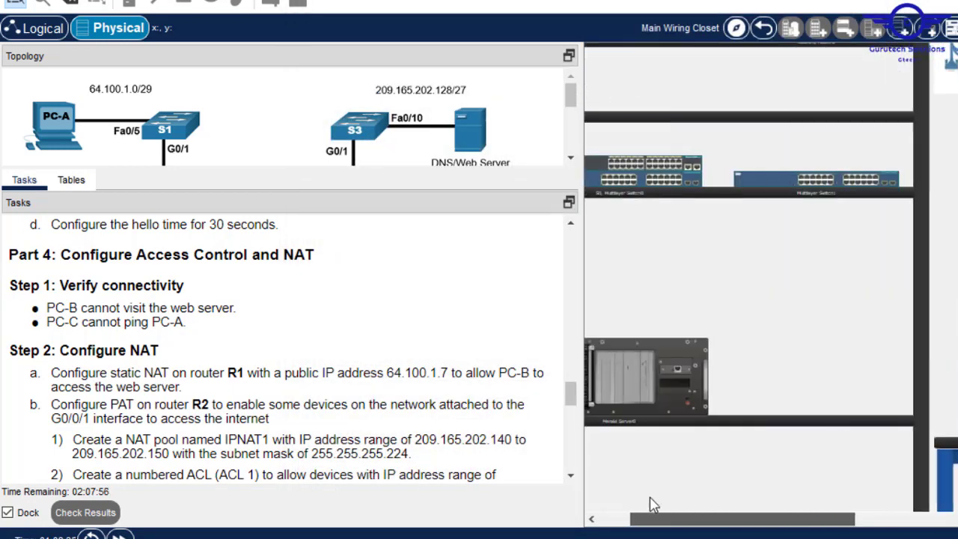
- Ping 64.100.1.5 from another PC's Command Prompt and confirm all four requests time out
click(731, 360)
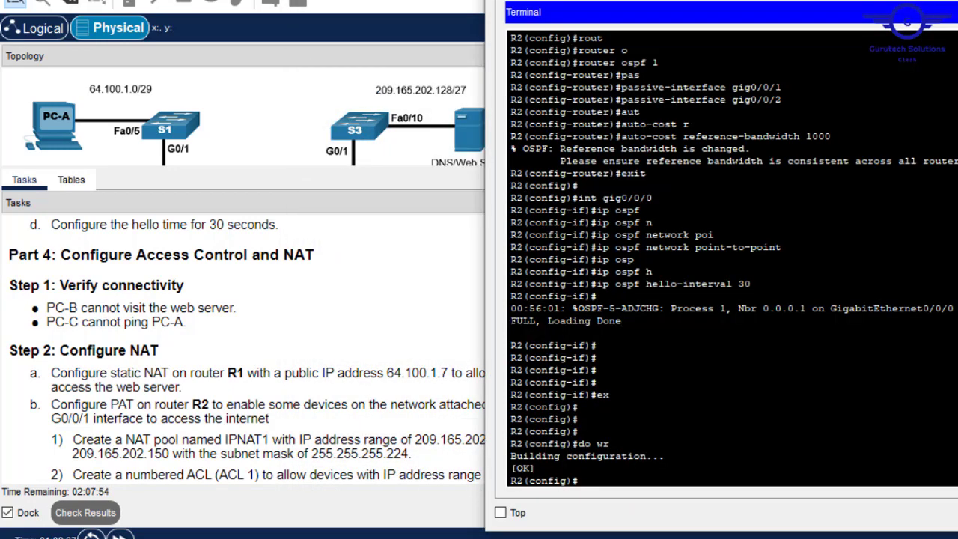
click(957, 12)
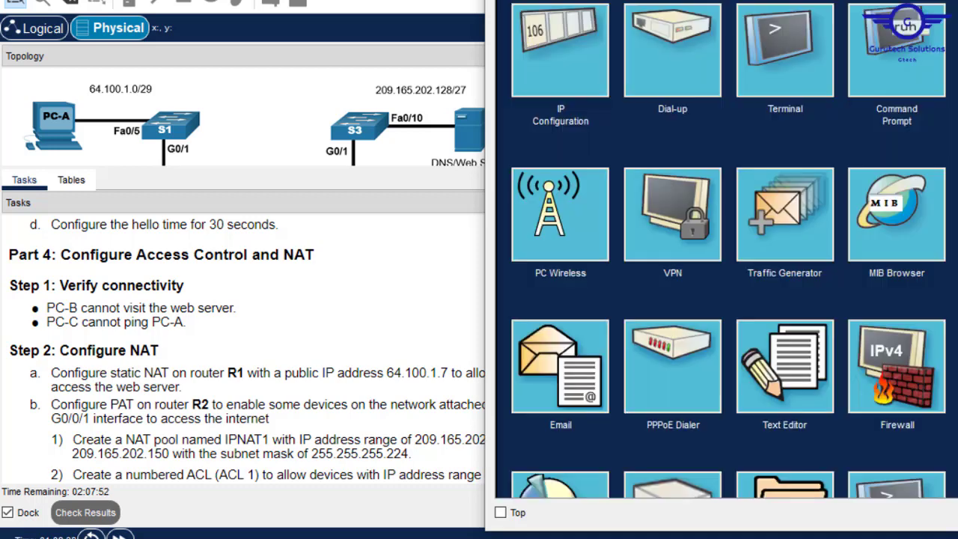
click(889, 62)
text(ping)
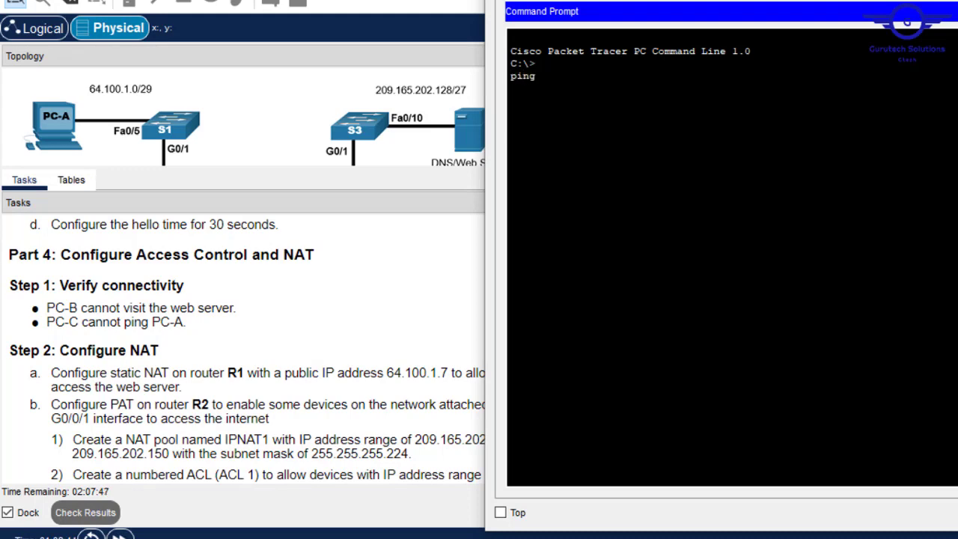
right_click(701, 88)
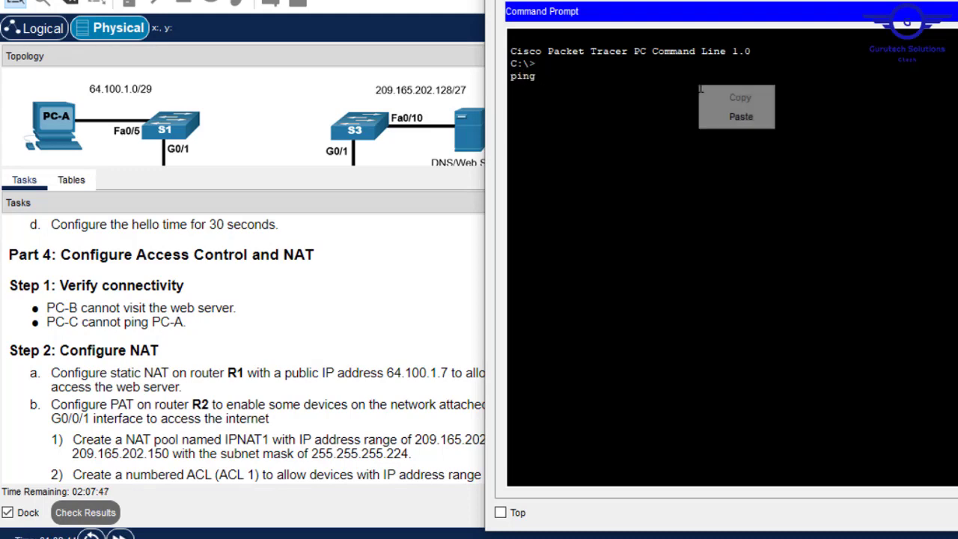
click(731, 117)
key(Return)
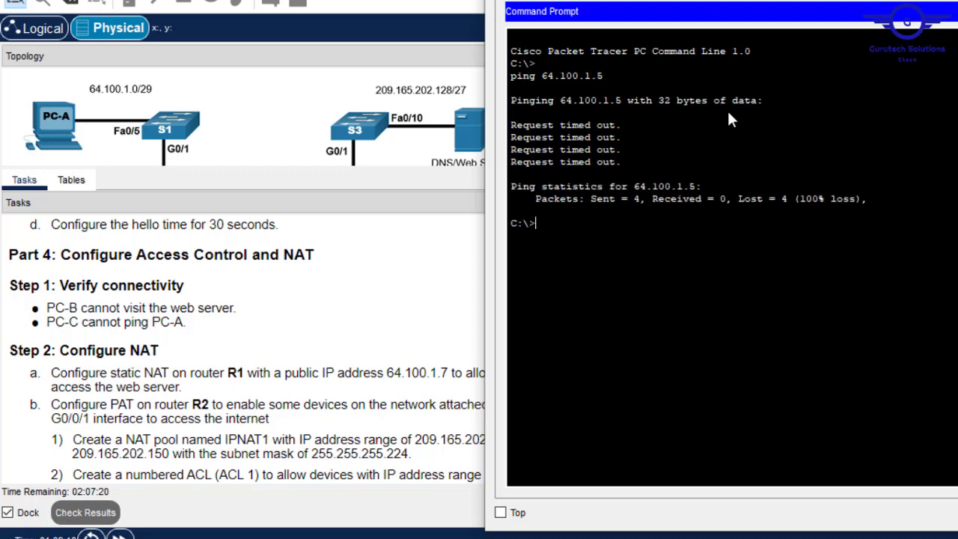
click(954, 1)
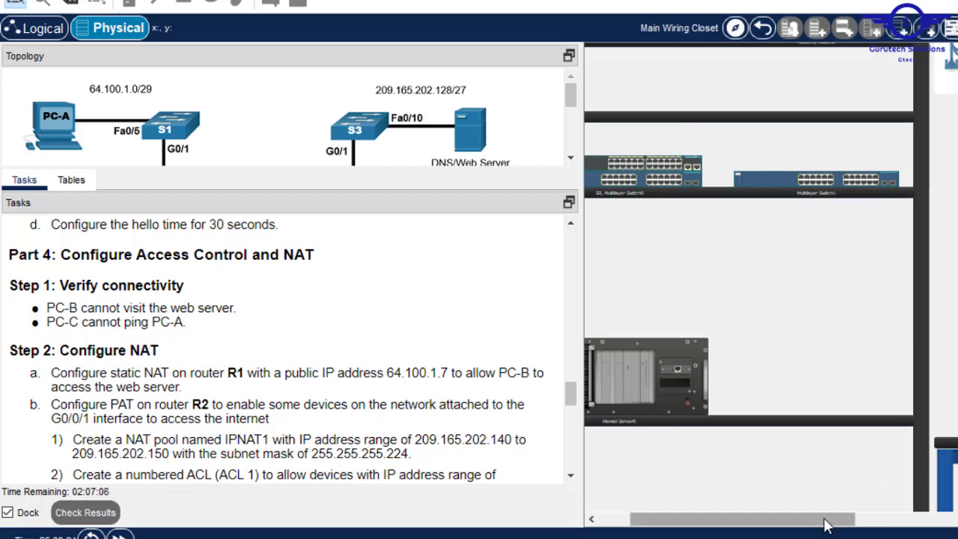
- Enlarge the task pane, highlight the address 64.100.1.7, and scroll to the R1/R2 rack
drag(838, 519, 787, 528)
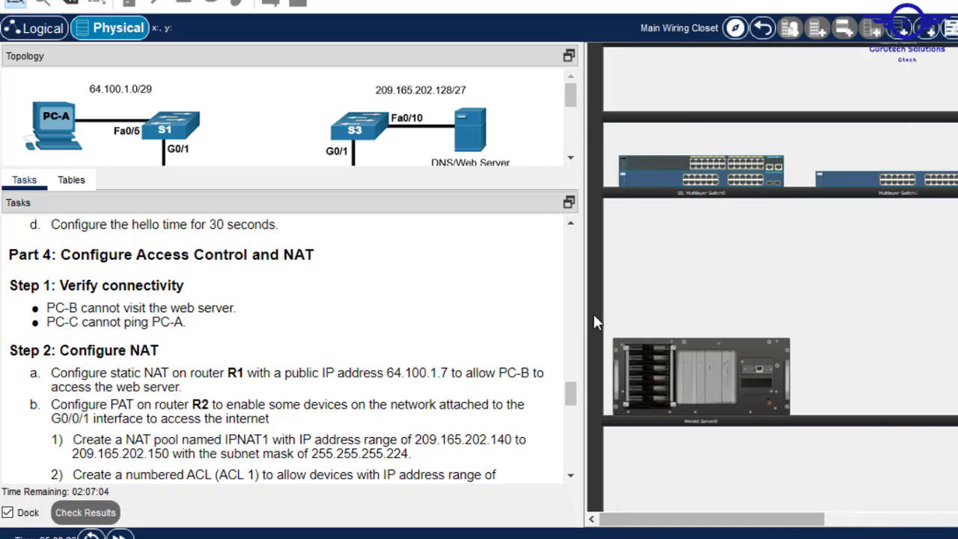
drag(202, 330, 47, 323)
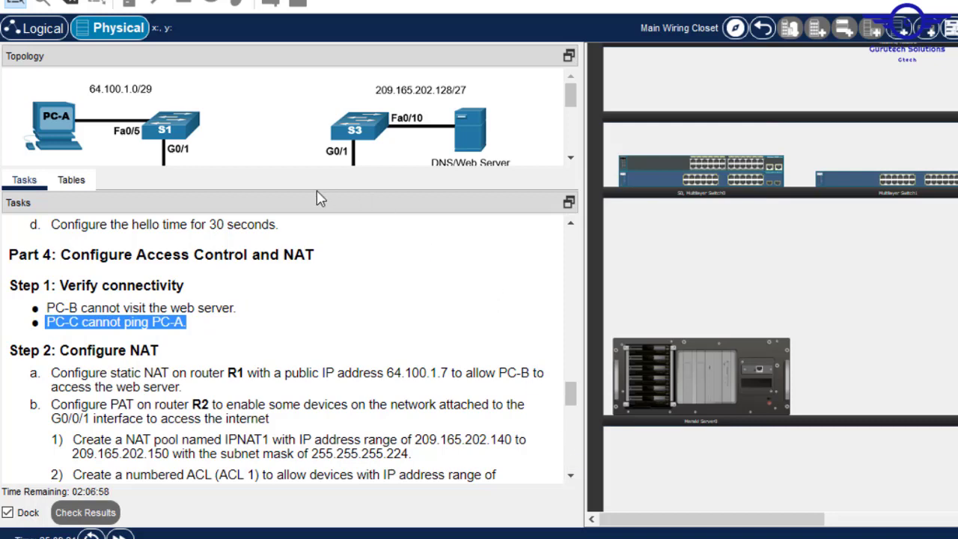
drag(300, 166, 295, 128)
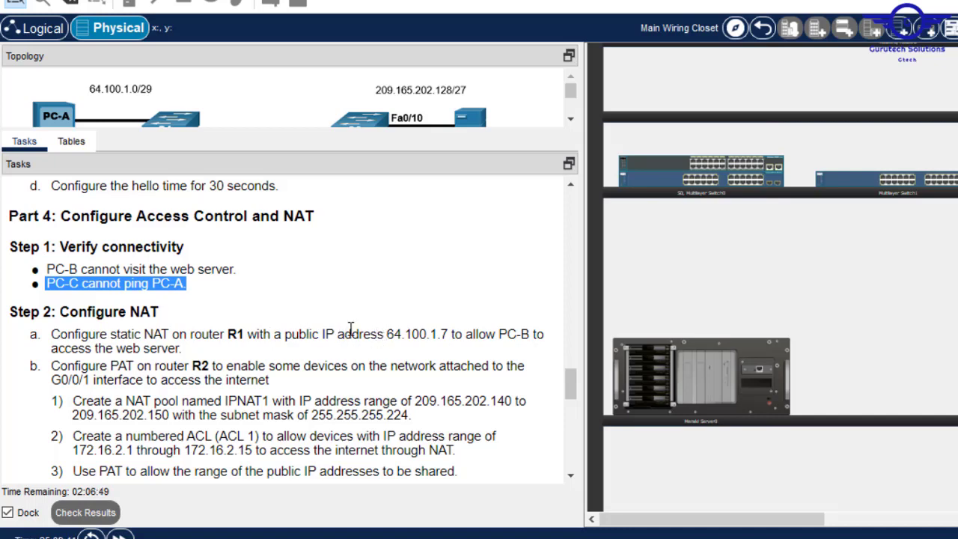
drag(389, 334, 451, 334)
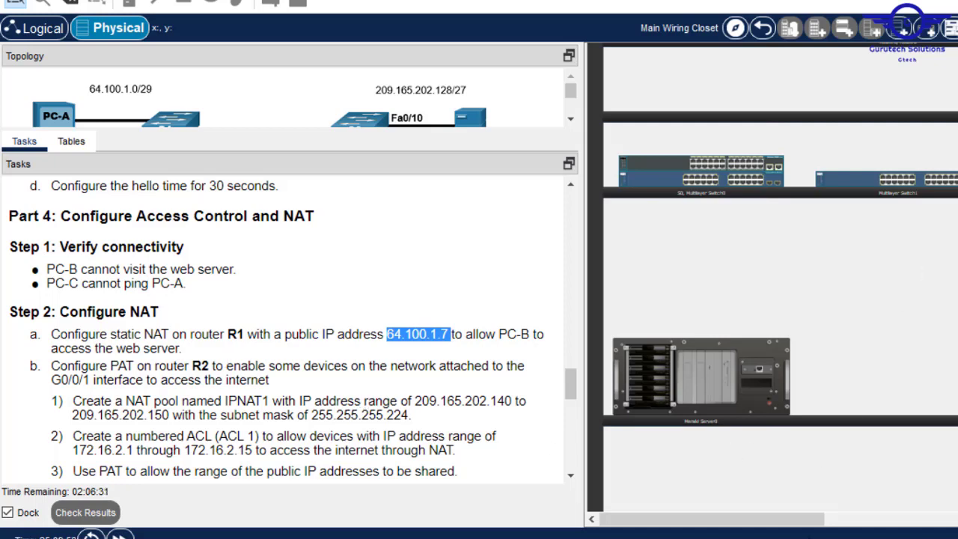
drag(779, 521, 939, 518)
scroll(771, 277, up, 3)
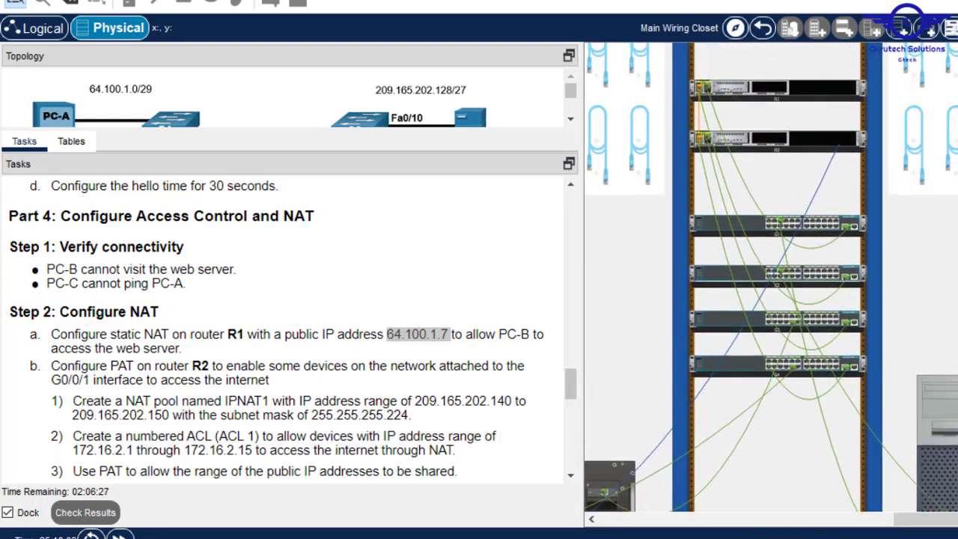
scroll(831, 188, up, 1)
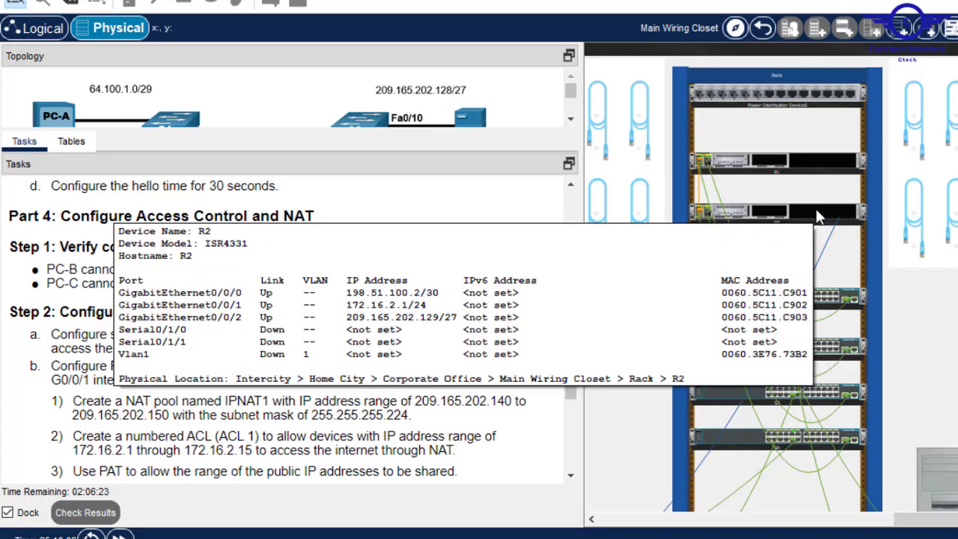
- Move the blue console cable from R2's rear panel onto R1's Console port
right_click(817, 216)
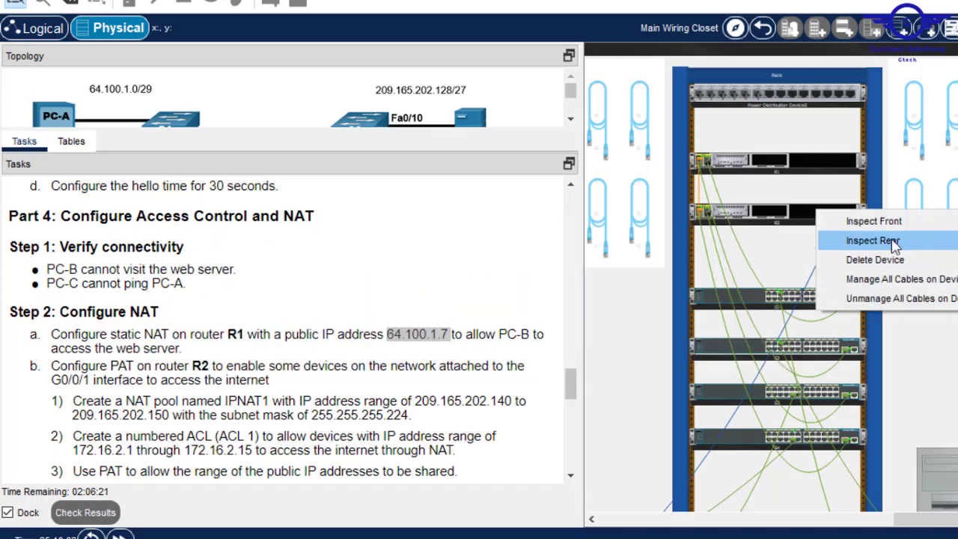
click(838, 239)
right_click(832, 163)
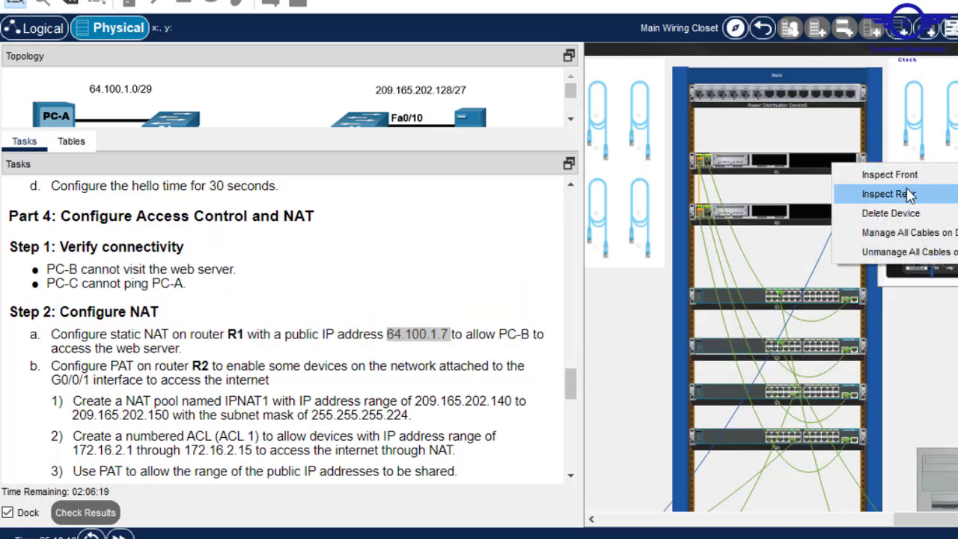
click(909, 194)
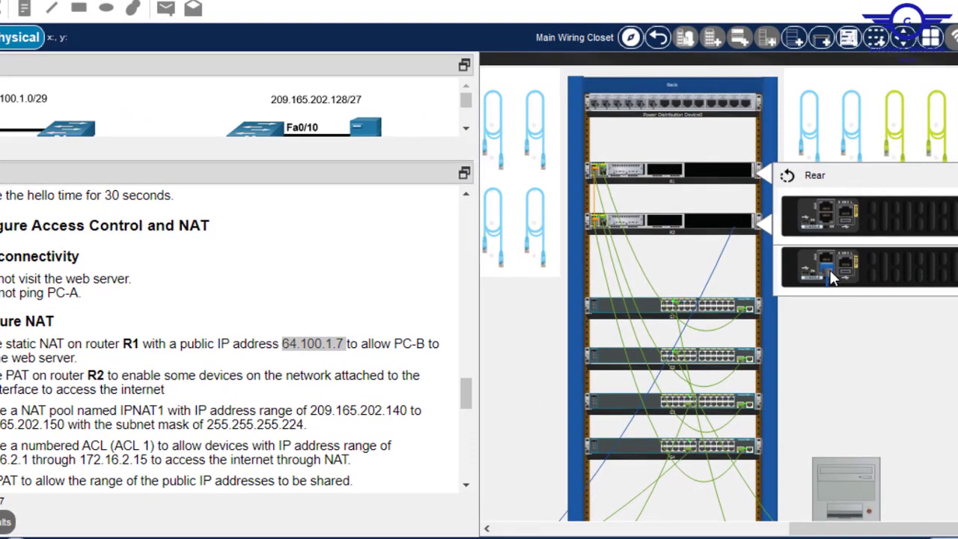
drag(828, 268, 724, 181)
right_click(724, 180)
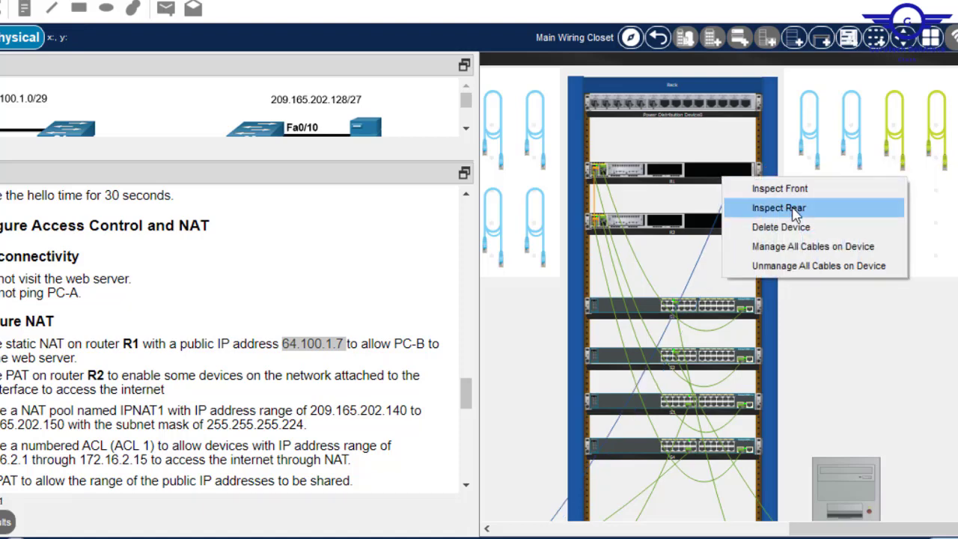
click(796, 210)
drag(826, 206, 828, 225)
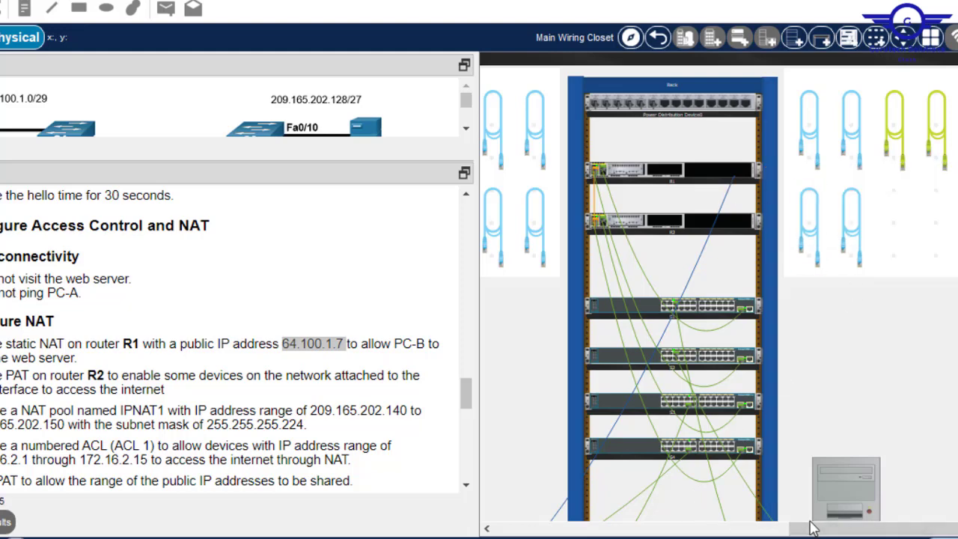
- Start the PC's Terminal at the default 9600 baud, 8 data bits, no parity
click(739, 529)
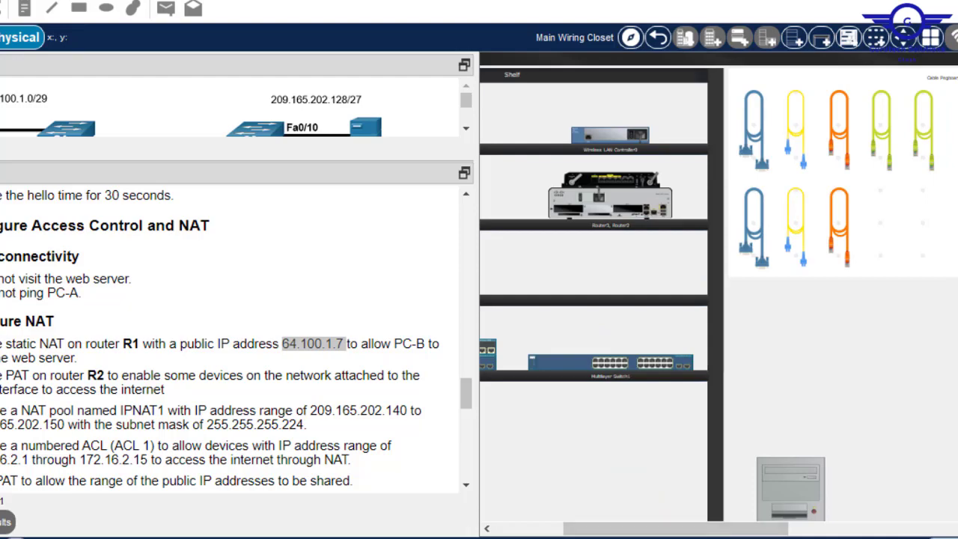
scroll(718, 292, down, 5)
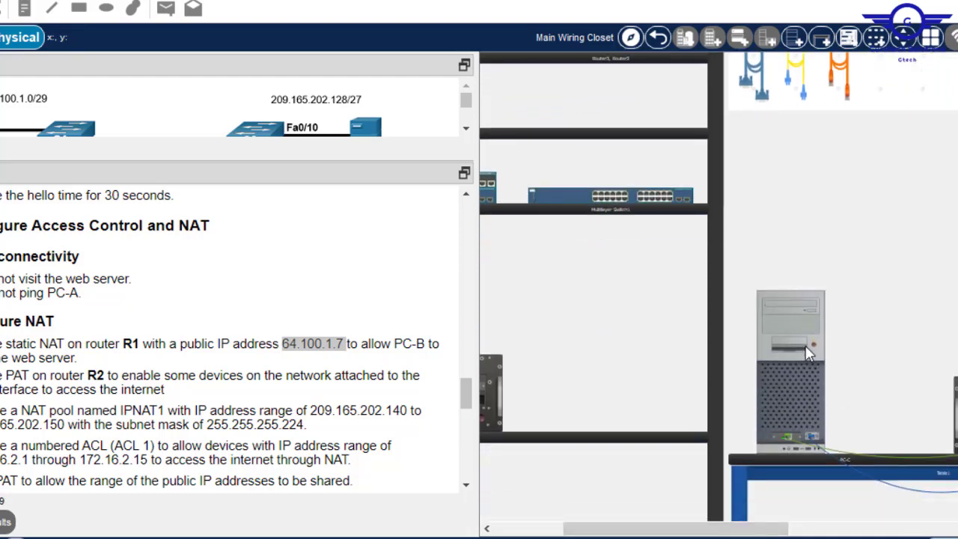
click(808, 353)
click(481, 31)
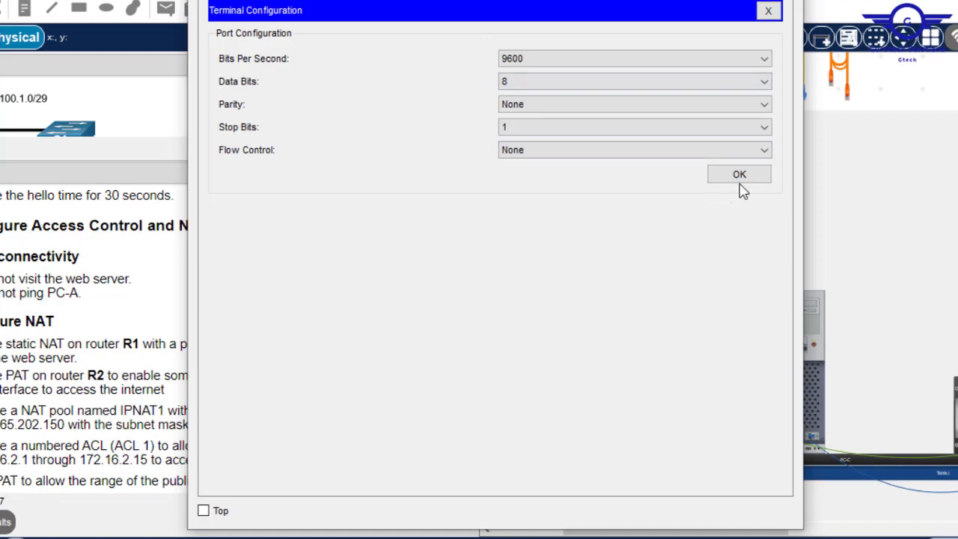
click(737, 177)
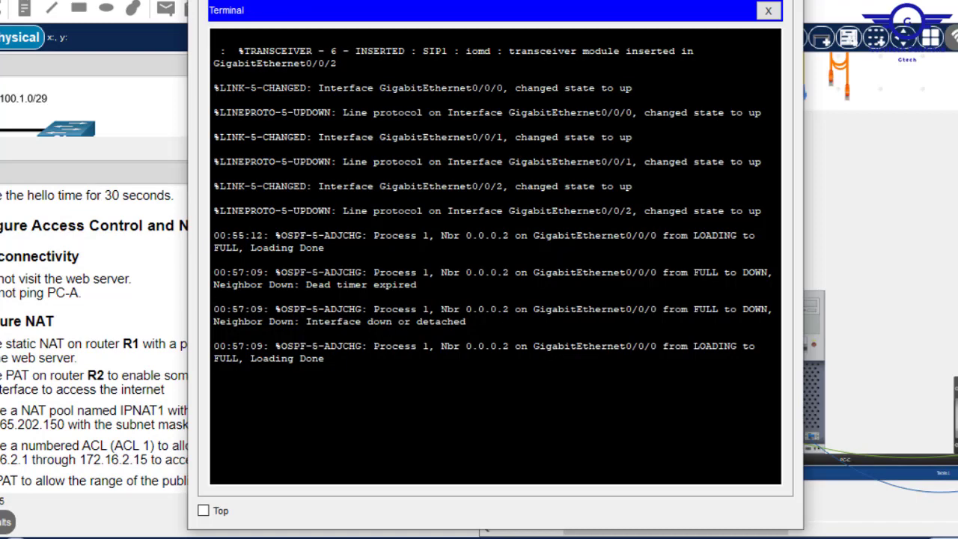
- Log into R1's privileged mode and run show running-config
key(Return)
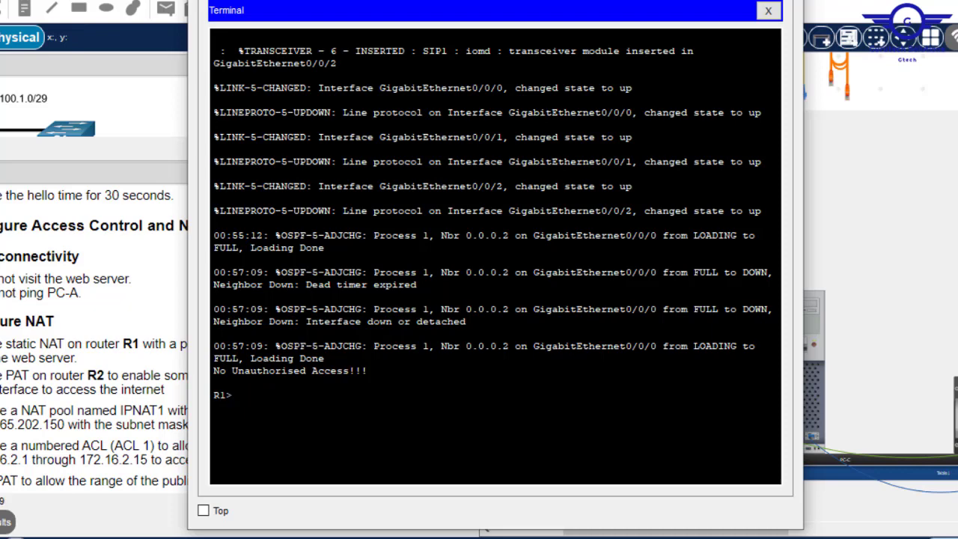
text(en)
key(Return)
key(Return)
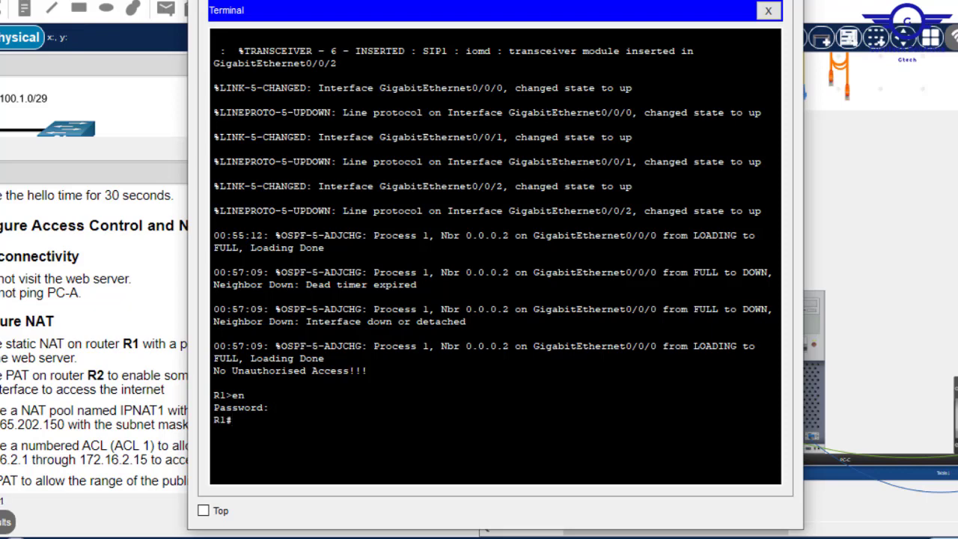
text(do sh run)
key(Return)
key(Return)
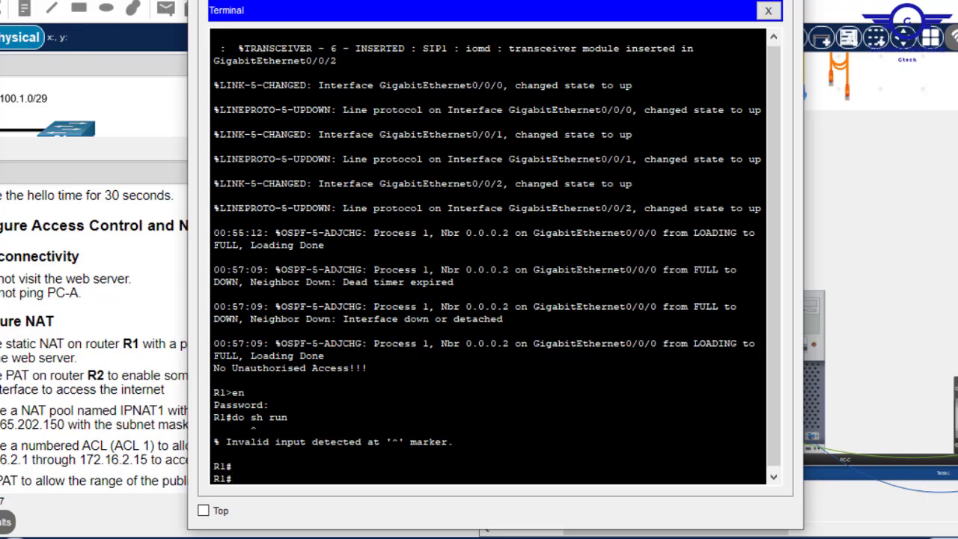
key(Up)
key(ctrl+a)
key(Delete)
key(Delete)
key(Return)
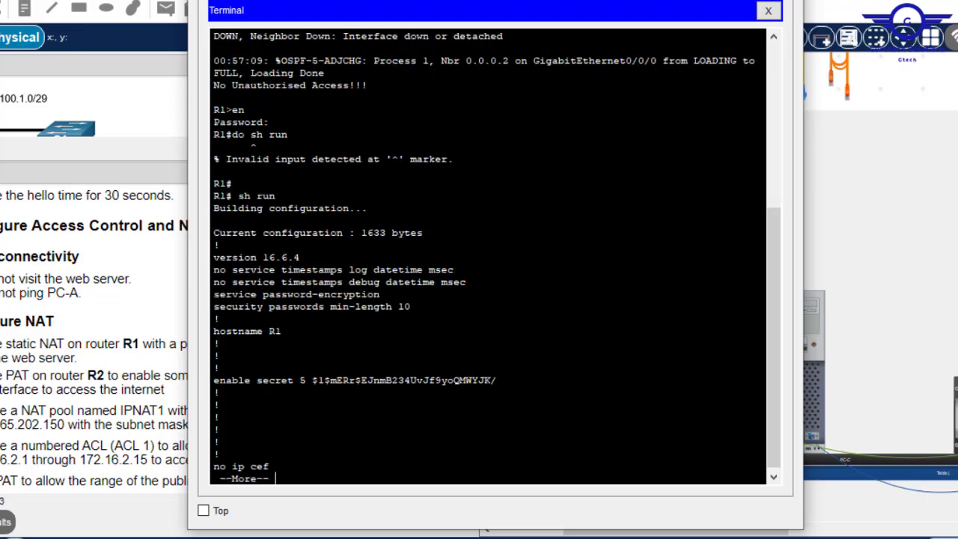
- Page to the end of R1's running configuration, then enter global configuration mode
key(Return)
key(Return)
key(Return)
key(Return)
key(Return)
key(Return)
key(Return)
key(Return)
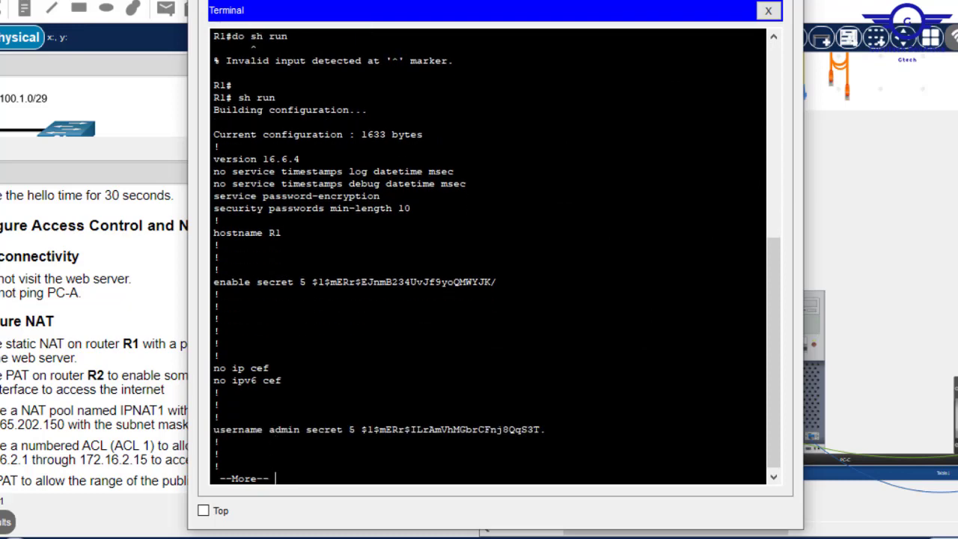
key(Return)
key(Return)
key(Return)
key(Return)
key(Return)
key(Return)
key(Return)
key(Return)
key(Return)
key(Return)
key(Return)
key(Return)
key(Return)
key(Return)
key(Return)
key(Return)
key(Return)
key(Return)
key(Return)
key(Return)
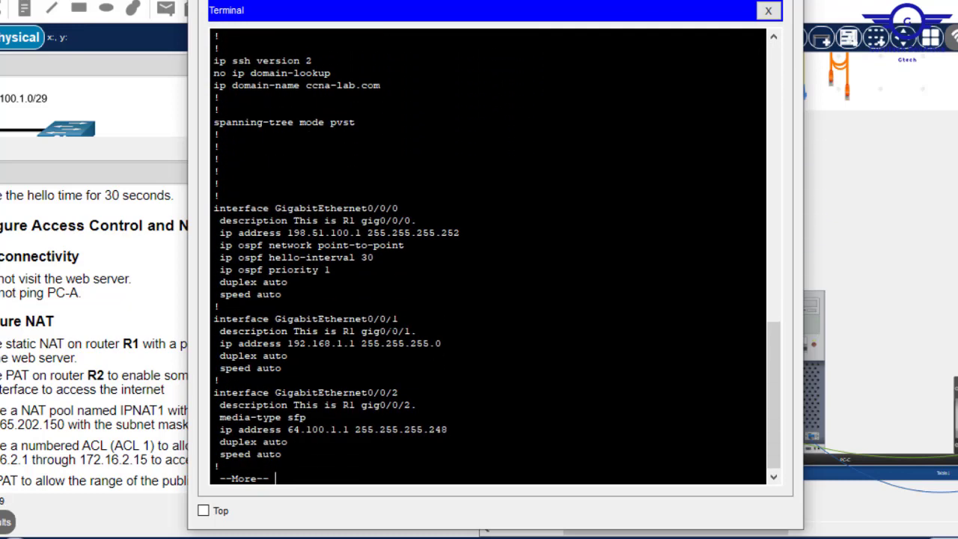
key(Return)
key(Return)
key(Return)
key(Return)
key(Return)
key(Return)
key(Return)
key(Return)
key(Return)
key(Return)
key(Return)
key(Return)
key(Return)
key(Return)
key(Return)
key(Return)
key(Return)
key(Return)
key(Return)
key(Return)
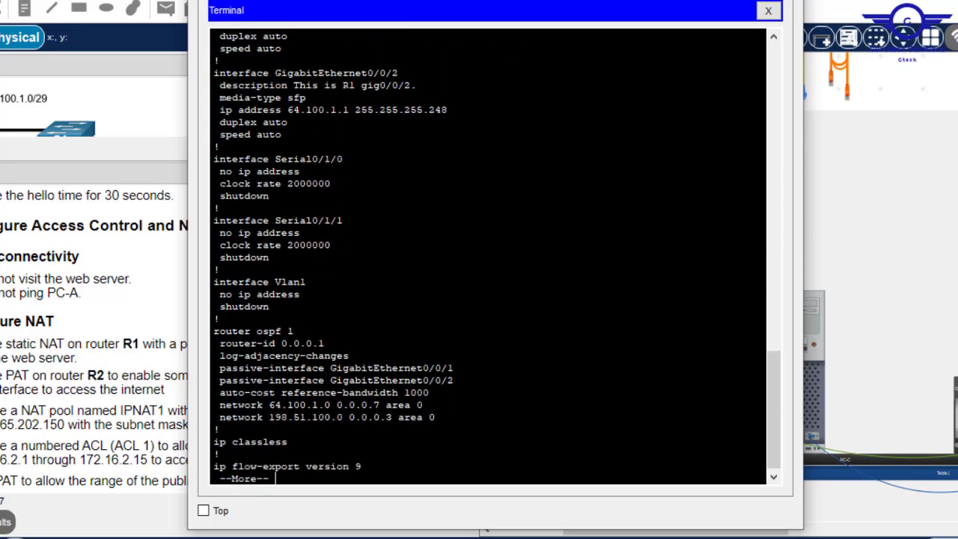
key(Return)
key(Return)
key(Return)
key(Return)
key(Return)
key(Return)
key(Return)
key(Return)
key(Return)
key(Return)
key(Return)
key(Return)
key(Return)
key(Return)
key(Return)
key(Return)
key(Return)
key(Return)
key(Return)
key(Return)
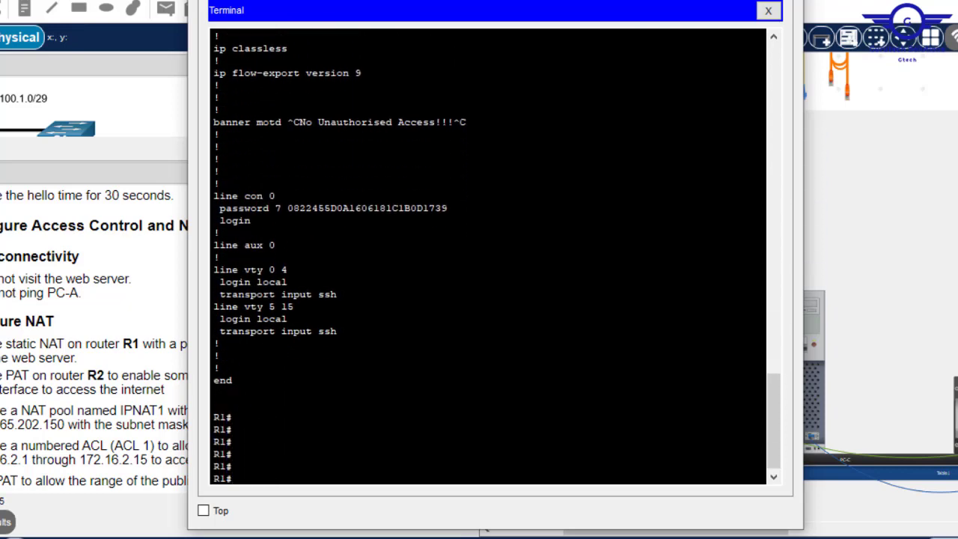
key(Return)
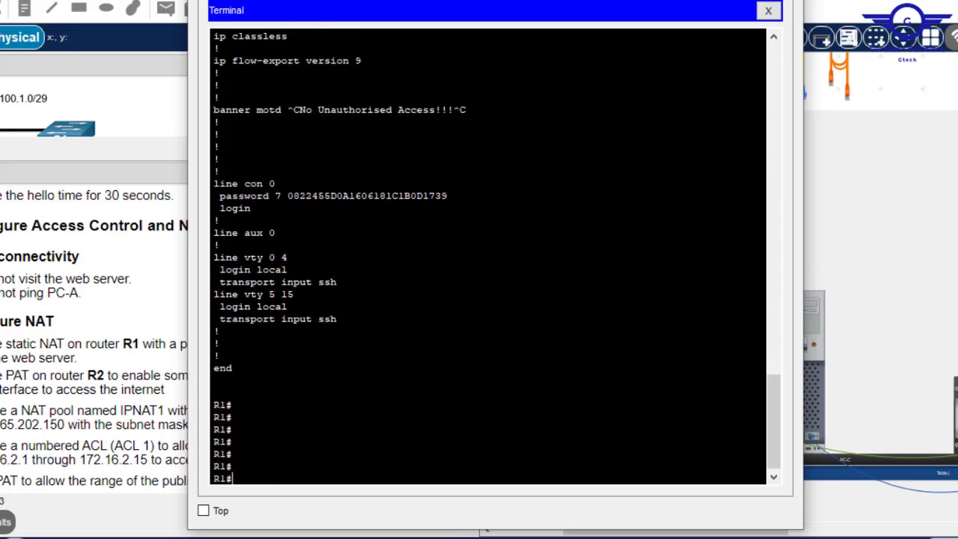
drag(447, 195, 288, 196)
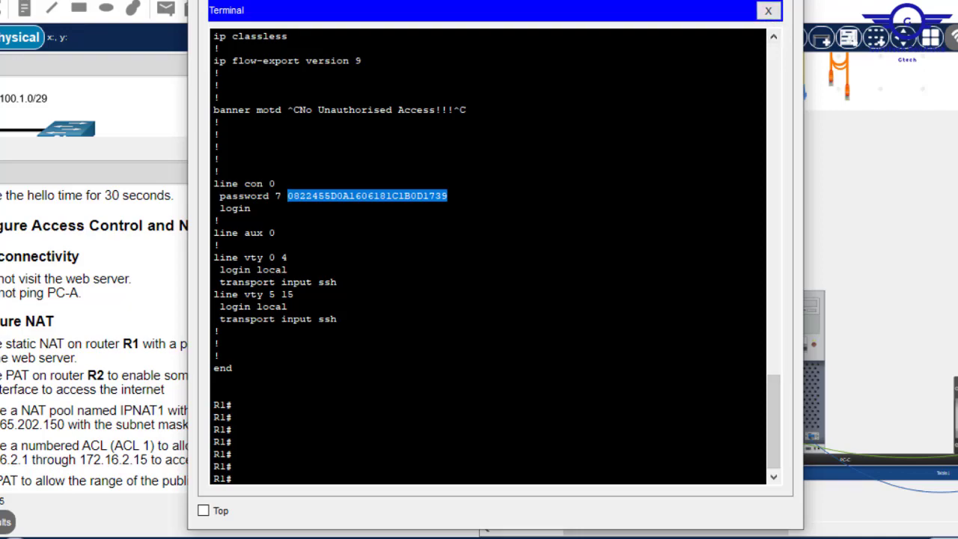
click(219, 355)
text(conf t)
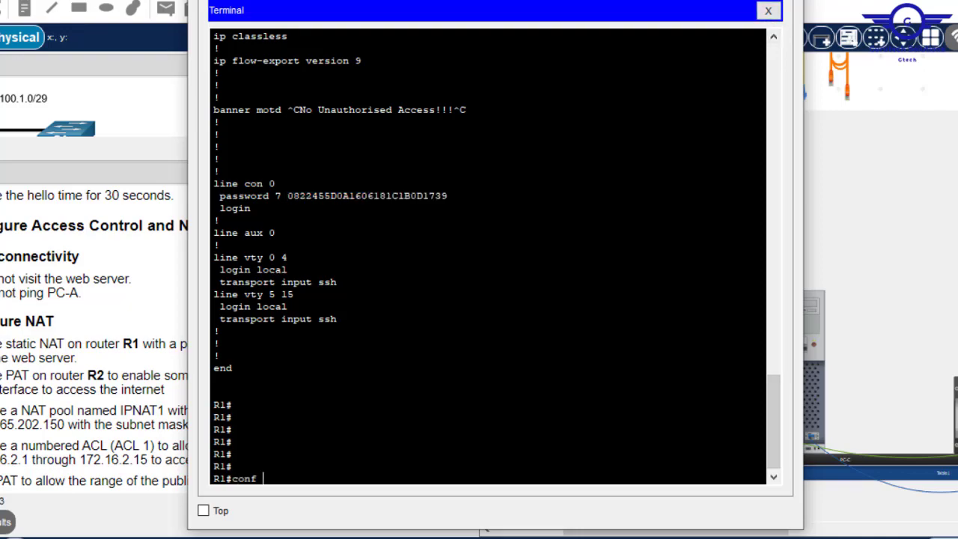
key(Return)
key(Return)
key(Return)
key(Return)
key(Return)
key(Return)
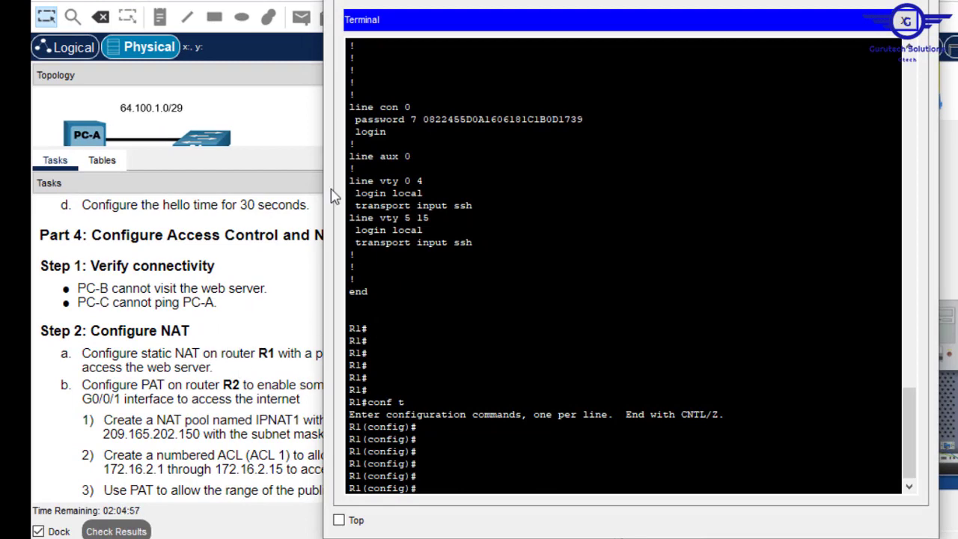
- Bring the task list forward, highlight R1 and 64.100.1.7 in static NAT task a
click(314, 352)
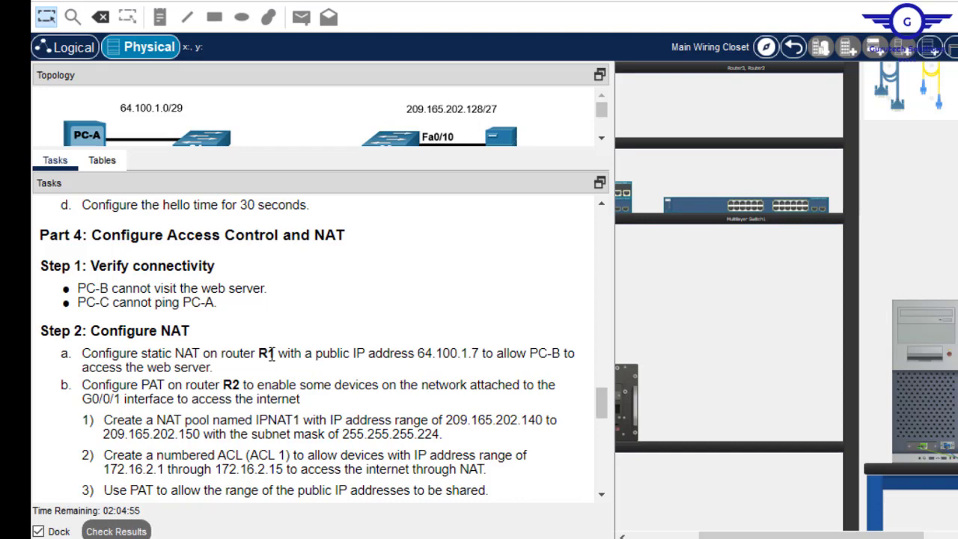
drag(268, 353, 259, 353)
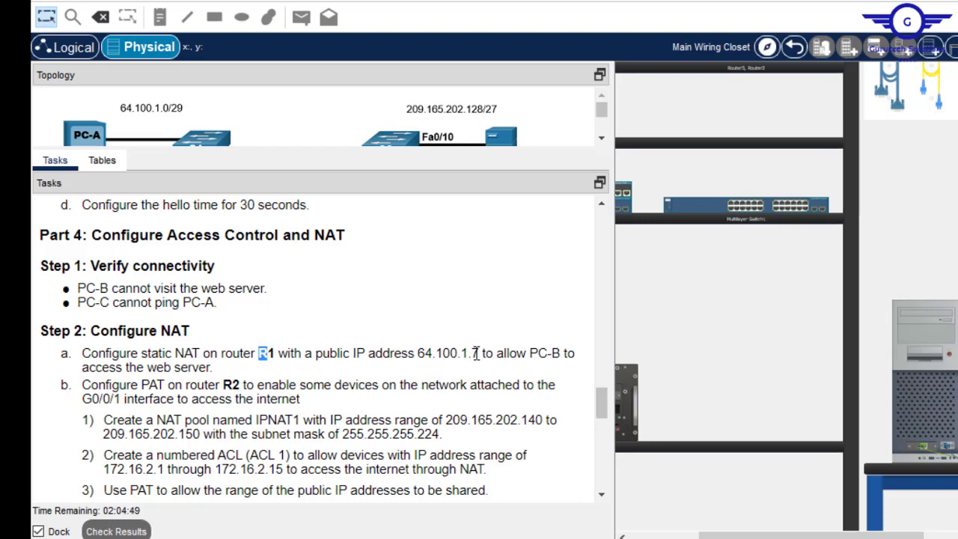
drag(482, 354, 424, 348)
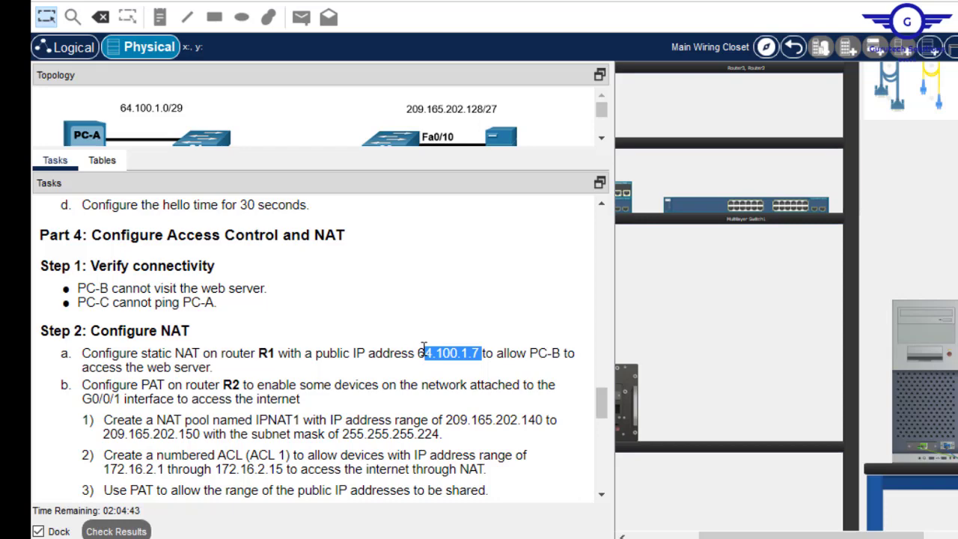
drag(778, 536, 837, 537)
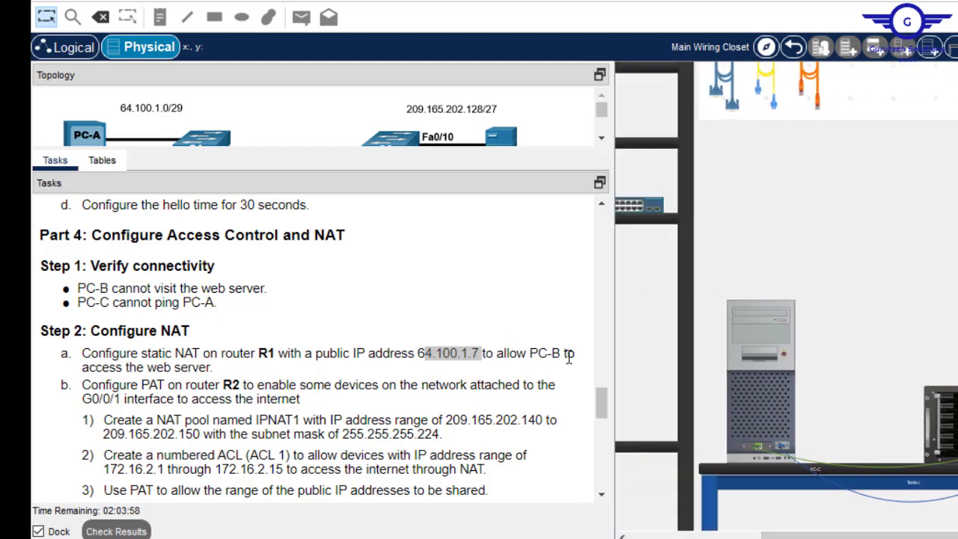
drag(909, 537, 957, 536)
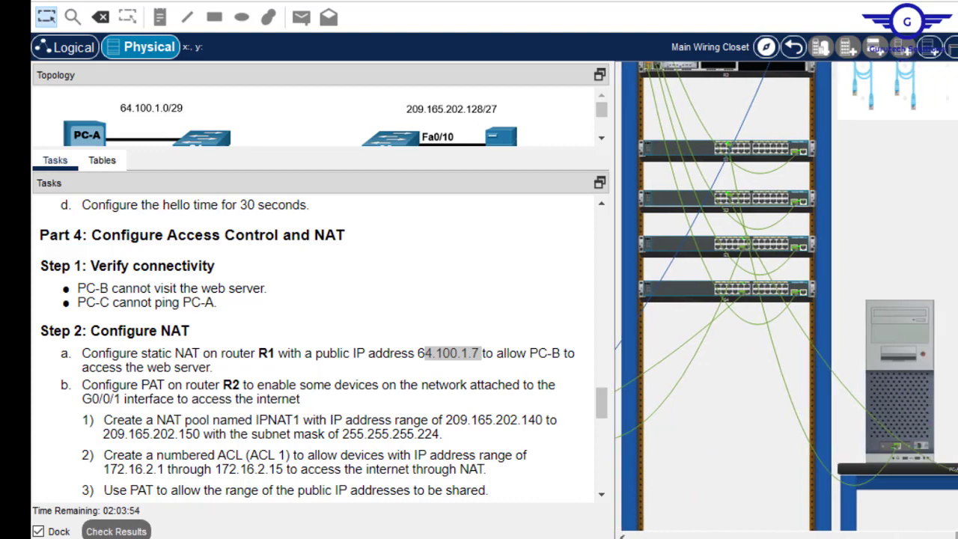
- Check the PC's IPv4 address 192.168.1.5 in its IP Configuration
click(950, 411)
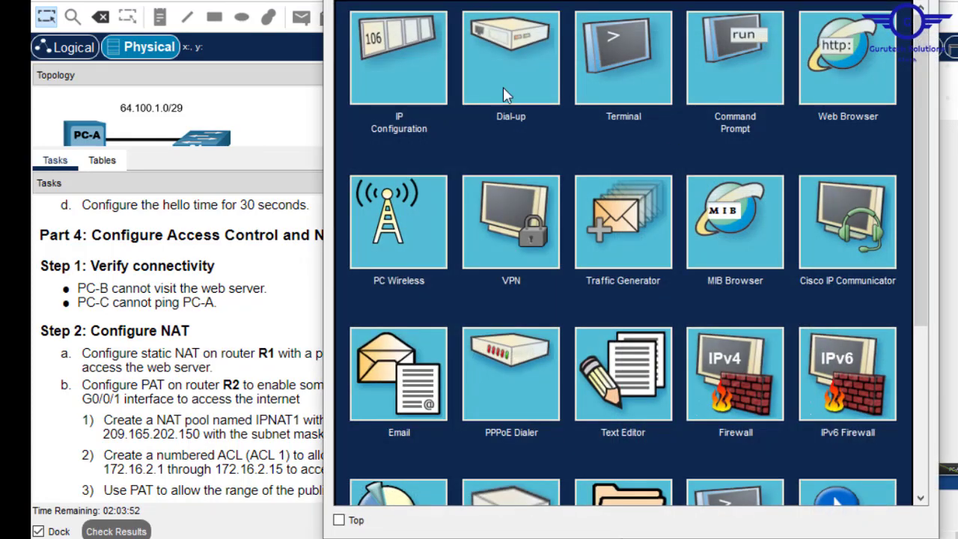
click(384, 58)
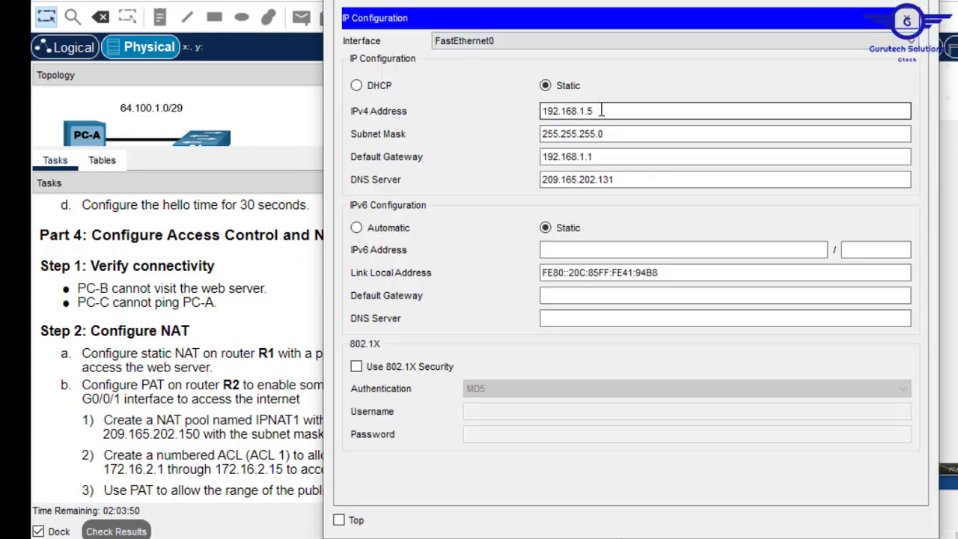
drag(599, 110, 499, 106)
key(ctrl+c)
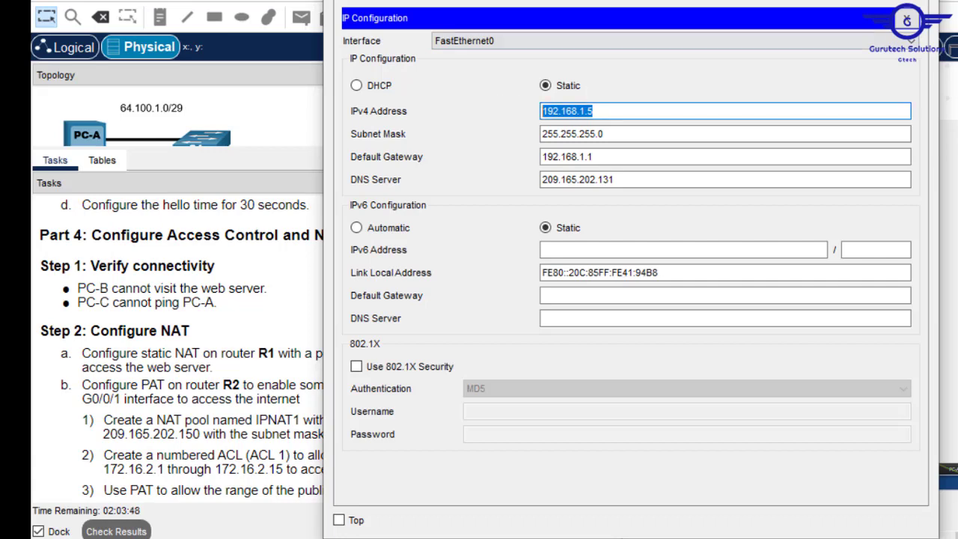
click(942, 328)
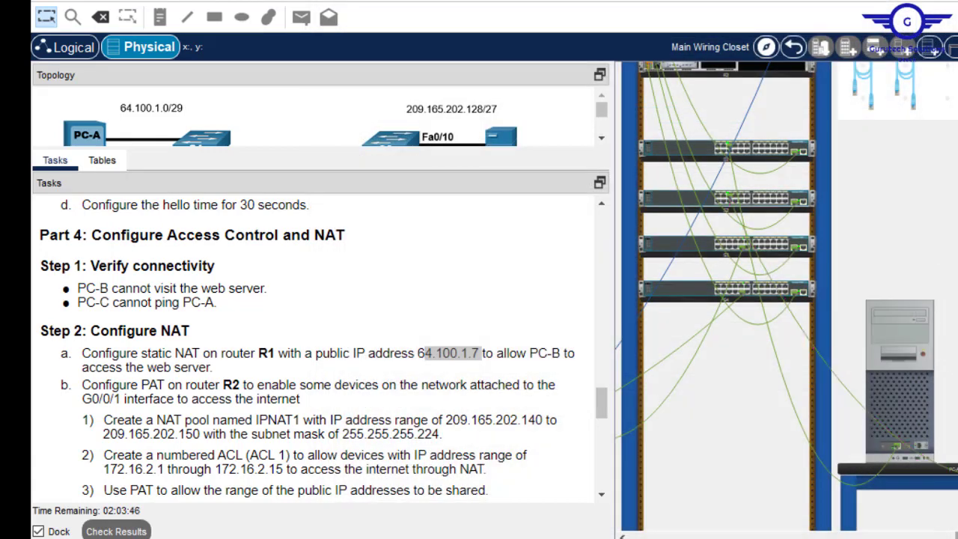
- Scroll the Physical view to PC-C and reopen its terminal connected to R1
mouse_move(957, 534)
mouse_down()
mouse_move(868, 534)
mouse_move(956, 535)
mouse_up()
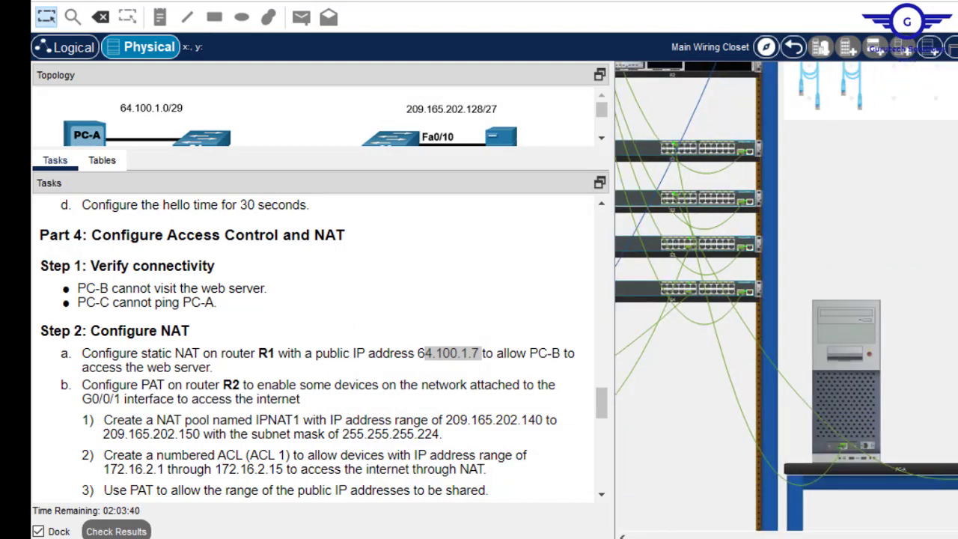
drag(957, 299, 957, 277)
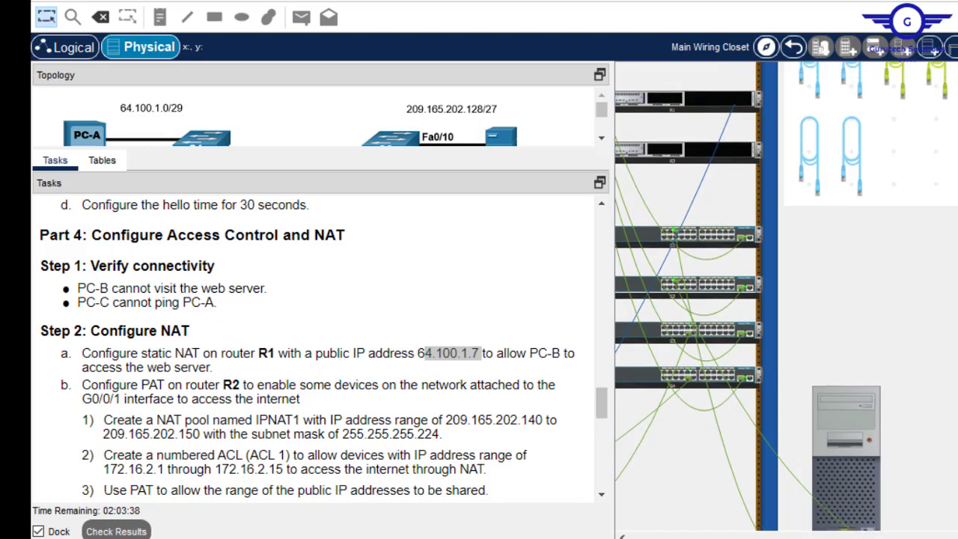
drag(957, 534, 931, 534)
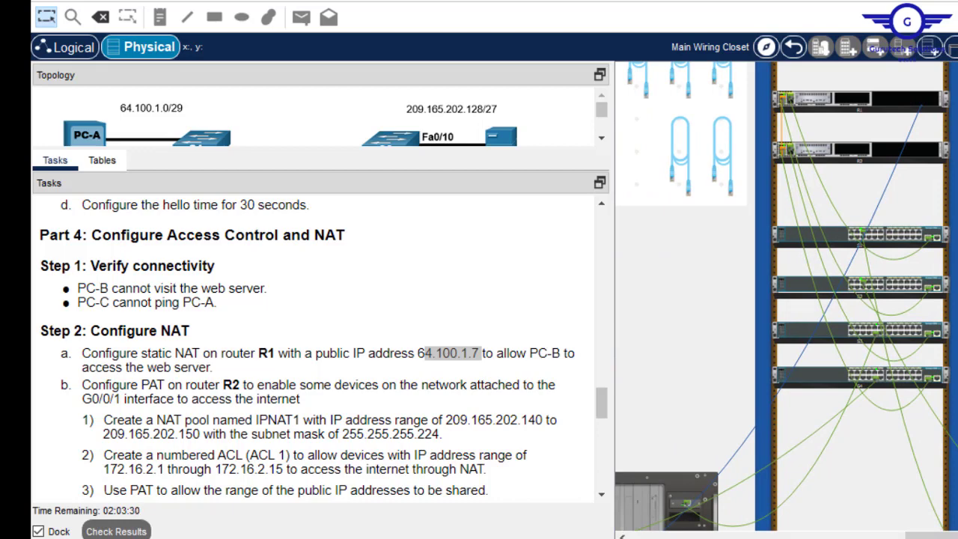
drag(932, 535, 957, 535)
scroll(785, 296, down, 2)
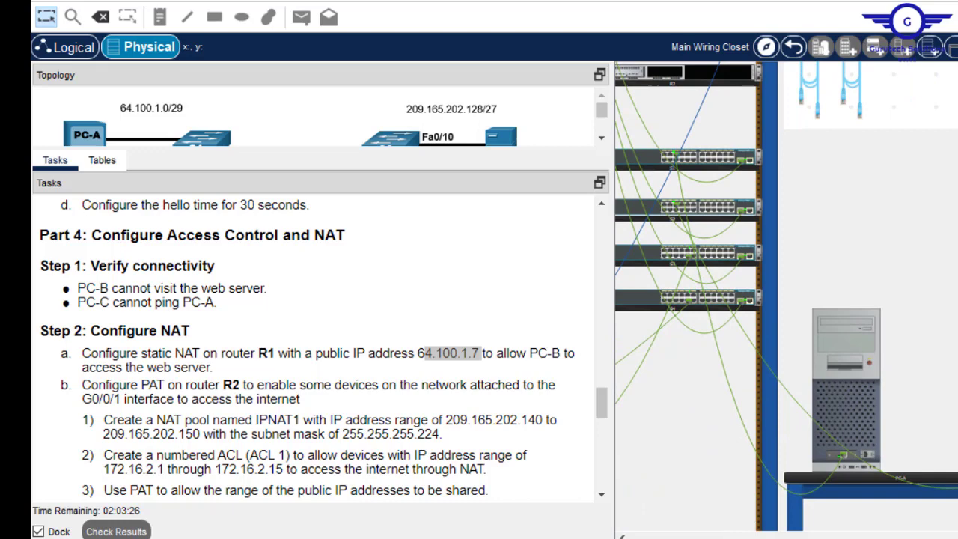
mouse_move(956, 385)
mouse_move(957, 536)
mouse_down()
mouse_move(920, 536)
mouse_move(951, 537)
mouse_up()
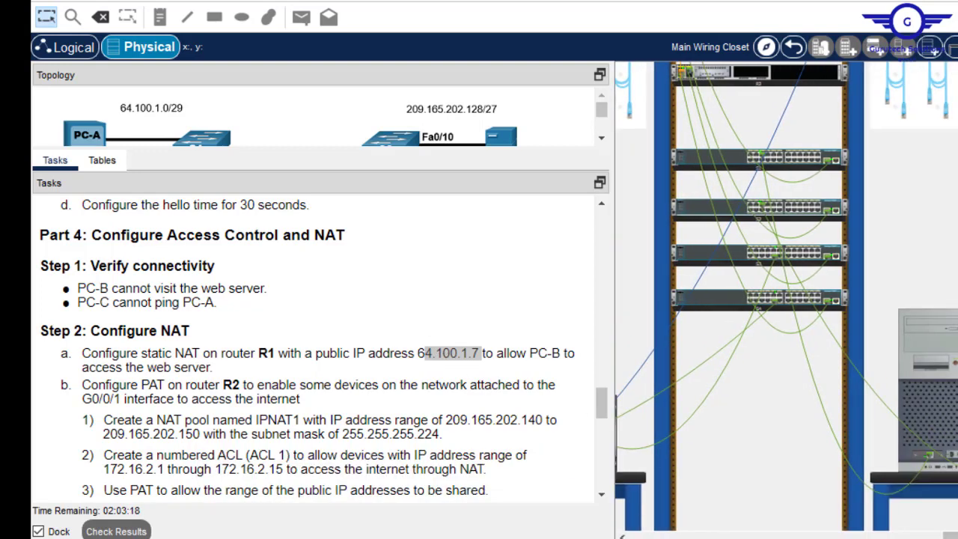
scroll(786, 300, up, 2)
scroll(786, 299, down, 2)
drag(952, 537, 755, 536)
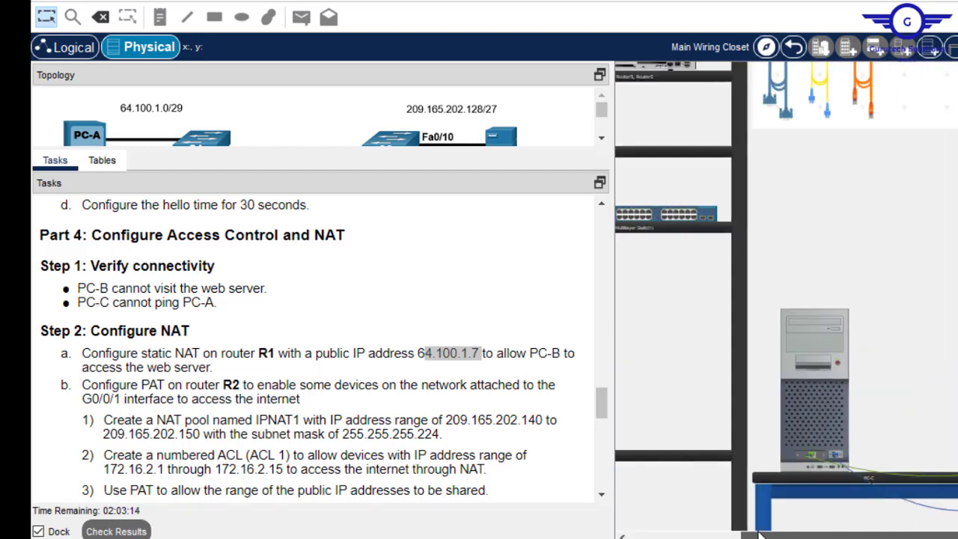
click(806, 335)
- On R1, build 'ip nat inside source static 192.168.1.5', pasting in the private address
key(Return)
key(Return)
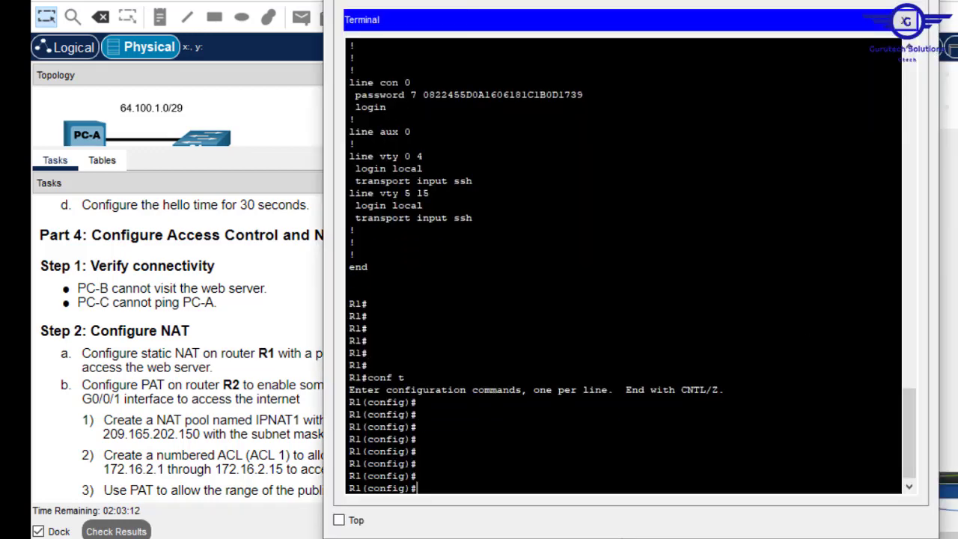
text(ip nat stat)
key(Tab)
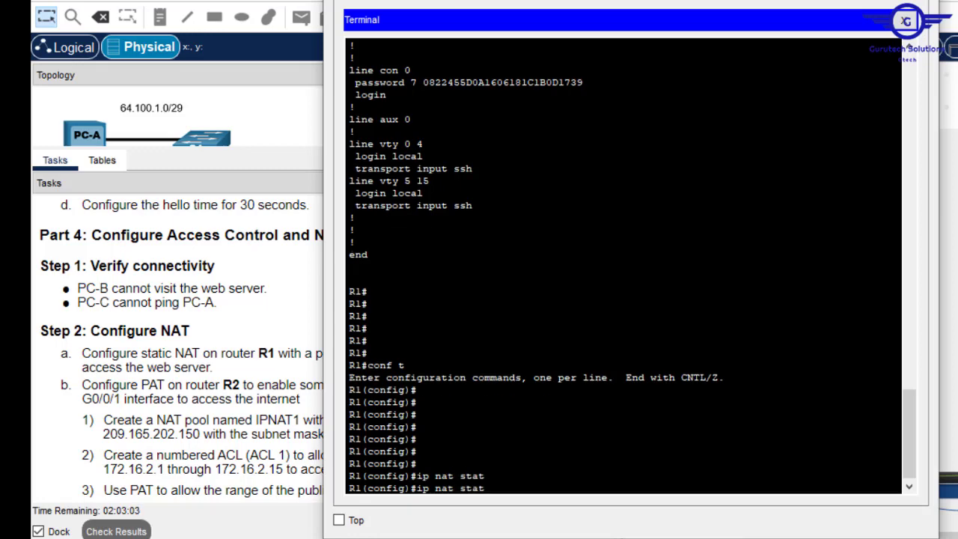
text(ic)
key(Tab)
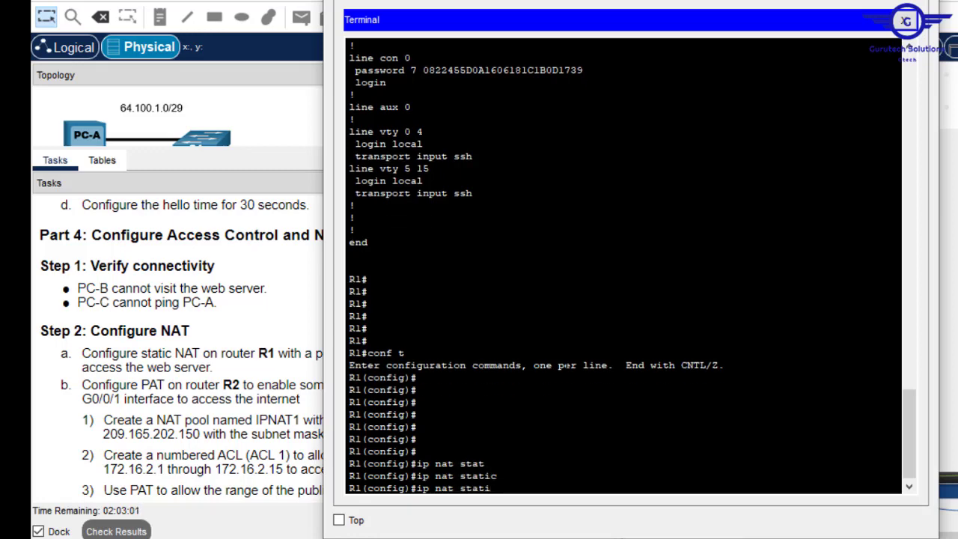
key(BackSpace)
key(BackSpace)
key(BackSpace)
key(BackSpace)
key(BackSpace)
text(sour)
key(Tab)
text(c)
key(Tab)
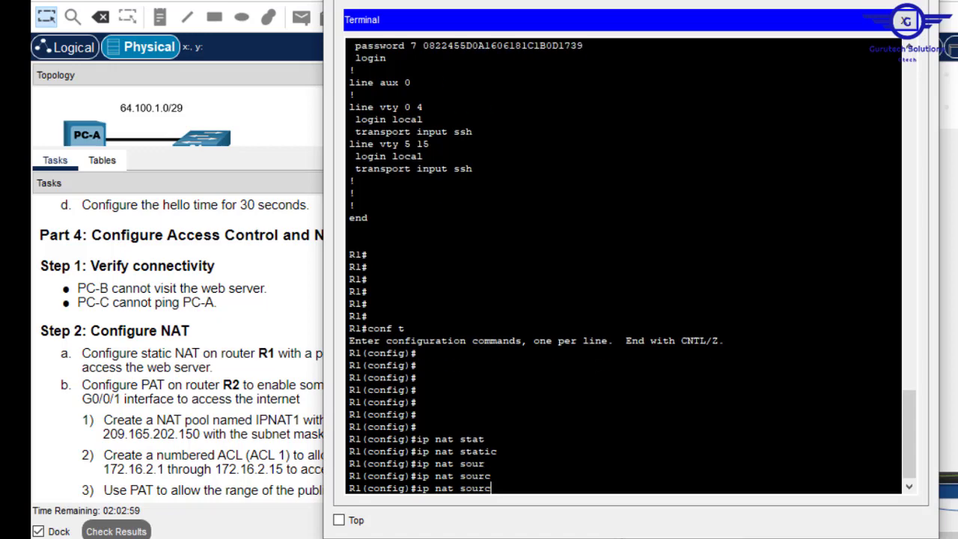
key(BackSpace)
key(BackSpace)
key(BackSpace)
key(BackSpace)
key(BackSpace)
text(static source?)
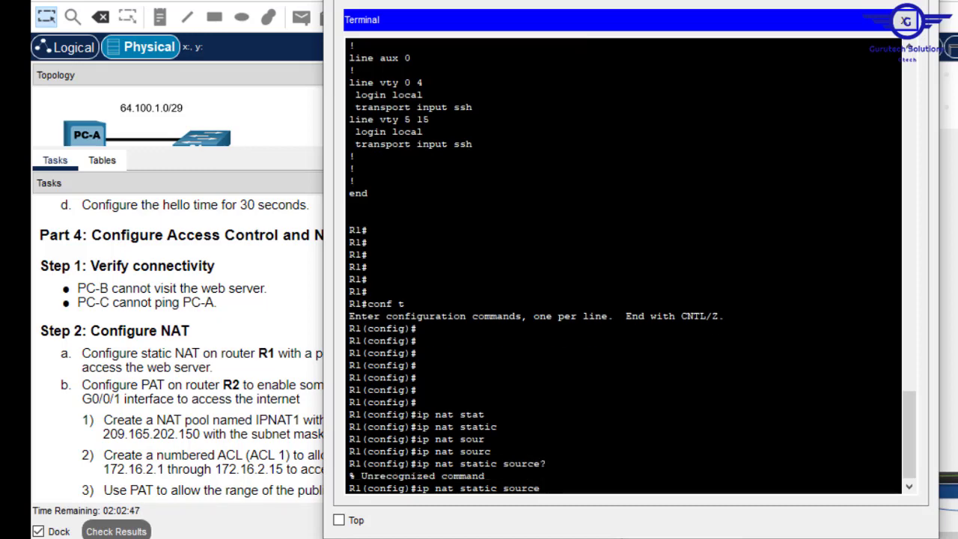
key(BackSpace)
key(BackSpace)
key(BackSpace)
key(BackSpace)
key(BackSpace)
key(BackSpace)
key(BackSpace)
key(BackSpace)
key(BackSpace)
key(BackSpace)
key(BackSpace)
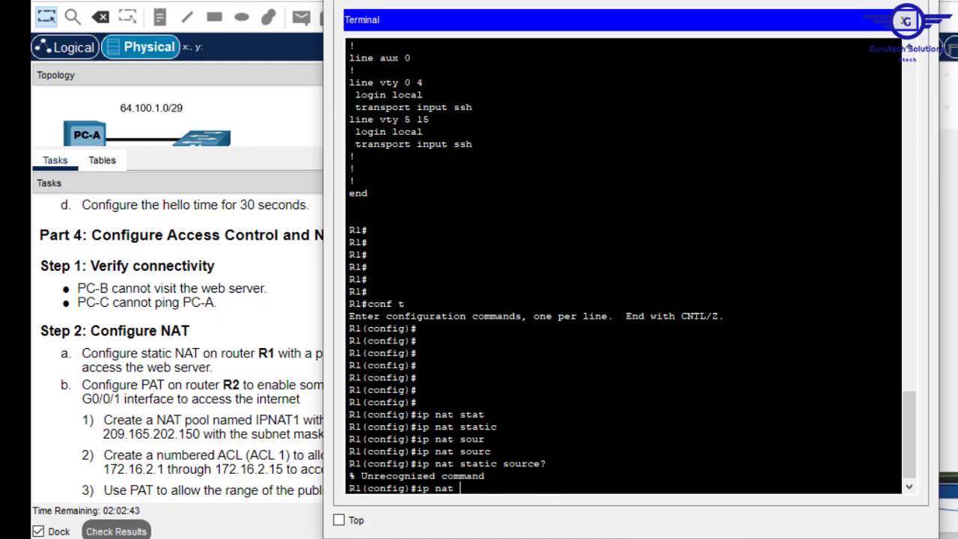
text(insid)
key(Tab)
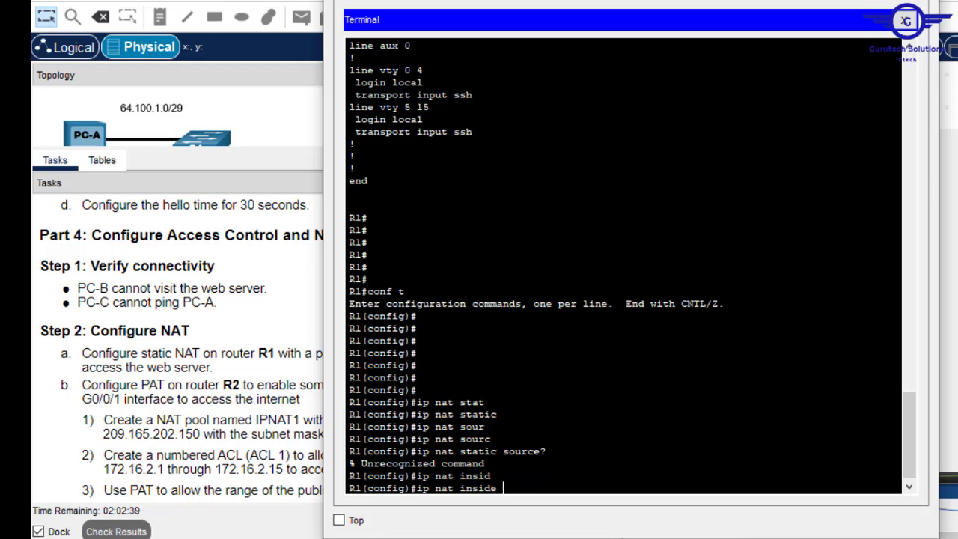
text(st)
key(Tab)
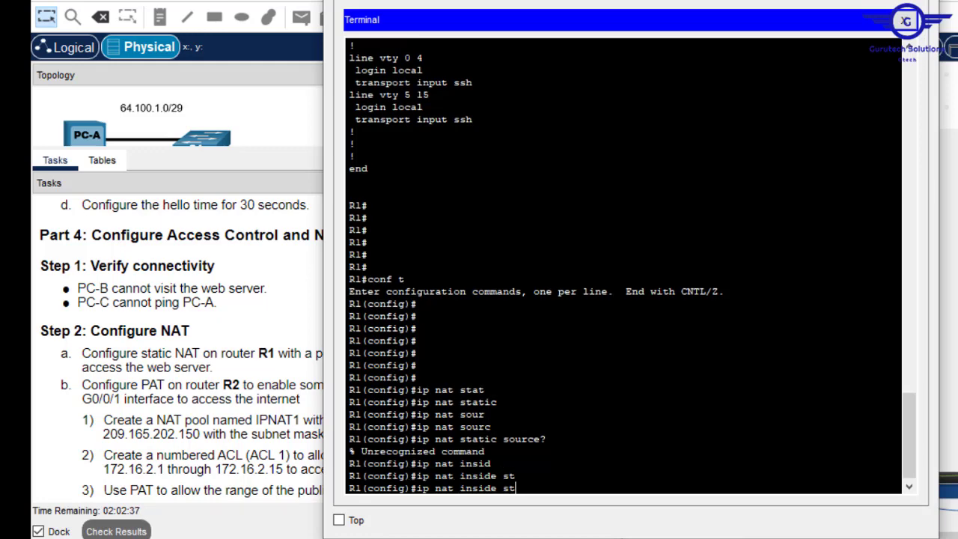
key(Tab)
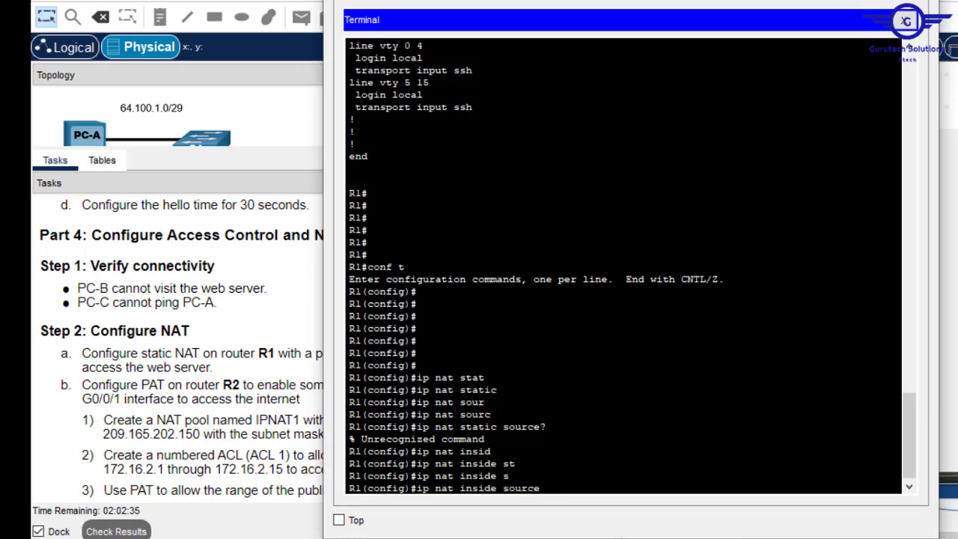
text(st)
key(Tab)
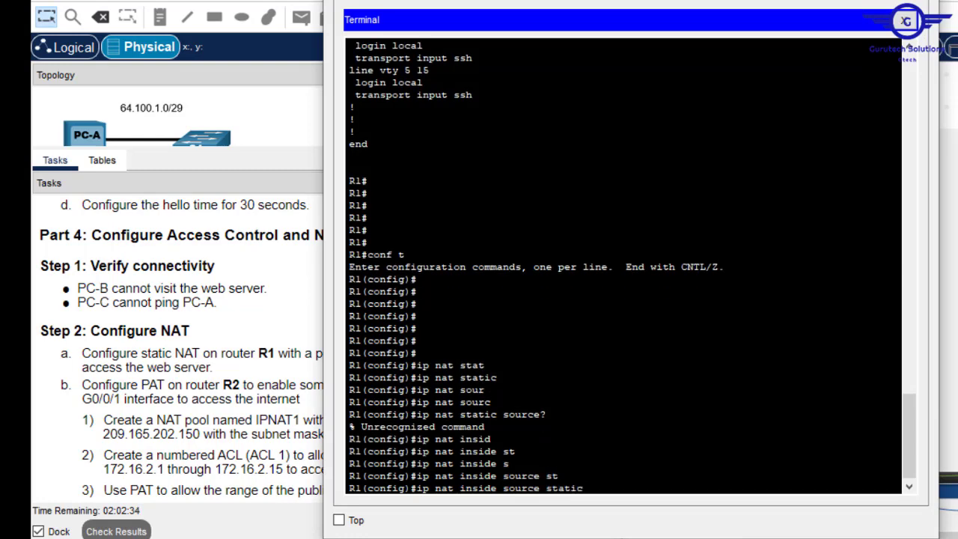
right_click(612, 379)
click(639, 404)
- Copy the public address 64.100.1.7 from Tasks, append it to the command, and run it
click(316, 359)
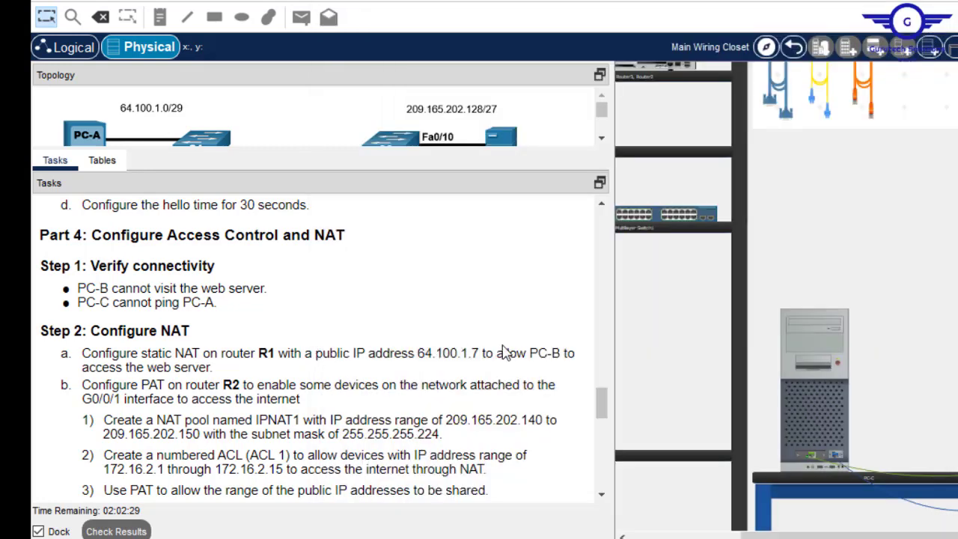
drag(481, 353, 418, 349)
key(ctrl+c)
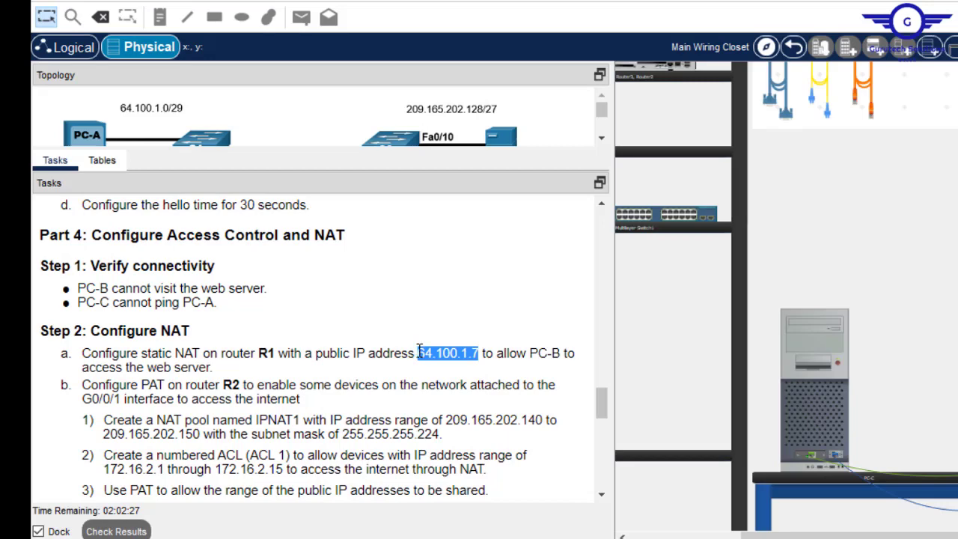
right_click(419, 350)
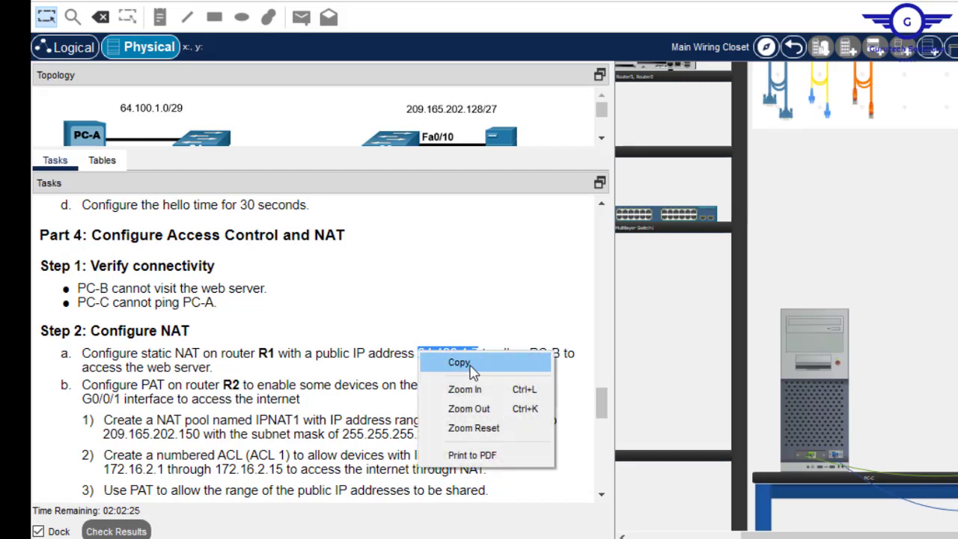
click(467, 365)
click(805, 331)
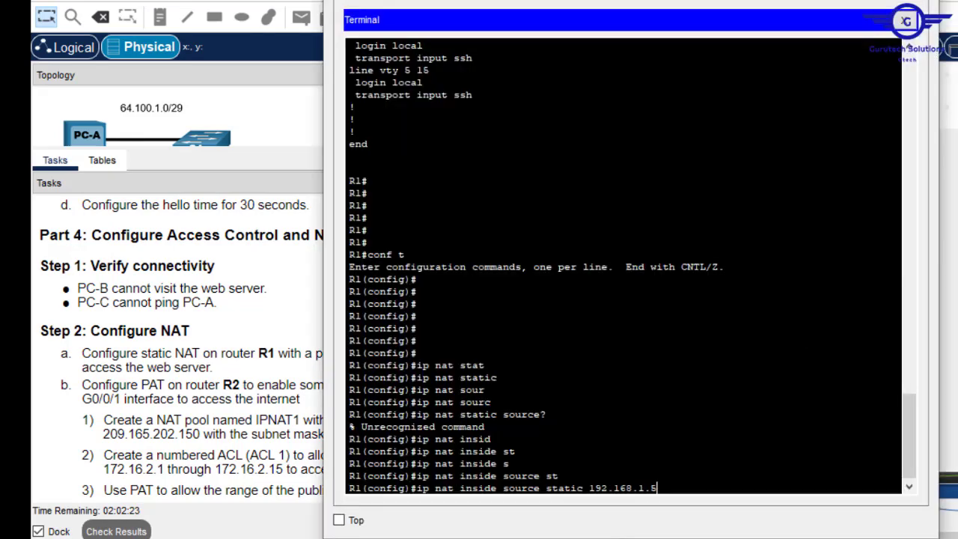
right_click(705, 440)
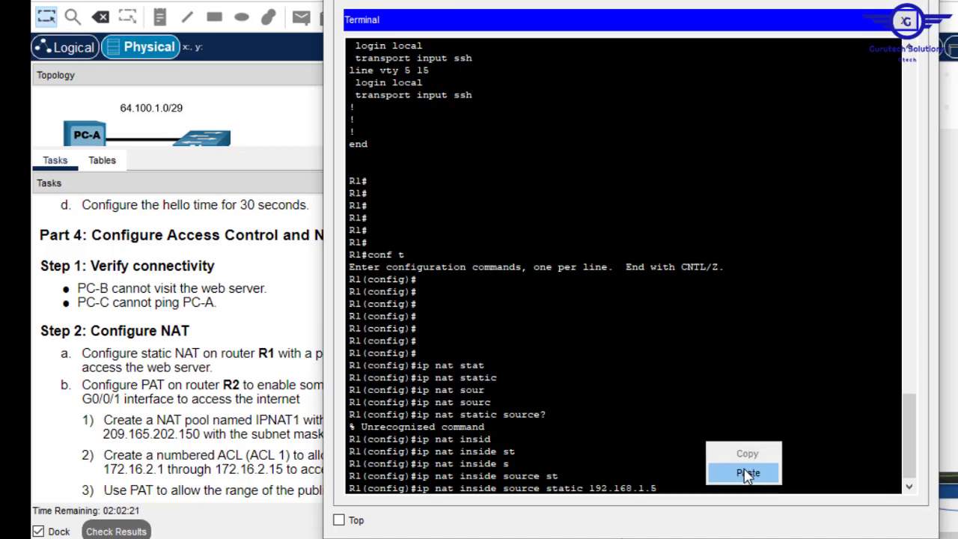
click(743, 466)
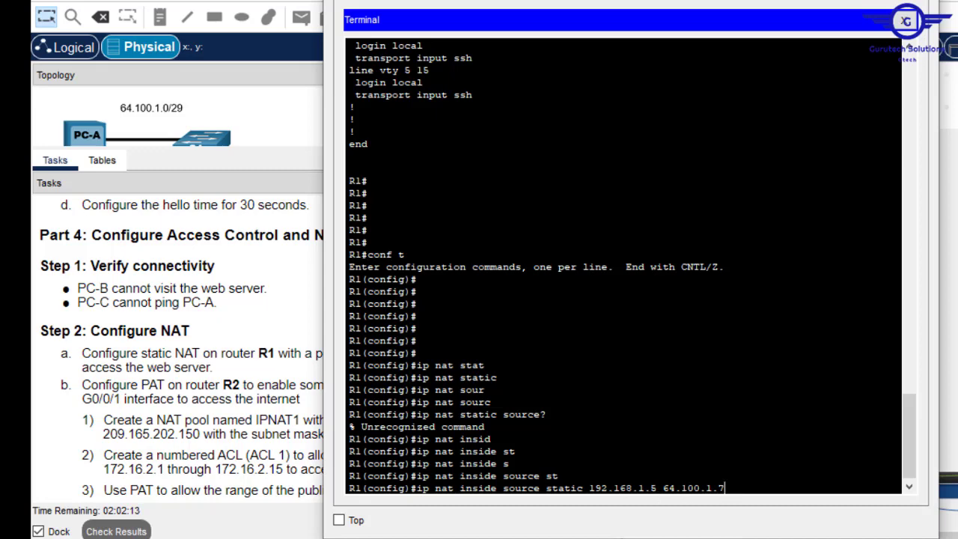
drag(657, 488, 592, 488)
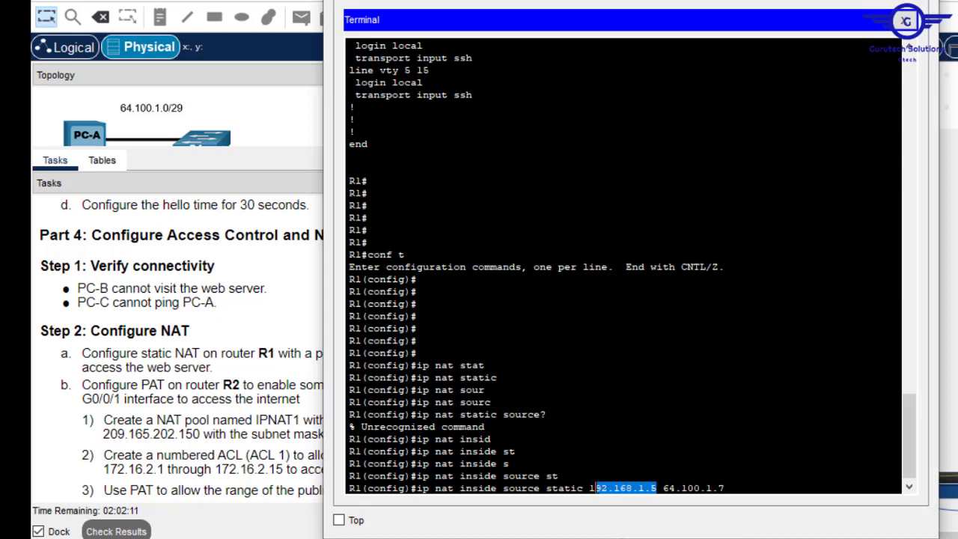
click(724, 489)
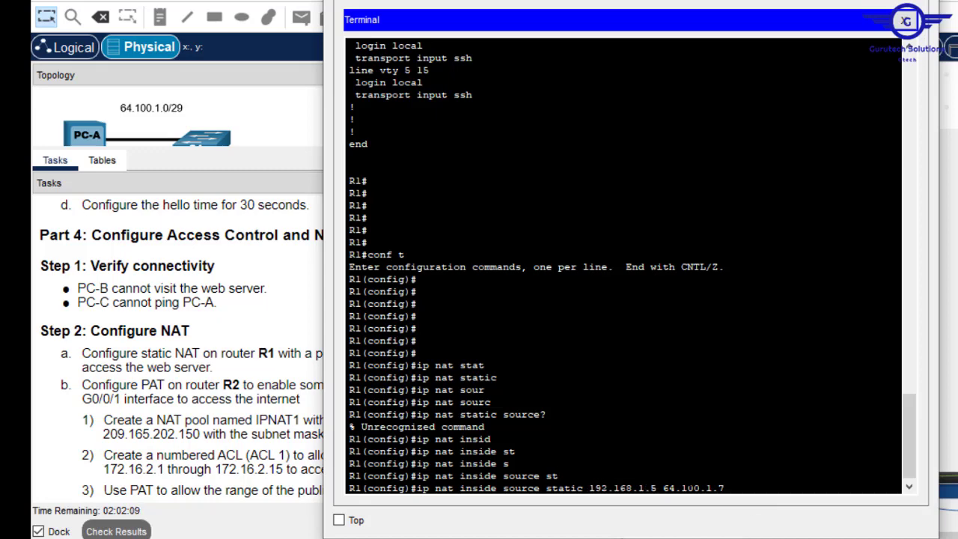
key(Return)
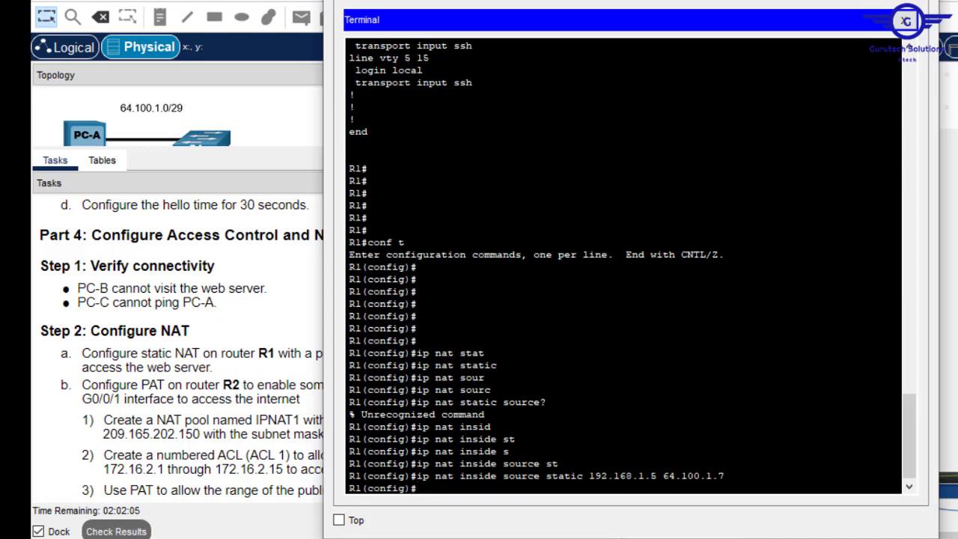
- Make R1's interface G0/0/1 the NAT inside interface with 'ip nat inside'
click(299, 232)
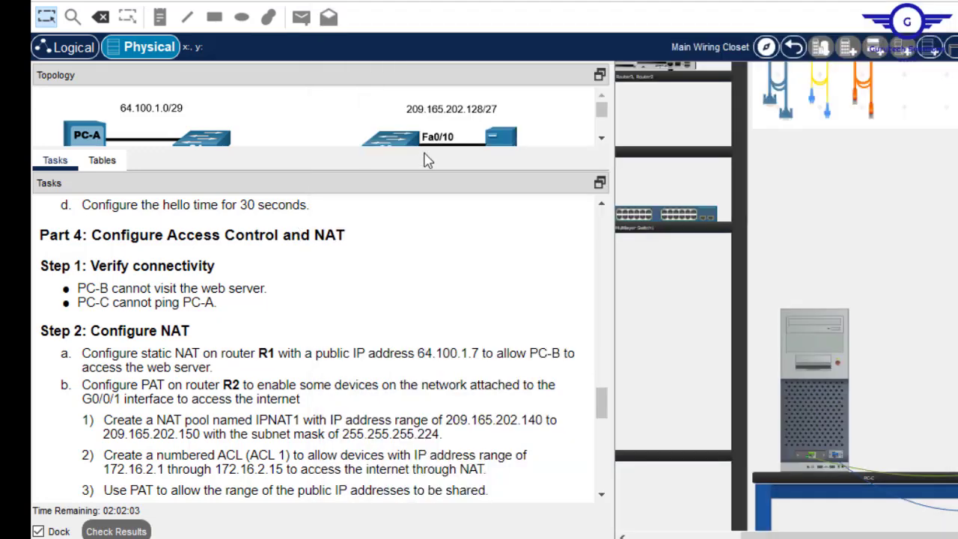
drag(416, 149, 415, 359)
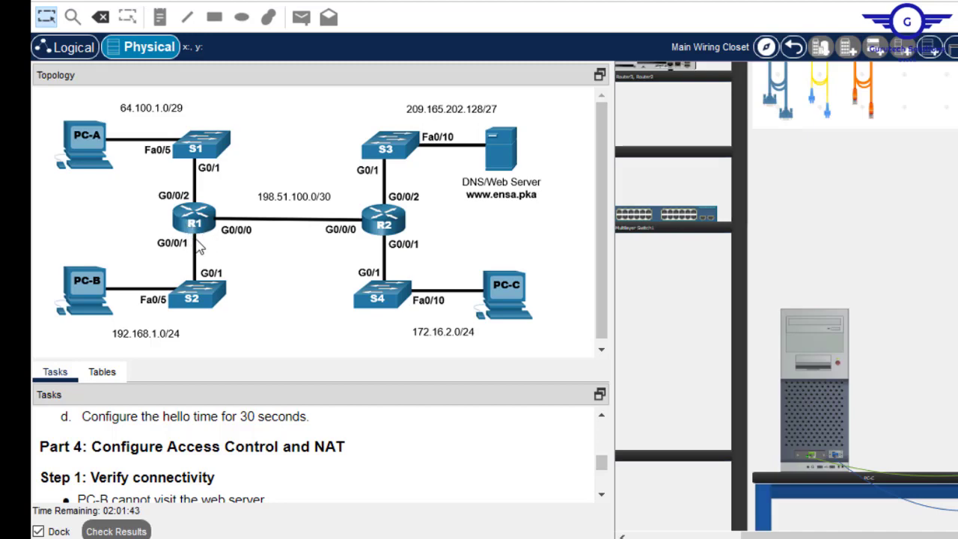
click(821, 340)
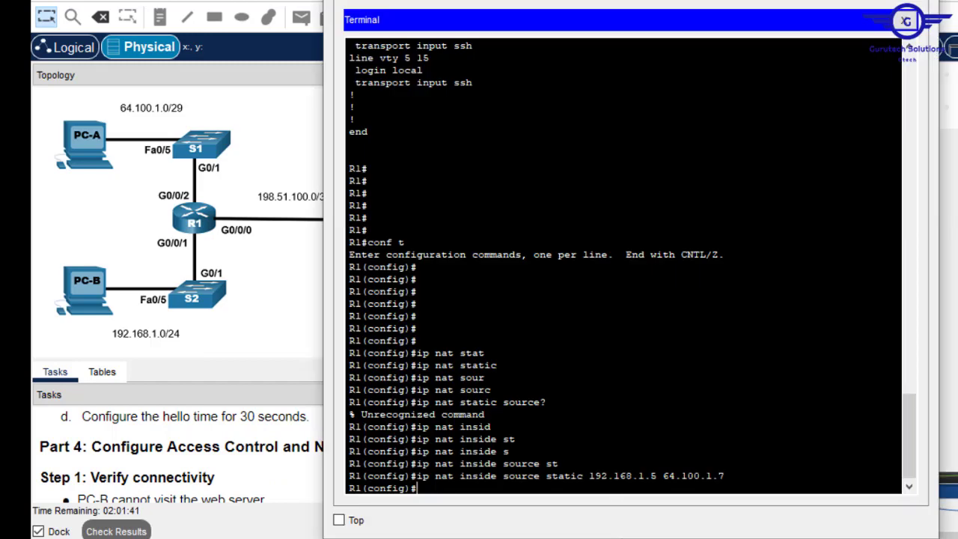
key(Return)
key(Return)
text(in)
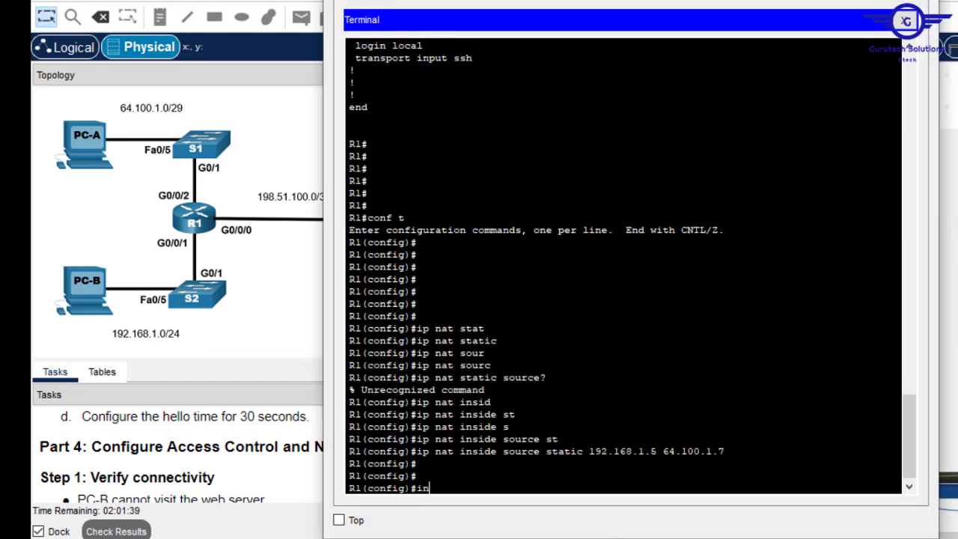
text(t gig0/0/1)
key(Return)
text(ig-if)#i)
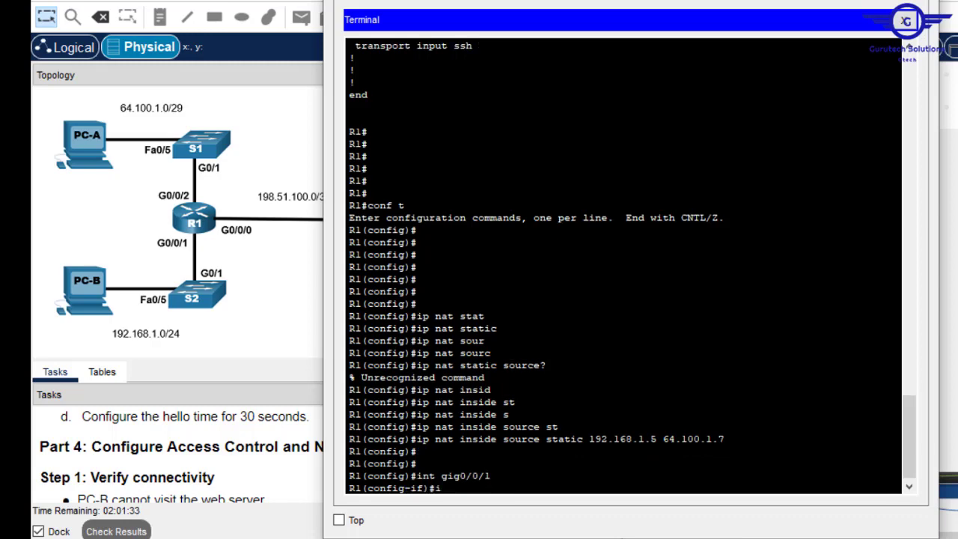
text(p nat)
key(Tab)
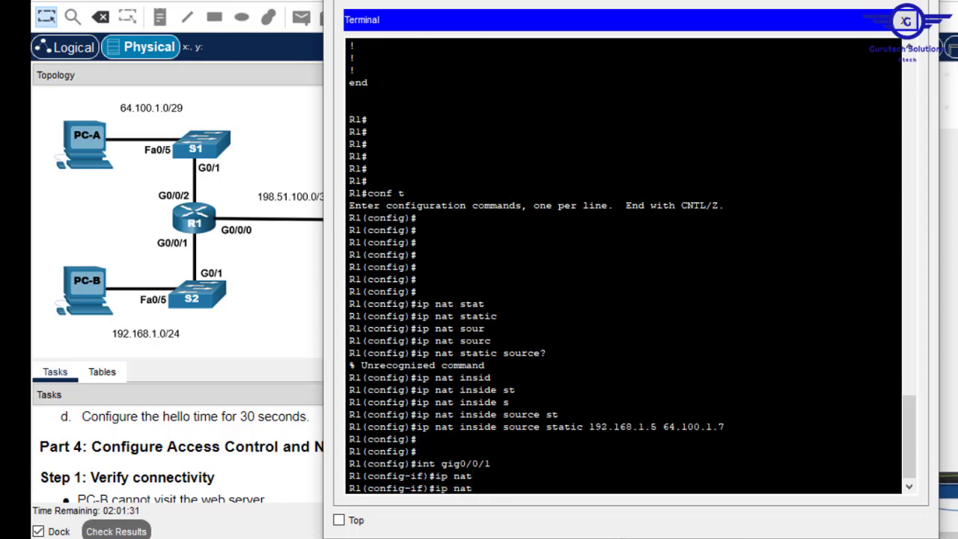
text(?)
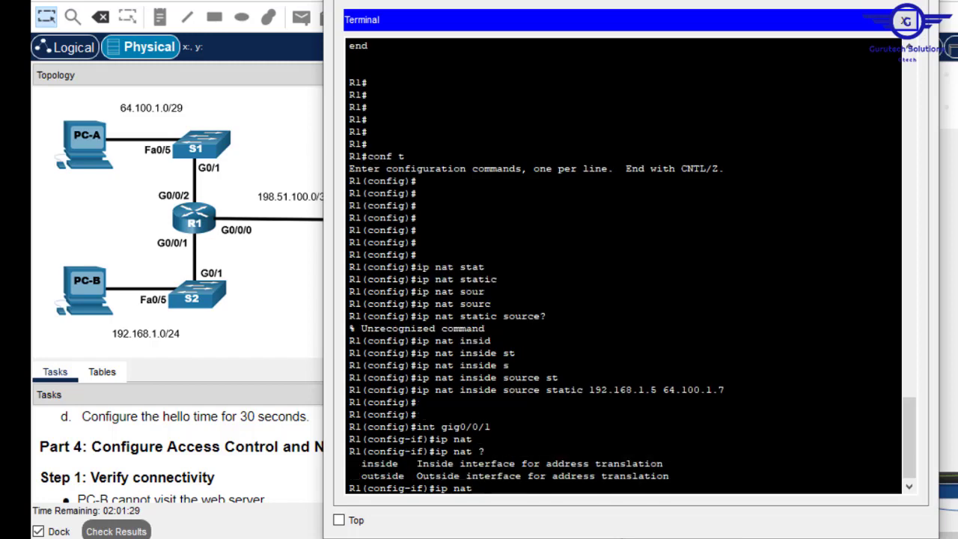
text(in)
key(Tab)
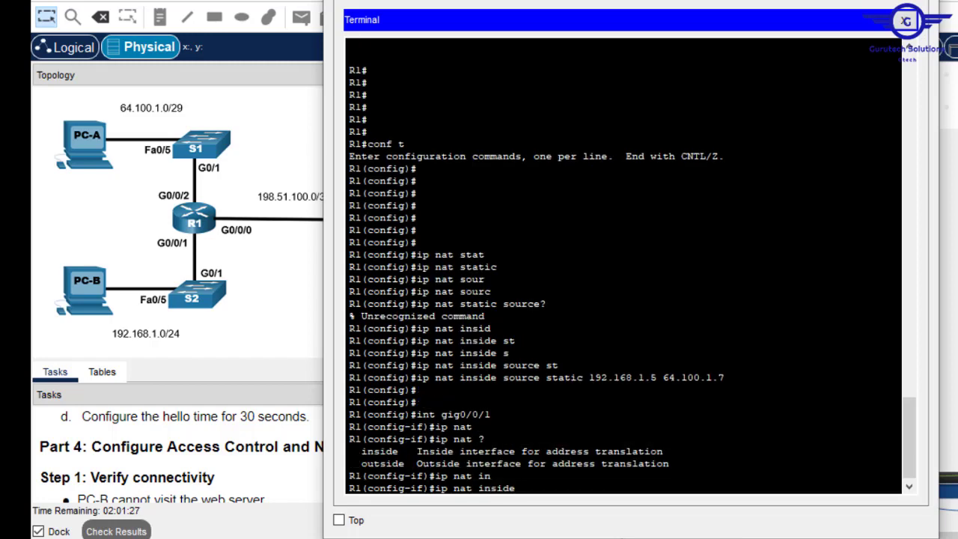
text(?)
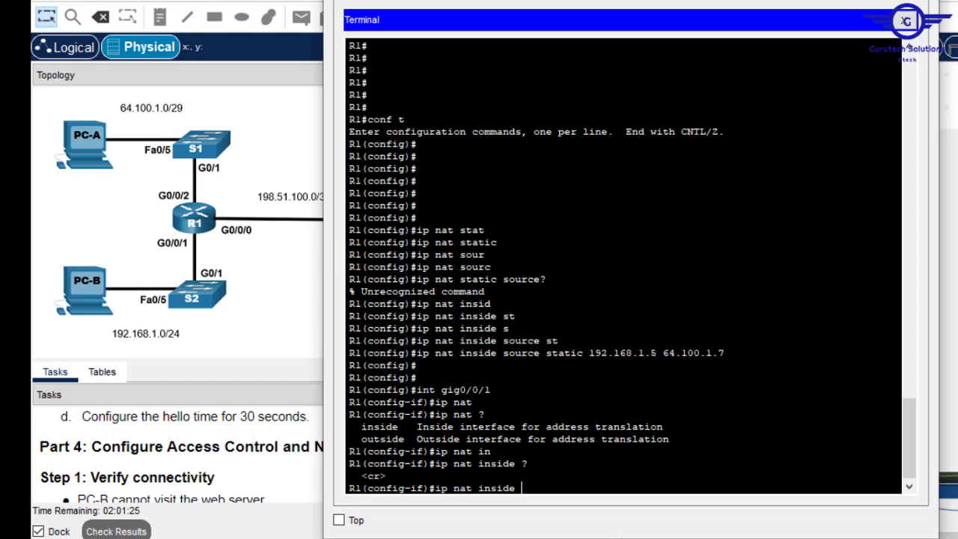
key(Return)
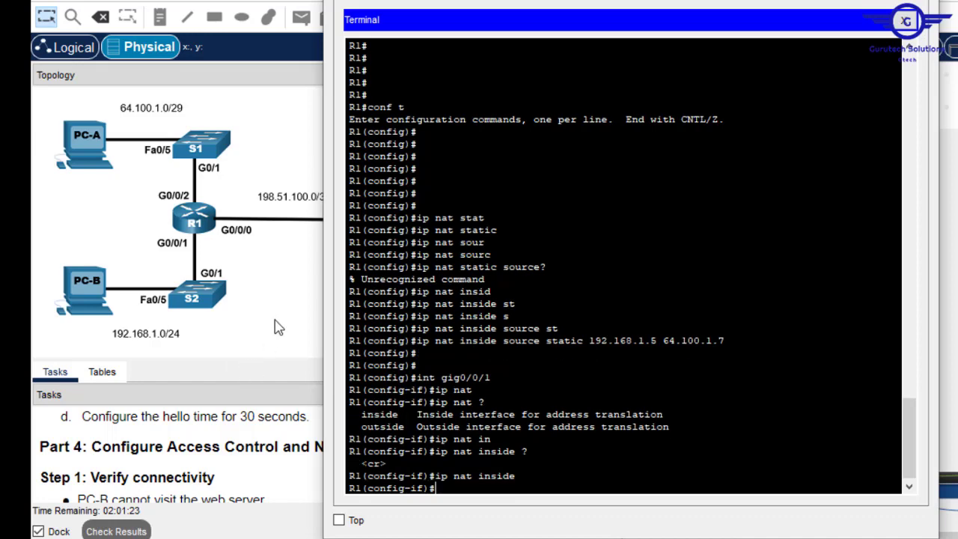
- Make interface G0/0/0 the NAT outside interface with 'ip nat outside'
click(273, 323)
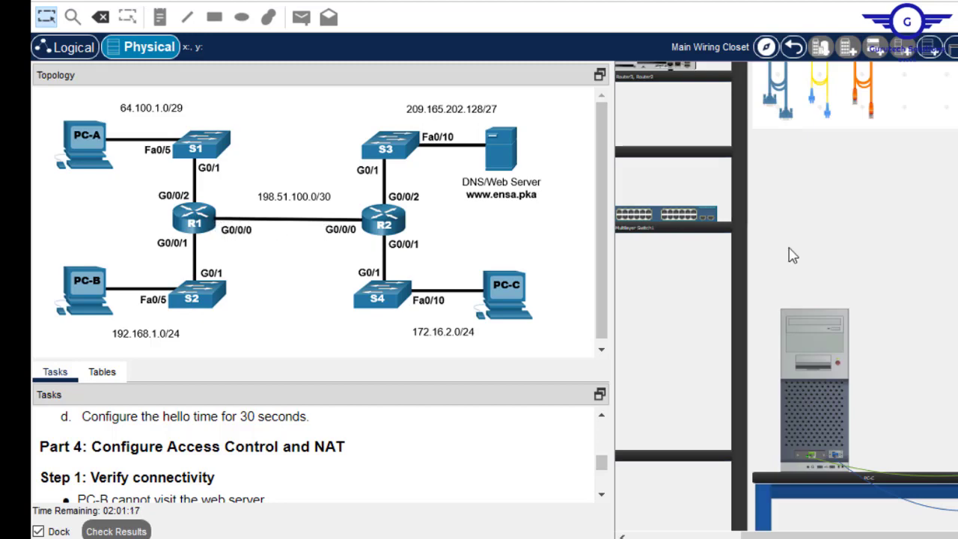
click(805, 317)
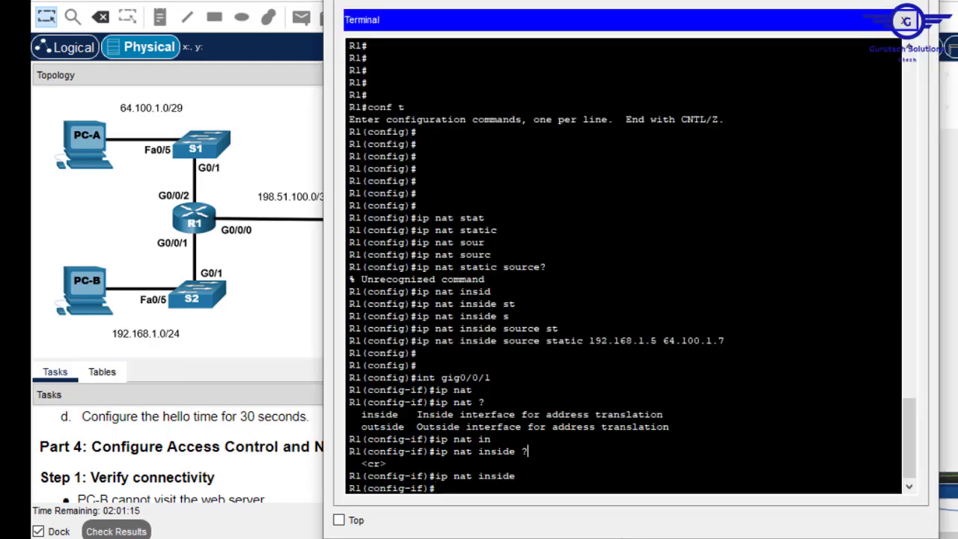
text(exit)
key(Return)
key(Return)
key(Return)
key(Up)
key(Up)
key(Up)
key(Up)
key(Up)
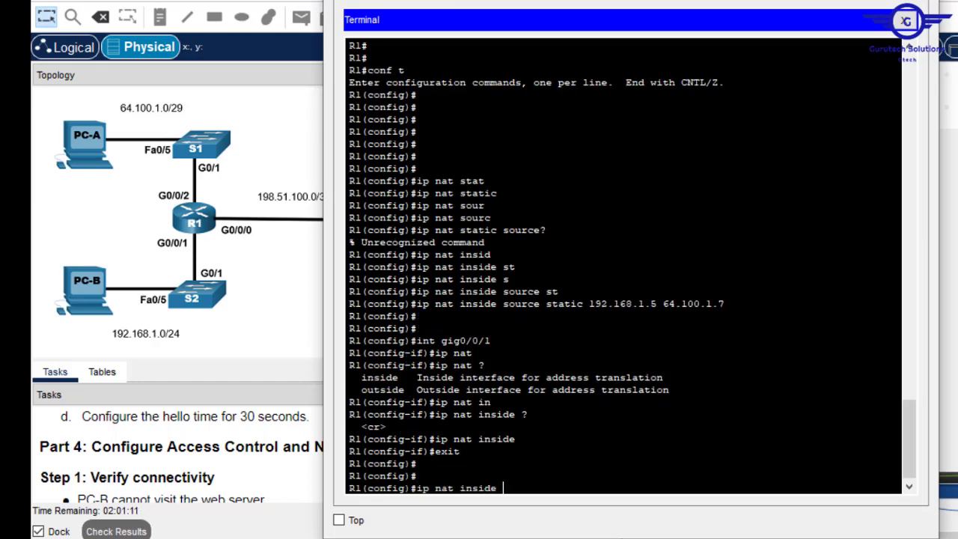
key(BackSpace)
text(0/0/0)
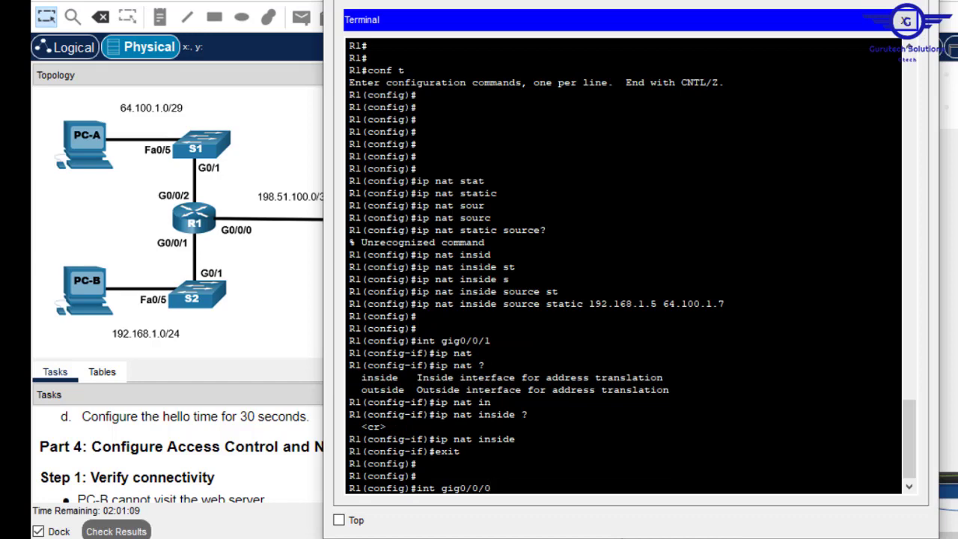
key(Return)
text(ip)
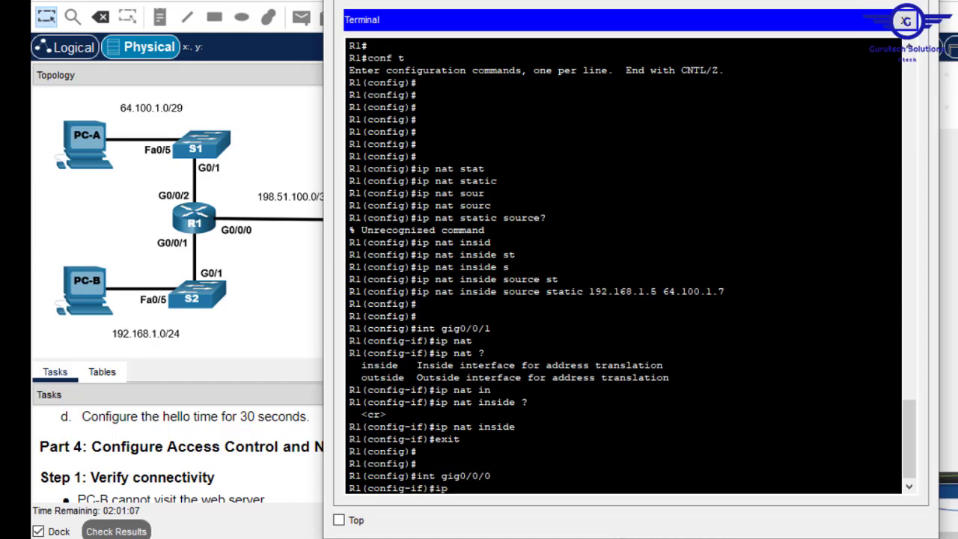
text( nat ou)
key(Tab)
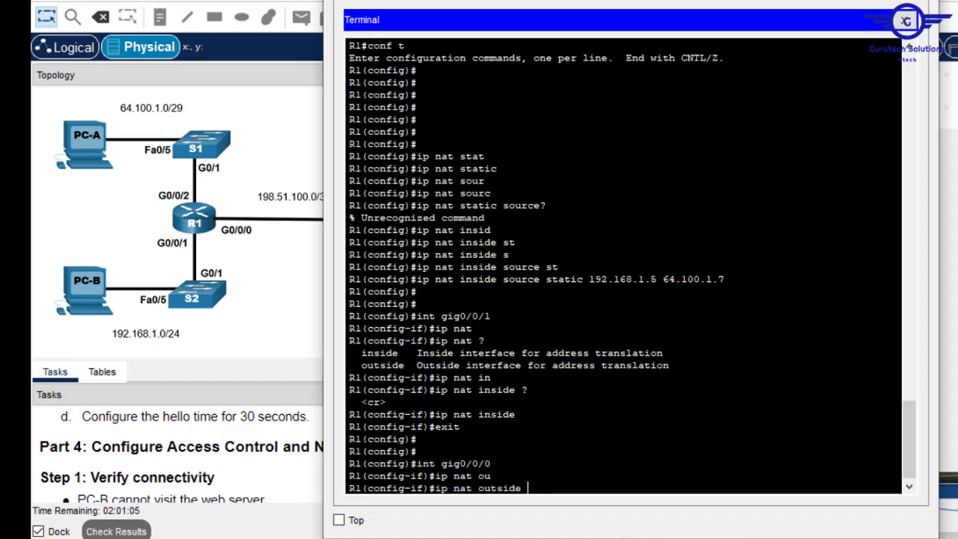
key(Return)
- Save R1's configuration with 'do wr' and close the terminal window
text(ex)
key(Return)
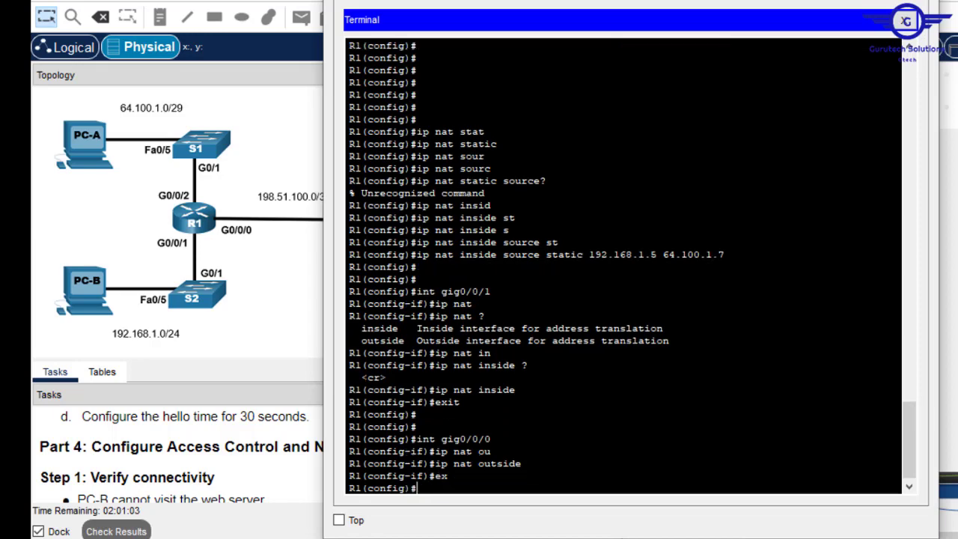
key(Return)
key(Return)
text(do)
text(wr)
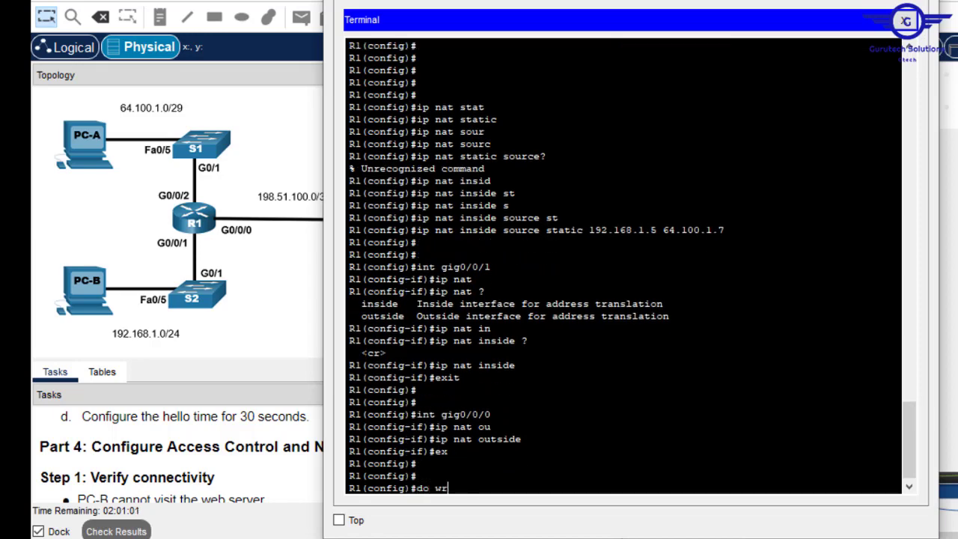
key(Return)
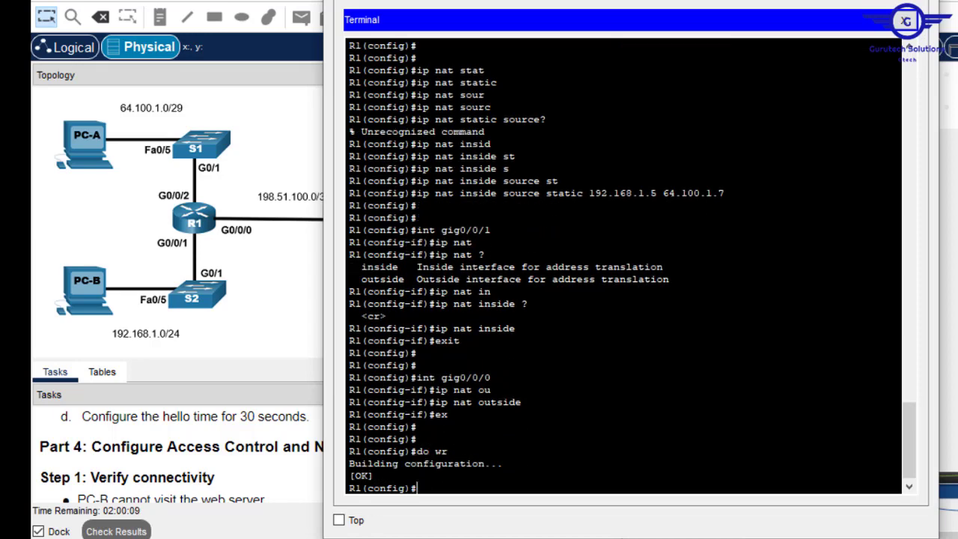
click(838, 2)
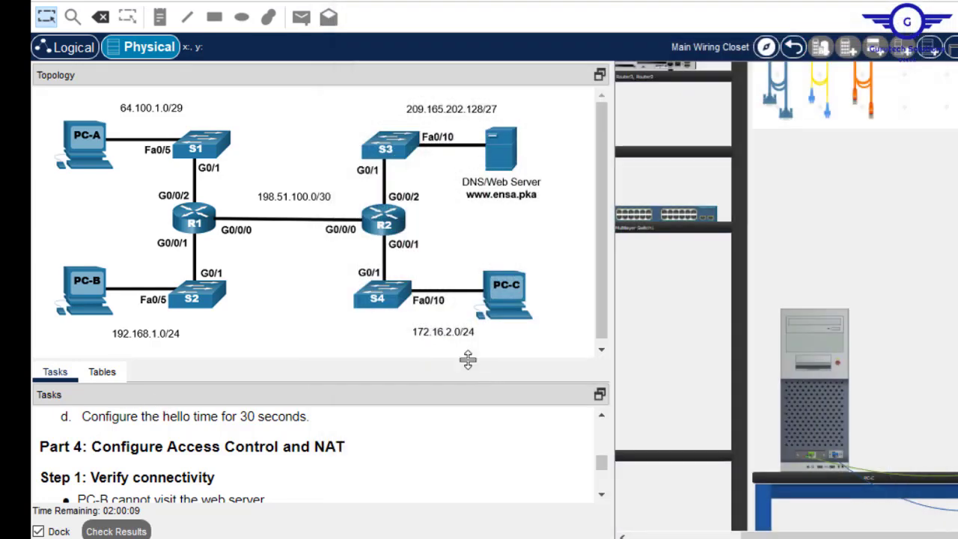
- Enlarge the Tasks panel to read more of the instructions
drag(468, 360, 466, 120)
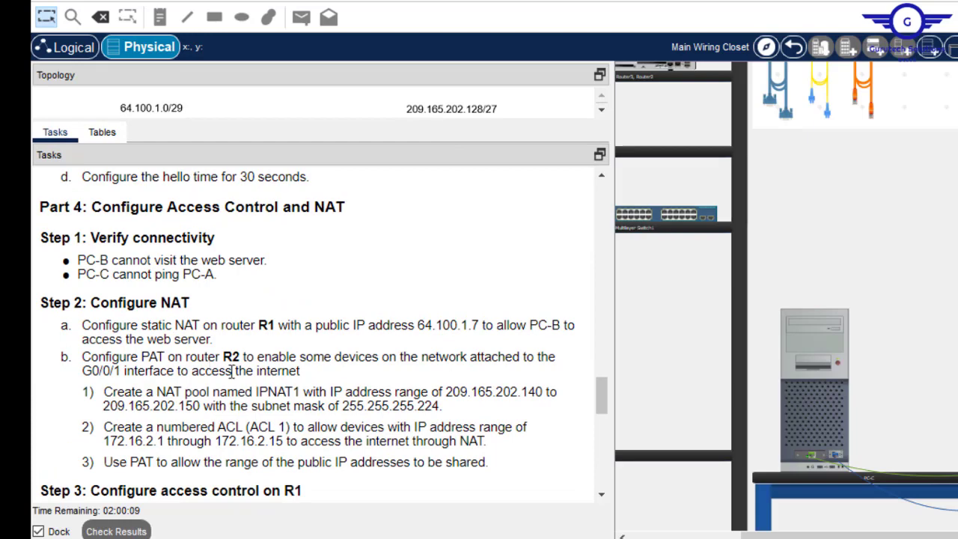
drag(784, 536, 957, 536)
scroll(786, 297, up, 3)
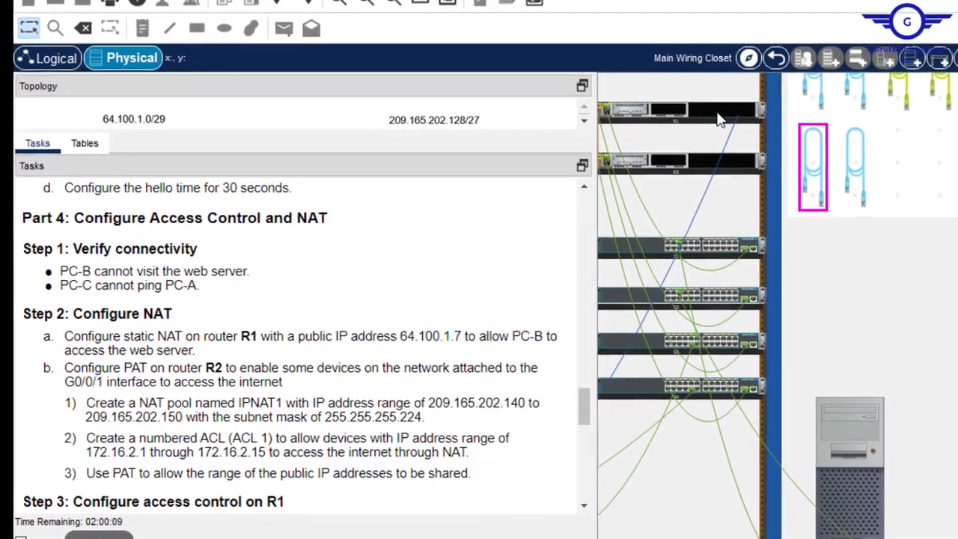
- Inspect the rears of R1 and R2 and move the console cable to R2's Console port
right_click(718, 120)
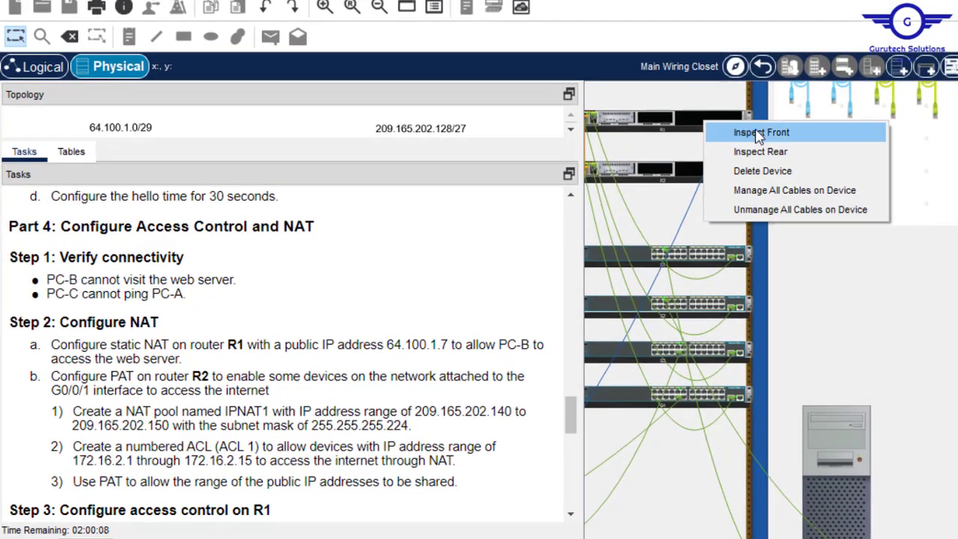
click(789, 144)
right_click(694, 174)
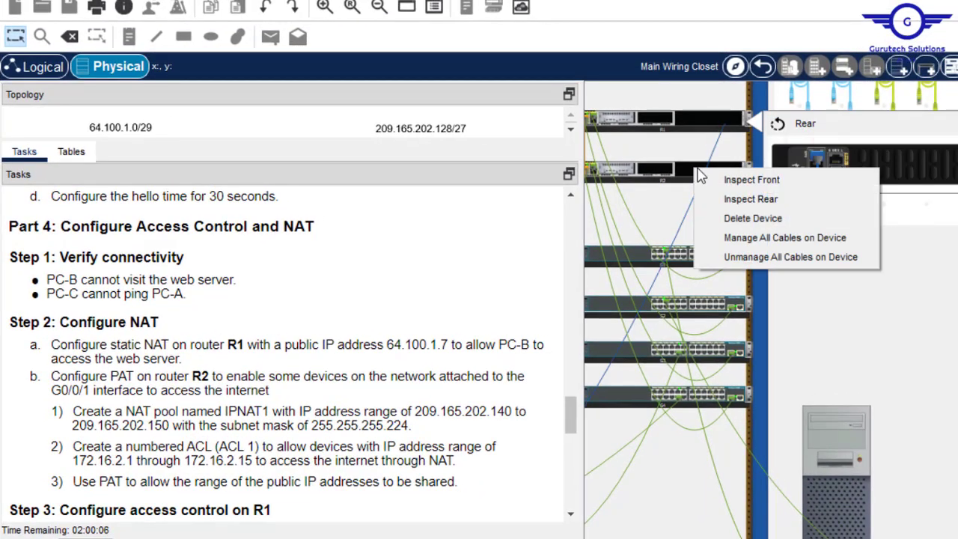
click(748, 196)
click(823, 154)
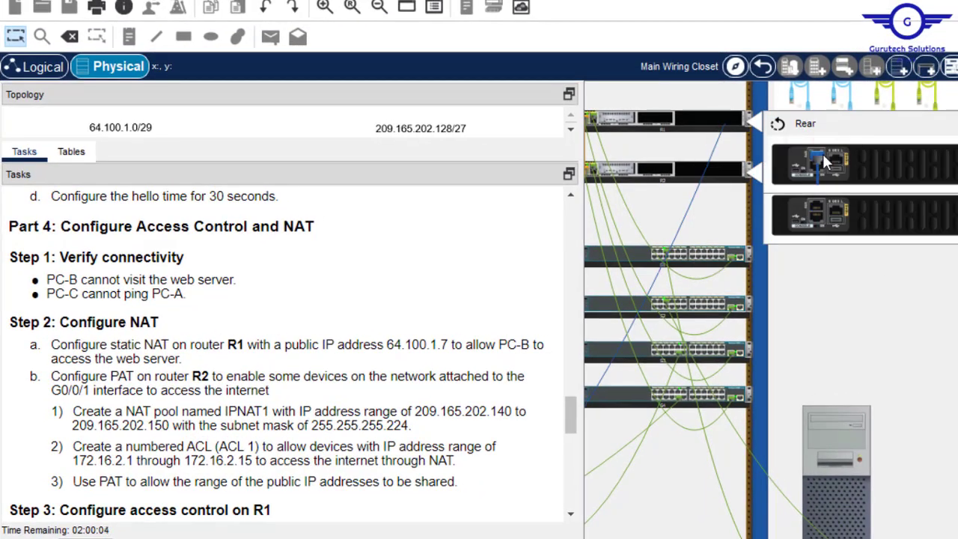
drag(818, 155, 819, 223)
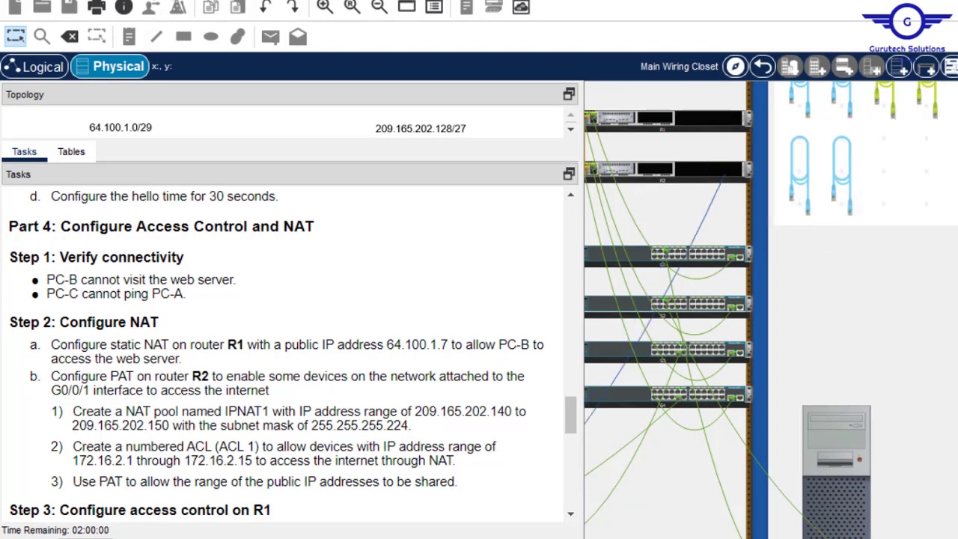
scroll(771, 310, left, 10)
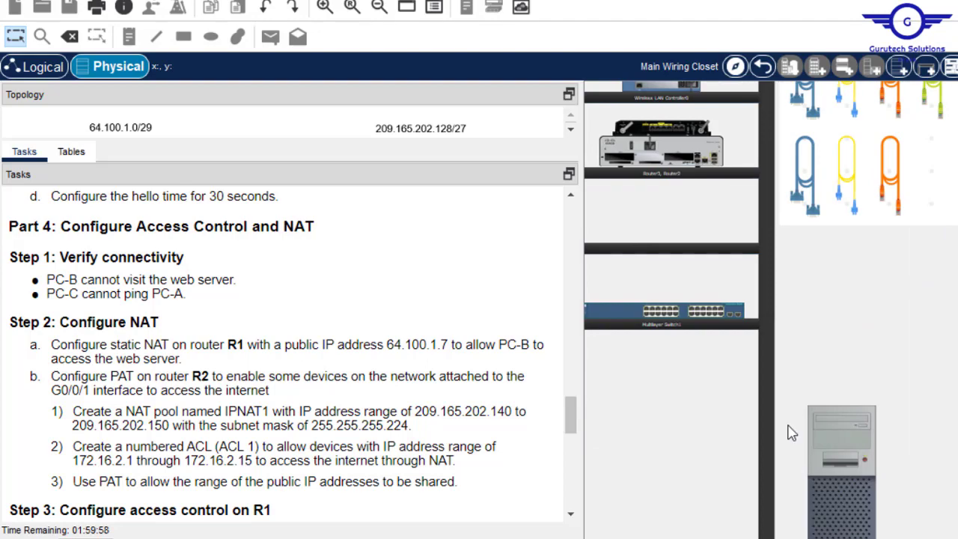
click(838, 426)
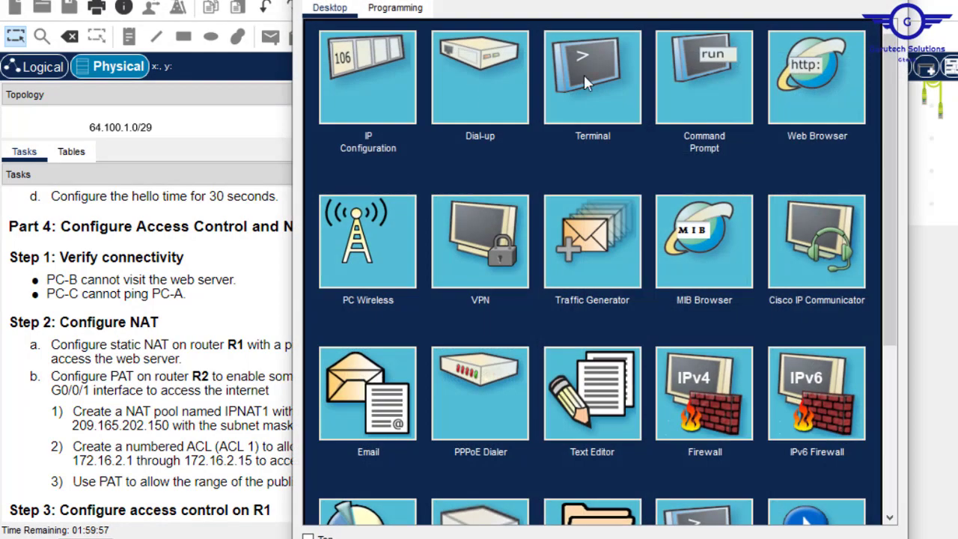
click(584, 75)
click(860, 203)
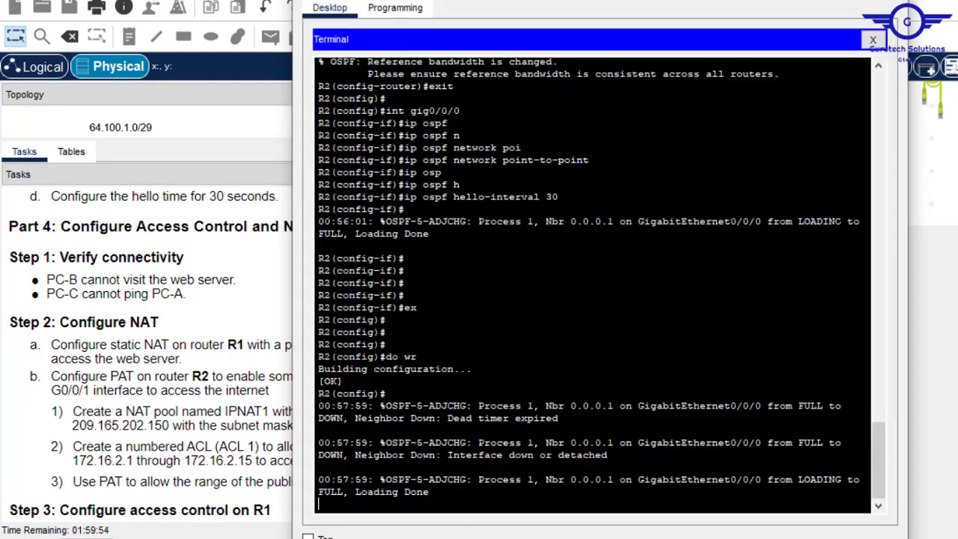
key(Return)
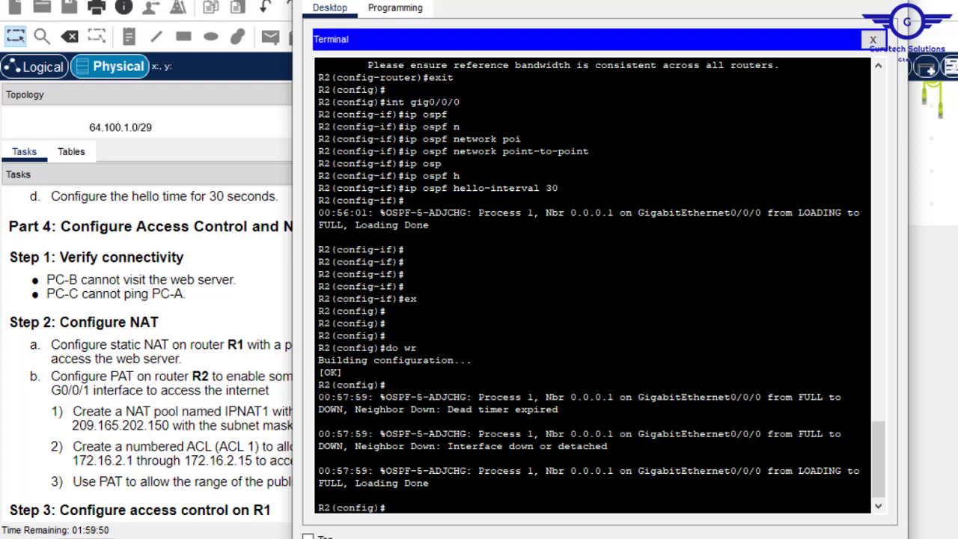
key(Return)
key(Return)
key(Return)
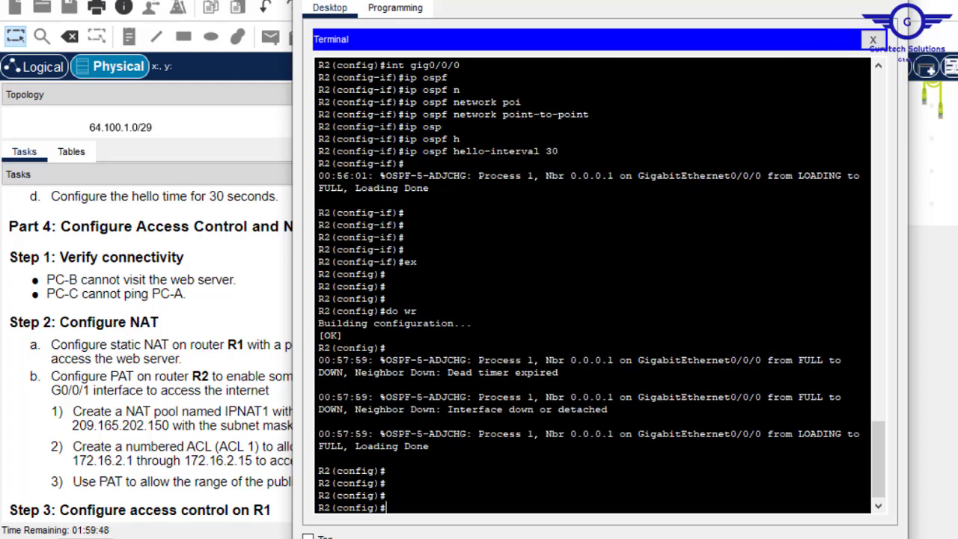
click(138, 407)
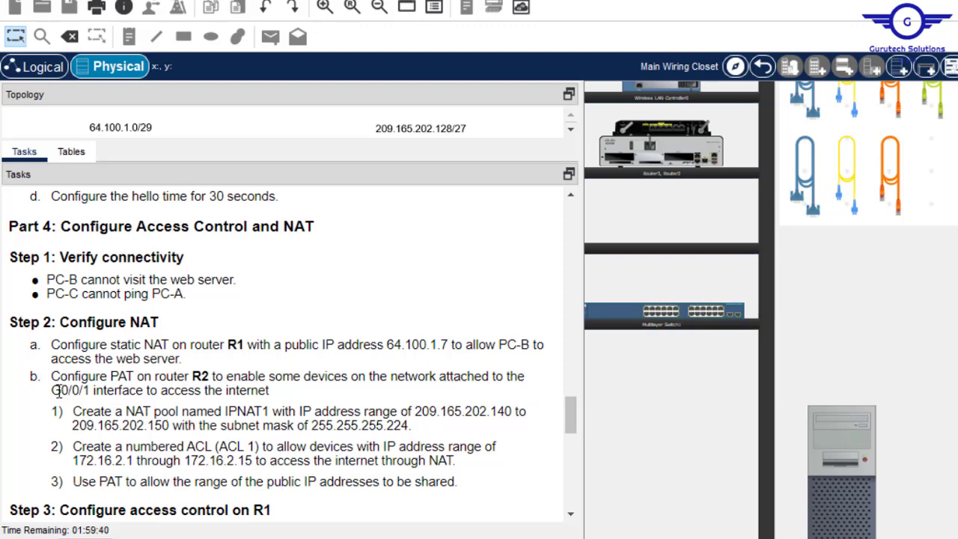
drag(51, 390, 89, 390)
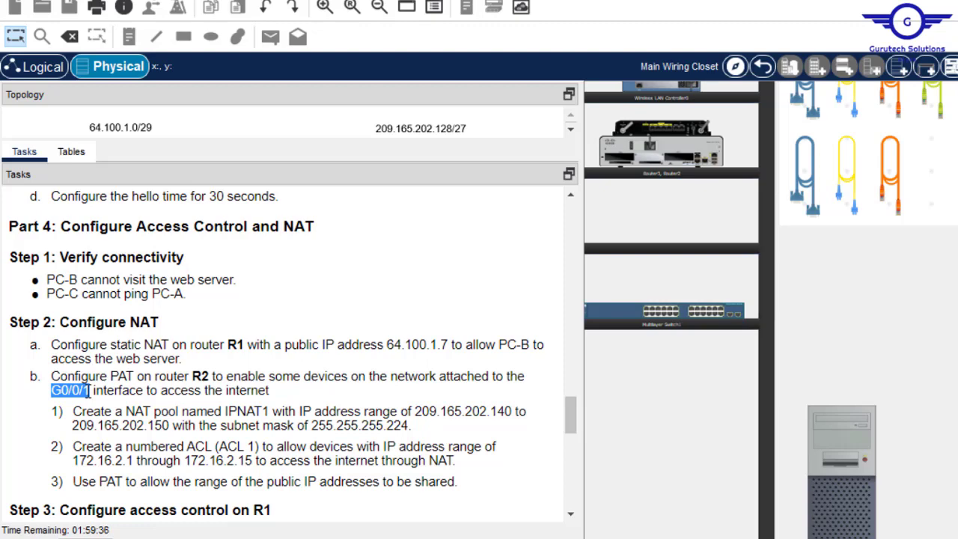
drag(89, 390, 274, 392)
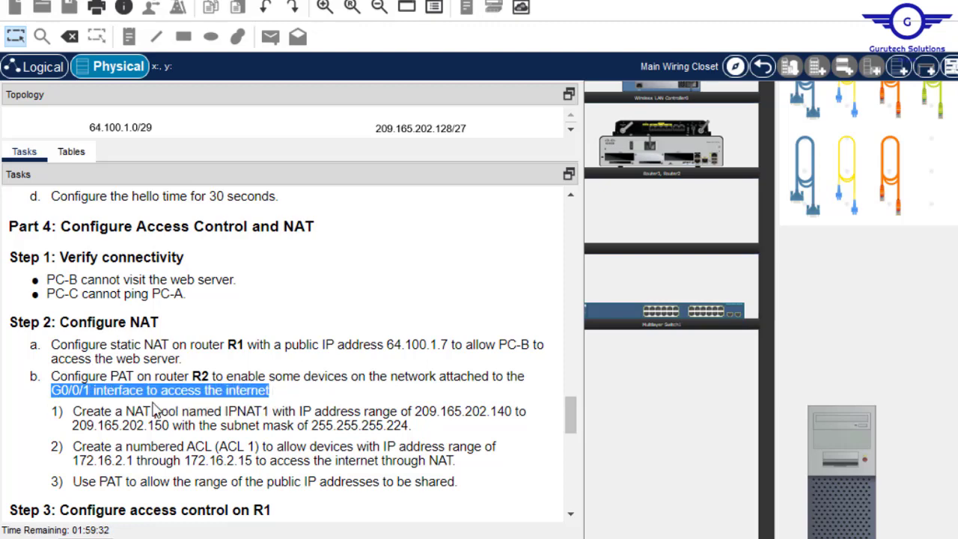
drag(571, 419, 573, 429)
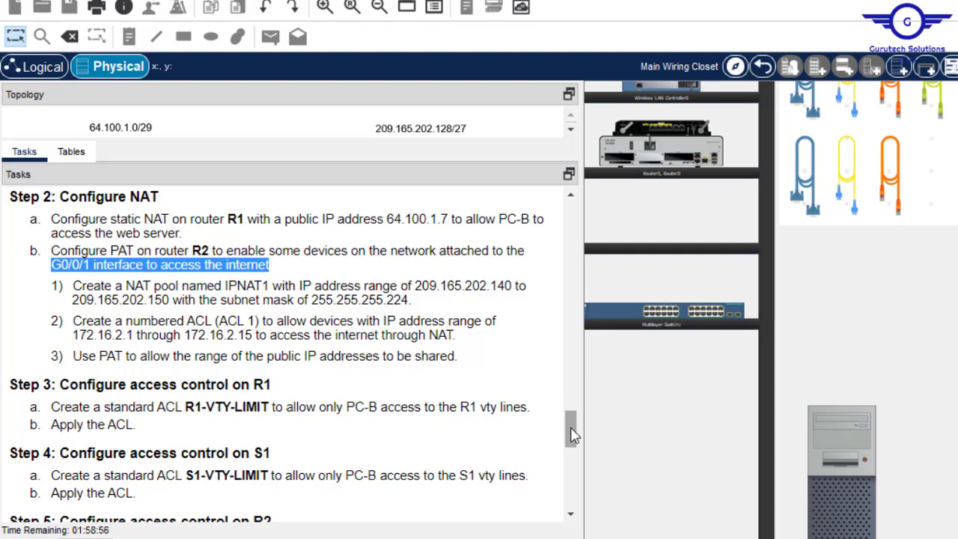
- Scroll the Physical view to the PC-C tower and open its terminal connected to R2
scroll(571, 429, up, 1)
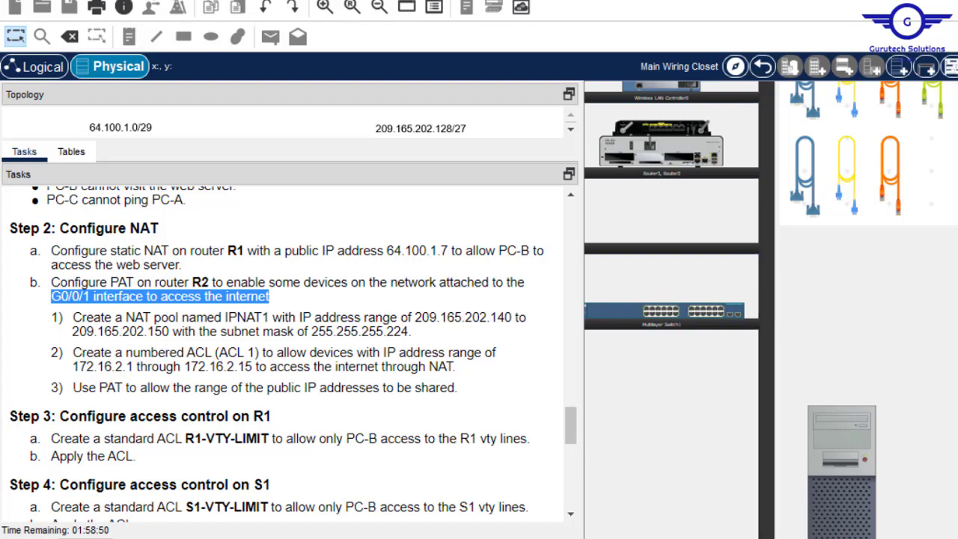
scroll(770, 310, left, 2)
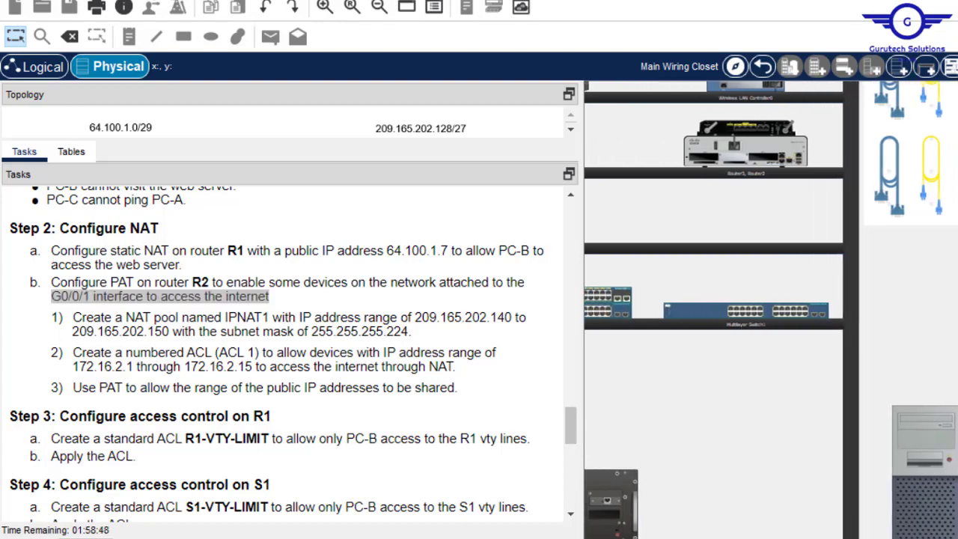
scroll(770, 311, right, 1)
drag(591, 513, 613, 515)
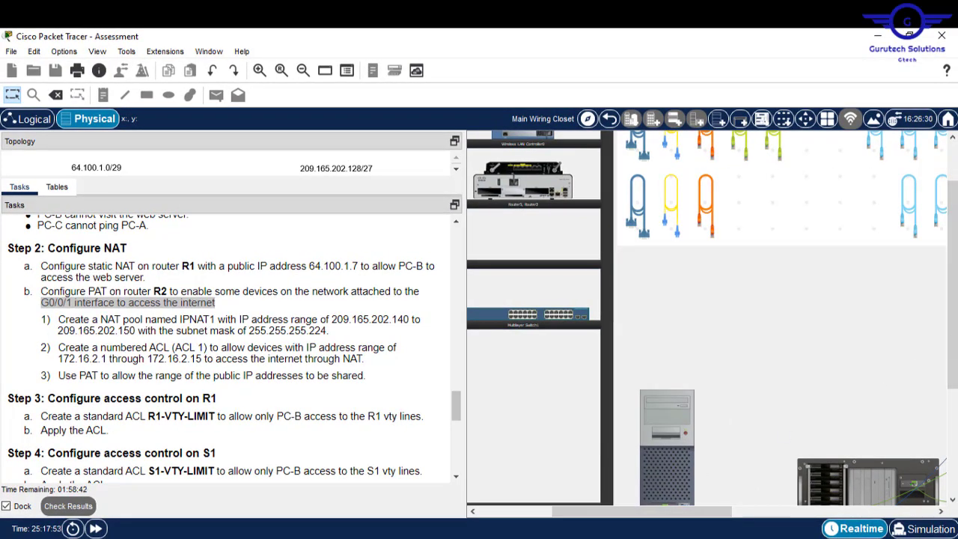
click(955, 407)
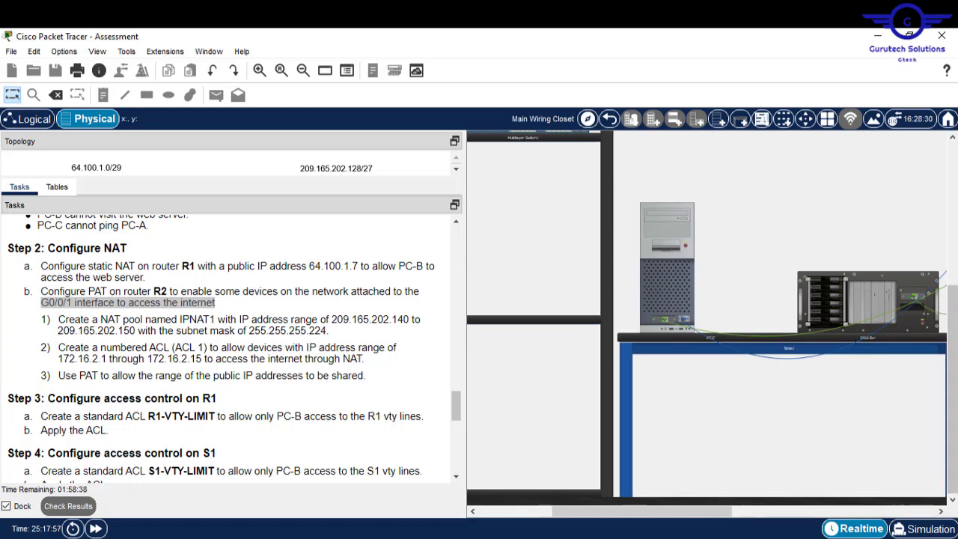
scroll(665, 324, up, 3)
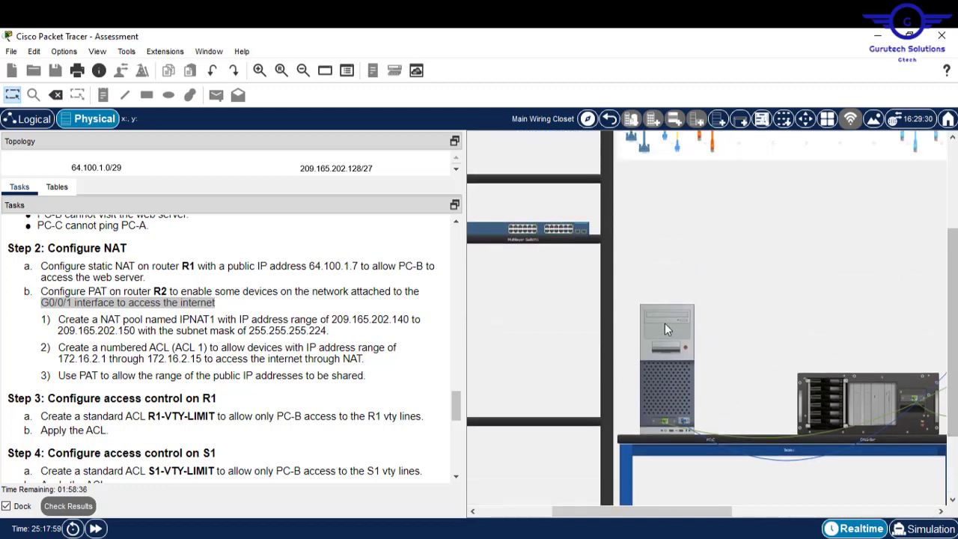
click(664, 323)
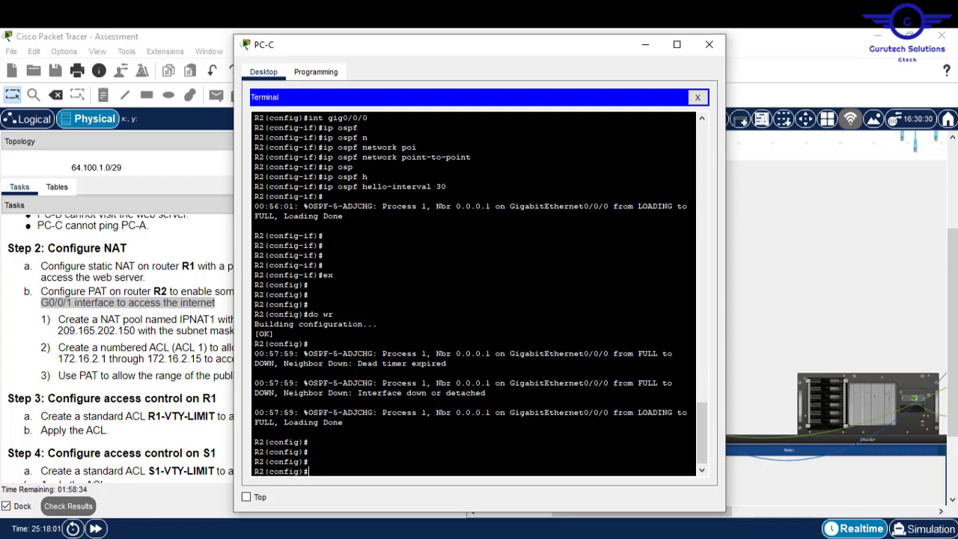
- Start 'ip nat pool' on R2 and paste the pool name IPNAT1 copied from Tasks
text(ip nat ?)
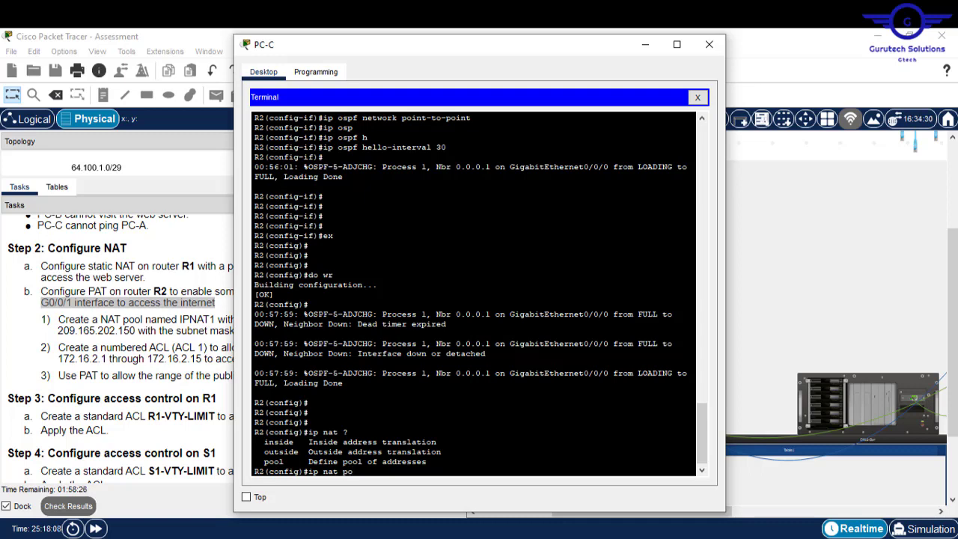
text(po)
key(Tab)
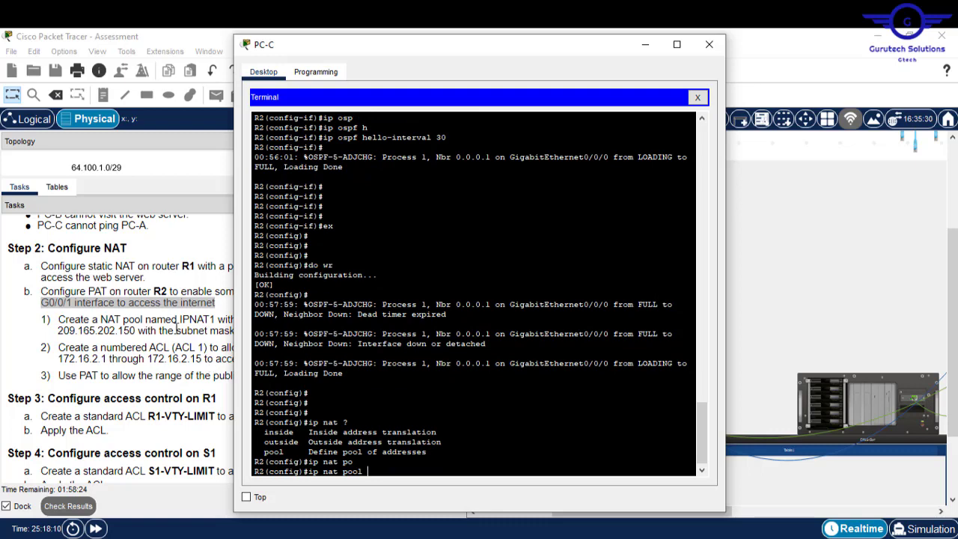
click(181, 318)
drag(181, 319, 216, 320)
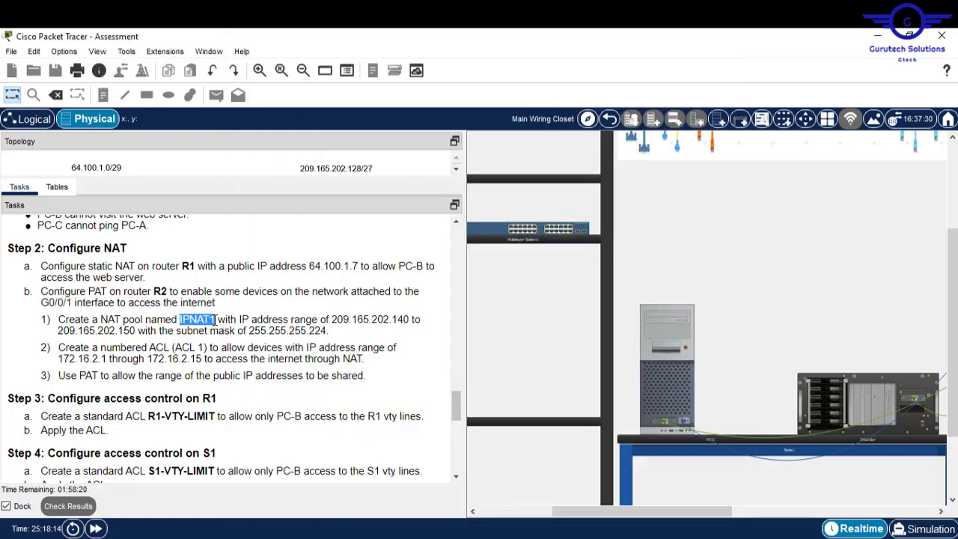
click(662, 325)
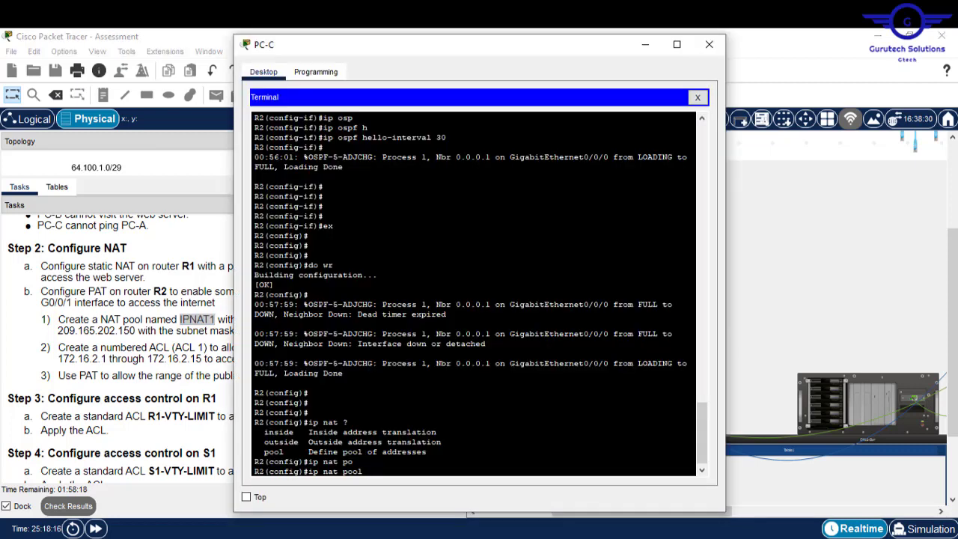
right_click(529, 439)
click(560, 461)
text(?)
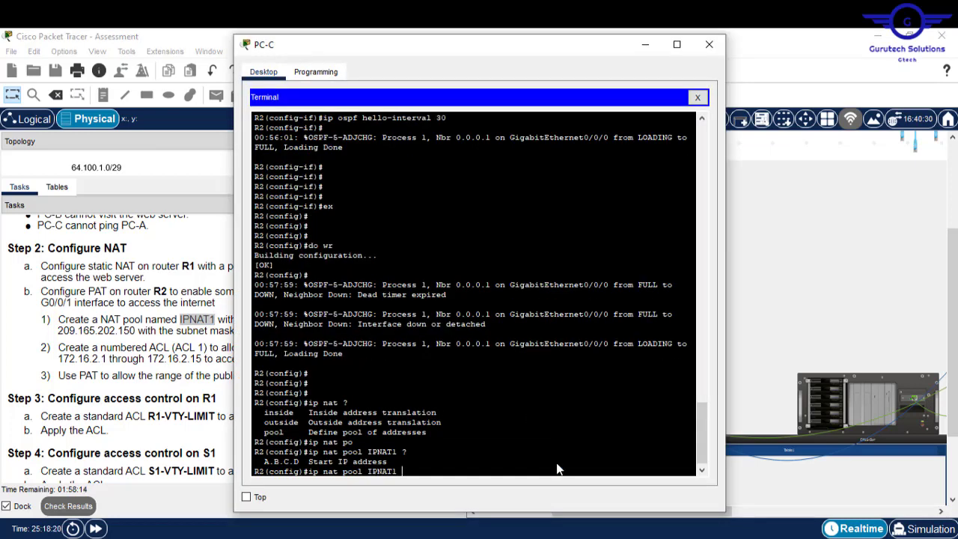
- Copy the range 209.165.202.140 to 209.165.202.150 into the command and remove 'to'
click(219, 321)
drag(330, 320, 136, 330)
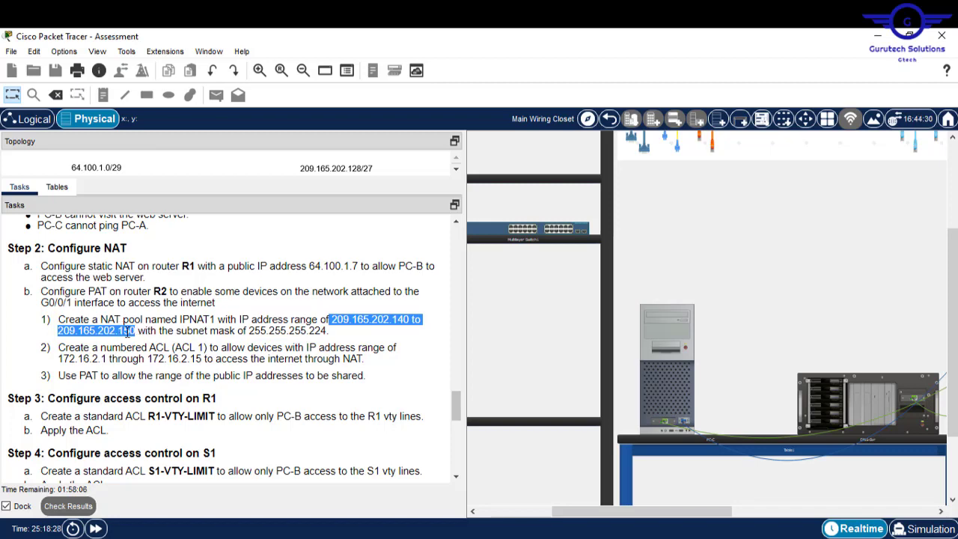
right_click(127, 333)
click(161, 343)
click(679, 314)
right_click(608, 367)
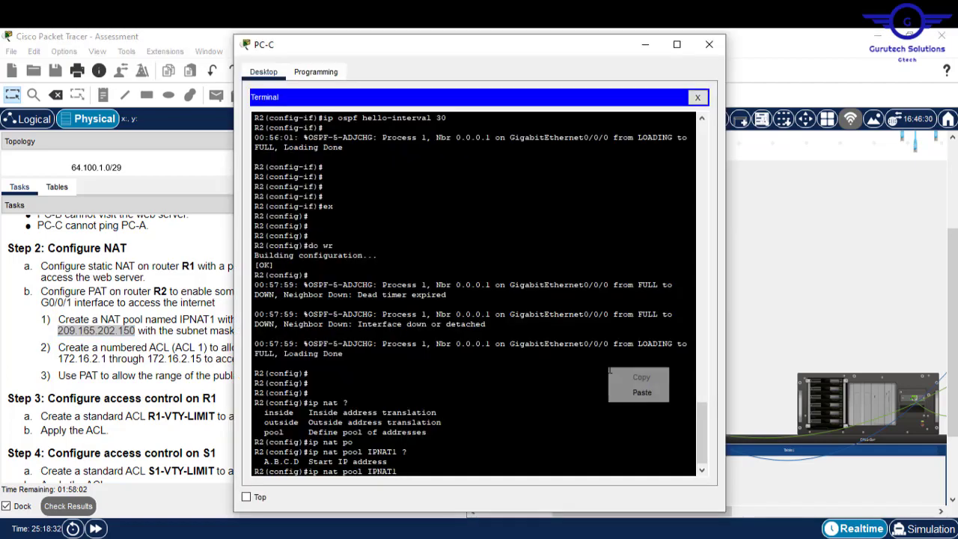
click(637, 391)
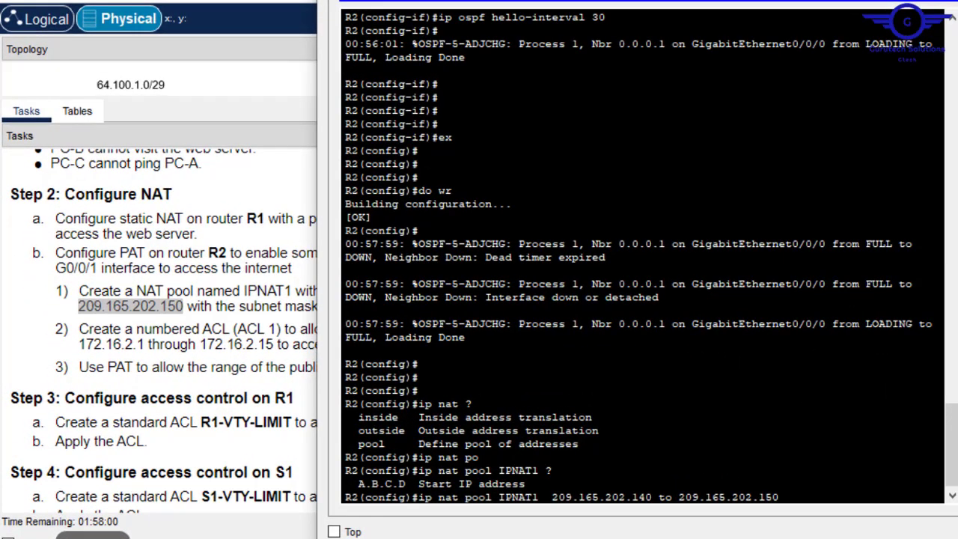
key(Left)
key(Left)
key(Left)
key(Left)
key(Left)
key(Left)
key(Left)
key(Left)
key(Left)
key(Left)
key(Left)
key(Left)
key(Left)
key(Left)
key(Left)
key(Left)
key(BackSpace)
key(BackSpace)
key(BackSpace)
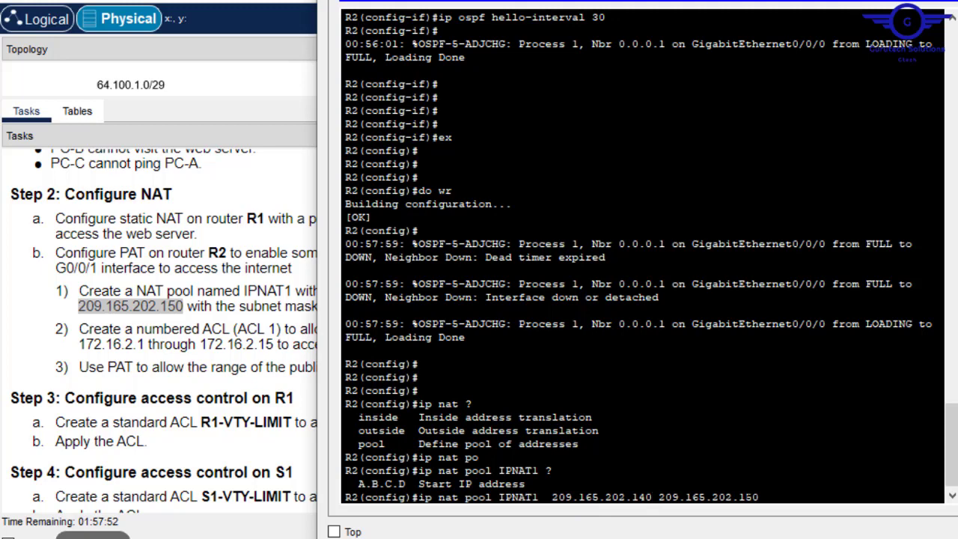
key(Right)
key(Right)
key(Right)
key(Right)
key(Right)
key(Right)
key(Right)
key(Right)
key(Right)
key(Right)
key(Right)
key(Right)
key(Right)
key(Right)
key(Right)
key(alt+Tab)
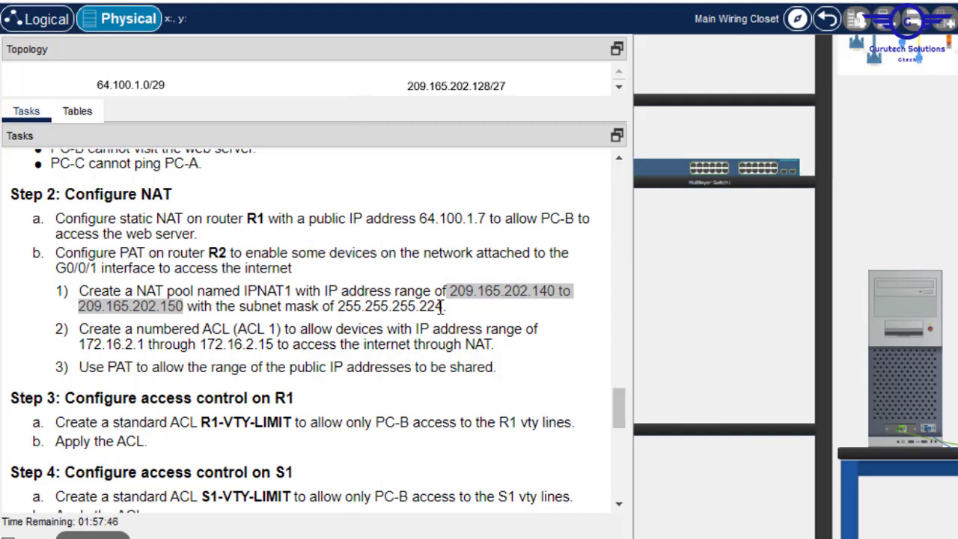
- Select the 255.255.255.224 mask in Tasks and clear recalled history commands from R2's prompt
drag(440, 306, 362, 307)
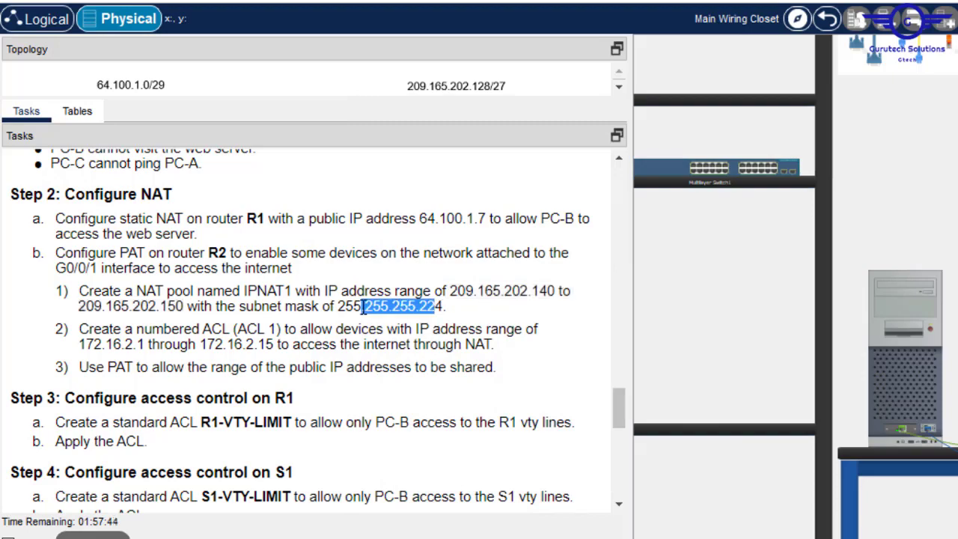
key(alt+Tab)
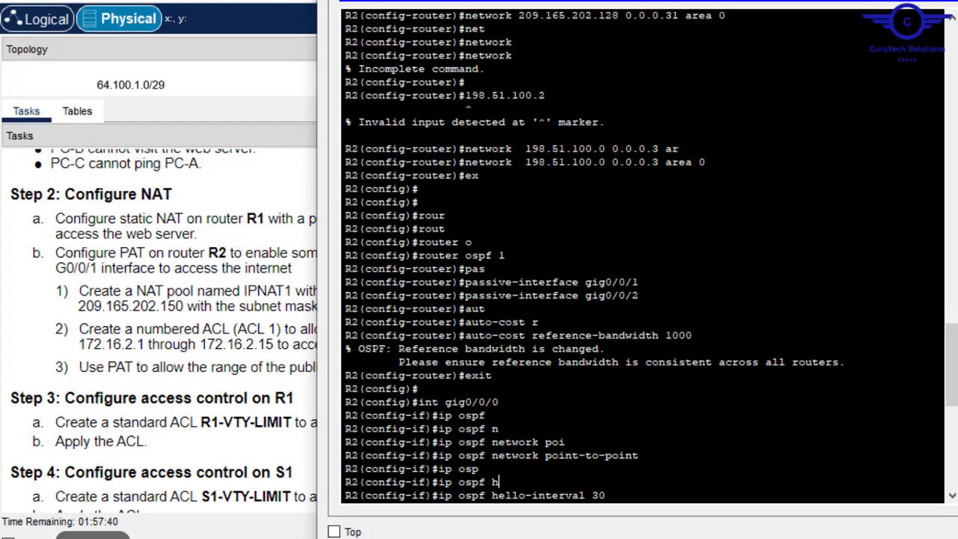
key(Down)
key(Up)
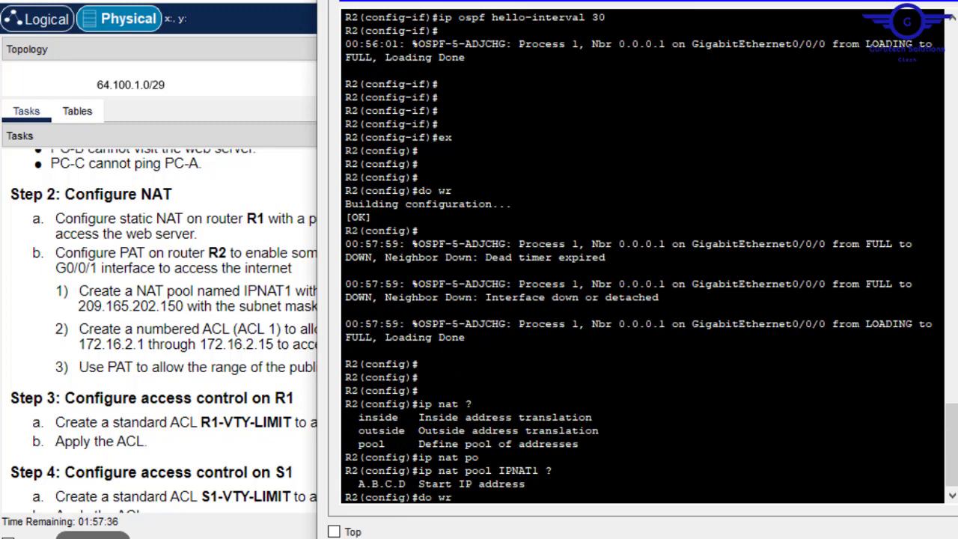
key(Down)
key(Up)
key(Up)
key(Down)
key(BackSpace)
key(BackSpace)
key(BackSpace)
key(BackSpace)
key(Up)
key(Up)
key(Down)
key(Down)
key(BackSpace)
key(BackSpace)
- Enter 'ip nat pool IPNAT1 209.165.202.140 209.165.202.150 netmask 255.255.255.224' on R2
text(ip nat po)
key(Tab)
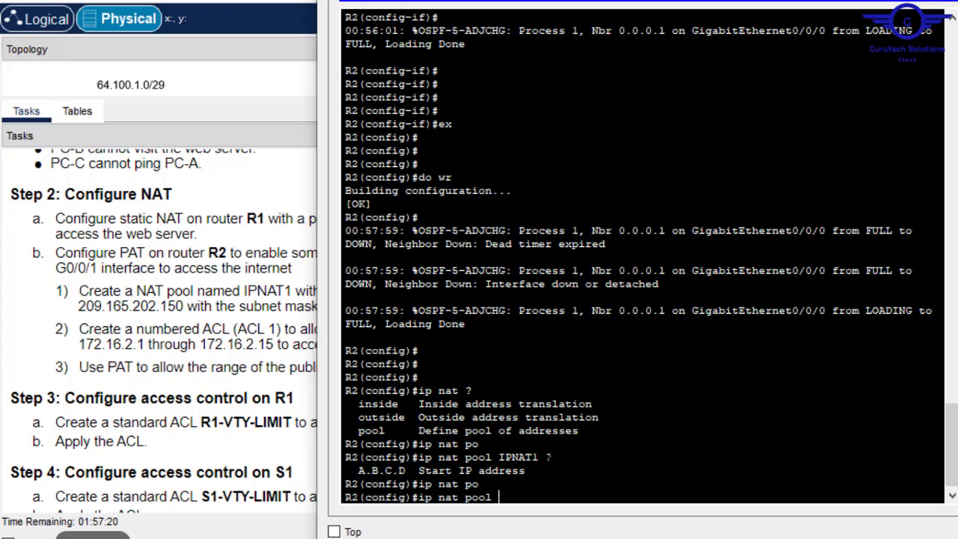
text(IPNAT1)
right_click(574, 451)
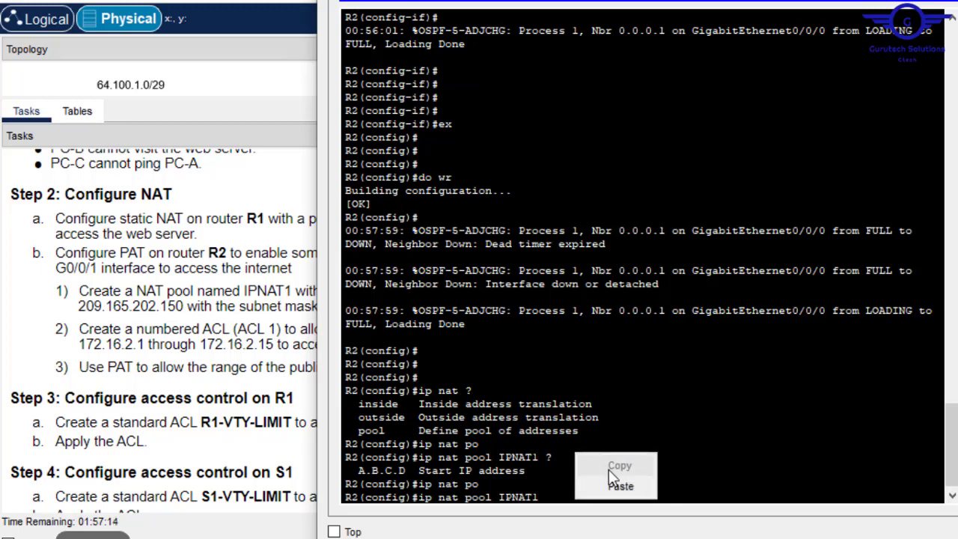
click(613, 478)
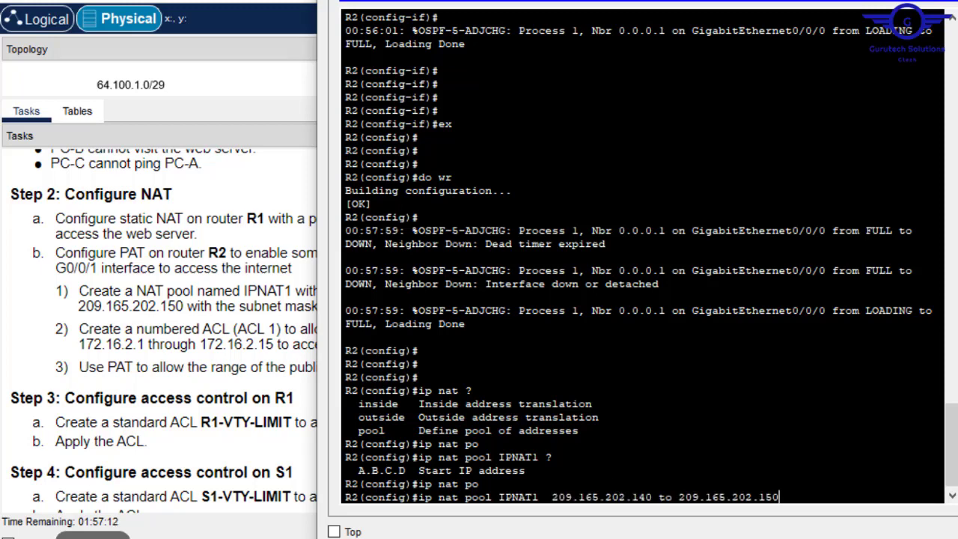
key(Left)
key(Left)
key(Left)
key(Left)
key(BackSpace)
key(BackSpace)
key(BackSpace)
key(Right)
key(Right)
key(Right)
key(Right)
key(Right)
key(Right)
key(Right)
key(Right)
key(Right)
key(Right)
key(Right)
key(Right)
key(Right)
key(Right)
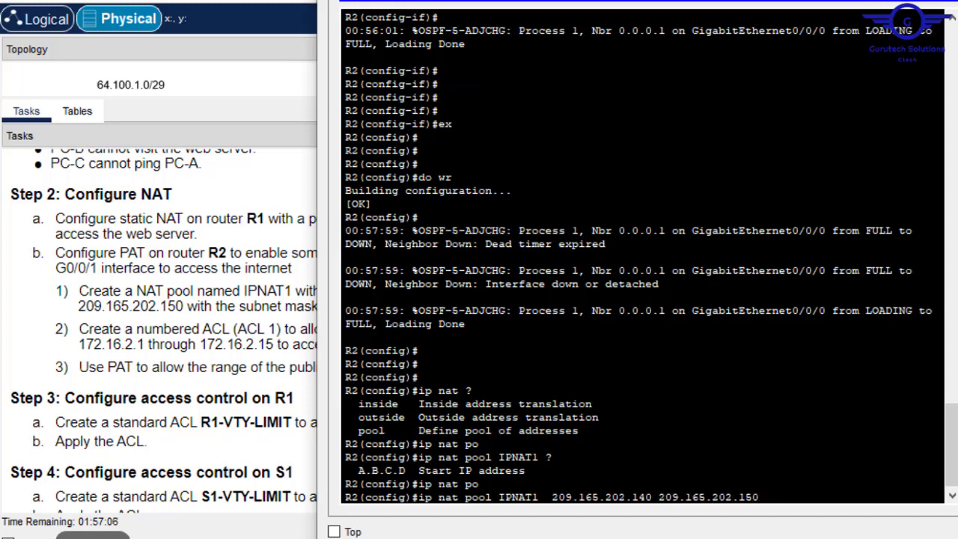
key(Right)
text(net)
key(Tab)
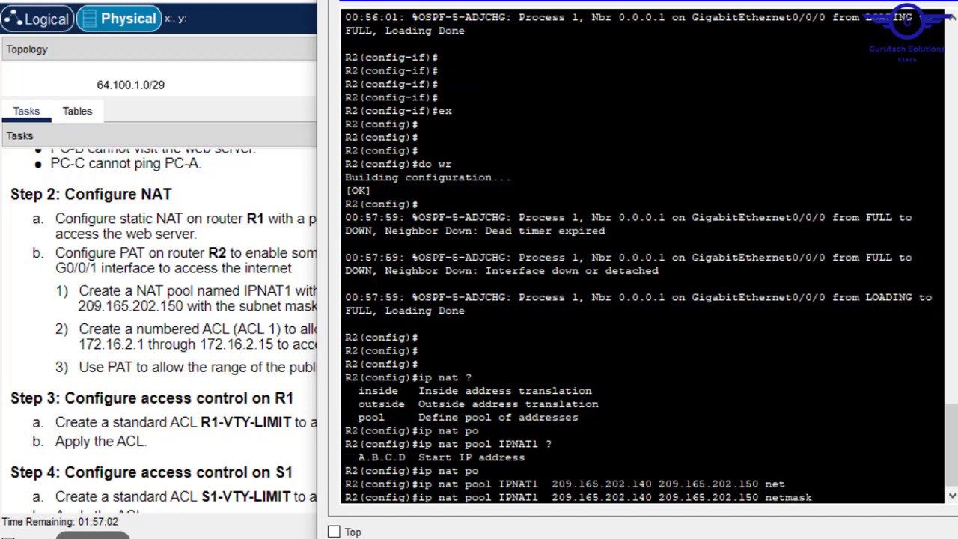
text(255.255.255)
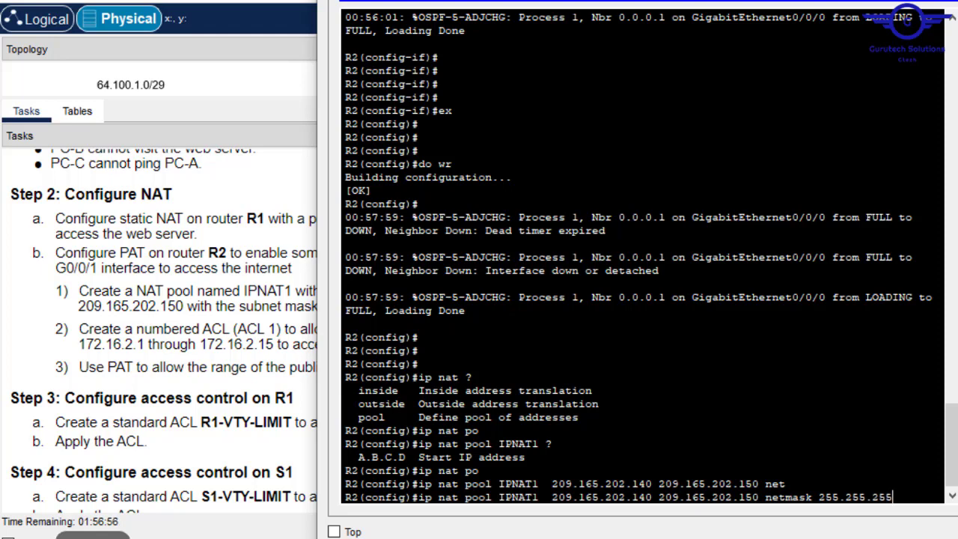
text(.224)
key(Return)
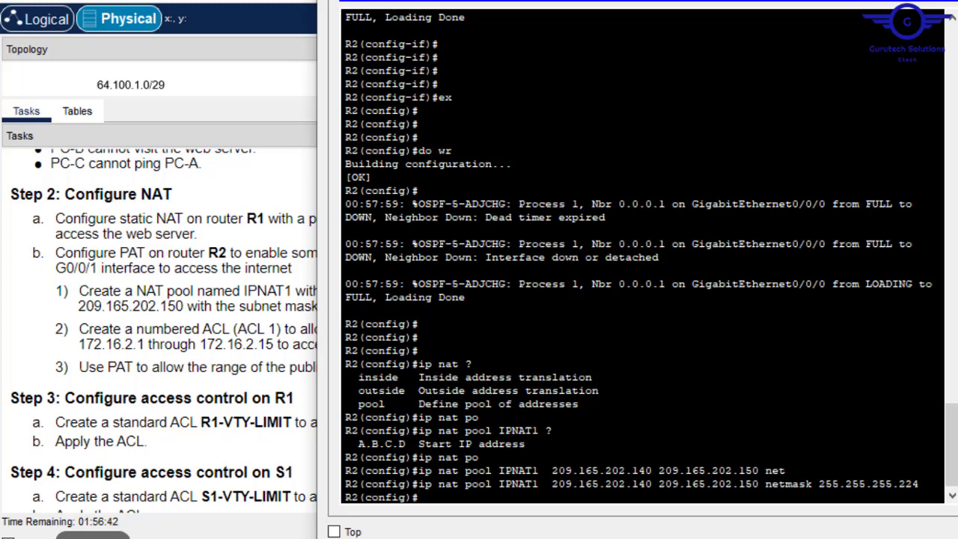
key(Return)
key(Return)
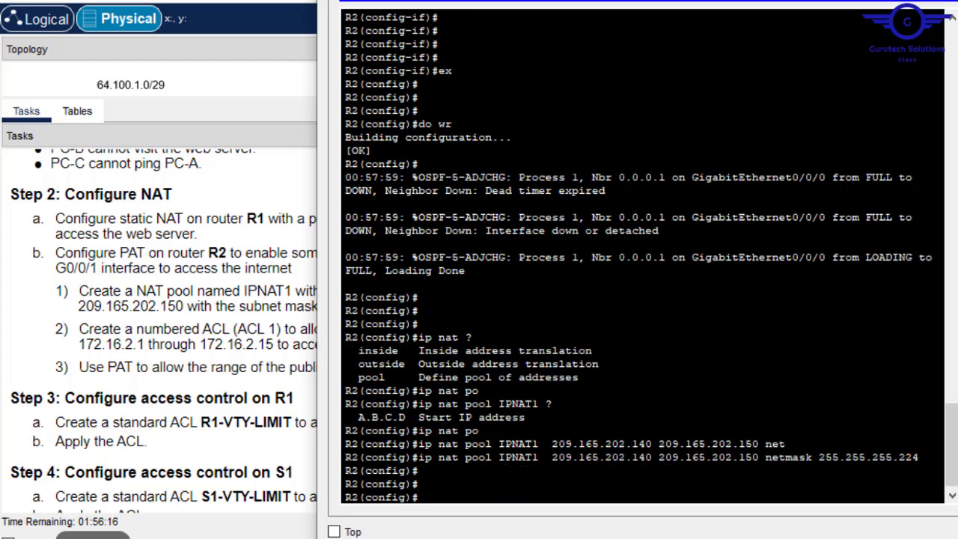
- Begin 'ip nat inside' on R2, trying the list and access keywords, which fail
click(247, 330)
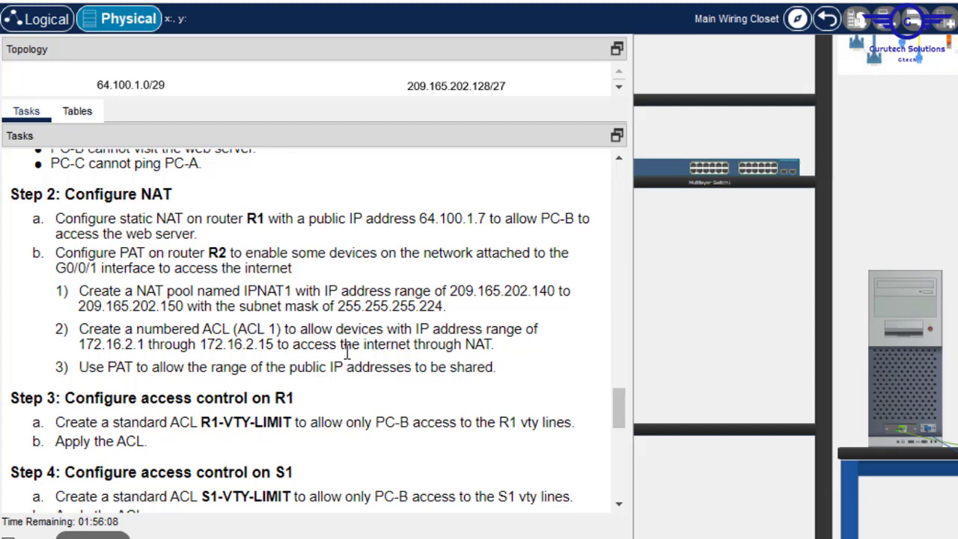
key(alt+Tab)
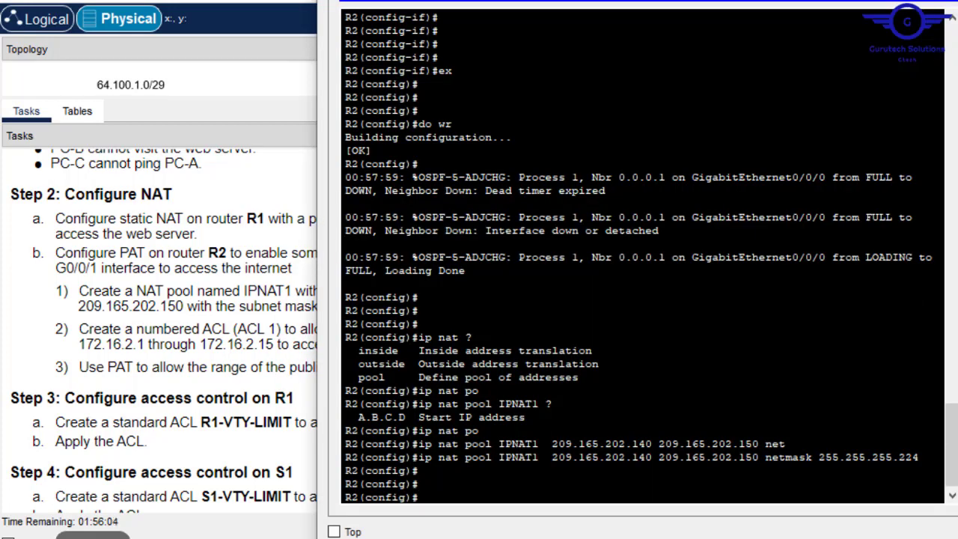
text(ip nat)
key(Tab)
text(i)
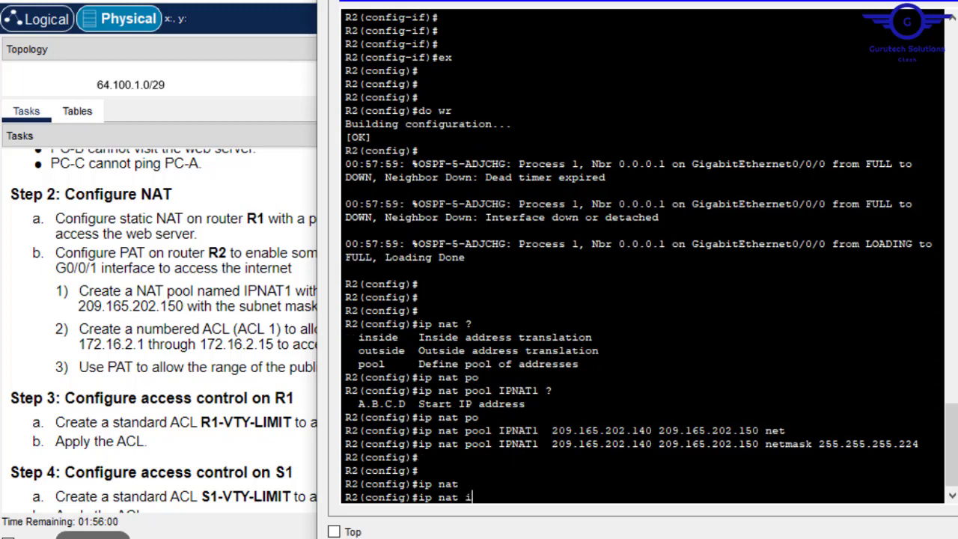
text(n)
key(Tab)
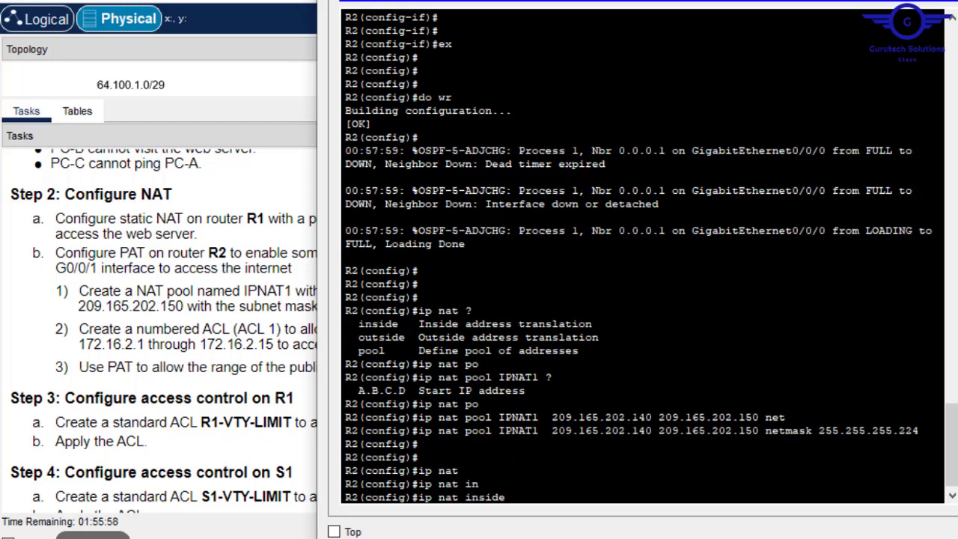
text(li)
key(Tab)
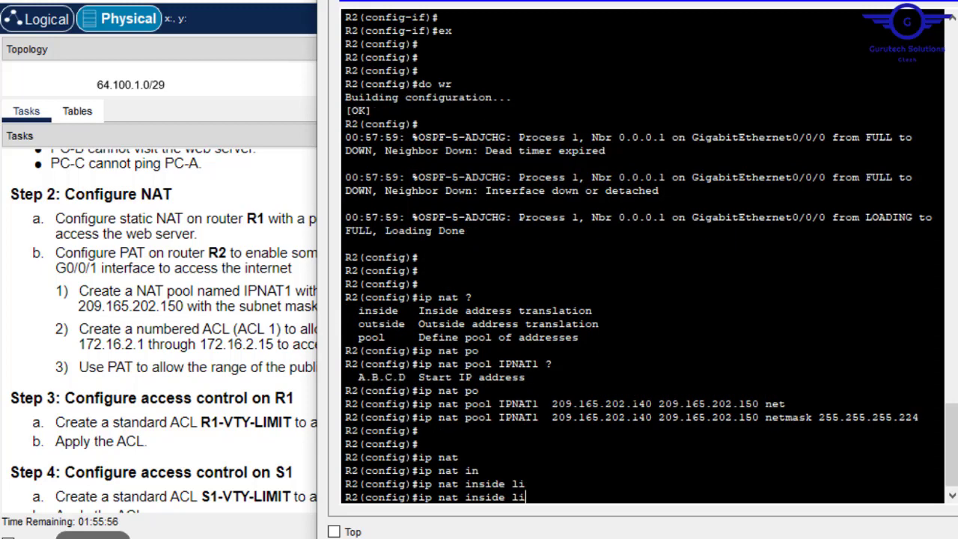
key(BackSpace)
key(BackSpace)
key(BackSpace)
text(list)
key(Tab)
key(BackSpace)
key(BackSpace)
key(BackSpace)
key(BackSpace)
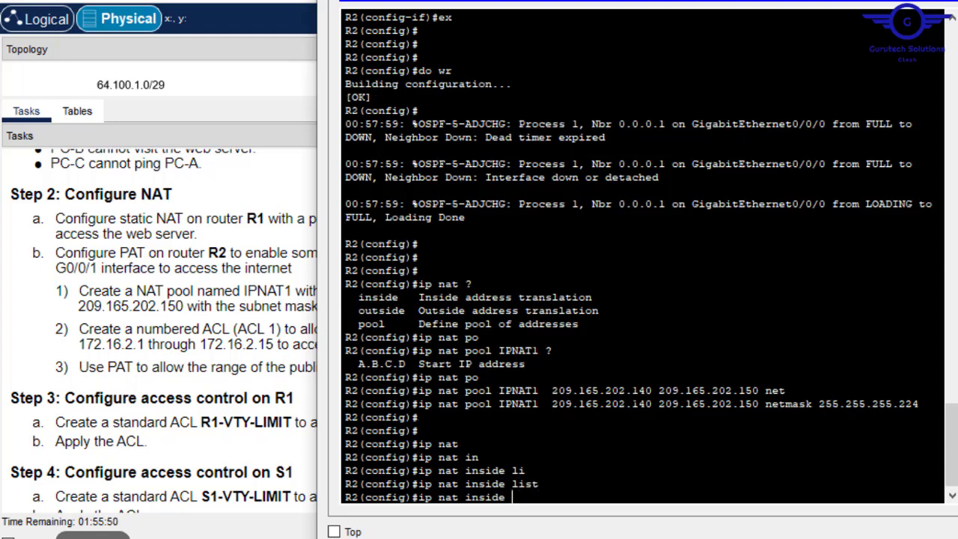
text(acc)
key(Tab)
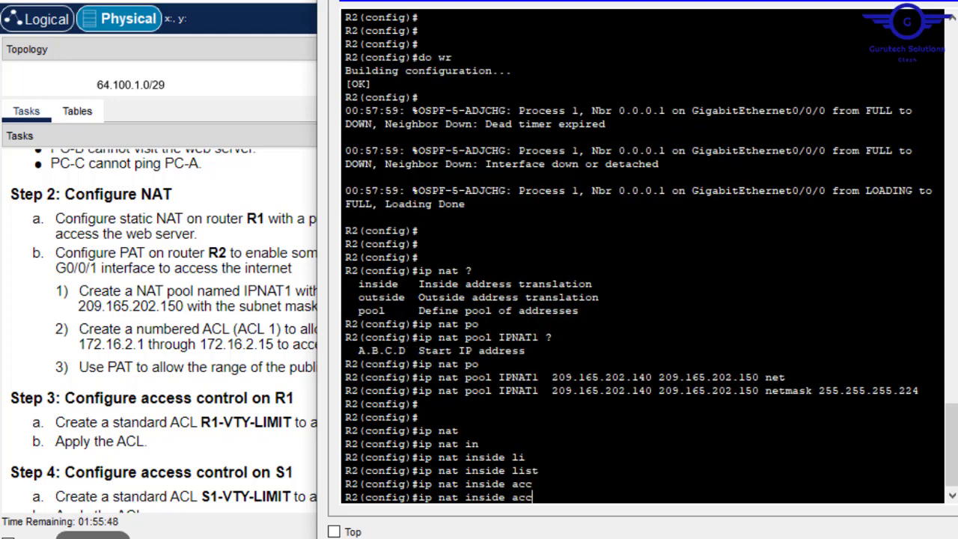
text(ess)
key(Tab)
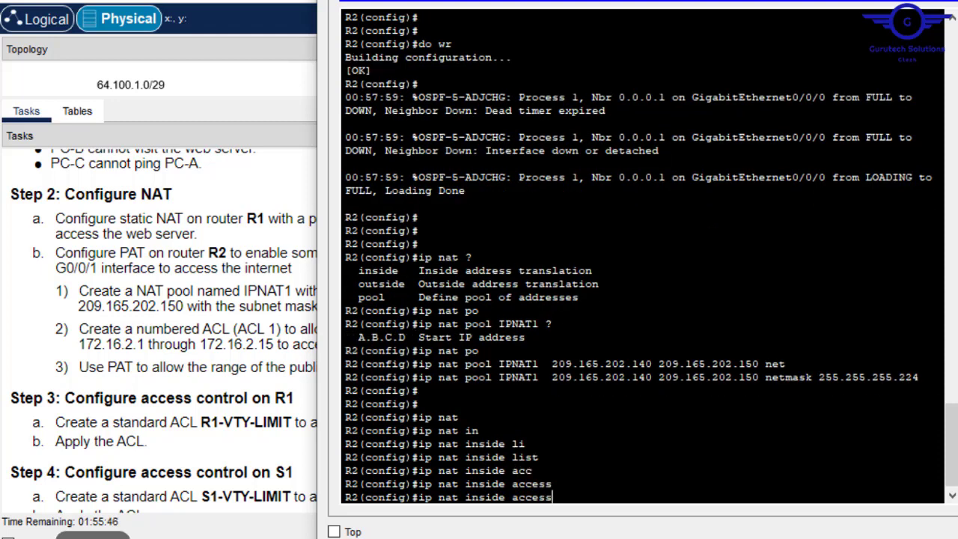
key(BackSpace)
key(BackSpace)
key(BackSpace)
key(BackSpace)
key(BackSpace)
key(BackSpace)
- Enter 'ip nat inside source list 1 pool IPNAT1 overload' on R2
text(?)
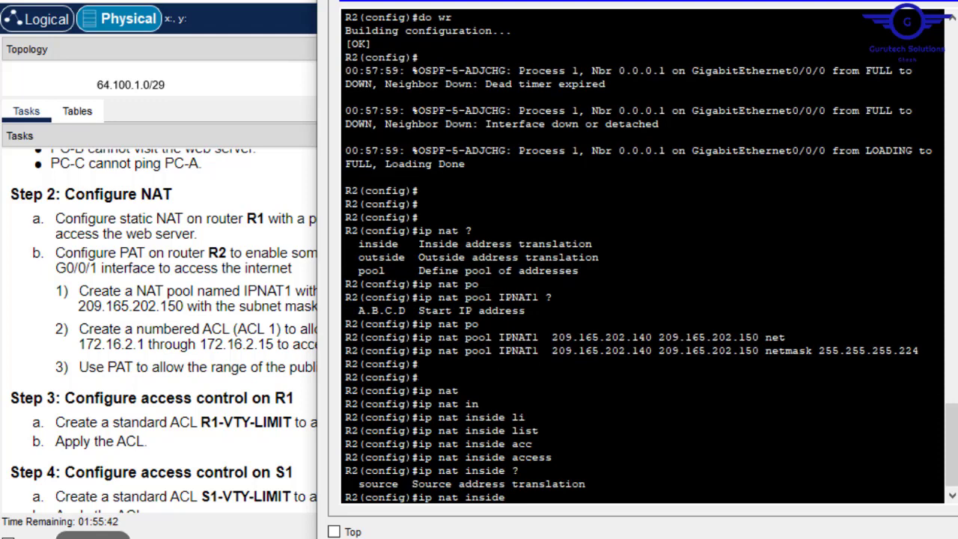
text(sou)
key(Tab)
text(l)
key(Tab)
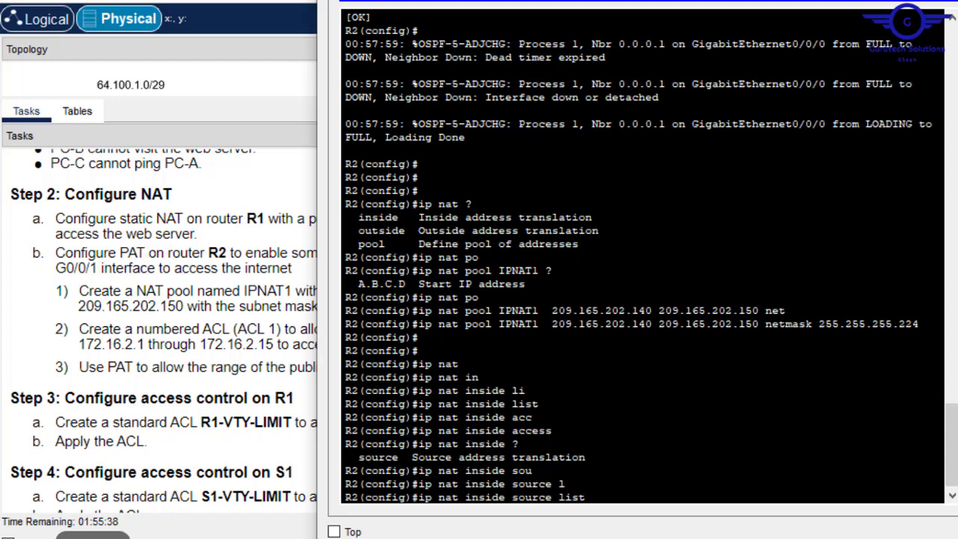
text(1 po)
key(Tab)
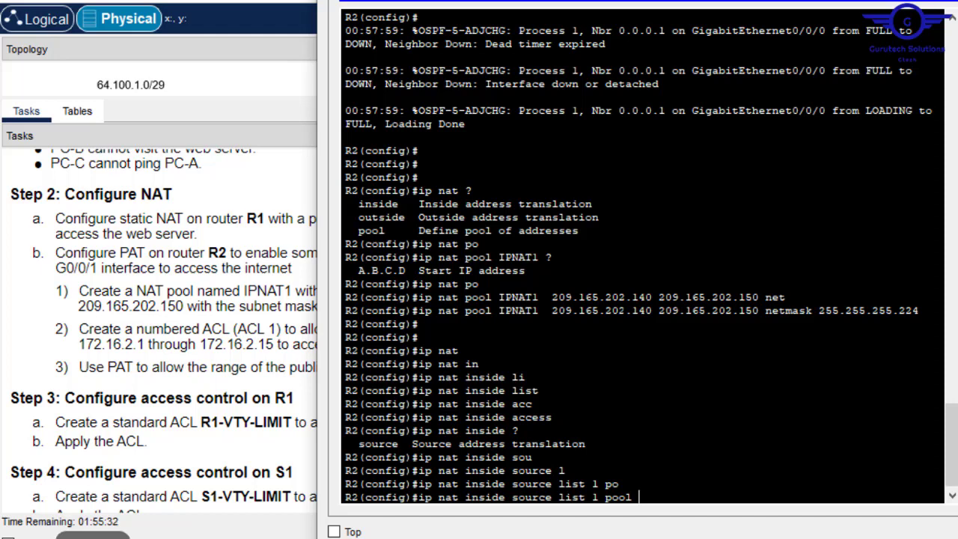
text(IPNAT1?)
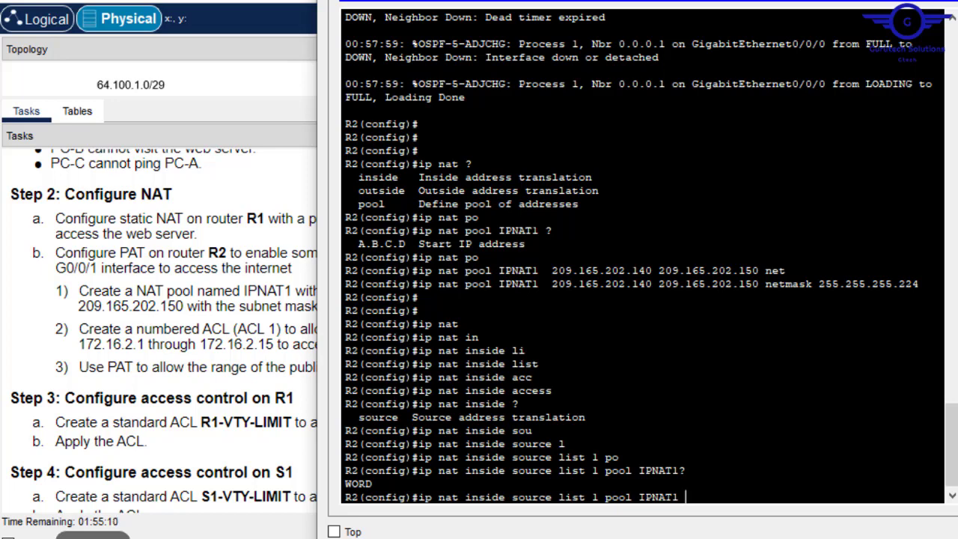
text(over)
key(Tab)
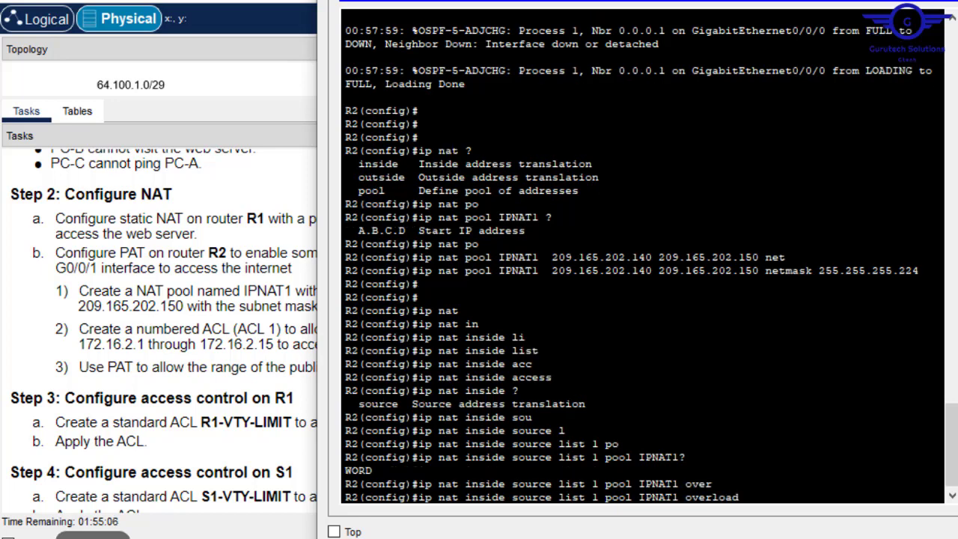
key(Return)
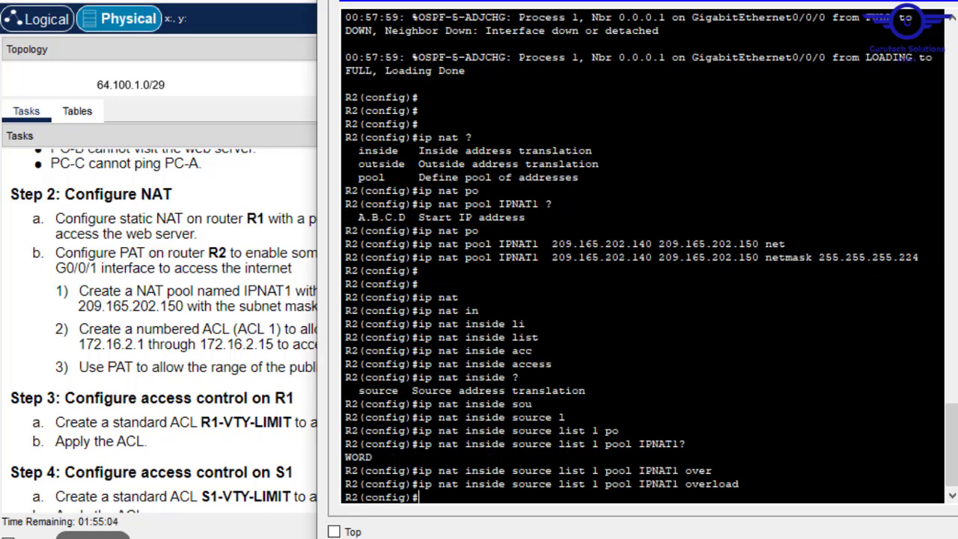
- Highlight overload, the IPNAT1 pool line and 'source list 1' to explain the PAT command
drag(738, 483, 686, 483)
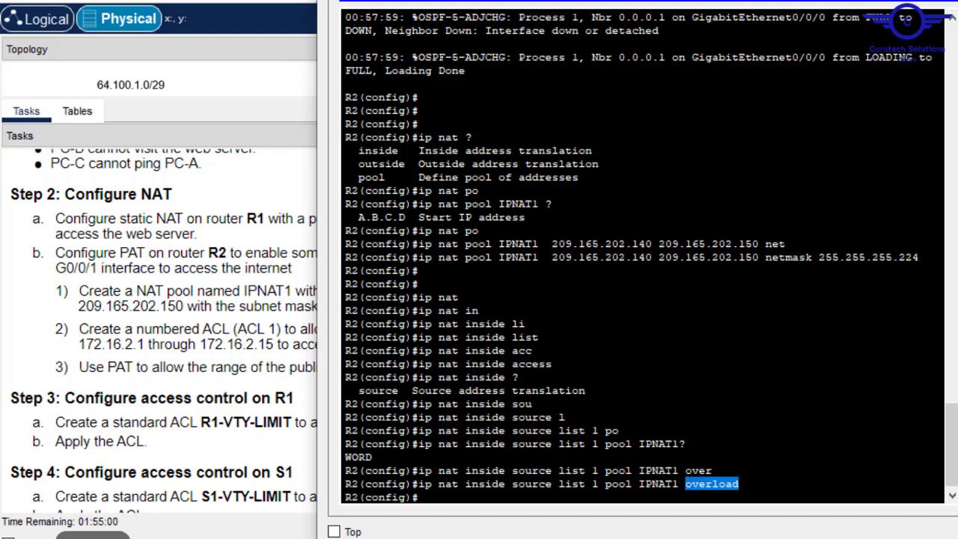
drag(919, 257, 419, 257)
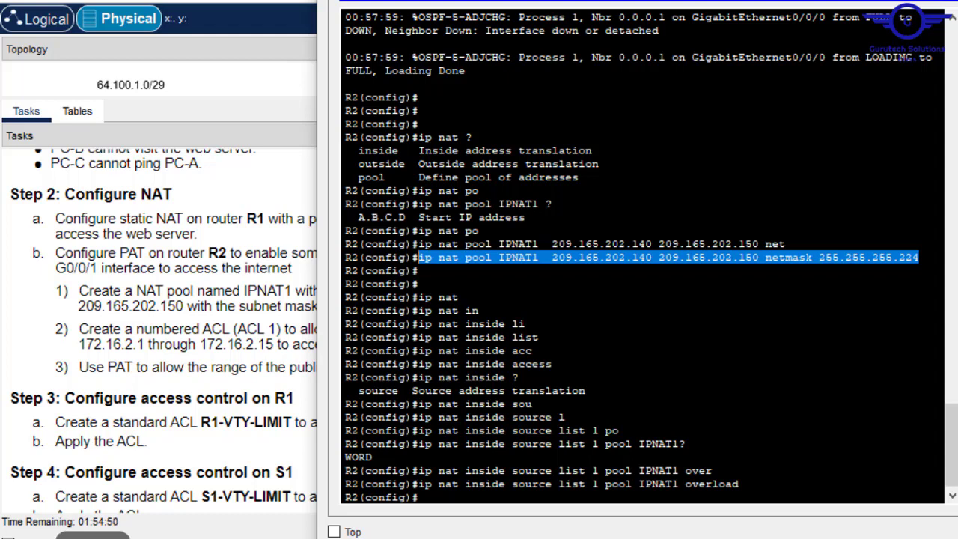
drag(740, 484, 686, 483)
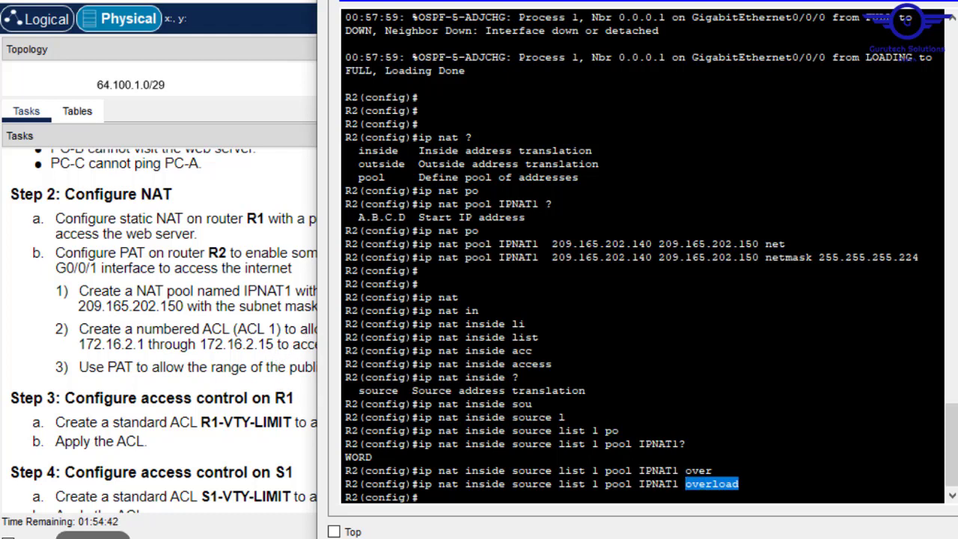
key(Return)
key(Return)
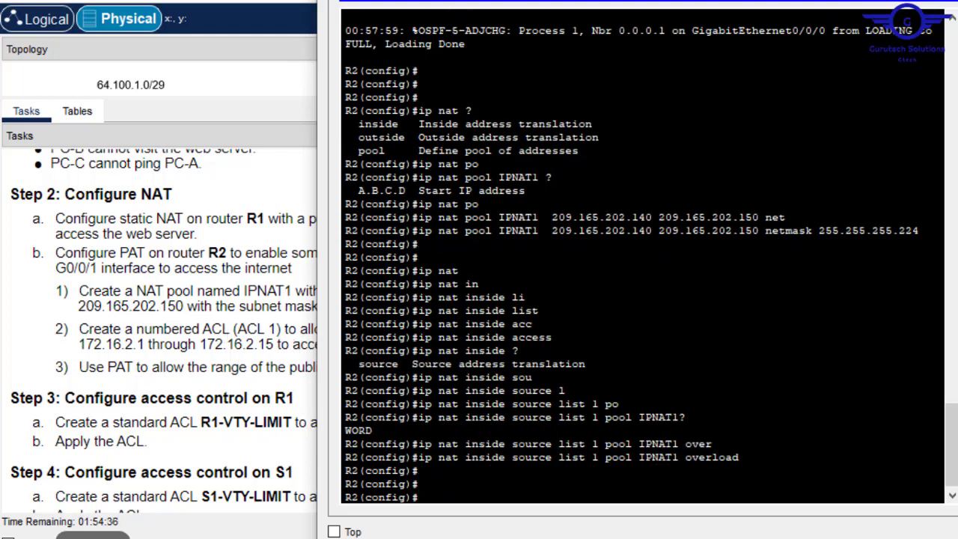
drag(600, 444, 511, 443)
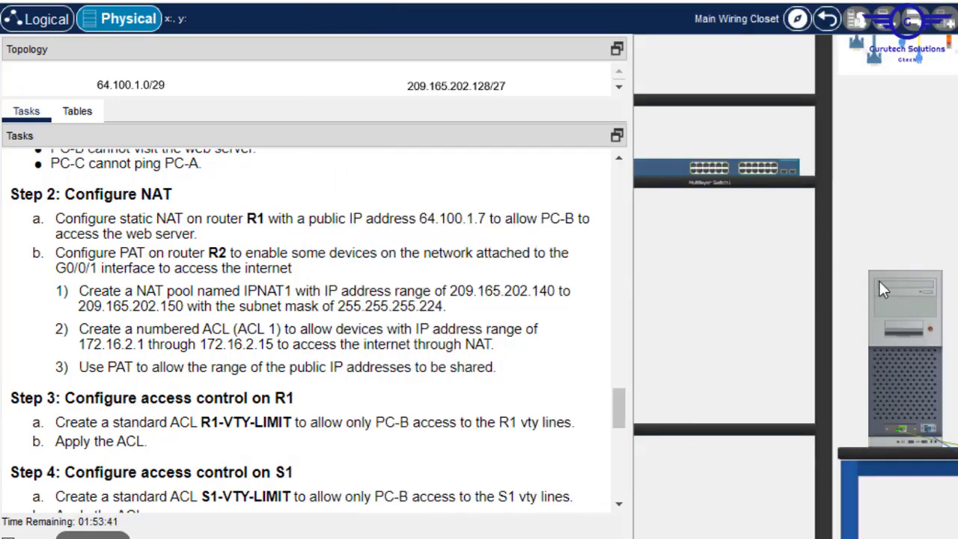
key(alt+Tab)
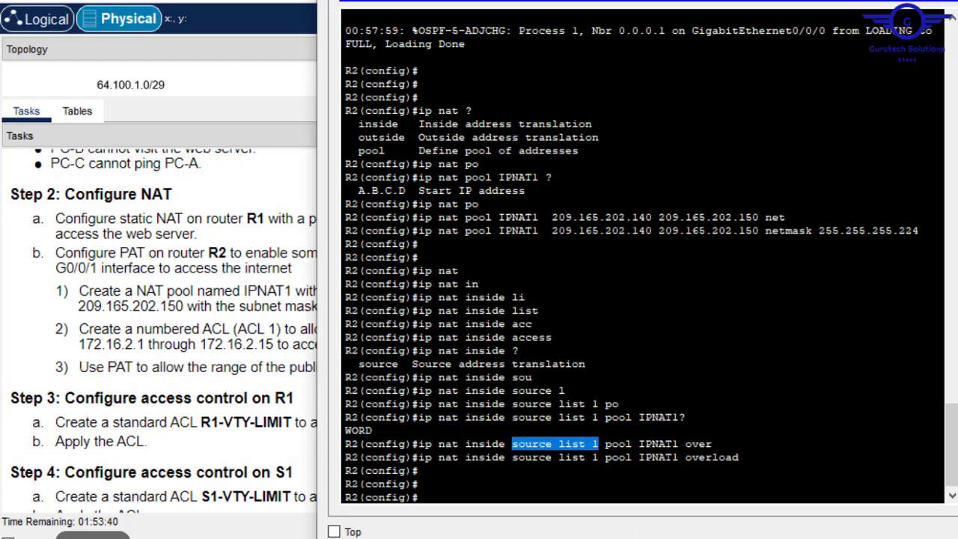
key(Return)
key(Return)
- Enter 'access-list 1 permit 172.16.2.0 0.0.0.15' on R2, then close the console window
text(a)
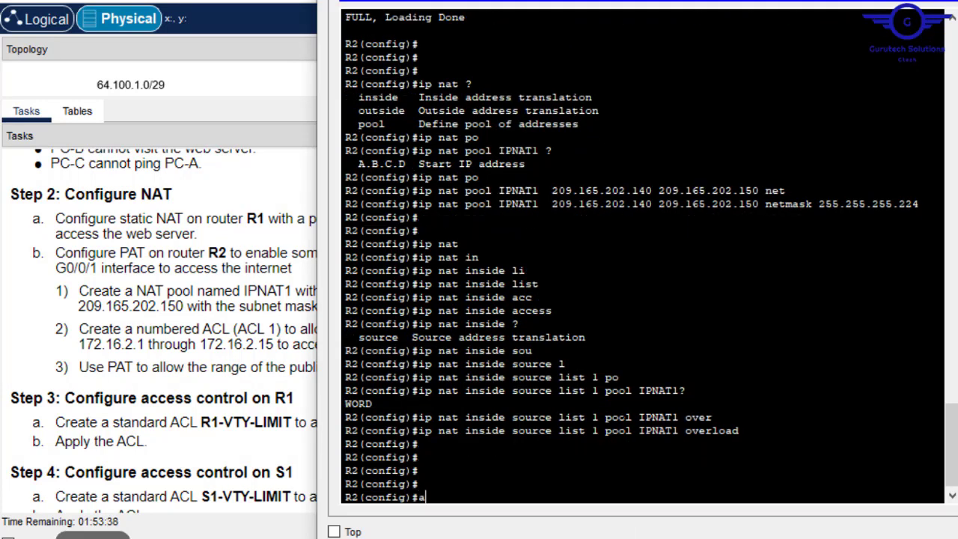
text(cc)
key(Tab)
text(1)
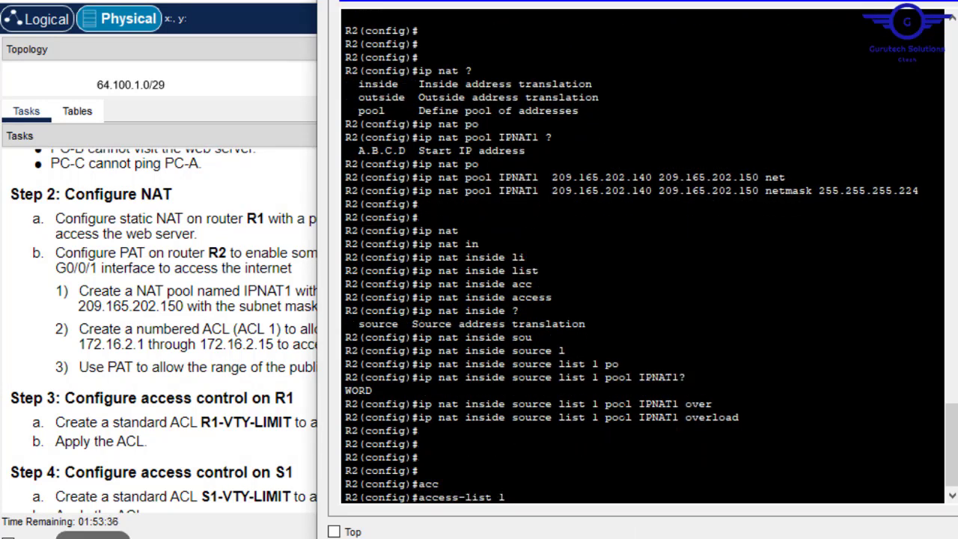
text( per)
key(Tab)
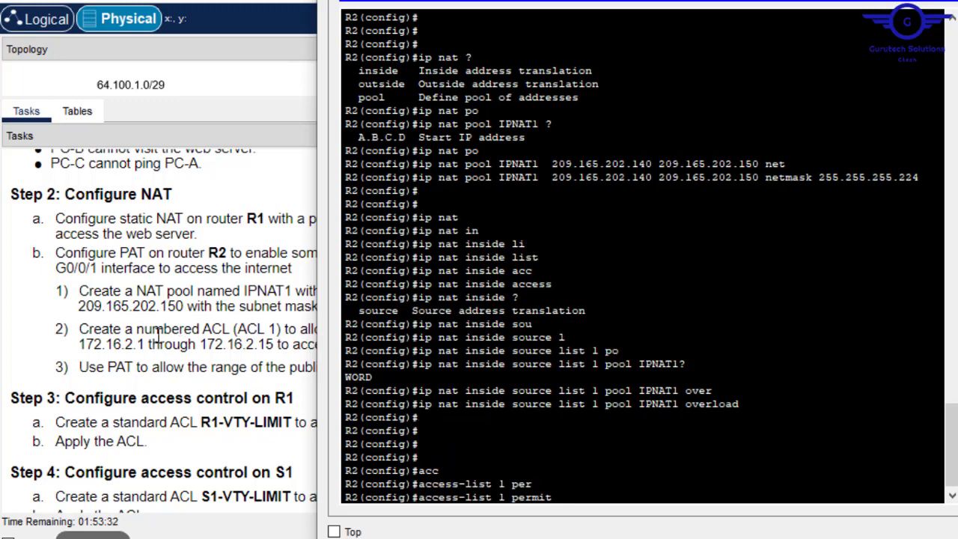
text(172.16.2.0)
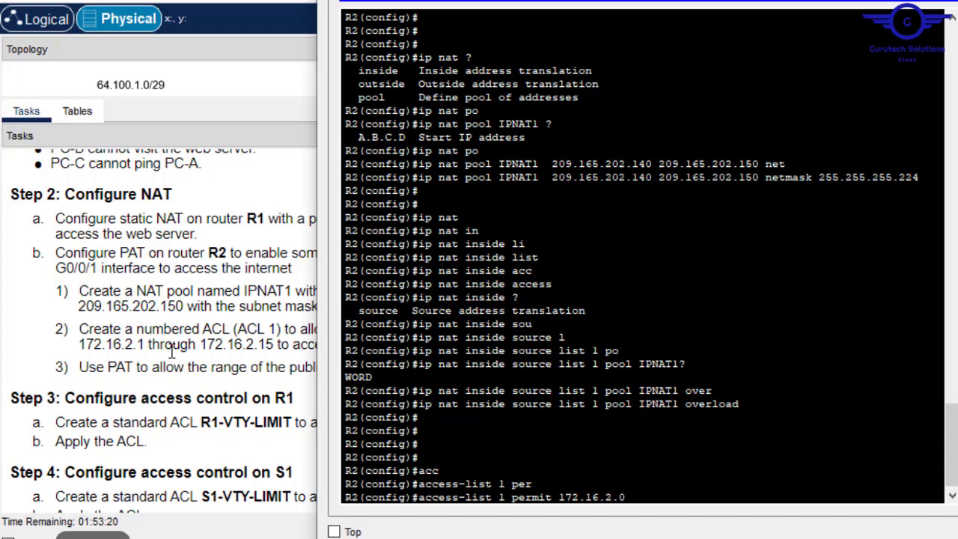
text( 0.0.0.15)
drag(275, 343, 80, 338)
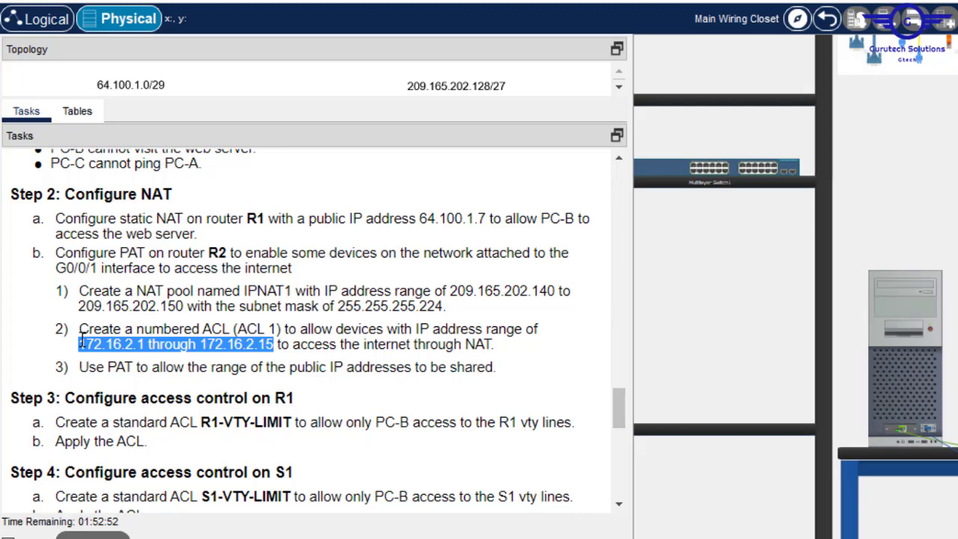
click(920, 319)
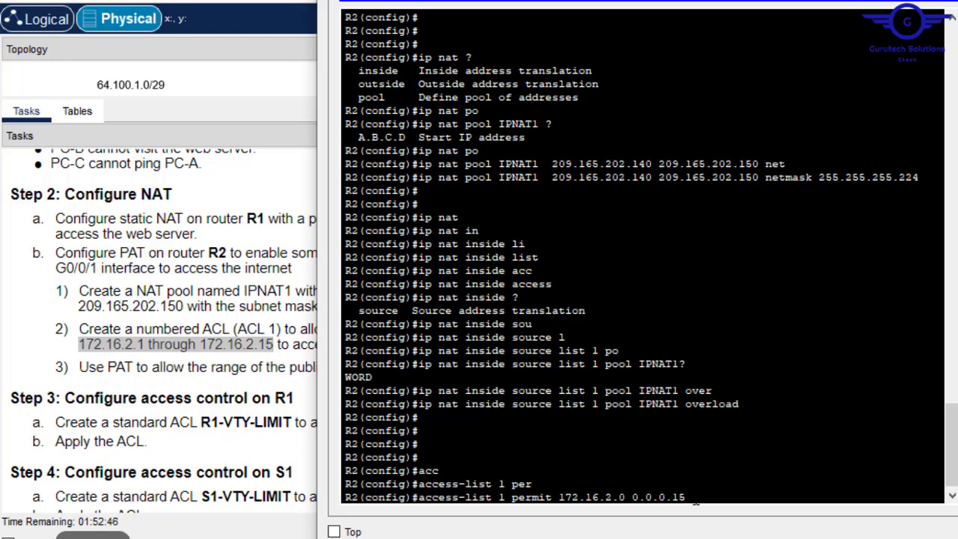
drag(686, 498, 673, 497)
key(Return)
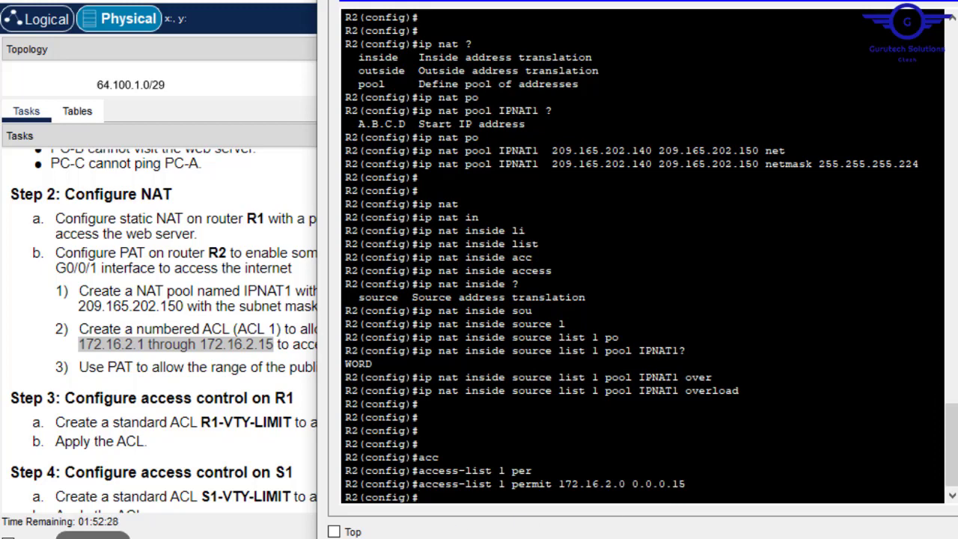
key(alt+F4)
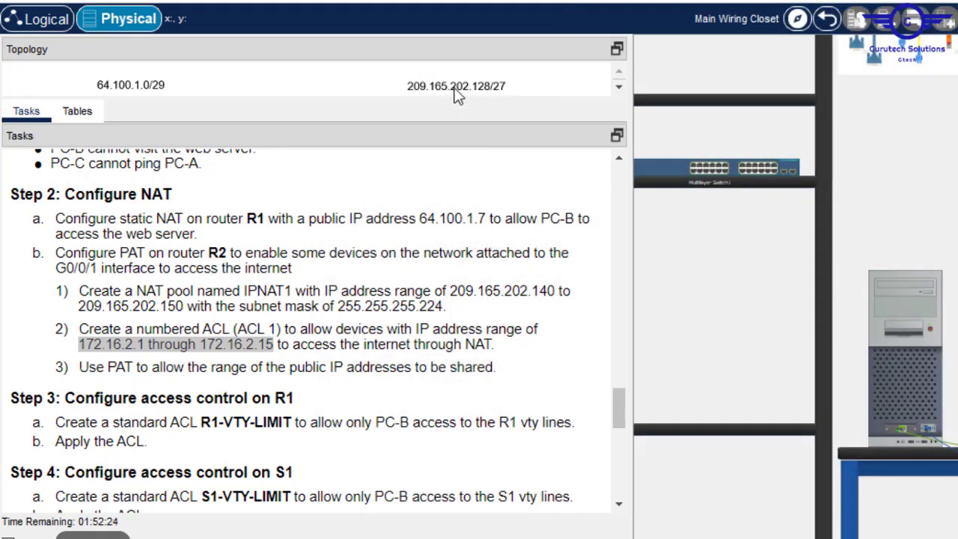
- Reveal the topology and reopen the PC's terminal session to R2
drag(449, 100, 439, 337)
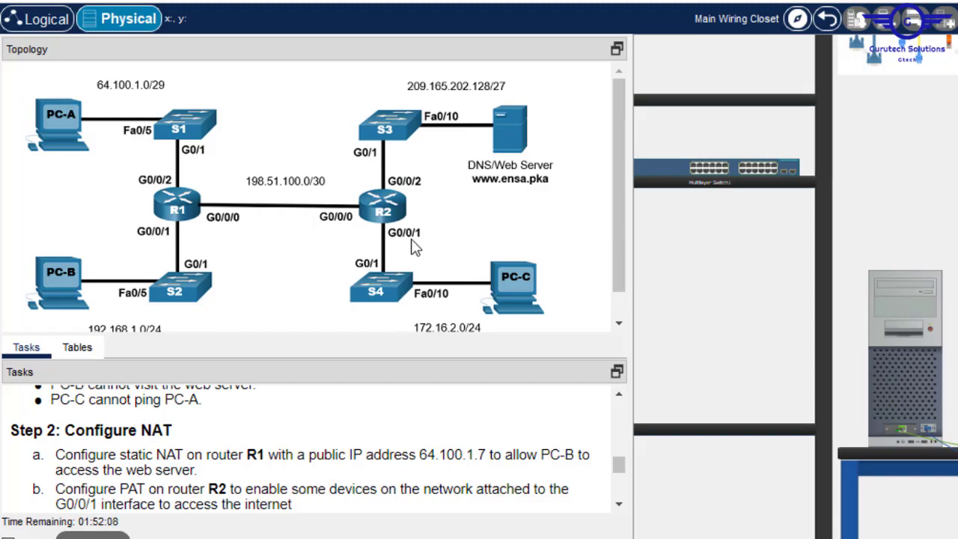
click(888, 328)
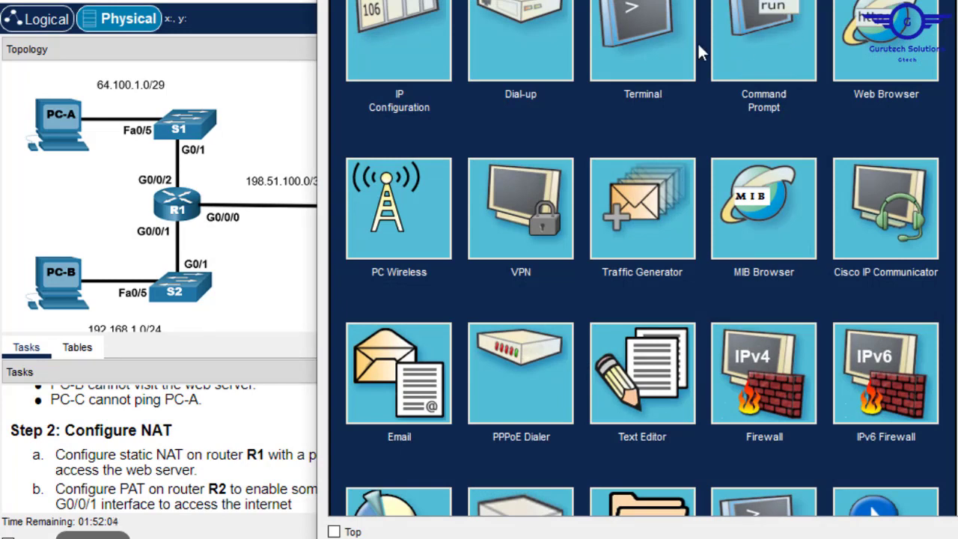
click(659, 44)
click(917, 169)
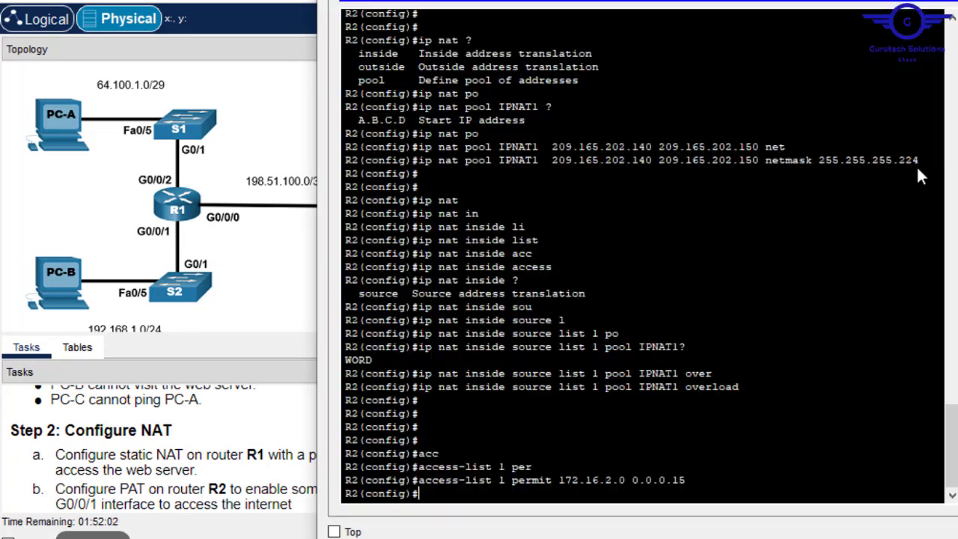
key(Return)
key(Return)
- Apply 'ip nat inside' to R2's interface G0/0/1
text(i)
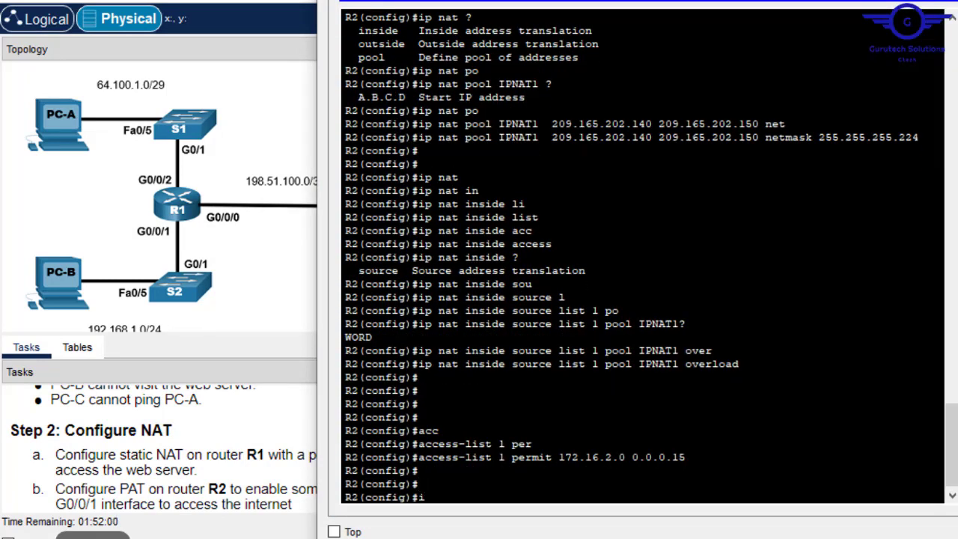
text(nt gig0/0/1)
key(Return)
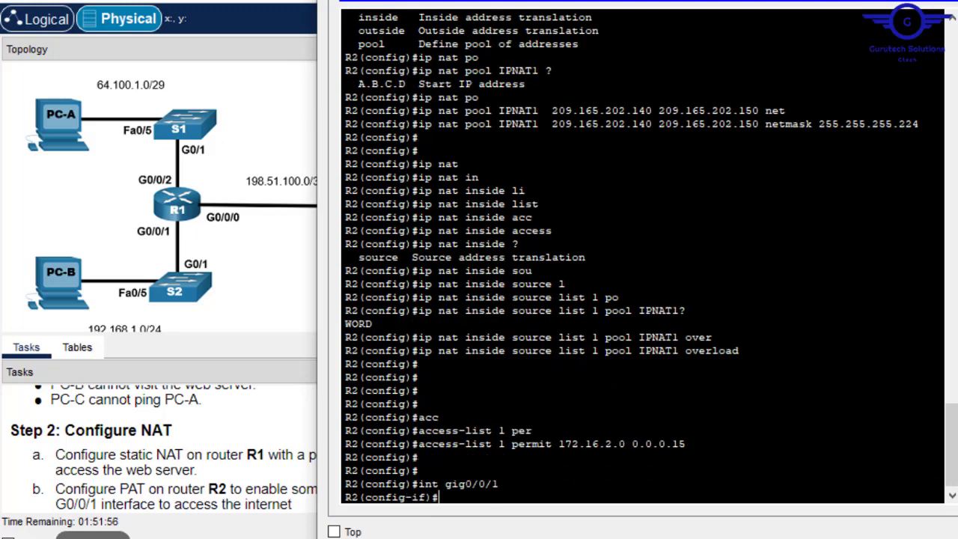
text(ip nat)
key(Tab)
text(in)
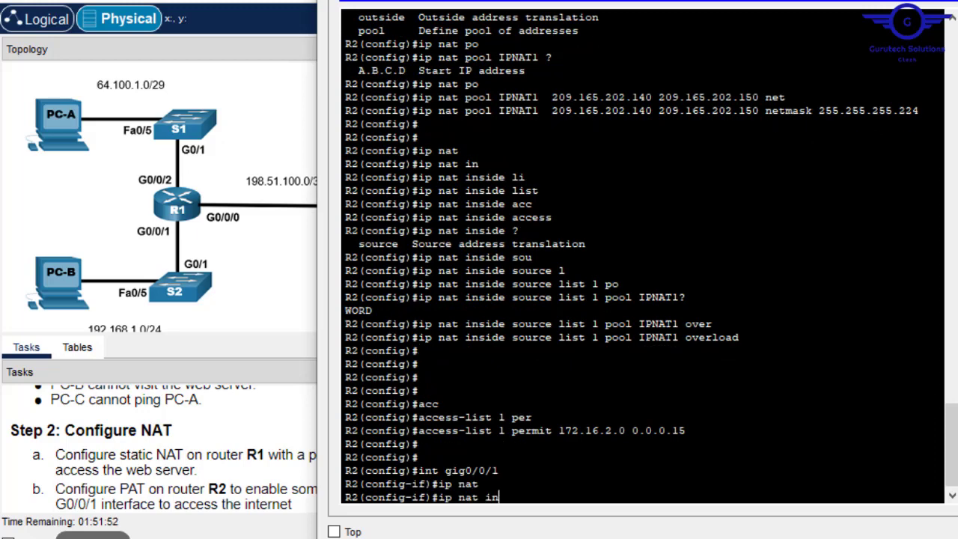
key(Tab)
text(?)
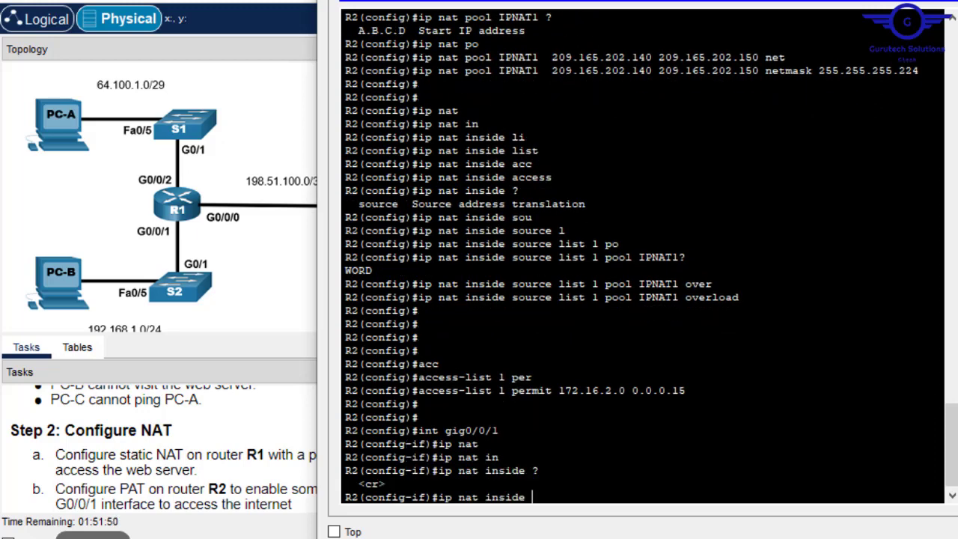
key(Return)
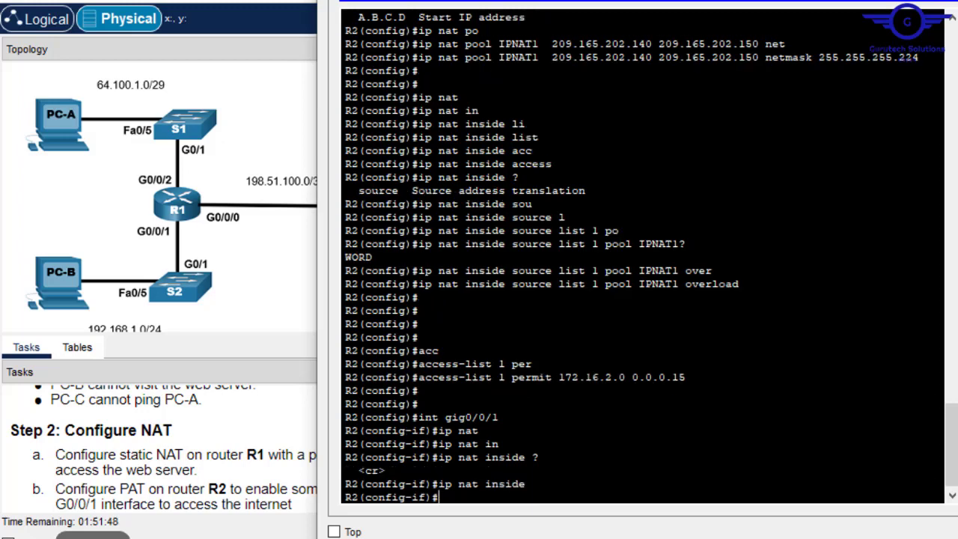
- Exit interface mode and save R2's configuration with 'do wr'
text(ex)
key(Return)
key(Return)
key(Return)
text(d)
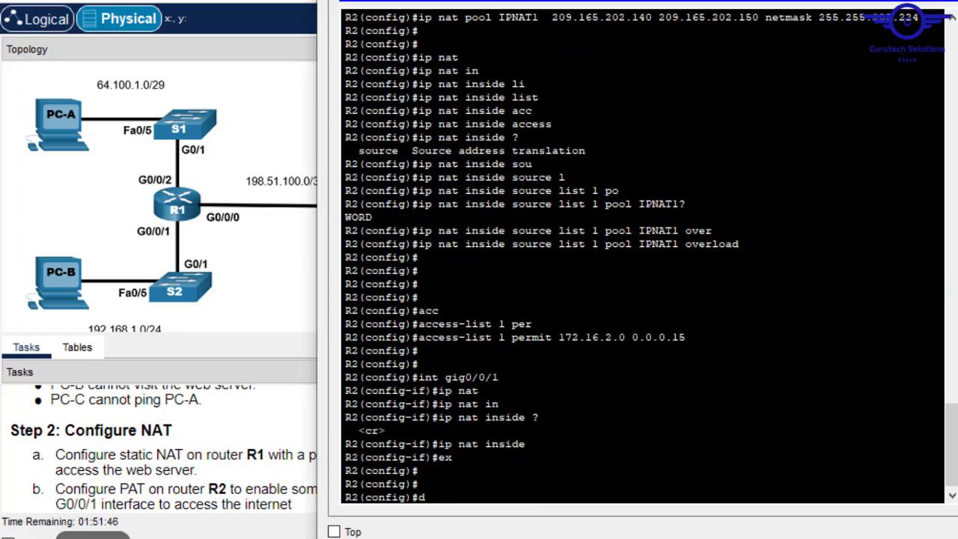
text(o wr)
key(Return)
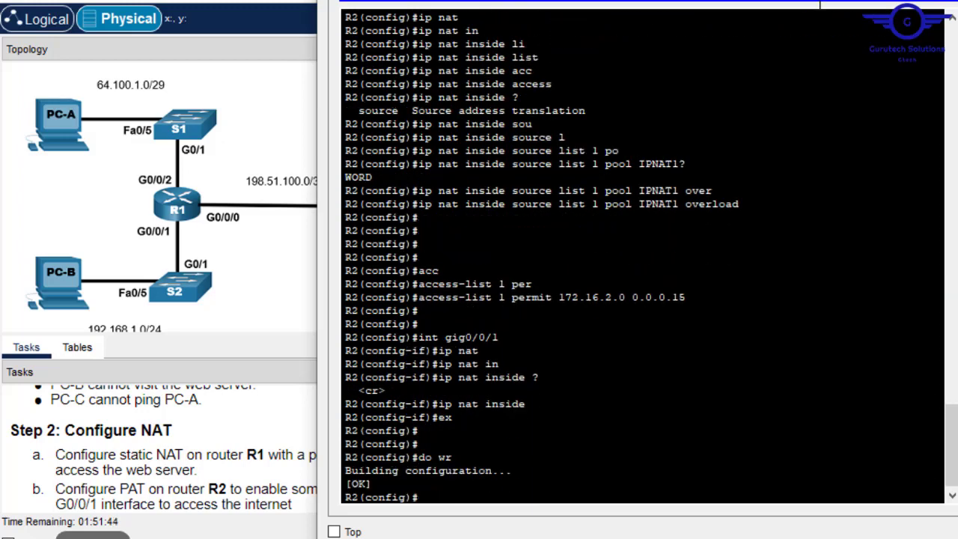
- Close R2's CLI, enlarge the Tasks pane, and select the name R1-VTY-LIMIT in Step 3
click(956, 0)
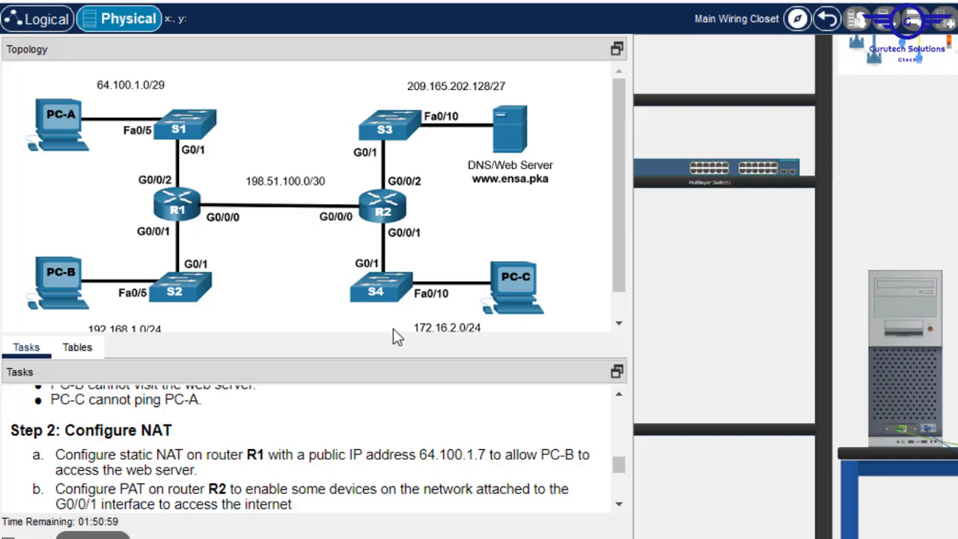
drag(352, 331, 367, 184)
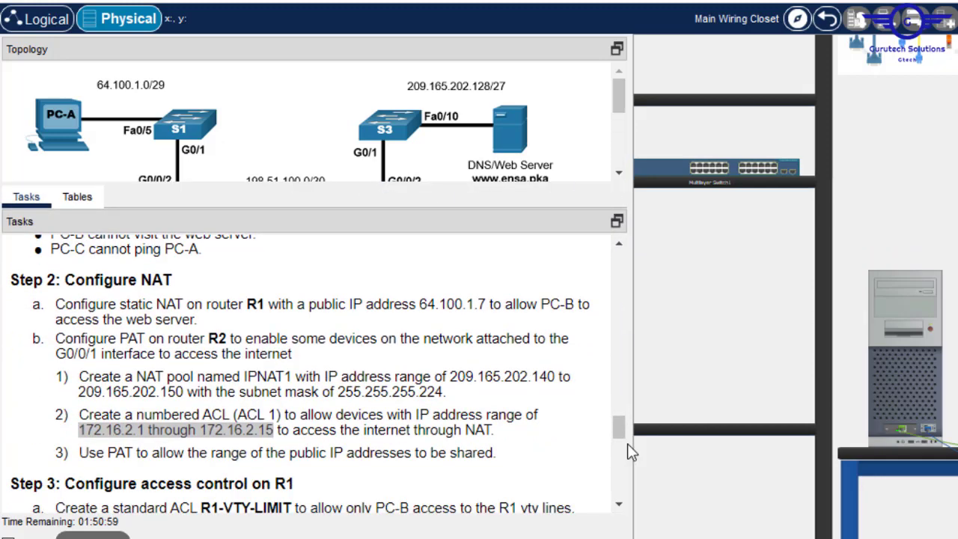
drag(621, 427, 620, 441)
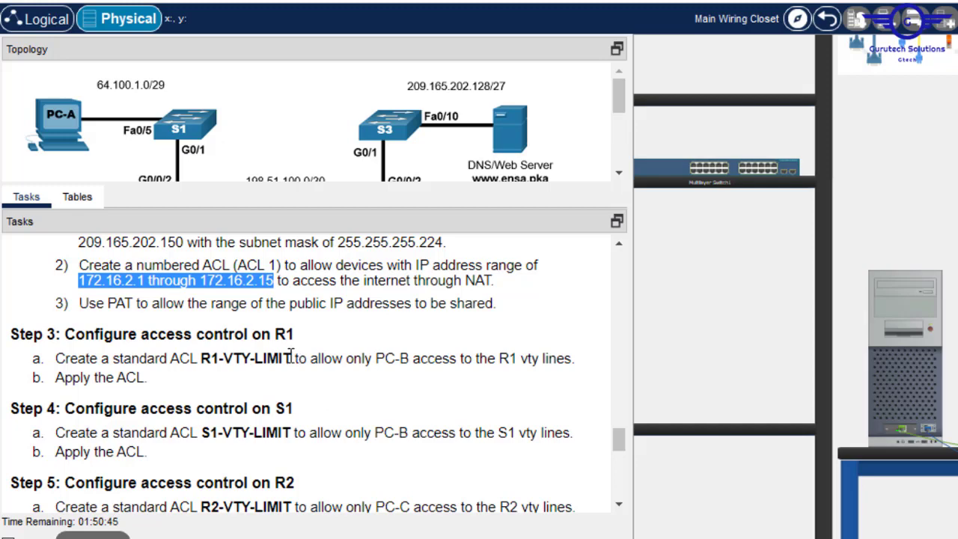
drag(291, 358, 202, 358)
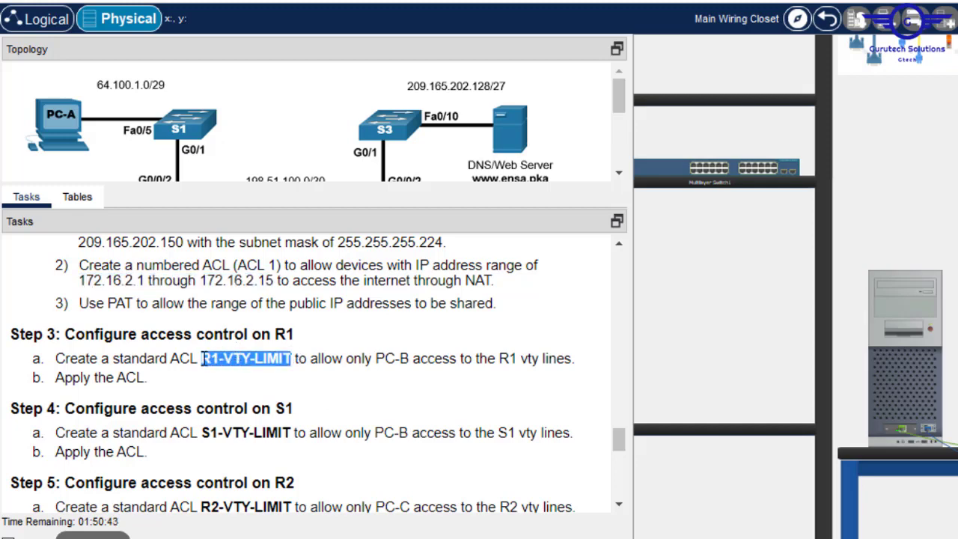
- Copy R1-VTY-LIMIT and inspect the rear panels of R1 and R2 in the rack
right_click(202, 357)
click(241, 366)
click(850, 524)
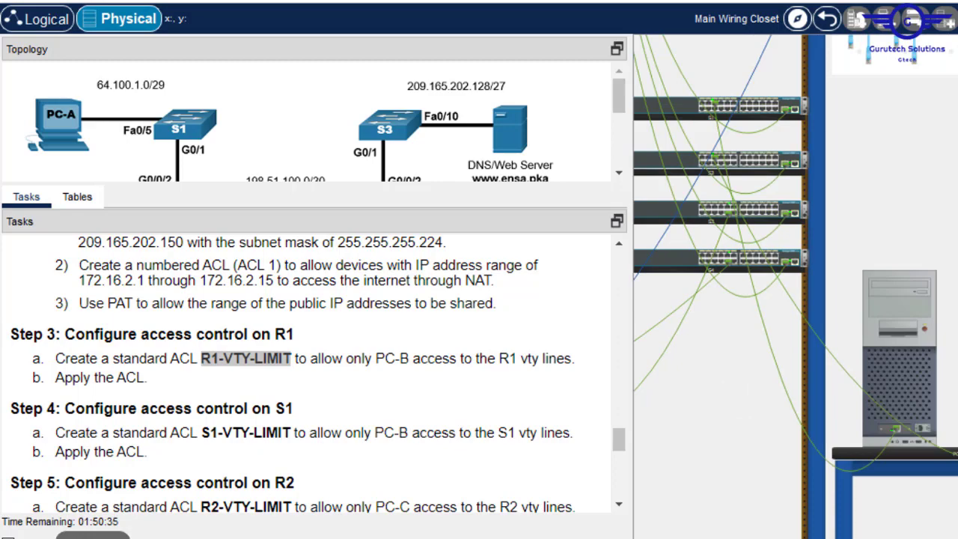
scroll(795, 287, up, 3)
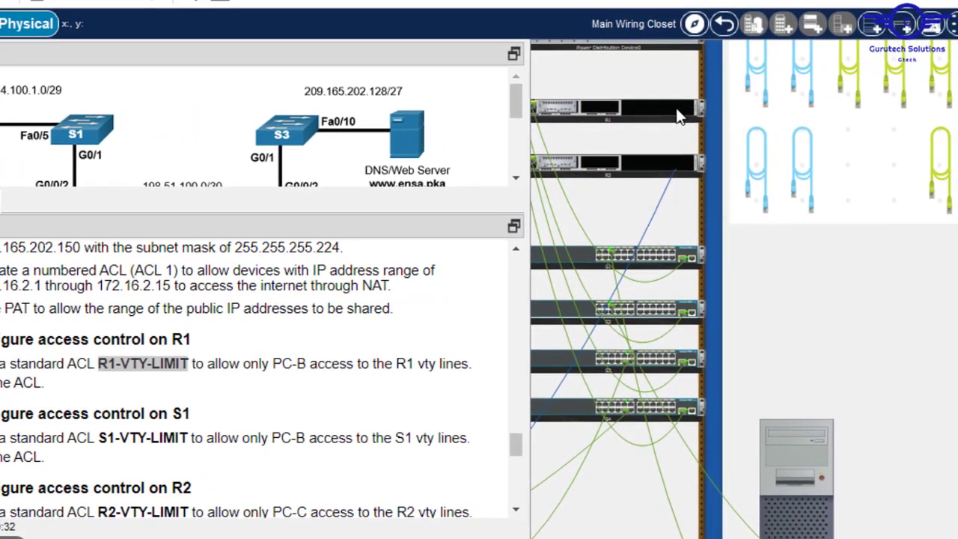
right_click(777, 107)
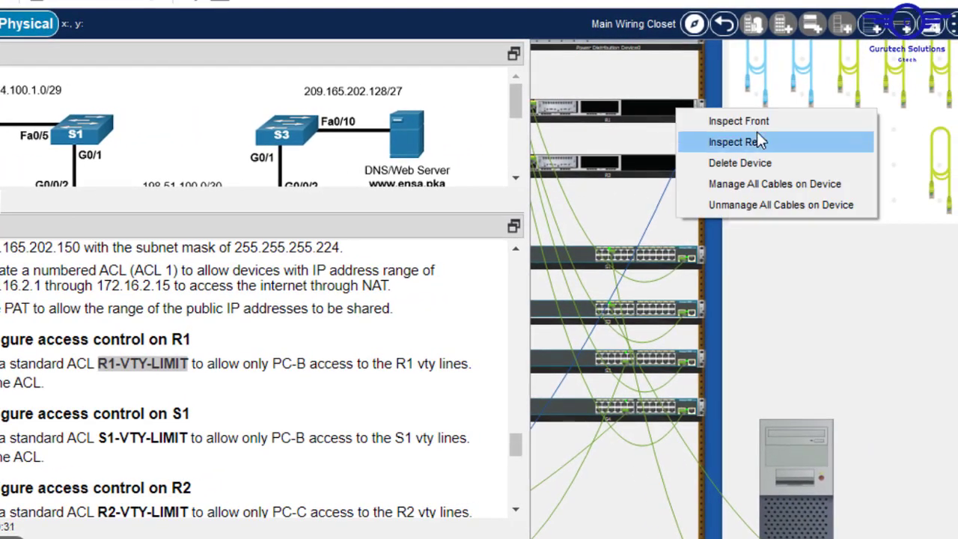
click(758, 140)
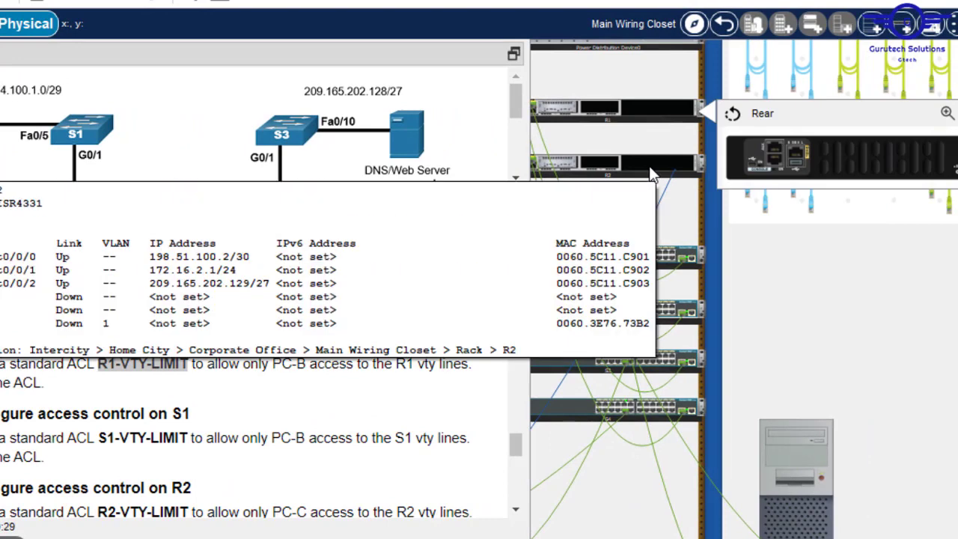
right_click(648, 166)
click(742, 194)
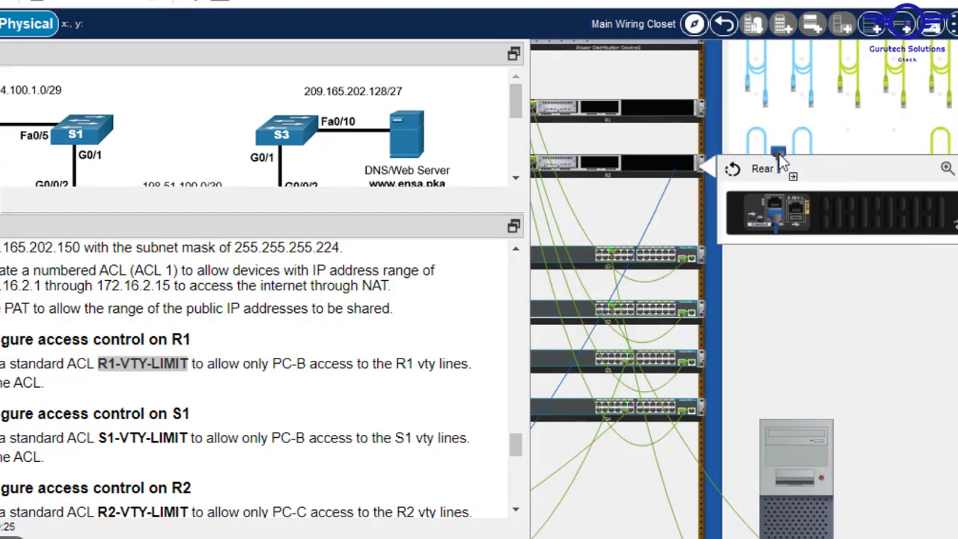
- Connect a console cable from R1's Console port to PC-C's RS 232 port
right_click(649, 123)
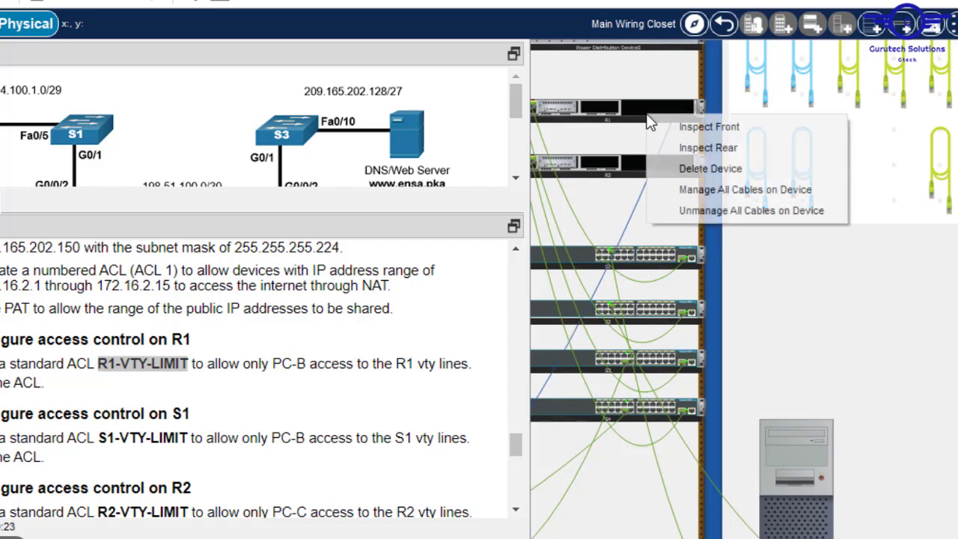
click(724, 152)
click(777, 158)
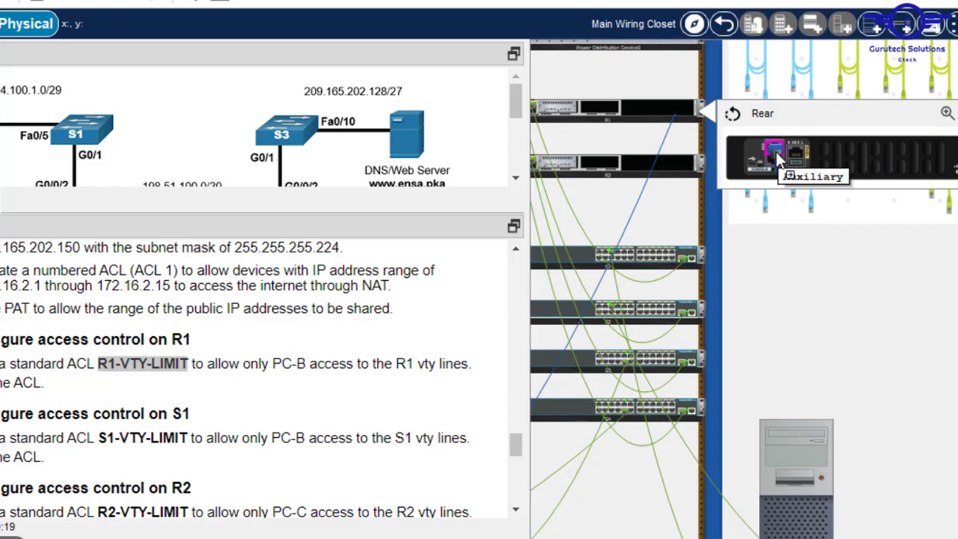
click(775, 167)
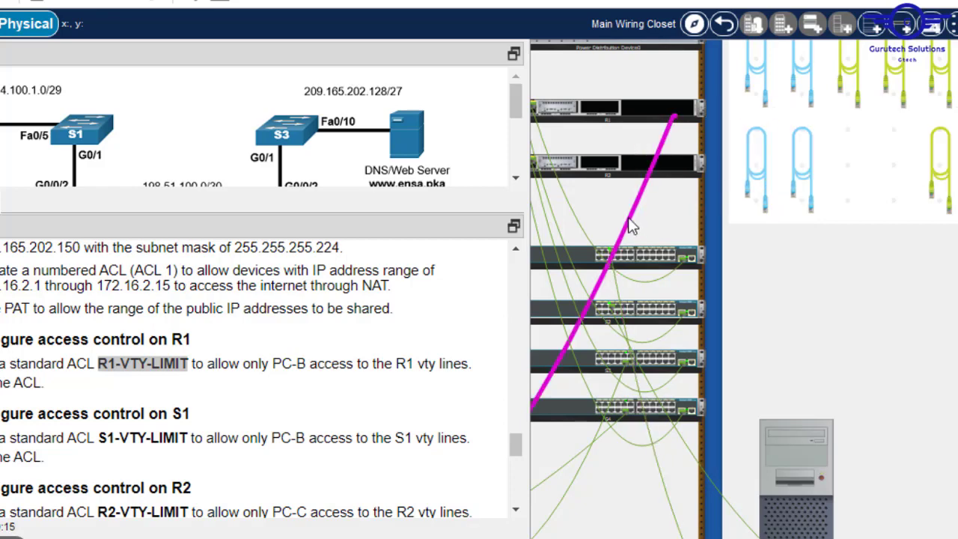
mouse_move(630, 225)
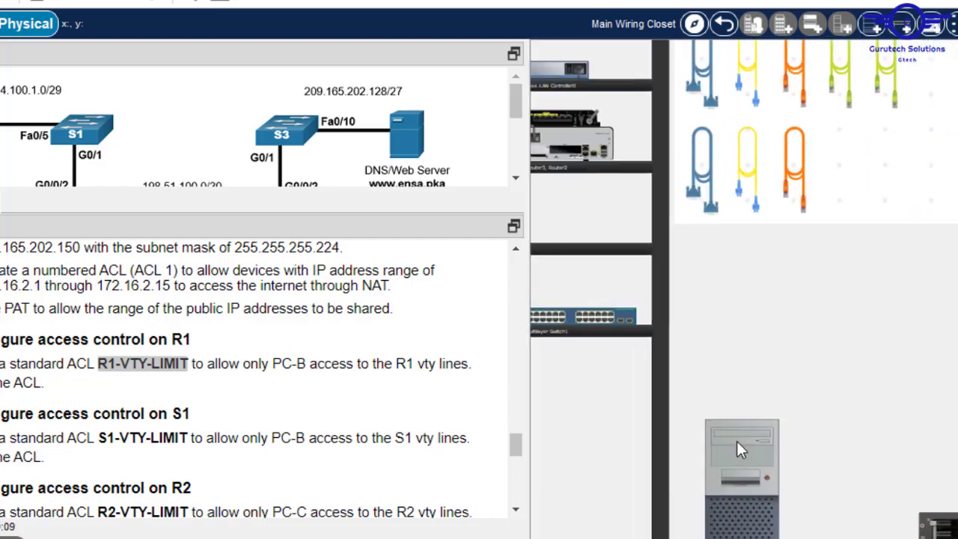
- Open PC-C's terminal to R1, enter the console password, and type 'en'
click(736, 441)
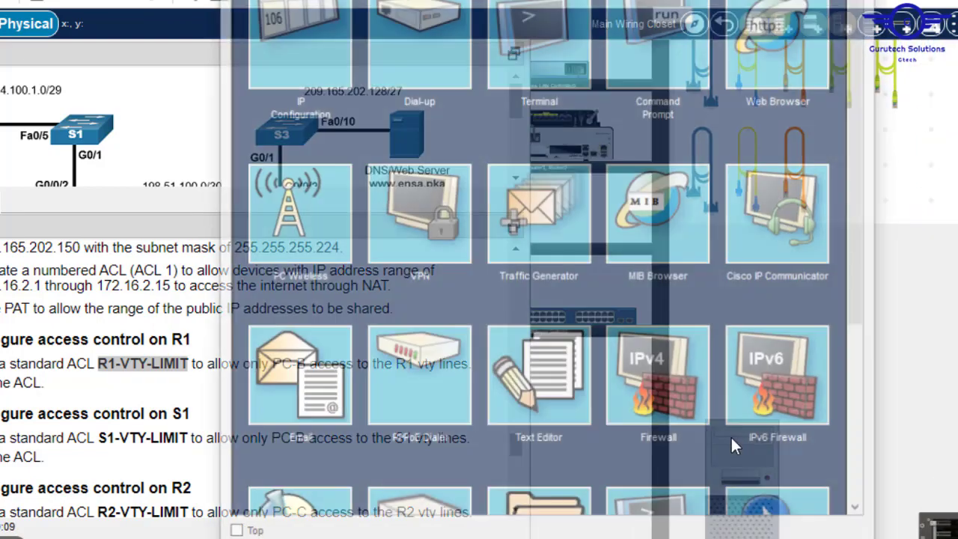
click(537, 53)
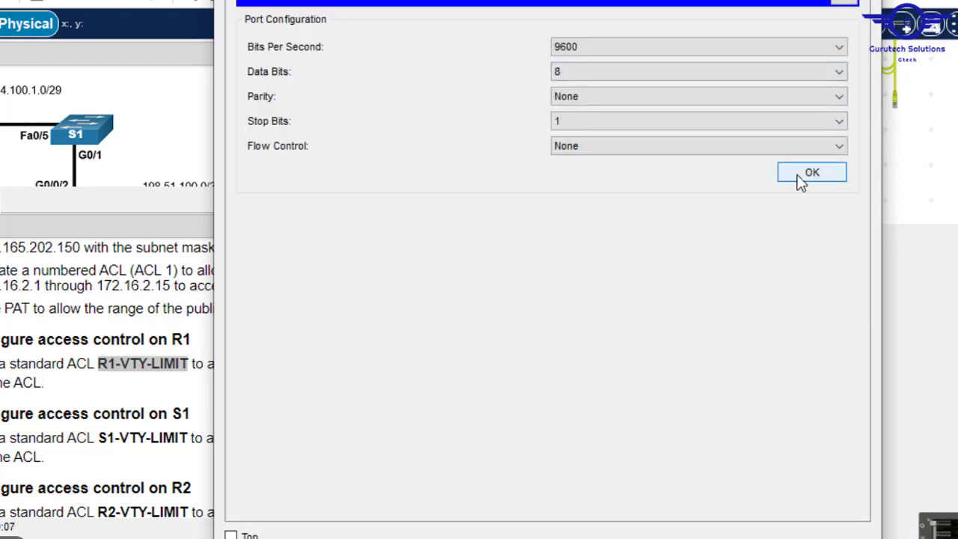
click(798, 178)
key(Return)
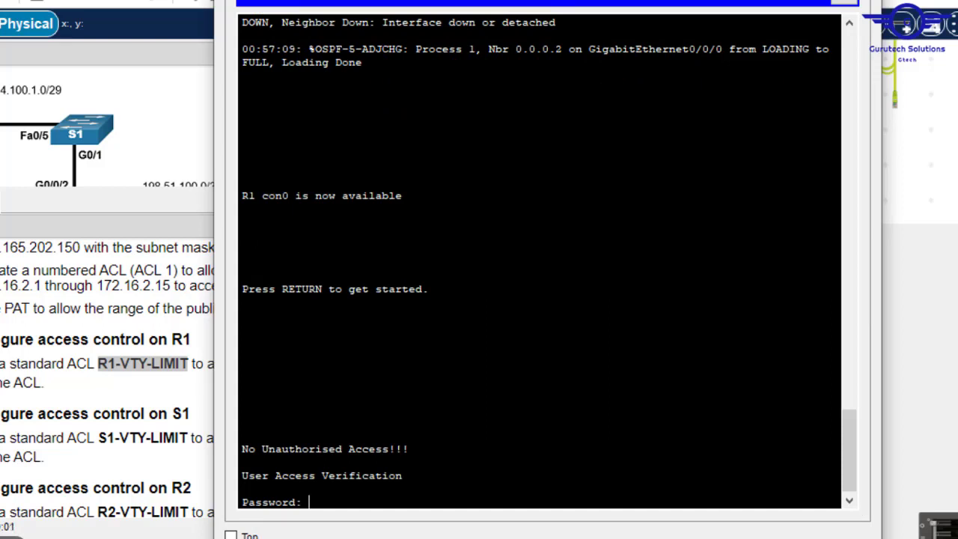
key(Return)
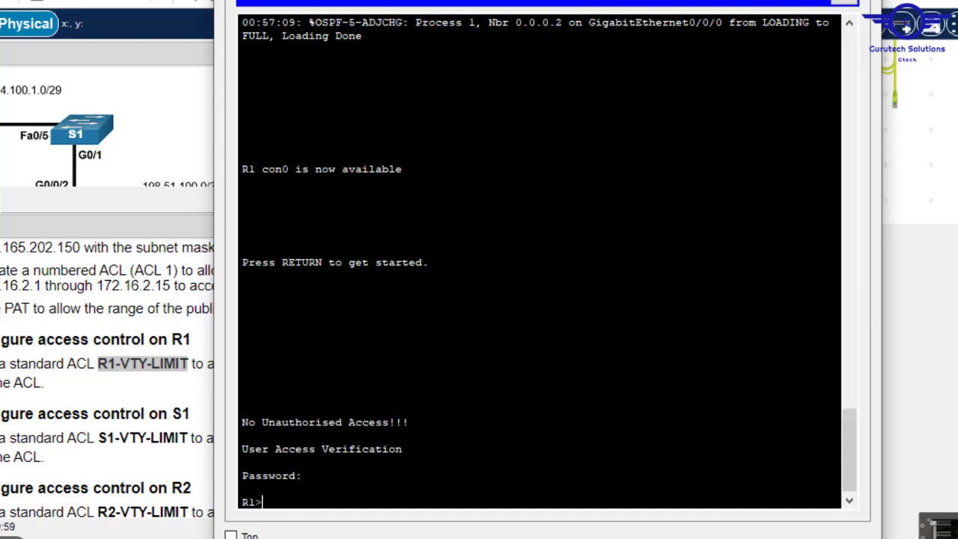
text(en)
key(Return)
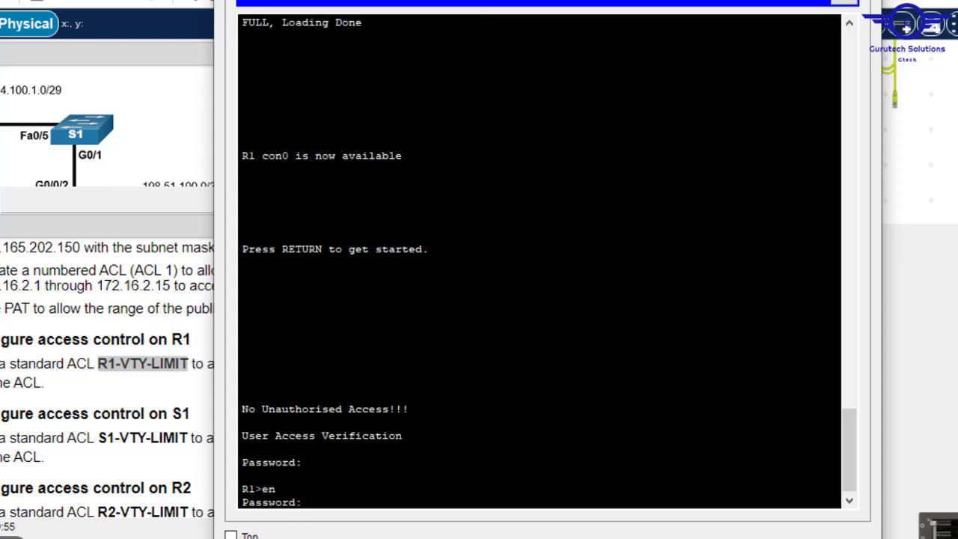
- Submit R1's enable password and enter global configuration mode with conf t
key(Return)
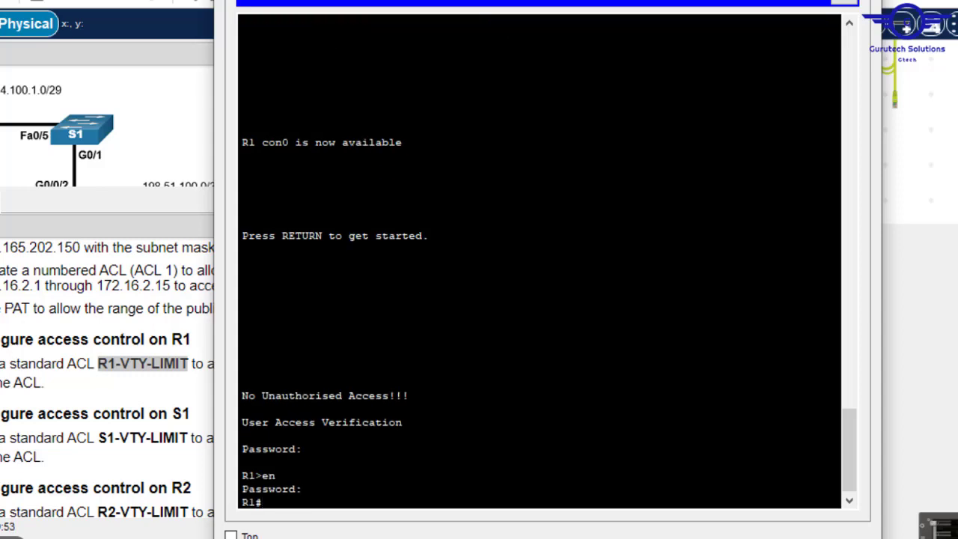
key(Return)
text(conf t)
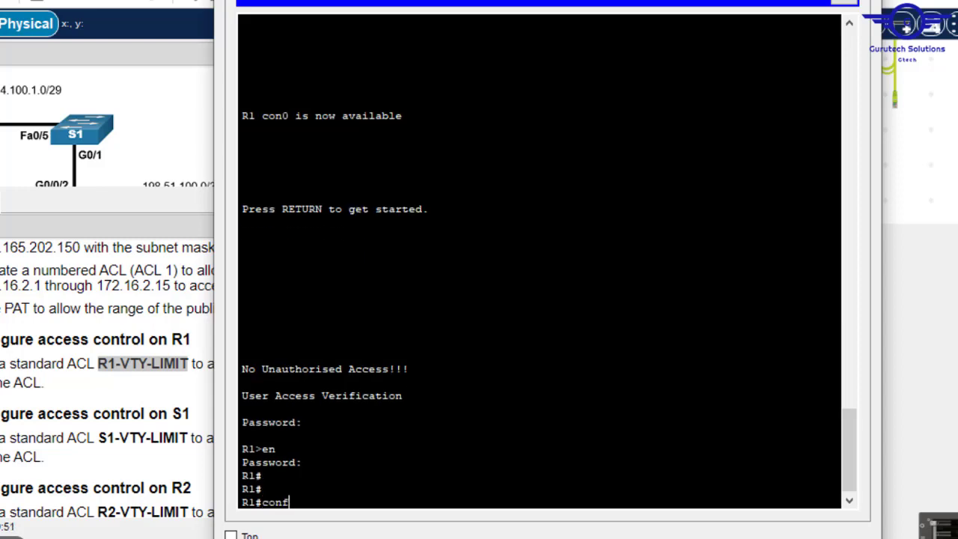
key(Return)
key(Return)
key(Return)
key(Return)
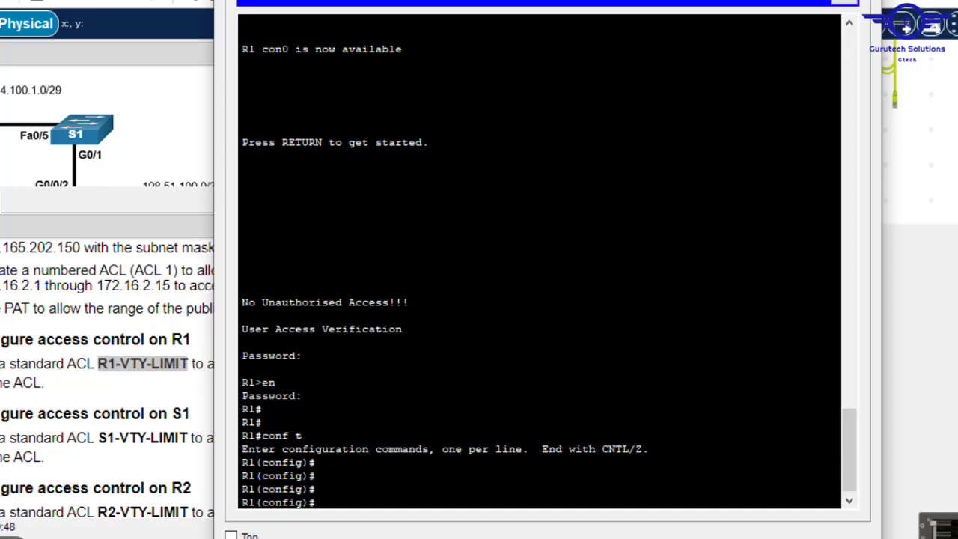
- Query 'access-list ?' to list the standard 1-99 and extended 100-199 ranges
text(ac)
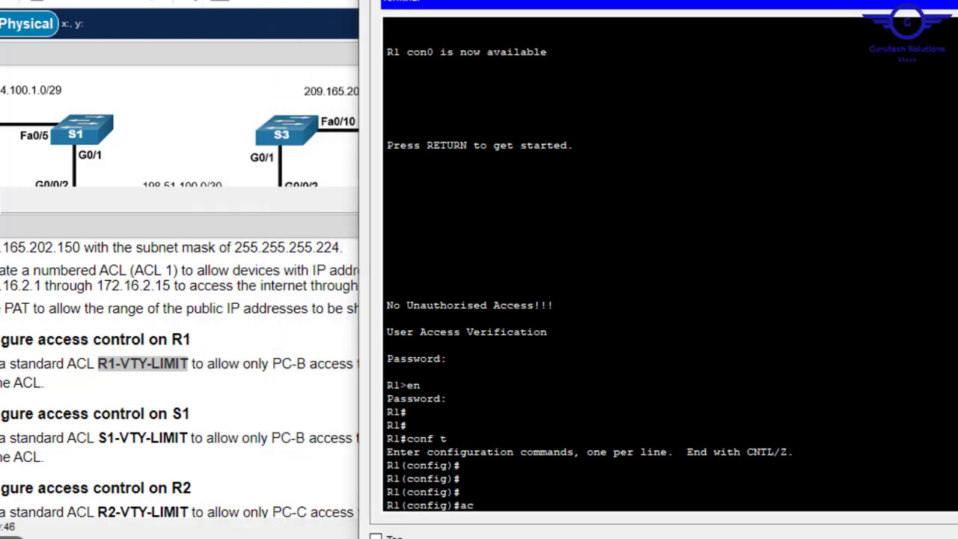
text(c)
key(Tab)
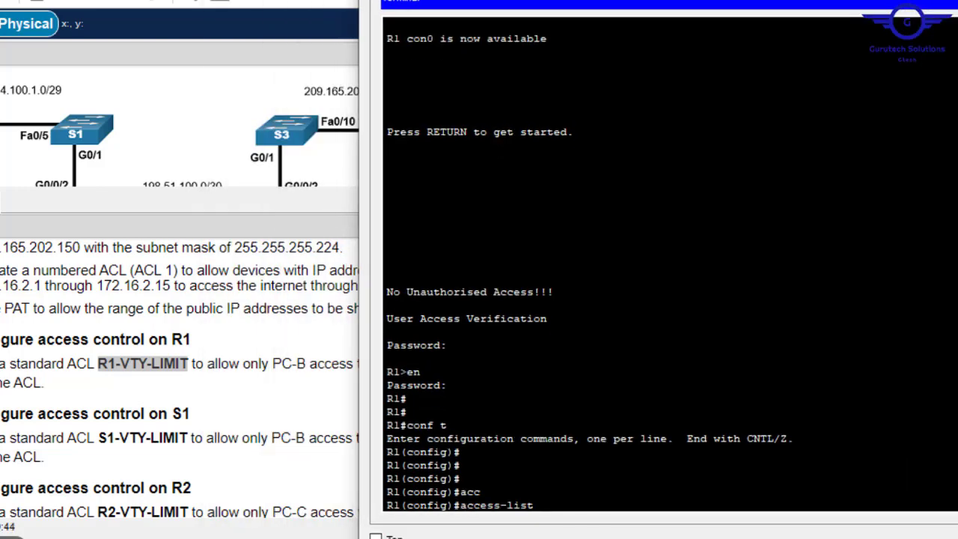
text(st)
key(Tab)
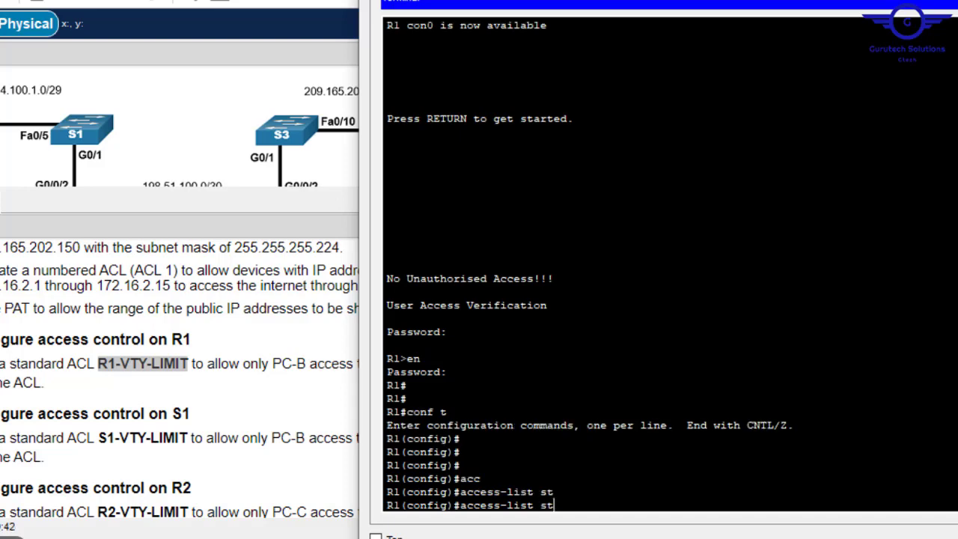
key(BackSpace)
key(BackSpace)
text(?)
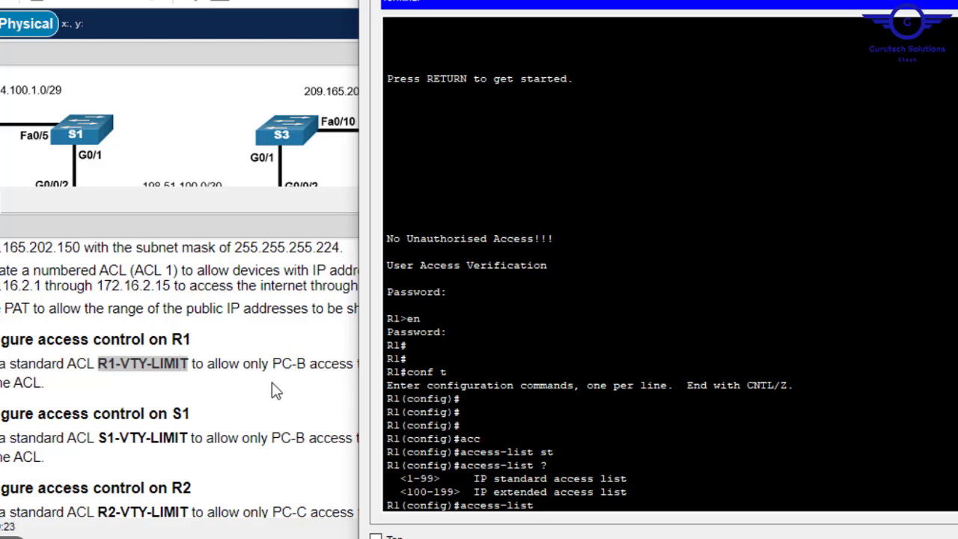
- Reopen R1's terminal from the PC and clear the unfinished access-list command
click(277, 389)
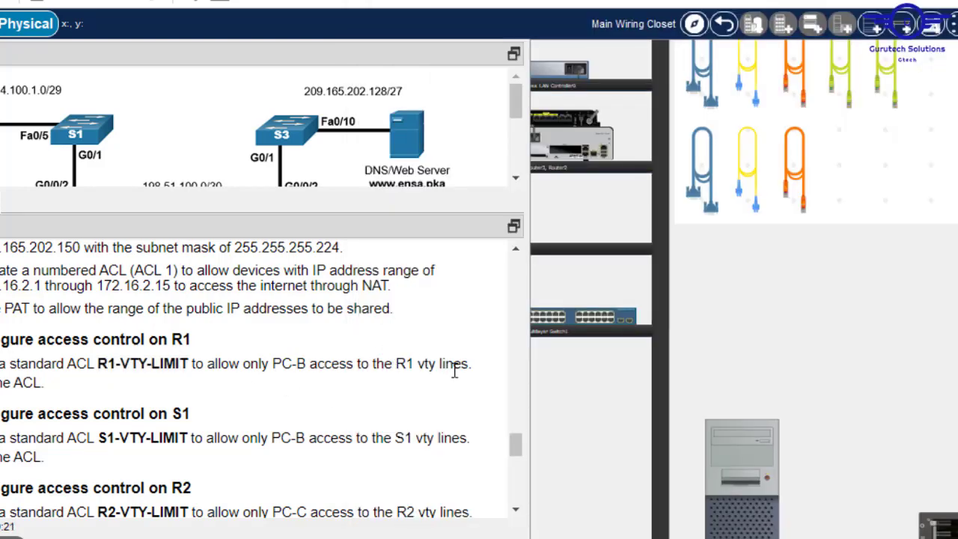
click(746, 451)
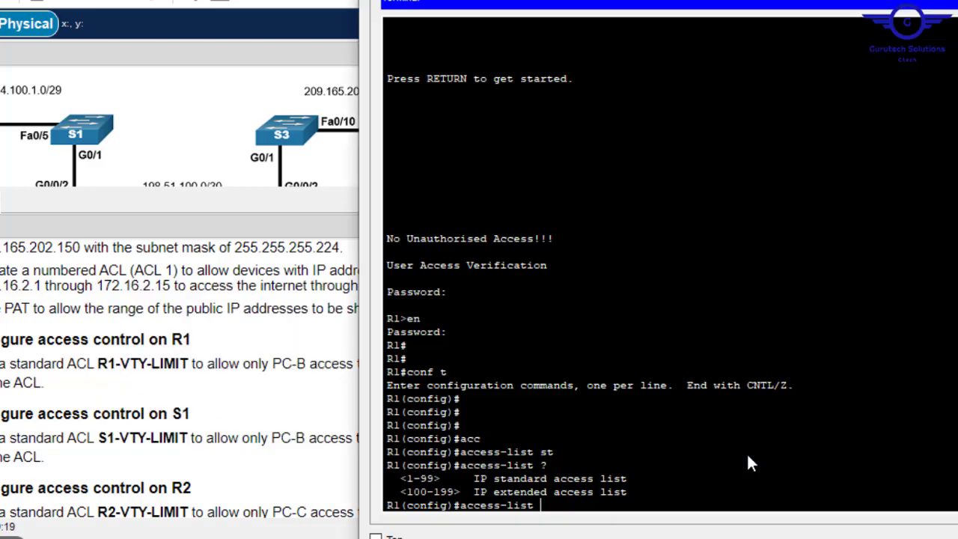
key(BackSpace)
key(BackSpace)
key(BackSpace)
key(BackSpace)
key(BackSpace)
key(BackSpace)
key(BackSpace)
key(BackSpace)
key(BackSpace)
key(BackSpace)
key(Return)
key(Return)
key(Return)
- Create the named standard ACL R1-VTY-LIMIT on R1 with ip access-list standard
text(ig)#i)
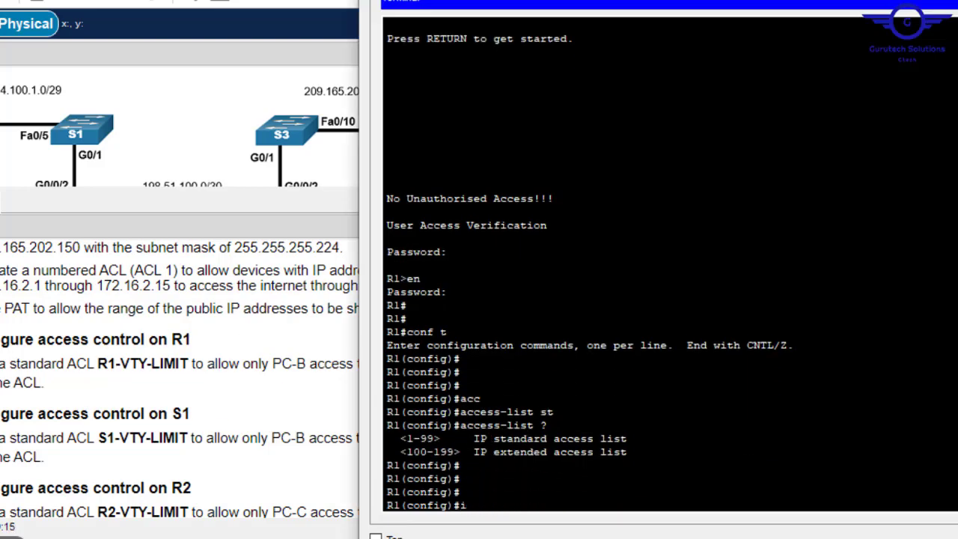
text(p acc)
key(Tab)
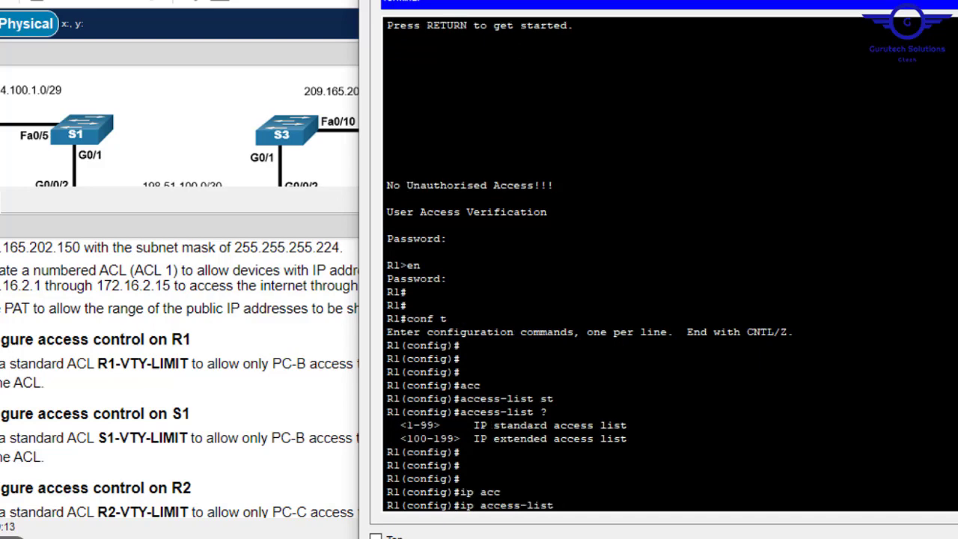
text(sta)
key(Tab)
right_click(716, 408)
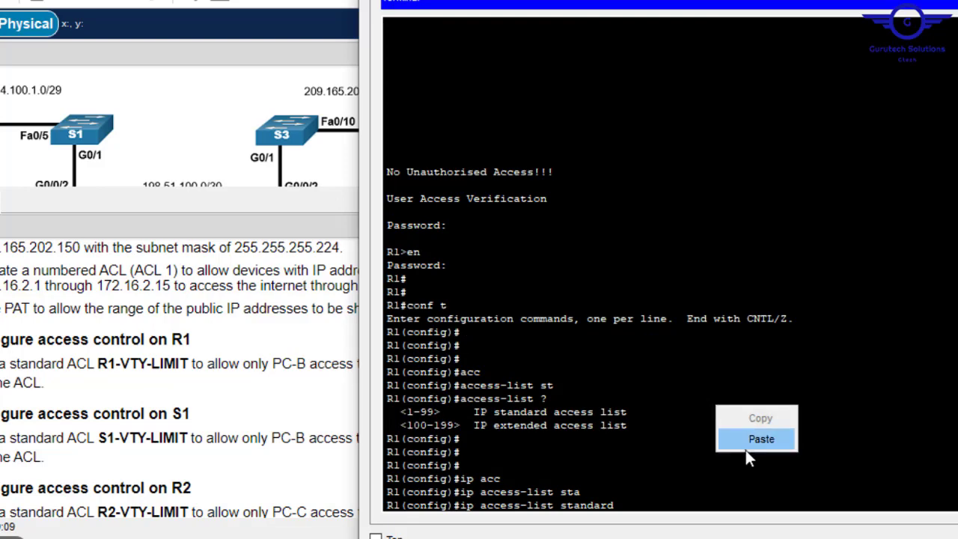
click(745, 438)
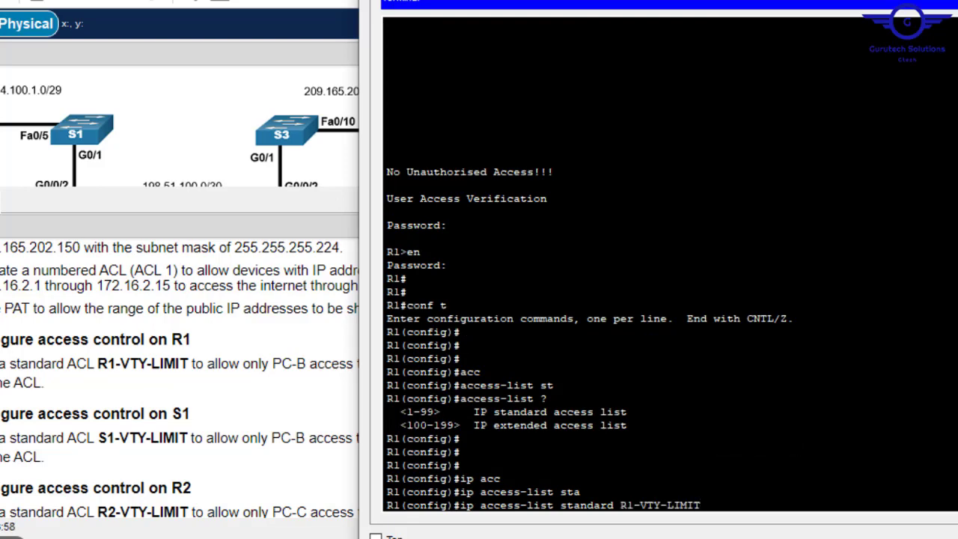
key(Return)
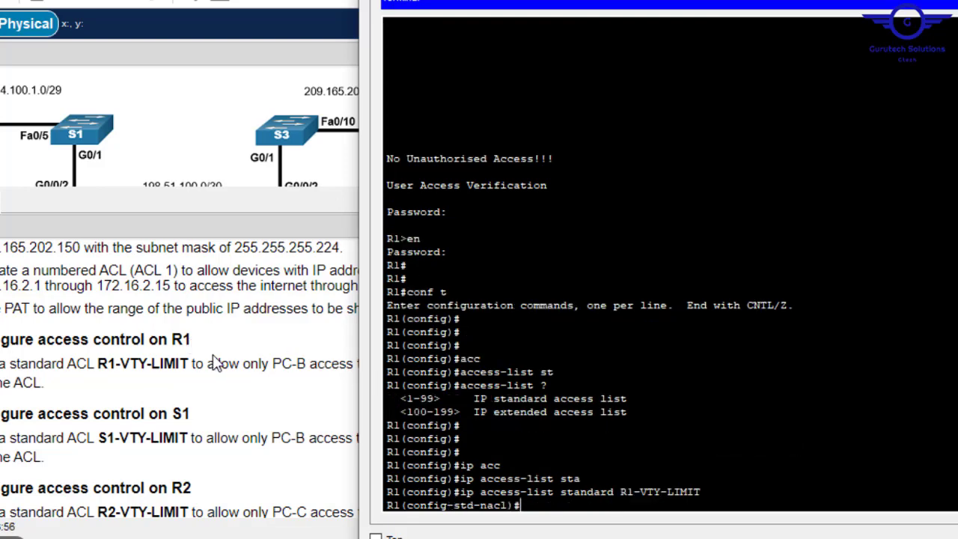
click(312, 364)
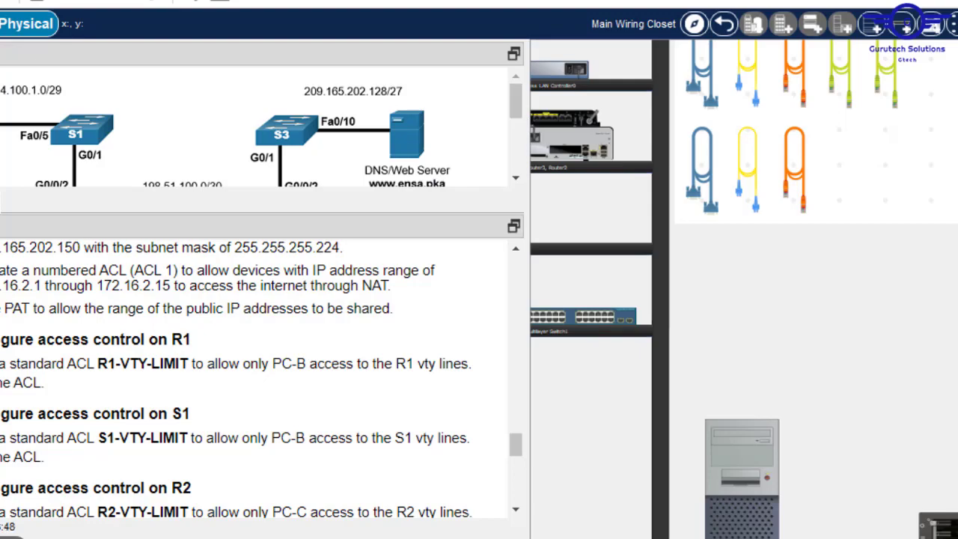
- Select the PC's IPv4 address 192.168.1.5 in its IP Configuration
scroll(744, 289, left, 10)
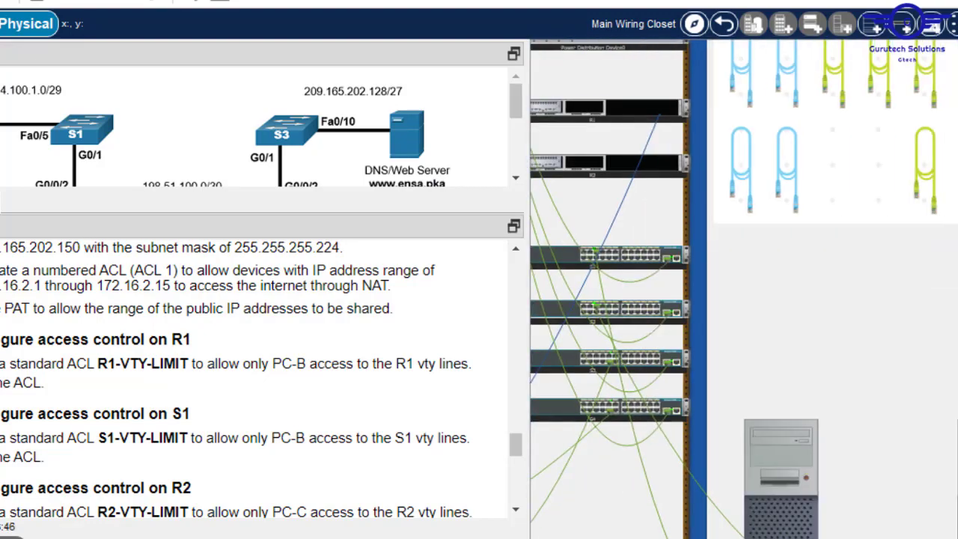
click(781, 487)
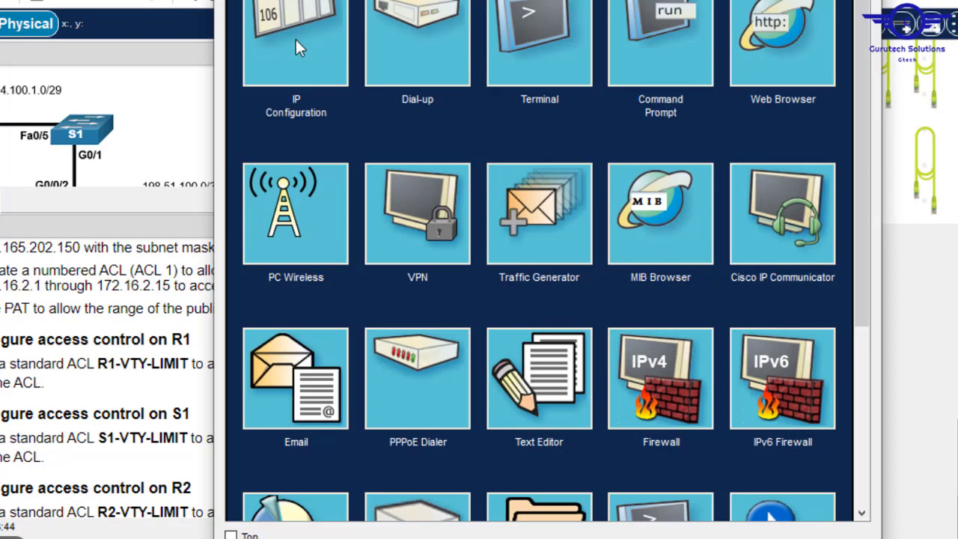
click(296, 47)
drag(524, 92, 398, 88)
key(ctrl+c)
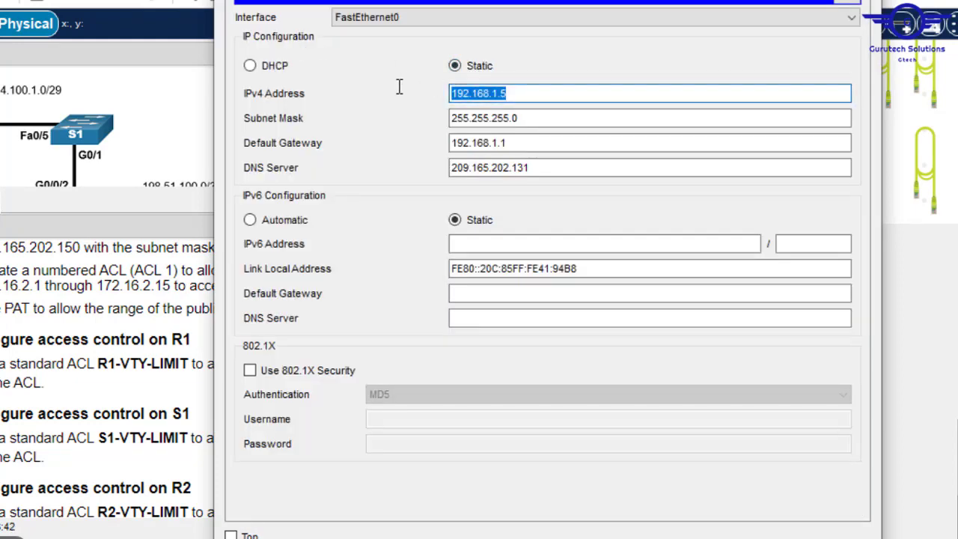
click(921, 447)
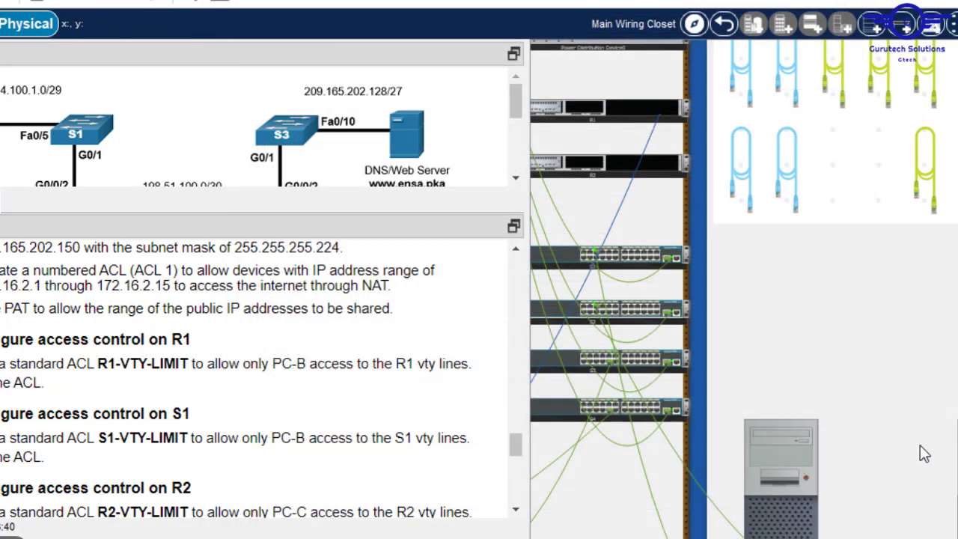
- Reopen R1's terminal at the named-ACL configuration prompt
scroll(744, 289, left, 15)
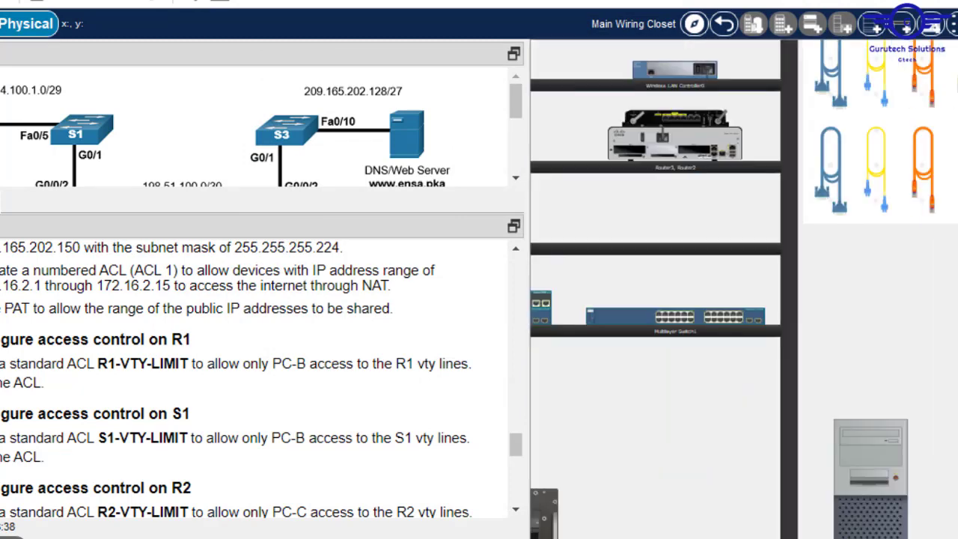
scroll(743, 289, right, 3)
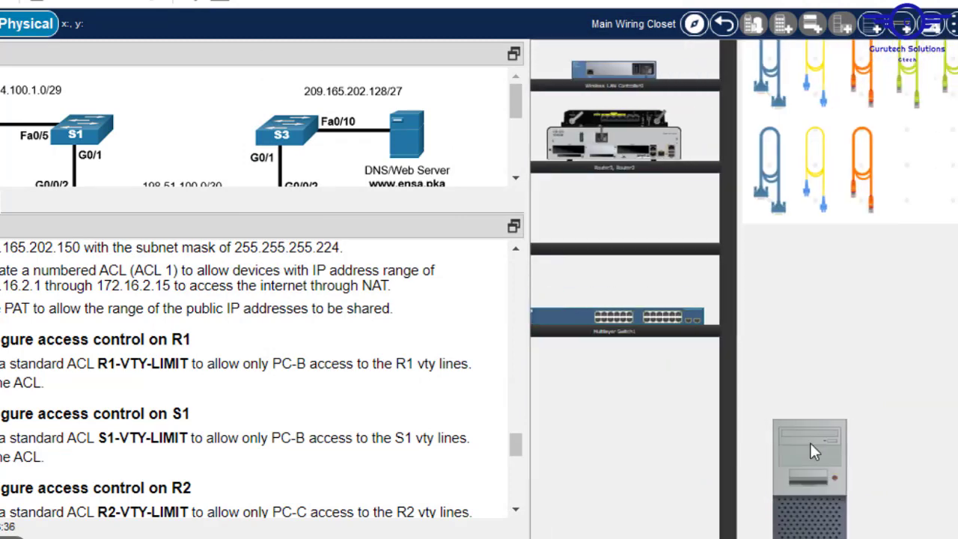
click(810, 443)
key(Return)
key(Return)
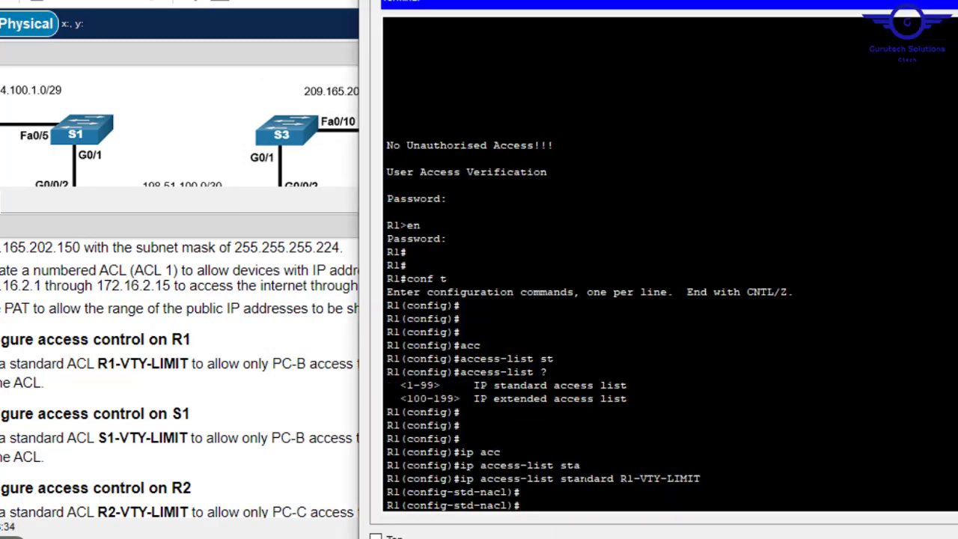
- Add 'permit host 192.168.1.5' to R1-VTY-LIMIT and exit to global configuration
text(perm)
key(Tab)
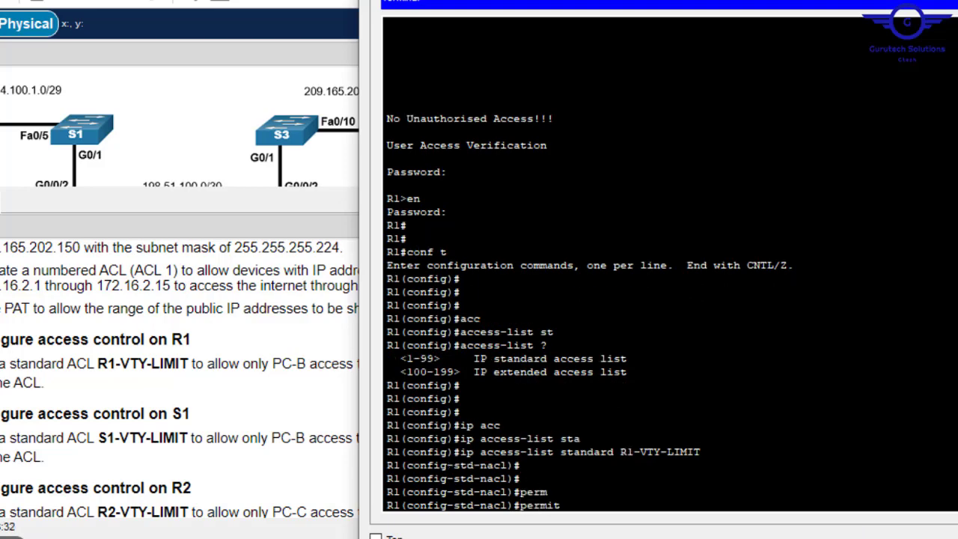
right_click(584, 479)
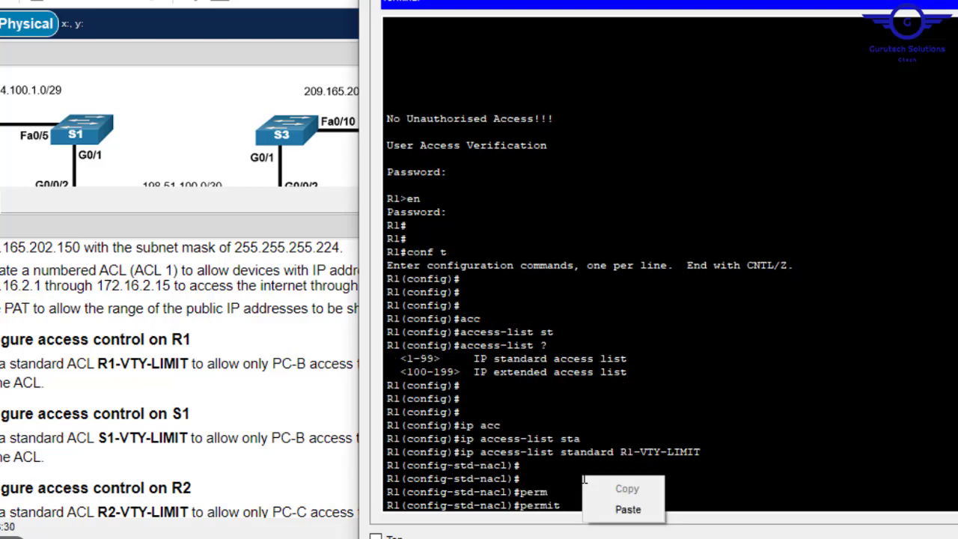
click(571, 480)
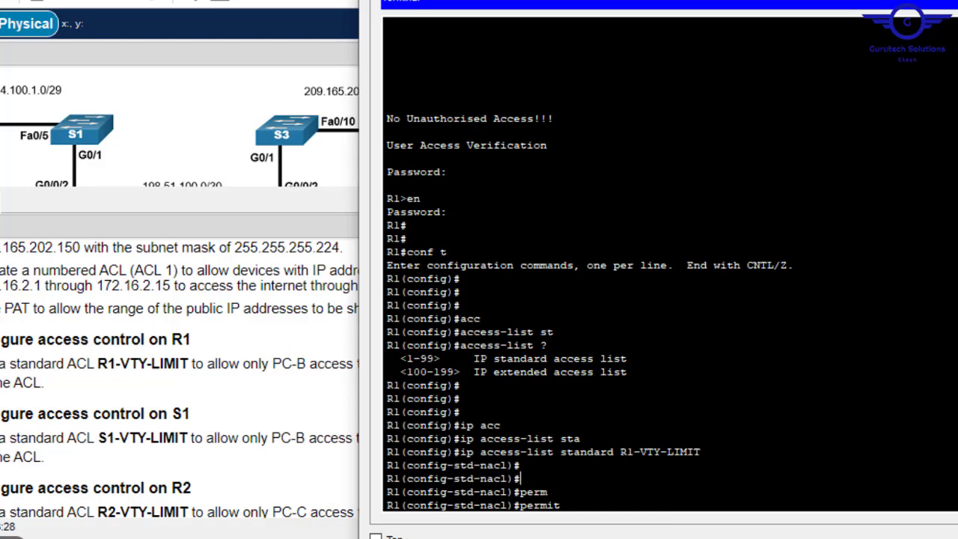
text(?hos)
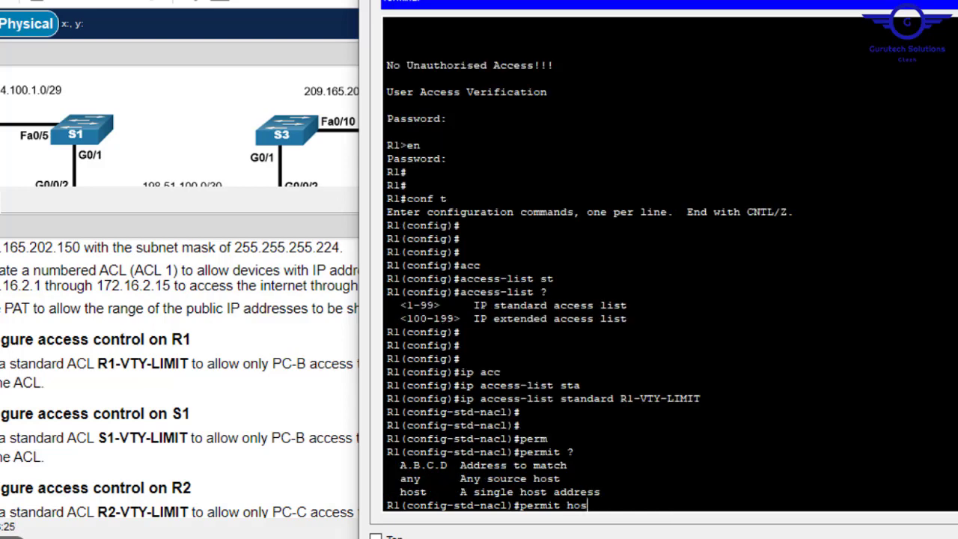
key(Tab)
right_click(572, 481)
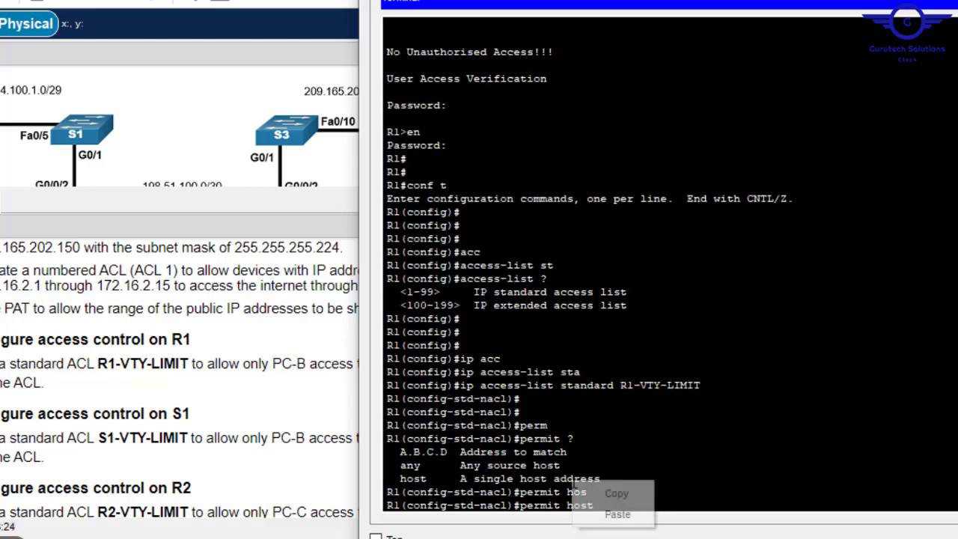
click(627, 522)
key(Return)
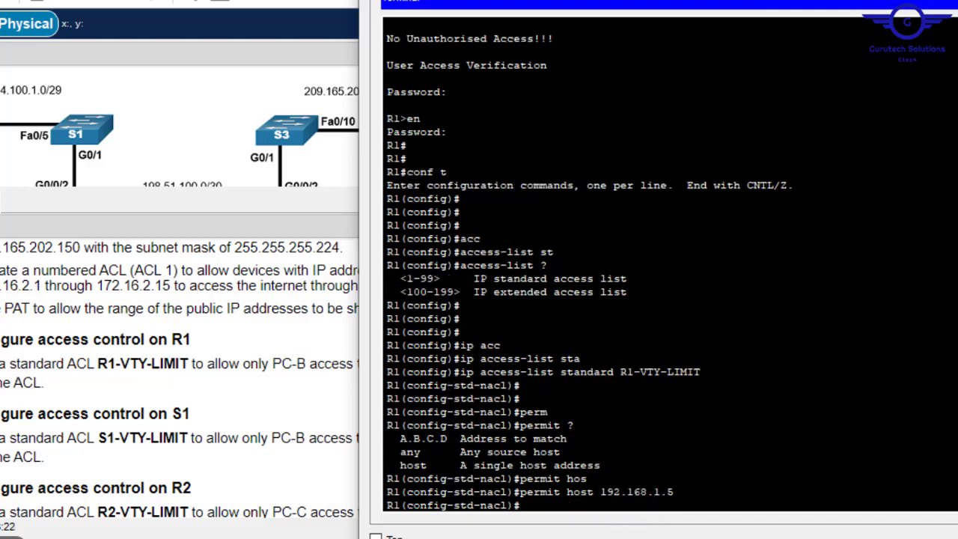
text(exit)
key(Return)
key(Return)
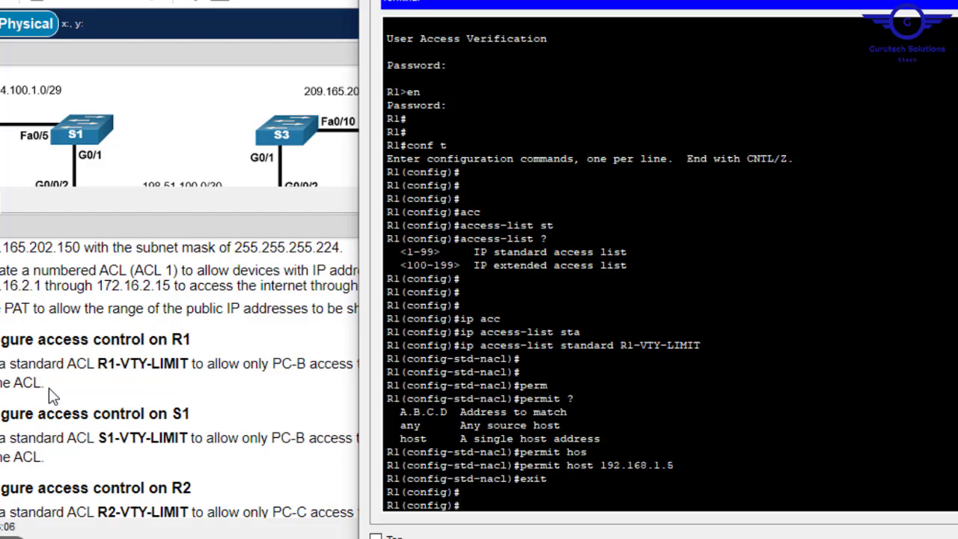
- Enter line configuration for R1's vty lines 0 15
key(Up)
key(Up)
key(Up)
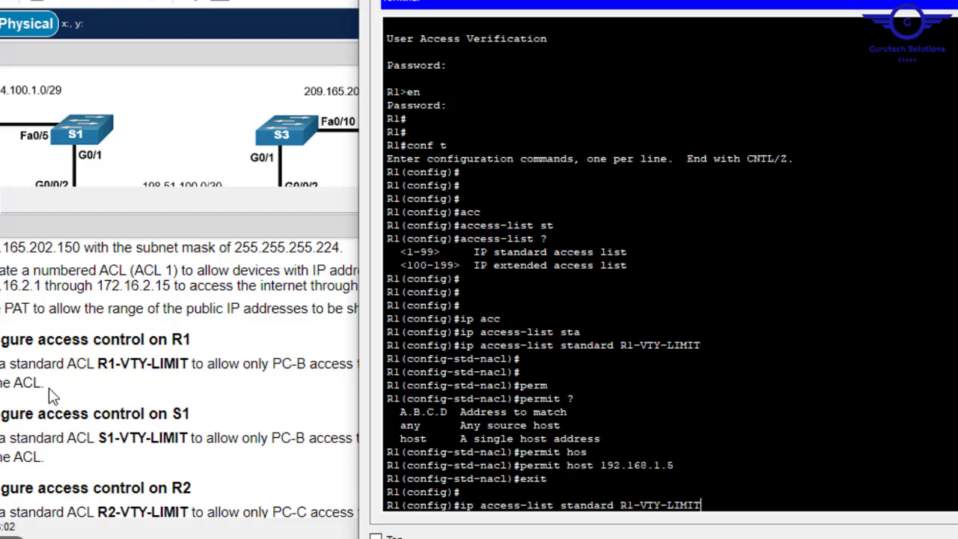
key(Return)
text(li)
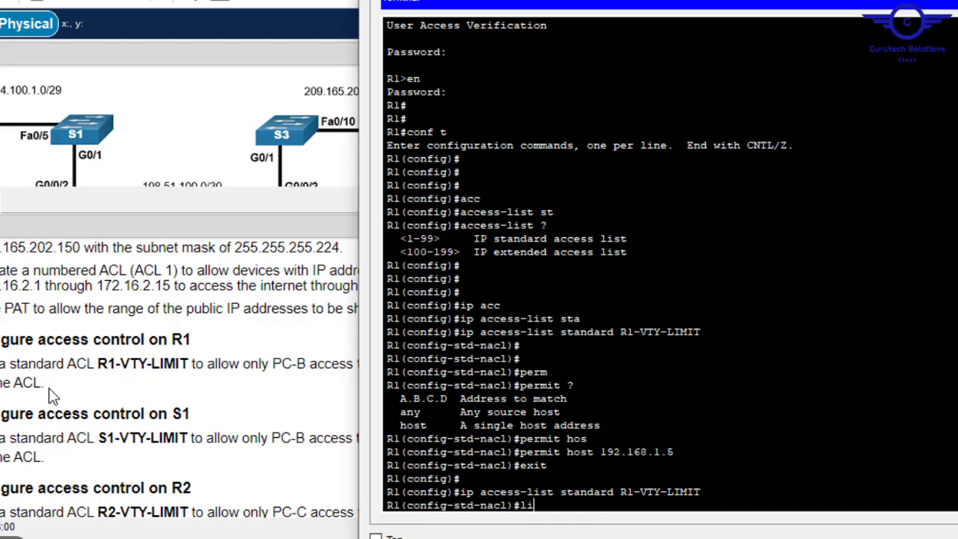
text(ne vty 0 15)
key(Return)
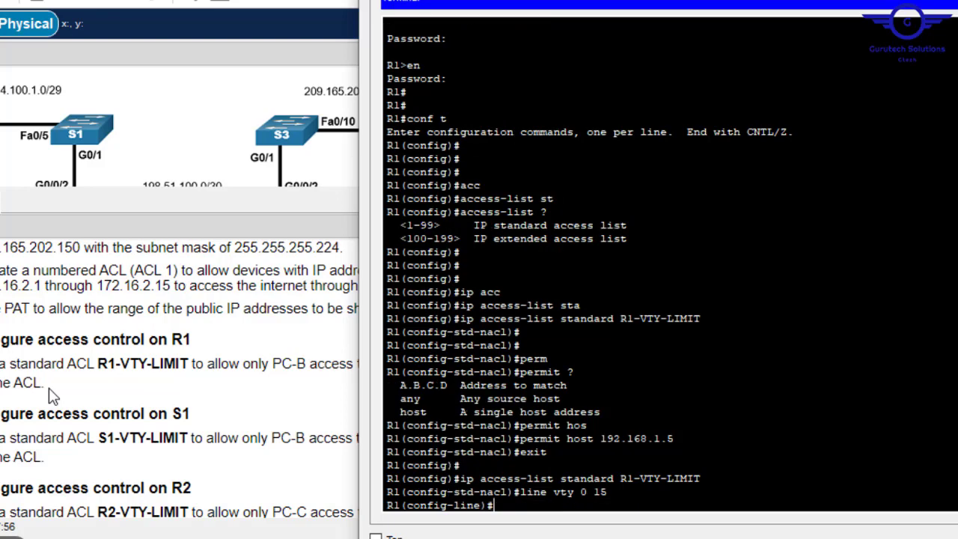
- Enter ip access-class R1-VTY-LIMIT on the vty lines, copying the ACL name from output
text(ip acc)
key(Tab)
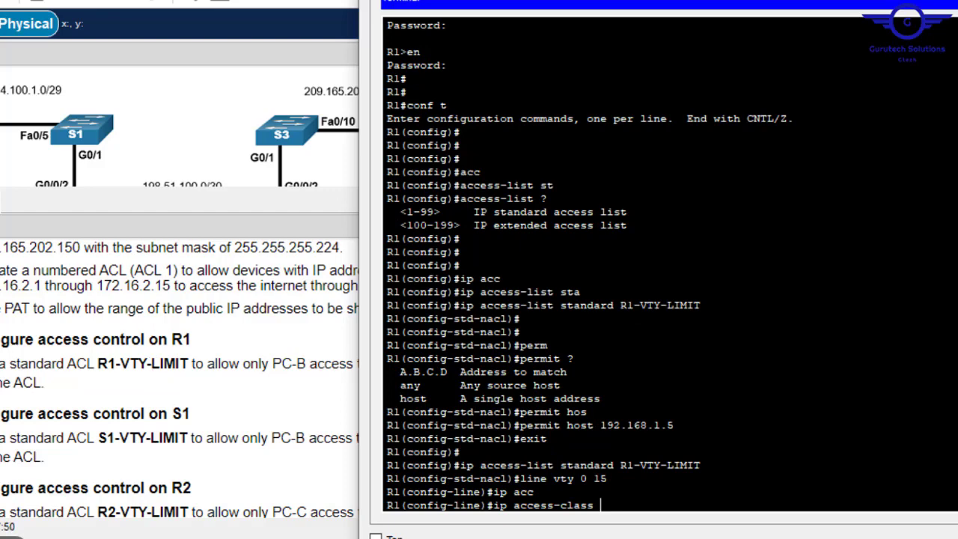
right_click(668, 483)
click(714, 516)
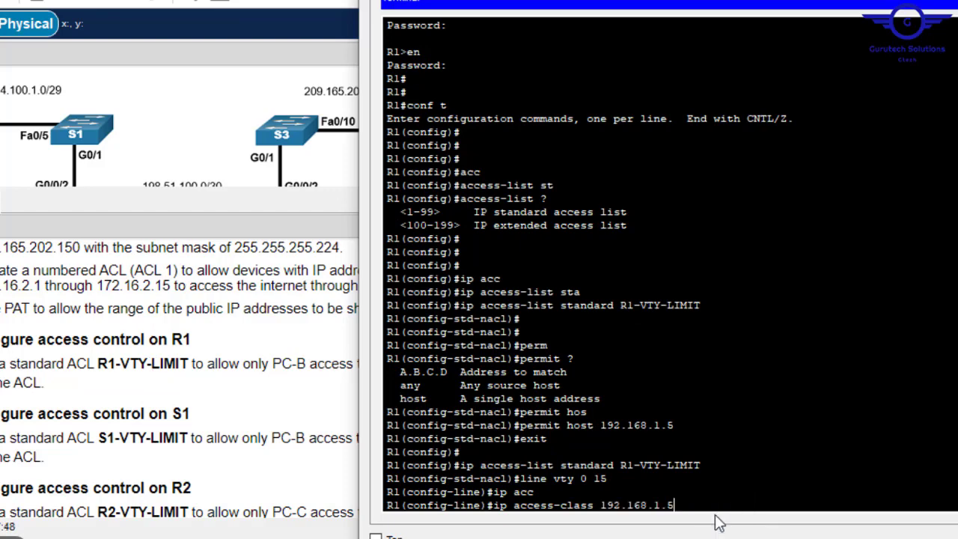
key(BackSpace)
key(BackSpace)
key(BackSpace)
key(BackSpace)
key(BackSpace)
key(BackSpace)
key(BackSpace)
key(BackSpace)
key(BackSpace)
key(BackSpace)
key(BackSpace)
text(?)
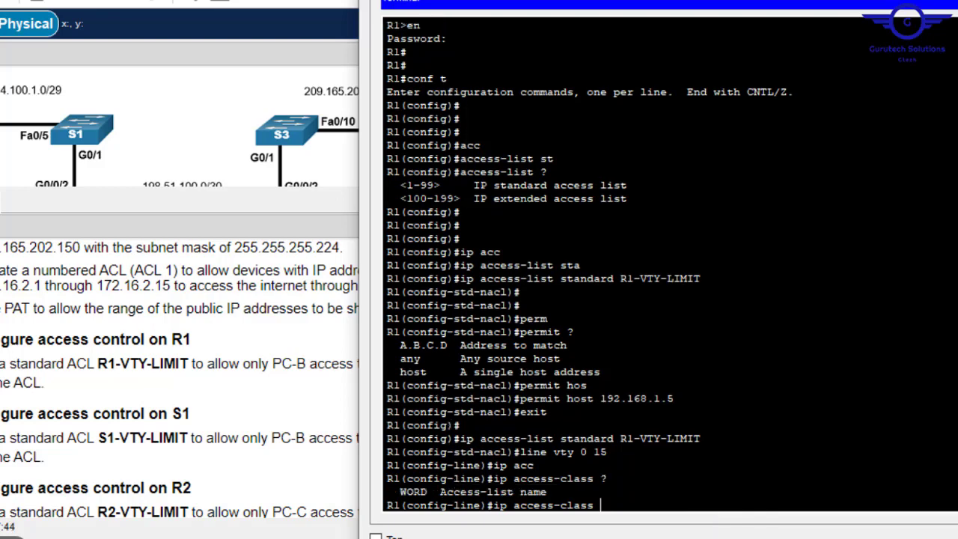
drag(701, 439, 620, 438)
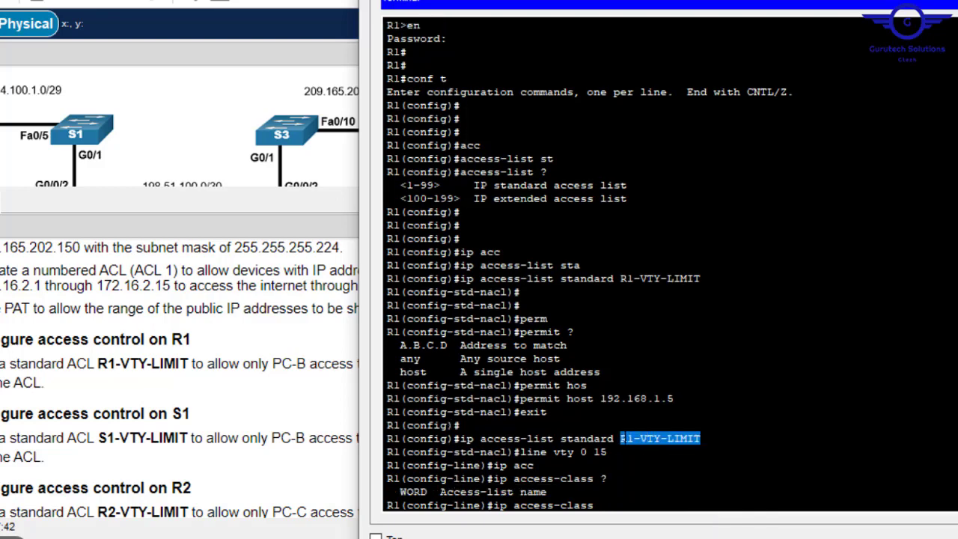
right_click(653, 442)
click(661, 448)
right_click(638, 487)
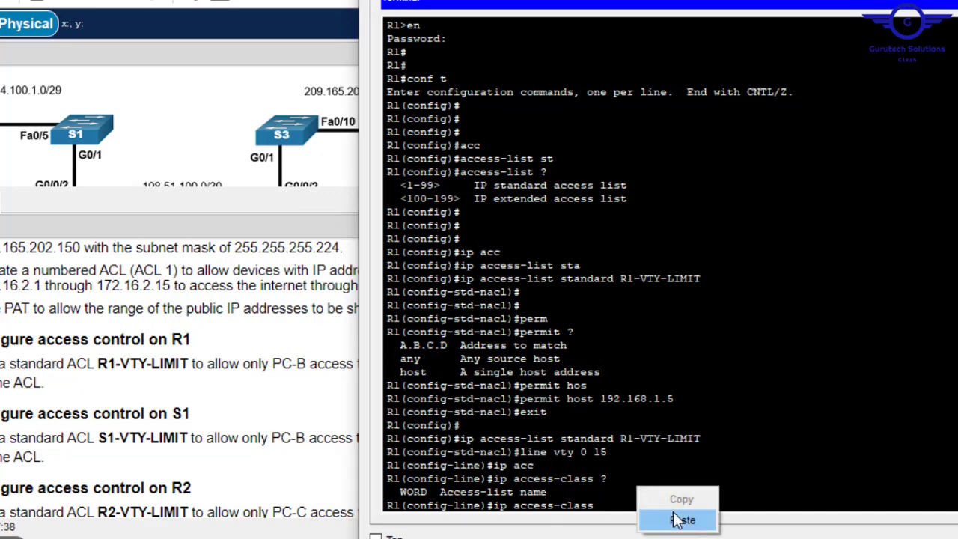
click(681, 516)
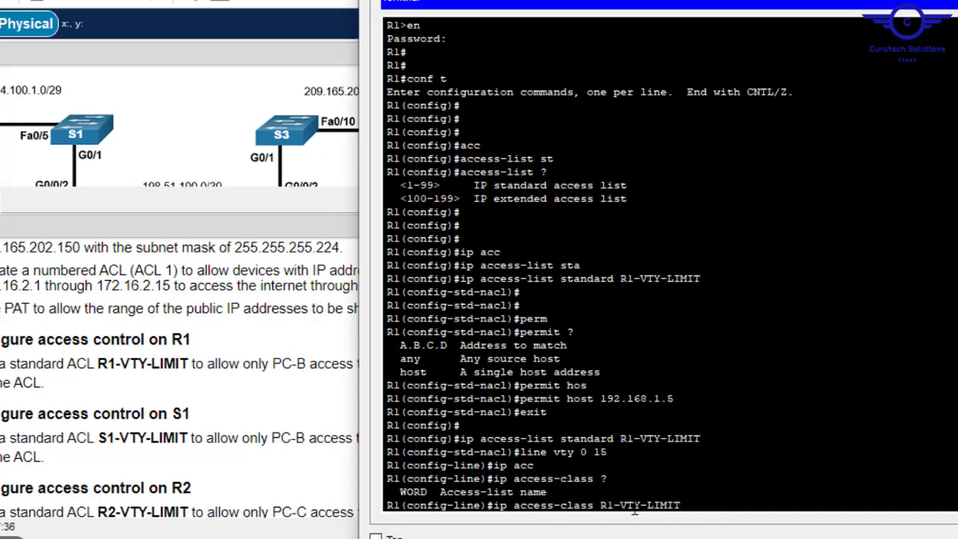
key(Return)
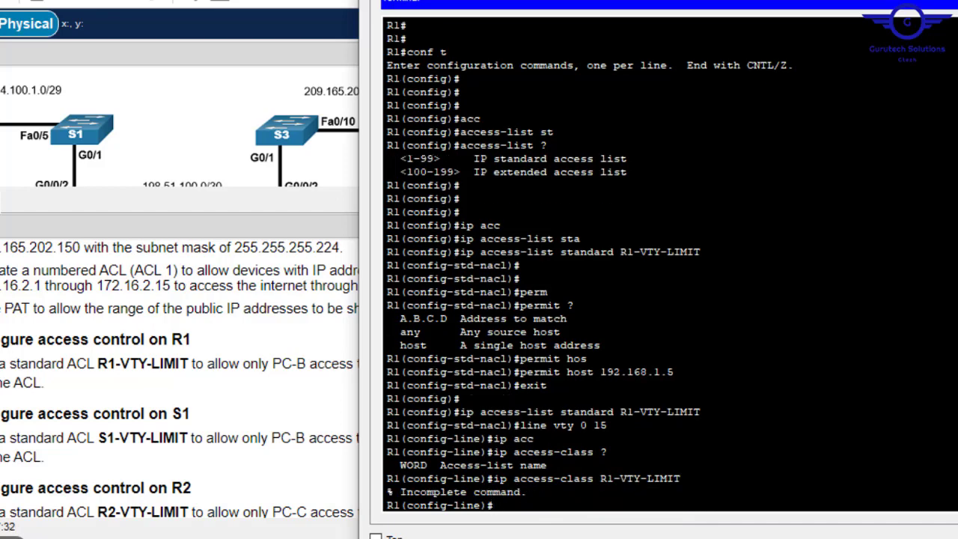
- Reissue it as 'ip access-class R1-VTY-LIMIT in', then exit line mode and type do wr
key(Up)
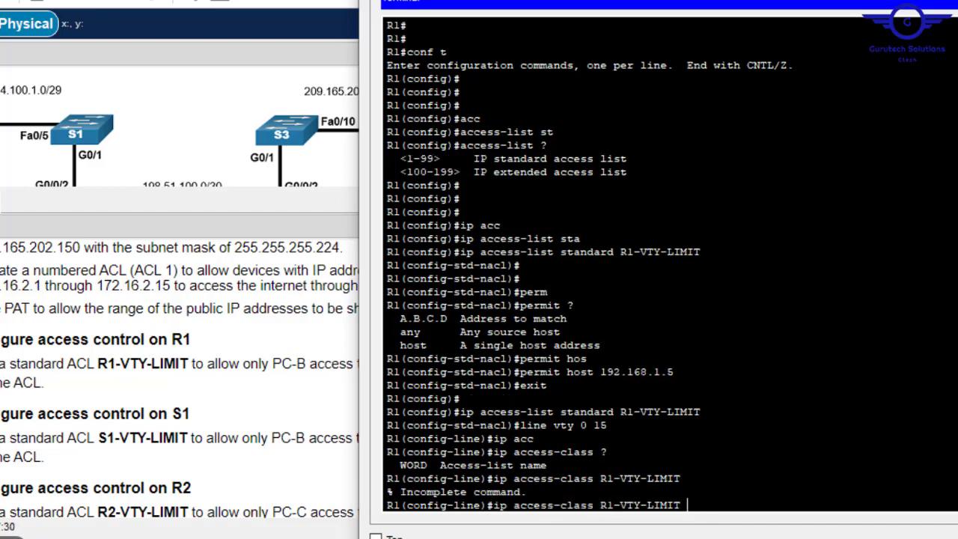
text(?)
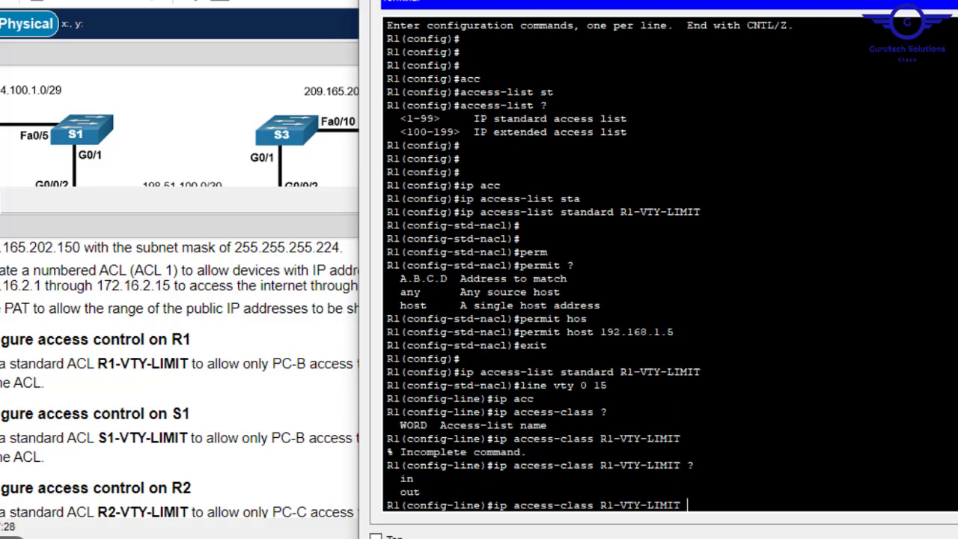
text(in)
key(Return)
text(e)
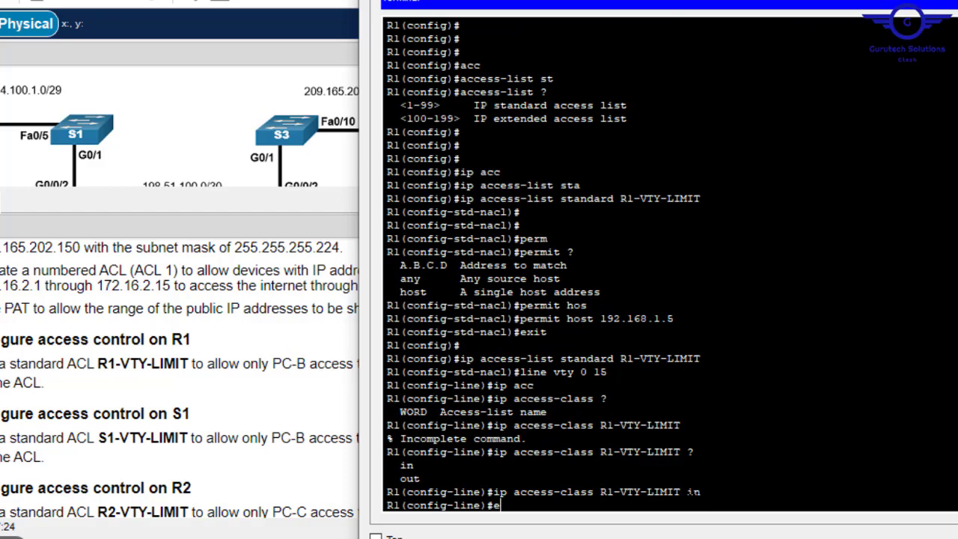
text(xit)
key(Return)
key(Return)
key(Return)
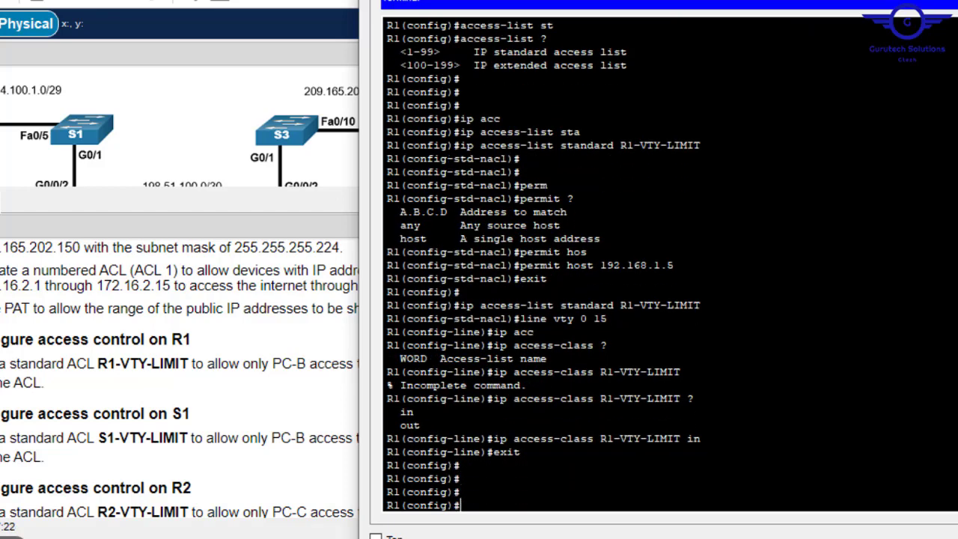
text(do wr)
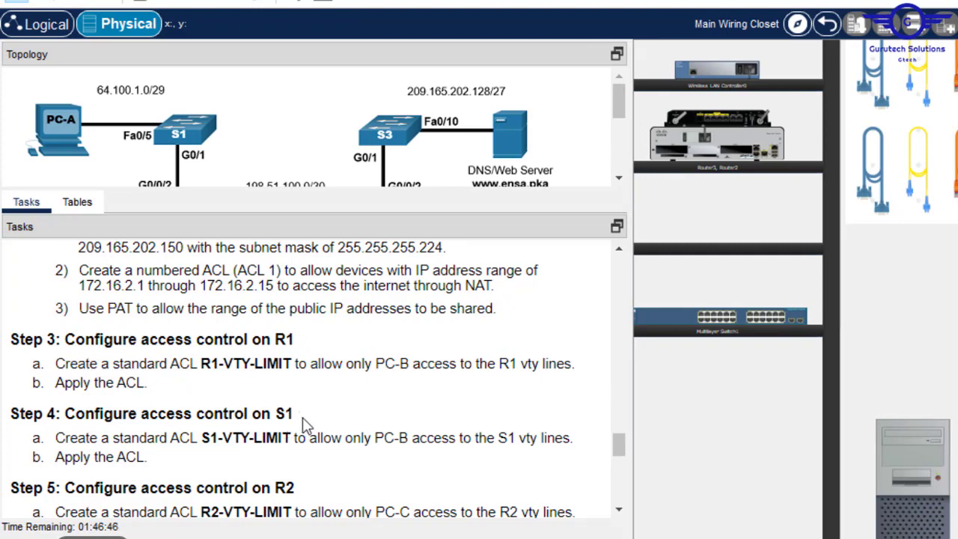
- Copy the ACL name S1-VTY-LIMIT from Step 4 of the task list
double_click(222, 435)
click(205, 437)
drag(204, 437, 290, 438)
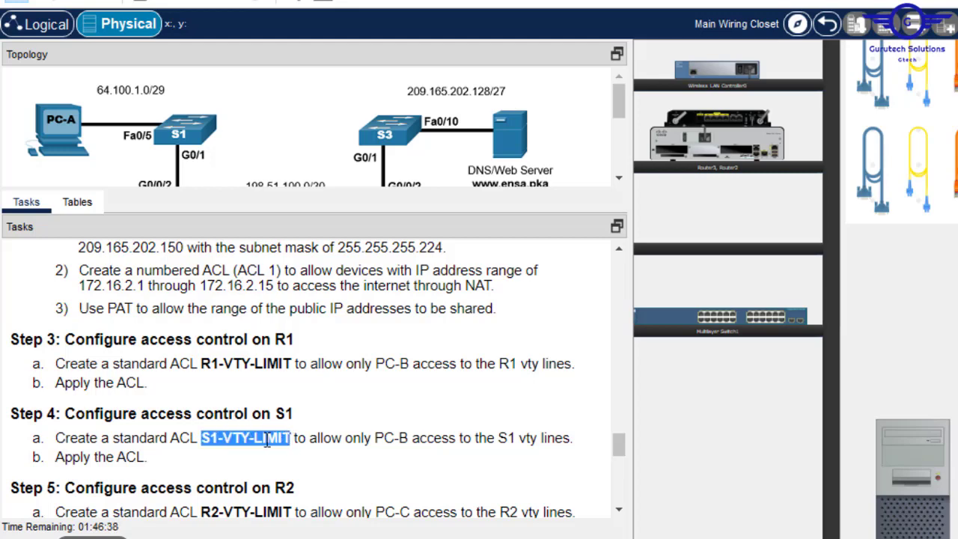
right_click(266, 439)
click(305, 446)
- Inspect R1 and the first switch in the rack, then close R1's saved console window
drag(894, 530, 957, 538)
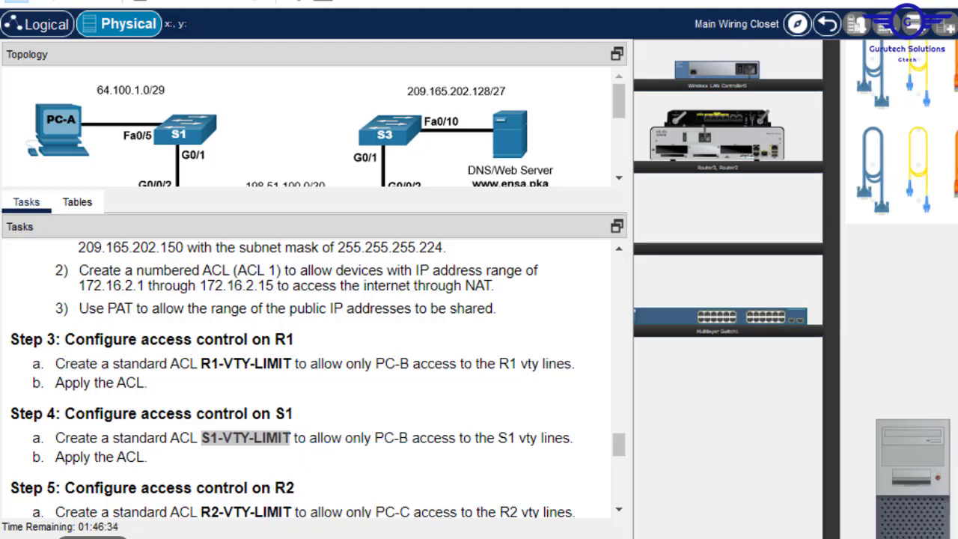
scroll(796, 289, right, 7)
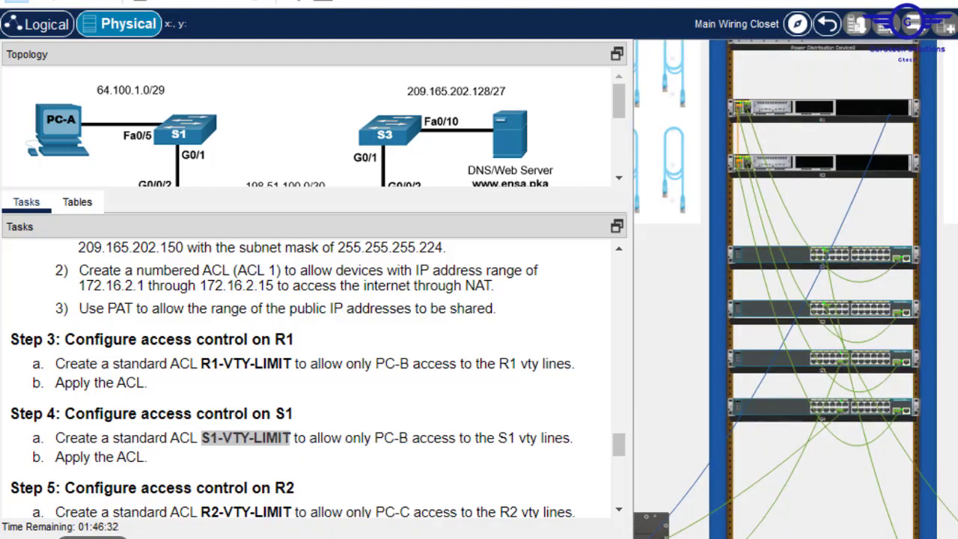
right_click(909, 112)
click(952, 140)
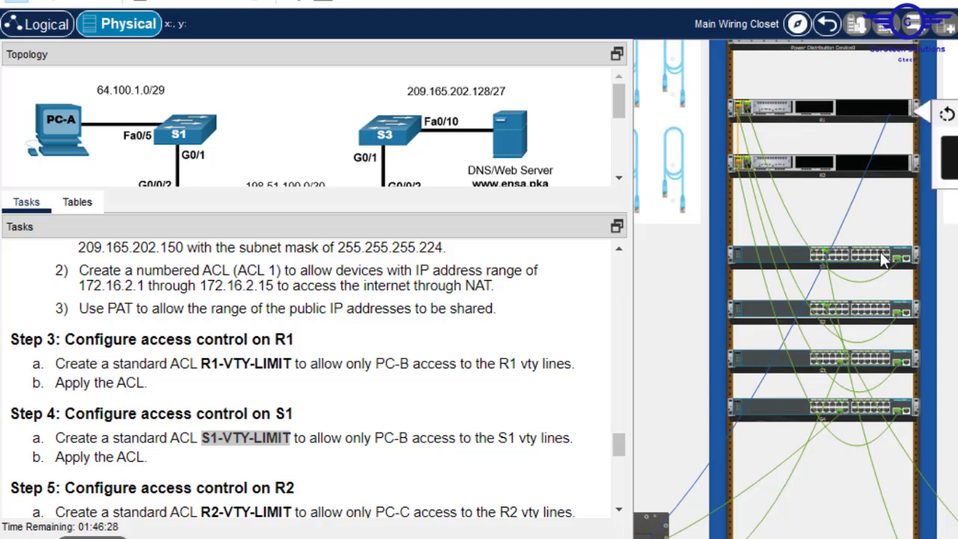
right_click(880, 252)
click(953, 288)
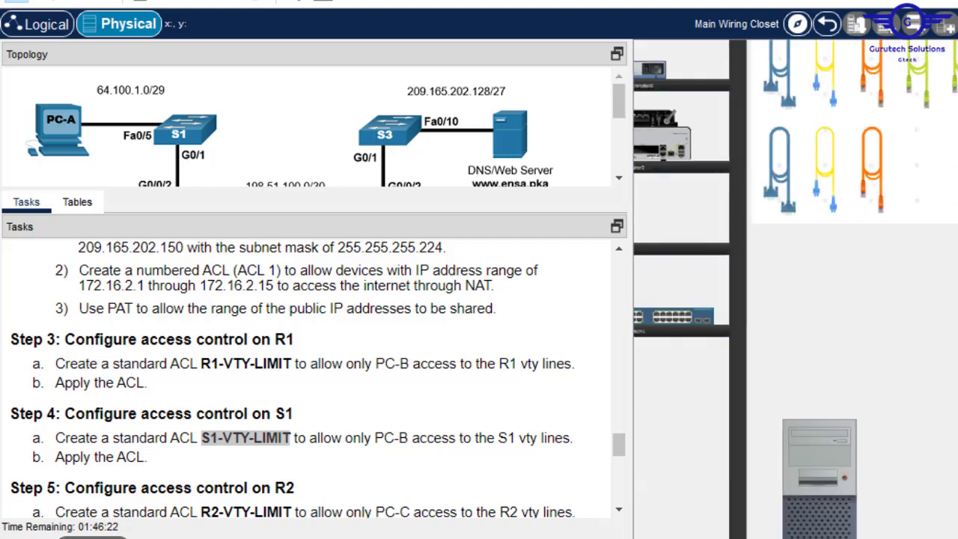
click(817, 474)
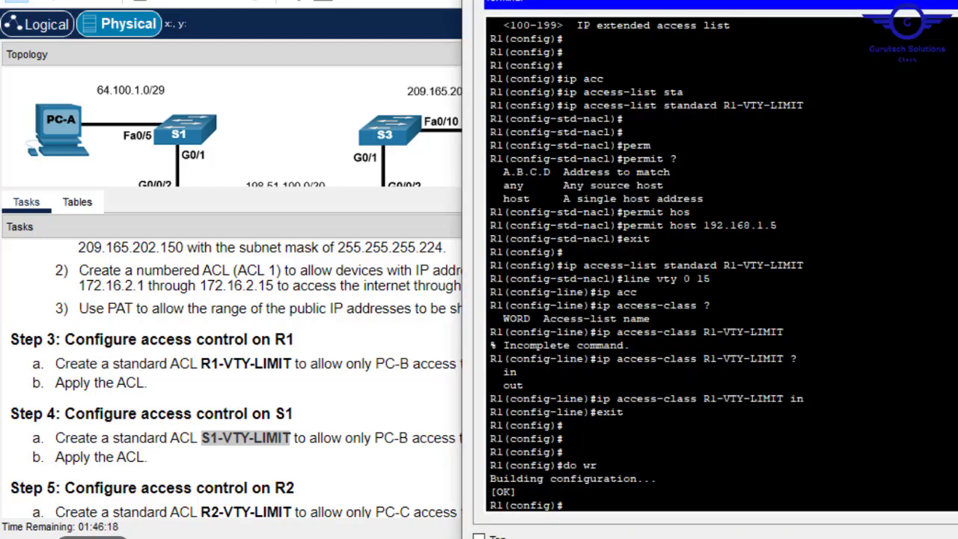
click(957, 2)
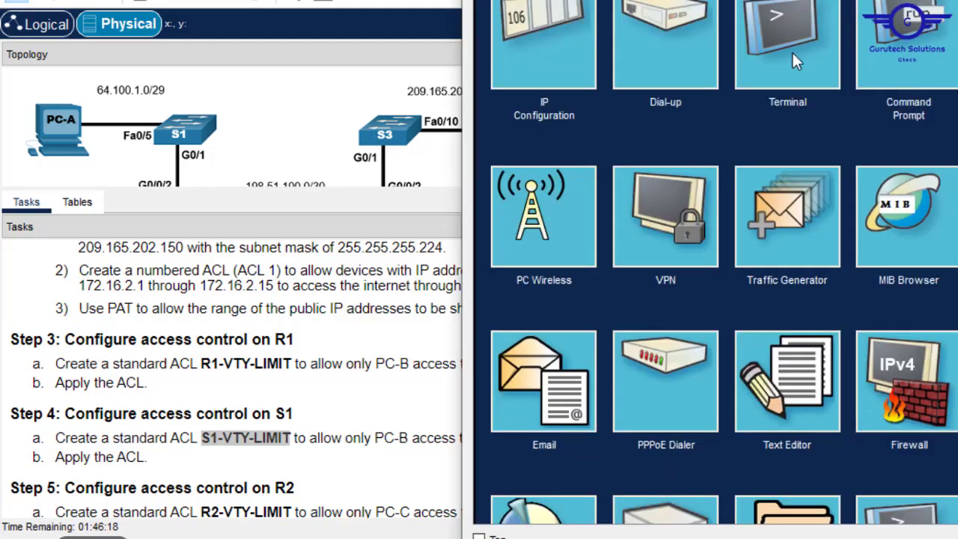
- Console into S1, enter privileged and global configuration mode, and run do wr
click(792, 50)
key(Return)
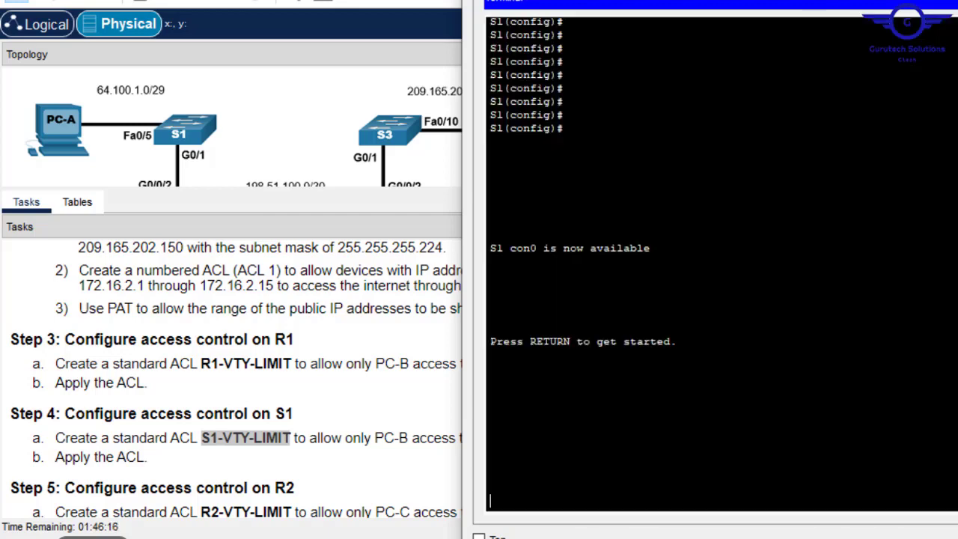
key(Return)
text(en)
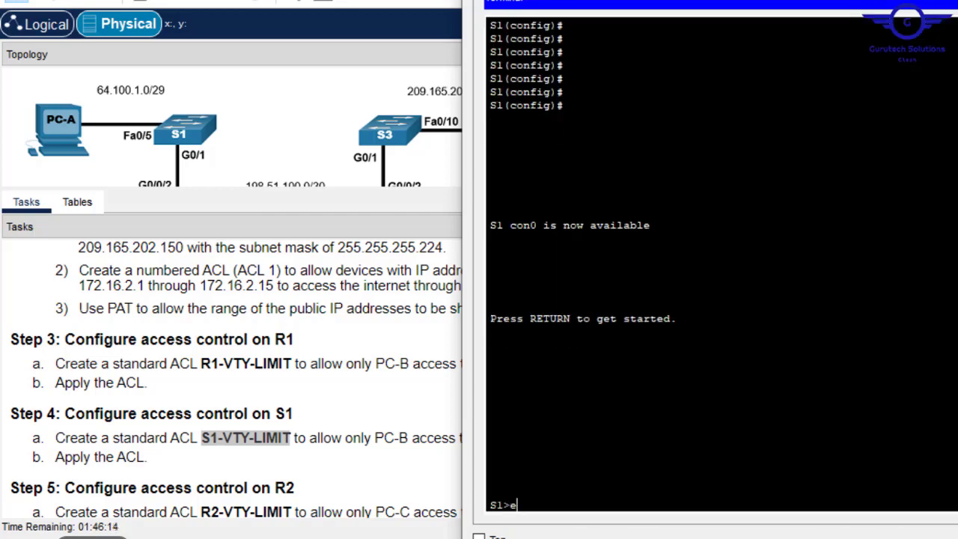
key(Return)
text(conf t)
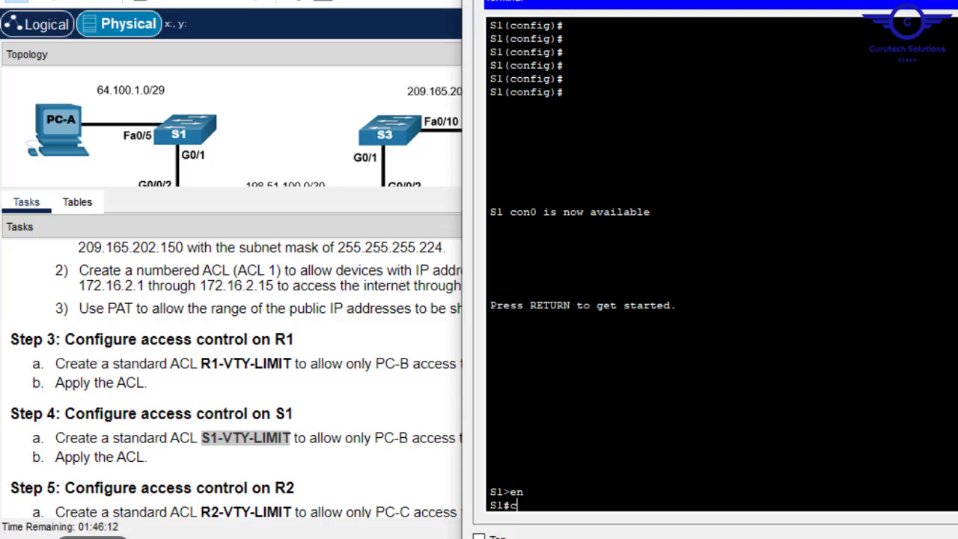
key(Return)
key(Return)
key(Return)
key(Return)
key(Return)
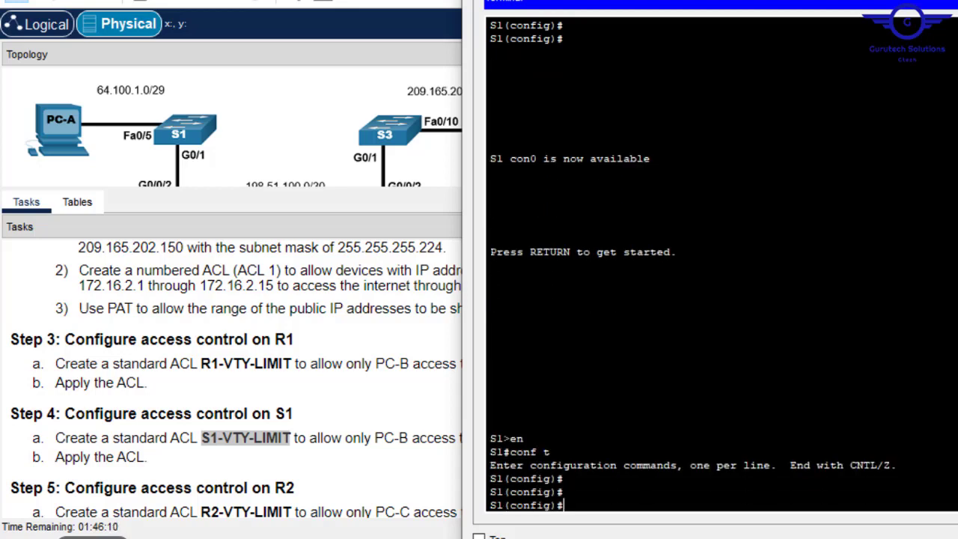
text(do wr)
key(Return)
key(Return)
key(Return)
key(Return)
key(Return)
key(Return)
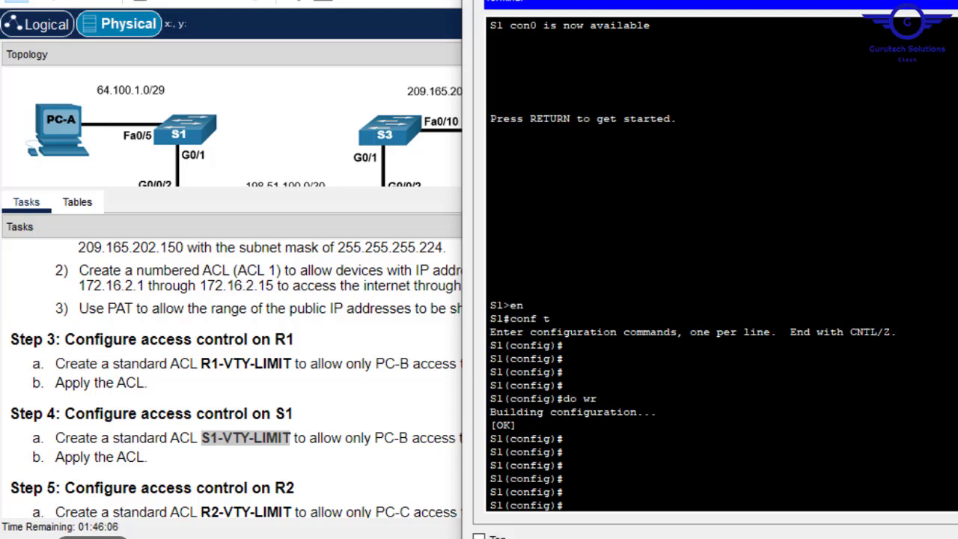
- Create the named standard ACL S1-VTY-LIMIT on S1
text(ip acc)
key(Tab)
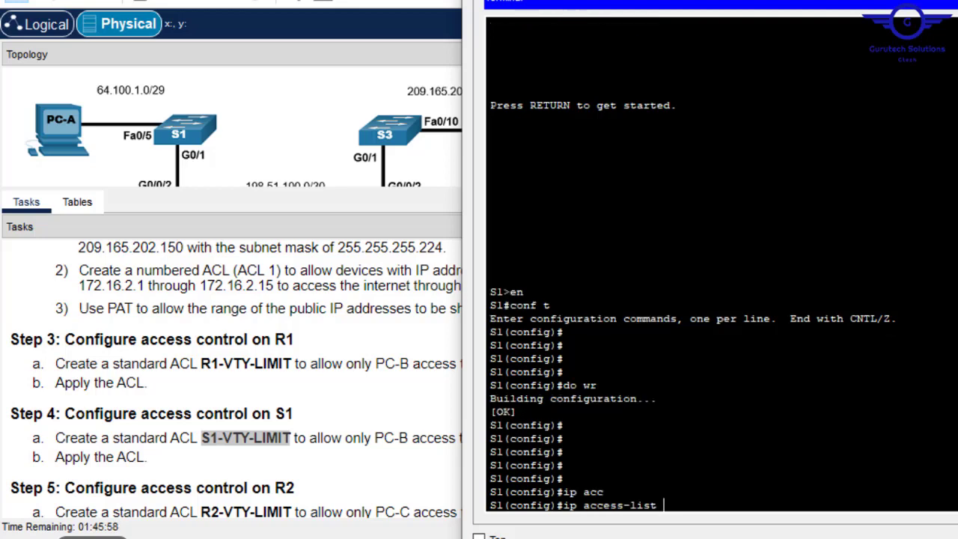
text(stan)
key(Tab)
right_click(722, 364)
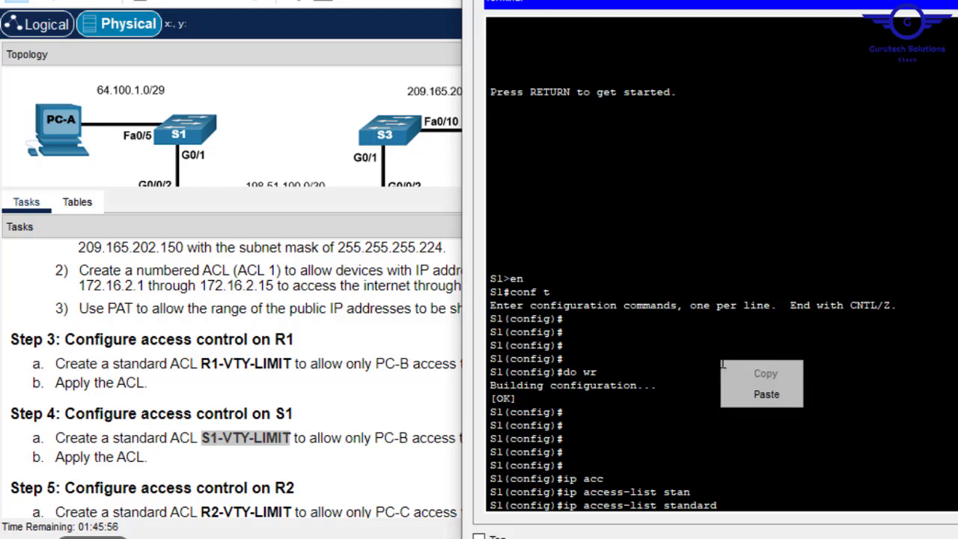
click(766, 395)
key(Return)
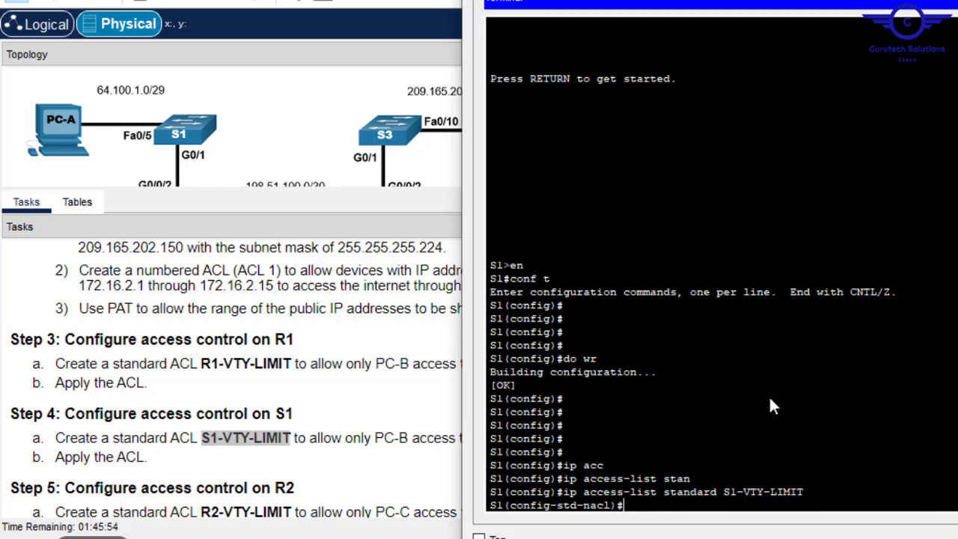
- Begin the 'permit host' entry in S1-VTY-LIMIT
text(permi)
key(Tab)
text(host)
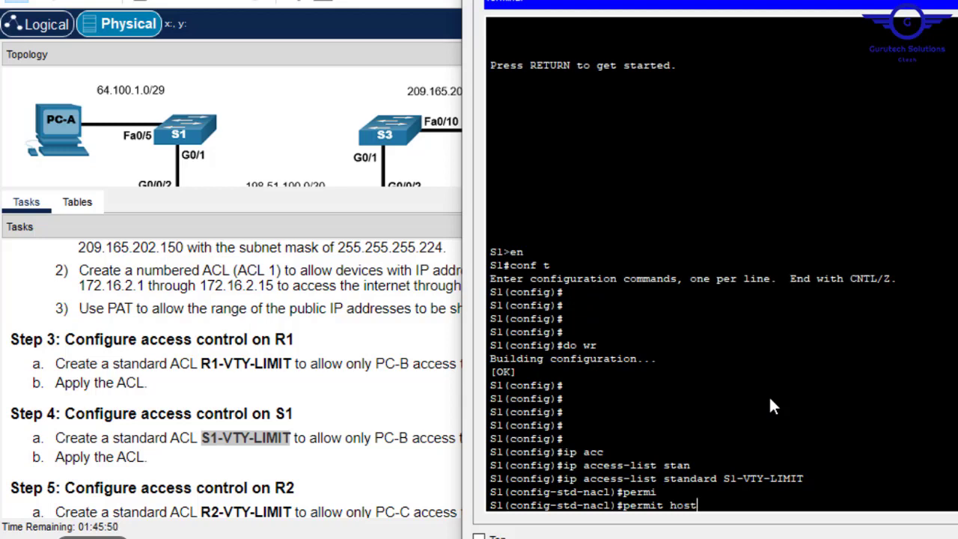
key(Tab)
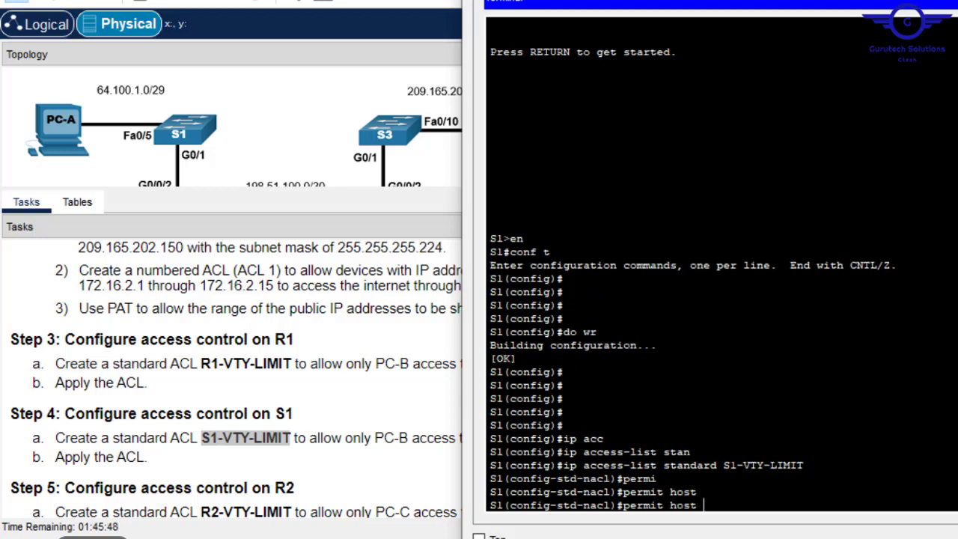
mouse_move(460, 538)
click(876, 0)
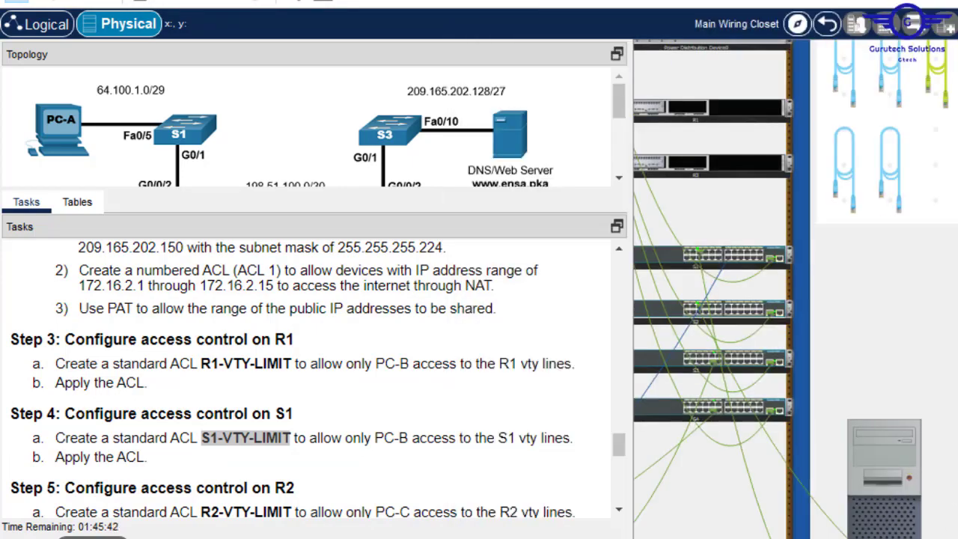
- Copy the PC's IPv4 address 192.168.1.5 and bring S1's console back to paste it
click(884, 479)
click(410, 44)
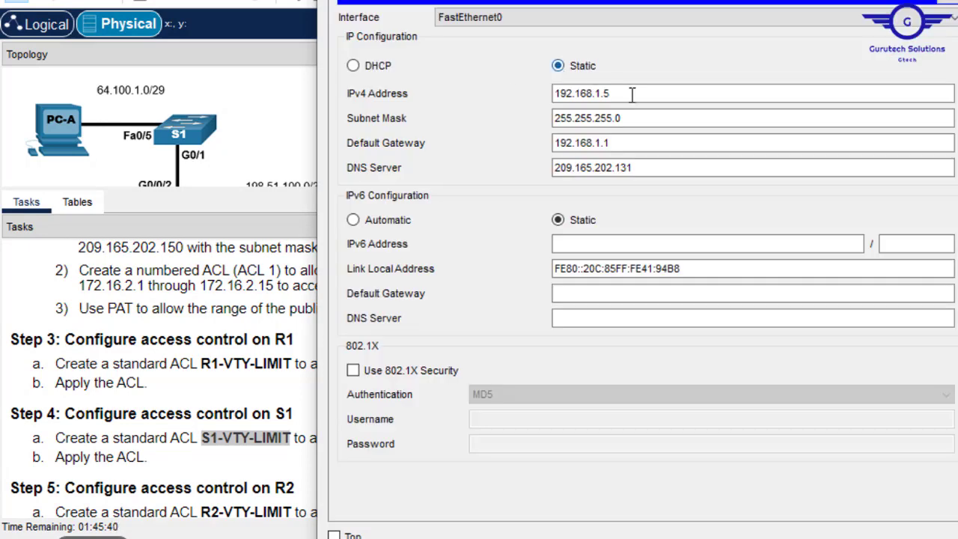
drag(633, 94, 461, 102)
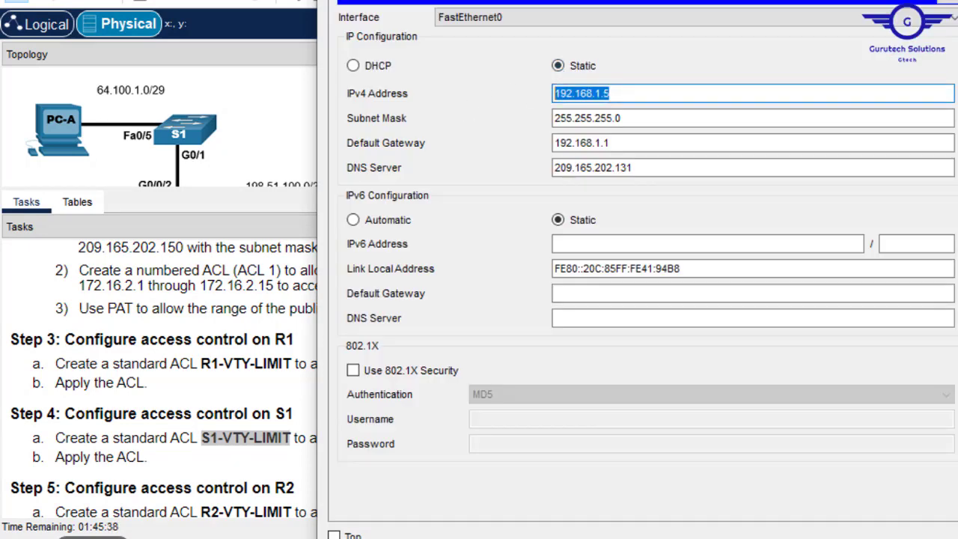
click(956, 0)
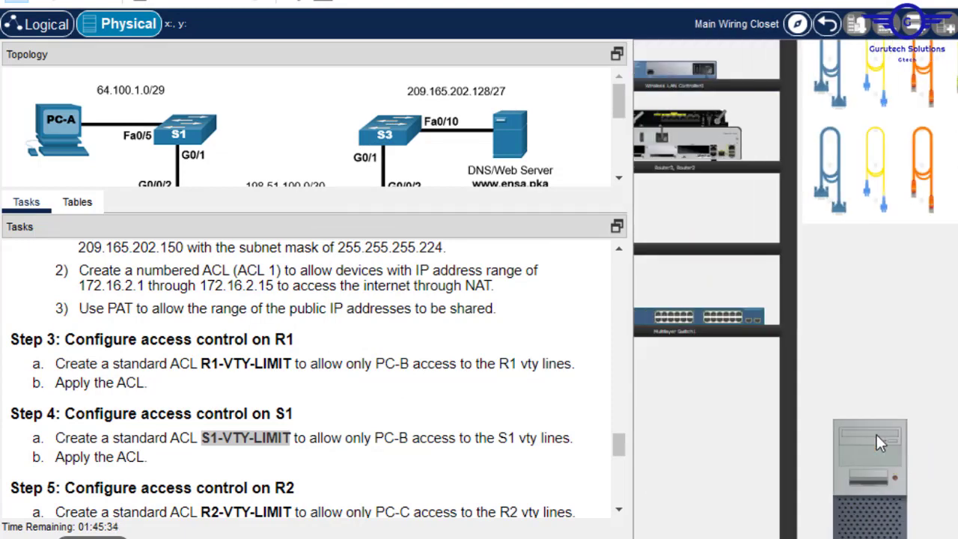
click(877, 433)
right_click(747, 412)
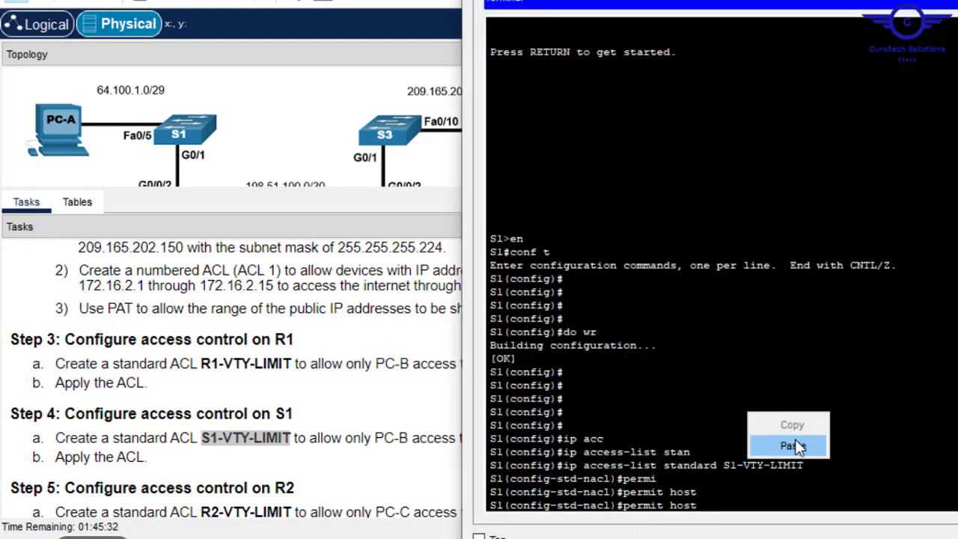
- Complete 'permit host 192.168.1.5' in S1-VTY-LIMIT and enter line vty 0 15
click(805, 448)
key(Return)
key(Return)
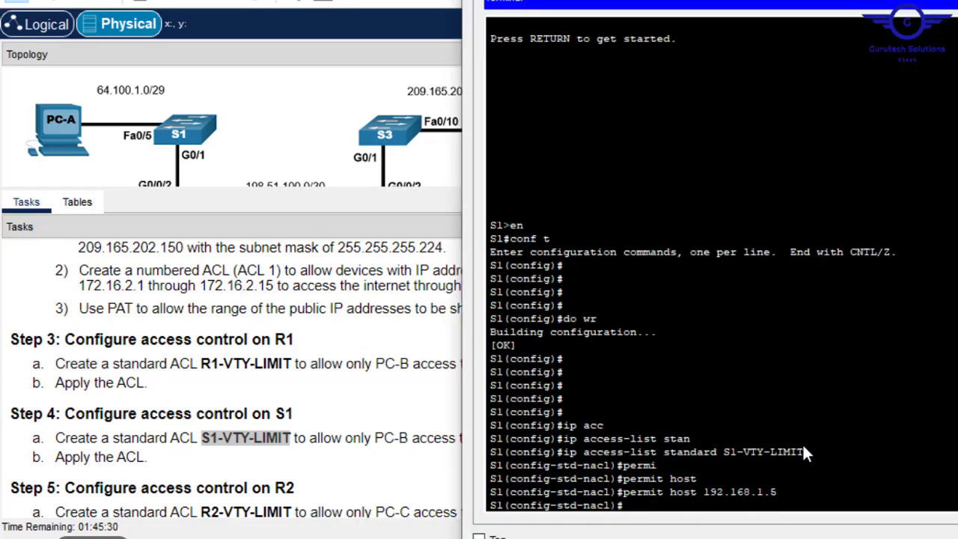
text(lin)
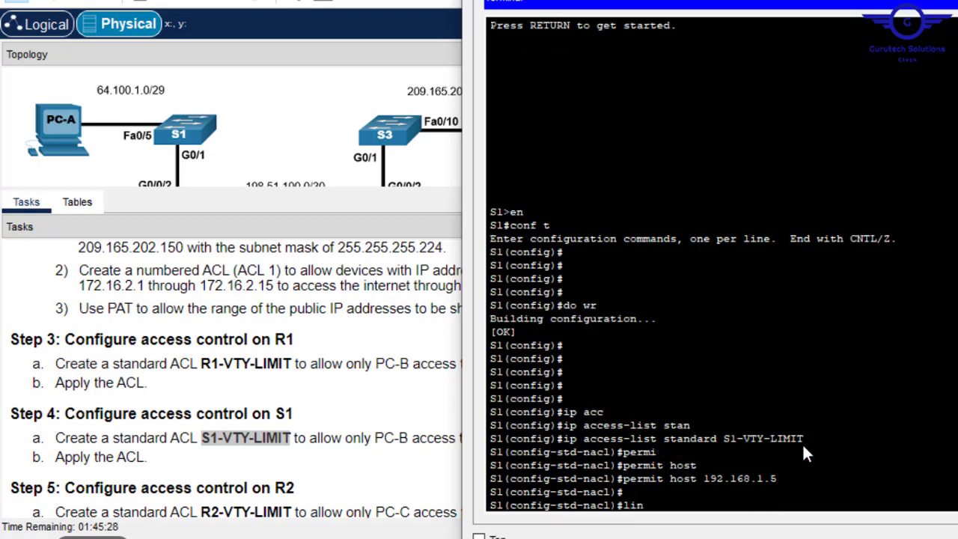
text(e vty 0 15)
key(Return)
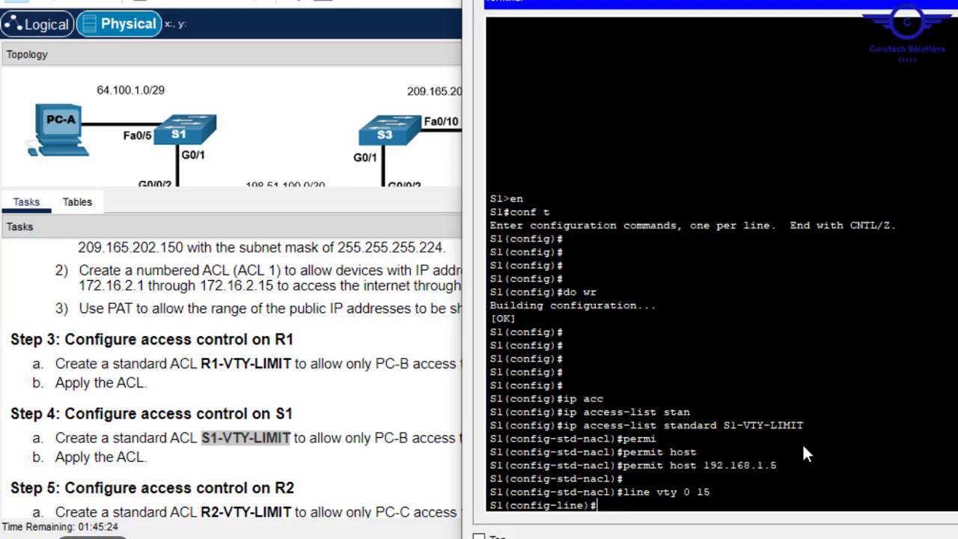
- Apply 'ip access-class S1-VTY-LIMIT in' to S1's vty lines
text(ip ac)
key(Tab)
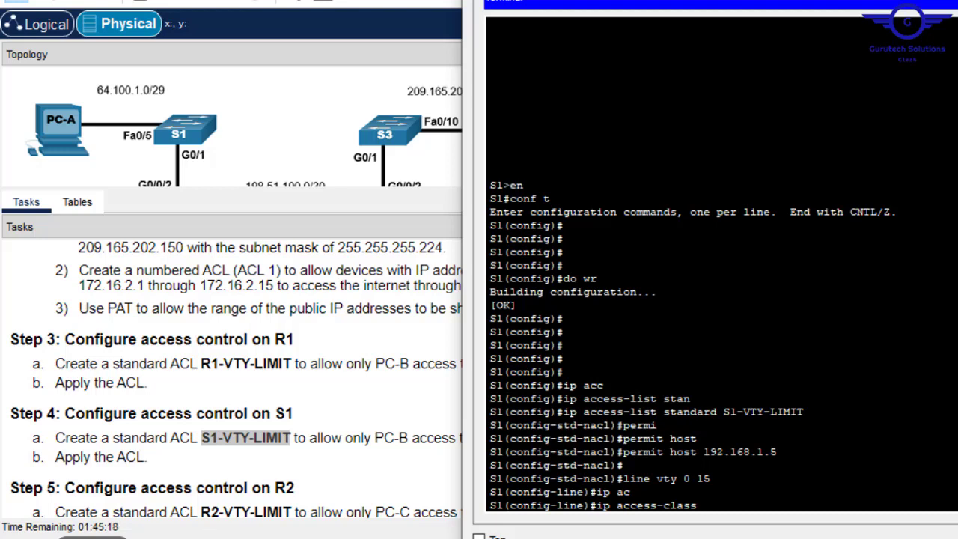
drag(804, 411, 723, 411)
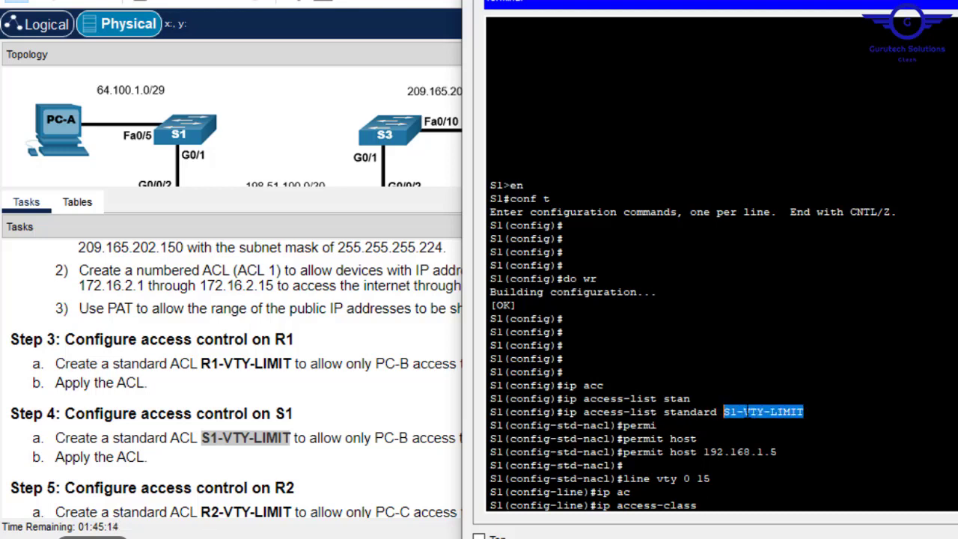
right_click(724, 411)
click(777, 416)
right_click(838, 479)
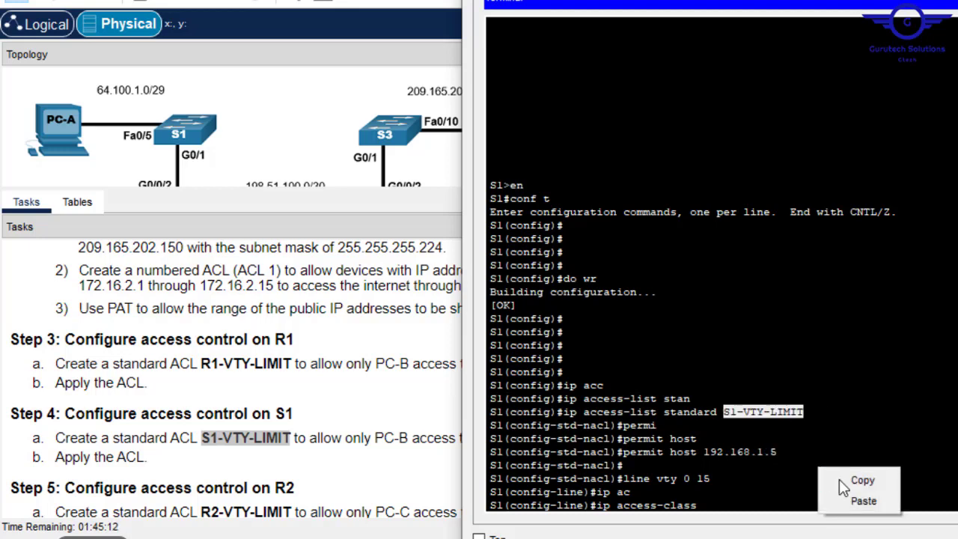
click(862, 500)
key(Return)
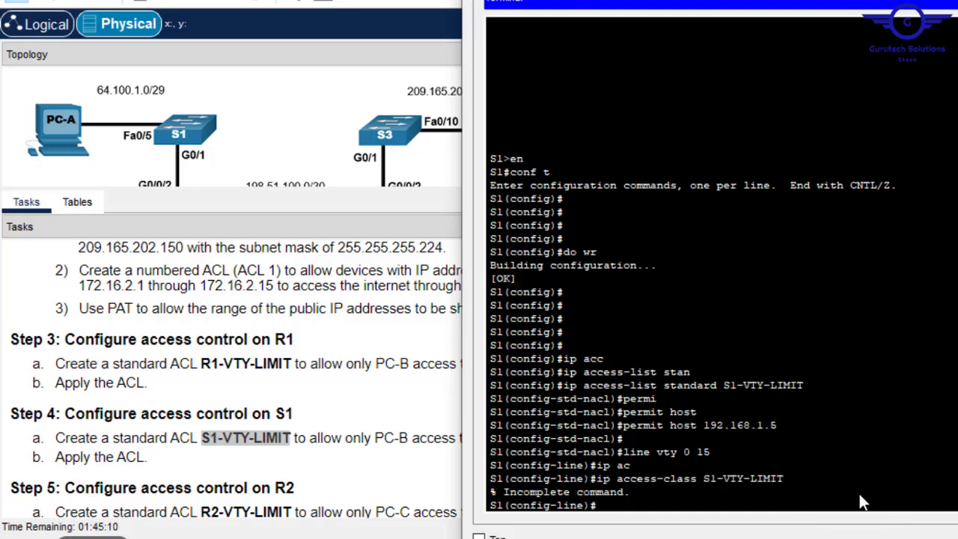
key(Up)
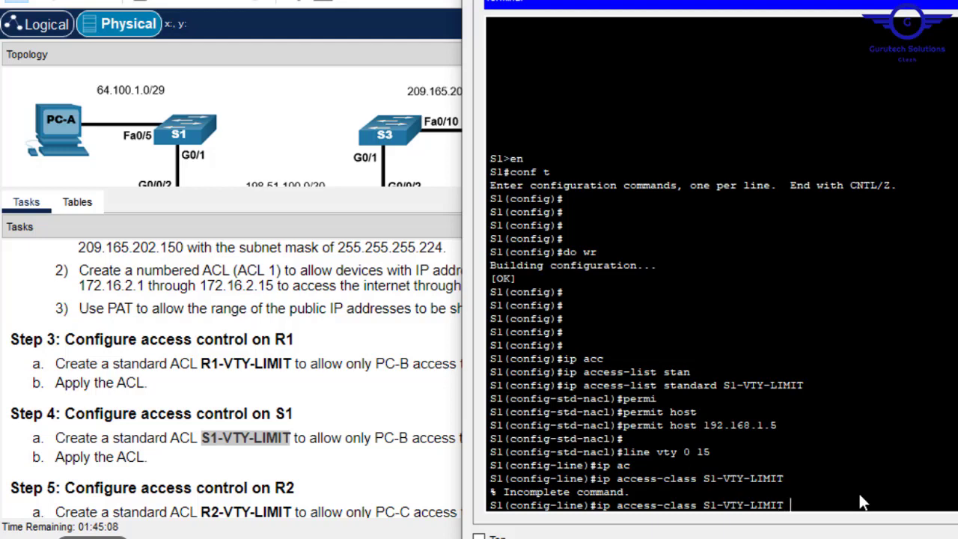
text(in)
key(Return)
key(Return)
key(Return)
key(Return)
key(Return)
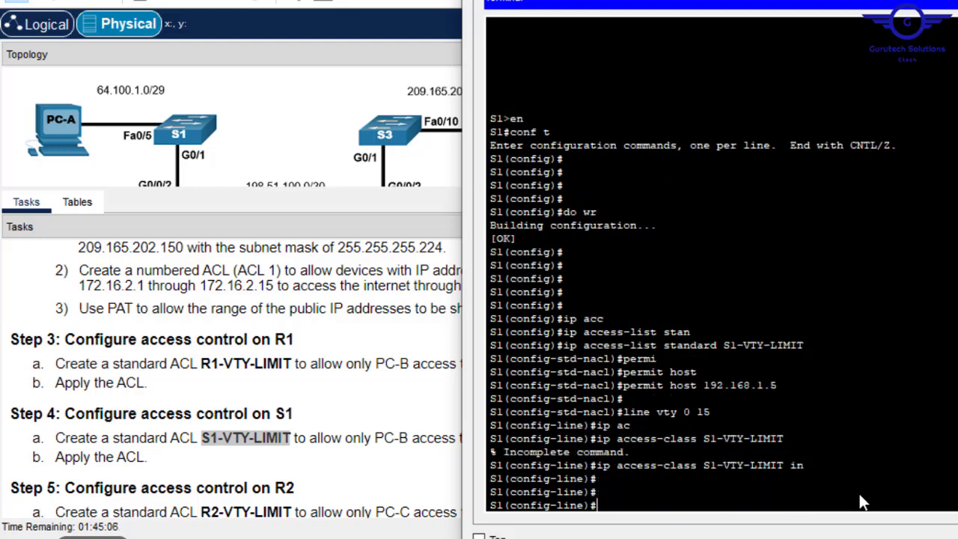
- Save S1's configuration with do wr and close its terminal
text(do wr)
key(Return)
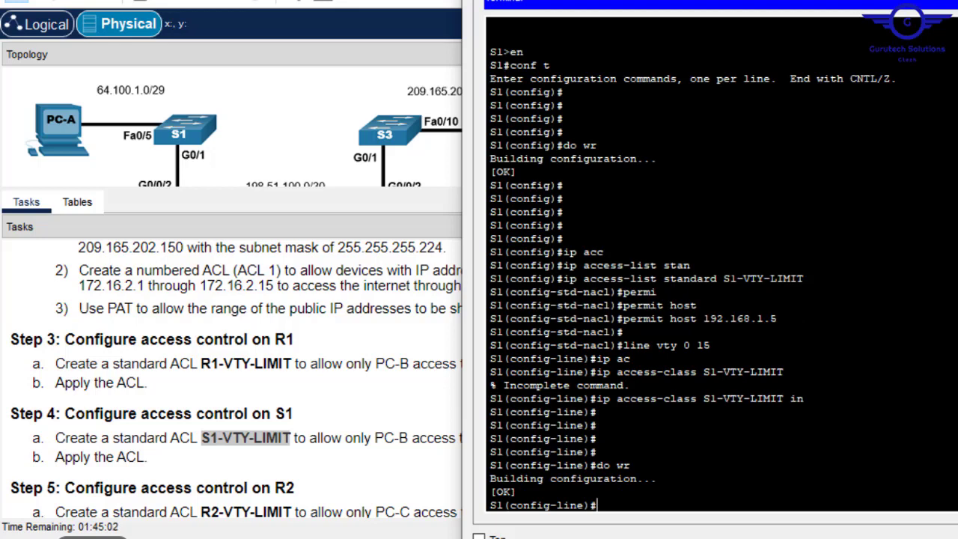
click(957, 0)
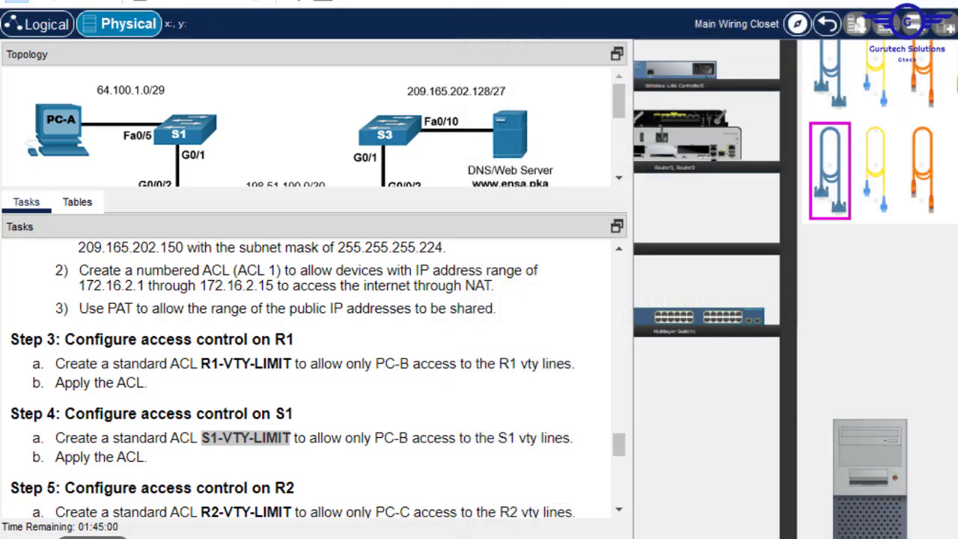
- In the rack's rear view, move the console cable from S1 onto R2's Console port
scroll(795, 288, right, 10)
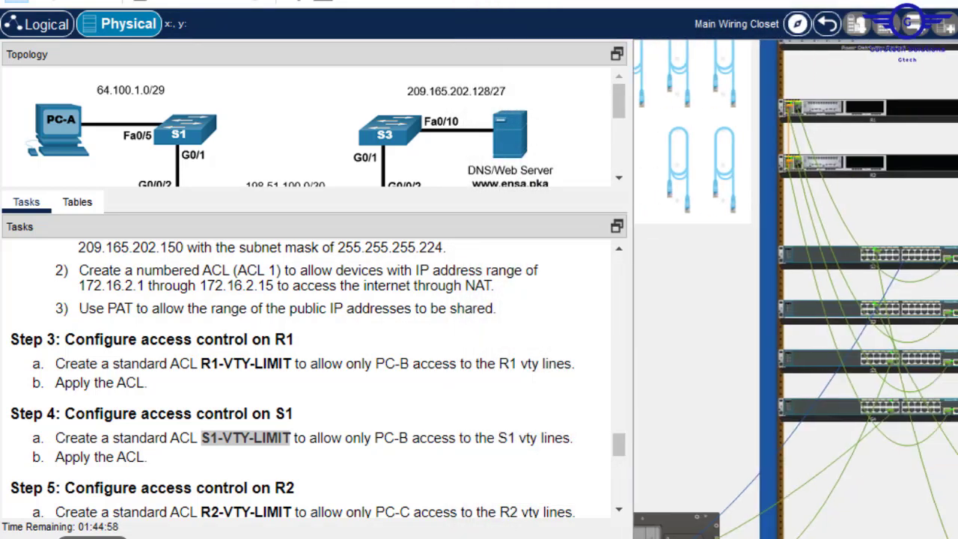
click(617, 441)
drag(616, 441, 619, 461)
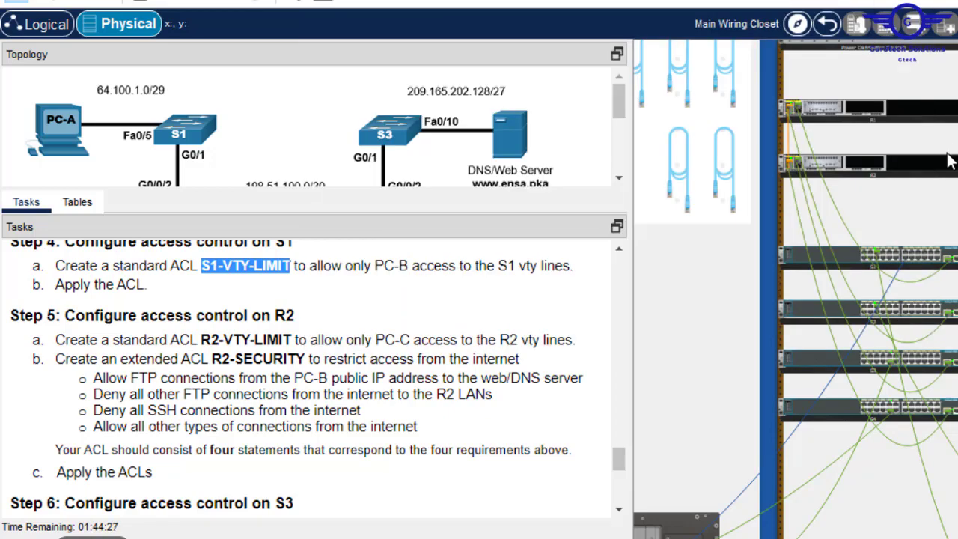
mouse_move(943, 169)
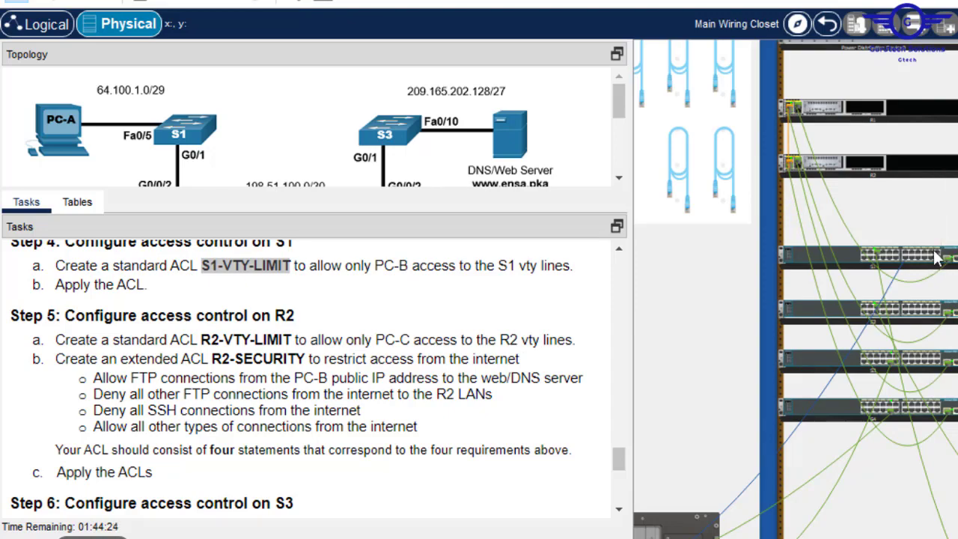
right_click(928, 256)
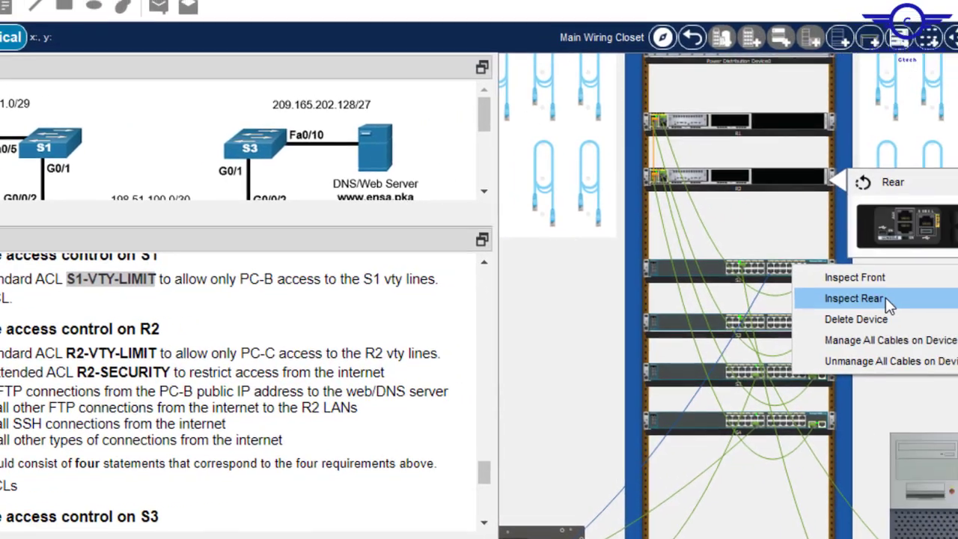
click(885, 297)
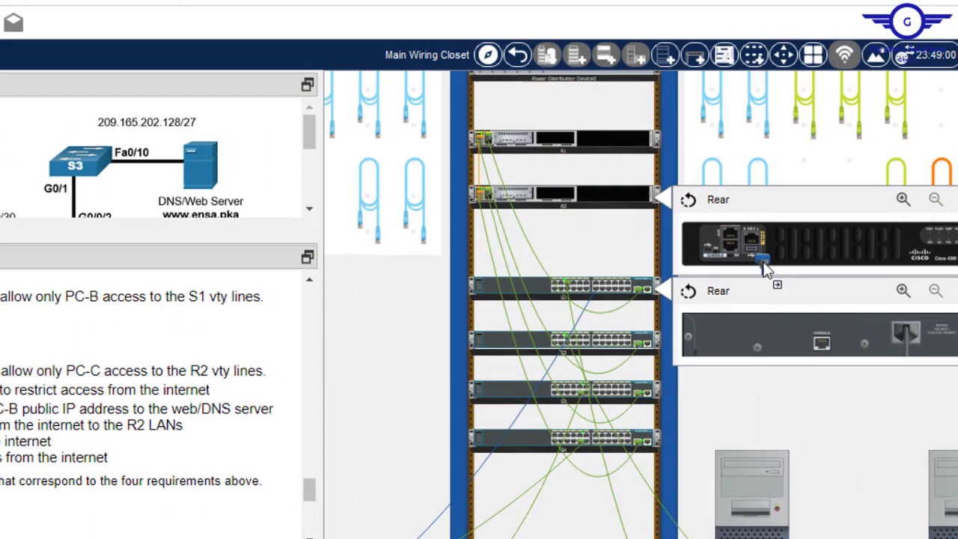
drag(762, 262, 730, 249)
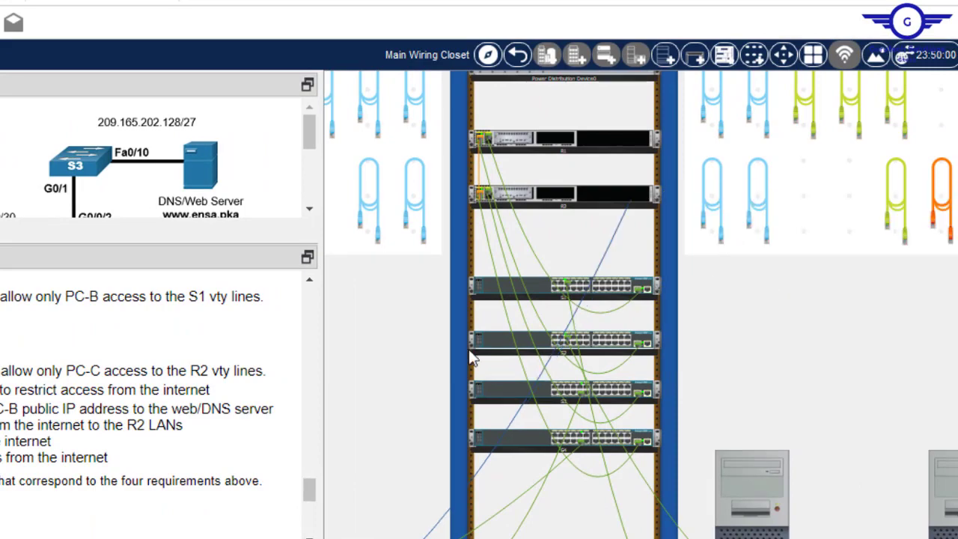
- Connect the PC's terminal to R2 at the R2(config)# prompt and move the window aside
scroll(779, 310, right, 5)
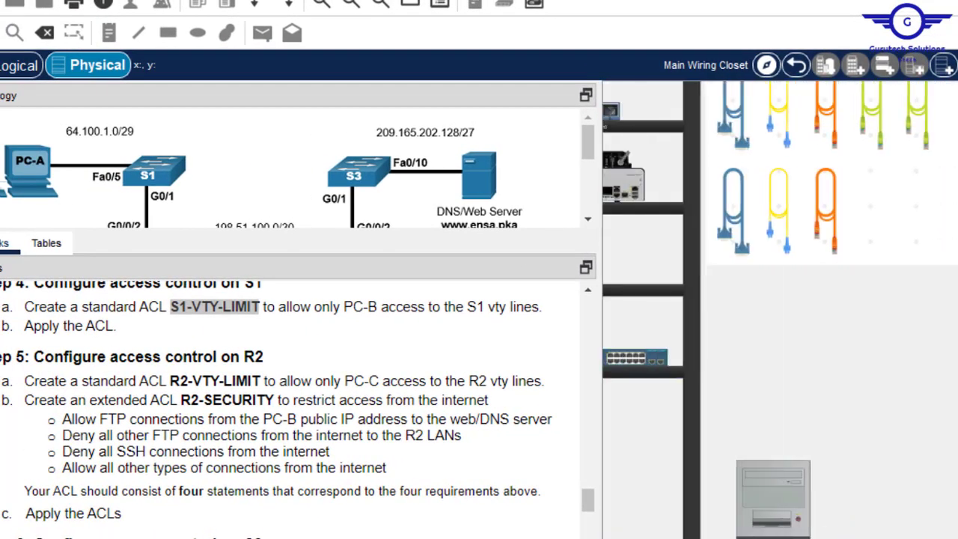
click(774, 518)
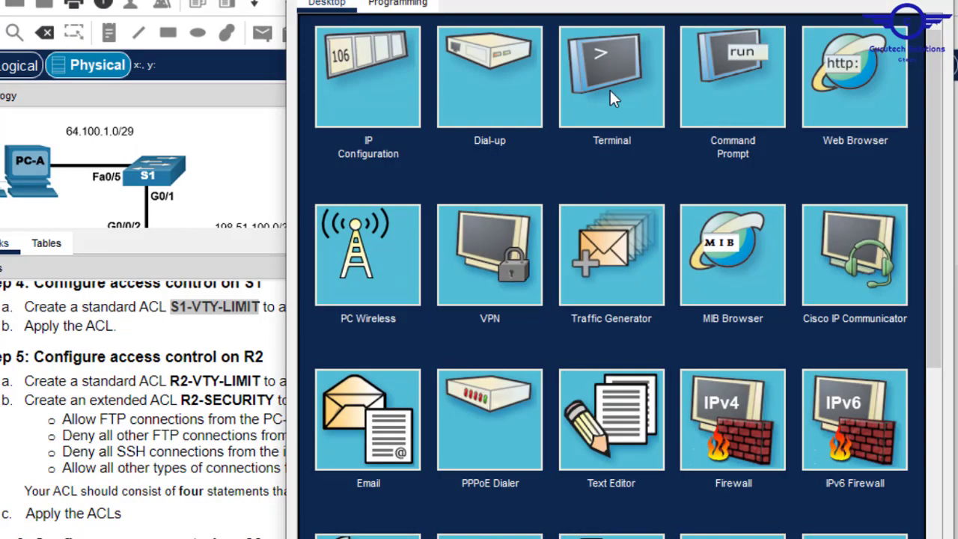
click(609, 90)
click(881, 216)
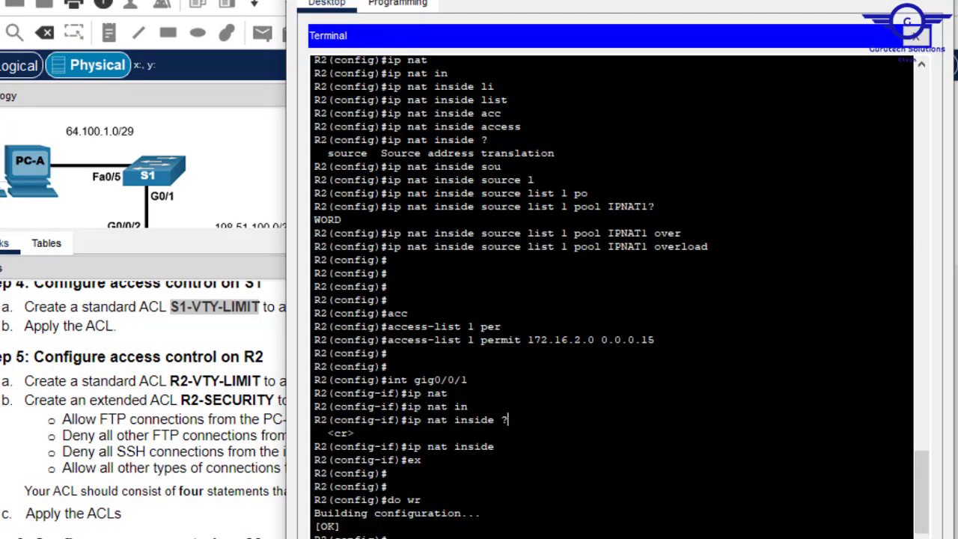
key(Return)
key(Return)
key(Return)
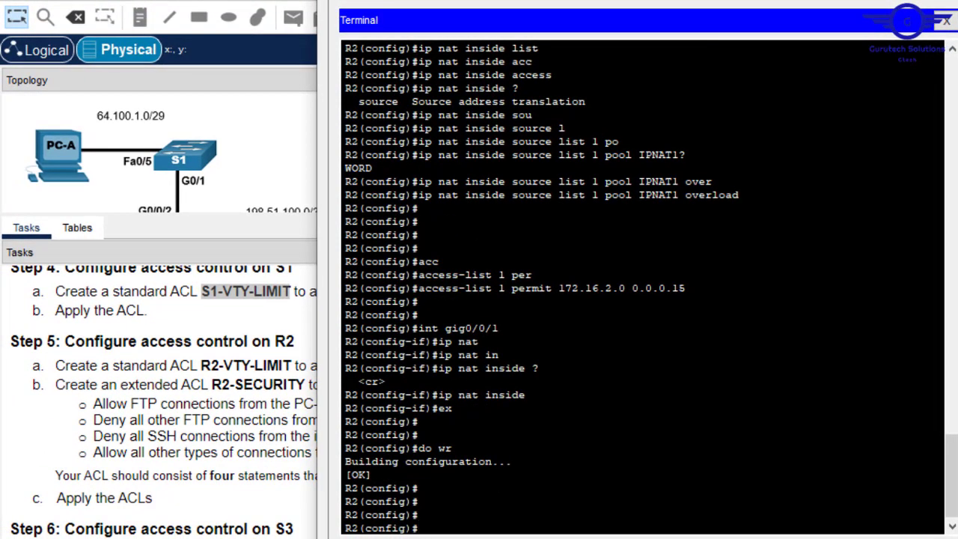
drag(598, 0, 712, 4)
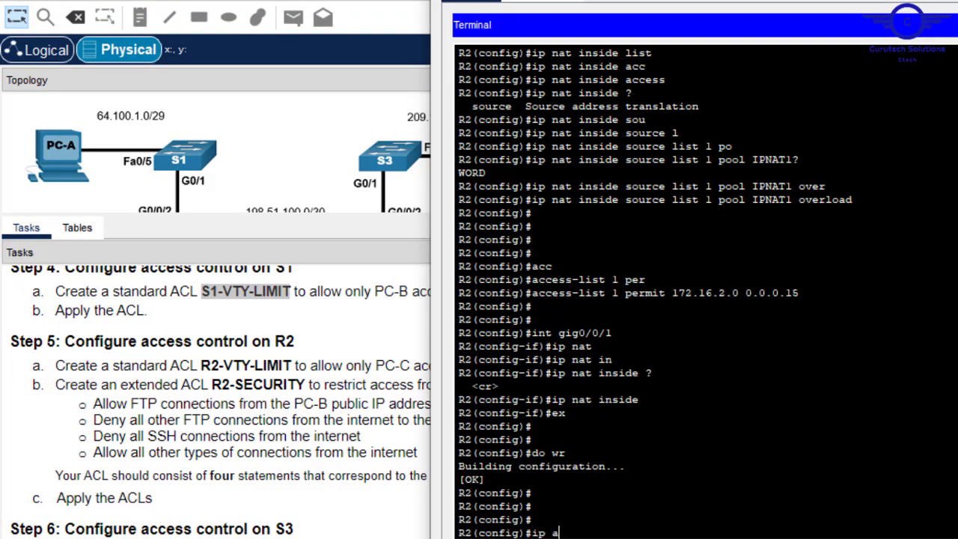
- Create the standard ACL R2-VTY-LIMIT on R2, pasting the name from the task text
key(Tab)
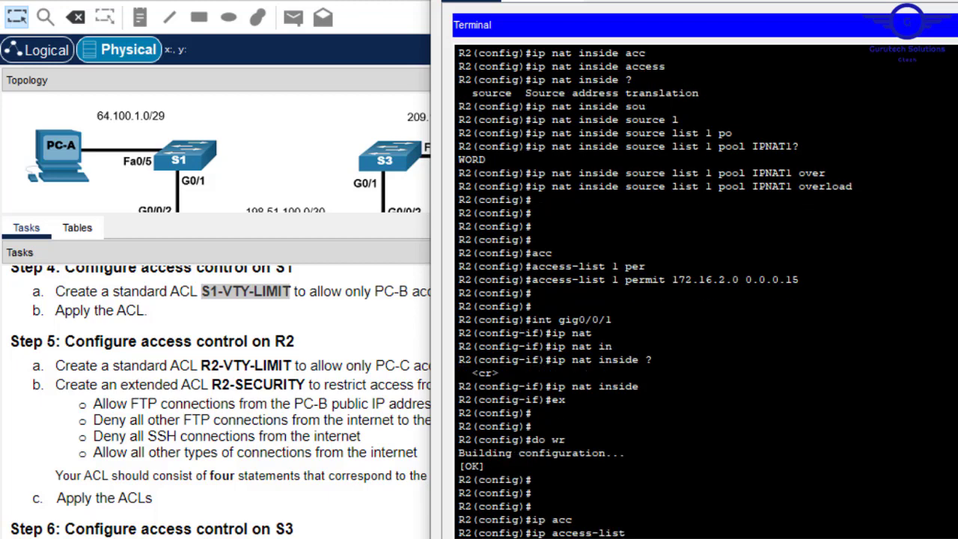
text(stan)
key(Tab)
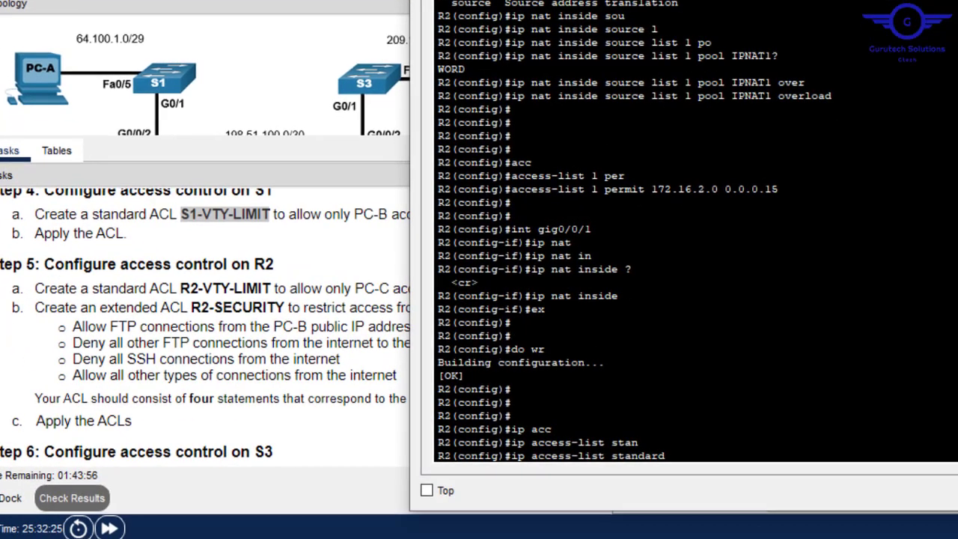
click(272, 287)
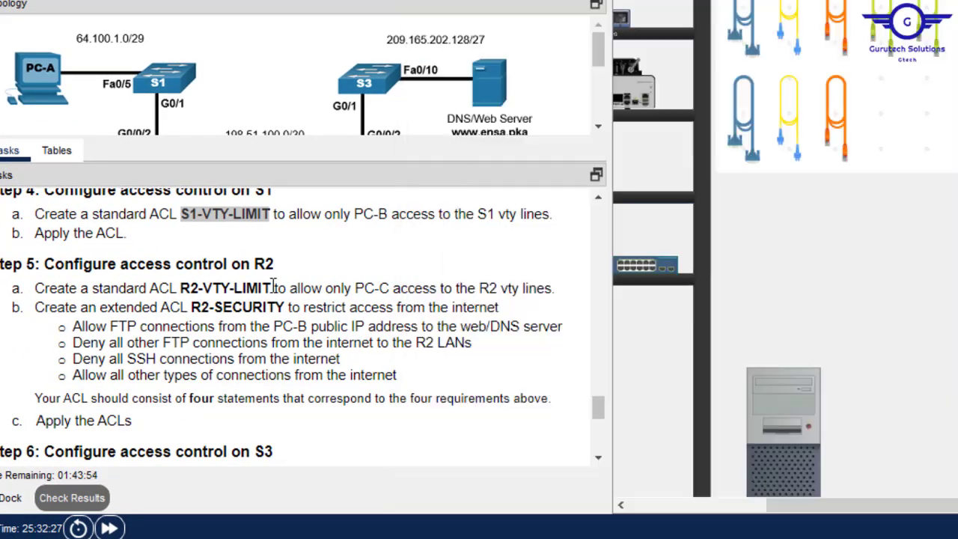
drag(271, 288, 180, 289)
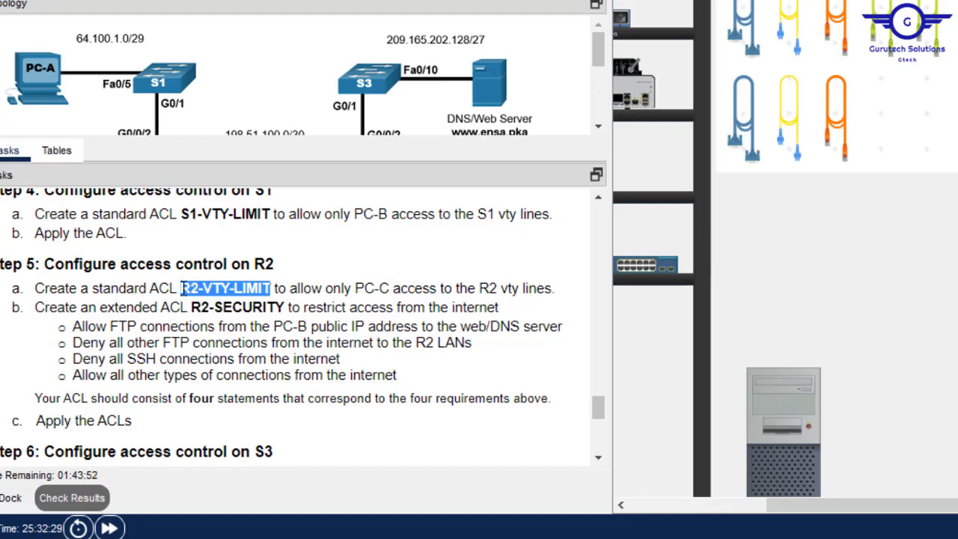
right_click(187, 291)
click(229, 302)
click(803, 386)
right_click(778, 330)
click(833, 370)
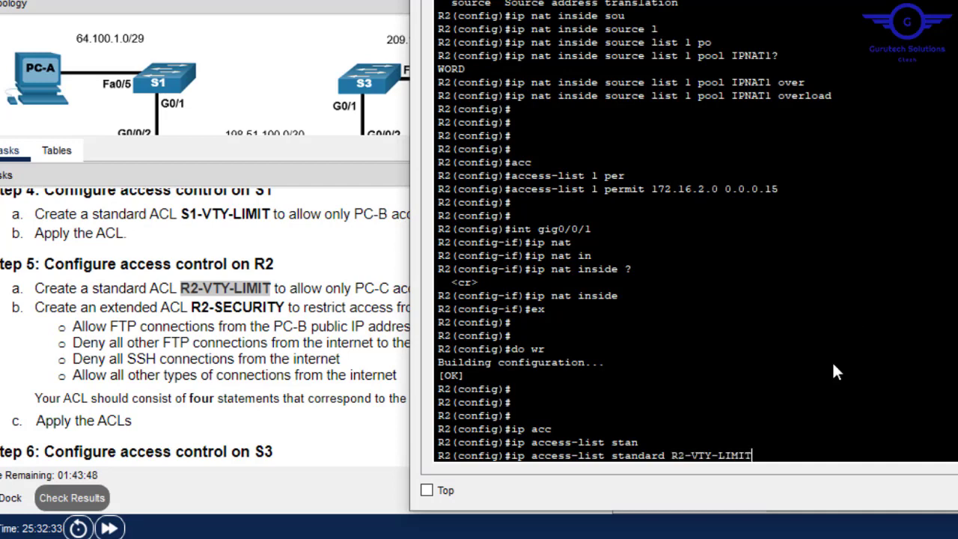
key(Return)
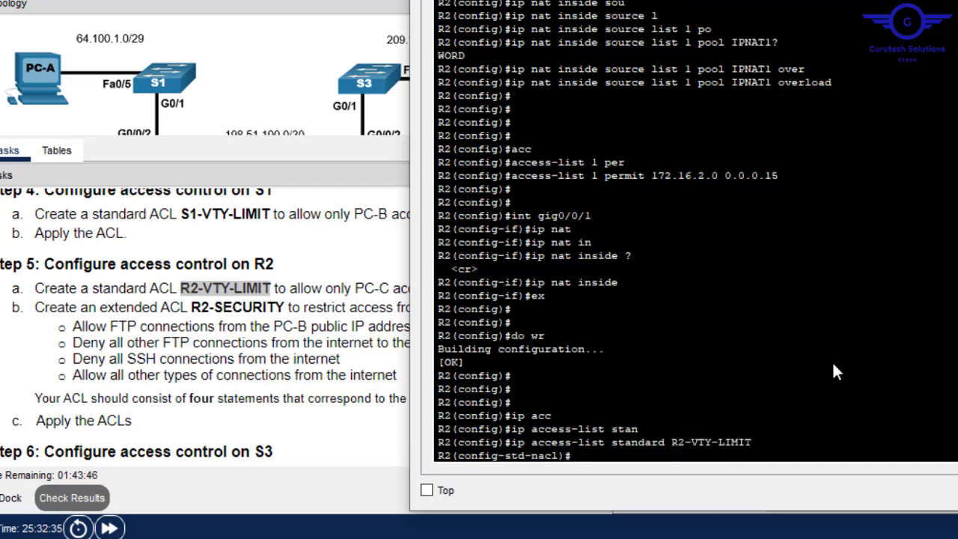
- Add permit host 172.16.2.5, PC-C's address copied from the addressing table
text(per)
key(Tab)
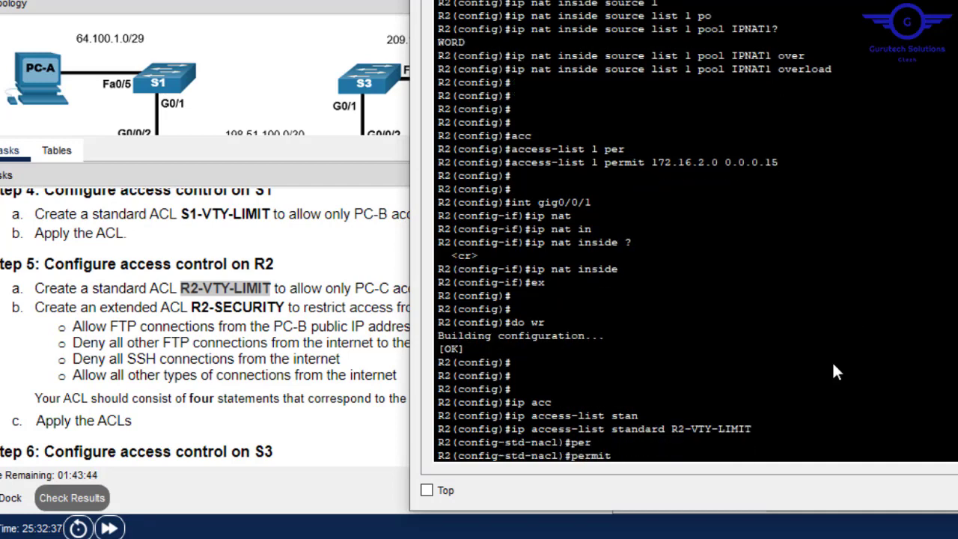
text(hos)
key(Tab)
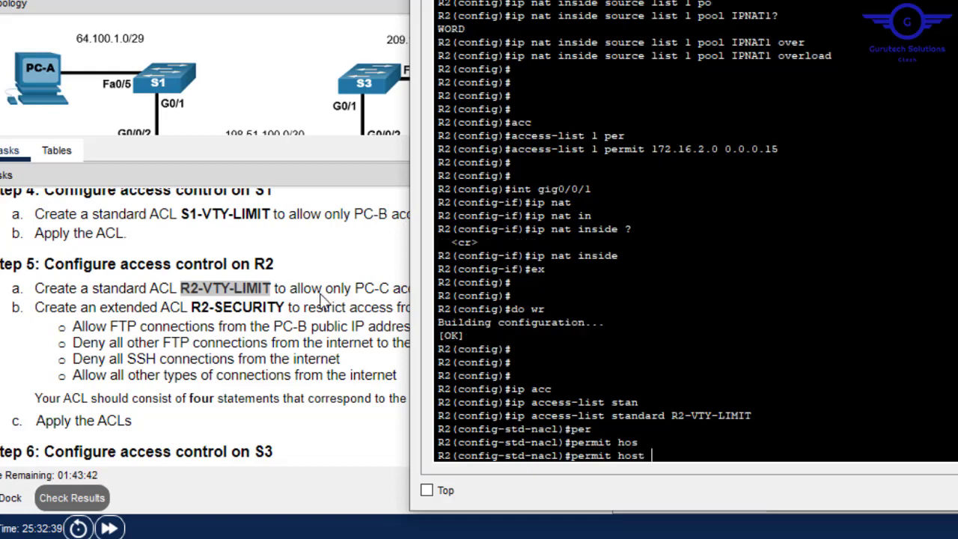
click(307, 313)
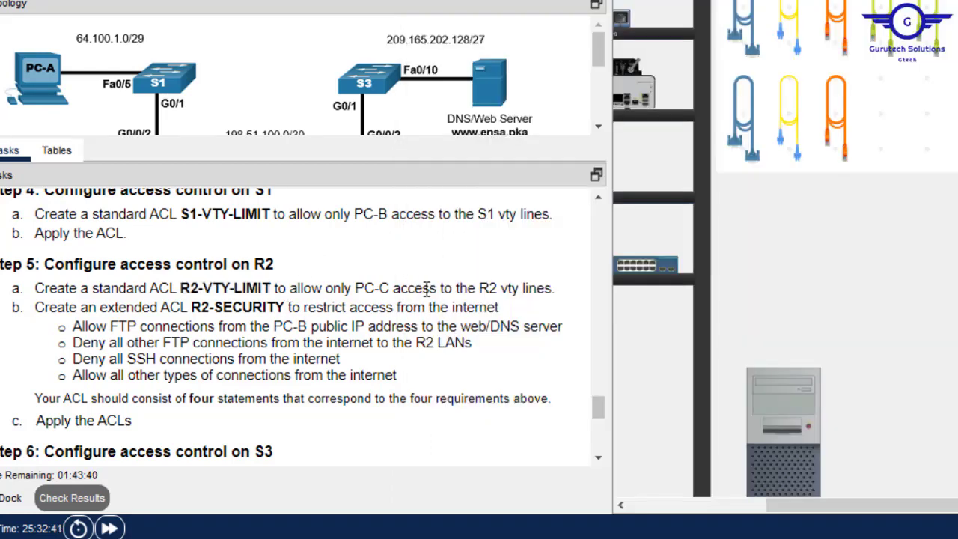
click(775, 384)
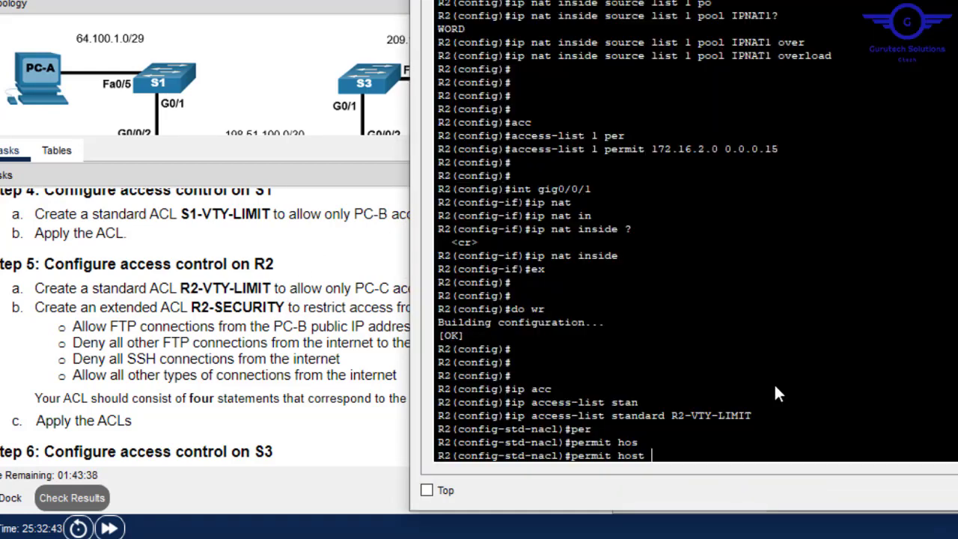
click(365, 215)
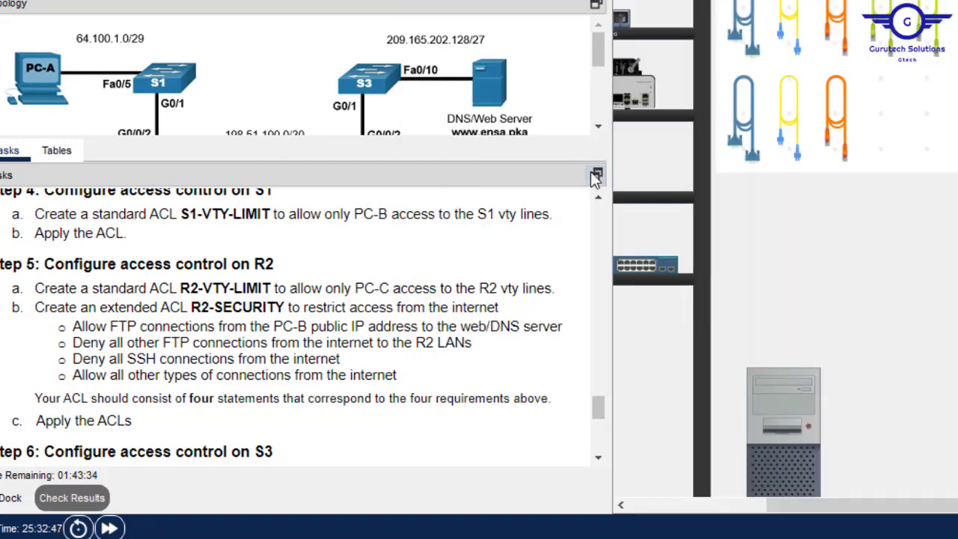
click(61, 152)
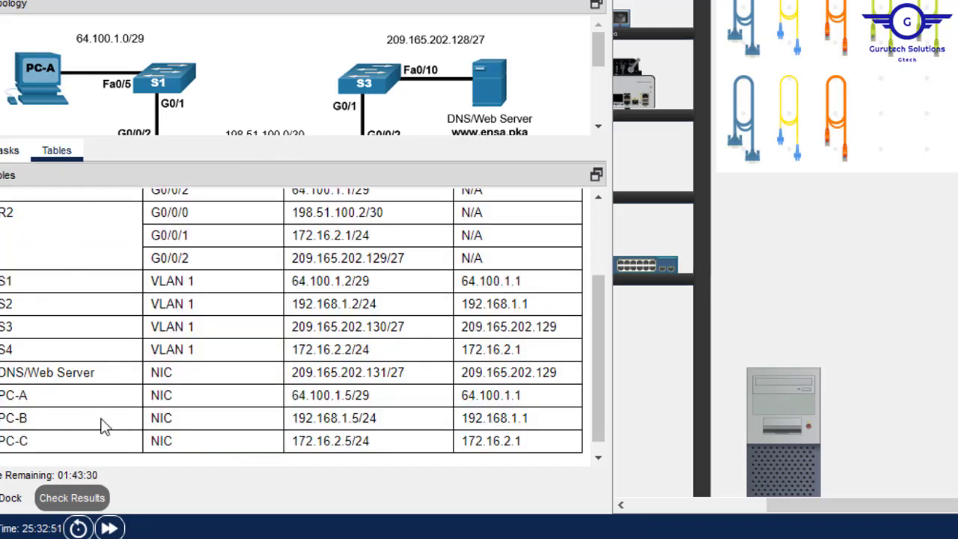
drag(352, 440, 292, 443)
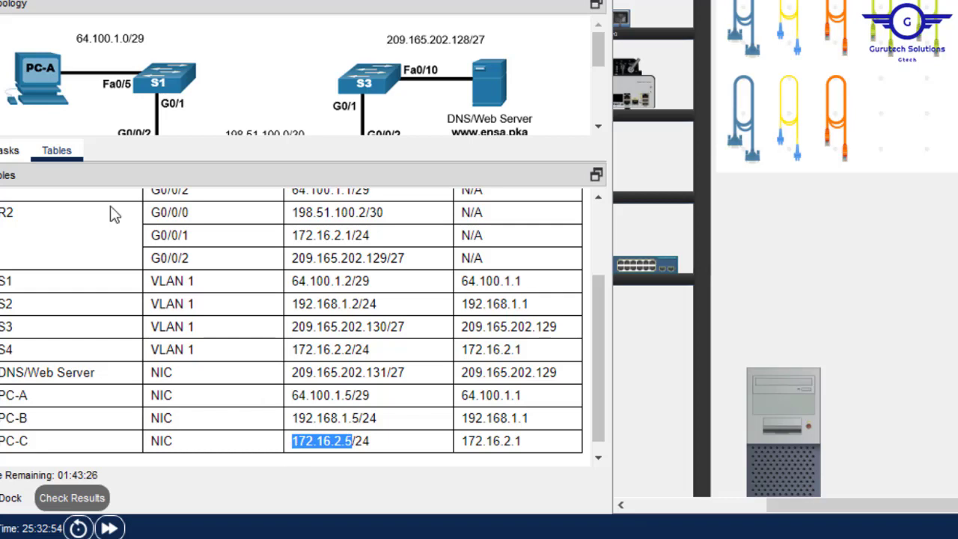
click(10, 157)
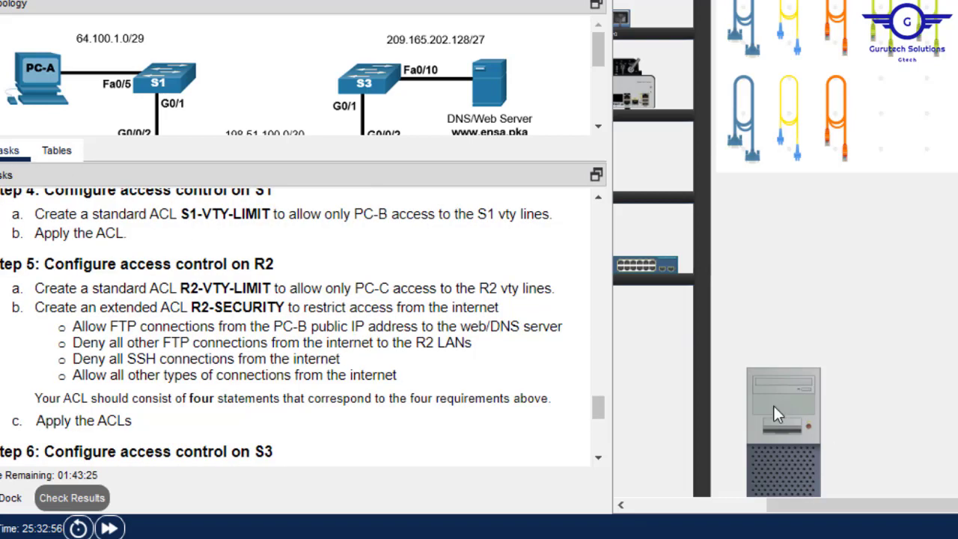
click(773, 406)
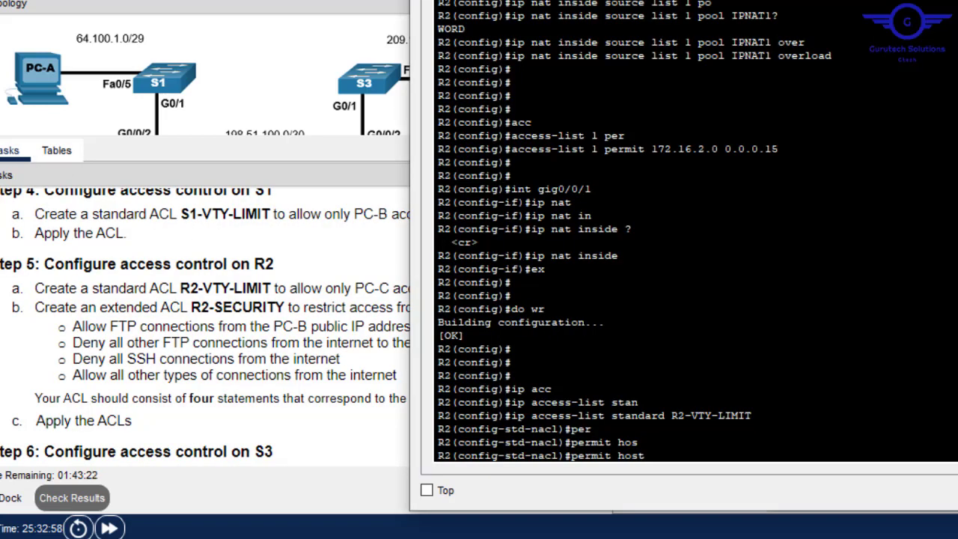
right_click(715, 438)
click(761, 464)
key(Return)
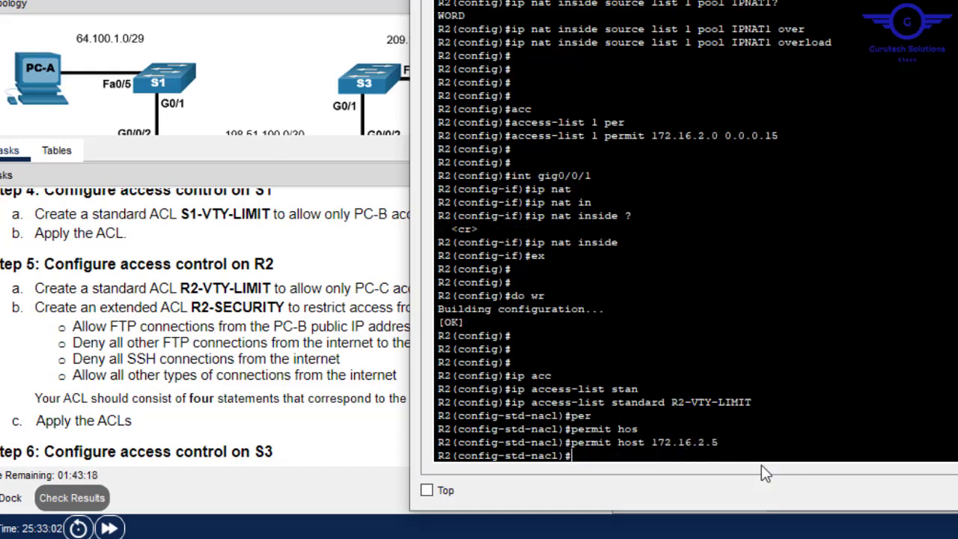
key(Return)
key(Return)
- Apply R2-VTY-LIMIT inbound with ip access-class on line vty 0 15, then exit
text(lin)
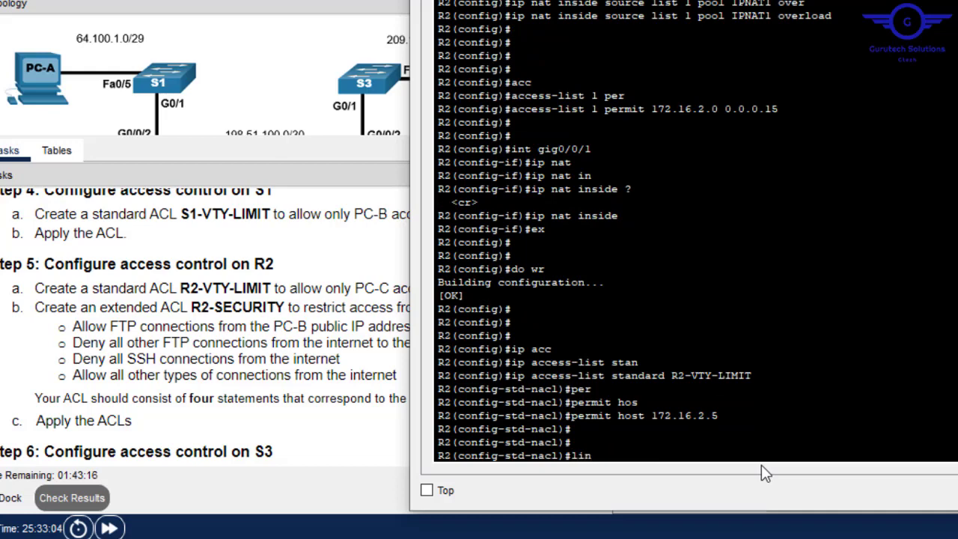
text(e vty 0 15)
key(Return)
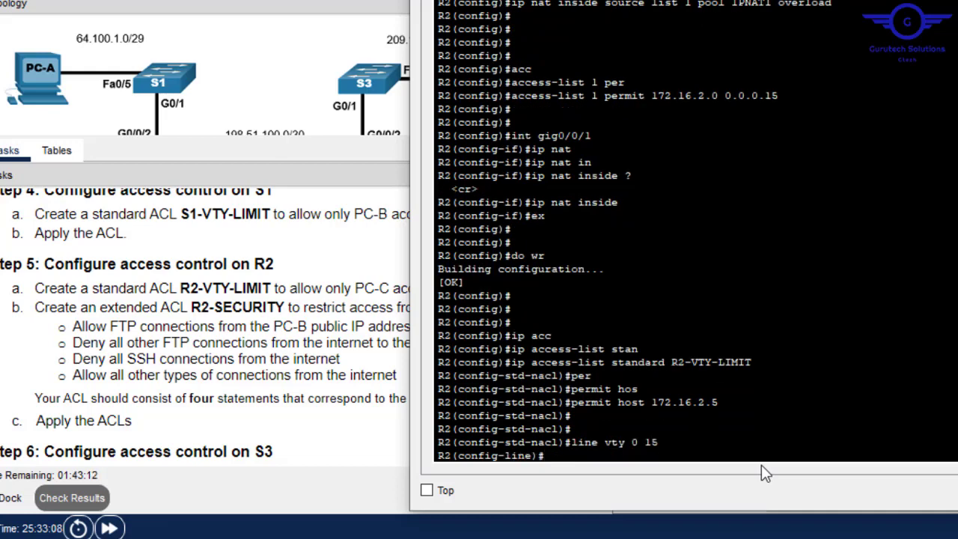
text(ip acc)
key(Tab)
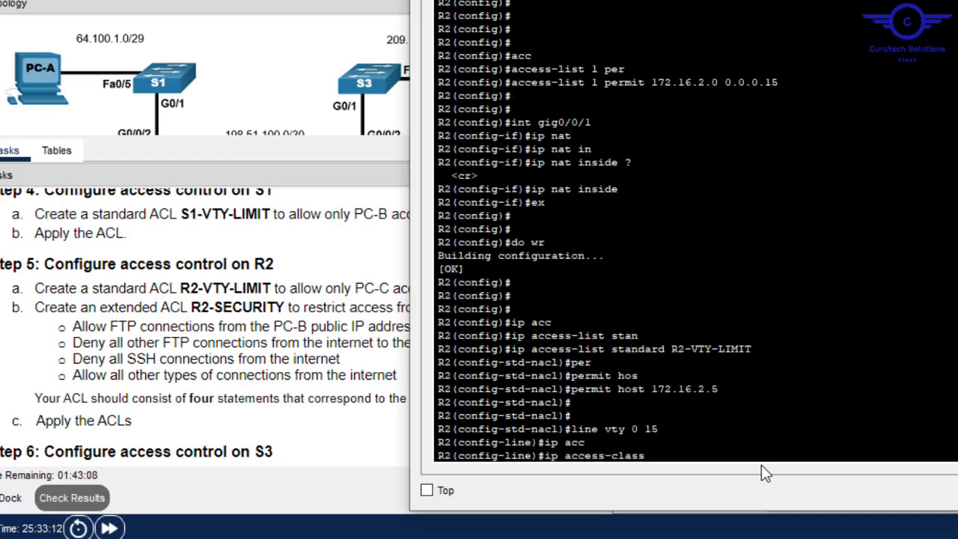
drag(751, 349, 683, 348)
right_click(713, 350)
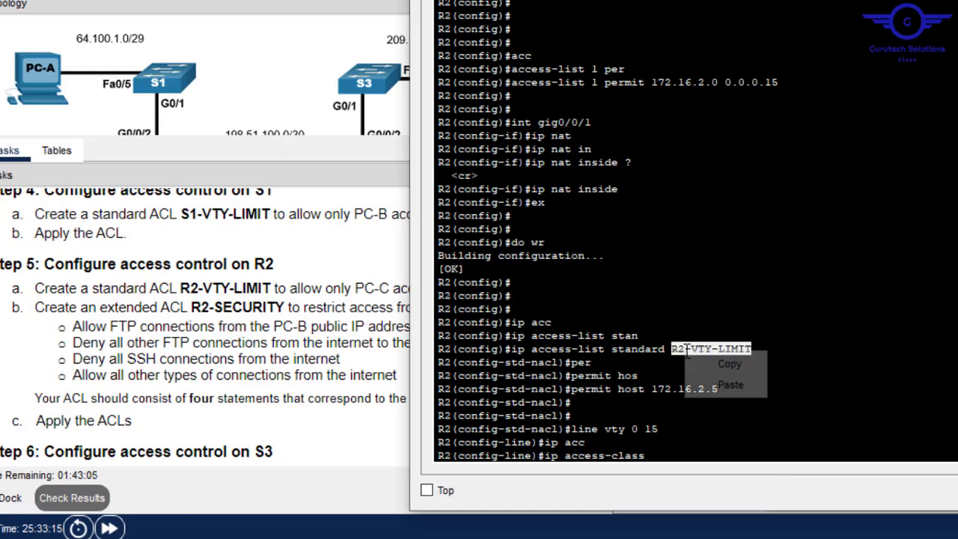
click(734, 364)
right_click(760, 417)
click(796, 444)
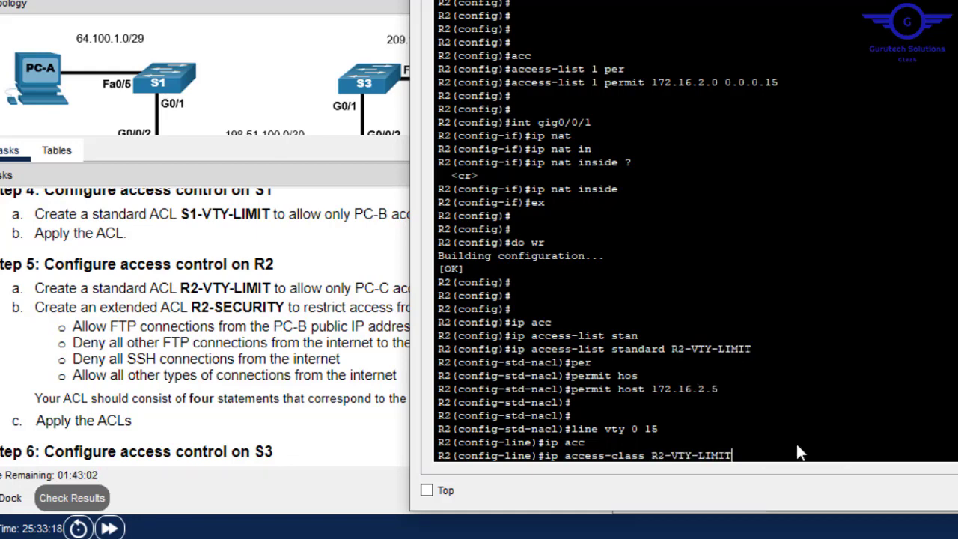
text(in)
key(Return)
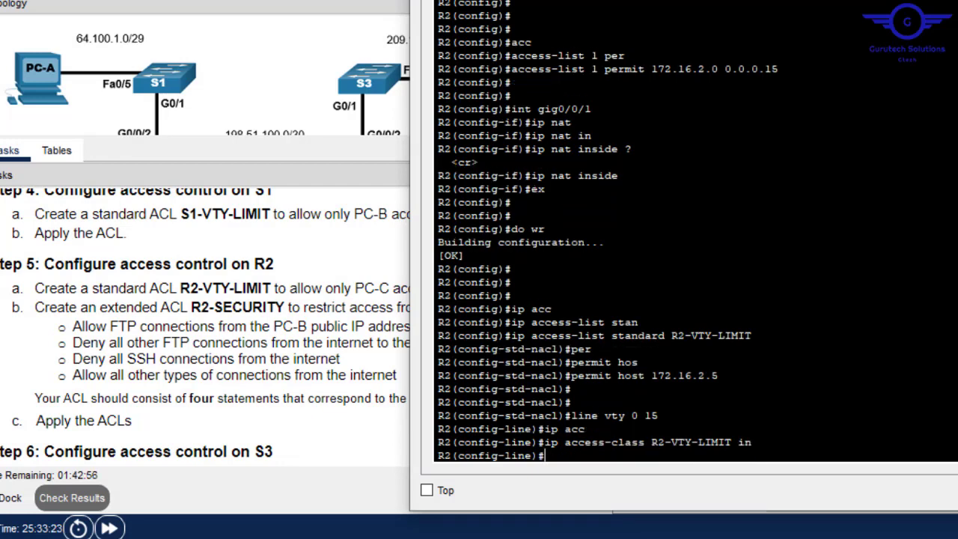
text(exit)
key(Return)
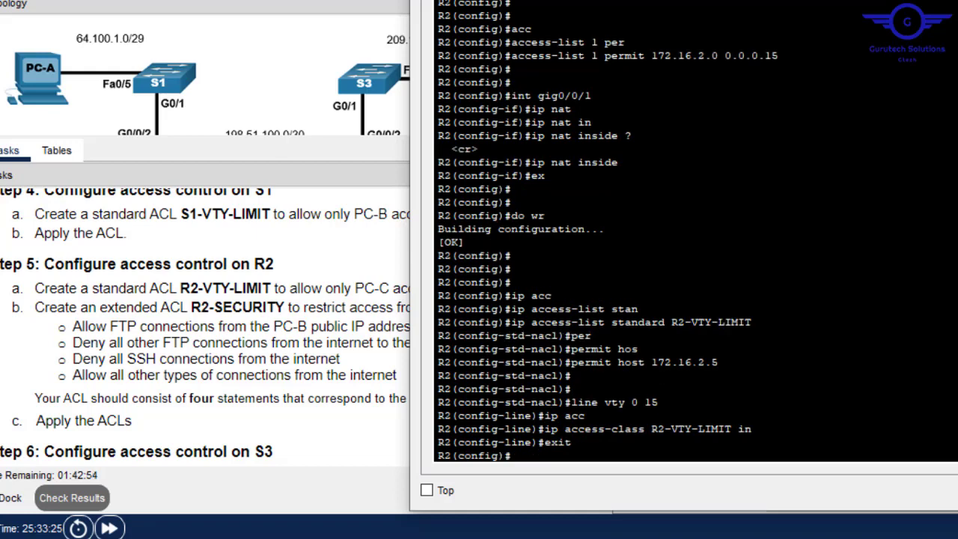
- Copy the ACL name R2-SECURITY from the task instructions
click(242, 301)
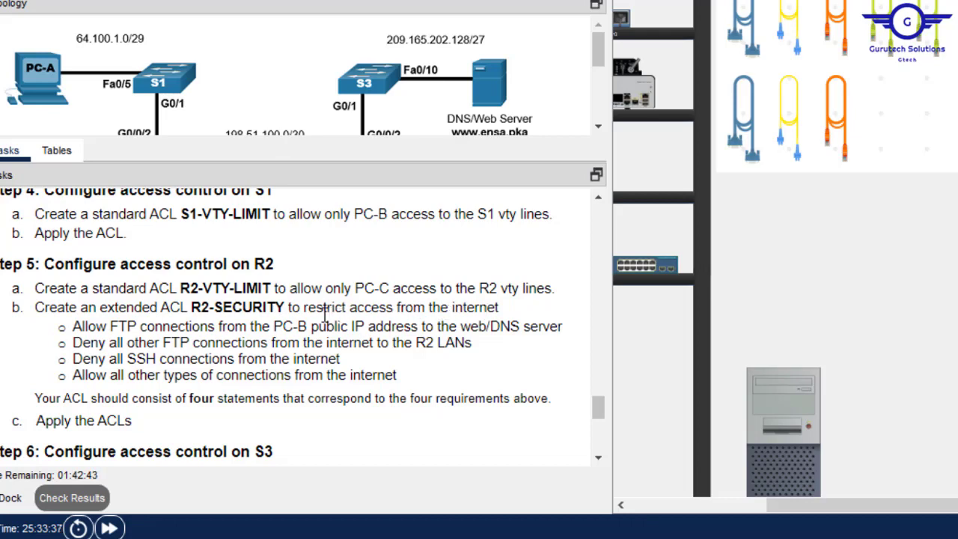
drag(286, 307, 193, 309)
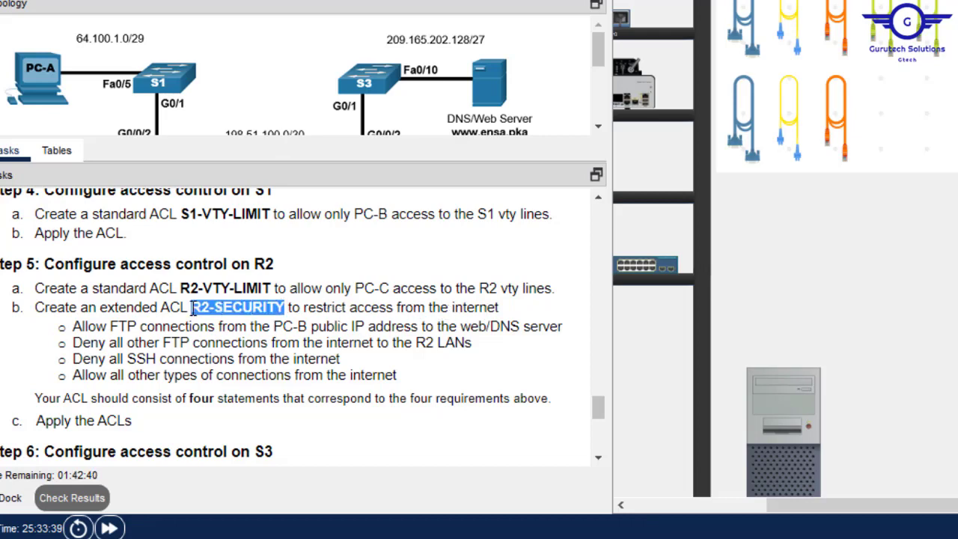
right_click(206, 307)
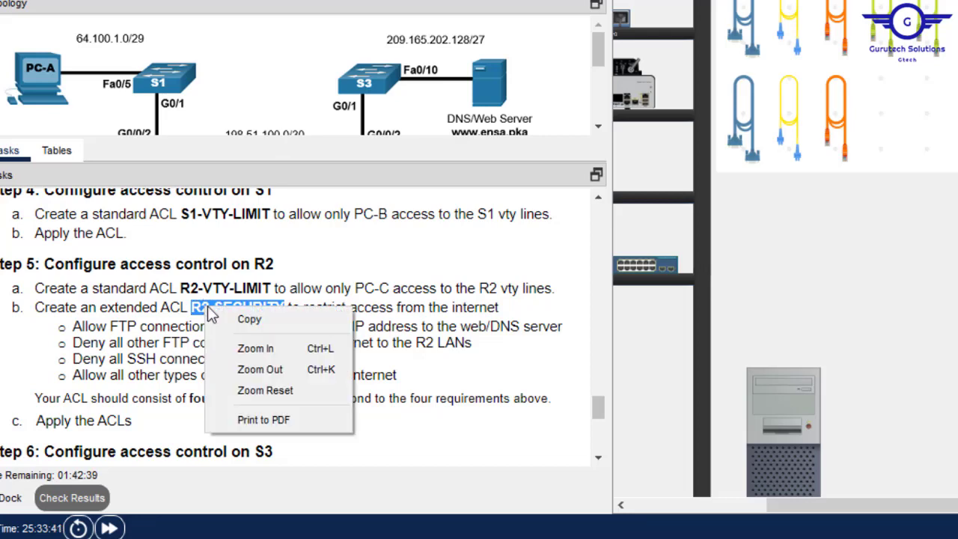
click(242, 318)
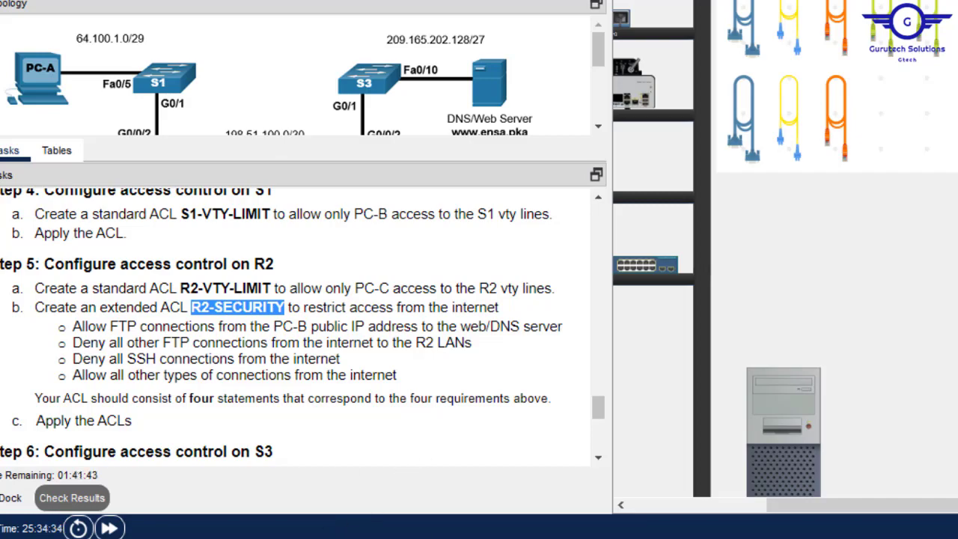
- Create the extended ACL R2-SECURITY on R2 with ip access-list extended R2-SECURITY
mouse_move(443, 537)
click(536, 524)
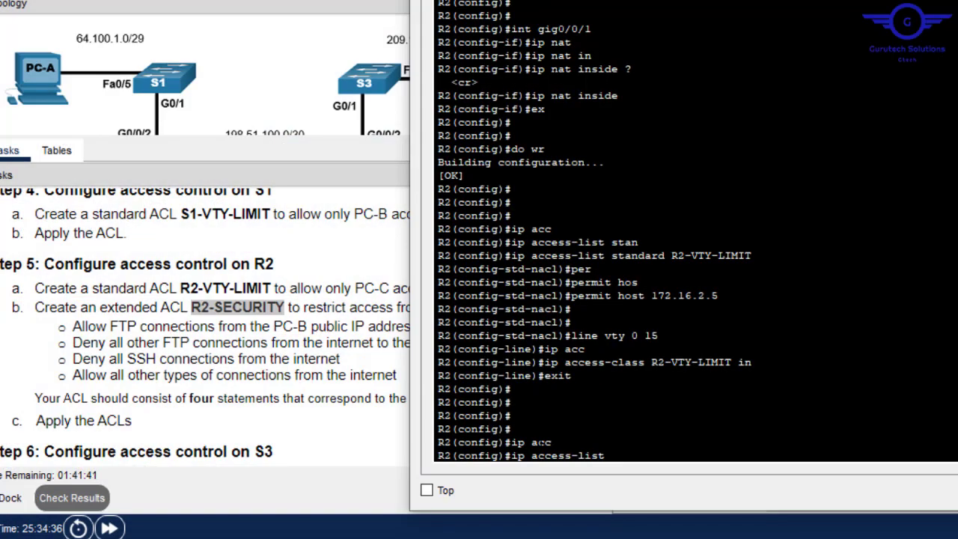
key(BackSpace)
key(BackSpace)
key(BackSpace)
key(BackSpace)
key(BackSpace)
key(BackSpace)
key(BackSpace)
key(BackSpace)
key(BackSpace)
key(BackSpace)
key(BackSpace)
key(BackSpace)
key(BackSpace)
key(BackSpace)
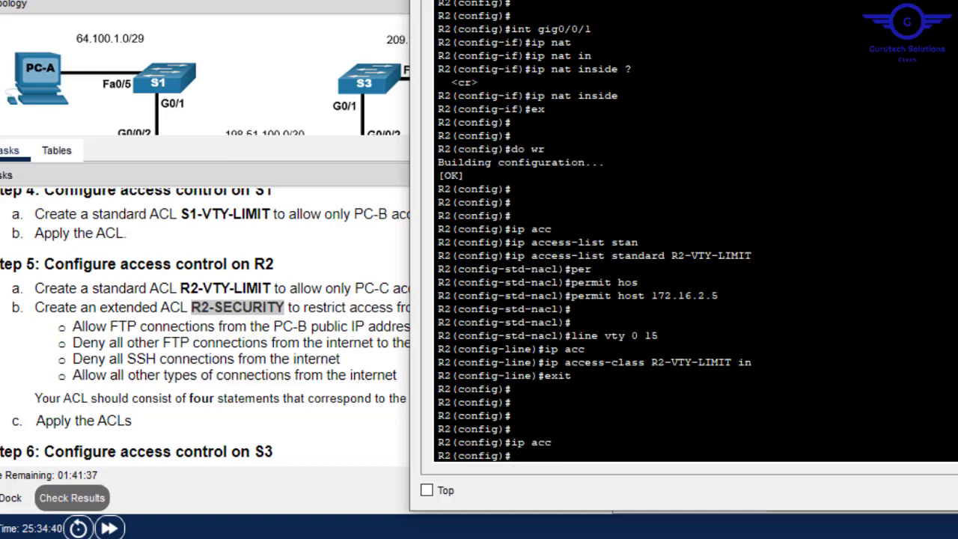
text(ip acc)
key(Tab)
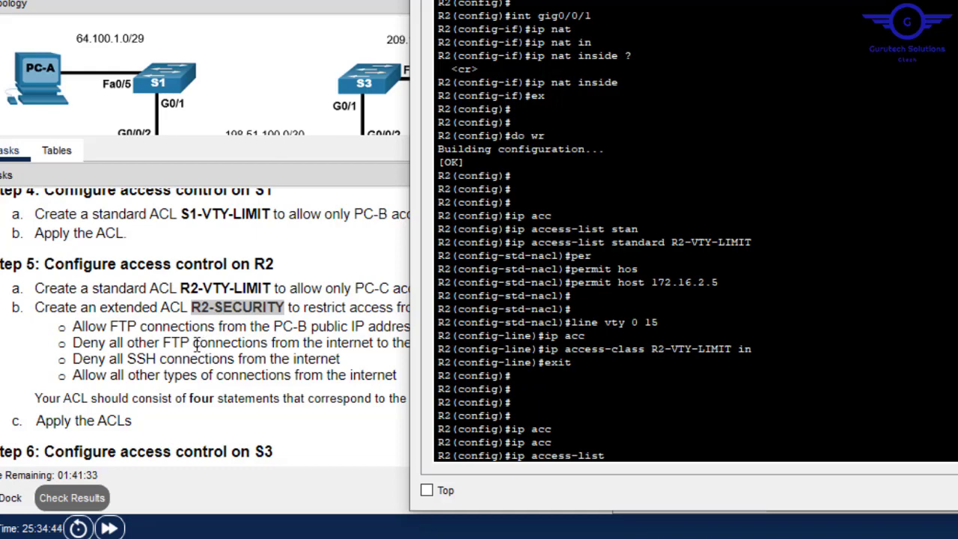
text(ex)
key(Tab)
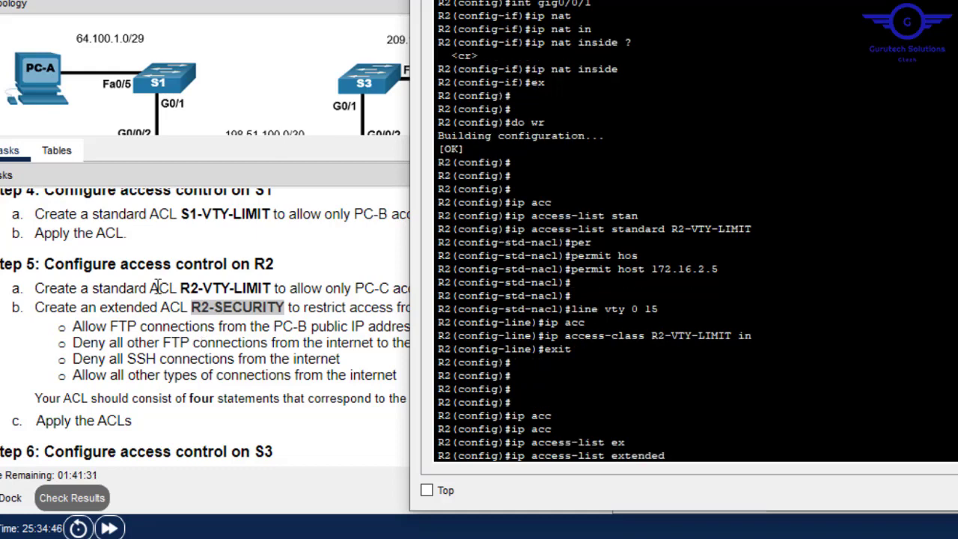
right_click(722, 381)
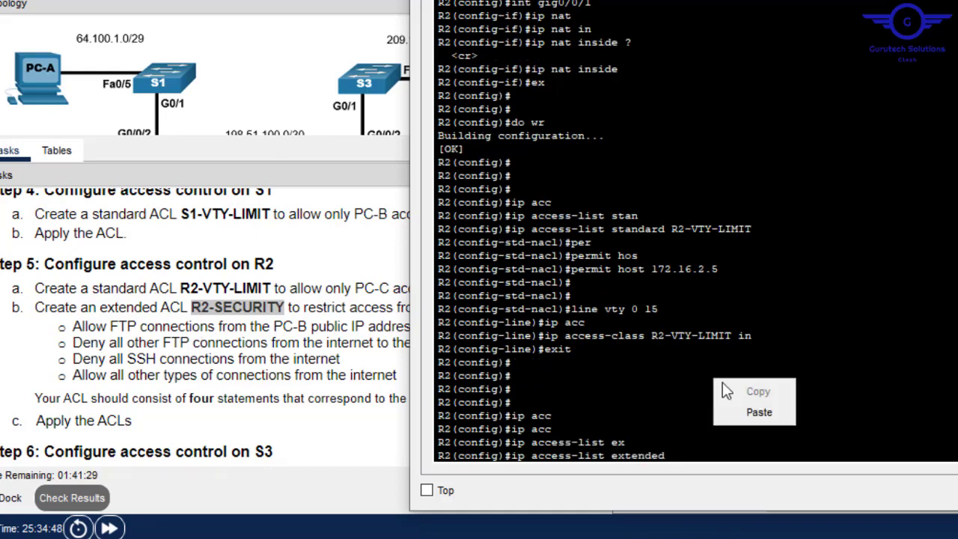
click(759, 410)
key(Return)
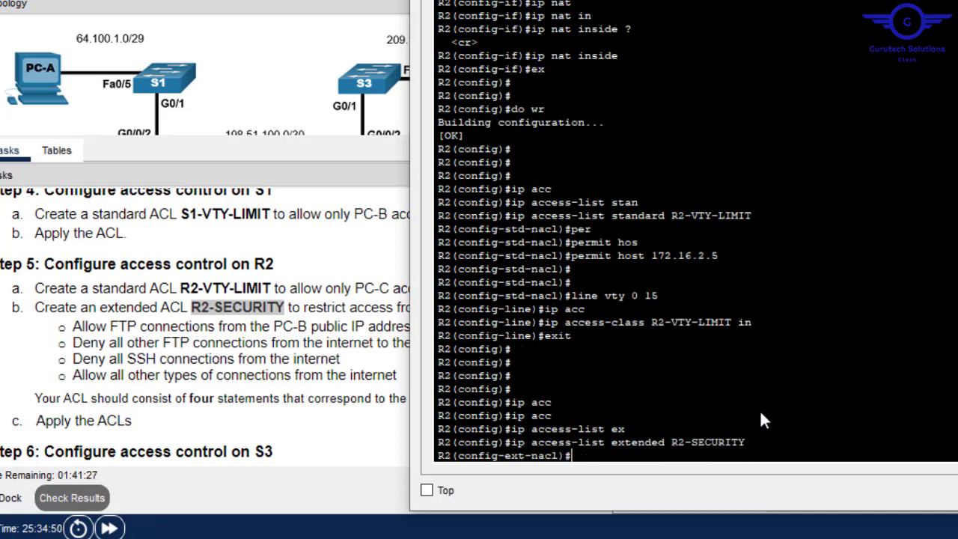
text(perm)
click(247, 329)
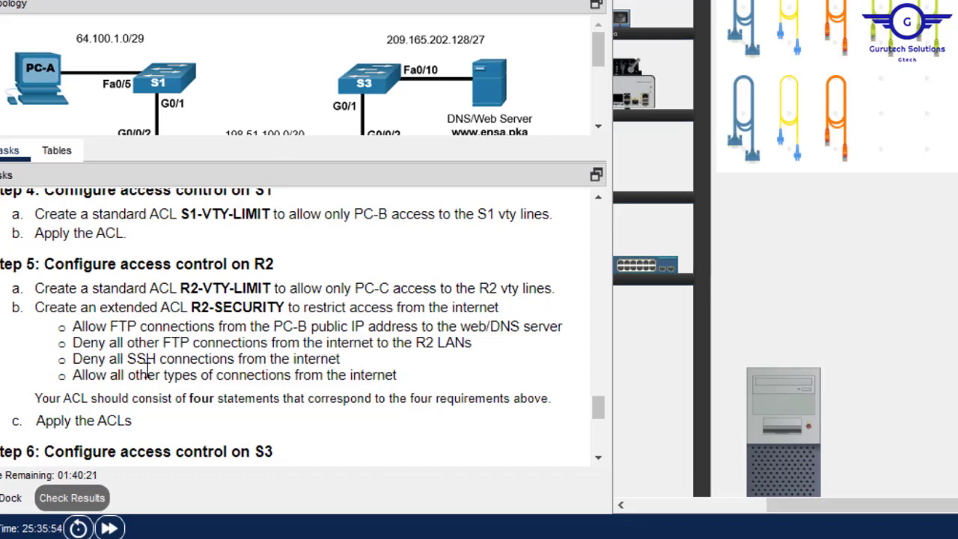
- Begin R2-SECURITY's first entry in R2's CLI as 'permit tcp host'
click(766, 386)
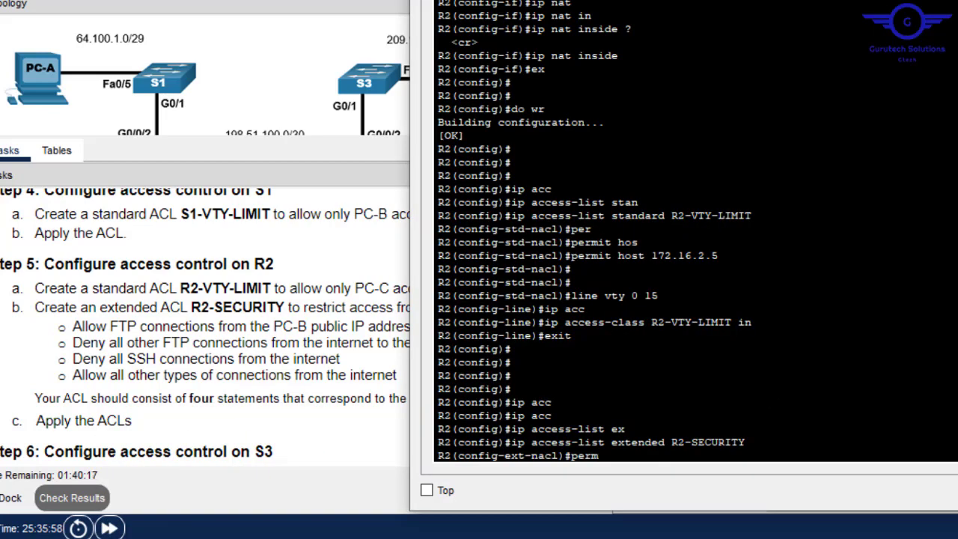
text(i)
text(t tc)
key(Tab)
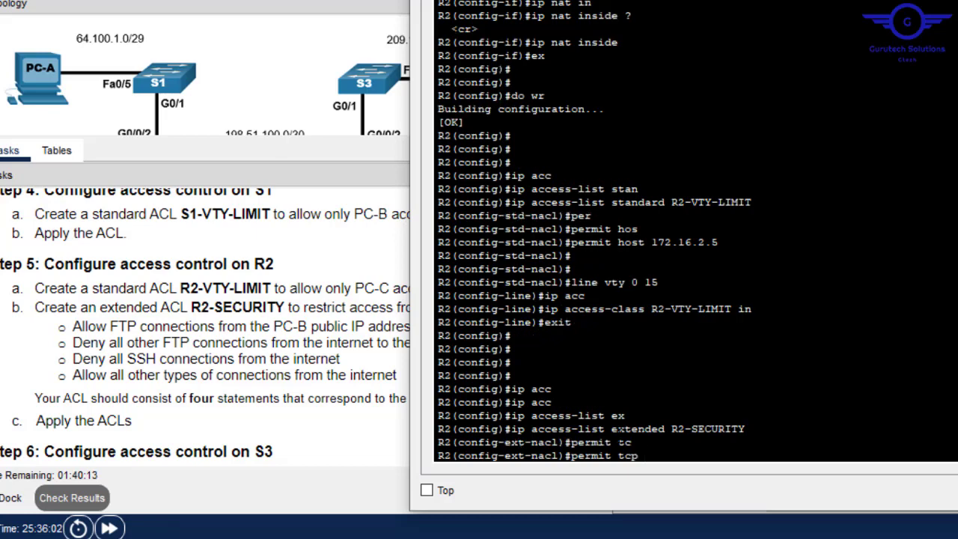
text(host)
- Highlight the task requirement to allow FTP from PC-B
click(285, 335)
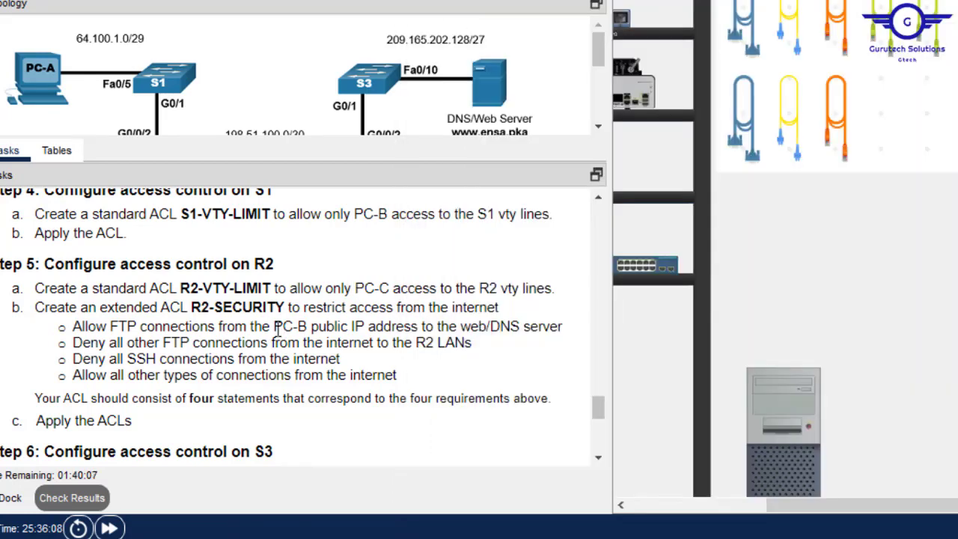
drag(274, 326, 306, 307)
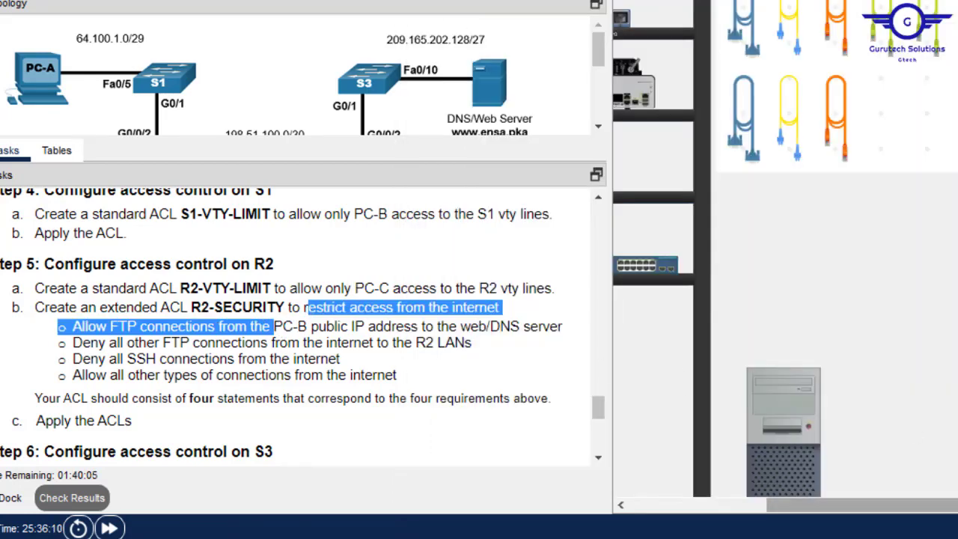
drag(808, 505, 955, 505)
- Copy PC-B's IPv4 address 192.168.1.5 from its IP Configuration
click(951, 419)
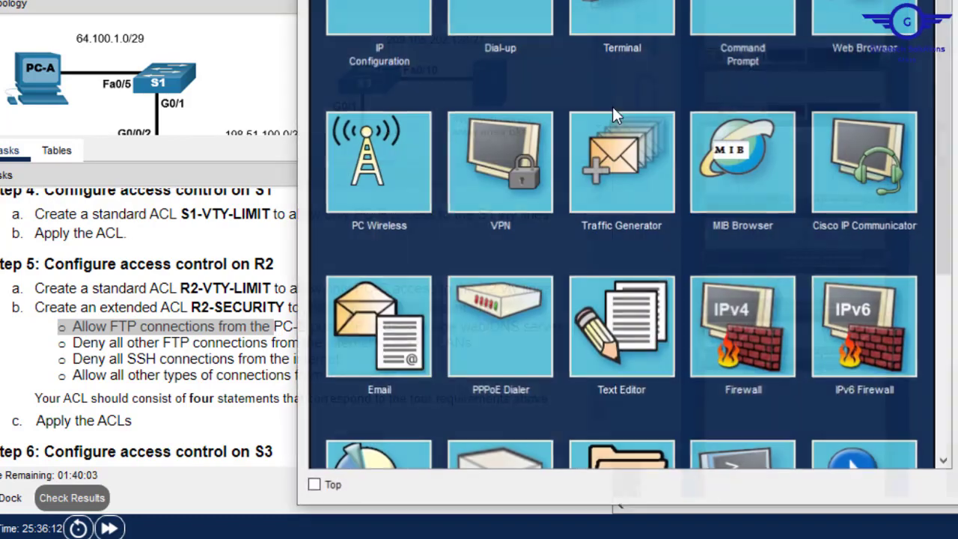
click(373, 3)
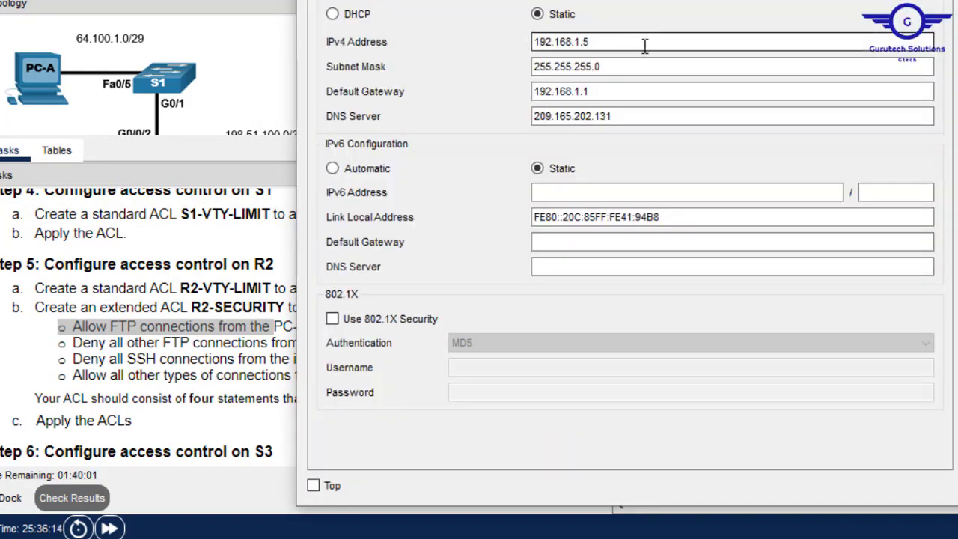
drag(643, 45, 469, 30)
key(ctrl+c)
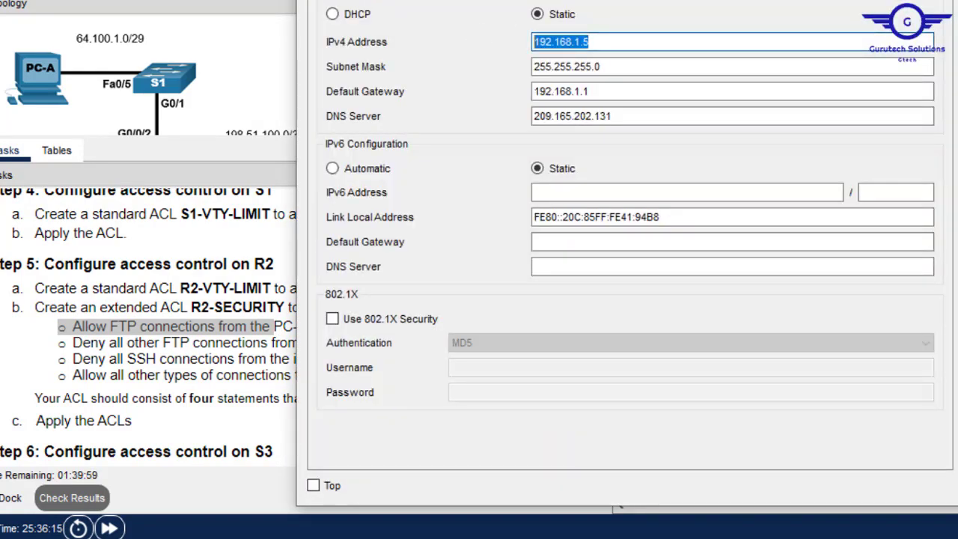
click(954, 1)
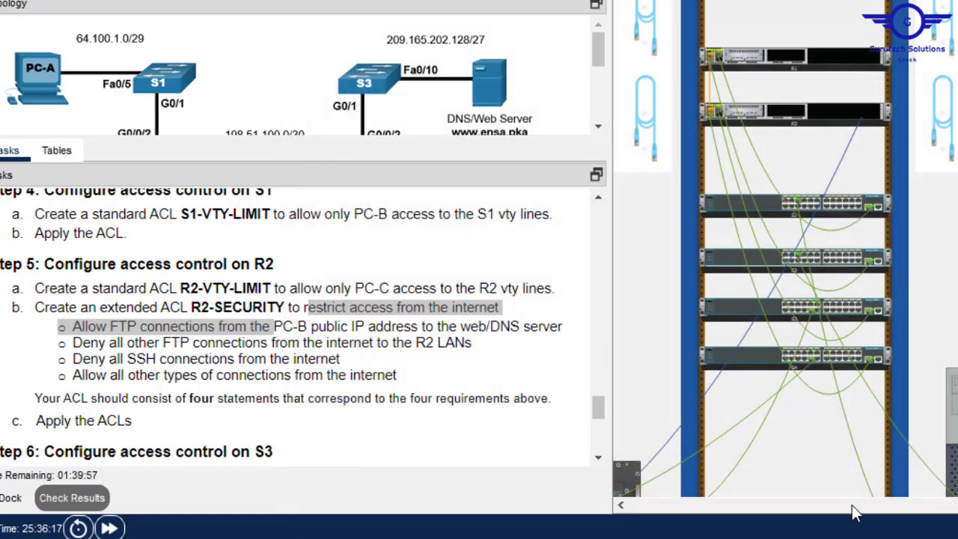
- Paste 192.168.1.5 as the source host in R2's permit entry, followed by 'host'
drag(952, 507, 825, 508)
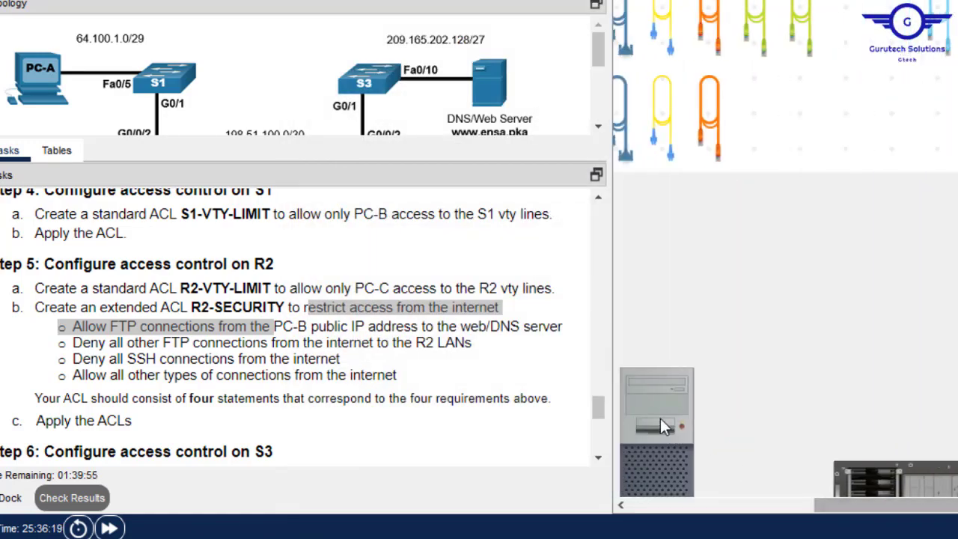
click(642, 395)
right_click(785, 394)
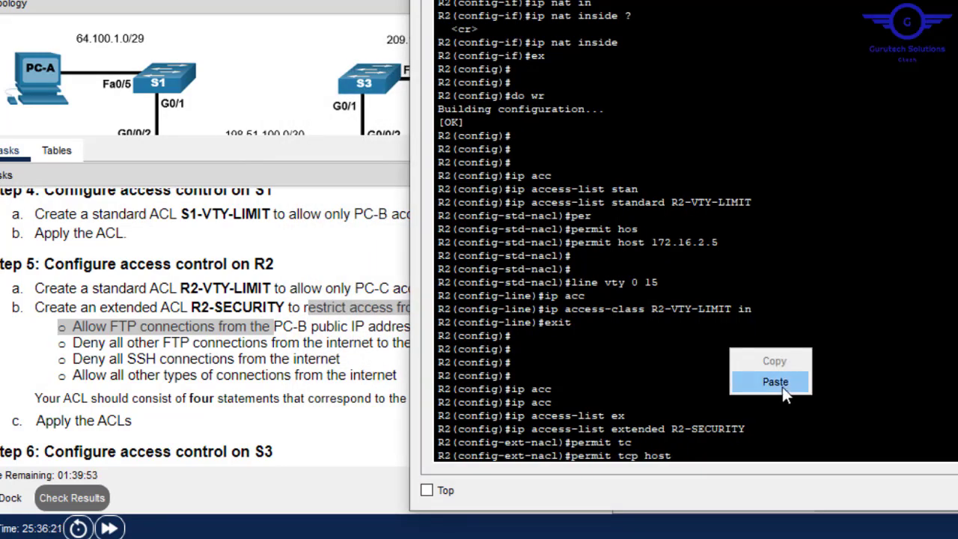
click(782, 387)
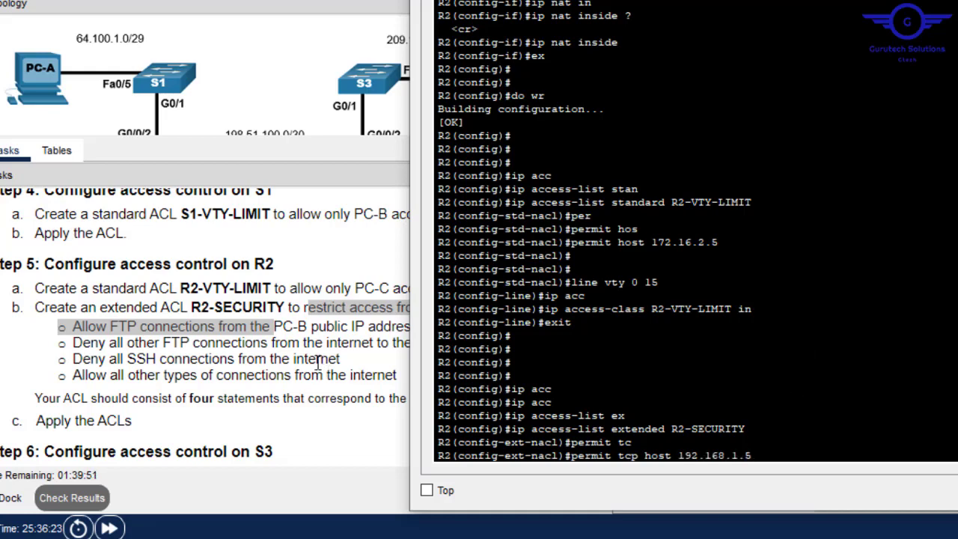
text(host)
- Copy the DNS/Web Server address 209.165.202.131 from the addressing table
click(289, 348)
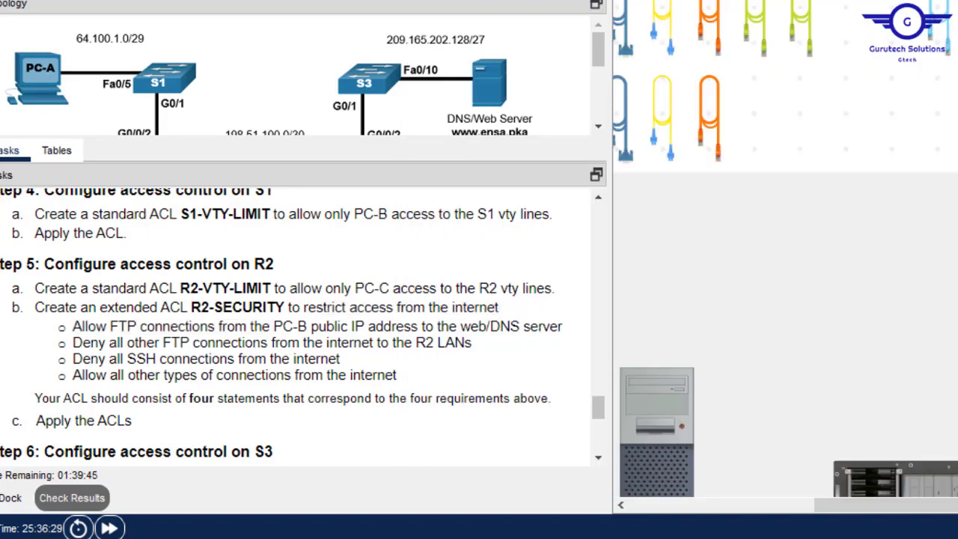
scroll(920, 293, down, 5)
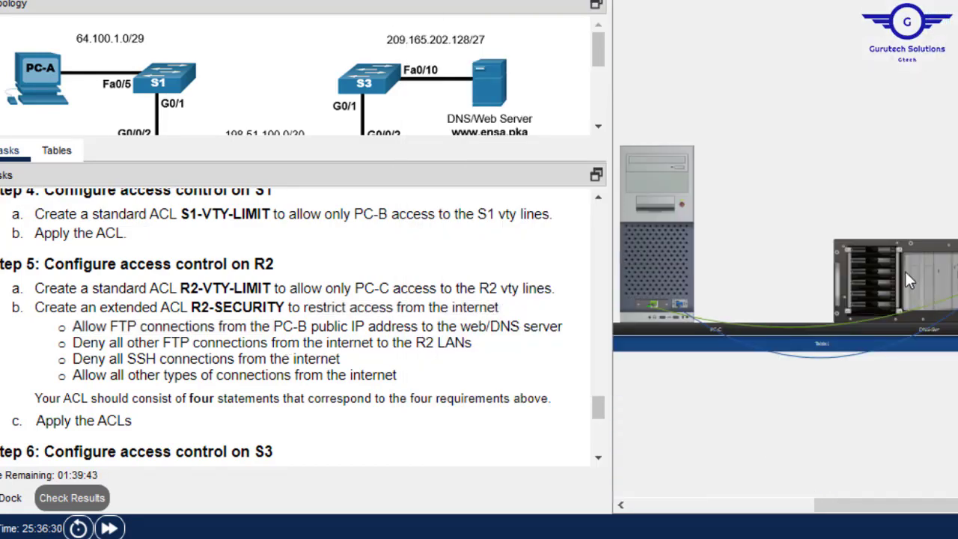
click(904, 269)
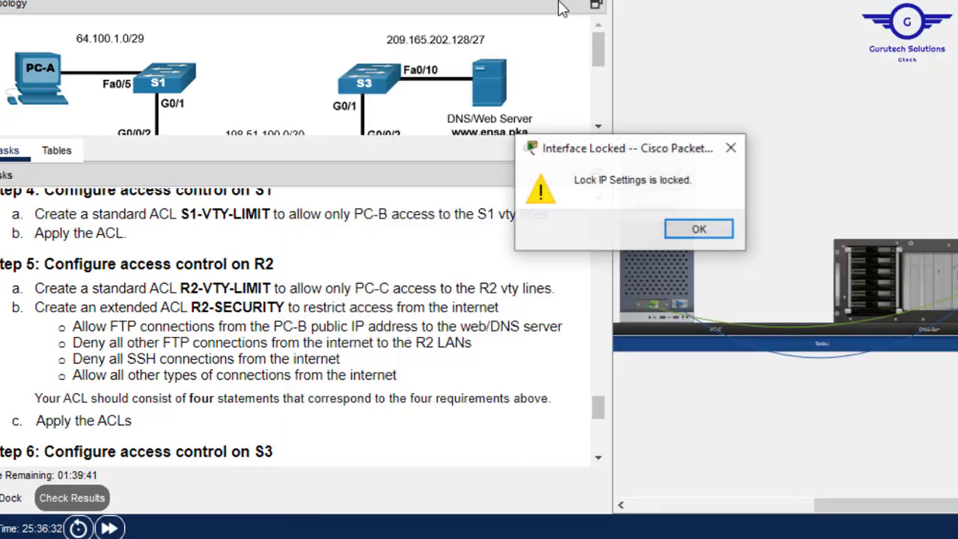
click(703, 234)
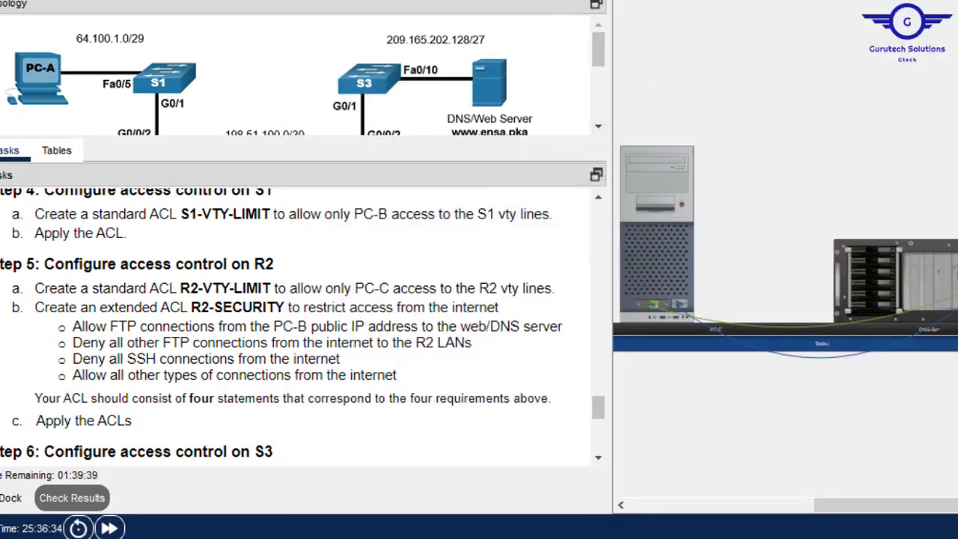
mouse_move(954, 265)
click(64, 158)
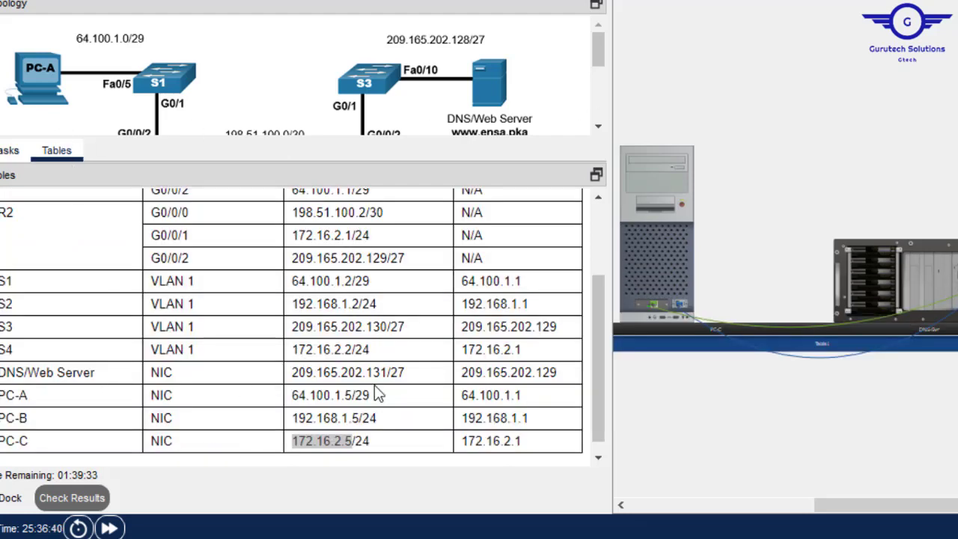
drag(388, 372, 292, 371)
key(ctrl+c)
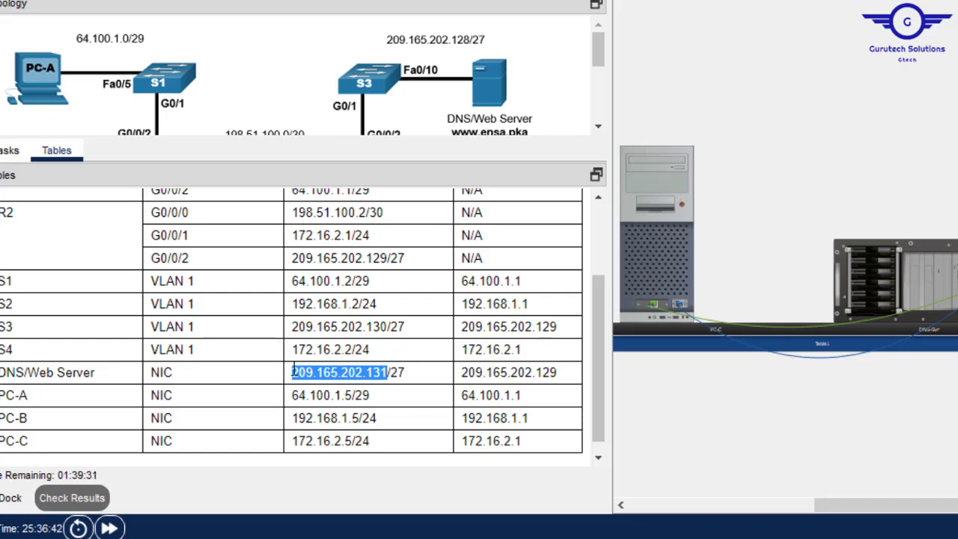
click(5, 160)
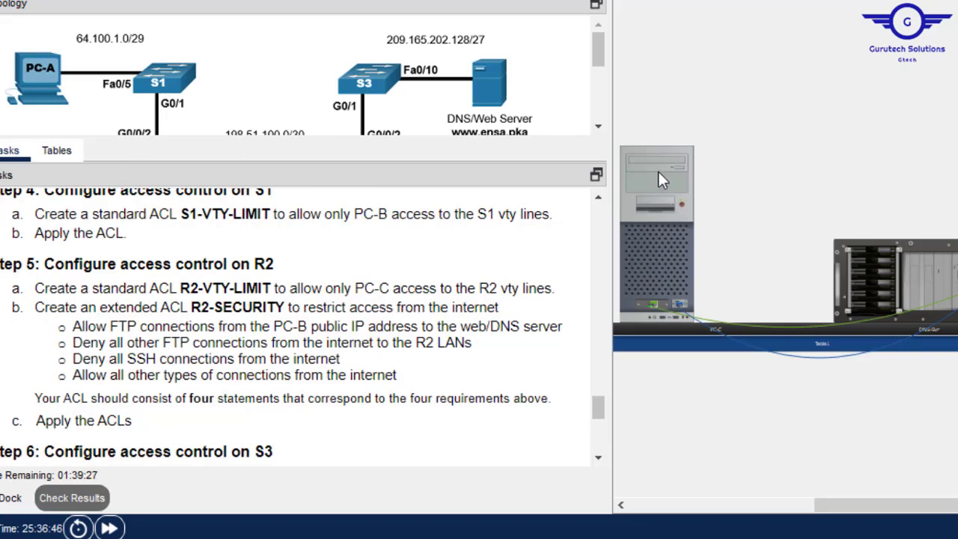
- Finish the entry as permit tcp host 192.168.1.5 host 209.165.202.131 eq ftp
key(alt+Tab)
right_click(833, 402)
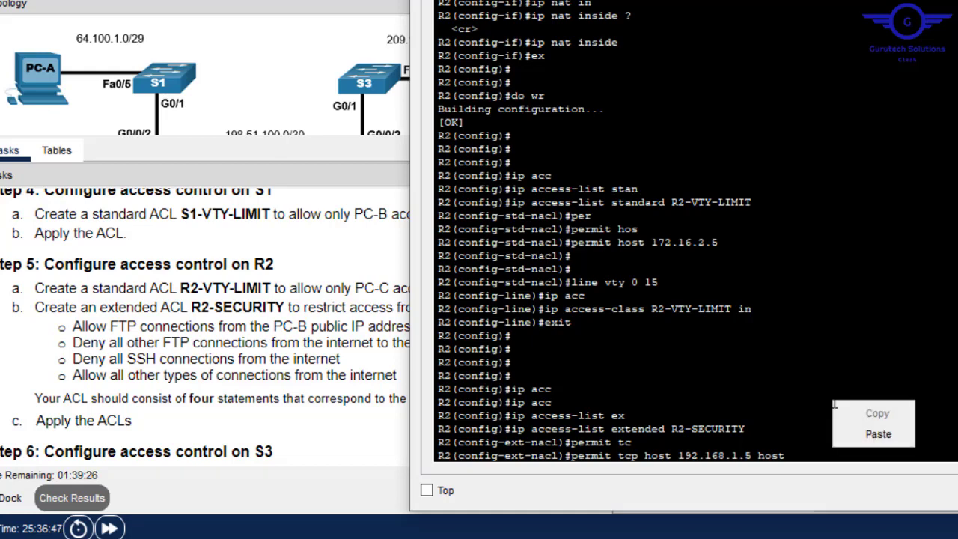
click(878, 434)
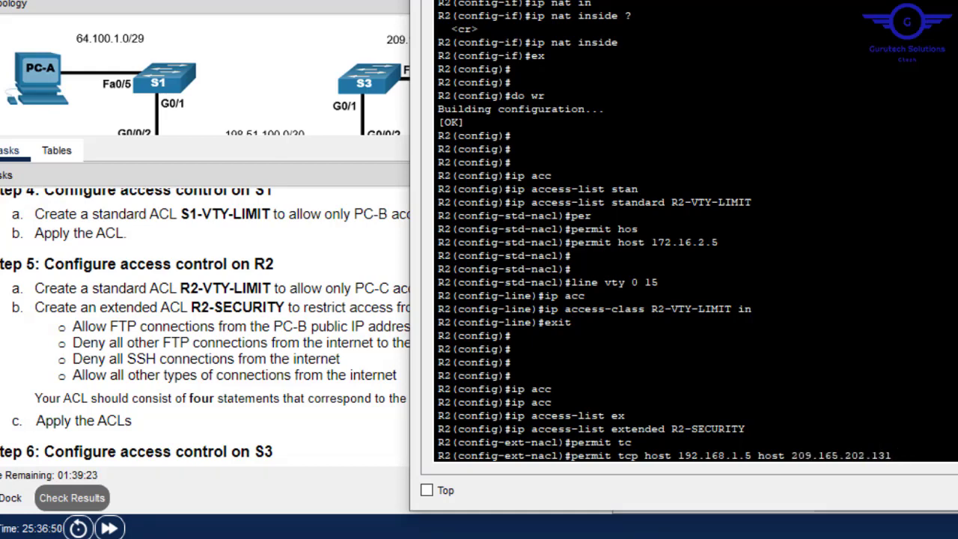
text(?)
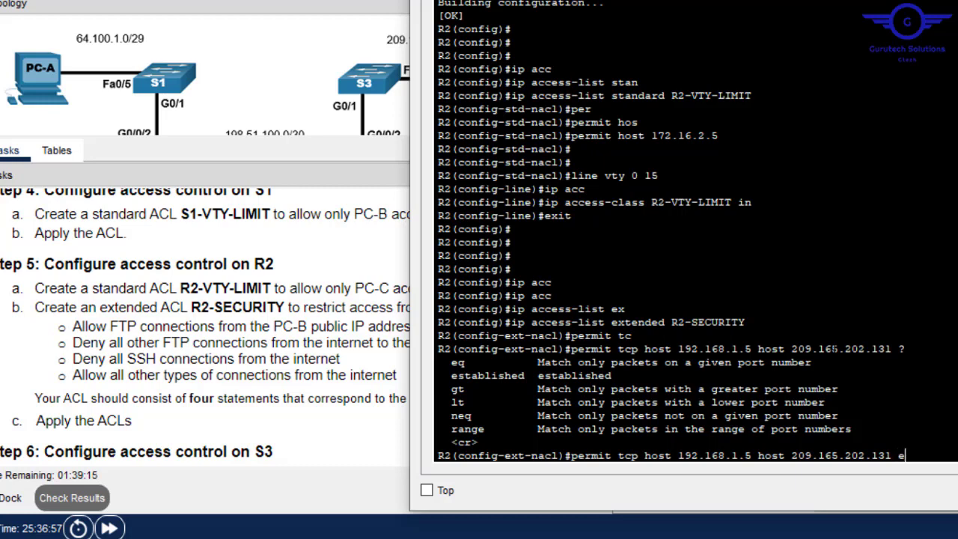
text(q ft)
key(Tab)
key(Return)
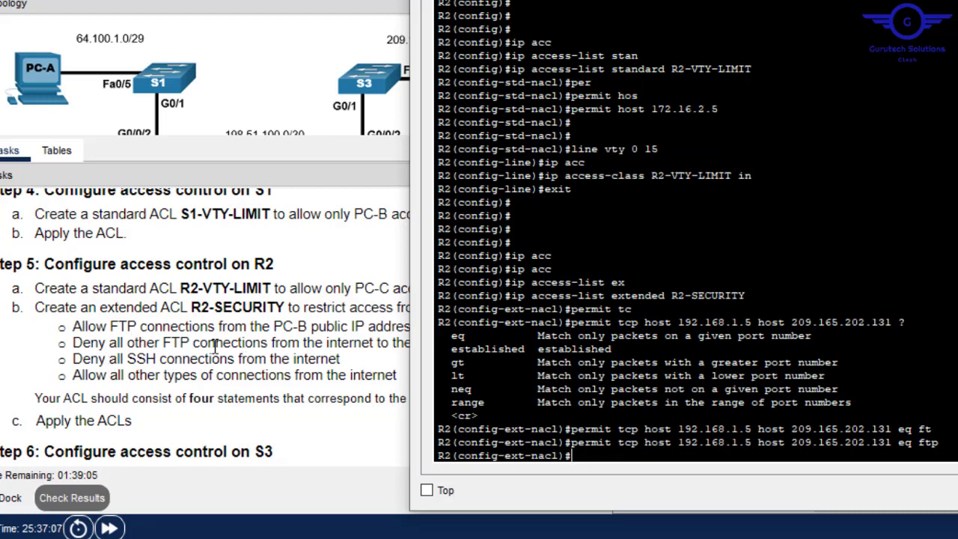
click(342, 349)
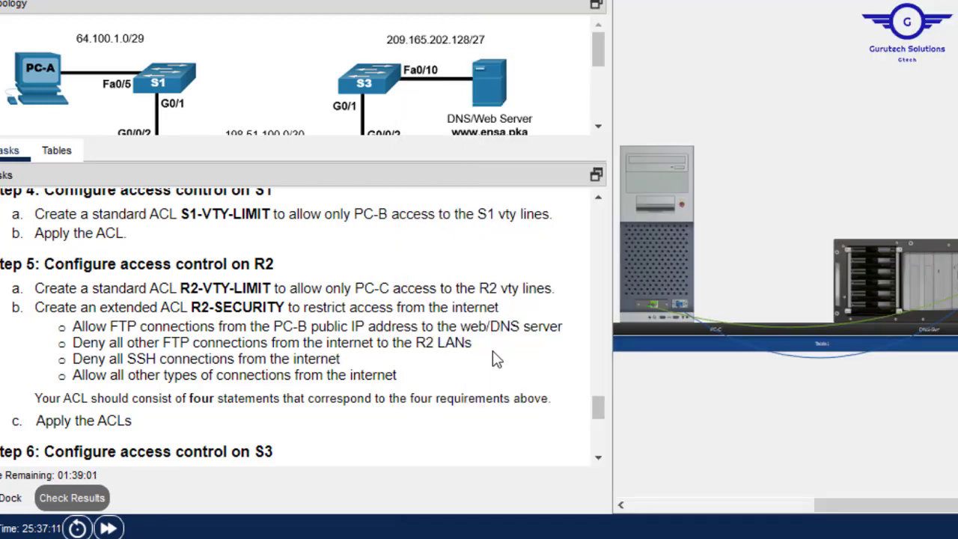
- Add 'deny tcp any any eq ftp' to R2-SECURITY
click(341, 527)
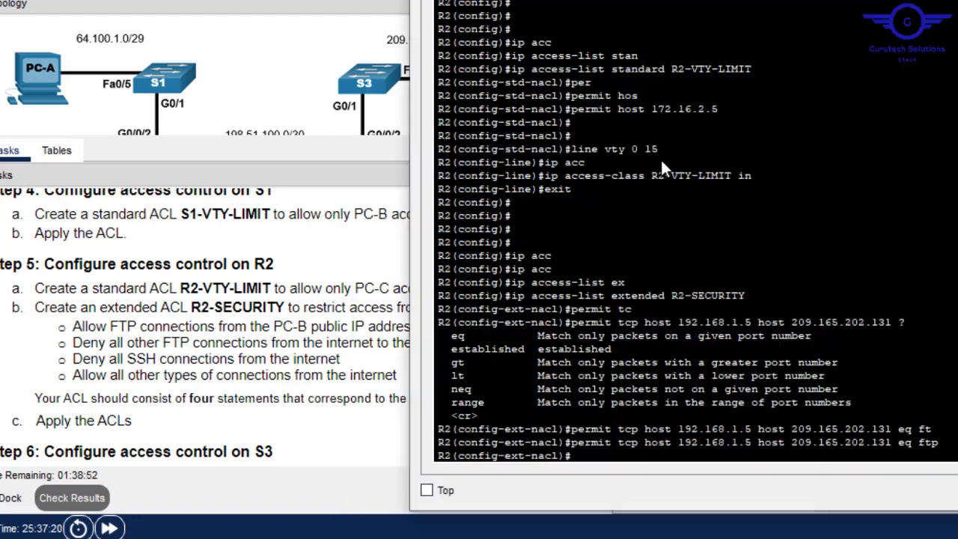
text(deny tc)
key(Tab)
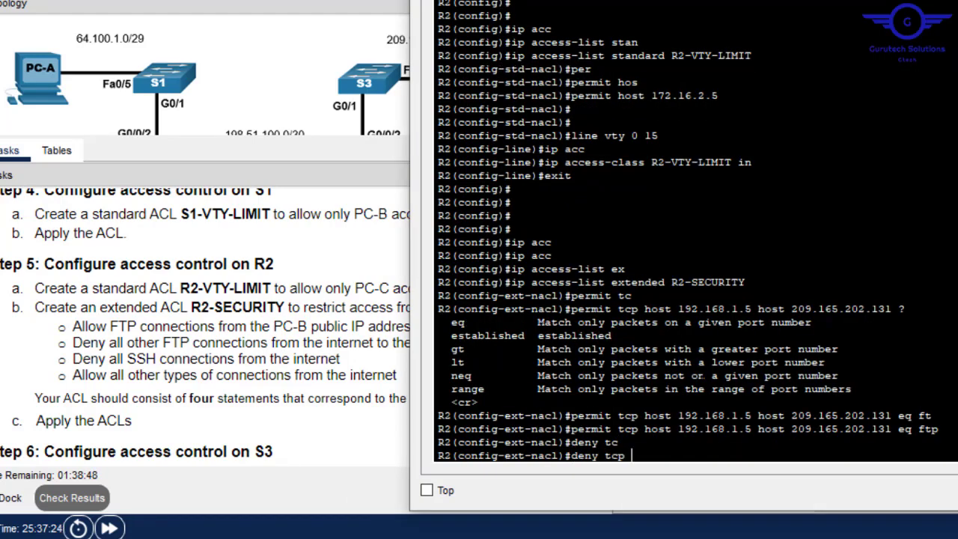
text(an)
key(Tab)
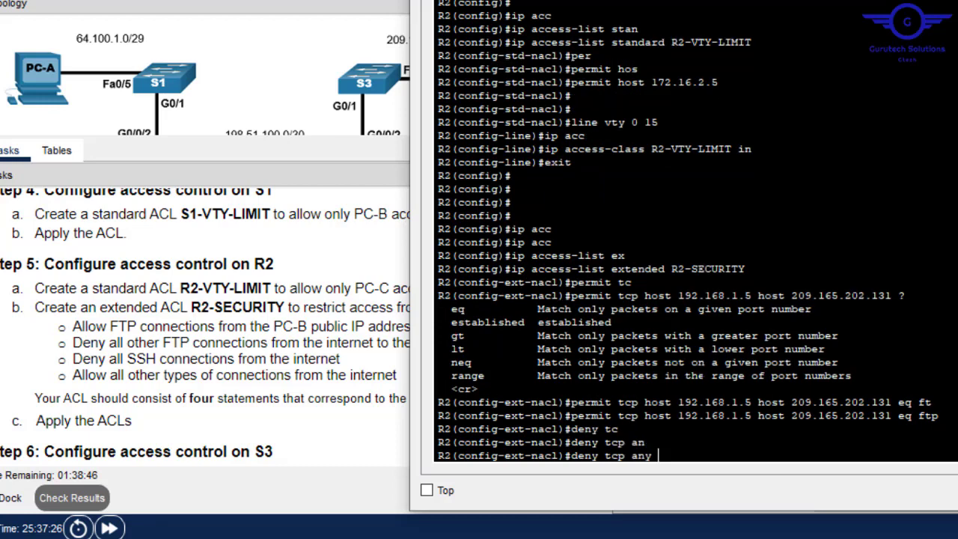
text(an)
key(Tab)
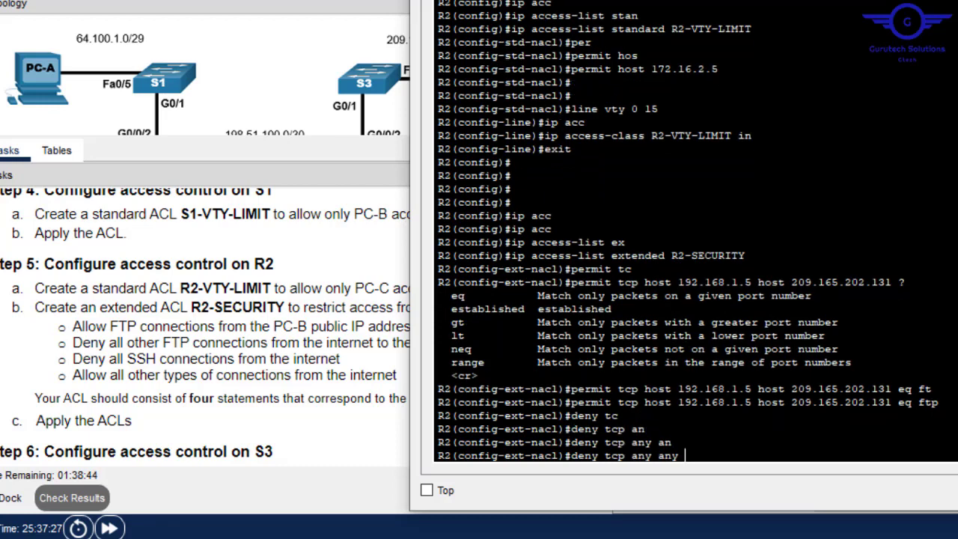
text(e)
key(Tab)
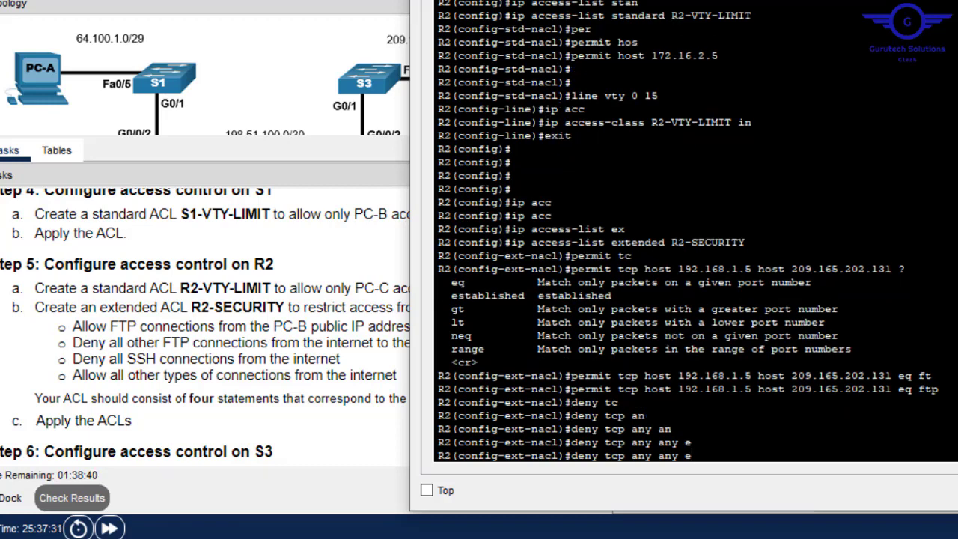
text(q)
key(Tab)
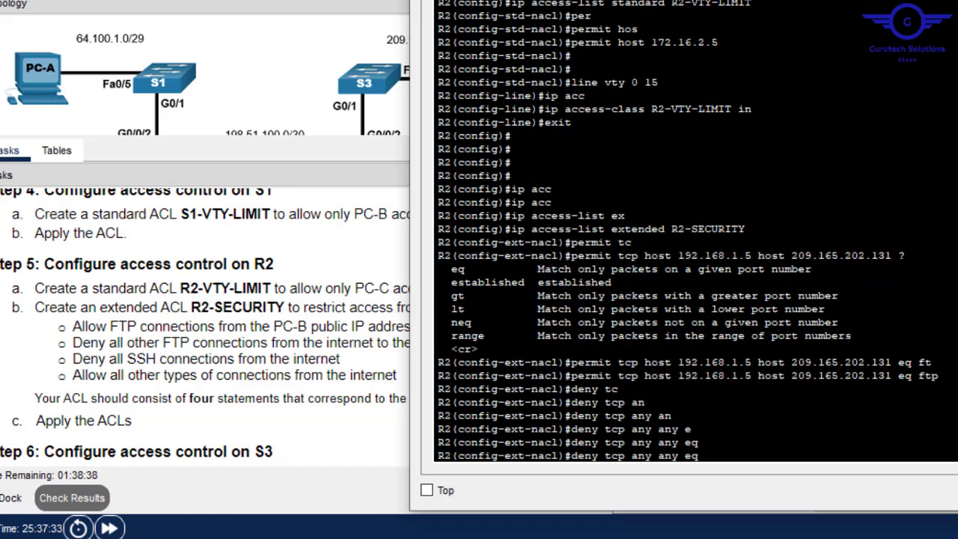
text(ft)
key(Tab)
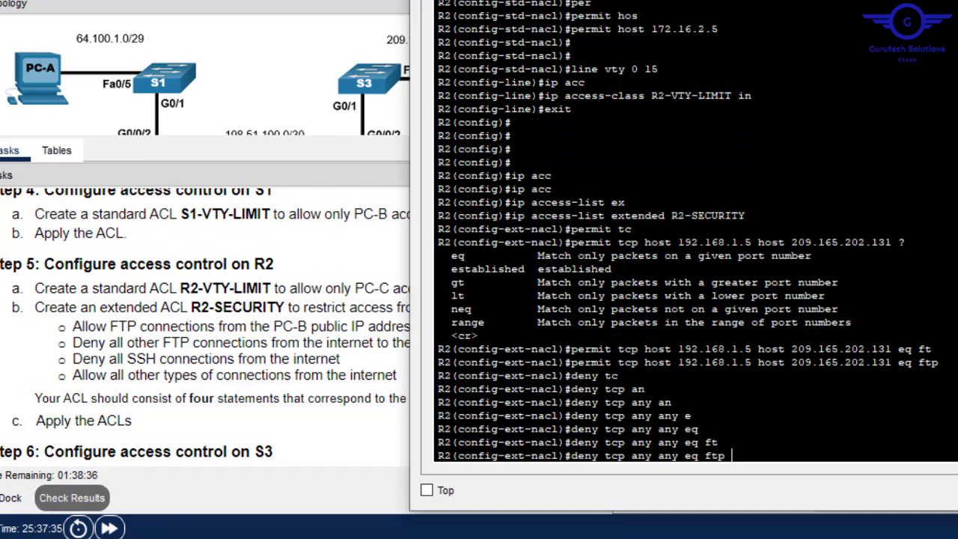
key(Return)
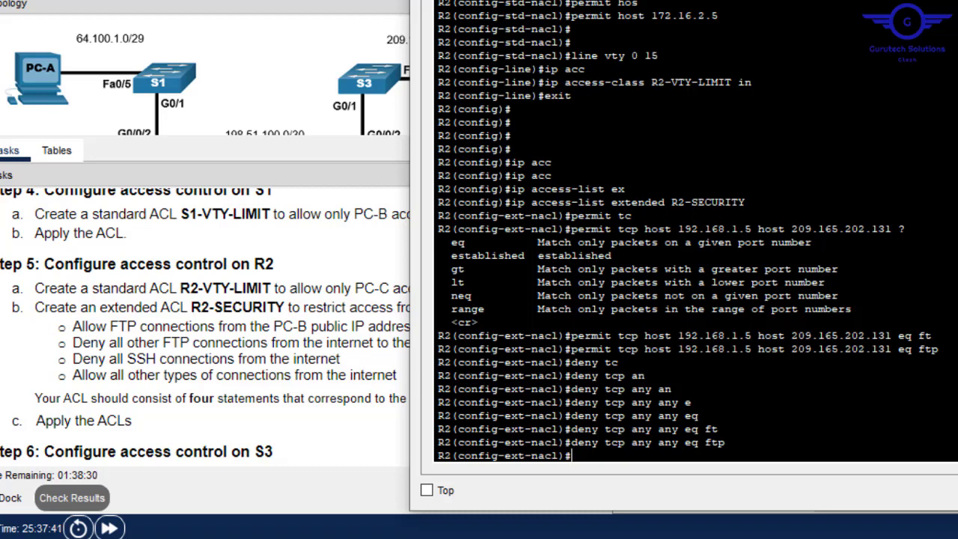
- Add 'deny tcp any any eq 22' to block SSH
text(deny)
key(Tab)
text(tc)
key(Tab)
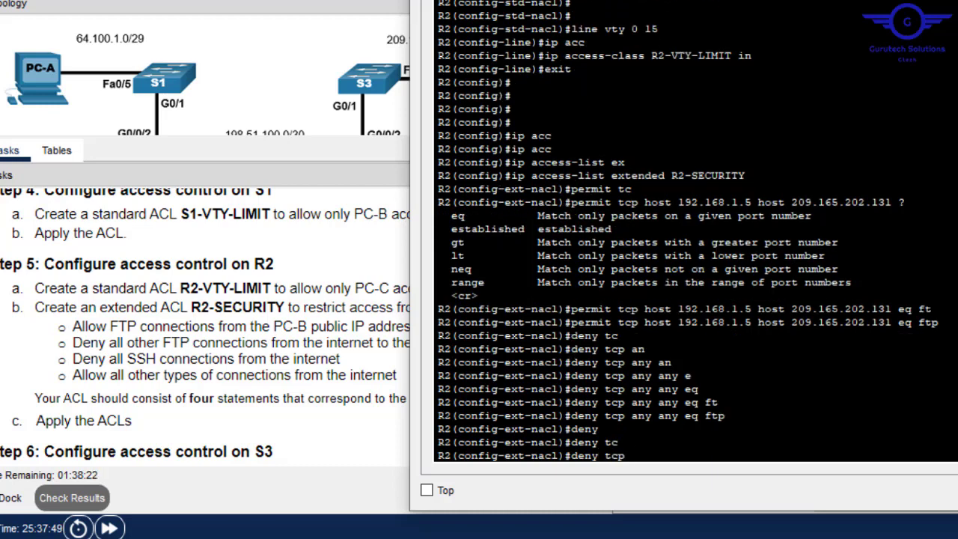
text(an)
key(Tab)
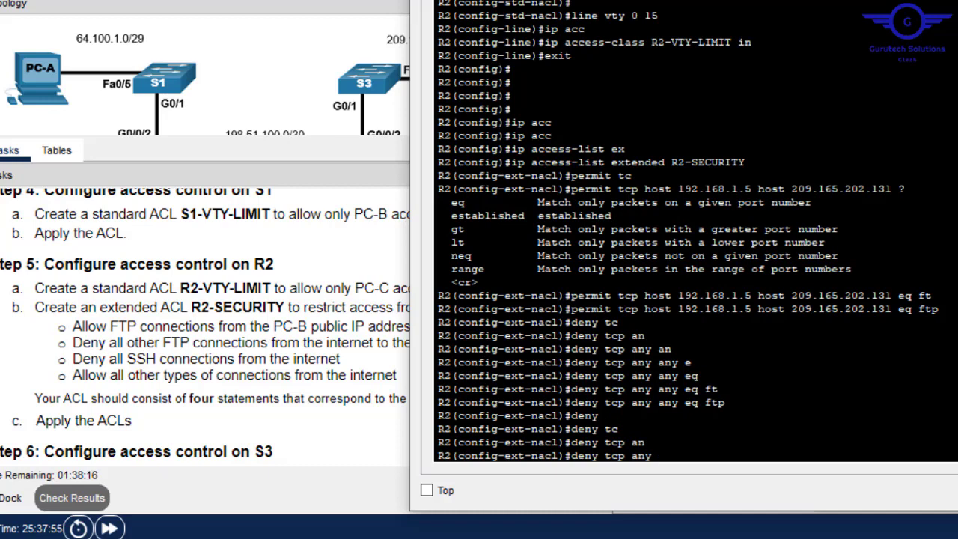
text(an)
key(Tab)
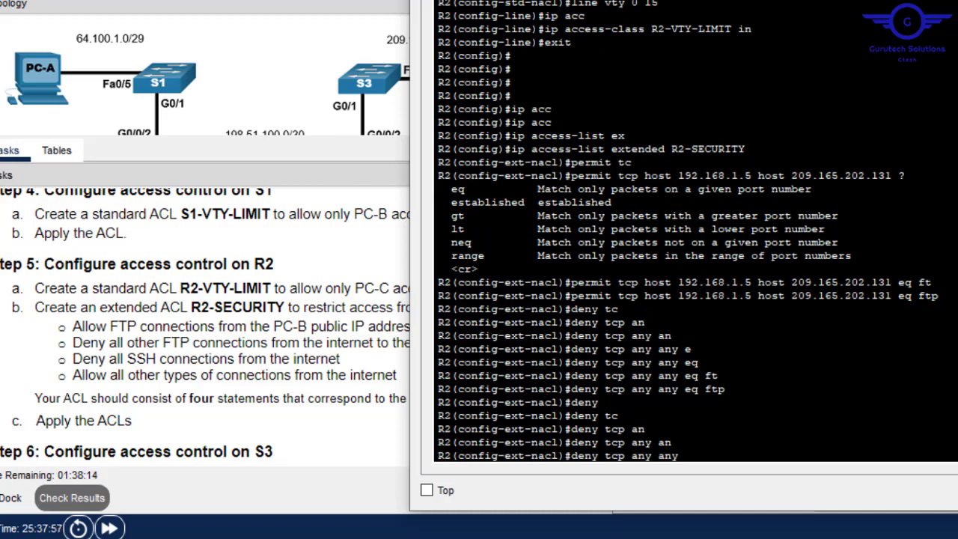
text(eq)
key(Tab)
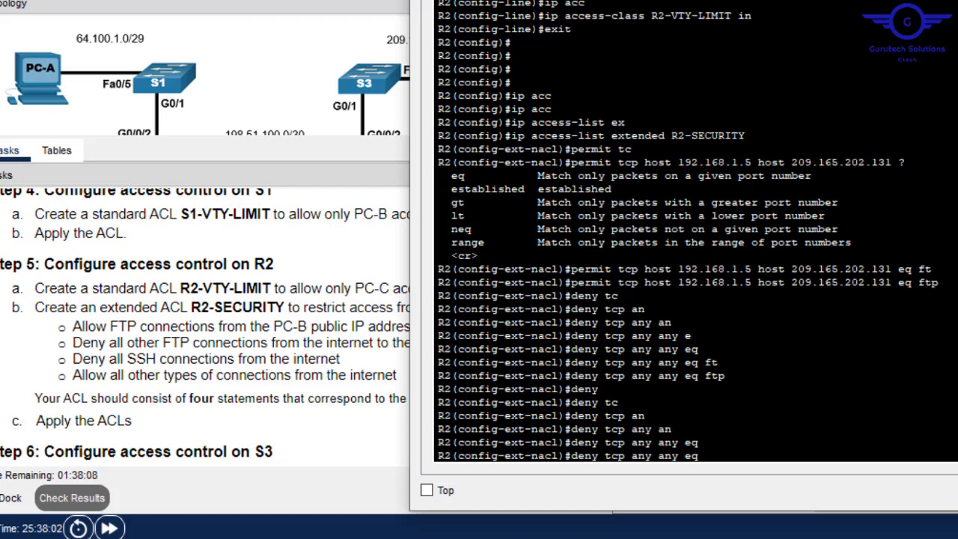
text(22)
key(Return)
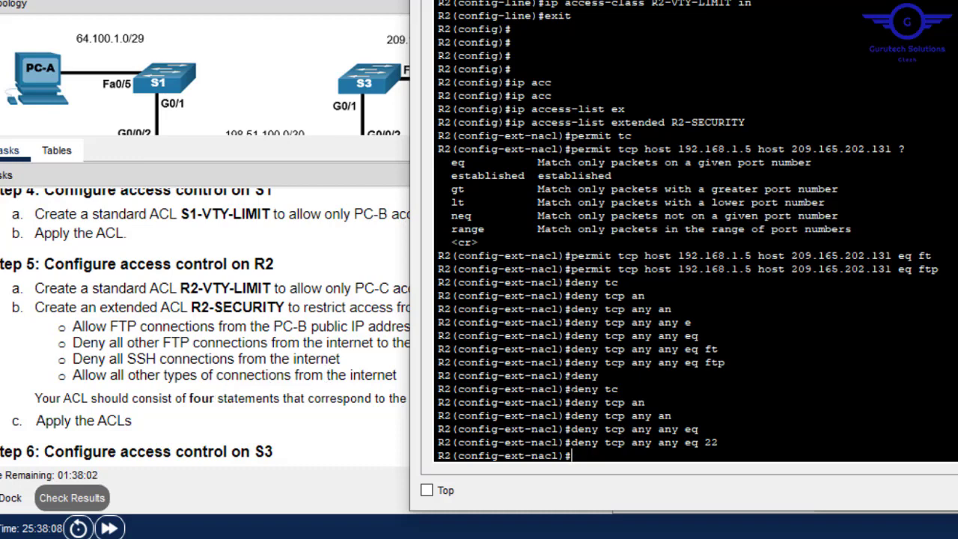
- End R2-SECURITY with 'permit ip any any' and bring the task instructions forward
text(per)
key(Tab)
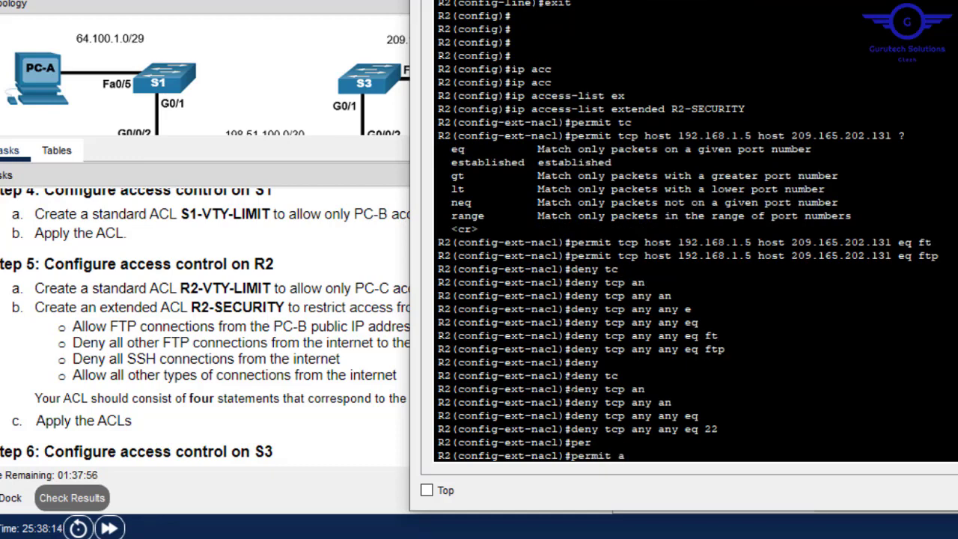
text(a)
key(BackSpace)
text(ip)
key(Tab)
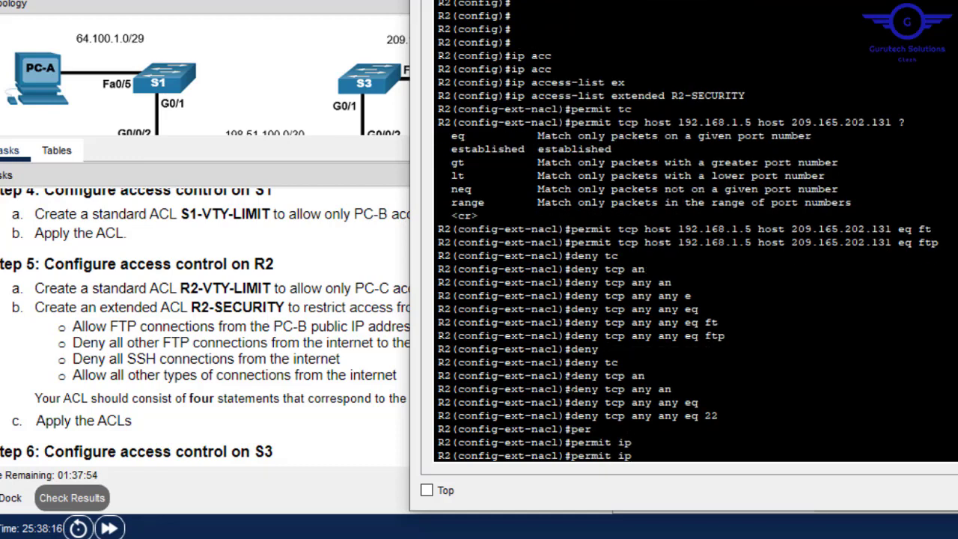
text(an)
key(Tab)
text(an)
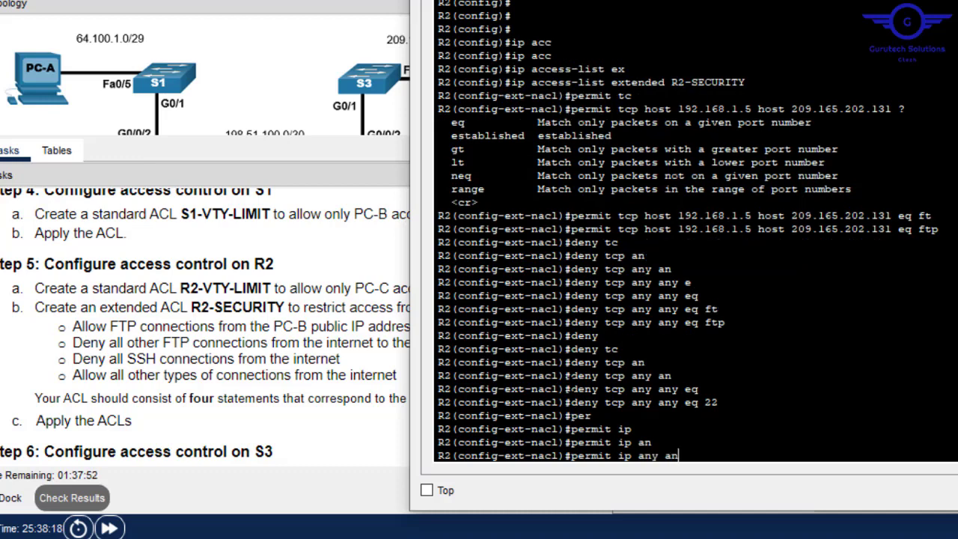
key(Tab)
key(Return)
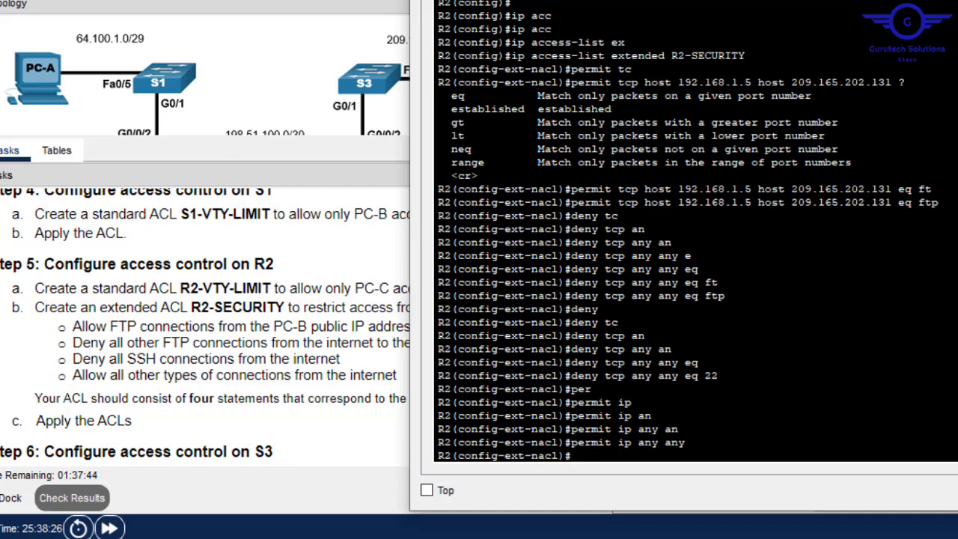
click(173, 404)
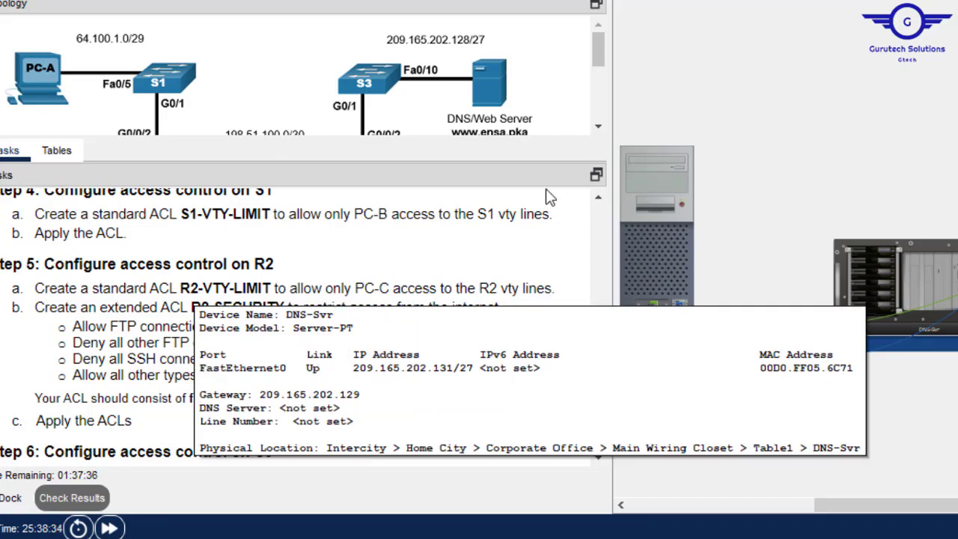
- Drag the Topology/Tasks splitter down and scroll to show the whole network diagram
mouse_move(673, 161)
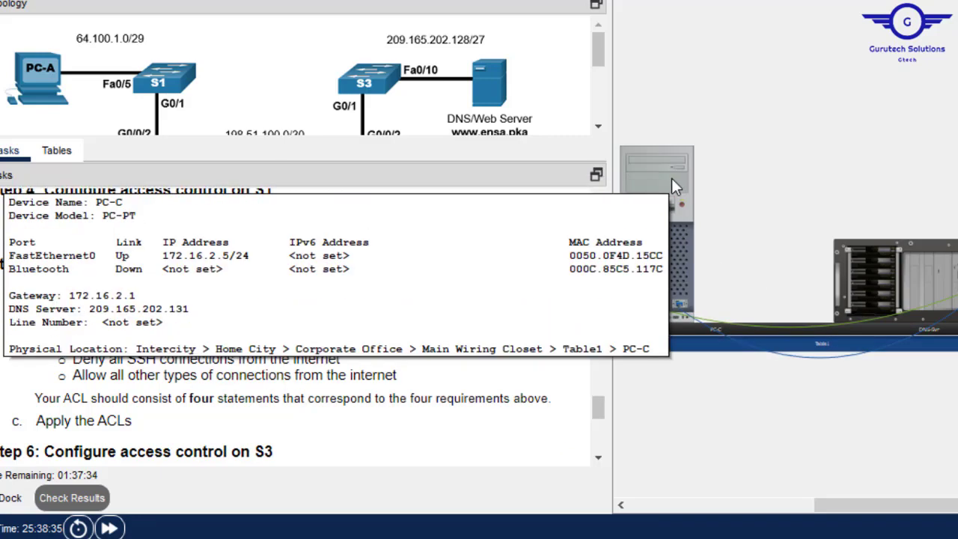
key(alt+Tab)
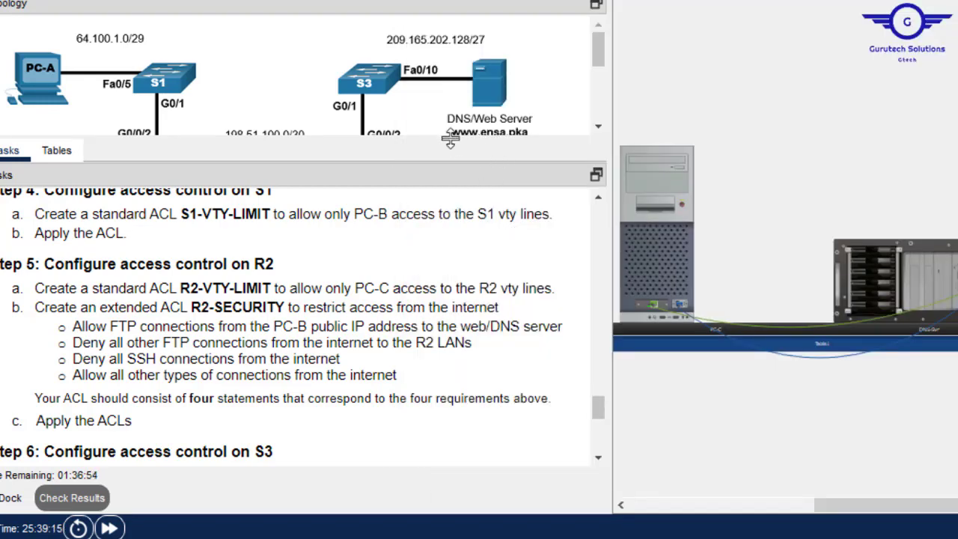
drag(450, 140, 446, 293)
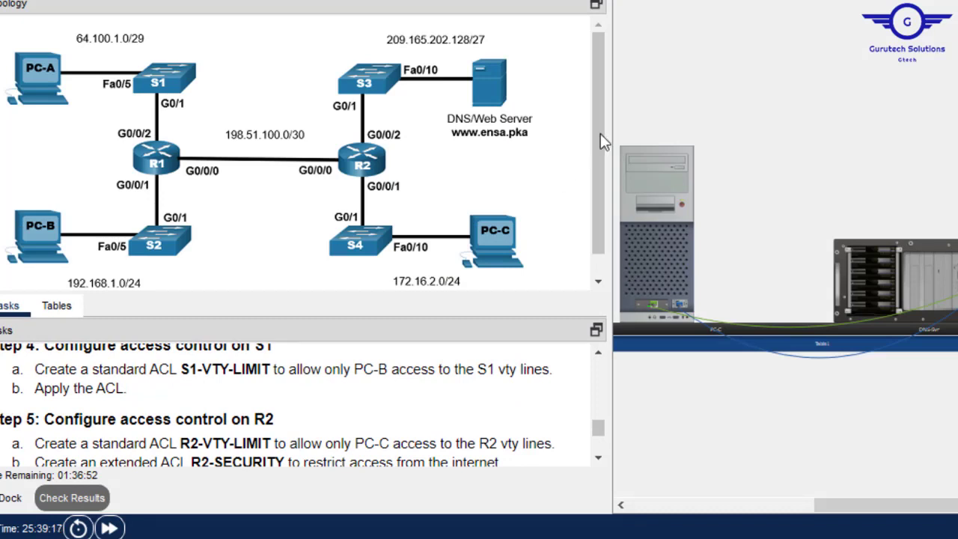
scroll(606, 153, down, 1)
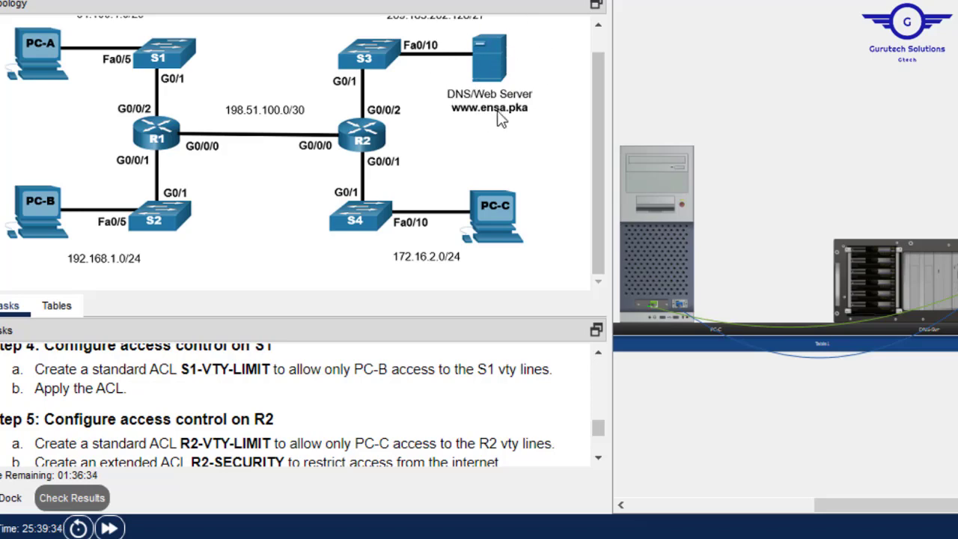
drag(859, 510, 891, 508)
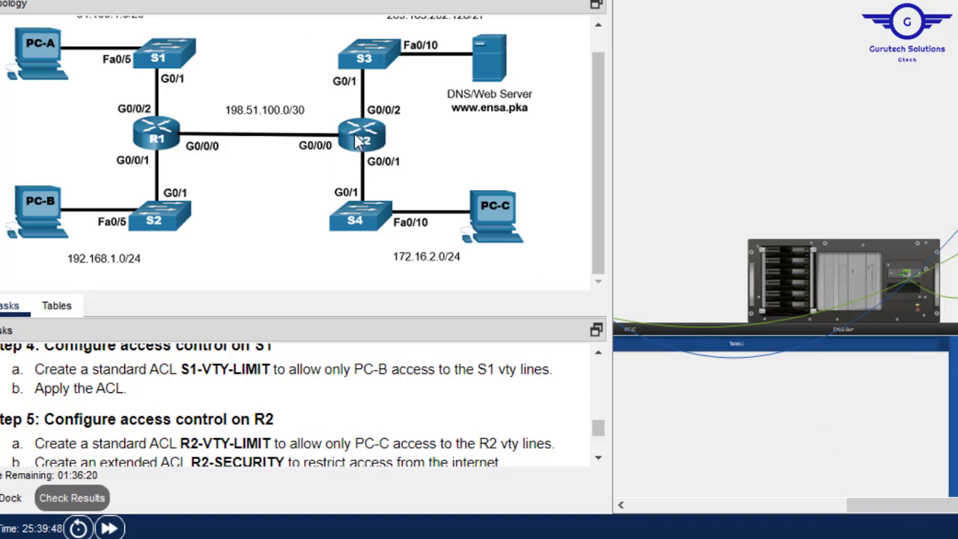
- Leave ACL mode, enter interface gig0/0/0 and start an ip access-group command
drag(957, 505, 815, 505)
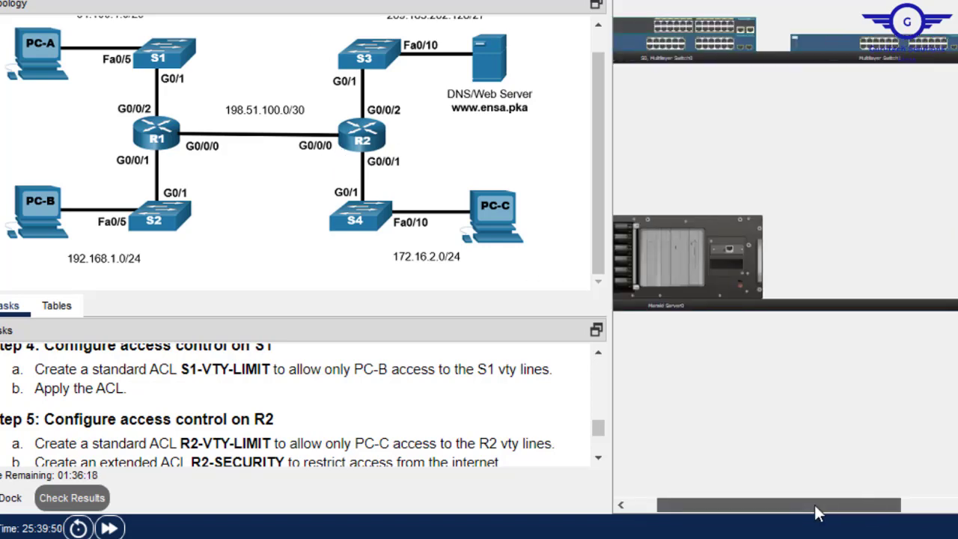
key(alt+Tab)
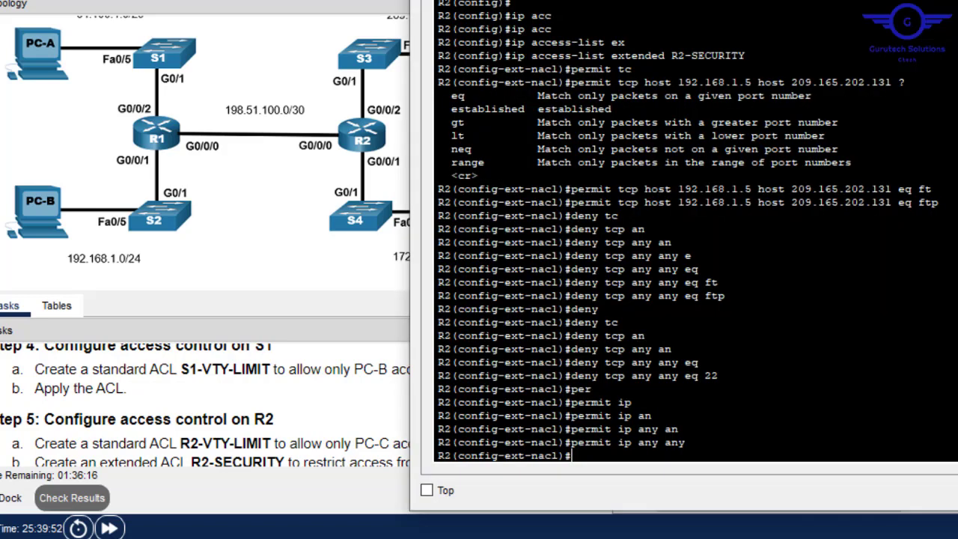
key(Return)
key(Return)
key(Return)
text(exit)
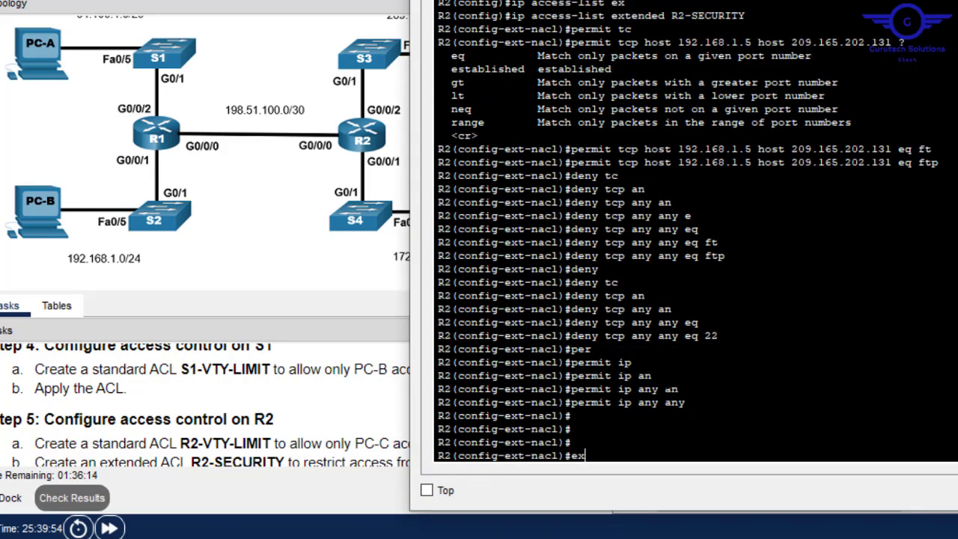
key(Return)
key(Return)
key(Return)
text(in)
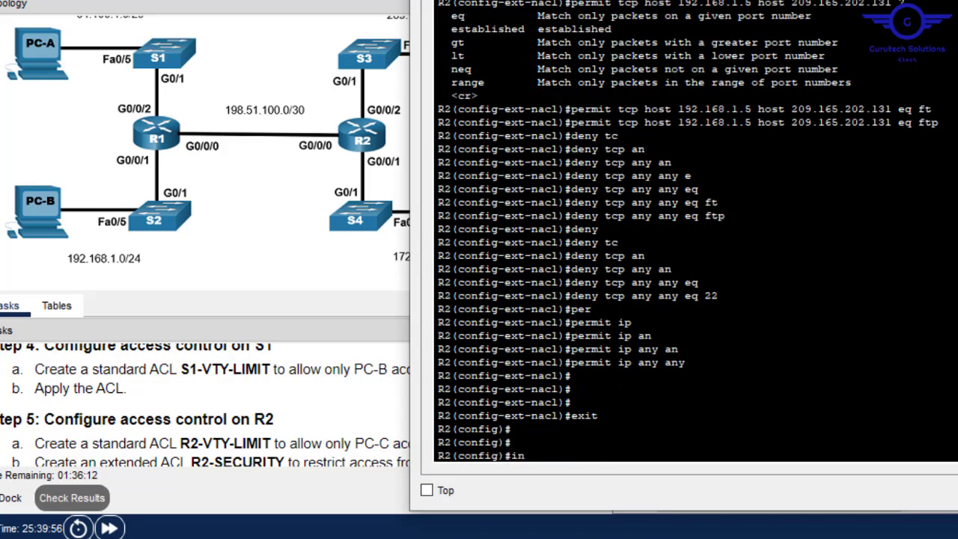
text(t gig0/0/0)
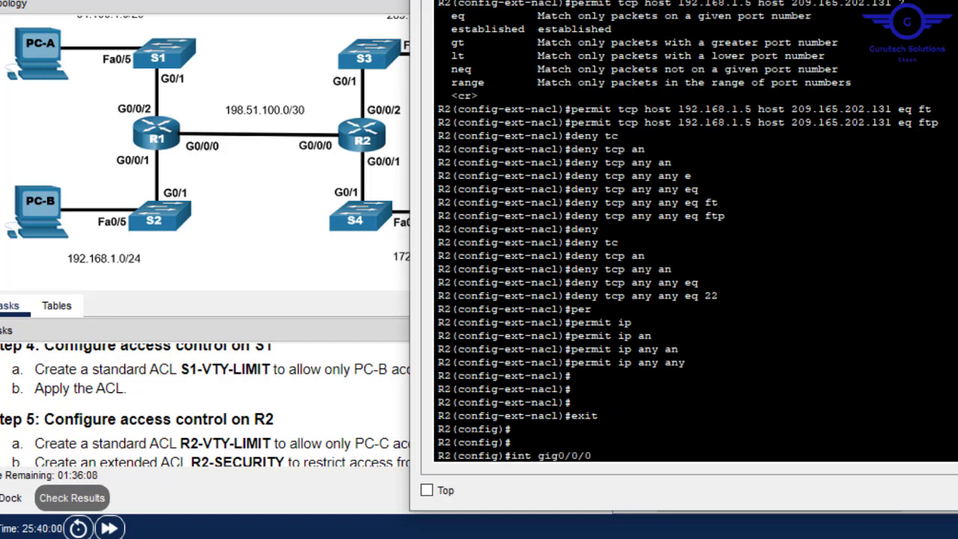
key(Return)
text(ip )
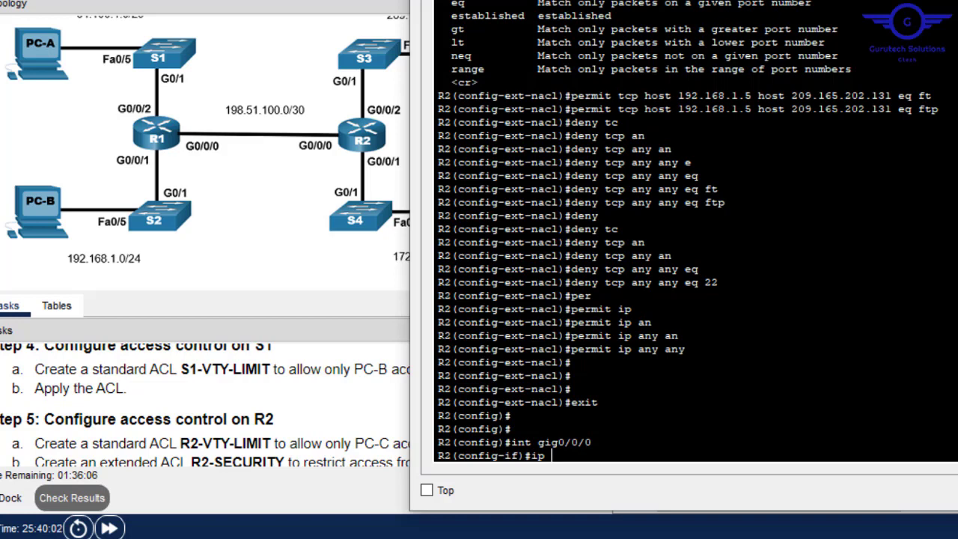
text(acc)
key(Tab)
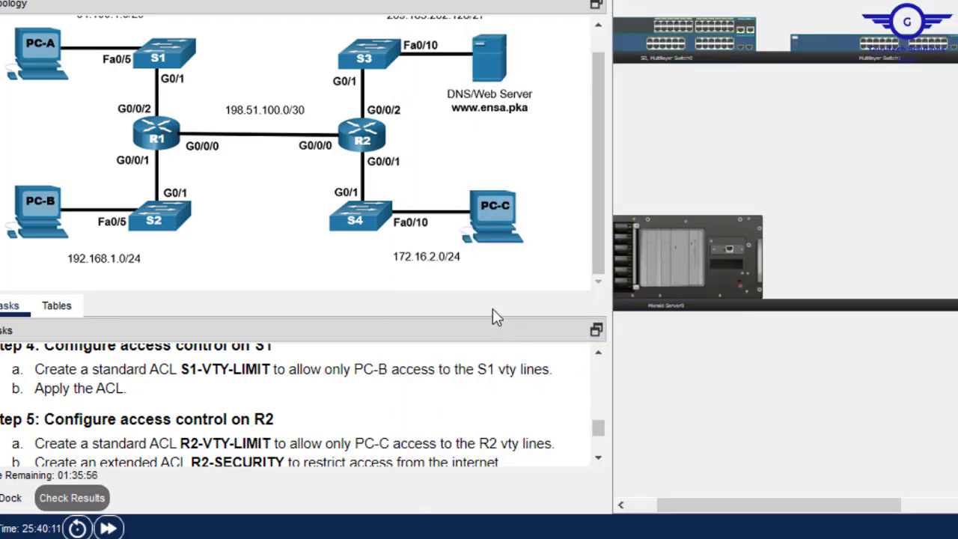
- Apply R2-SECURITY inbound on gig0/0/0, copying the name from the task text
drag(486, 289, 470, 99)
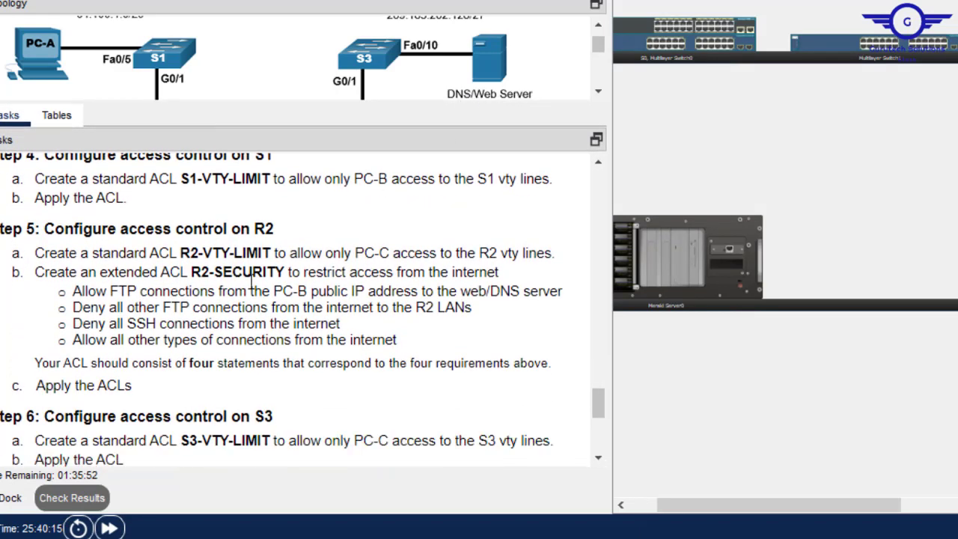
drag(286, 271, 192, 269)
right_click(213, 270)
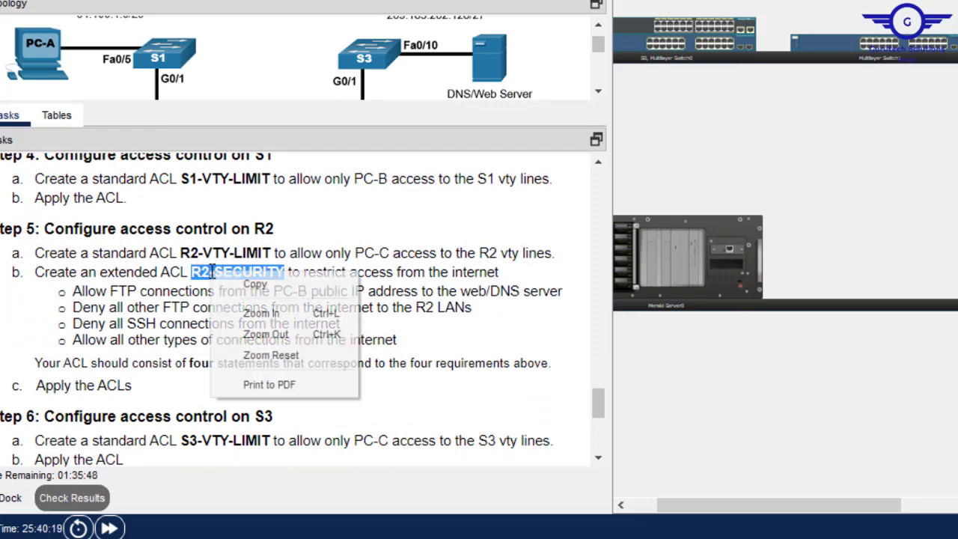
click(258, 286)
key(alt+Tab)
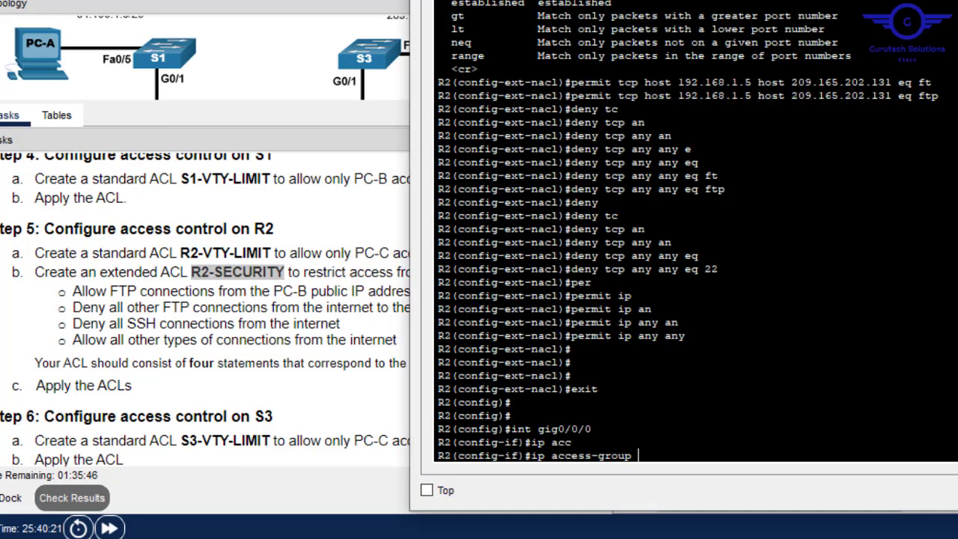
right_click(764, 323)
click(816, 351)
text(in)
key(Return)
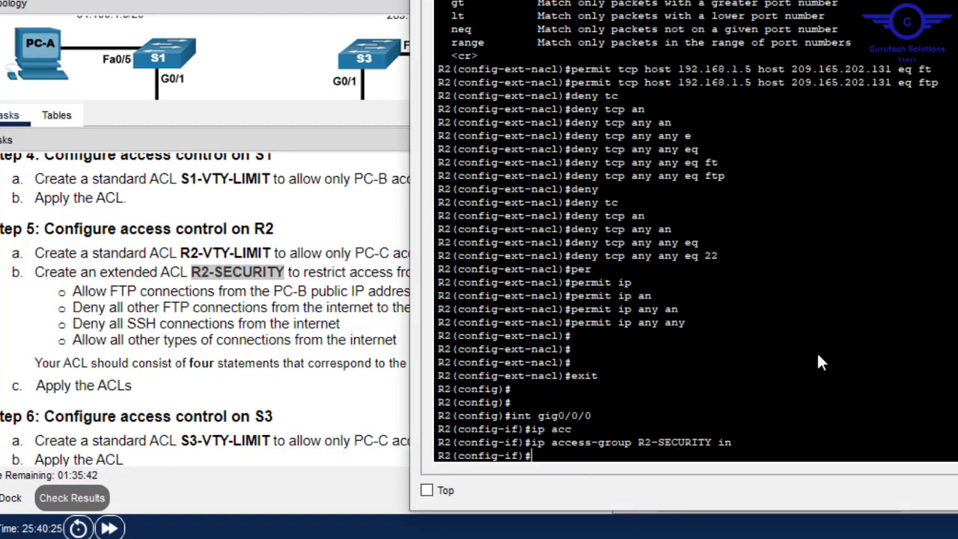
- Mark gig0/0/0 as ip nat inside, save with do wr, and close R2's terminal
text(ip nat in)
key(Tab)
key(Return)
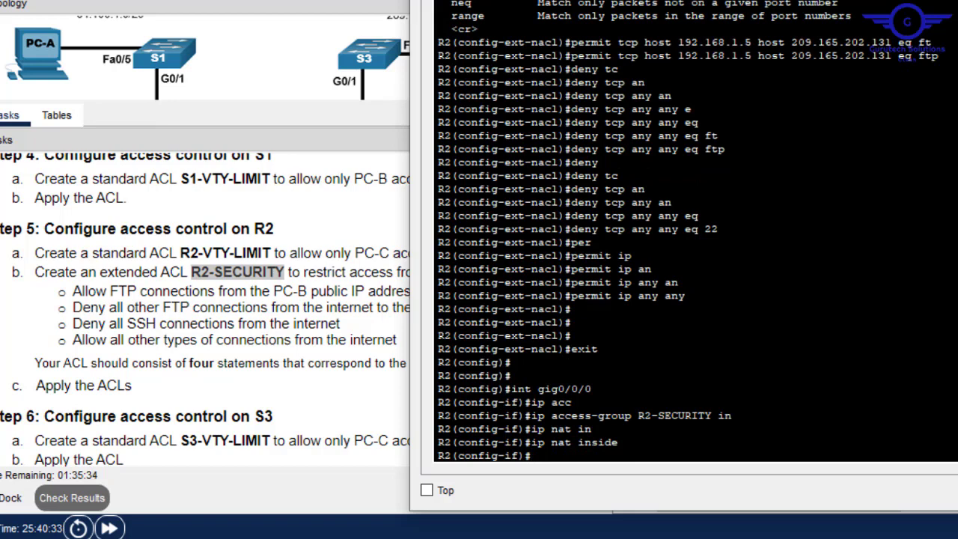
text(exit)
key(Return)
key(Return)
key(Return)
text(do wr)
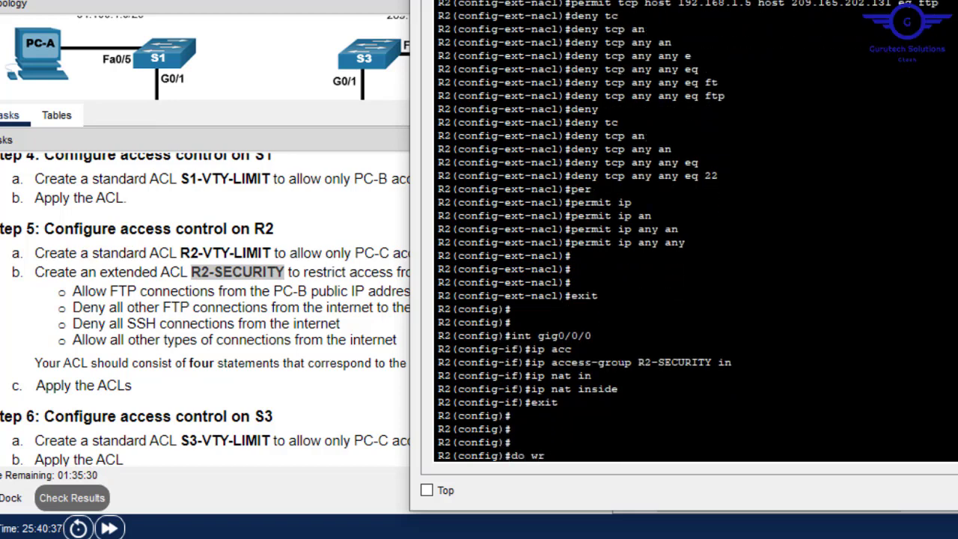
key(Return)
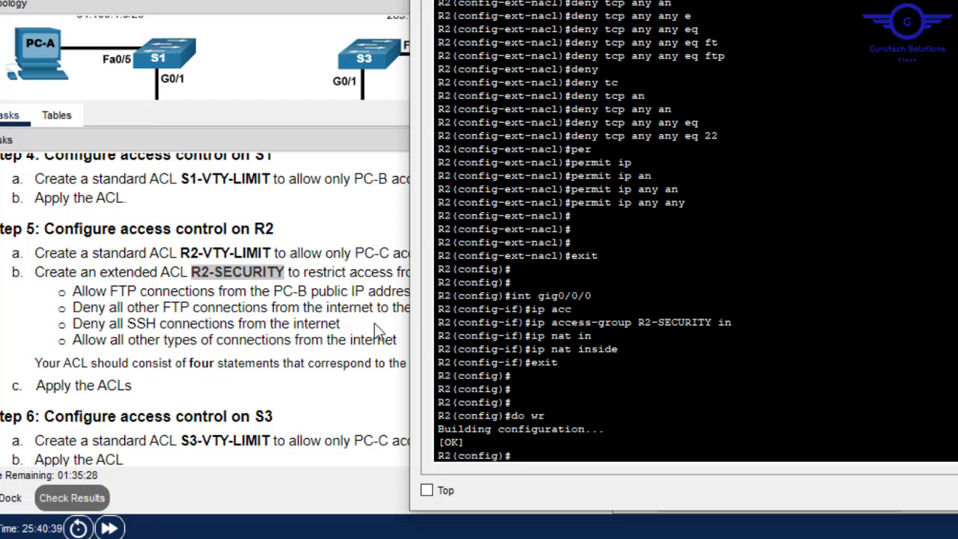
click(898, 2)
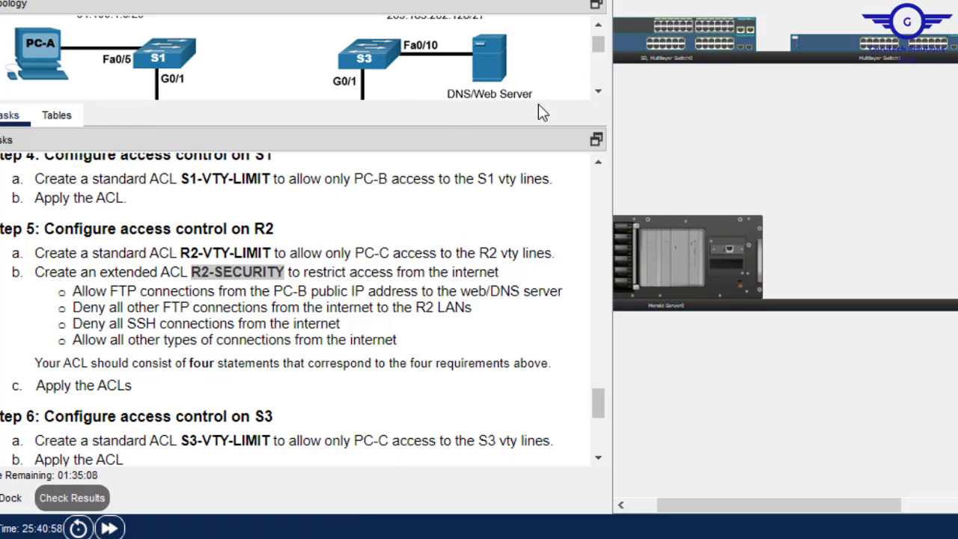
- Reconnect R2's terminal and reapply ip access-group R2-SECURITY in on gig0/0/0
drag(522, 104, 520, 196)
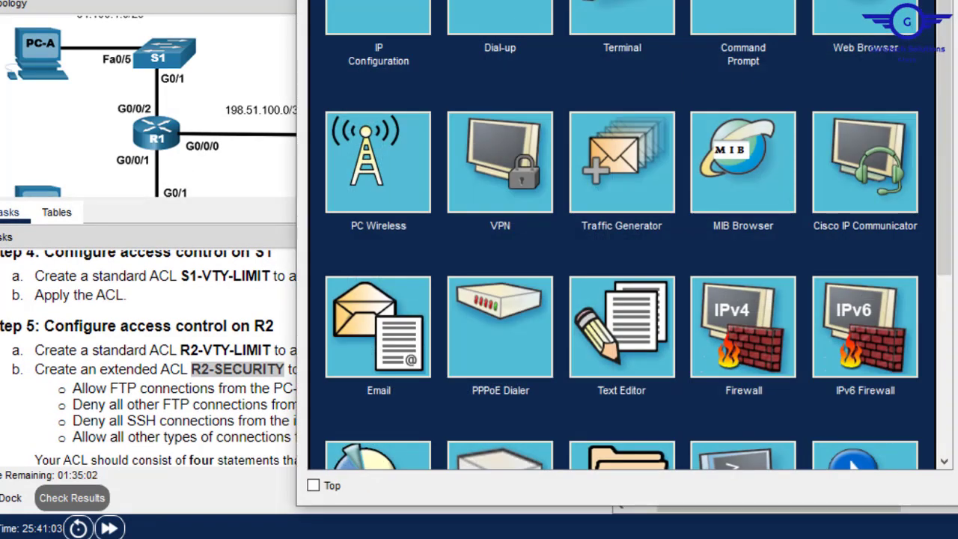
click(615, 3)
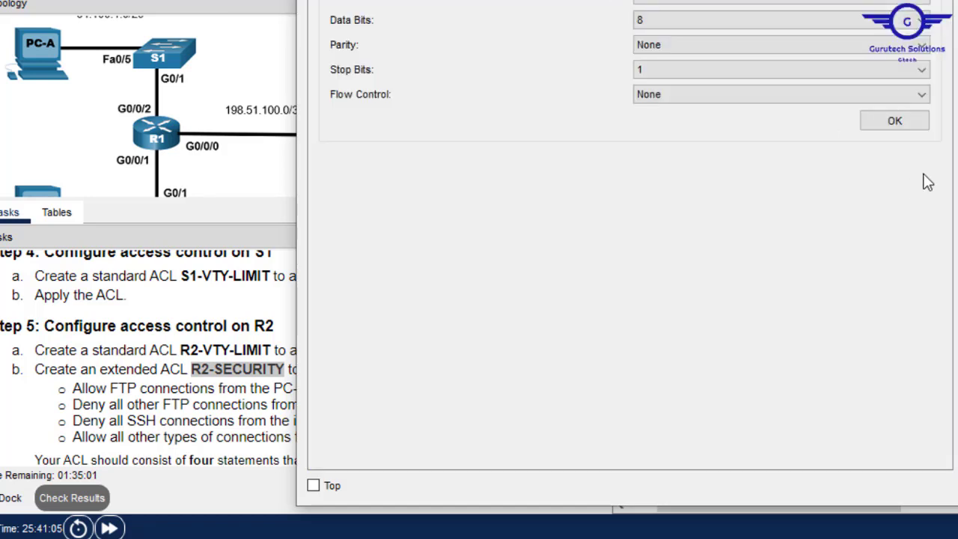
click(895, 122)
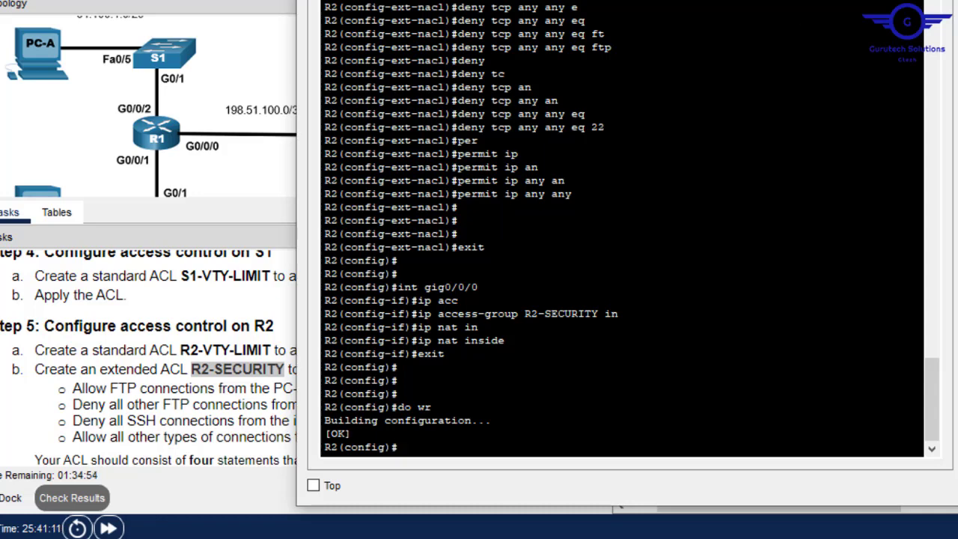
text(exit)
key(Up)
key(Up)
key(Up)
key(Up)
key(Up)
key(Up)
key(Up)
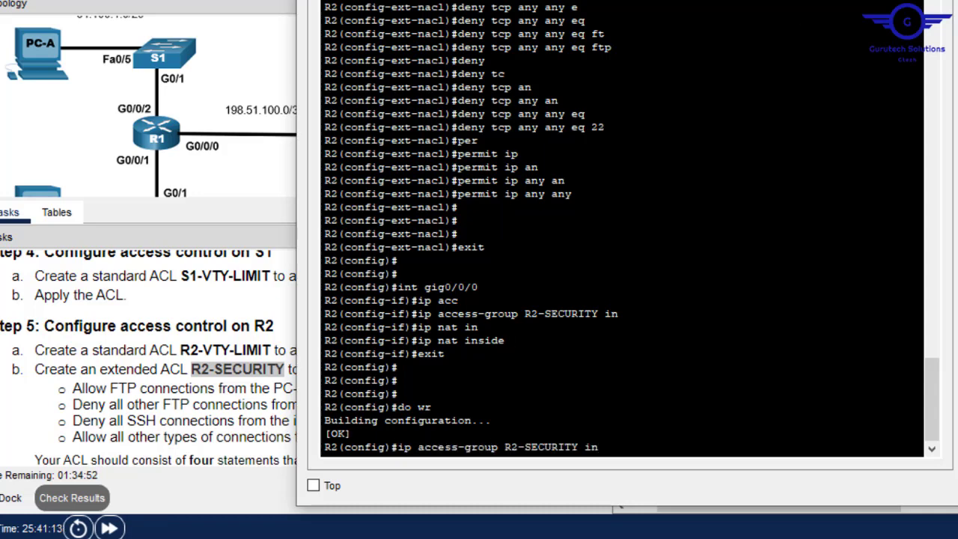
key(Return)
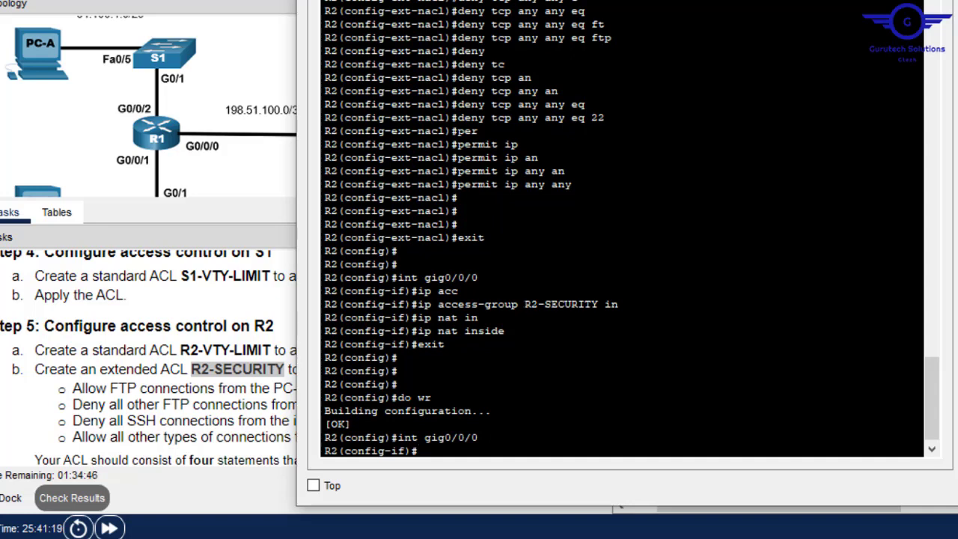
key(Up)
key(Up)
key(Up)
key(Up)
key(Up)
key(Up)
key(Return)
- Change gig0/0/0 to ip nat outside, save with do wr, and close the terminal
key(Up)
key(Up)
key(Up)
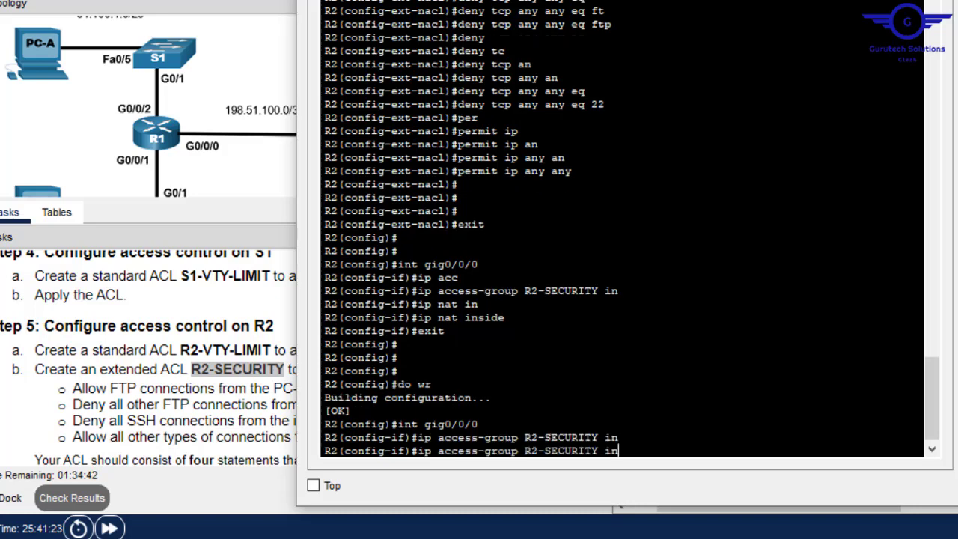
key(Up)
key(Up)
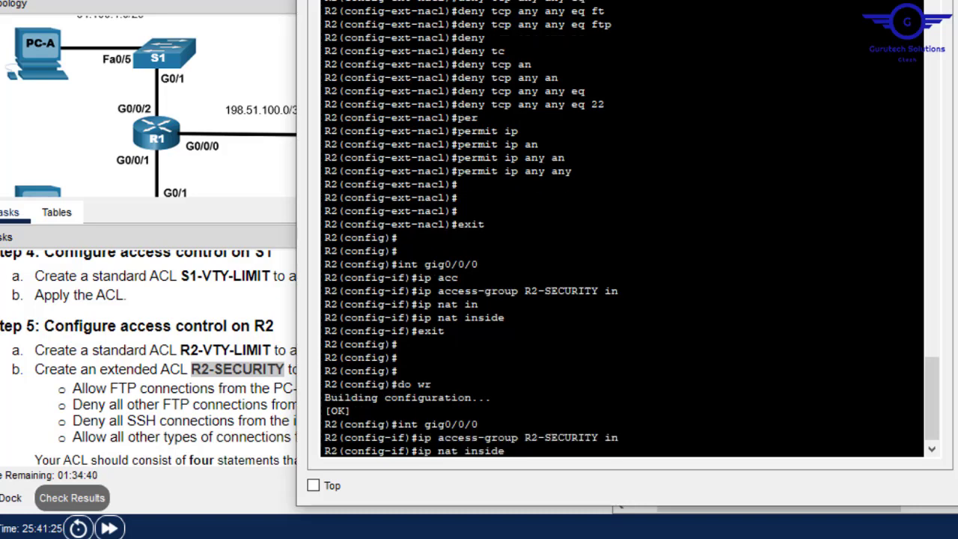
key(BackSpace)
key(BackSpace)
key(BackSpace)
key(BackSpace)
key(BackSpace)
text(ou)
key(Tab)
key(Return)
text(do wr)
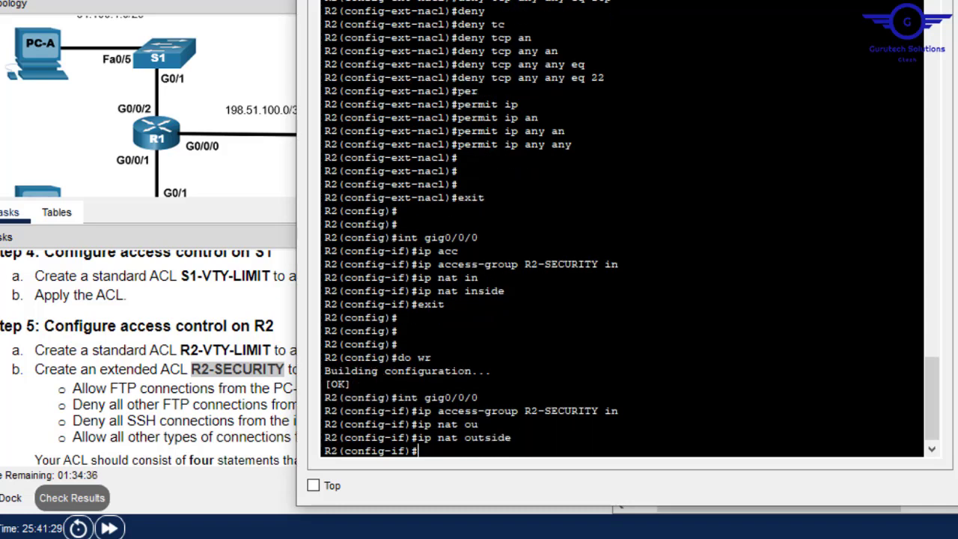
key(Return)
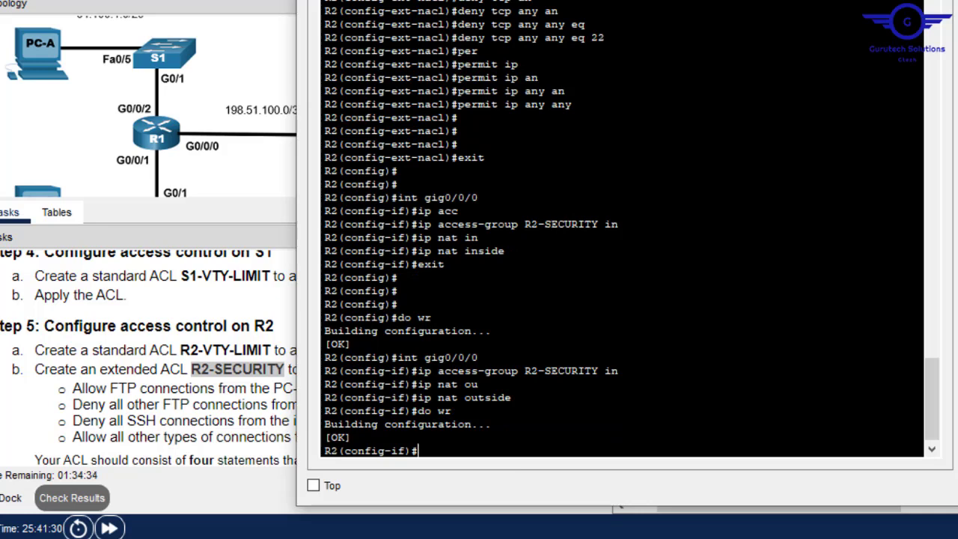
text(exit)
key(Return)
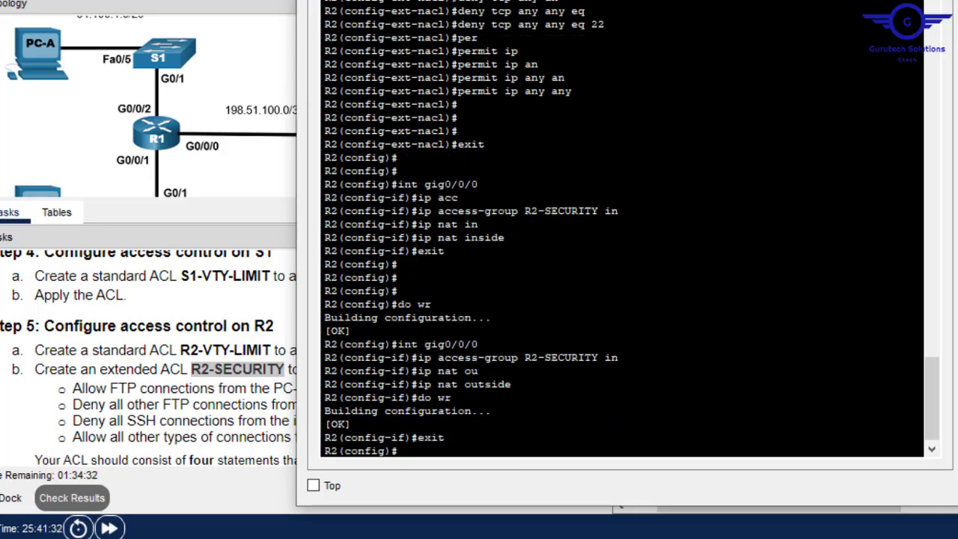
click(891, 2)
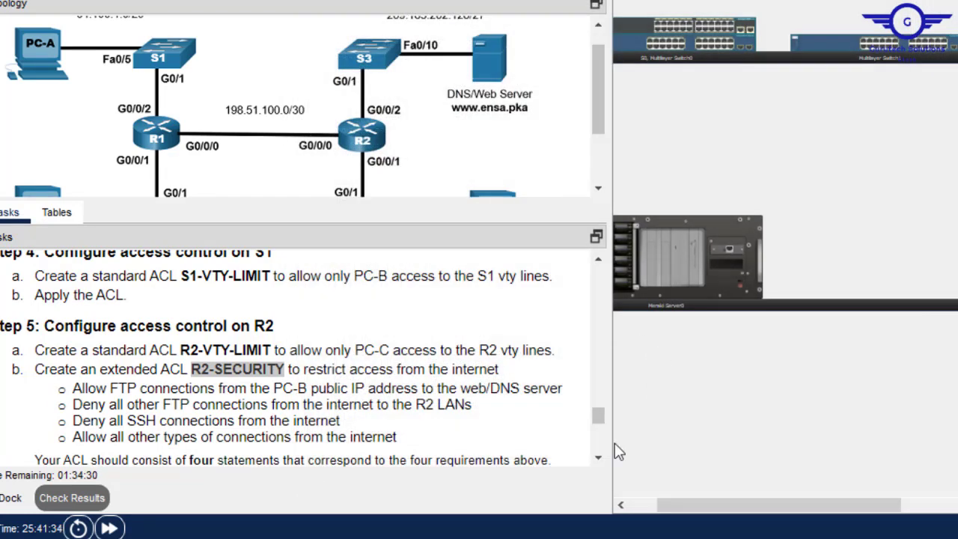
- Copy the ACL name S3-VTY-LIMIT from the task instructions
drag(597, 414, 599, 432)
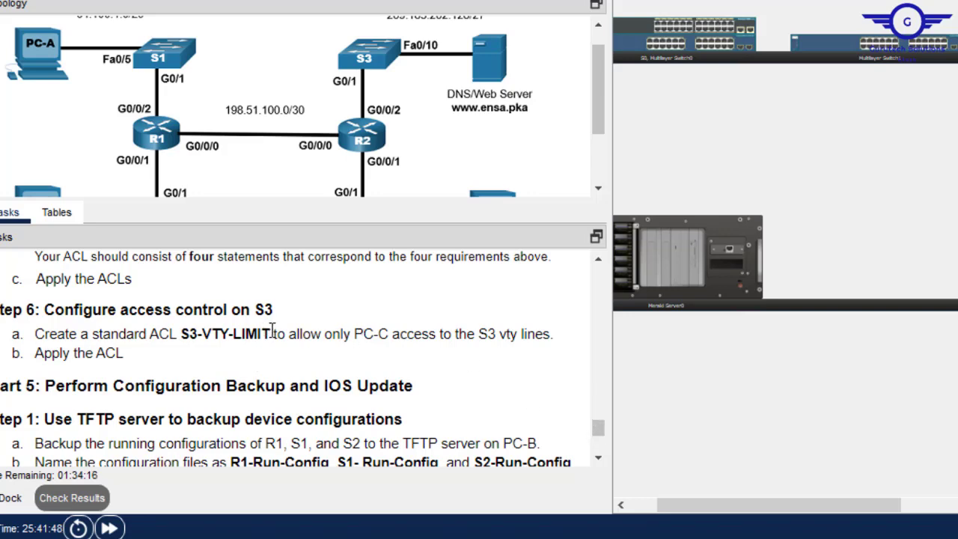
drag(272, 334, 183, 336)
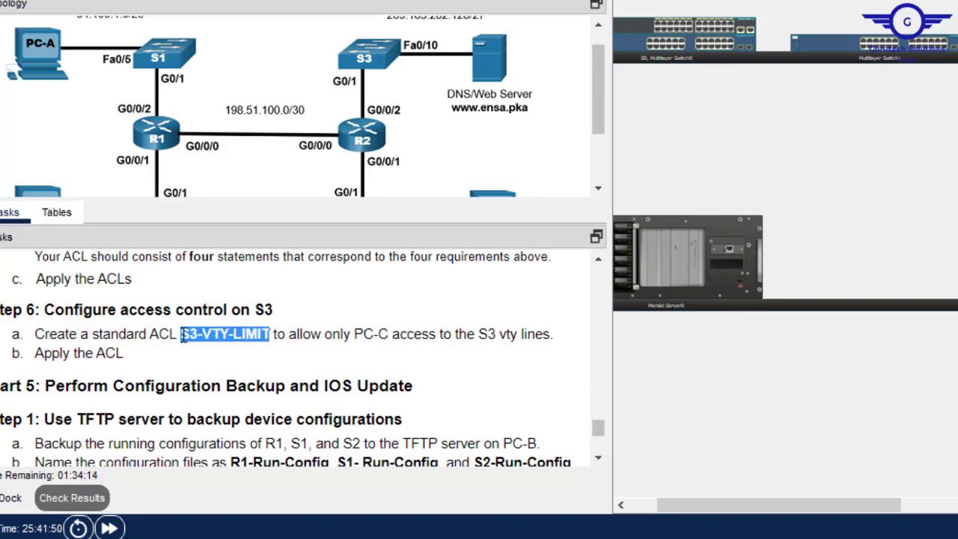
right_click(221, 336)
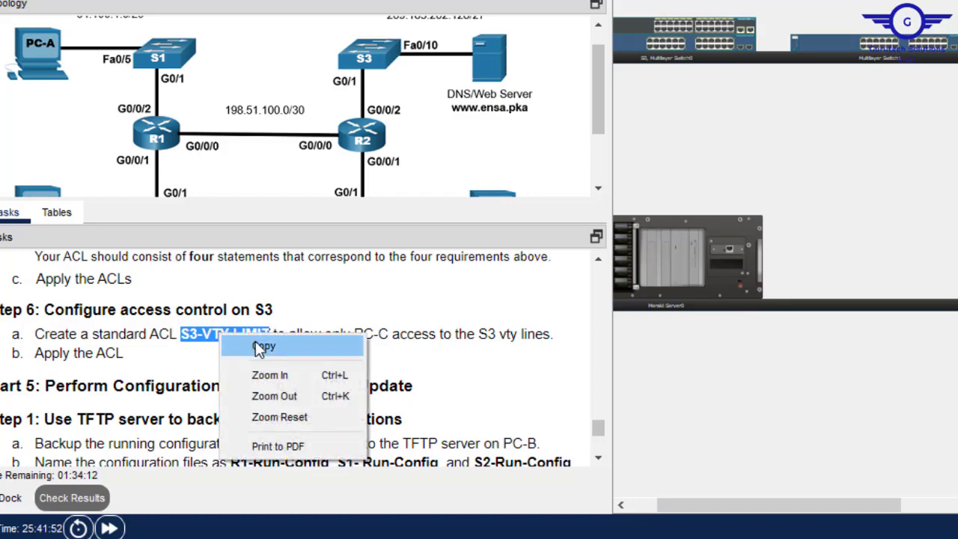
click(255, 340)
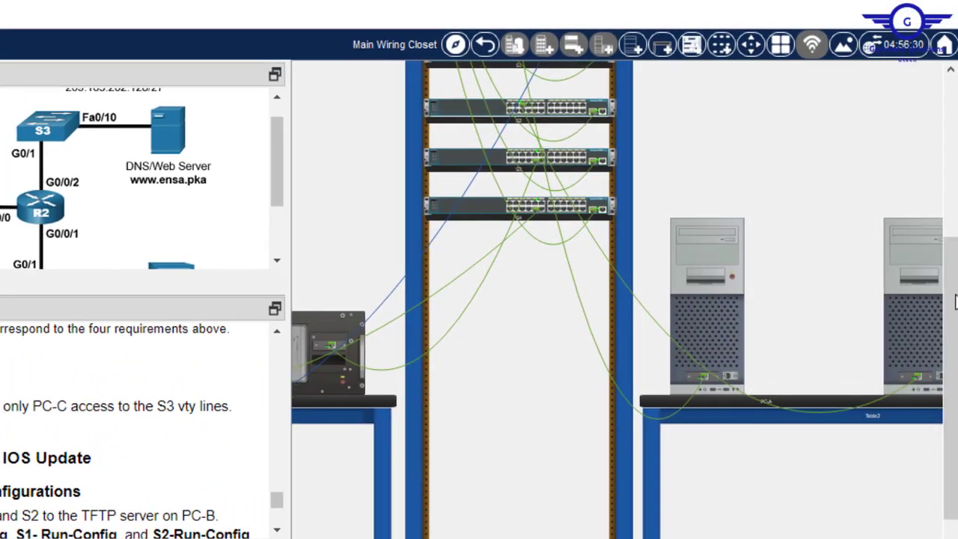
- Show the router and third switch rear panels and plug the console cable into the switch's Console port
drag(955, 302, 951, 232)
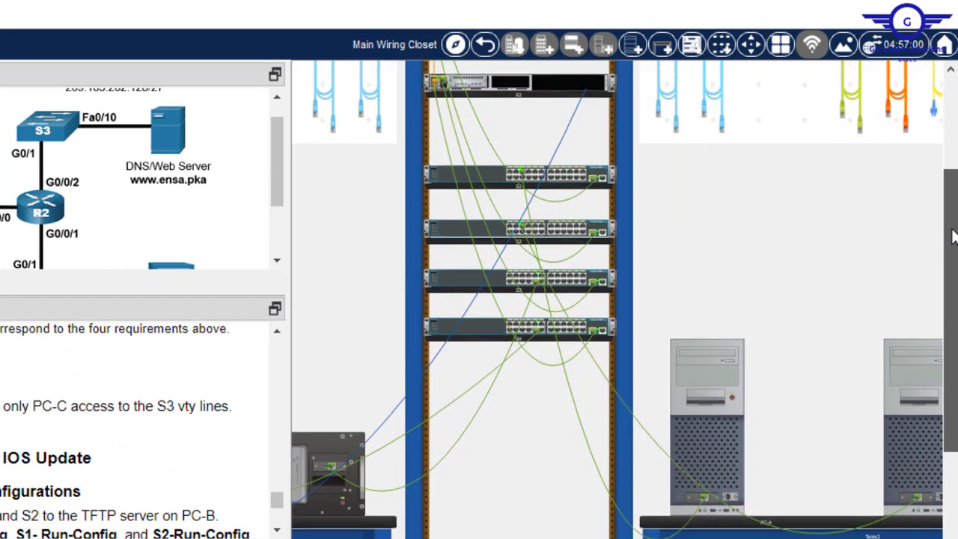
right_click(592, 91)
click(660, 119)
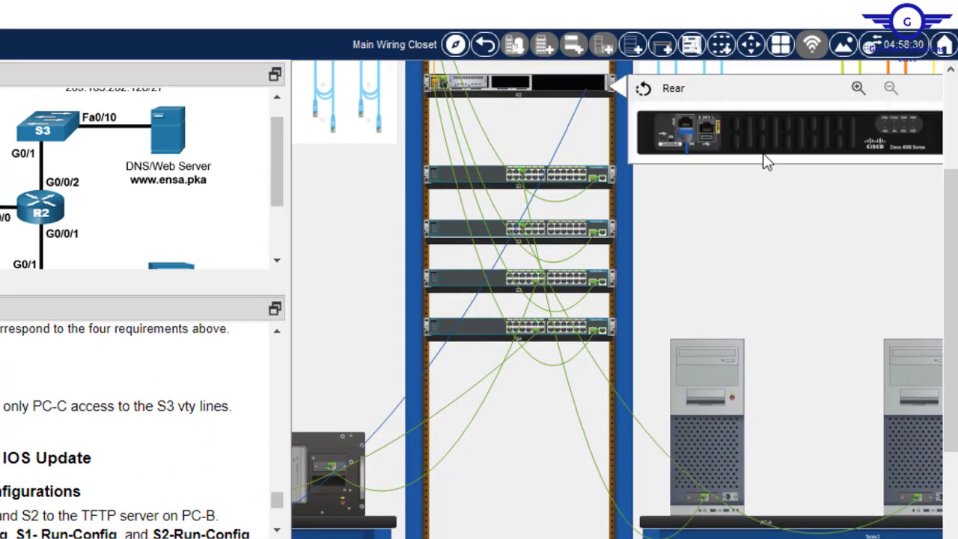
right_click(595, 277)
click(677, 311)
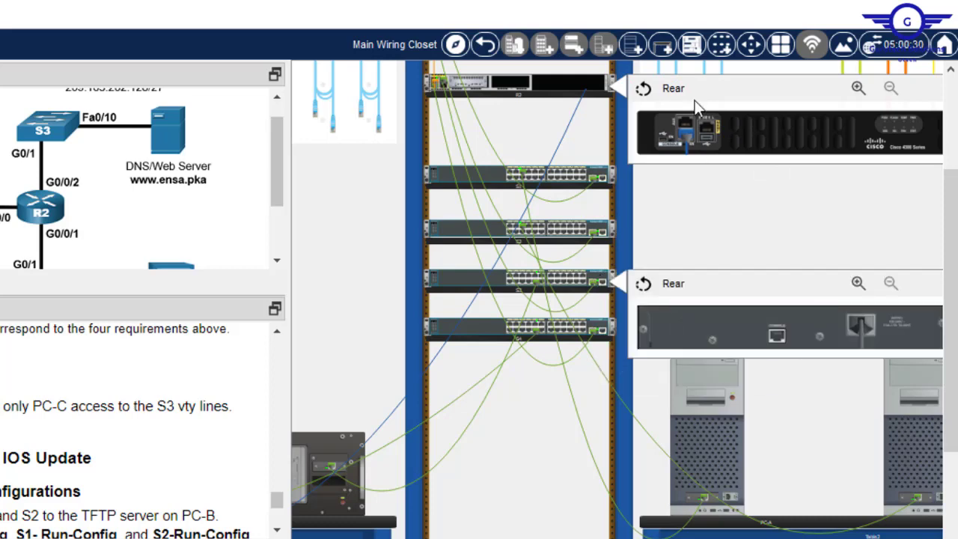
drag(685, 138, 779, 343)
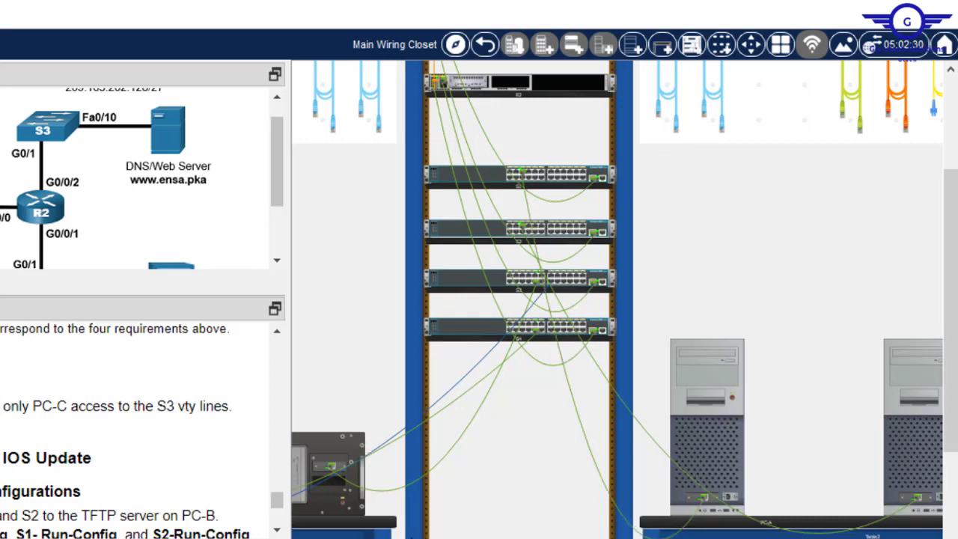
scroll(617, 299, left, 6)
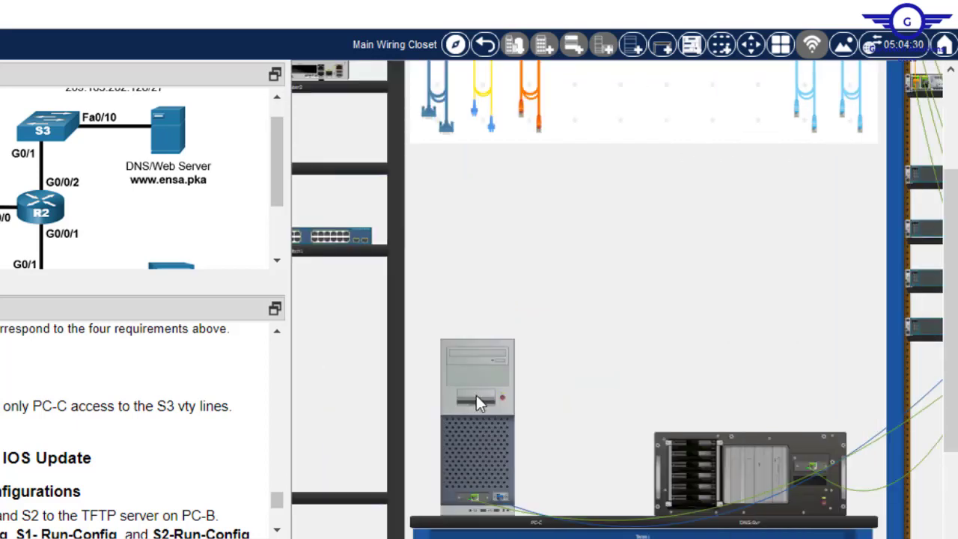
click(475, 395)
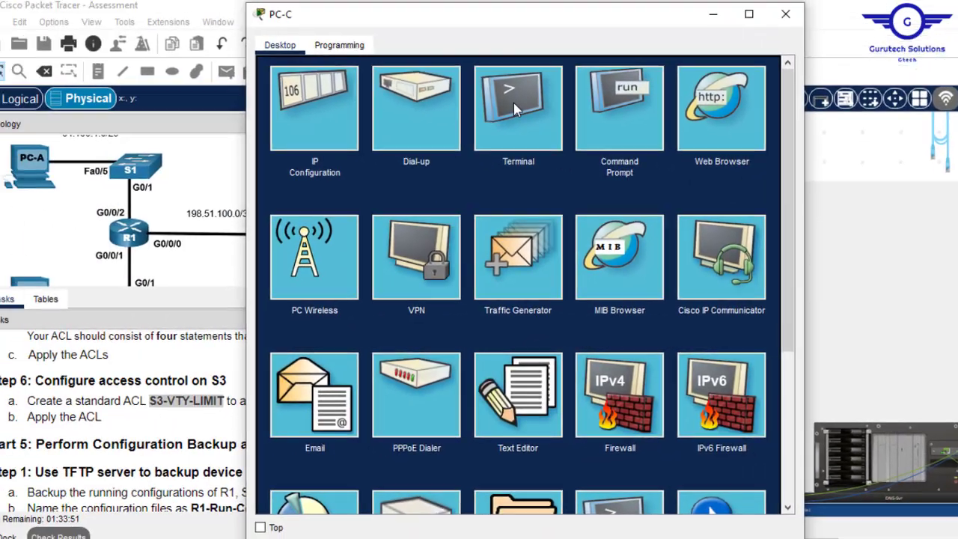
- Connect PC-C's terminal to S3 and enter privileged, then global configuration mode
click(513, 100)
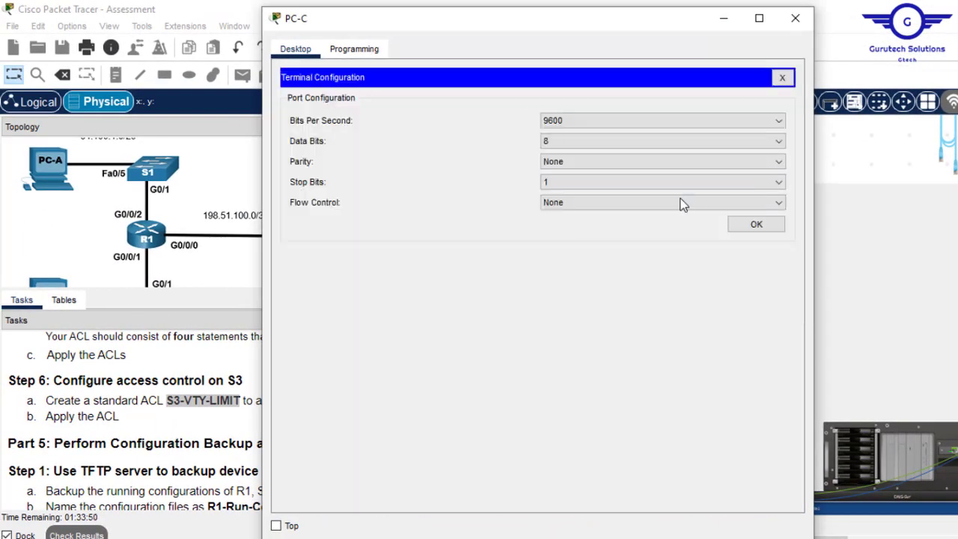
click(756, 224)
key(Return)
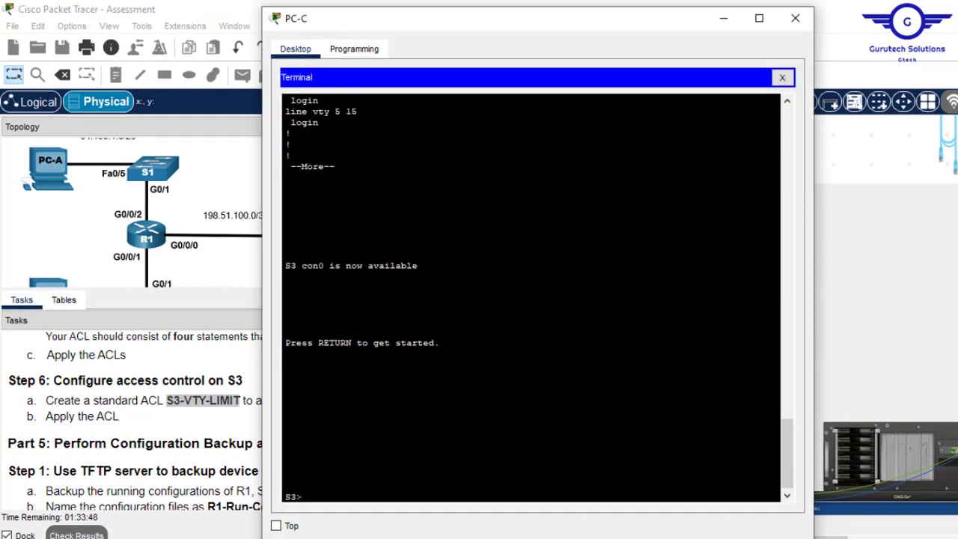
text(en)
key(Return)
text(co)
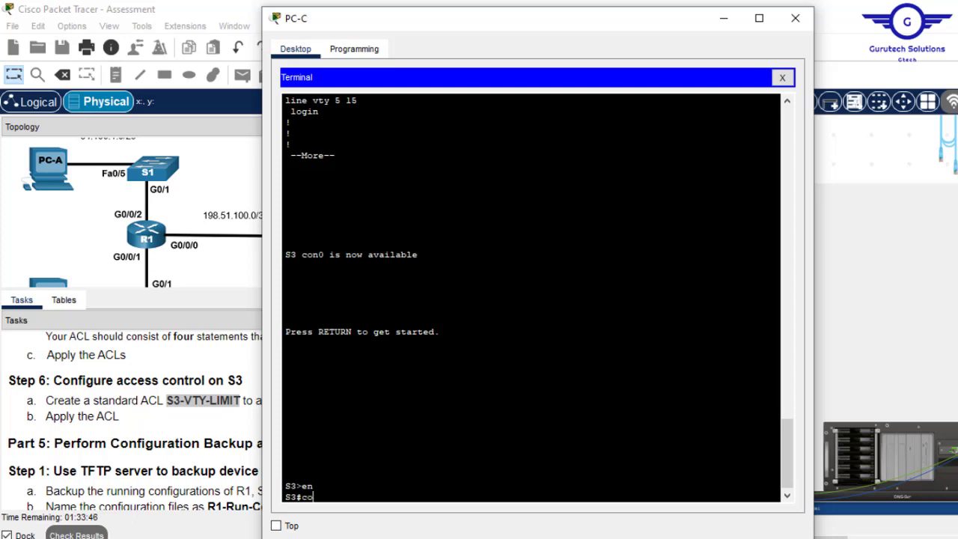
text(nf t)
key(Return)
key(Return)
key(Return)
key(Return)
key(Return)
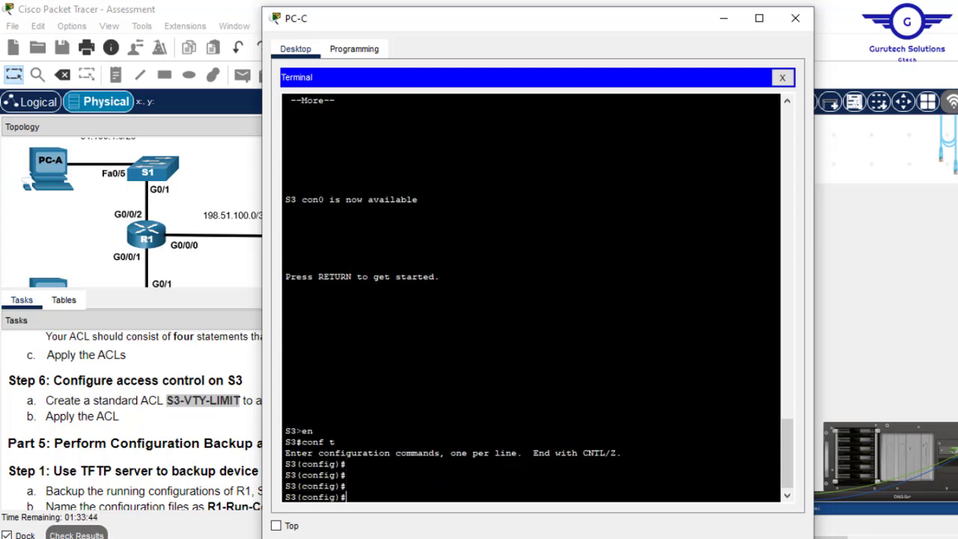
- Enter 'ip access-list' followed by the pasted name S3-VTY-LIMIT
text(ip acc)
key(Tab)
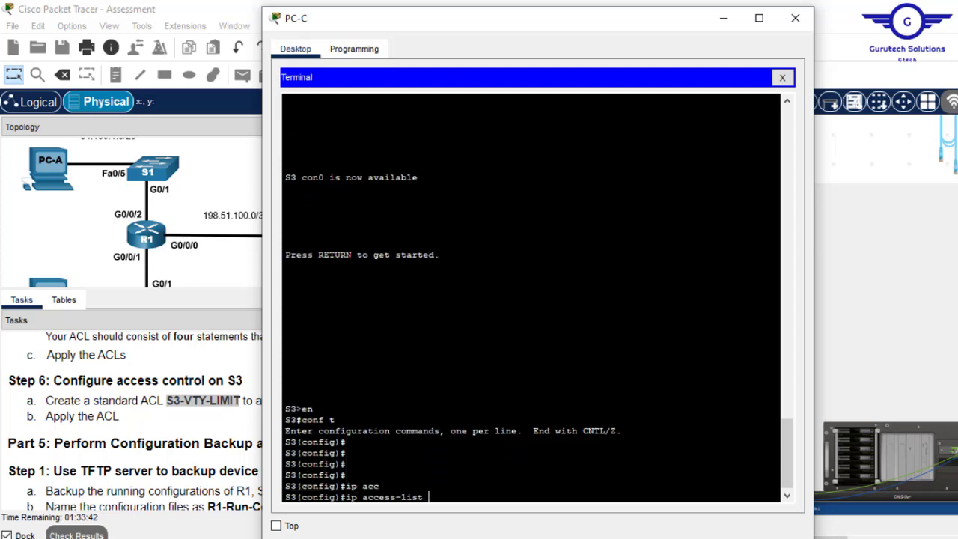
right_click(573, 340)
click(604, 367)
key(Return)
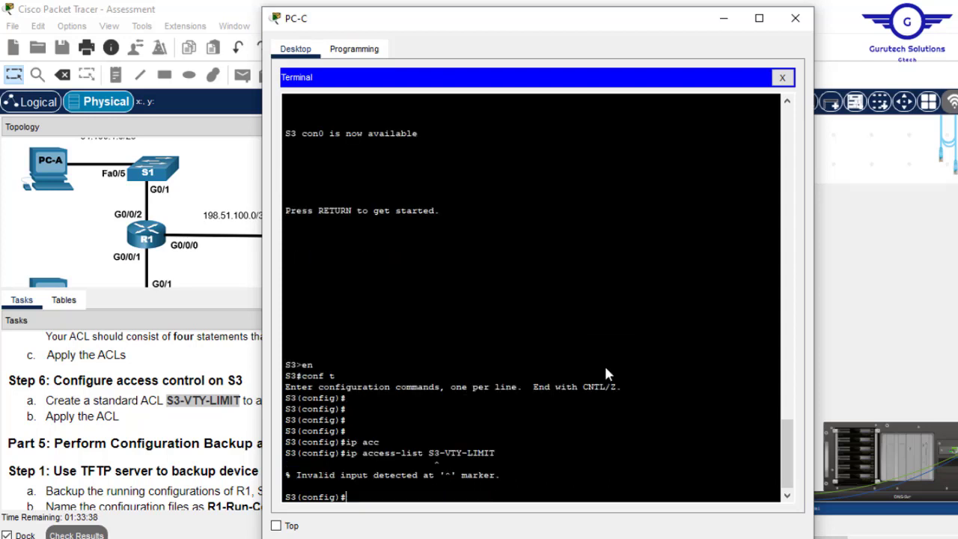
- Correct it to 'ip access-list standard S3-VTY-LIMIT' to create the standard list
key(Up)
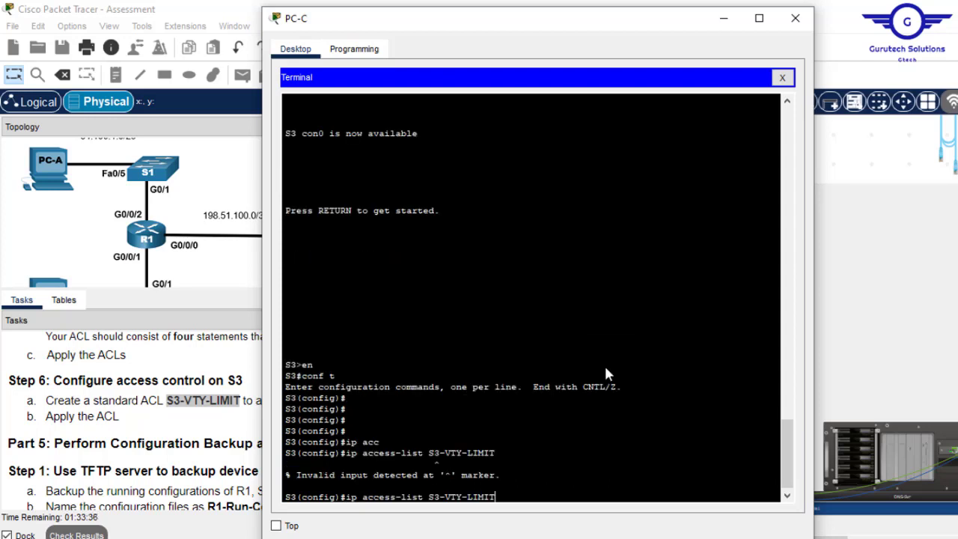
text(?)
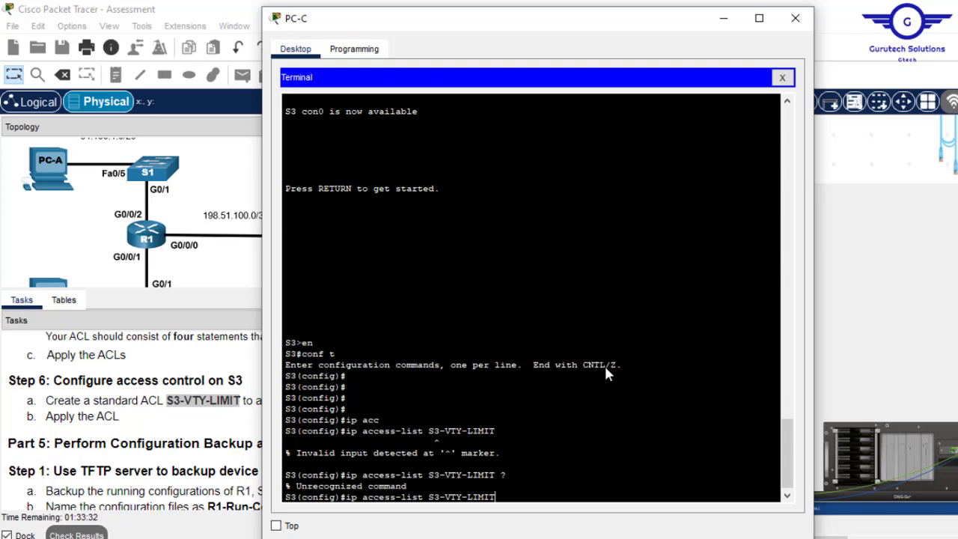
key(BackSpace)
key(BackSpace)
key(BackSpace)
key(BackSpace)
key(BackSpace)
key(BackSpace)
key(BackSpace)
key(BackSpace)
key(BackSpace)
key(BackSpace)
key(BackSpace)
text(sta)
key(Tab)
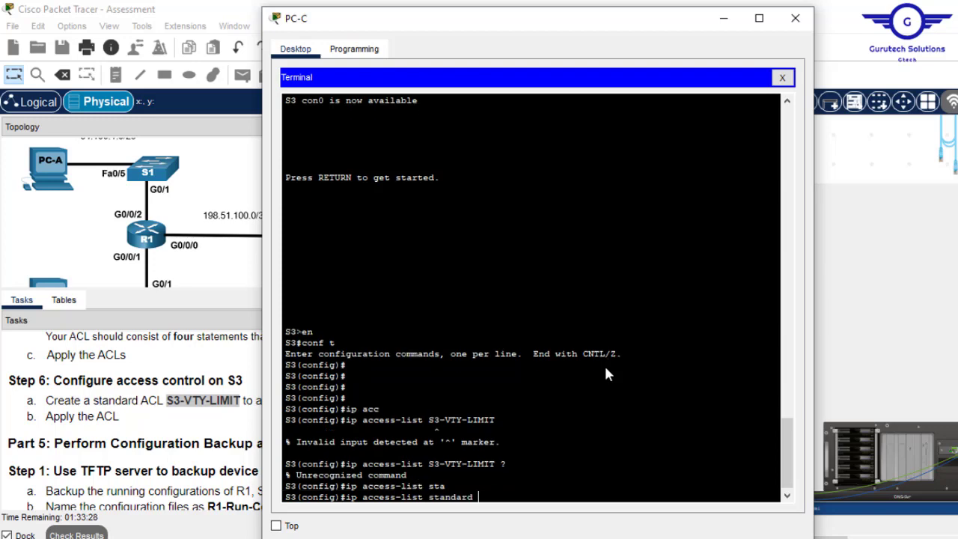
right_click(603, 364)
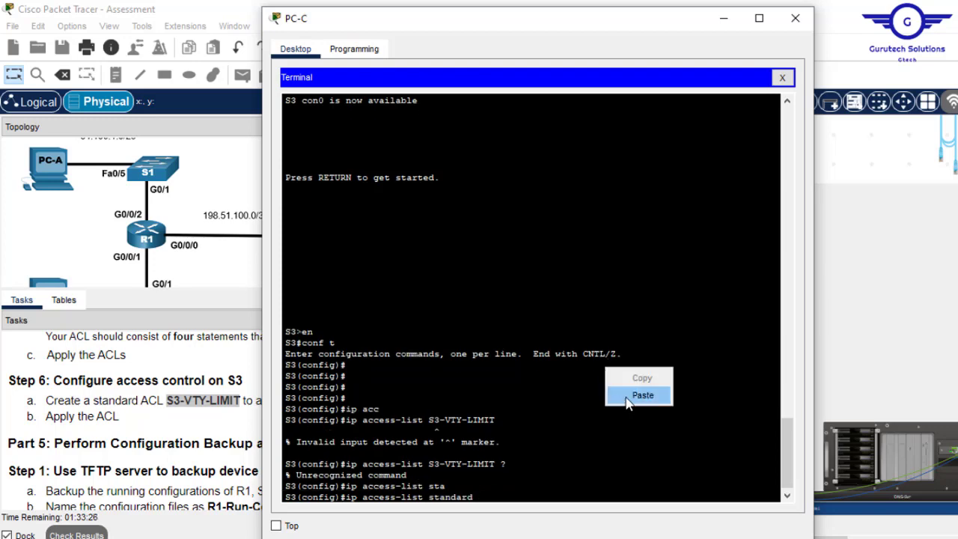
click(627, 396)
key(Return)
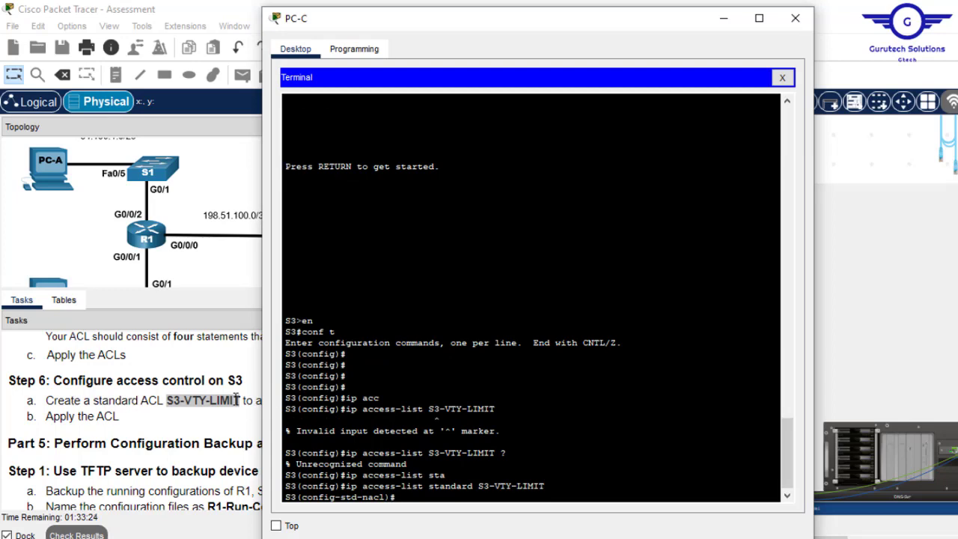
click(235, 416)
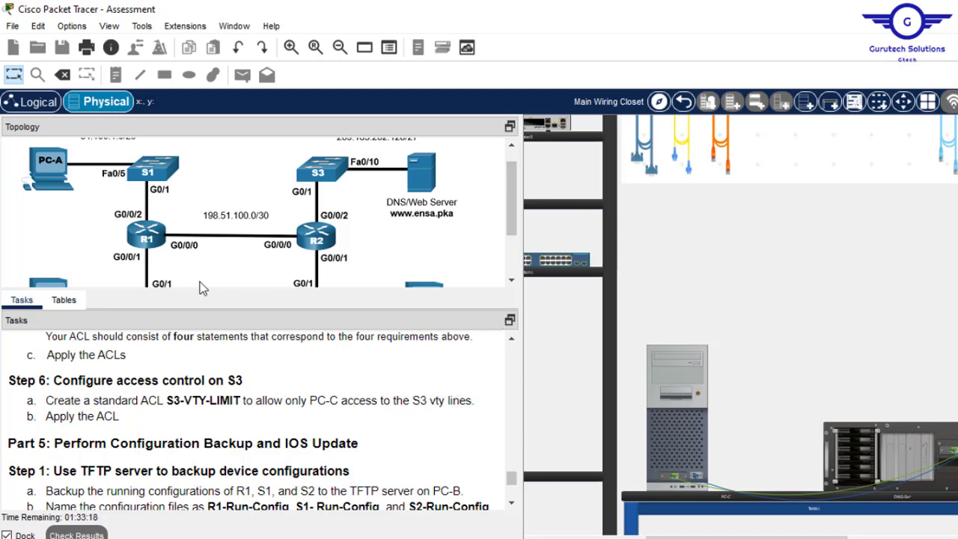
- Find PC-C's address 172.16.2.5 in the addressing table, then return to PC-C's terminal
click(64, 301)
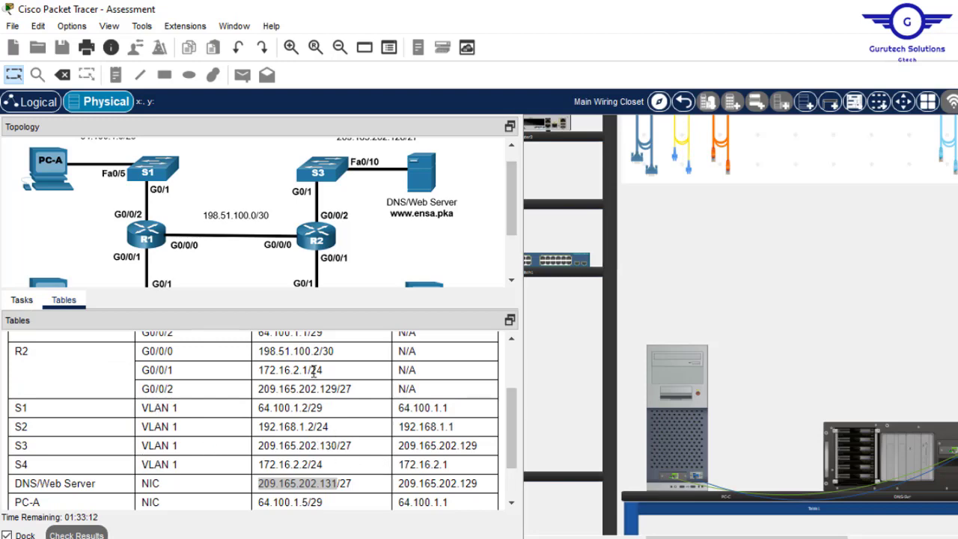
scroll(515, 410, down, 2)
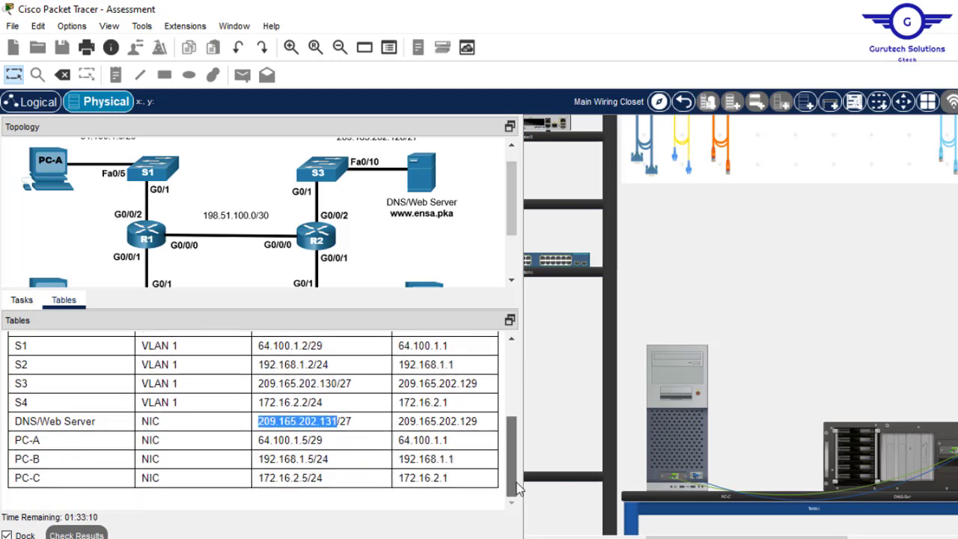
drag(310, 478, 260, 476)
key(ctrl+c)
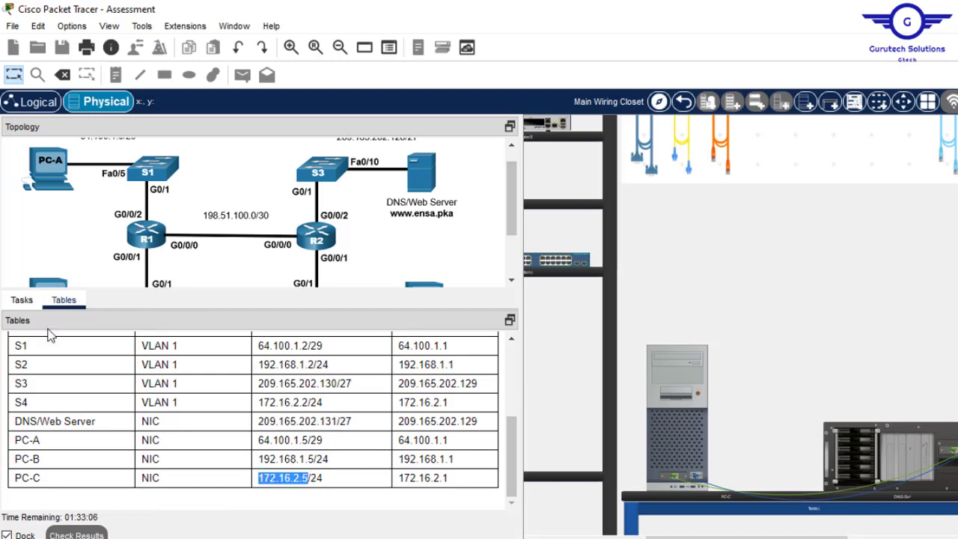
click(20, 301)
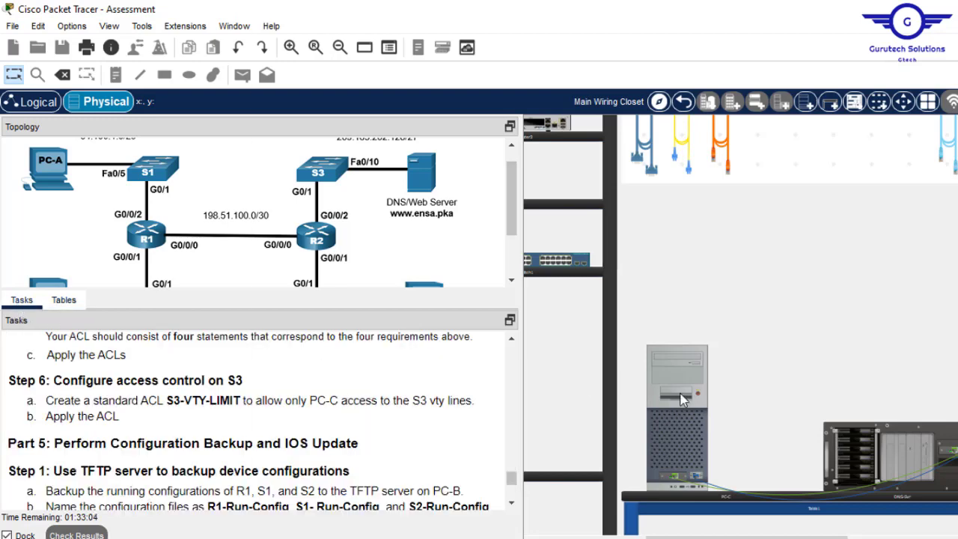
click(705, 426)
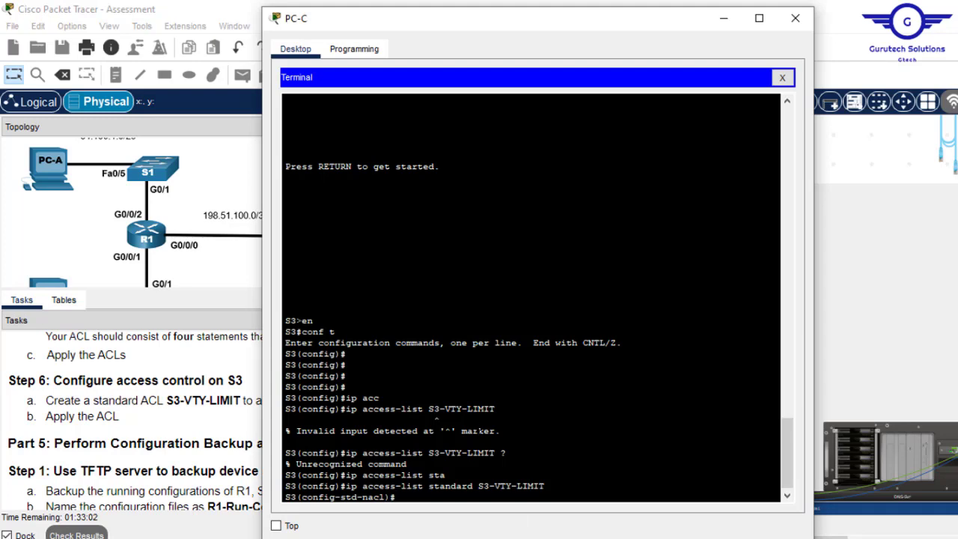
- Add 'permit host 172.16.2.5' to the list and enter 'line vty 0 15'
text(perm)
key(Tab)
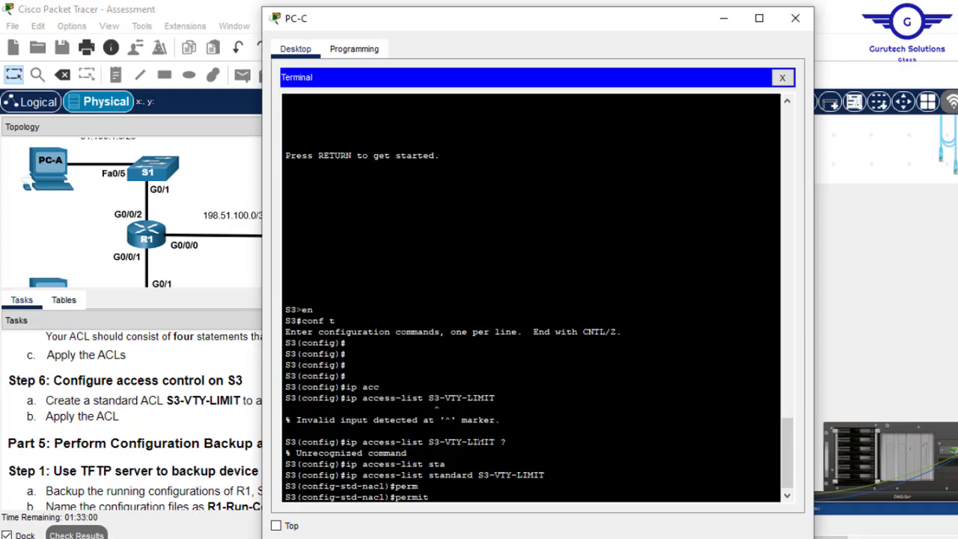
text(?)
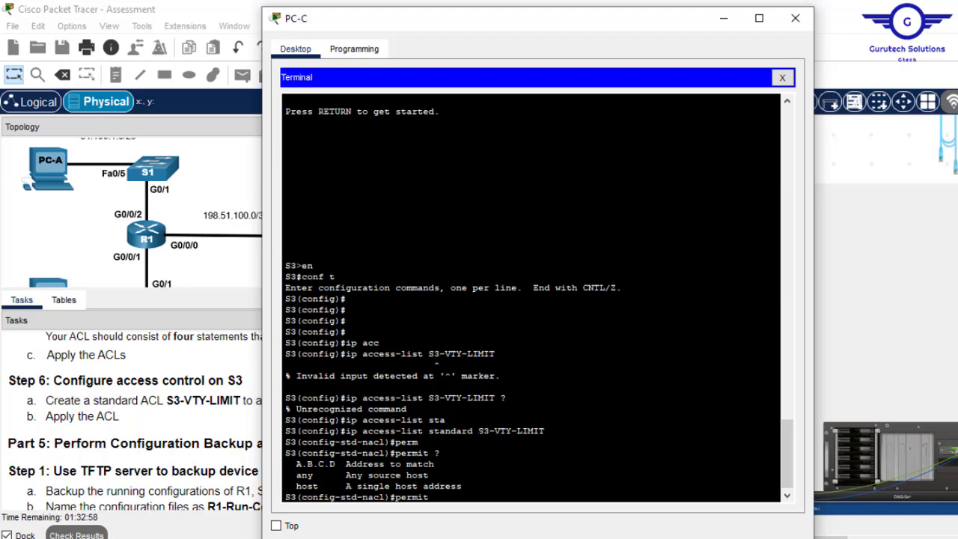
text(h)
key(Tab)
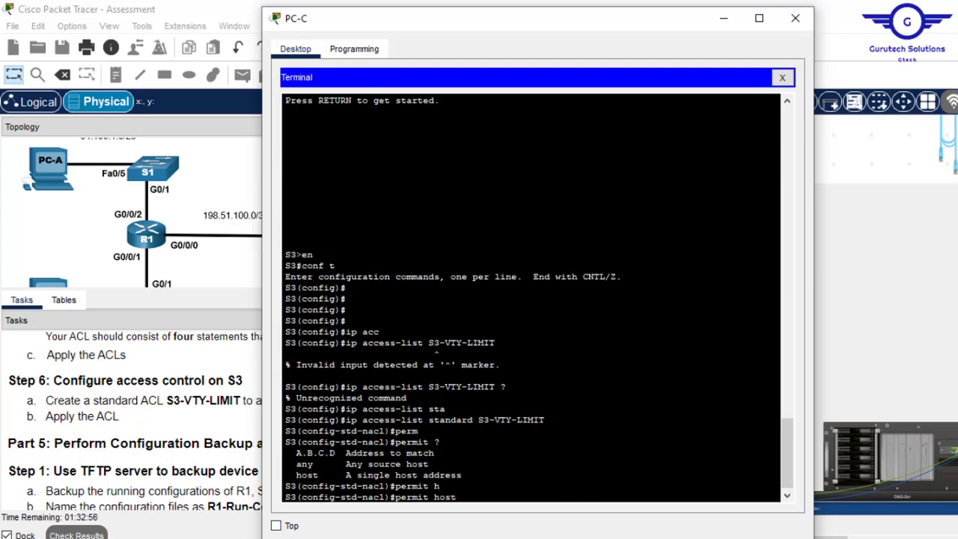
right_click(494, 450)
click(520, 461)
key(Return)
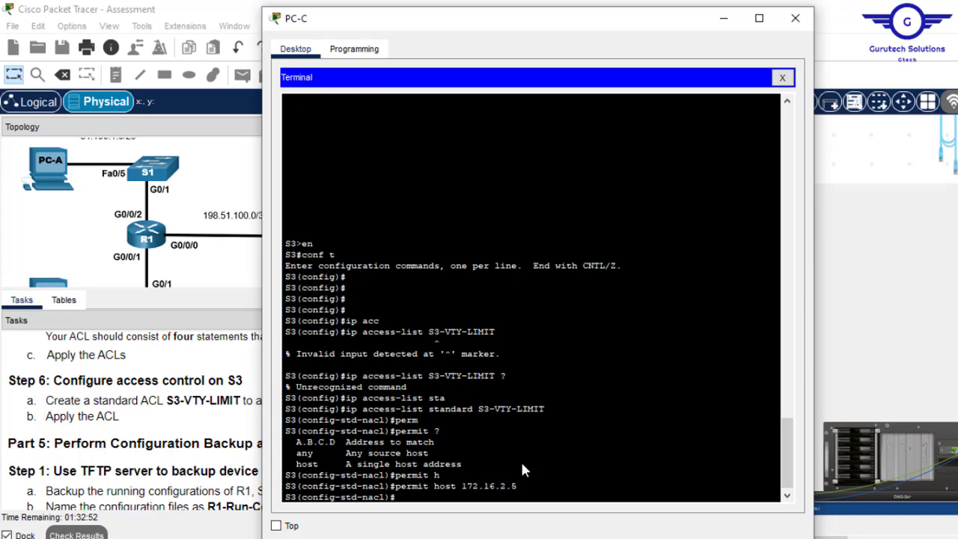
key(Return)
key(Return)
text(line )
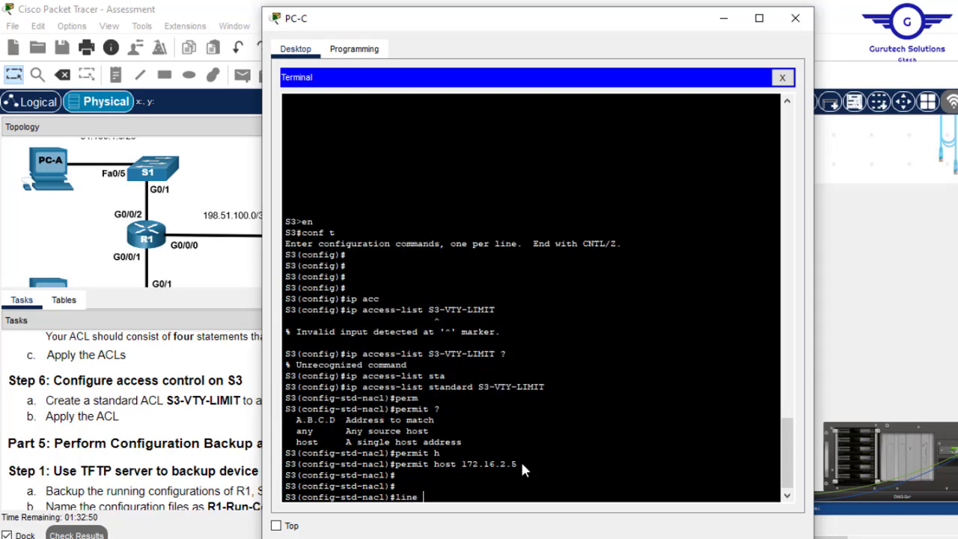
text(vty 0 15)
key(Return)
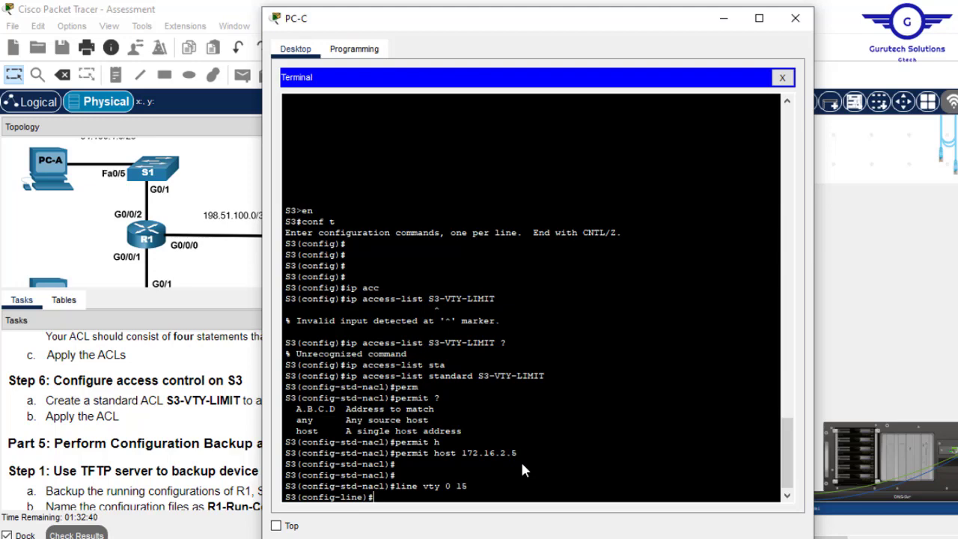
- Build 'ip access-class S3-VTY-LIMIT', copying the list name from the terminal output
text(ip acc)
key(Tab)
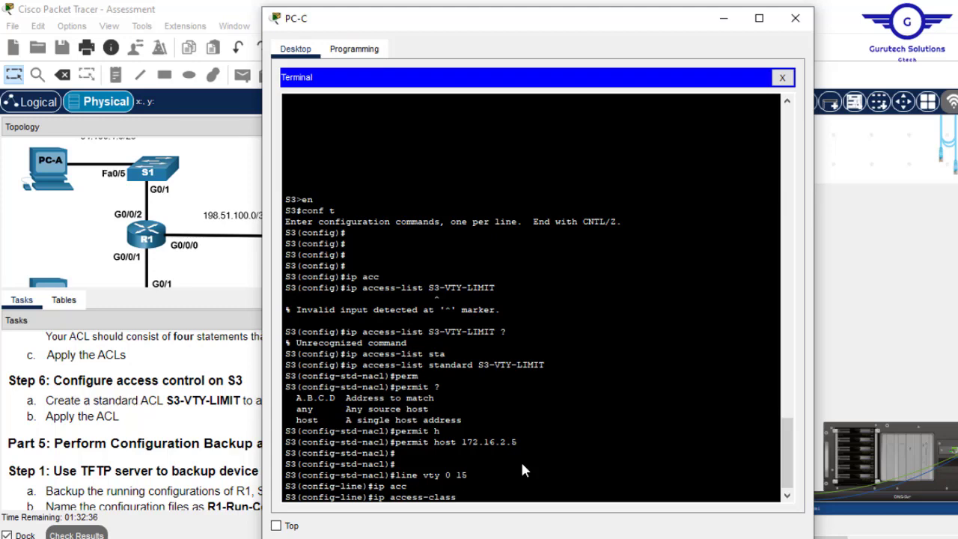
right_click(520, 459)
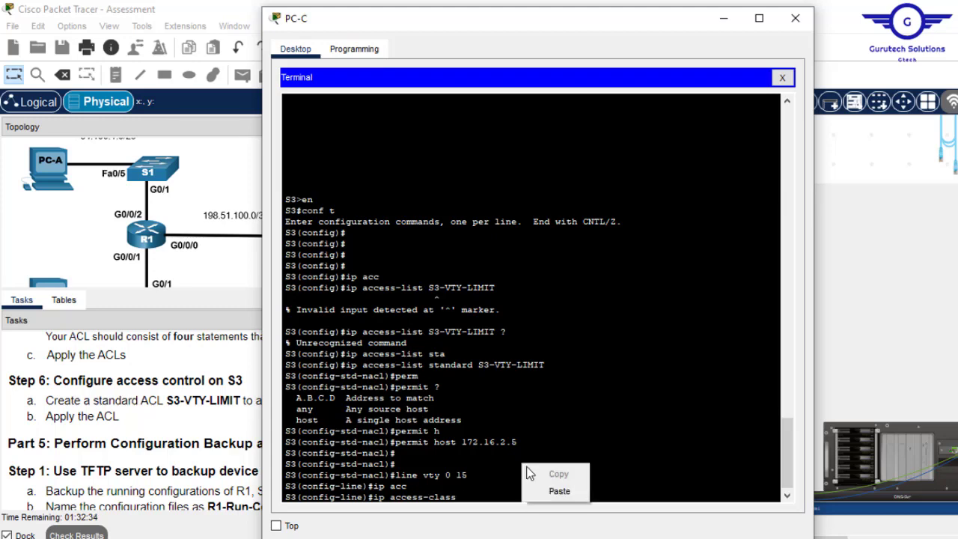
click(551, 487)
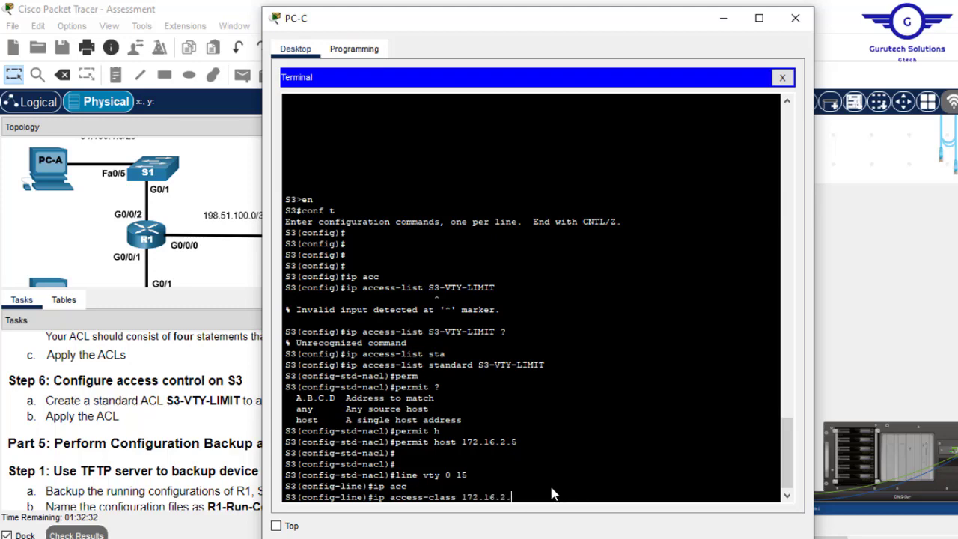
key(BackSpace)
key(BackSpace)
key(BackSpace)
key(BackSpace)
key(BackSpace)
drag(545, 364, 477, 364)
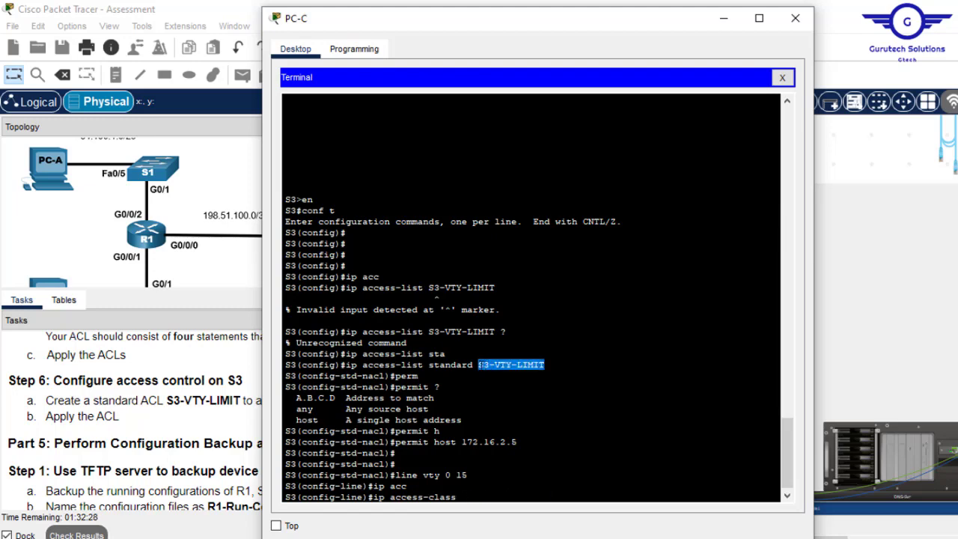
right_click(538, 365)
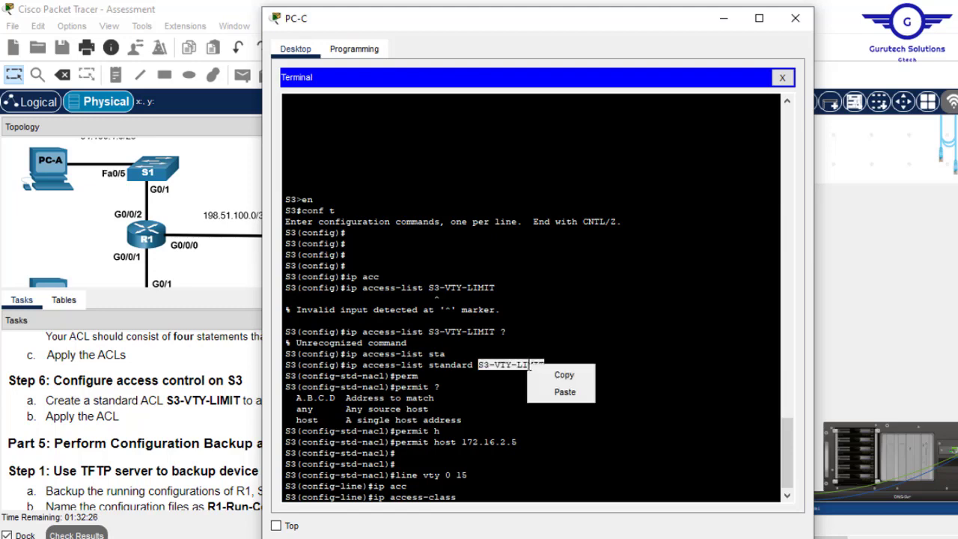
click(551, 372)
right_click(538, 447)
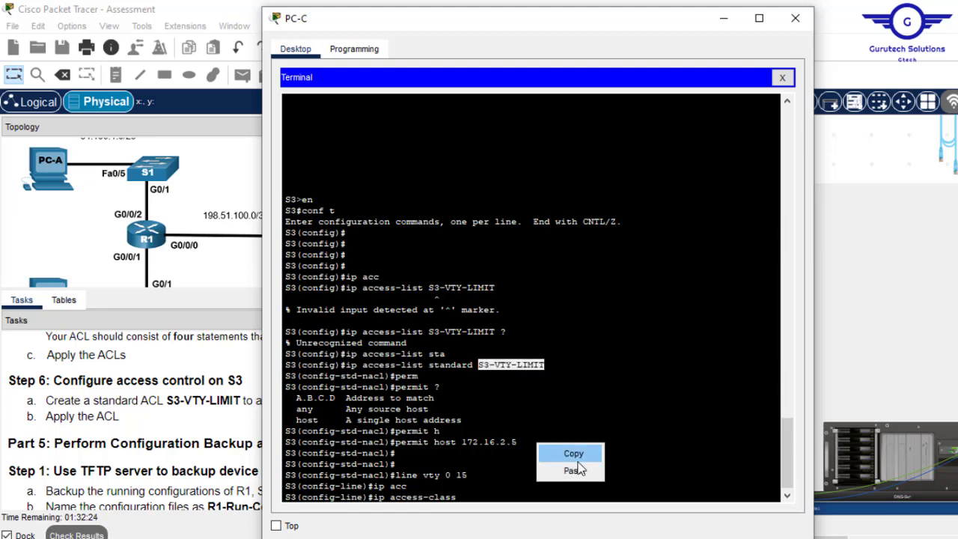
click(574, 470)
- Finish with 'in', removing a stray backslash, to apply the list inbound on the vty lines
text(in\)
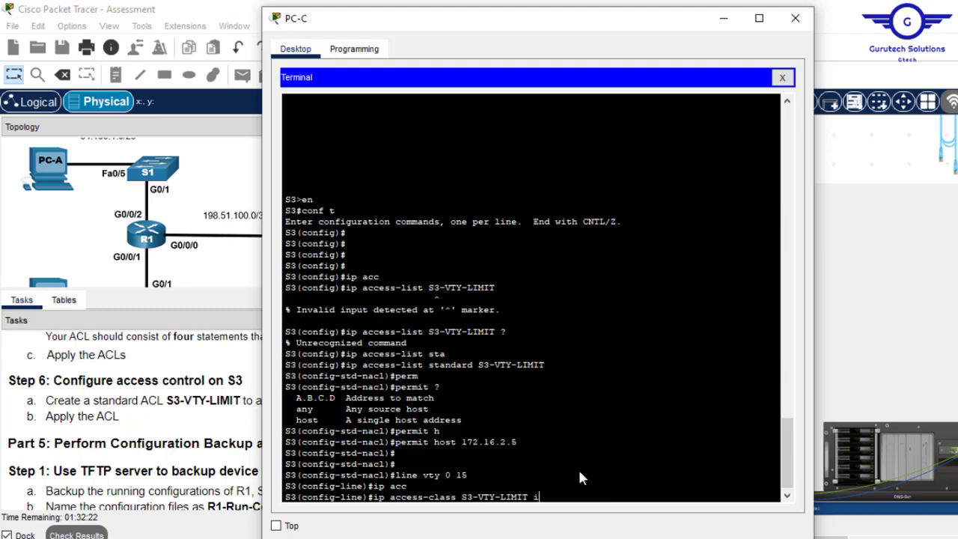
key(Return)
key(Up)
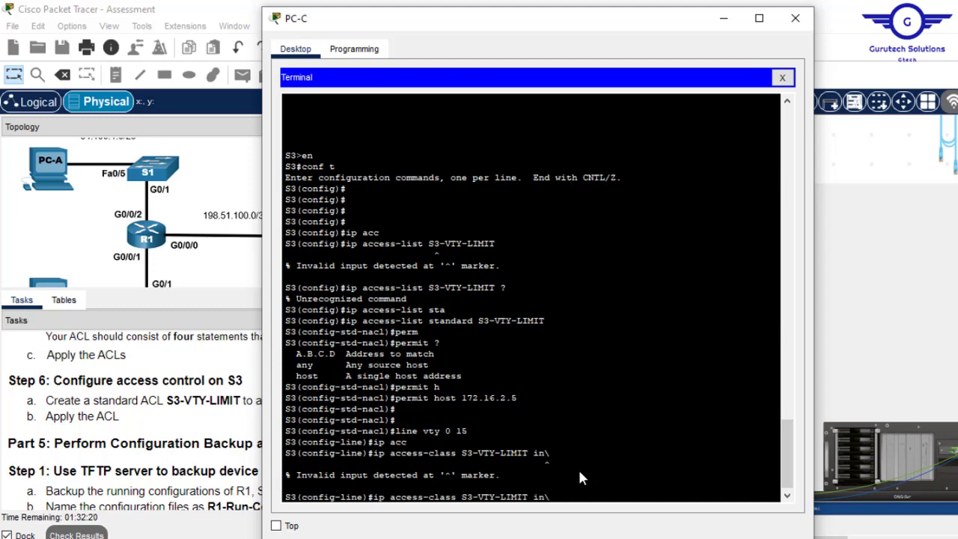
key(BackSpace)
key(Return)
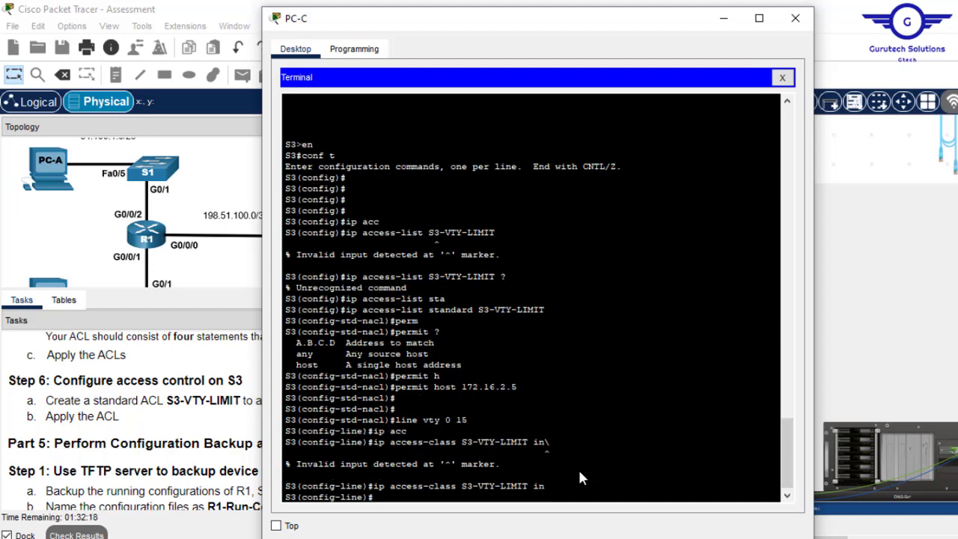
- Exit line configuration, save with 'do wr', and close PC-C's window
text(exit)
key(Return)
key(Return)
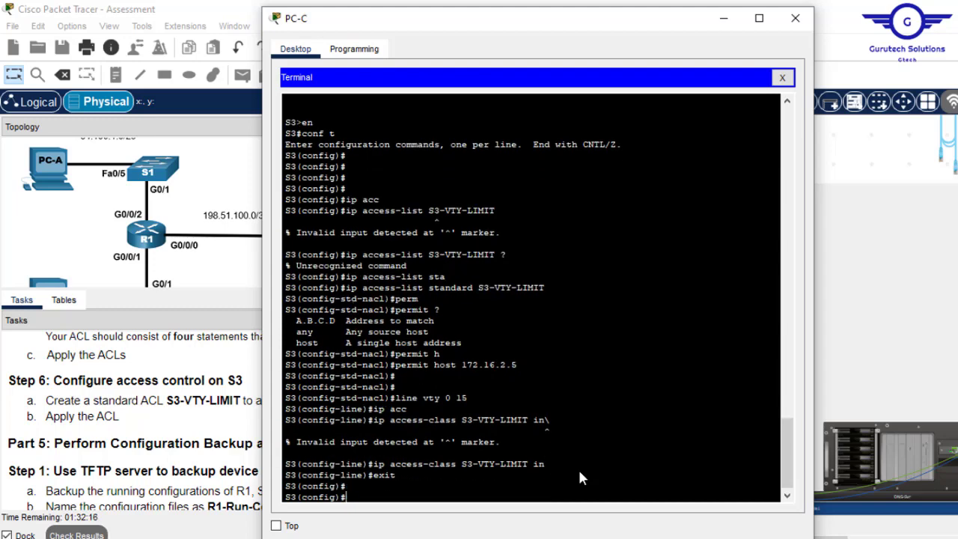
key(Return)
text(do wr)
key(Return)
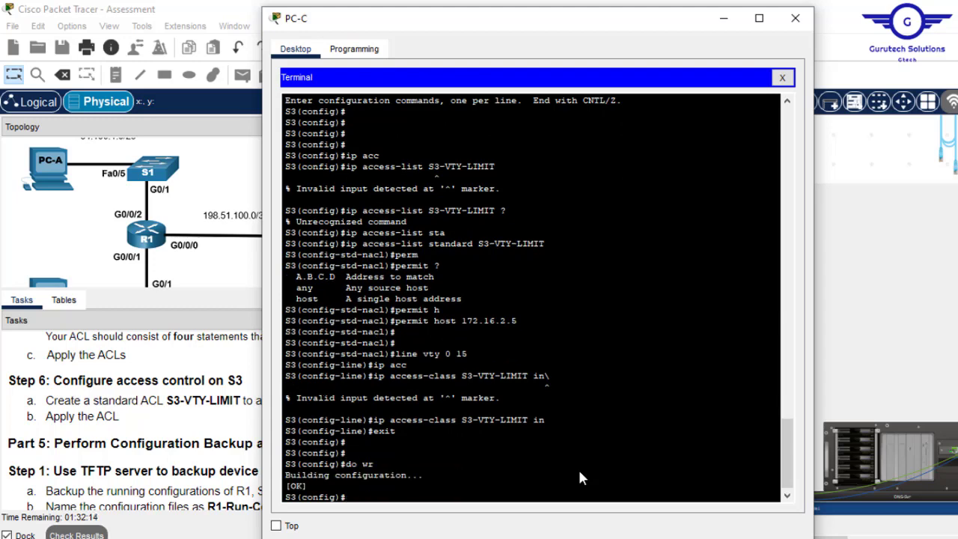
click(790, 27)
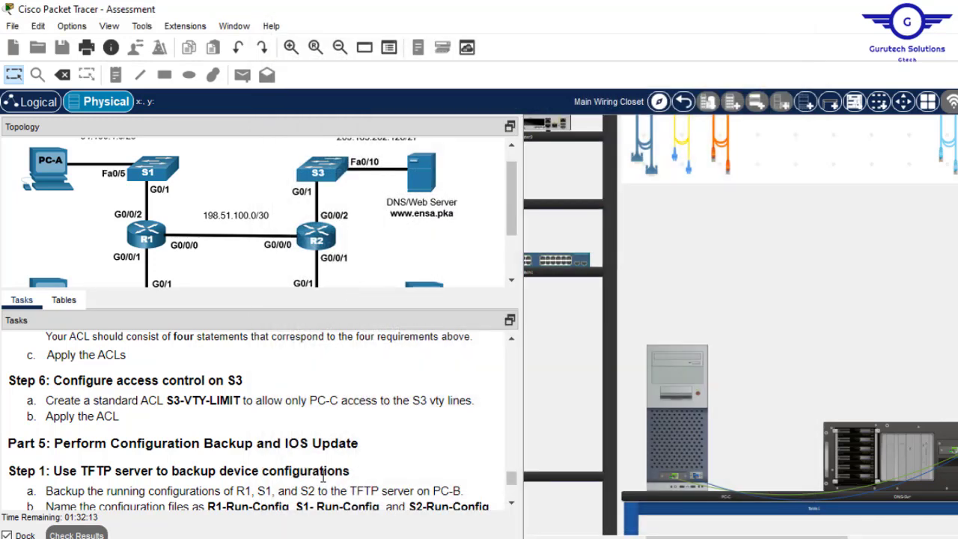
- Scroll the Tasks panel down to show Part 5 Step 1 and Step 2
click(511, 502)
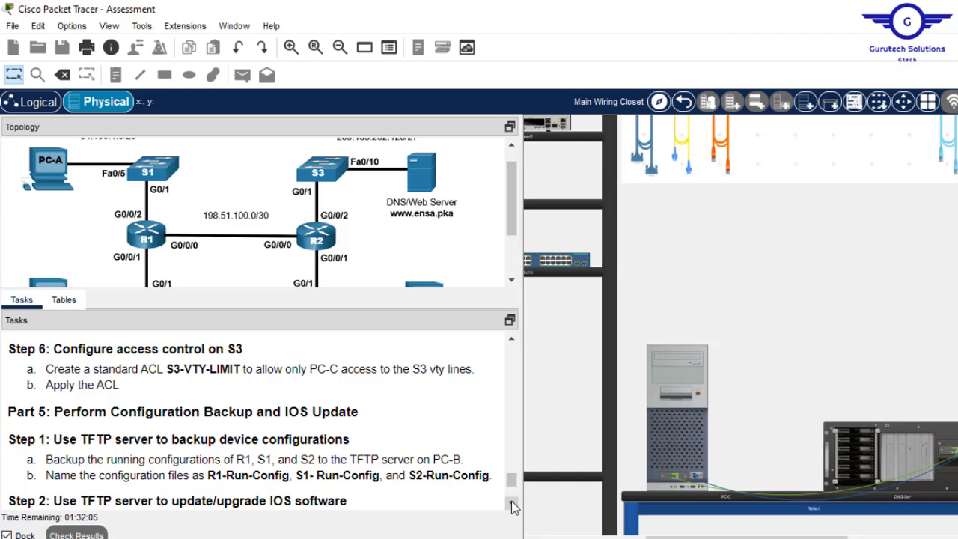
click(512, 503)
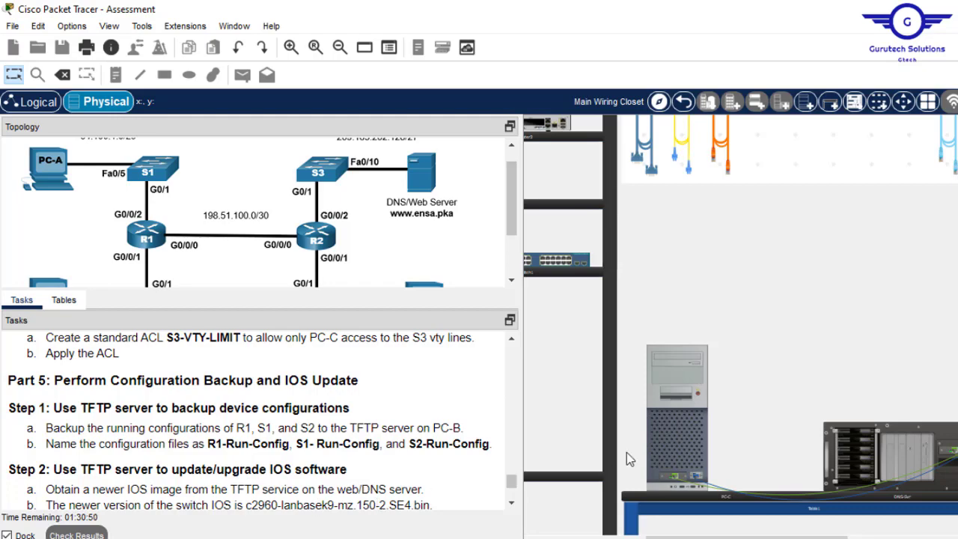
- Open PC-C's terminal to check S3's prompt, then scroll the physical view to the rack
click(668, 383)
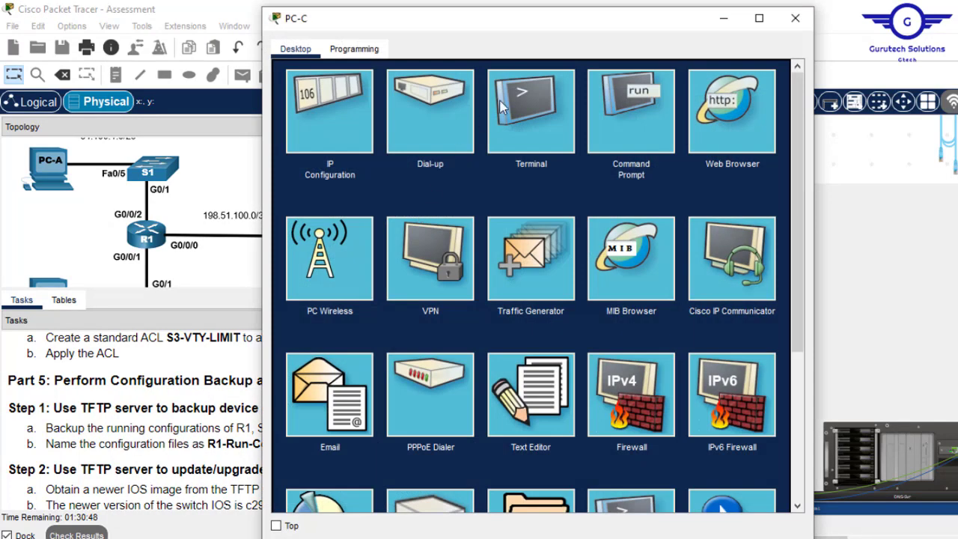
click(538, 108)
click(758, 227)
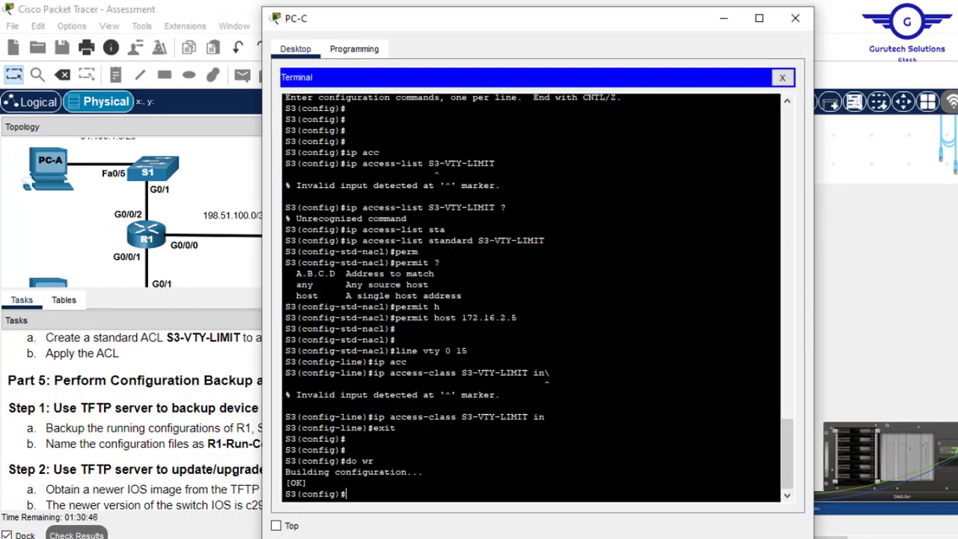
key(Return)
key(Return)
key(Return)
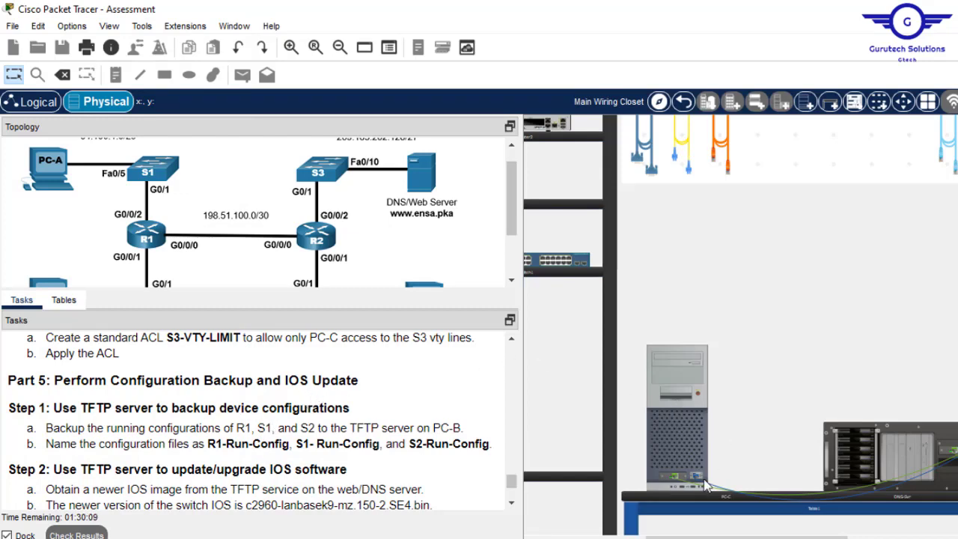
drag(769, 536, 950, 536)
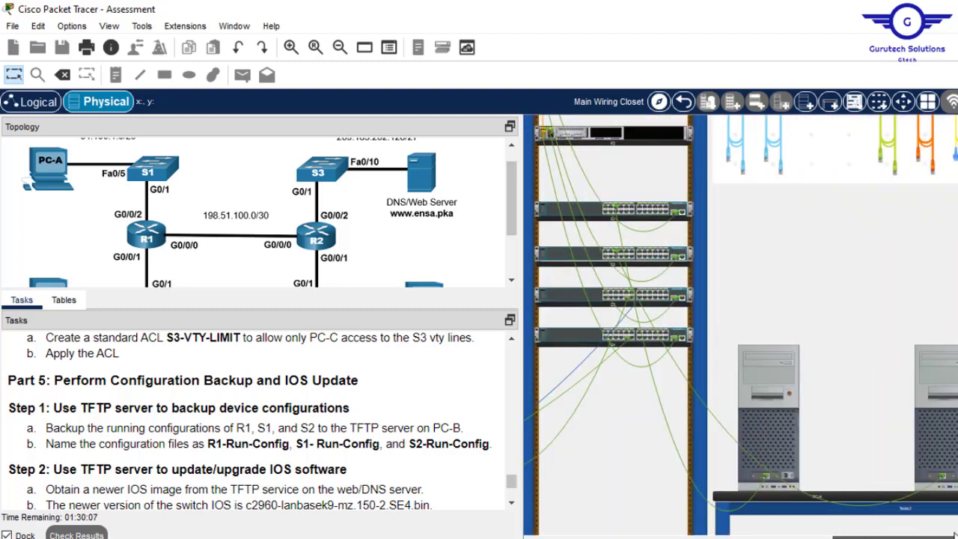
- Inspect R1's and S2's rear panels, move the console cable to R1's console port, and reopen PC-C
scroll(613, 284, up, 5)
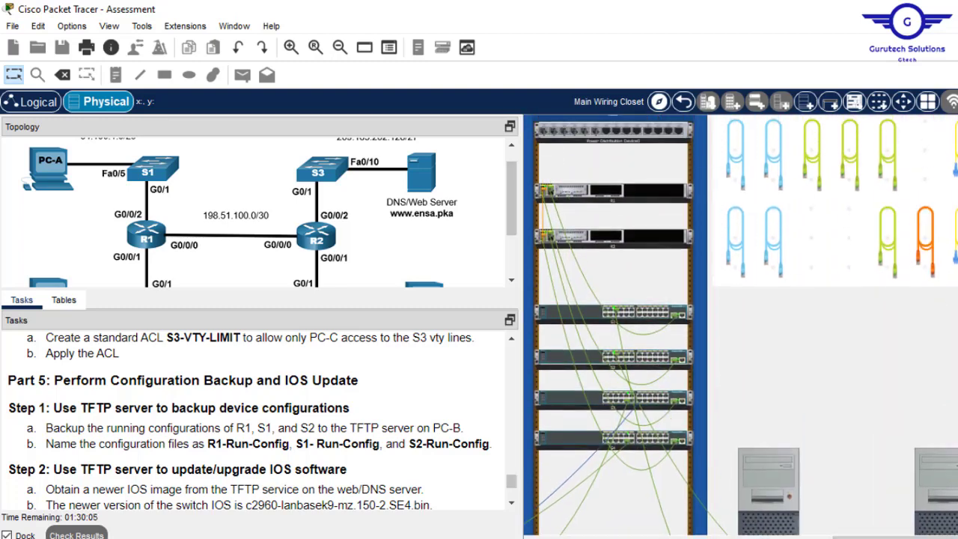
right_click(671, 198)
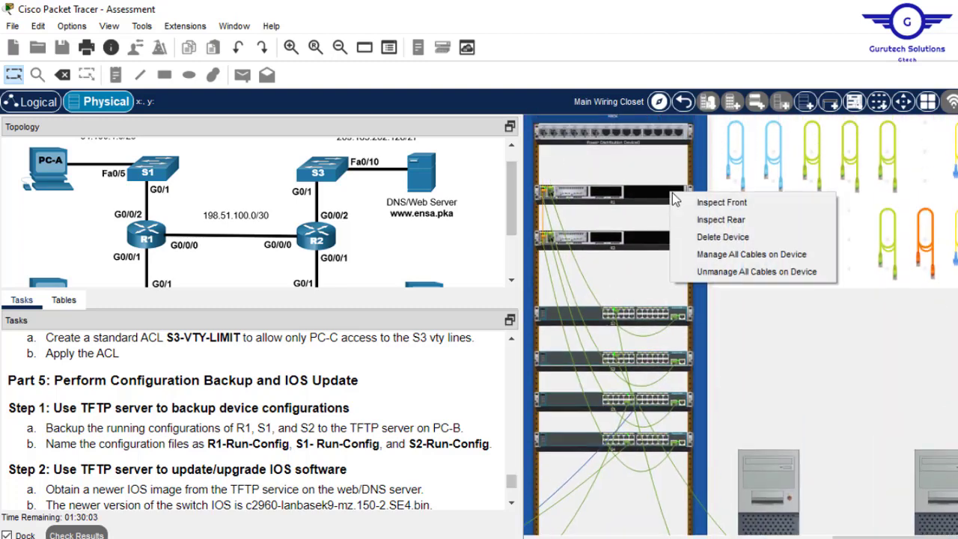
click(742, 217)
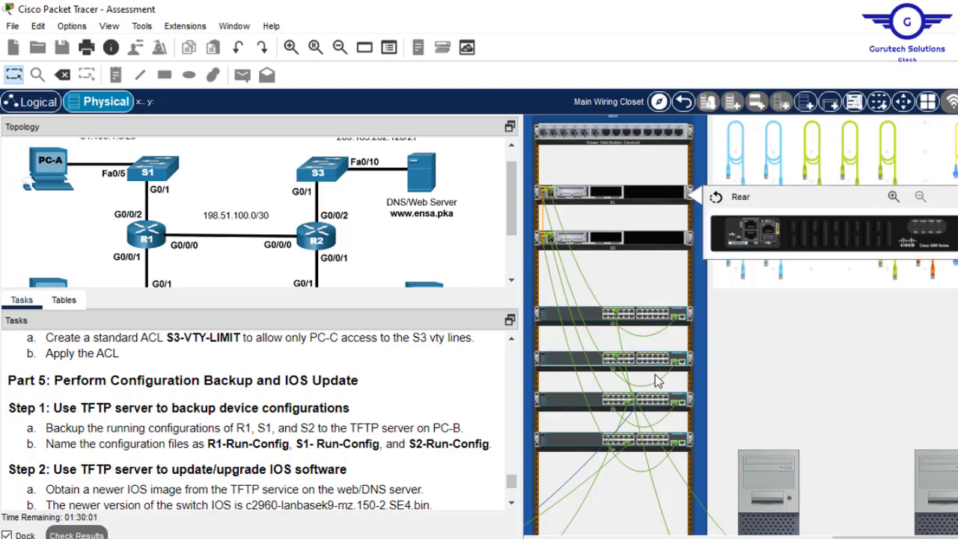
right_click(661, 398)
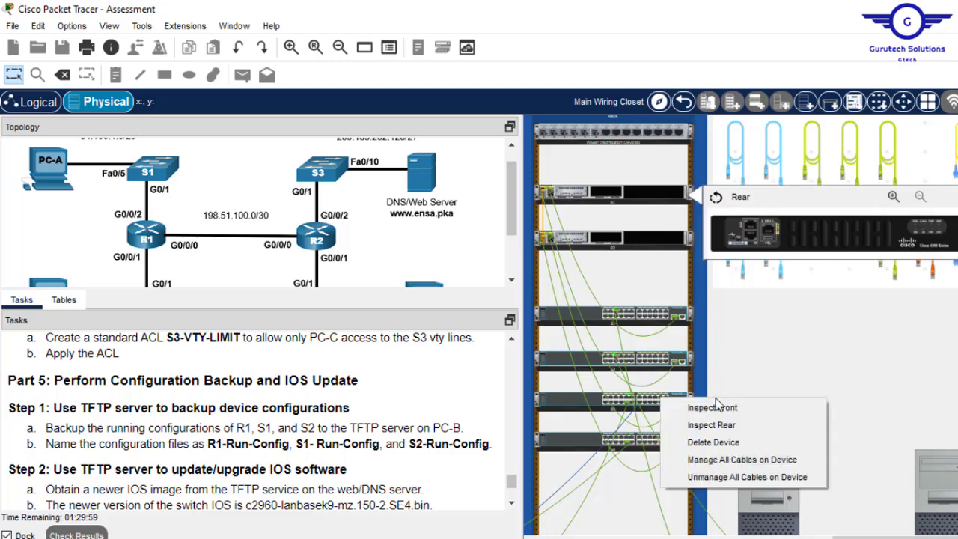
click(735, 423)
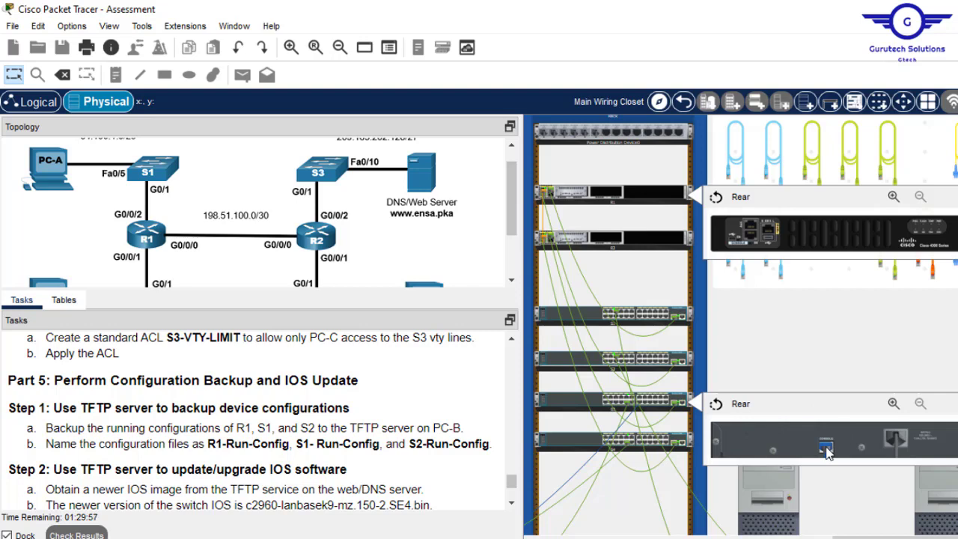
click(756, 241)
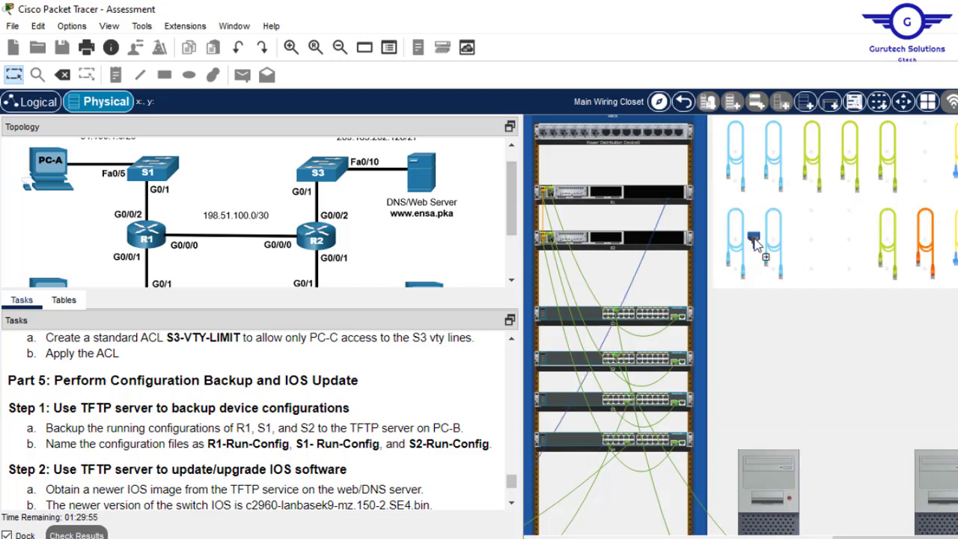
drag(880, 536, 690, 536)
click(685, 466)
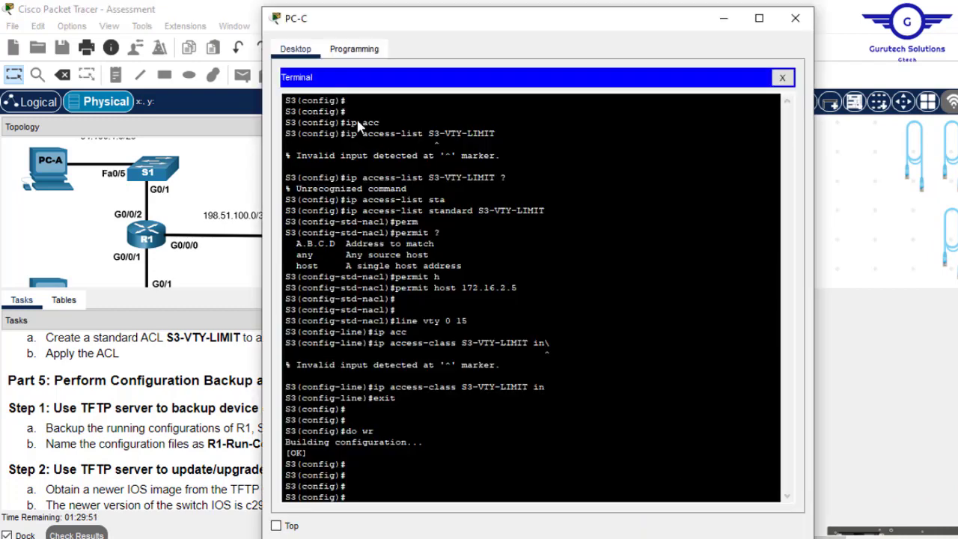
- Reopen PC-C's terminal and log into R1 with its login and enable passwords
click(782, 78)
click(573, 99)
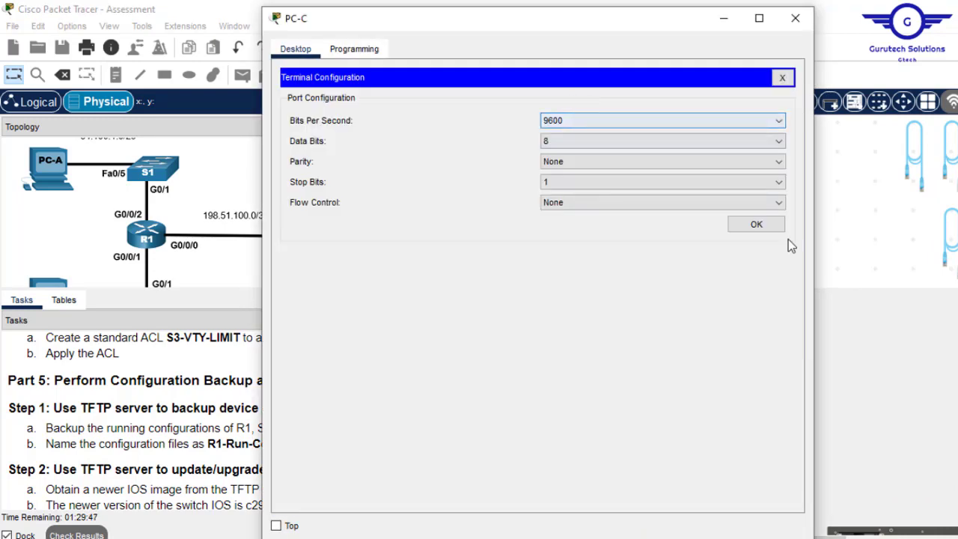
click(758, 227)
key(Return)
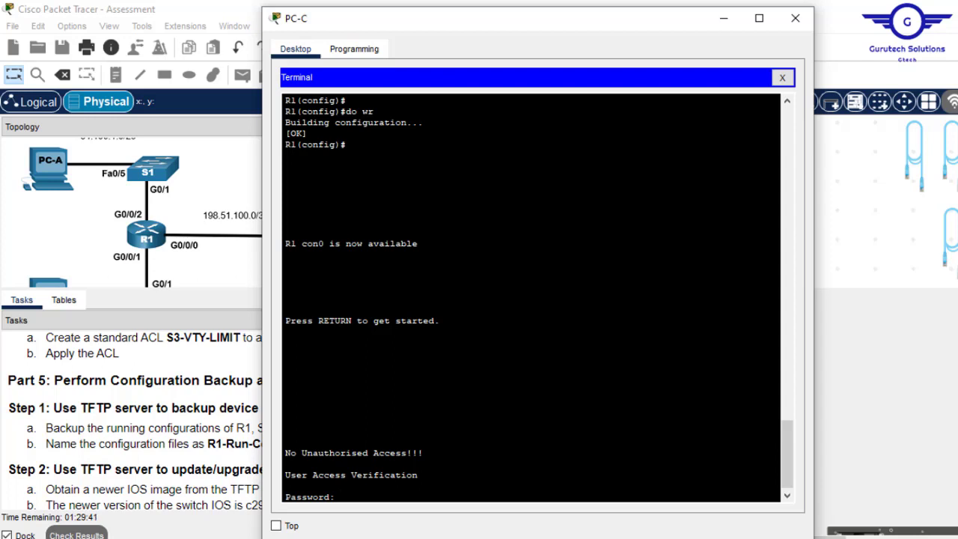
key(Return)
text(en)
key(Return)
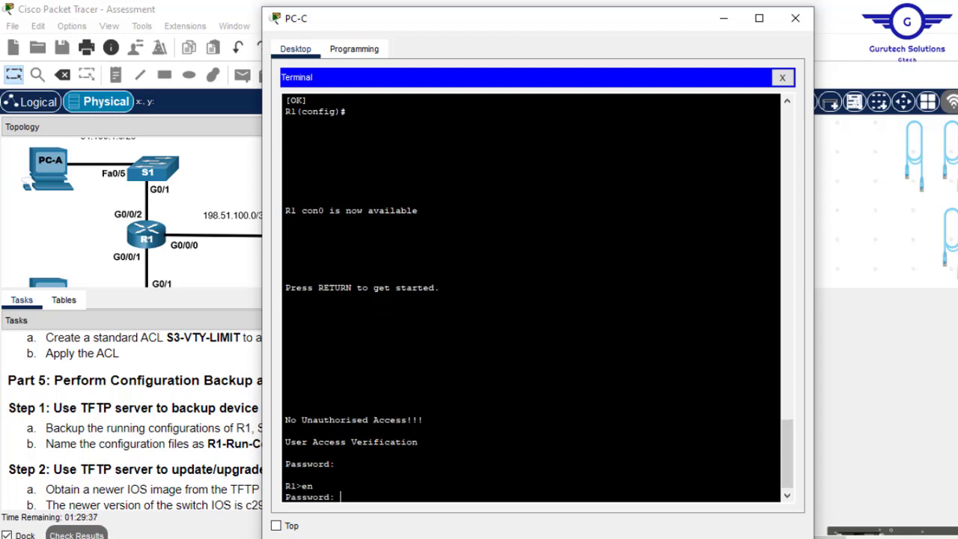
key(Return)
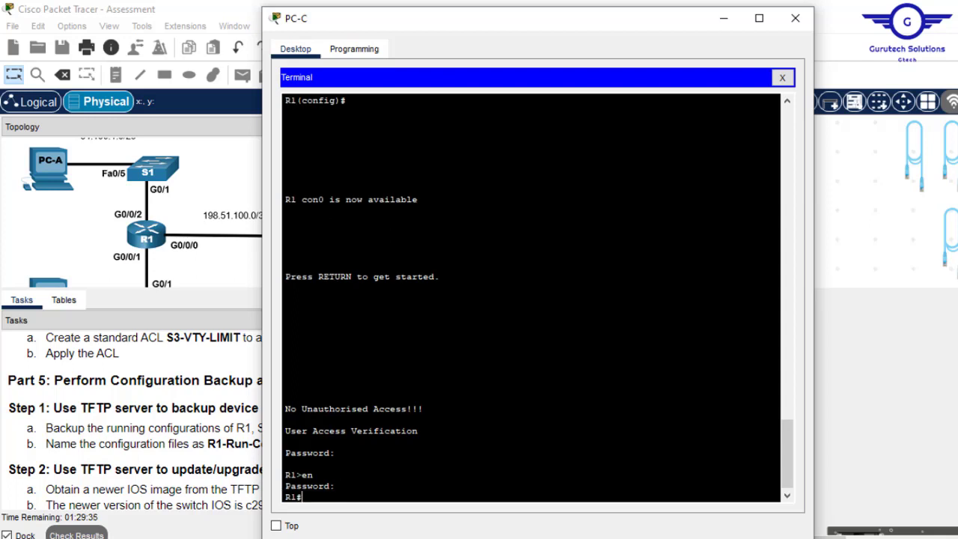
key(Return)
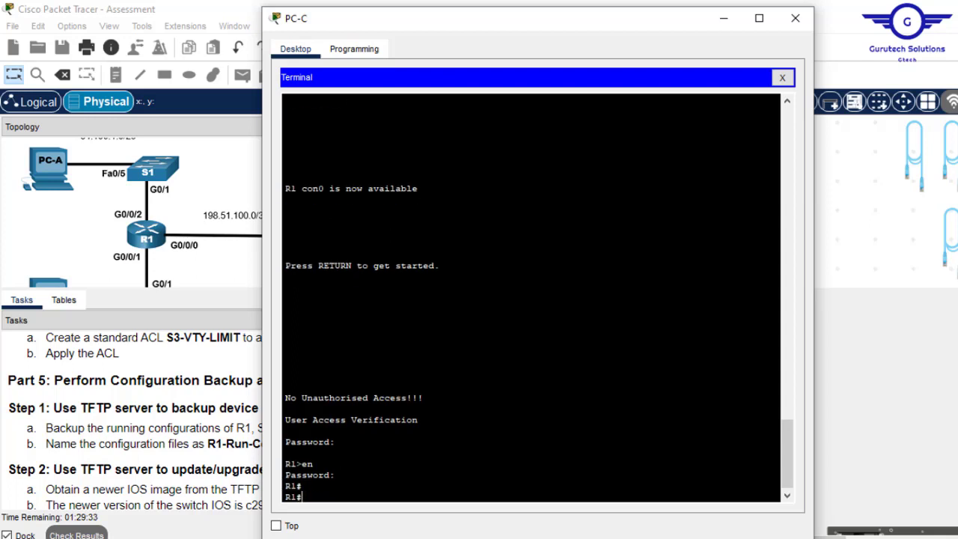
key(Return)
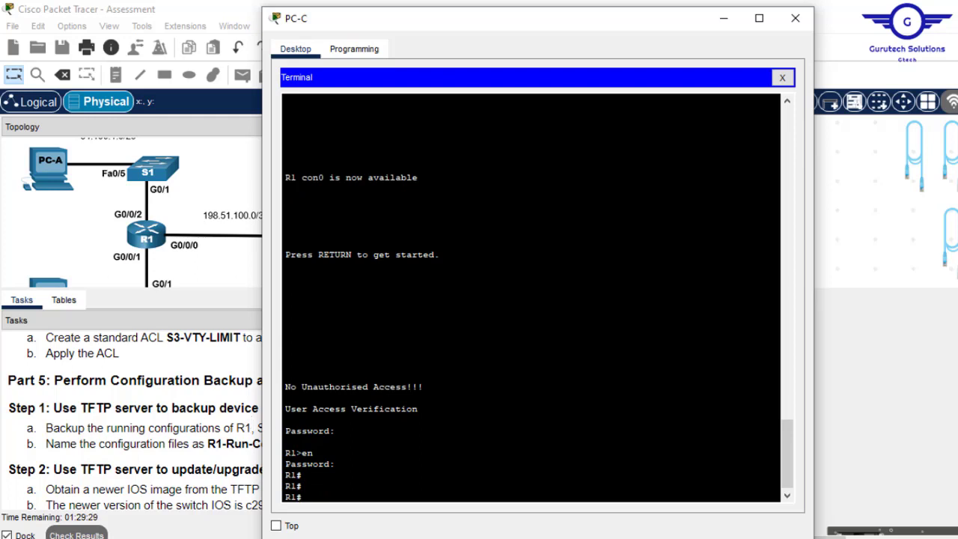
- Run 'copy run tftp', fixing the misspelled tftp keyword
text(copy run tftp)
key(Return)
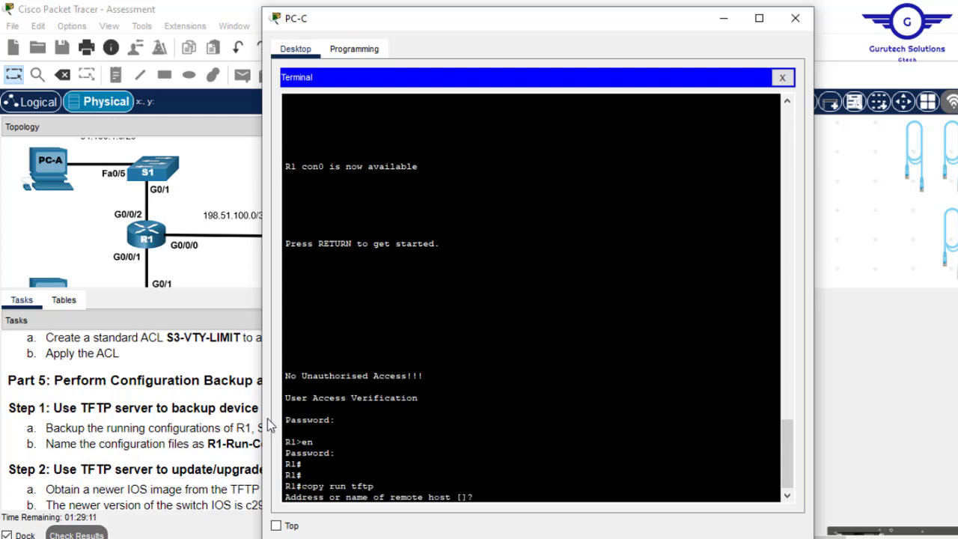
click(214, 426)
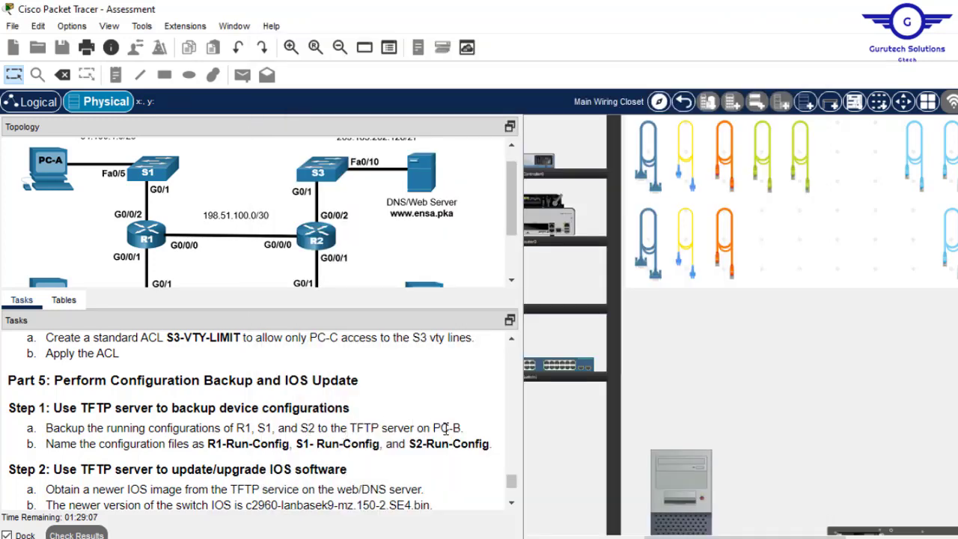
- Look up PC-B's IPv4 address 192.168.1.5 in its IP configuration
drag(463, 428, 418, 426)
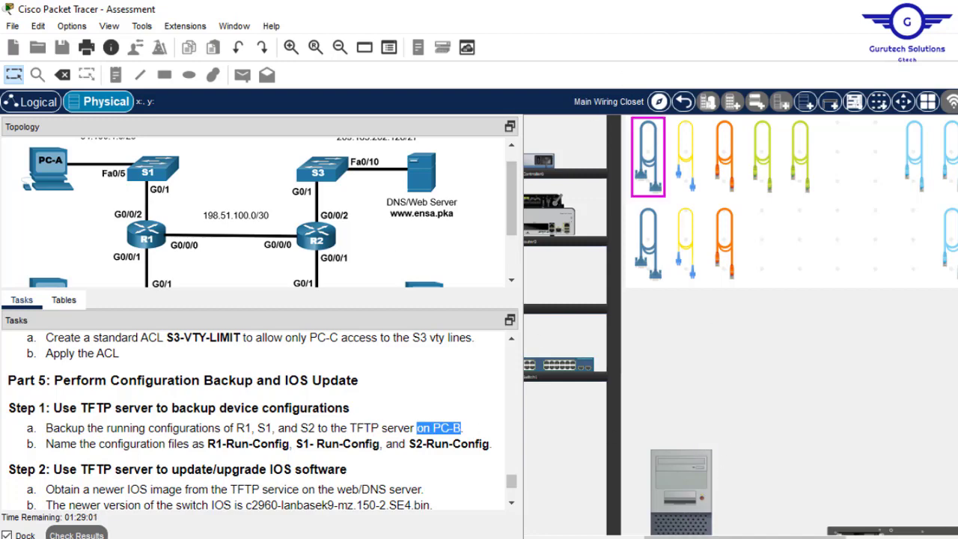
drag(764, 536, 941, 536)
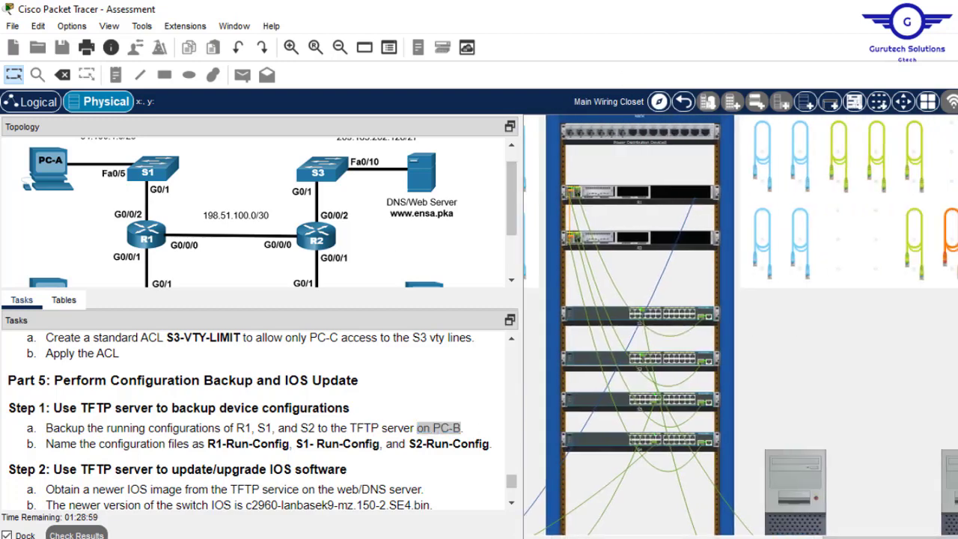
click(953, 490)
click(311, 88)
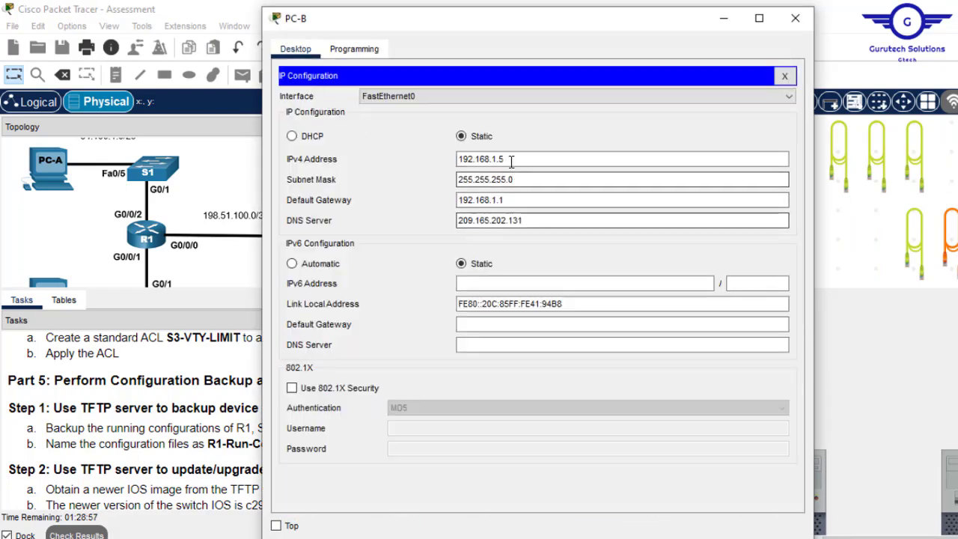
drag(511, 159, 440, 154)
key(ctrl+c)
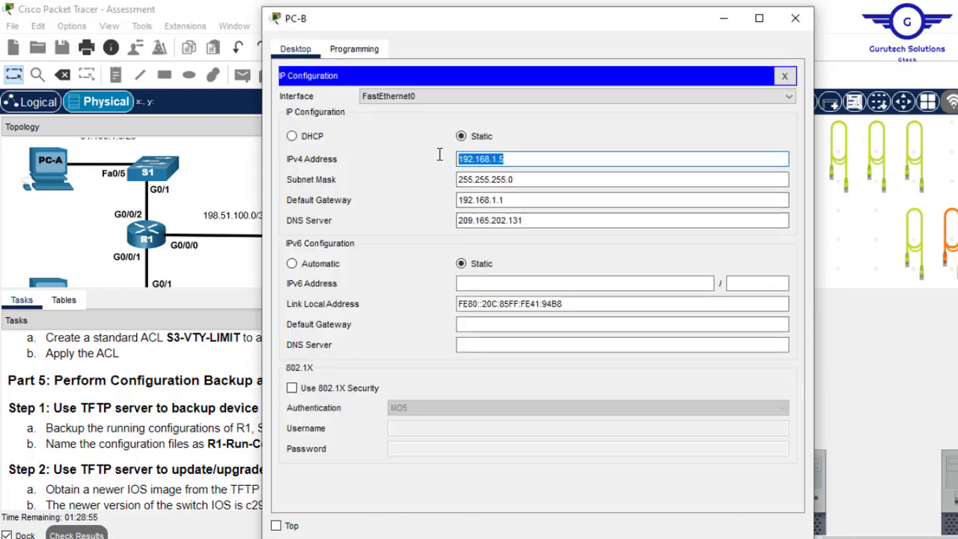
click(794, 18)
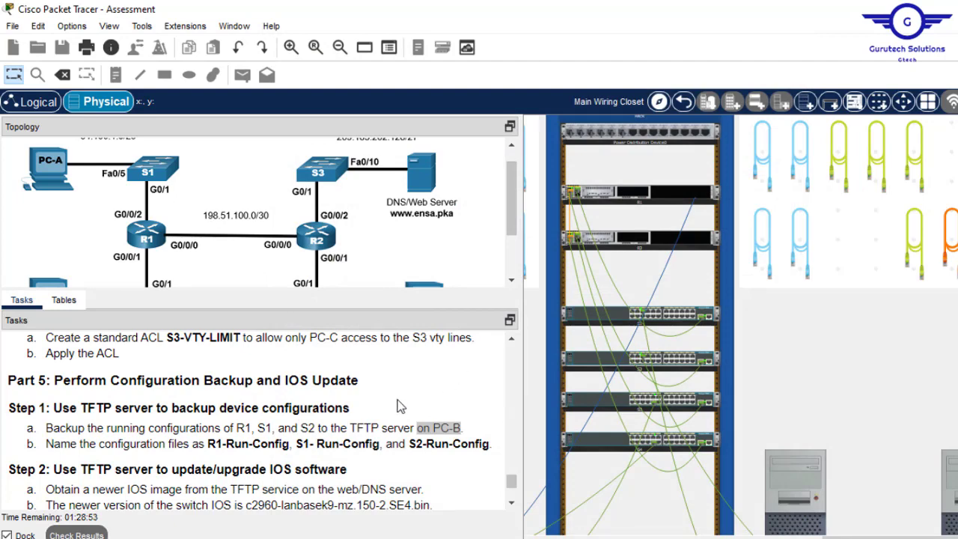
- Glance at PC-A's window, then reopen PC-C's terminal at R1's remote-host prompt
click(796, 460)
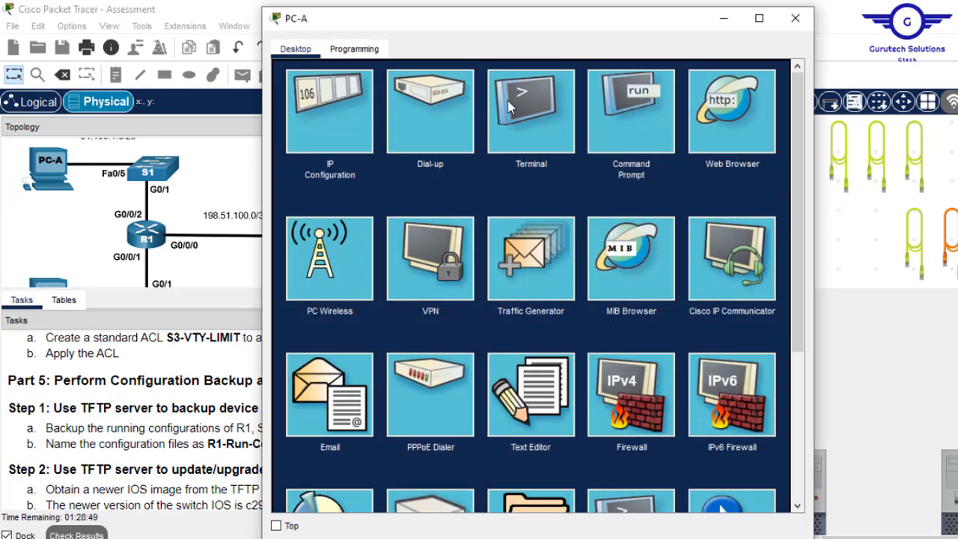
click(794, 18)
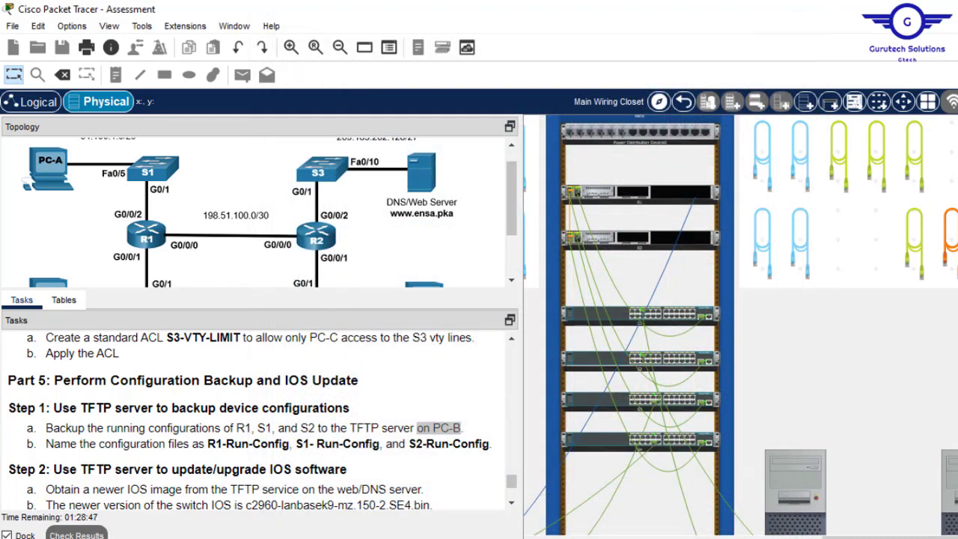
drag(928, 537, 725, 537)
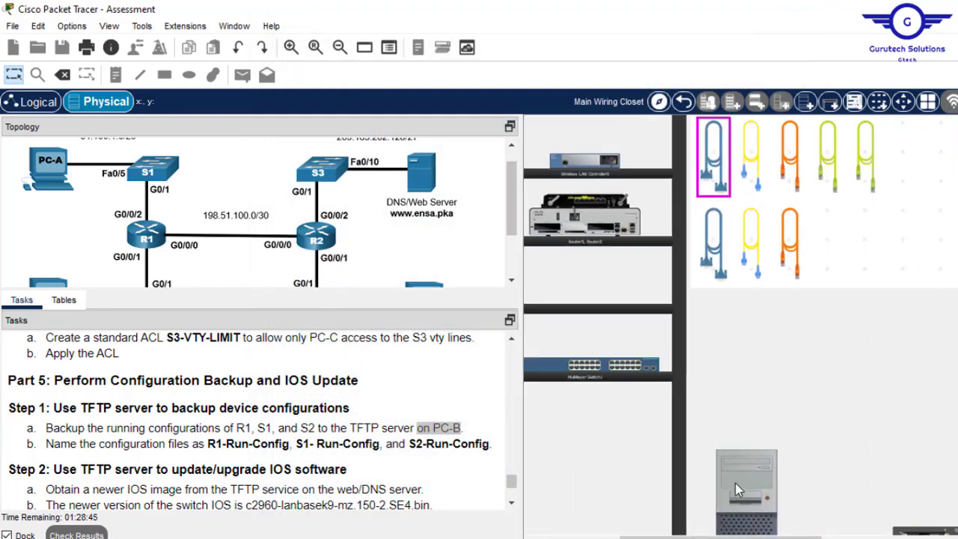
click(734, 482)
right_click(498, 449)
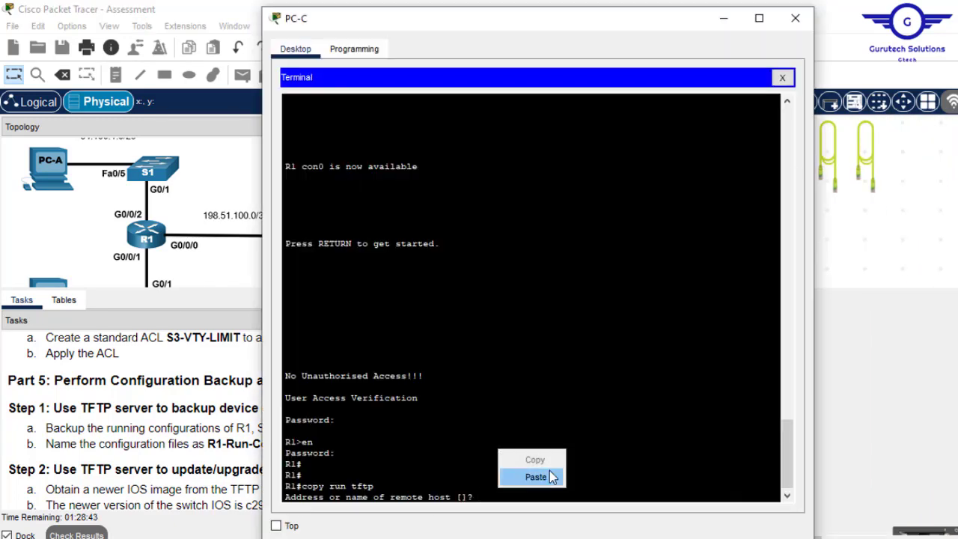
- Send R1's running config to 192.168.1.5 as R1-running-config, save with wr, and close PC-C
click(551, 474)
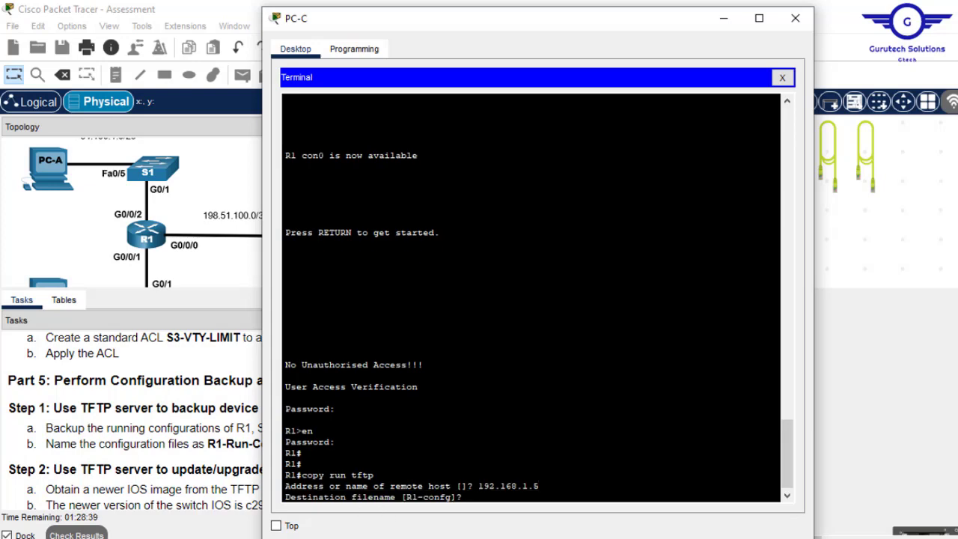
text(R1-running-config)
key(Return)
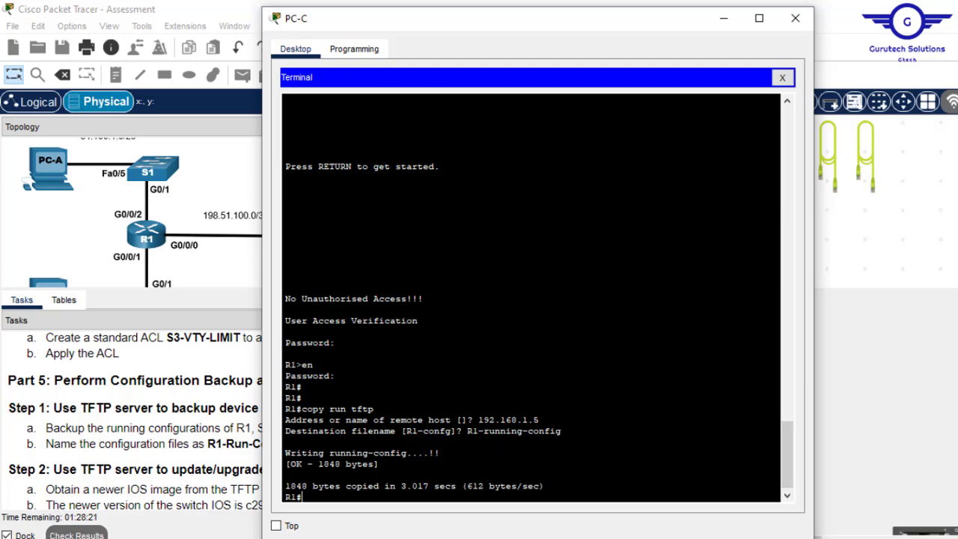
text(do wr)
key(Return)
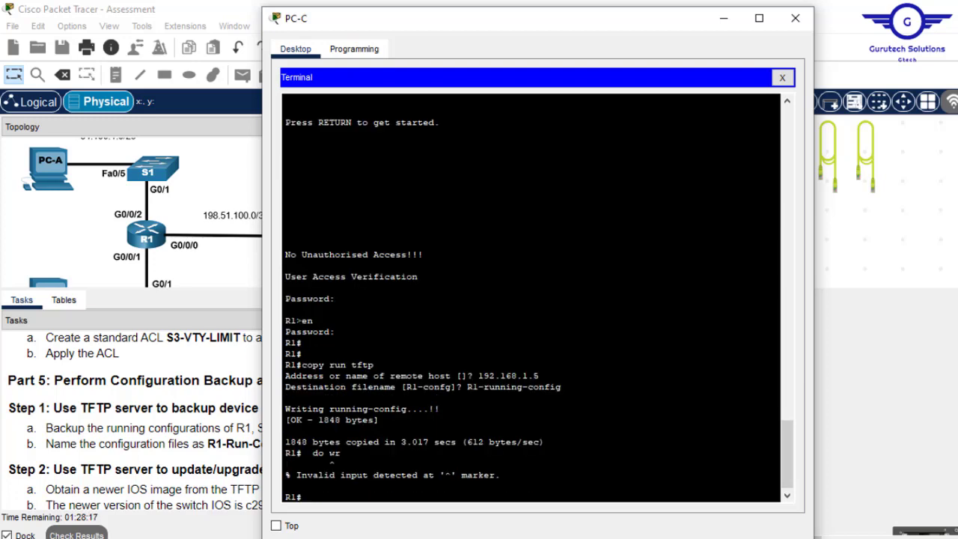
text(wr)
key(Return)
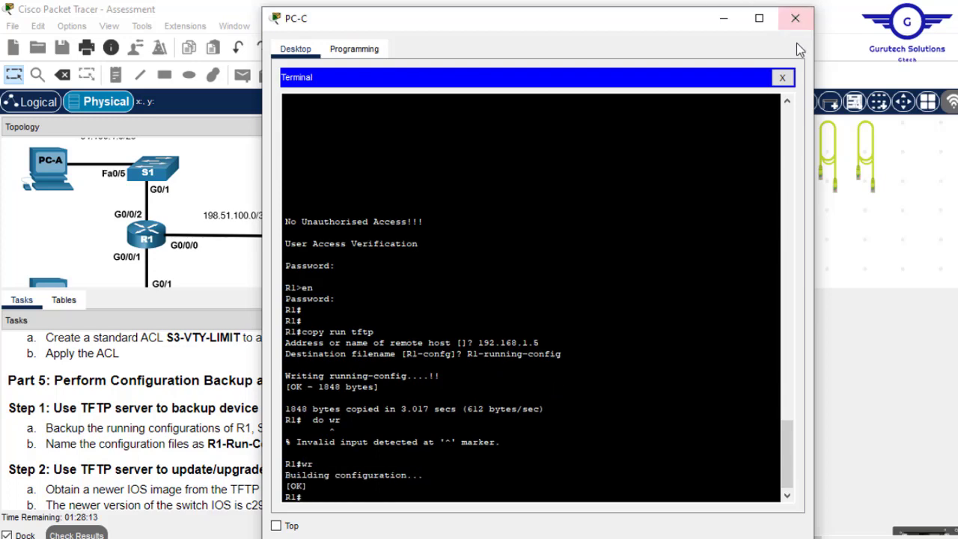
click(793, 18)
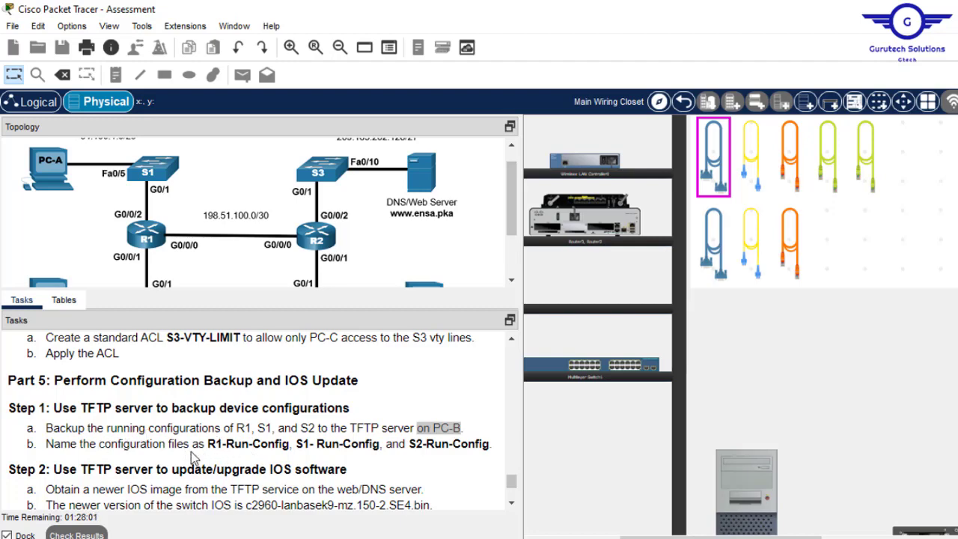
- Copy the filename R1-Run-Config from the task text
click(290, 444)
drag(224, 458, 210, 446)
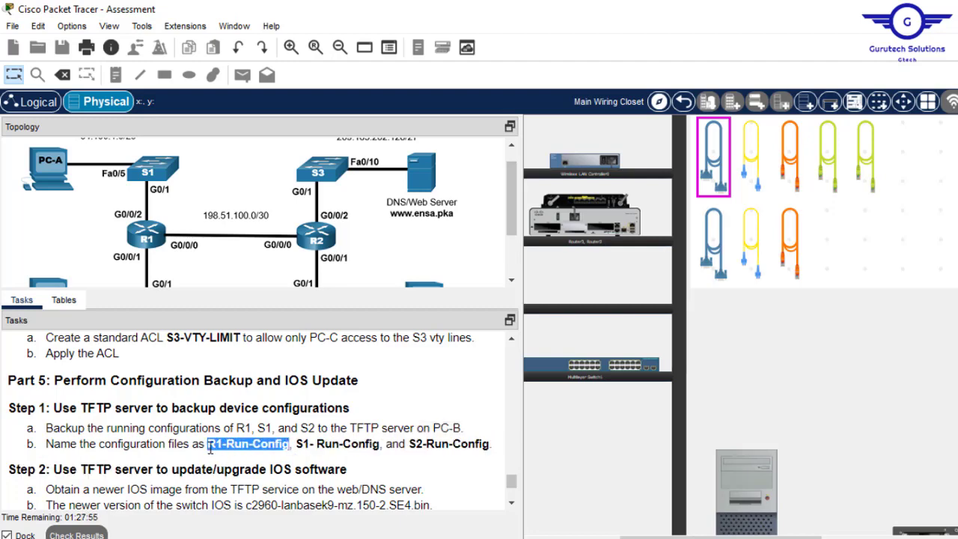
right_click(211, 447)
click(250, 459)
- Rerun 'copy run tftp' to 192.168.1.5 with the pasted filename R1-Run-Config
click(751, 469)
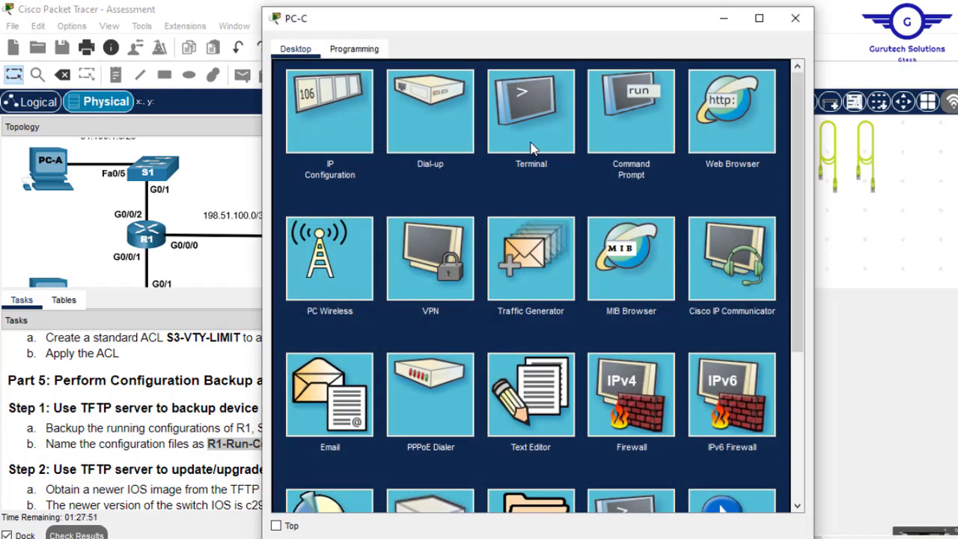
click(533, 147)
click(754, 226)
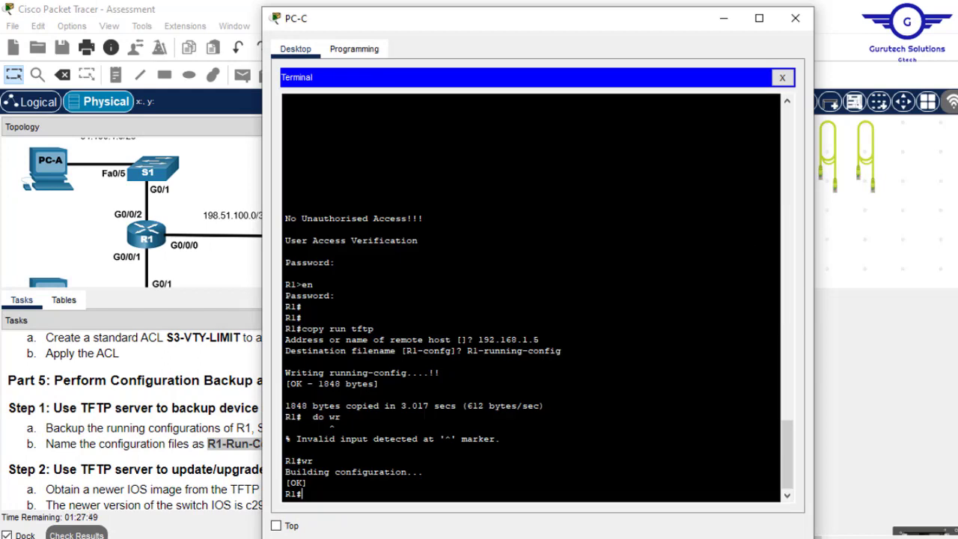
key(Up)
key(Up)
key(Up)
key(Return)
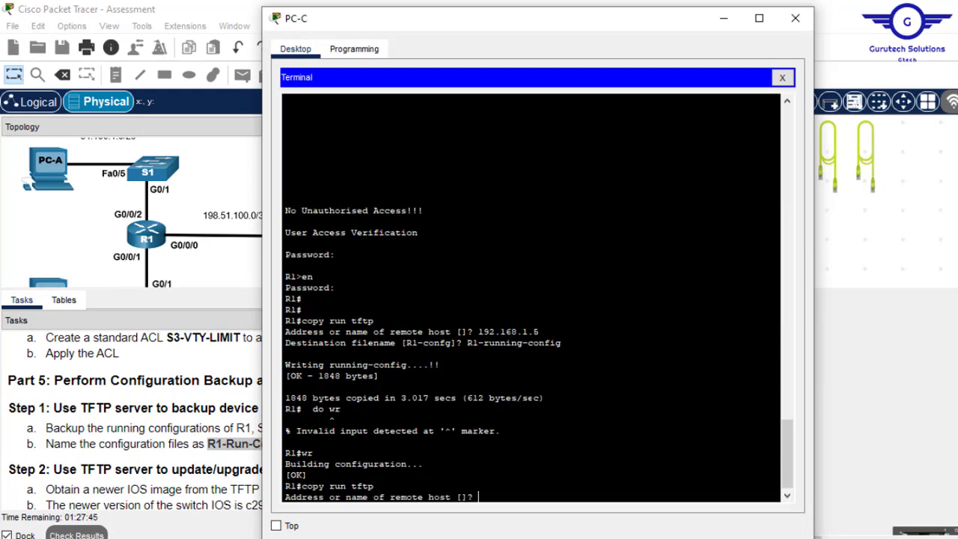
text(192.1)
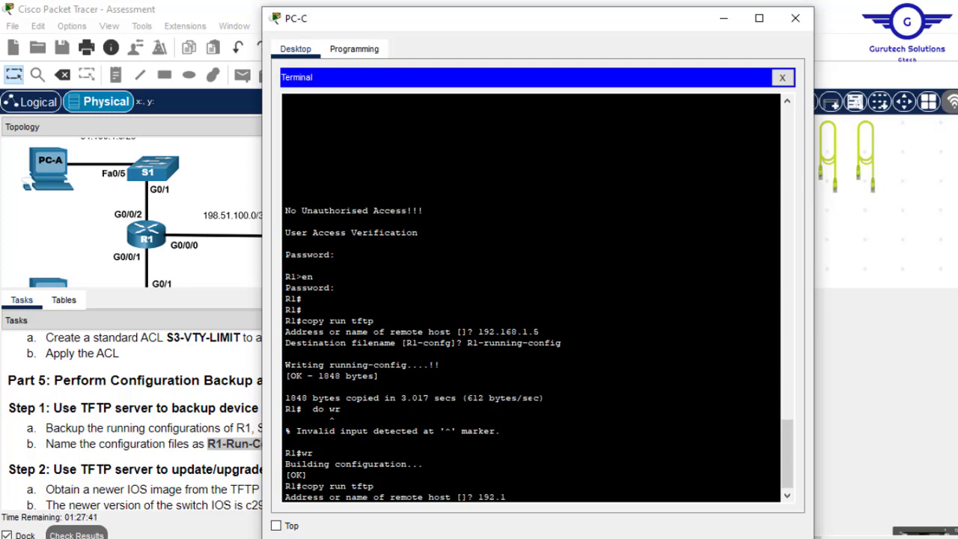
text(68.)
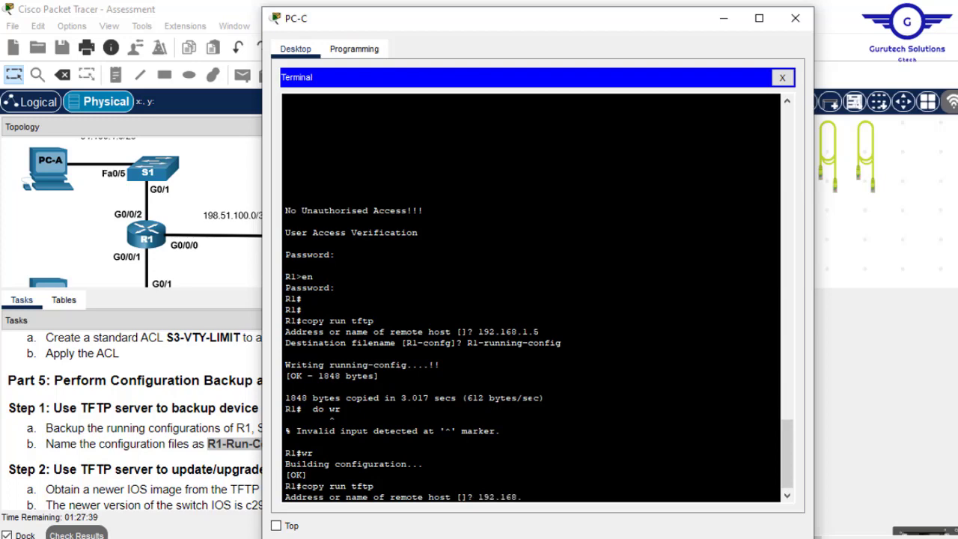
text(1.5)
key(Return)
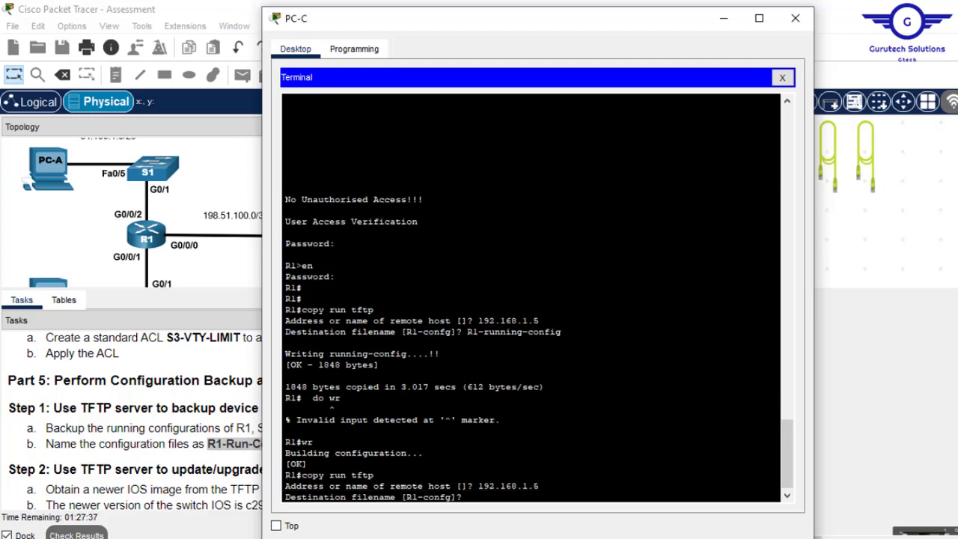
right_click(531, 398)
click(567, 425)
key(Return)
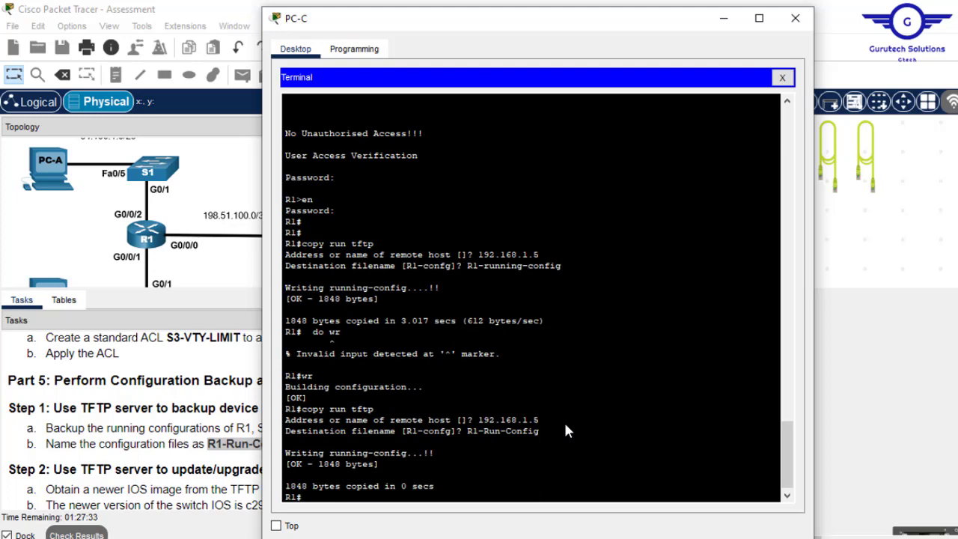
- Save R1's configuration with wr and close PC-C's window
text(do wr)
key(Return)
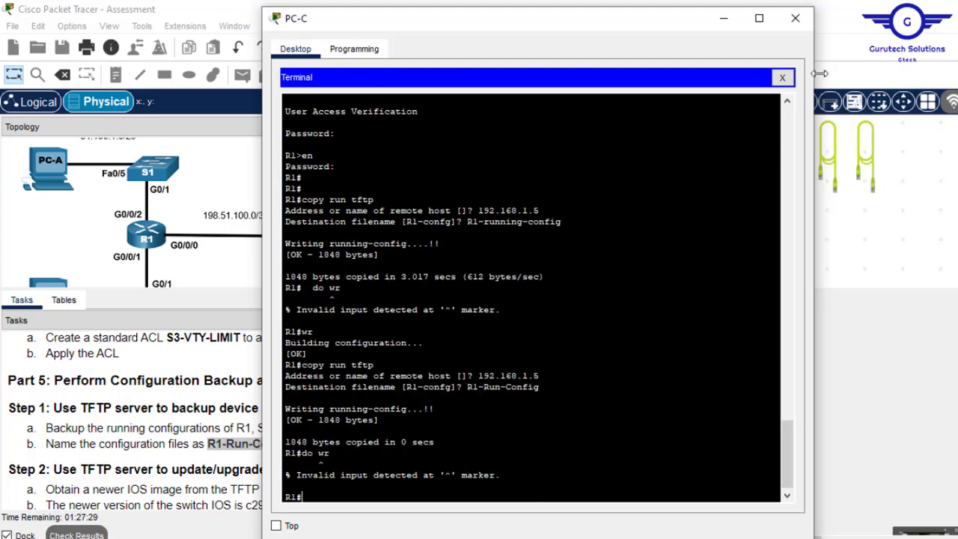
text(wr)
key(Return)
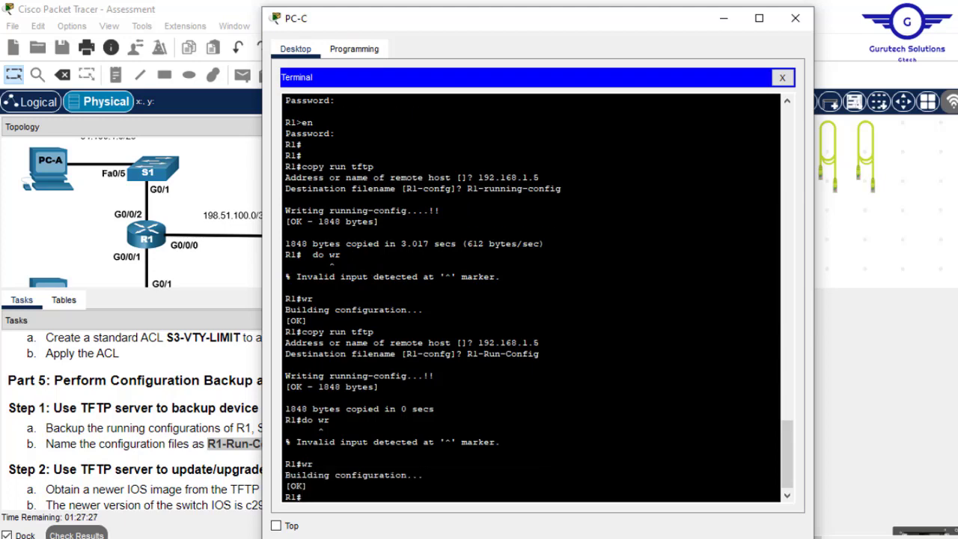
click(795, 18)
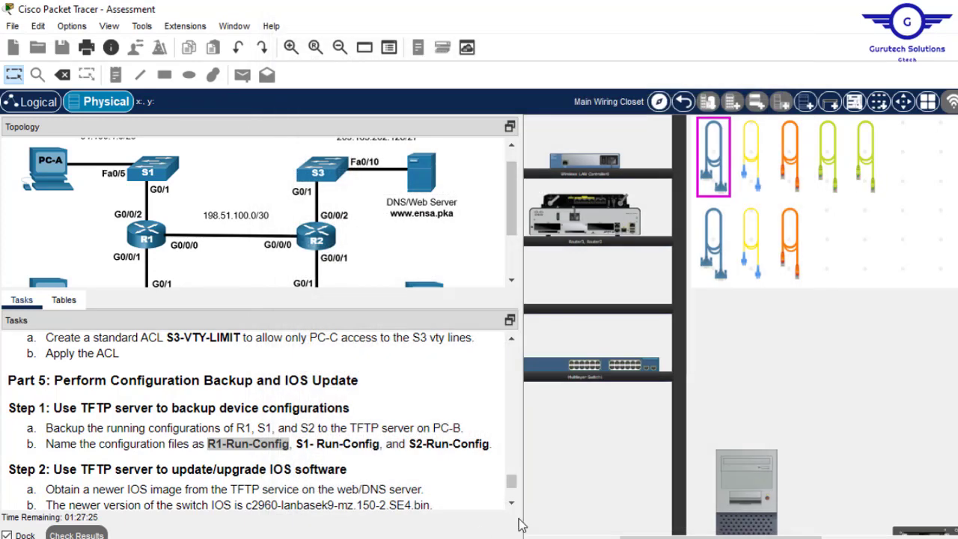
drag(678, 537, 954, 537)
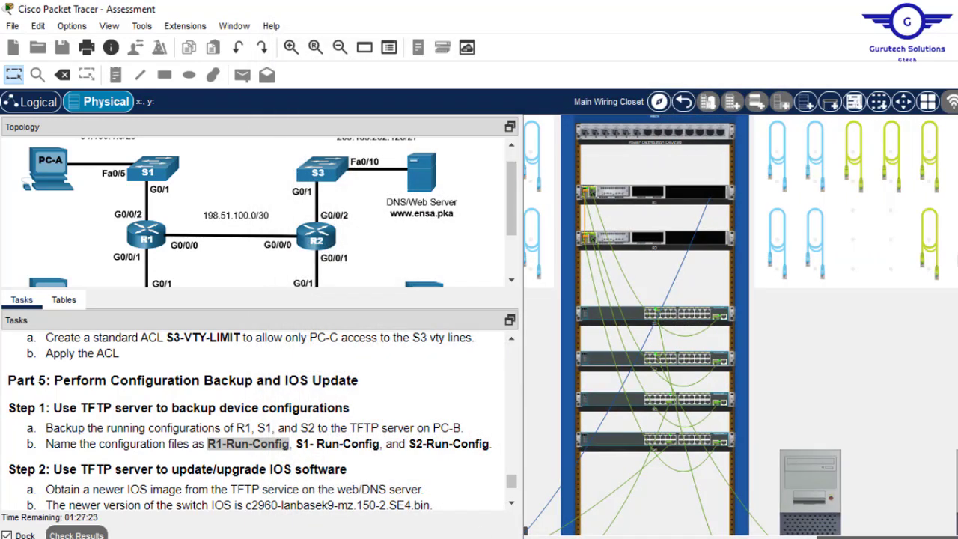
- Move the console cable from R1's rear console port to the top rack switch's console port
right_click(696, 202)
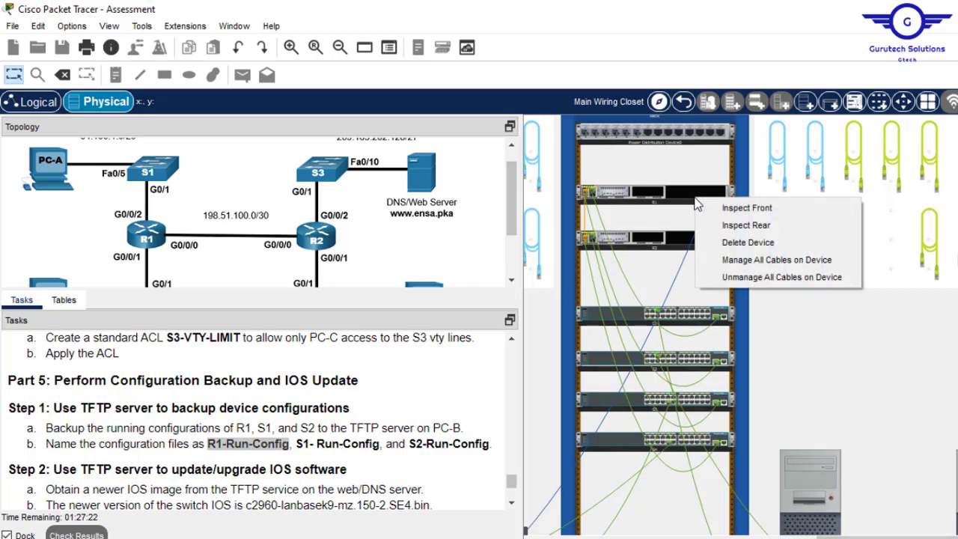
click(762, 226)
right_click(703, 315)
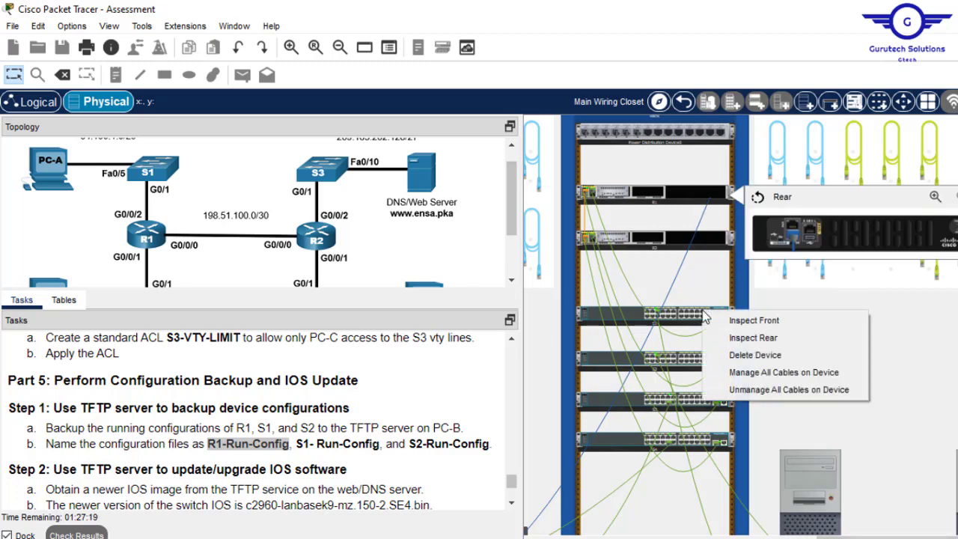
click(772, 336)
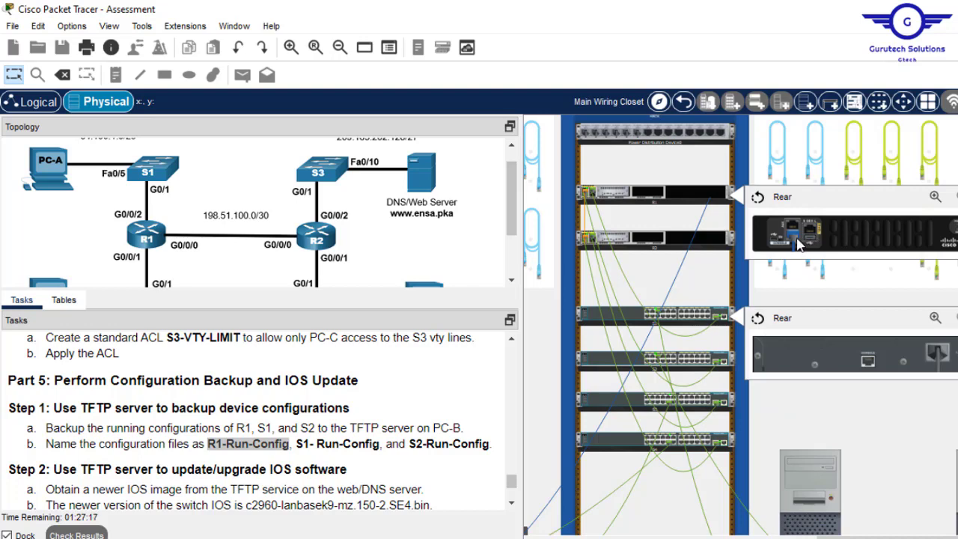
drag(796, 238, 869, 363)
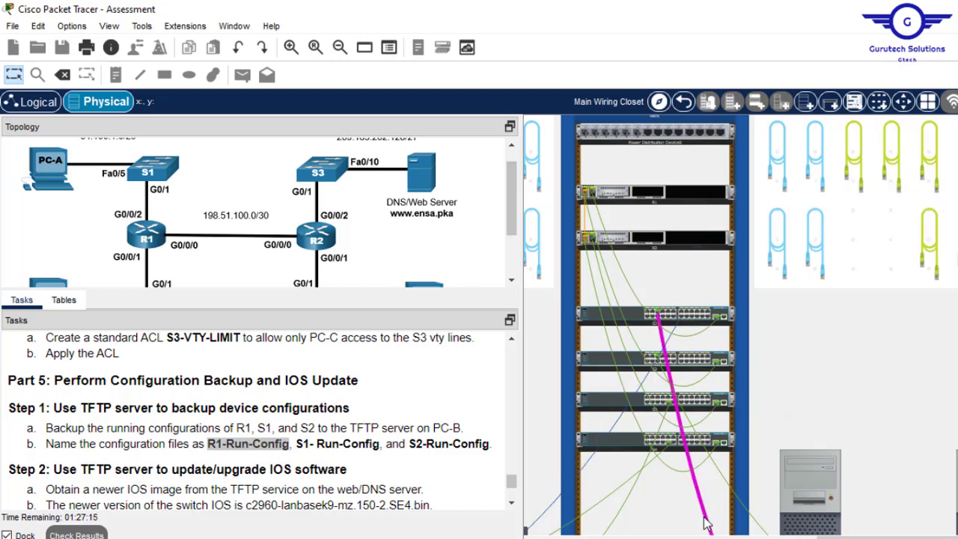
- Select the file name 'S1- Run-Config' in the task instructions
drag(861, 537, 741, 538)
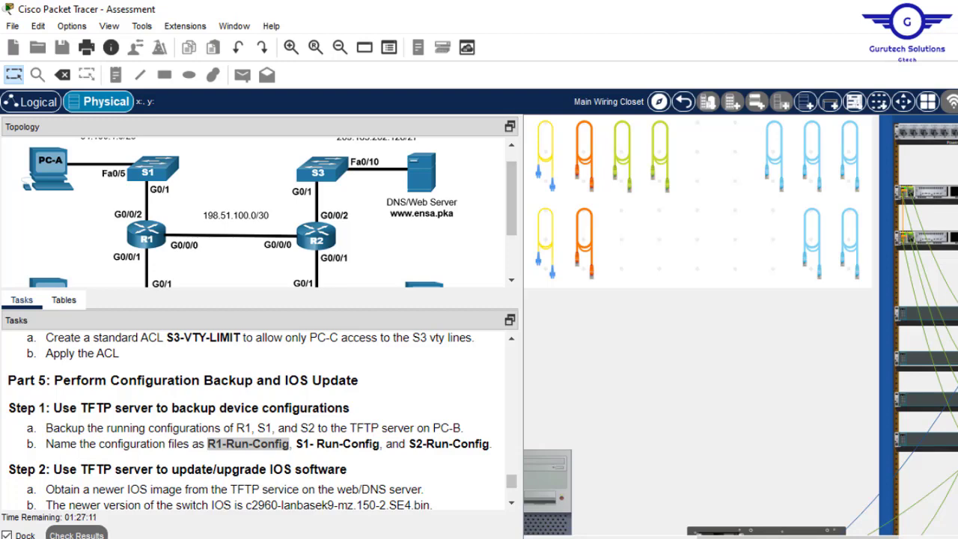
scroll(594, 374, down, 5)
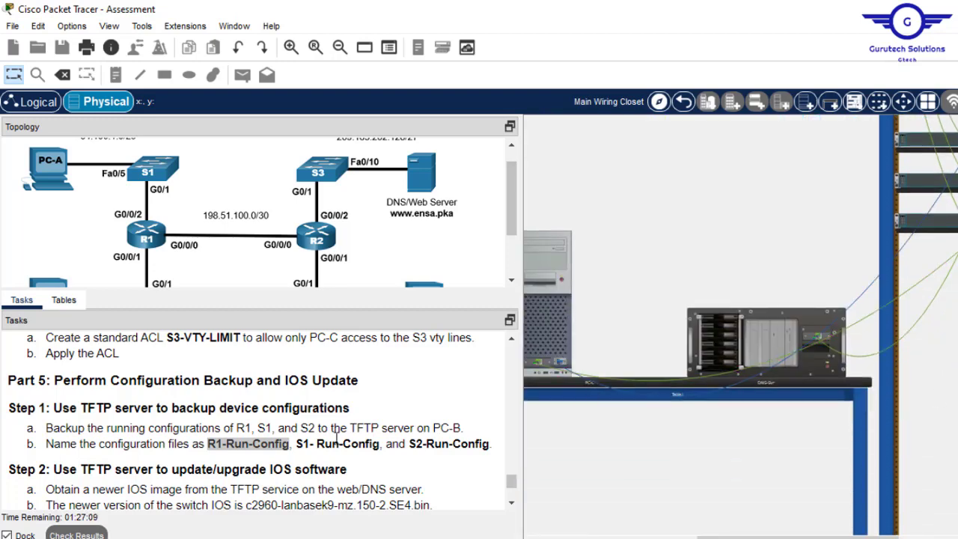
drag(295, 444, 379, 445)
key(ctrl+c)
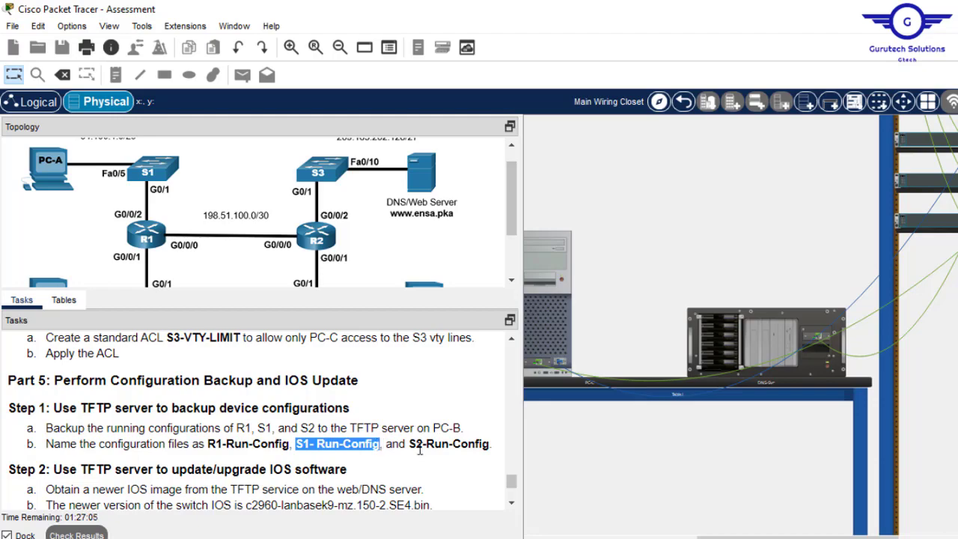
- Open PC-C's terminal with default settings and enter privileged mode on S1 with en
click(550, 252)
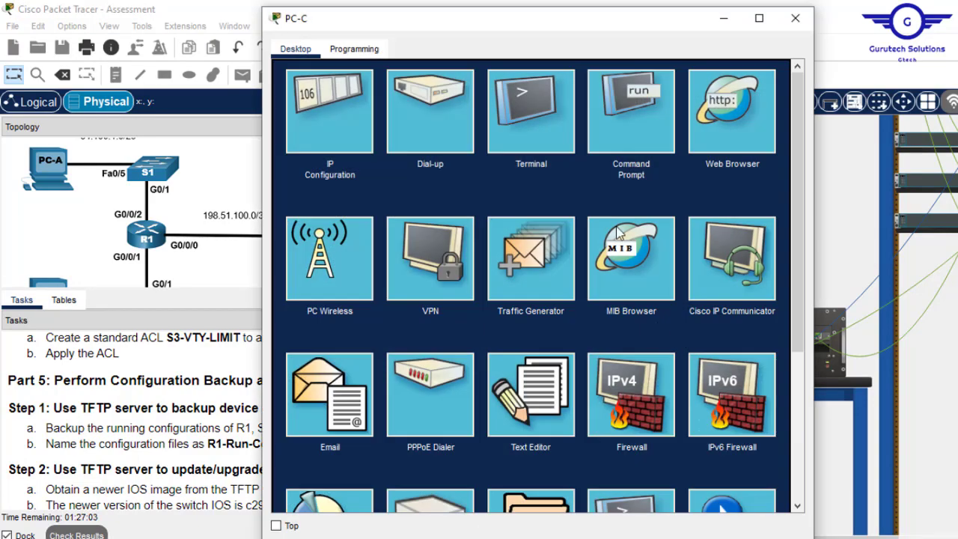
click(540, 125)
click(756, 225)
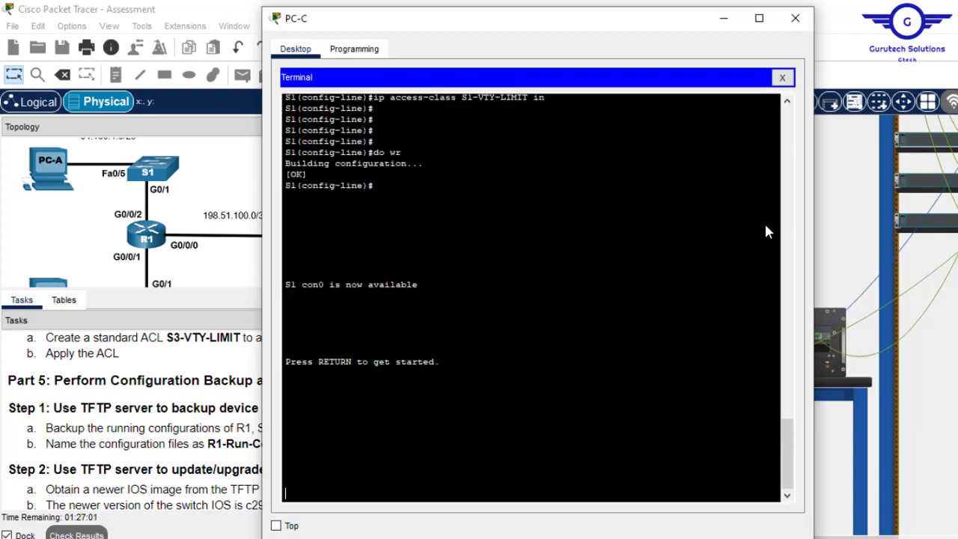
key(Return)
key(Return)
text(en)
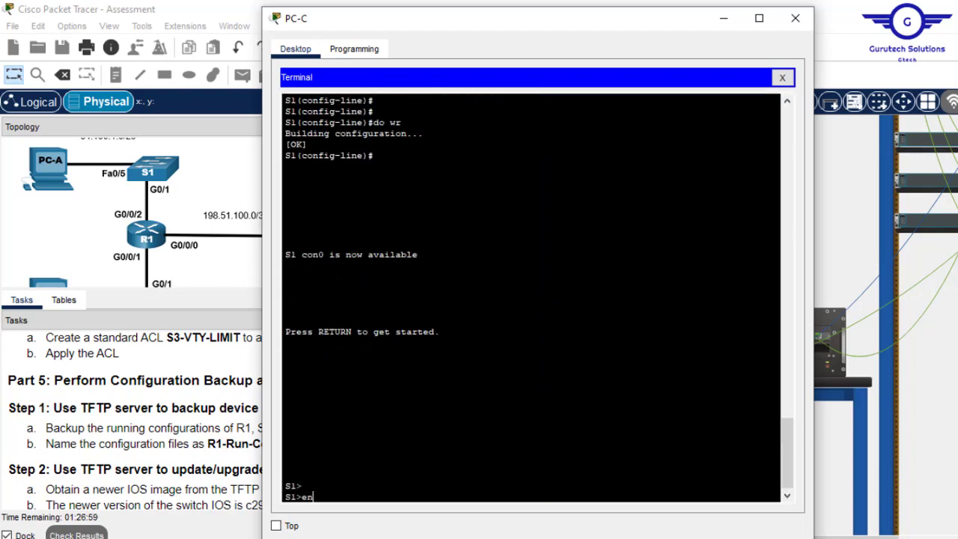
key(Return)
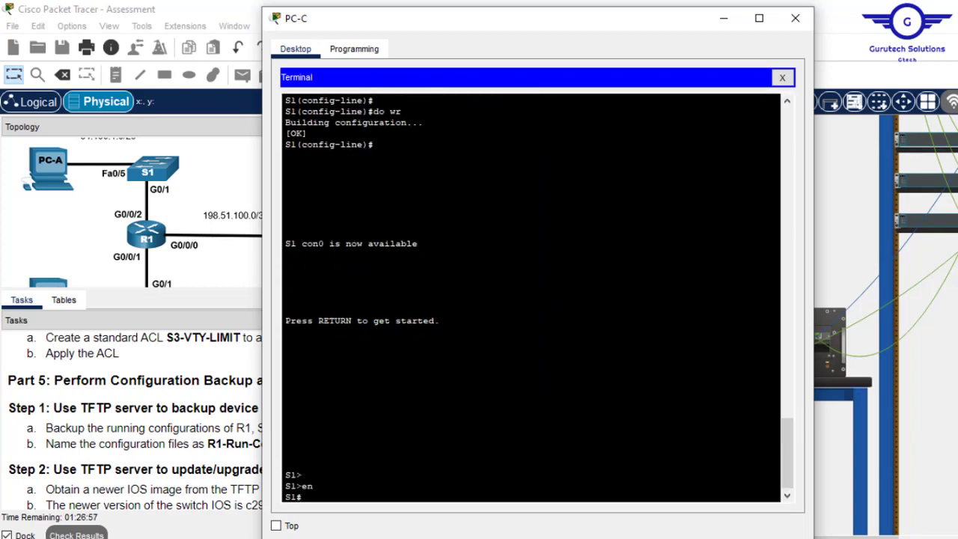
- Copy S1's running config via TFTP to 192.168.1.5 as 'S1- Run-Config'
text(copy run tfpt)
key(Return)
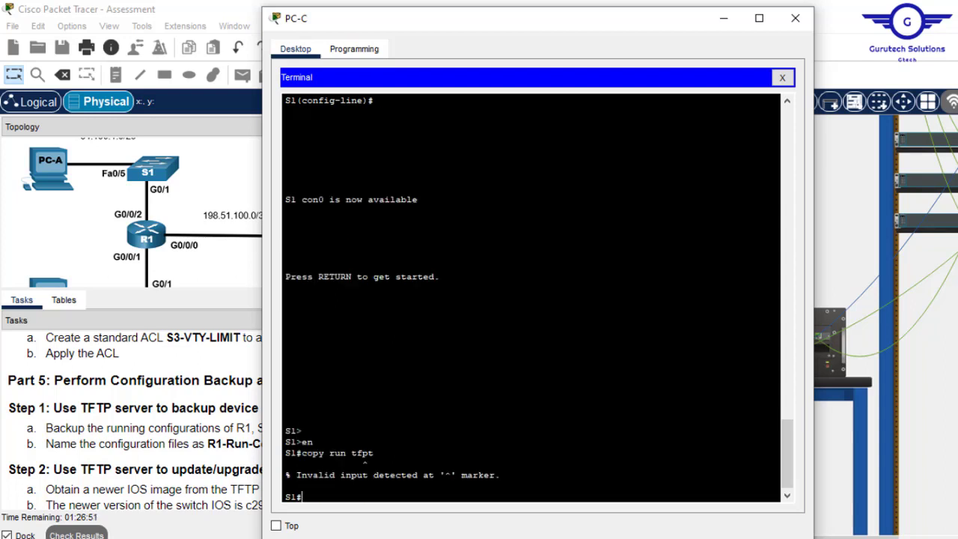
key(Up)
key(BackSpace)
key(BackSpace)
text(tp)
key(Return)
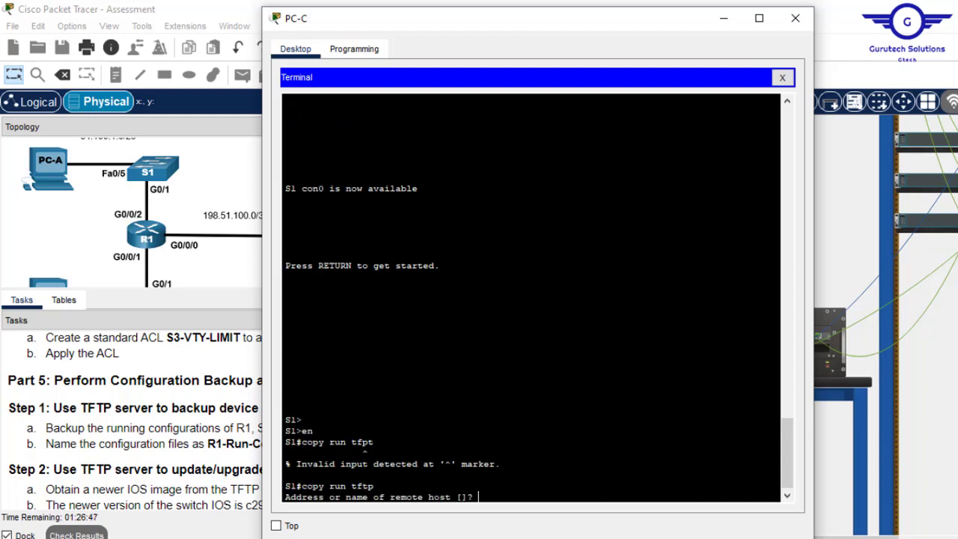
text(192.168.1.5)
key(Return)
right_click(598, 278)
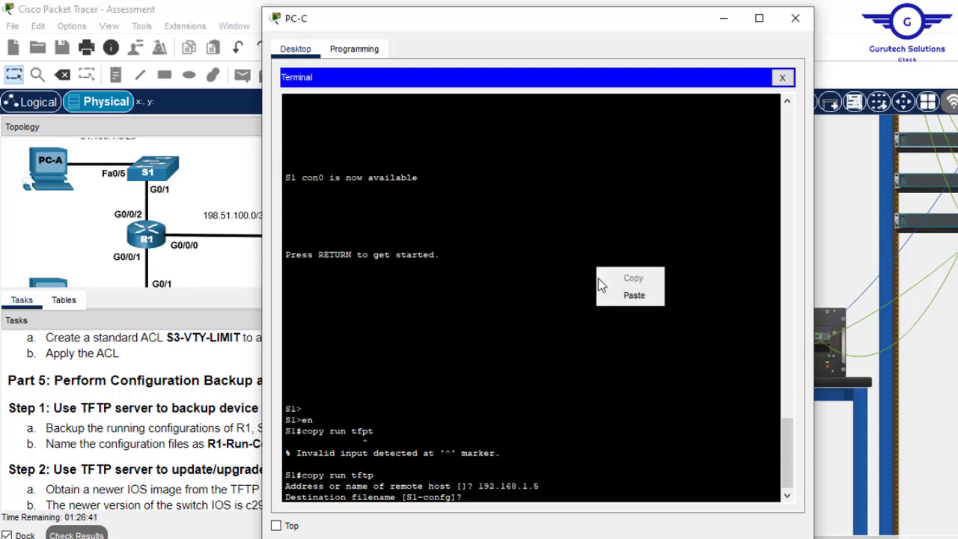
click(624, 297)
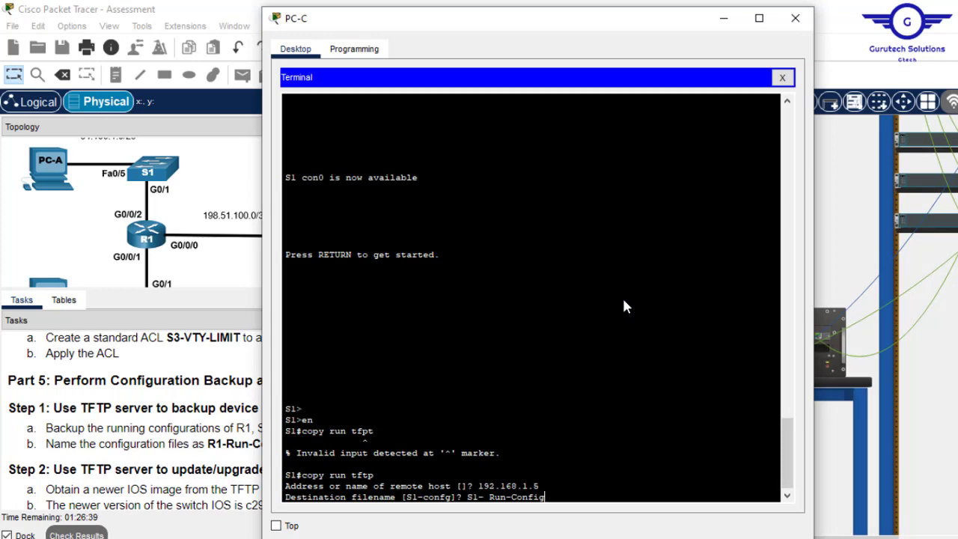
key(Return)
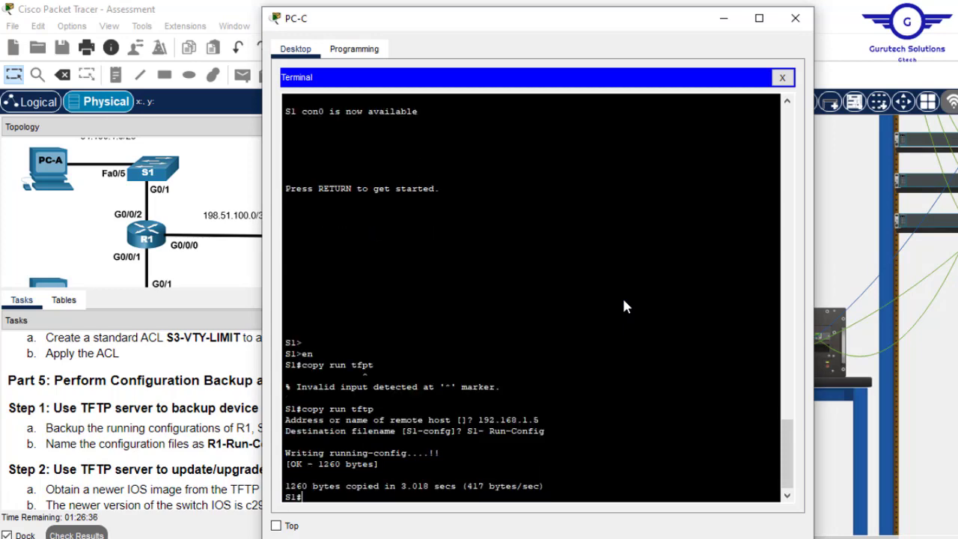
- Save S1's configuration with wr and close PC-C's terminal
text(do wr)
key(Return)
text(w)
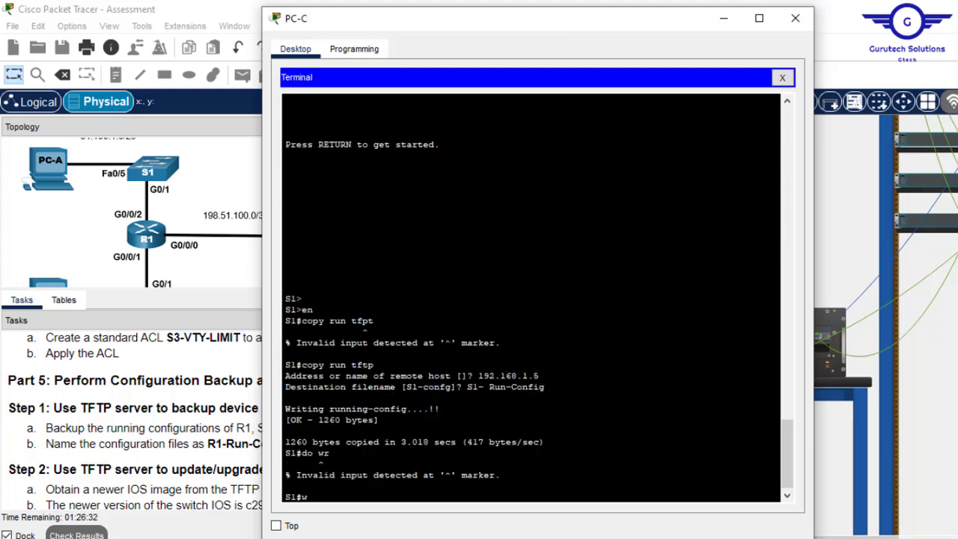
text(r)
key(Return)
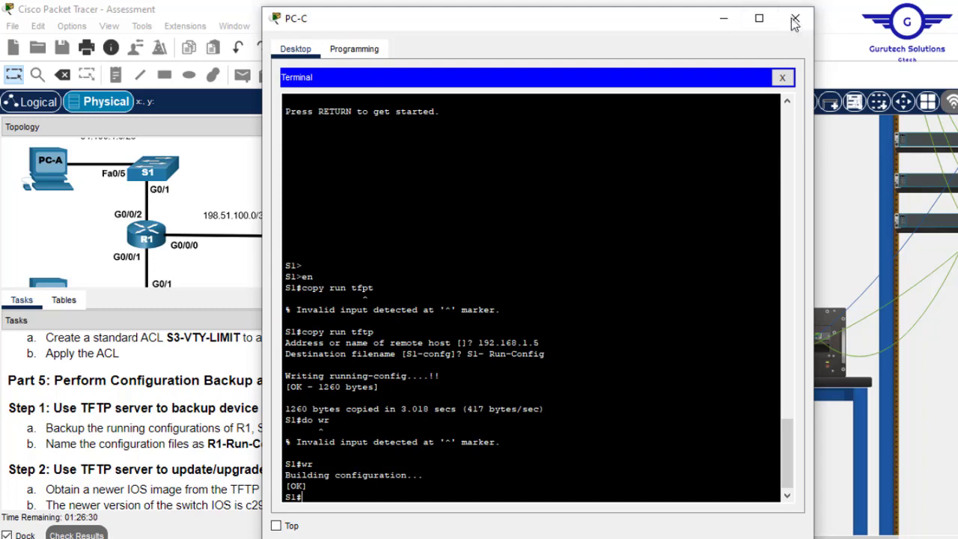
click(795, 18)
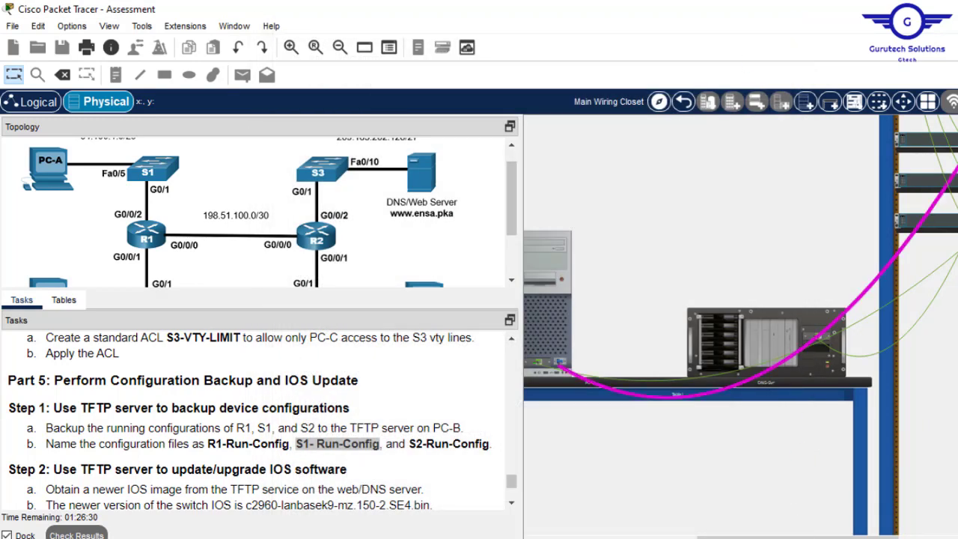
- Show the rear of both rack switches and plug the console cable into the second switch's console port
drag(871, 535, 932, 536)
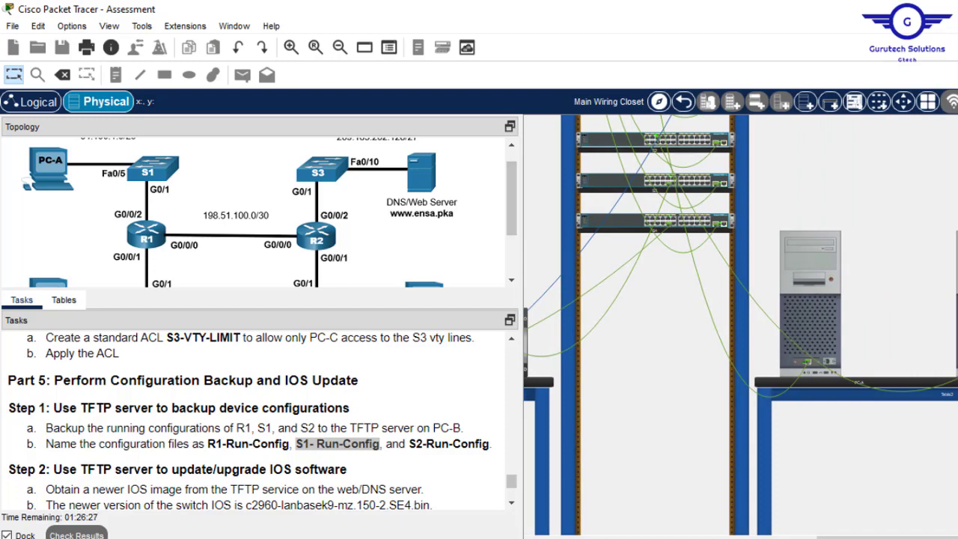
scroll(720, 235, up, 4)
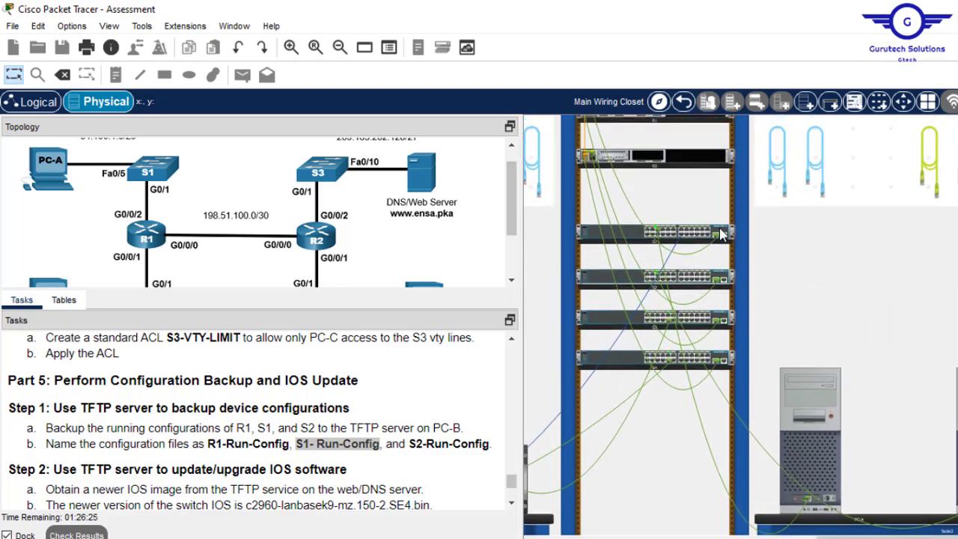
right_click(704, 234)
click(763, 258)
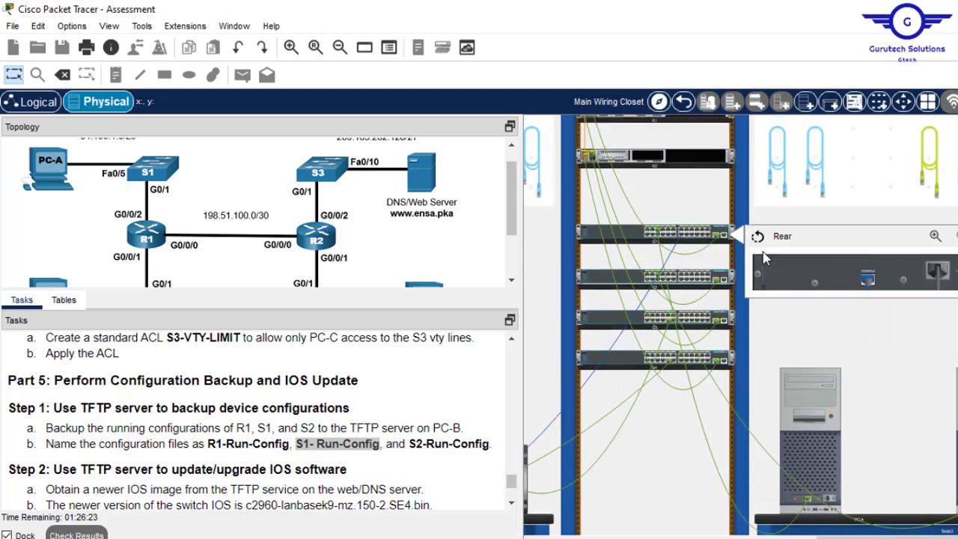
right_click(694, 276)
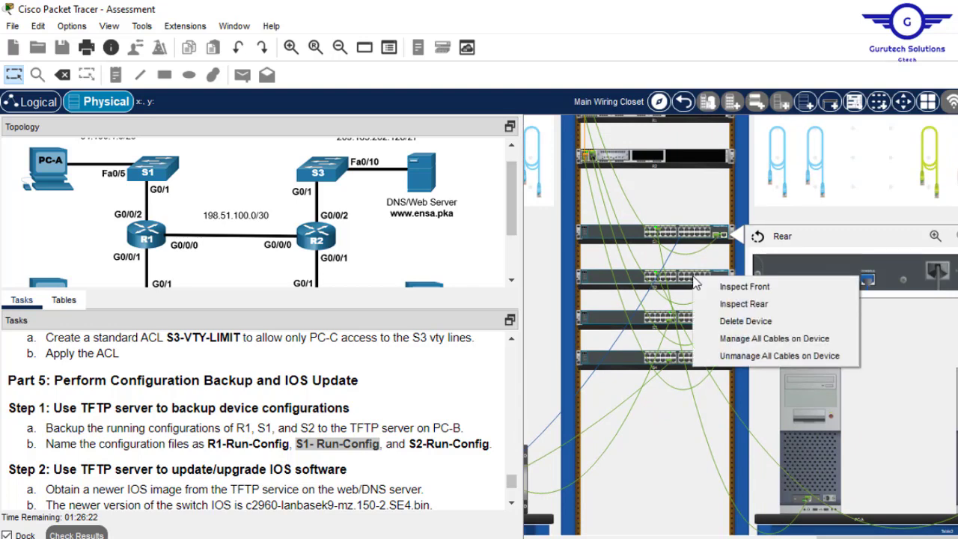
click(763, 310)
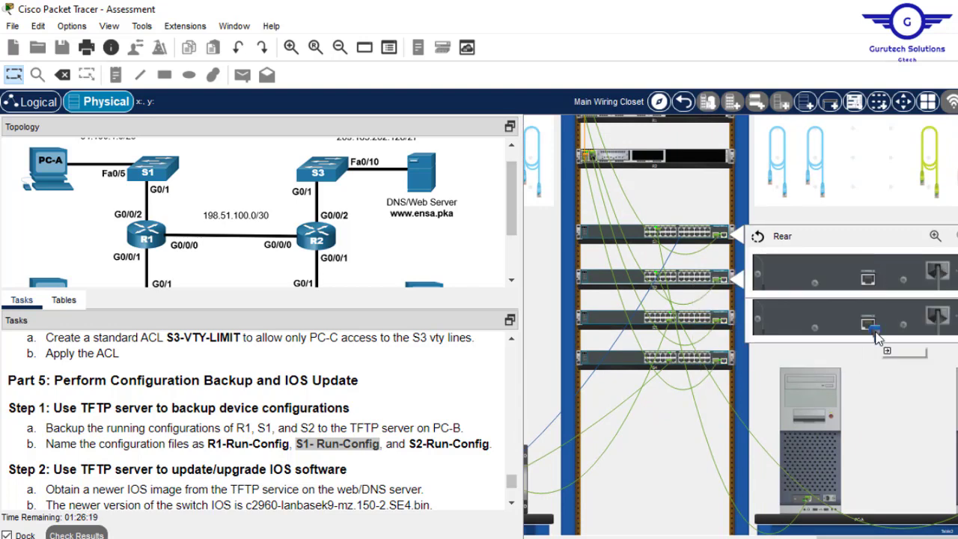
drag(875, 332, 871, 328)
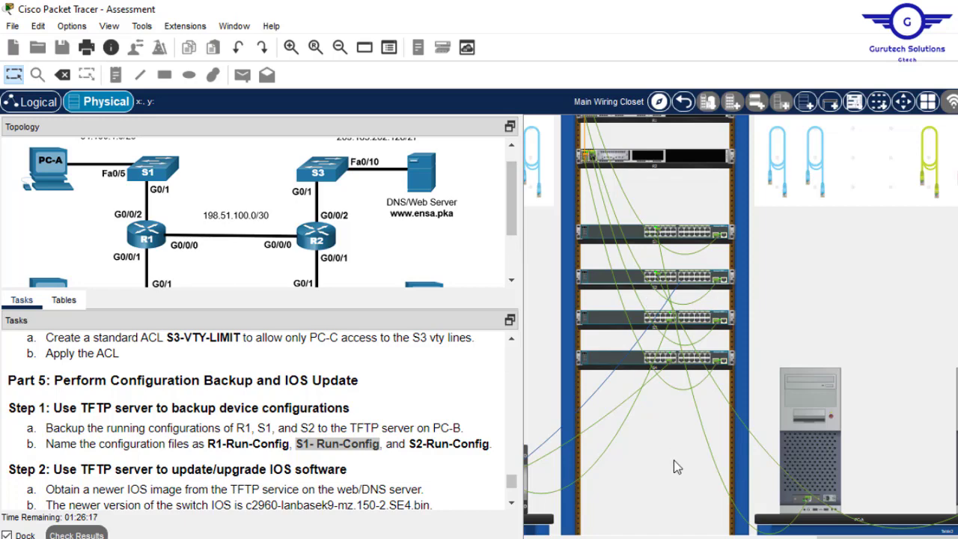
drag(843, 536, 651, 538)
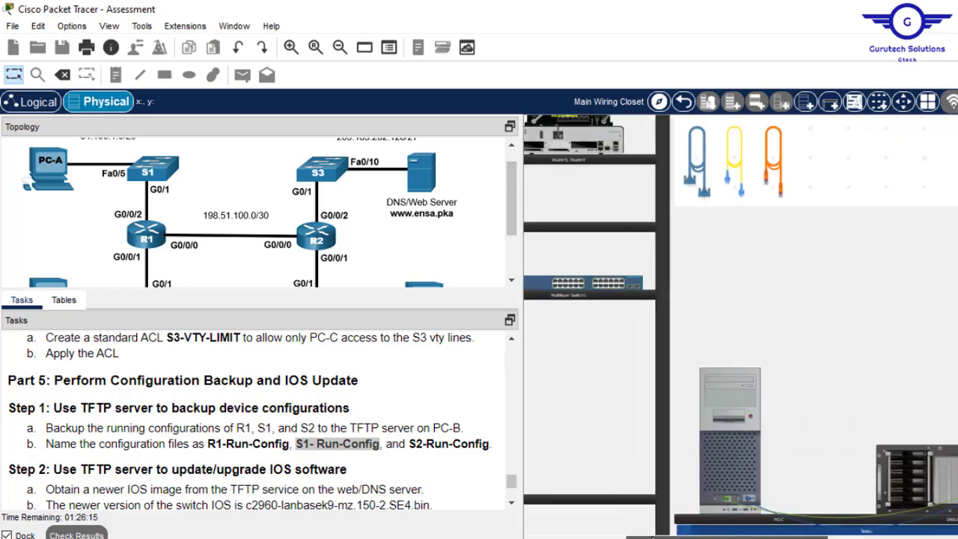
- Open PC-C's terminal with default settings and enter privileged mode on S2
click(729, 388)
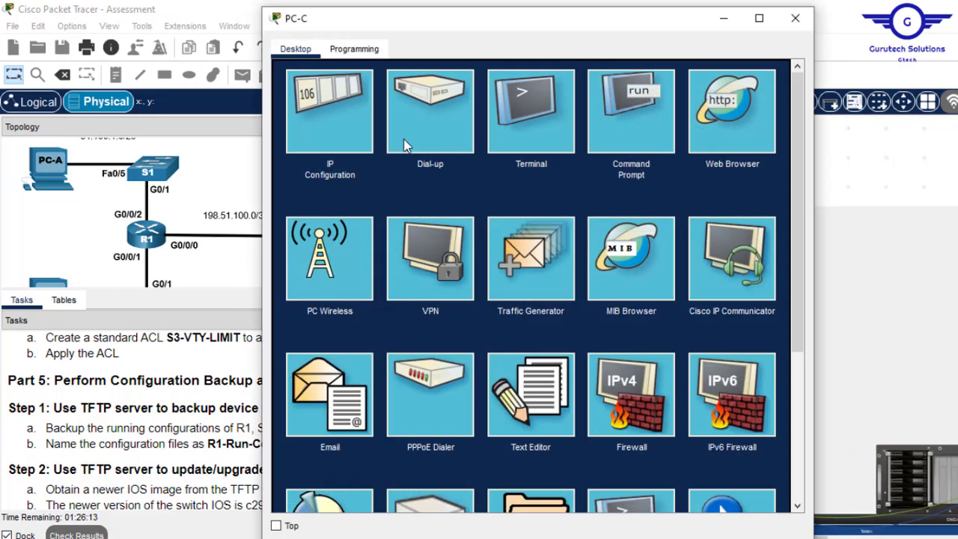
click(554, 106)
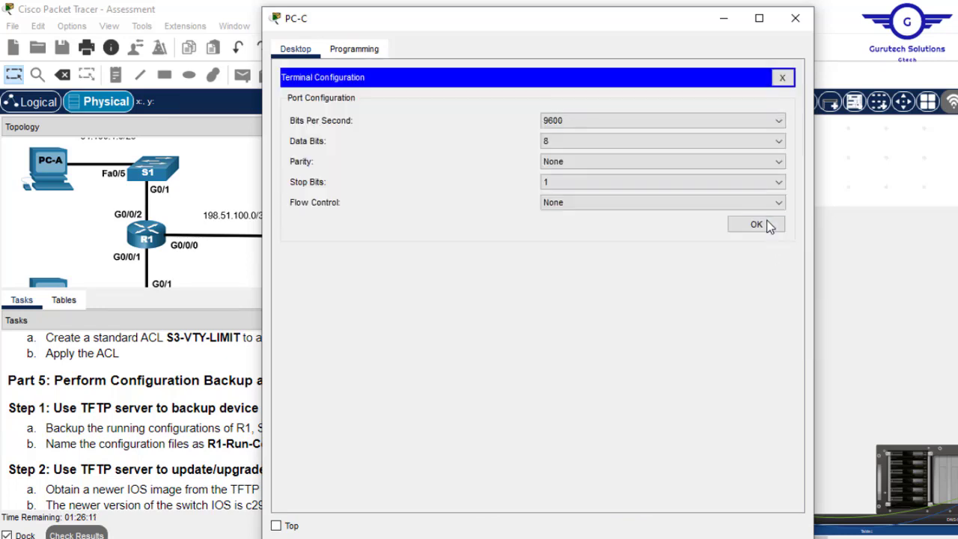
click(763, 224)
key(Return)
key(Return)
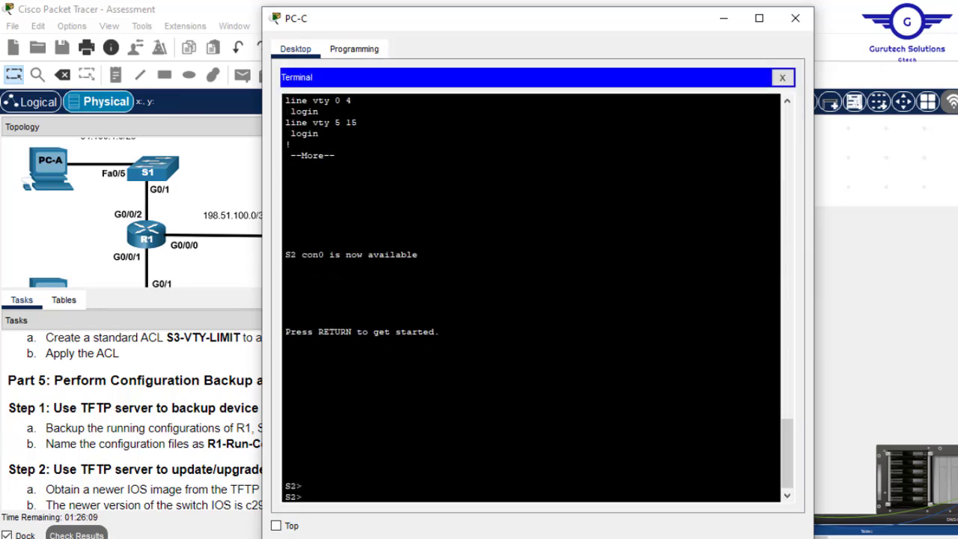
text(en)
- Start copy run tftp on S2 with server address 192.168.1.5
key(Return)
text(co)
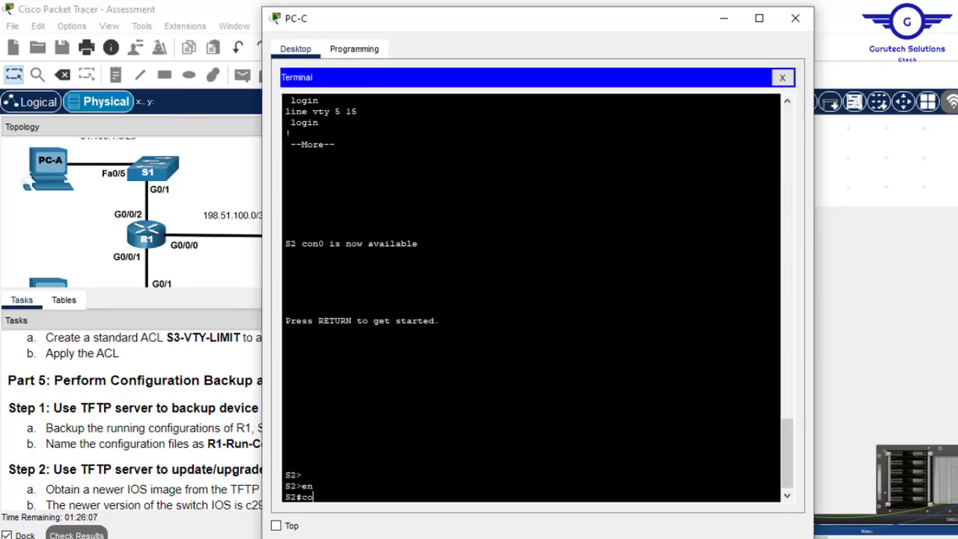
key(BackSpace)
key(BackSpace)
text(copy run tftp)
key(Return)
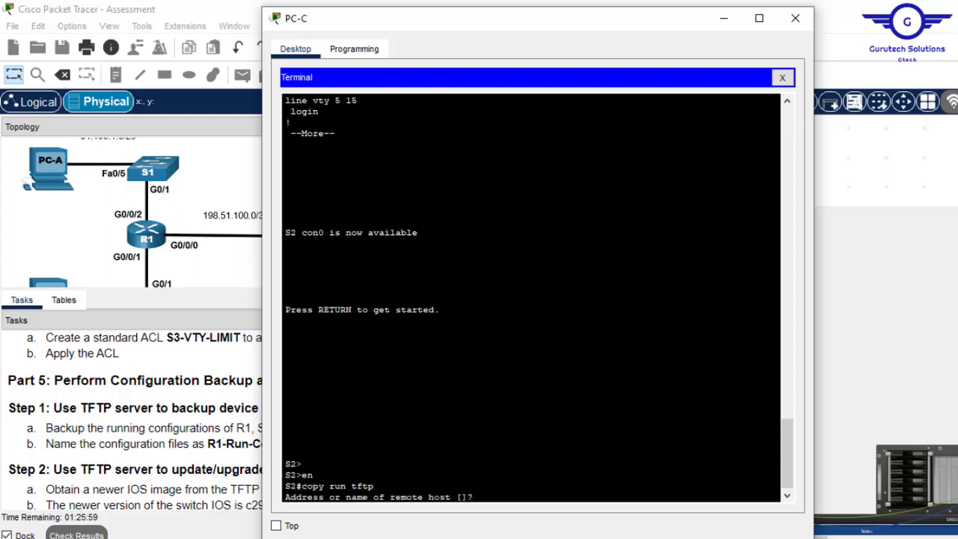
text(192.168.1.5)
key(Return)
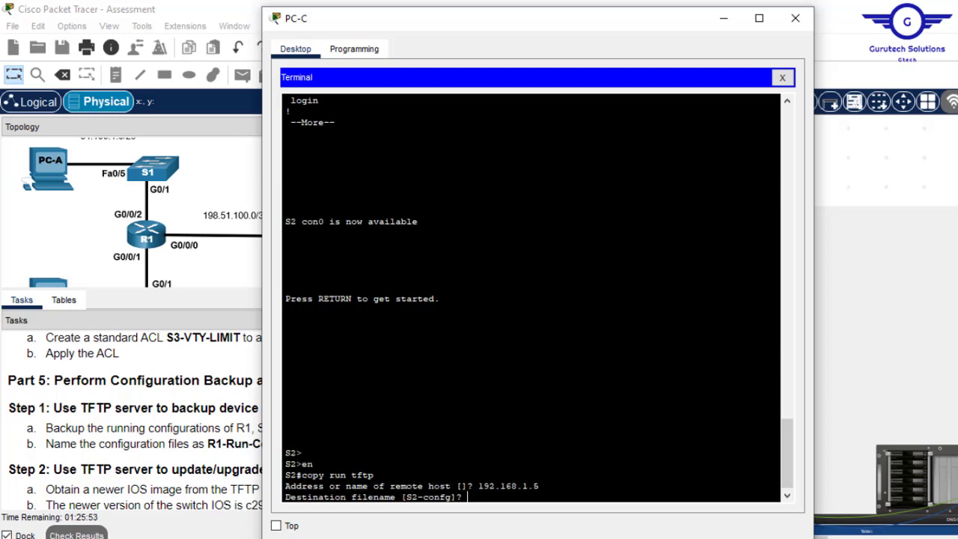
- Copy 'S2-Run-Config' from the task list and paste it as the destination filename to upload
click(227, 413)
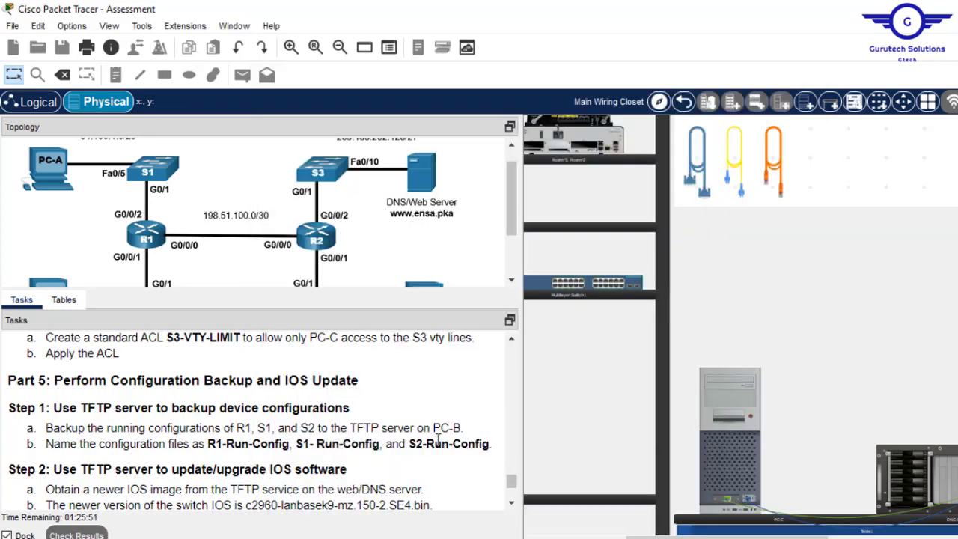
drag(411, 445, 491, 447)
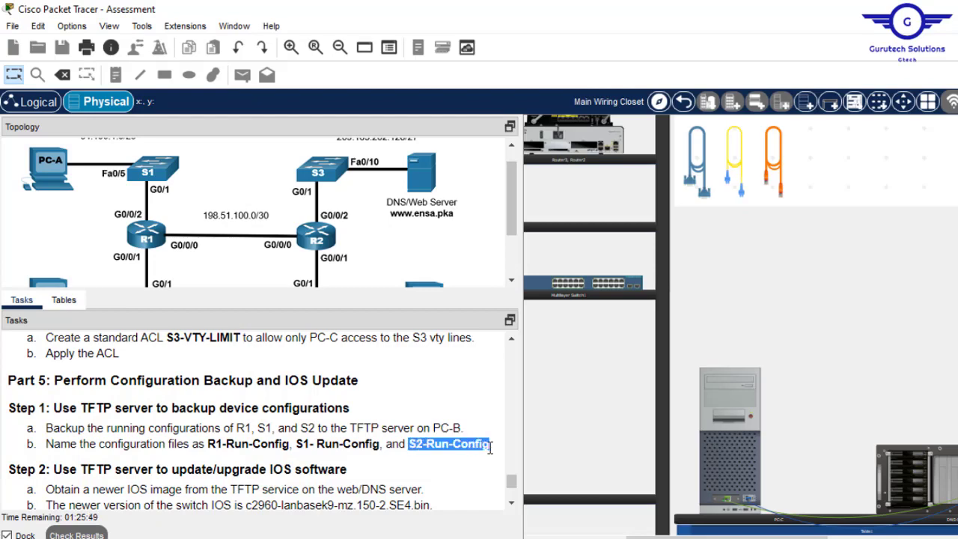
right_click(491, 447)
click(504, 455)
click(734, 379)
right_click(568, 420)
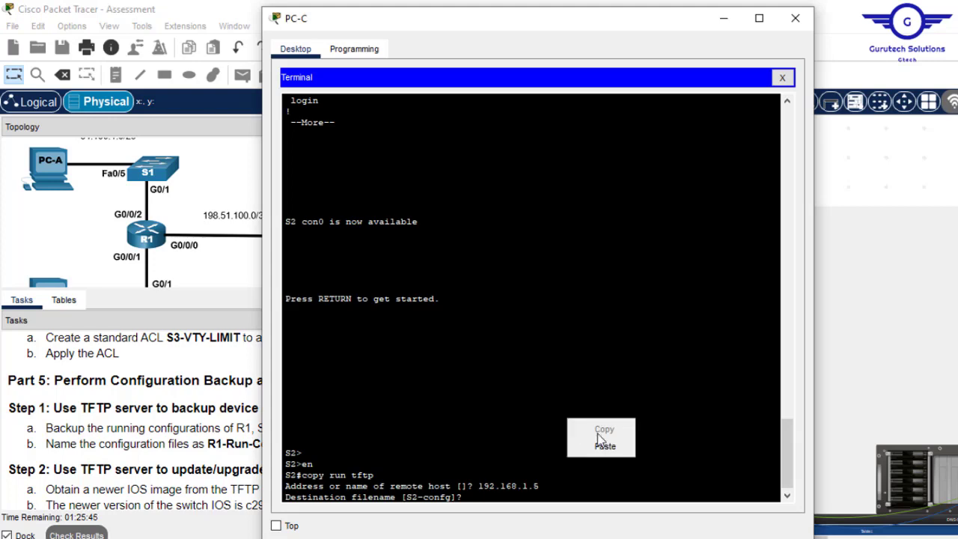
click(605, 445)
key(Return)
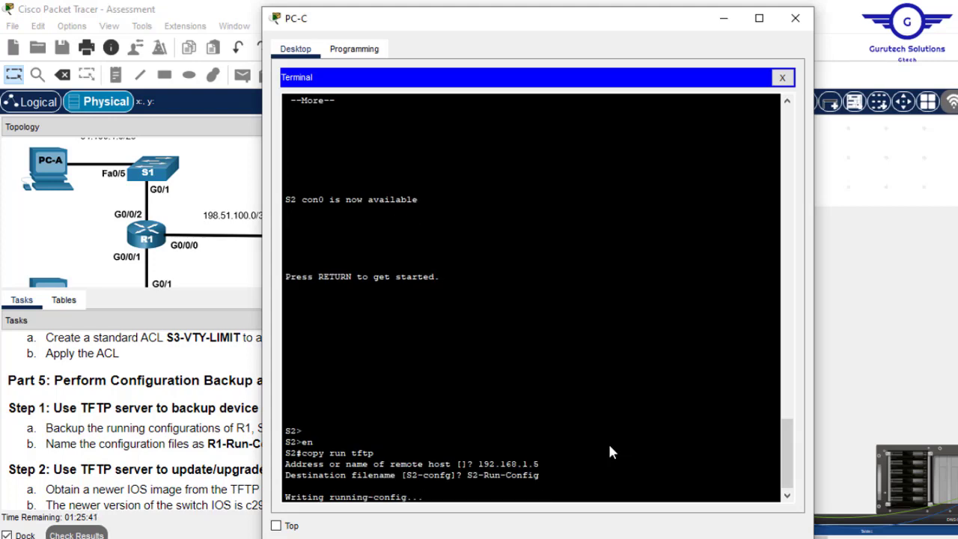
- Save S2's configuration with wr, close PC-C's terminal, and show the remaining Step 2 tasks
text(wr)
key(Return)
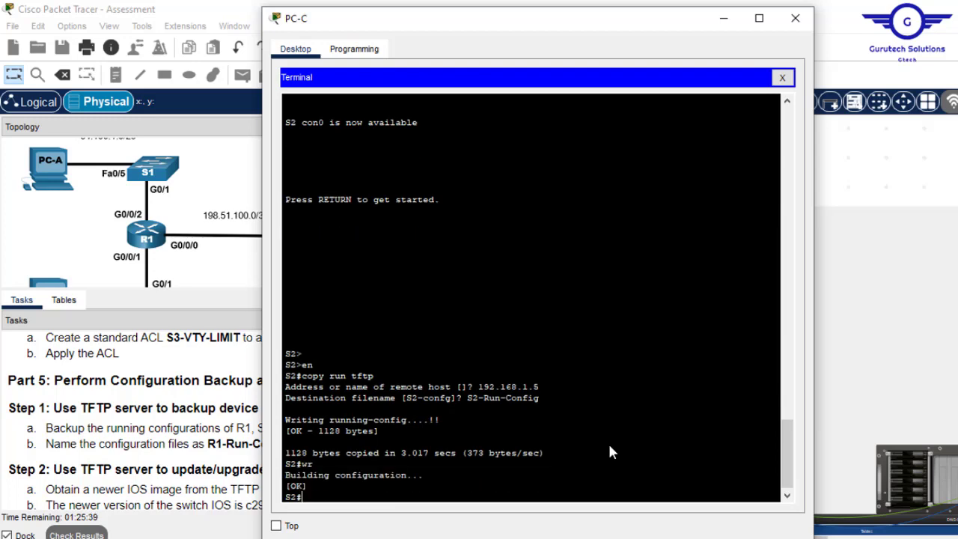
click(795, 18)
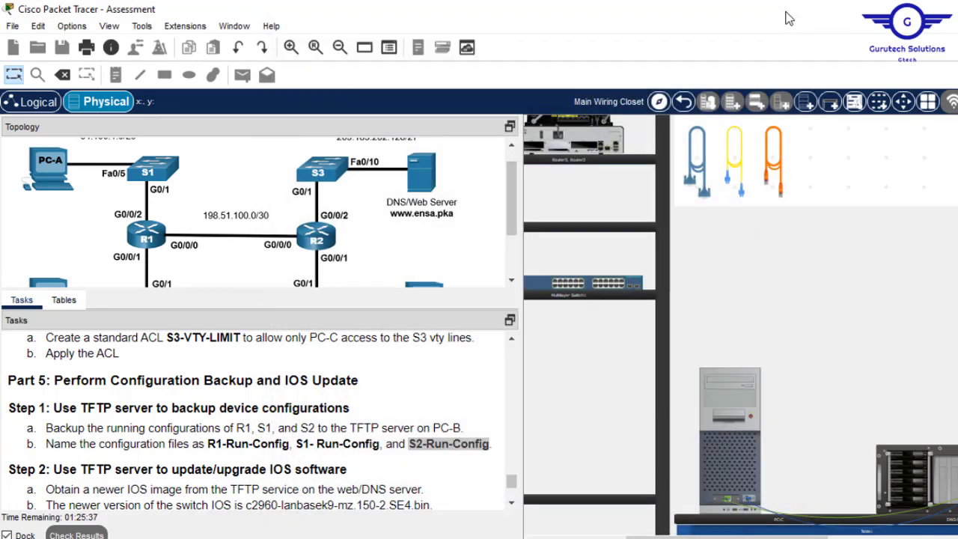
click(512, 503)
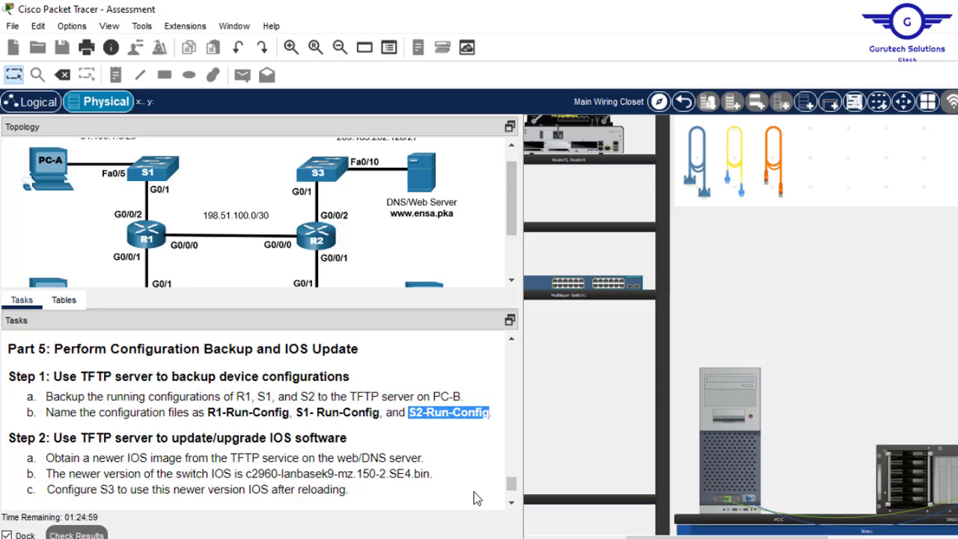
- Inspect the rear panels of the second and third switches in the rack
drag(749, 538, 874, 537)
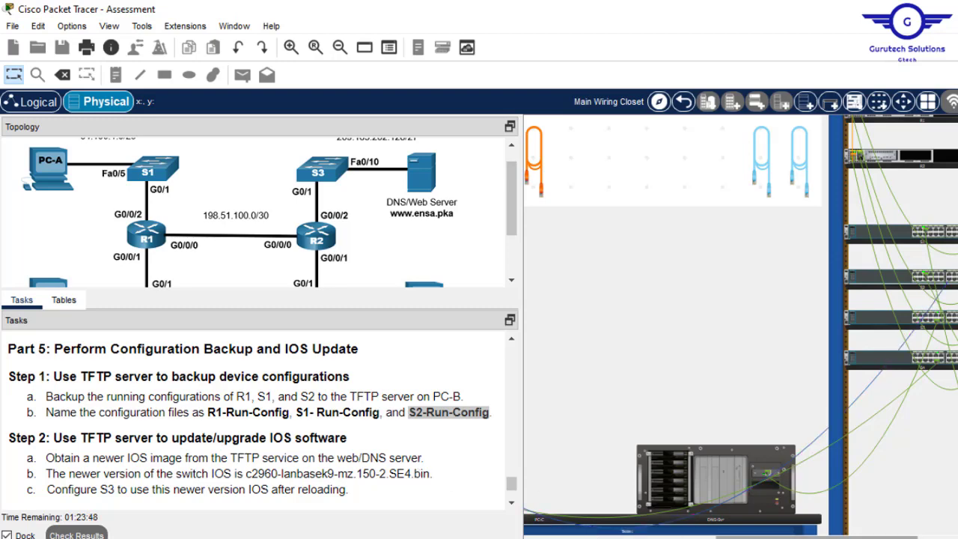
drag(816, 537, 863, 537)
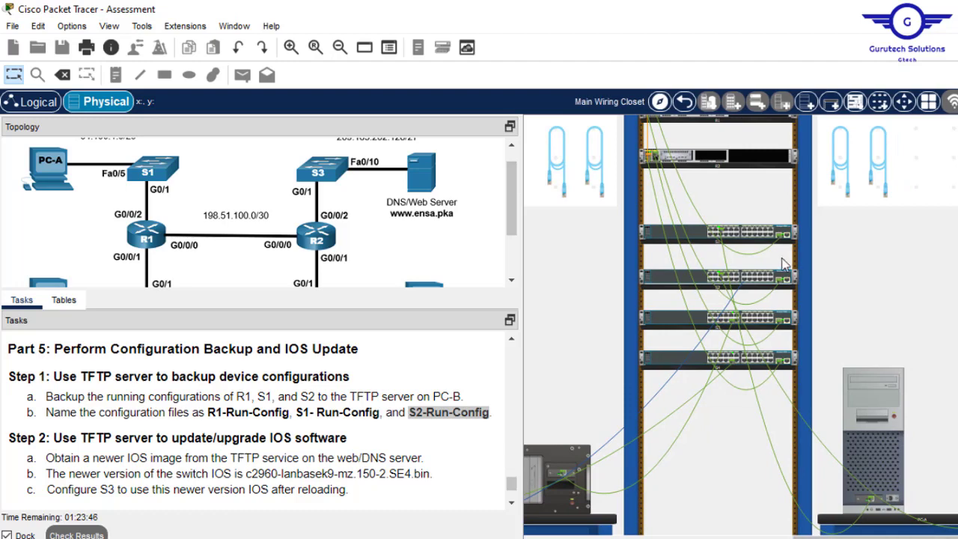
right_click(772, 281)
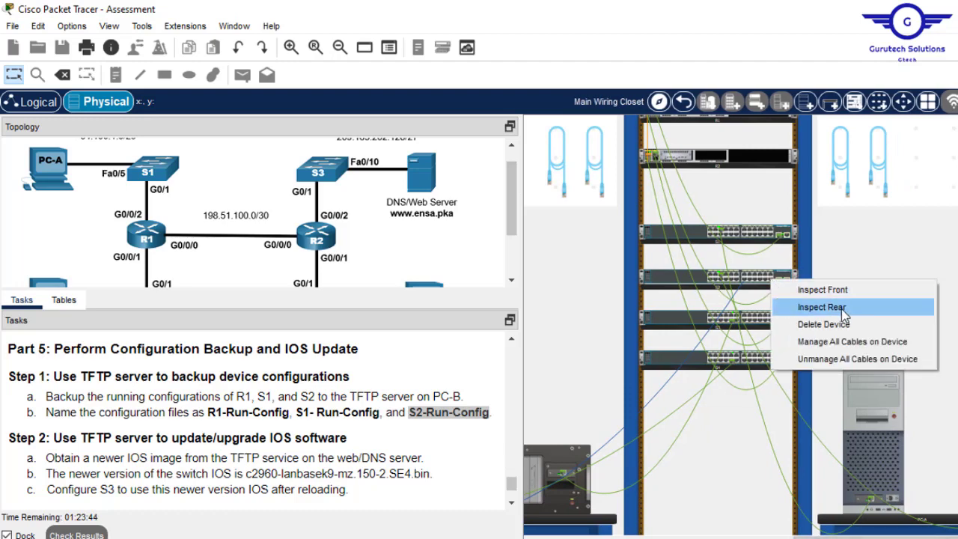
click(832, 306)
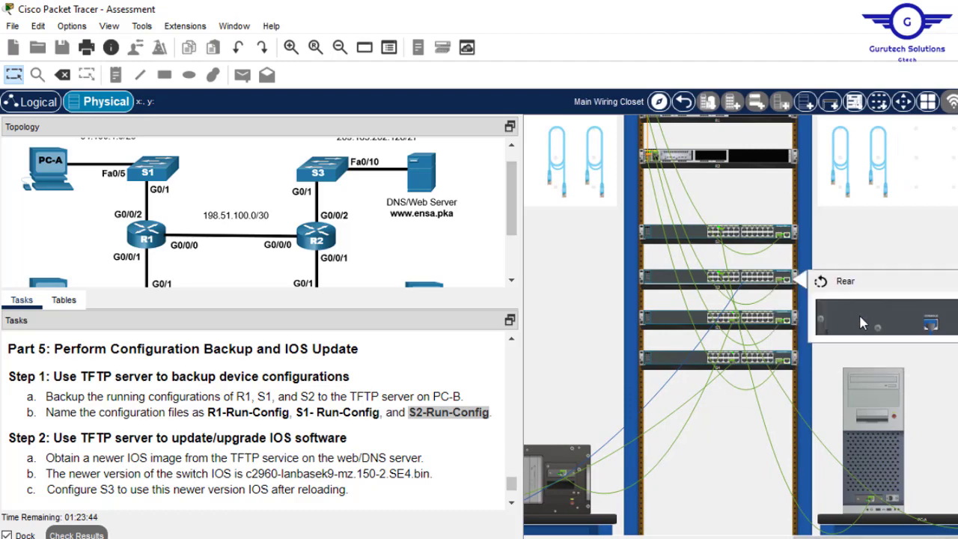
right_click(773, 322)
click(838, 346)
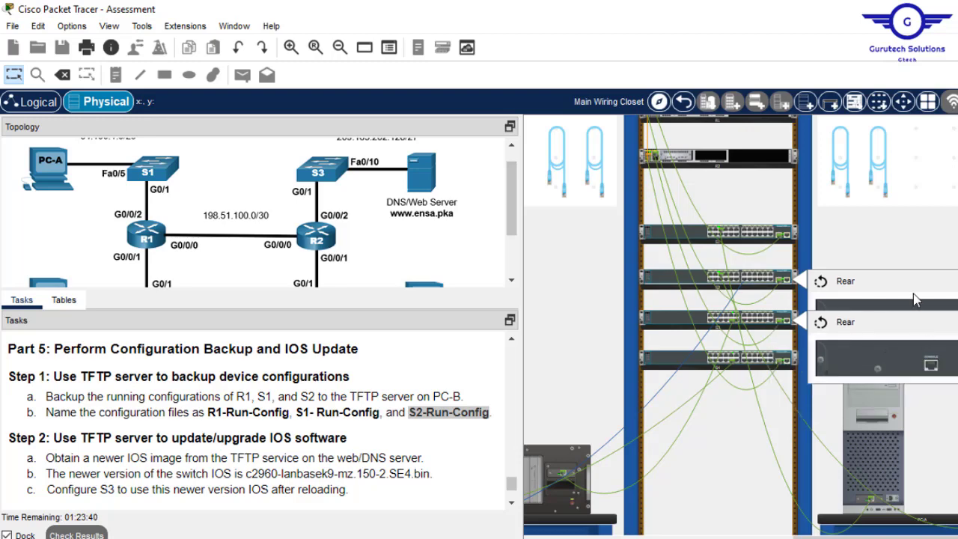
- Run the console cable from the third switch's console port to PC-C
click(915, 293)
click(931, 366)
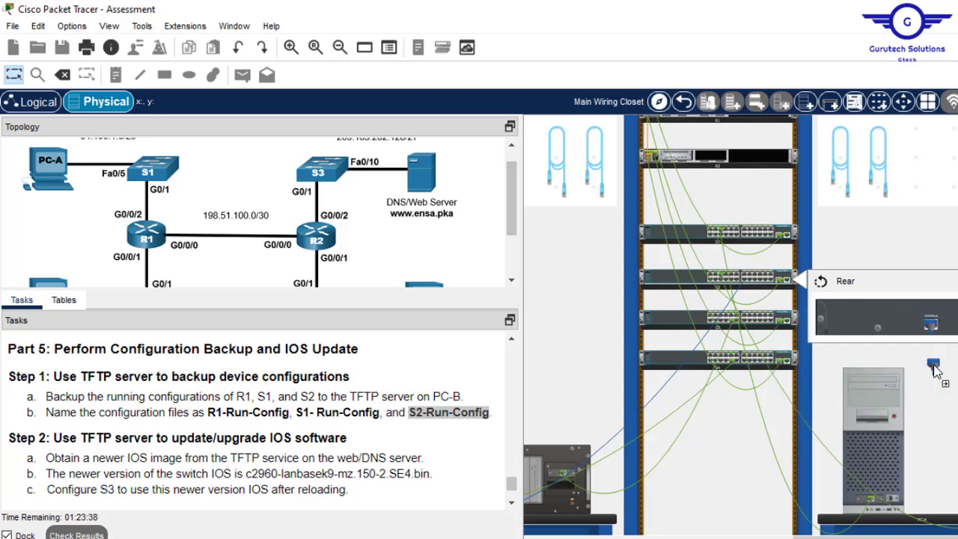
drag(872, 536, 745, 536)
mouse_move(630, 386)
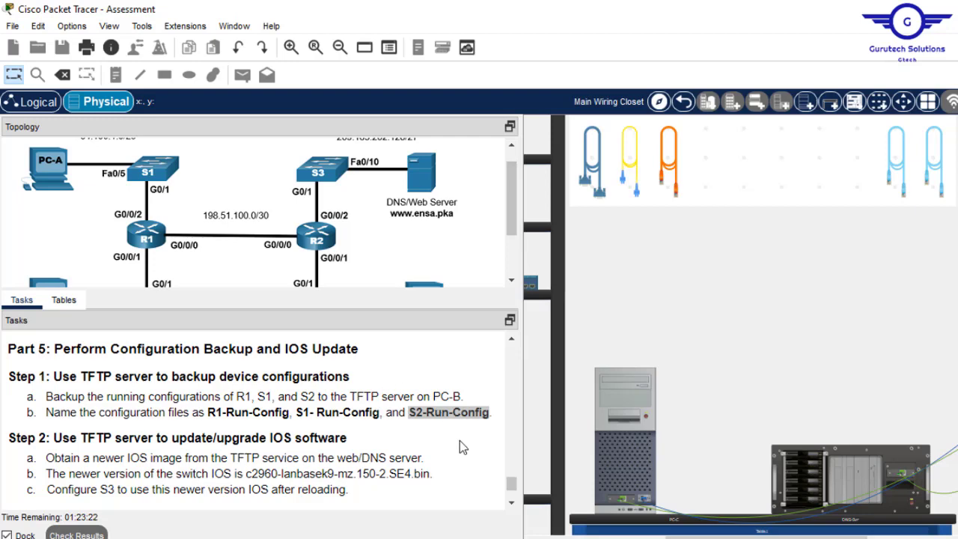
- In PC-C's terminal, exit config mode and run 'copy tftp flash' on S3
click(625, 413)
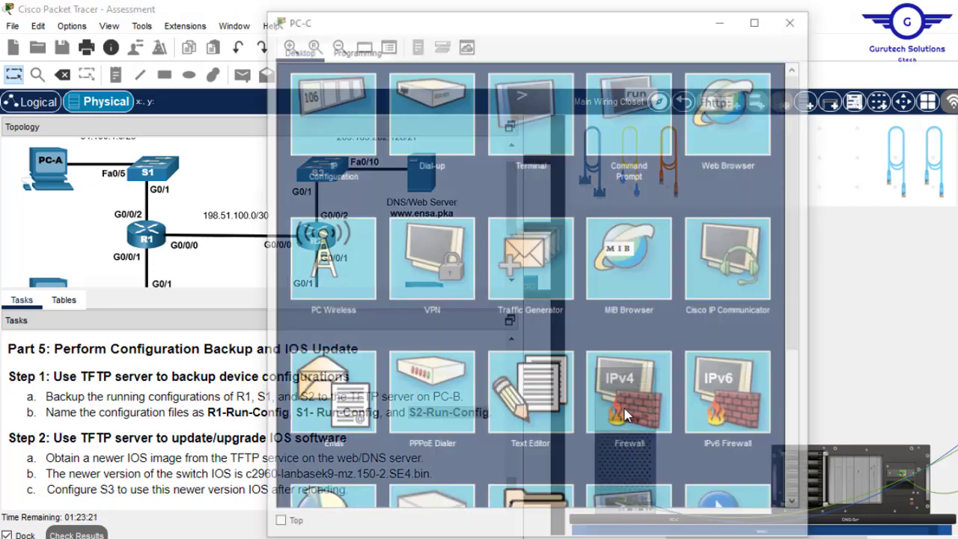
click(555, 121)
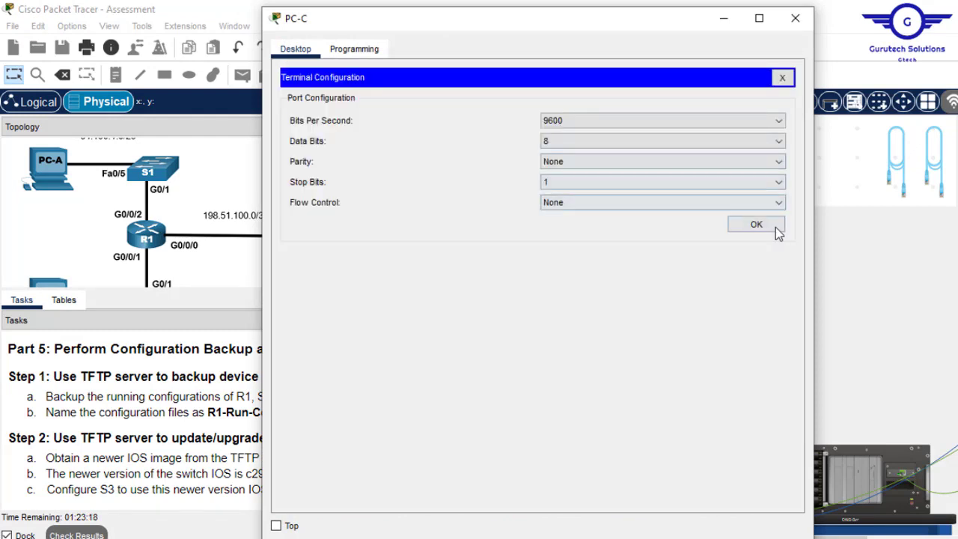
click(756, 225)
key(Return)
key(Return)
key(Return)
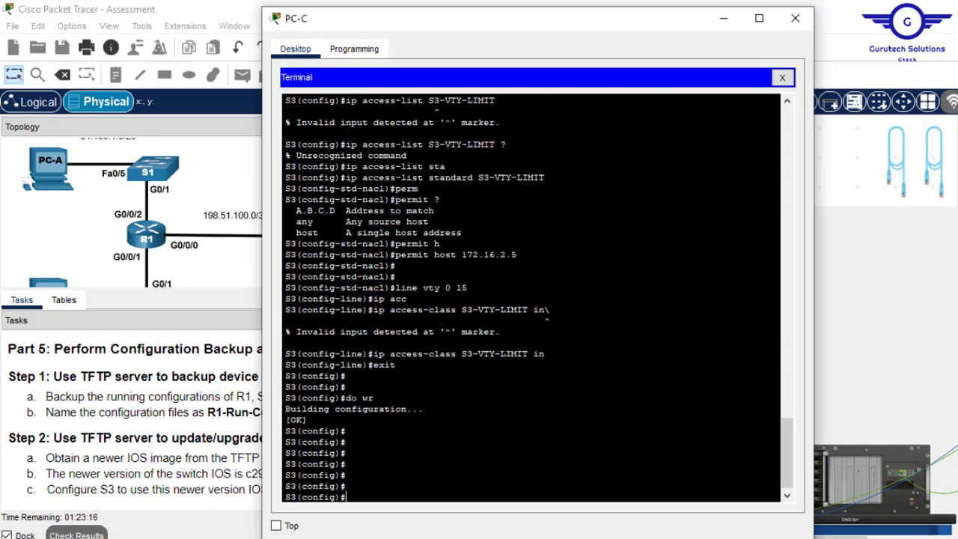
text(ex)
key(Return)
key(Return)
key(Return)
key(Return)
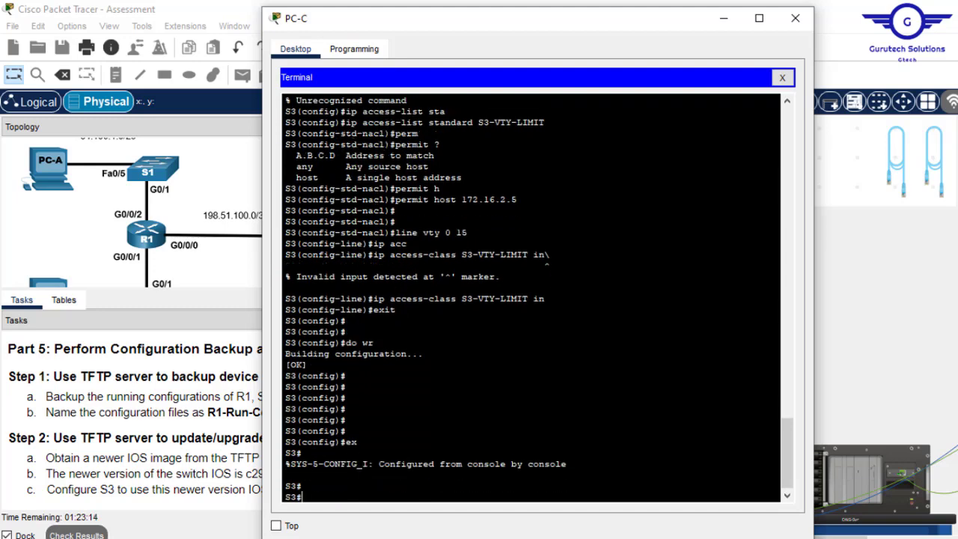
text(copy)
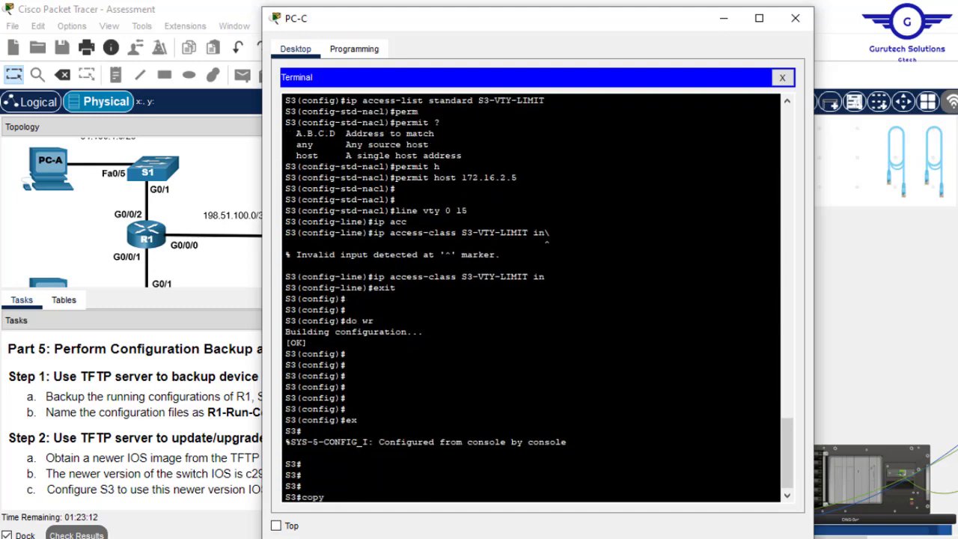
text( tftp flas?)
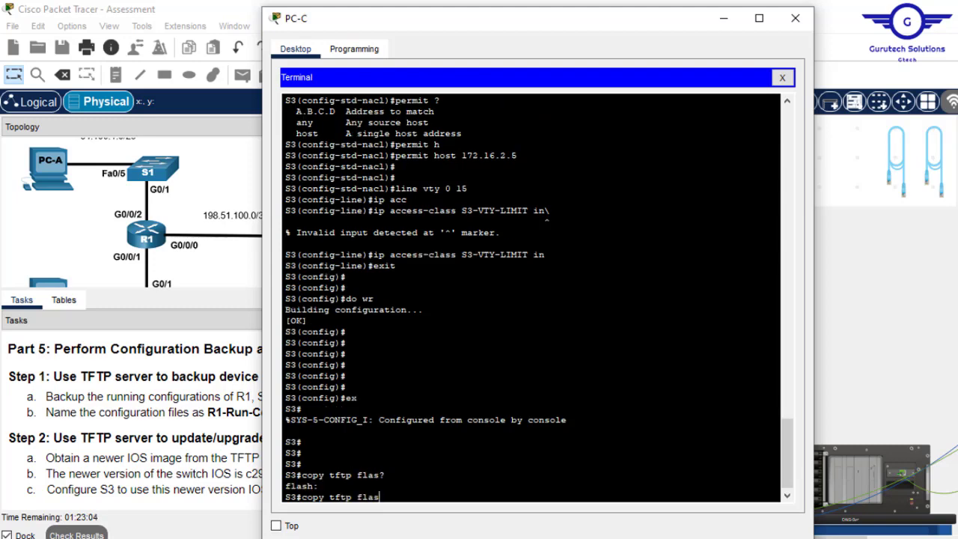
text(:)
key(Return)
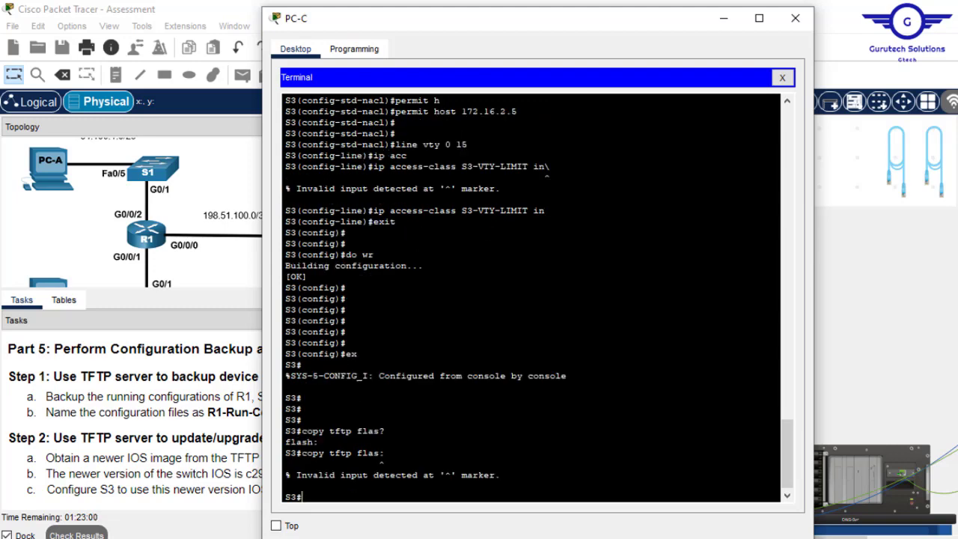
key(Up)
text(h)
key(Return)
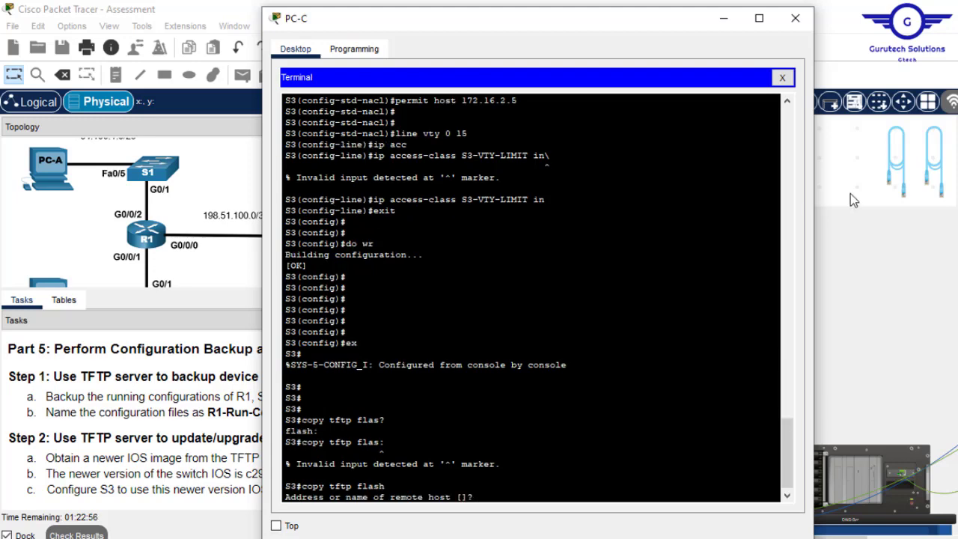
- Copy 209.165.202.131 from the addressing table and enter it as the remote host
click(724, 18)
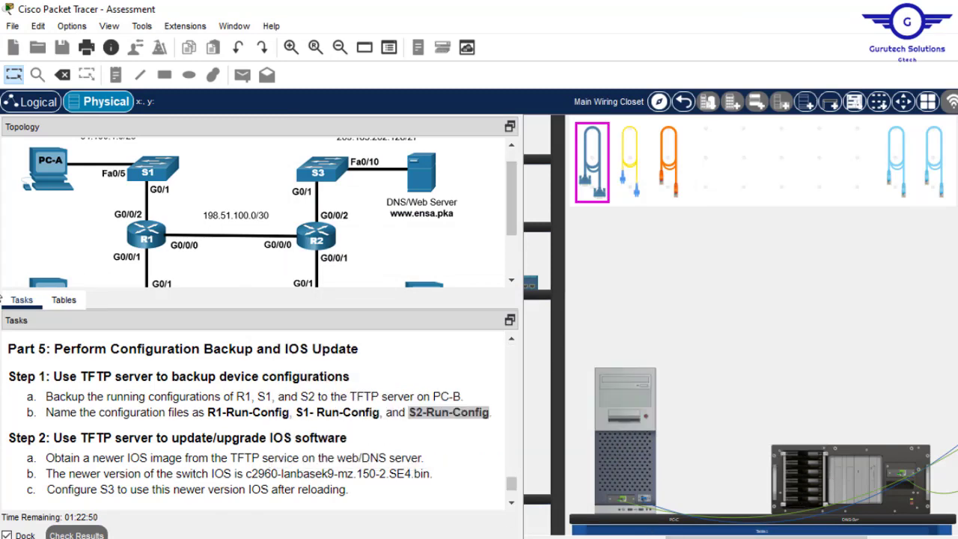
click(68, 303)
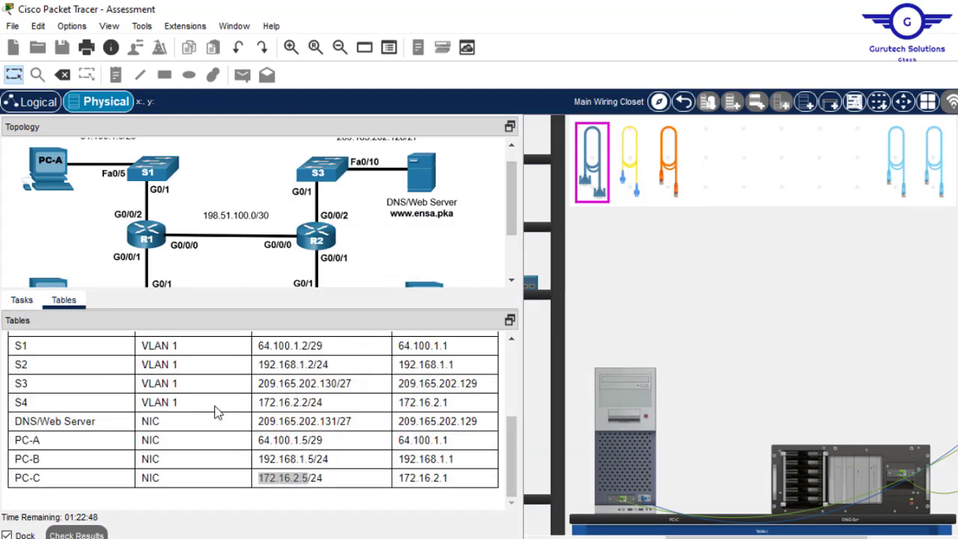
drag(338, 421, 259, 421)
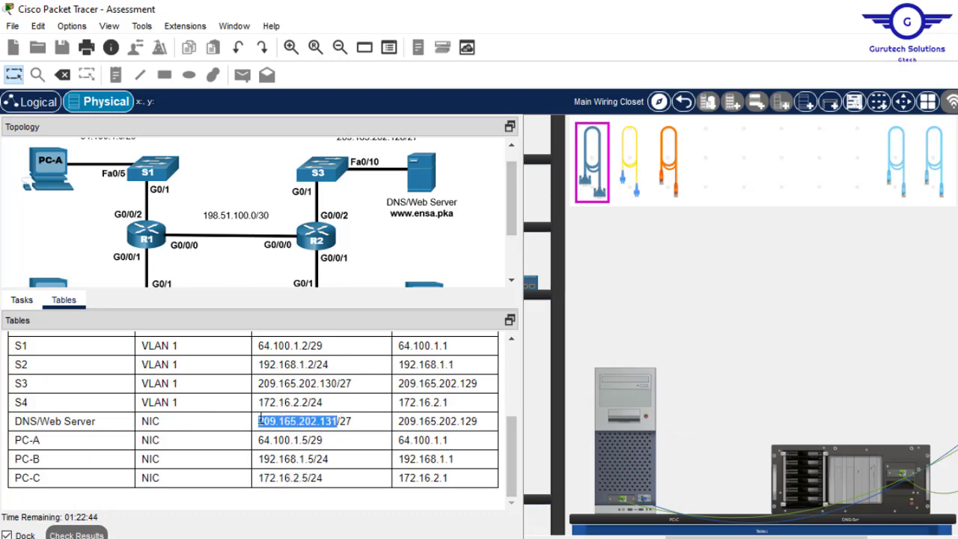
click(26, 307)
click(626, 385)
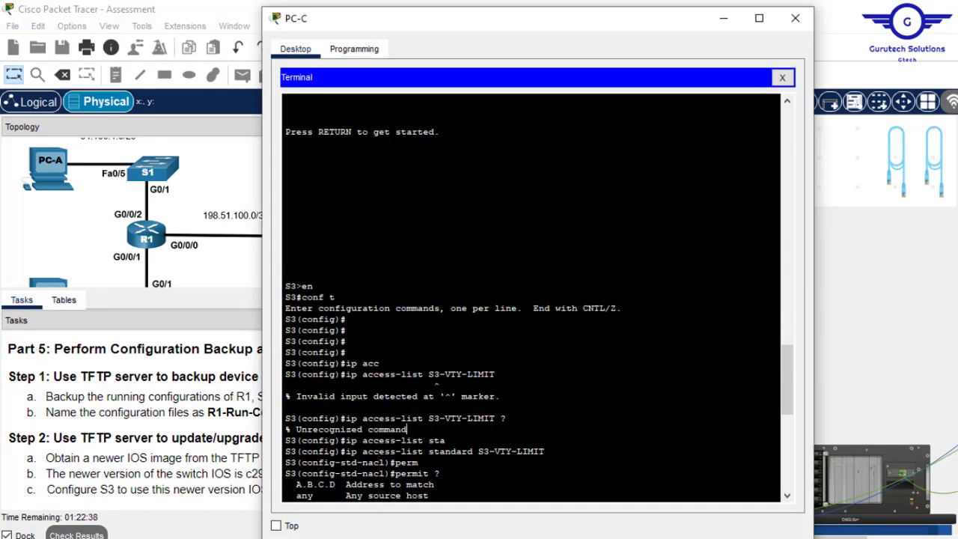
right_click(620, 432)
click(659, 455)
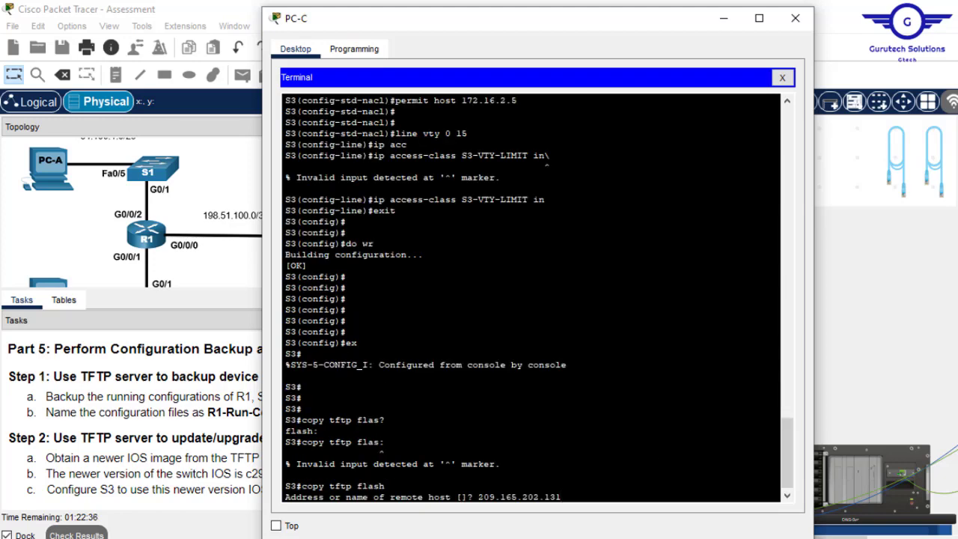
key(Return)
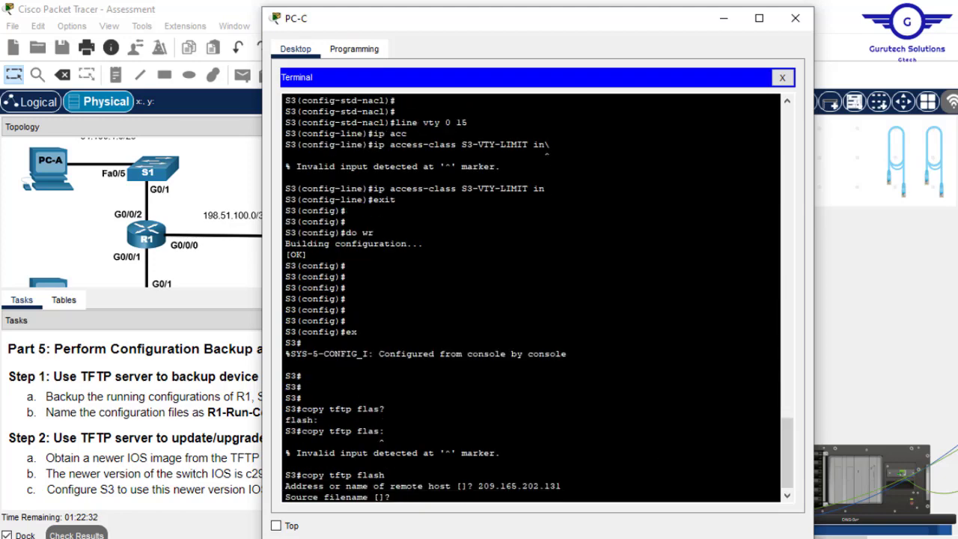
click(209, 414)
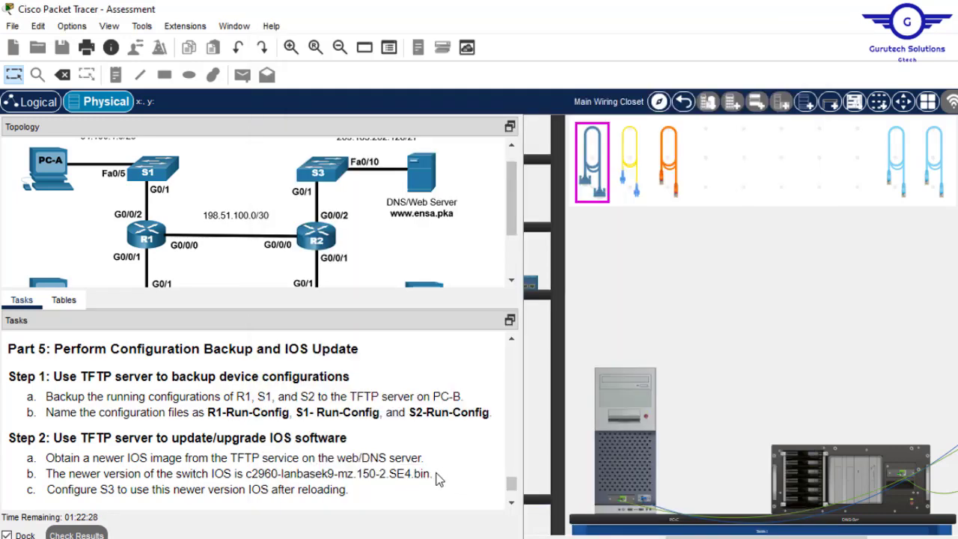
- Paste c2960-lanbasek9-mz.150-2.SE4.bin as the source filename and copy it to flash under the default name
drag(431, 475, 248, 477)
right_click(278, 474)
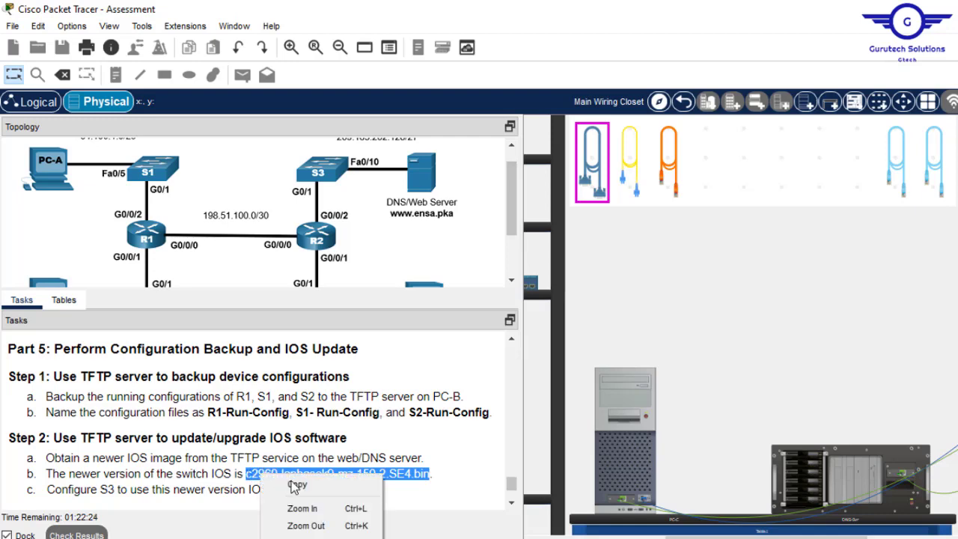
click(300, 484)
click(625, 385)
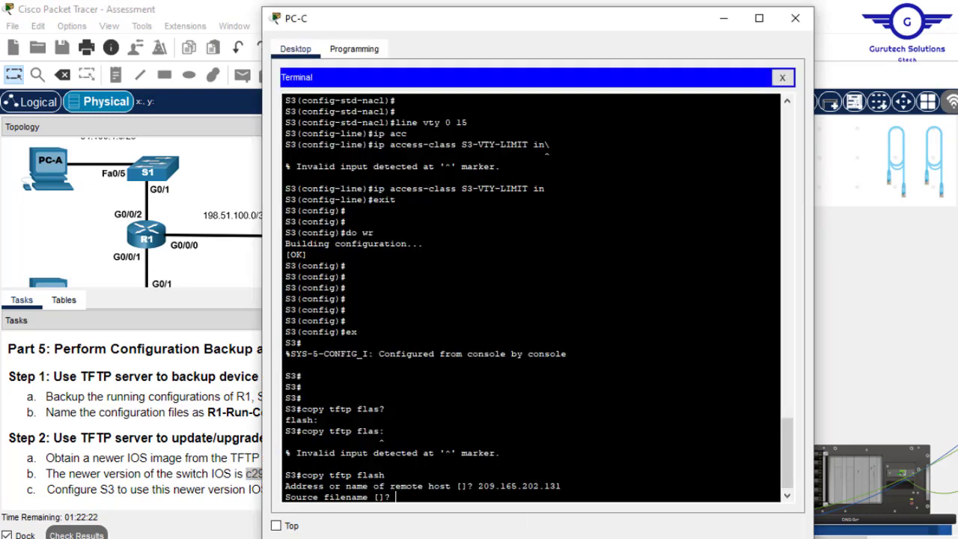
right_click(643, 410)
click(678, 437)
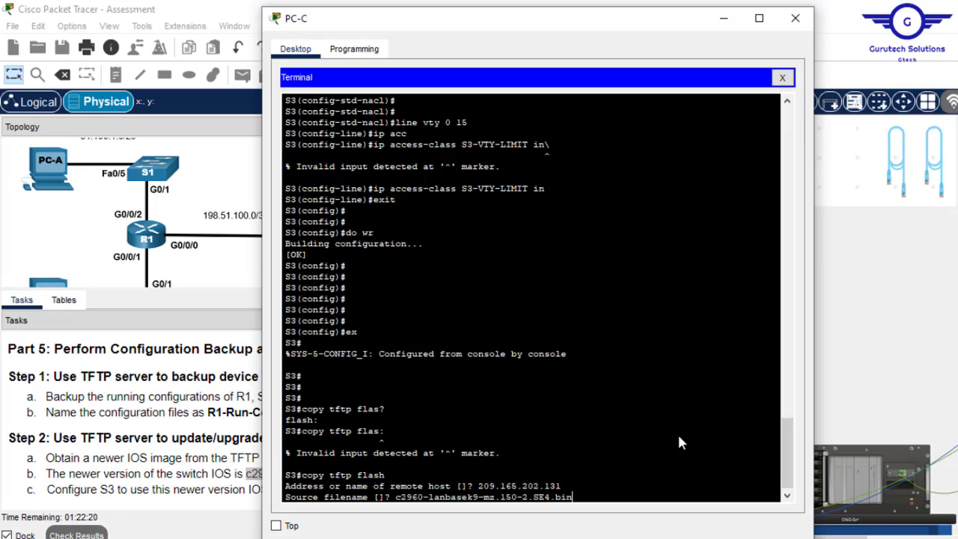
key(Return)
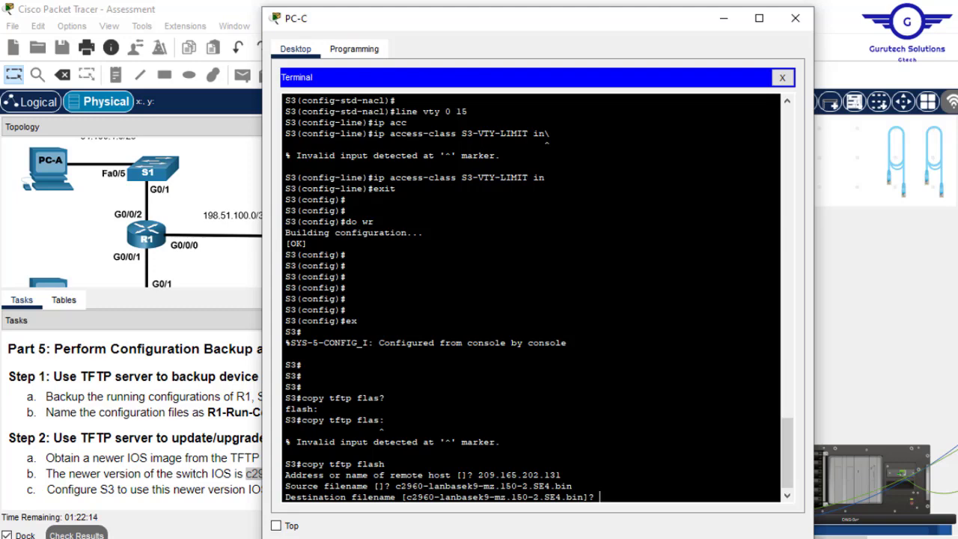
key(Return)
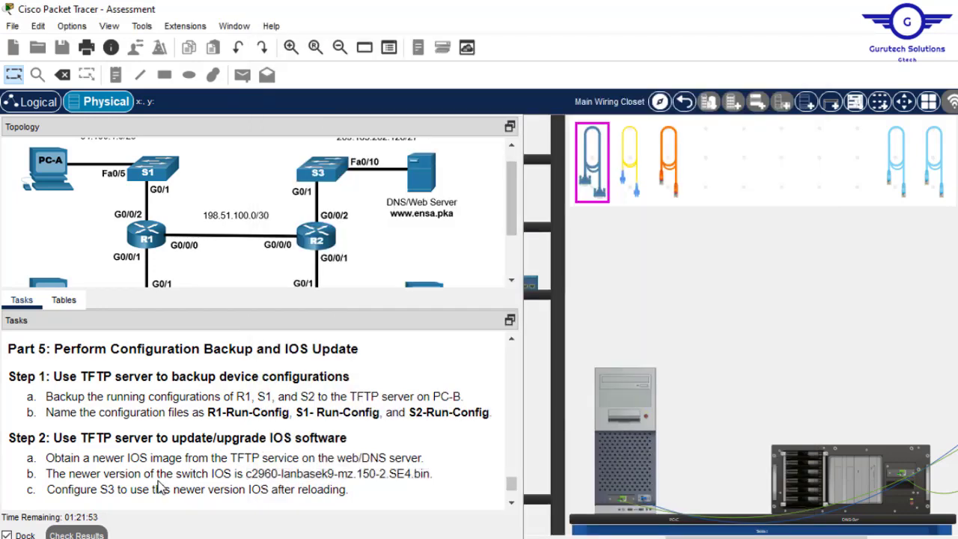
click(161, 484)
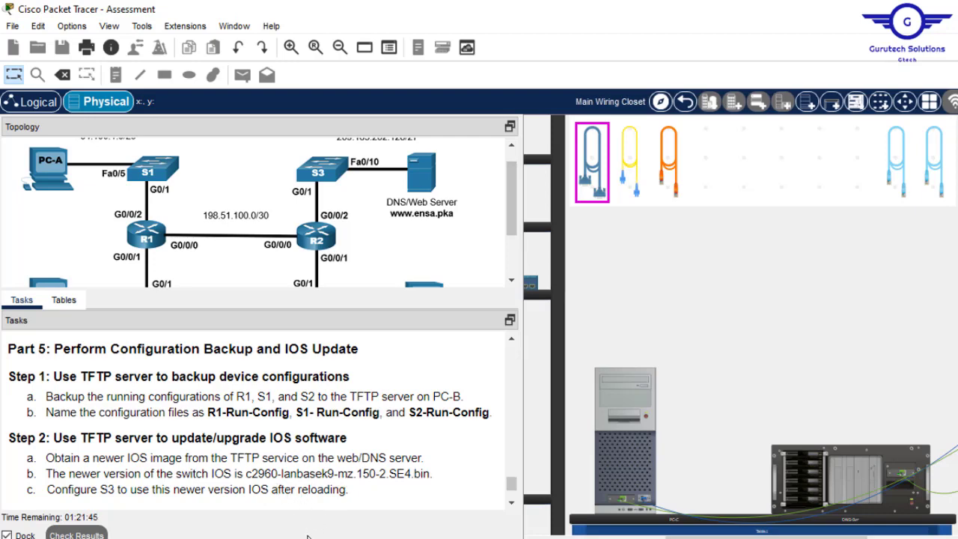
click(633, 389)
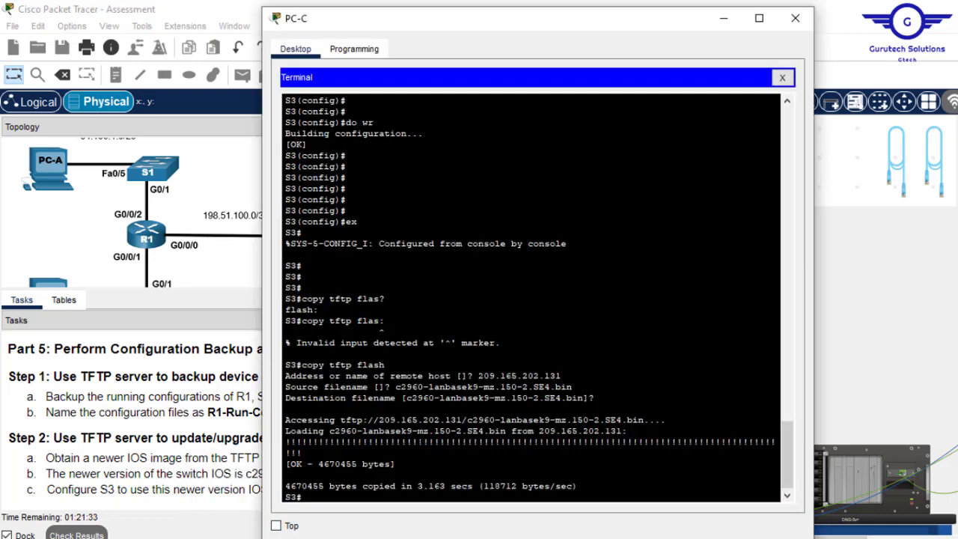
key(Return)
key(Return)
key(Return)
- Set 'boot system flash:c2960-lanbasek9-mz.150-2.SE4.bin' in global config and save with 'do wr'
text(cp)
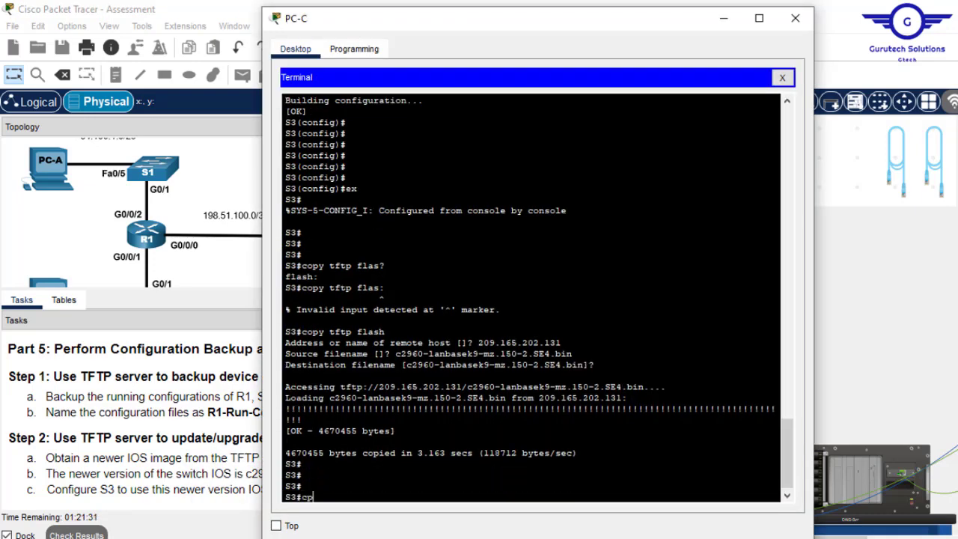
key(BackSpace)
text(onf t)
key(Return)
key(Return)
key(Return)
key(Return)
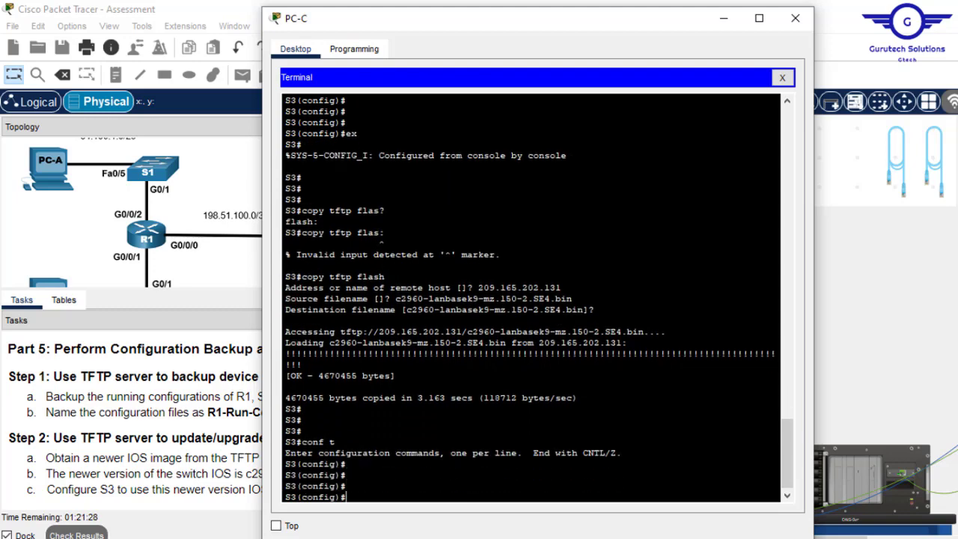
text(boot system fla)
key(Tab)
text(sh)
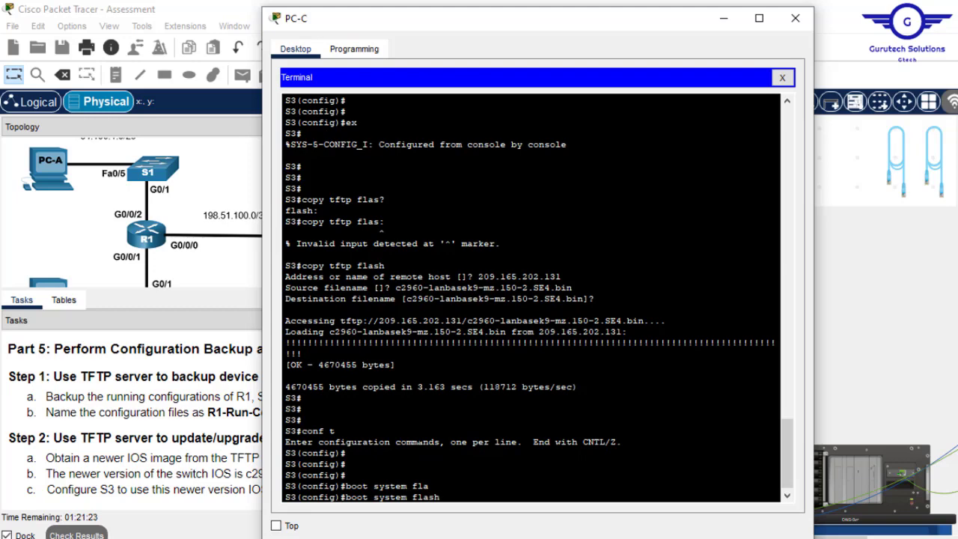
text(:?)
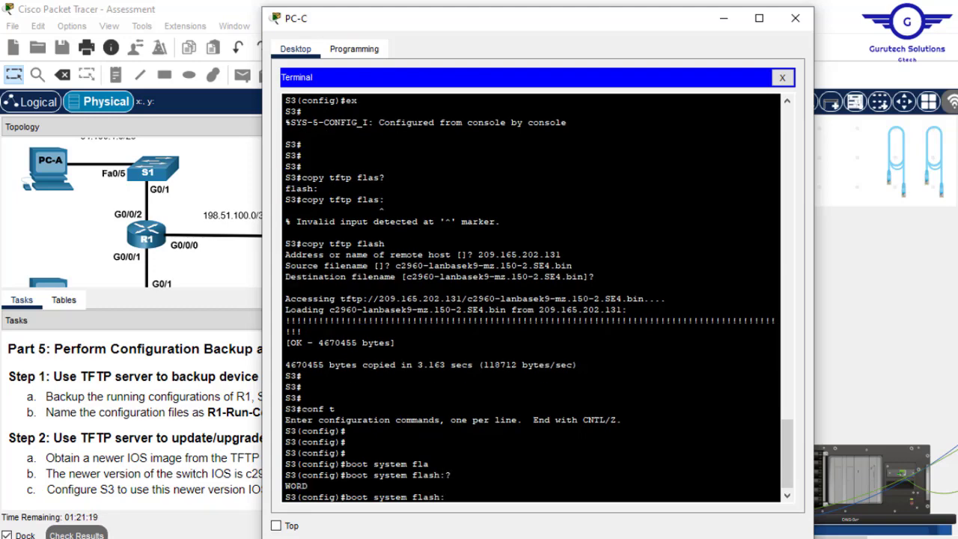
right_click(522, 482)
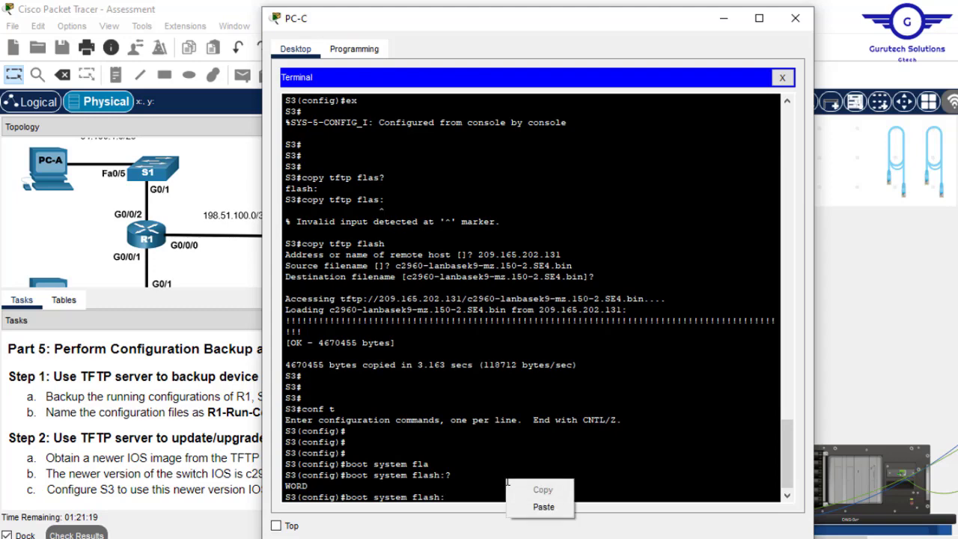
click(533, 505)
key(Return)
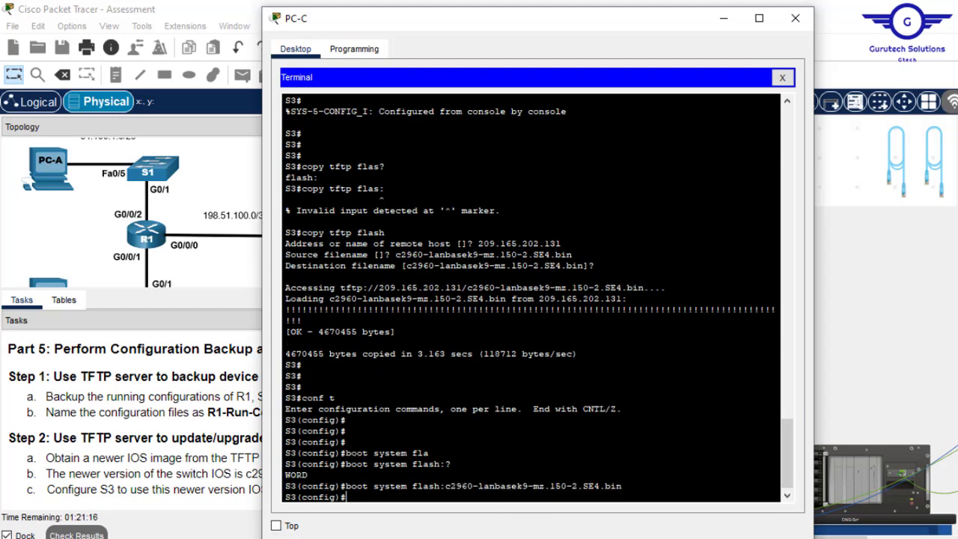
text(do wr)
key(Return)
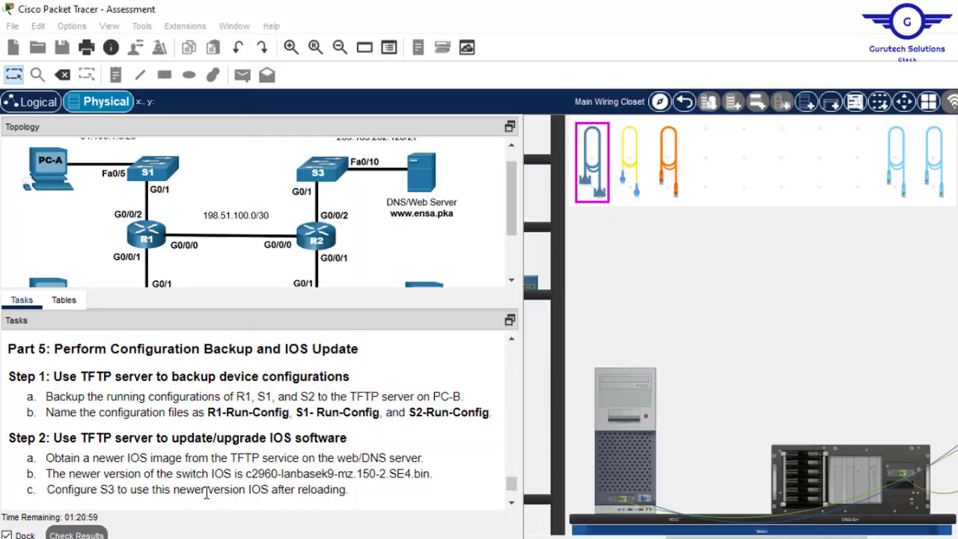
- Reload S3 with 'do reload' and confirm with y
click(210, 491)
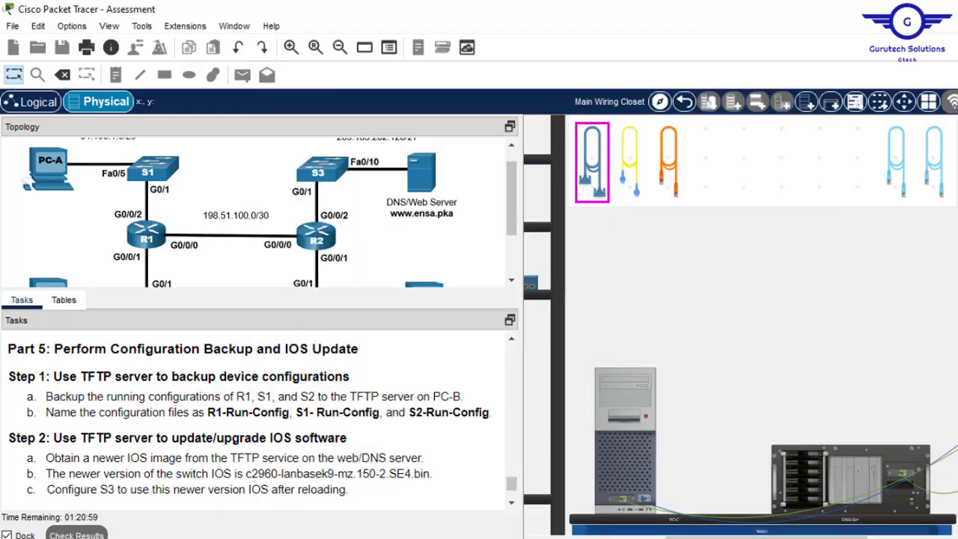
mouse_move(374, 537)
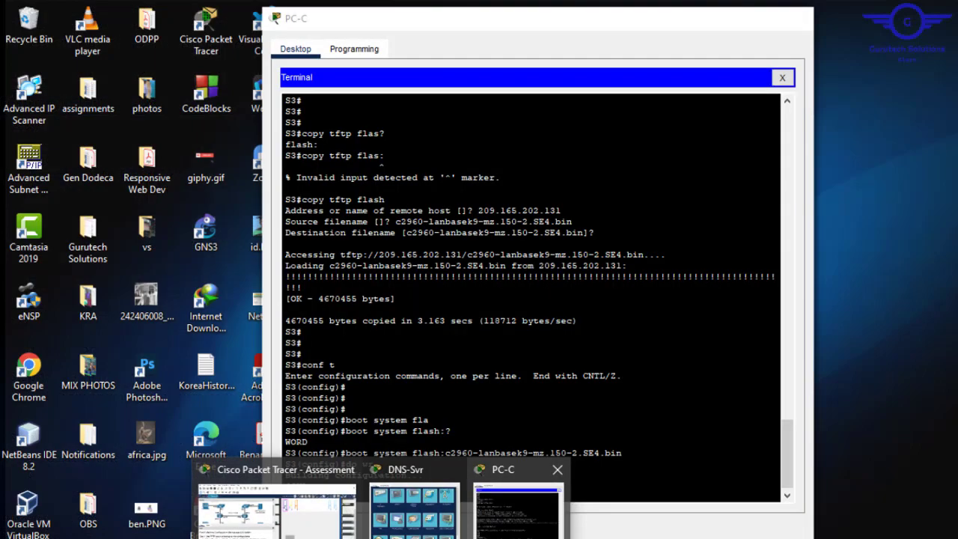
click(513, 509)
text(r)
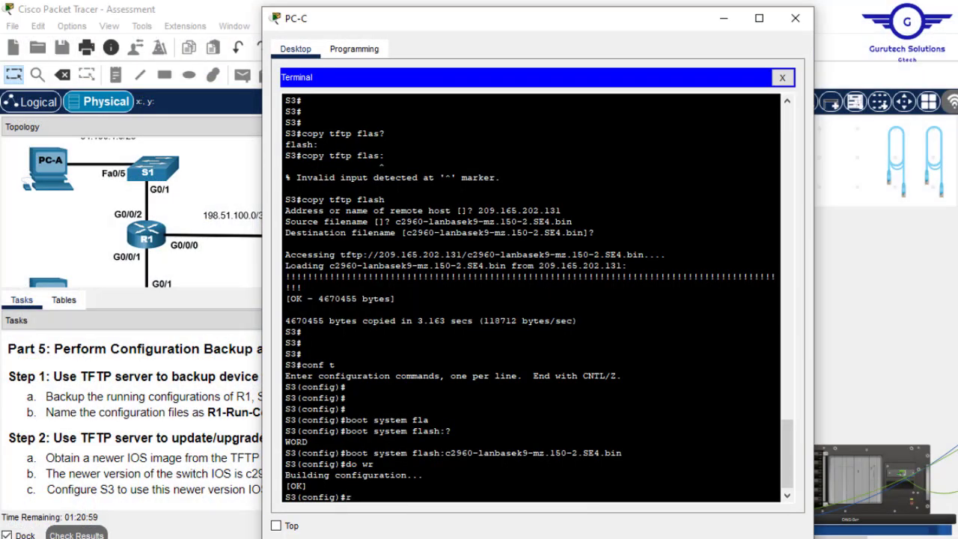
key(BackSpace)
text(do reload)
key(Return)
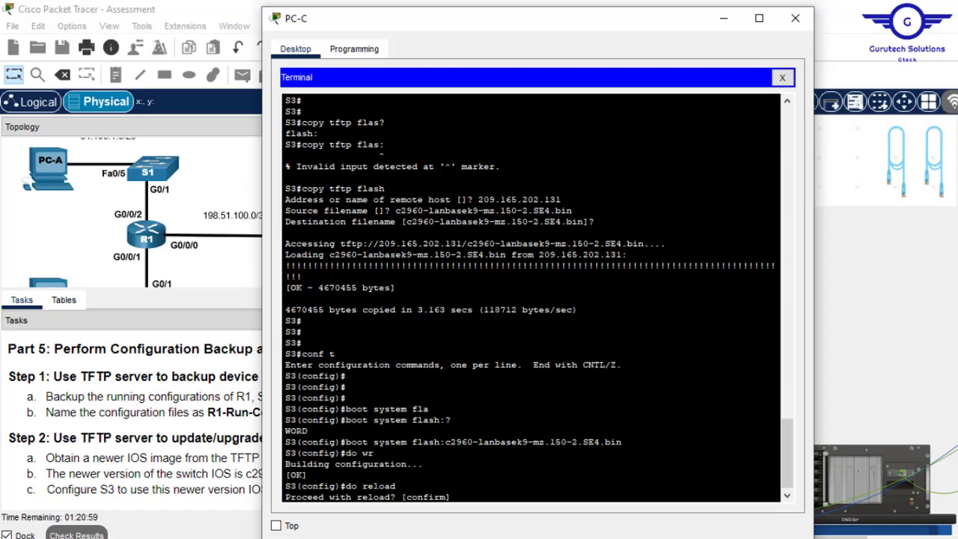
text(y)
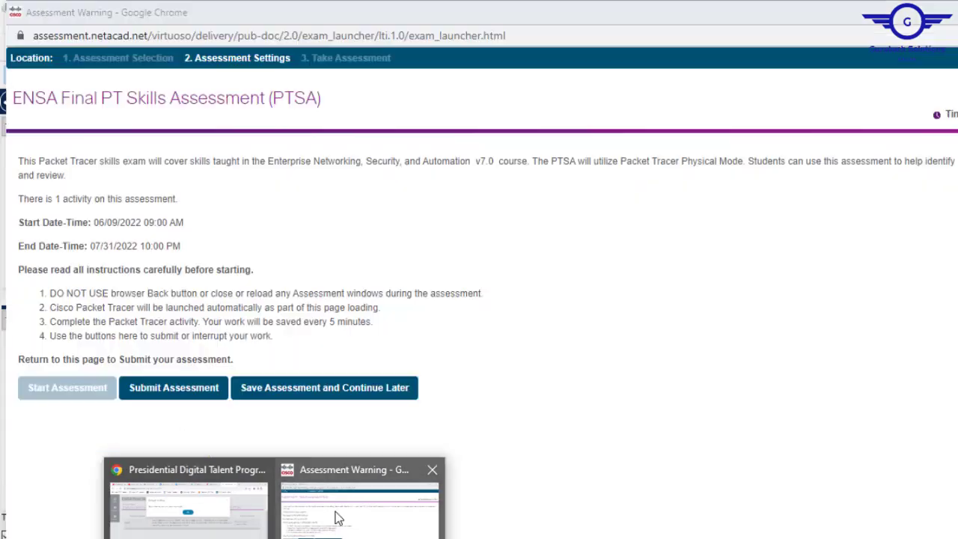
- Submit the ENSA Final PT Skills Assessment and verify its 79.0% score, 79 of 100 points
click(334, 515)
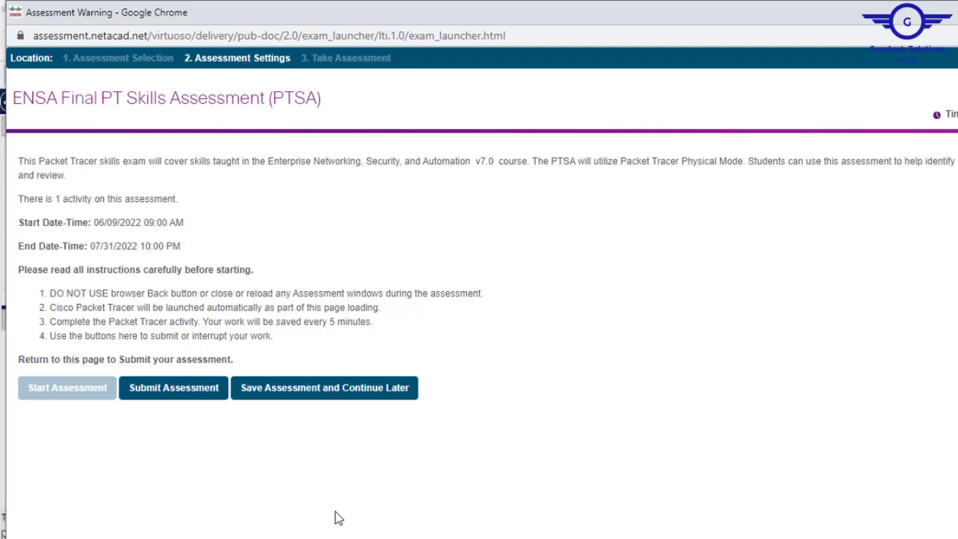
click(151, 390)
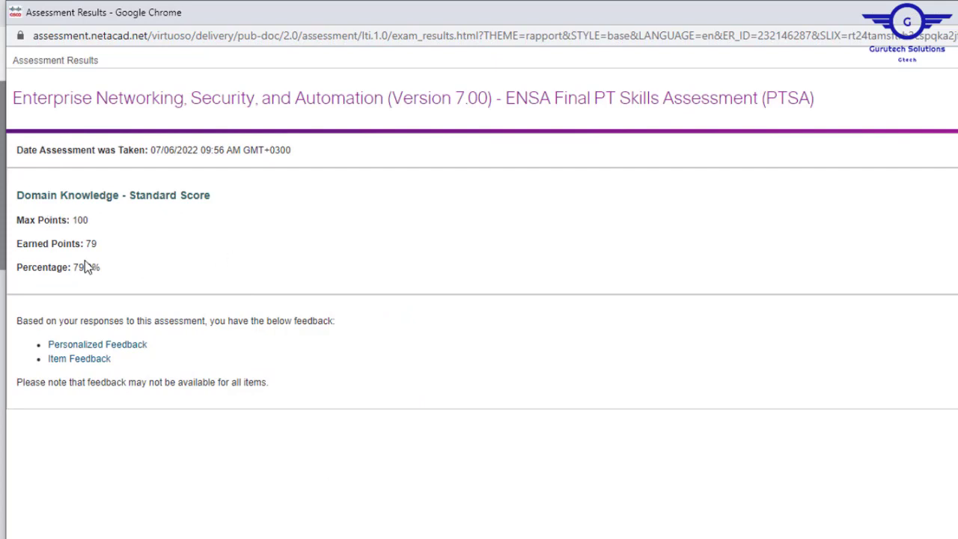
drag(108, 271, 77, 223)
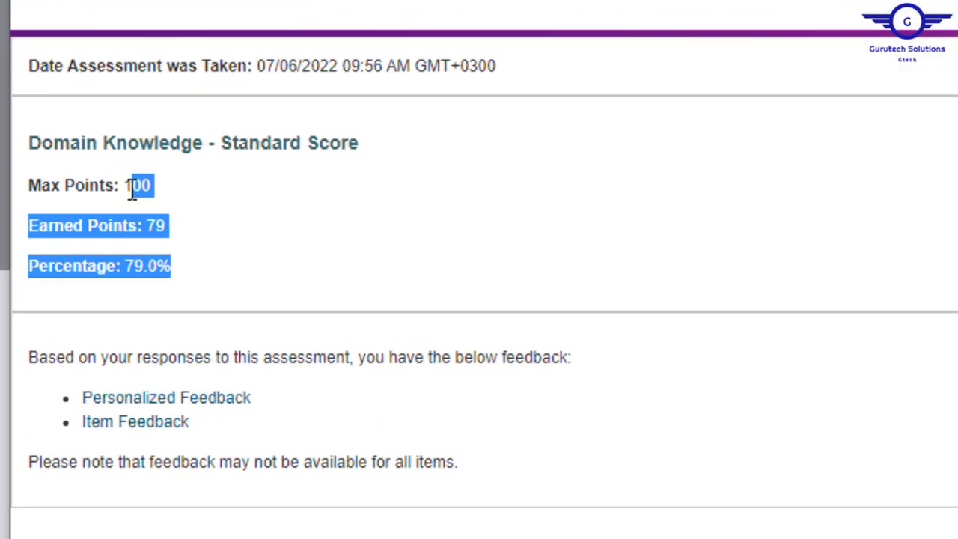
click(131, 191)
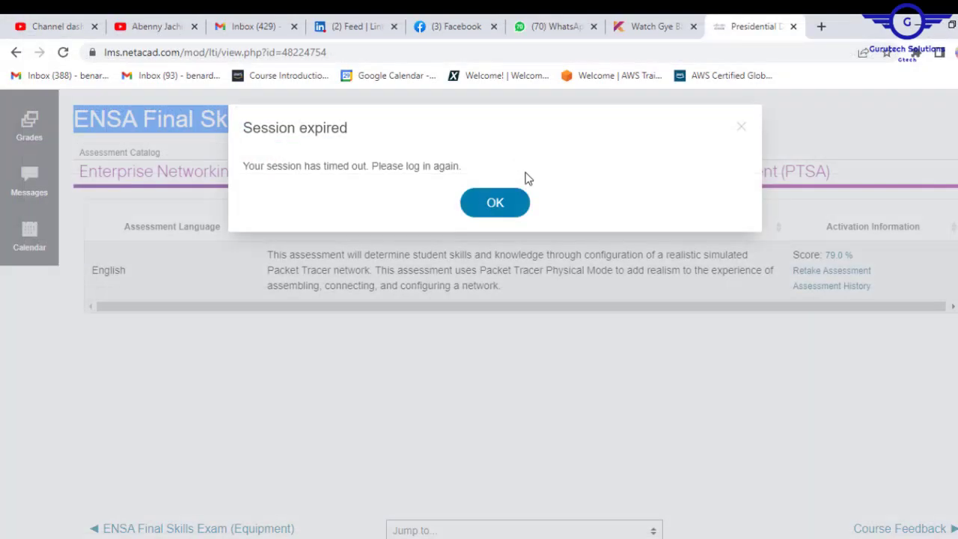
click(494, 203)
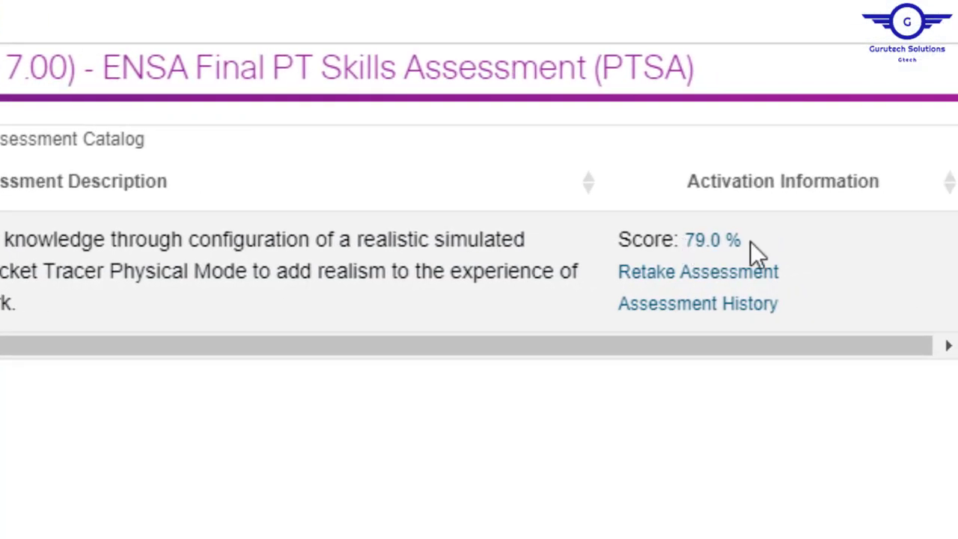
drag(786, 244, 695, 241)
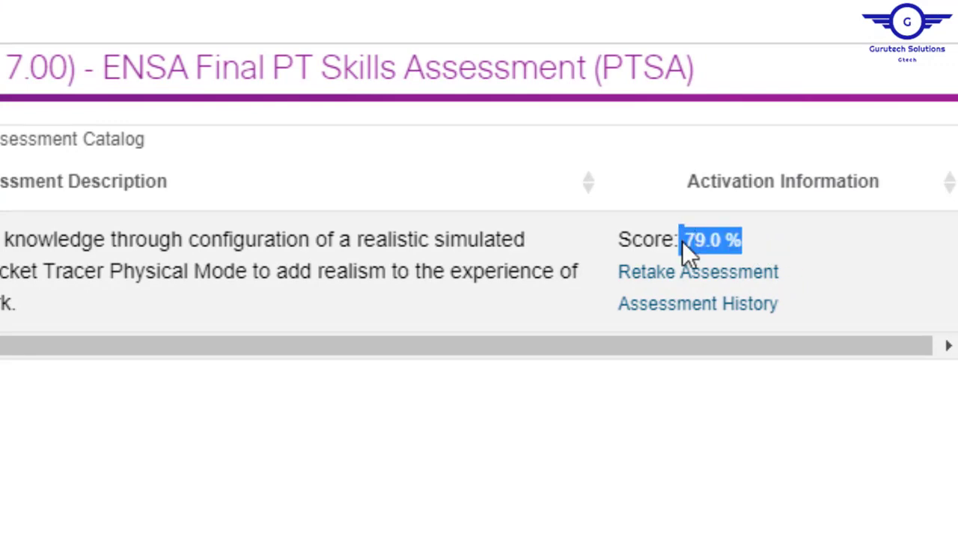